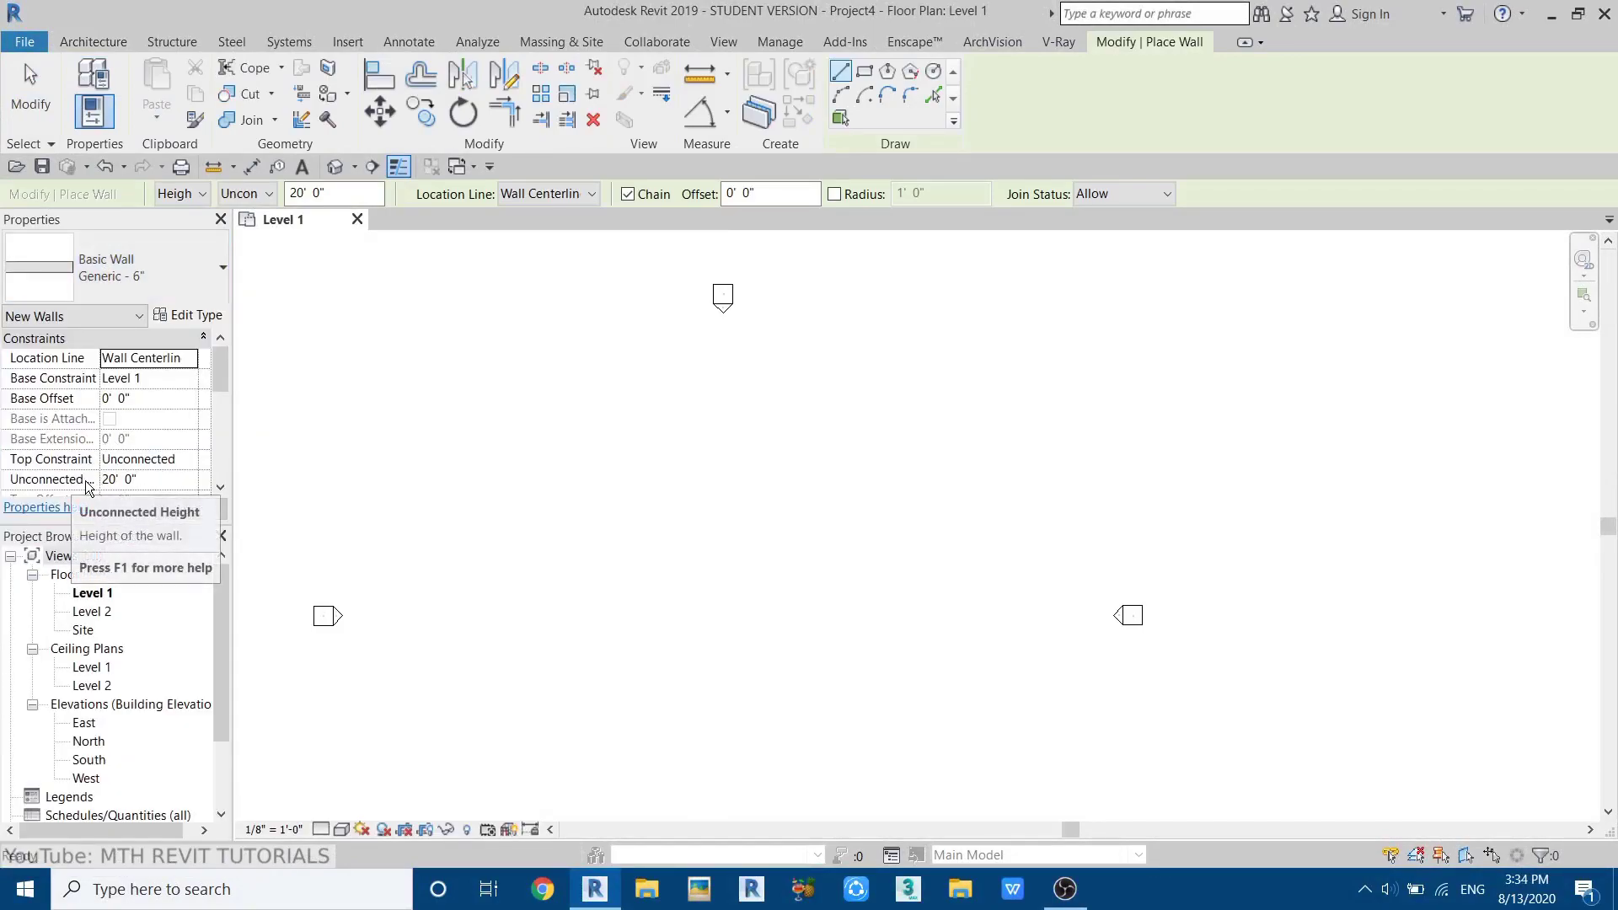
# - Set the wall's unconnected height to 12' and draw a 50' horizontal Generic - 6" wall running leftward on Level 1
pyautogui.click(154, 486)
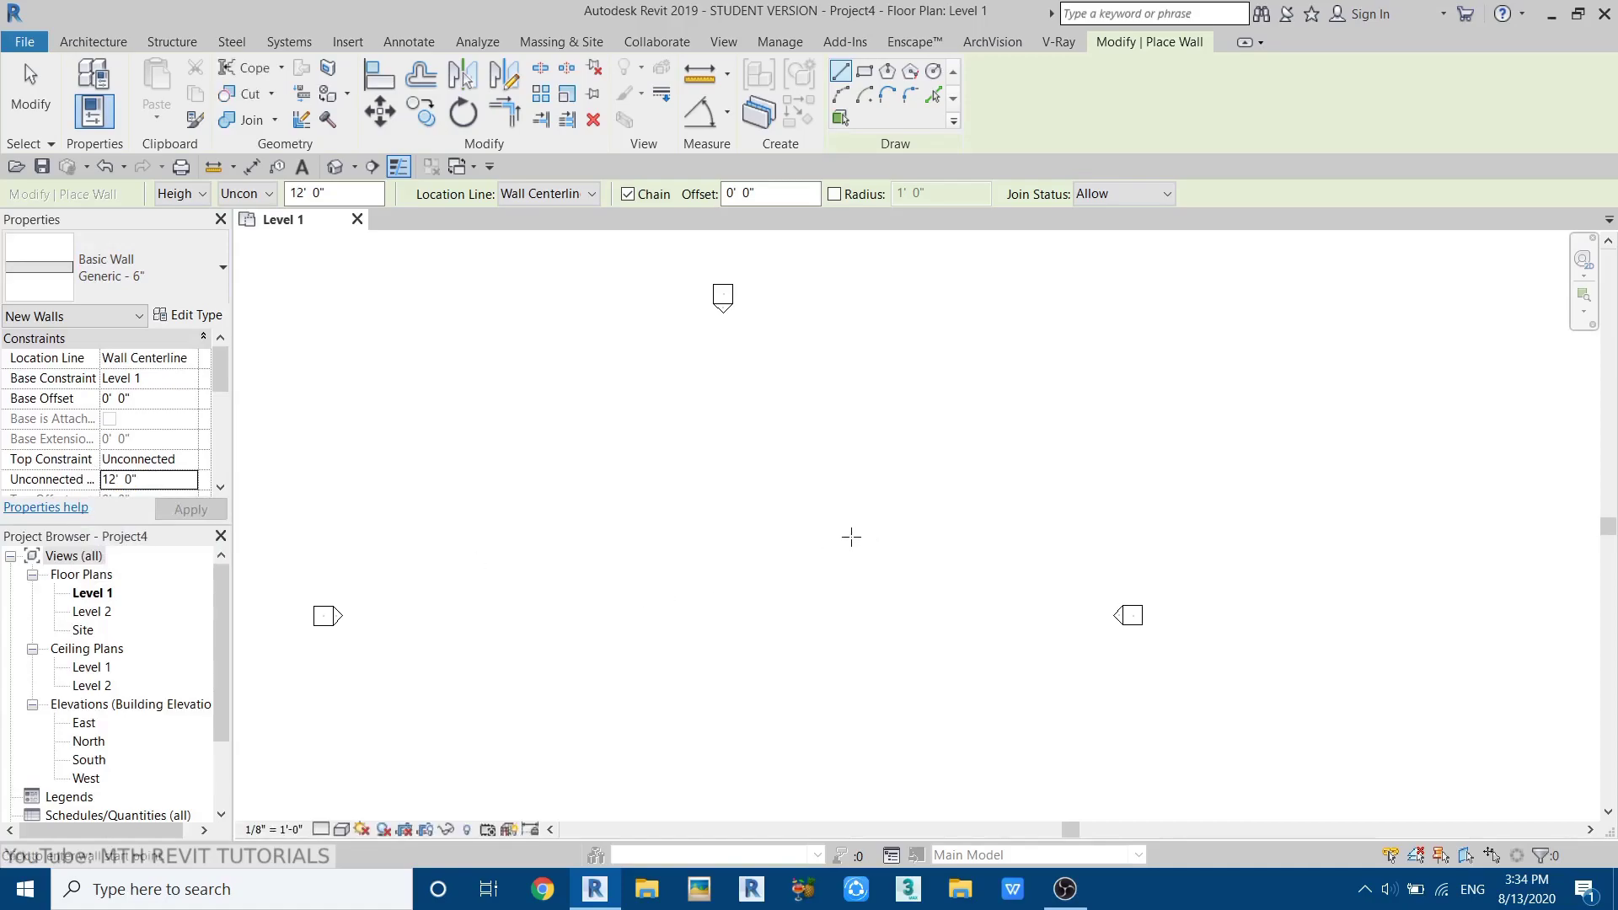
pyautogui.click(891, 535)
pyautogui.write('50')
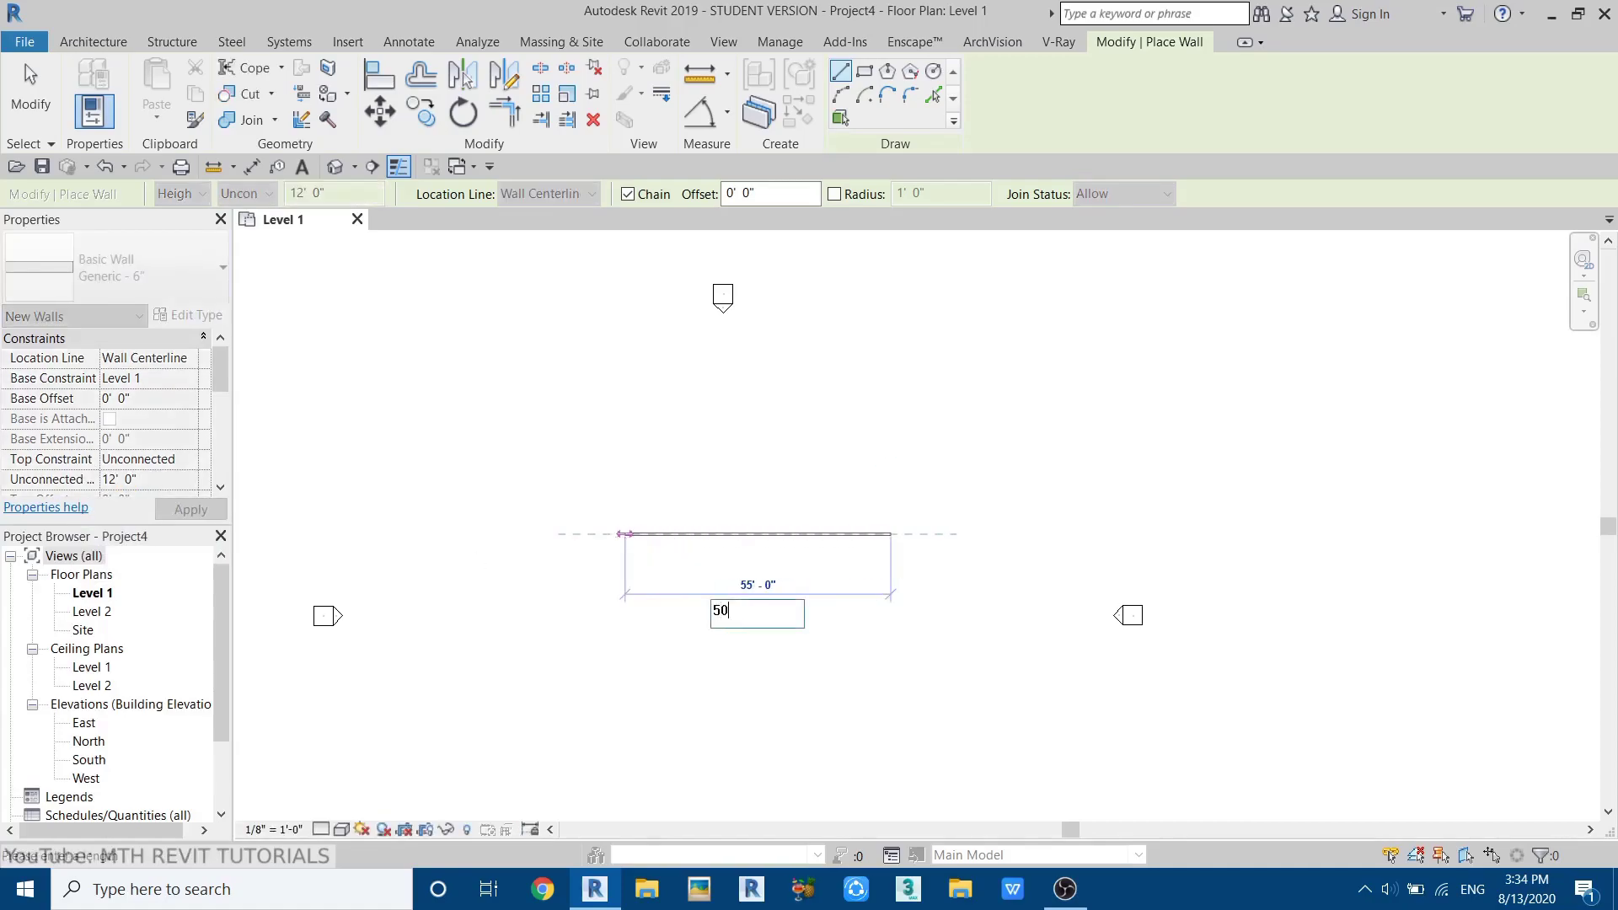
pyautogui.write("'")
pyautogui.press('Return')
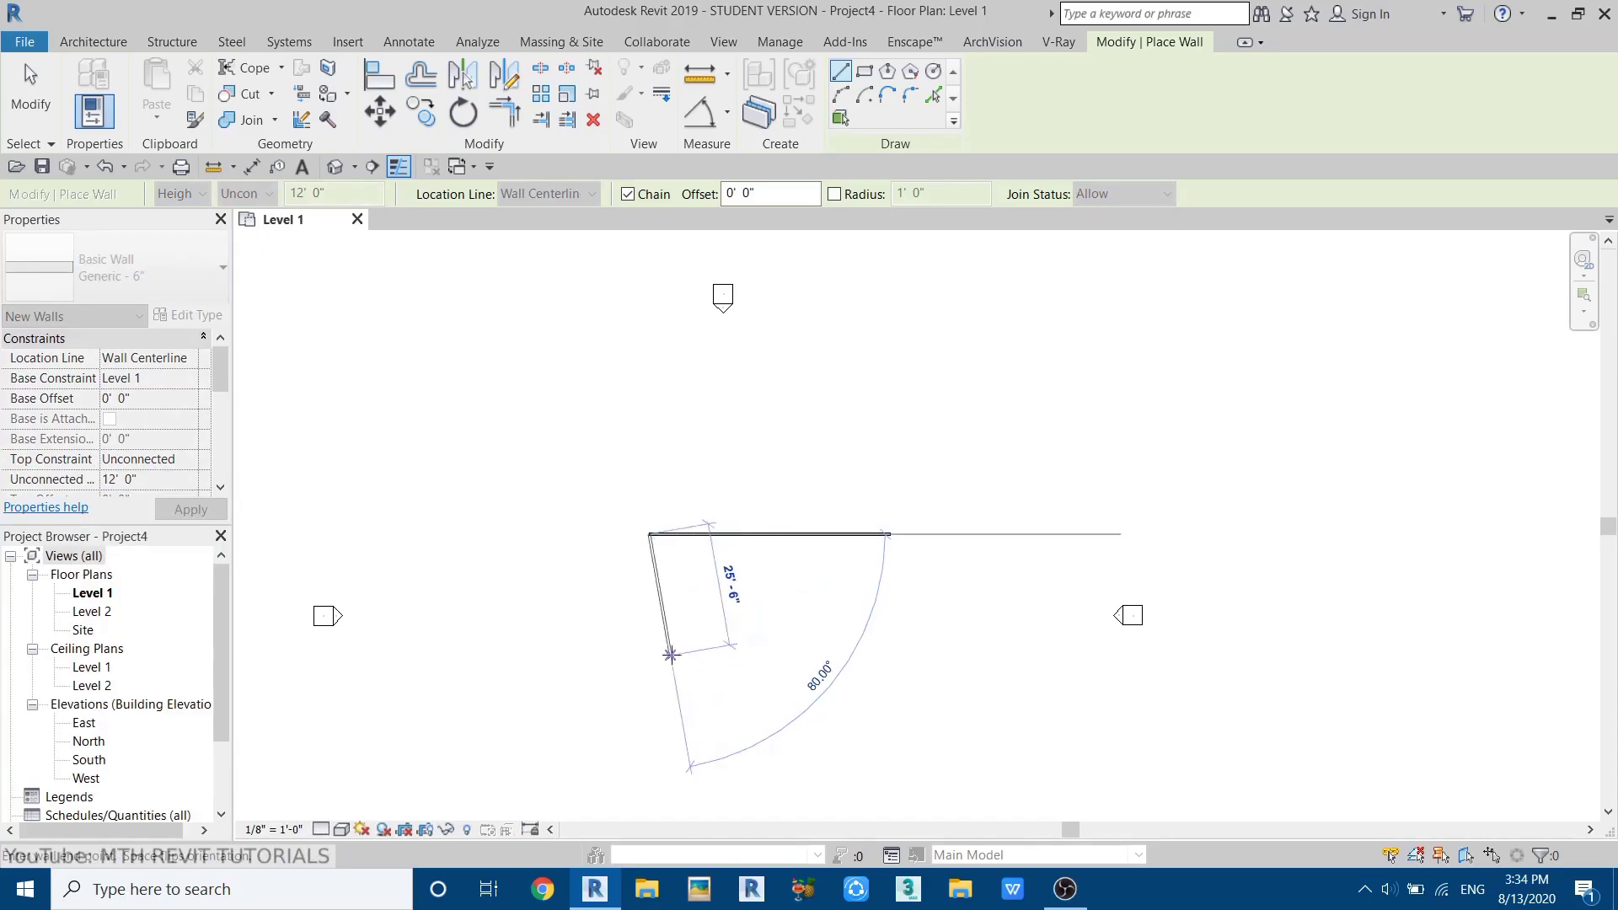
# - Continue the wall chain with a 22' wall downward and a 3' wall to the right
pyautogui.write('22')
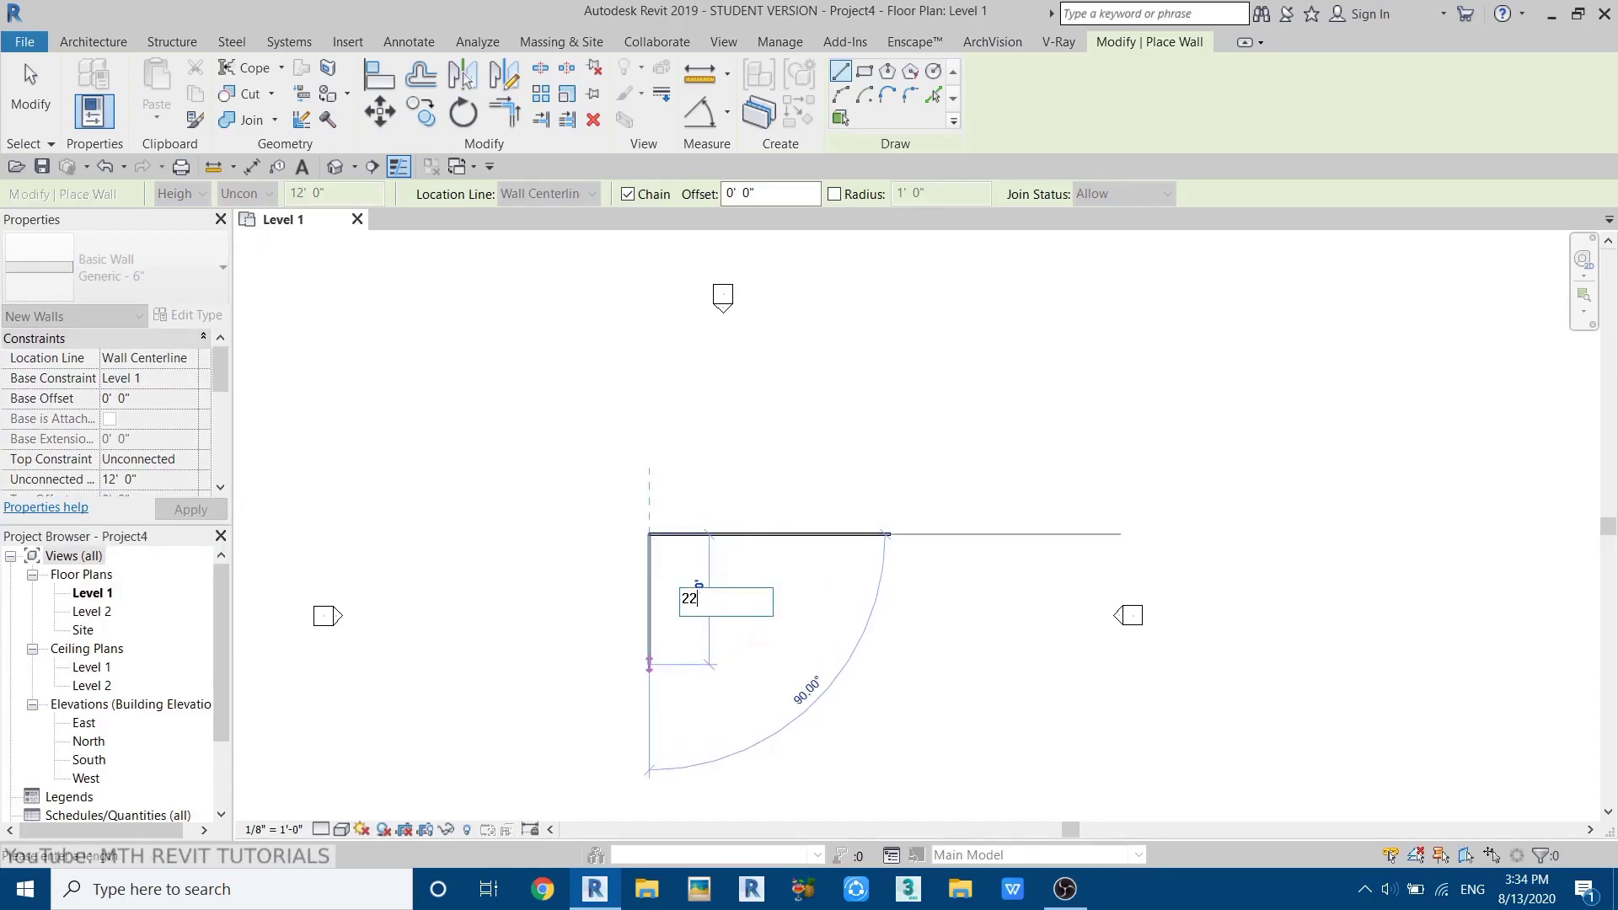
pyautogui.write("'")
pyautogui.press('Return')
pyautogui.scroll(3, 642, 663)
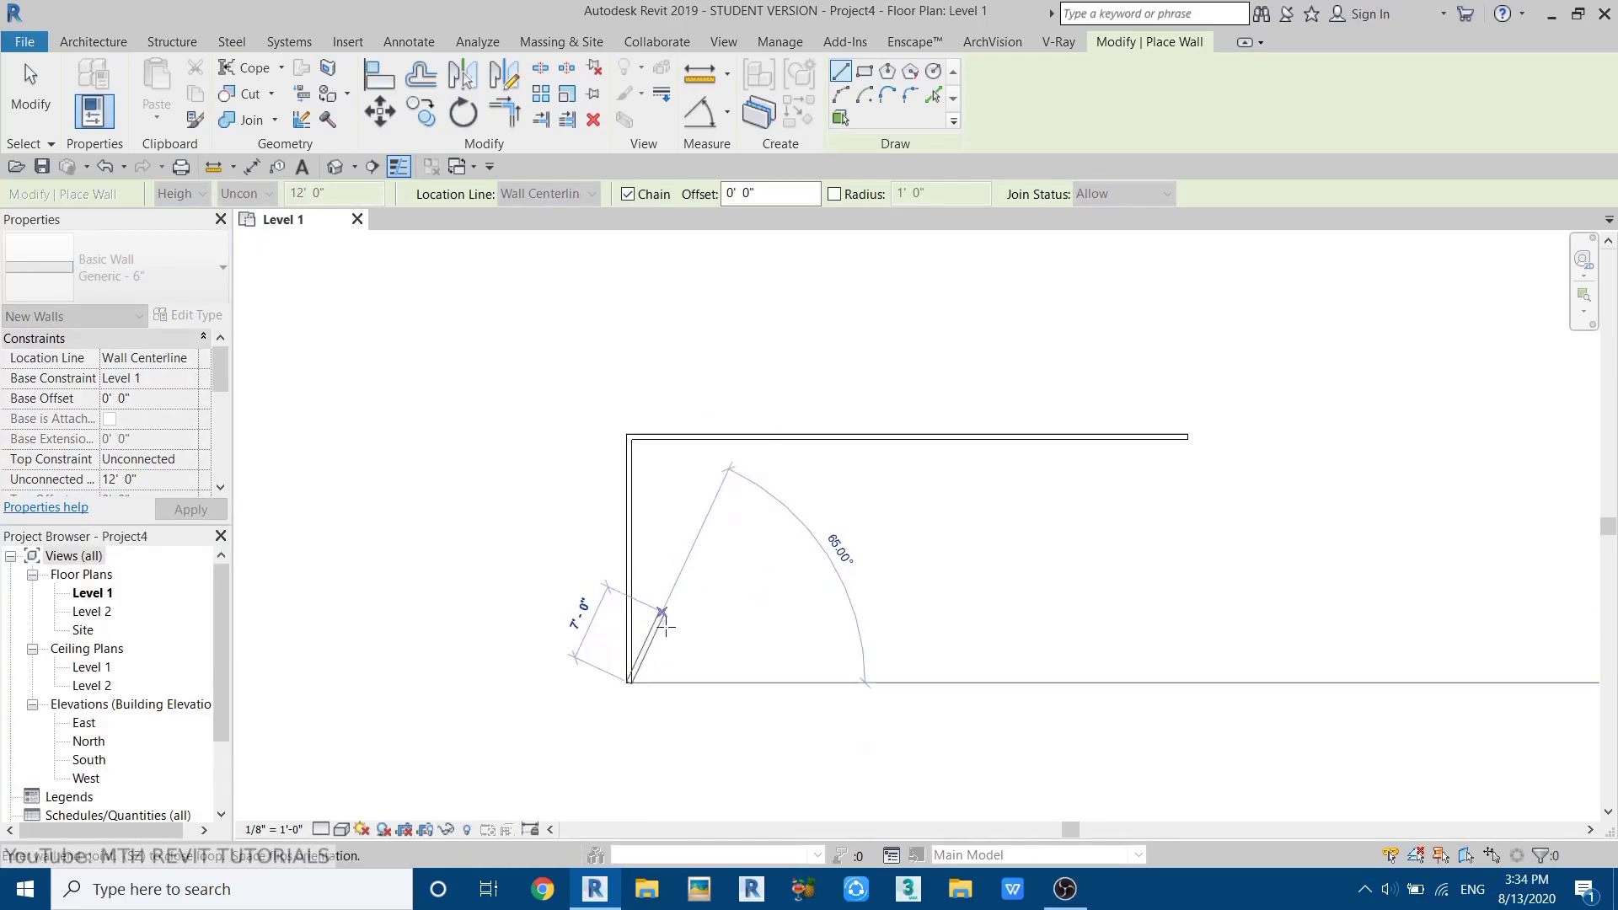
pyautogui.moveTo(641, 663); pyautogui.dragTo(498, 683, button='middle')
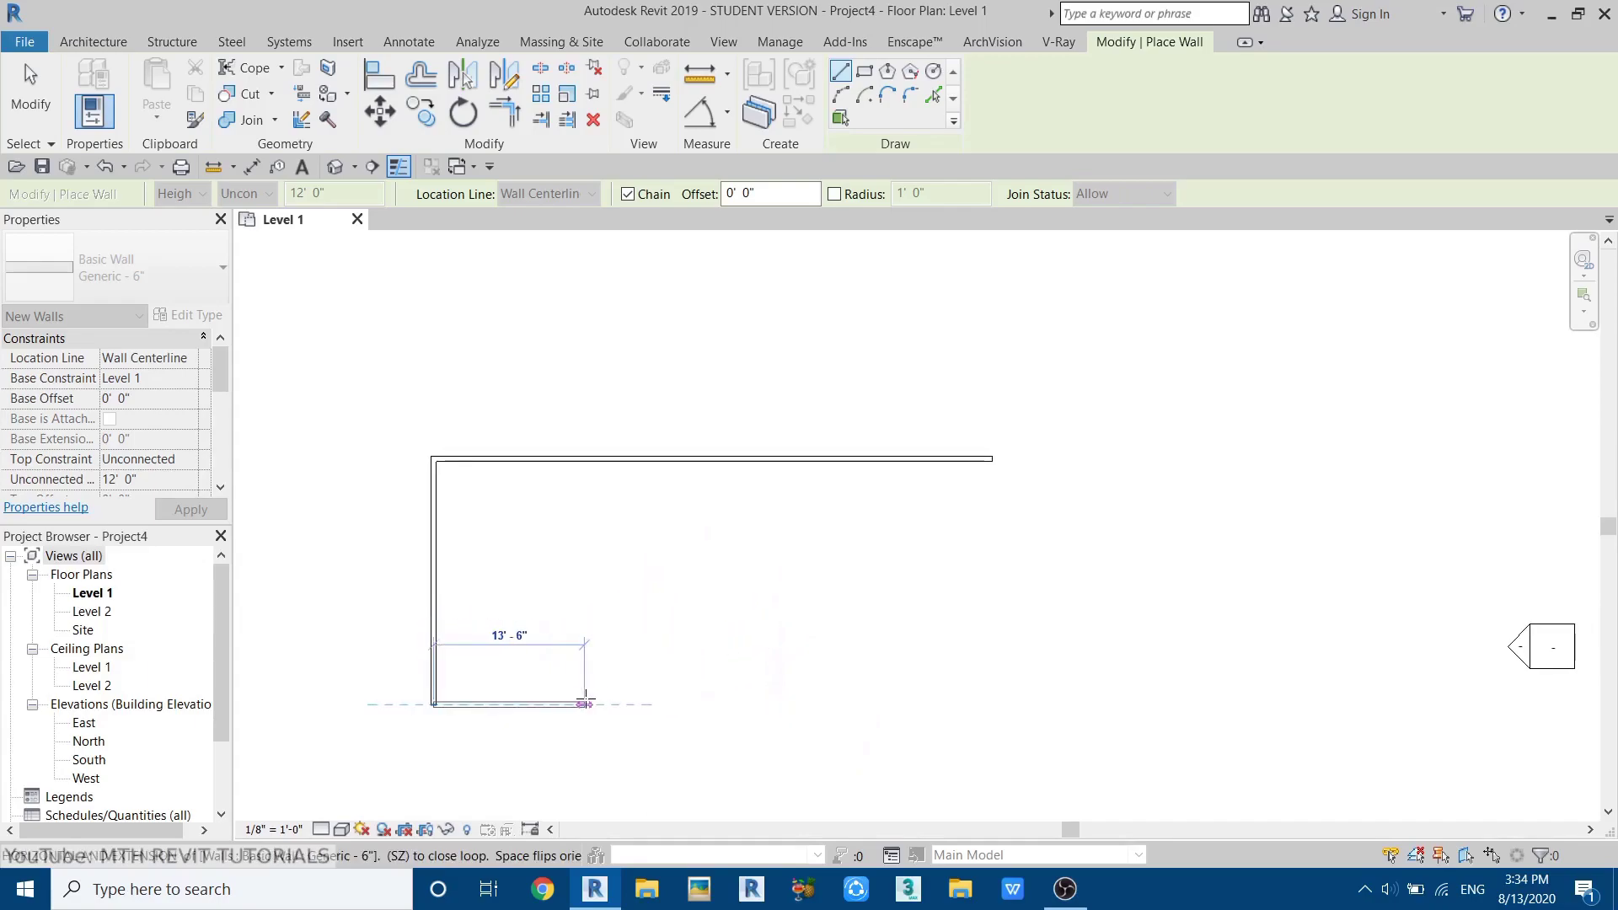
pyautogui.write('3')
pyautogui.press('Return')
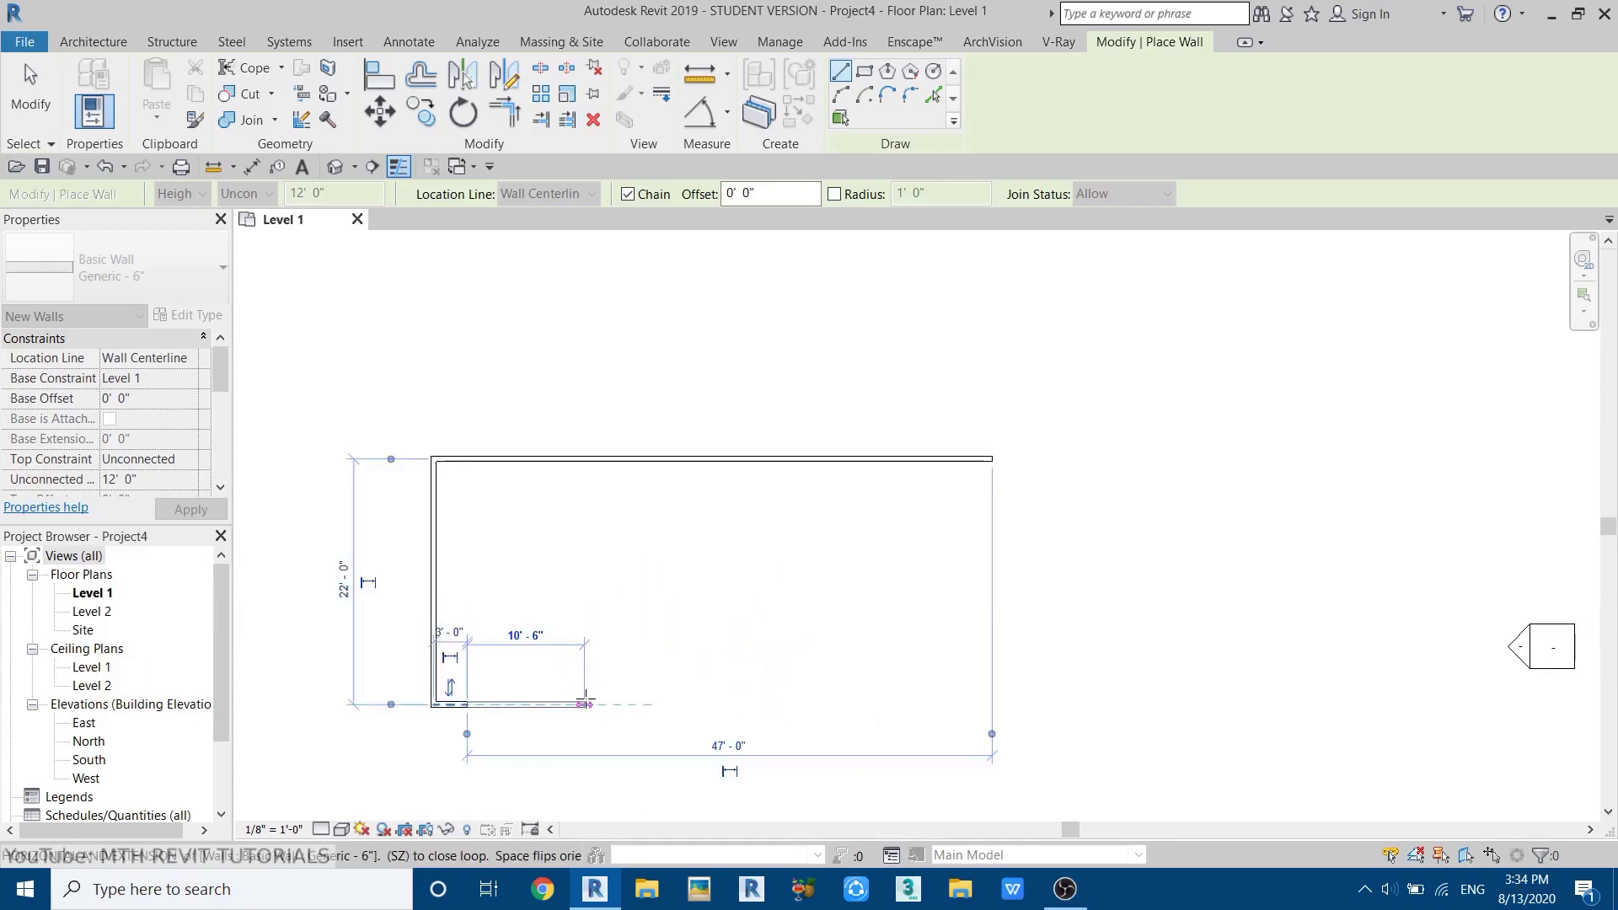
# - Continue the wall chain with a 5' wall upward and a 13' wall to the right
pyautogui.scroll(3, 462, 653)
pyautogui.write('5')
pyautogui.press('Return')
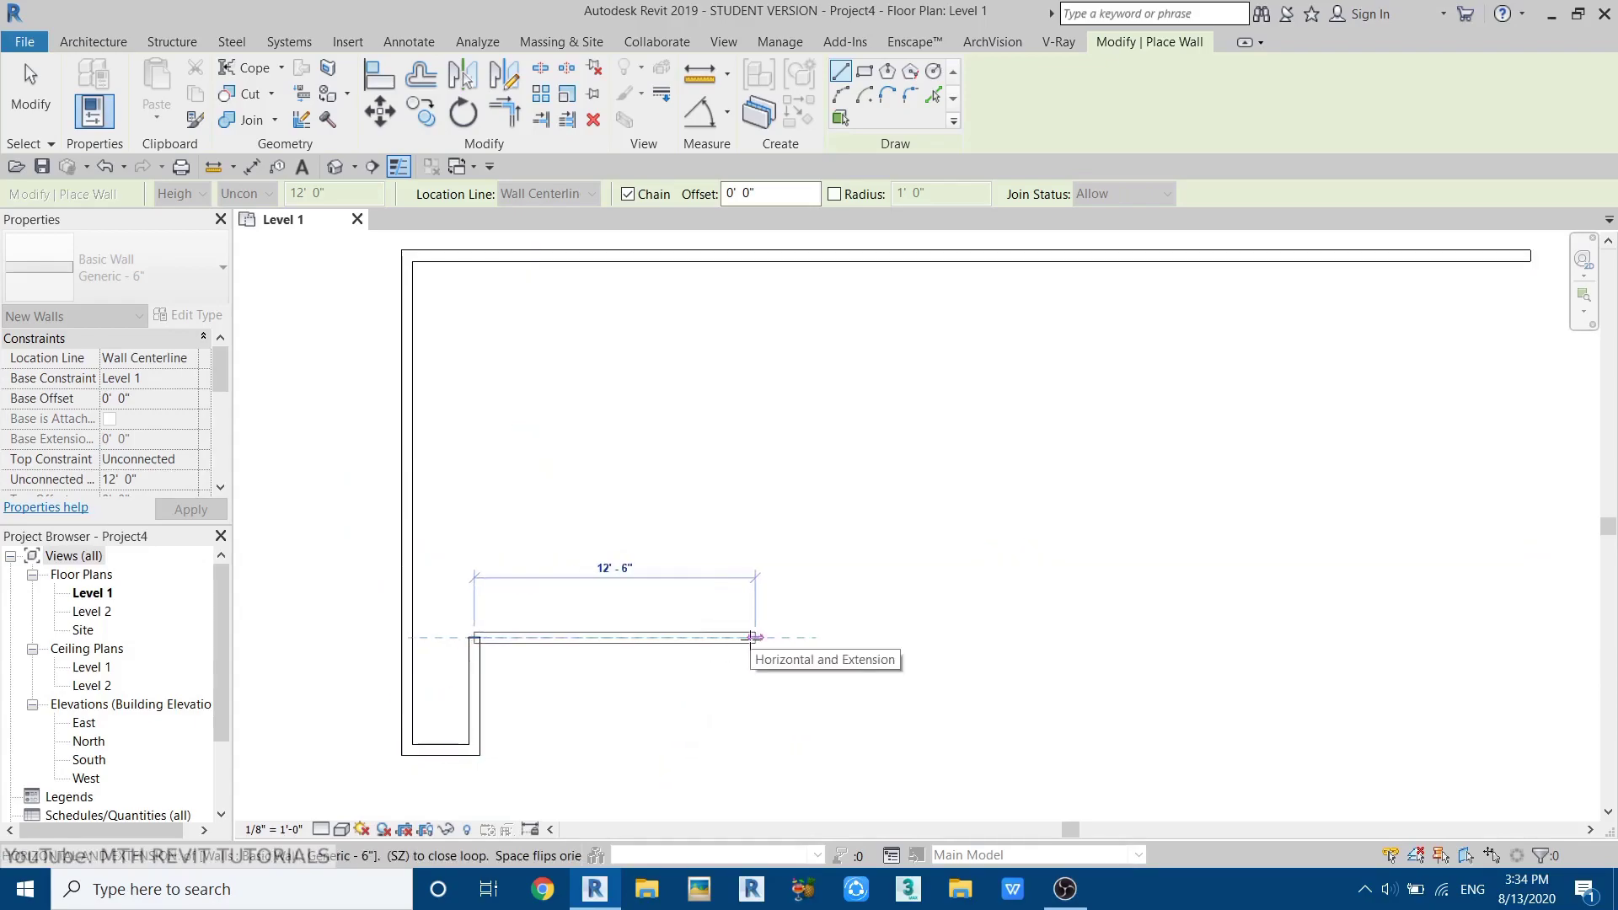
pyautogui.write('1')
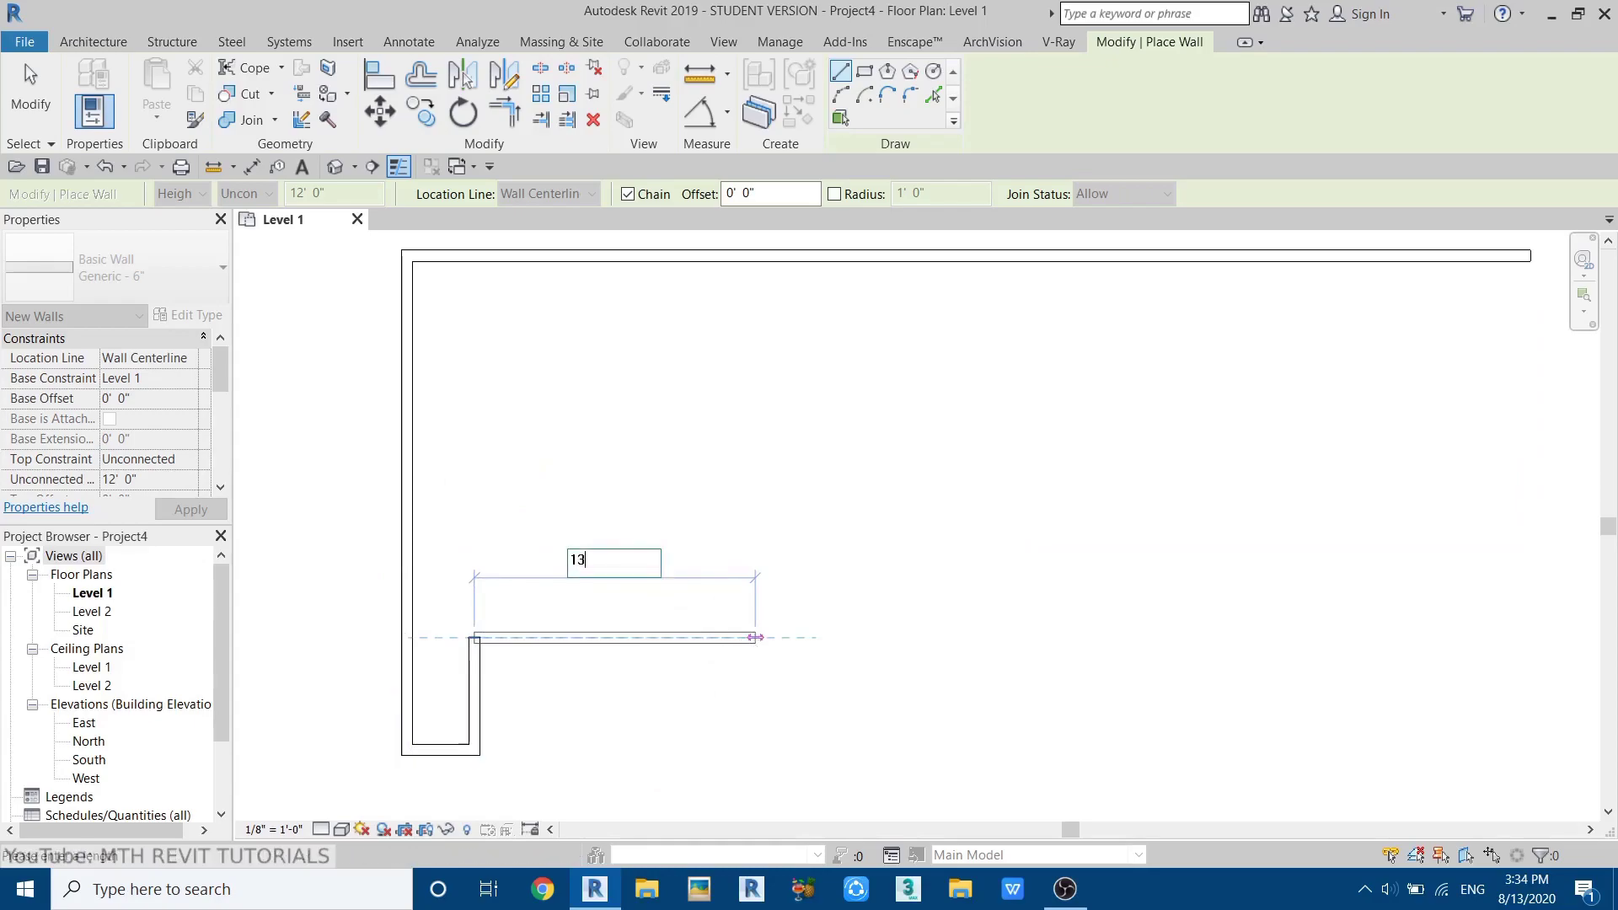
pyautogui.write('3')
pyautogui.press('Return')
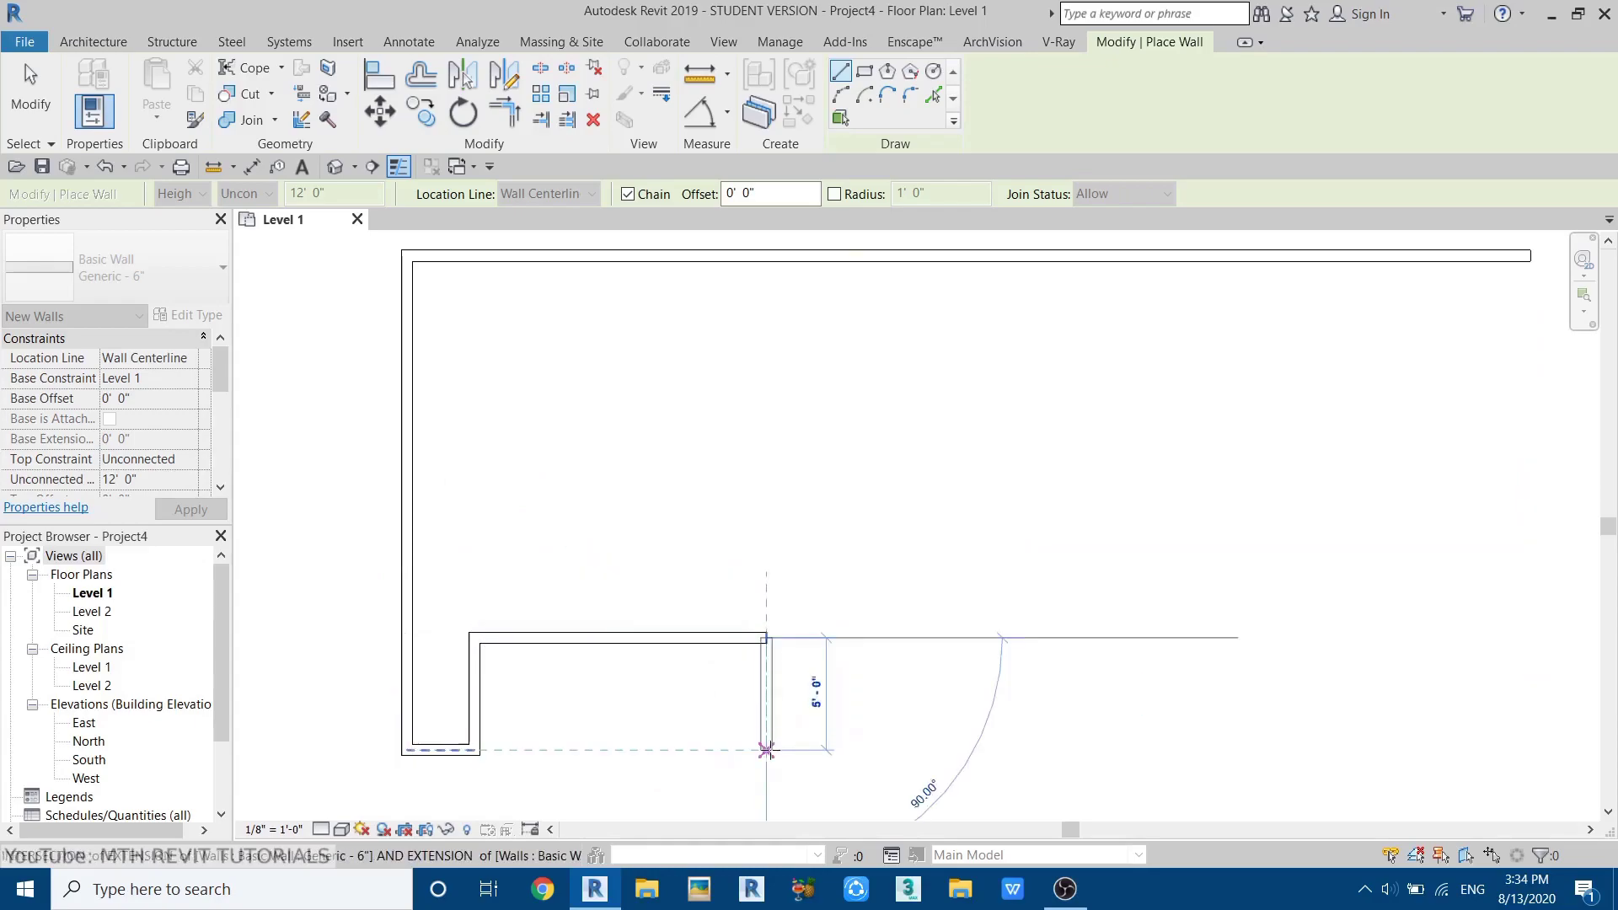
# - Draw a 5' wall down to align with the lower wall, followed by a 15' wall to the right
pyautogui.click(765, 750)
pyautogui.moveTo(1013, 760); pyautogui.dragTo(842, 748, button='middle')
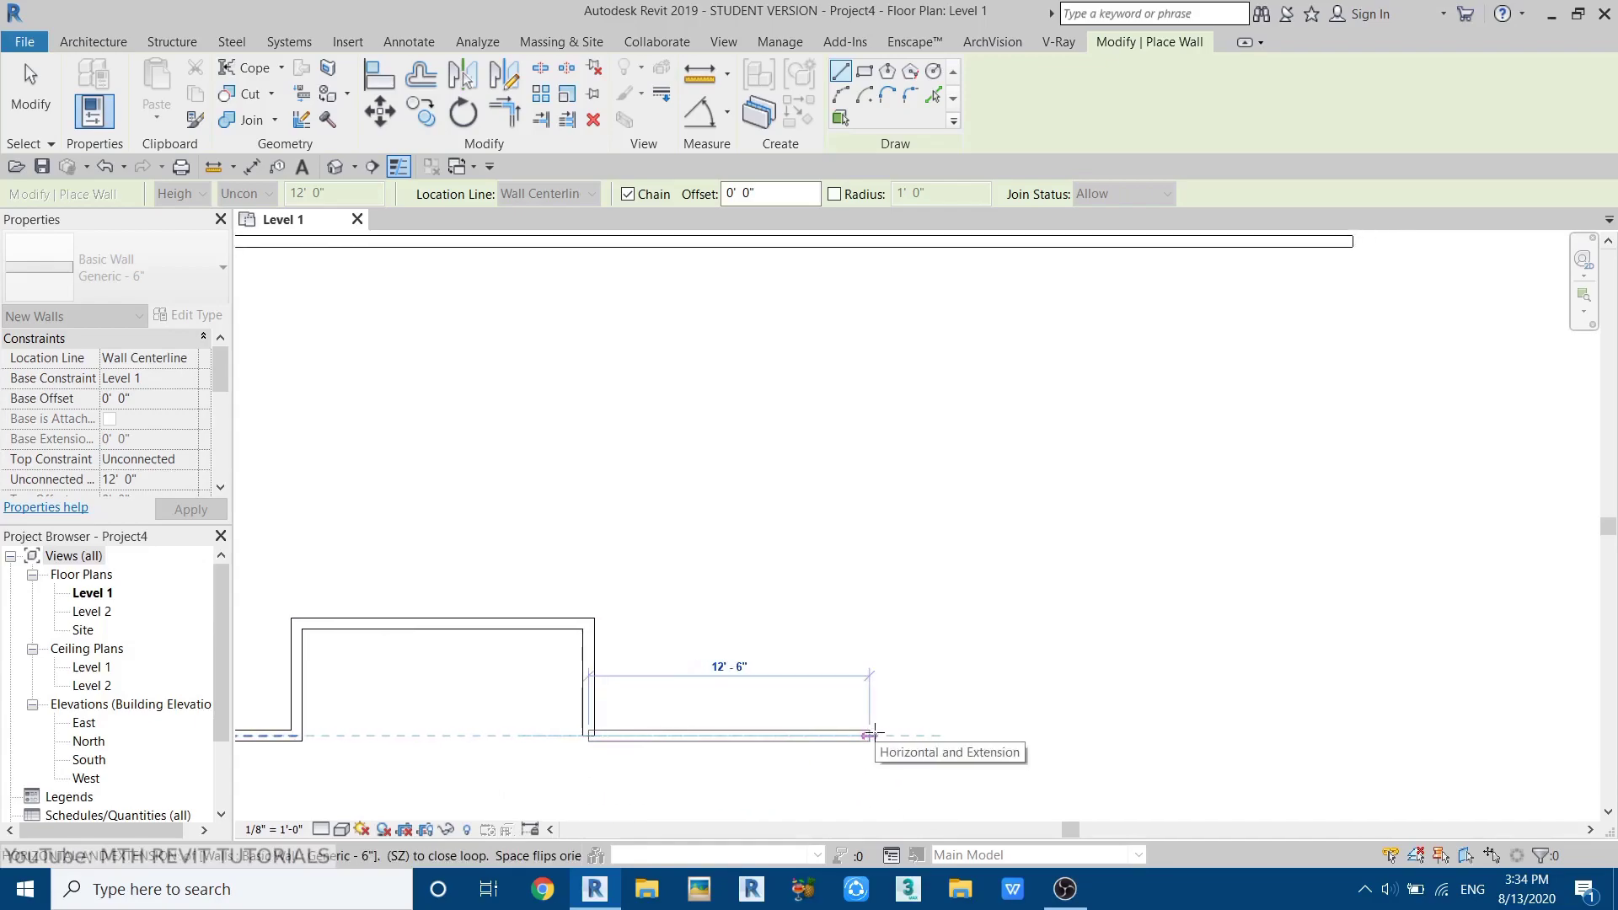
pyautogui.write('15')
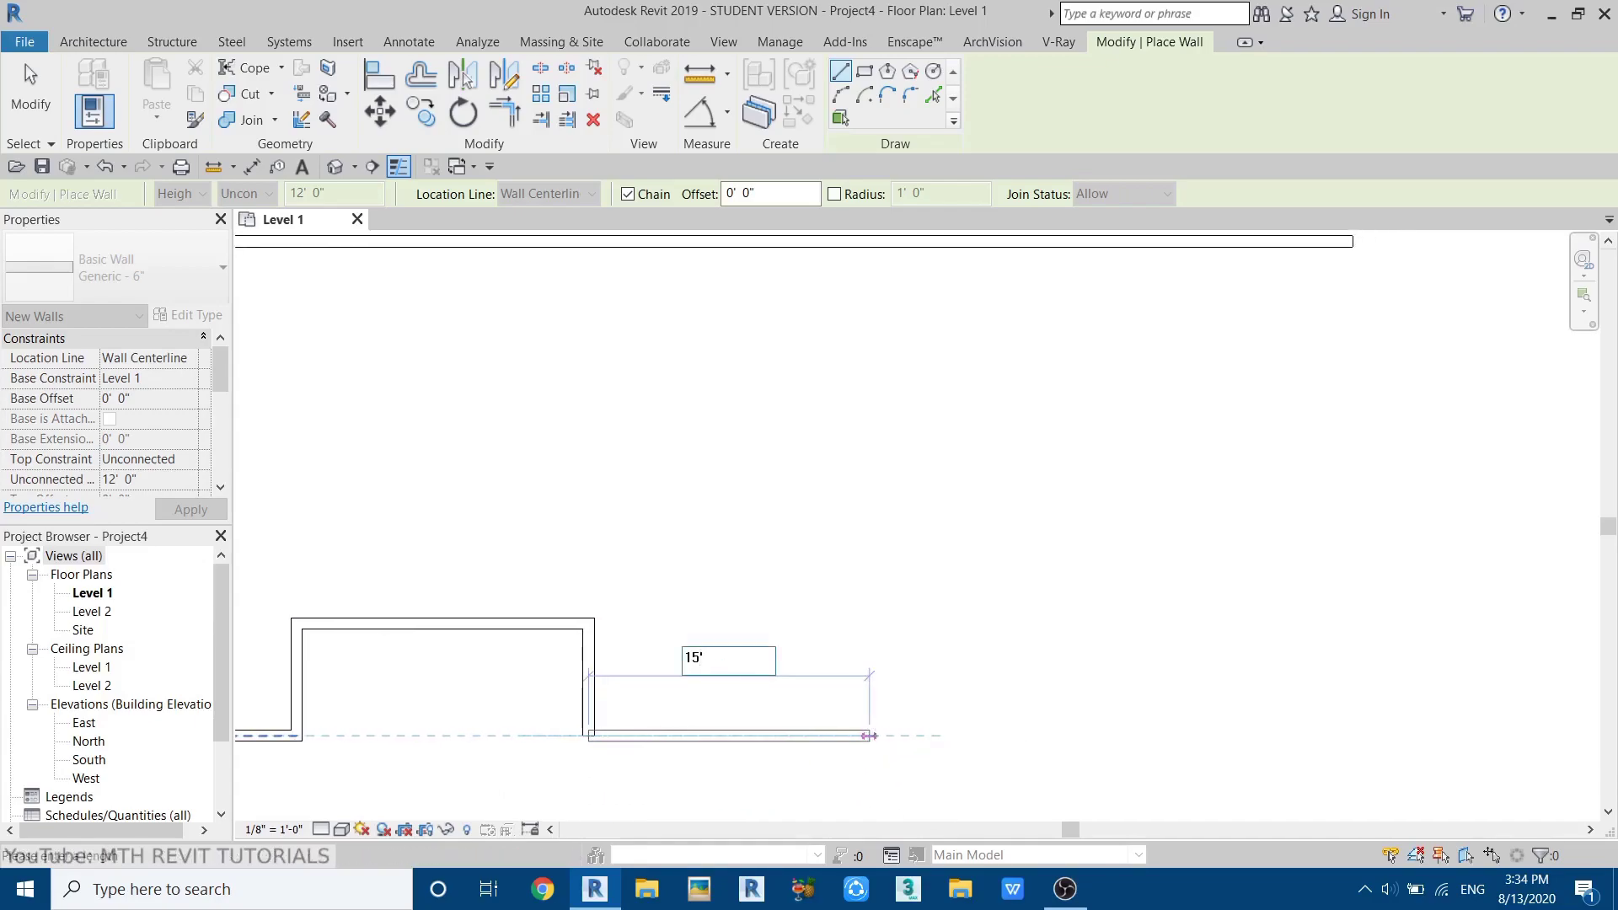
pyautogui.write("'")
pyautogui.press('Return')
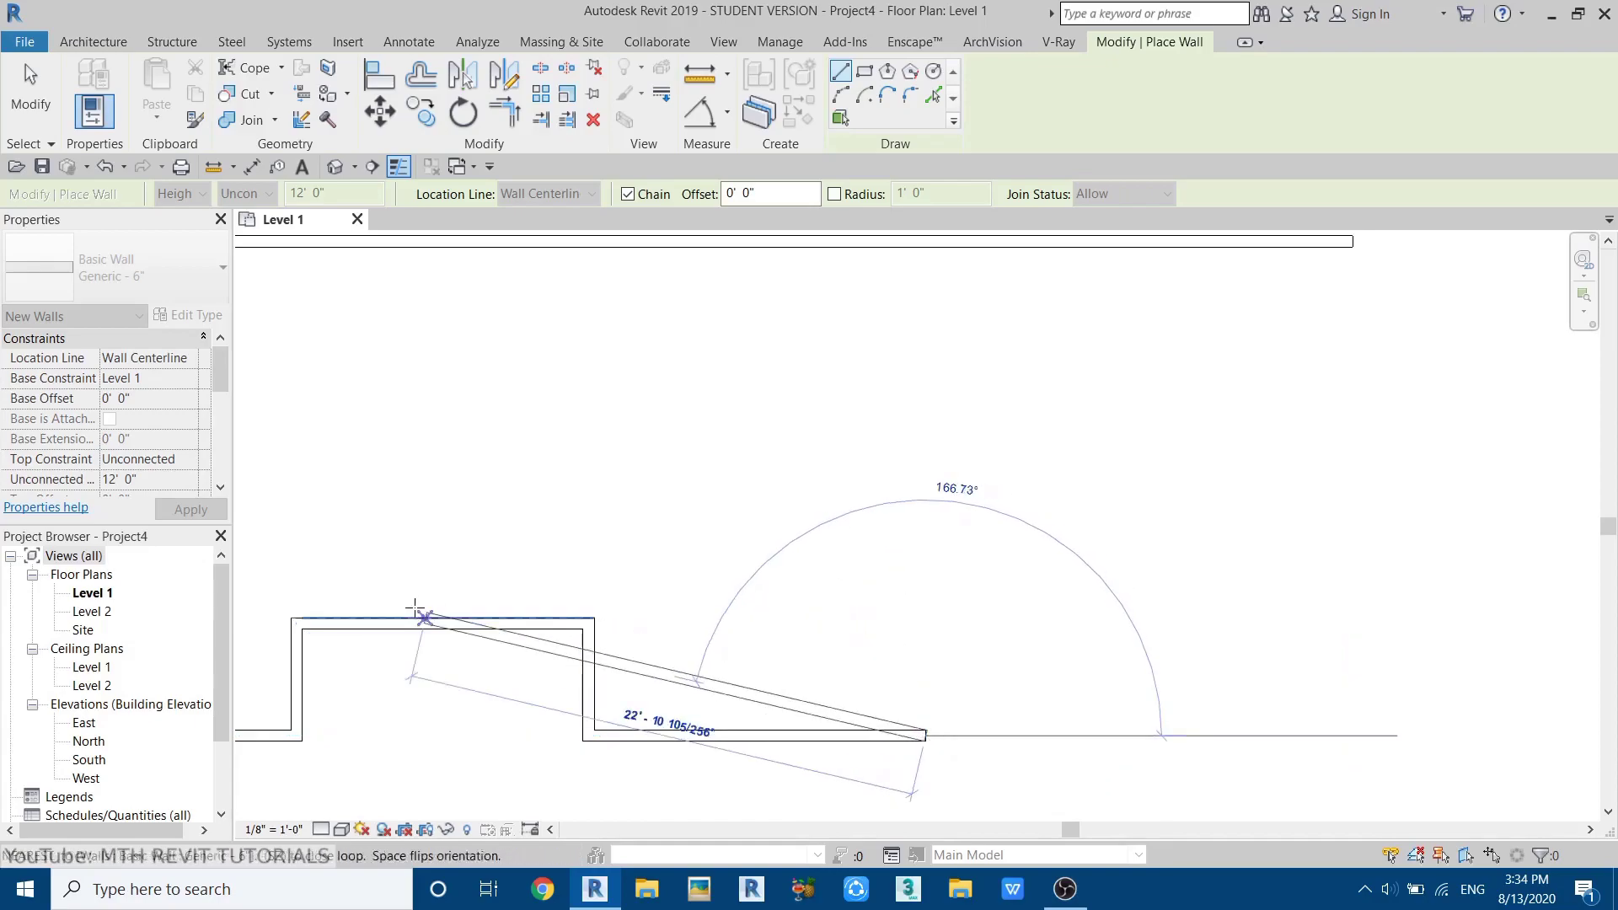
# - Draw a wall up to align with the recessed wall, followed by an 11' wall to the right
pyautogui.click(925, 622)
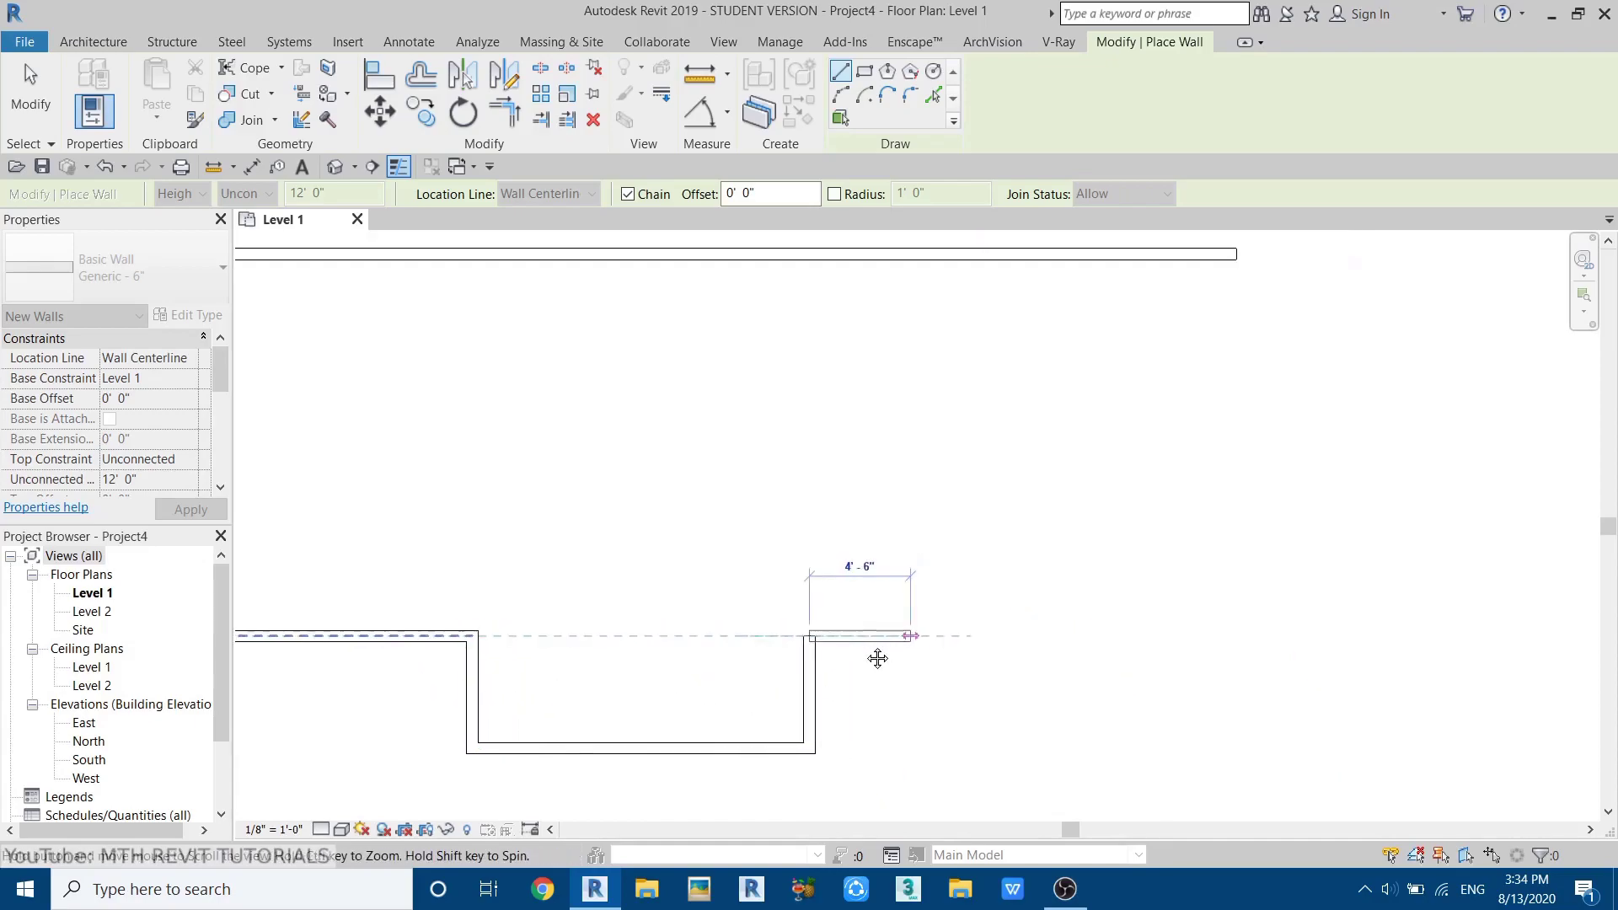
pyautogui.write('11')
pyautogui.press('Return')
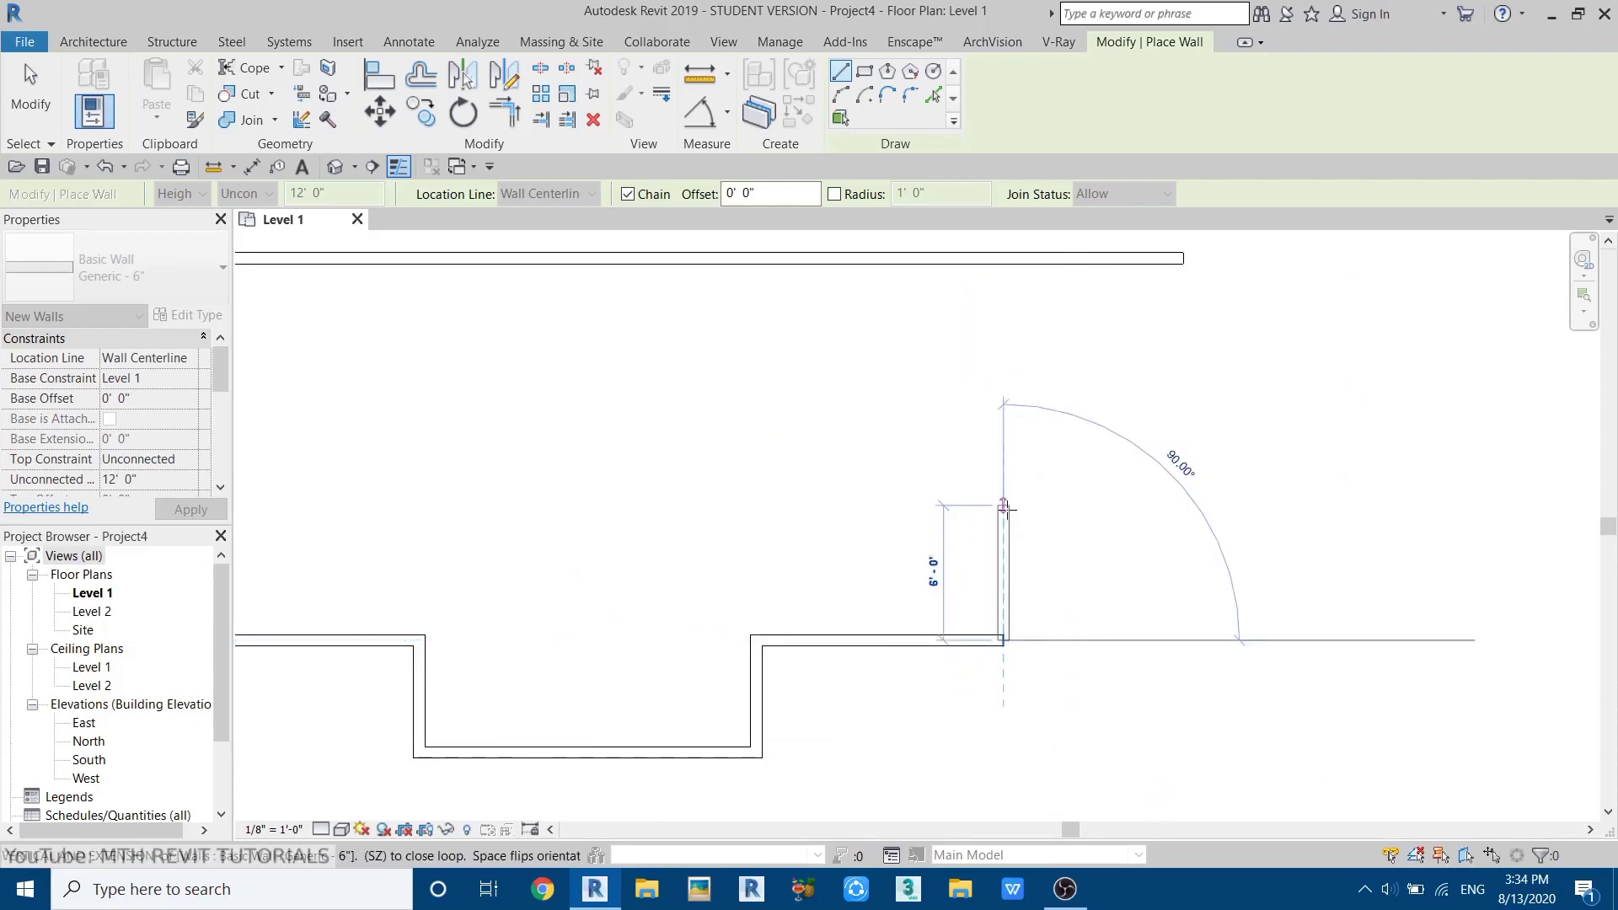
# - Step the wall chain up 5' from the 11' wall's end and add a short wall to the right
pyautogui.click(1005, 506)
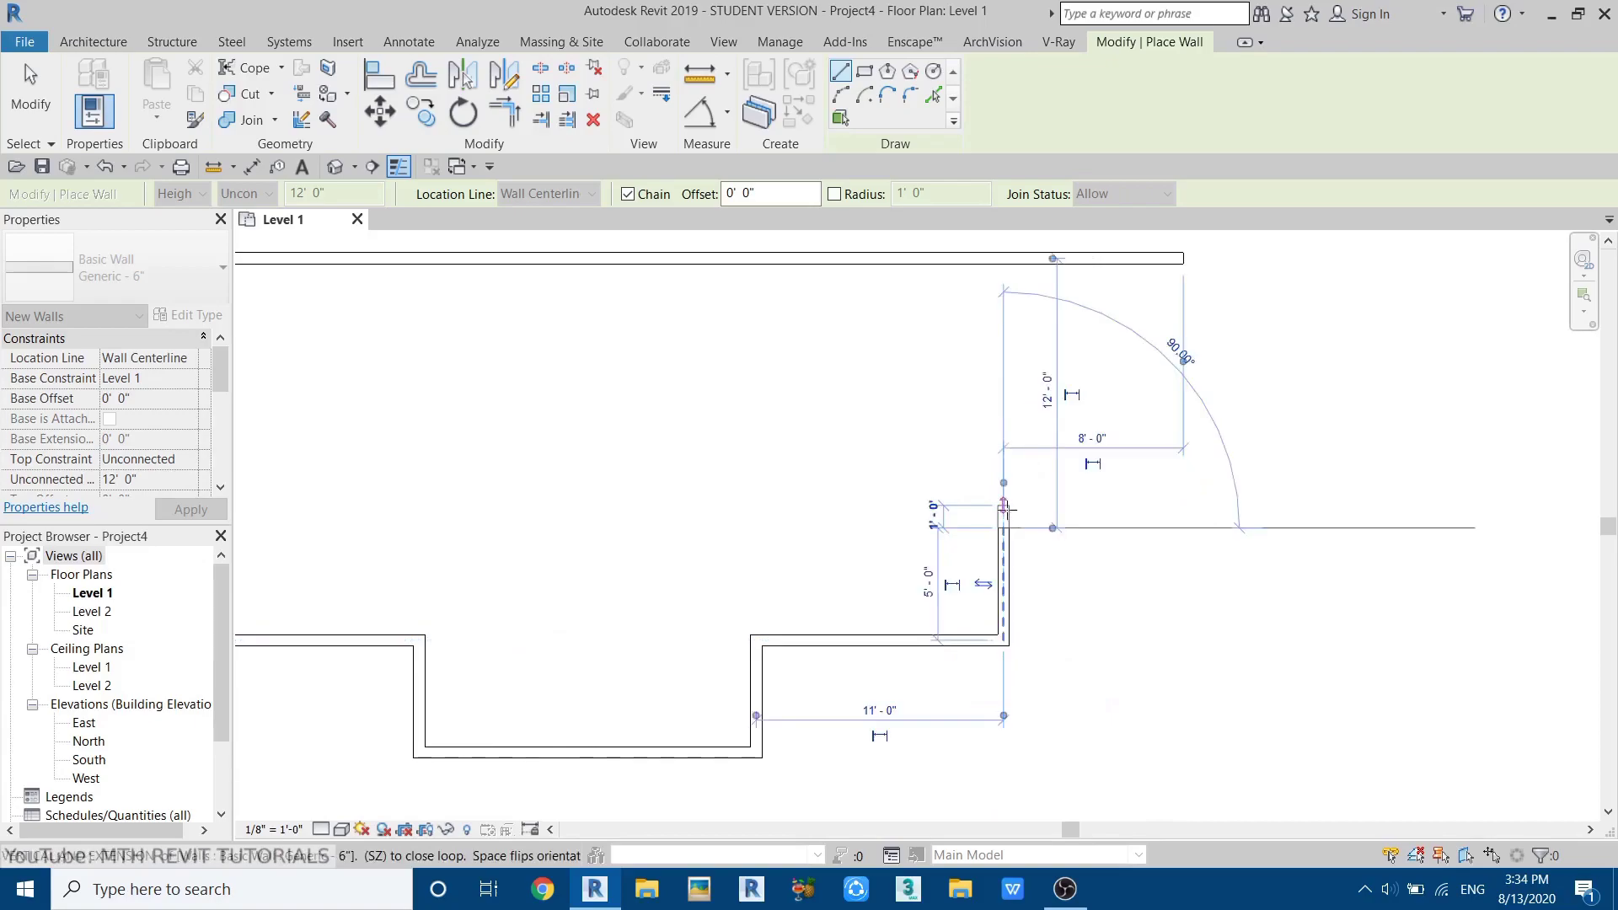
pyautogui.click(1005, 527)
pyautogui.write('5')
pyautogui.press('Return')
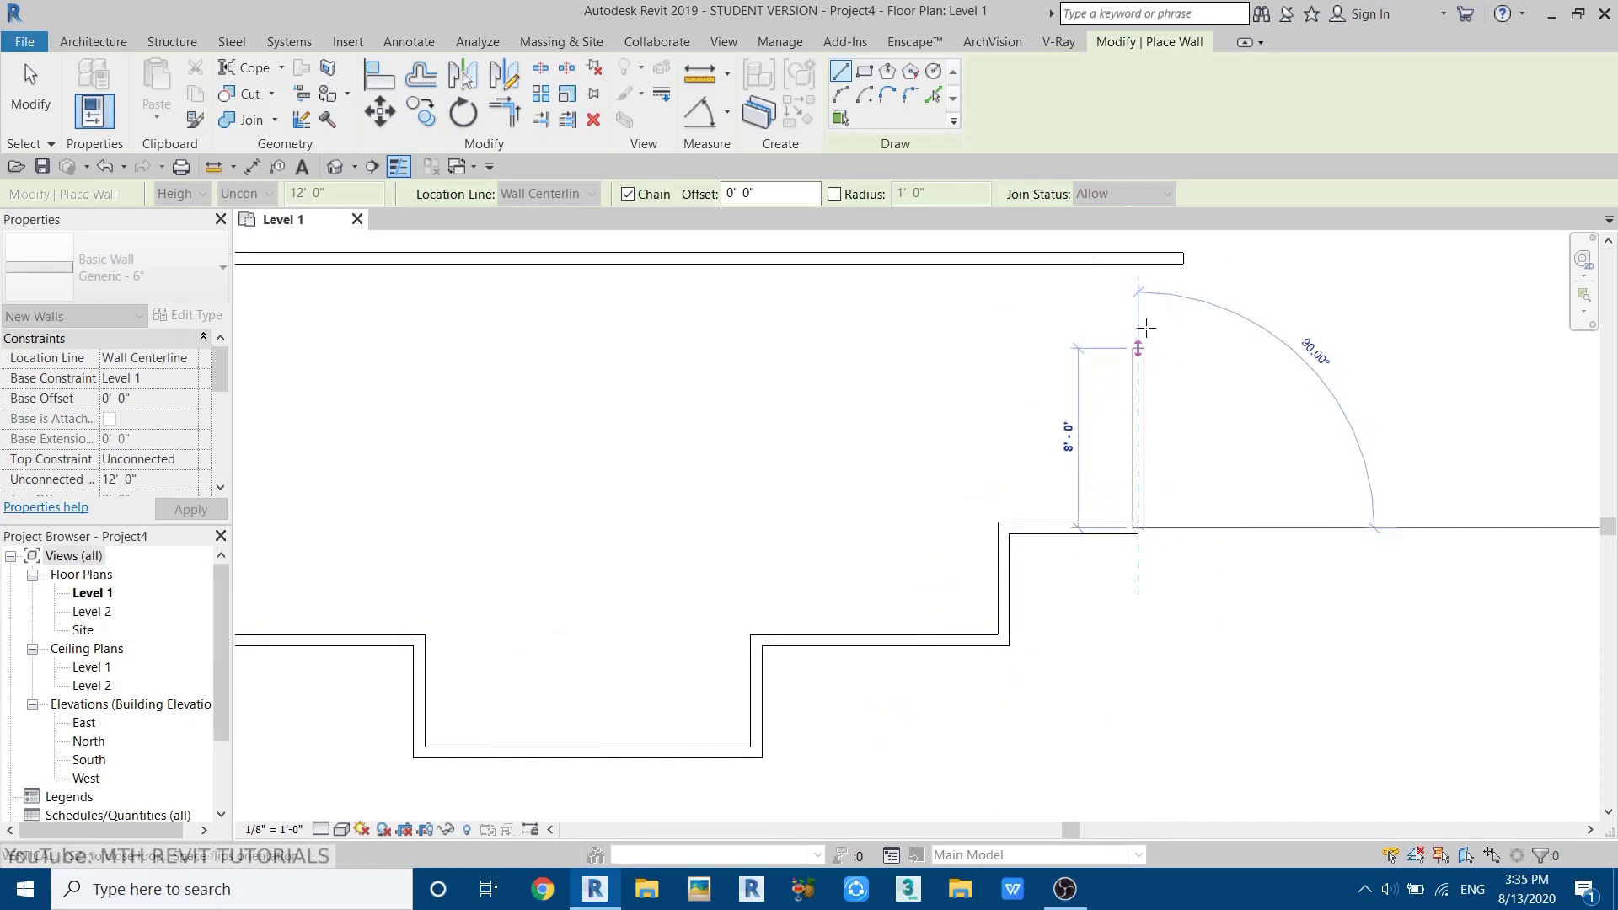
# - Close the outline with a vertical wall up to the long 50' wall and end wall placement
pyautogui.click(1138, 259)
pyautogui.press('Escape')
pyautogui.press('Escape')
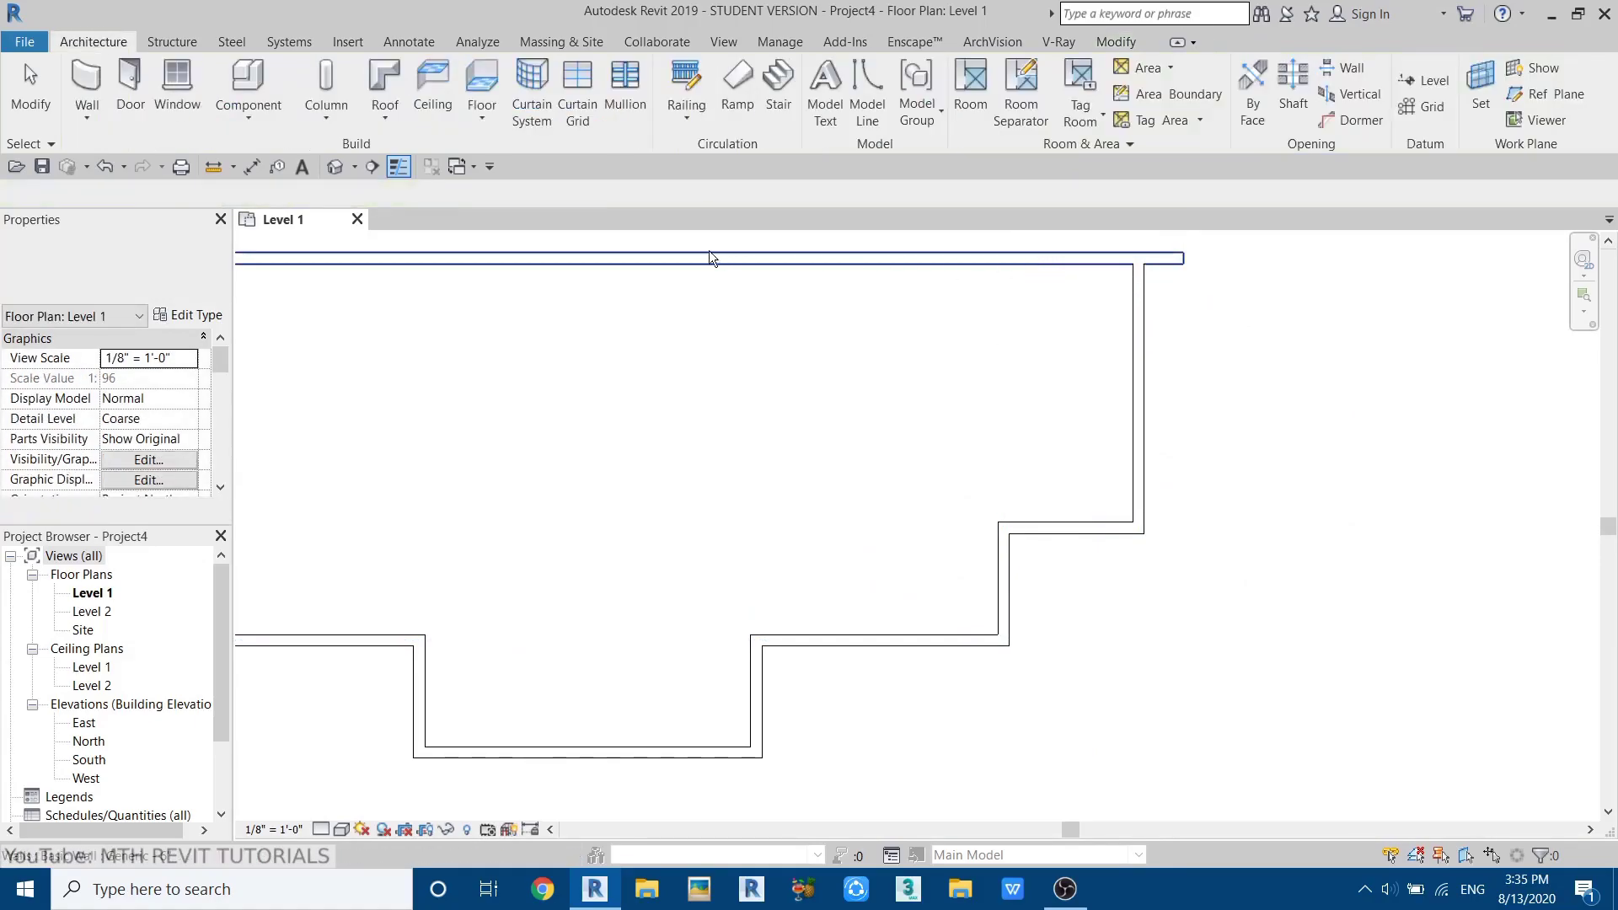
# - Open the default 3D view of the walls and set its visual style to Shaded
pyautogui.click(335, 167)
pyautogui.scroll(3, 969, 506)
pyautogui.scroll(3, 1066, 543)
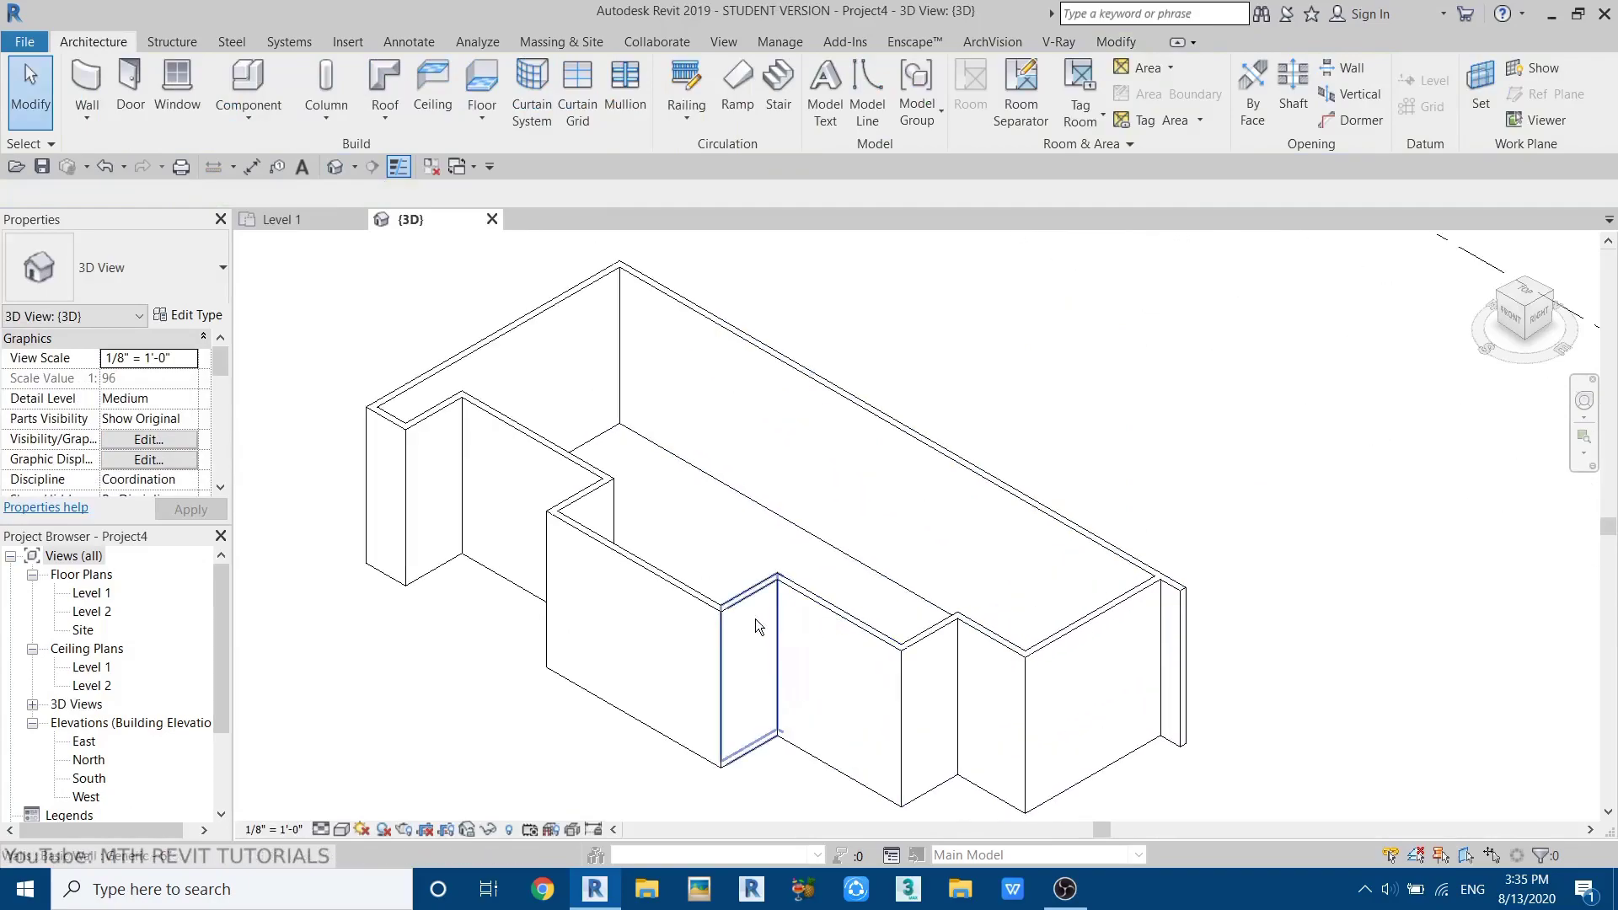
pyautogui.press('s')
pyautogui.press('d')
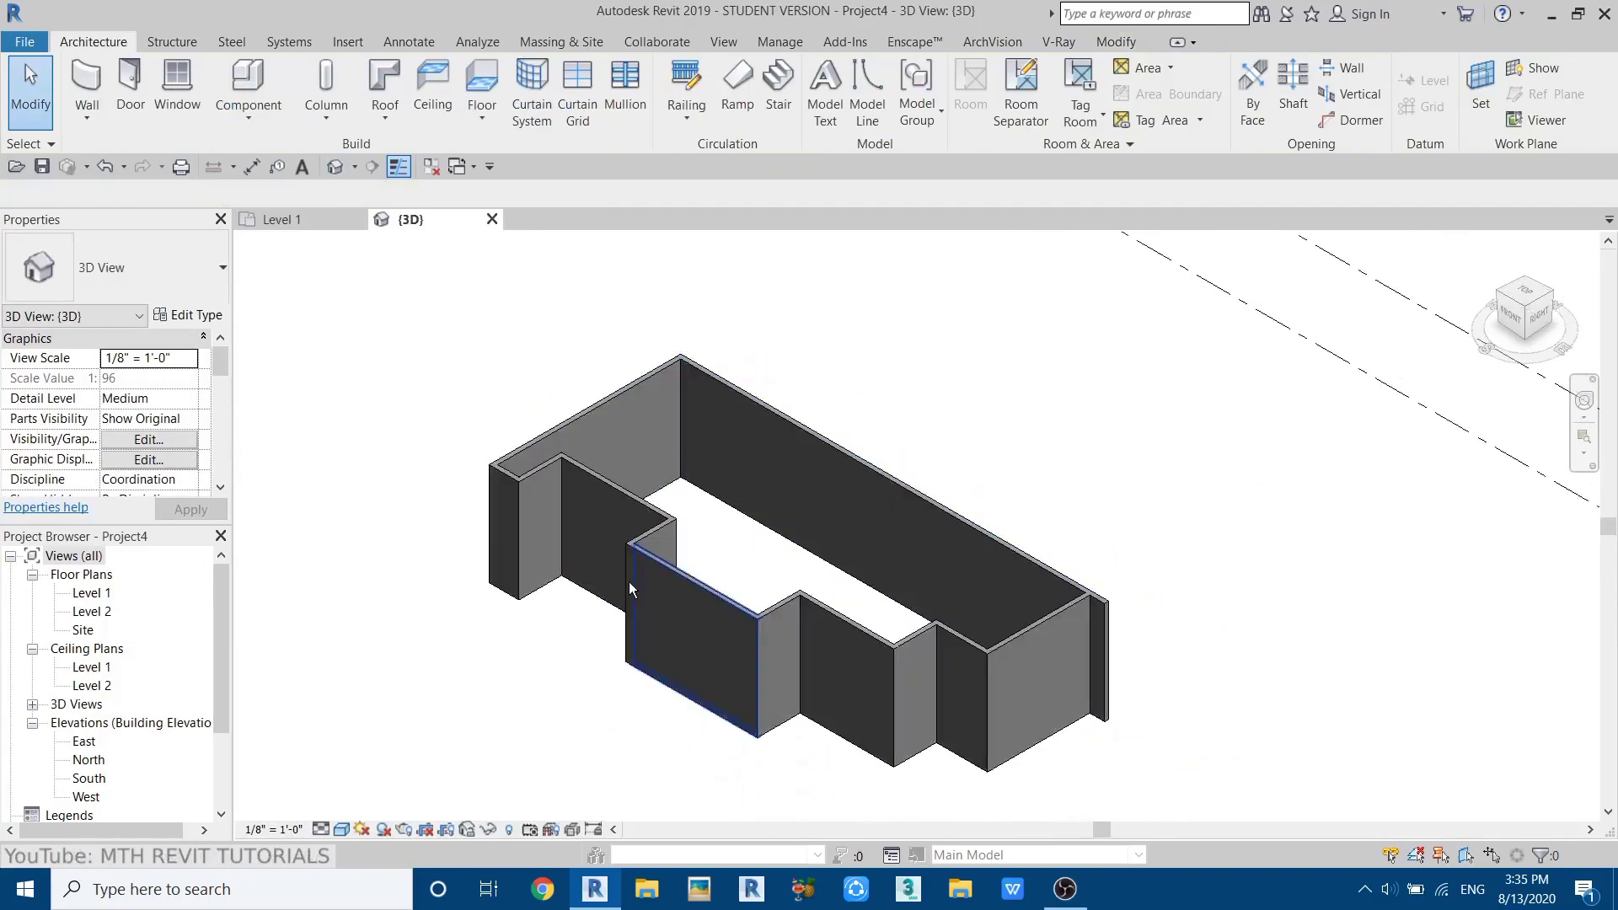
pyautogui.moveTo(600, 625)
pyautogui.keyDown('shift'); pyautogui.mouseDown(button='middle')
pyautogui.moveTo(718, 707)
pyautogui.moveTo(809, 675)
pyautogui.moveTo(668, 773)
pyautogui.moveTo(787, 618)
pyautogui.moveTo(655, 699)
pyautogui.mouseUp(button='middle'); pyautogui.keyUp('shift')
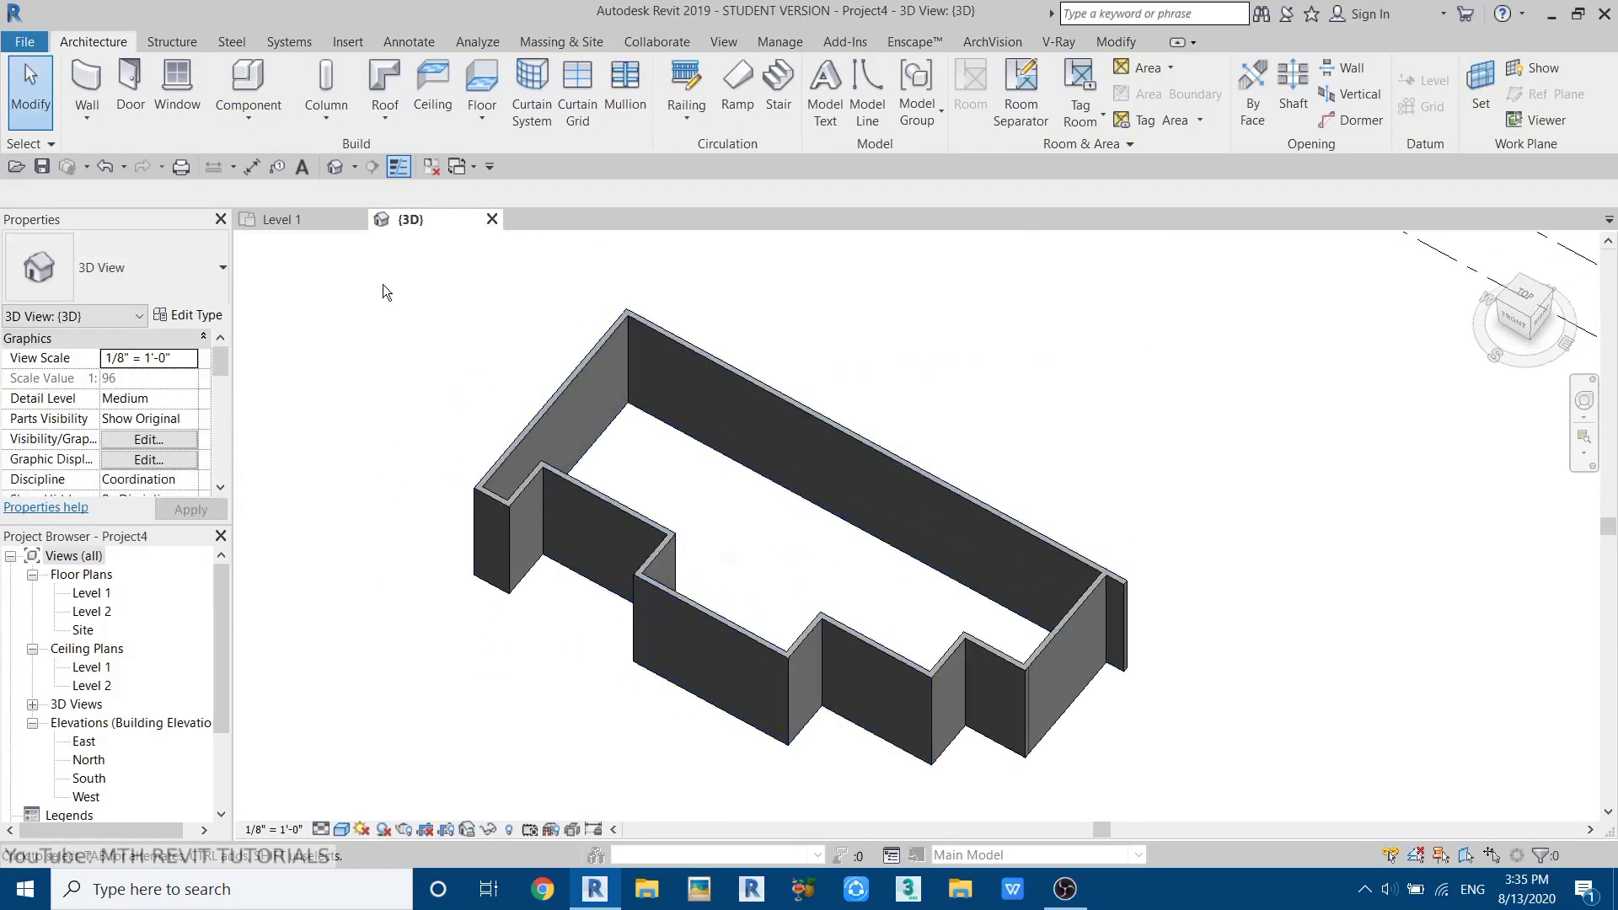
# - Start a floor on Level 1 and sketch a rectangular boundary around the outer extents of the walls
pyautogui.click(268, 221)
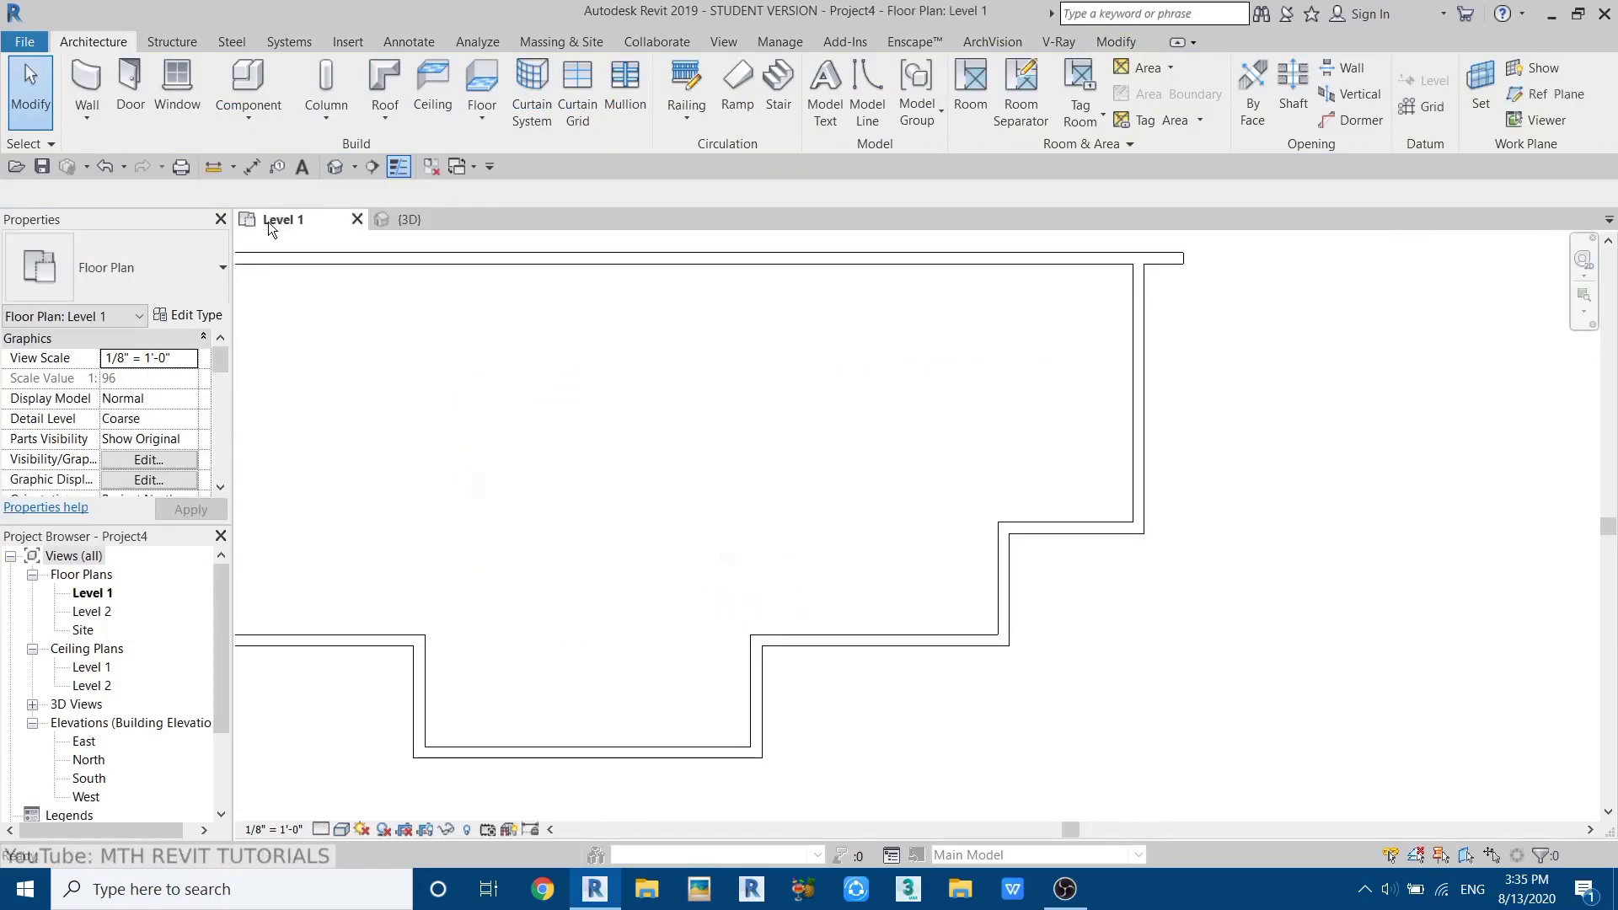
pyautogui.click(477, 86)
pyautogui.click(1025, 70)
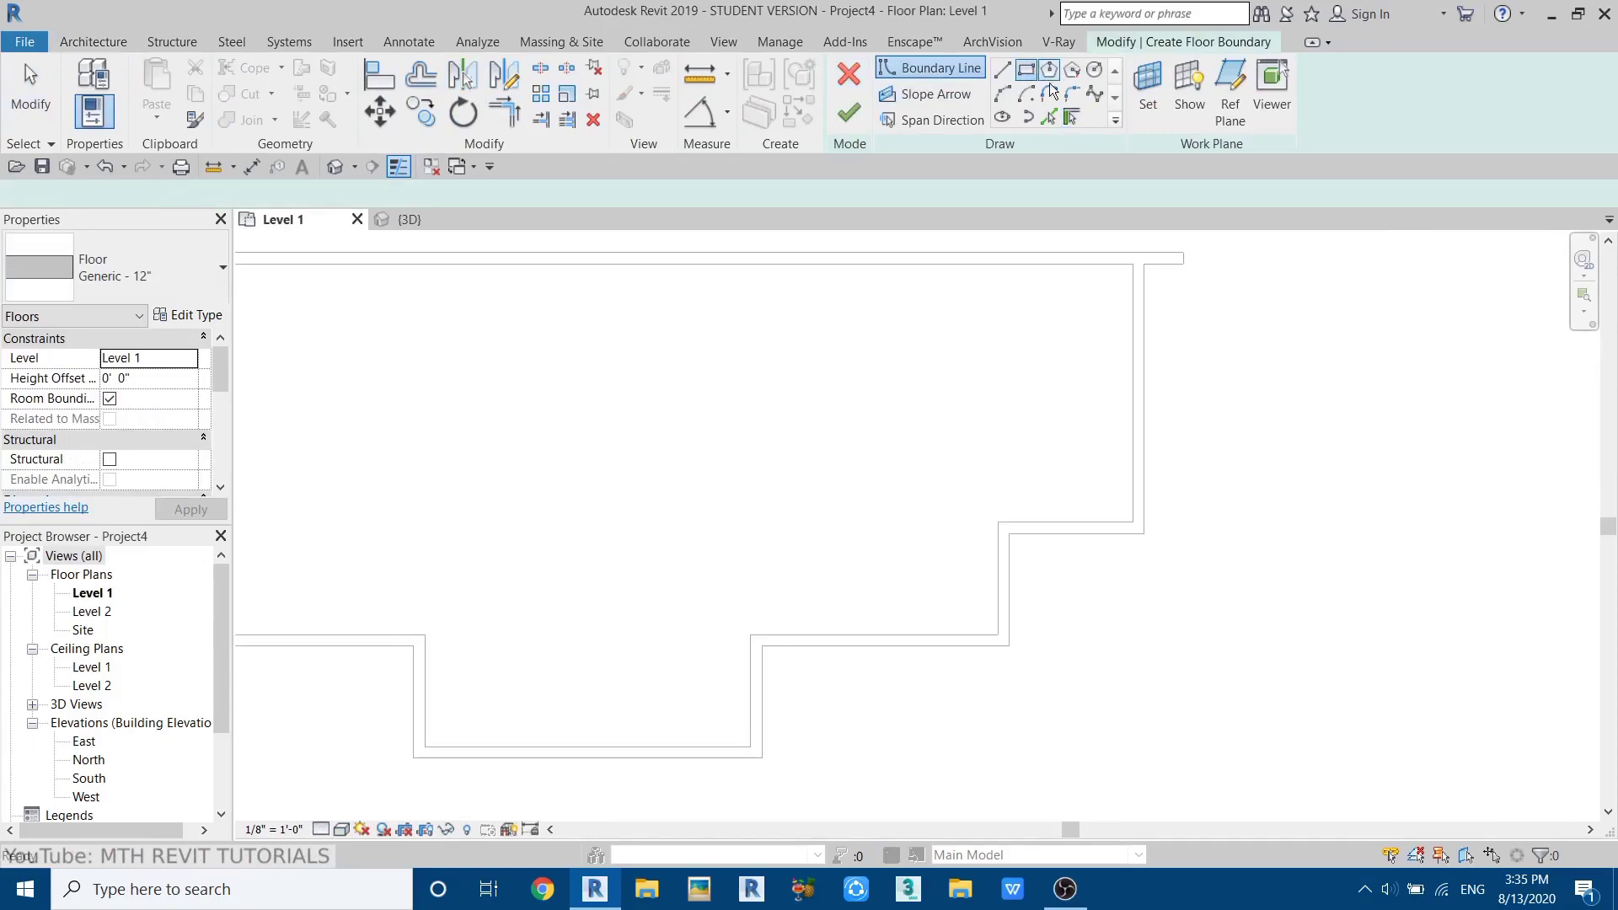
pyautogui.scroll(3, 1174, 241)
pyautogui.click(1174, 241)
pyautogui.scroll(-3, 434, 447)
pyautogui.scroll(3, 682, 639)
pyautogui.click(651, 636)
pyautogui.press('Escape')
pyautogui.scroll(2, 651, 636)
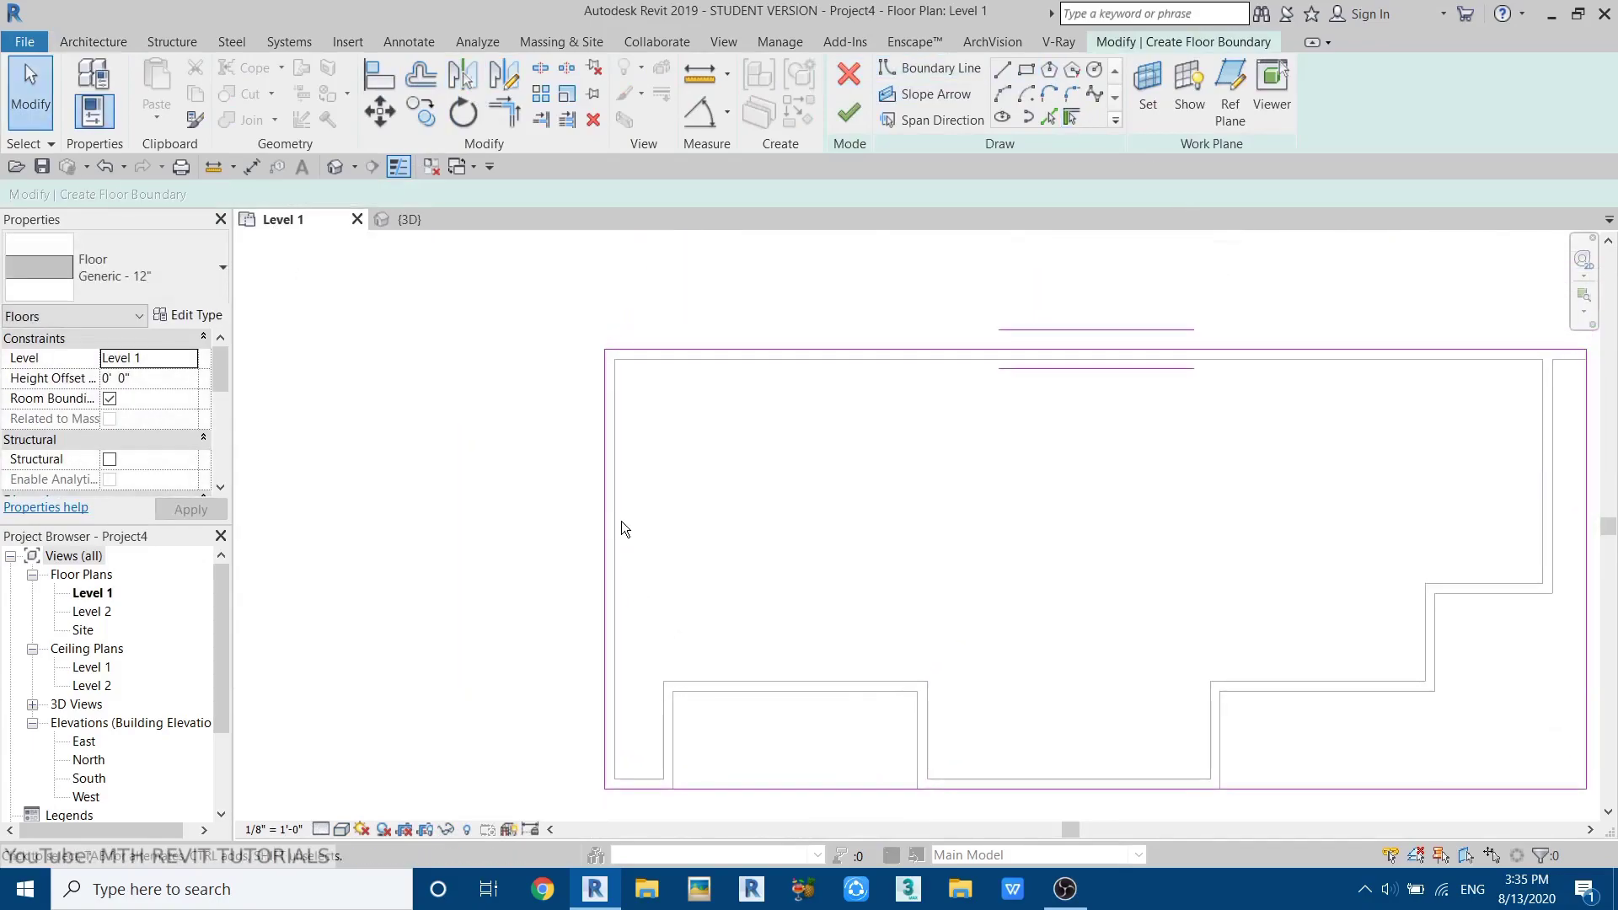
# - Extend the floor boundary past the left wall by setting its left edge 20' from that wall
pyautogui.click(607, 518)
pyautogui.scroll(4, 596, 289)
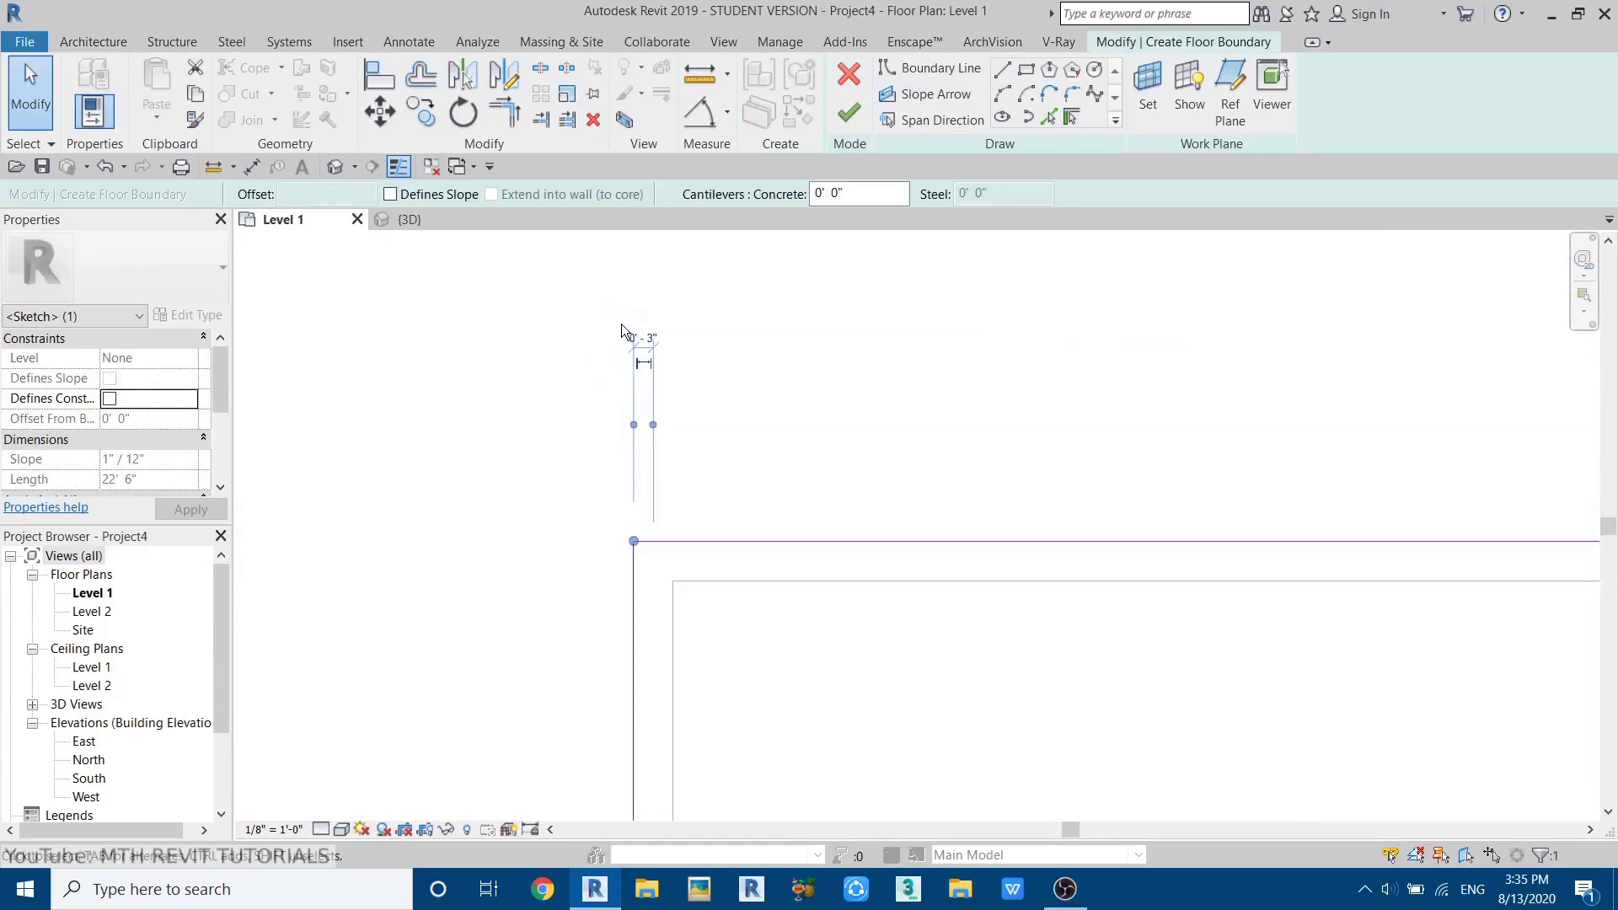
pyautogui.click(639, 331)
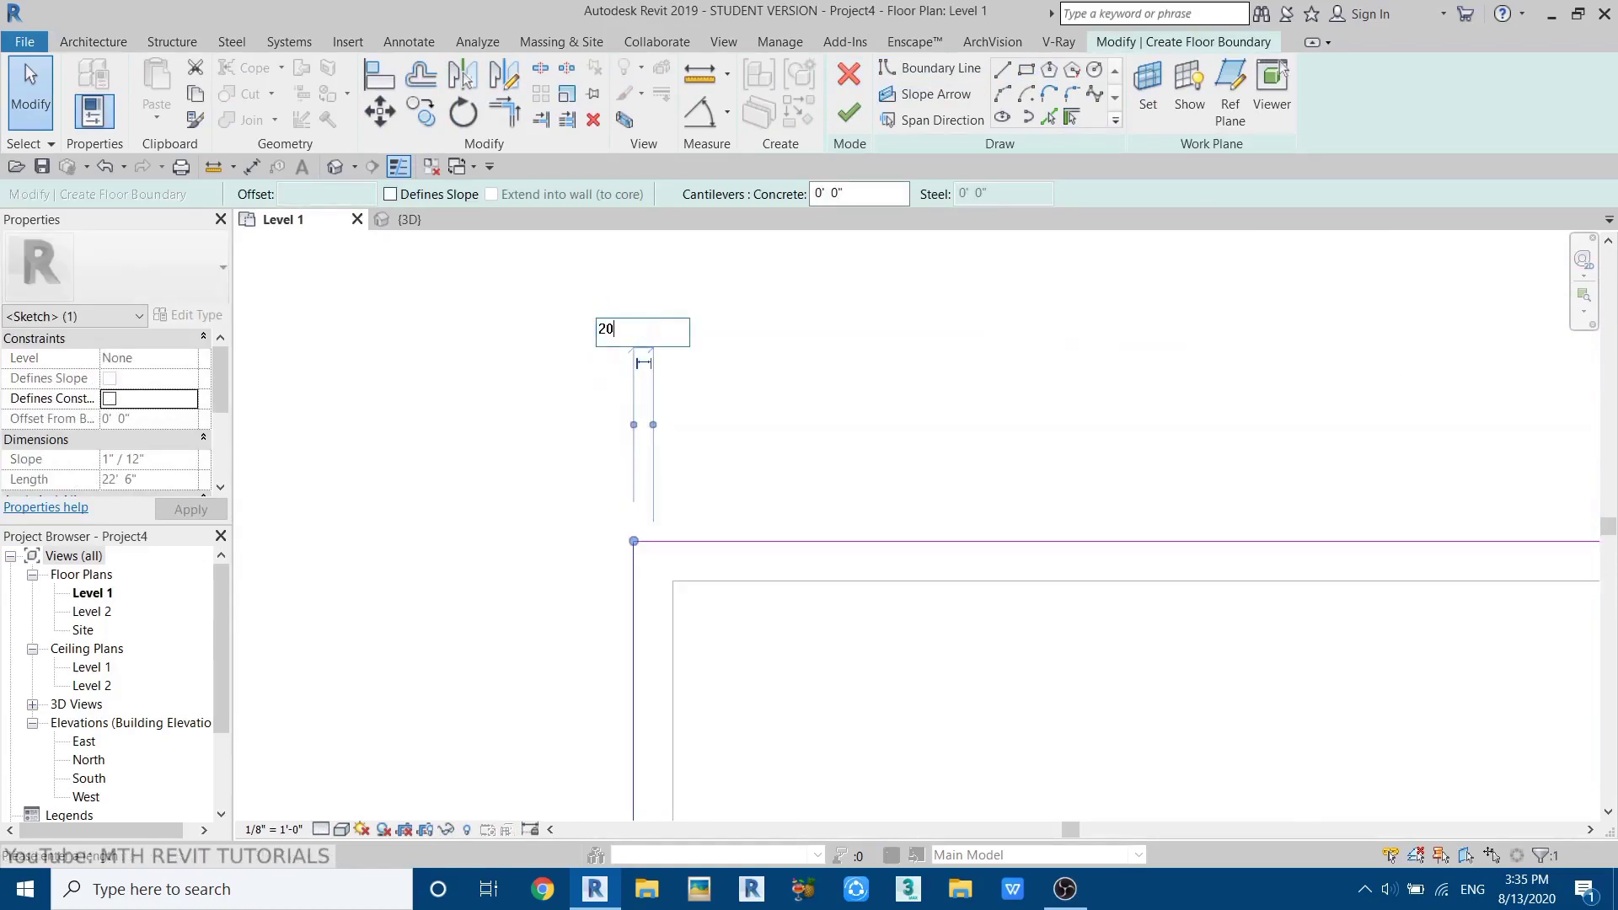
pyautogui.write("20'")
pyautogui.press('Return')
pyautogui.click(1054, 496)
pyautogui.scroll(-3, 724, 554)
pyautogui.scroll(-3, 700, 474)
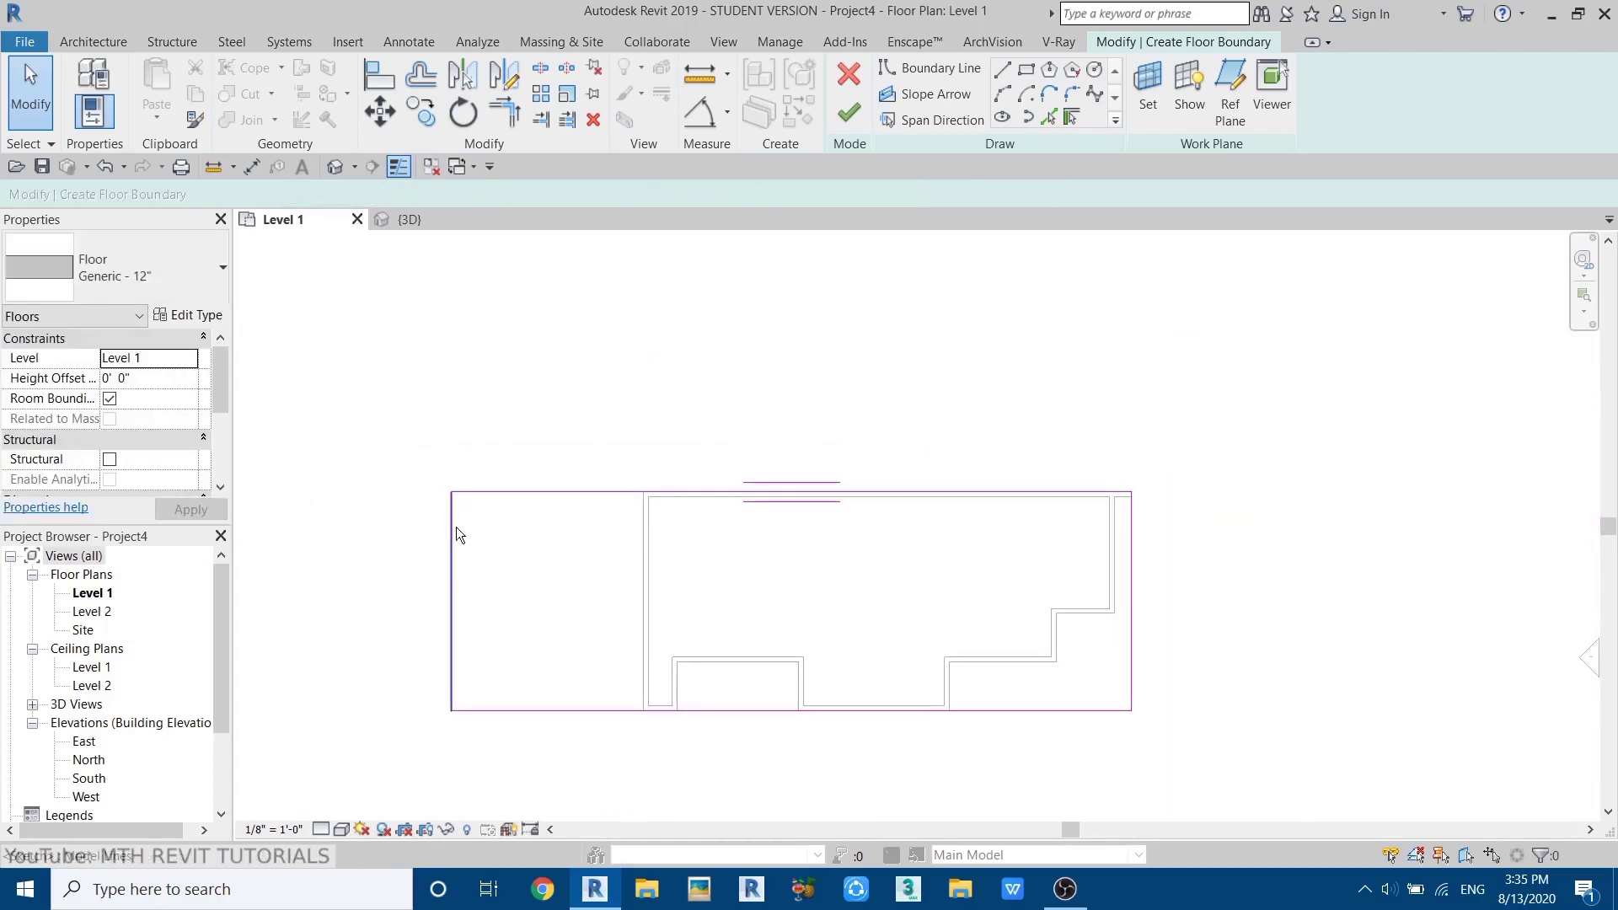
# - Duplicate the floor type as Generic - 6" and set its structure layer thickness to 6"
pyautogui.click(195, 315)
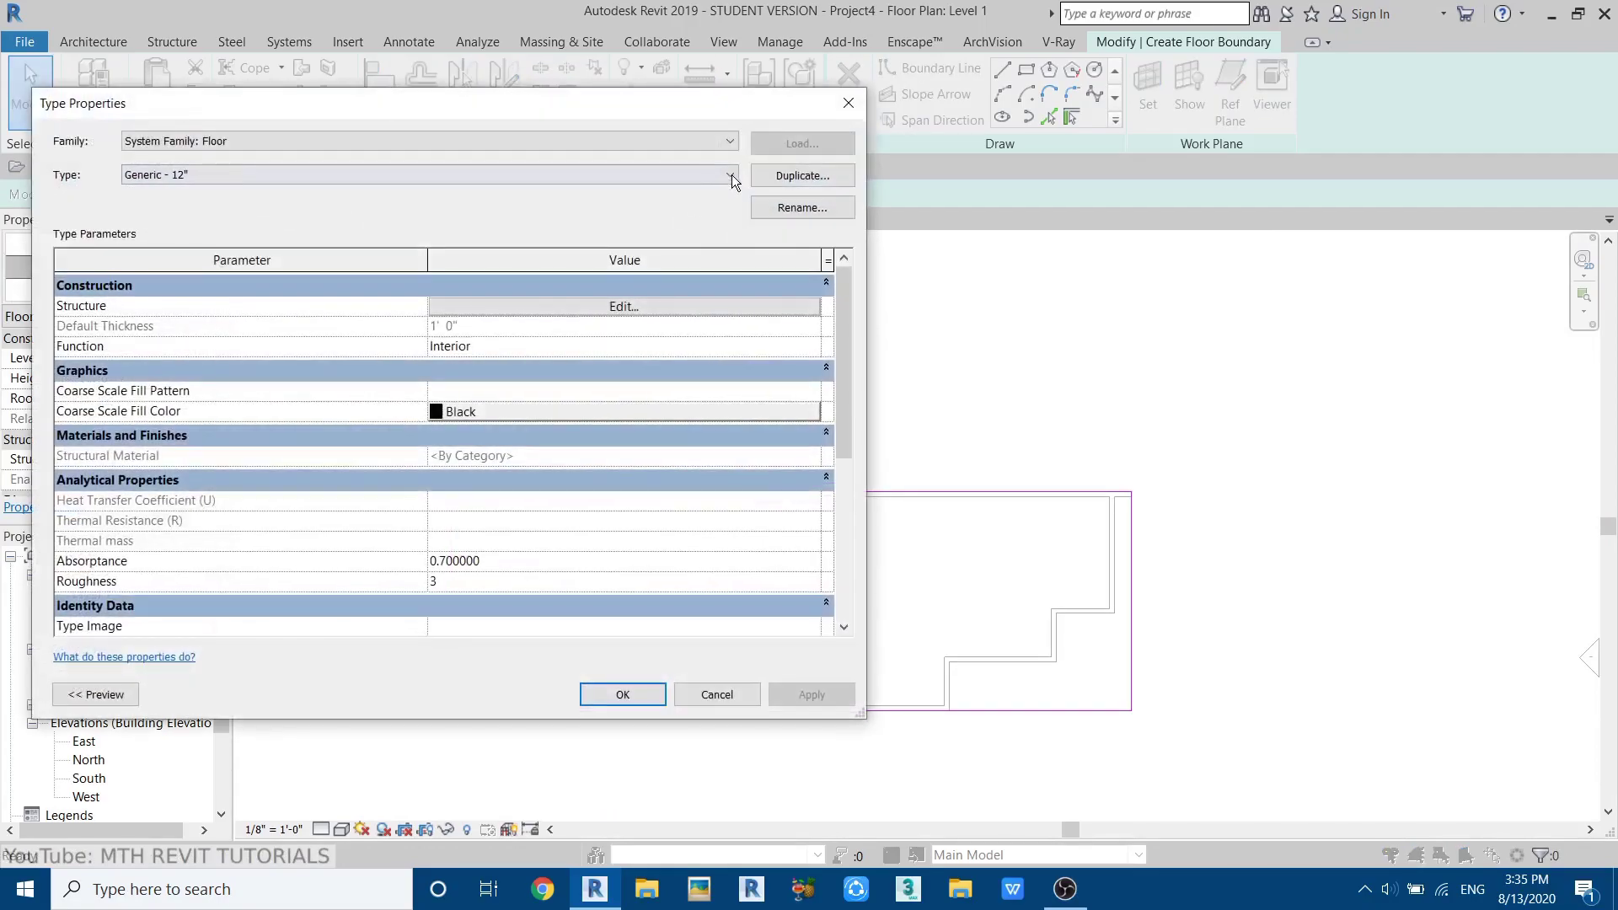
pyautogui.click(801, 175)
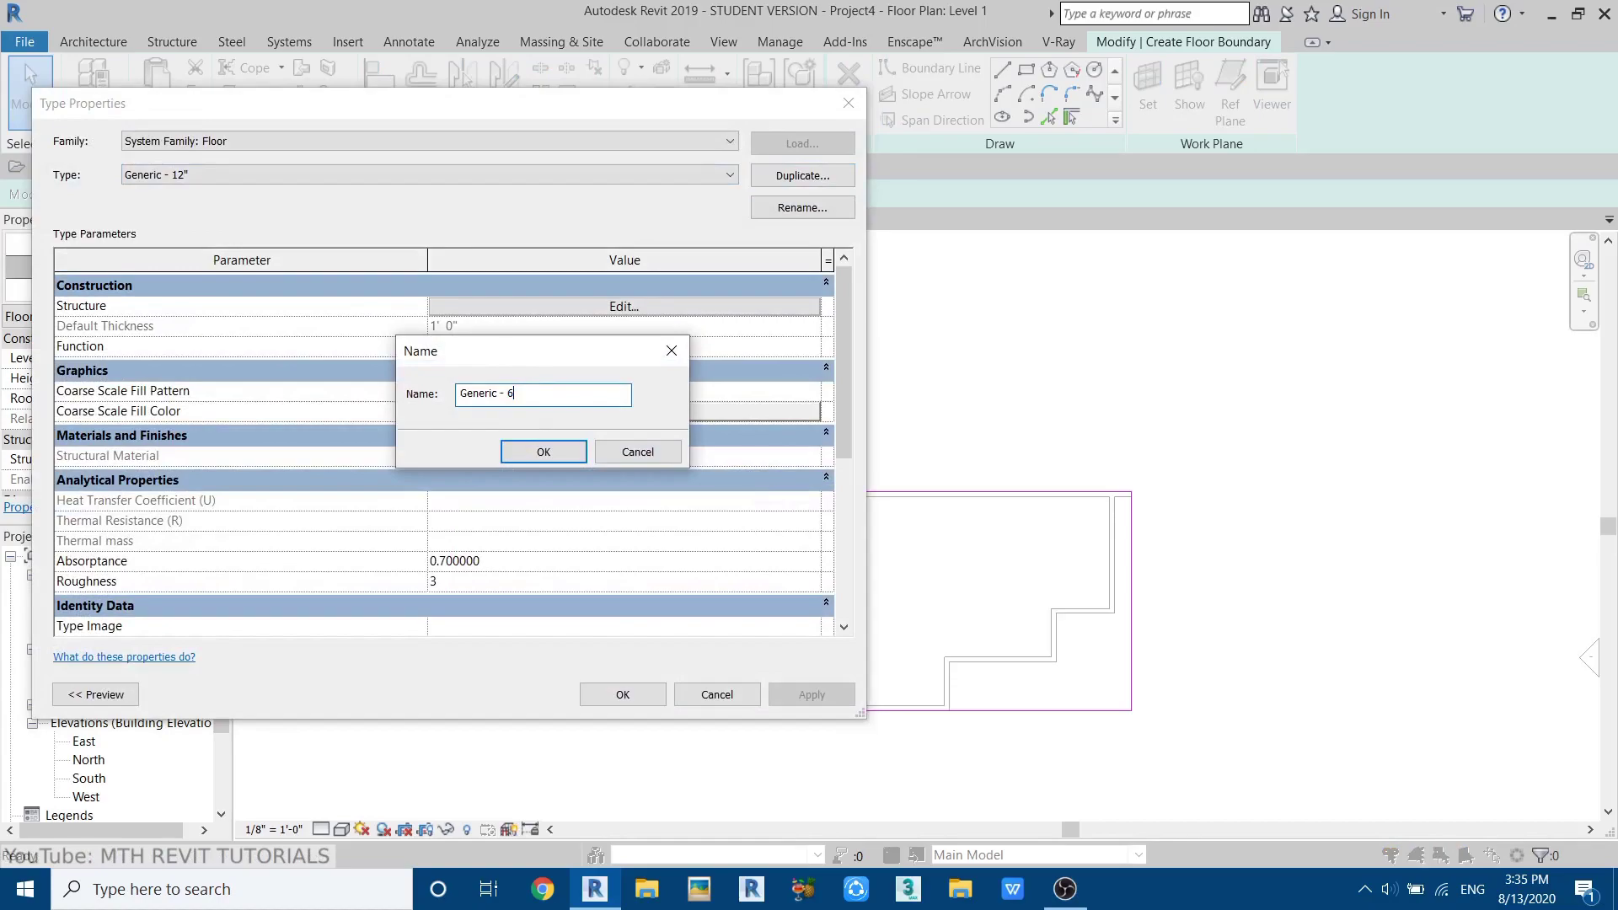
pyautogui.click(555, 454)
pyautogui.click(540, 308)
pyautogui.click(453, 307)
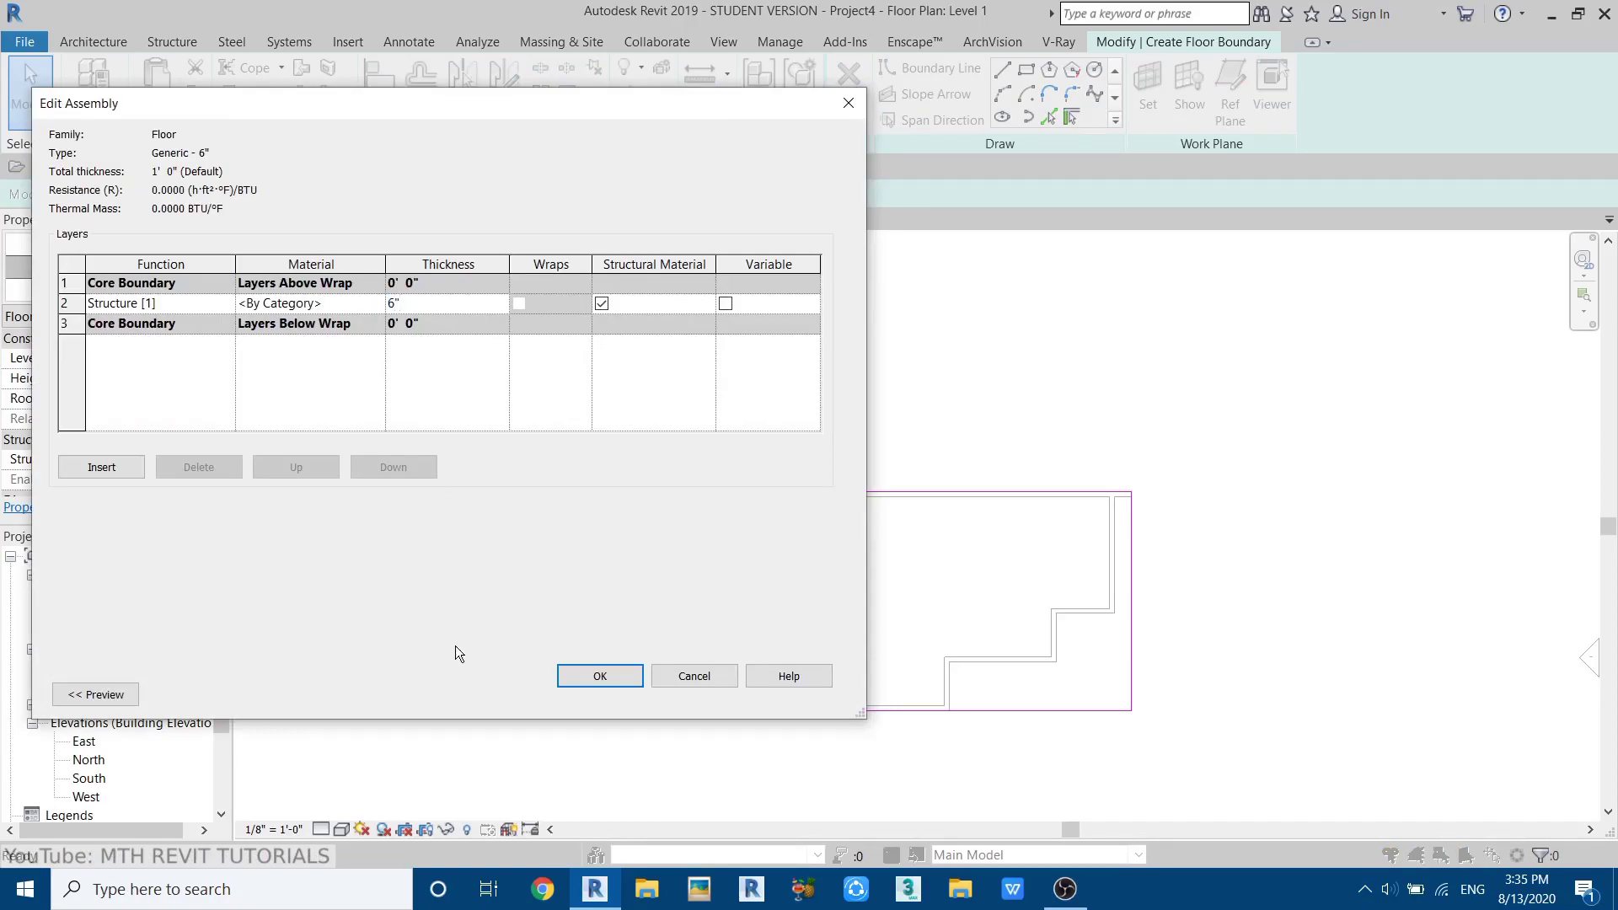
pyautogui.write('6"')
pyautogui.click(576, 672)
pyautogui.click(622, 696)
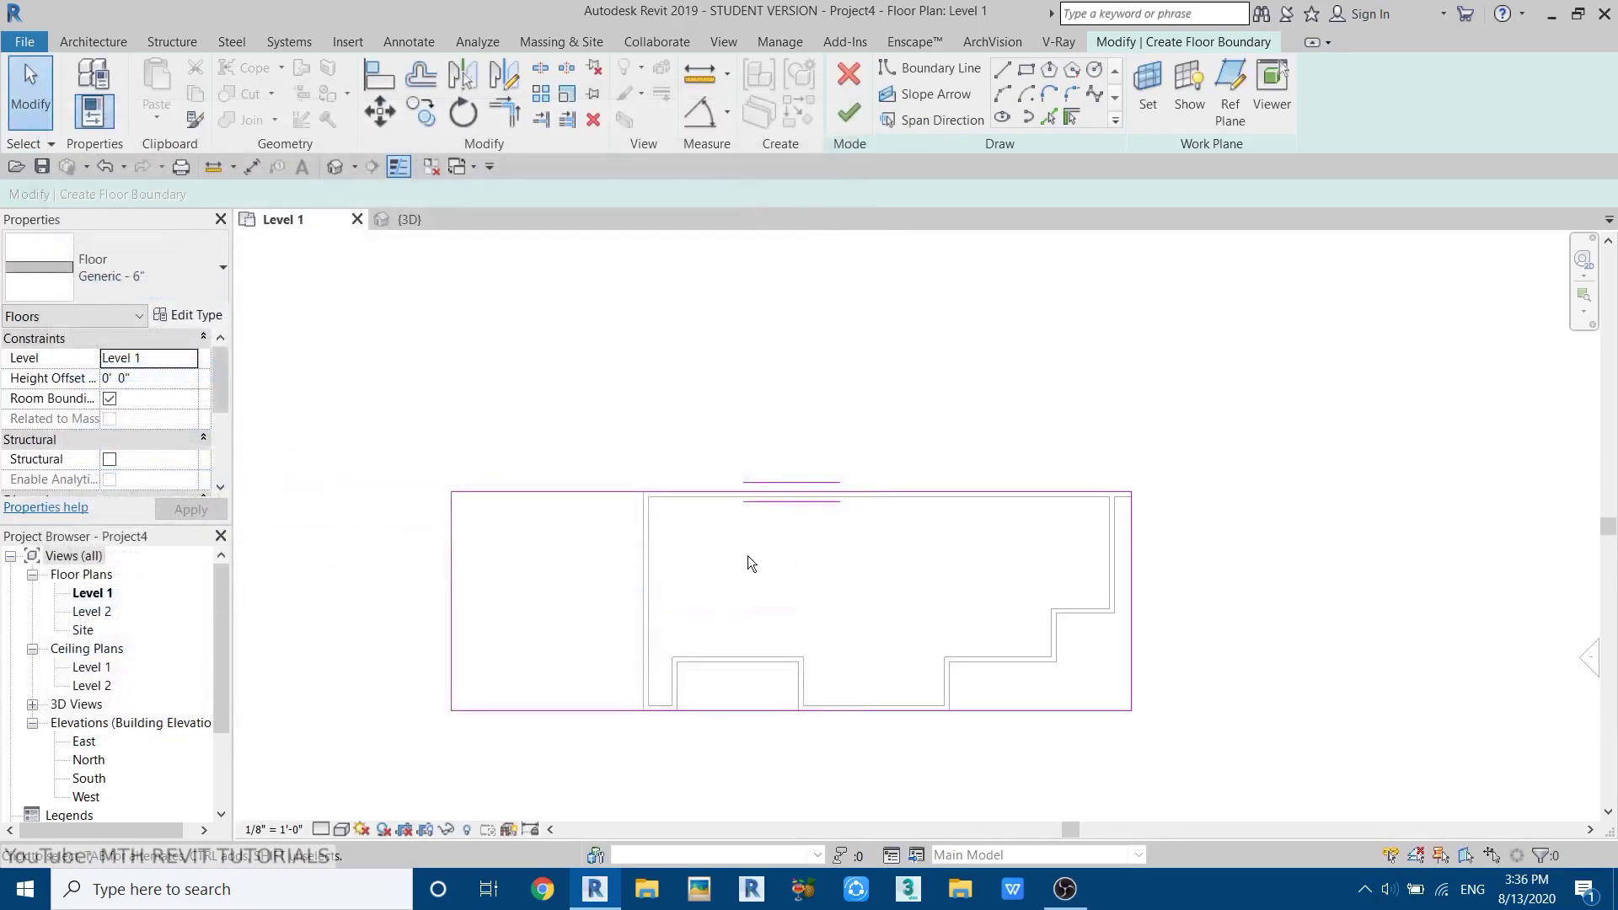
# - Finish the floor sketch and examine the floor and walls in the 3D view
pyautogui.click(848, 112)
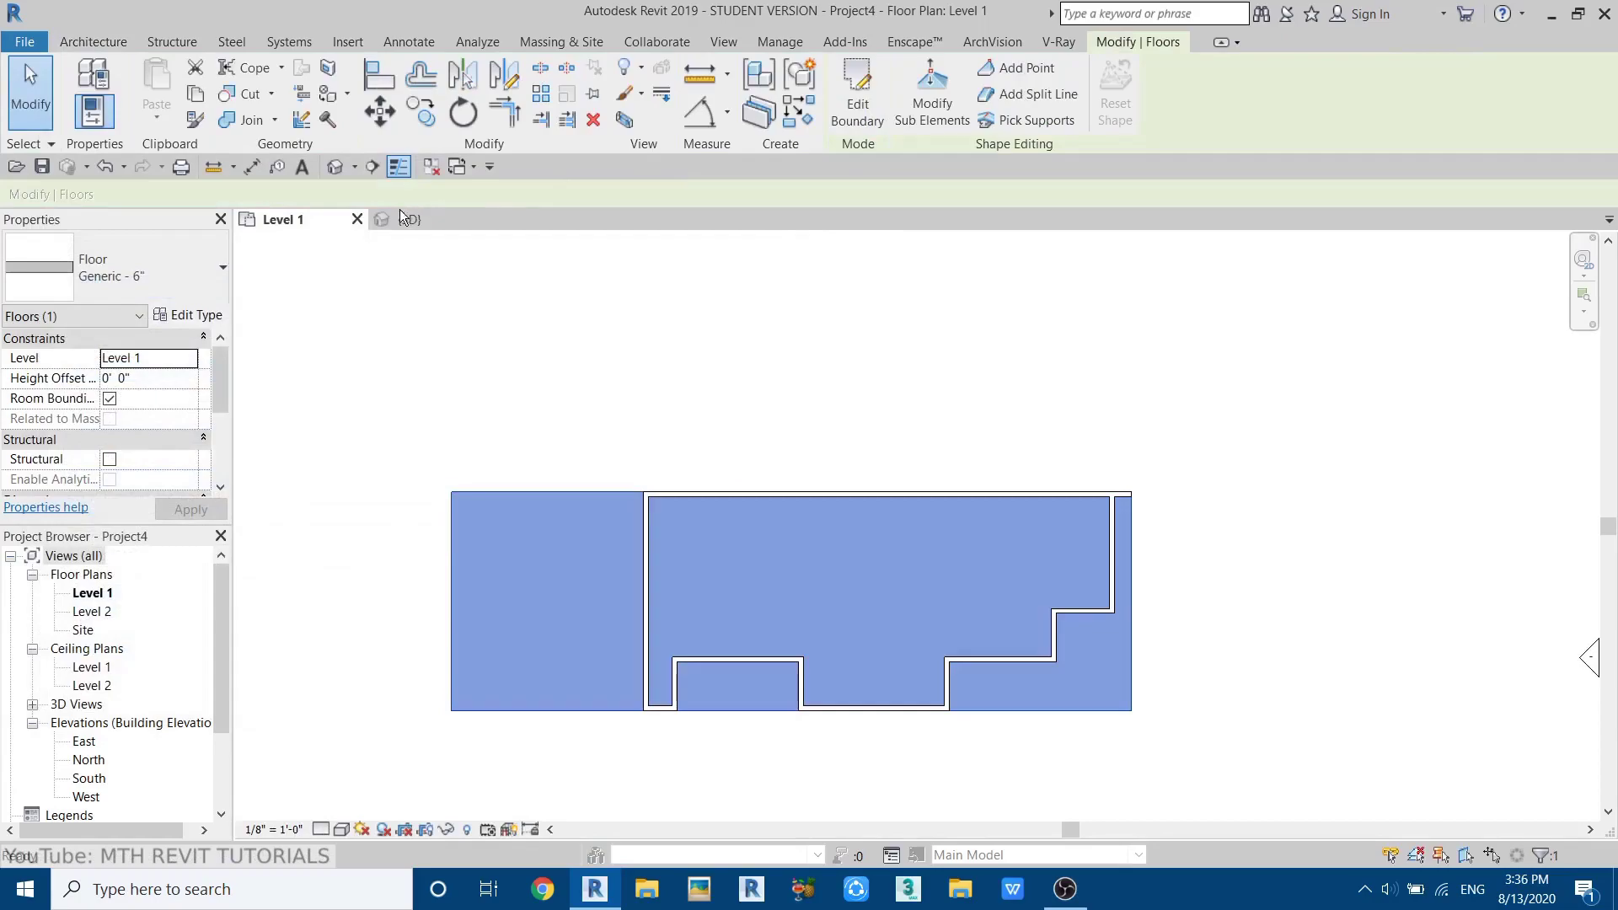
pyautogui.click(394, 221)
pyautogui.press('Escape')
pyautogui.keyDown('shift'); pyautogui.moveTo(512, 647); pyautogui.dragTo(612, 736, button='middle'); pyautogui.keyUp('shift')
pyautogui.scroll(5, 650, 614)
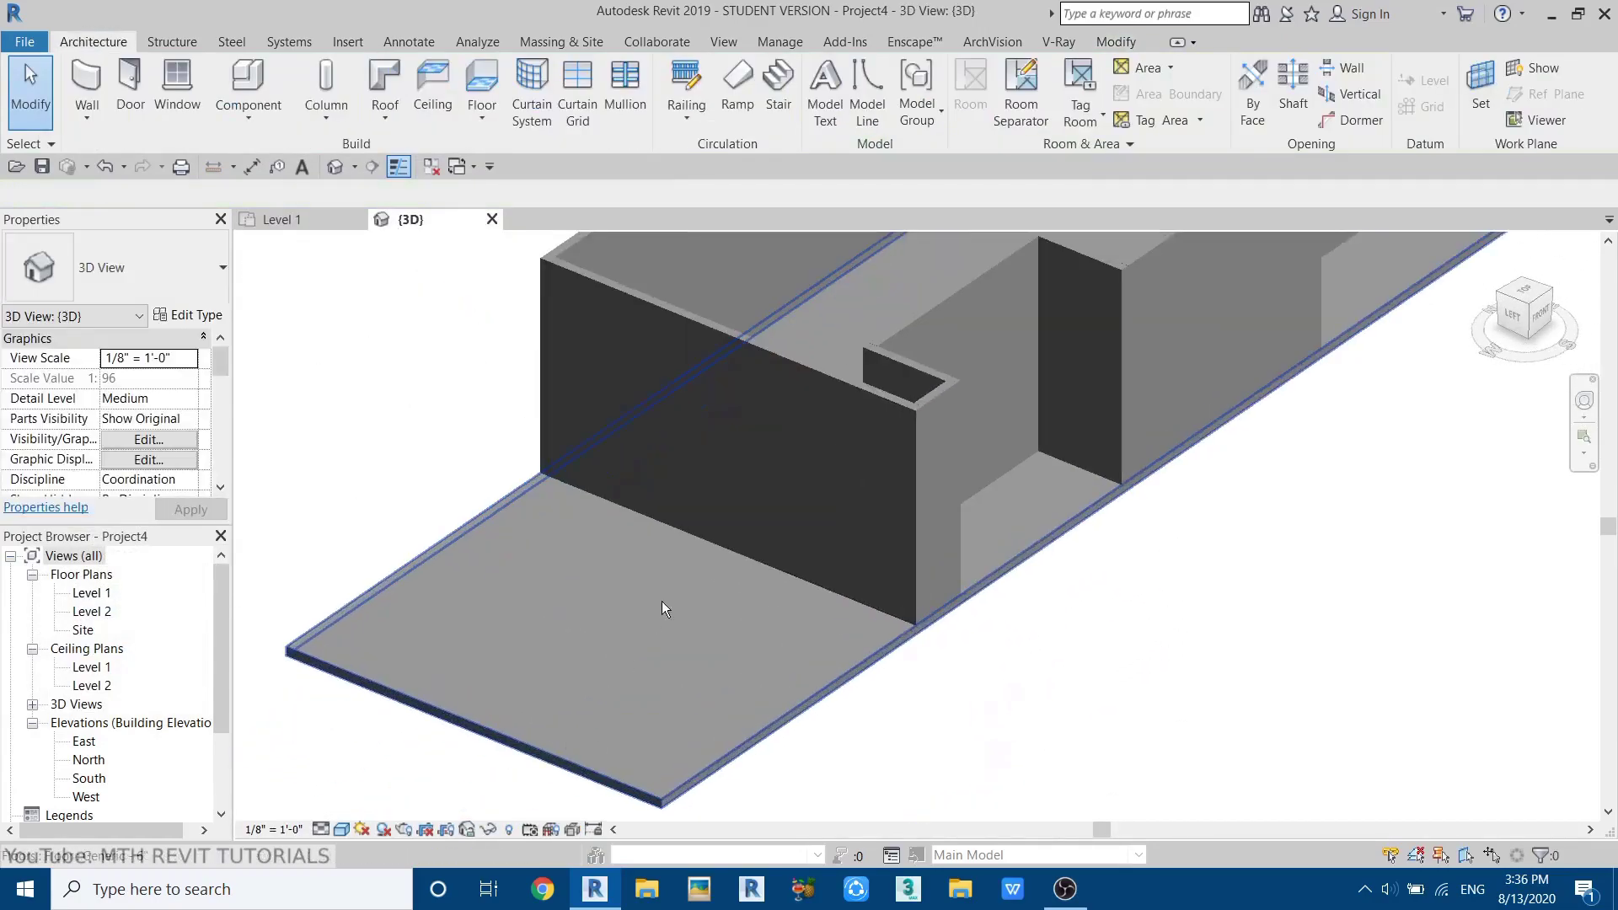
pyautogui.scroll(-8, 650, 615)
pyautogui.scroll(3, 1026, 402)
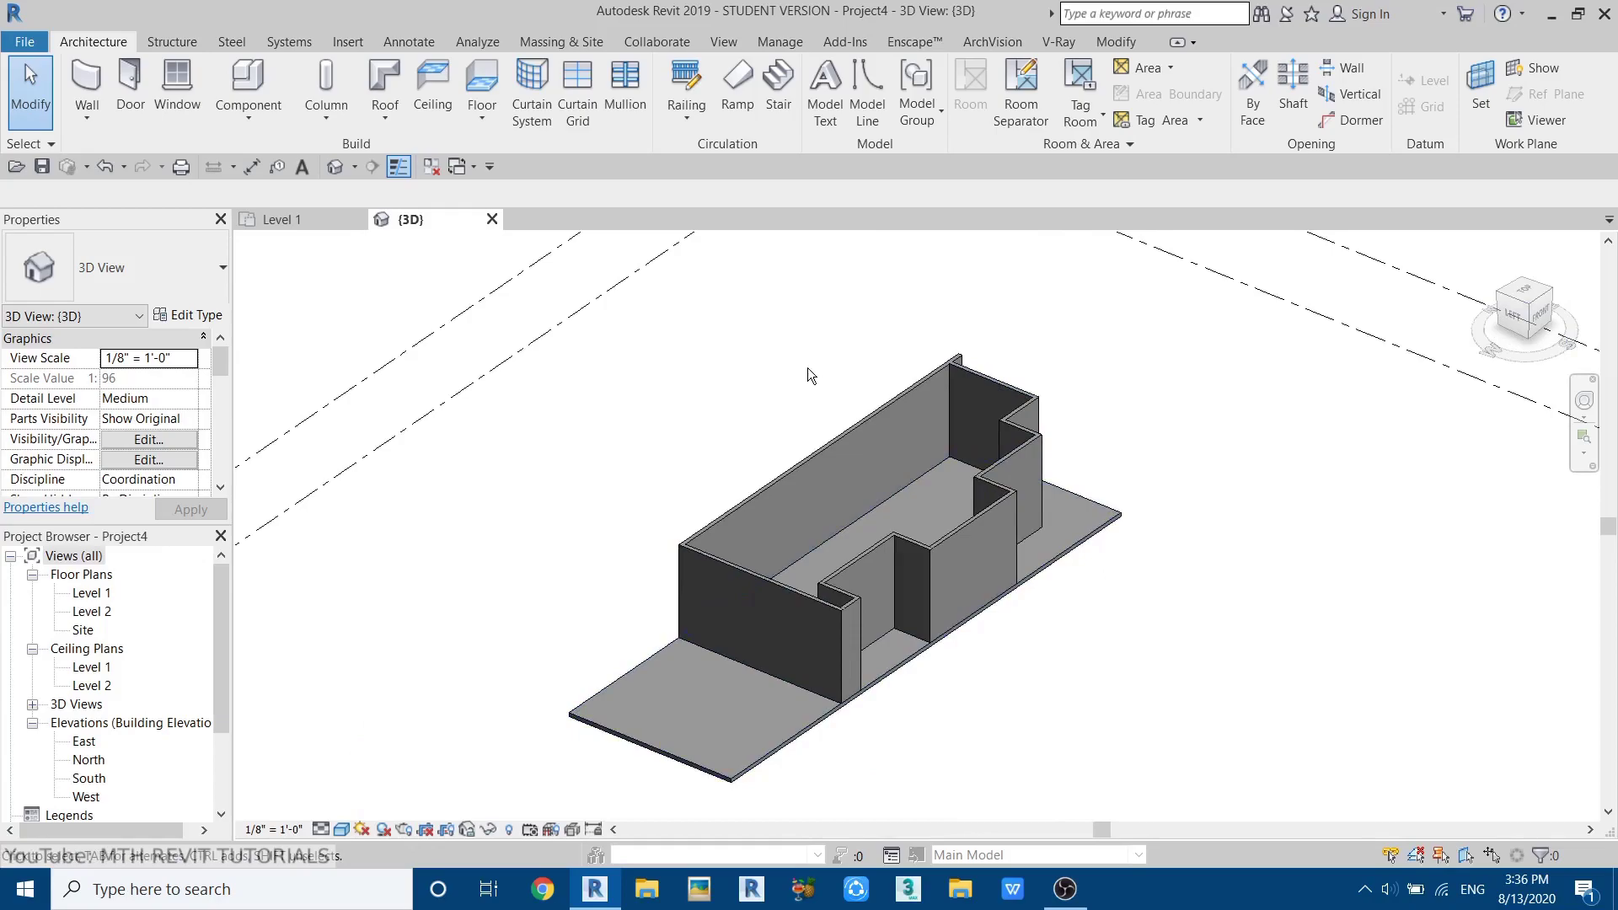
pyautogui.scroll(2, 870, 506)
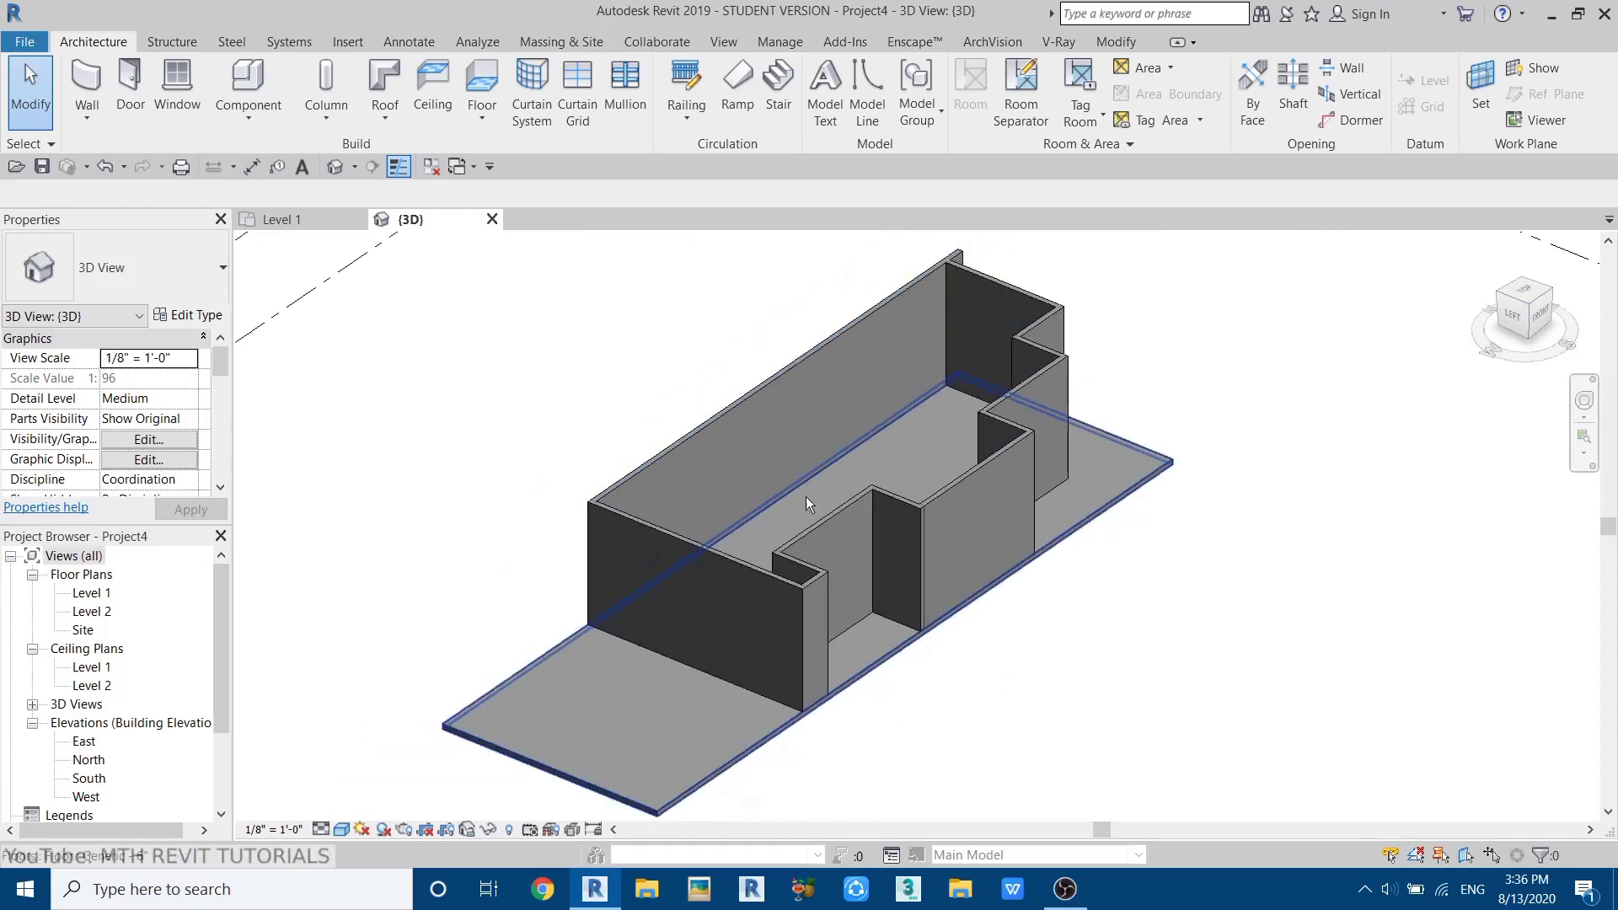
# - Start a wall on the Level 1 plan and choose the Curtain Wall Storefront type for it
pyautogui.click(281, 219)
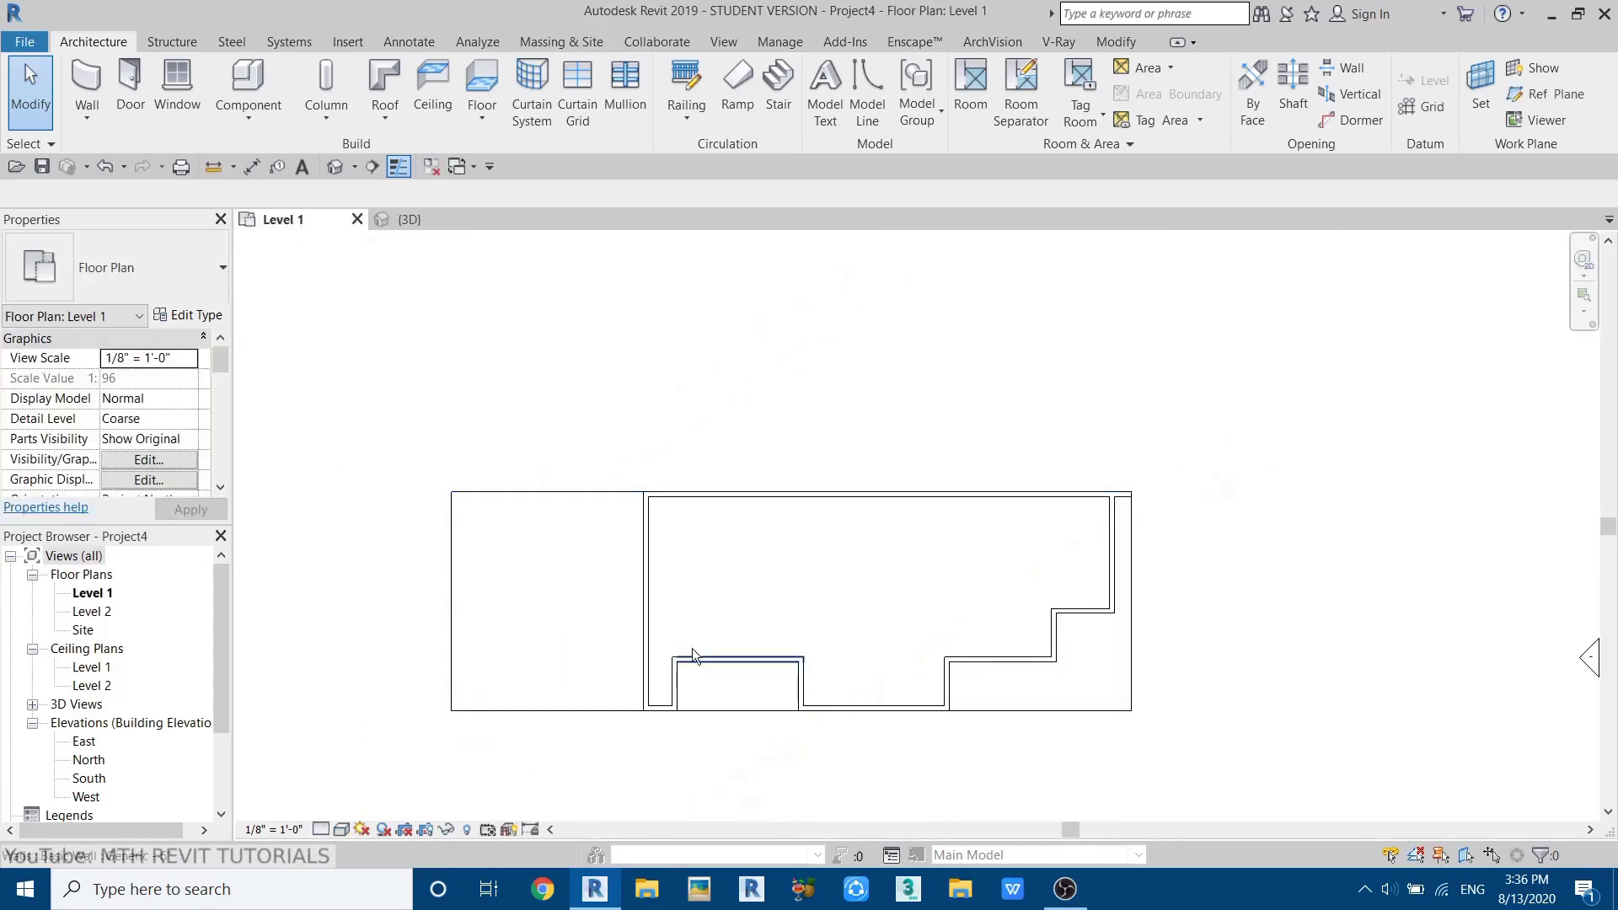
pyautogui.scroll(2, 696, 621)
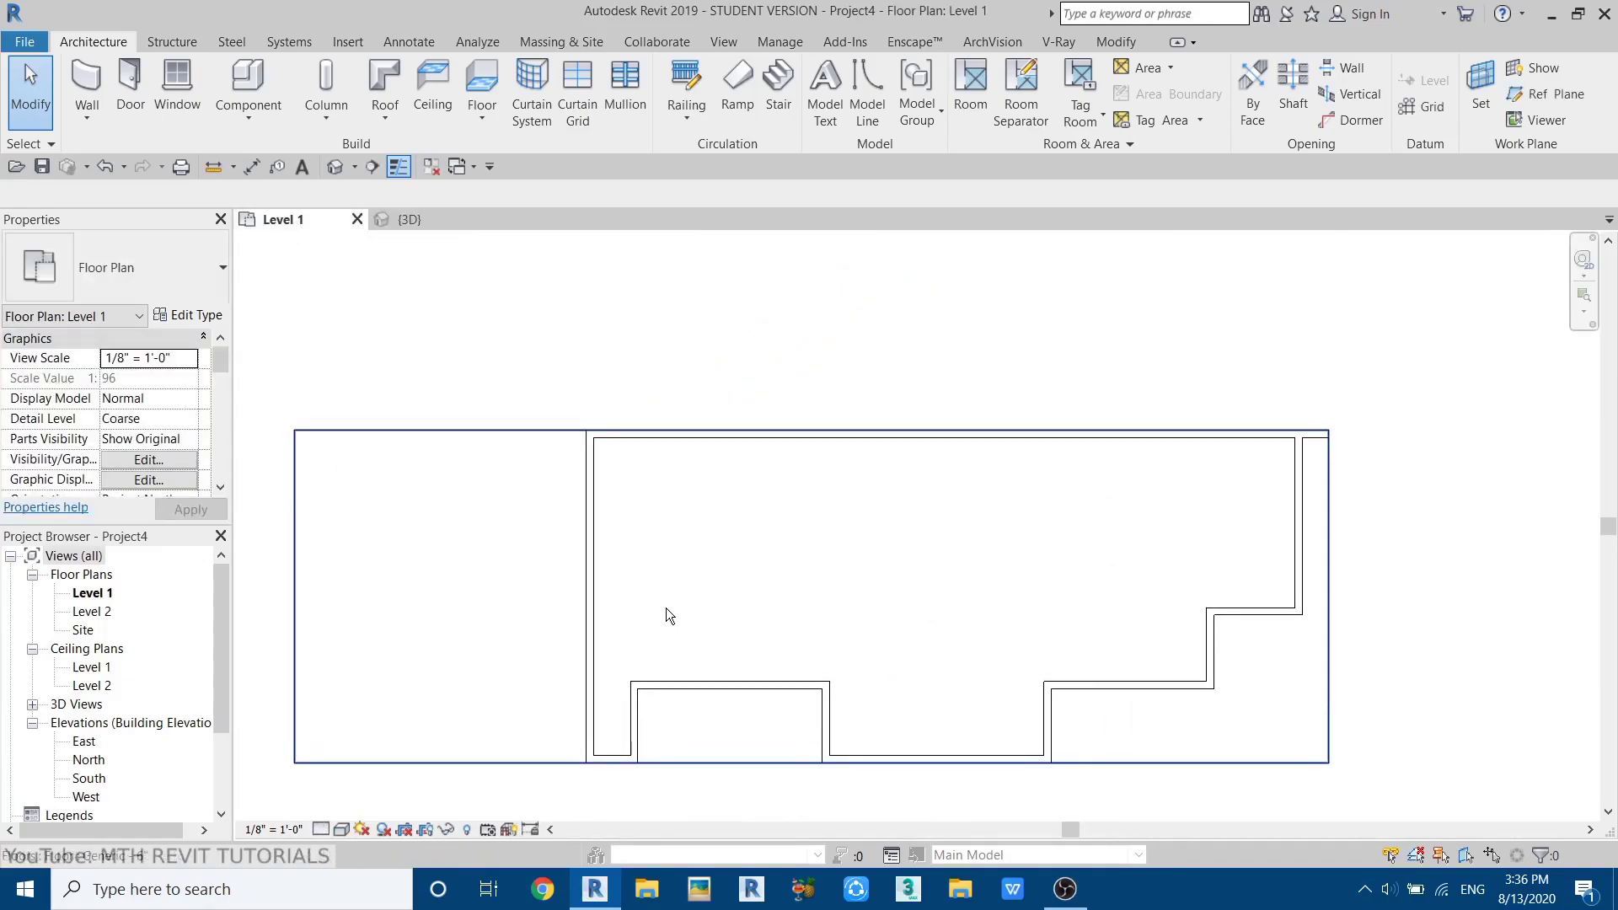
pyautogui.scroll(1, 668, 616)
pyautogui.click(87, 88)
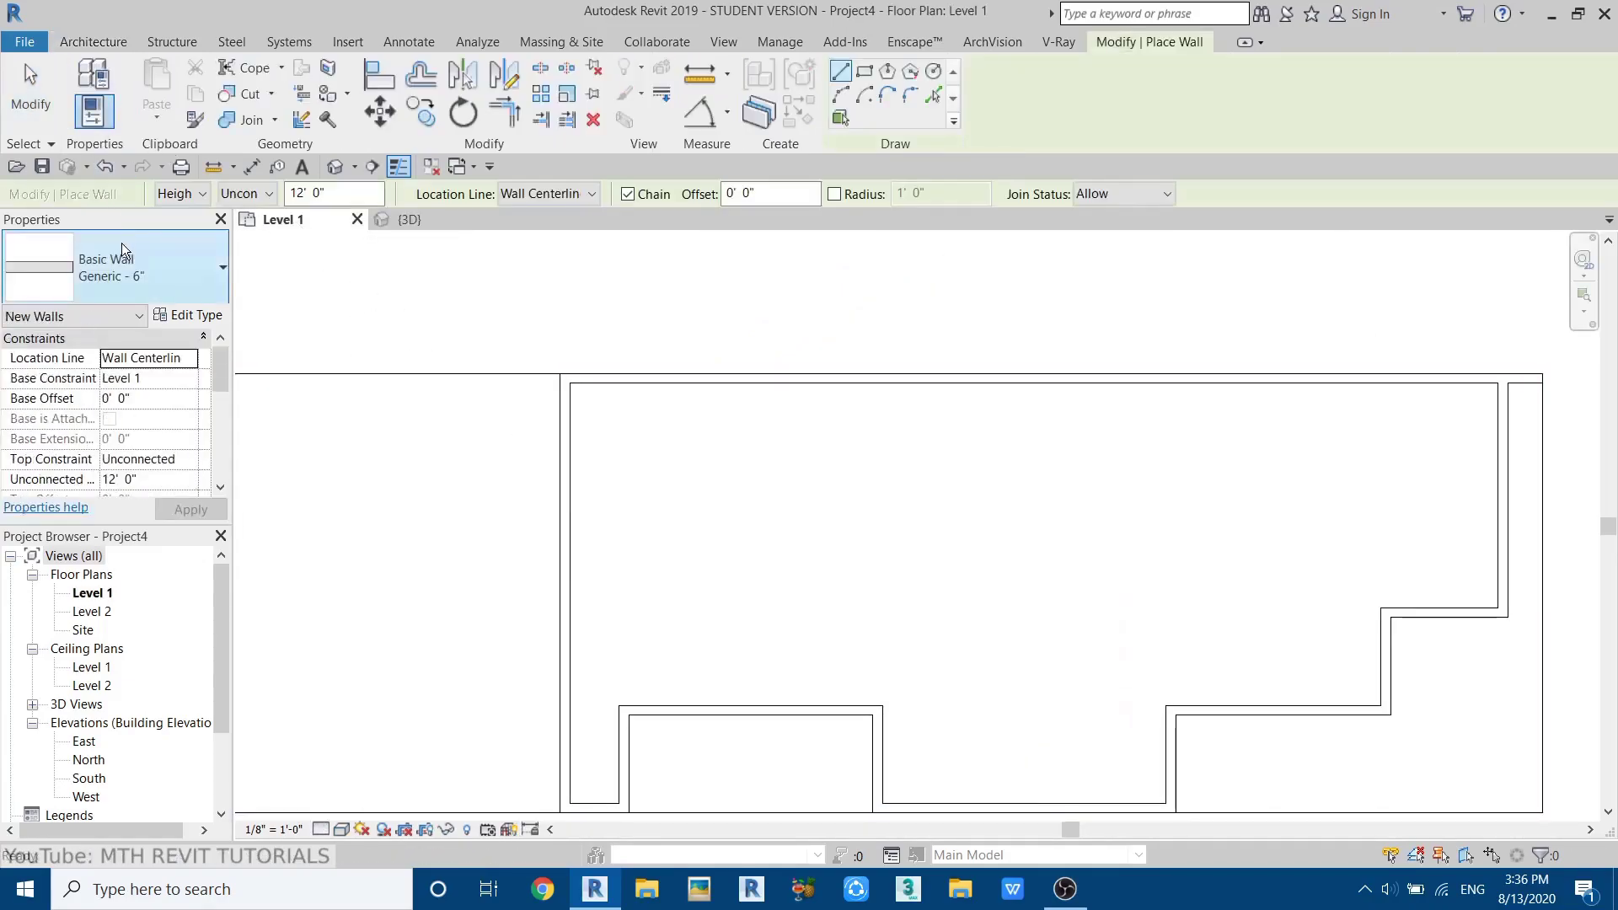
pyautogui.click(121, 243)
pyautogui.scroll(-5, 133, 590)
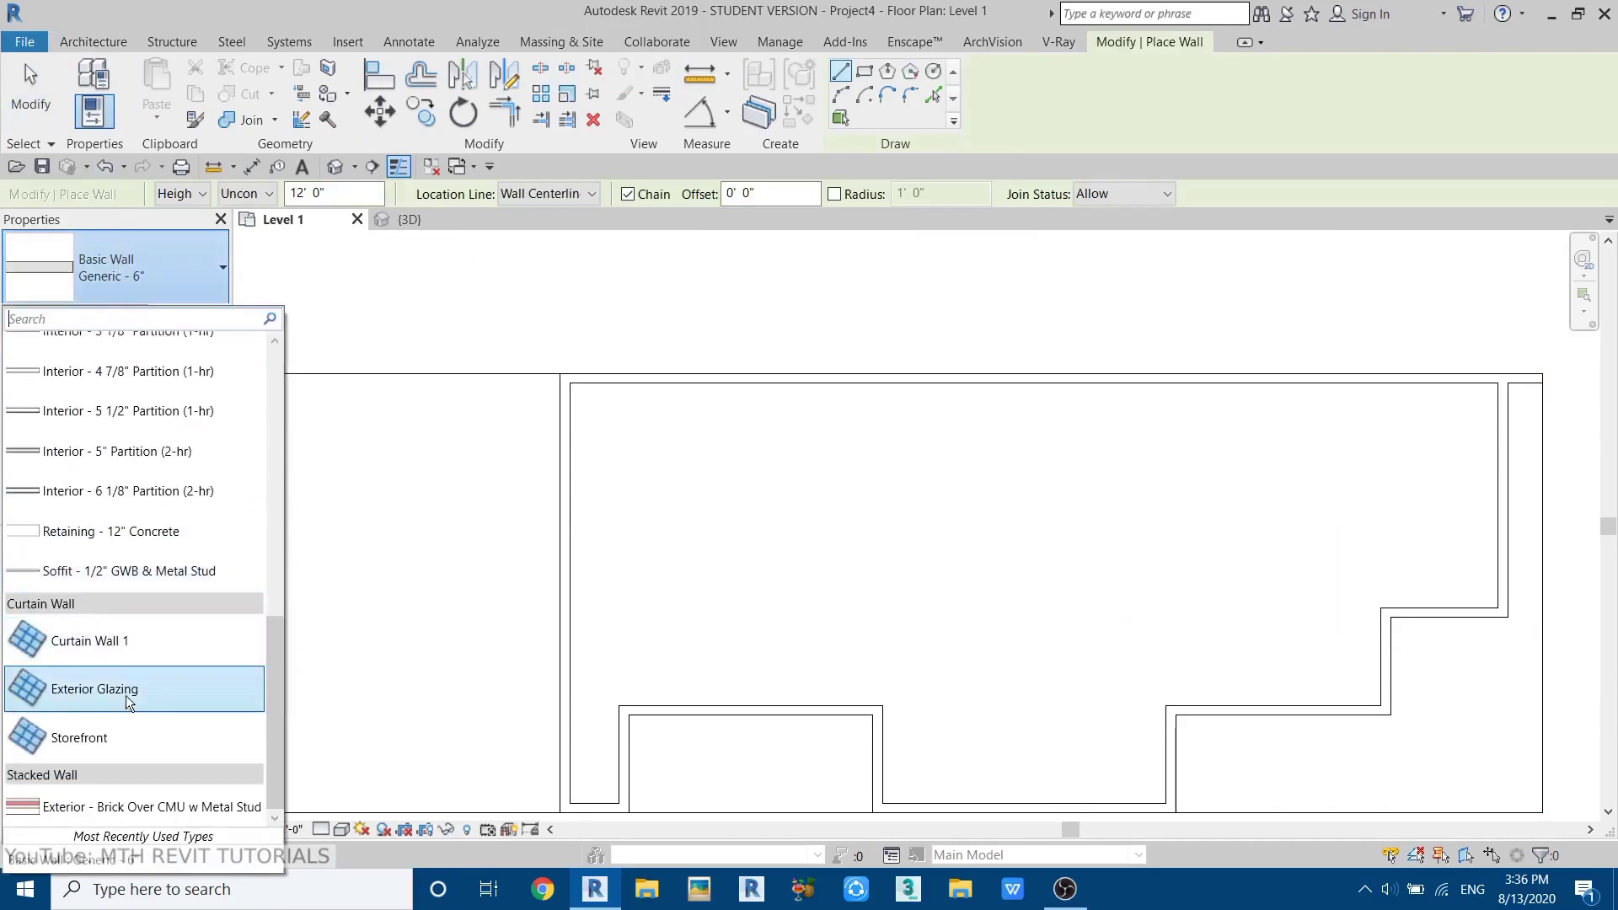
pyautogui.click(99, 738)
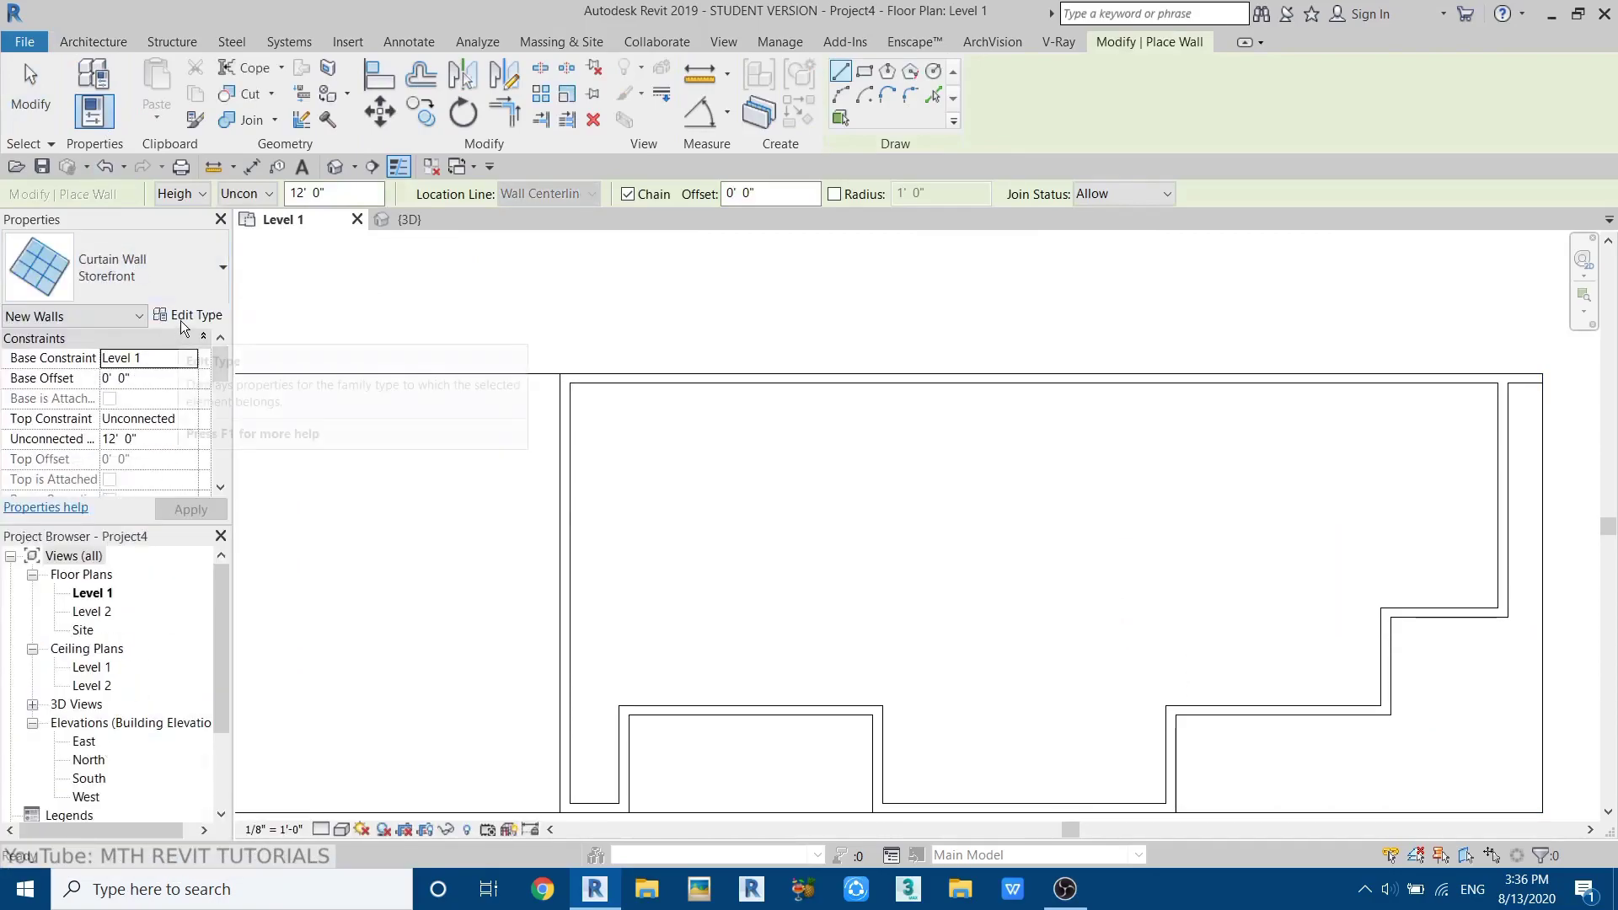
# - Edit the Storefront curtain wall type so its vertical grid has a maximum spacing of 3'
pyautogui.click(182, 318)
pyautogui.click(801, 175)
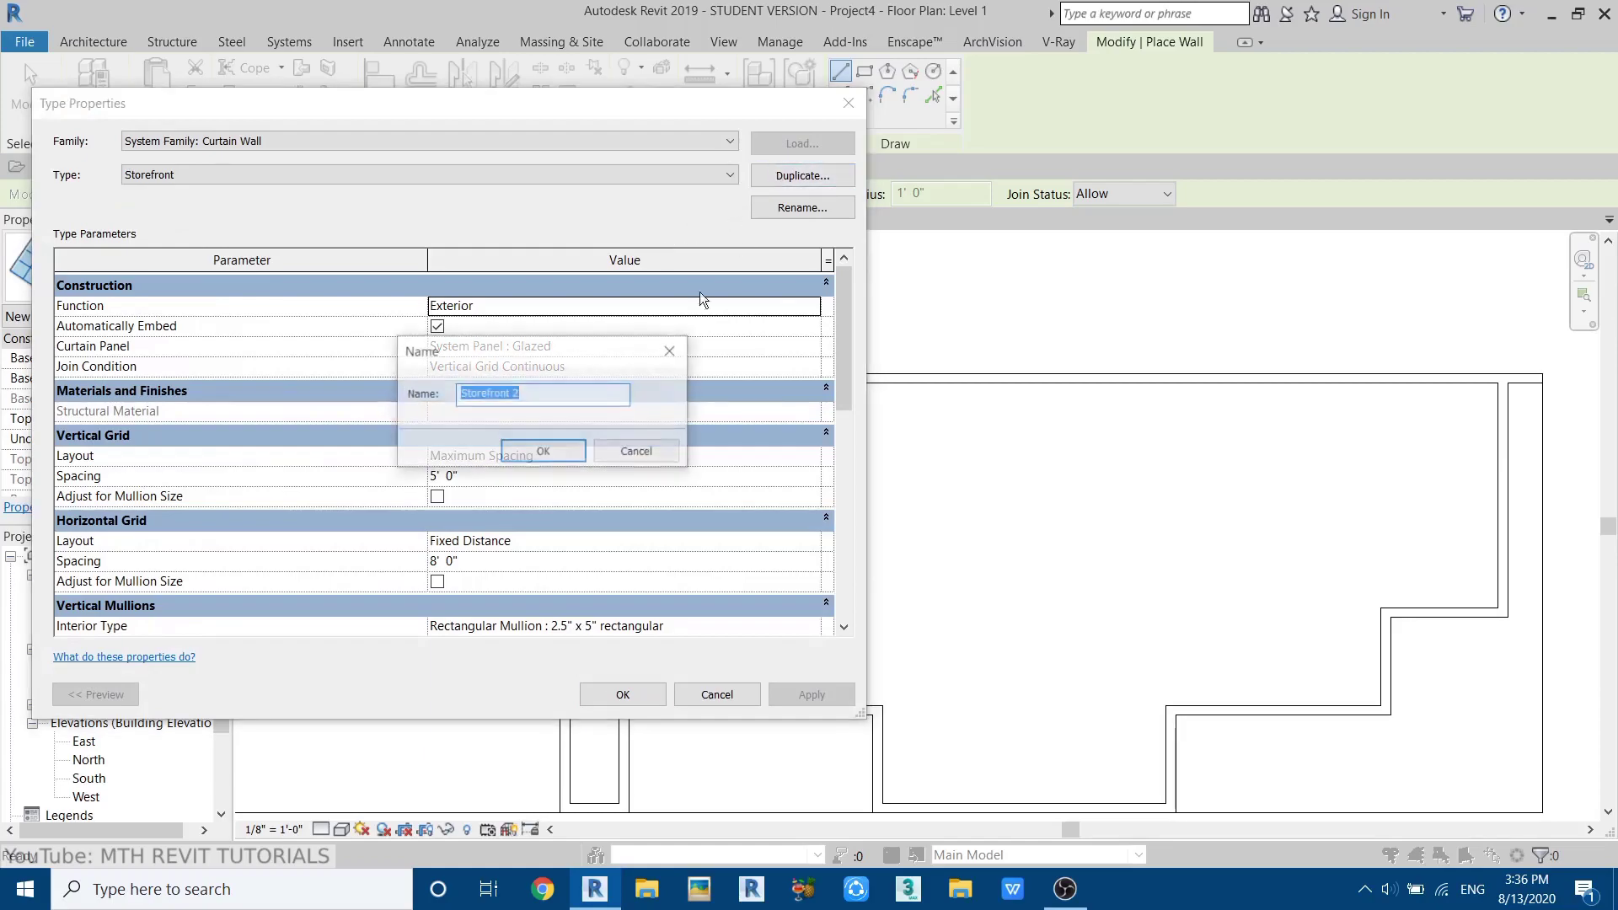
pyautogui.click(612, 450)
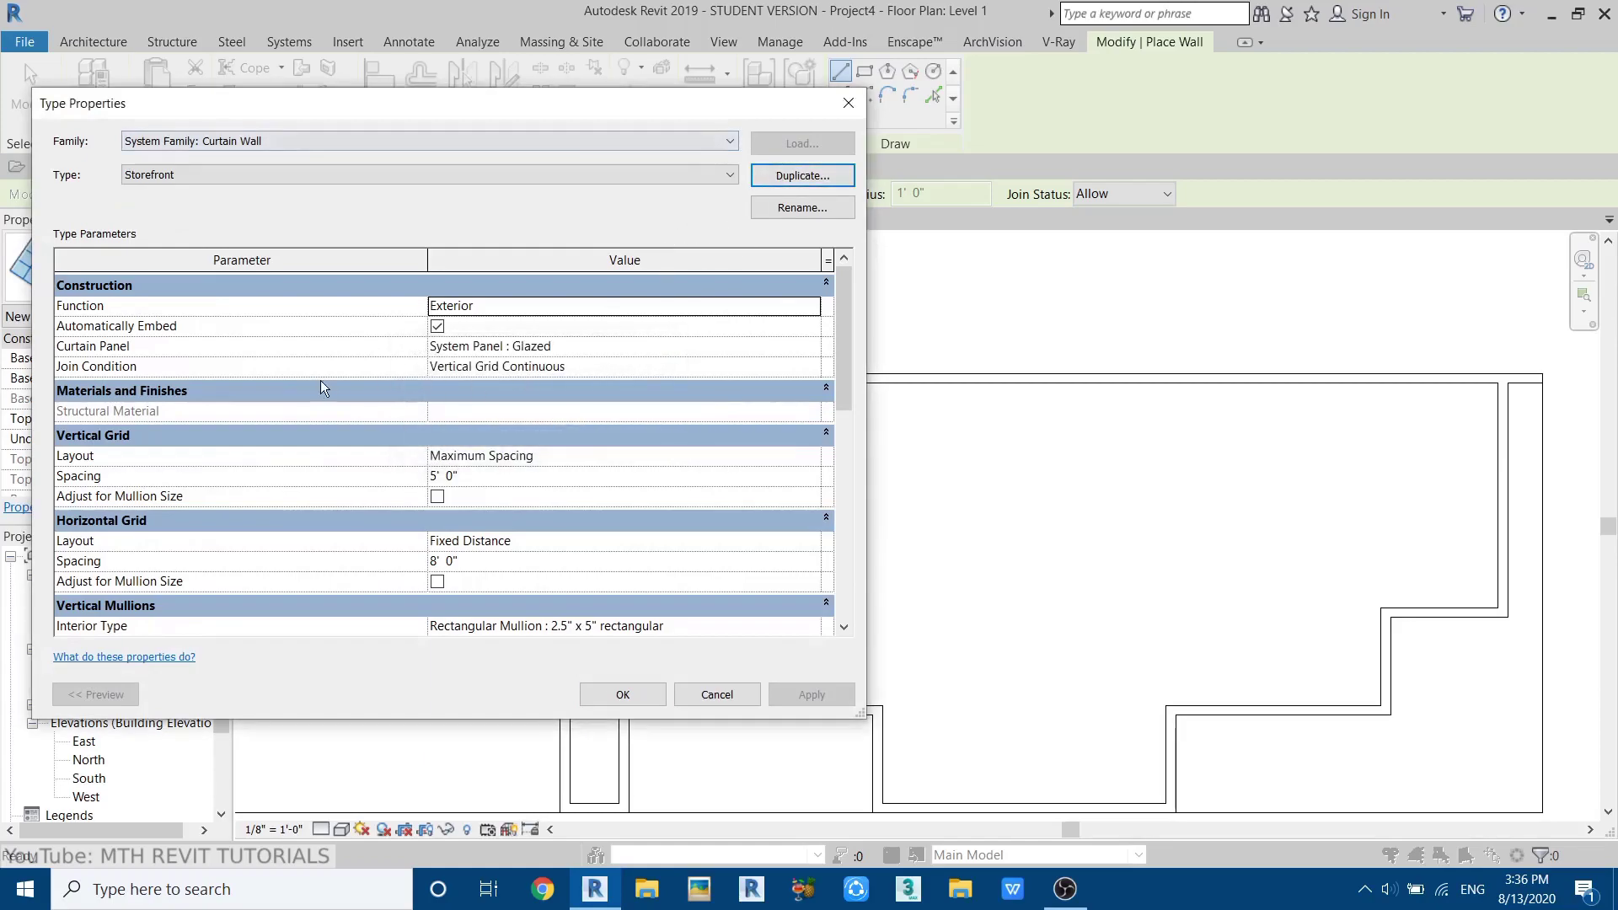
pyautogui.click(479, 473)
pyautogui.write('3')
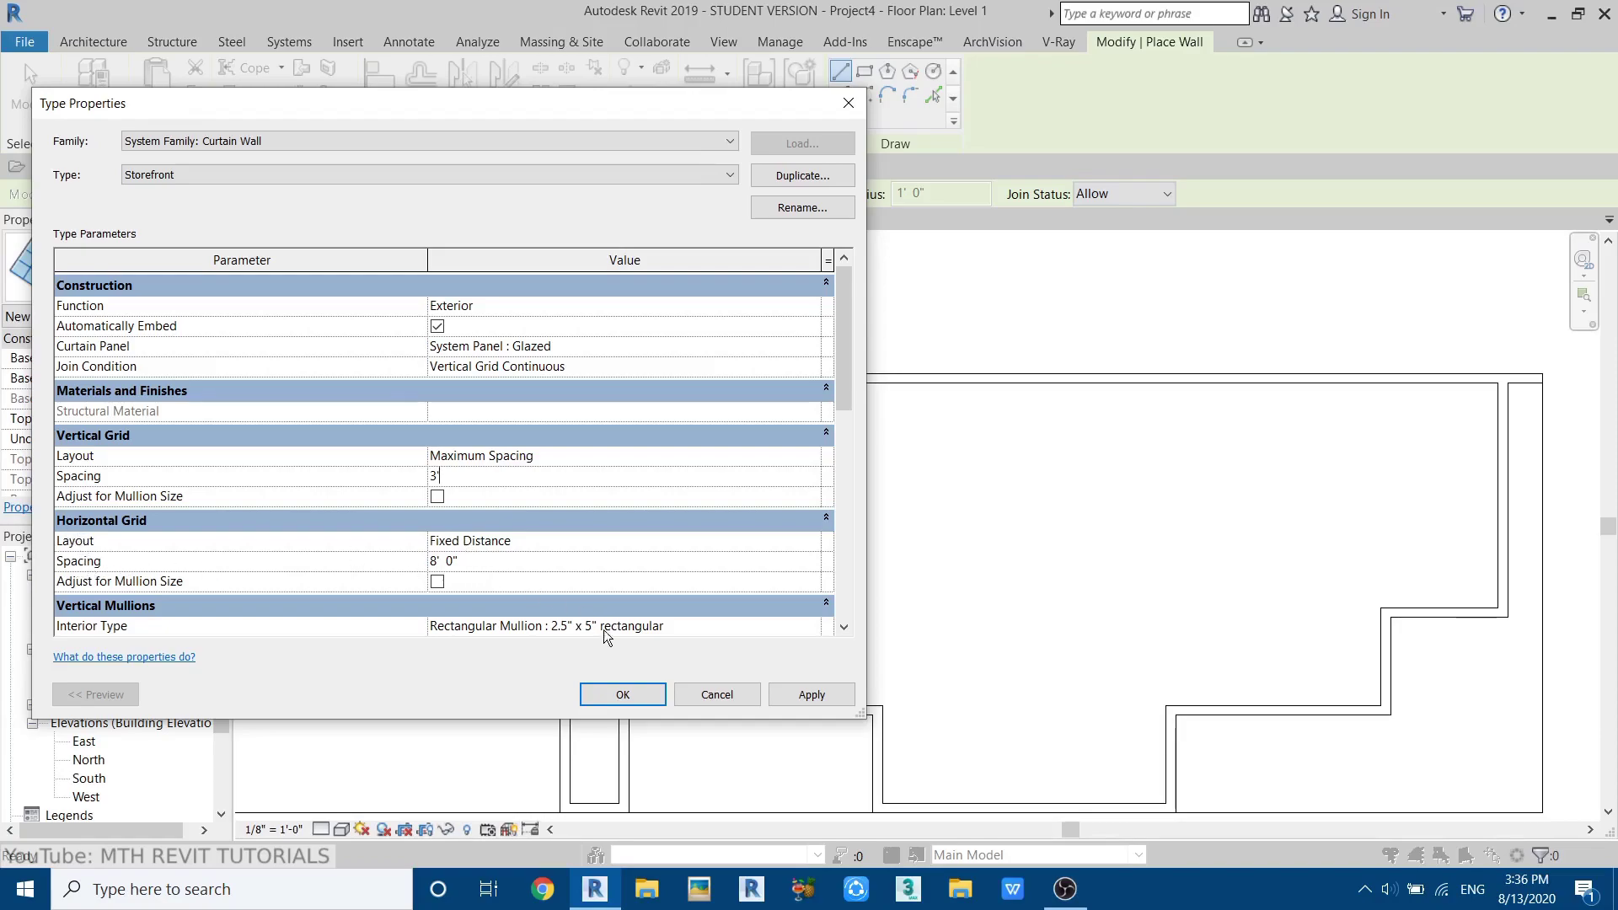
pyautogui.click(621, 693)
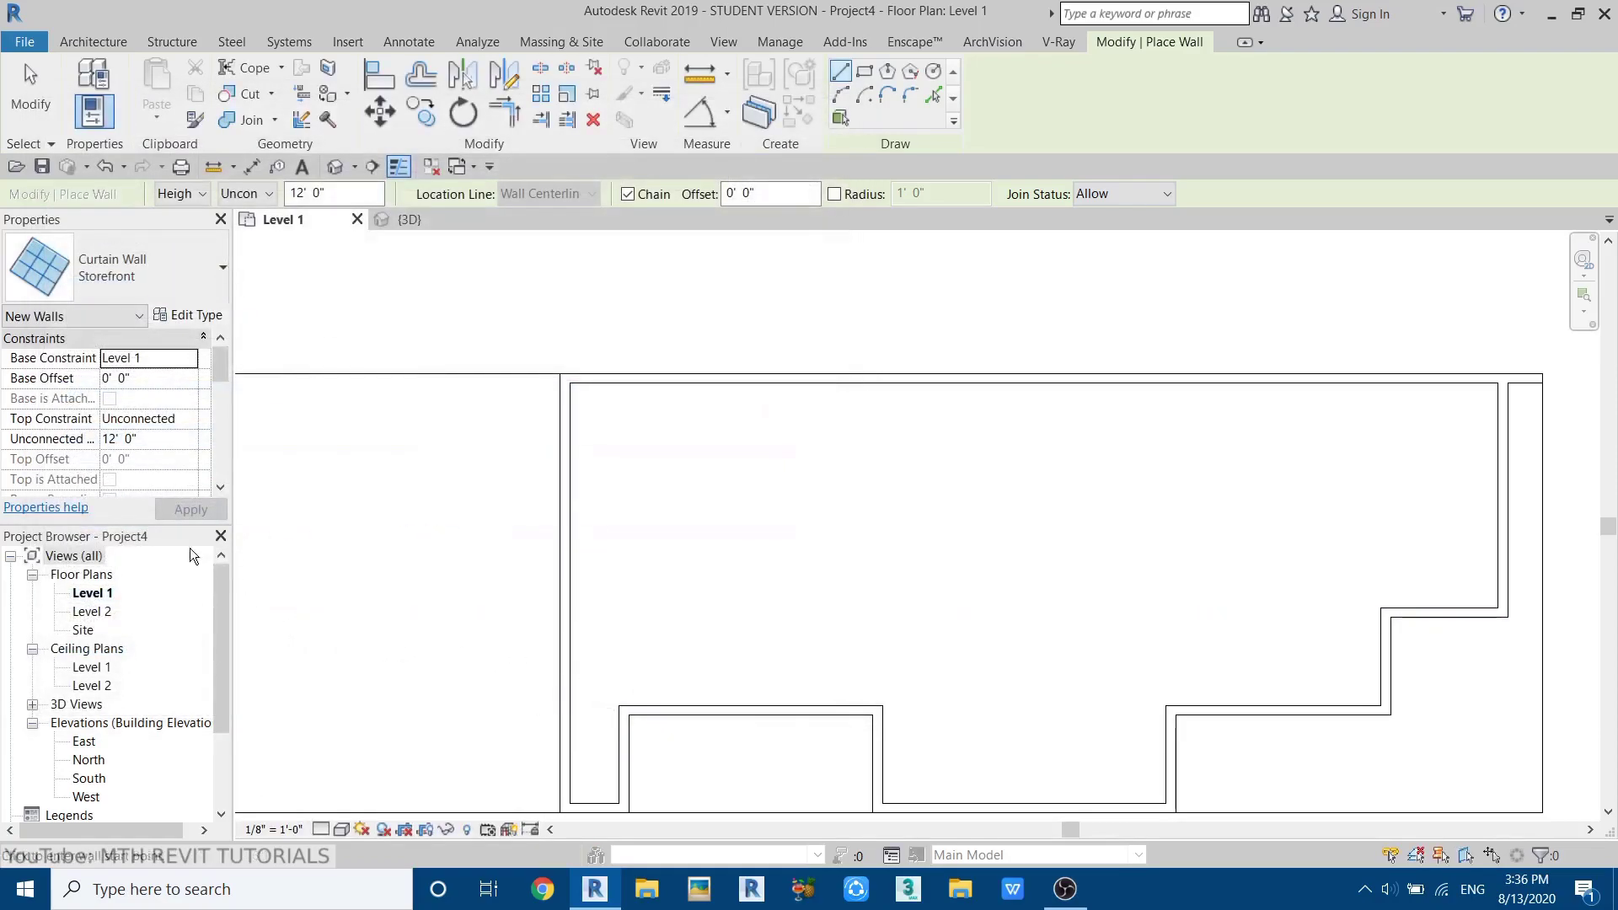
# - Set the unconnected height to 8' and draw a 15' storefront inside the left wall, starting 3' below its upper corner
pyautogui.click(175, 440)
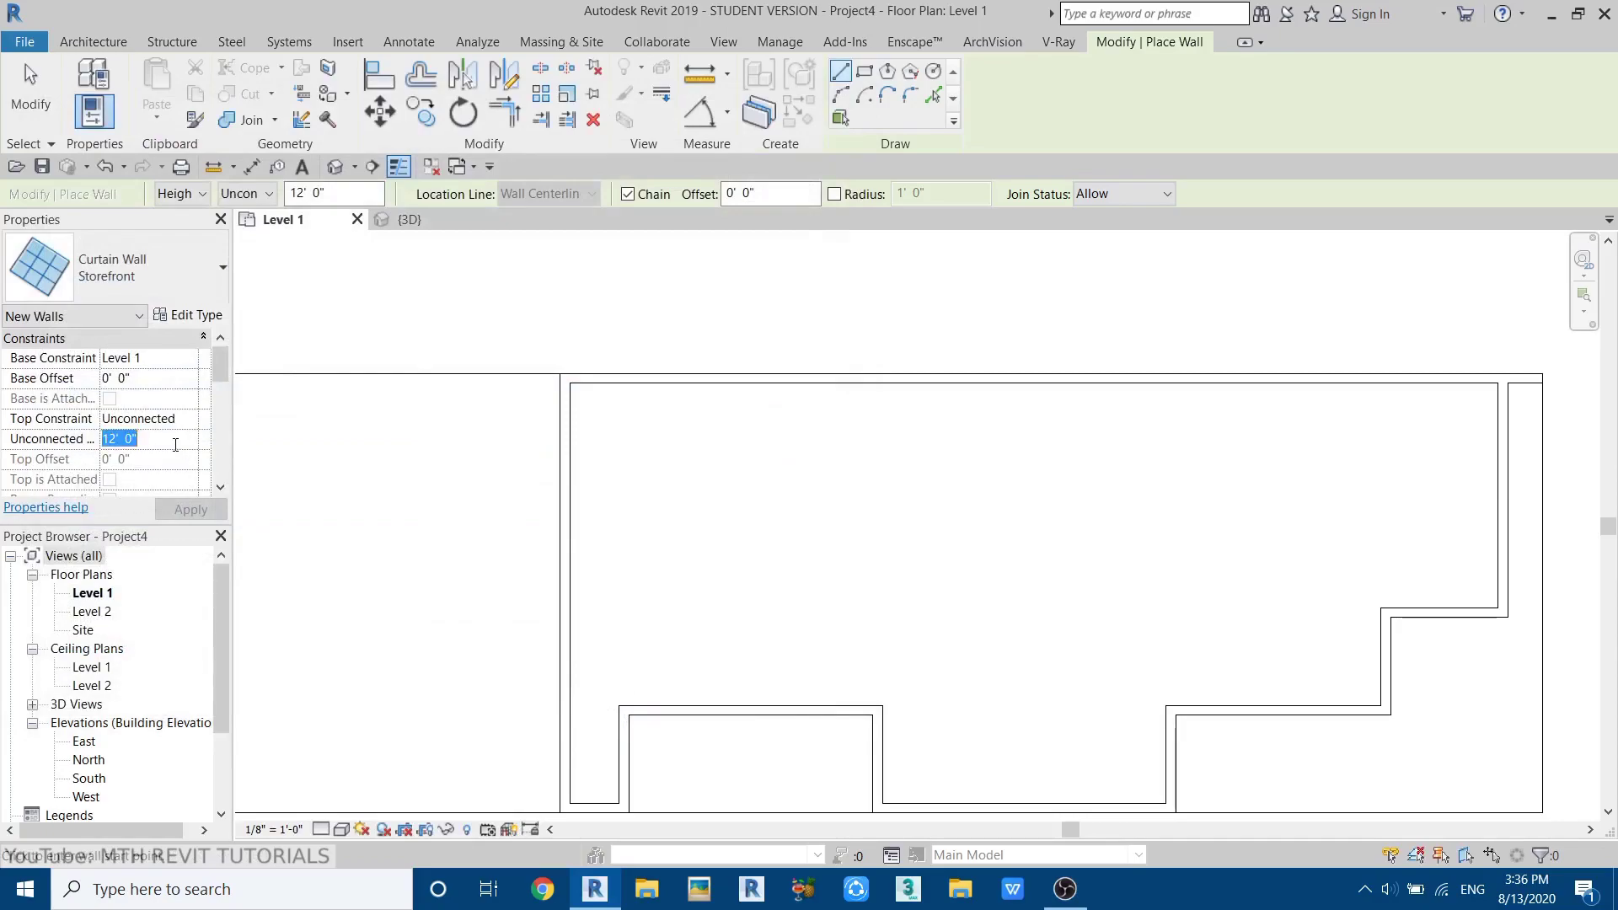
pyautogui.scroll(2, 537, 398)
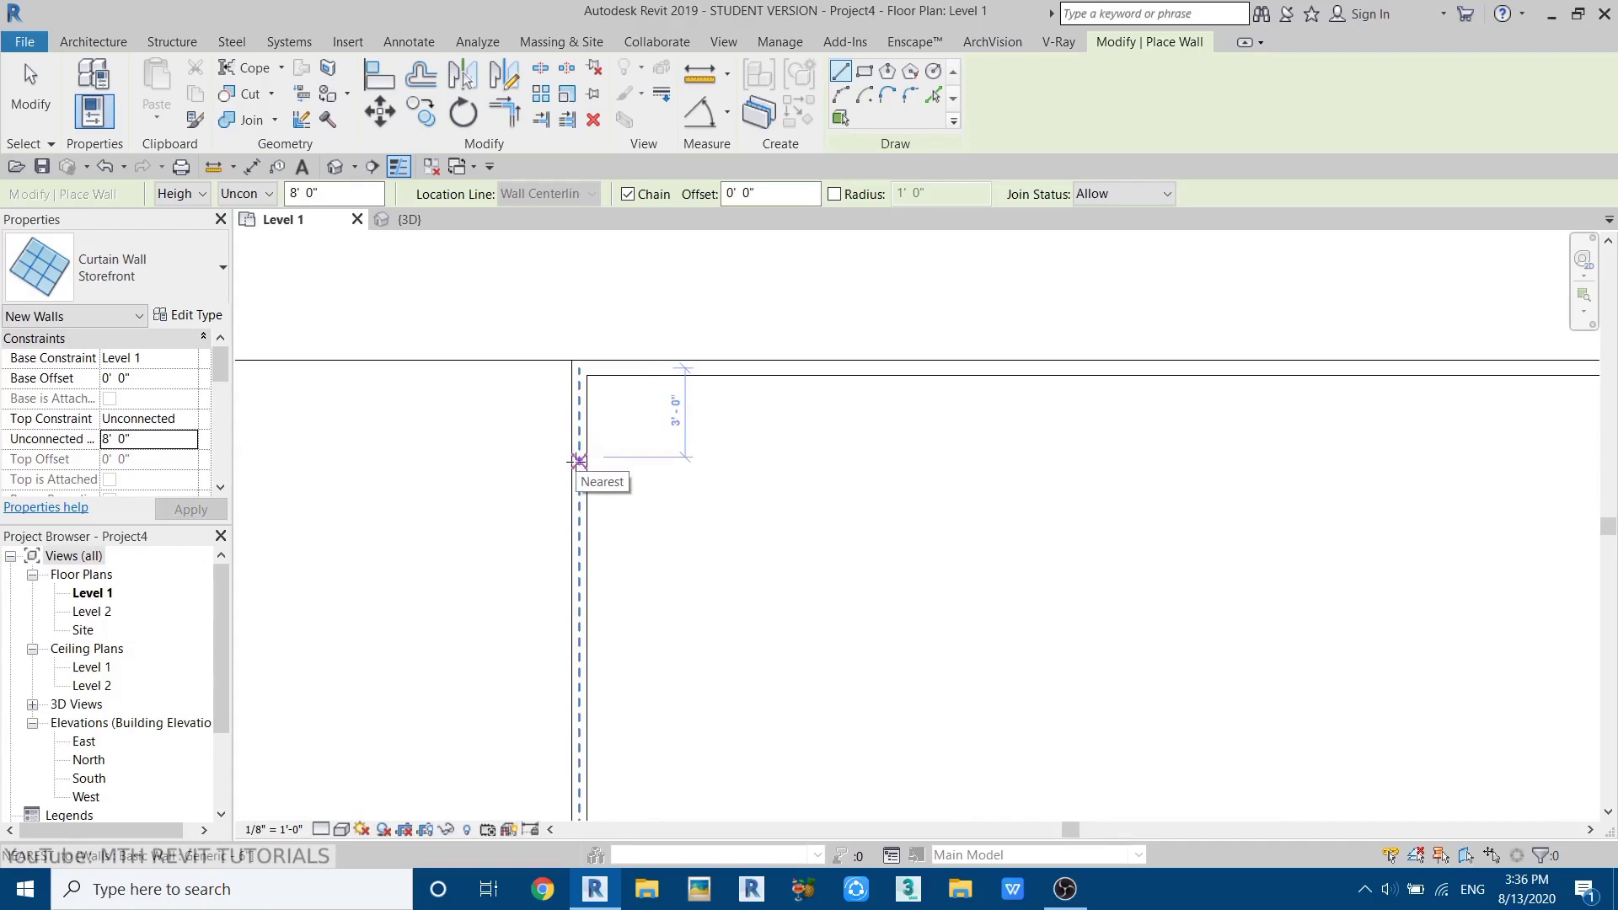
pyautogui.scroll(-3, 578, 471)
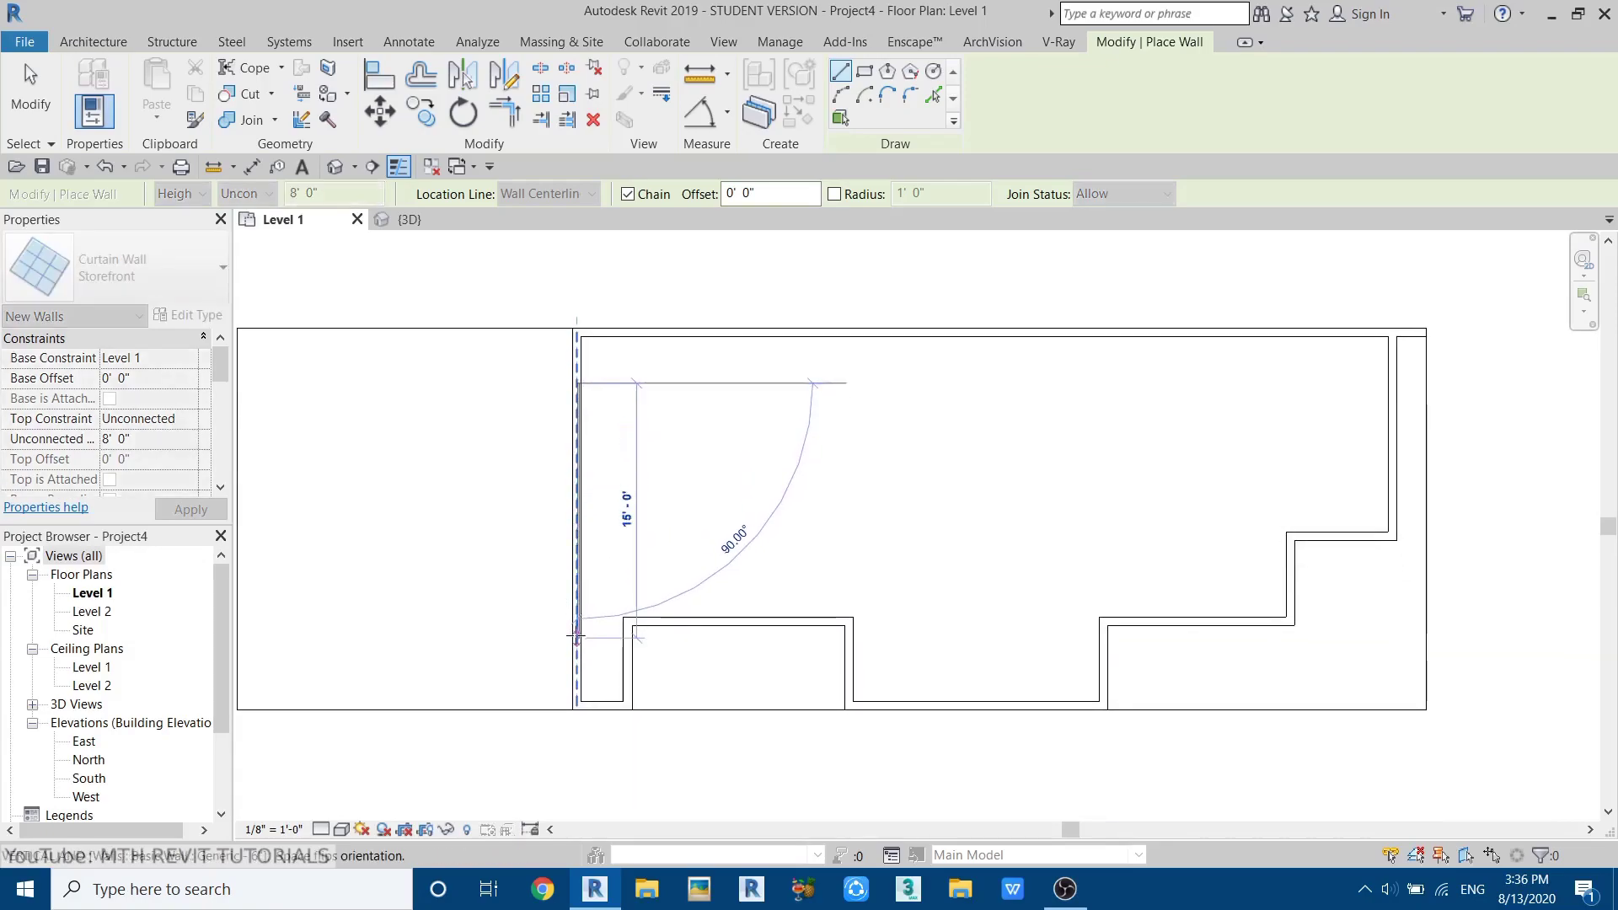
pyautogui.scroll(1, 576, 636)
pyautogui.write('15')
pyautogui.press('Return')
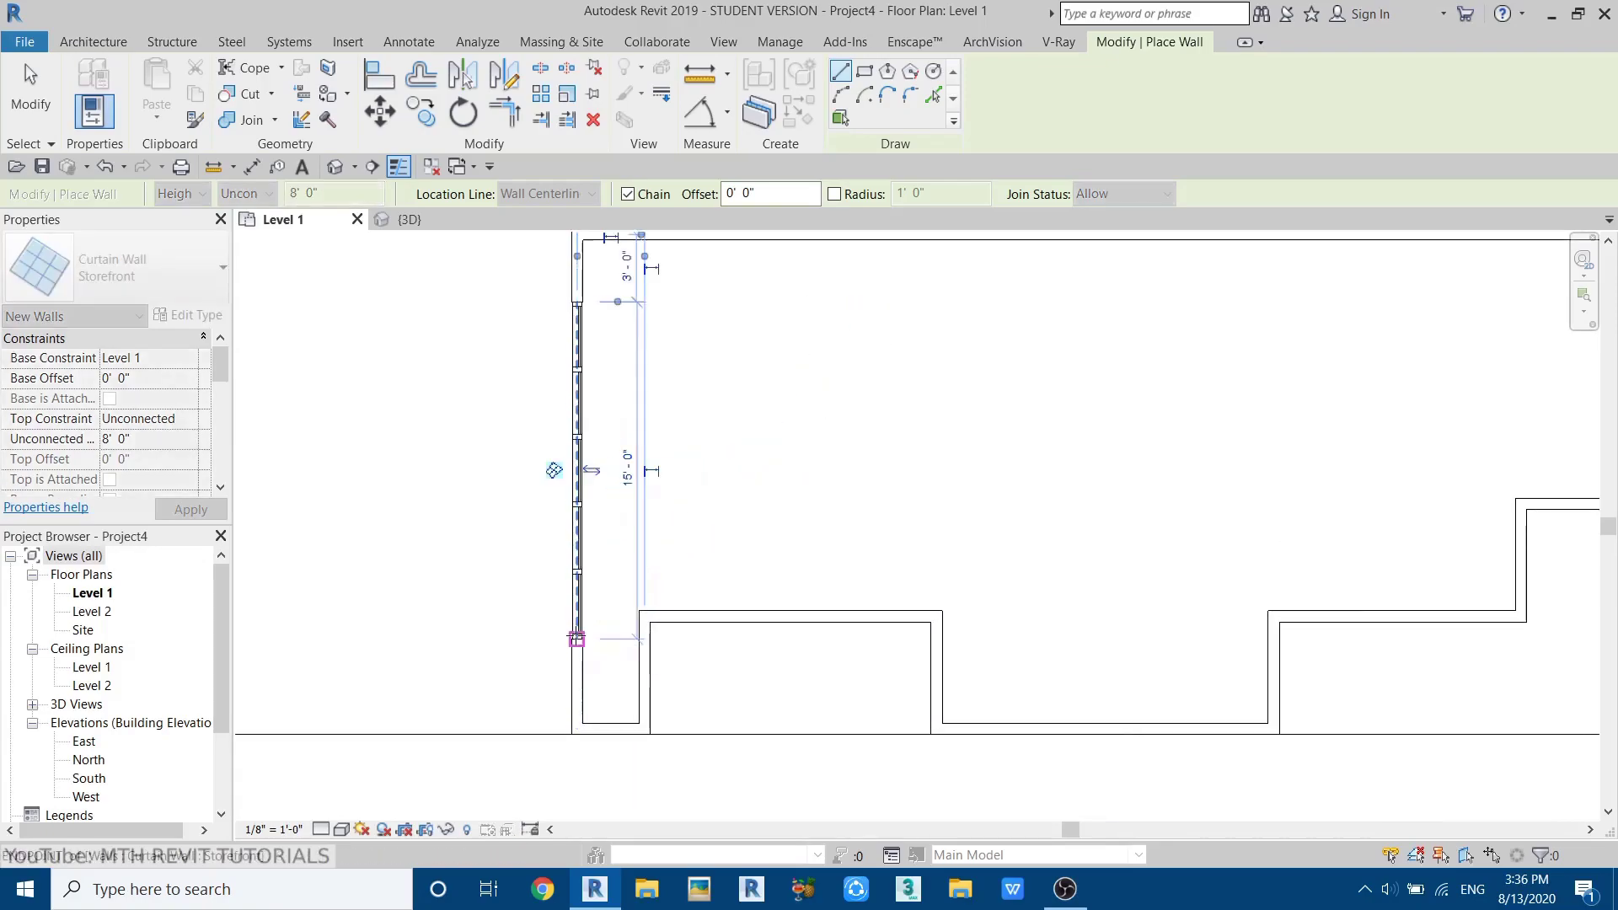
pyautogui.scroll(-2, 536, 583)
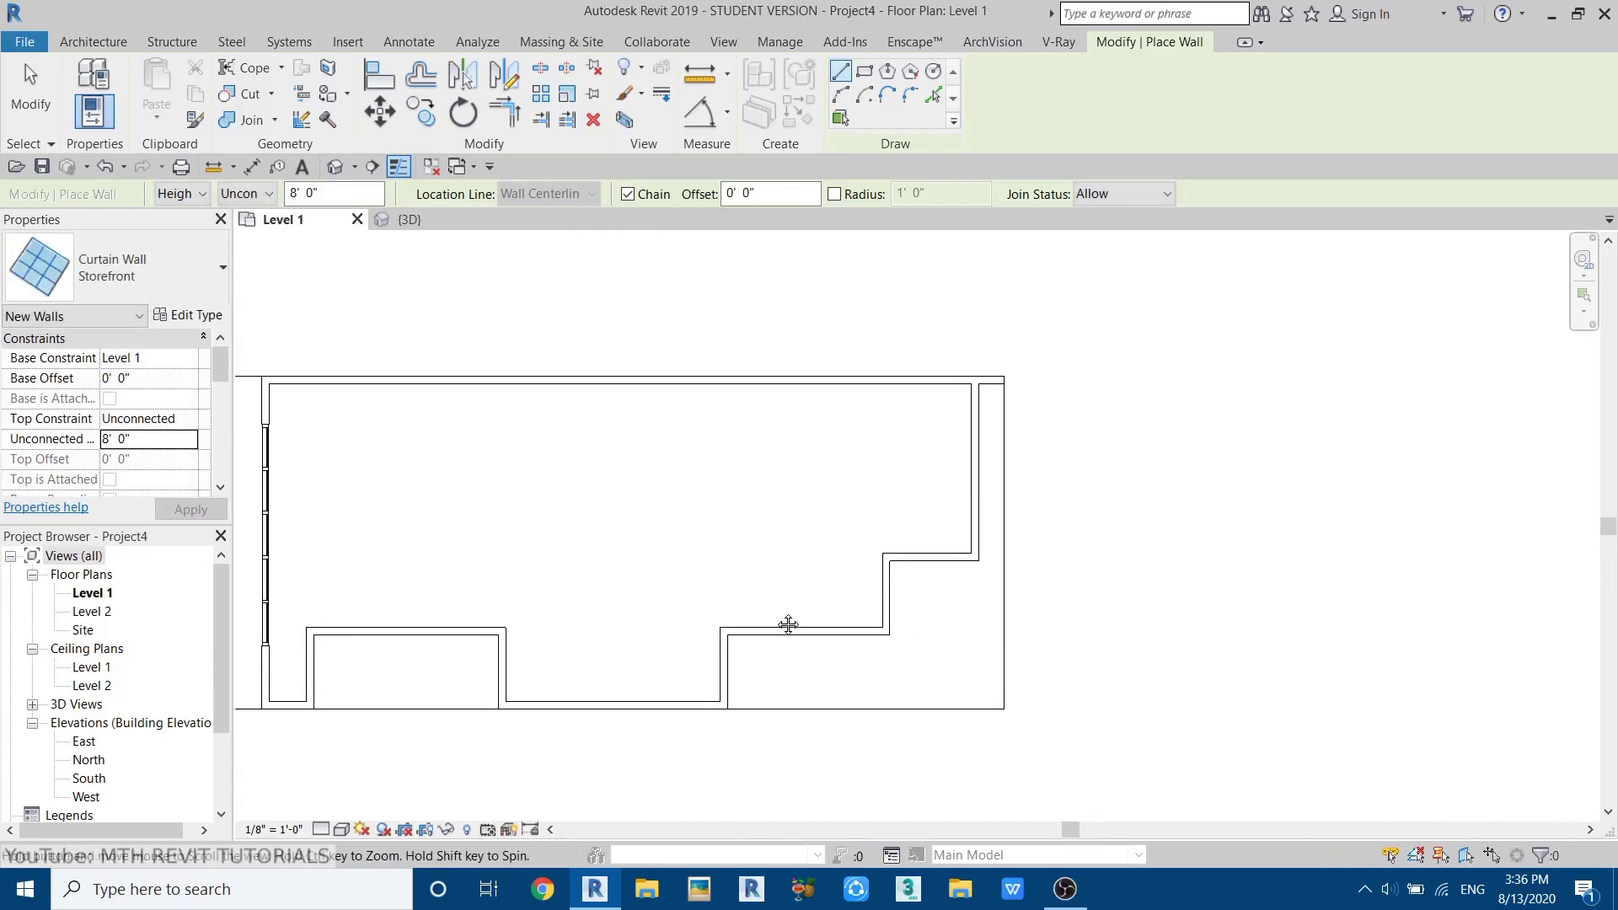
# - Draw an 8' long storefront upward inside the right exterior wall, starting a short distance above its lower corner
pyautogui.scroll(2, 957, 462)
pyautogui.scroll(2, 957, 462)
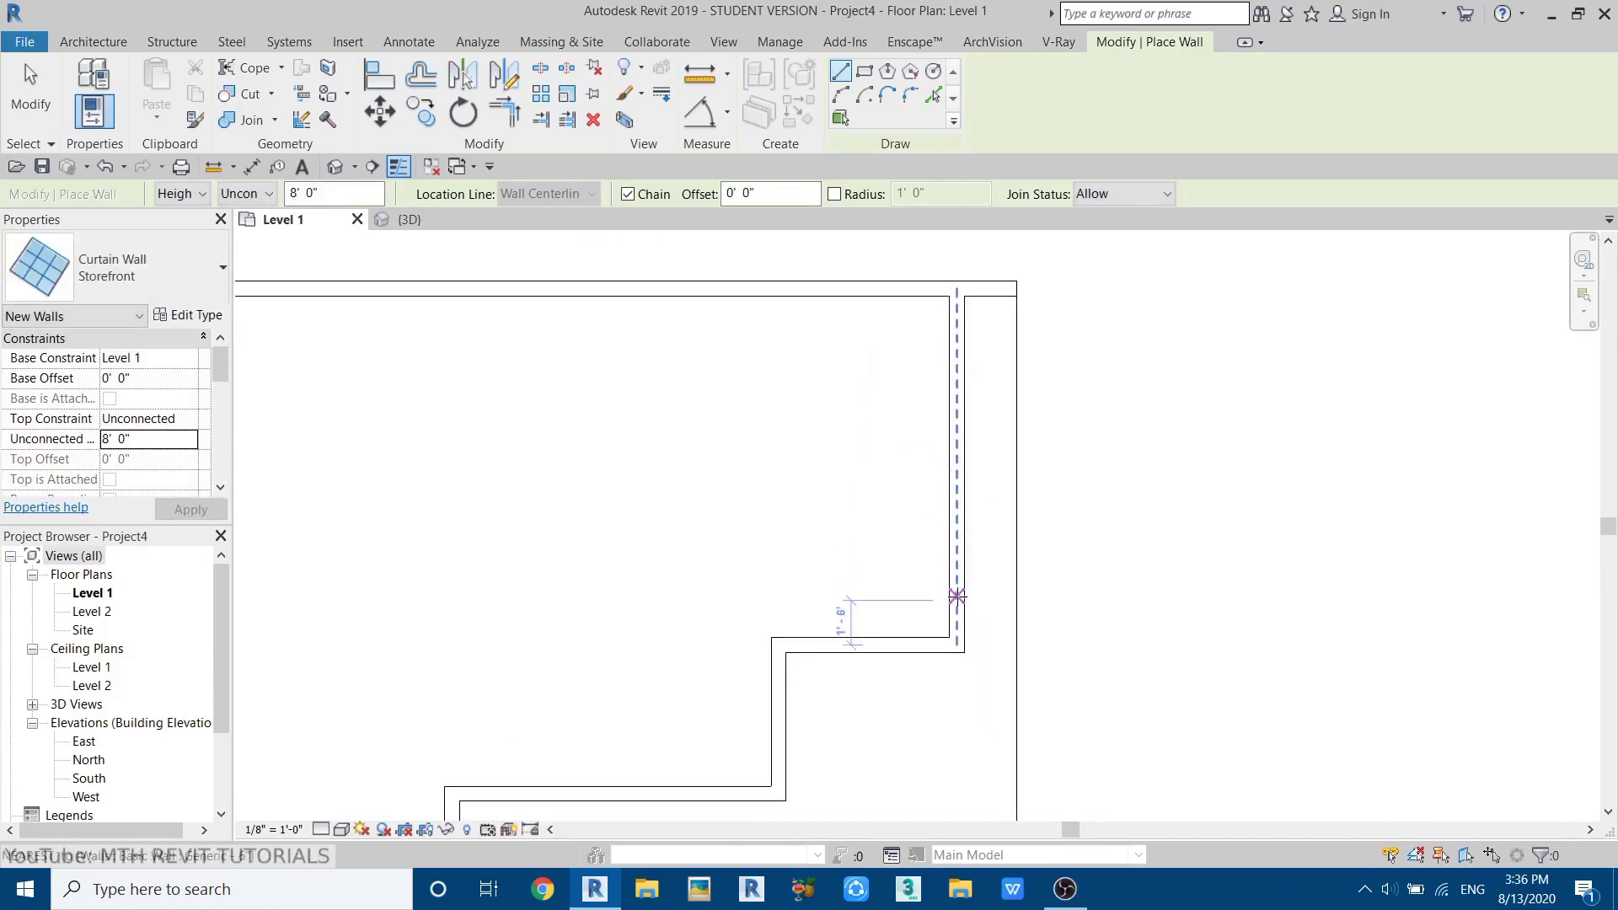
pyautogui.click(957, 576)
pyautogui.write("8'")
pyautogui.press('Return')
pyautogui.press('Escape')
# - Draw a 7' storefront inside the lower horizontal wall of the right-hand steps, starting 2' from its left corner, and end wall placement
pyautogui.scroll(-2, 1108, 444)
pyautogui.scroll(2, 1040, 439)
pyautogui.scroll(-2, 1011, 440)
pyautogui.scroll(2, 961, 354)
pyautogui.scroll(1, 841, 661)
pyautogui.moveTo(841, 660); pyautogui.dragTo(695, 715, button='middle')
pyautogui.scroll(3, 730, 697)
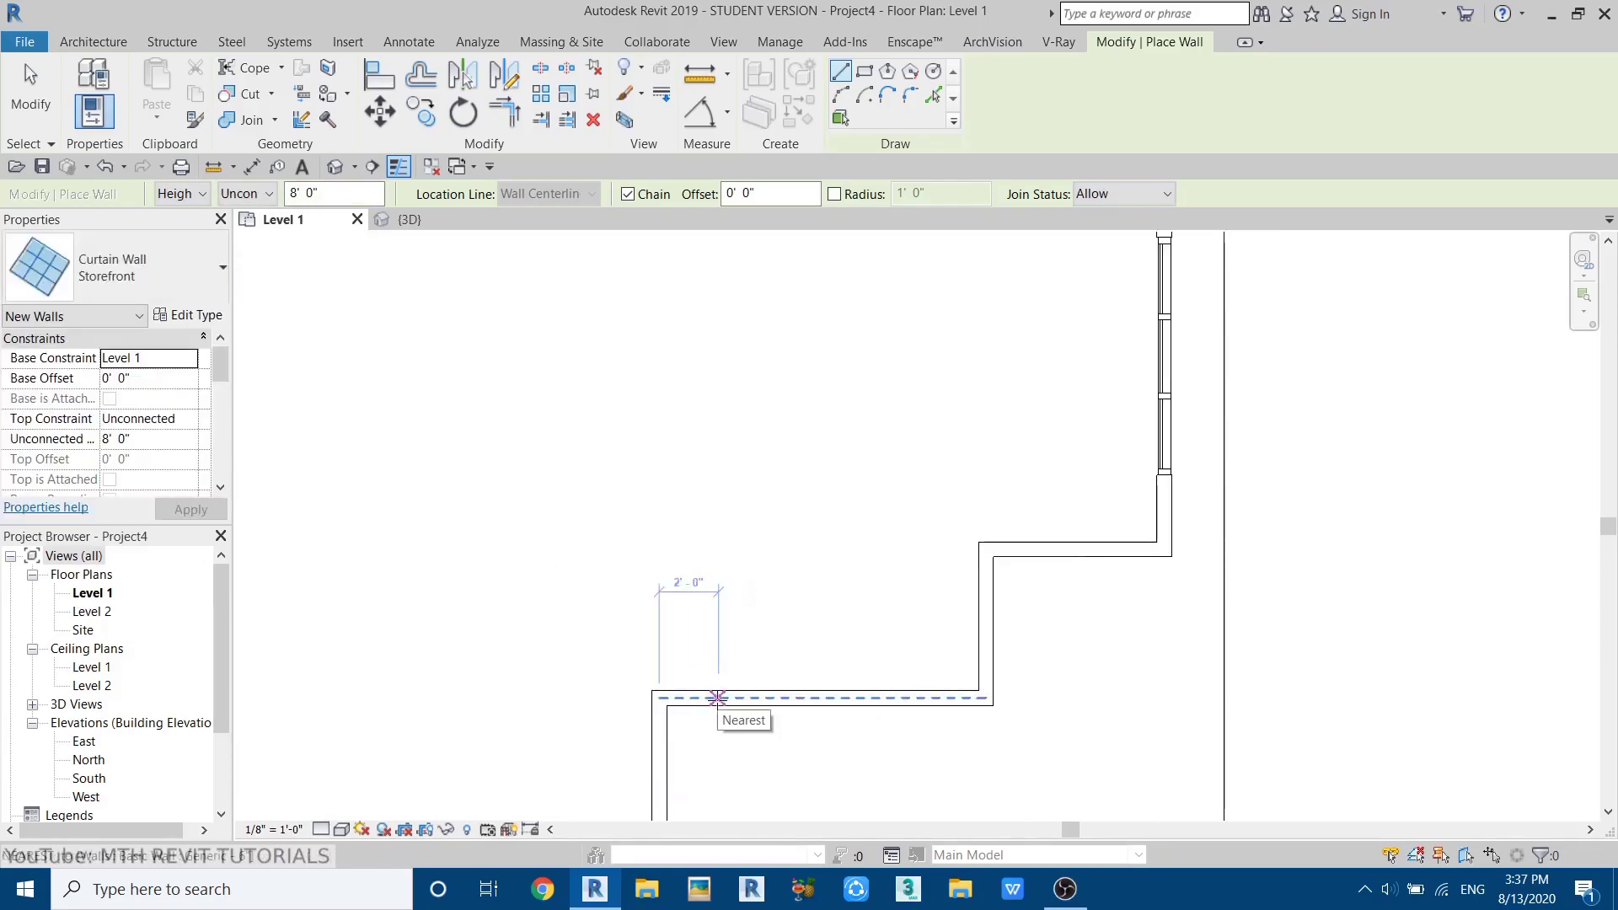
pyautogui.click(717, 698)
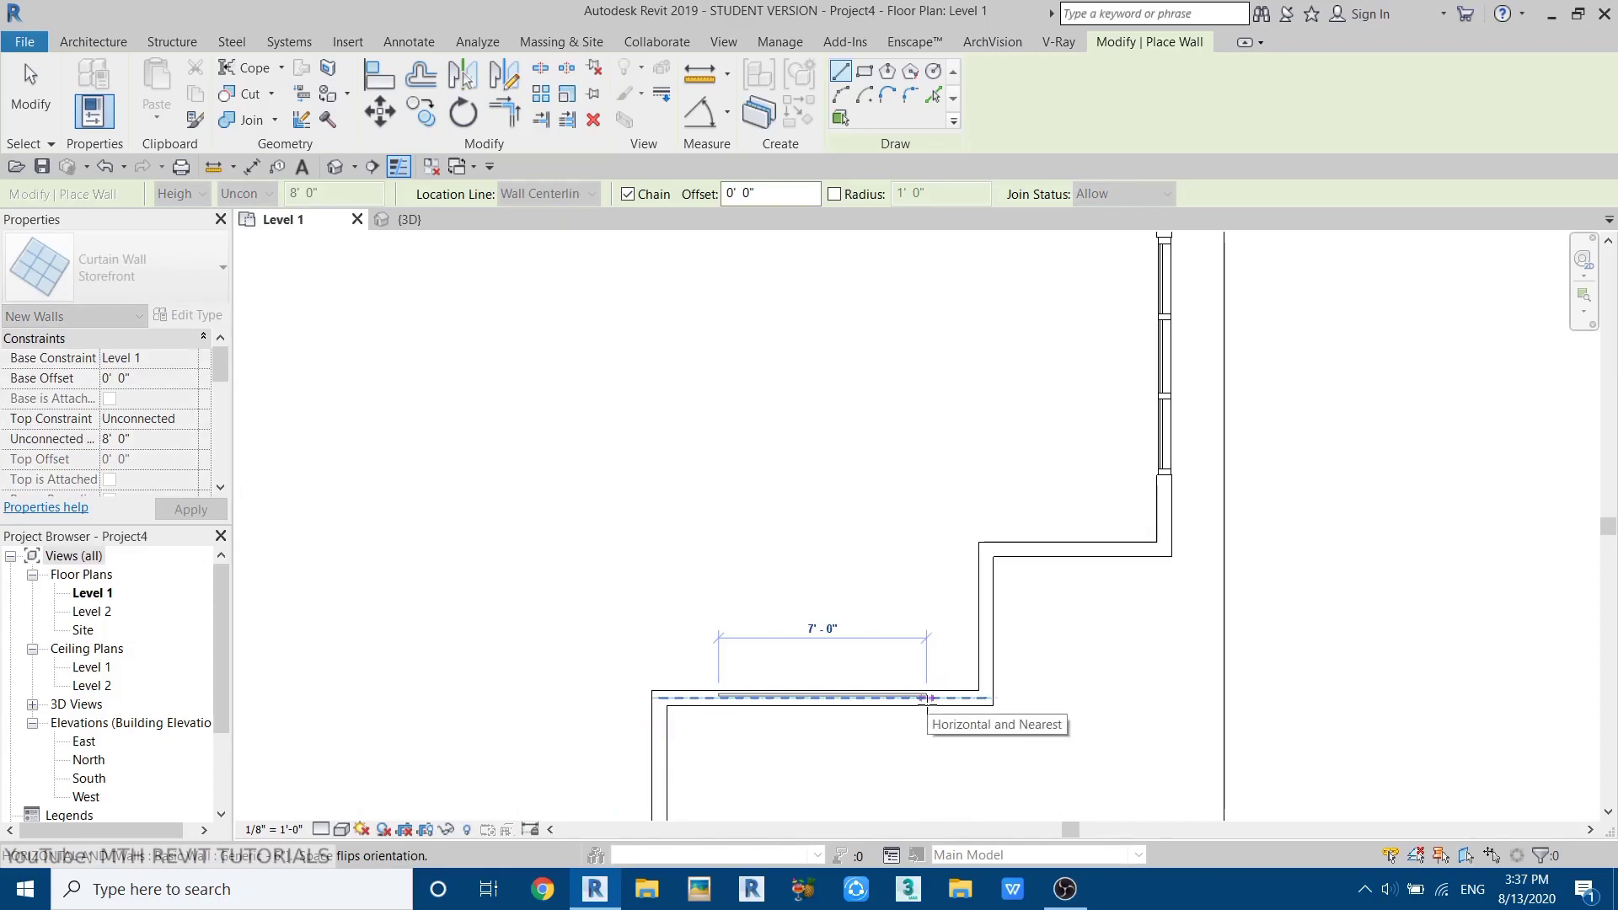
pyautogui.click(927, 697)
pyautogui.scroll(-5, 881, 532)
pyautogui.press('Escape')
pyautogui.press('Escape')
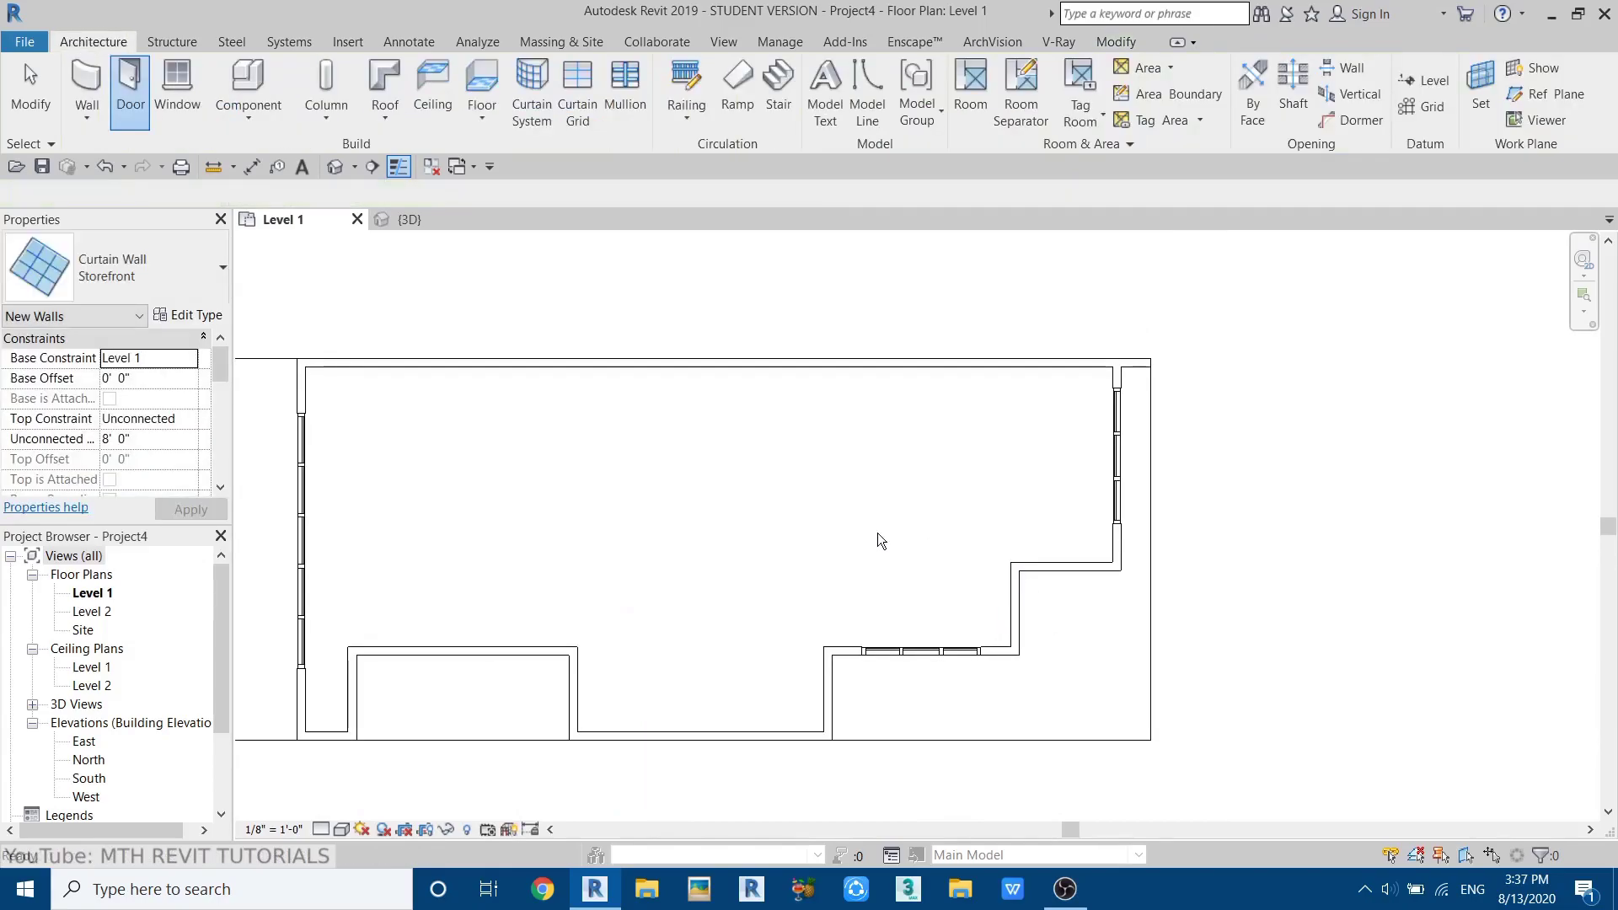
# - Inspect the recessed front wall in 3D, and set up a Curtain Wall 1 wall on Level 1 with a 6' unconnected height
pyautogui.click(334, 166)
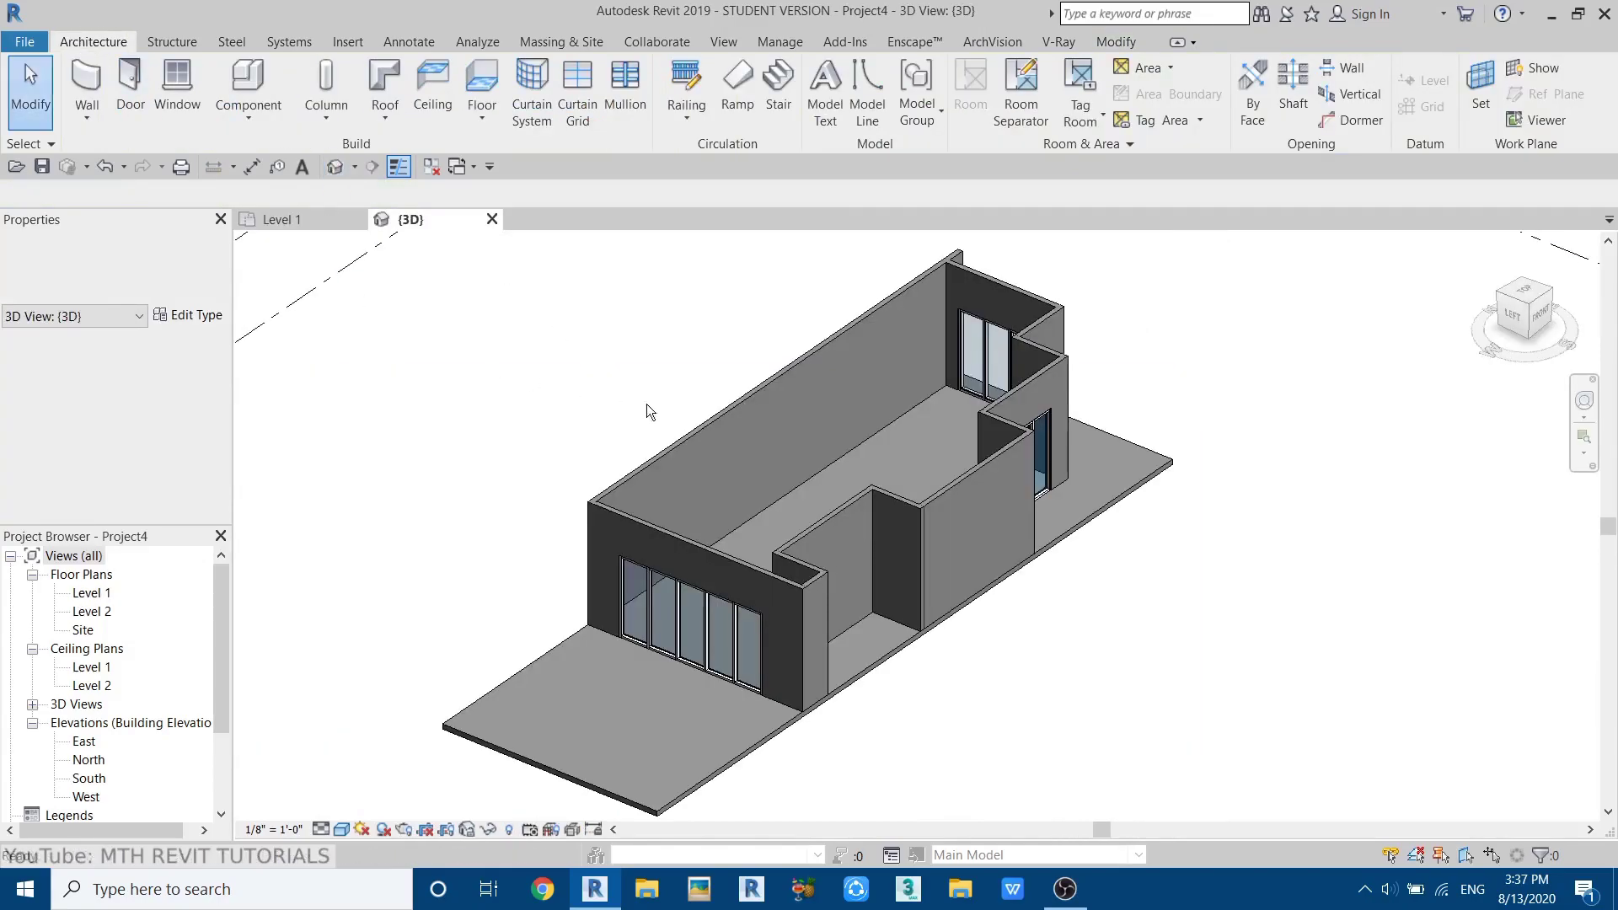
pyautogui.keyDown('shift'); pyautogui.moveTo(1024, 583); pyautogui.dragTo(455, 649, button='middle'); pyautogui.keyUp('shift')
pyautogui.scroll(3, 718, 548)
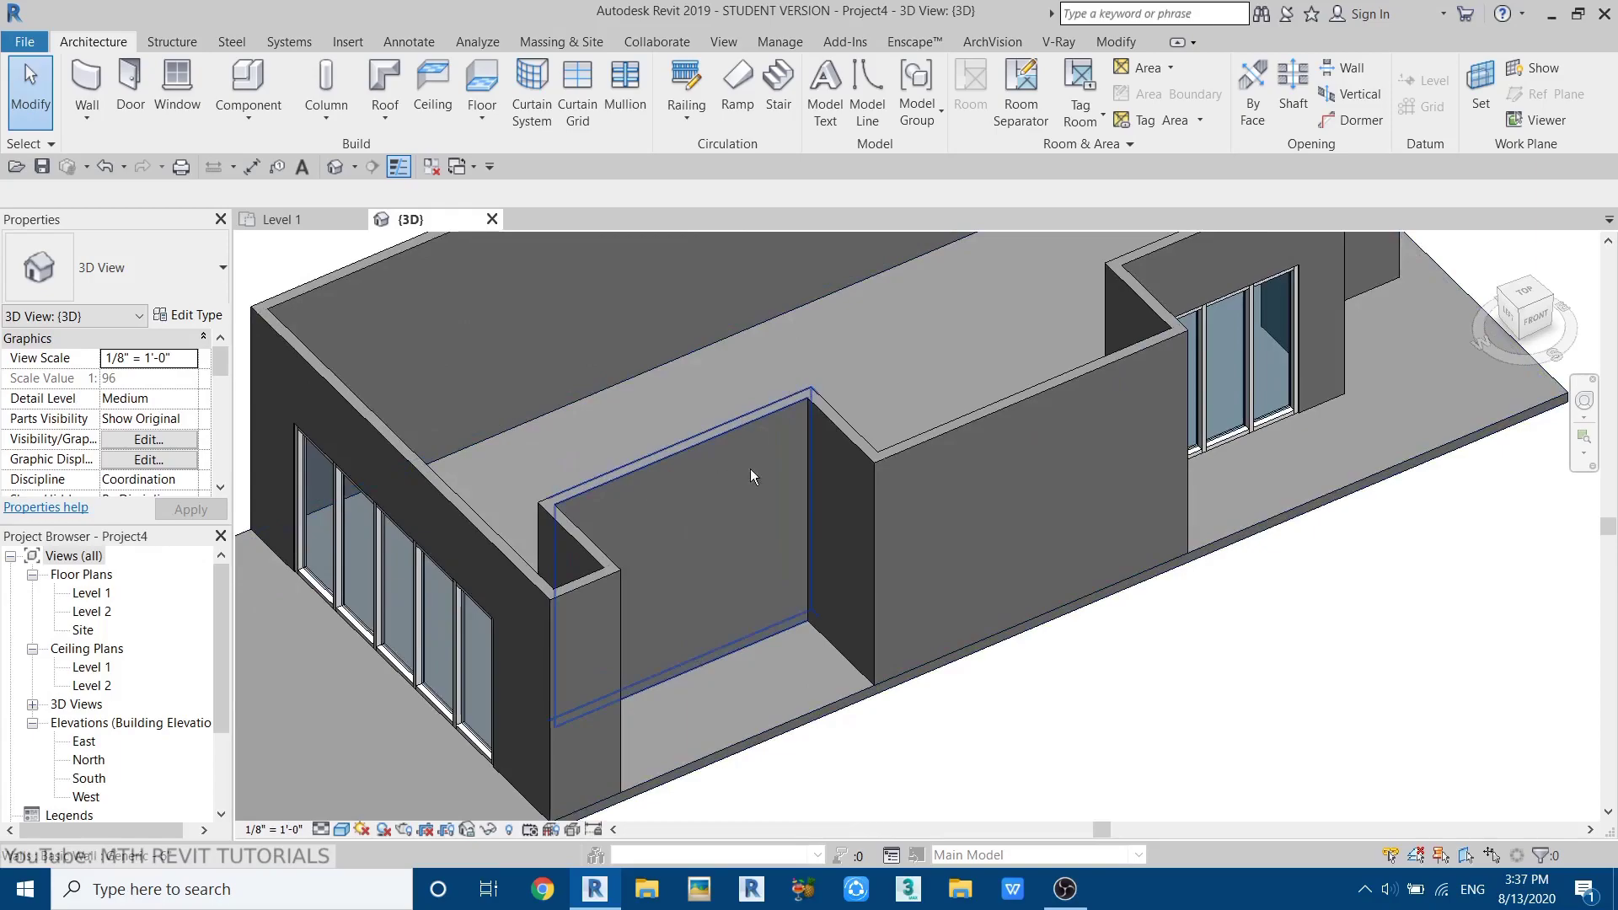
pyautogui.scroll(3, 697, 560)
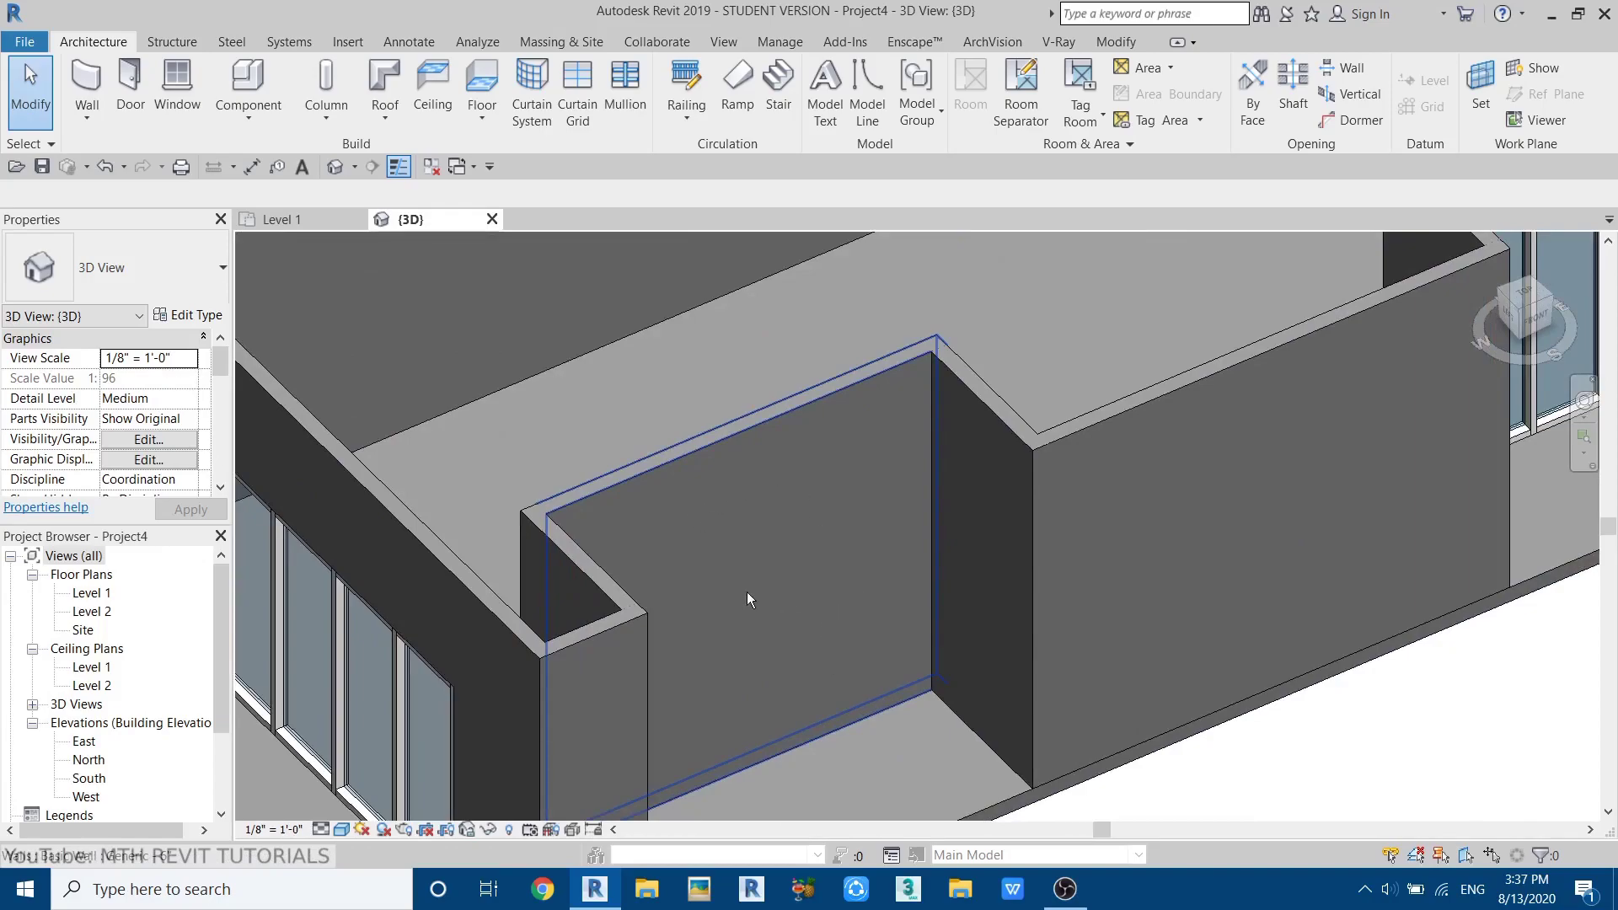
pyautogui.click(267, 223)
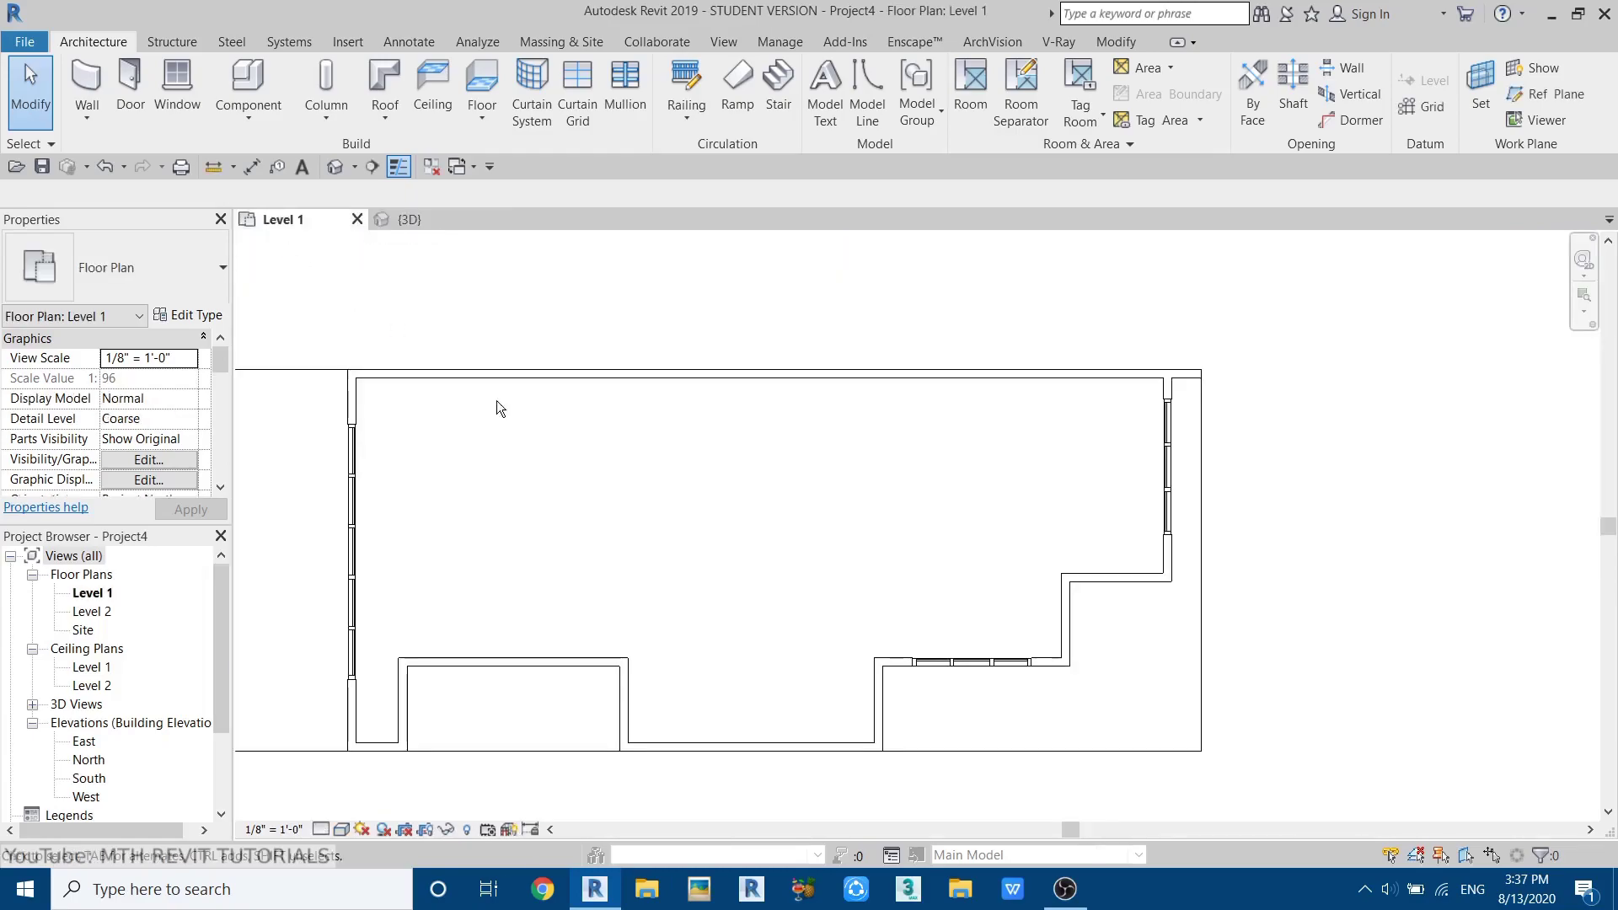
pyautogui.click(87, 84)
pyautogui.click(109, 266)
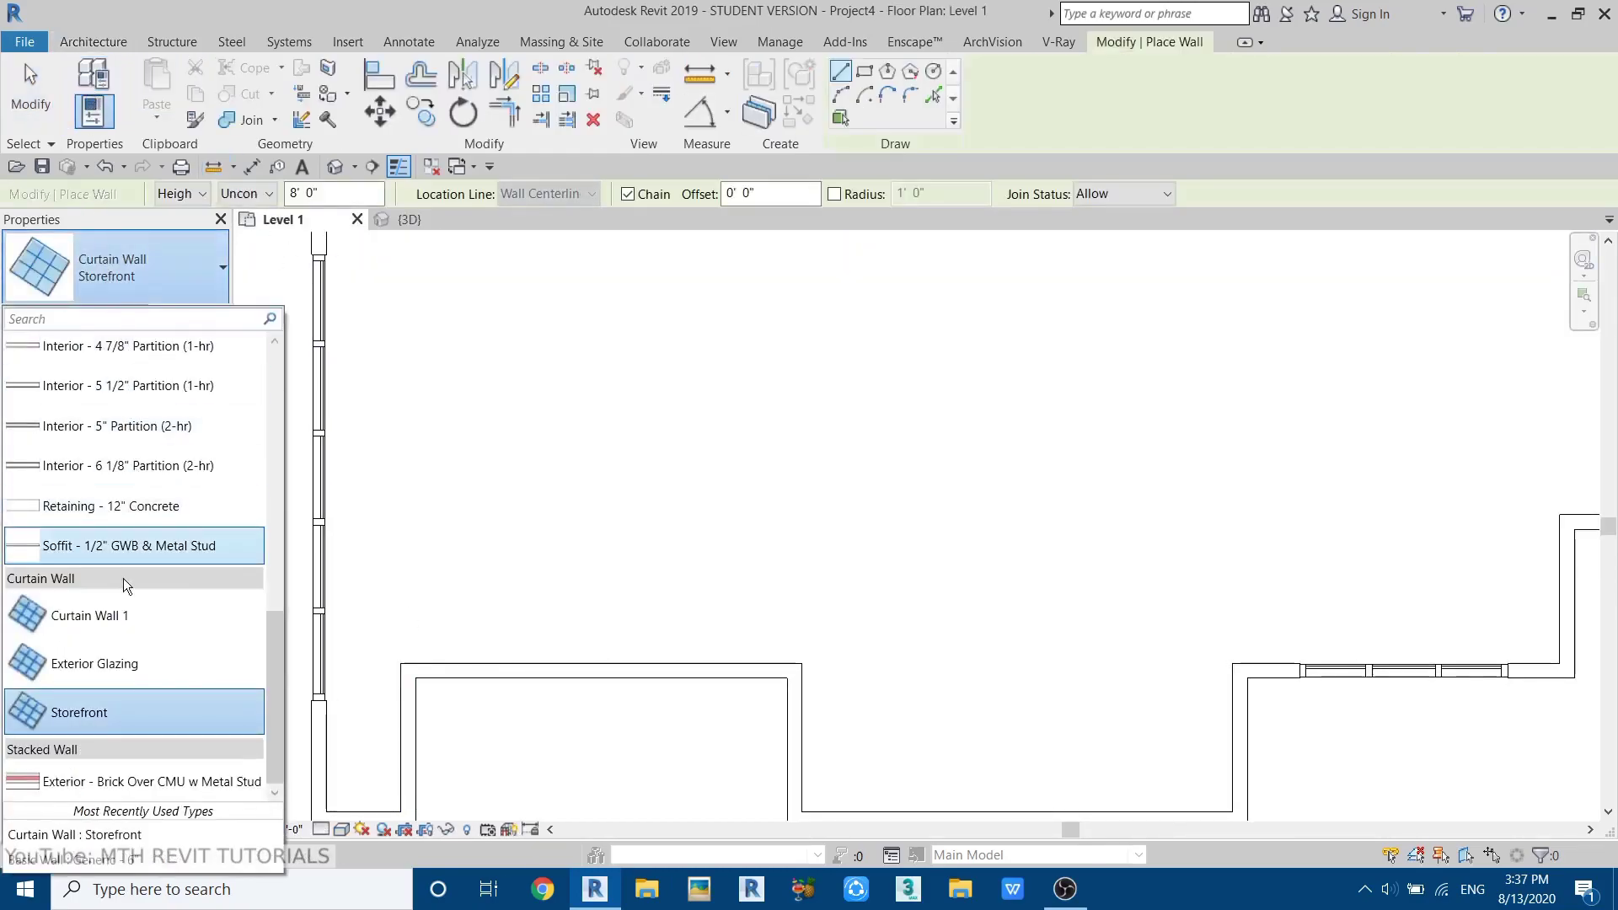
pyautogui.click(113, 618)
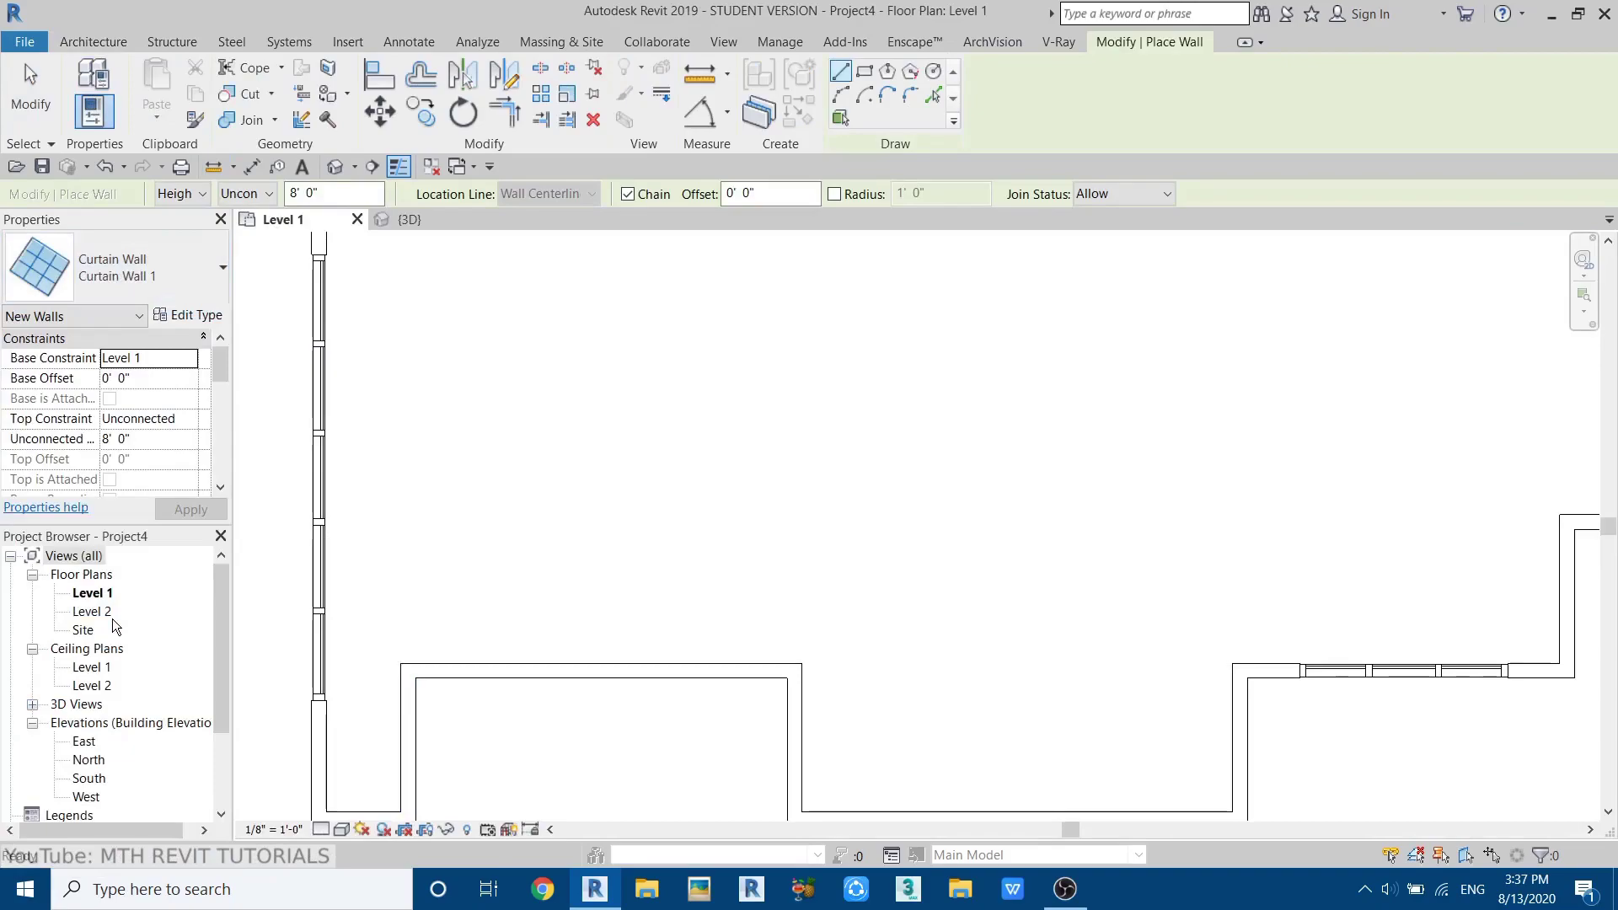
pyautogui.click(142, 439)
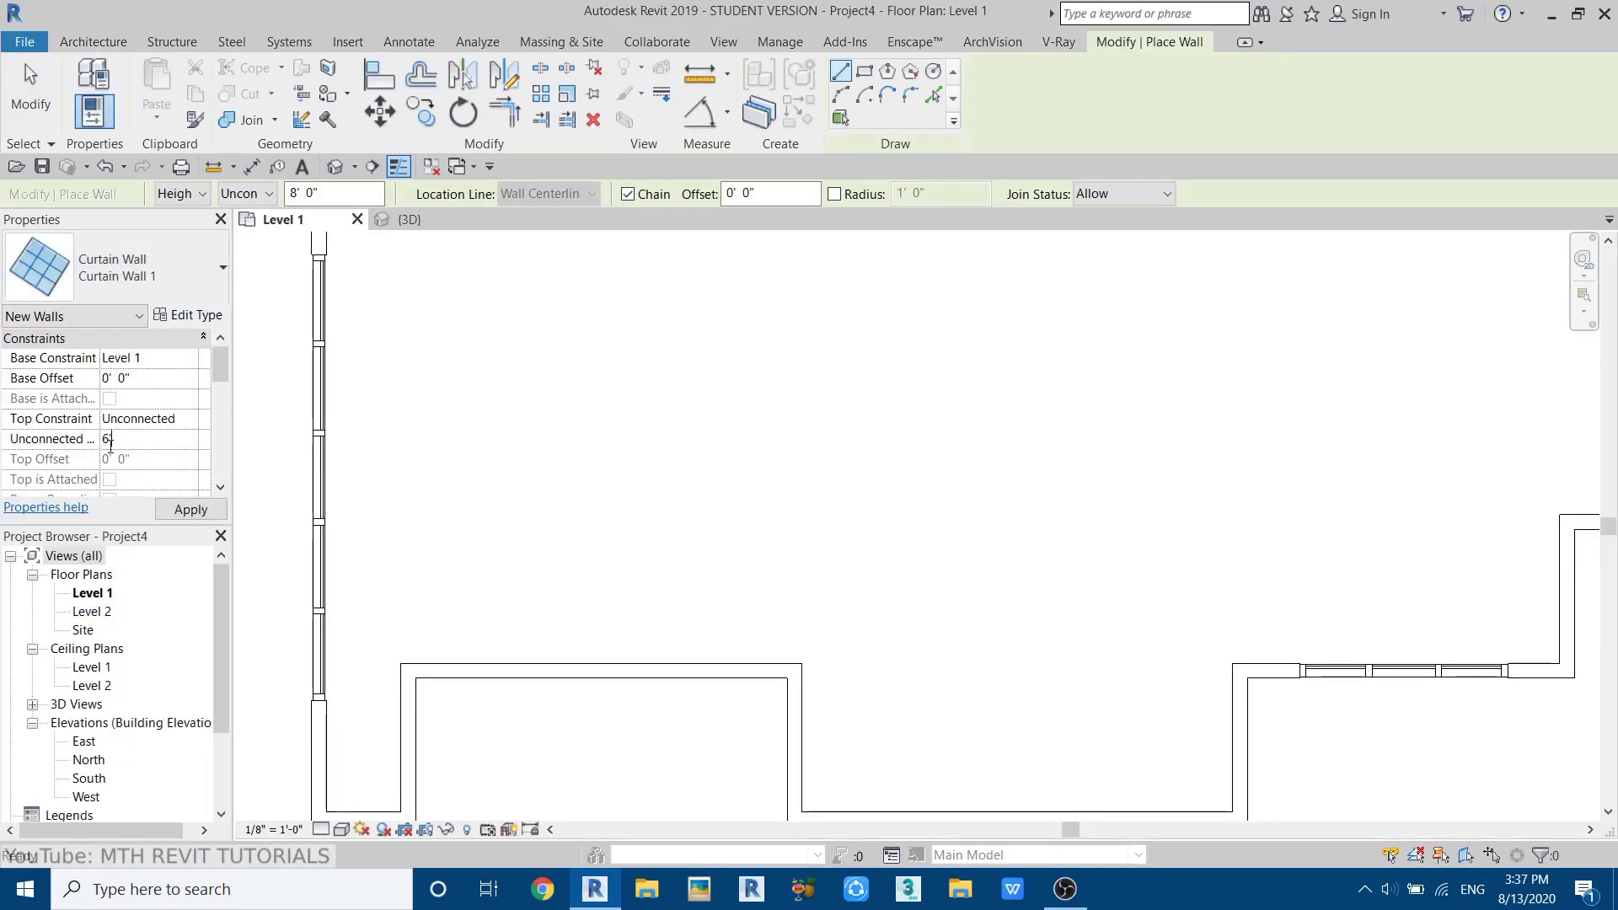
pyautogui.click(143, 439)
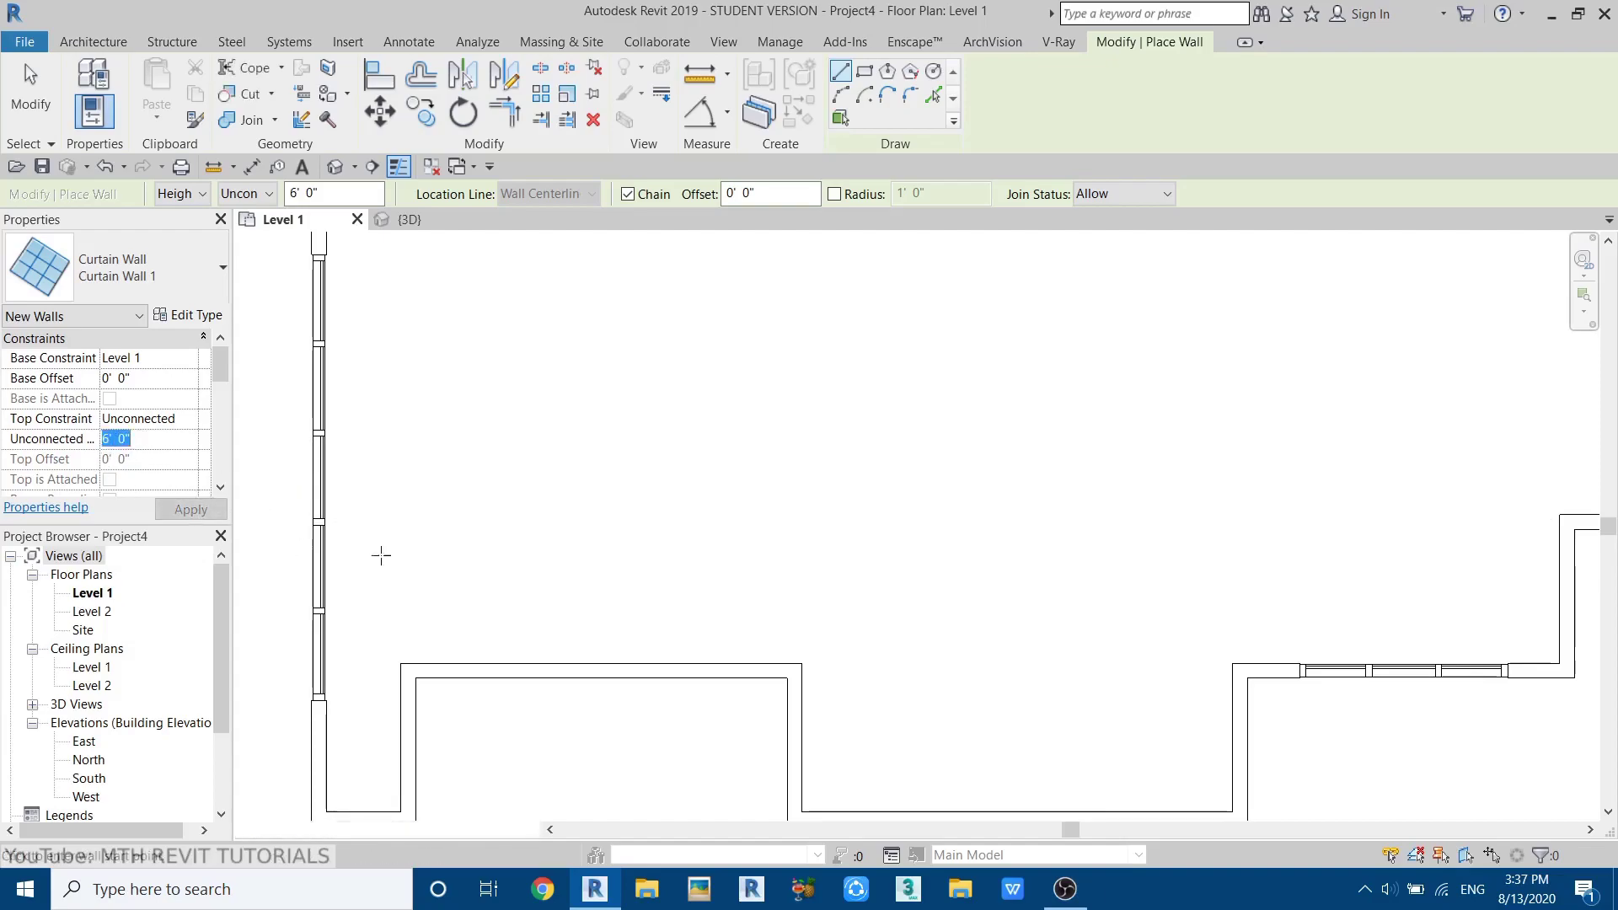
# - Draw a 5' long Curtain Wall 1 segment inside the recessed front wall, starting 2' from its right corner
pyautogui.scroll(3, 718, 691)
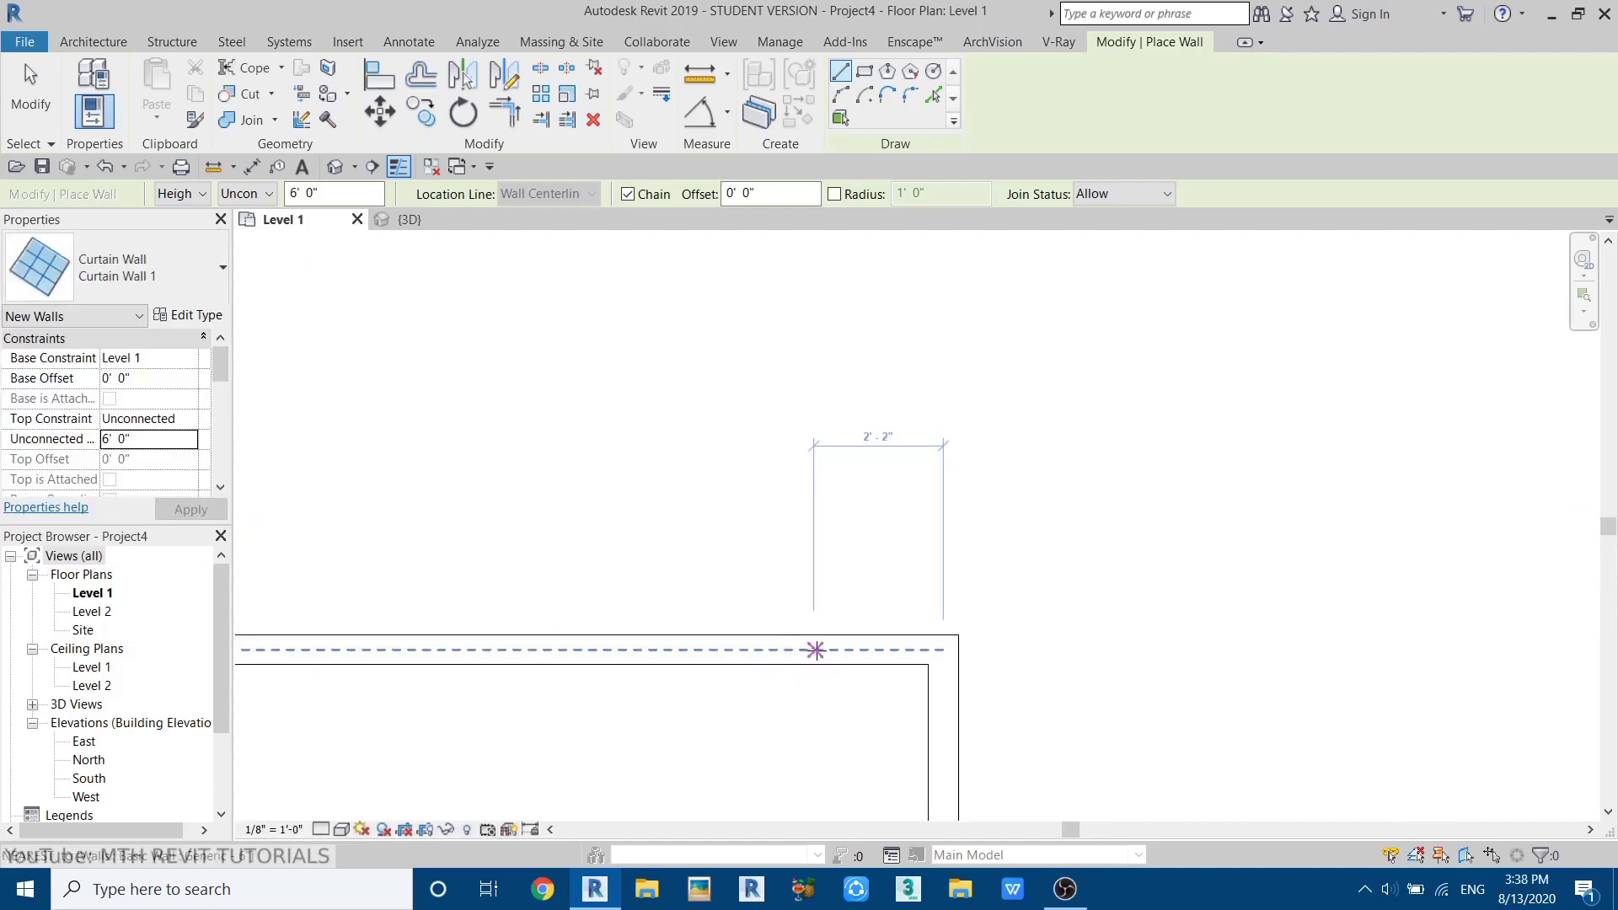
pyautogui.click(824, 651)
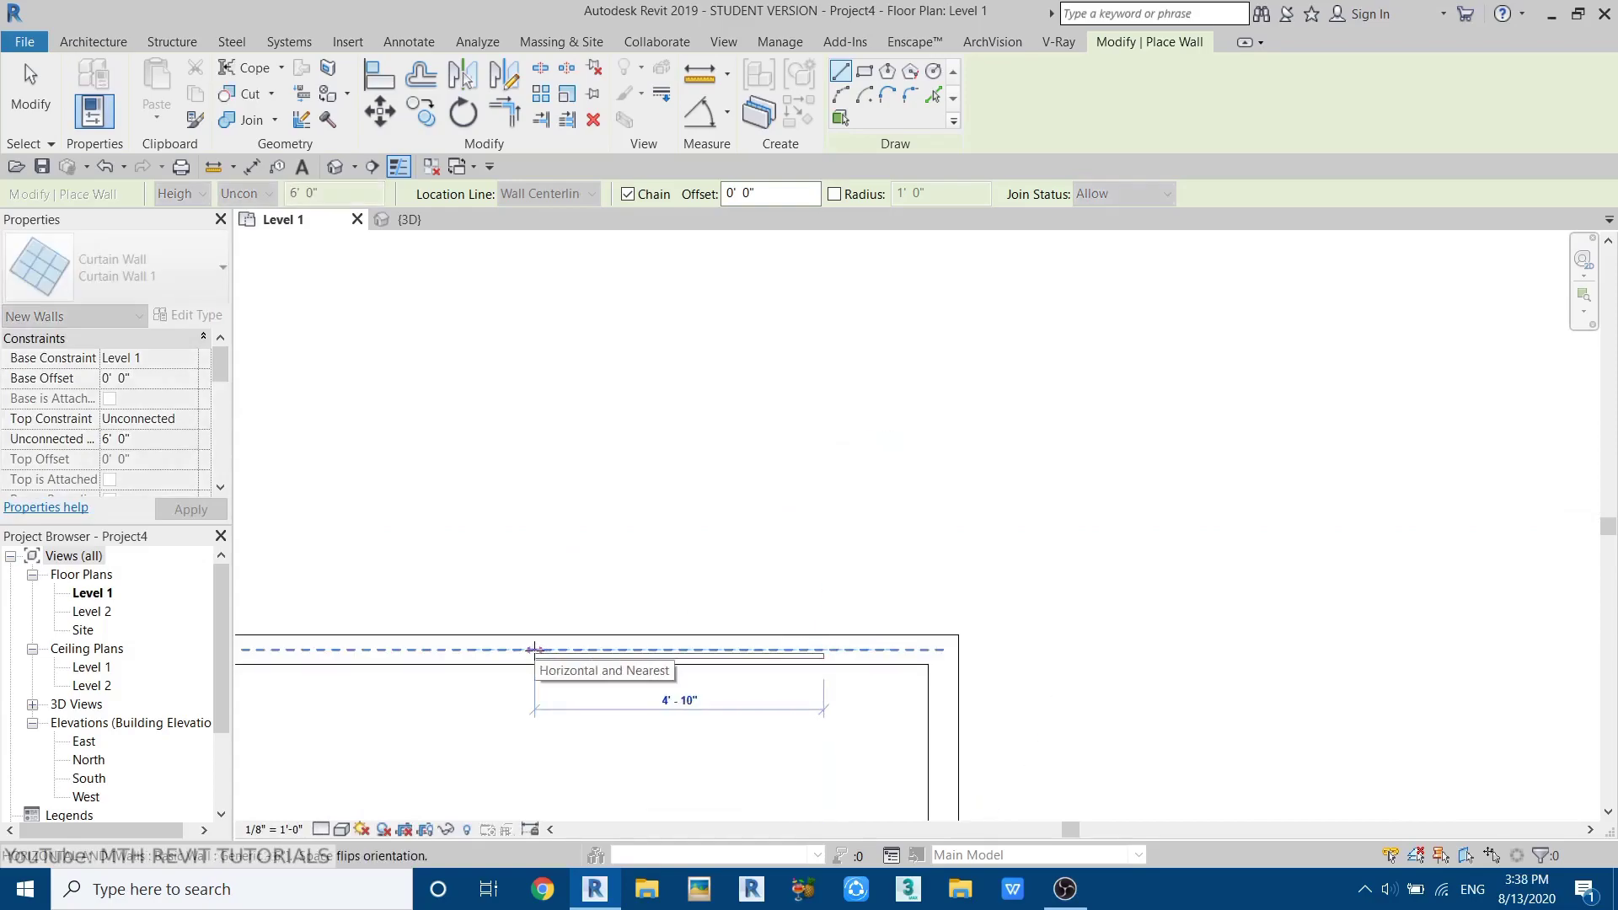
pyautogui.write("5'")
pyautogui.press('Return')
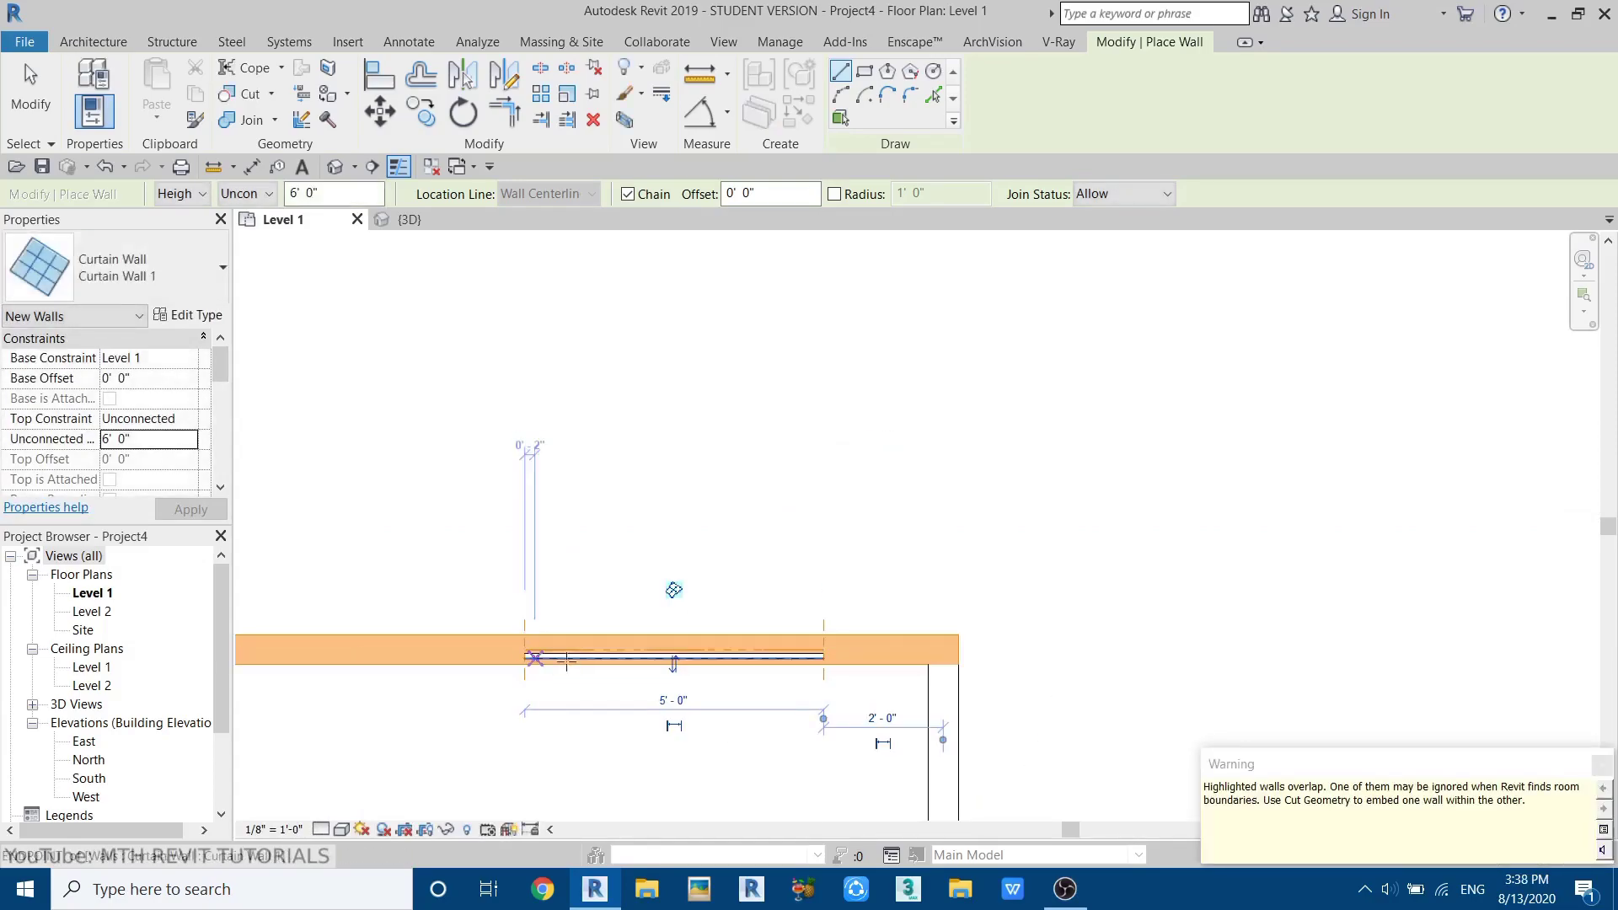
pyautogui.press('Escape')
pyautogui.press('Escape')
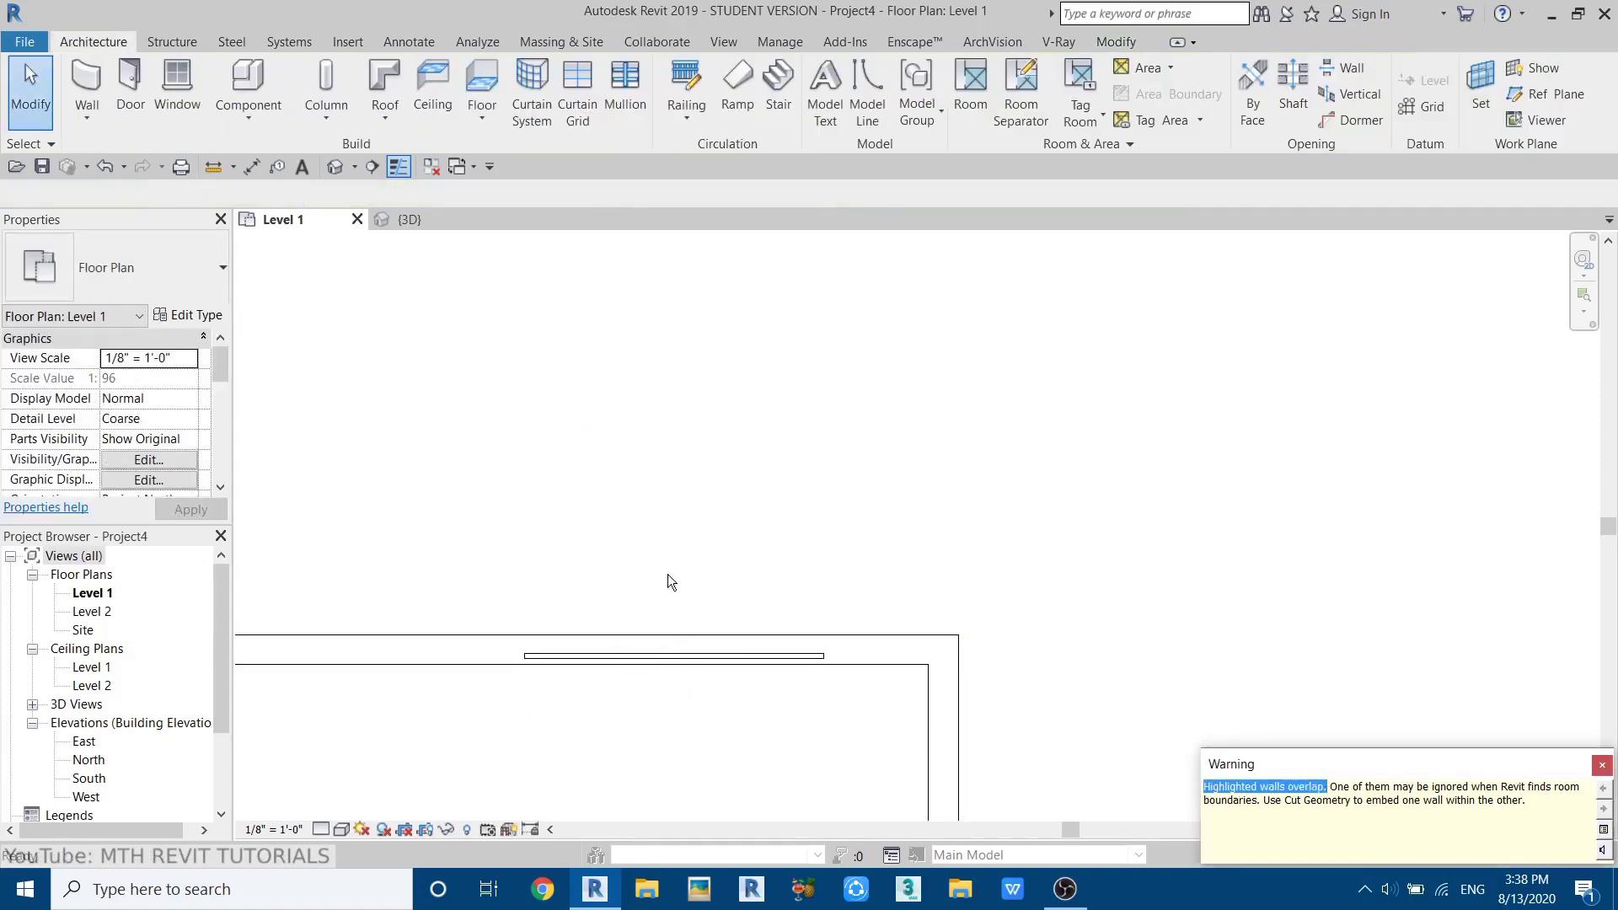
# - Display the 3D view in the Wireframe visual style and locate the curtain wall inside the recessed front wall
pyautogui.click(408, 220)
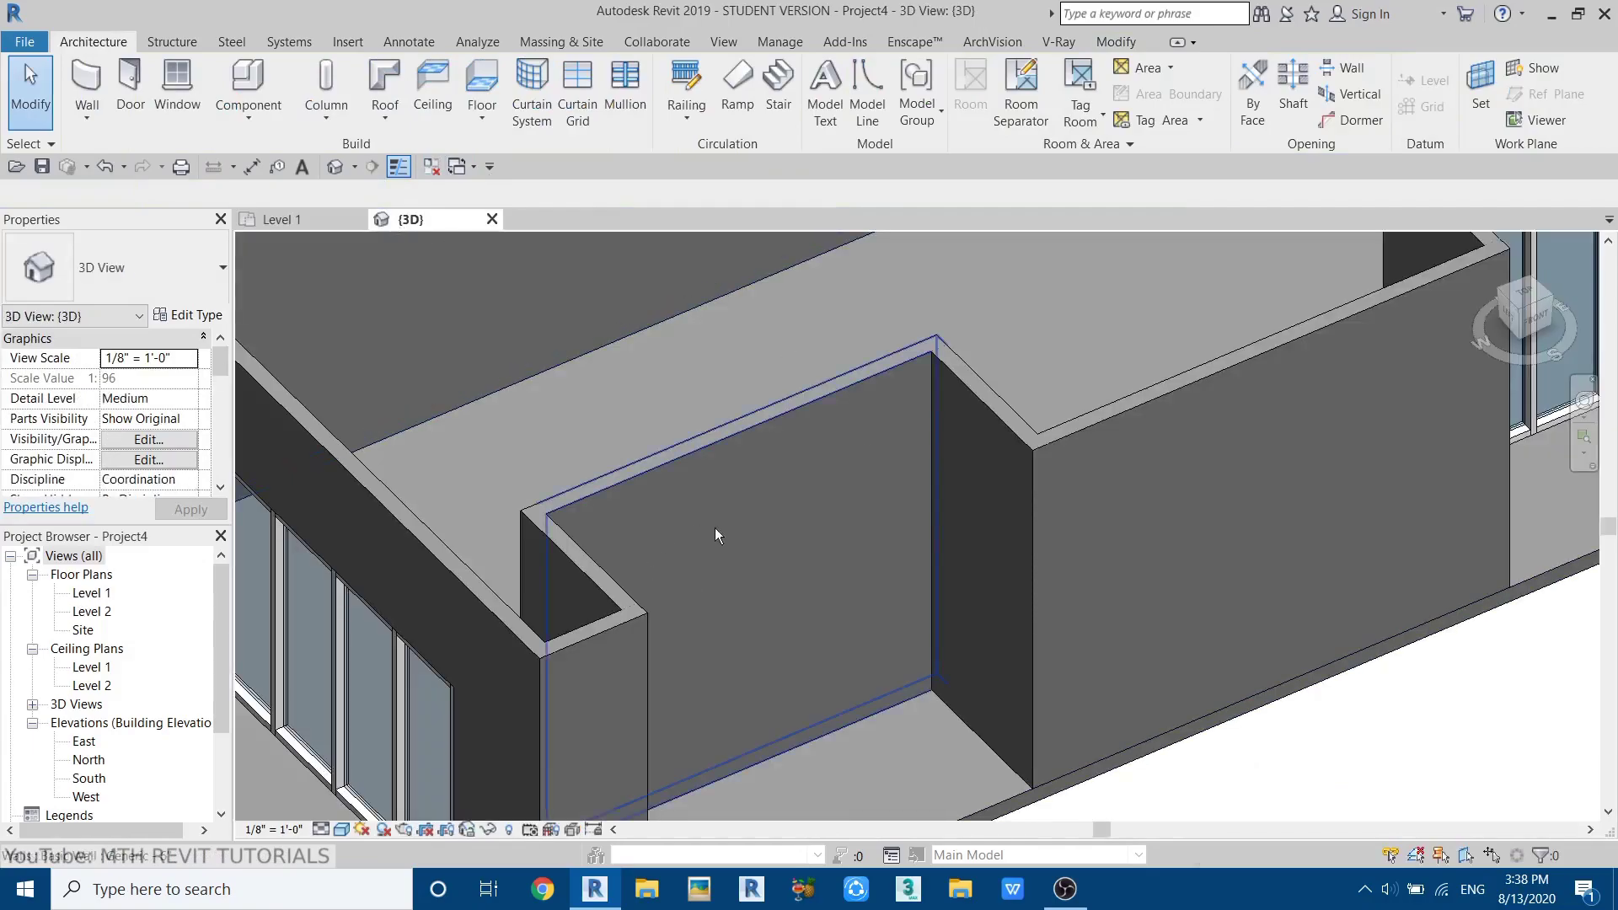
pyautogui.click(728, 647)
pyautogui.scroll(2, 837, 628)
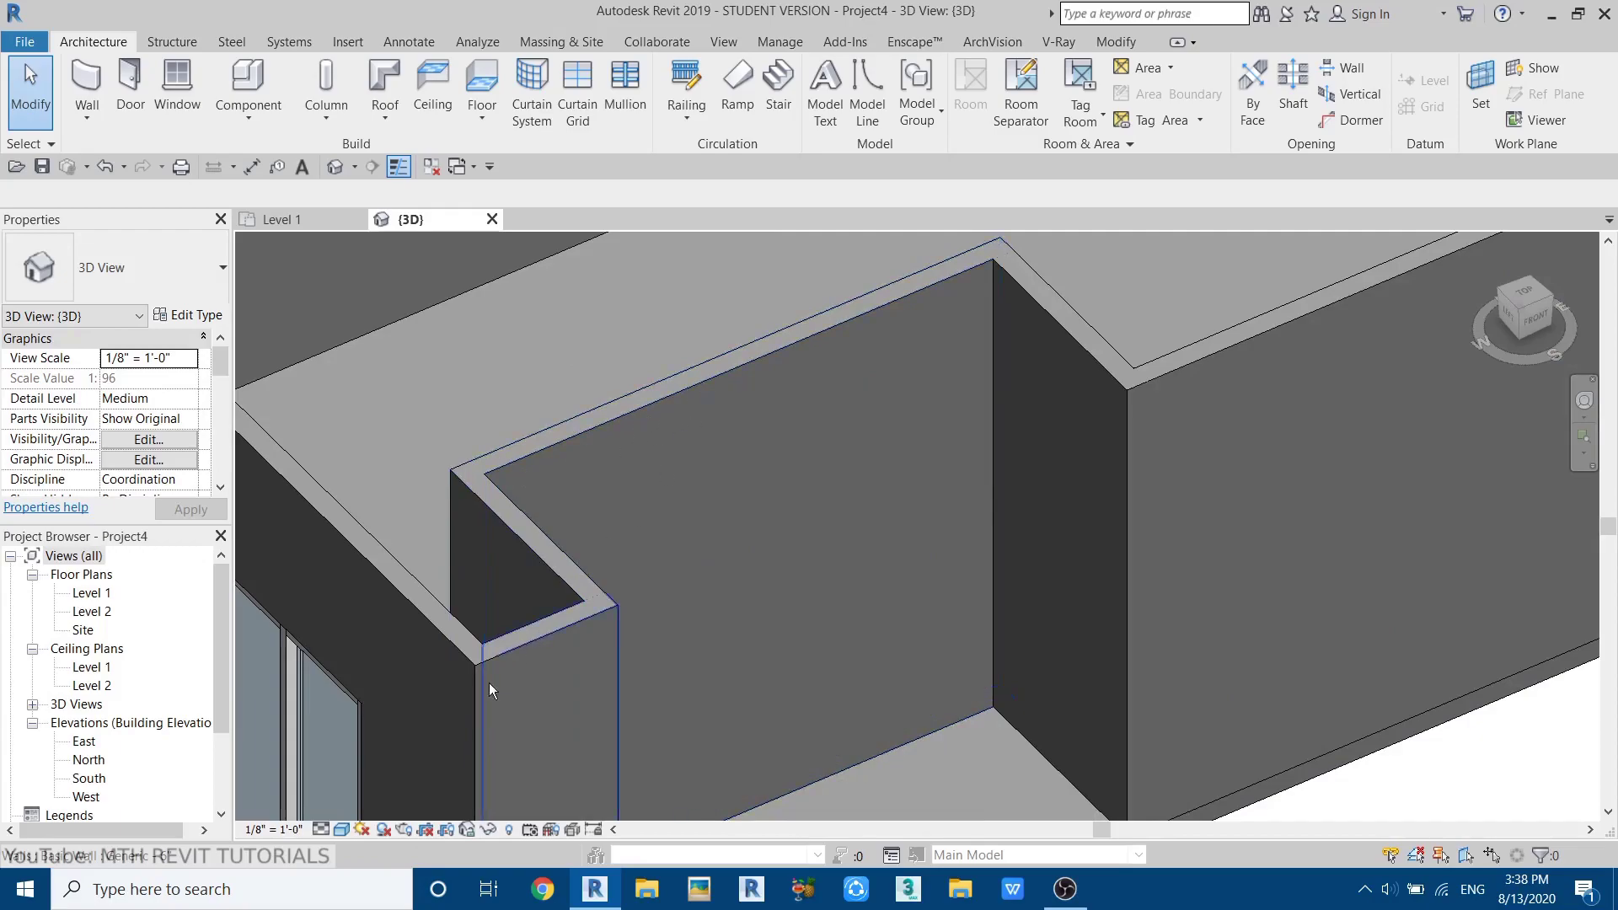
pyautogui.click(341, 829)
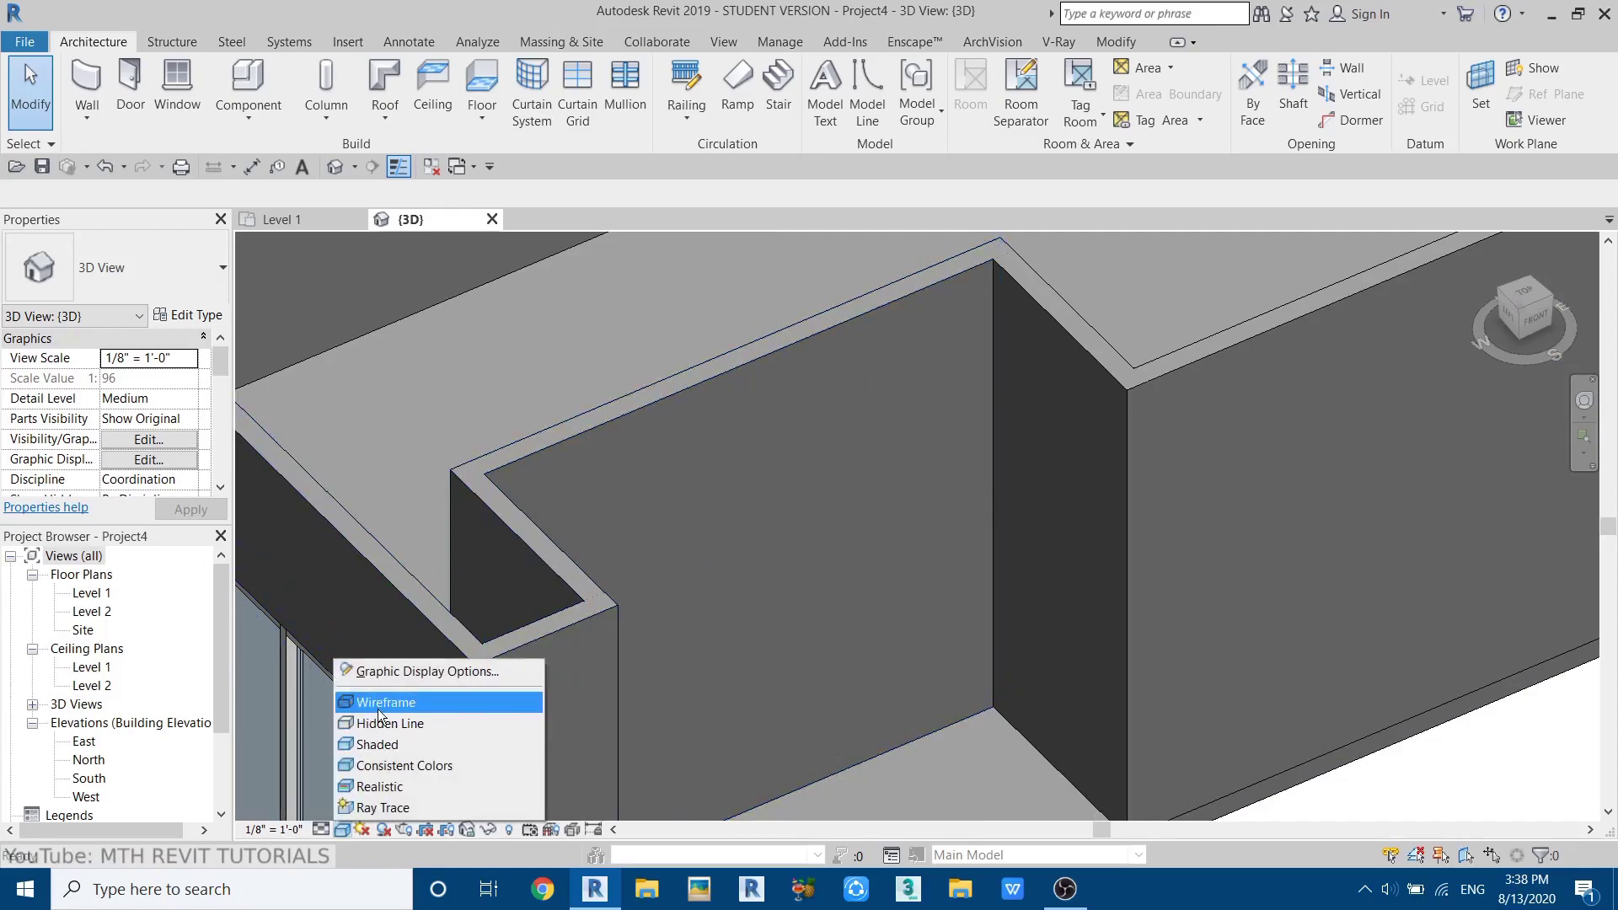
pyautogui.click(434, 704)
pyautogui.keyDown('shift'); pyautogui.moveTo(788, 587); pyautogui.dragTo(809, 533, button='middle'); pyautogui.keyUp('shift')
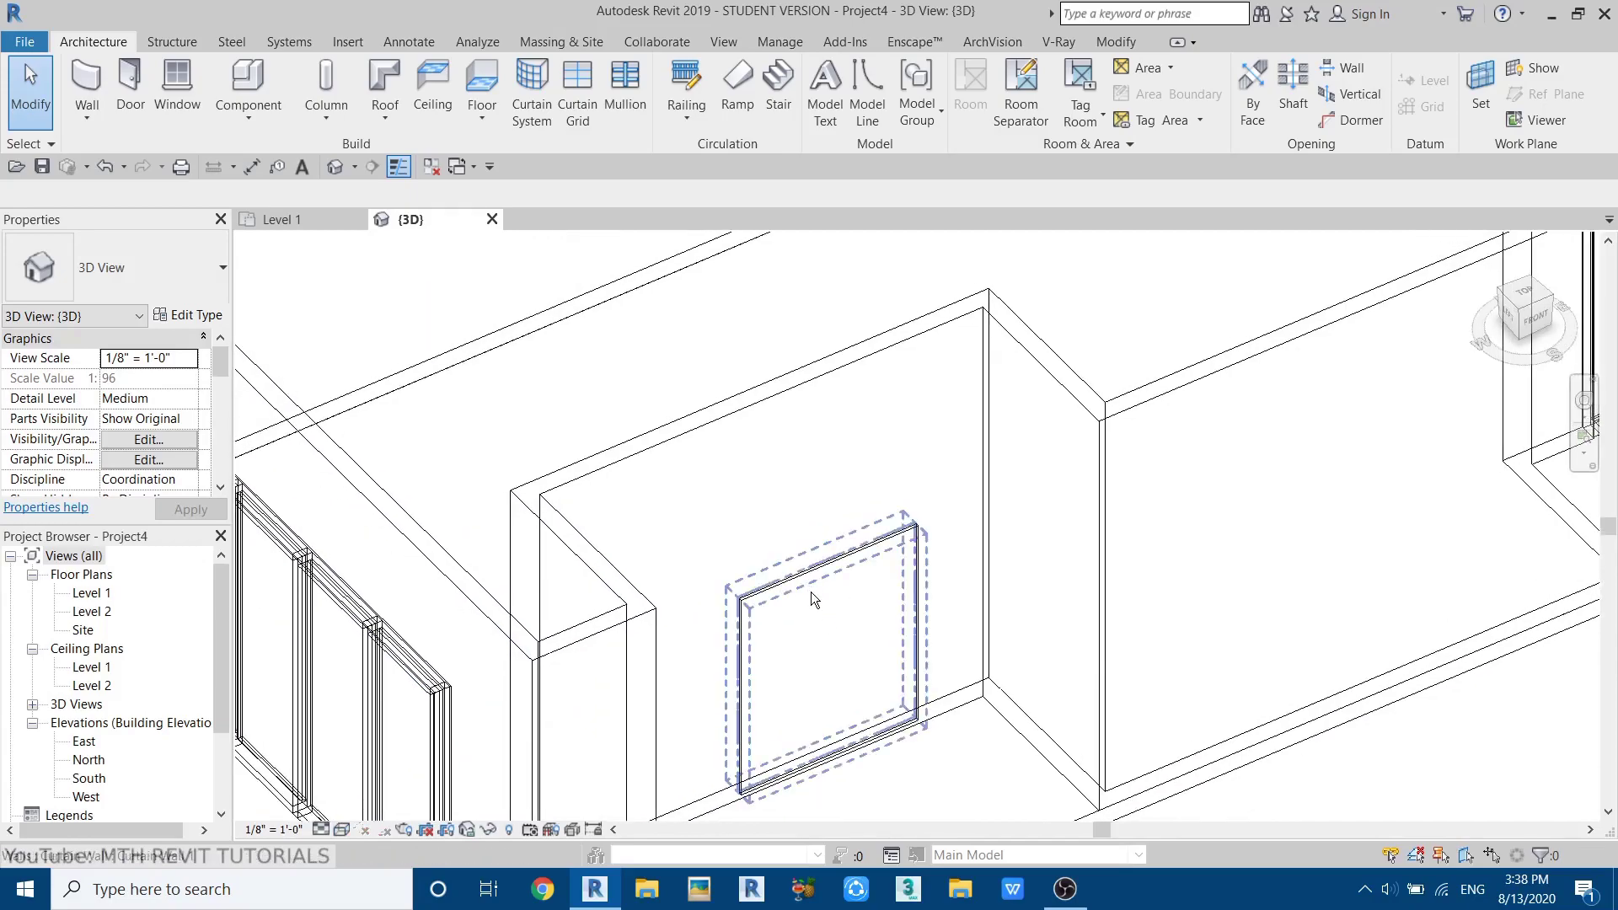
pyautogui.click(1114, 42)
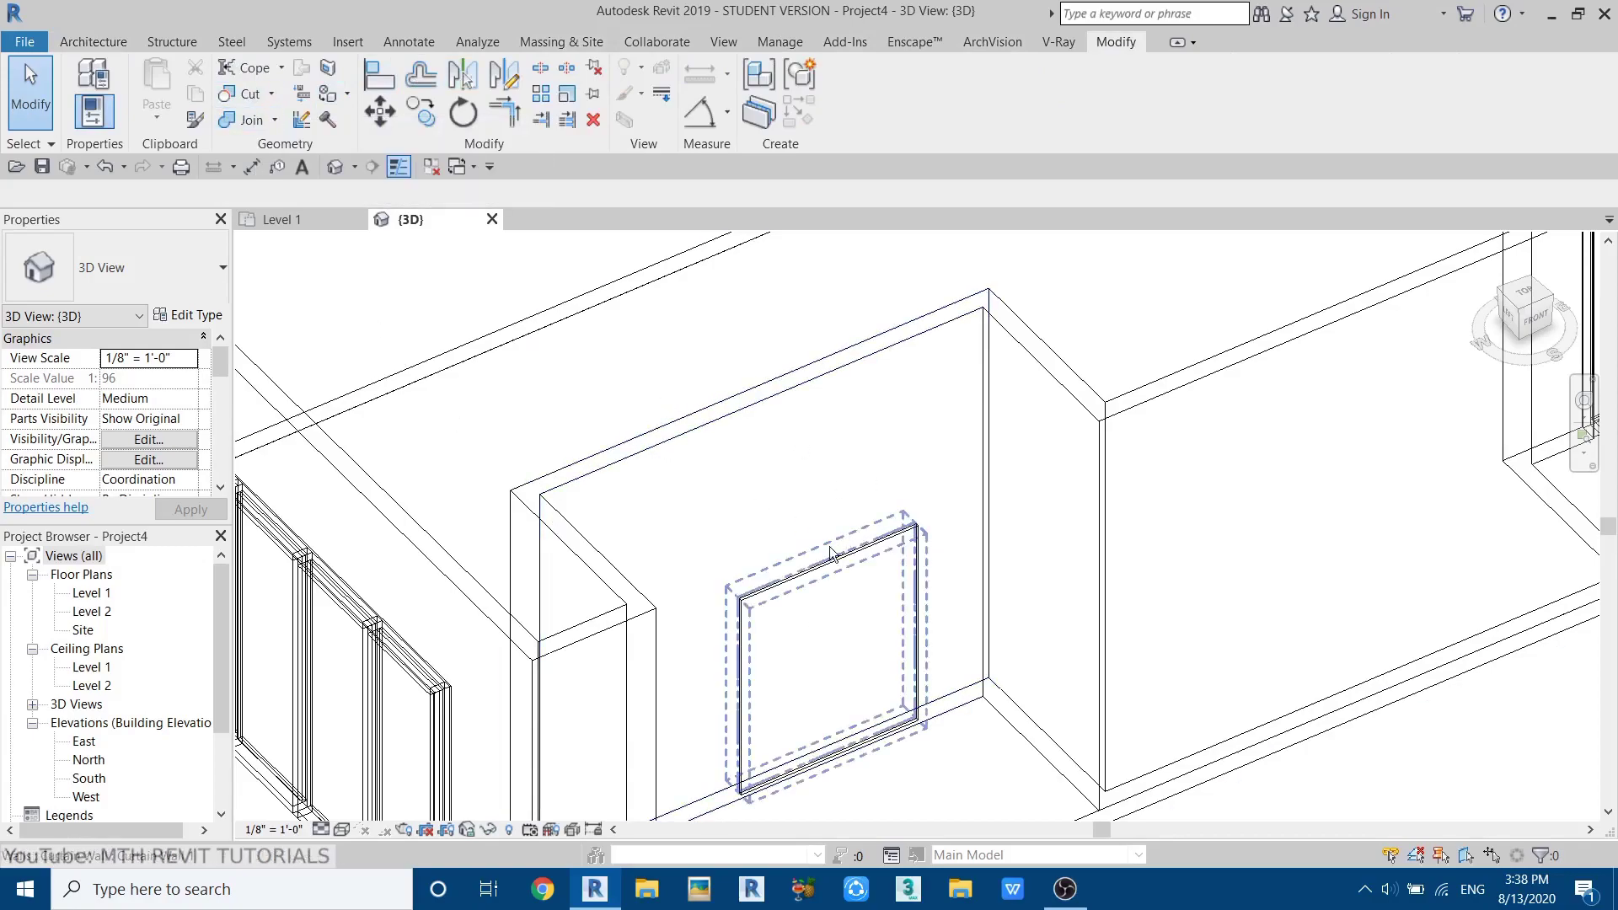
# - Enable Automatically Embed in the Curtain Wall 1 type properties of the curtain wall inside the recessed front wall
pyautogui.click(818, 582)
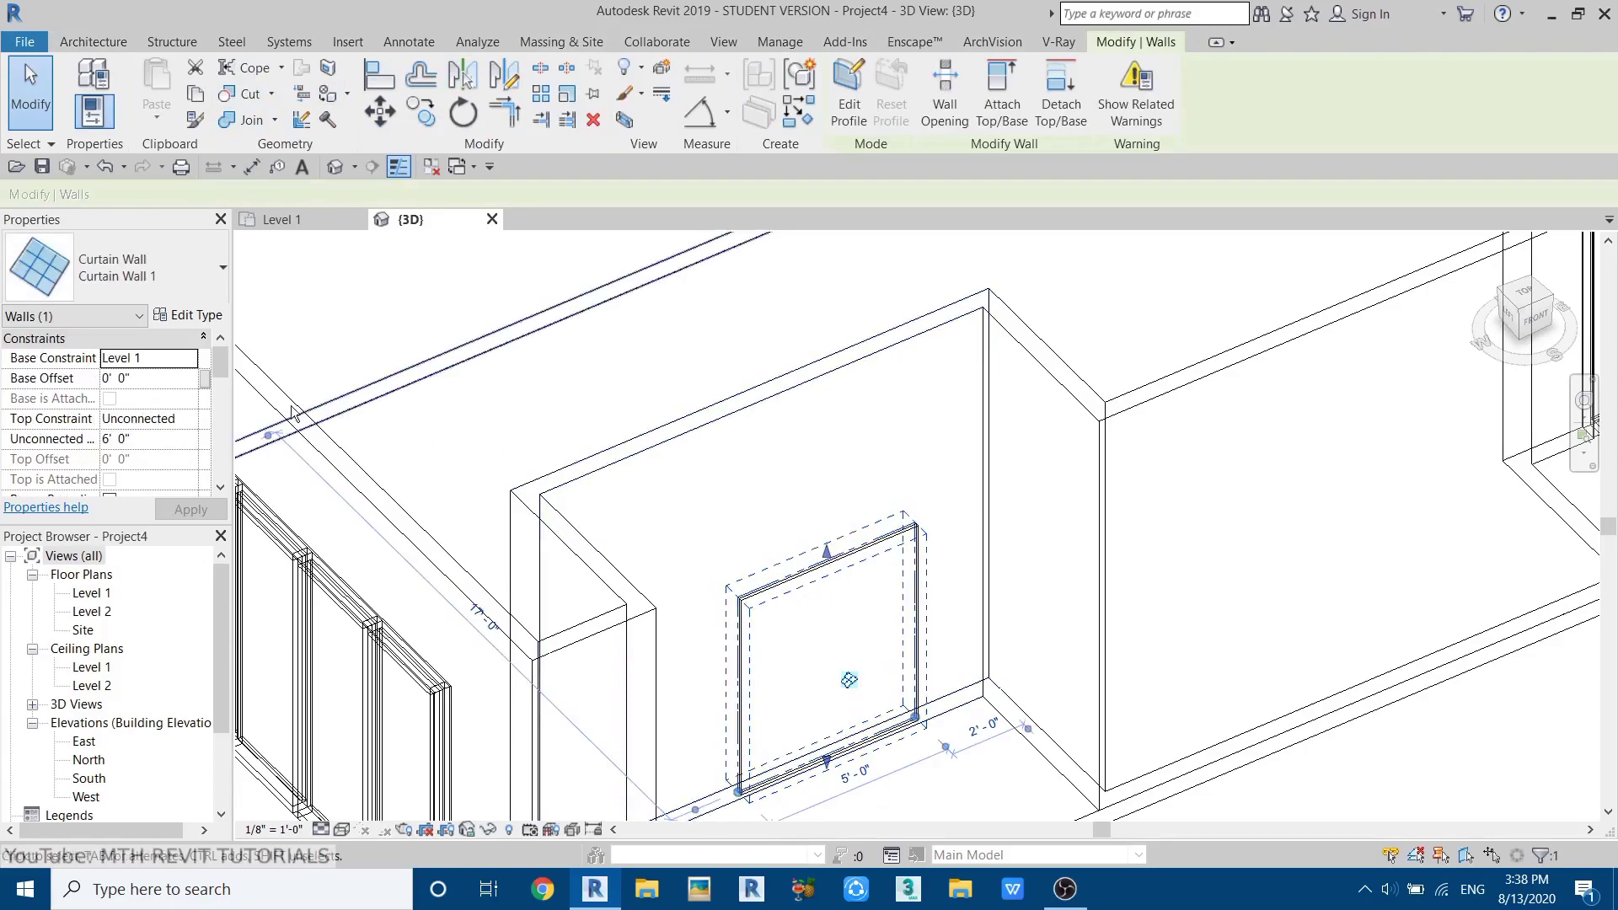
pyautogui.click(190, 316)
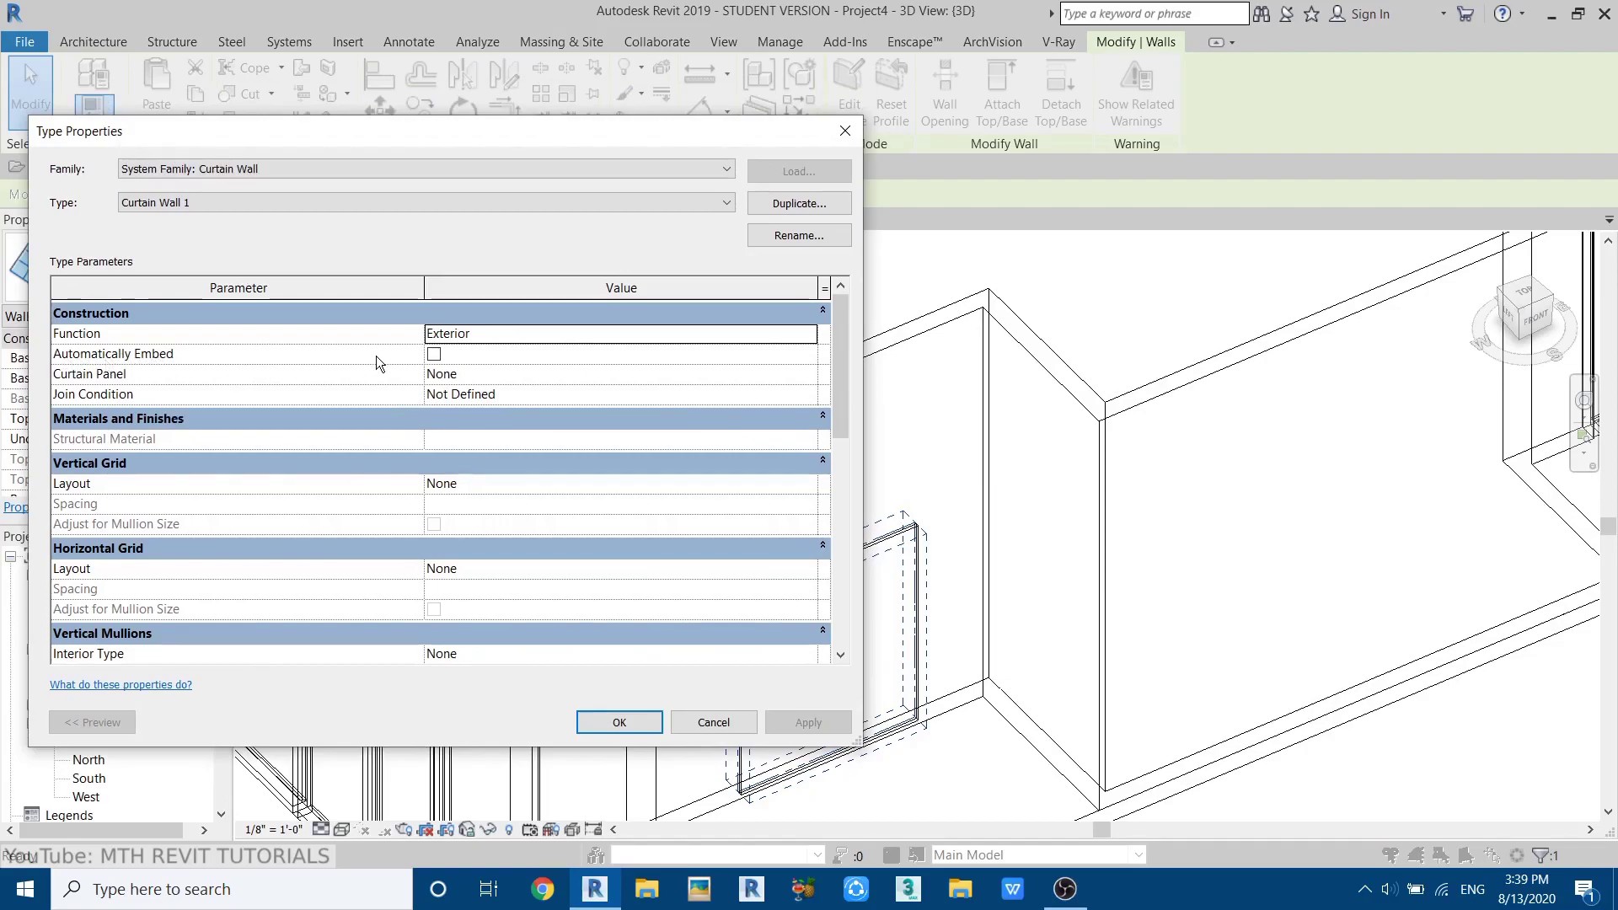
pyautogui.click(434, 361)
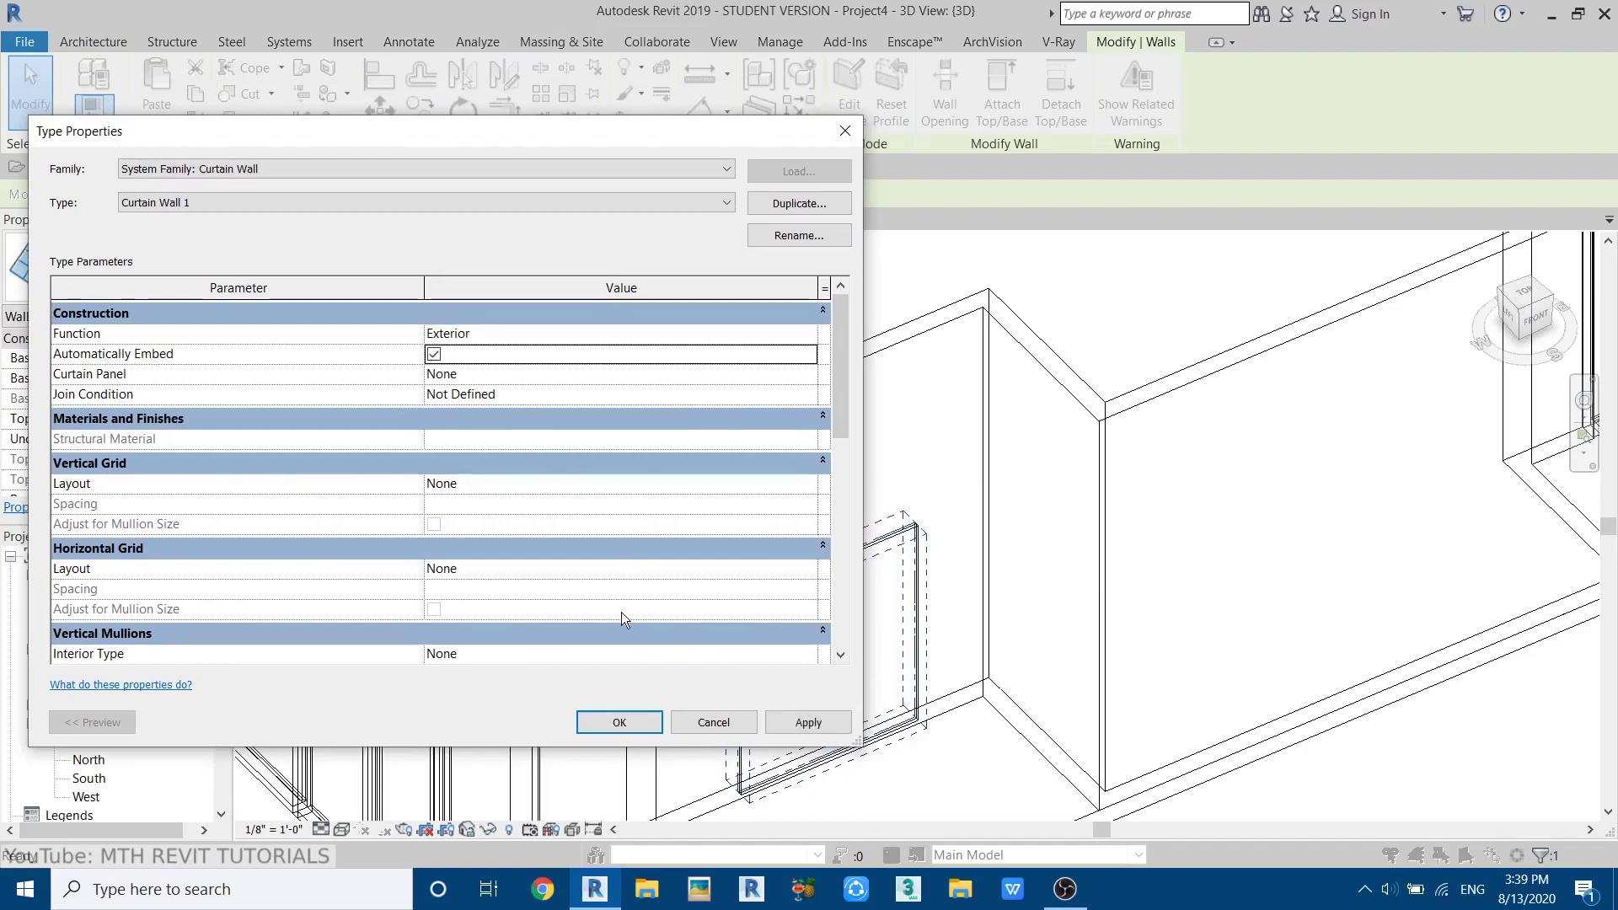
pyautogui.click(619, 723)
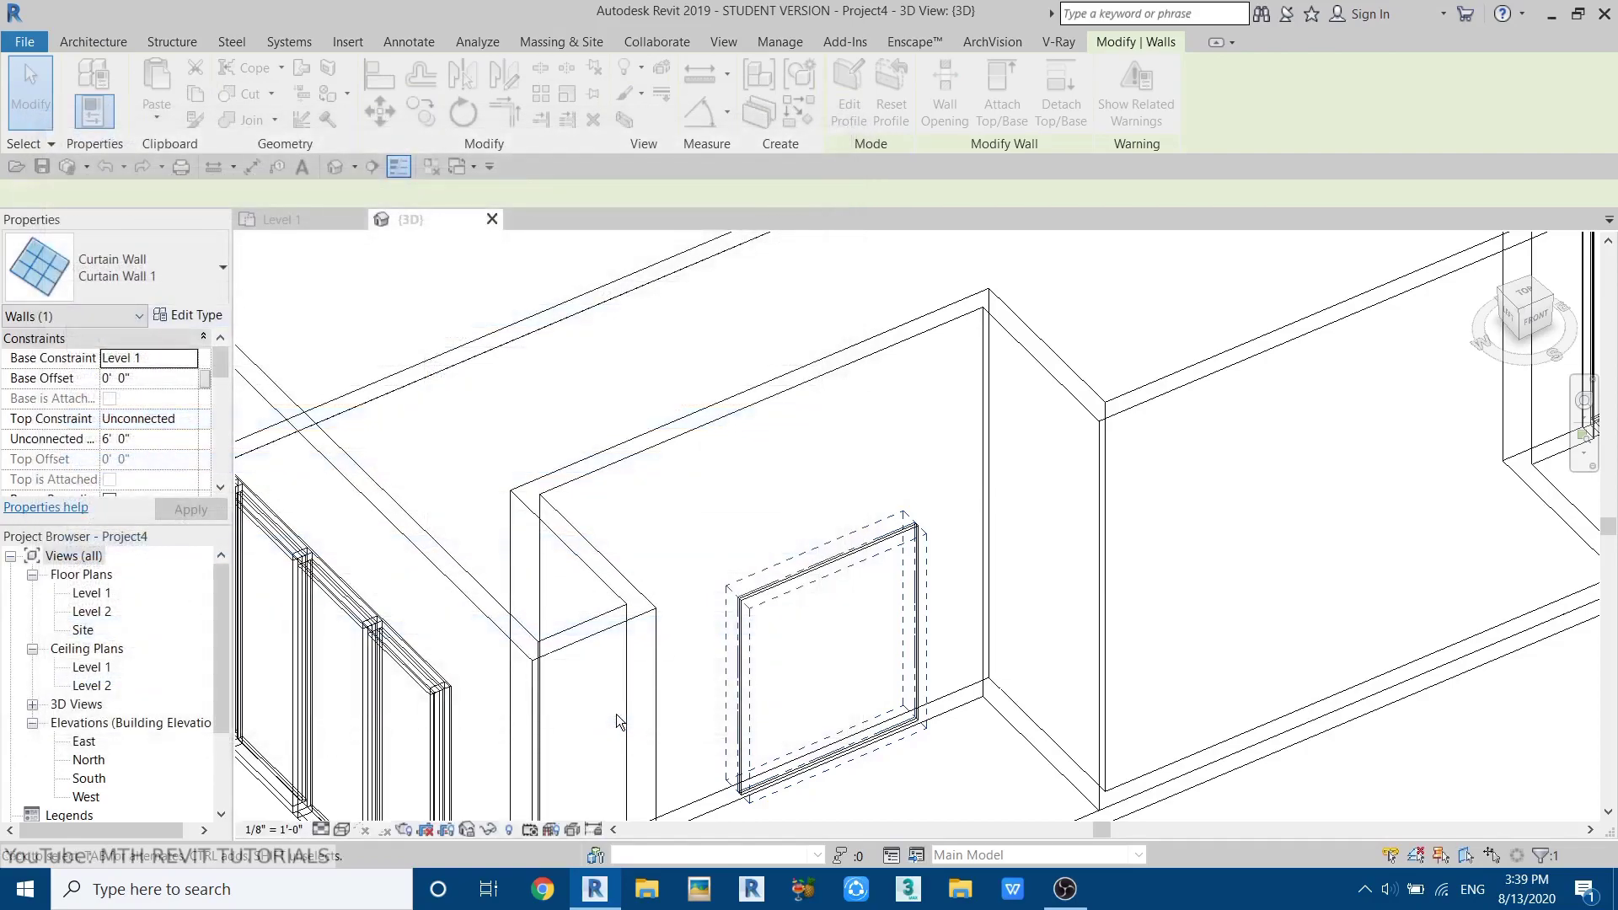
# - Set the 3D view to the Shaded visual style and inspect the curtain wall opening in the recessed front wall
pyautogui.click(342, 830)
pyautogui.click(377, 744)
pyautogui.press('Escape')
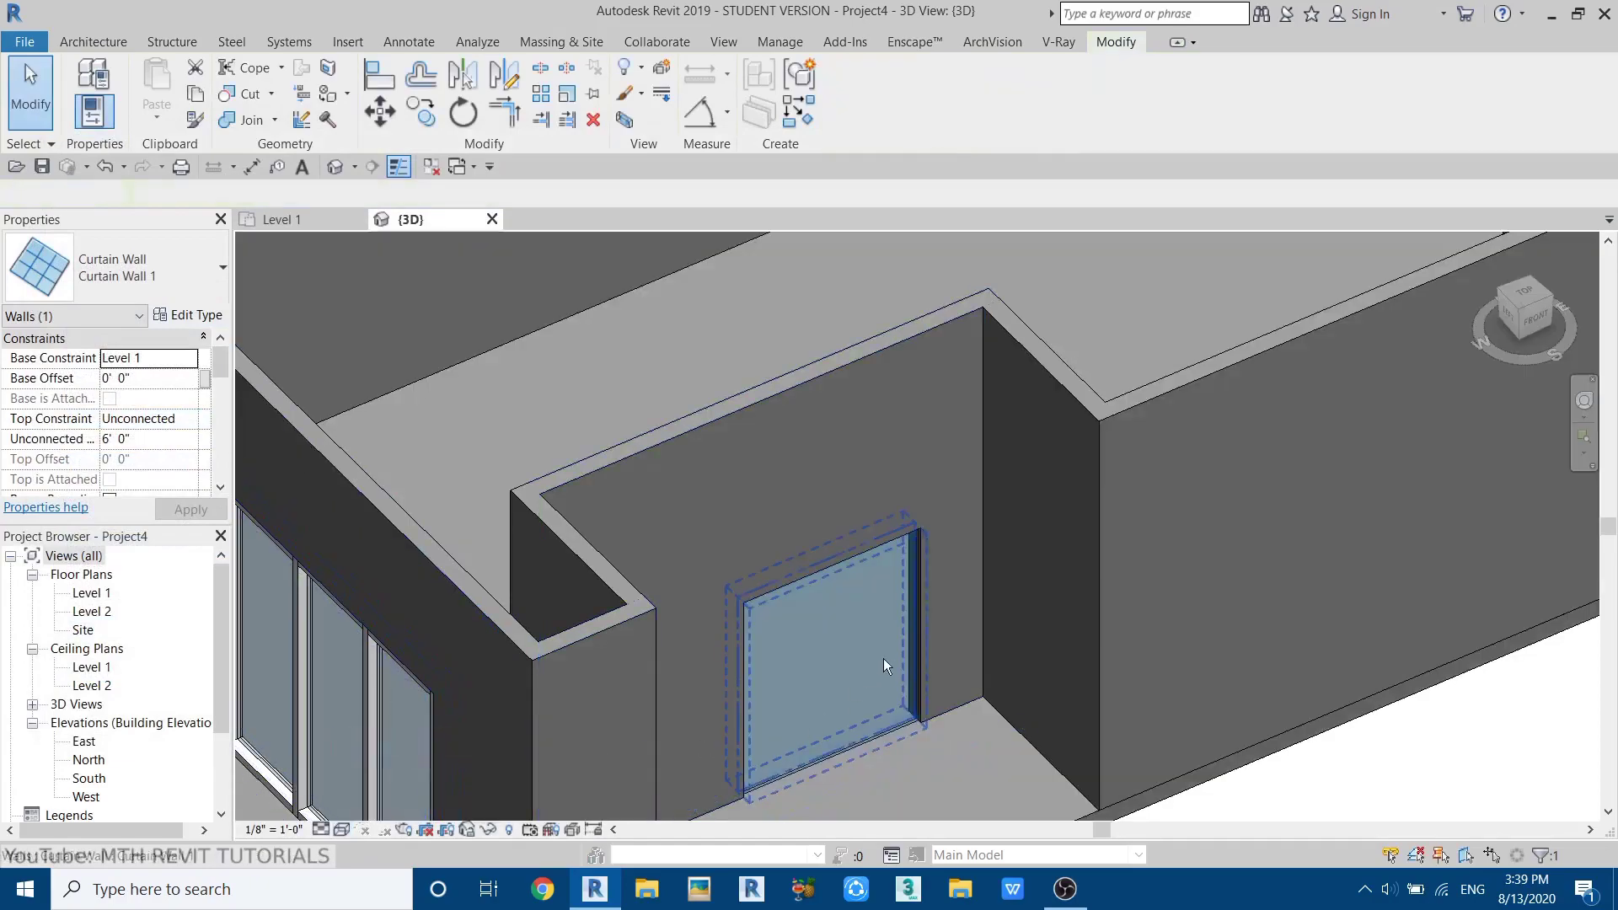
pyautogui.scroll(3, 802, 548)
pyautogui.scroll(-2, 766, 565)
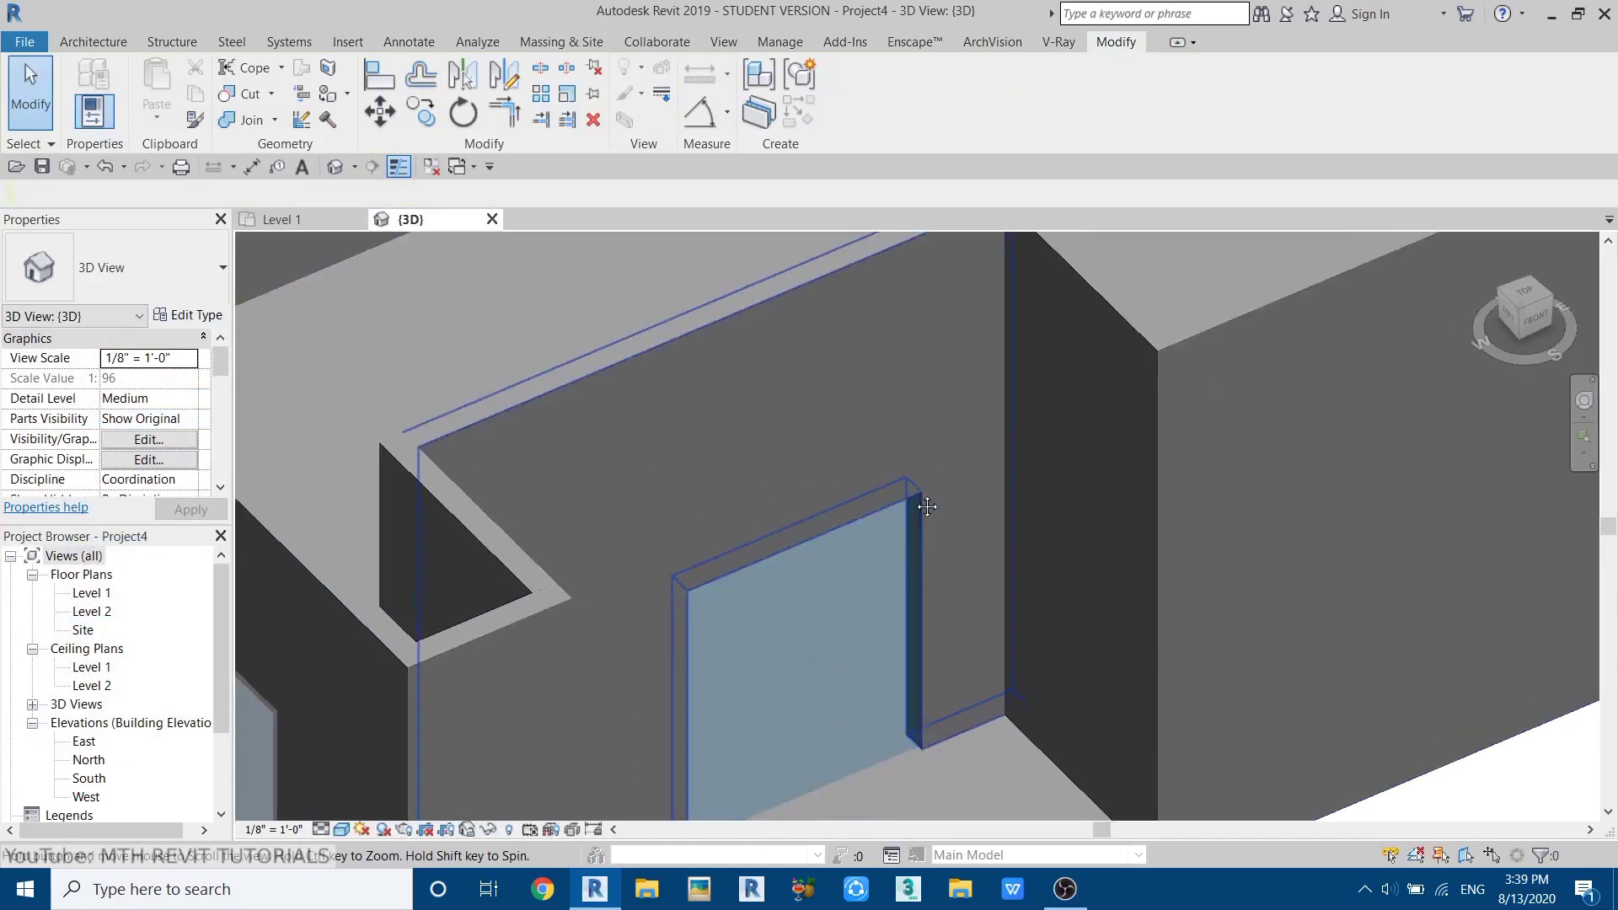
pyautogui.scroll(3, 908, 625)
pyautogui.scroll(-3, 729, 448)
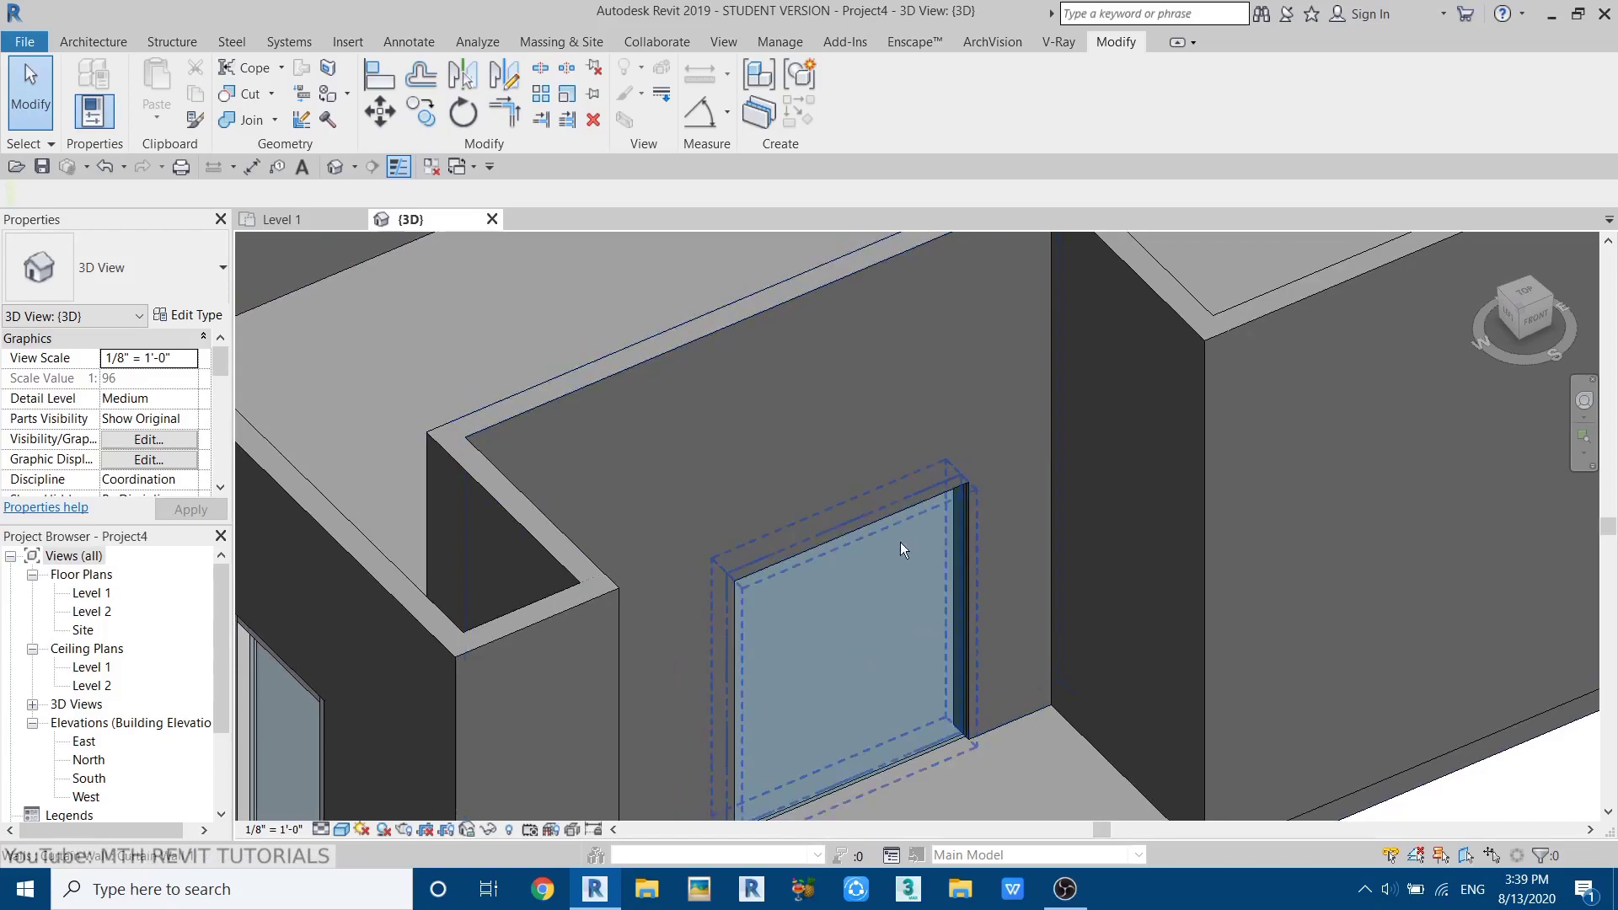
pyautogui.scroll(4, 726, 487)
pyautogui.scroll(-2, 884, 671)
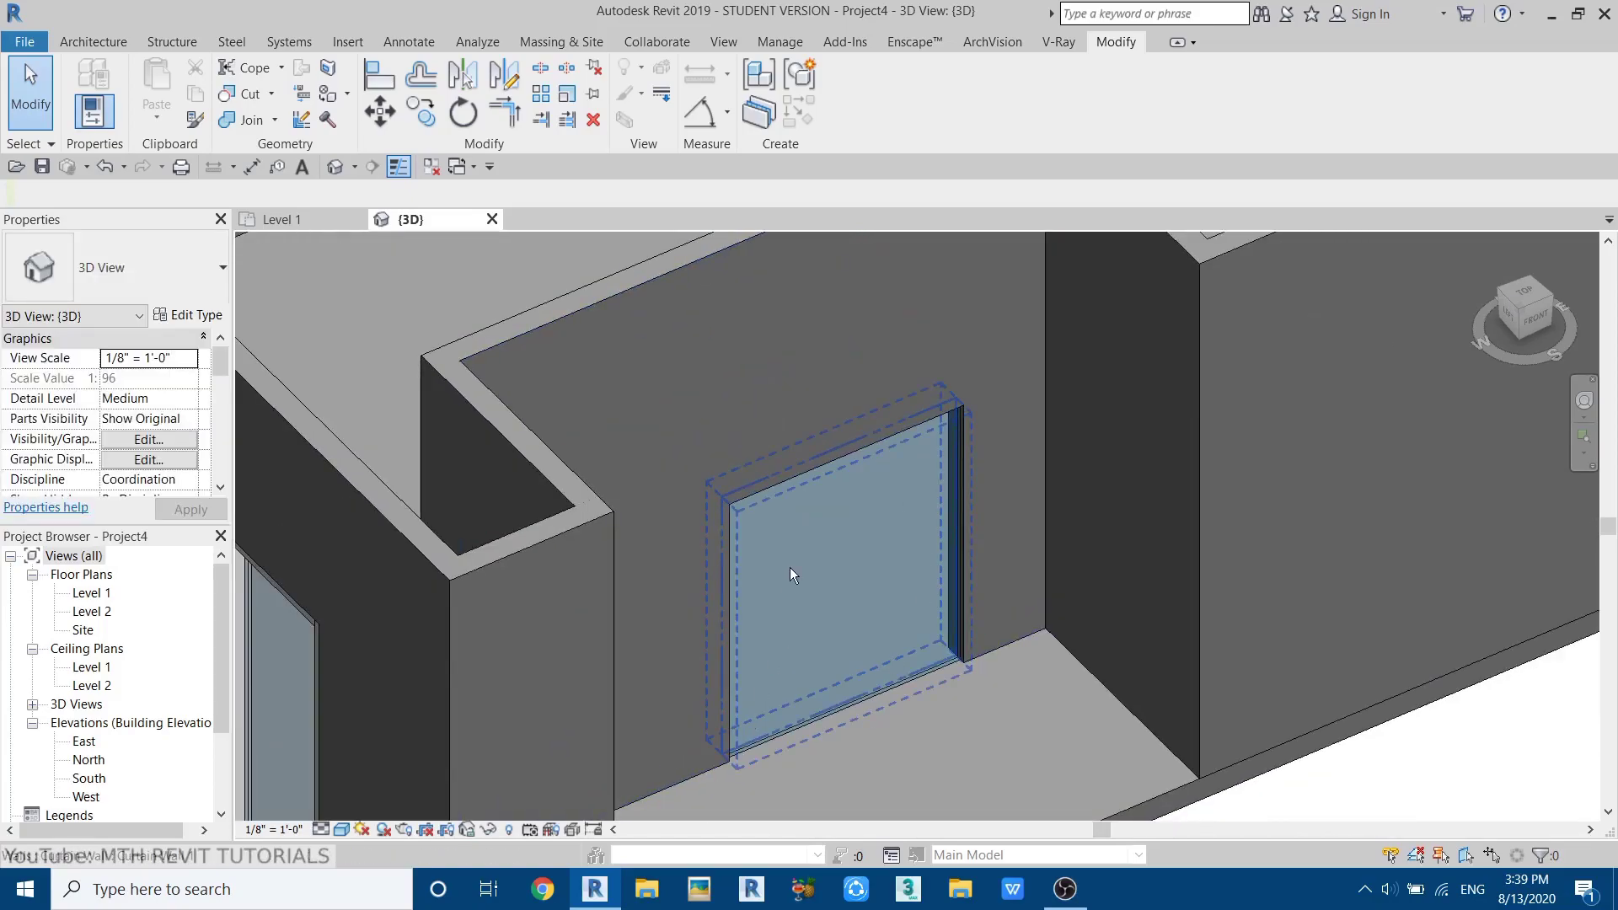
# - Load the Door-Curtain-Wall-Double-Storefront family from the US Imperial Doors folder
pyautogui.click(348, 43)
pyautogui.click(758, 84)
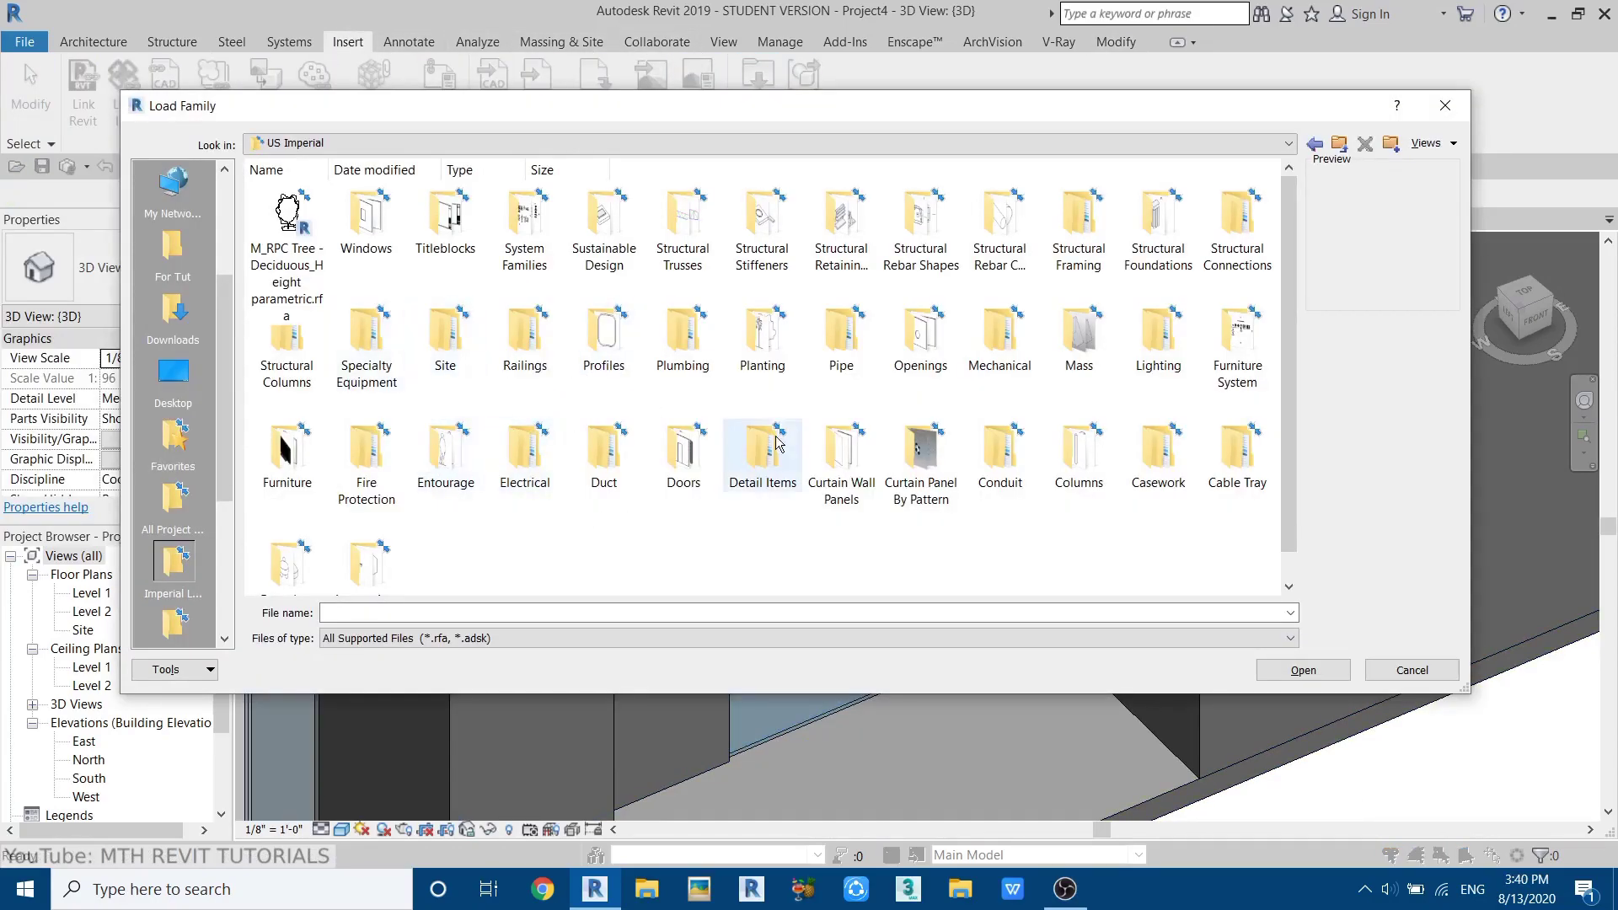
pyautogui.doubleClick(698, 464)
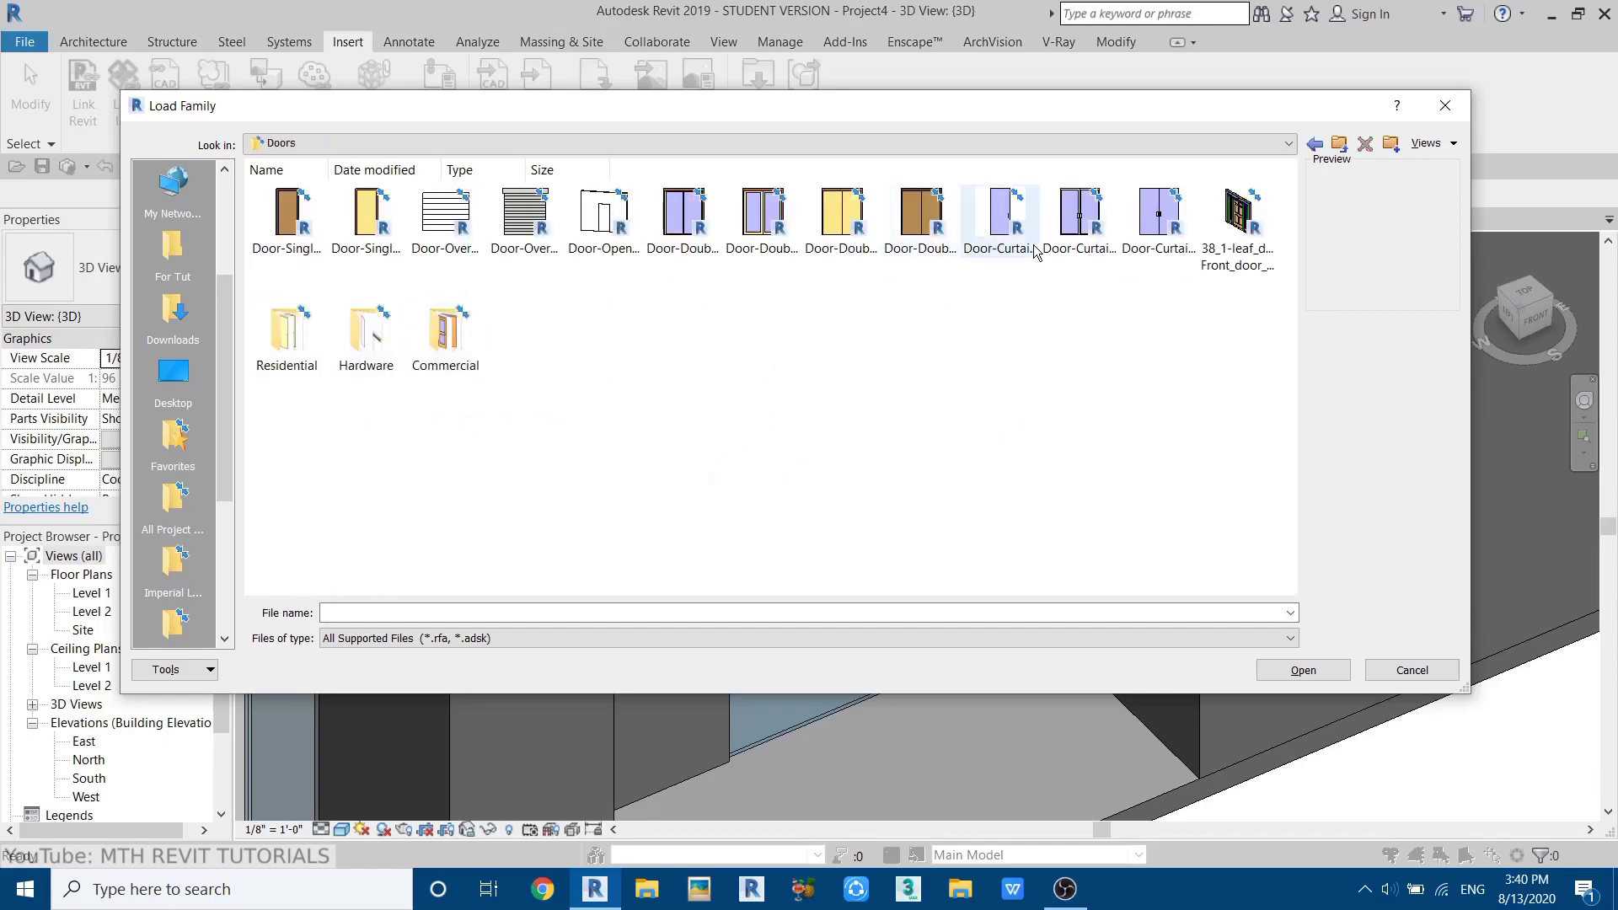
pyautogui.click(1078, 244)
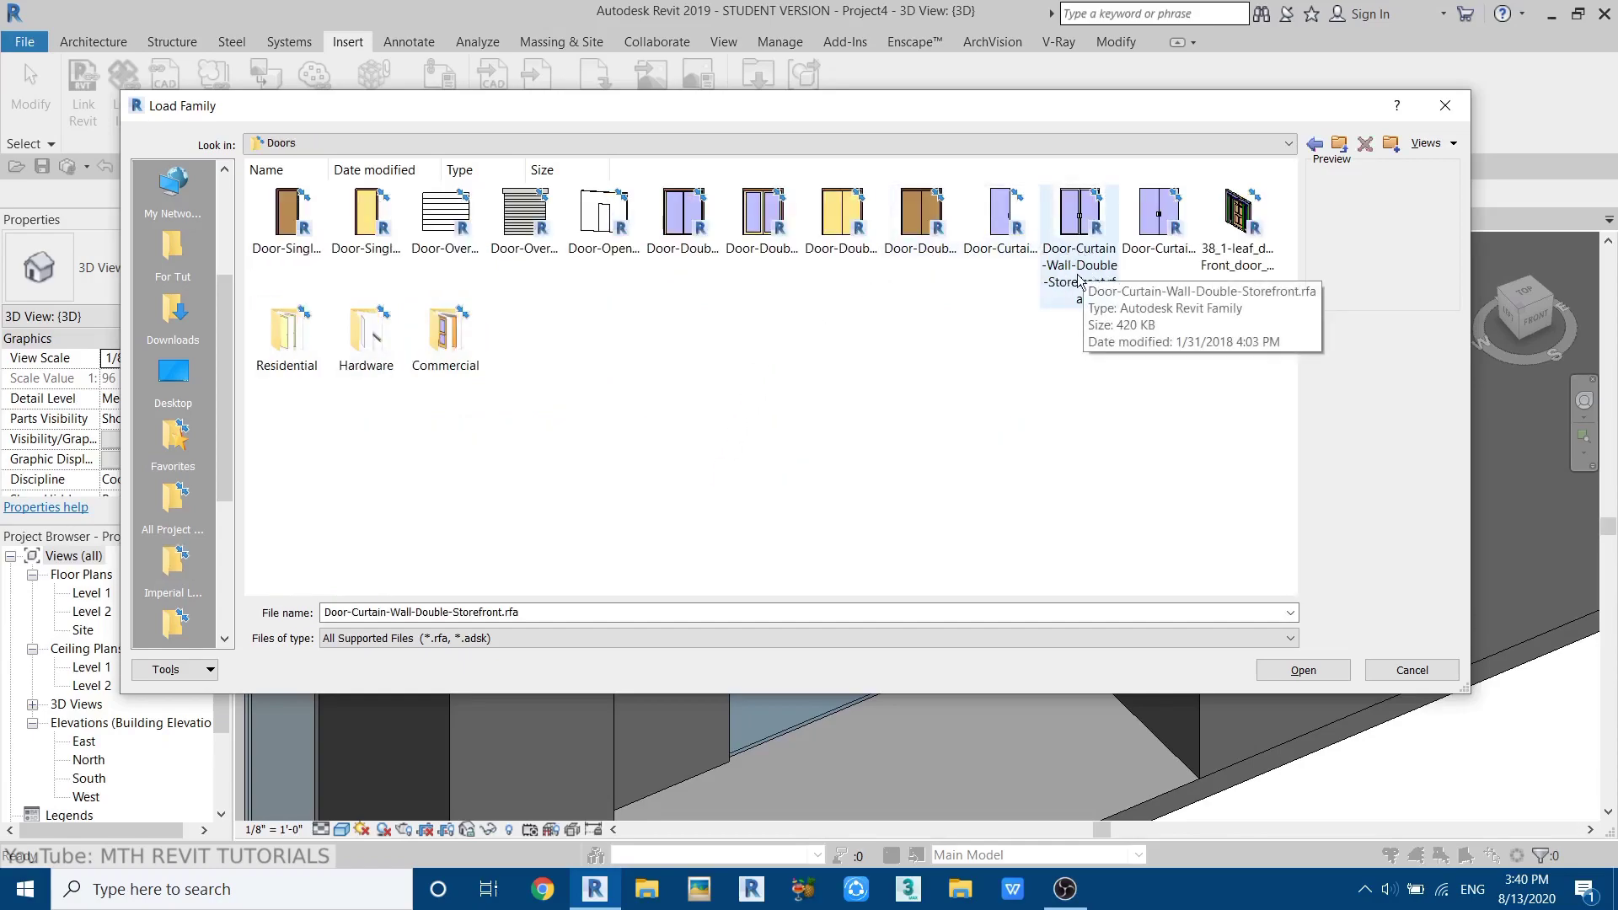
pyautogui.click(1089, 235)
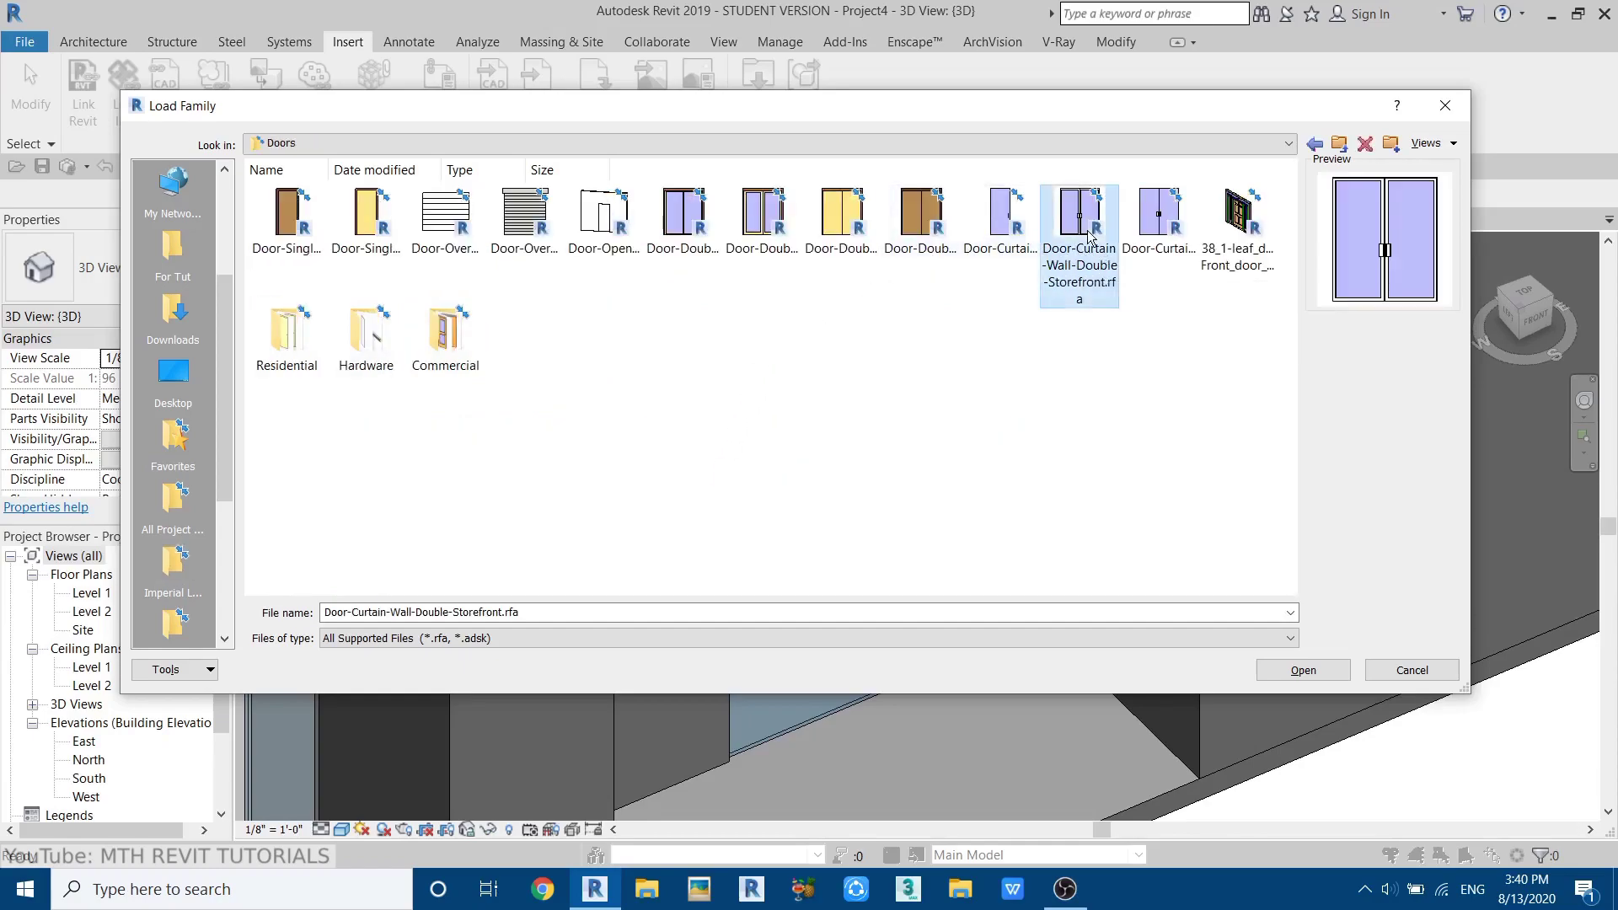
pyautogui.click(1314, 666)
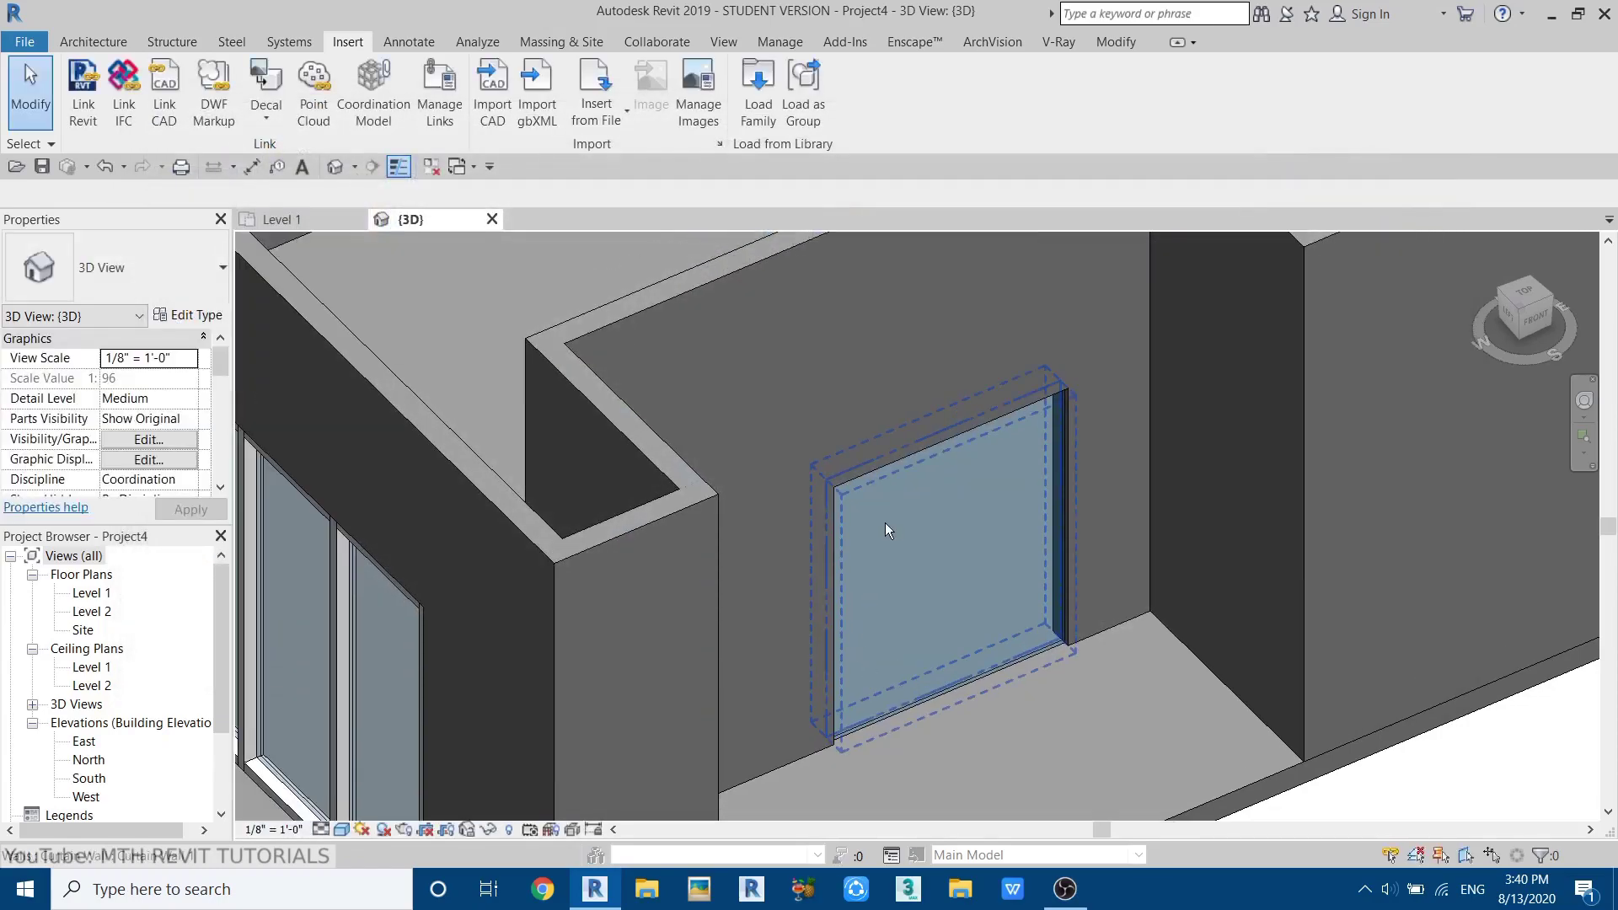
# - Change the glazed panel of the recessed wall's curtain wall to the Door-Curtain-Wall-Double-Storefront type
pyautogui.scroll(4, 937, 699)
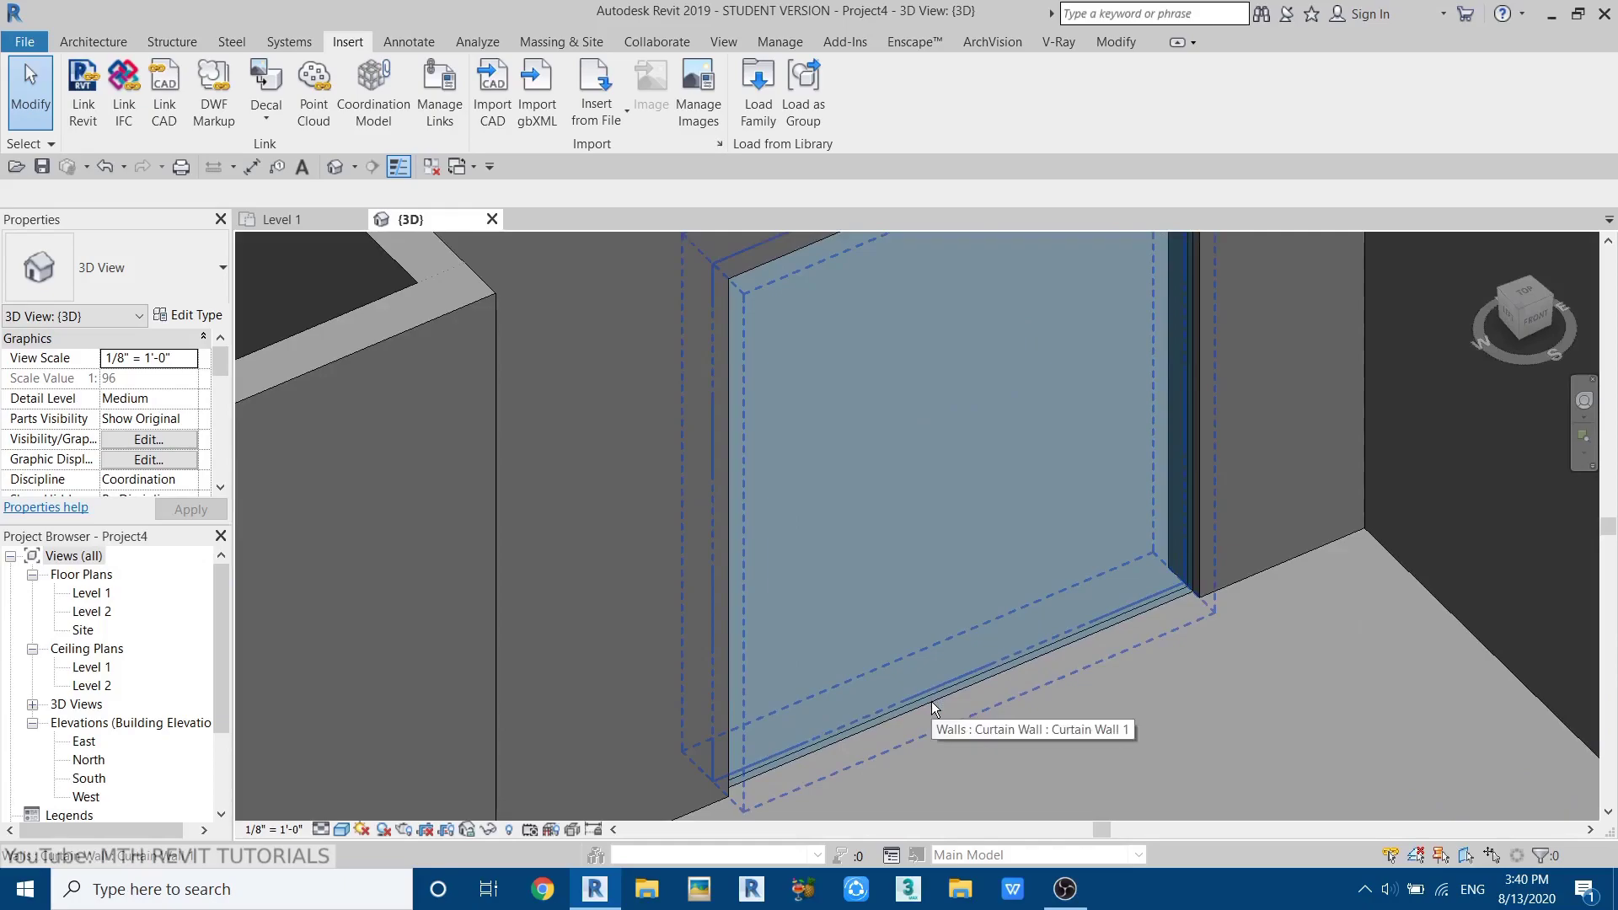
pyautogui.press('Tab')
pyautogui.click(932, 701)
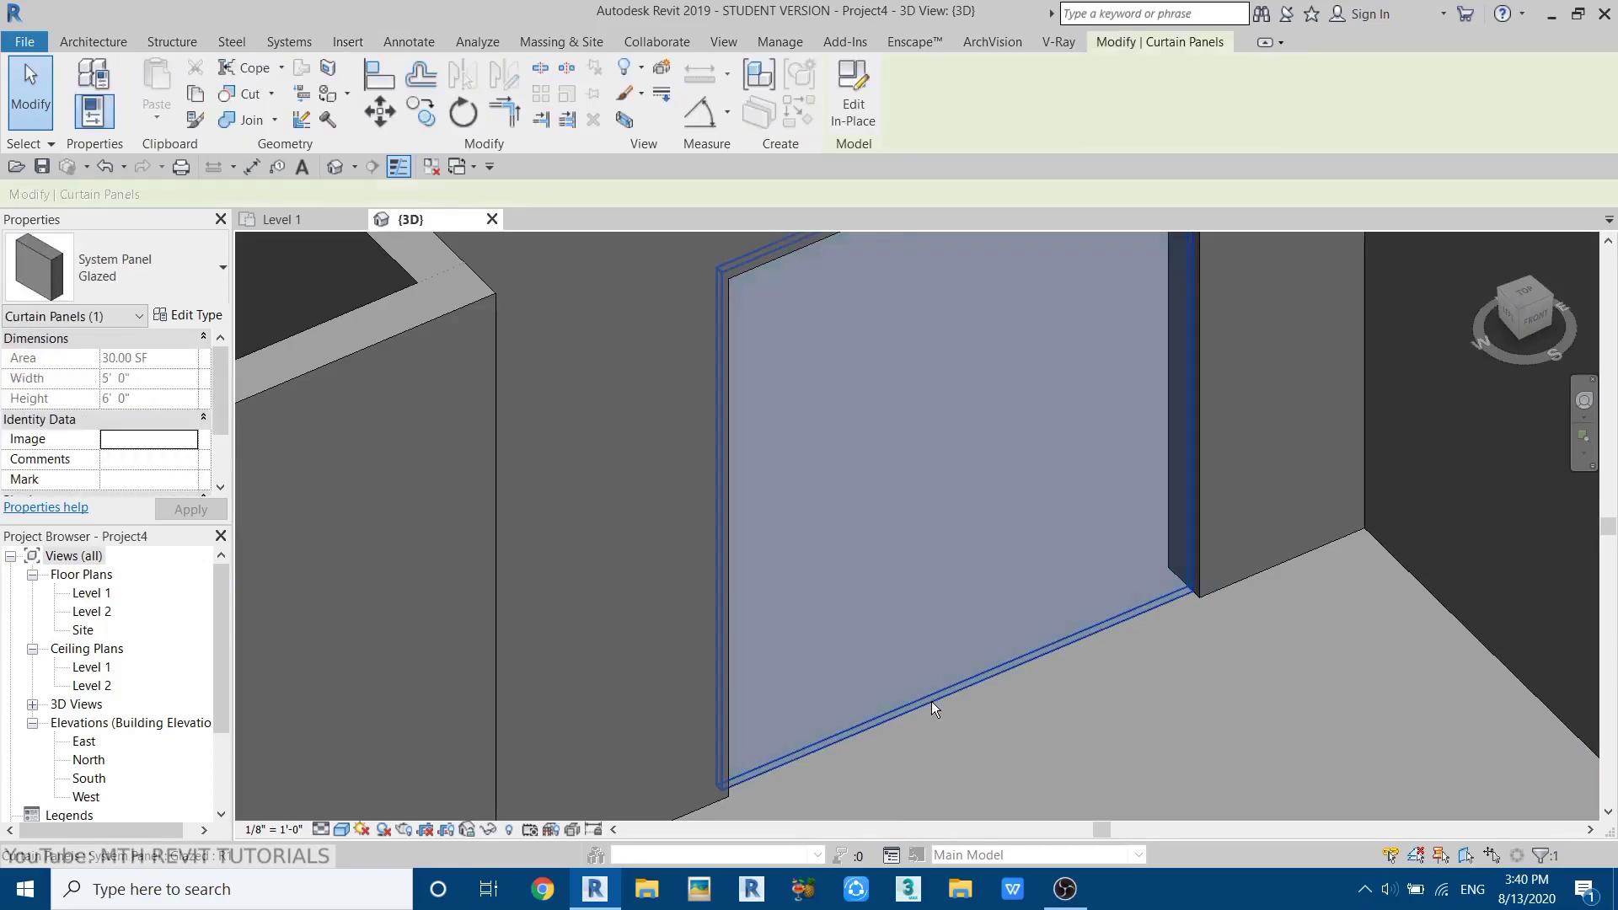
pyautogui.click(169, 275)
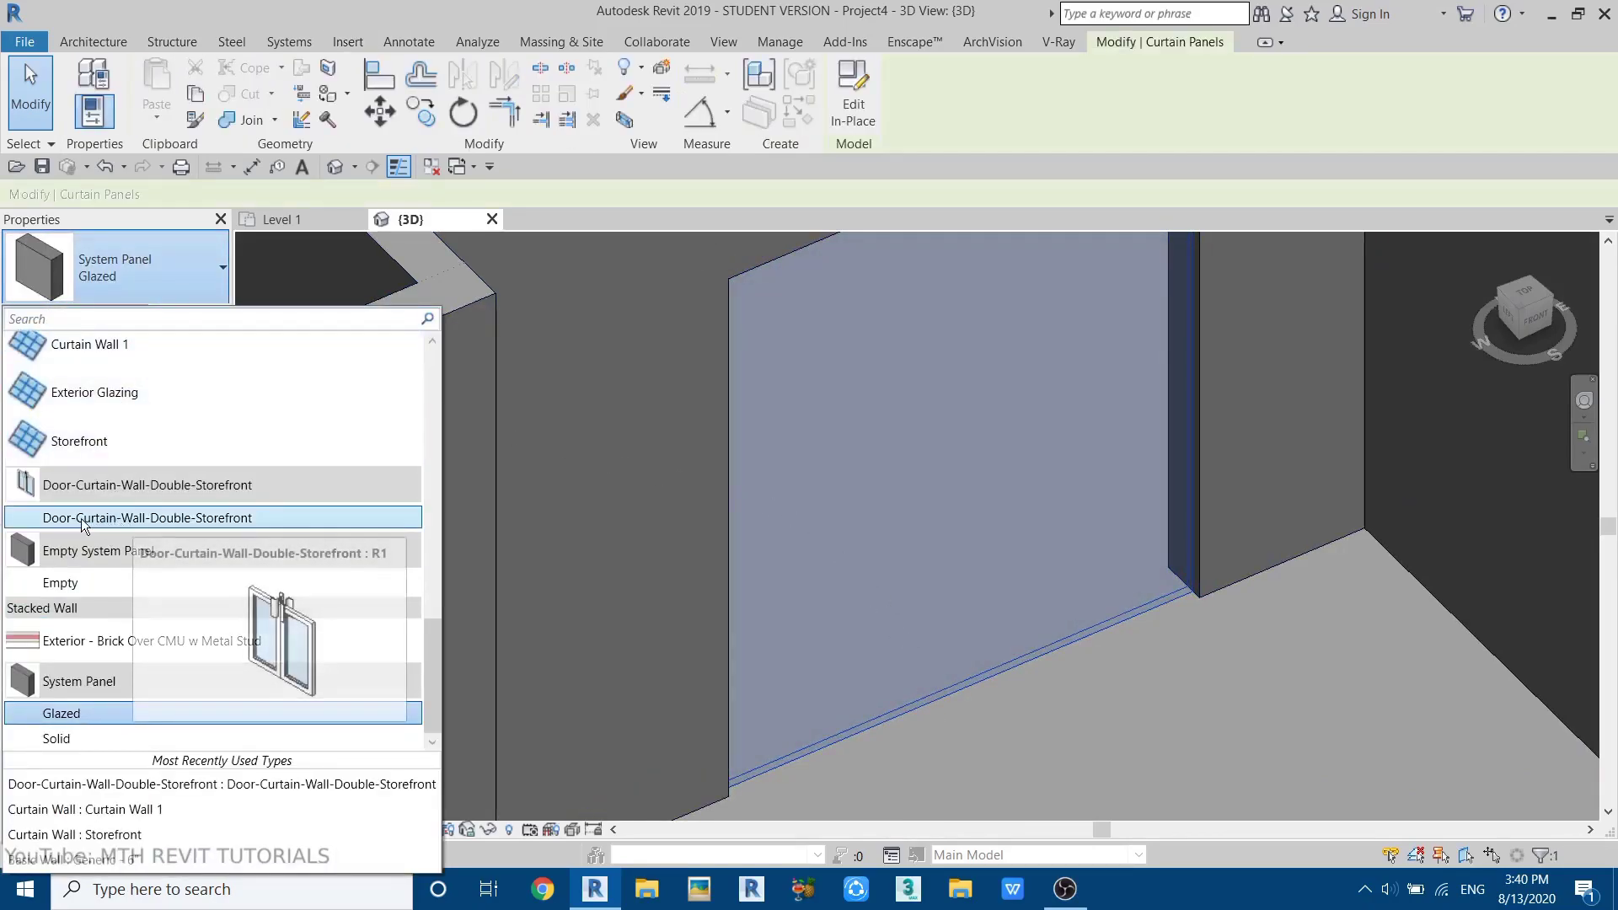
pyautogui.click(117, 518)
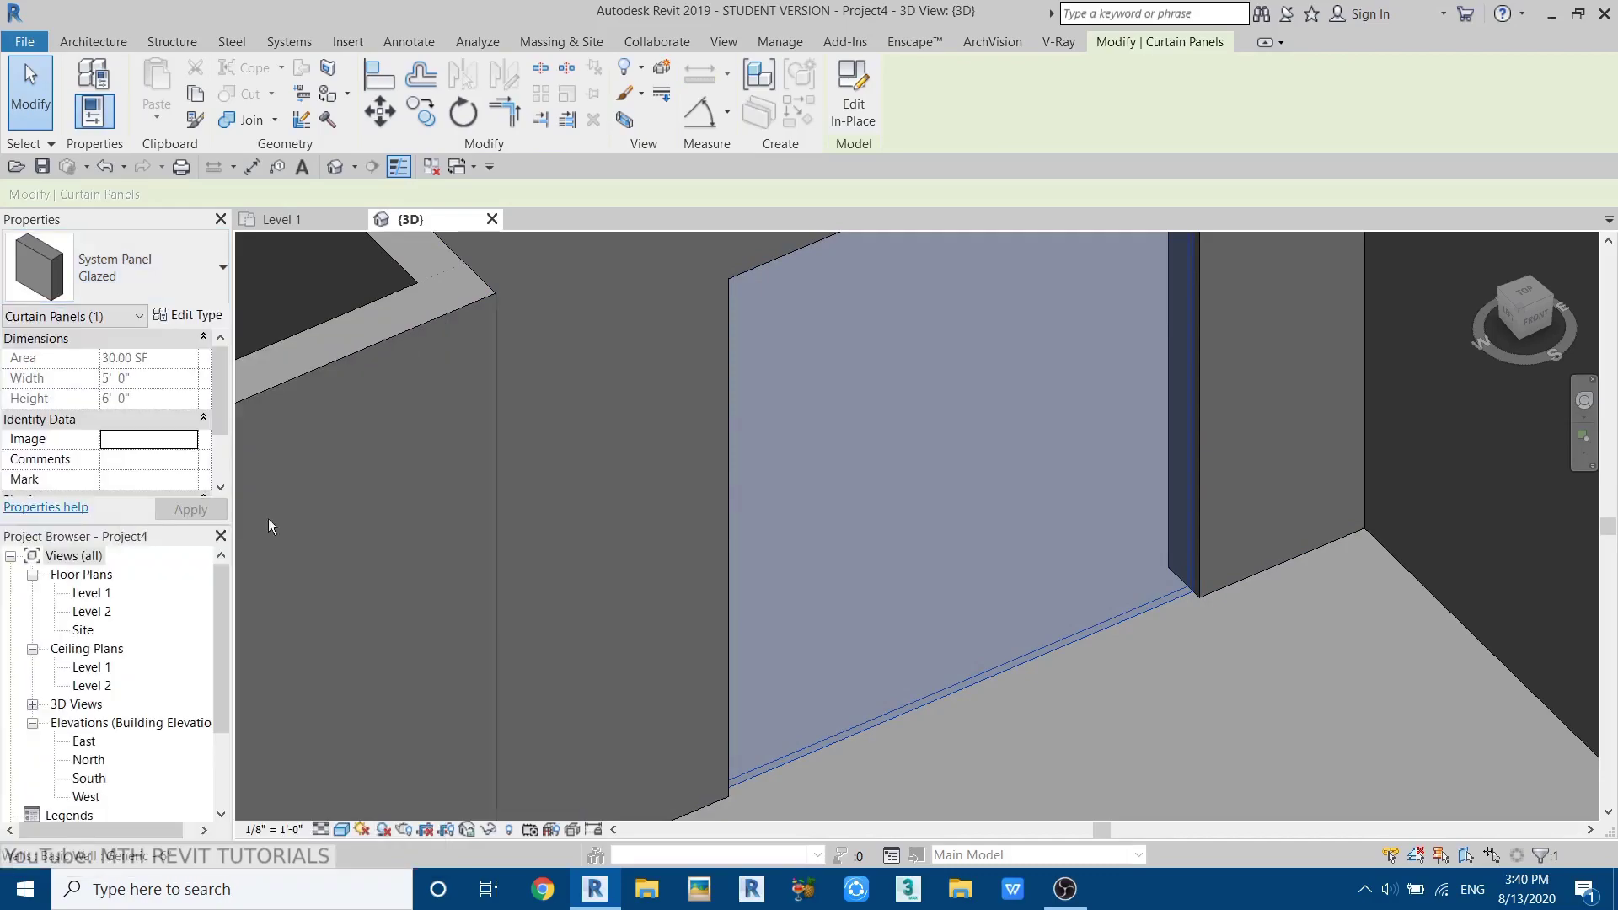
pyautogui.press('Escape')
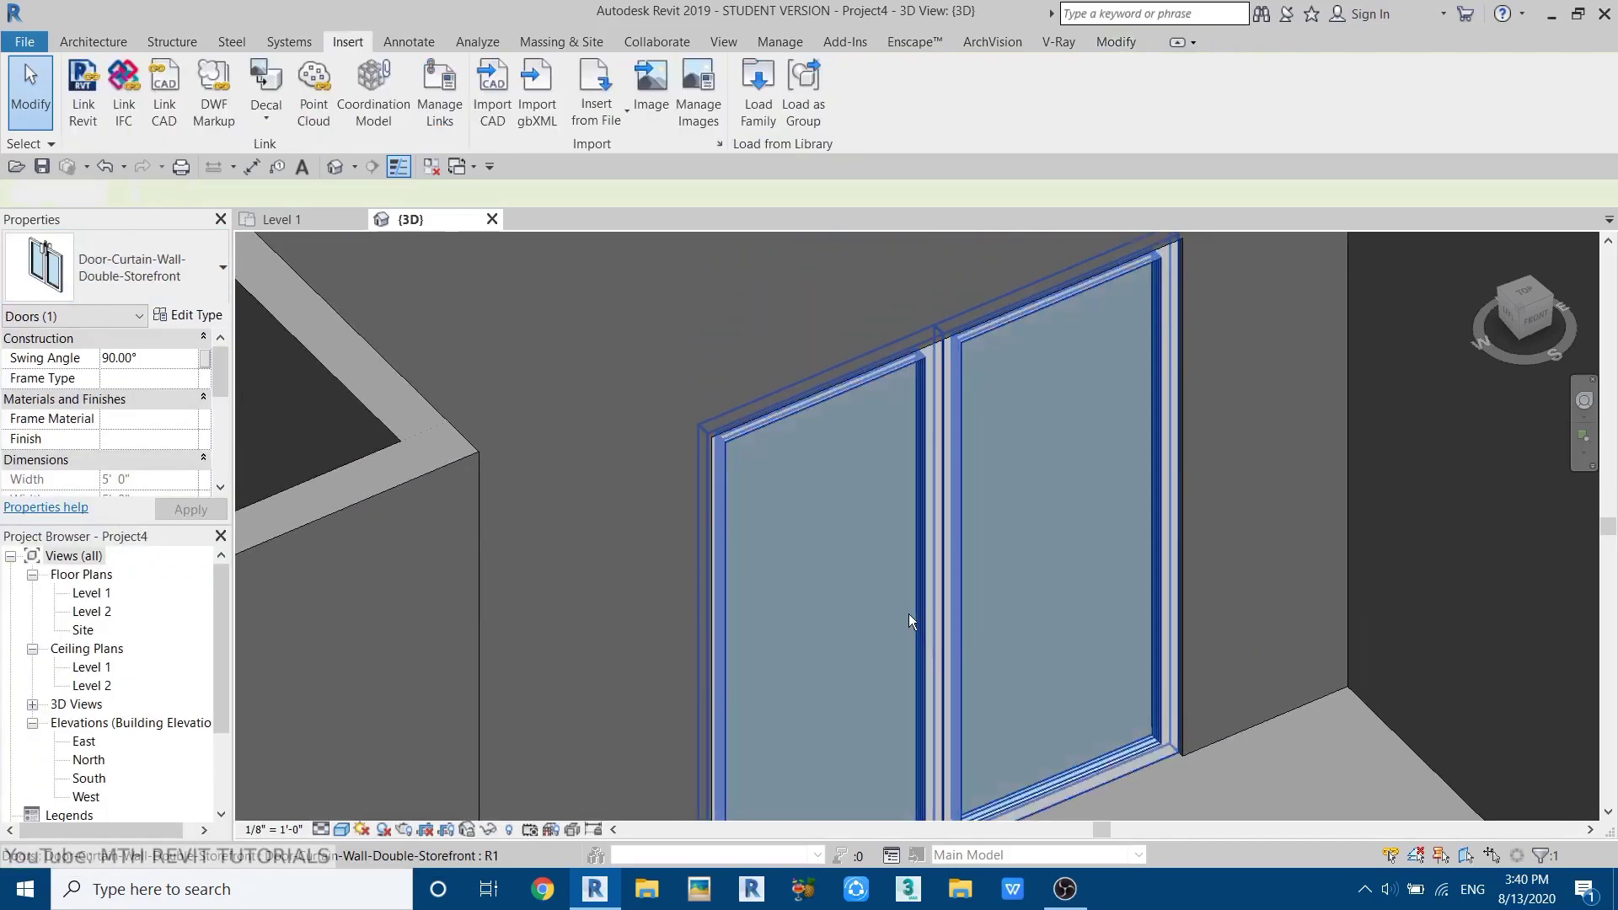
# - Set the 3D view's detail level to Fine to show the double door's handles
pyautogui.scroll(3, 846, 543)
pyautogui.moveTo(846, 536); pyautogui.dragTo(858, 418, button='middle')
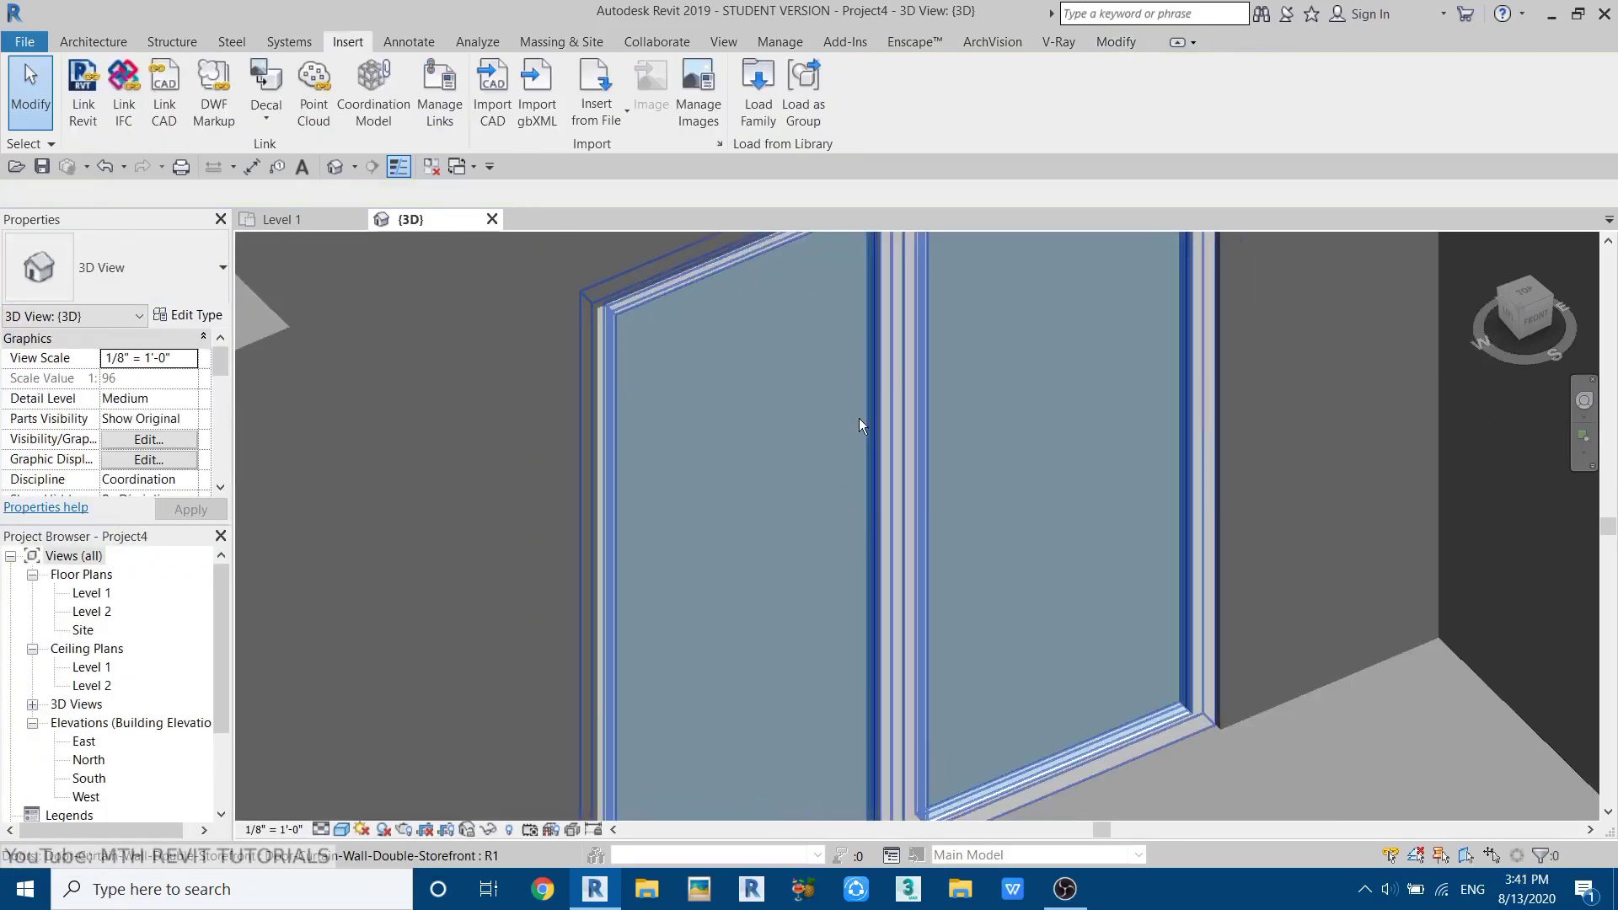
pyautogui.click(312, 826)
pyautogui.click(347, 806)
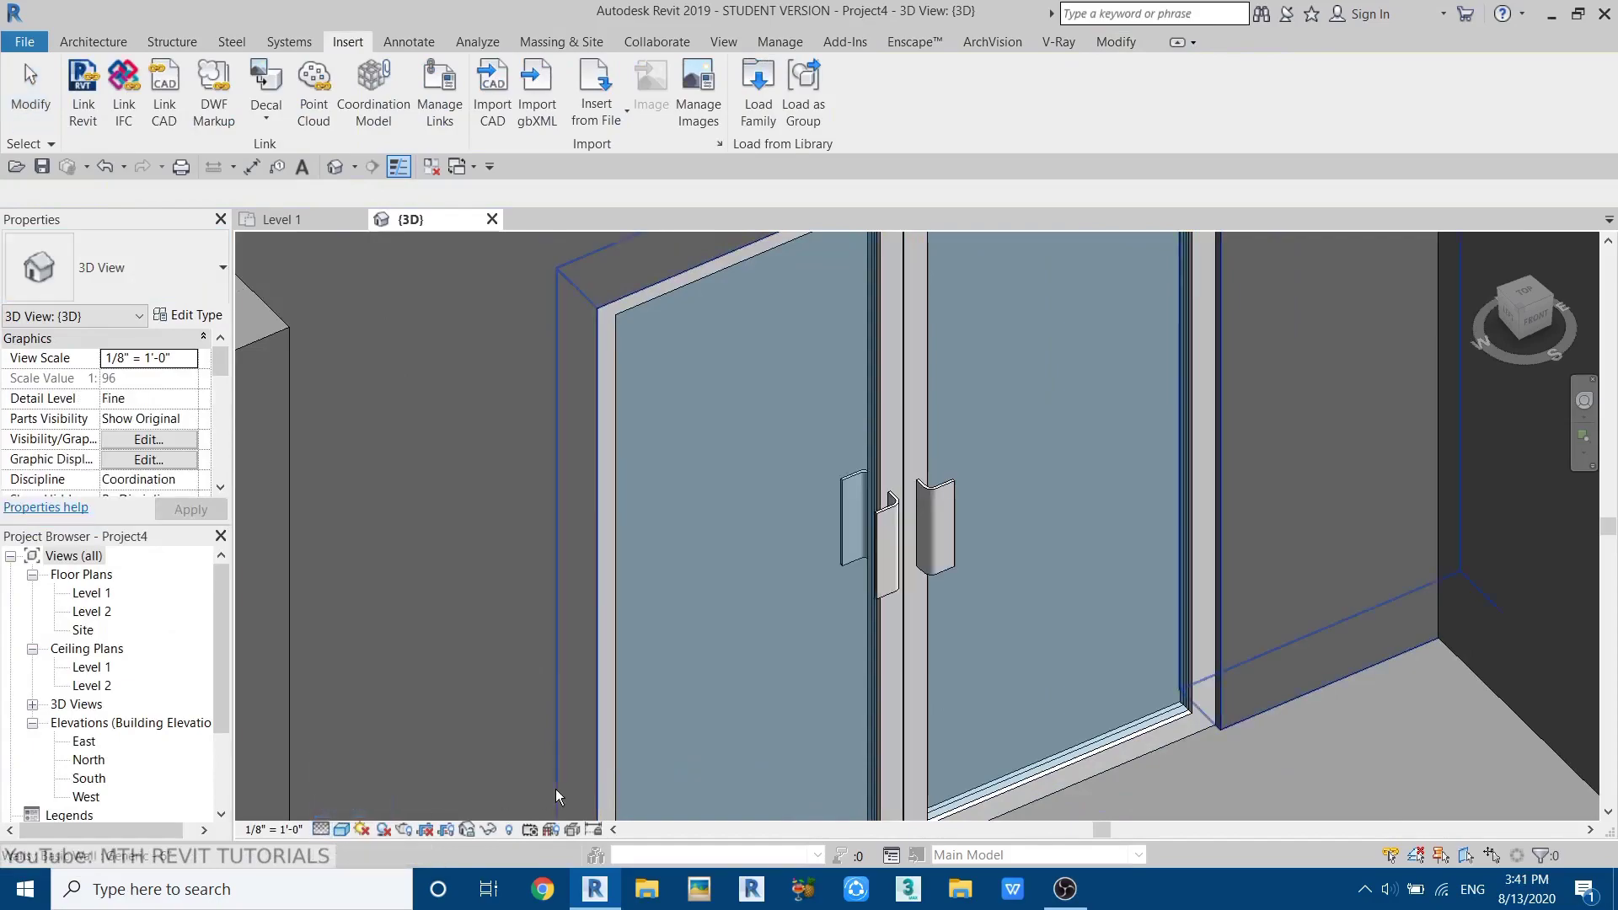
# - Locate the three-panel storefront in the stepped wall and load the Door-Curtain-Wall-Single-Glass family from the Doors folder
pyautogui.scroll(-5, 943, 504)
pyautogui.keyDown('shift'); pyautogui.moveTo(895, 578); pyautogui.dragTo(1121, 640, button='middle'); pyautogui.keyUp('shift')
pyautogui.scroll(8, 1120, 640)
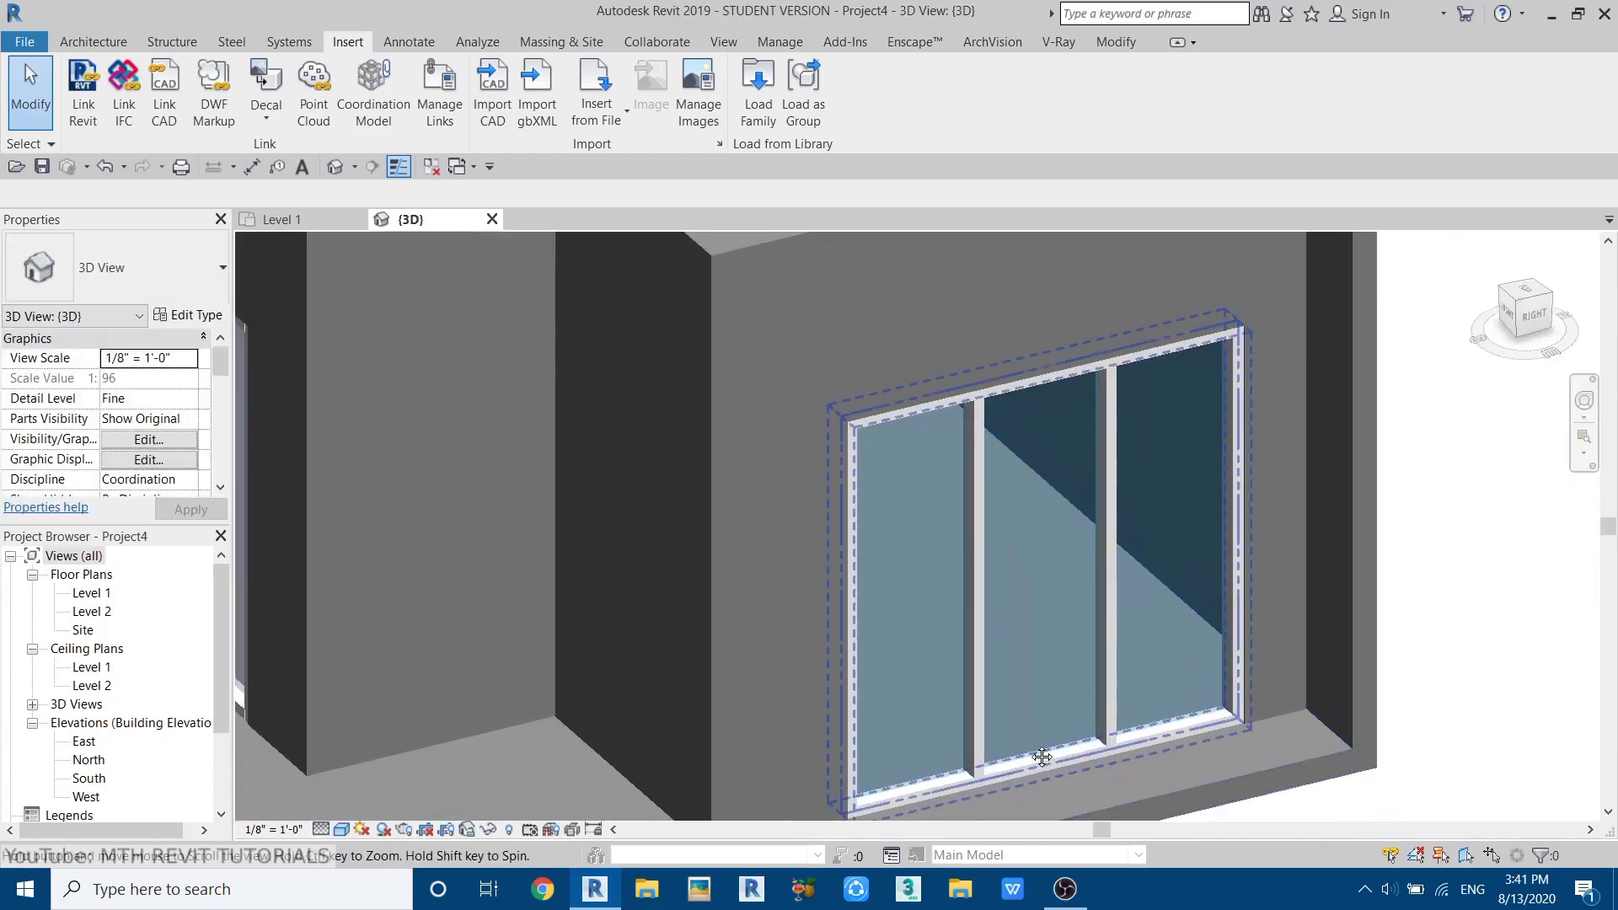
pyautogui.scroll(-3, 1064, 712)
pyautogui.scroll(3, 1073, 547)
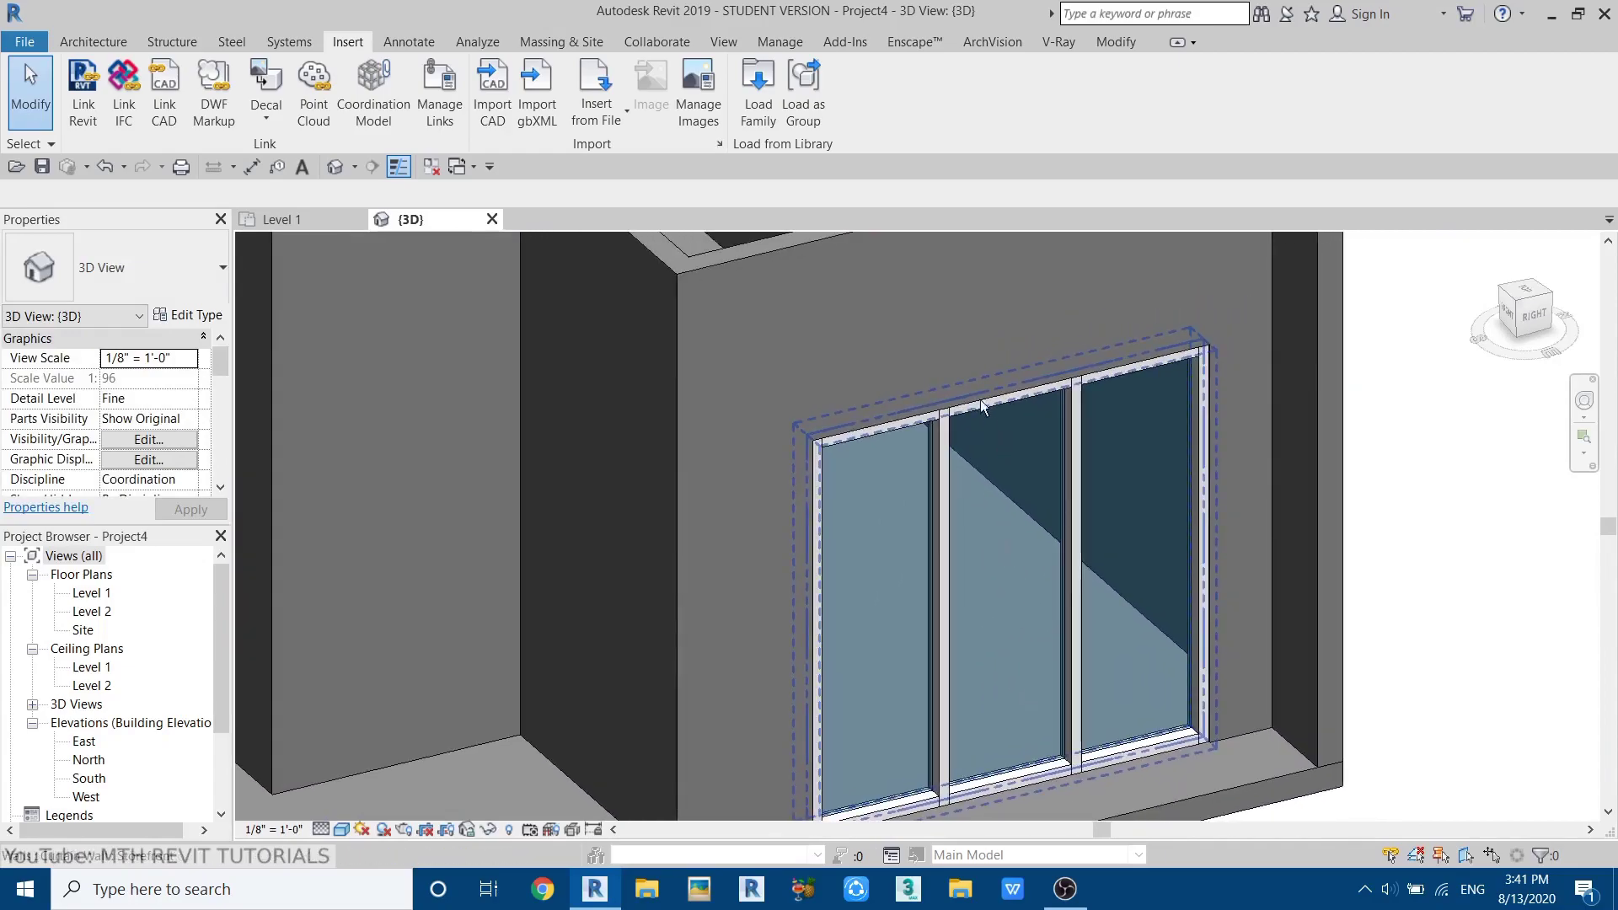
pyautogui.click(756, 126)
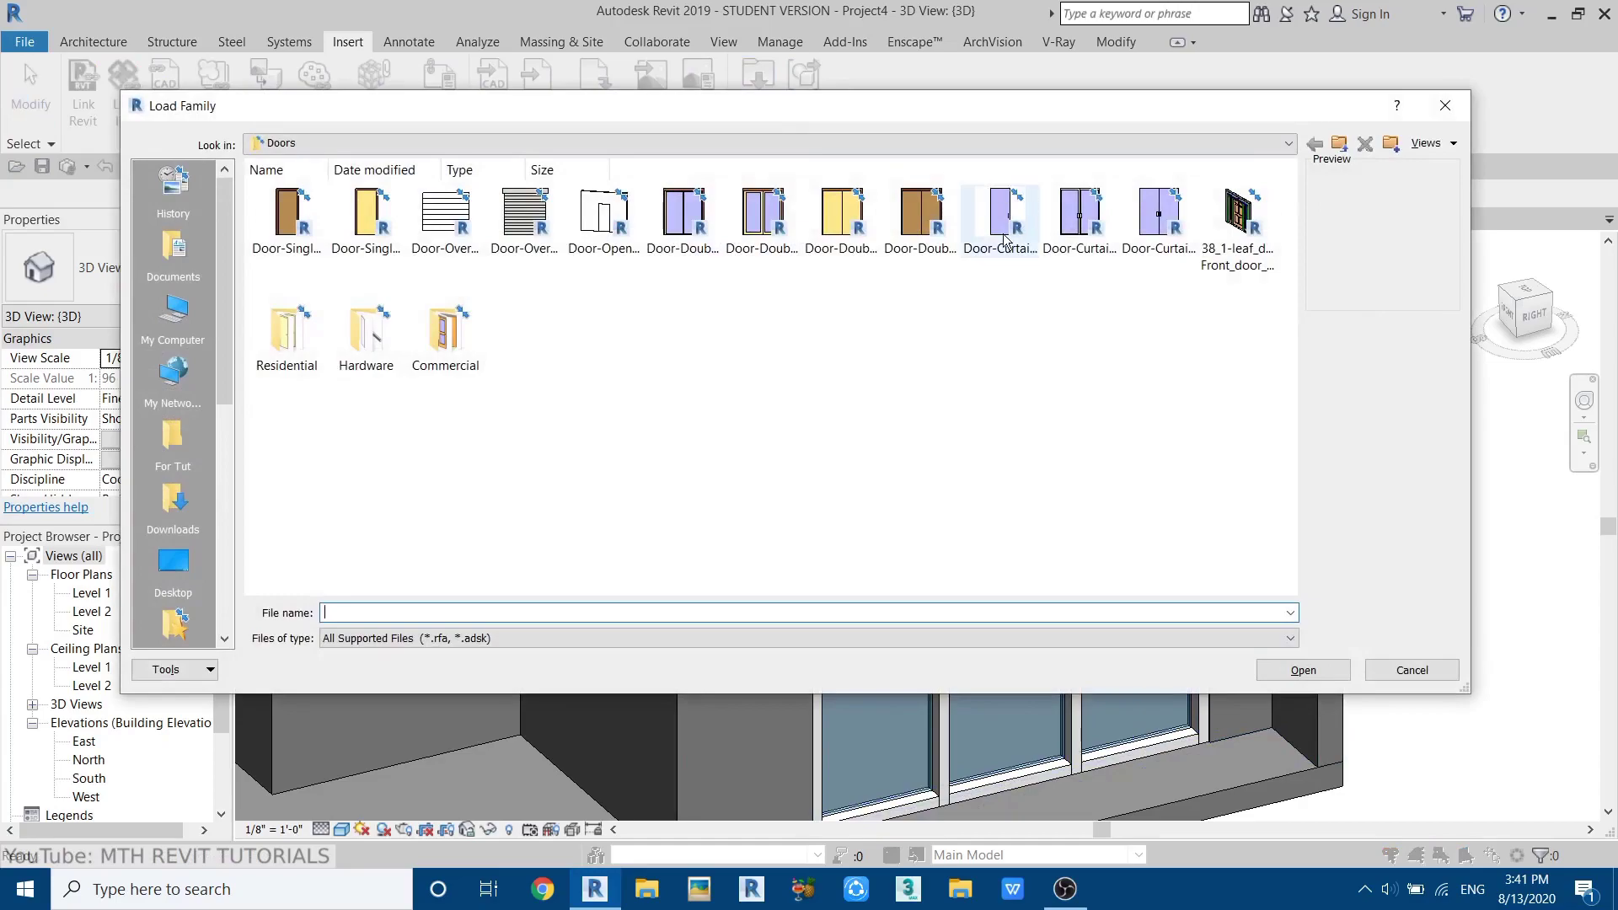
pyautogui.click(1001, 245)
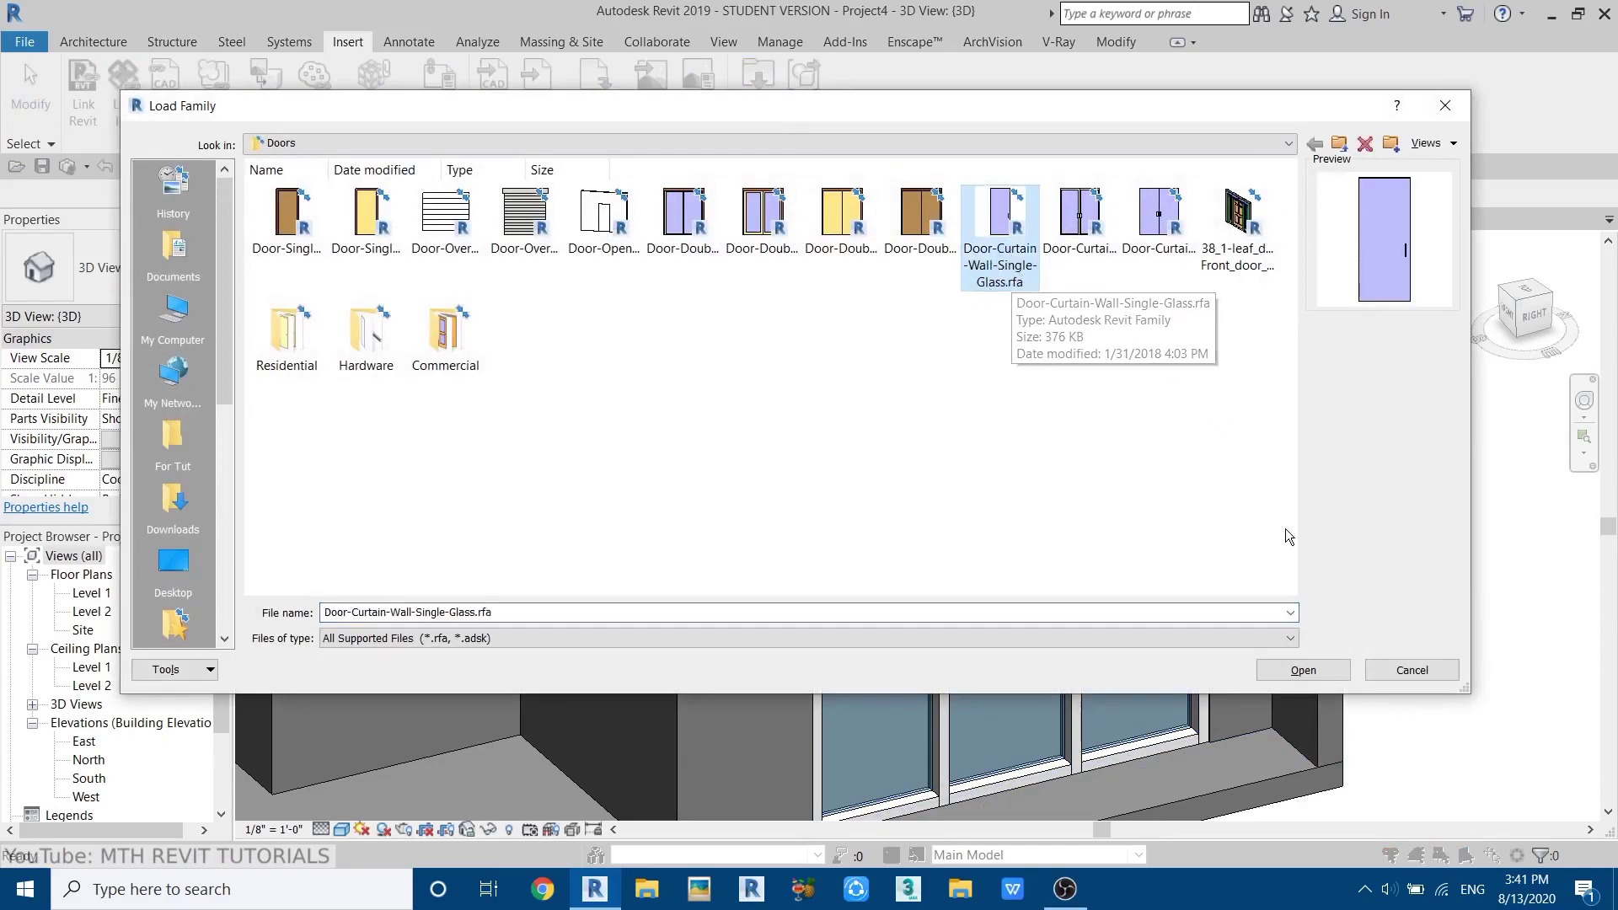
pyautogui.click(1304, 669)
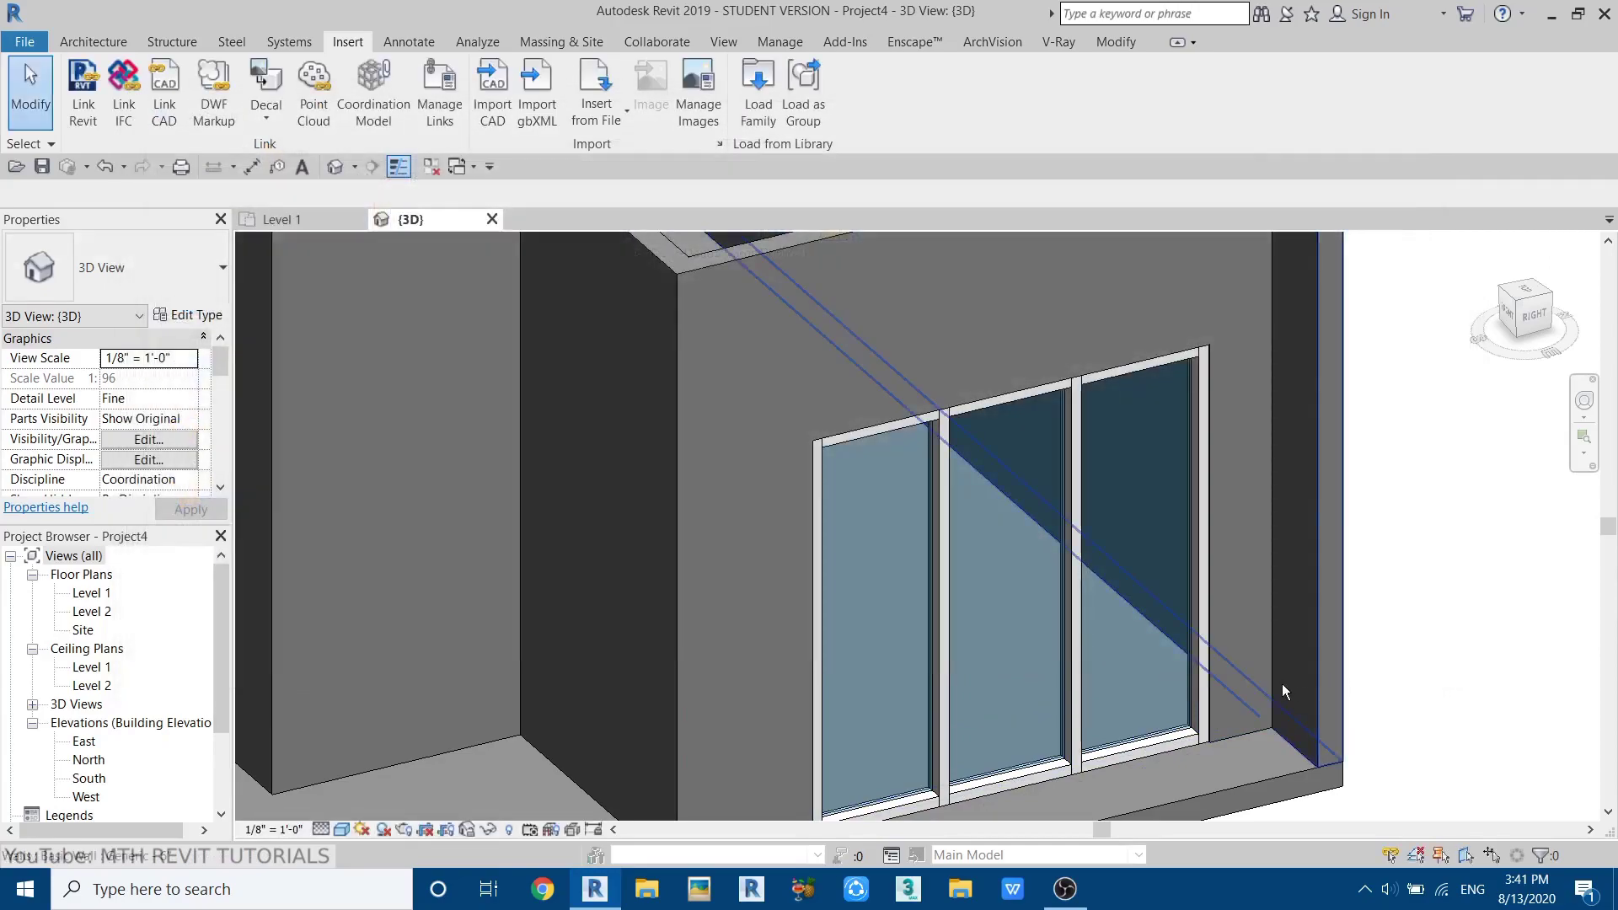
# - Use the Hidden Line style and place a horizontal curtain grid across all segments of the three-panel storefront, 6' above its base
pyautogui.scroll(3, 1003, 691)
pyautogui.scroll(-1, 1015, 607)
pyautogui.moveTo(1016, 594); pyautogui.dragTo(1011, 695, button='middle')
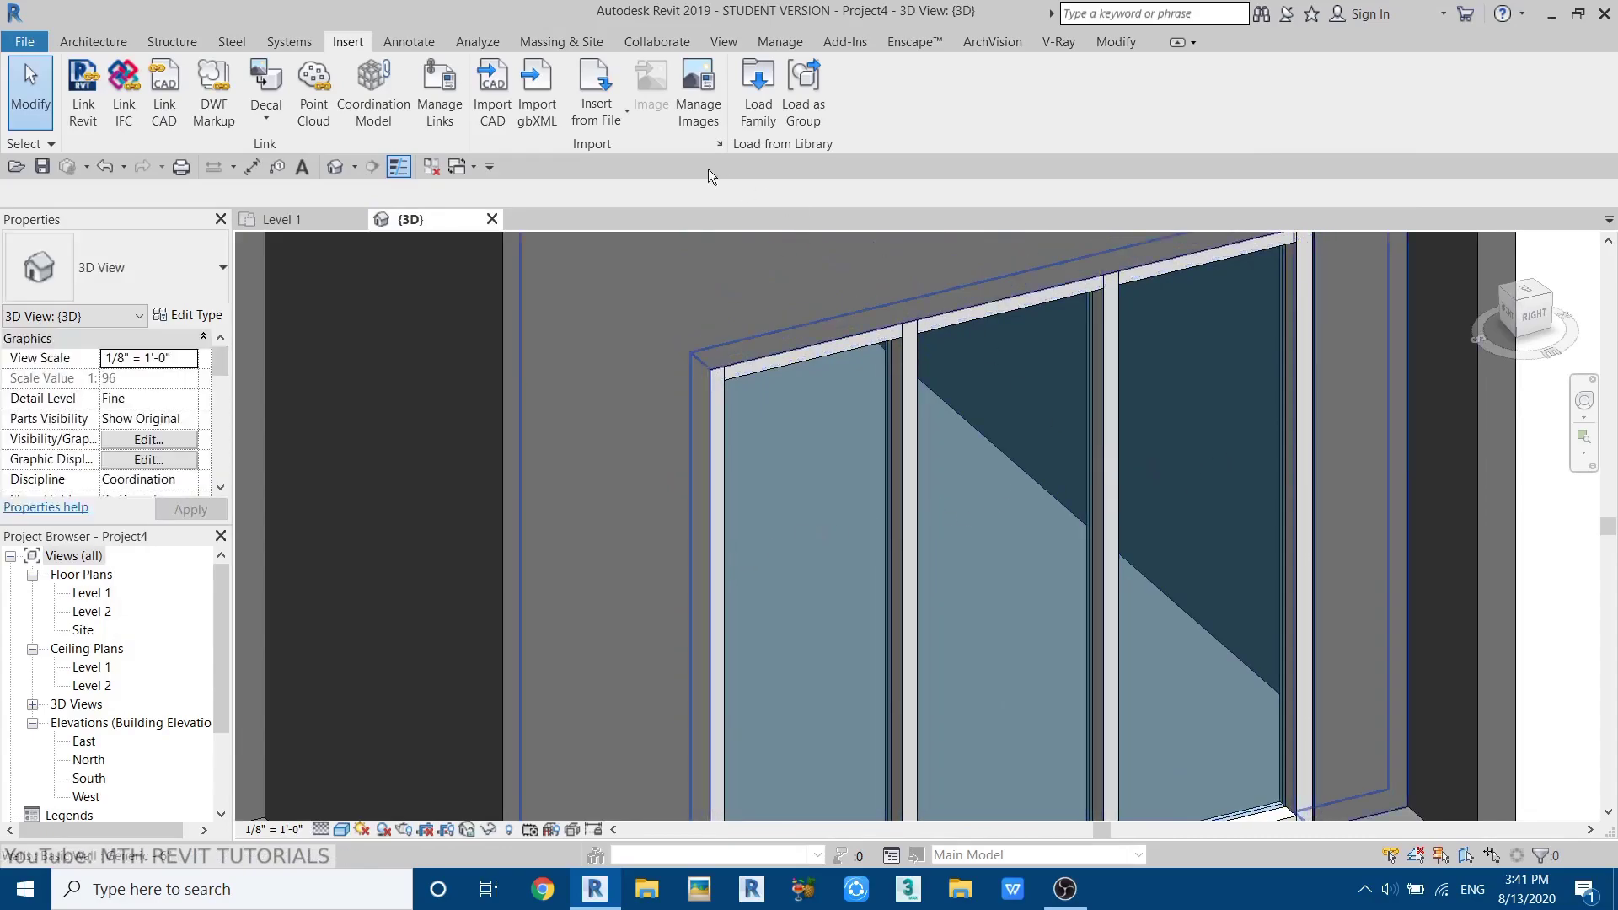
pyautogui.click(91, 41)
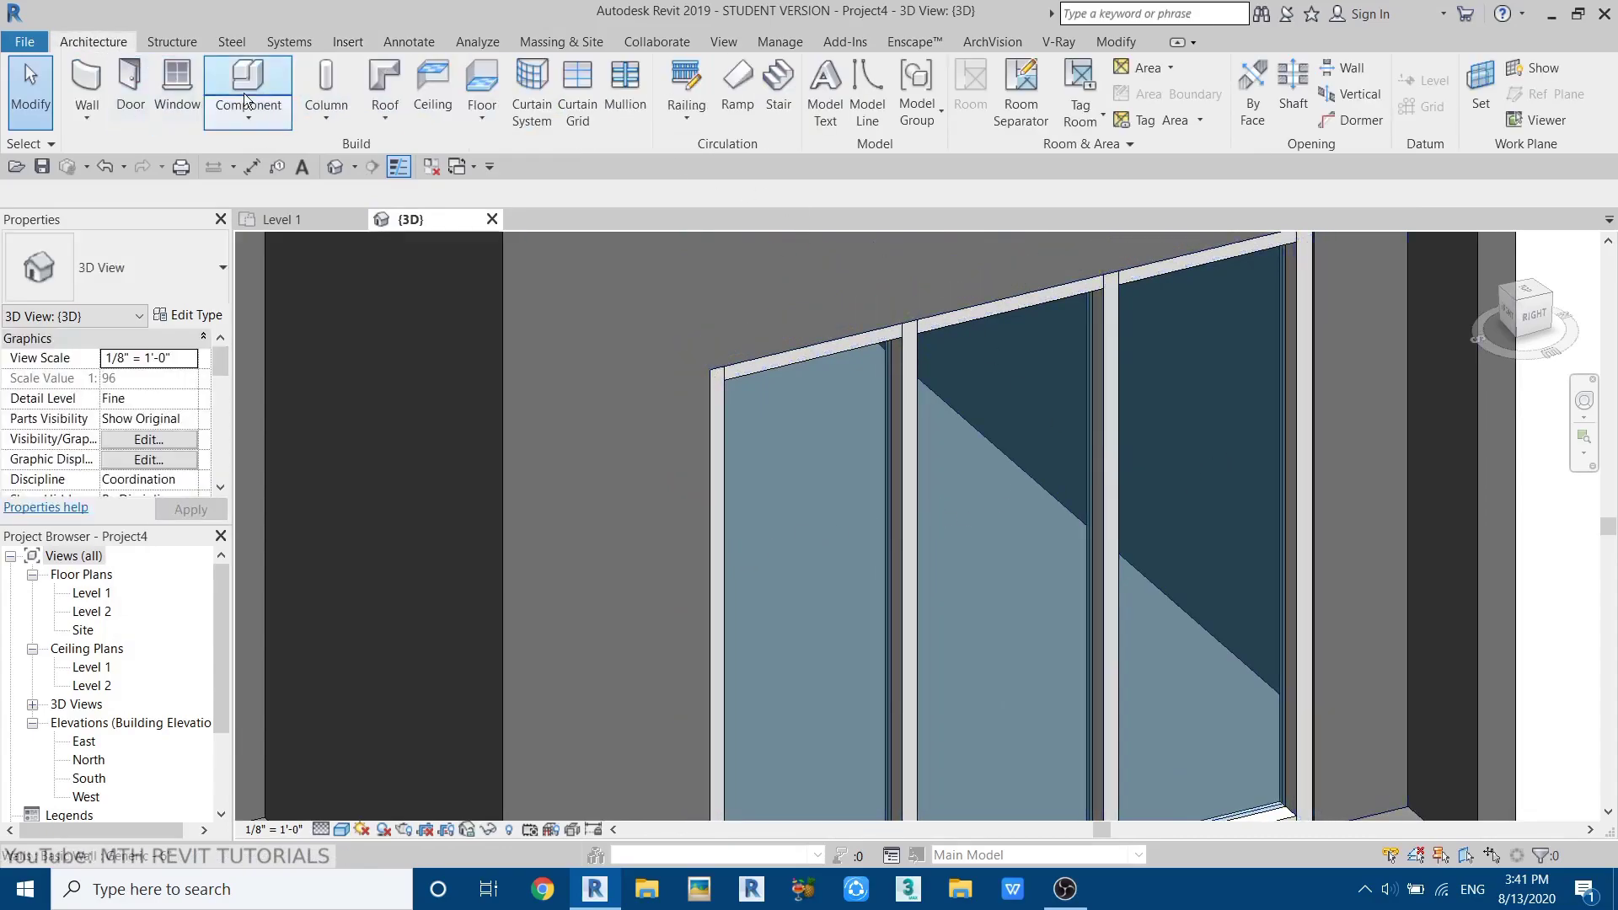
pyautogui.click(579, 118)
pyautogui.click(1001, 290)
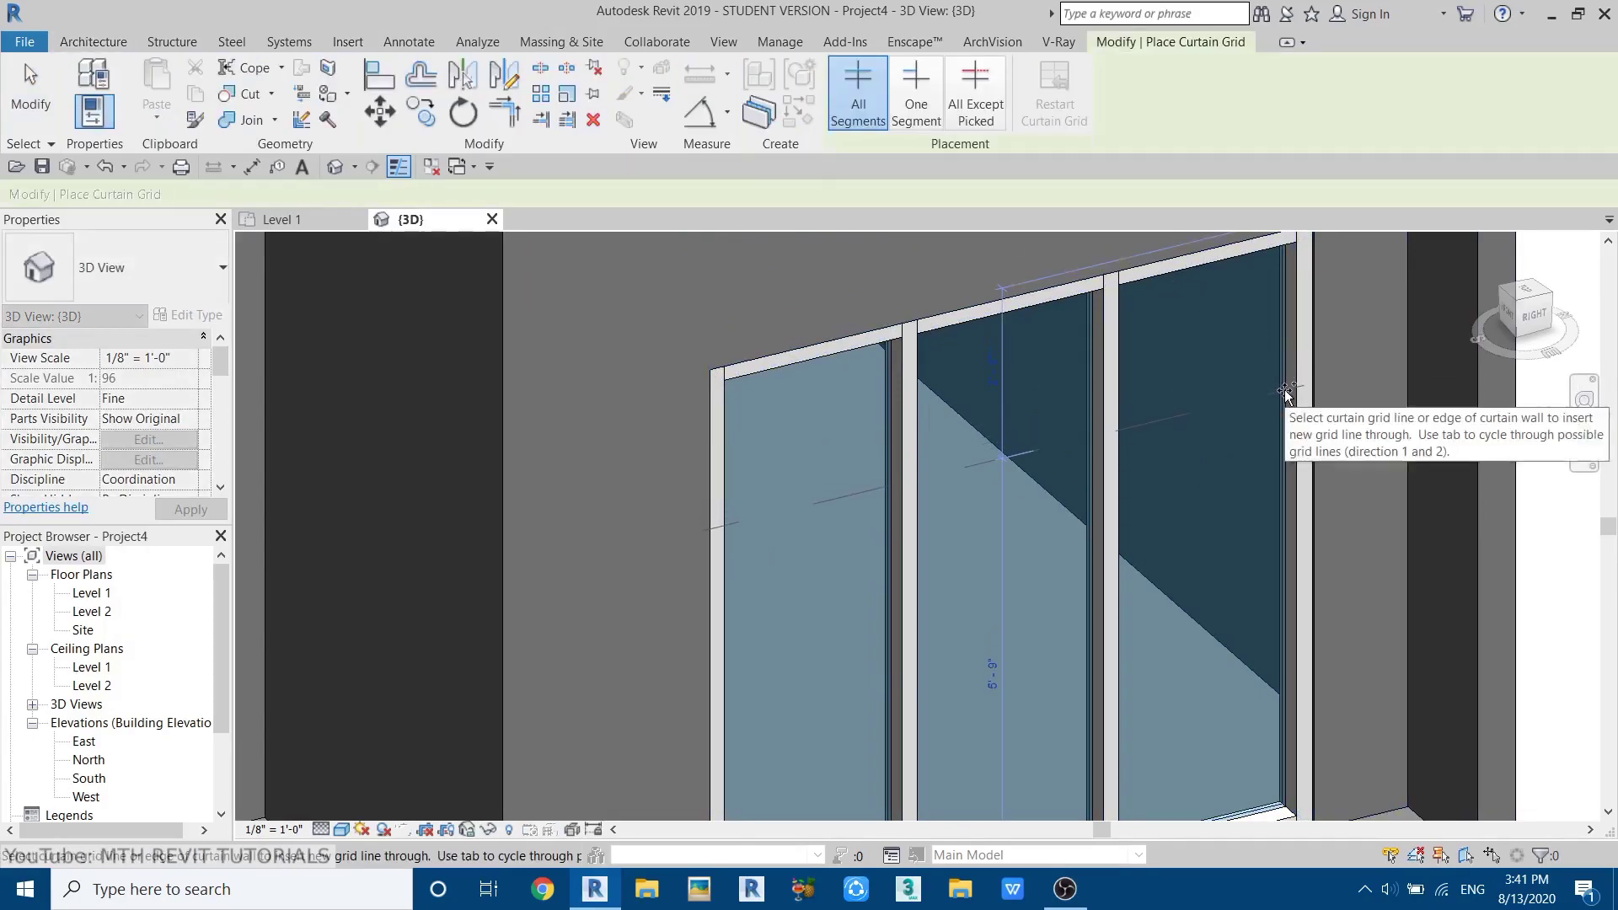
pyautogui.click(341, 829)
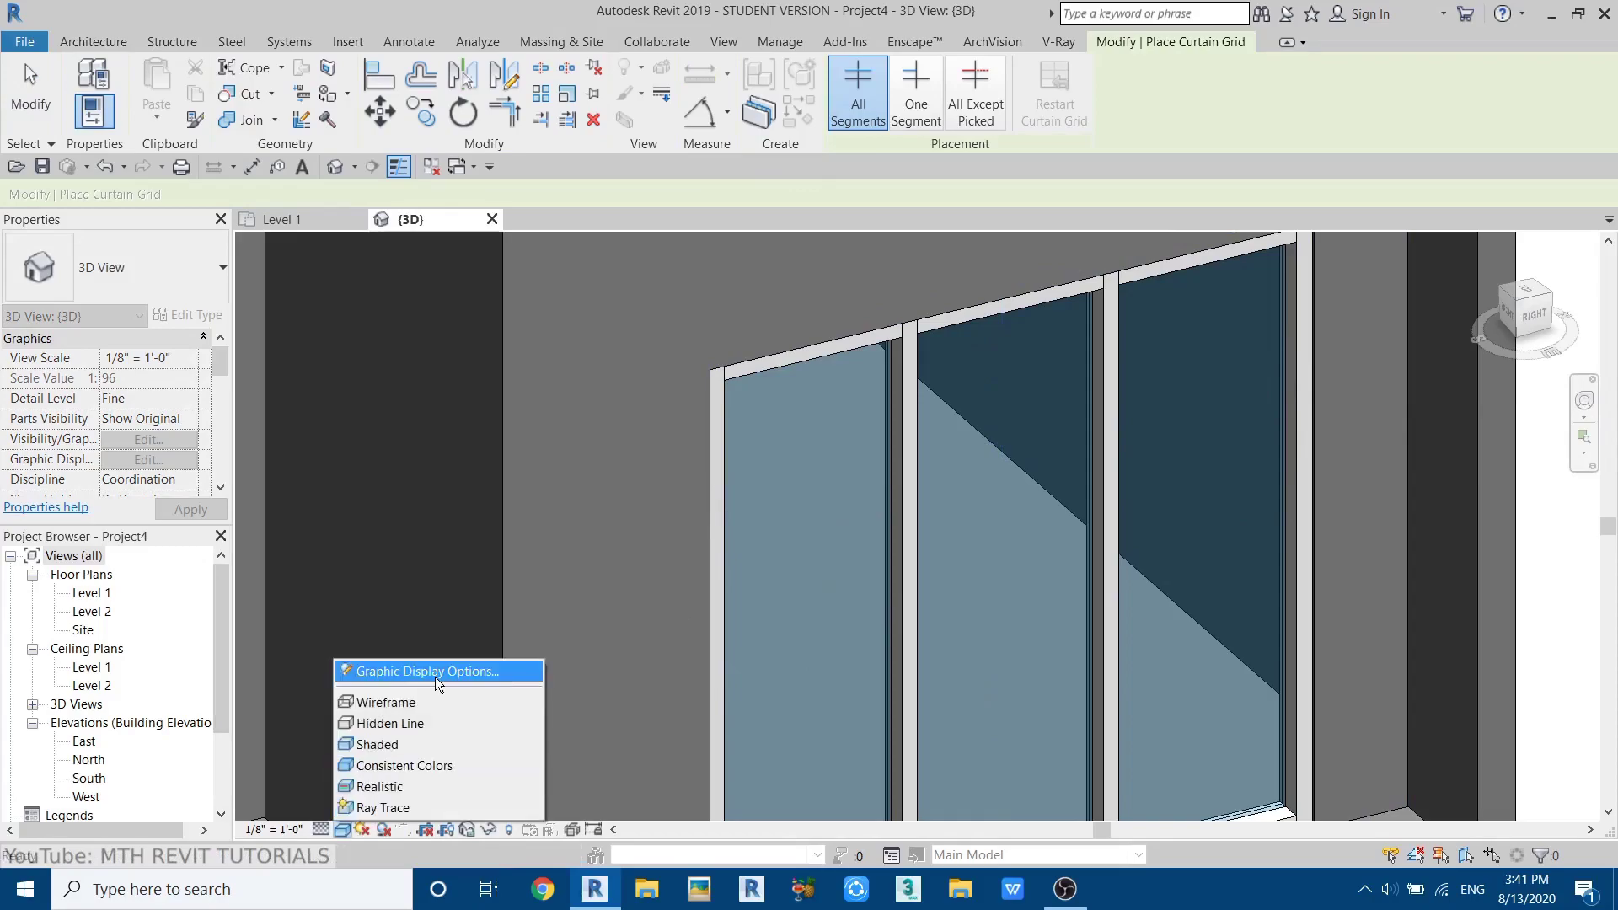
pyautogui.click(418, 722)
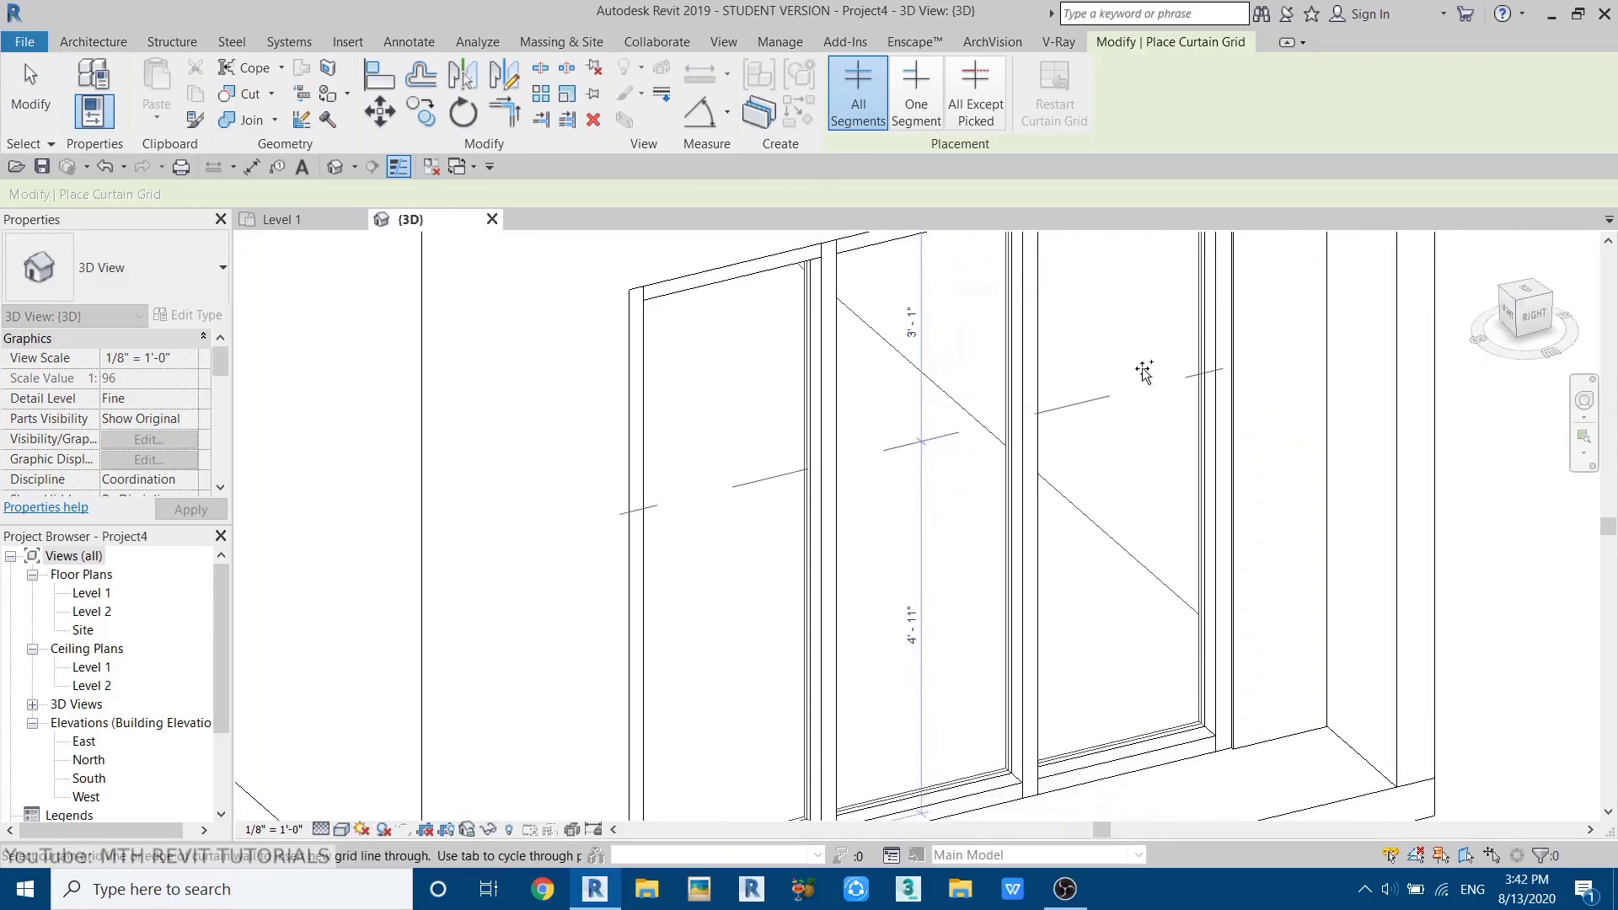
pyautogui.click(1168, 305)
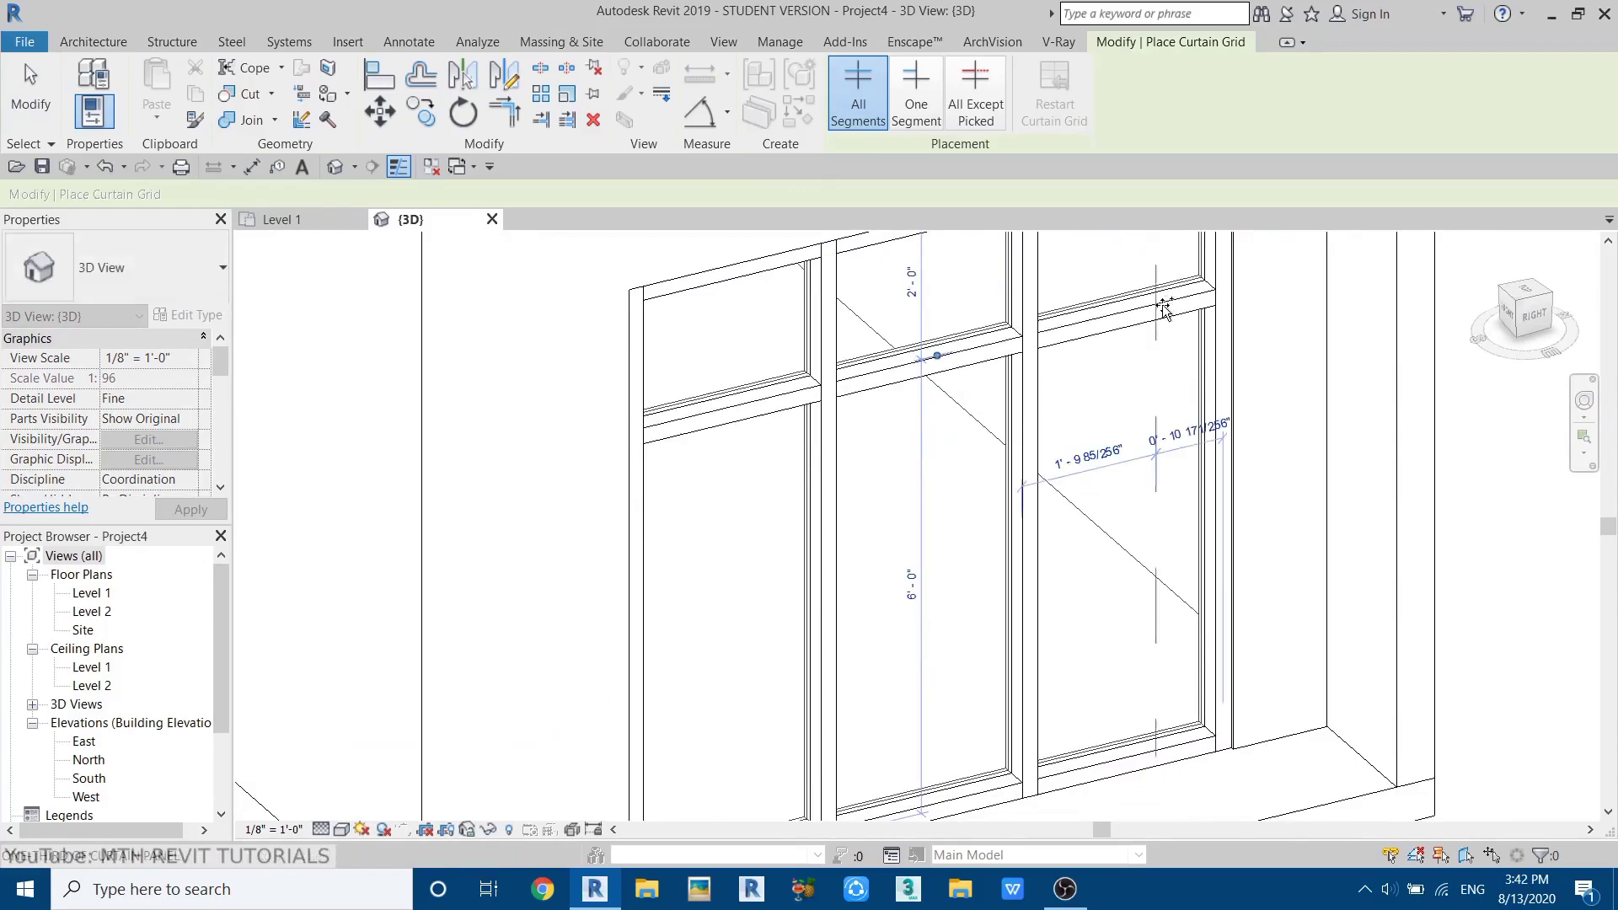
# - Return the 3D view to the Shaded visual style and end curtain grid placement
pyautogui.press('s')
pyautogui.press('d')
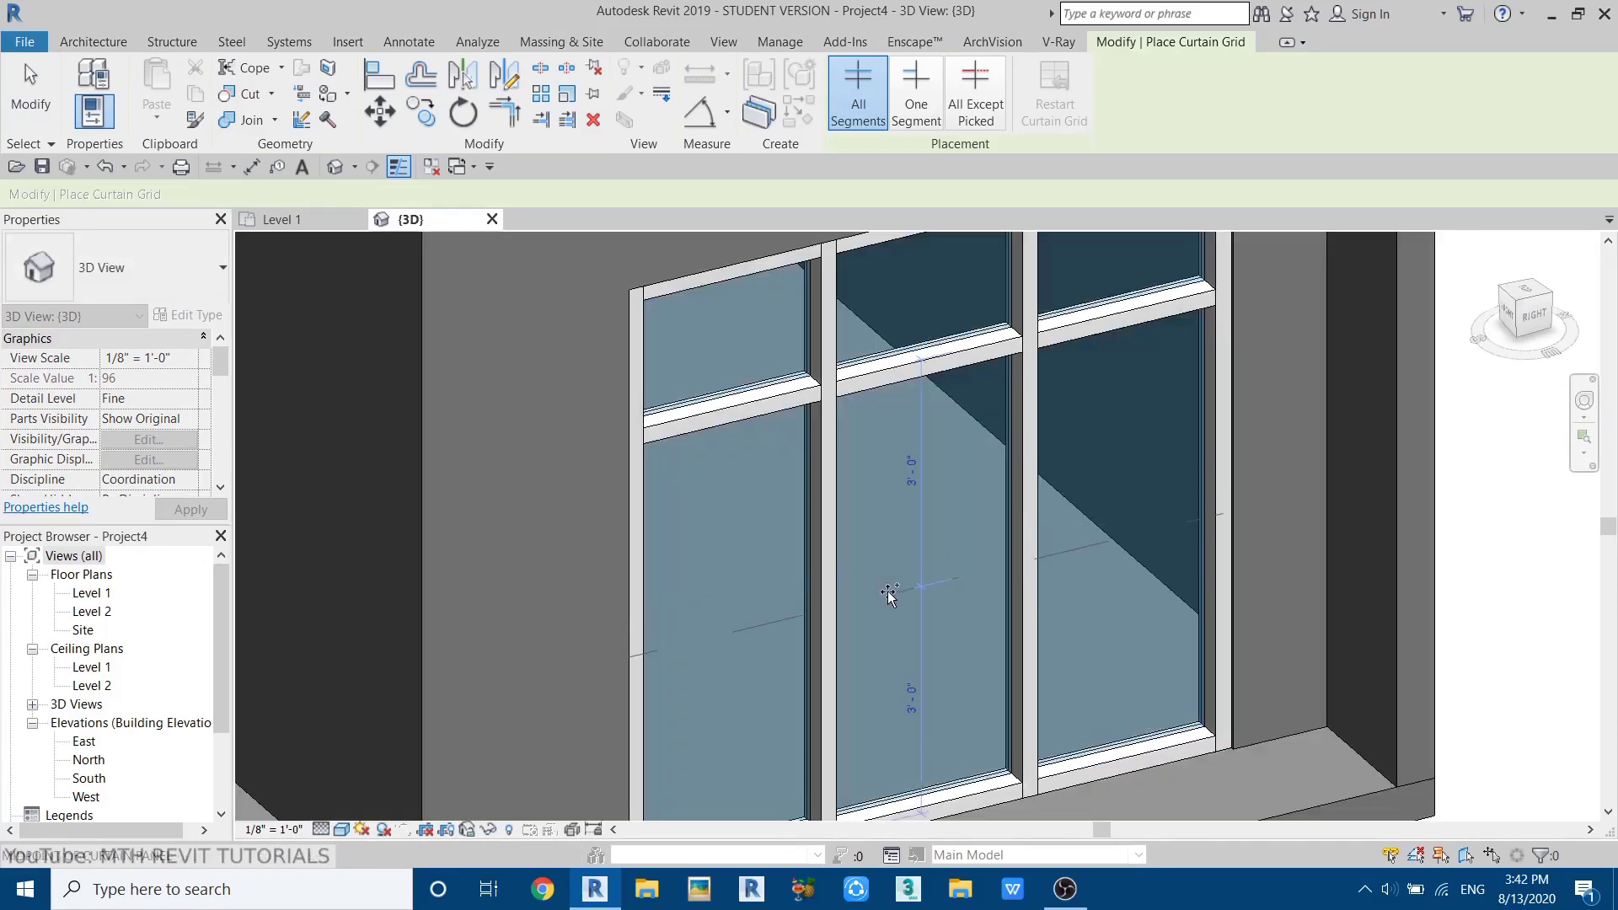
pyautogui.press('Escape')
pyautogui.press('Escape')
# - Delete the bottom mullion below the middle panel of the three-panel storefront
pyautogui.scroll(4, 1008, 670)
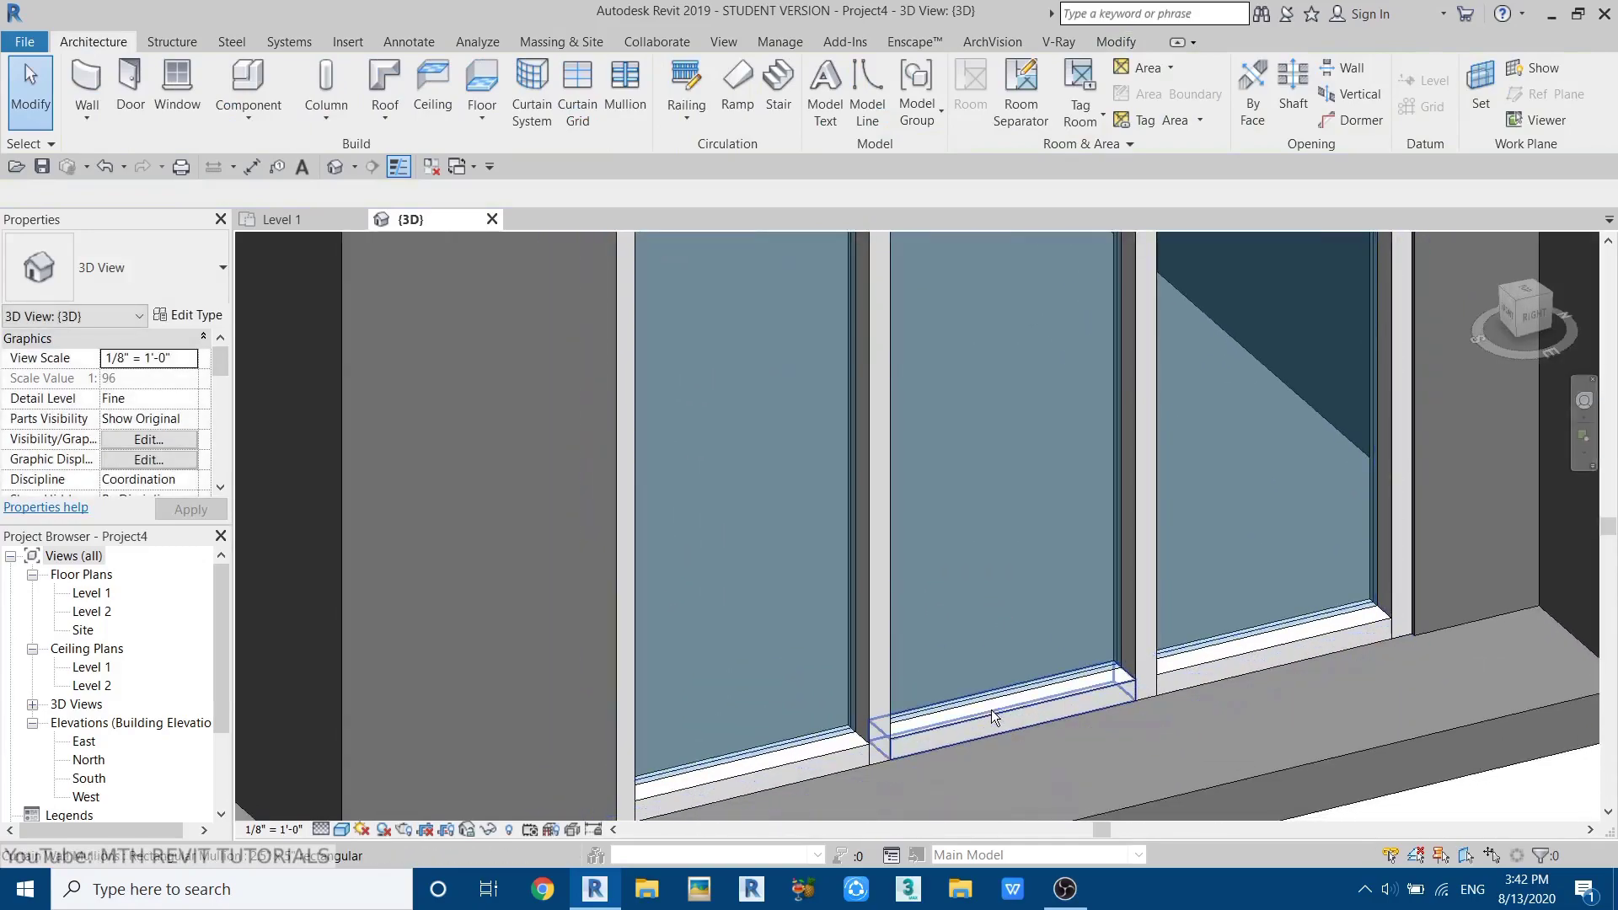
pyautogui.click(991, 710)
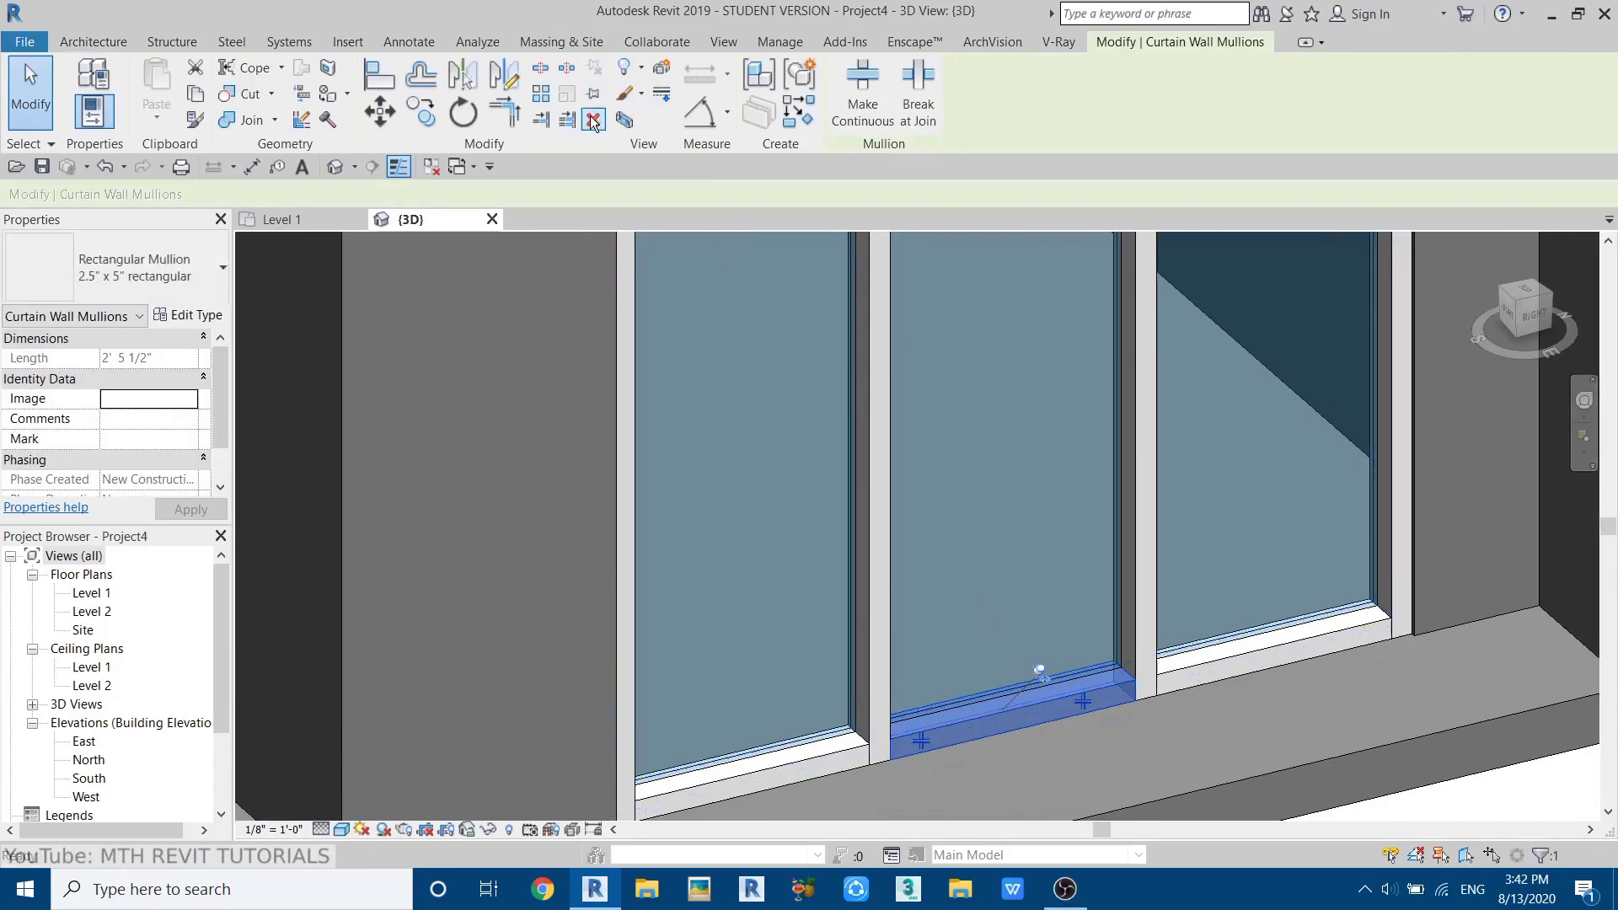
pyautogui.click(594, 121)
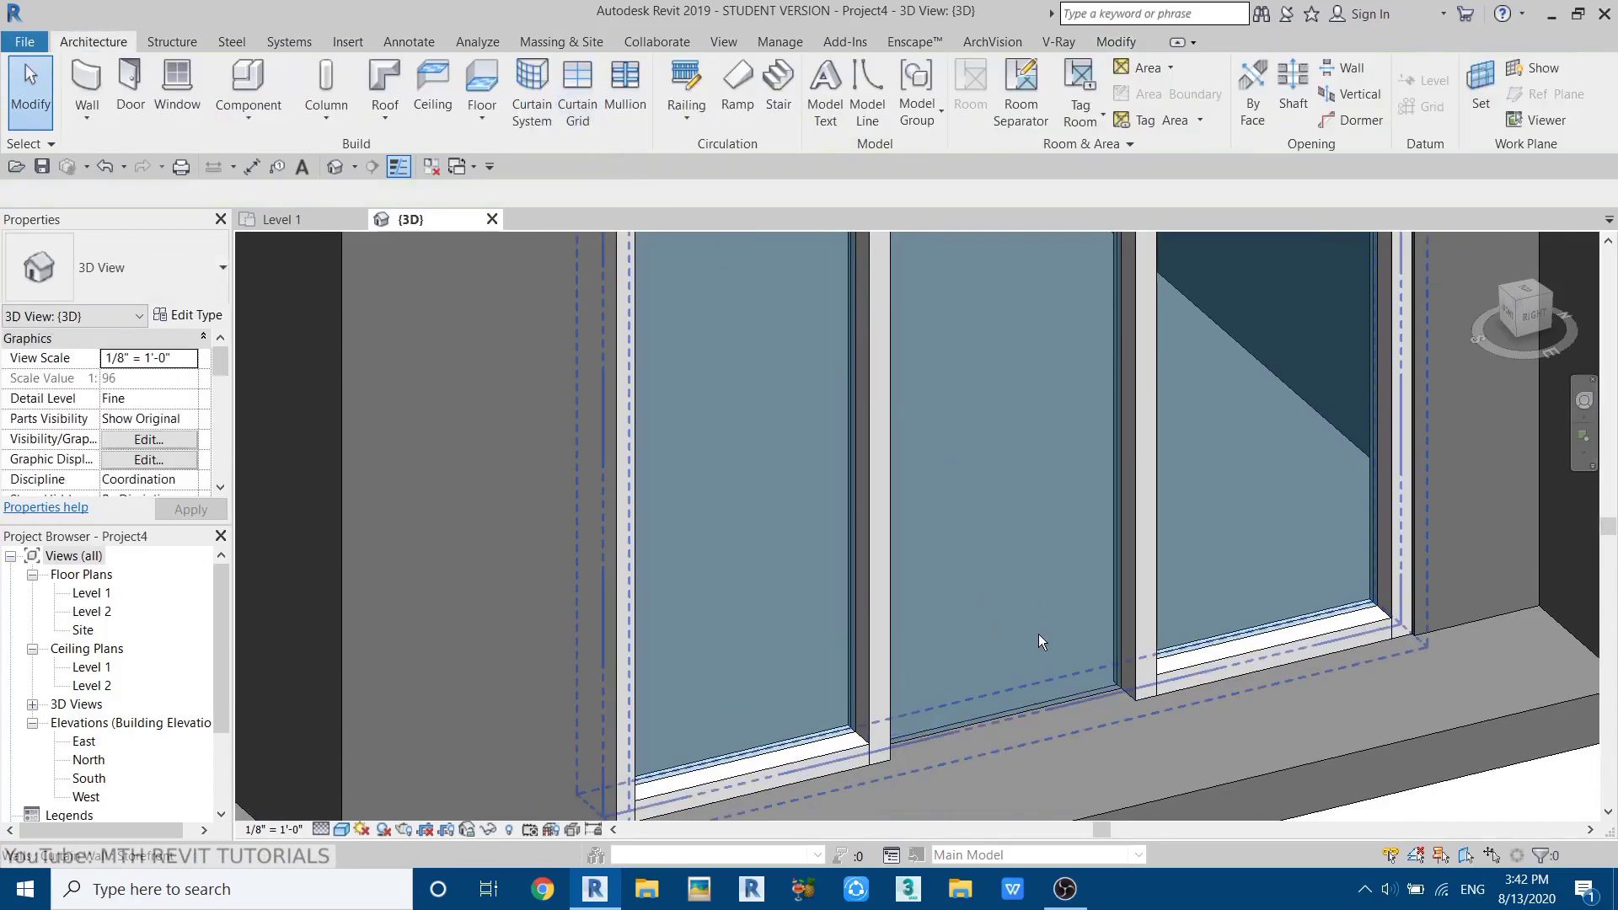
# - Replace the middle lower glazed panel of the three-panel storefront with the Door-Curtain-Wall-Single-Glass door type
pyautogui.click(1009, 719)
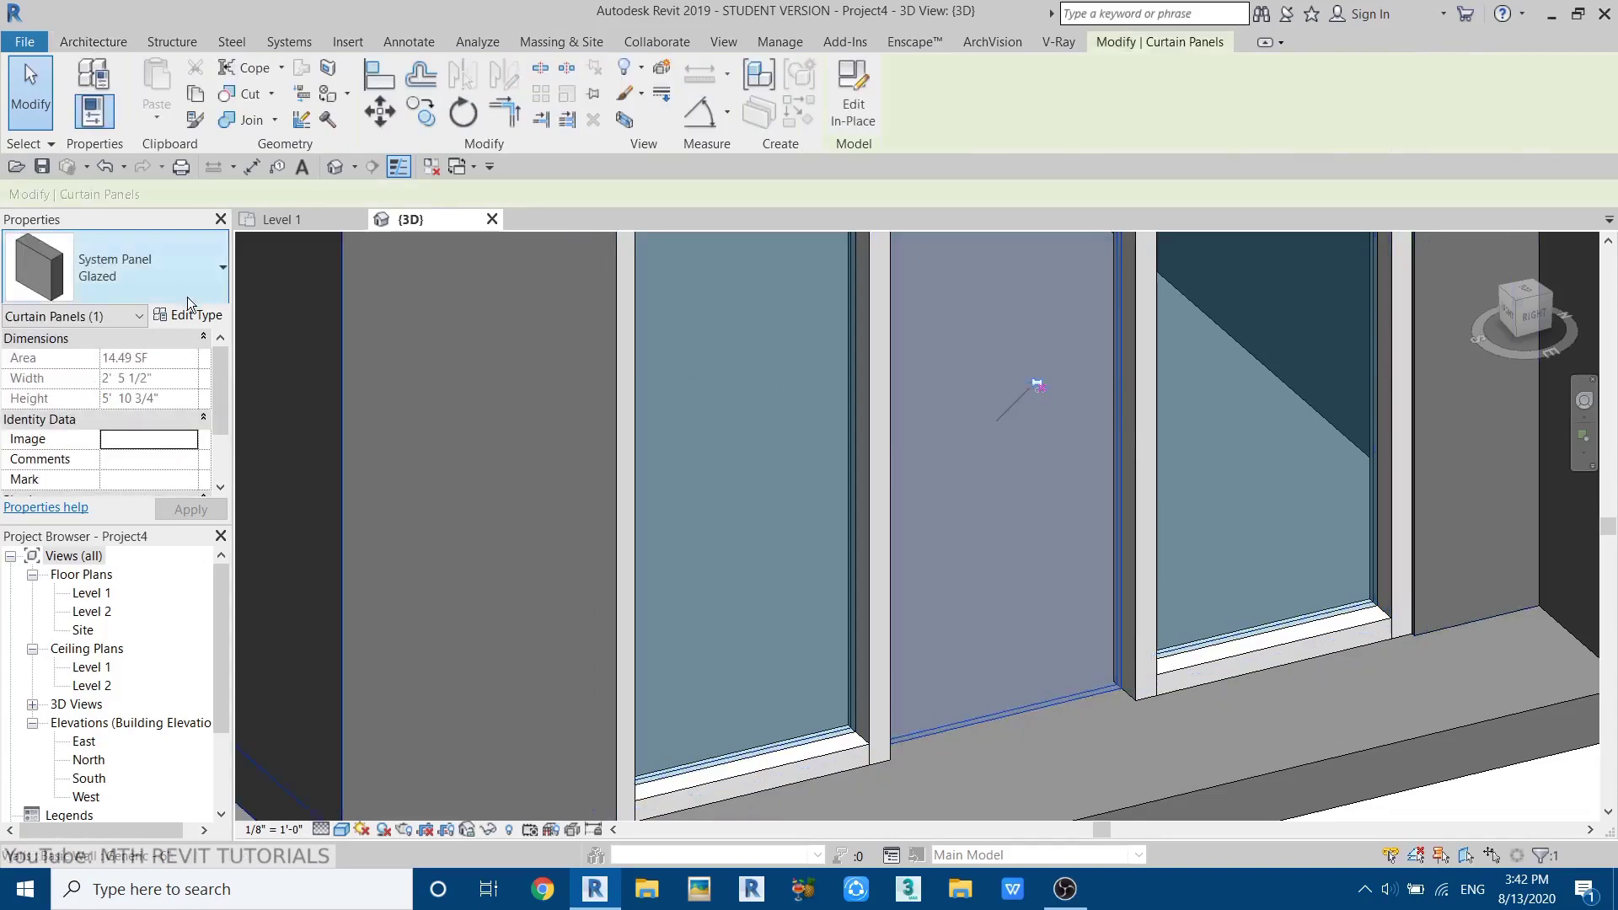
pyautogui.click(152, 270)
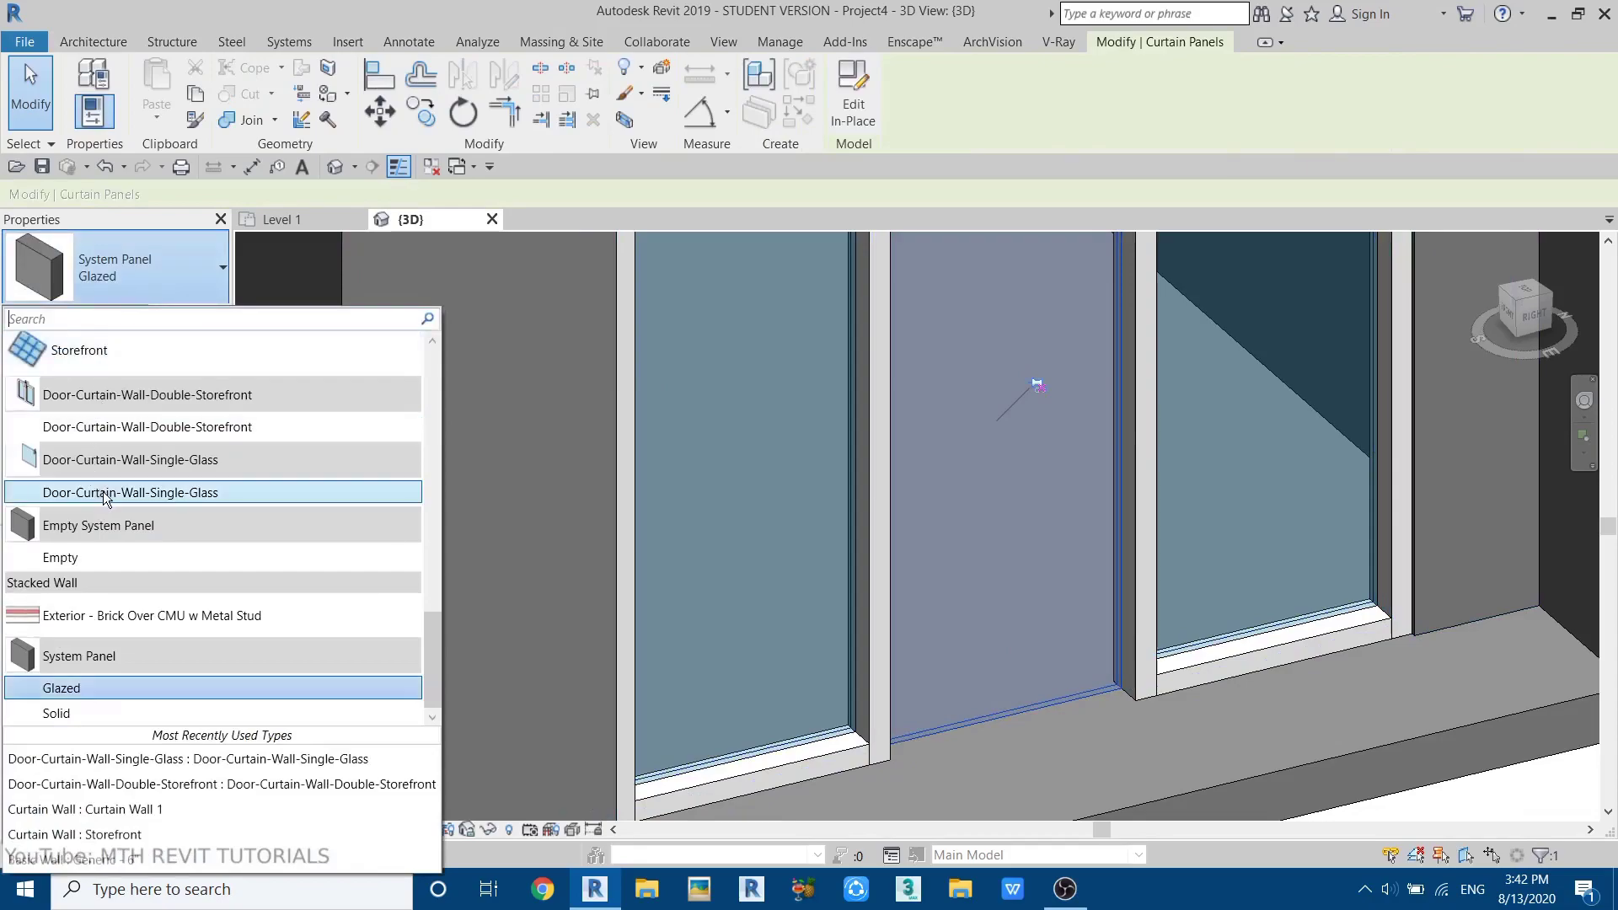
pyautogui.click(159, 494)
pyautogui.press('Escape')
# - Delete the bottom mullion below the middle panel of the five-panel curtain wall on the building's opposite end
pyautogui.scroll(-6, 952, 556)
pyautogui.keyDown('shift'); pyautogui.moveTo(952, 556); pyautogui.dragTo(645, 771, button='middle'); pyautogui.keyUp('shift')
pyautogui.scroll(8, 694, 669)
pyautogui.click(647, 767)
pyautogui.click(594, 80)
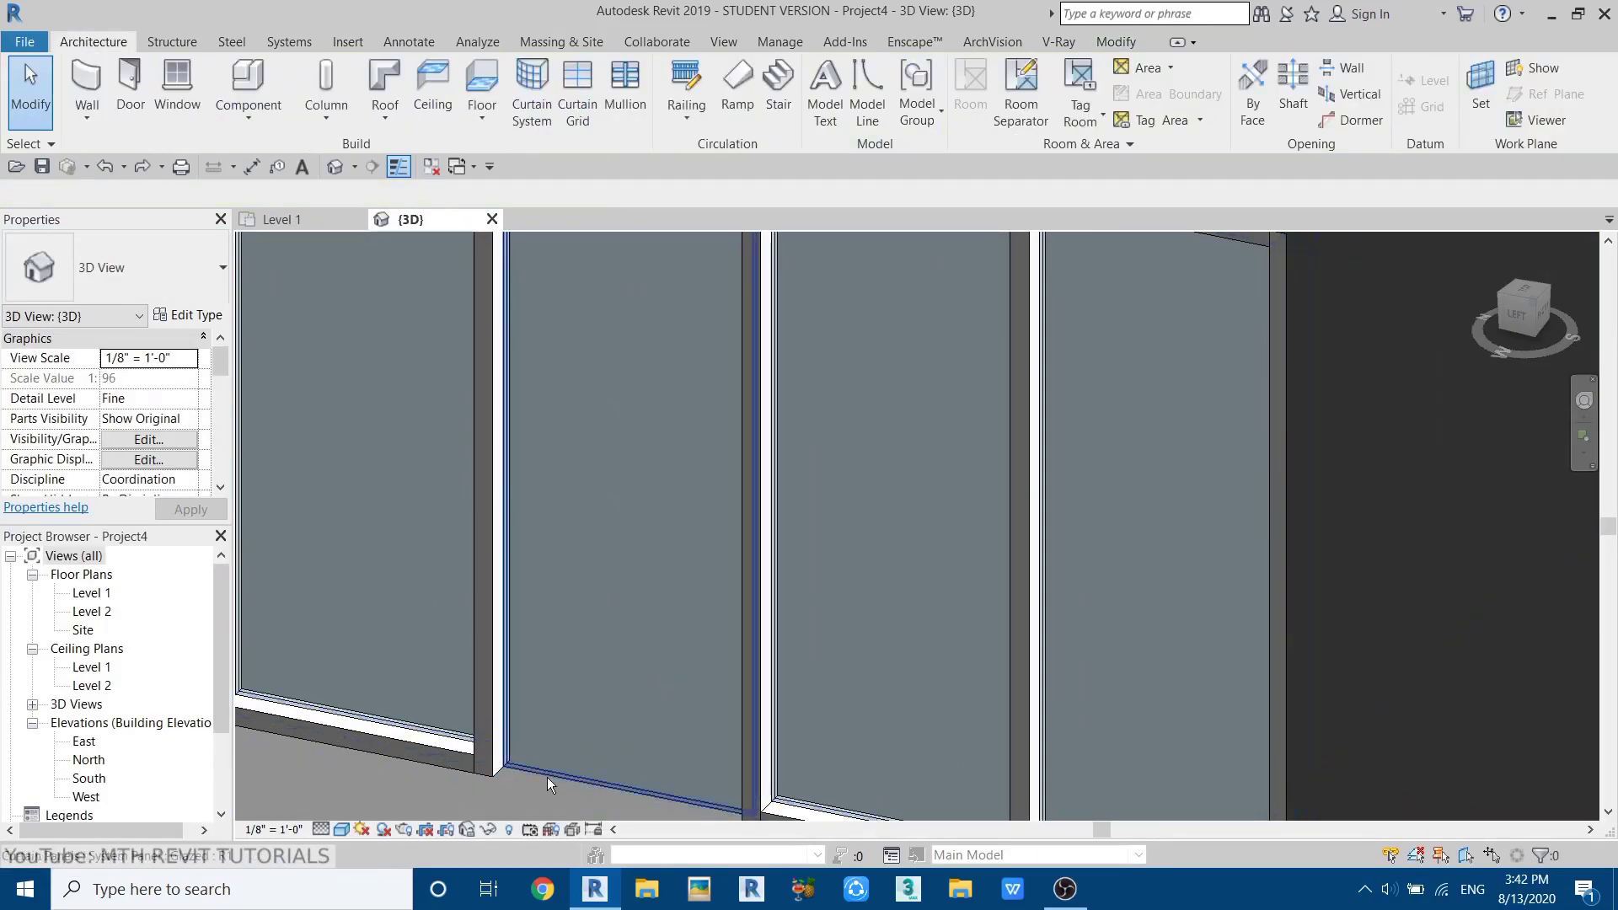
# - Replace the middle glazed panel of the five-panel curtain wall with the Door-Curtain-Wall-Single-Glass door type
pyautogui.click(548, 776)
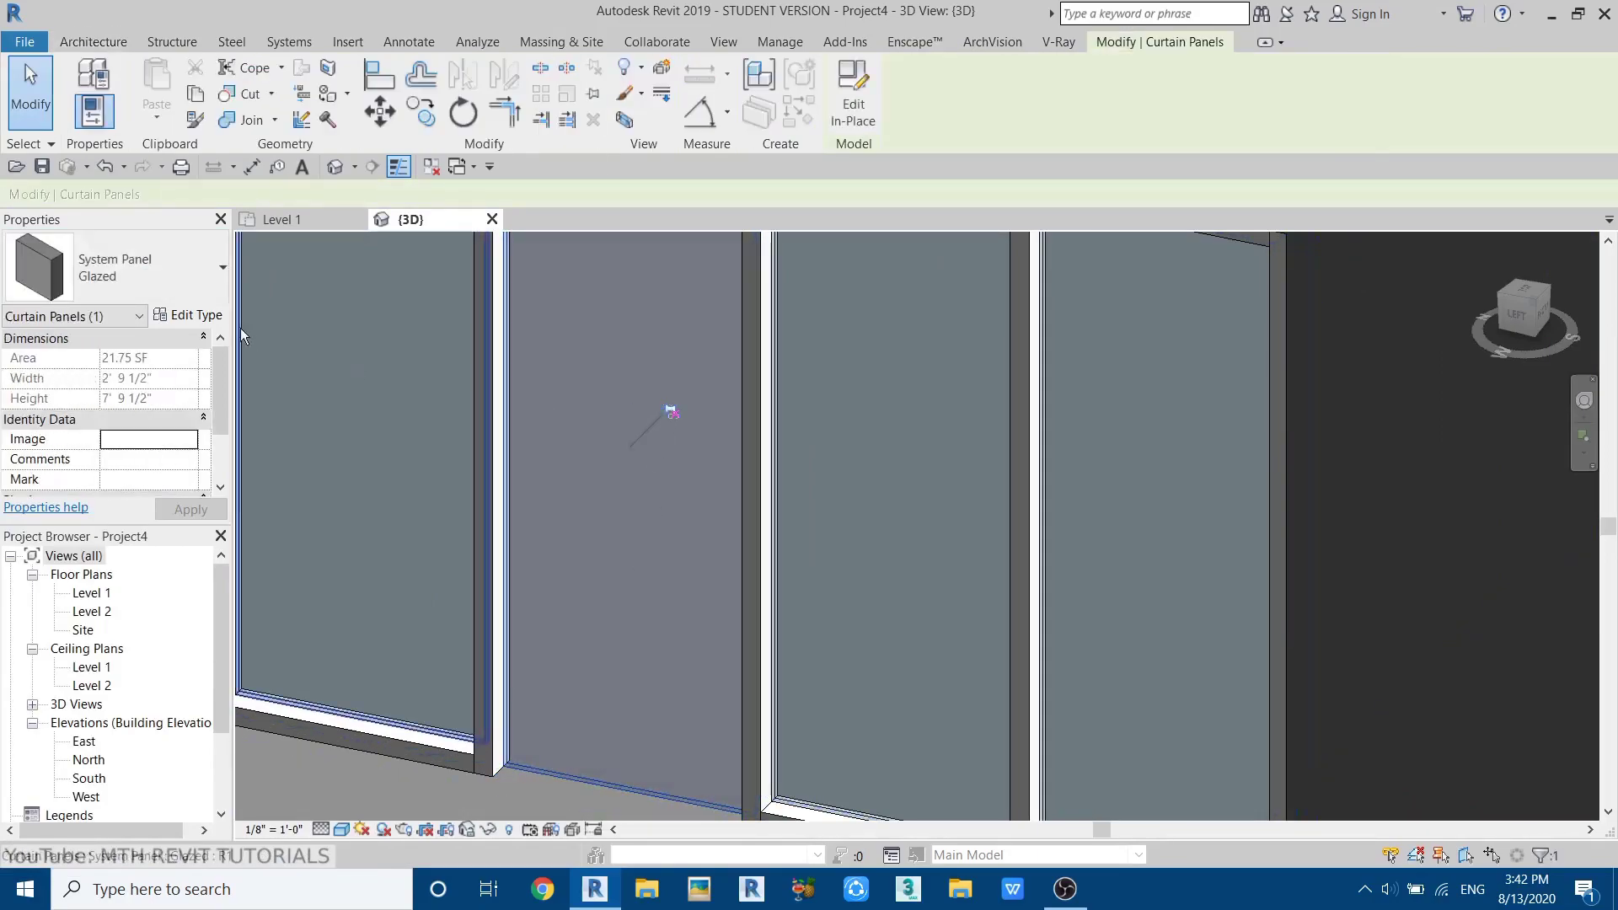
pyautogui.click(154, 274)
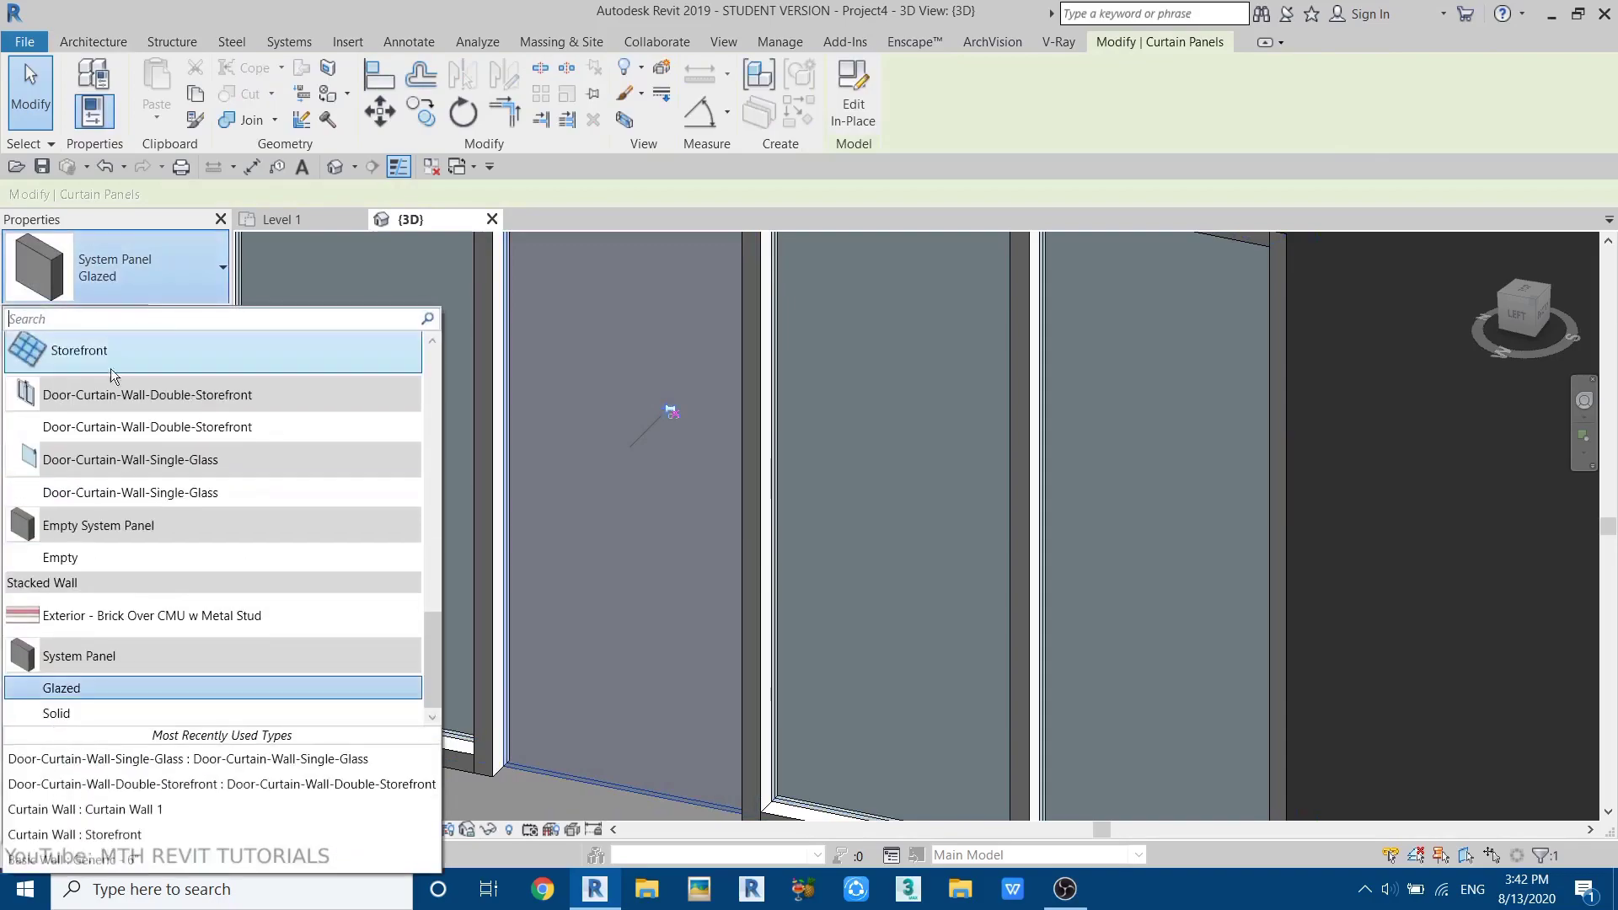
pyautogui.click(92, 494)
pyautogui.press('Escape')
# - Switch from the 3D view to the Level 2 floor plan
pyautogui.scroll(-5, 641, 645)
pyautogui.keyDown('shift'); pyautogui.moveTo(655, 639); pyautogui.dragTo(969, 763, button='middle'); pyautogui.keyUp('shift')
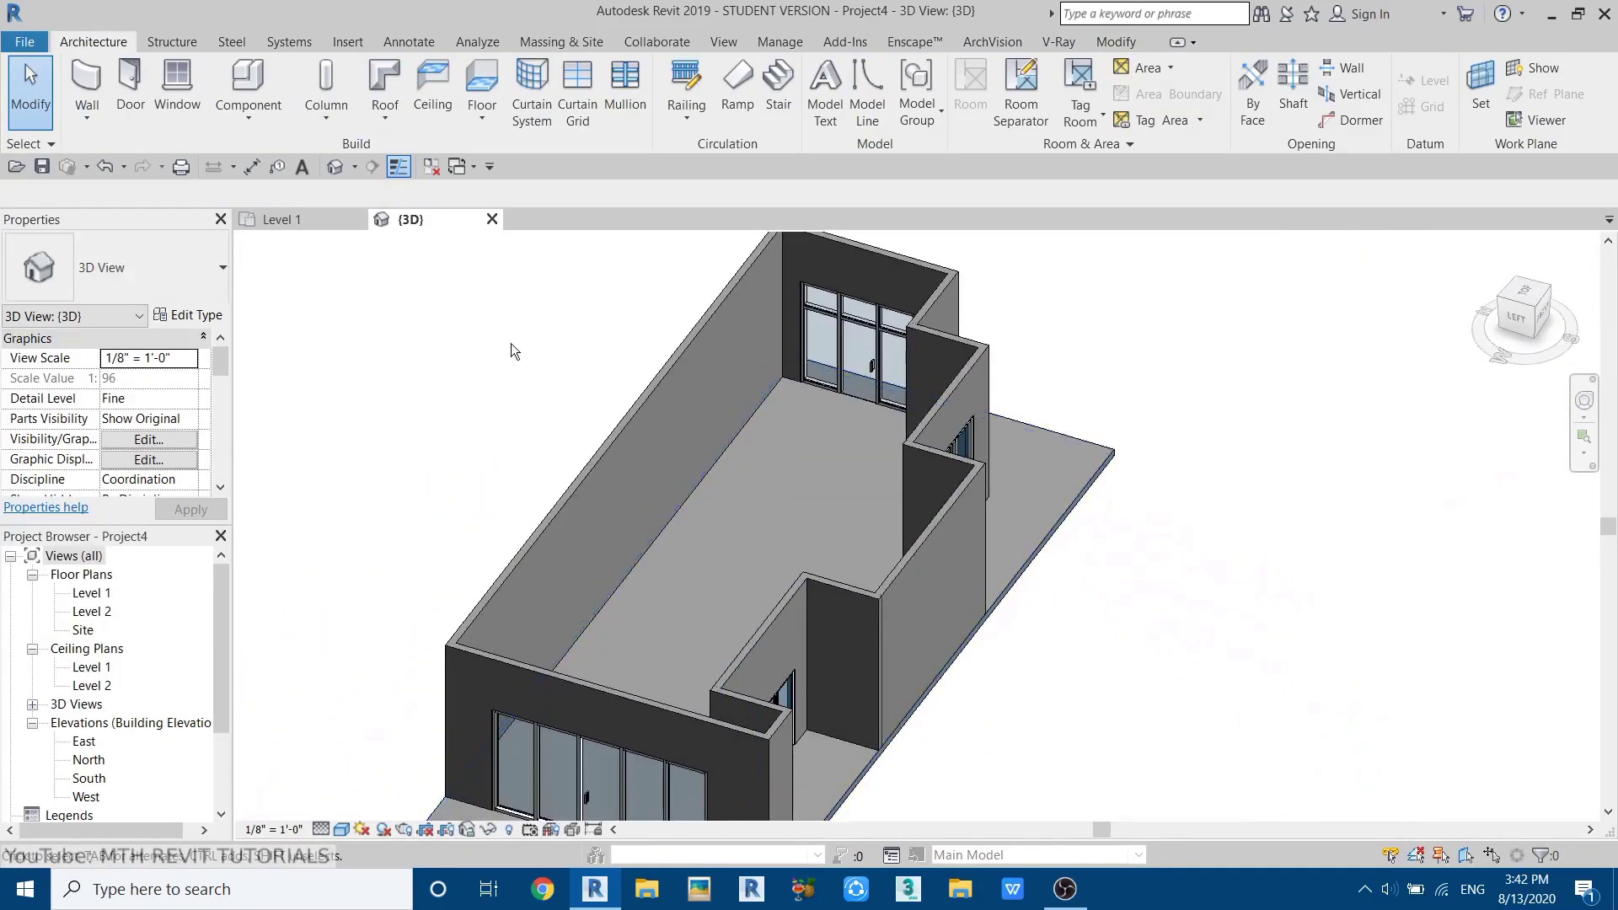
pyautogui.keyDown('shift'); pyautogui.moveTo(919, 523); pyautogui.dragTo(895, 679, button='middle'); pyautogui.keyUp('shift')
pyautogui.scroll(-2, 756, 410)
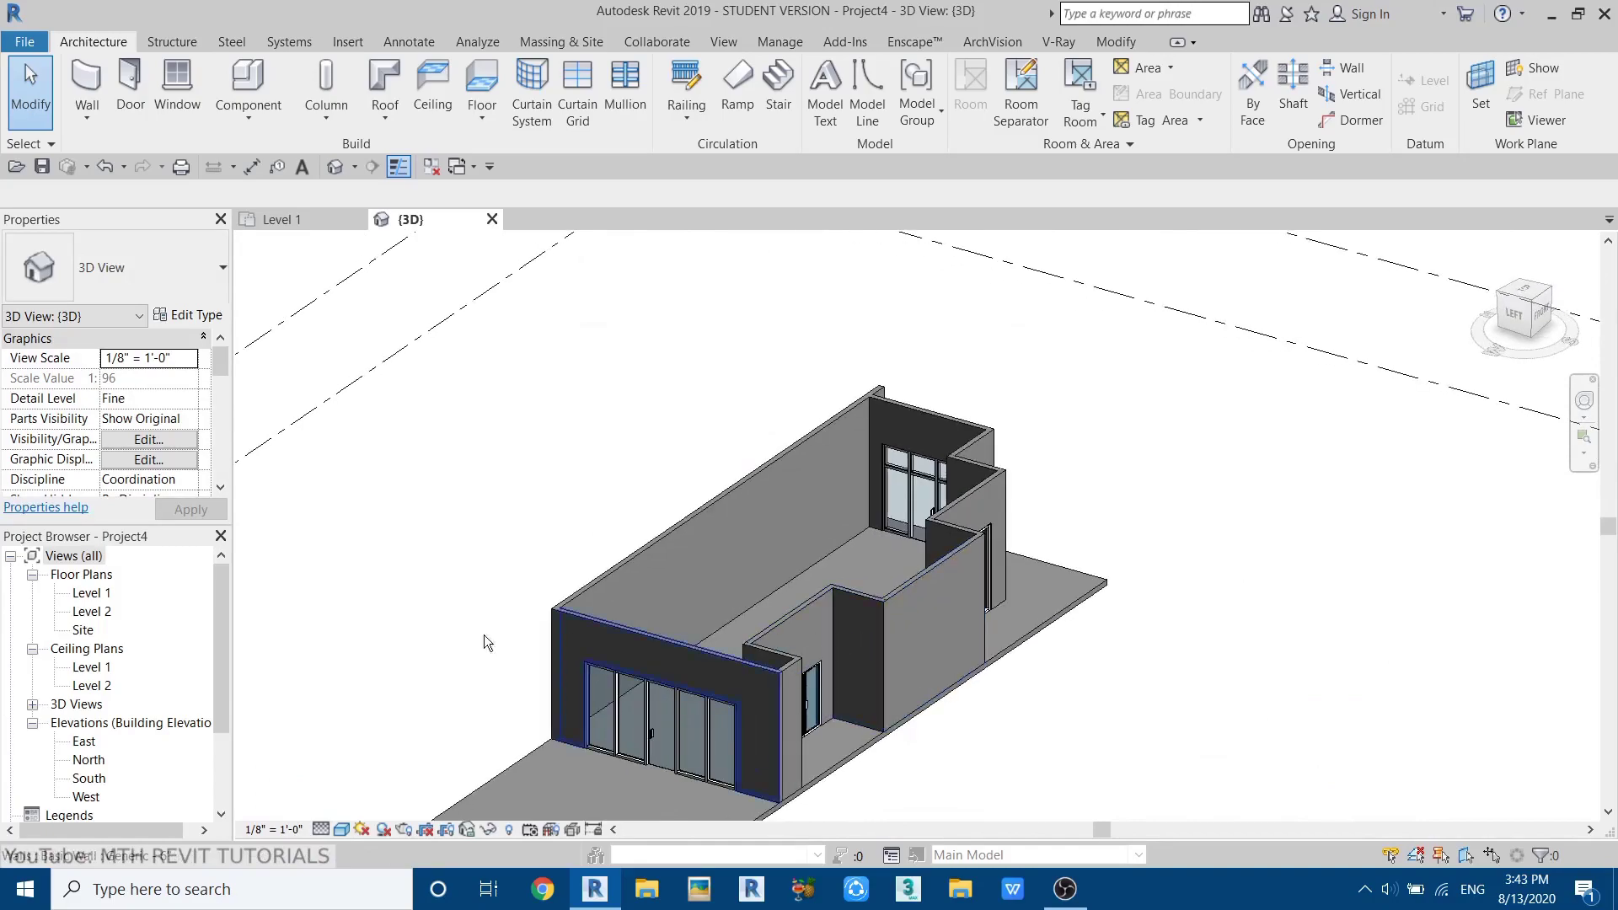
pyautogui.doubleClick(87, 612)
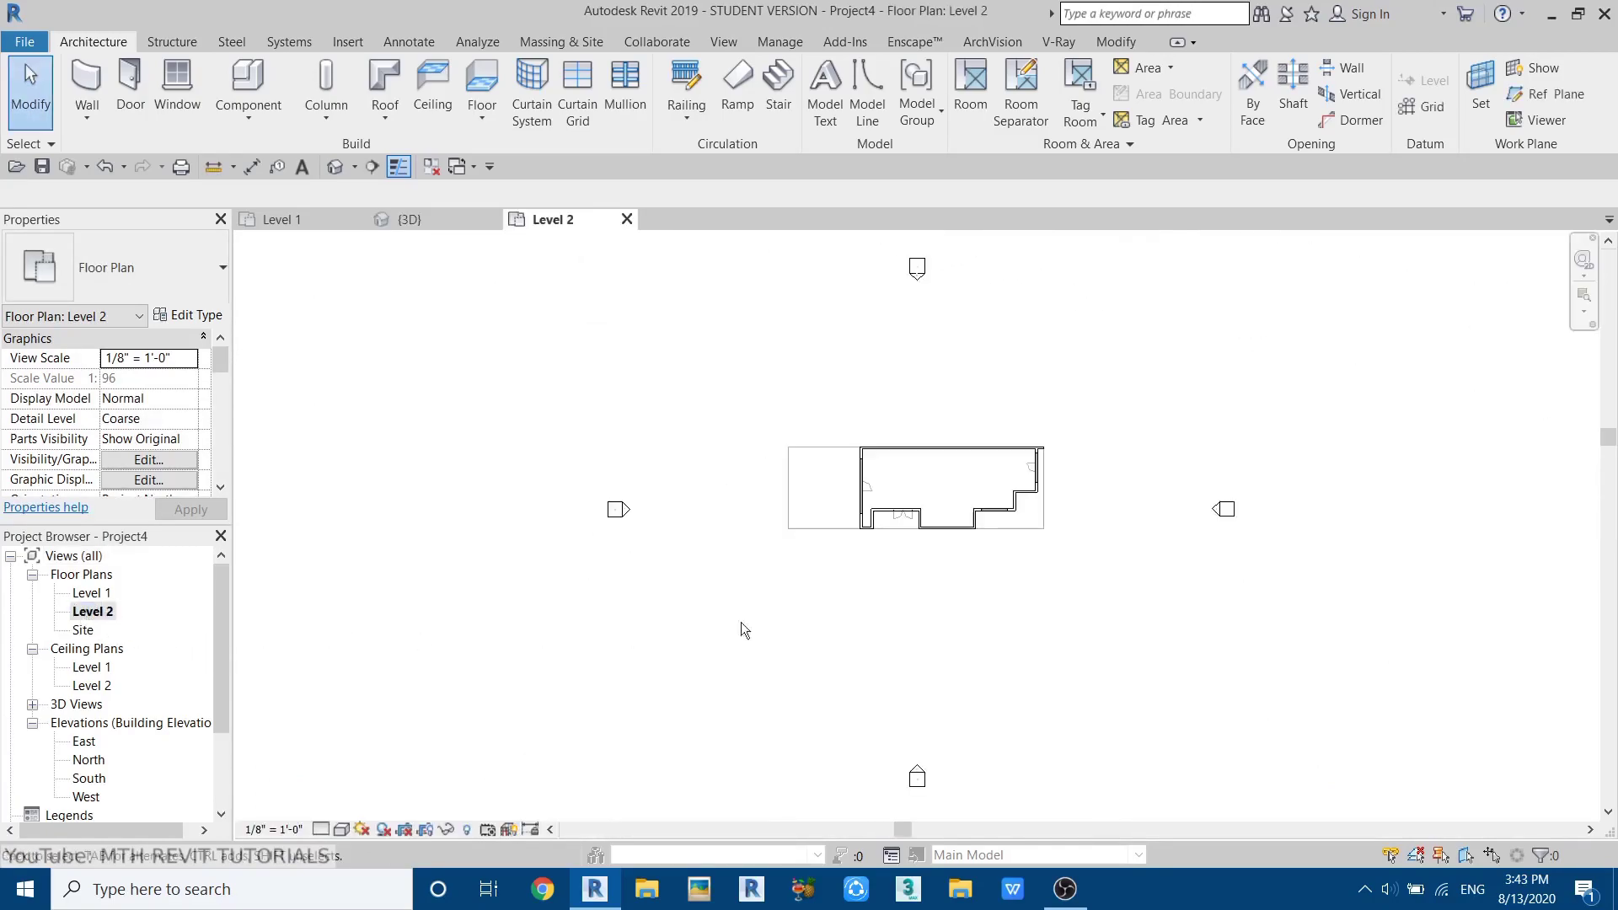
pyautogui.scroll(4, 845, 617)
pyautogui.moveTo(845, 618); pyautogui.dragTo(855, 664, button='middle')
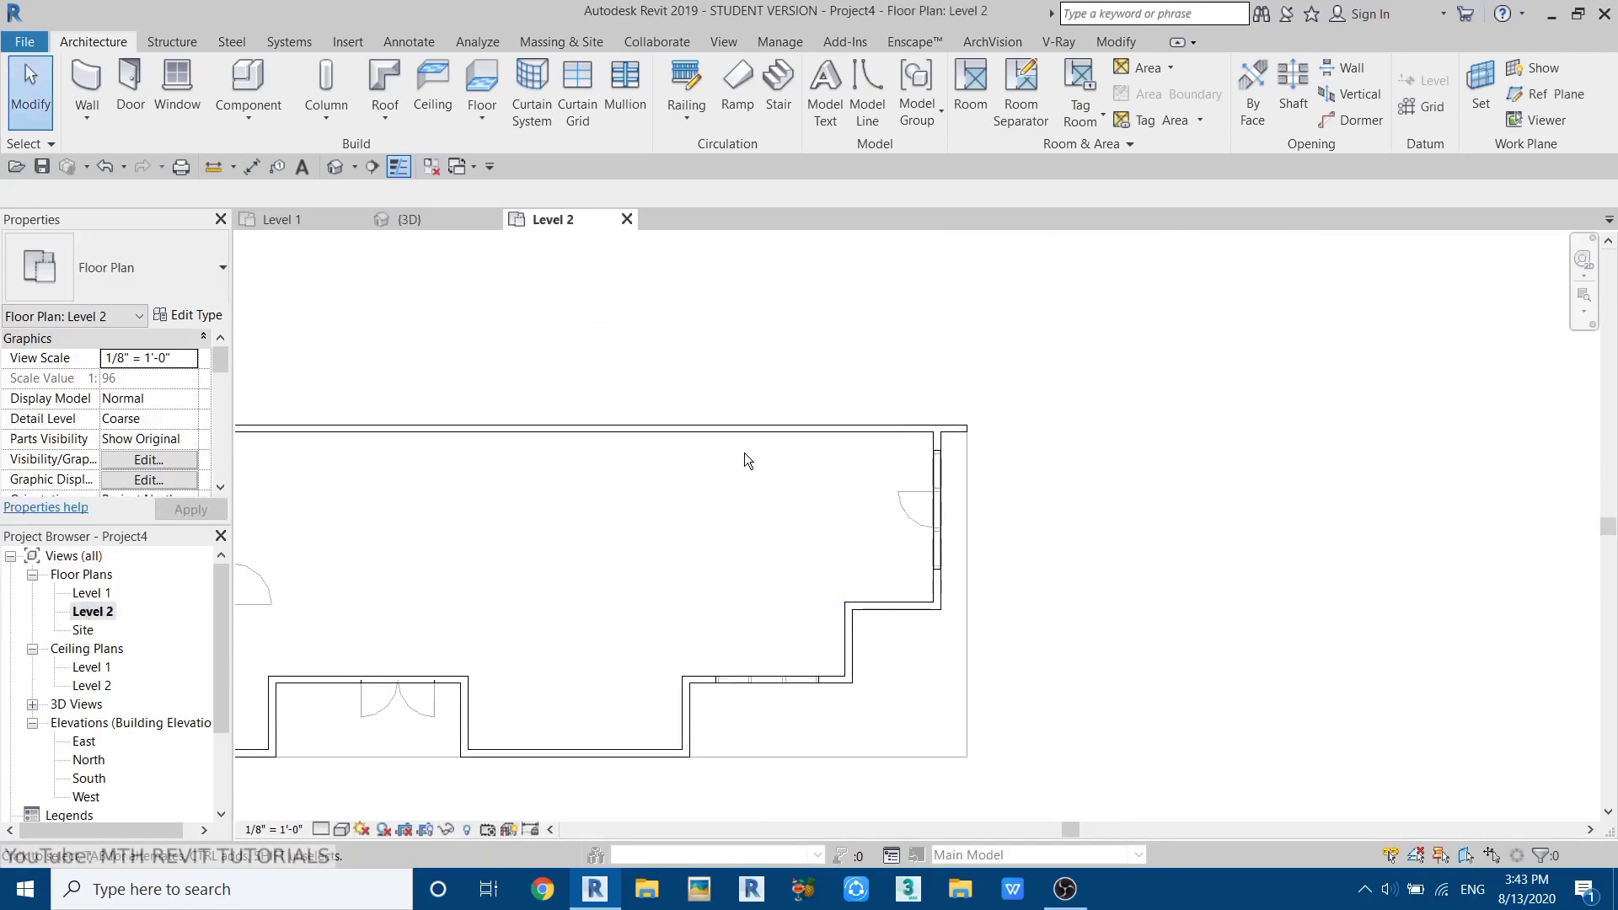
# - Start a Generic - 6" floor on Level 2 and trace its boundary along the inner faces of the end wall and the adjoining wall step
pyautogui.click(494, 107)
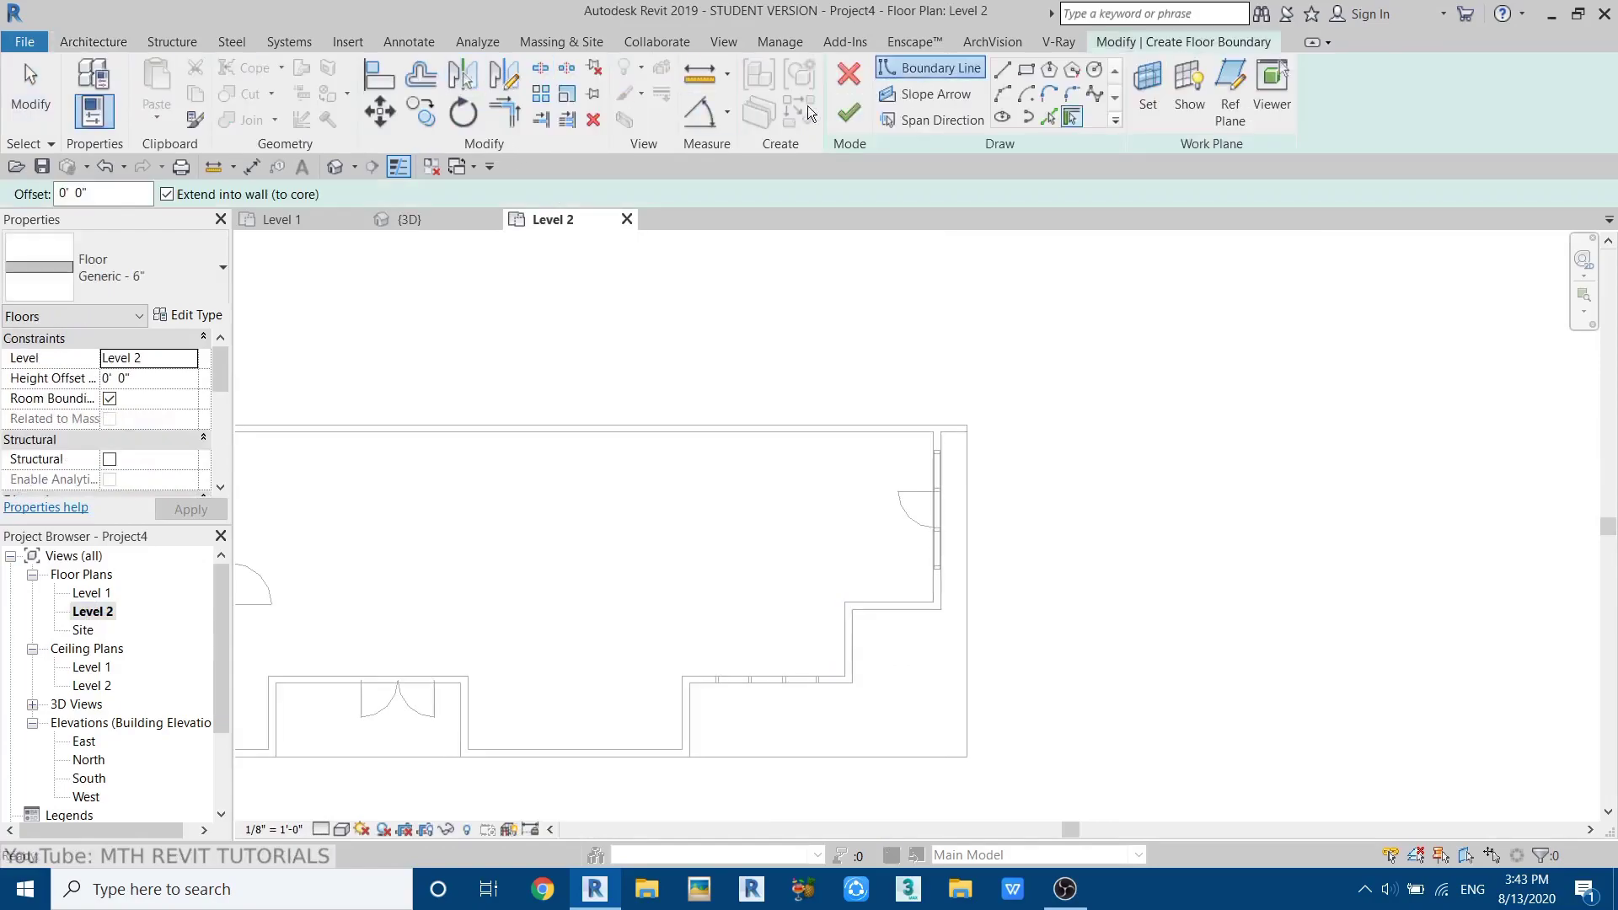
pyautogui.click(1002, 69)
pyautogui.scroll(3, 914, 488)
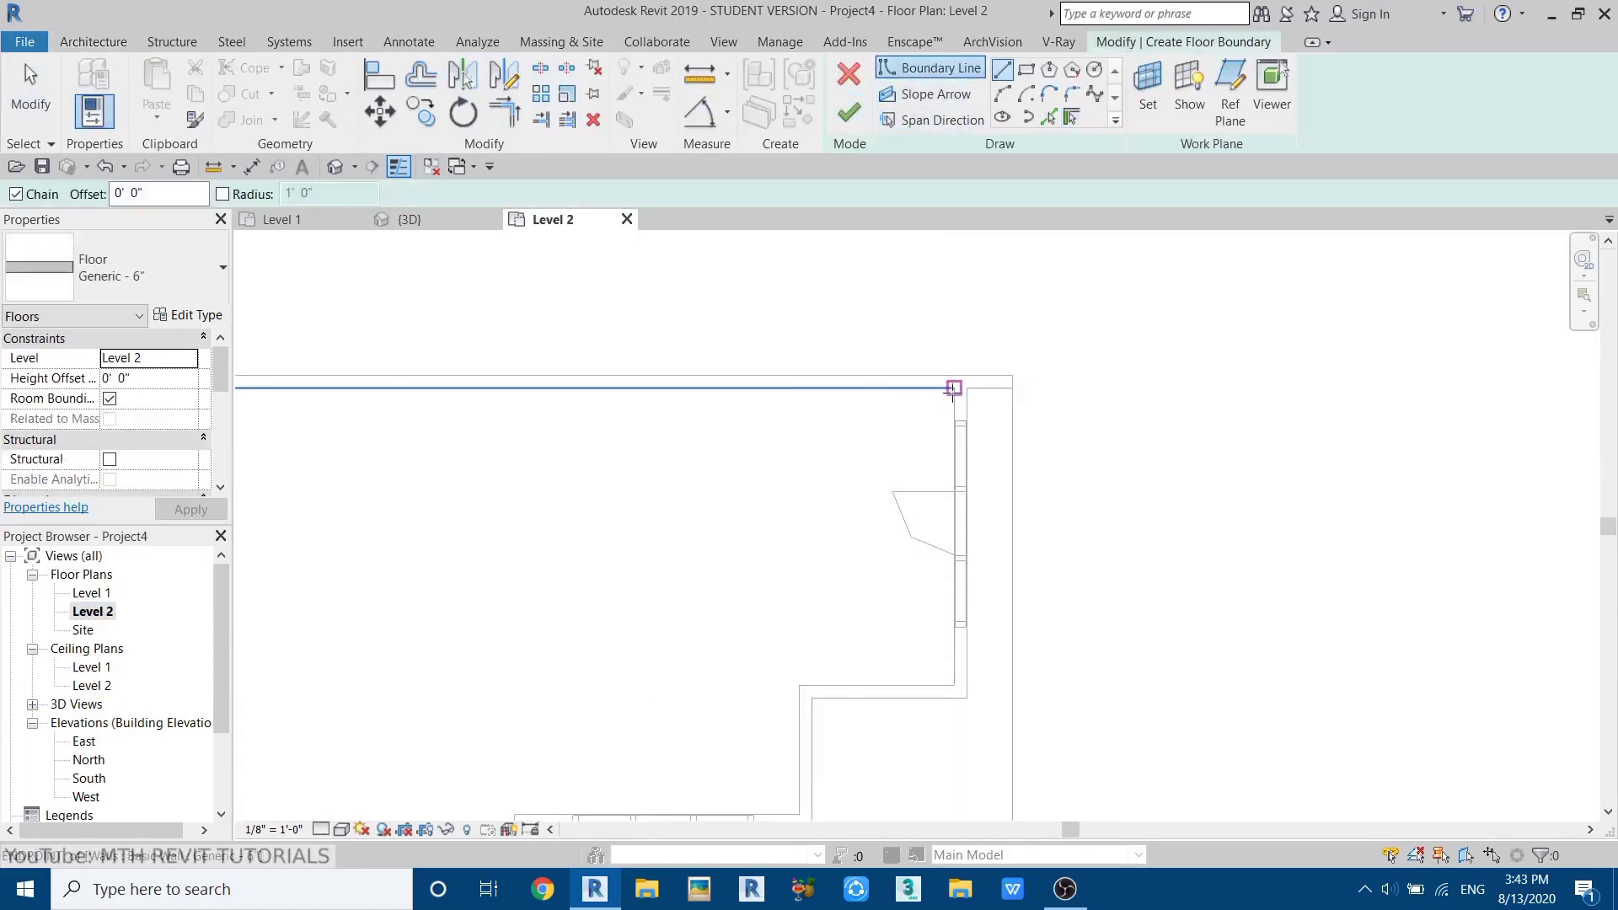
pyautogui.click(952, 388)
pyautogui.click(953, 685)
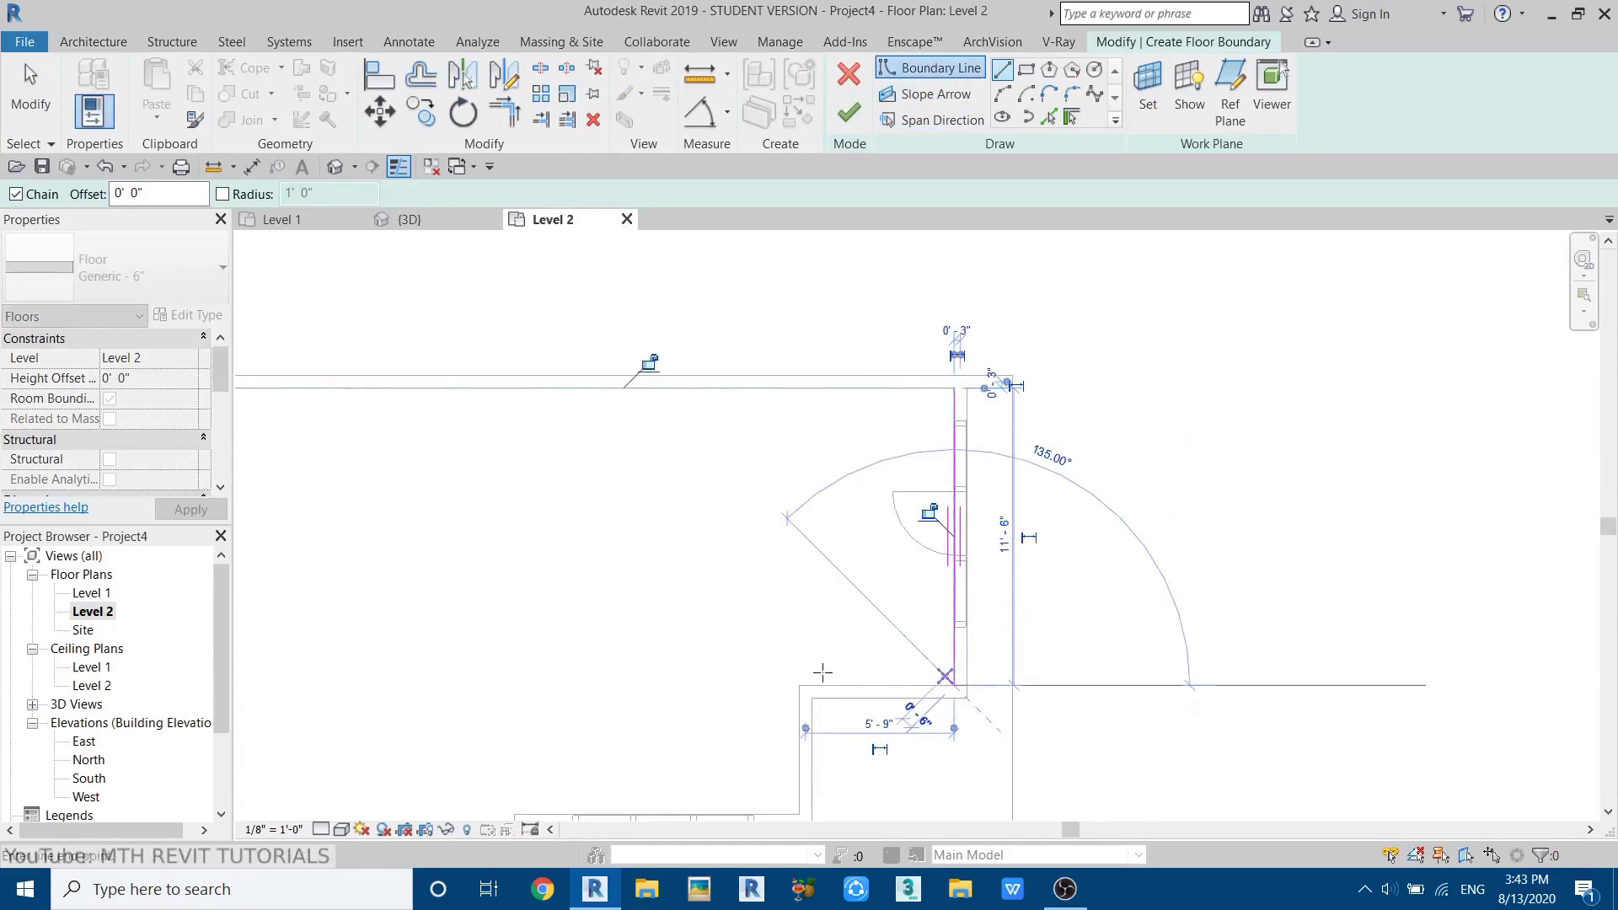
pyautogui.click(794, 686)
pyautogui.moveTo(828, 674); pyautogui.dragTo(958, 472, button='middle')
pyautogui.click(928, 612)
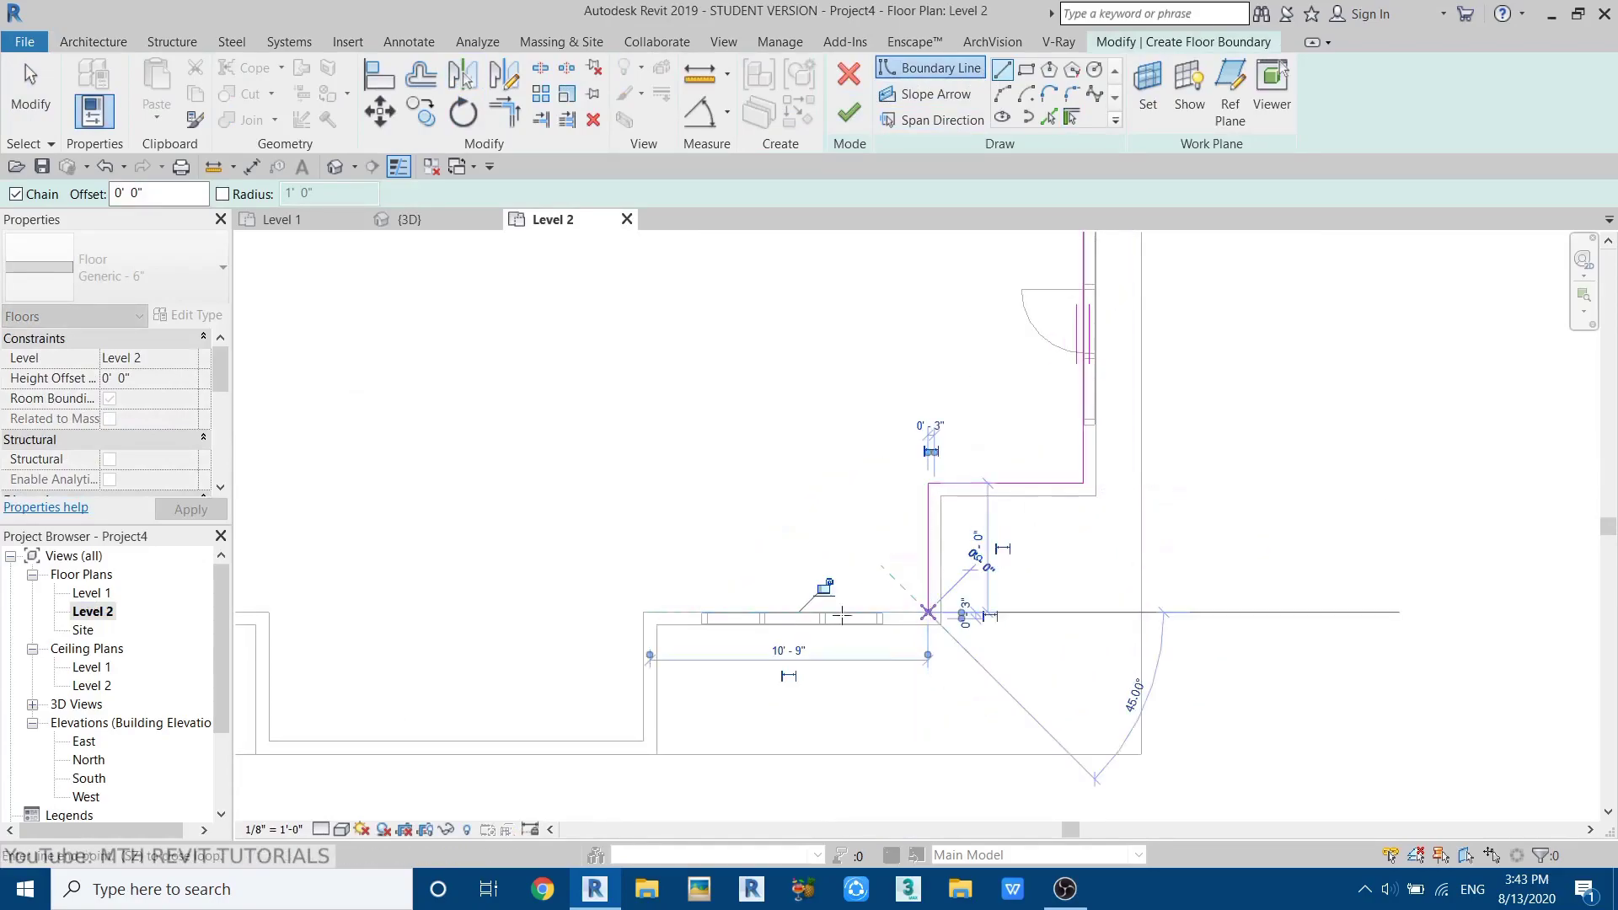
# - Continue the floor boundary along the storefront wall to 3'6" beyond its corner, 9' towards the long wall, and 3'6" back towards the end wall
pyautogui.scroll(2, 647, 615)
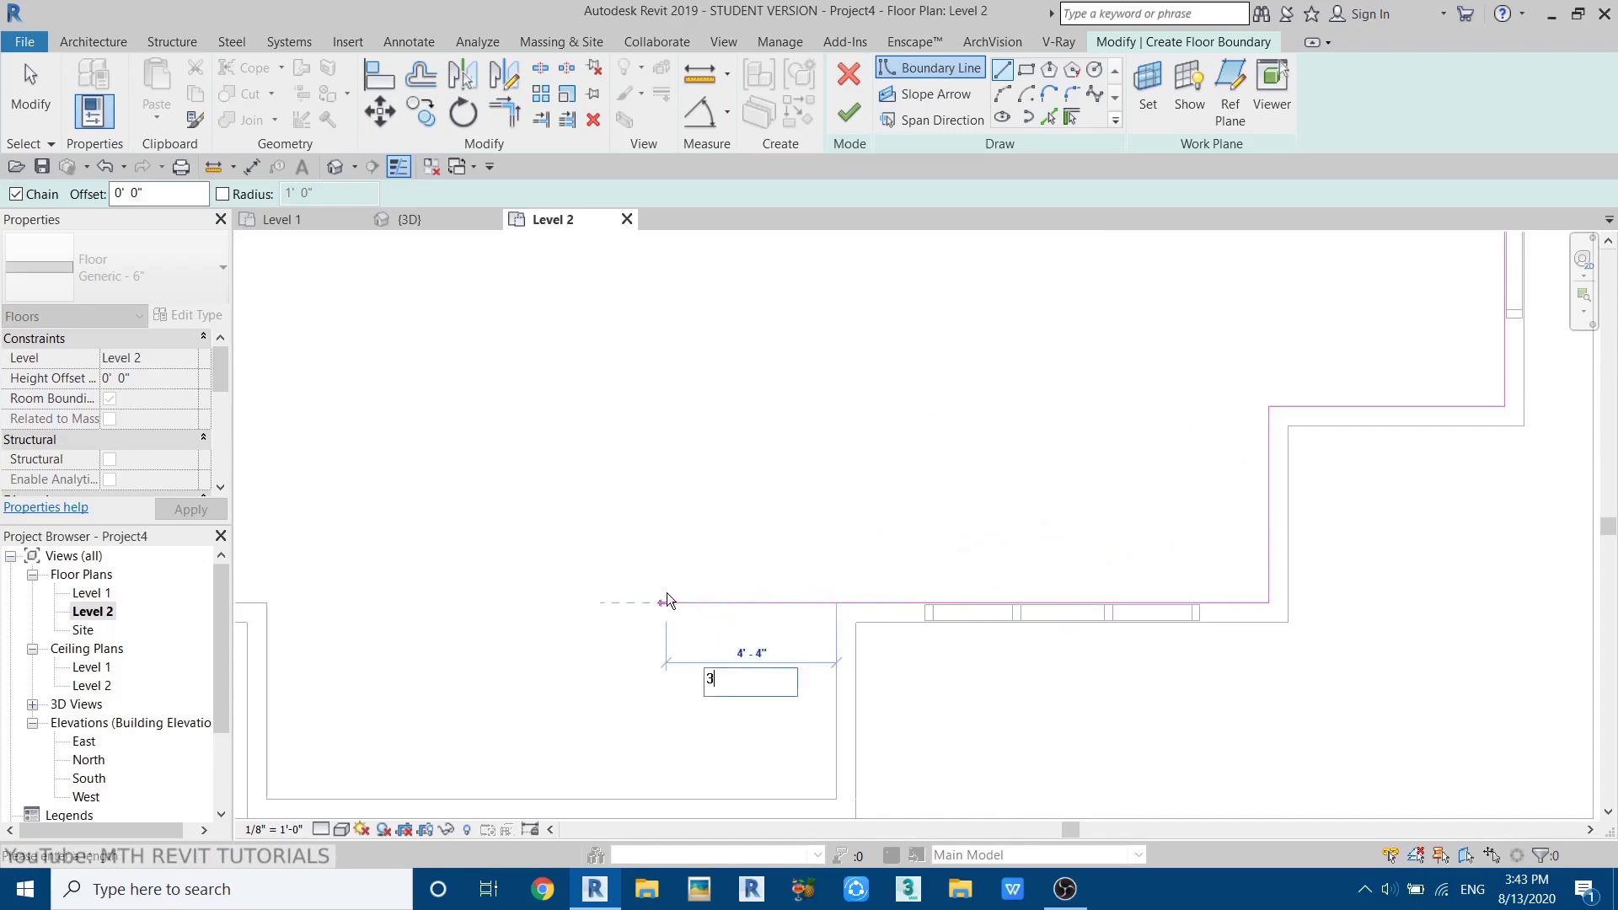
pyautogui.press('Return')
pyautogui.scroll(-2, 781, 583)
pyautogui.moveTo(755, 448); pyautogui.dragTo(717, 589, button='middle')
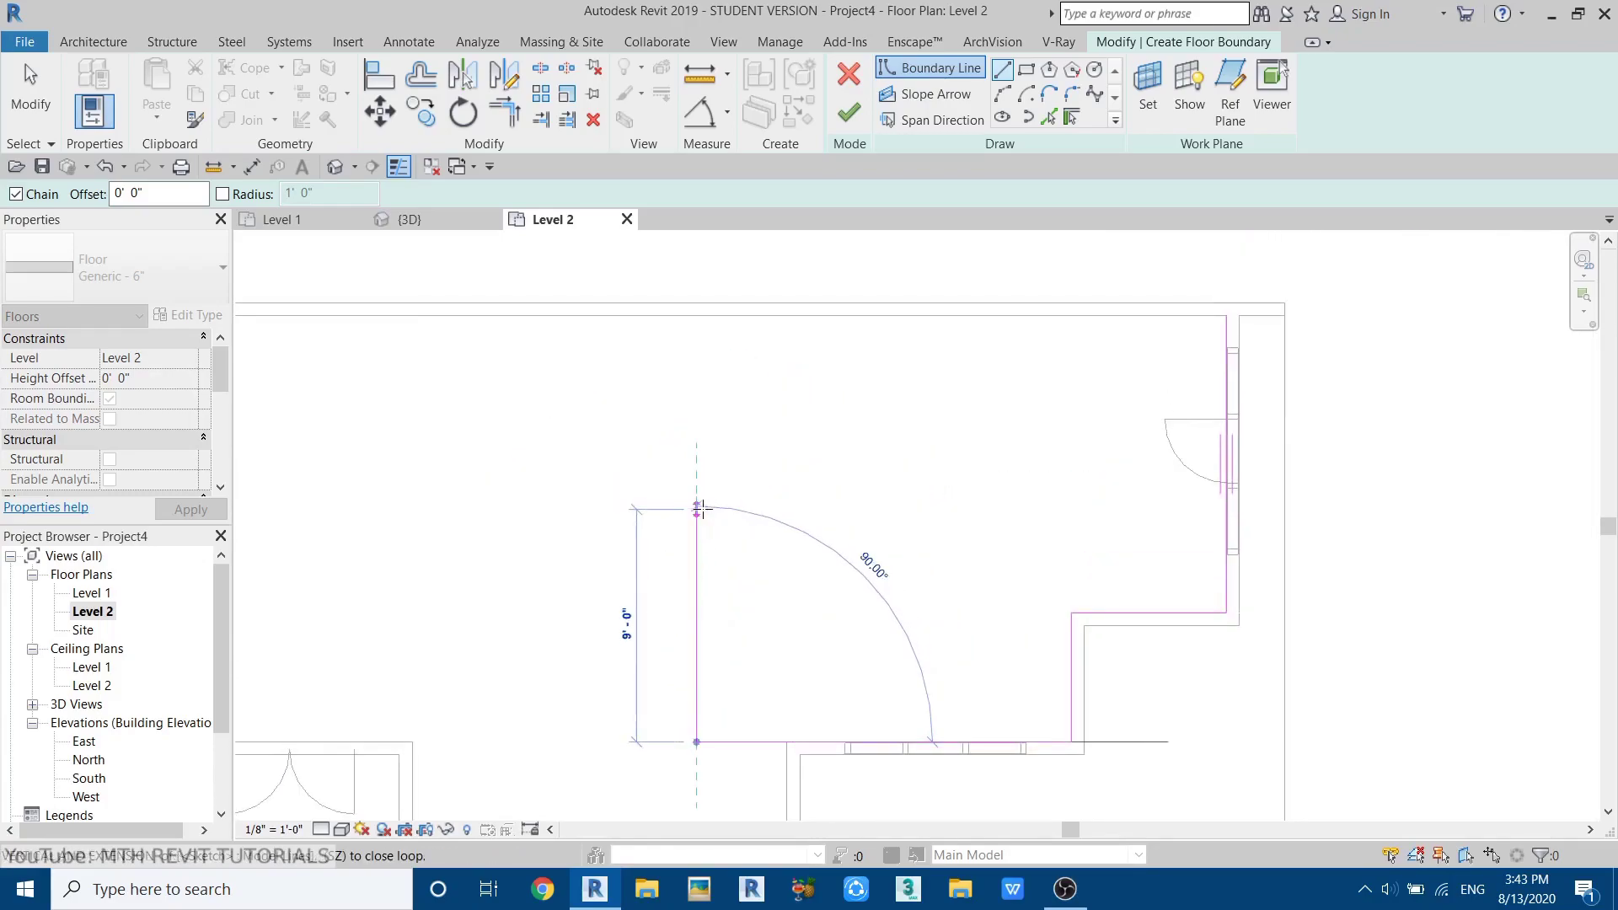
pyautogui.click(699, 509)
pyautogui.write("3'6")
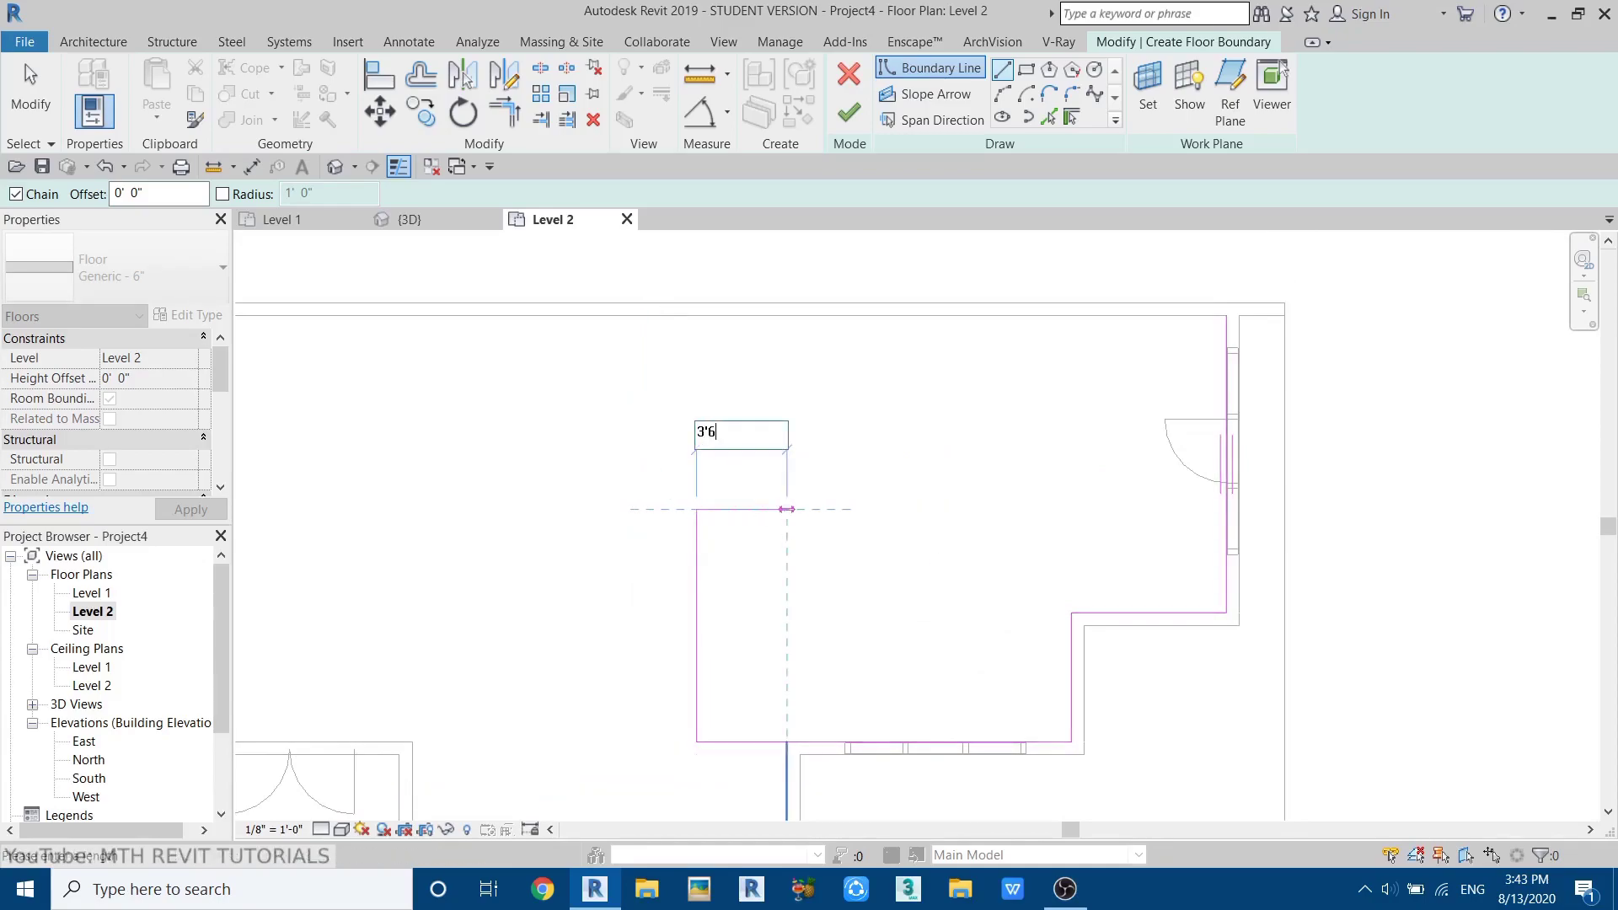
pyautogui.press('Return')
# - Close the floor boundary along the long wall's inner face back to its starting corner and finish the Level 2 floor
pyautogui.click(786, 316)
pyautogui.click(1226, 315)
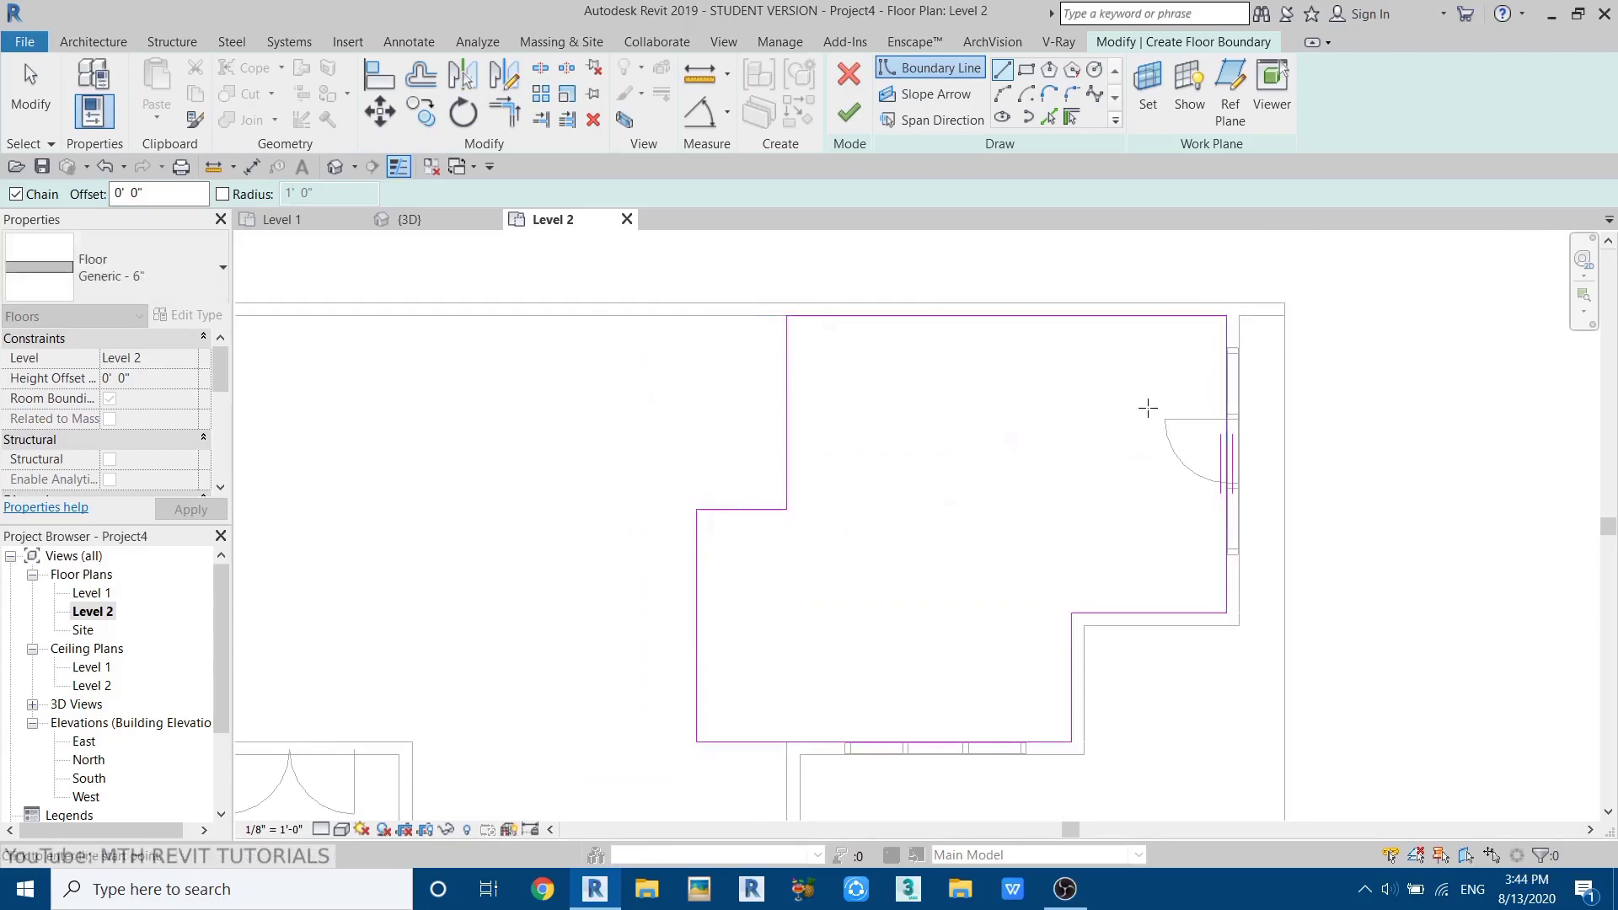
pyautogui.press('Escape')
pyautogui.scroll(1, 658, 564)
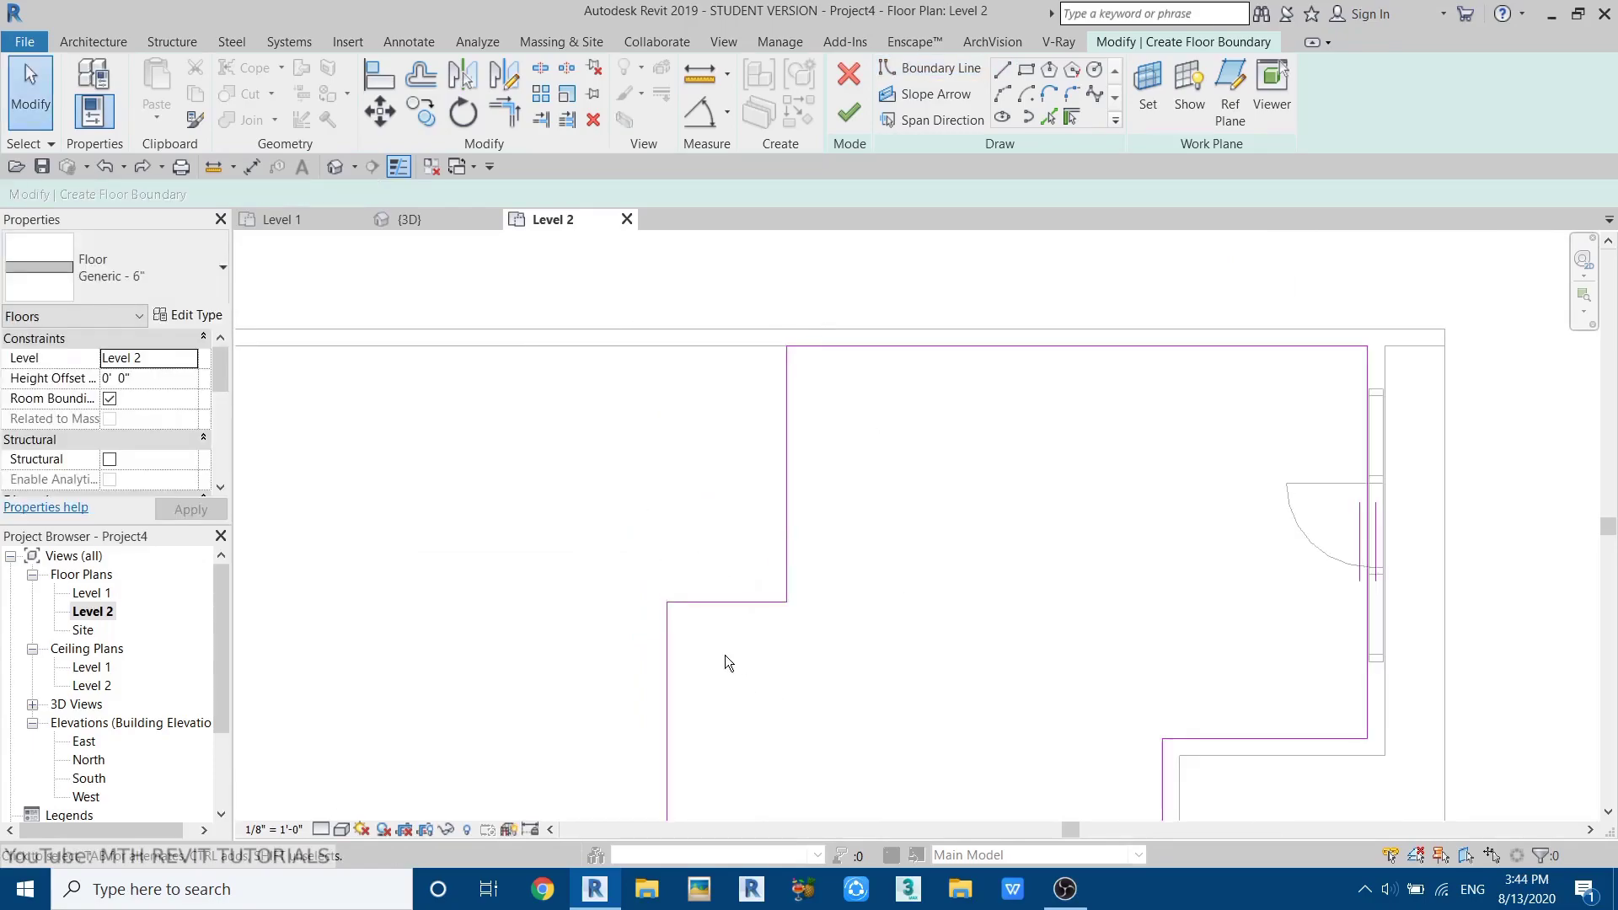
pyautogui.moveTo(728, 665); pyautogui.dragTo(881, 623, button='middle')
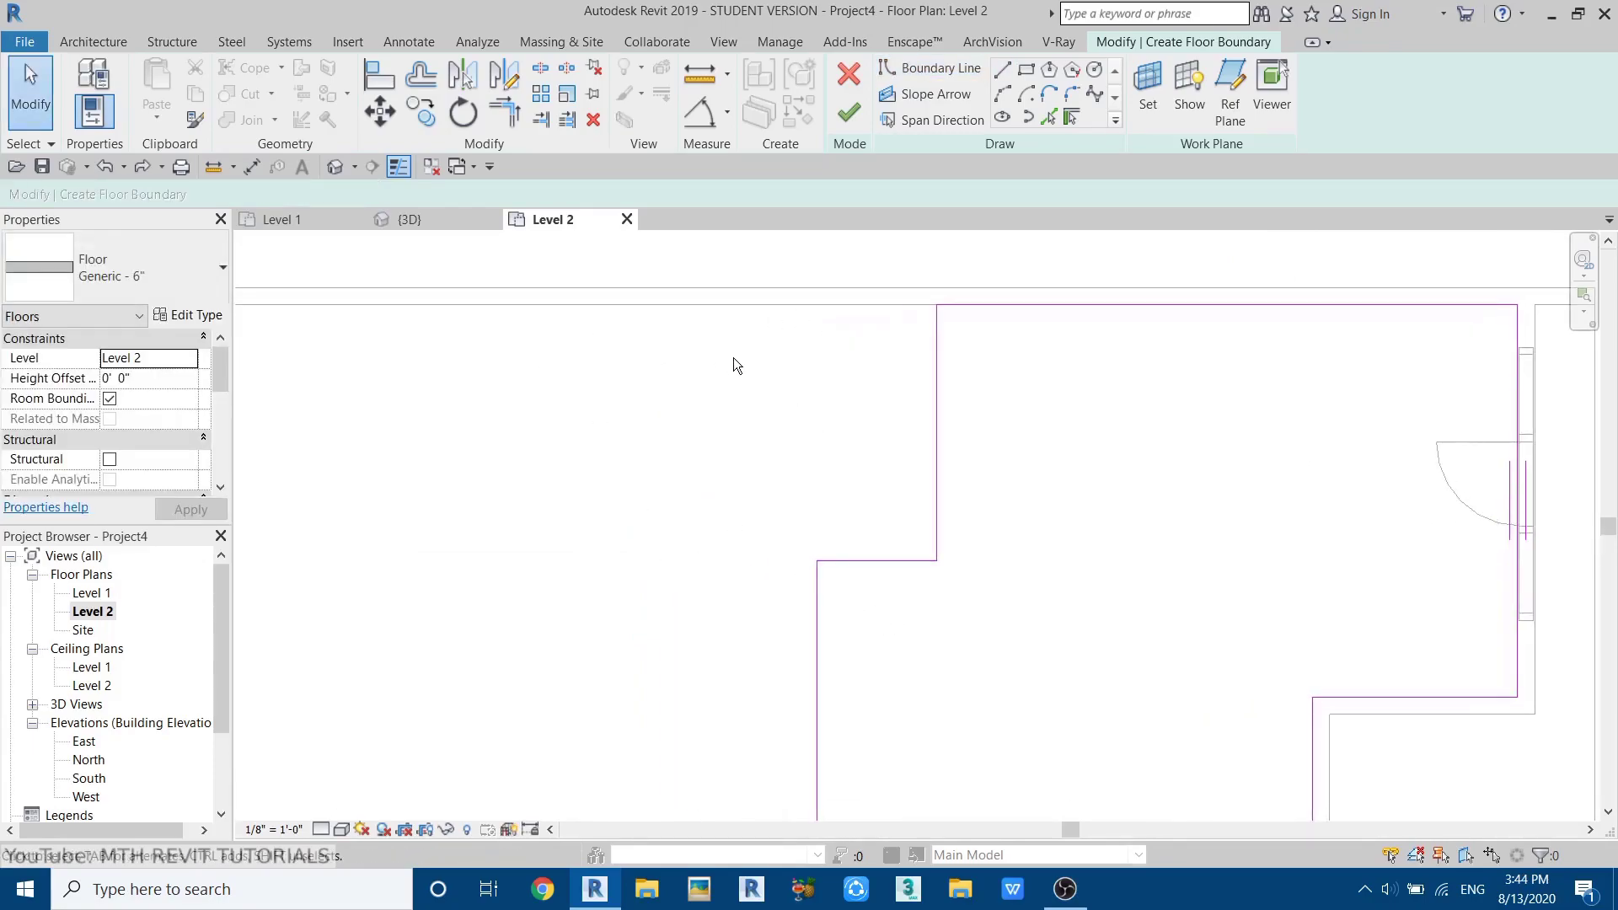
pyautogui.click(850, 112)
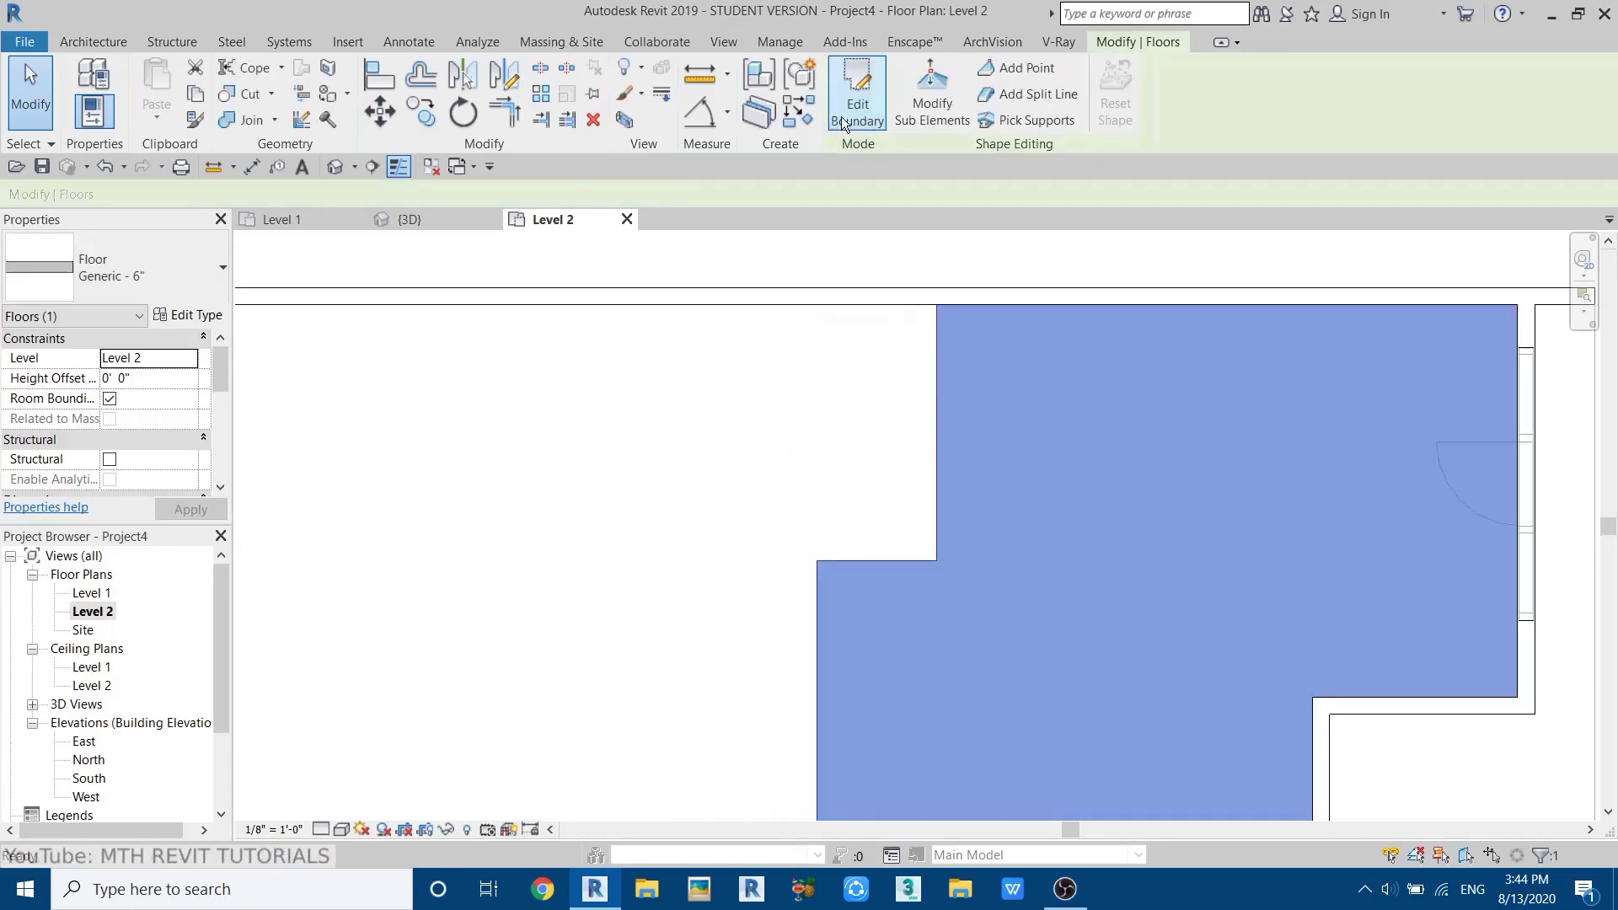
# - Start a stair and draw its first run of 10 risers, 8'-3" long, along the long wall's inner face with location line Run: Left
pyautogui.click(85, 43)
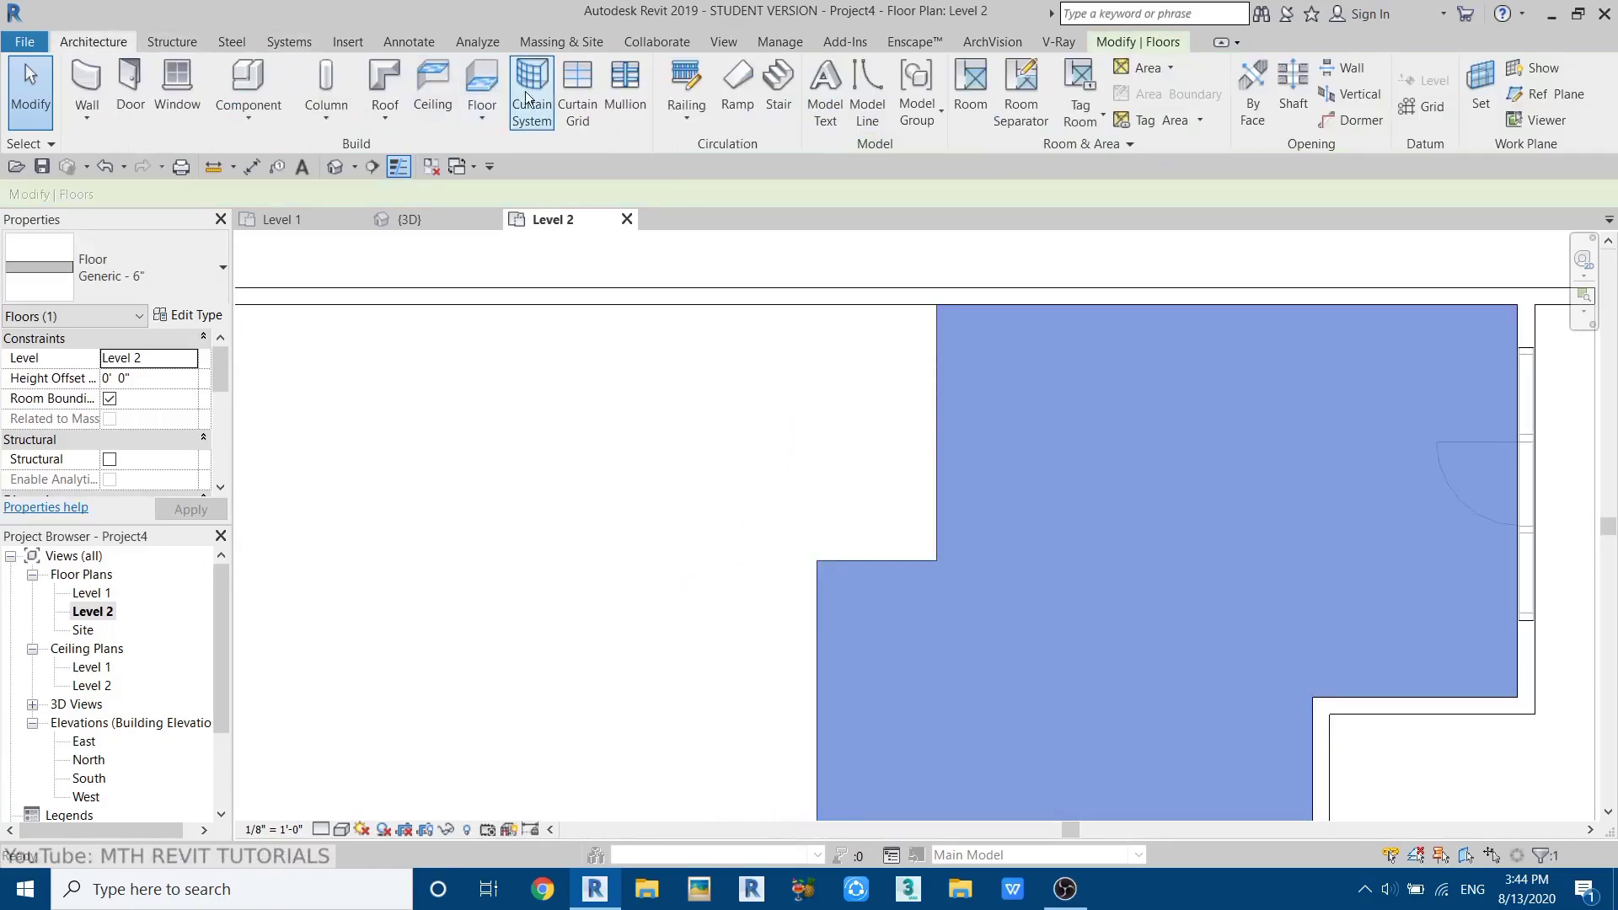
pyautogui.click(777, 108)
pyautogui.moveTo(561, 324); pyautogui.dragTo(675, 480, button='middle')
pyautogui.click(621, 461)
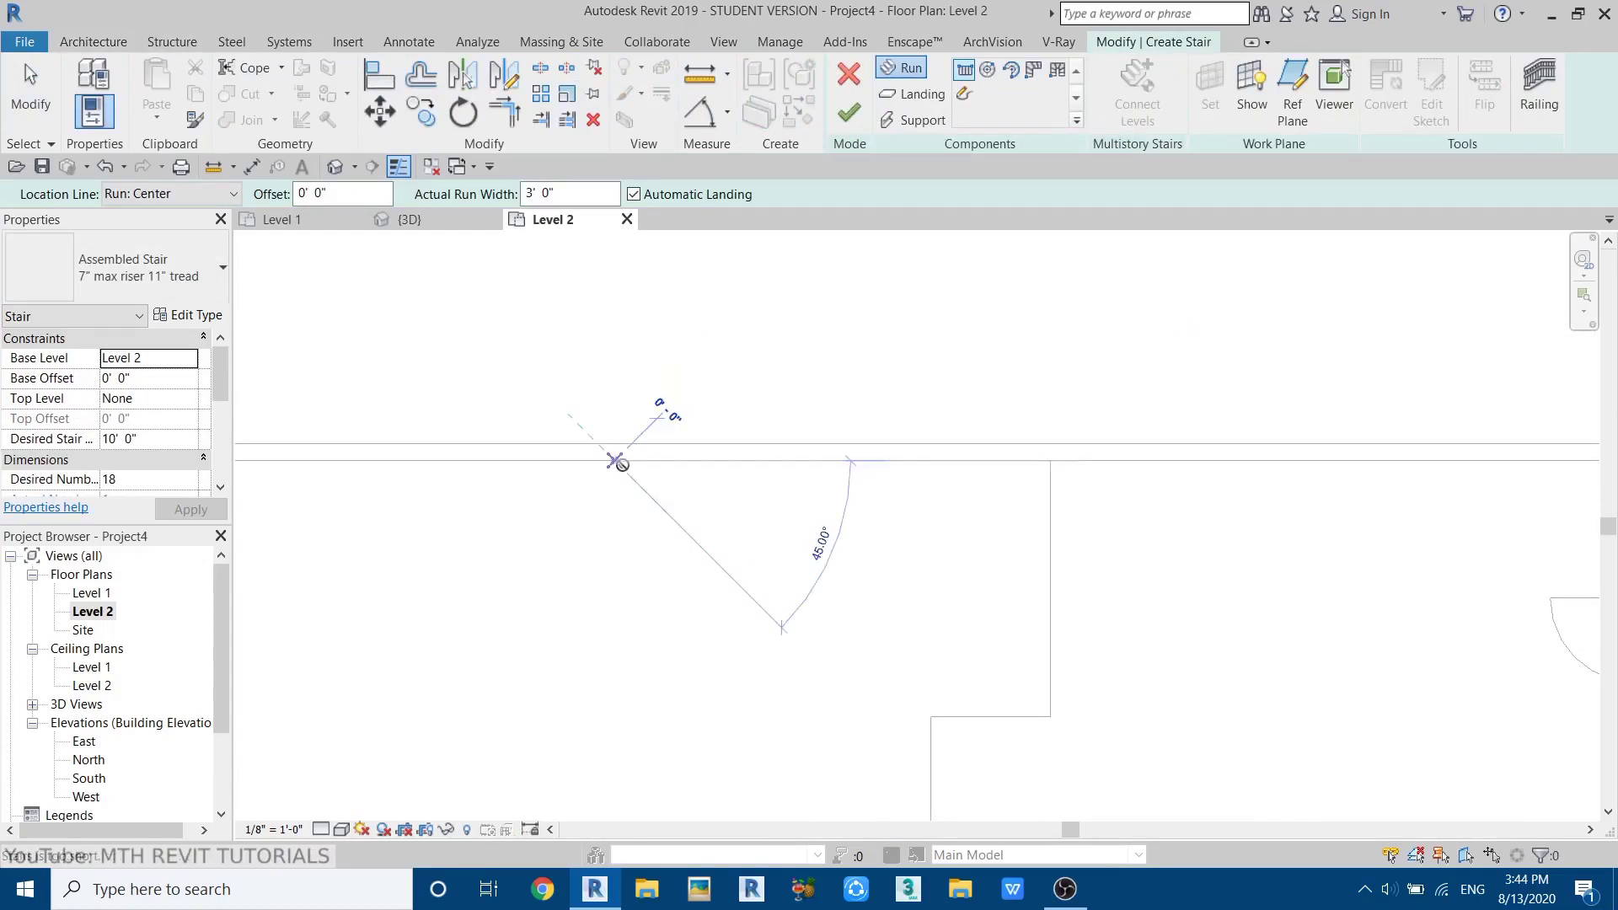
pyautogui.rightClick(764, 420)
pyautogui.click(788, 427)
pyautogui.click(139, 195)
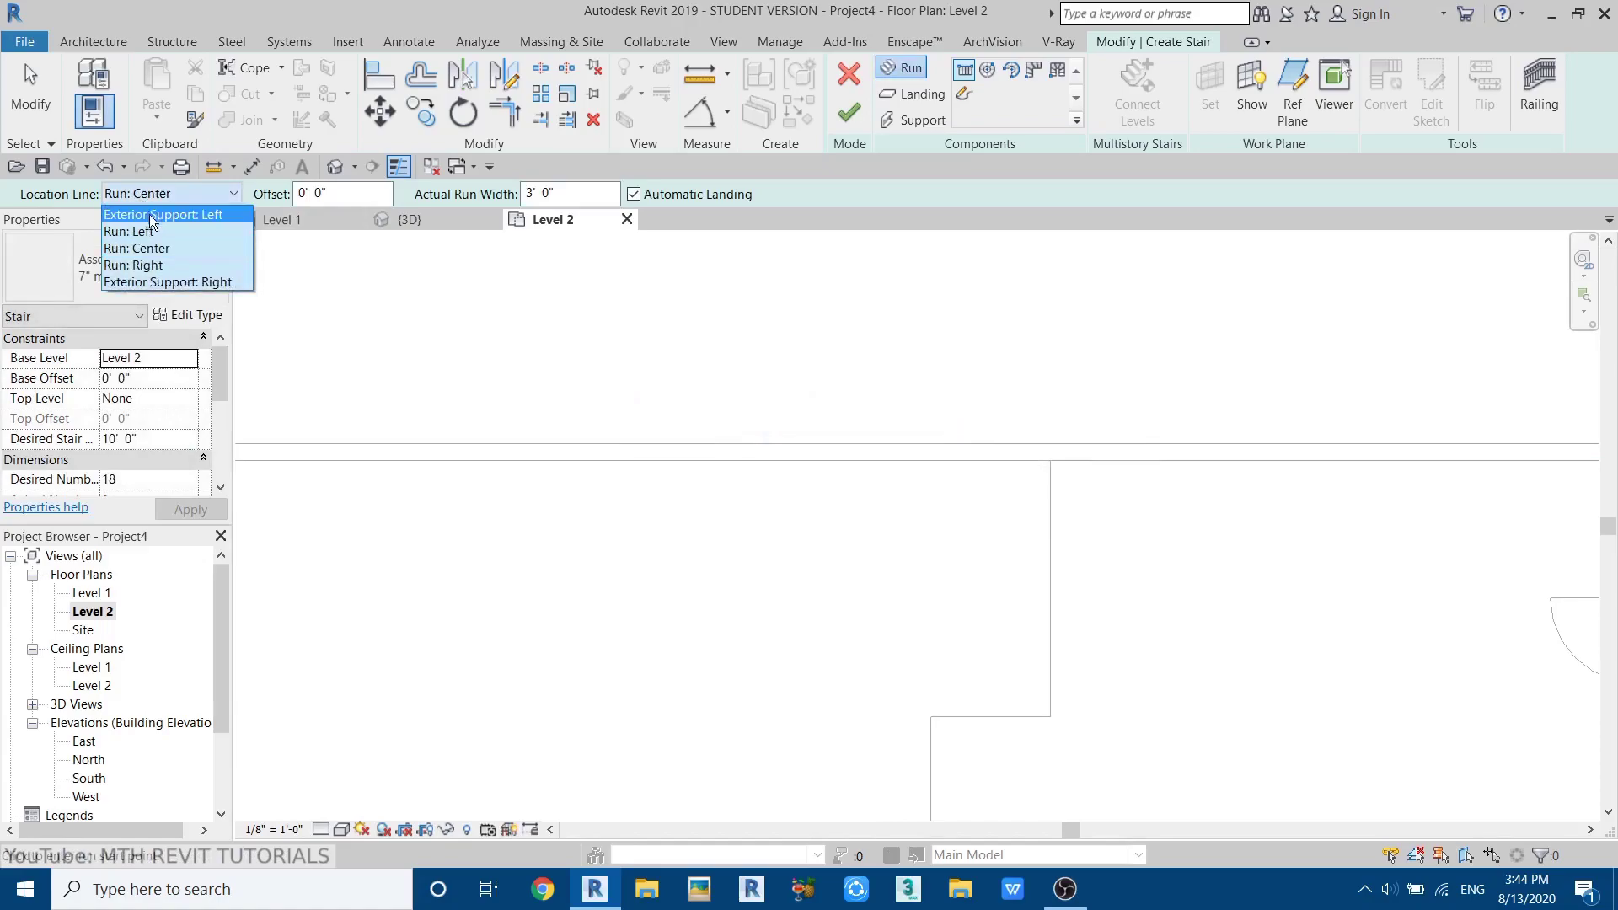
pyautogui.click(155, 231)
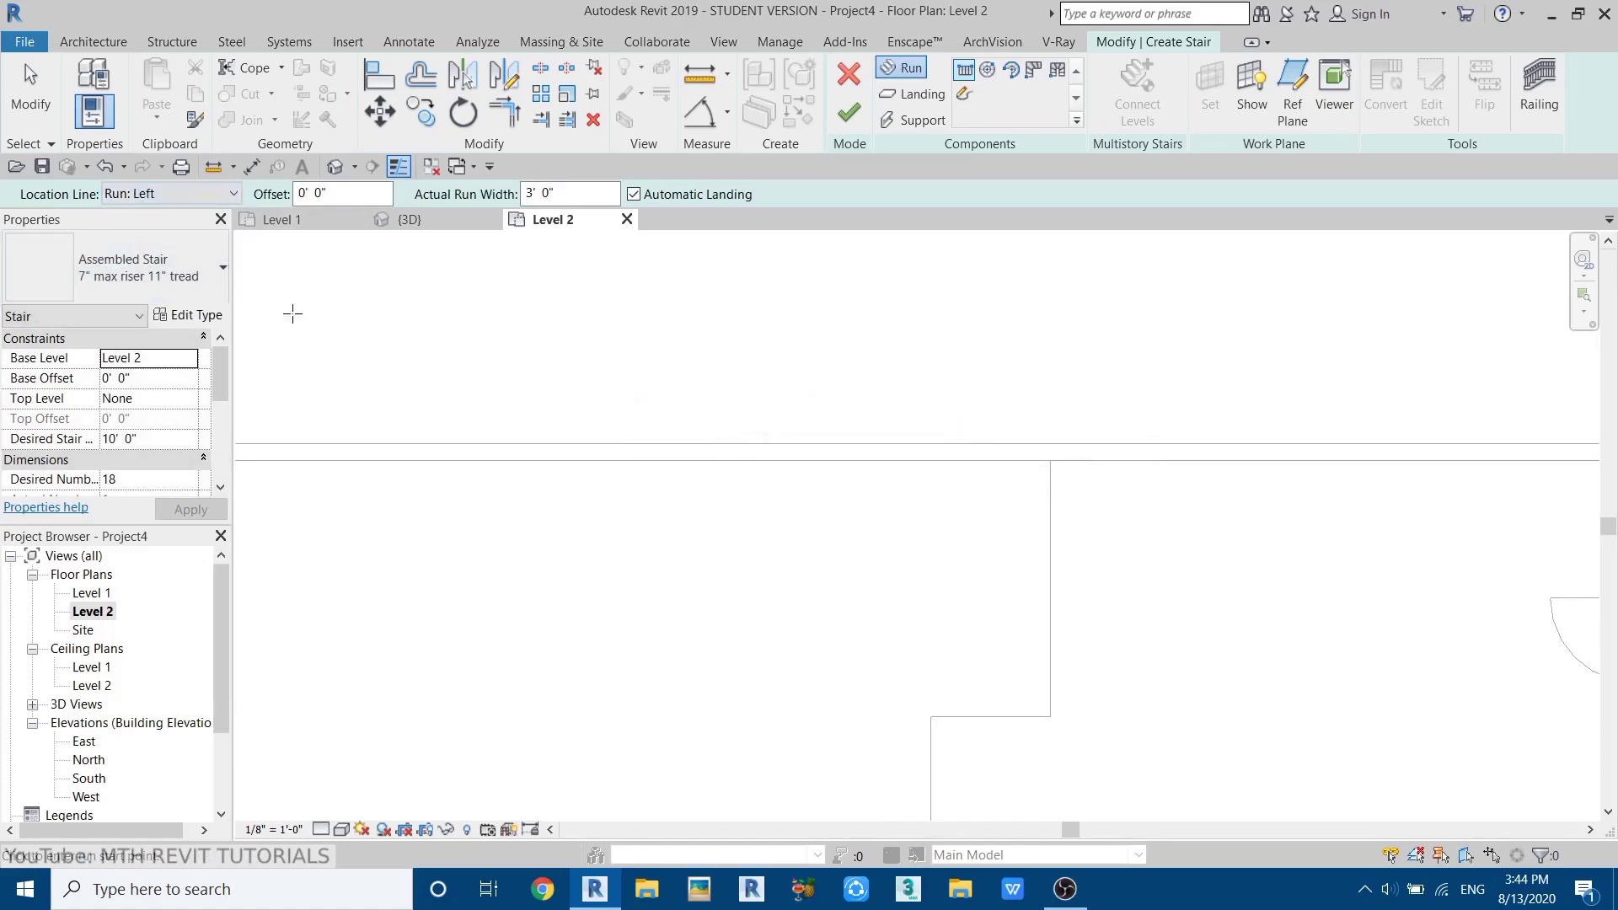
pyautogui.click(541, 461)
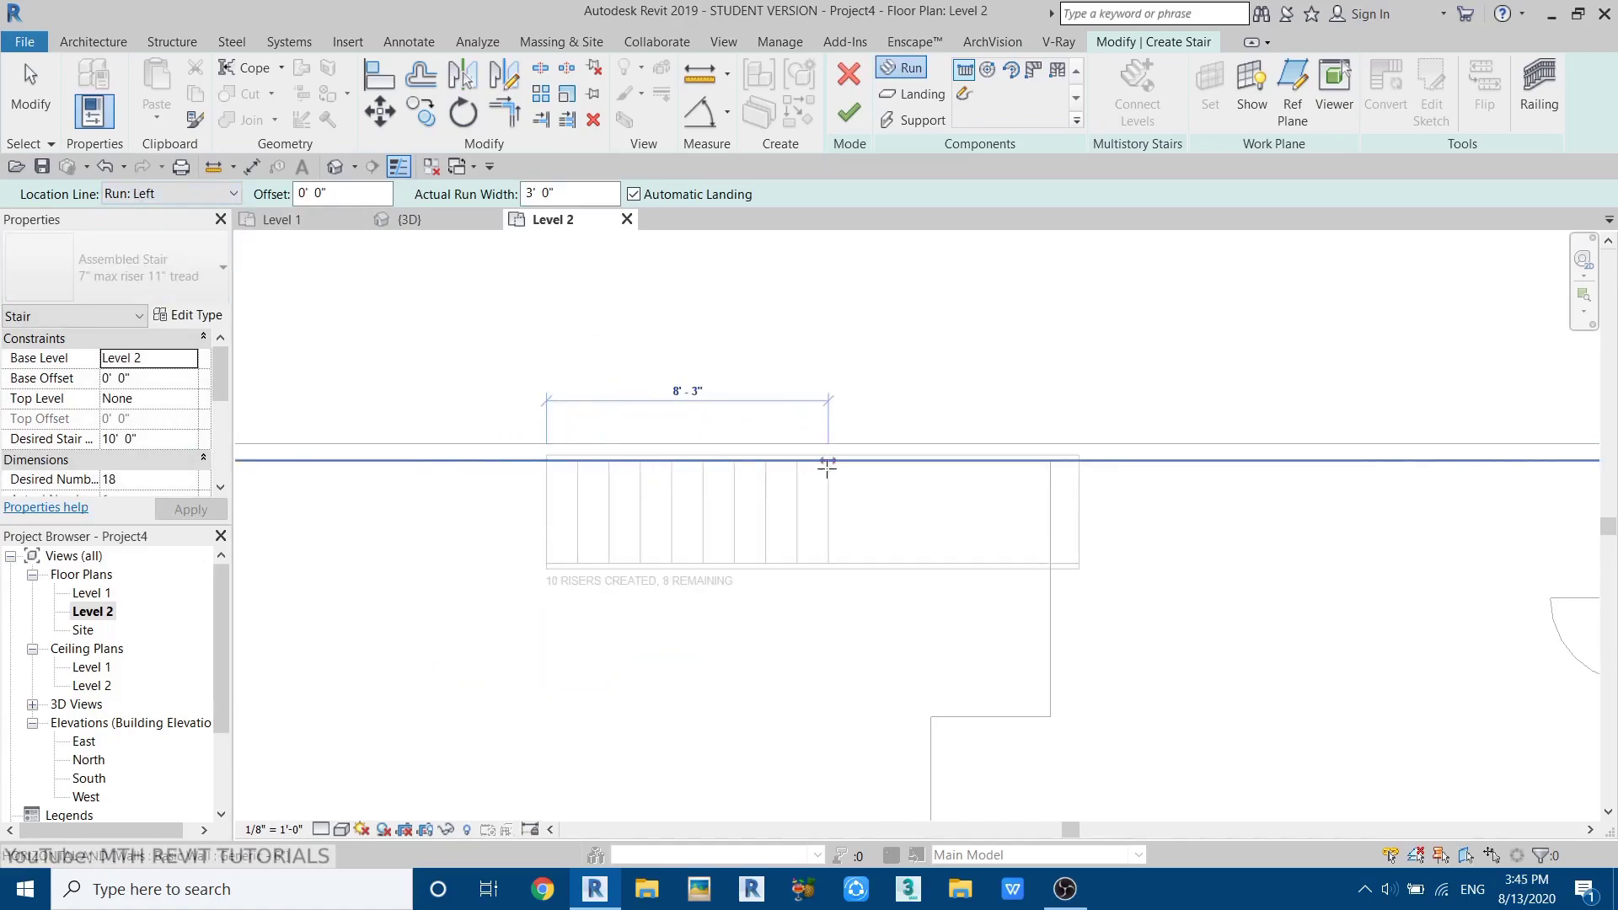
pyautogui.moveTo(825, 465); pyautogui.dragTo(805, 468, button='middle')
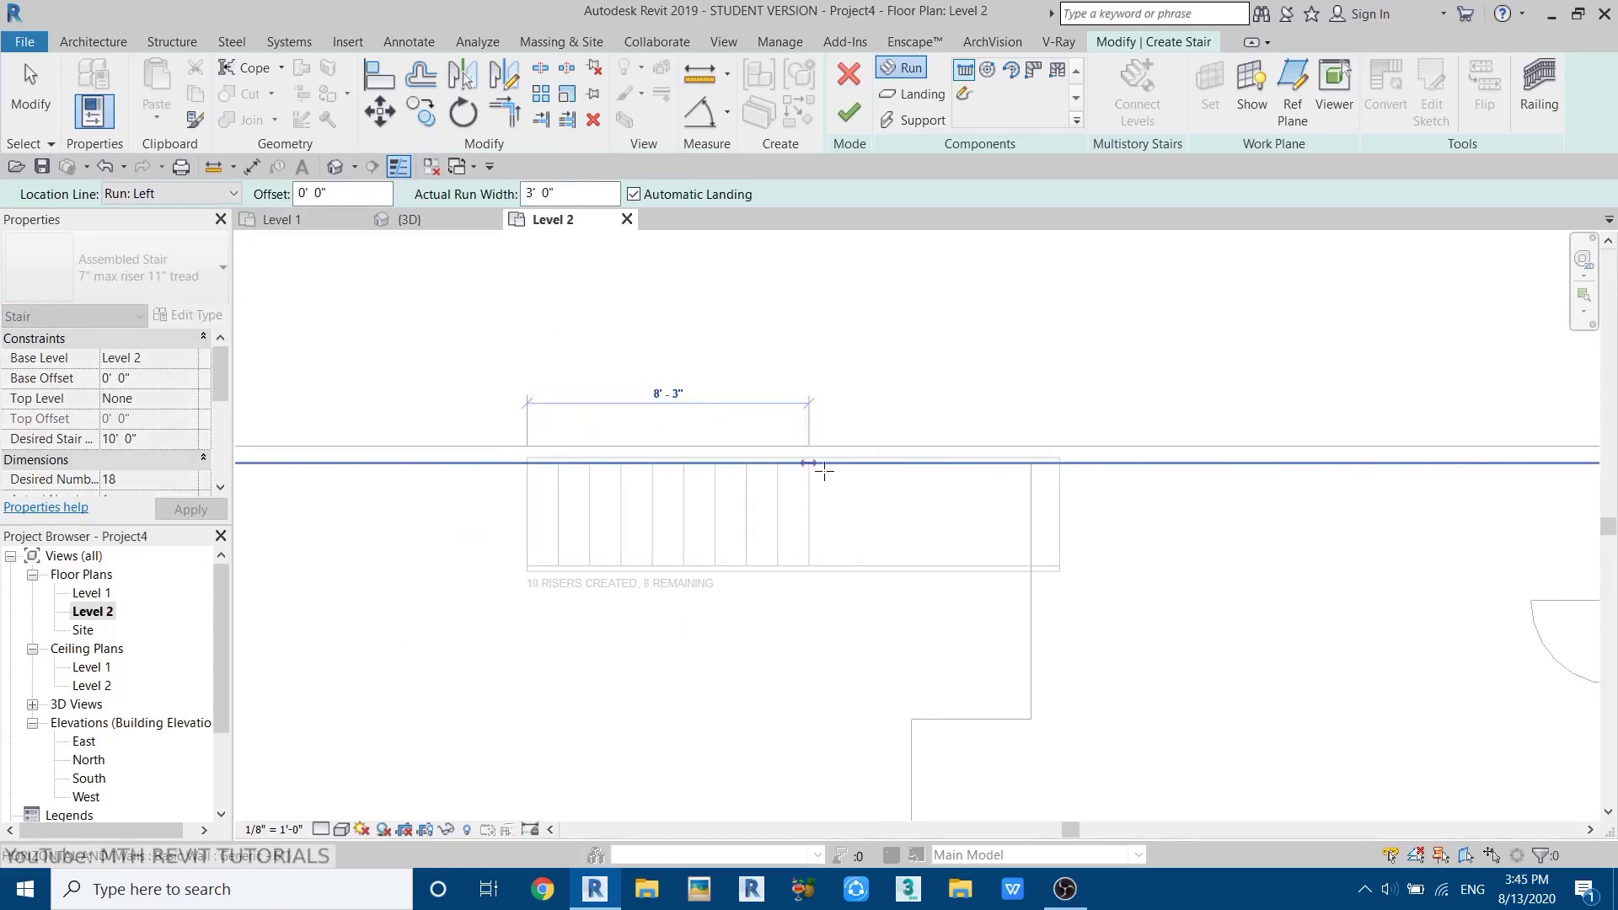
pyautogui.click(823, 467)
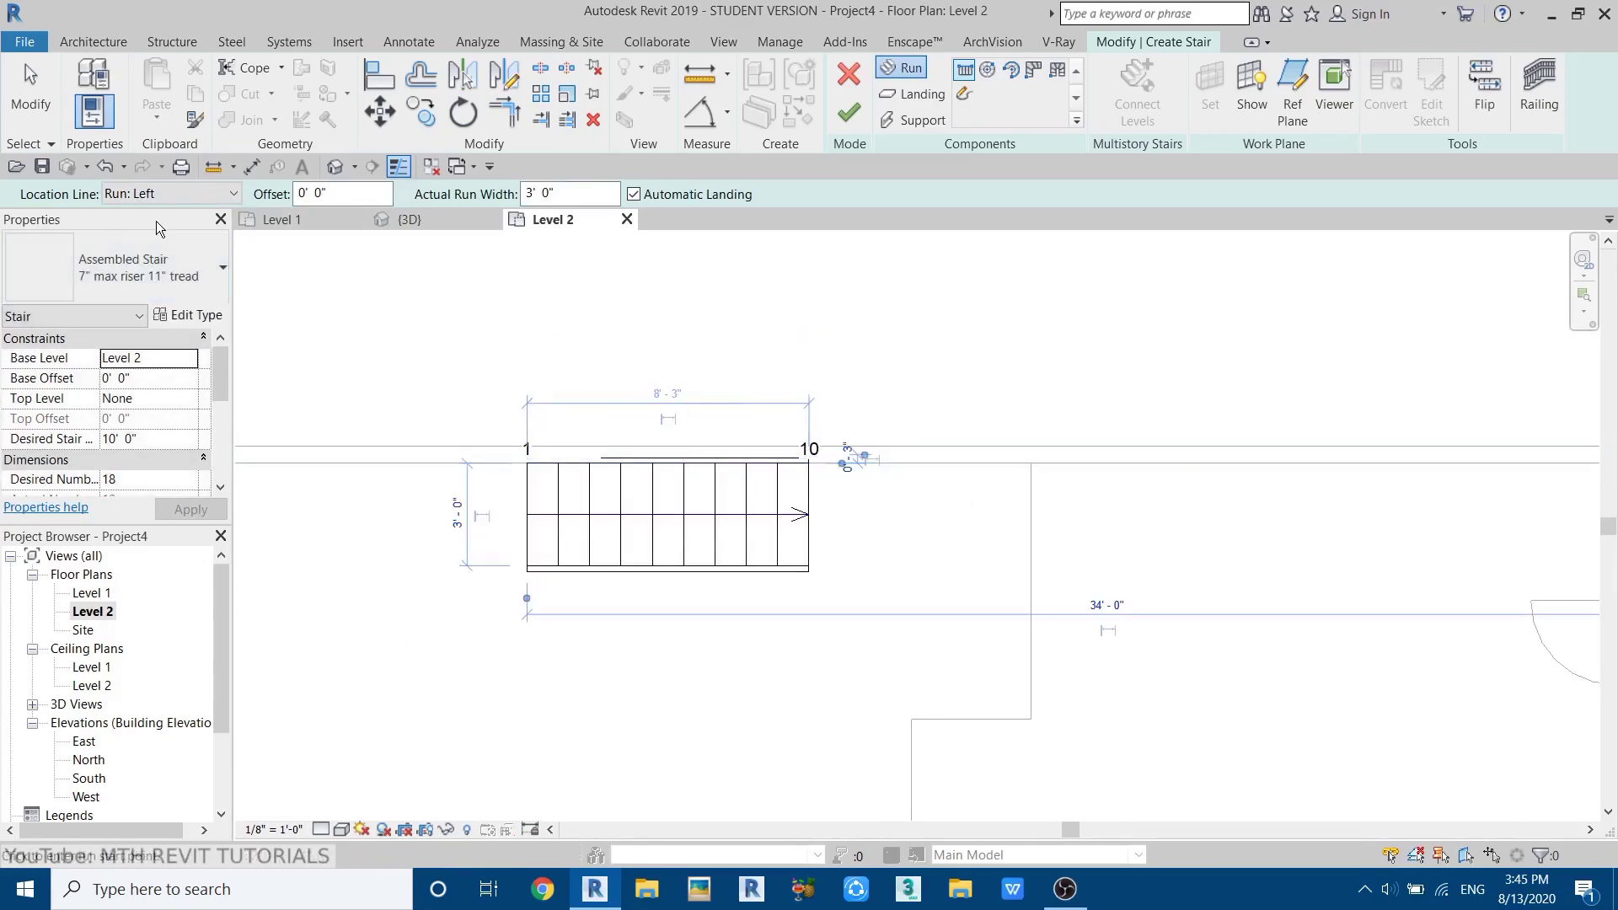
# - Draw the second run of 8 risers perpendicular to the first run's end, using location line Run: Right with an automatic landing
pyautogui.click(161, 199)
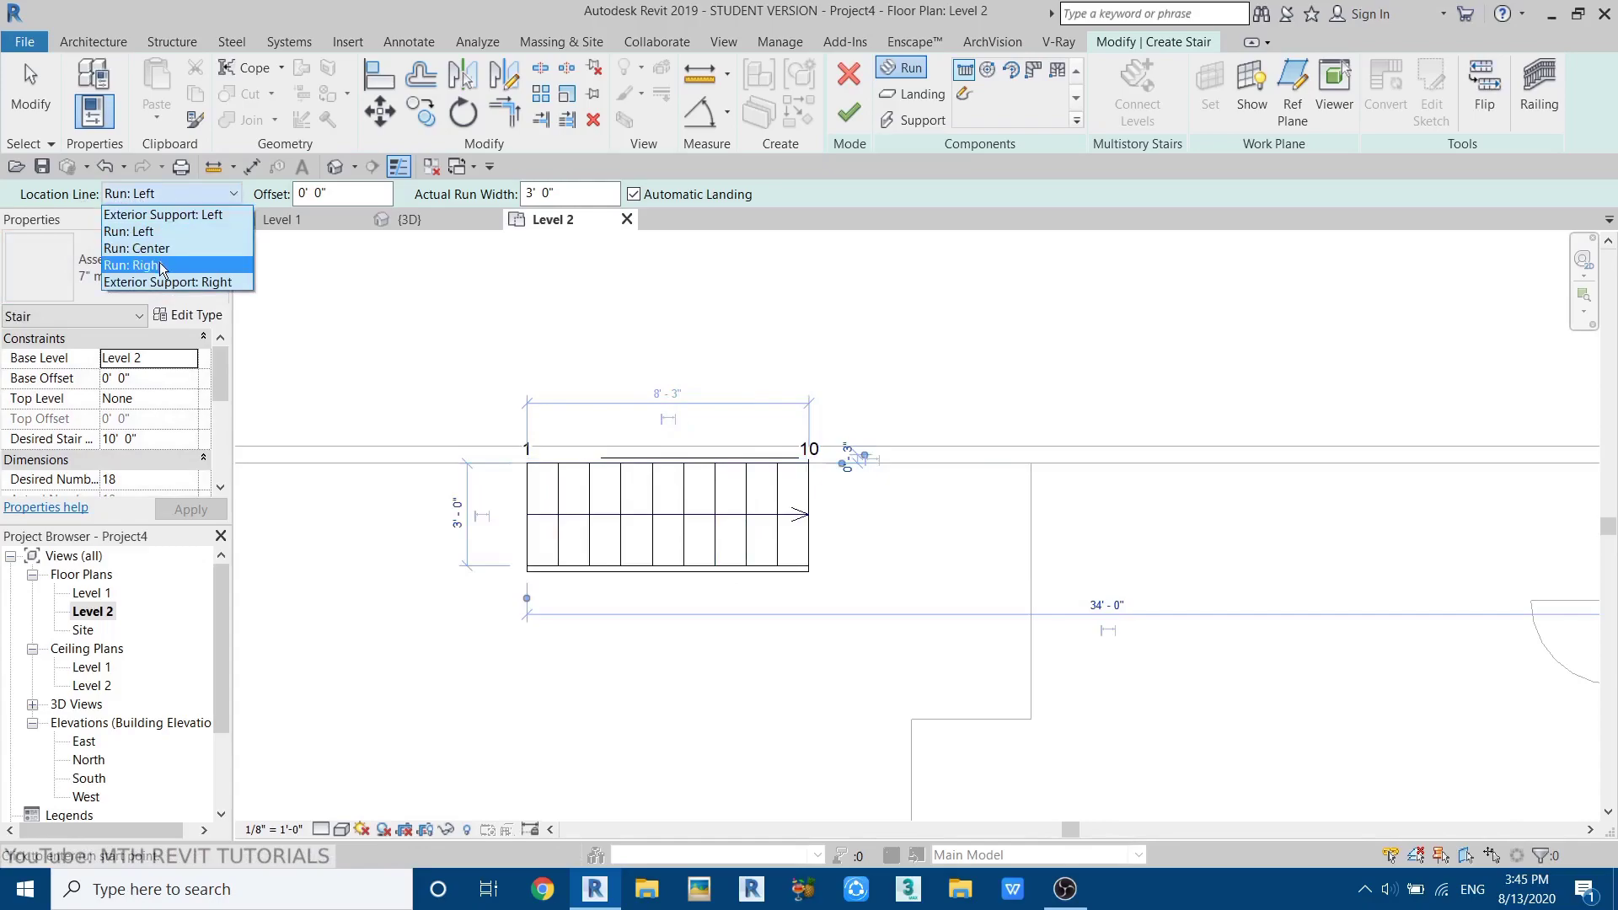
pyautogui.click(127, 264)
pyautogui.click(809, 571)
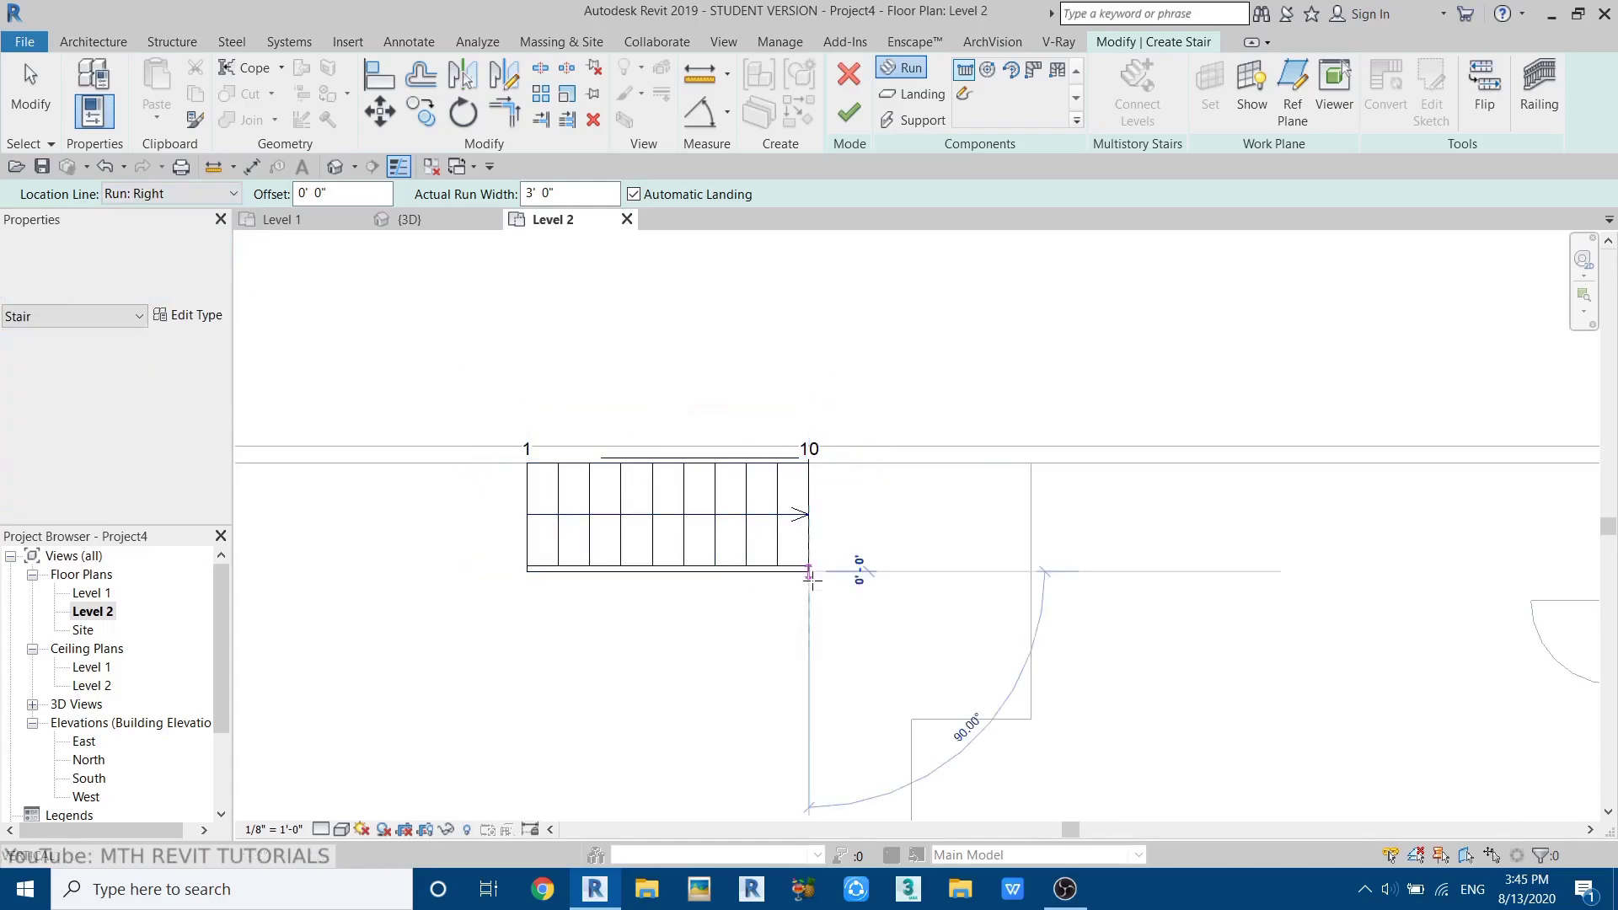
pyautogui.moveTo(809, 645); pyautogui.dragTo(801, 547, button='middle')
pyautogui.scroll(1, 801, 547)
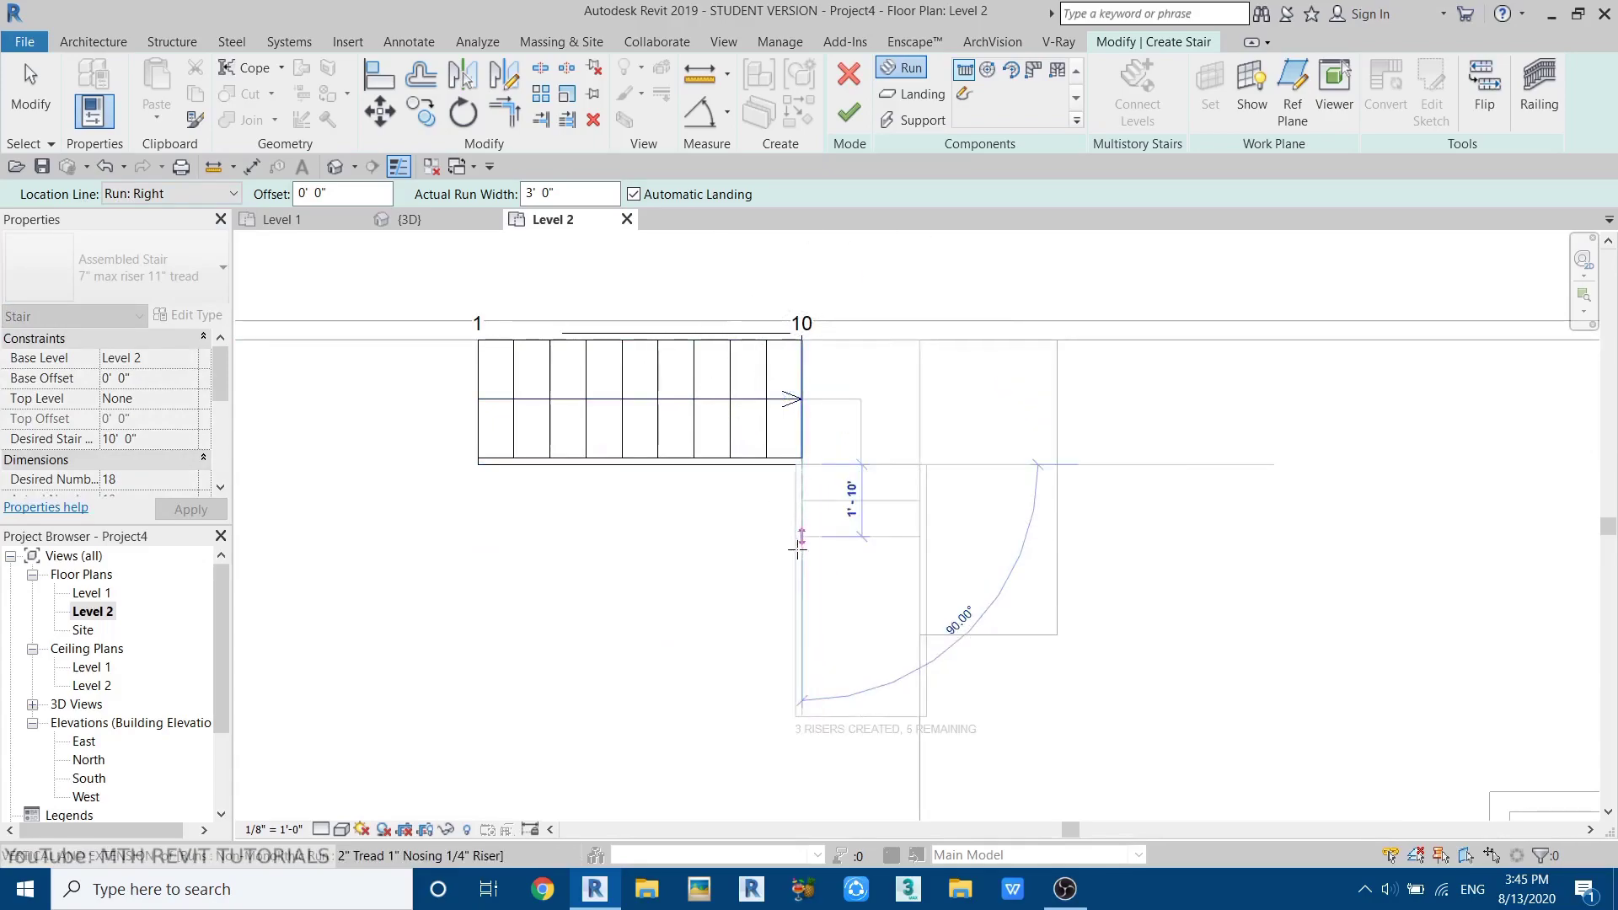
pyautogui.scroll(-1, 798, 547)
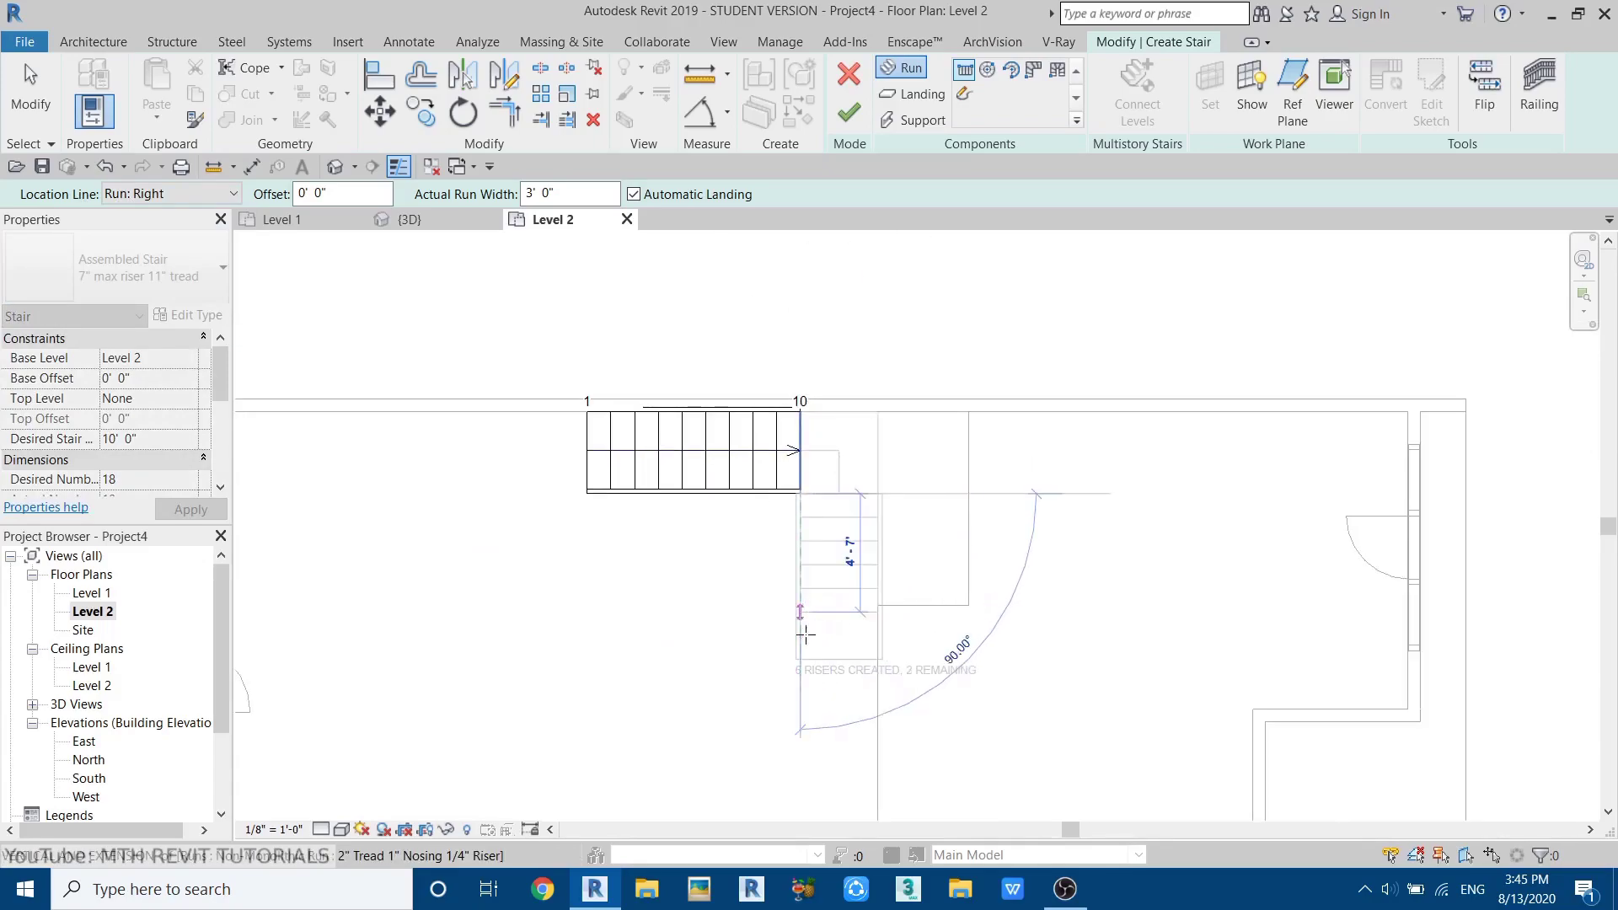
pyautogui.click(802, 754)
pyautogui.press('Escape')
pyautogui.rightClick(501, 405)
pyautogui.click(539, 420)
# - Show the plan in Wireframe and move the entire stair so its outer landing corner meets the floor edge at the long wall's inner face
pyautogui.click(344, 830)
pyautogui.click(437, 703)
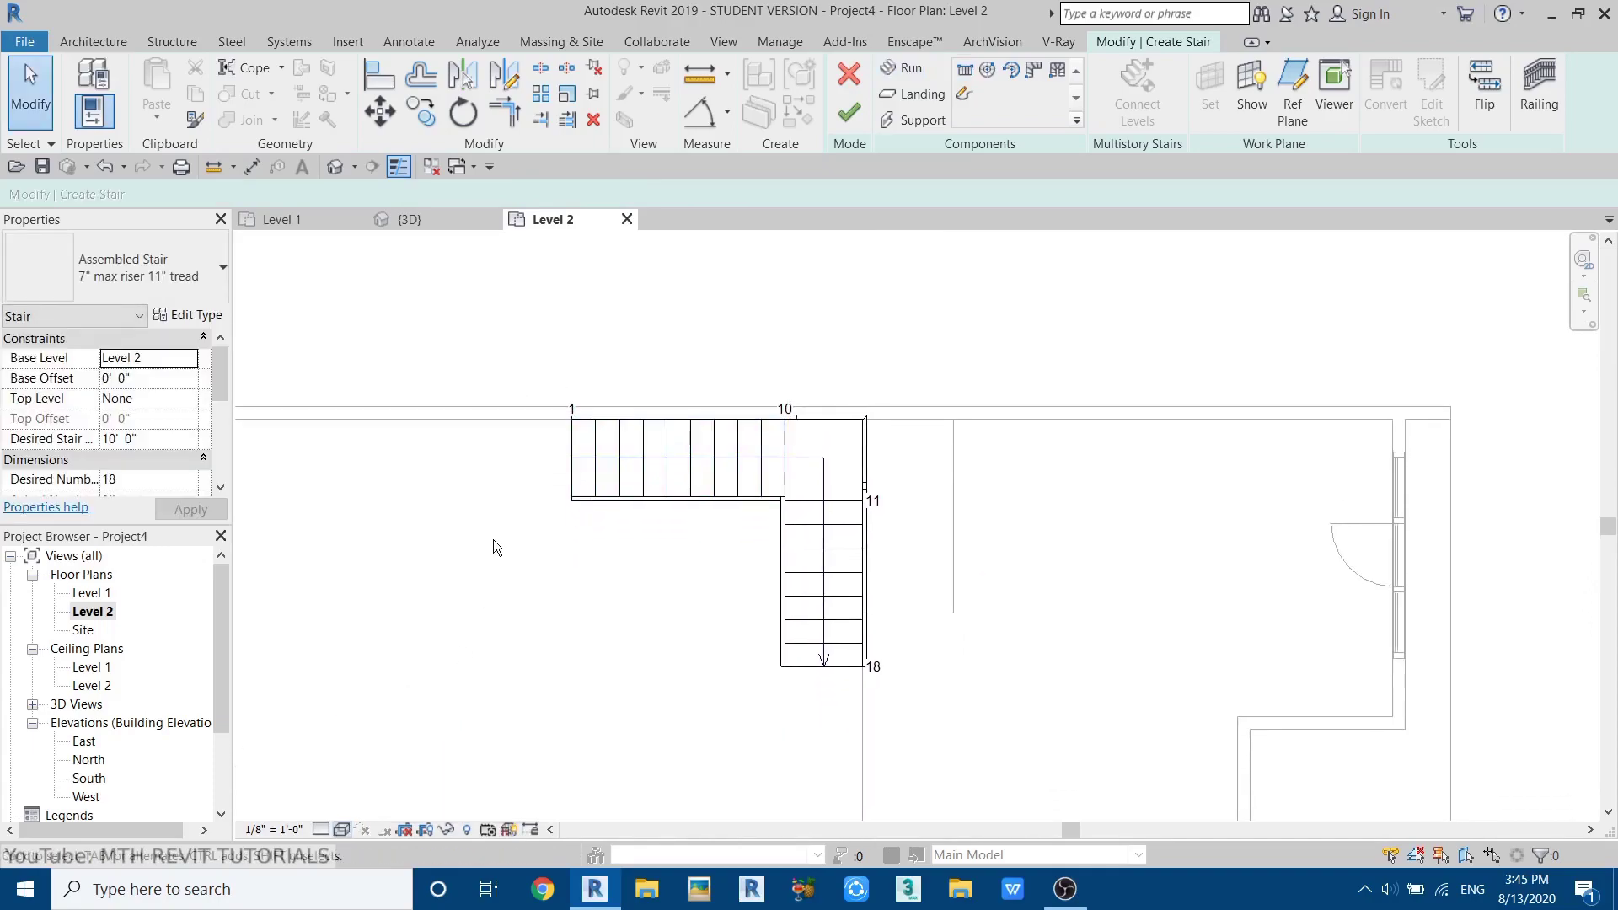
pyautogui.moveTo(493, 351); pyautogui.dragTo(953, 730)
pyautogui.scroll(3, 917, 418)
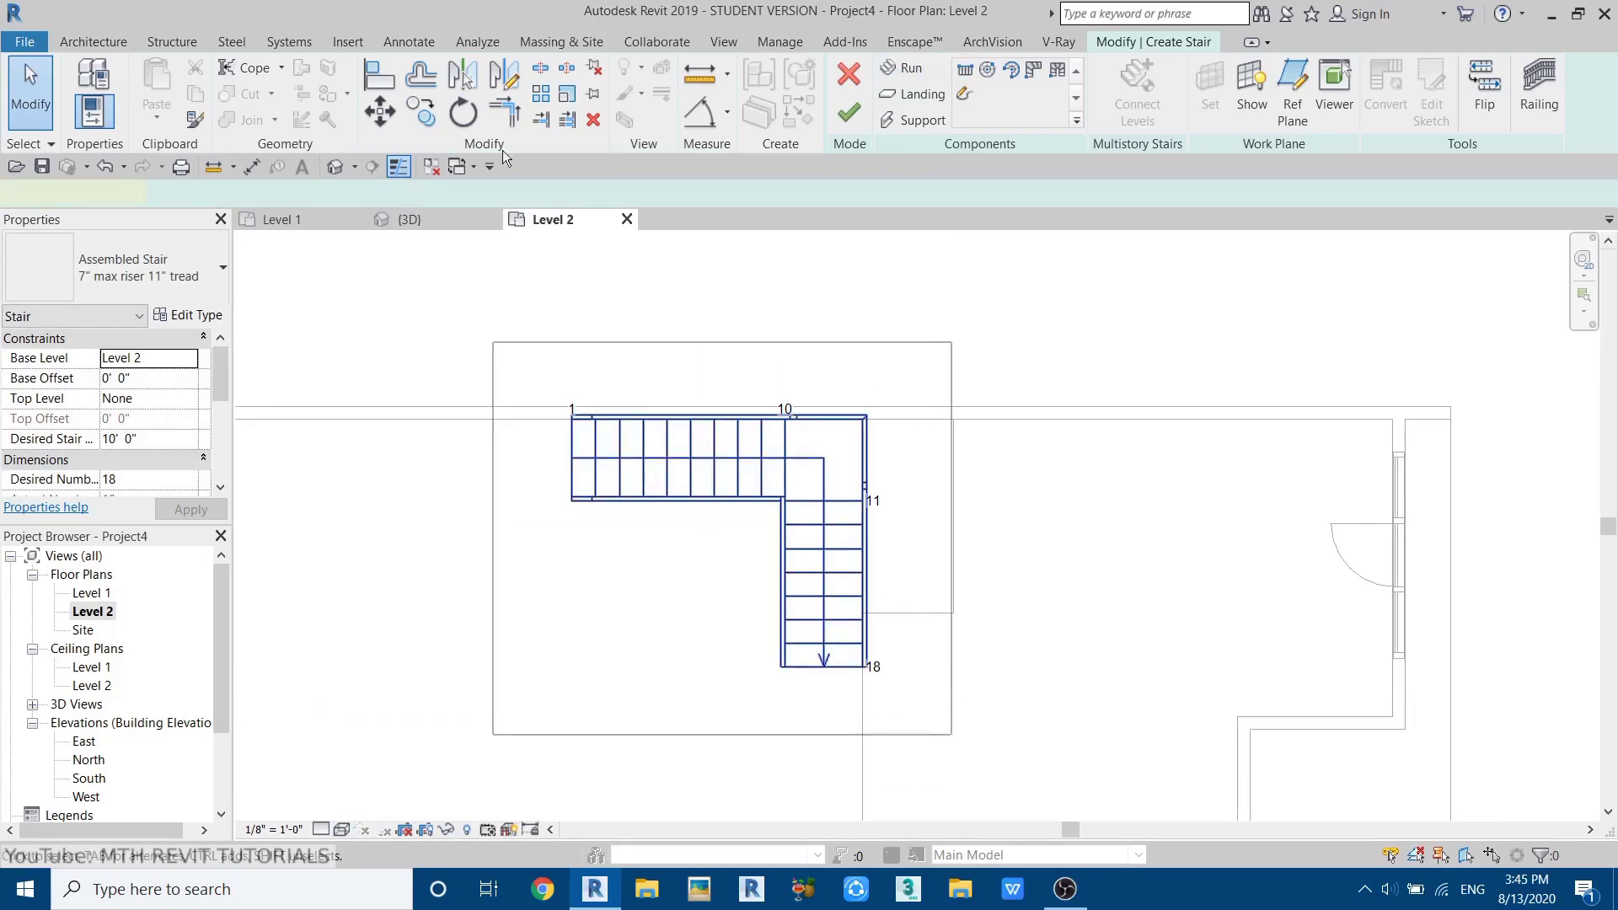
pyautogui.click(394, 113)
pyautogui.scroll(1, 885, 505)
pyautogui.click(778, 393)
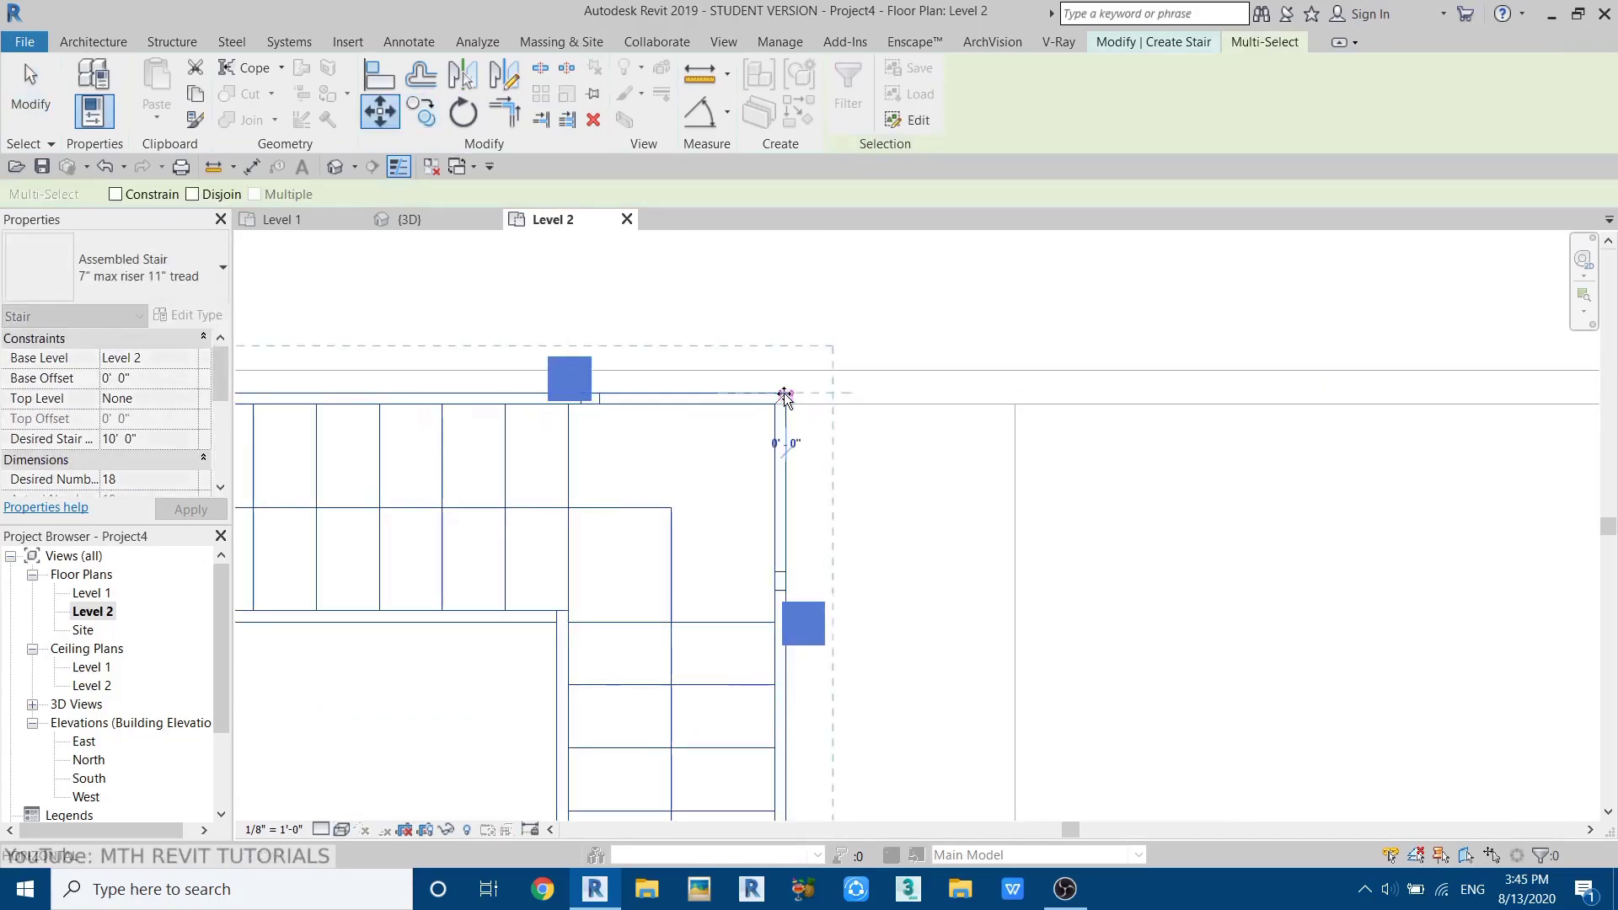
pyautogui.click(1013, 407)
pyautogui.click(1100, 331)
pyautogui.scroll(-2, 918, 406)
pyautogui.moveTo(919, 407); pyautogui.dragTo(958, 301, button='middle')
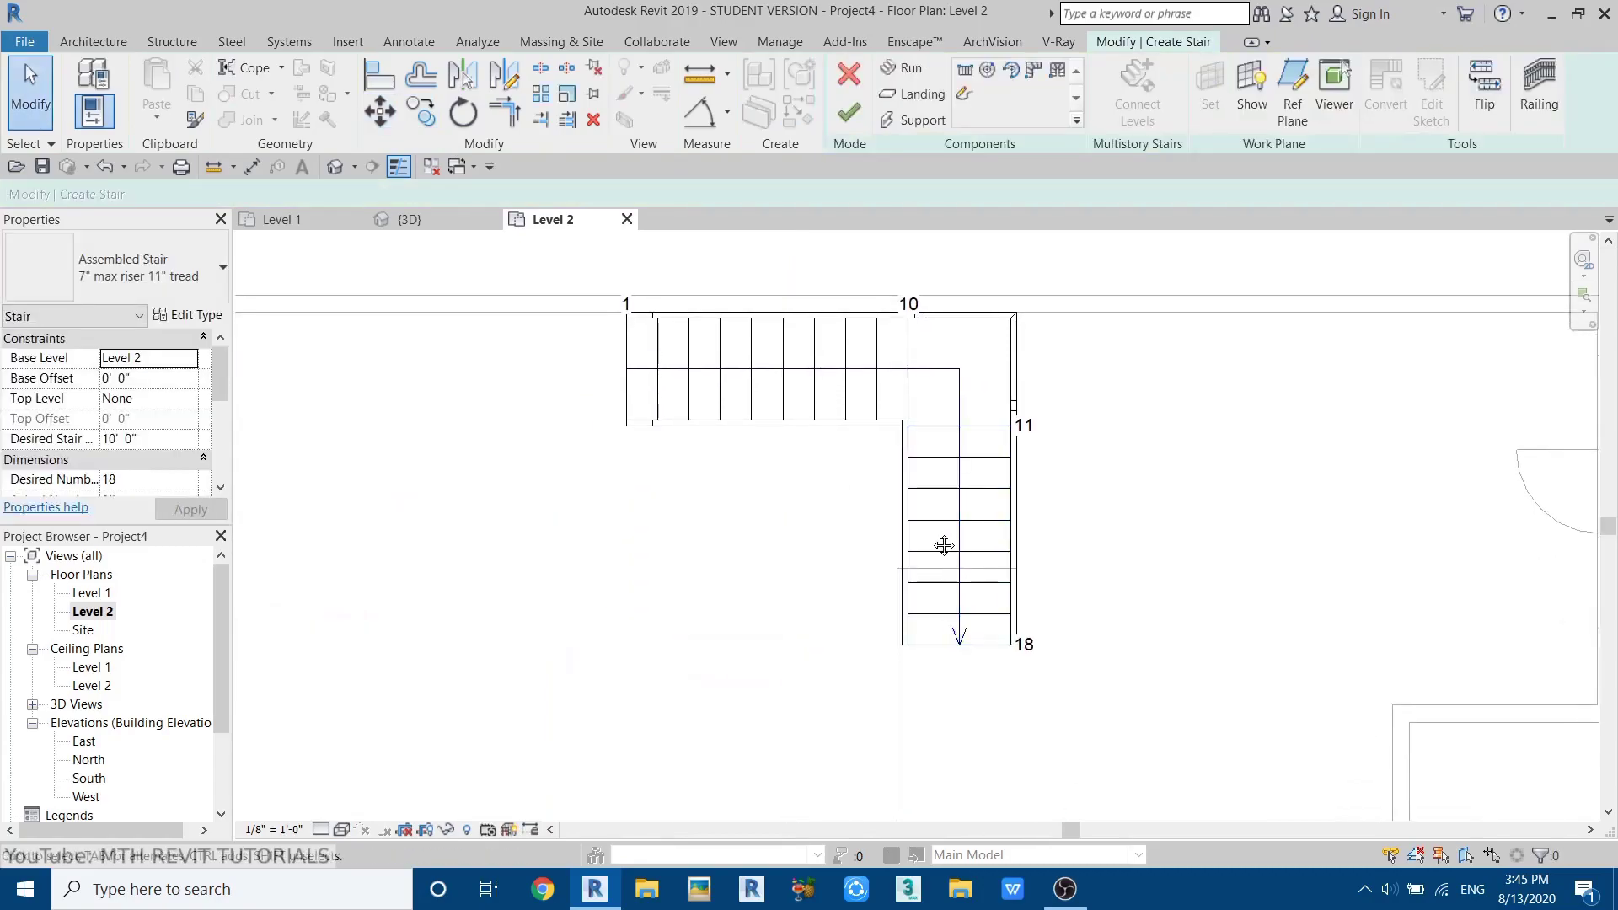
# - Set the stair's base level to Level 1 and check its new height in the 3D view
pyautogui.click(428, 221)
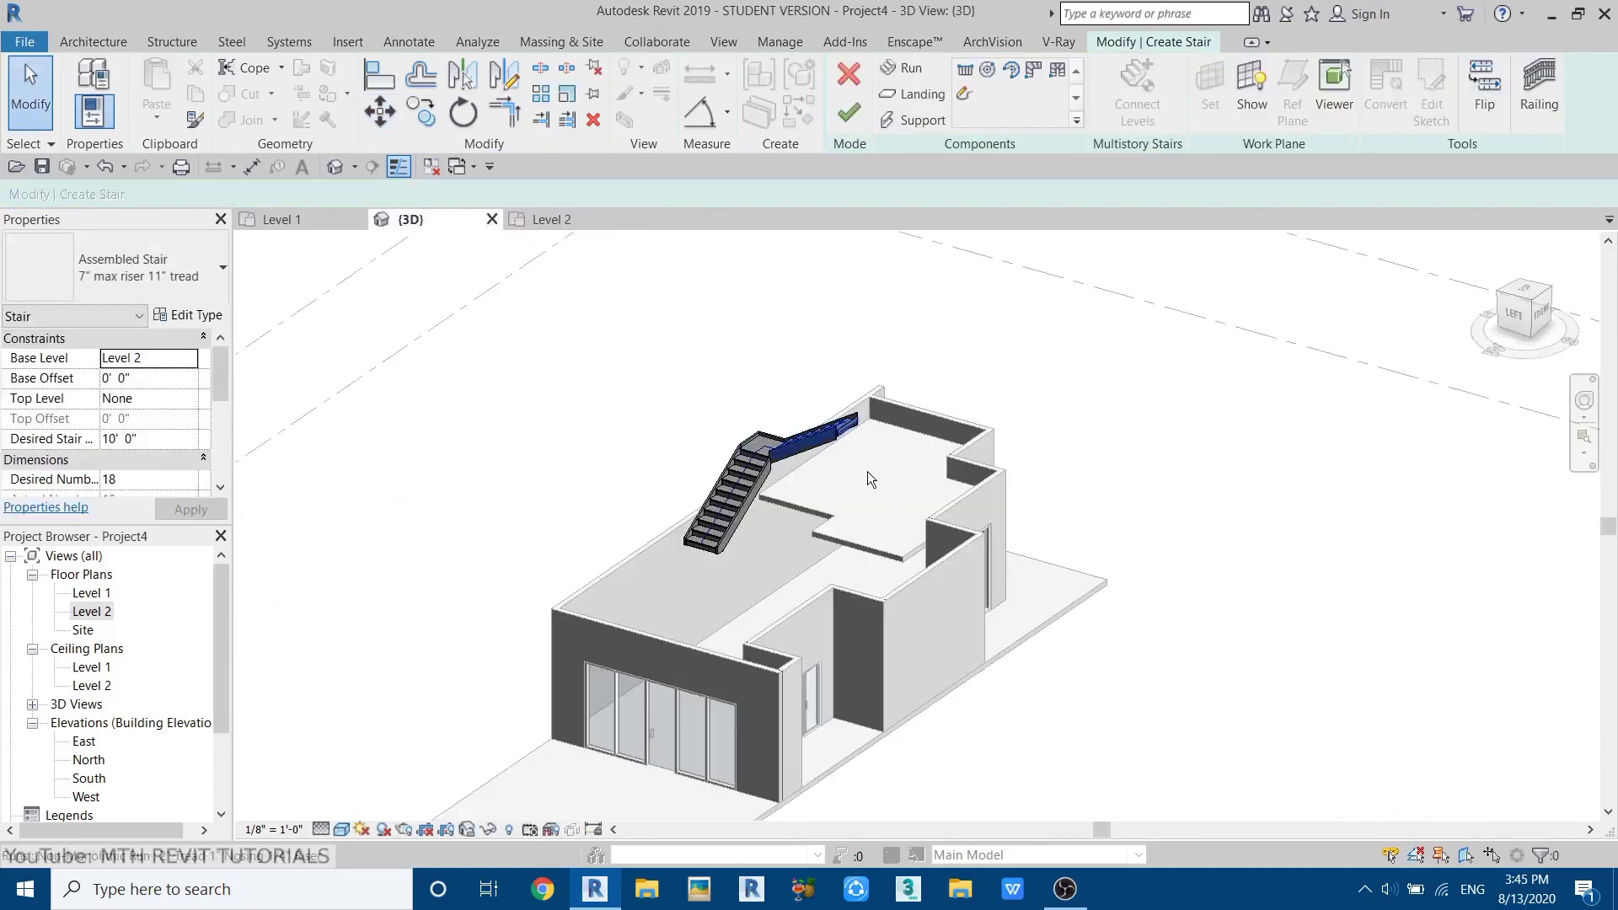
pyautogui.scroll(4, 780, 503)
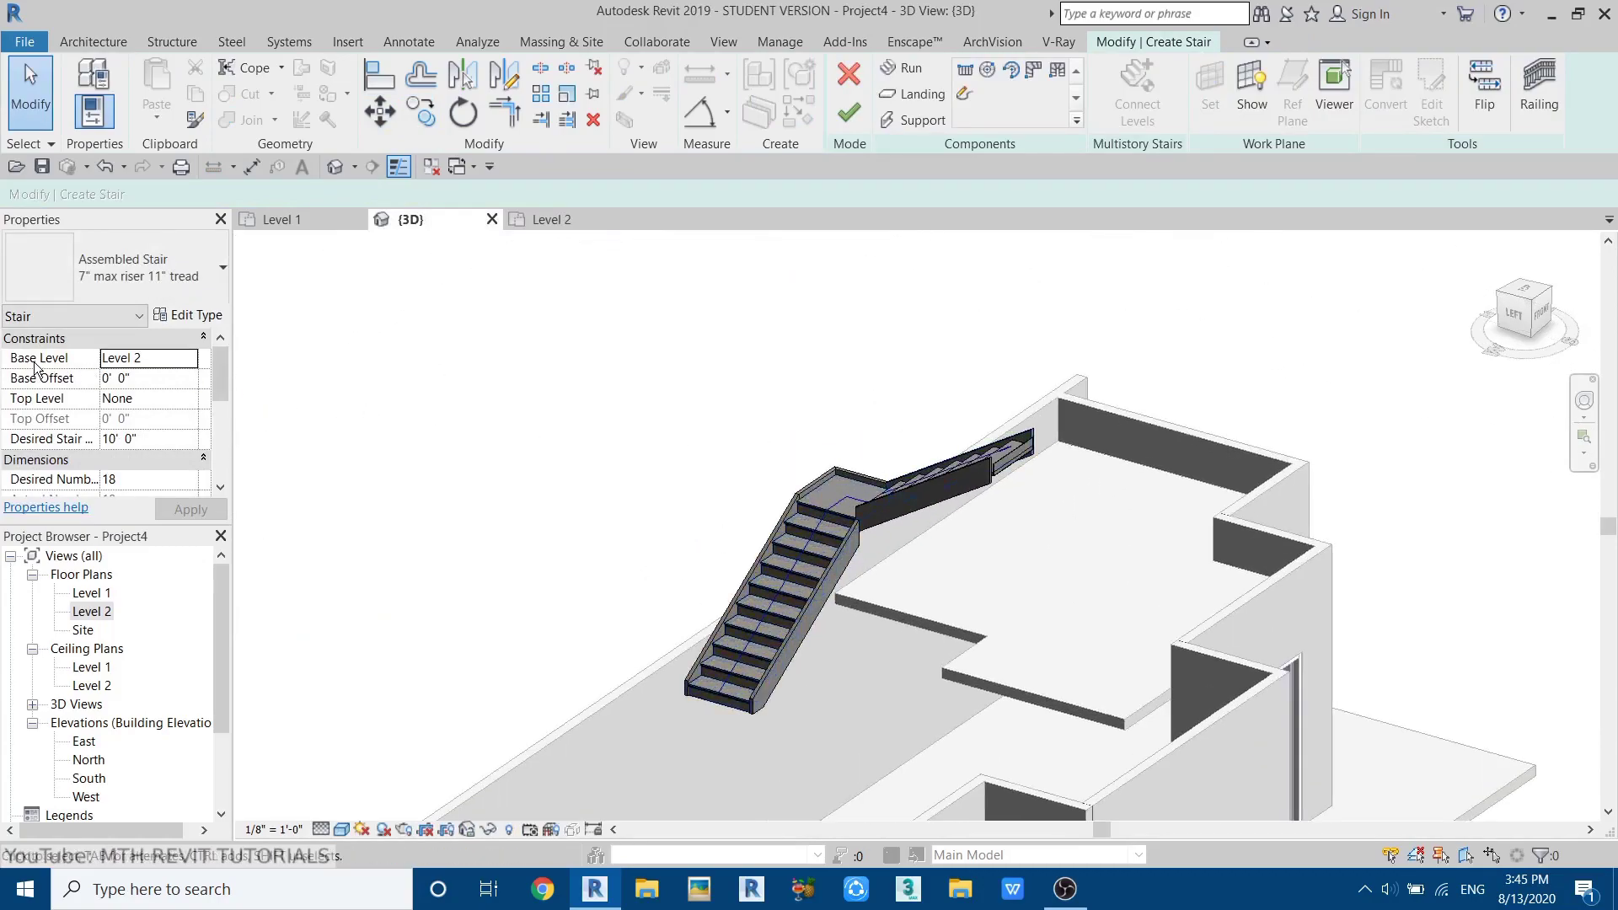
pyautogui.click(179, 364)
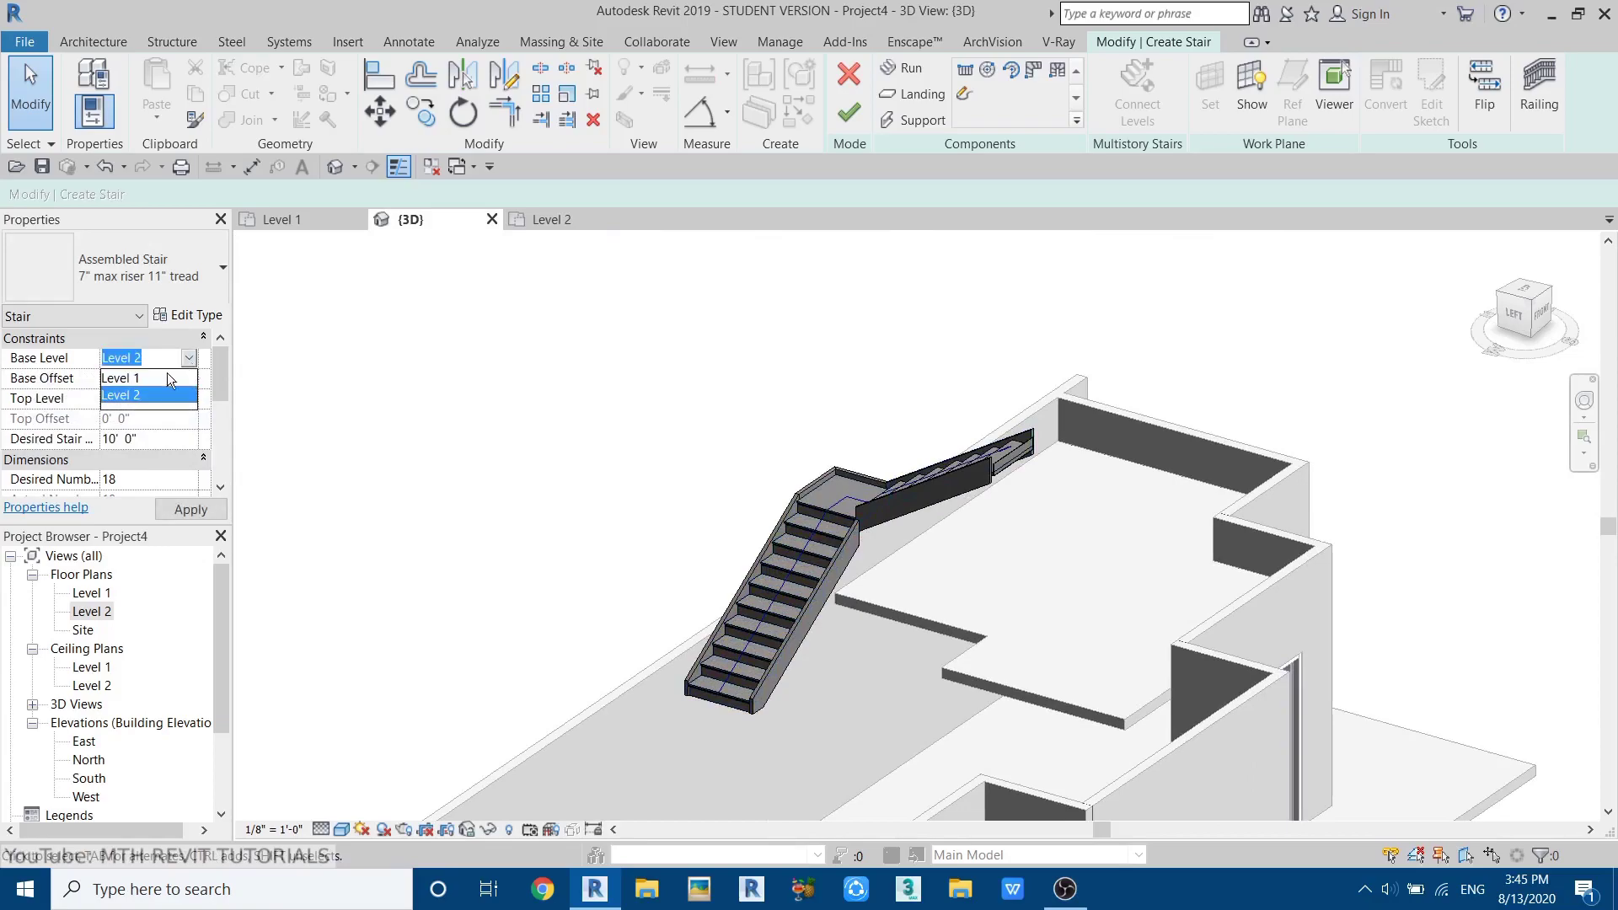
pyautogui.click(129, 378)
pyautogui.keyDown('shift'); pyautogui.moveTo(740, 489); pyautogui.dragTo(808, 590, button='middle'); pyautogui.keyUp('shift')
pyautogui.scroll(5, 759, 522)
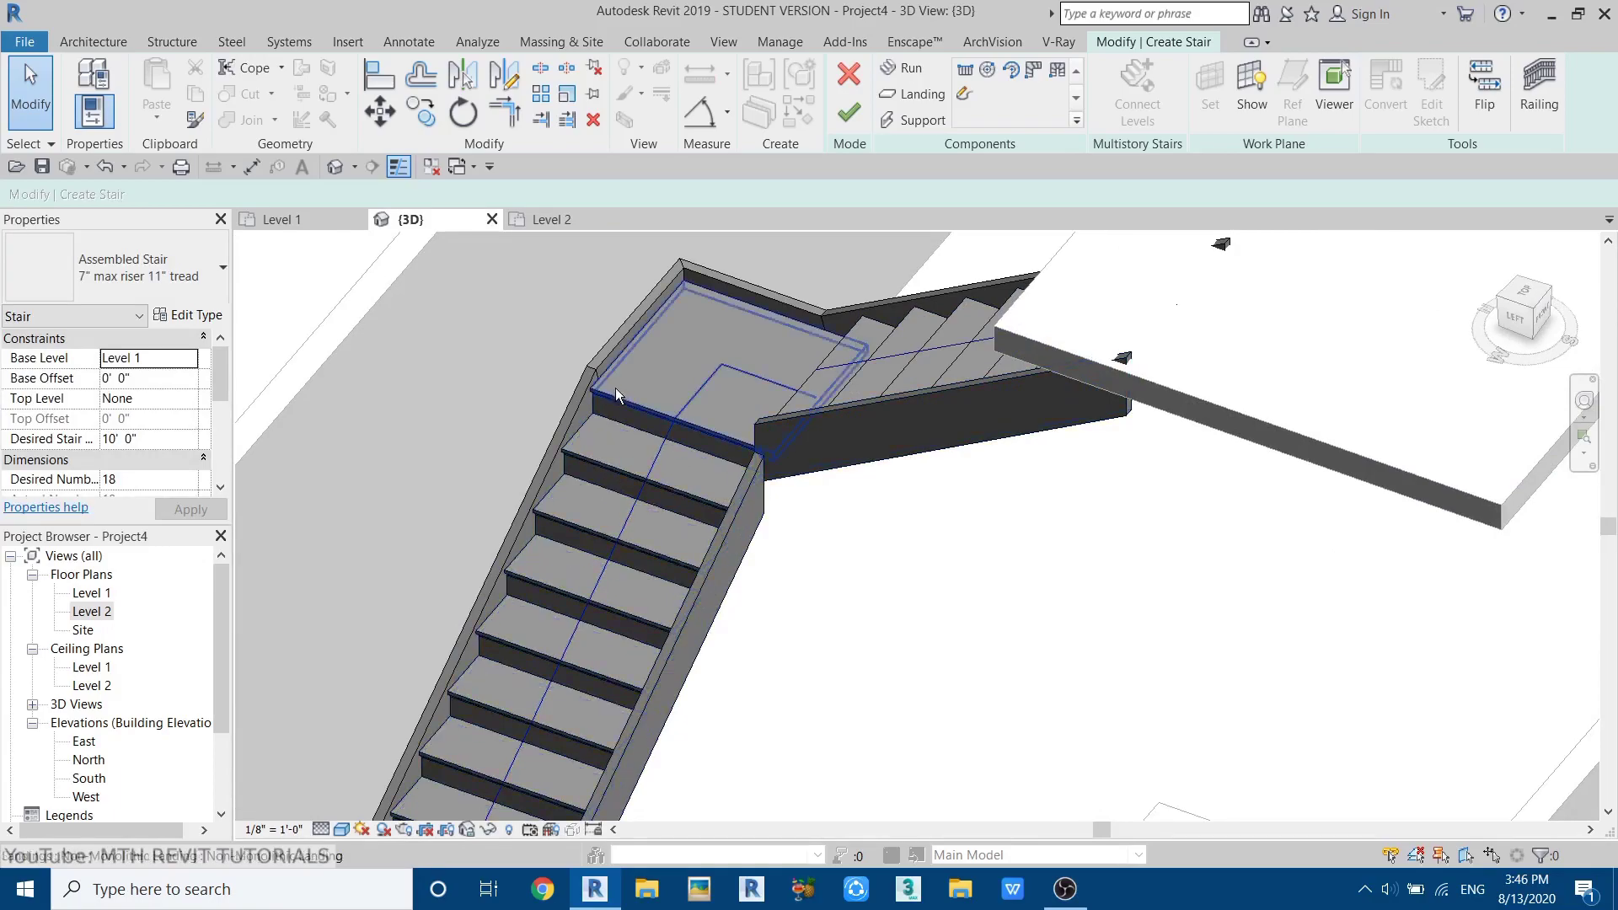
# - Set both Right Support and Left Support to None in the stair's type properties
pyautogui.click(197, 318)
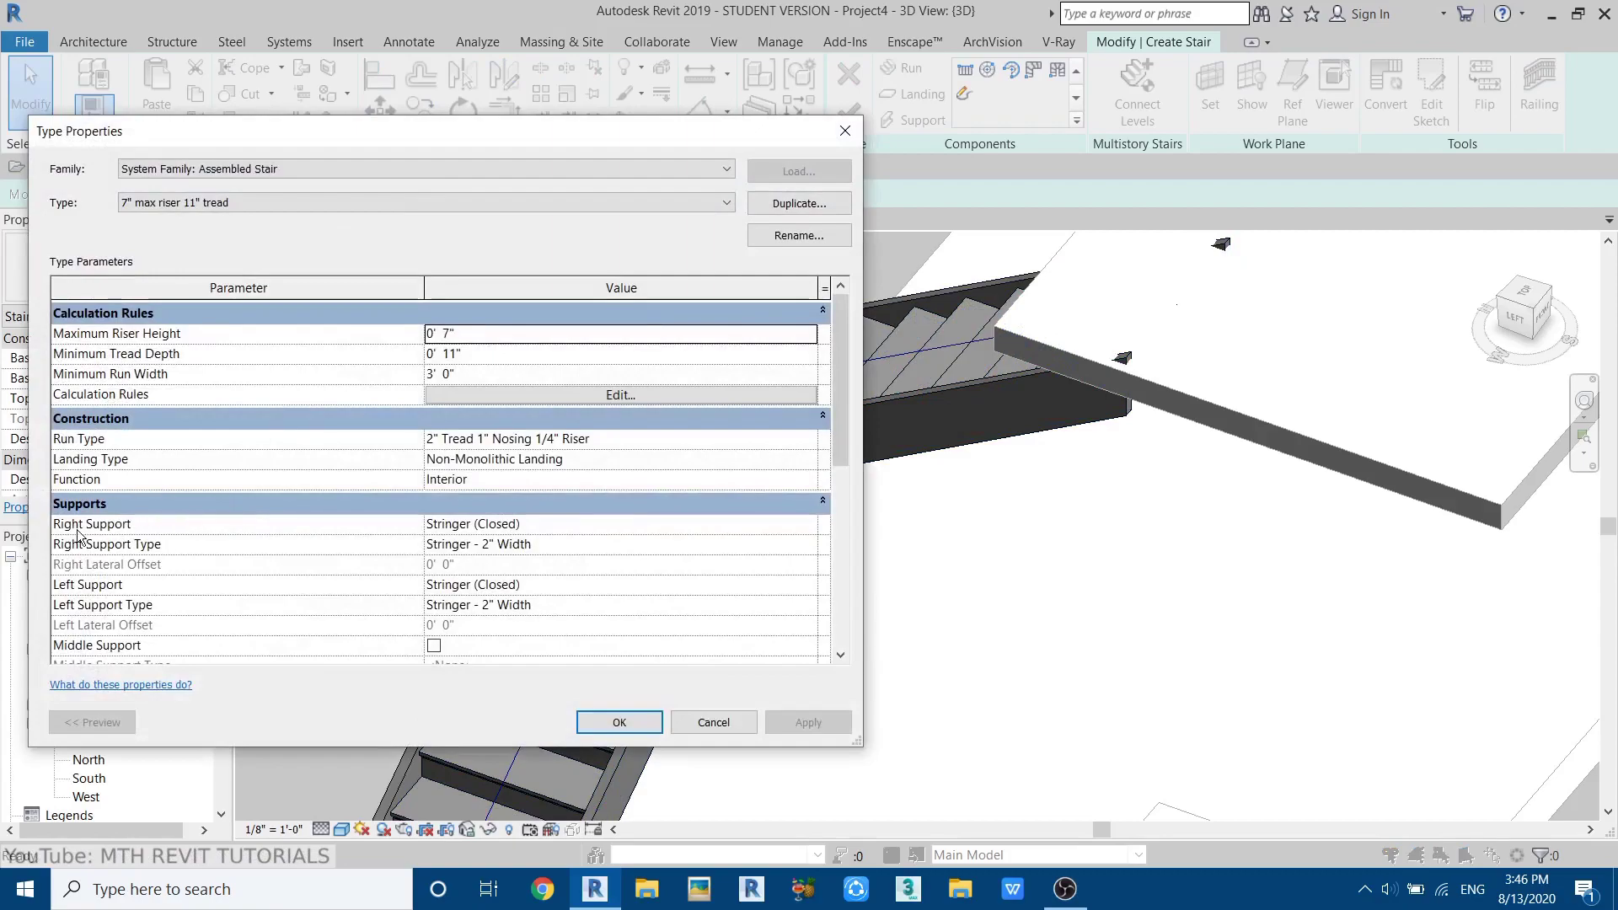
pyautogui.click(807, 524)
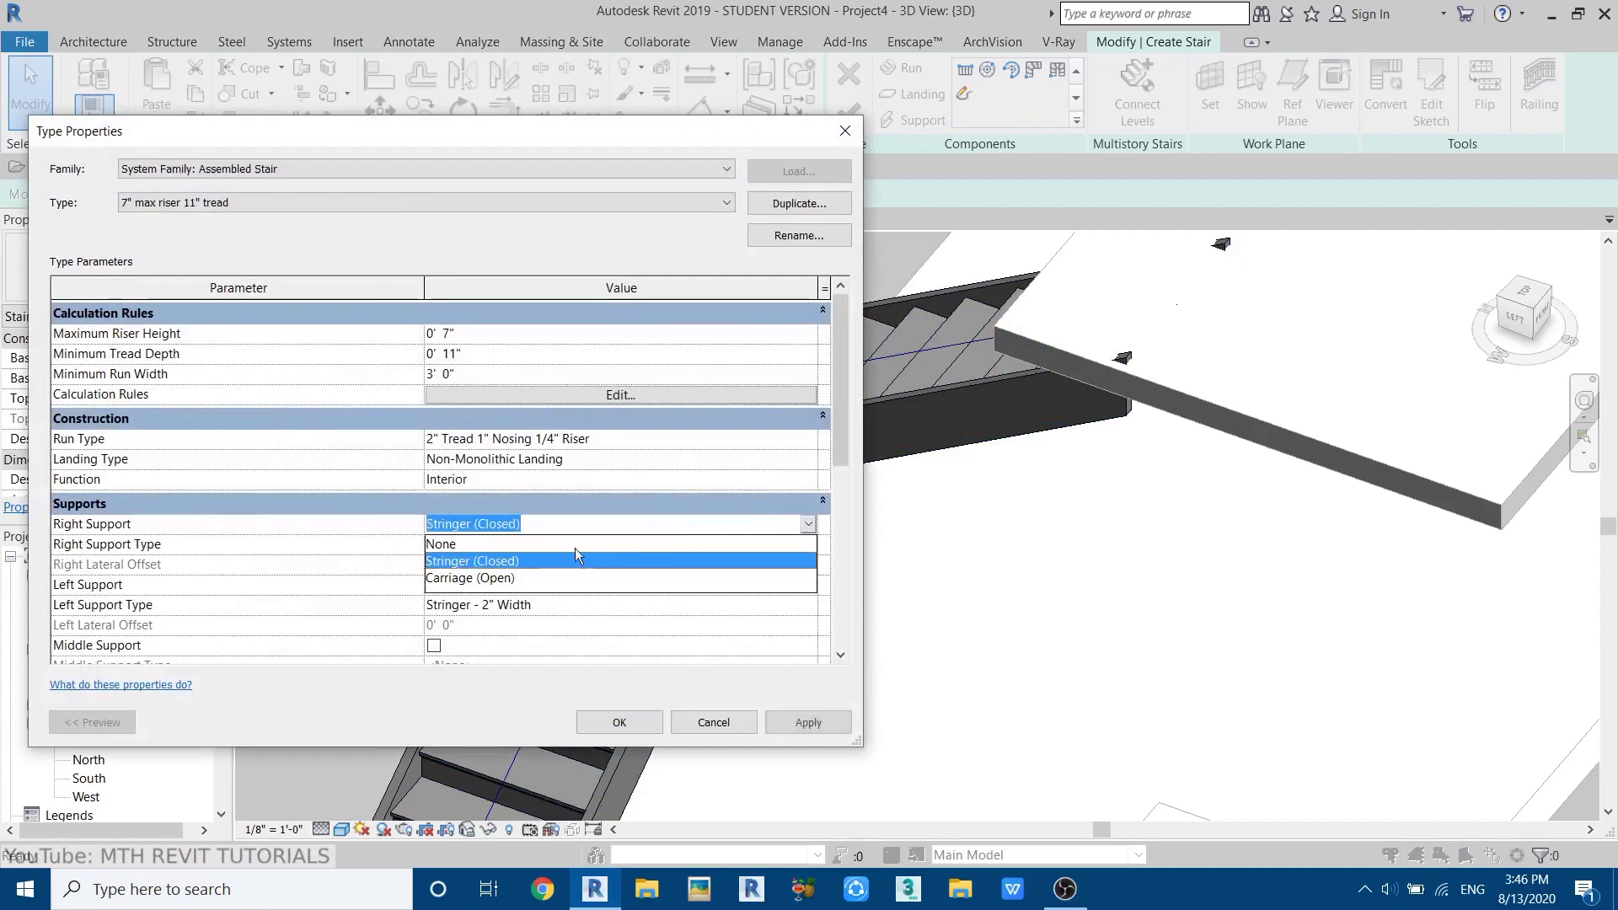
pyautogui.click(455, 543)
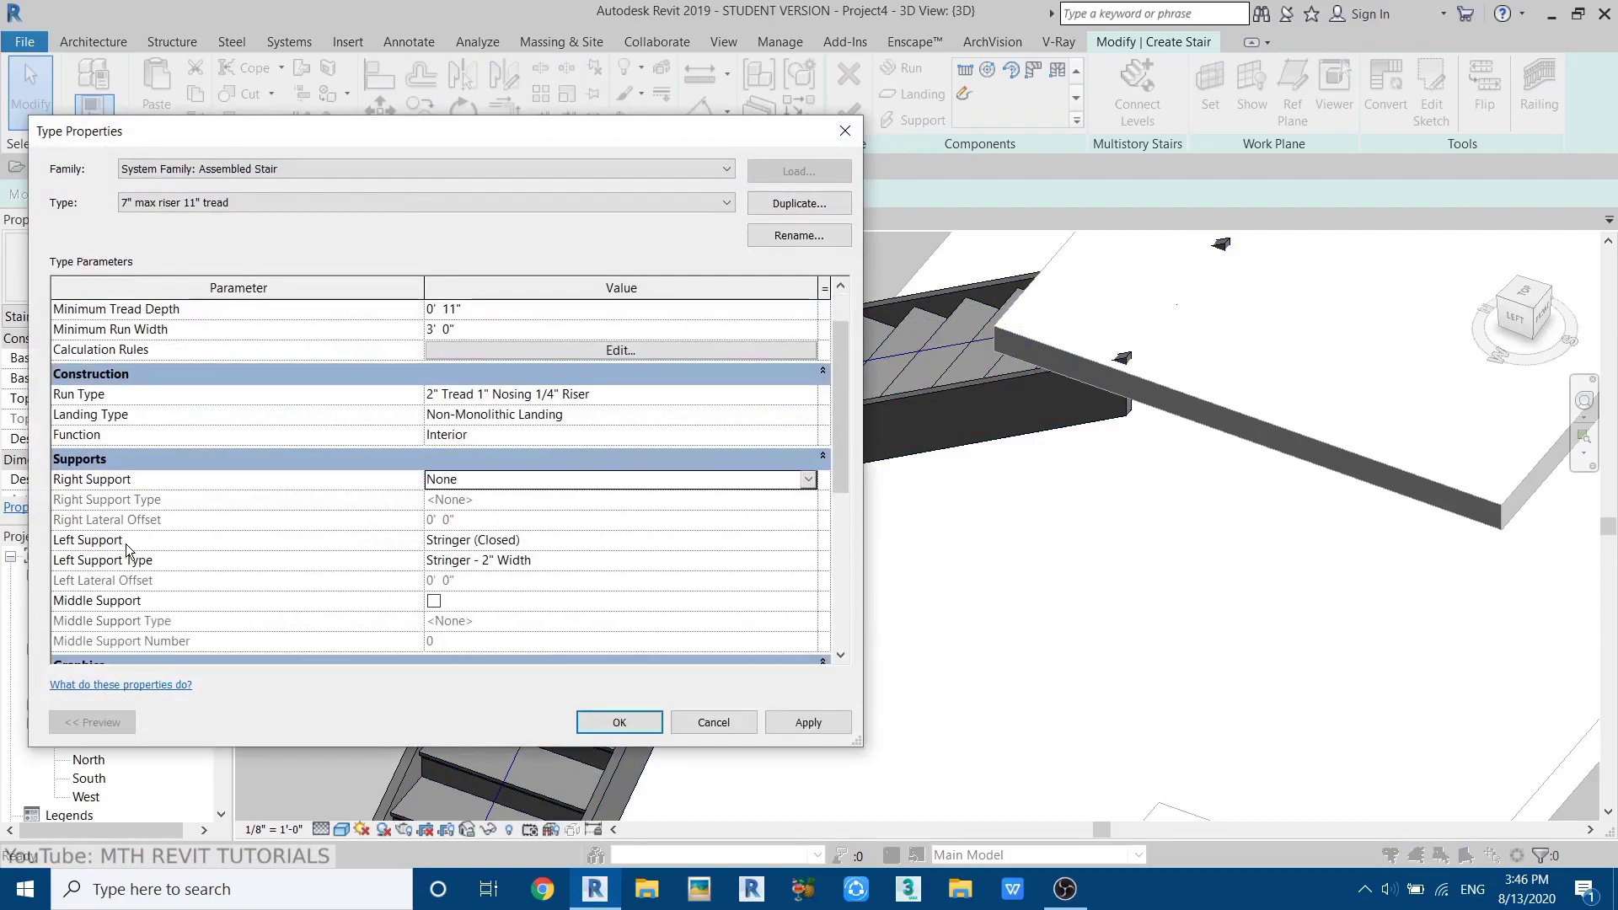
pyautogui.click(807, 540)
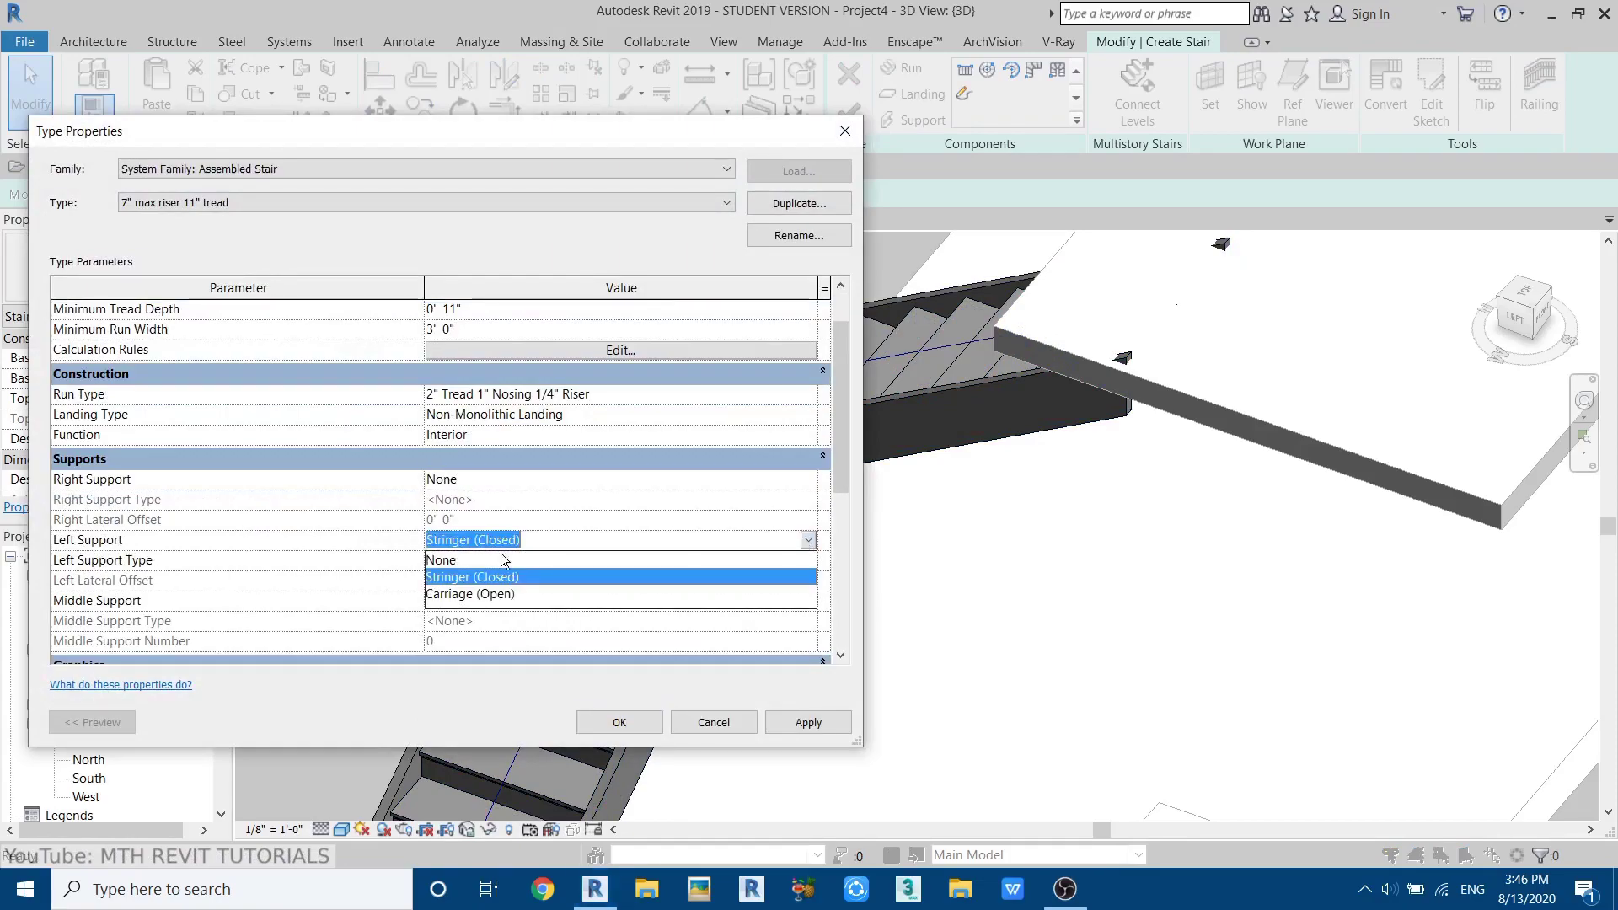
pyautogui.click(455, 556)
pyautogui.click(619, 723)
pyautogui.keyDown('shift'); pyautogui.moveTo(716, 506); pyautogui.dragTo(577, 621, button='middle'); pyautogui.keyUp('shift')
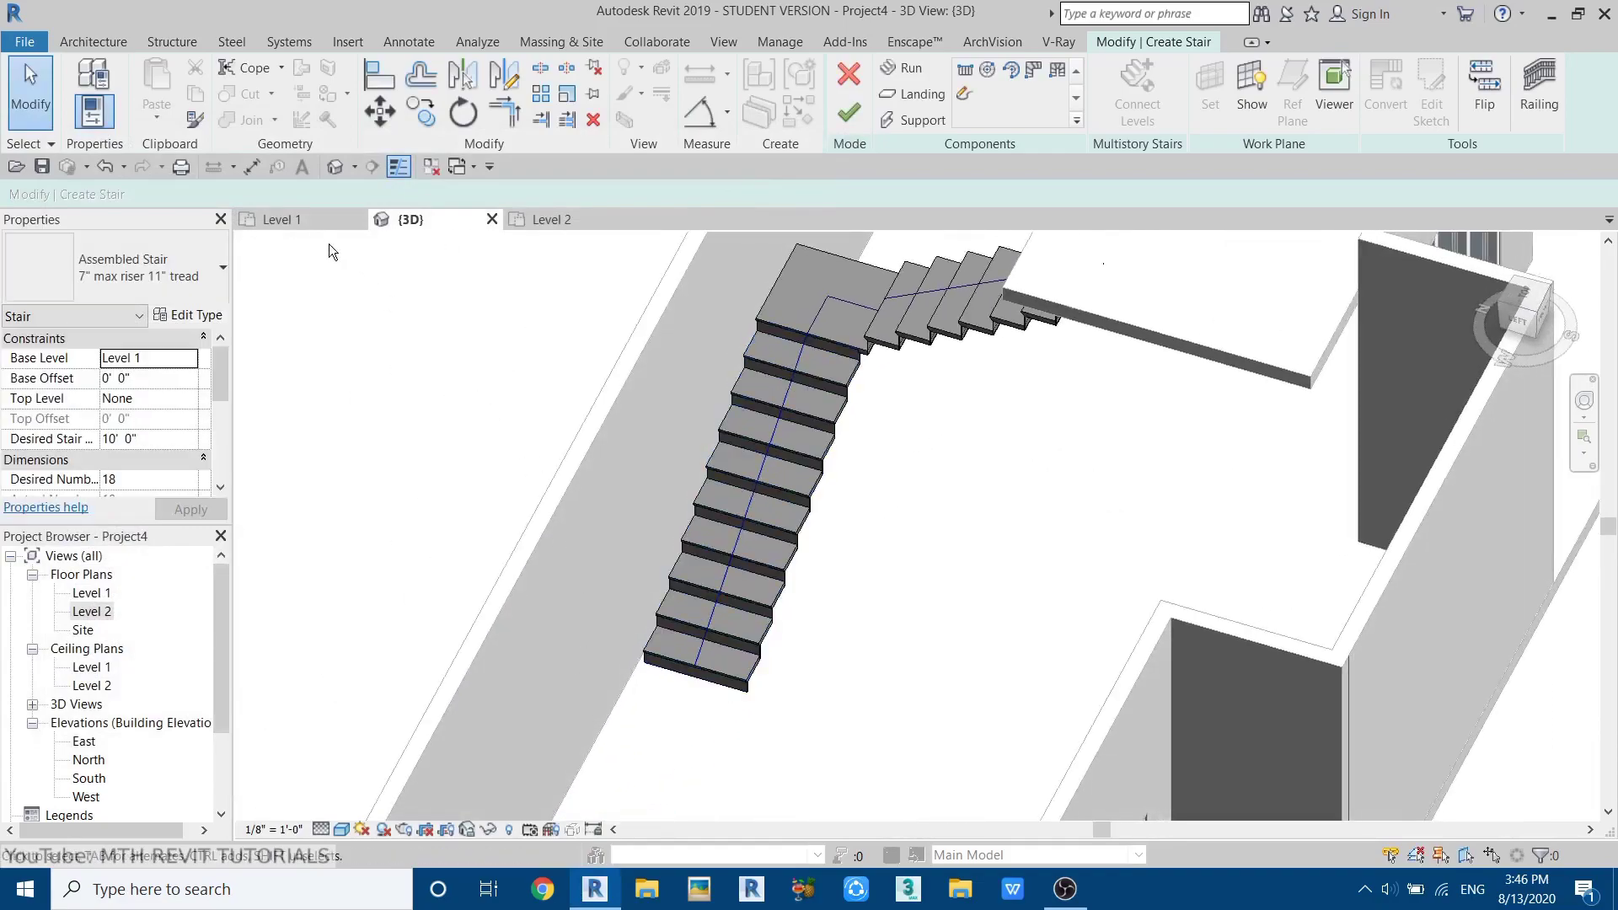
# - In the Level 1 plan, move the entire stair about 2 inches flush to the long wall's inner face and finish the stair
pyautogui.click(301, 223)
pyautogui.moveTo(750, 468); pyautogui.dragTo(473, 706, button='middle')
pyautogui.scroll(4, 861, 523)
pyautogui.scroll(3, 733, 438)
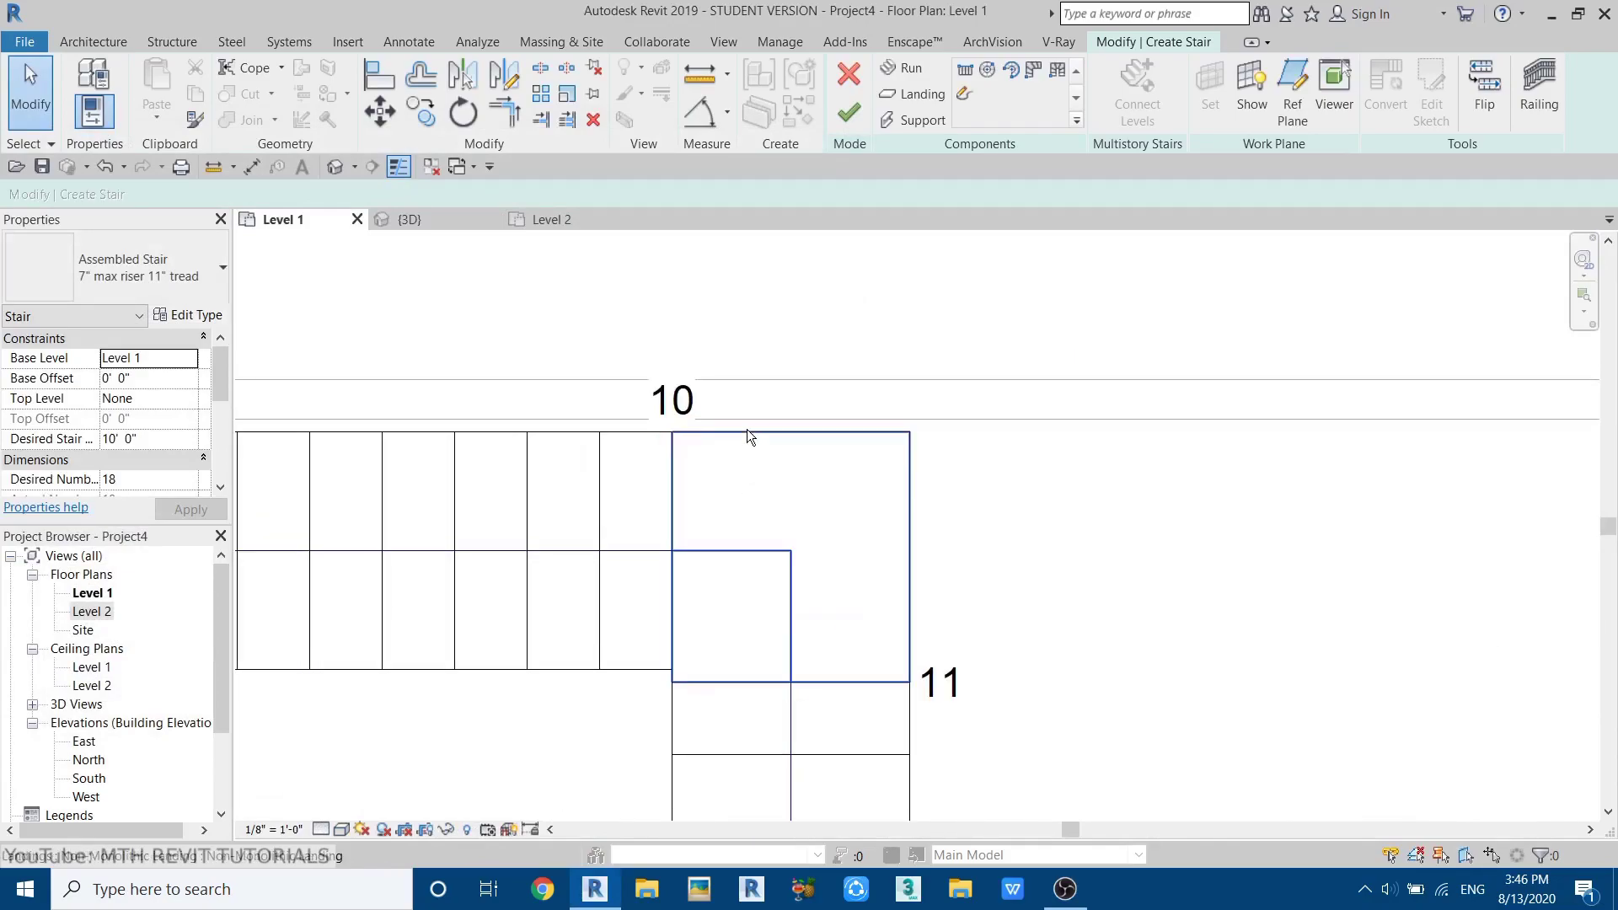
pyautogui.scroll(-5, 847, 426)
pyautogui.moveTo(469, 346); pyautogui.dragTo(1057, 763)
pyautogui.scroll(3, 997, 282)
pyautogui.click(381, 115)
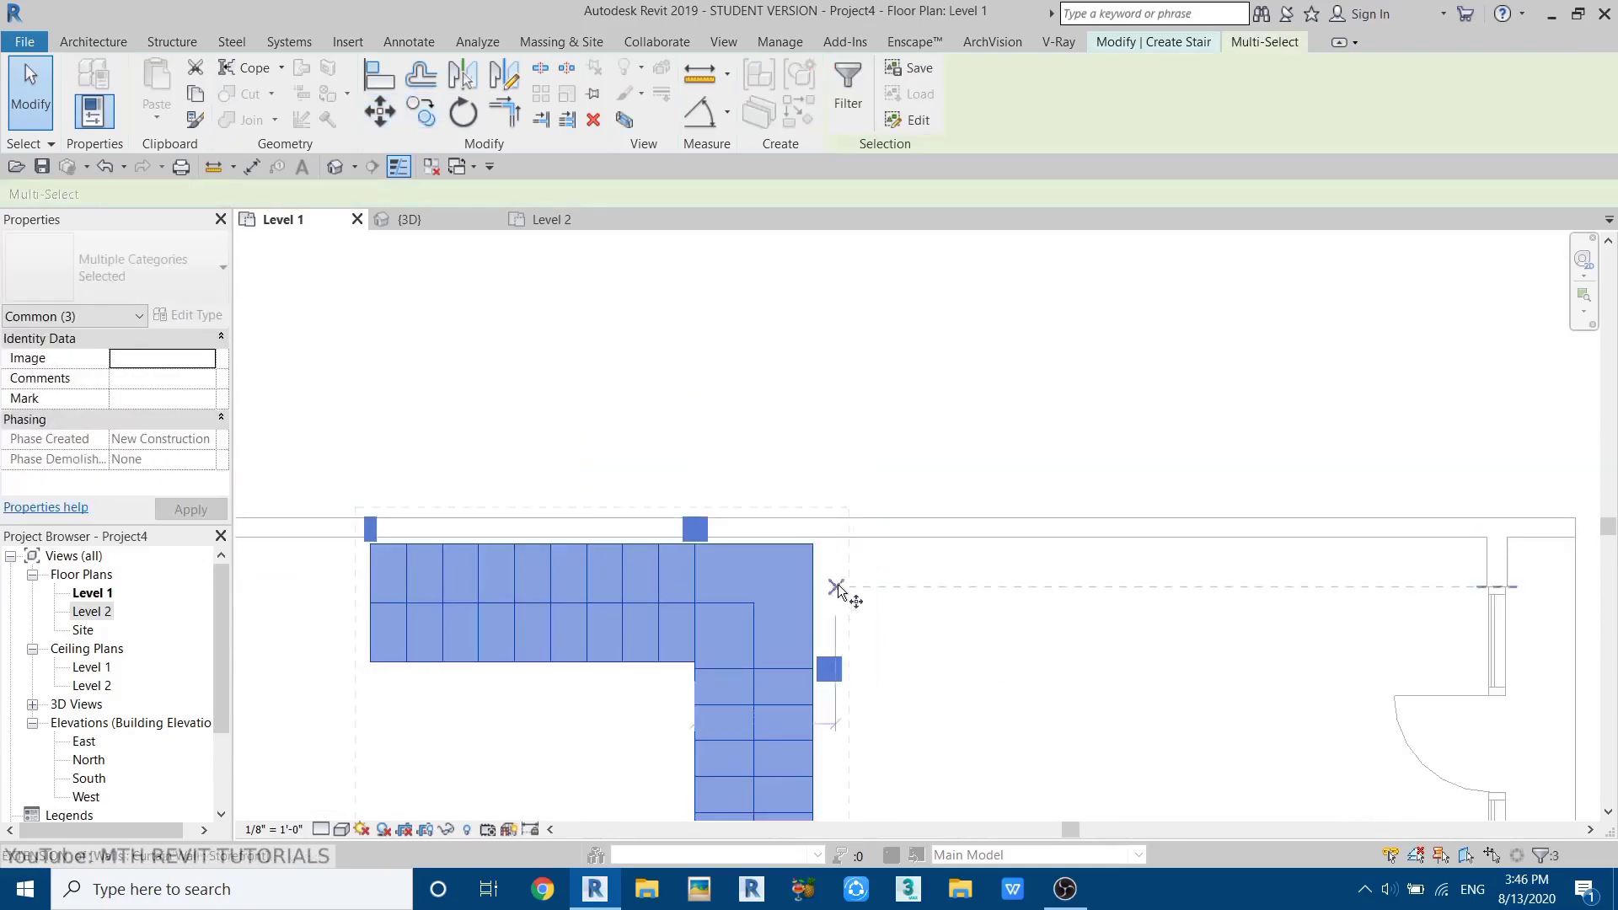
pyautogui.scroll(3, 825, 563)
pyautogui.click(813, 544)
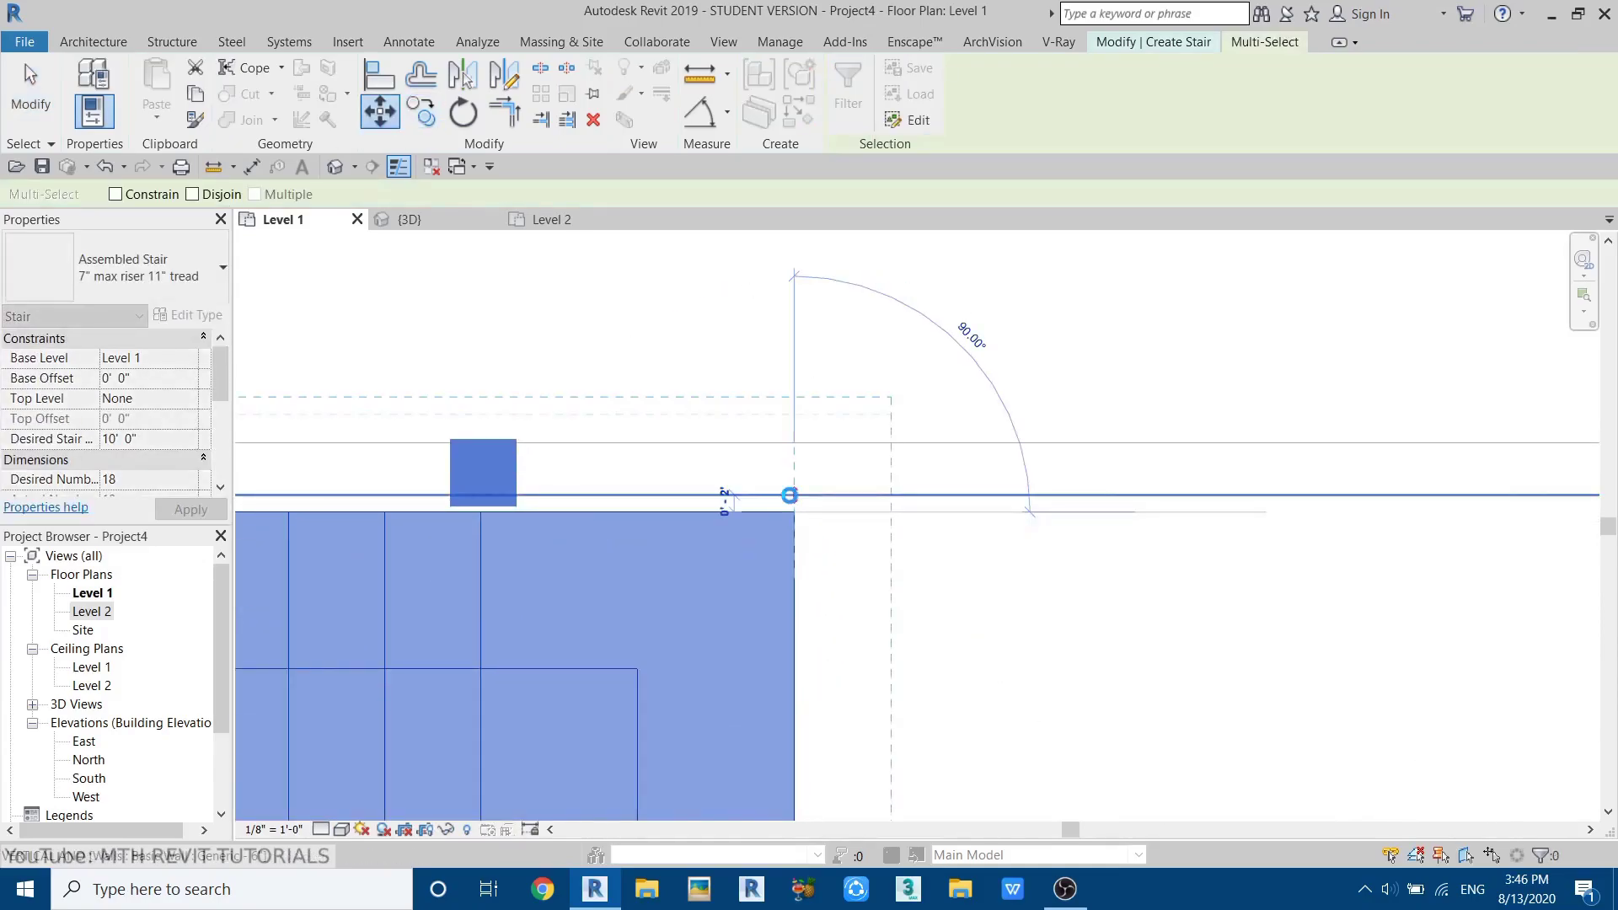
pyautogui.click(790, 494)
pyautogui.scroll(-4, 796, 406)
pyautogui.press('Escape')
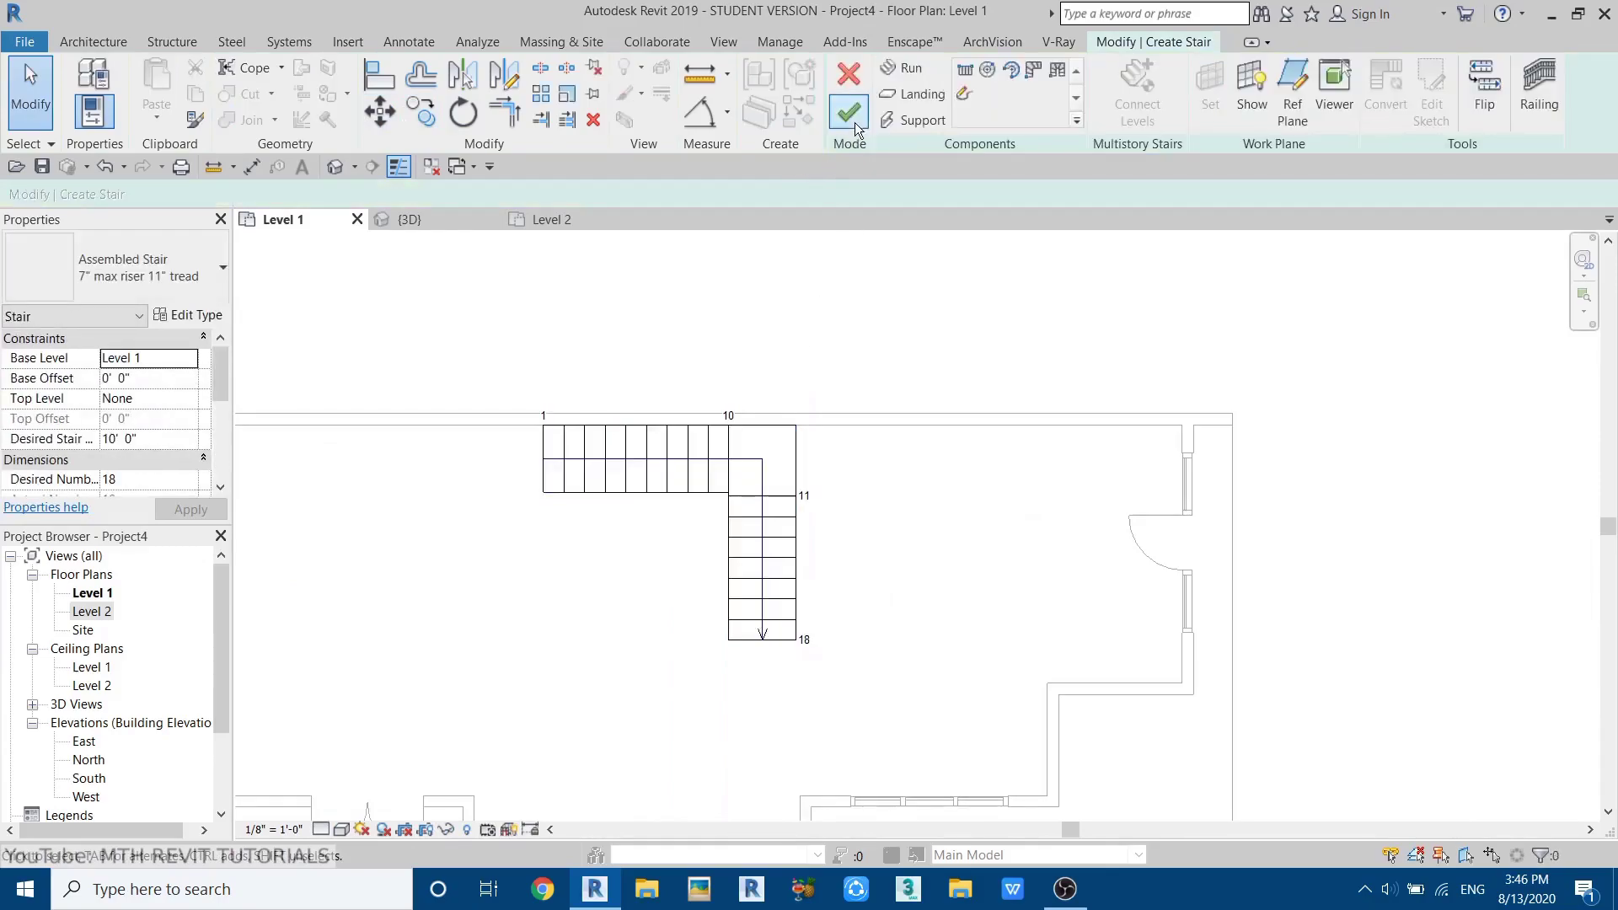
pyautogui.click(851, 115)
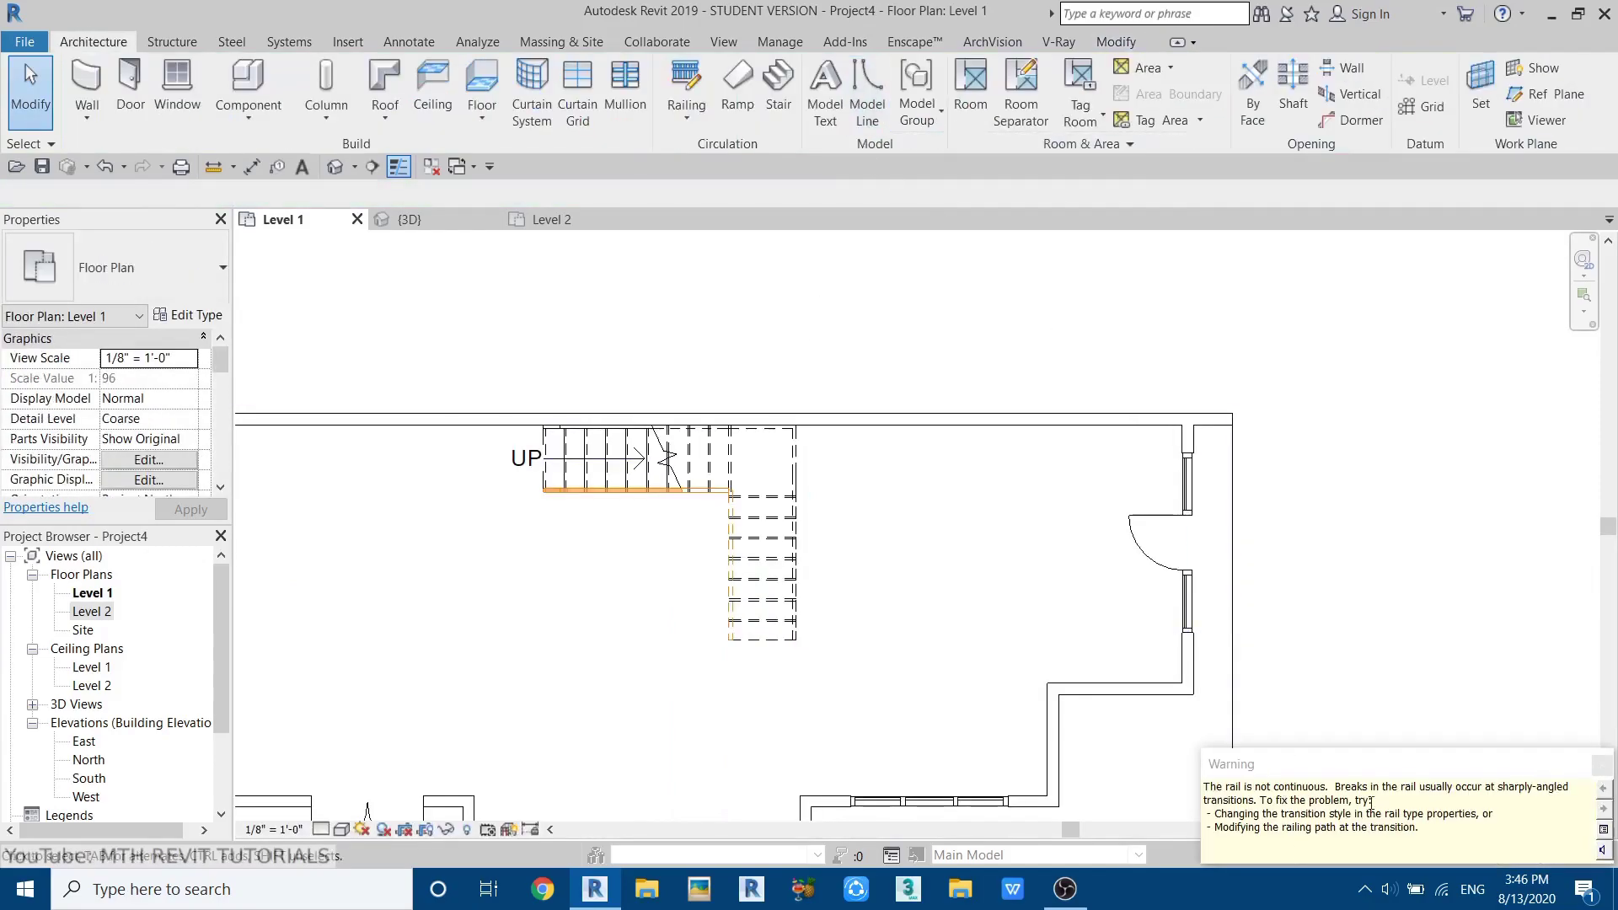
pyautogui.click(1601, 764)
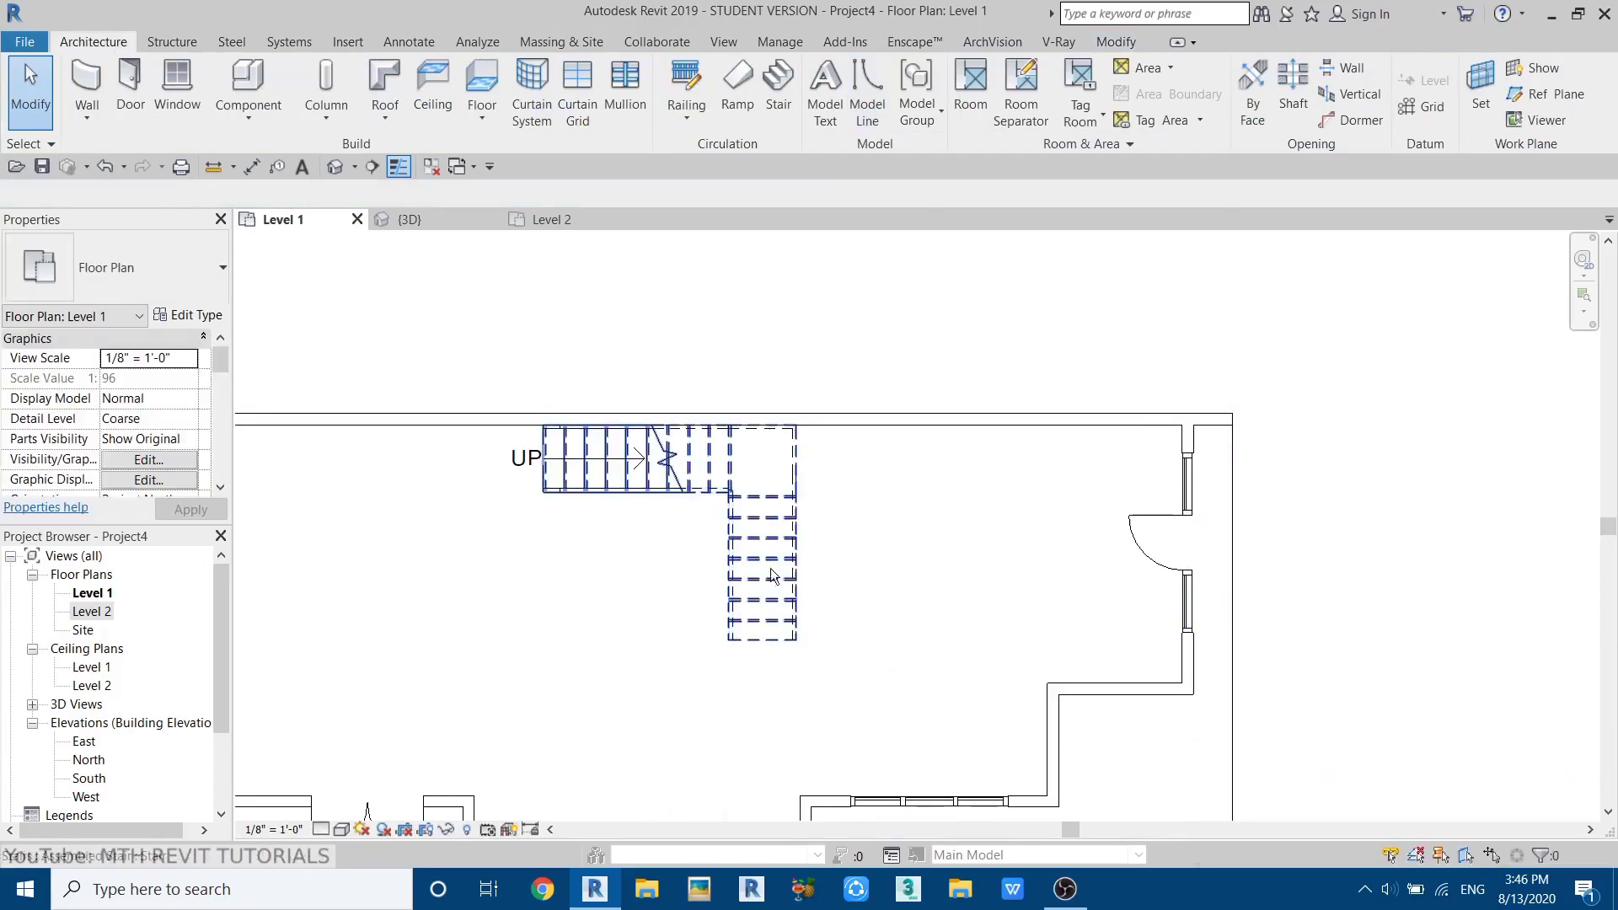
# - Edit the Level 2 floor's boundary in the Level 2 plan and align its outer edge with the upper stair run's inner side
pyautogui.click(517, 221)
pyautogui.moveTo(1022, 658); pyautogui.dragTo(749, 621, button='middle')
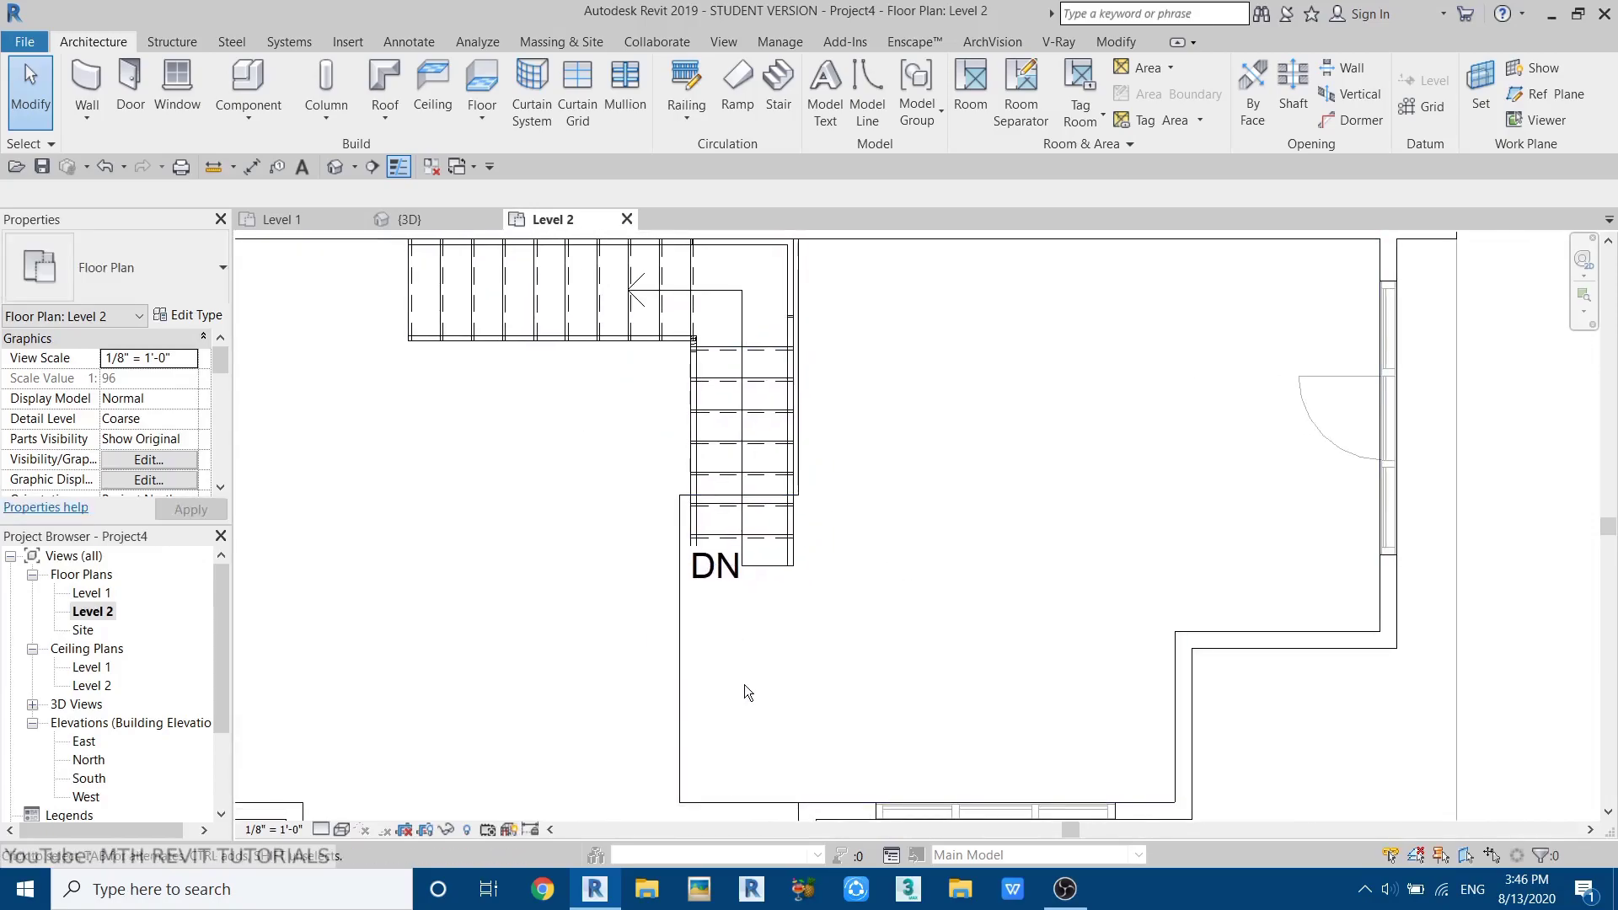
pyautogui.click(683, 690)
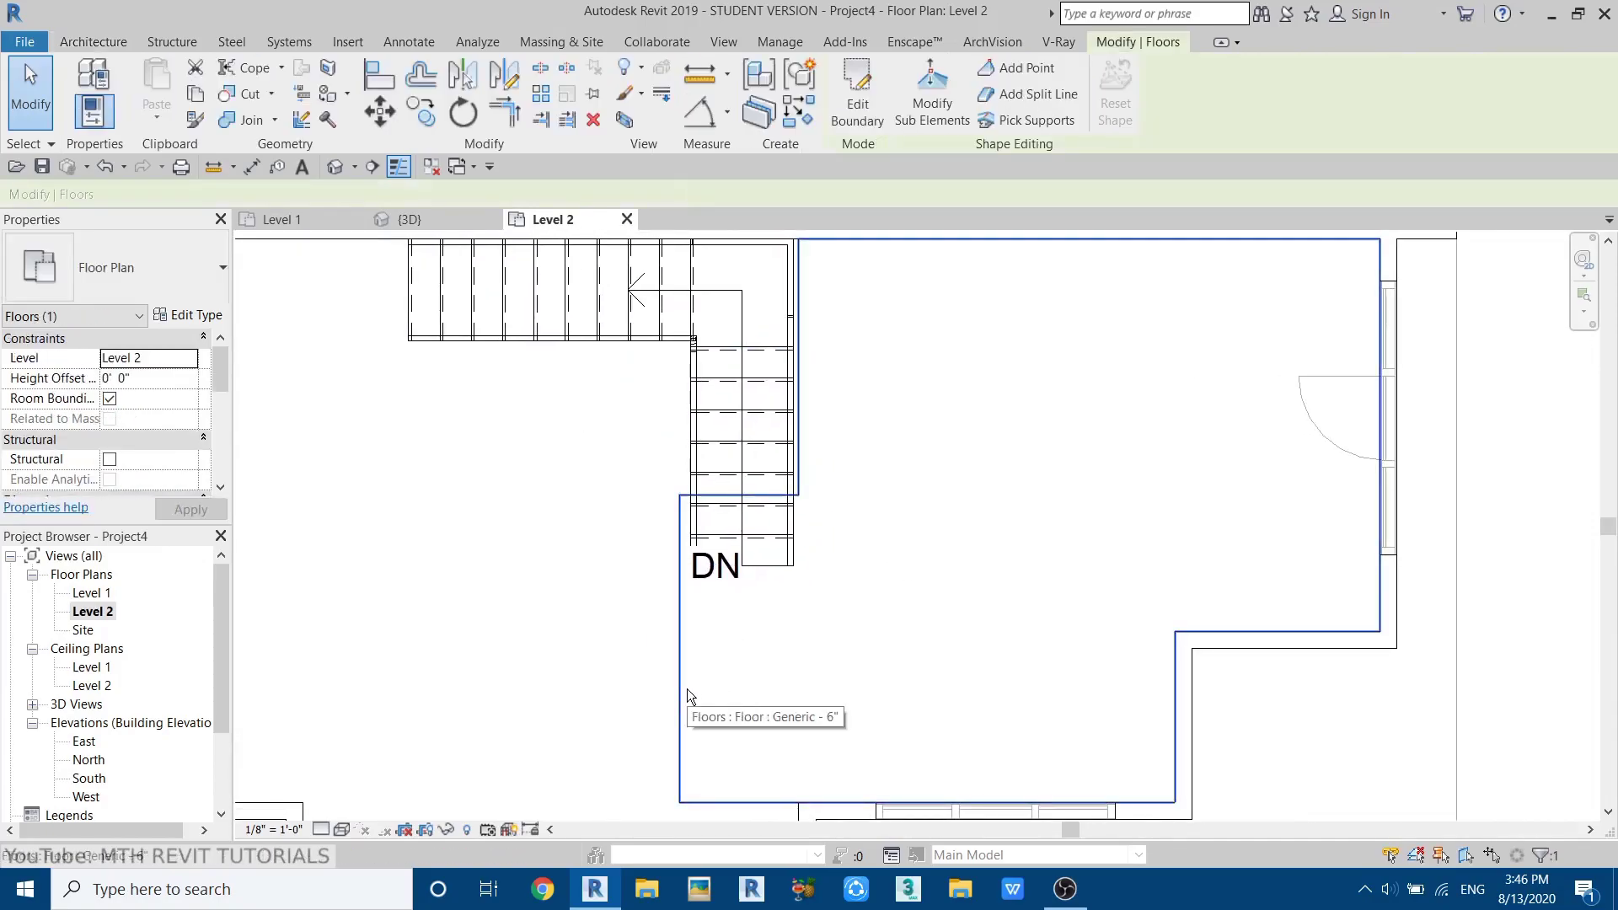
pyautogui.click(847, 124)
pyautogui.scroll(3, 679, 510)
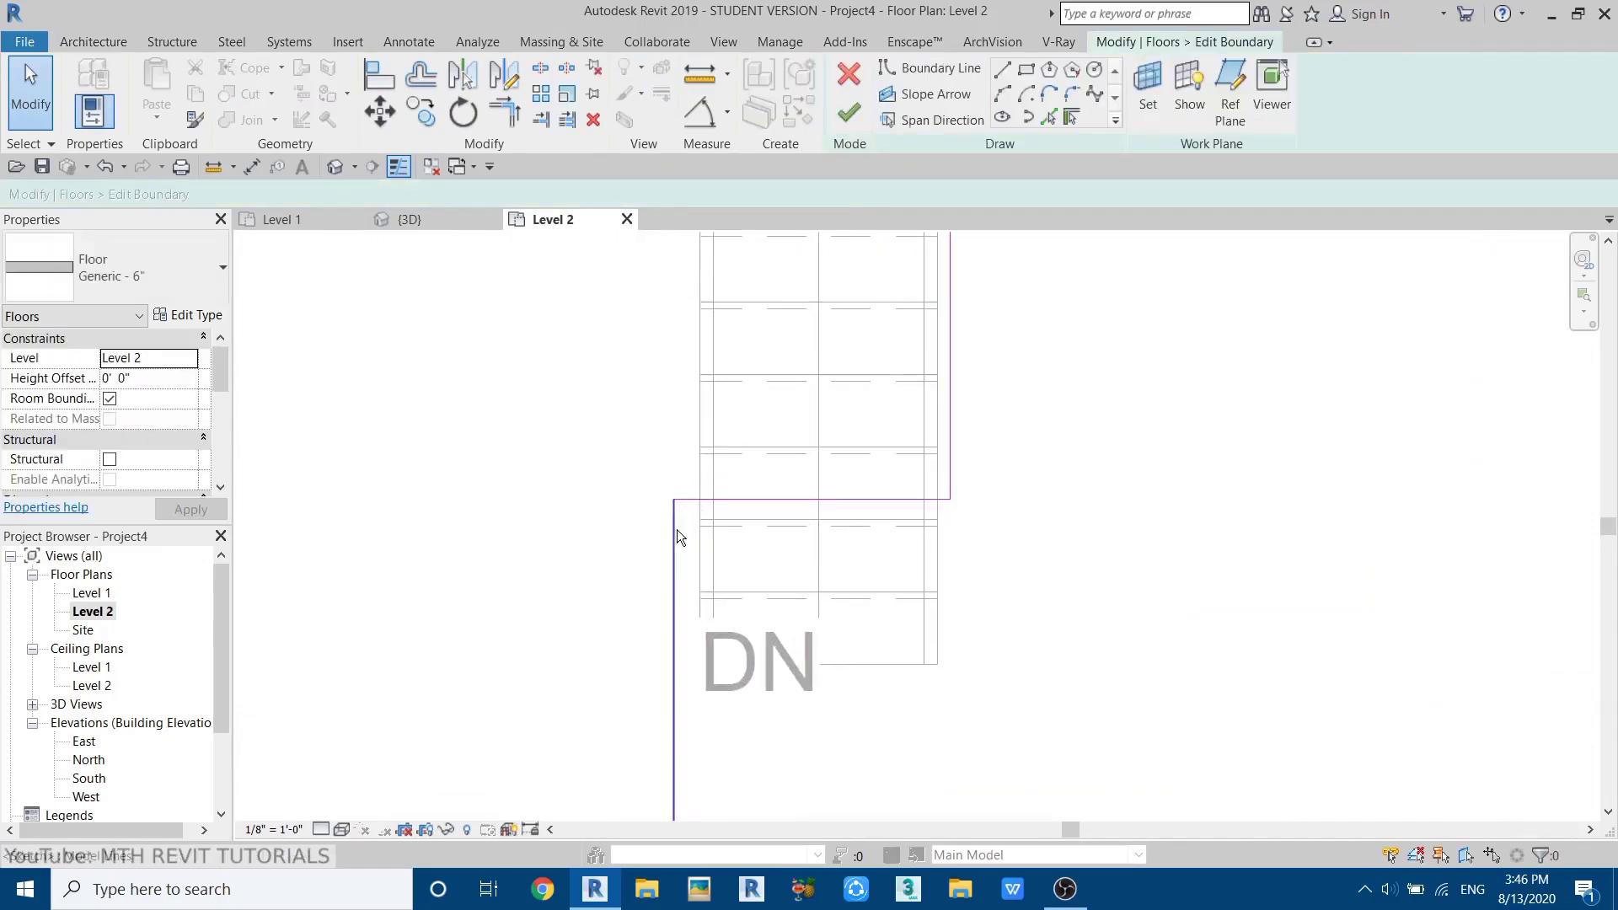
pyautogui.moveTo(675, 561); pyautogui.dragTo(700, 560)
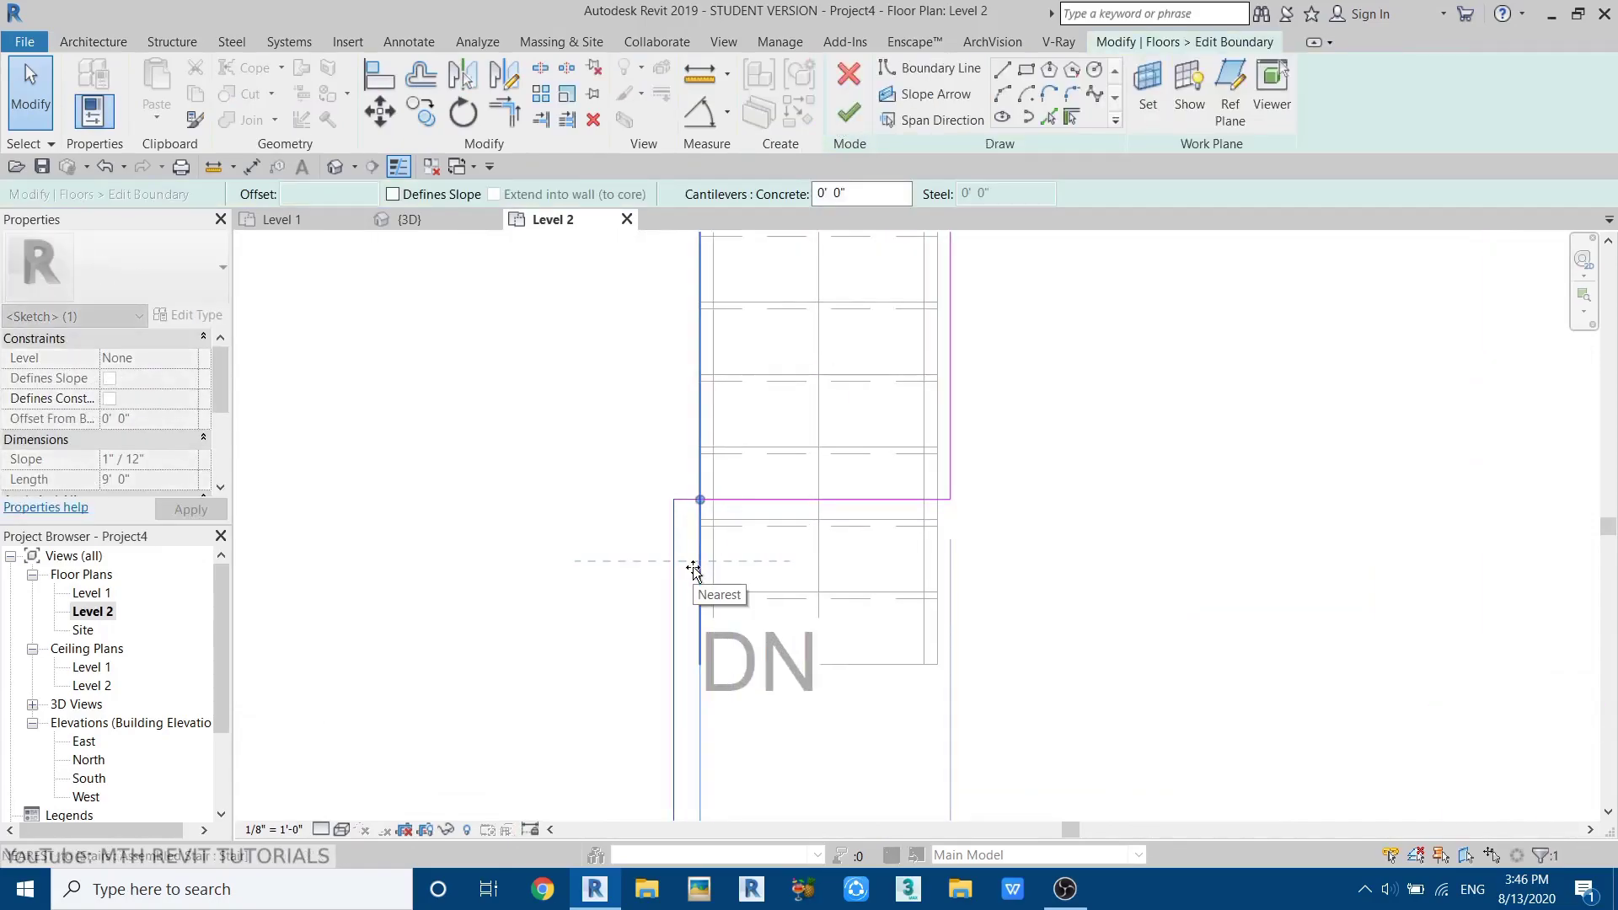
# - Move the floor boundary line beside the upper run flush with the run's outer side
pyautogui.moveTo(940, 307); pyautogui.dragTo(858, 447, button='middle')
pyautogui.scroll(3, 858, 446)
pyautogui.moveTo(878, 438); pyautogui.dragTo(856, 458)
# - Move the short floor boundary line crossing the upper run to the stair's top end and finish the floor
pyautogui.scroll(-4, 856, 457)
pyautogui.scroll(5, 867, 314)
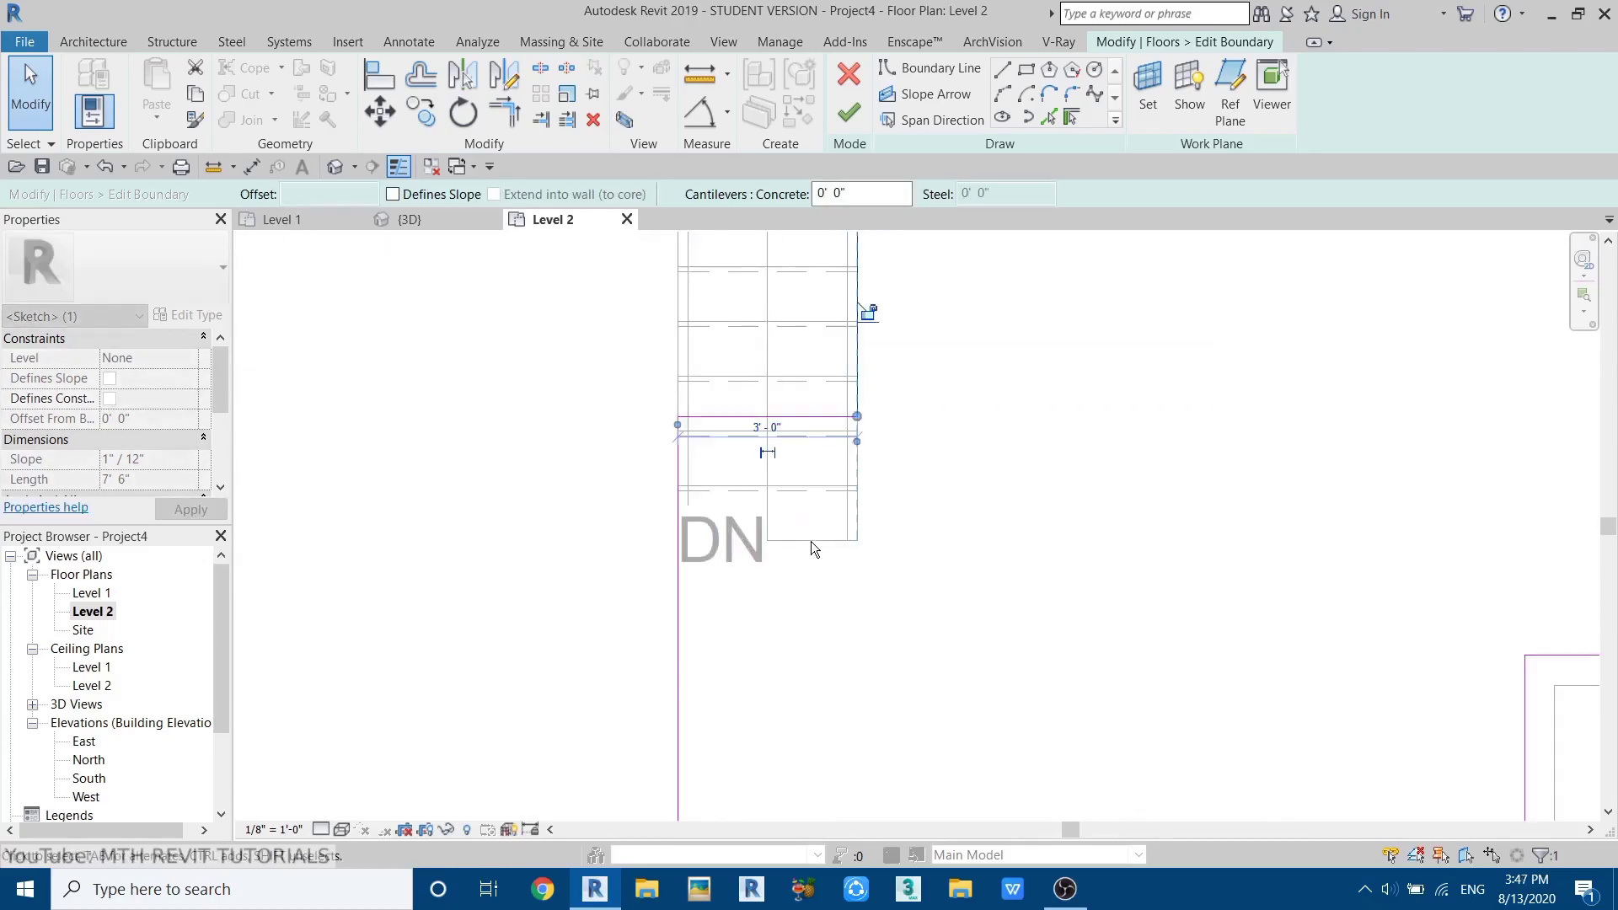
pyautogui.moveTo(806, 376); pyautogui.dragTo(829, 638)
pyautogui.click(1042, 523)
pyautogui.scroll(-6, 836, 448)
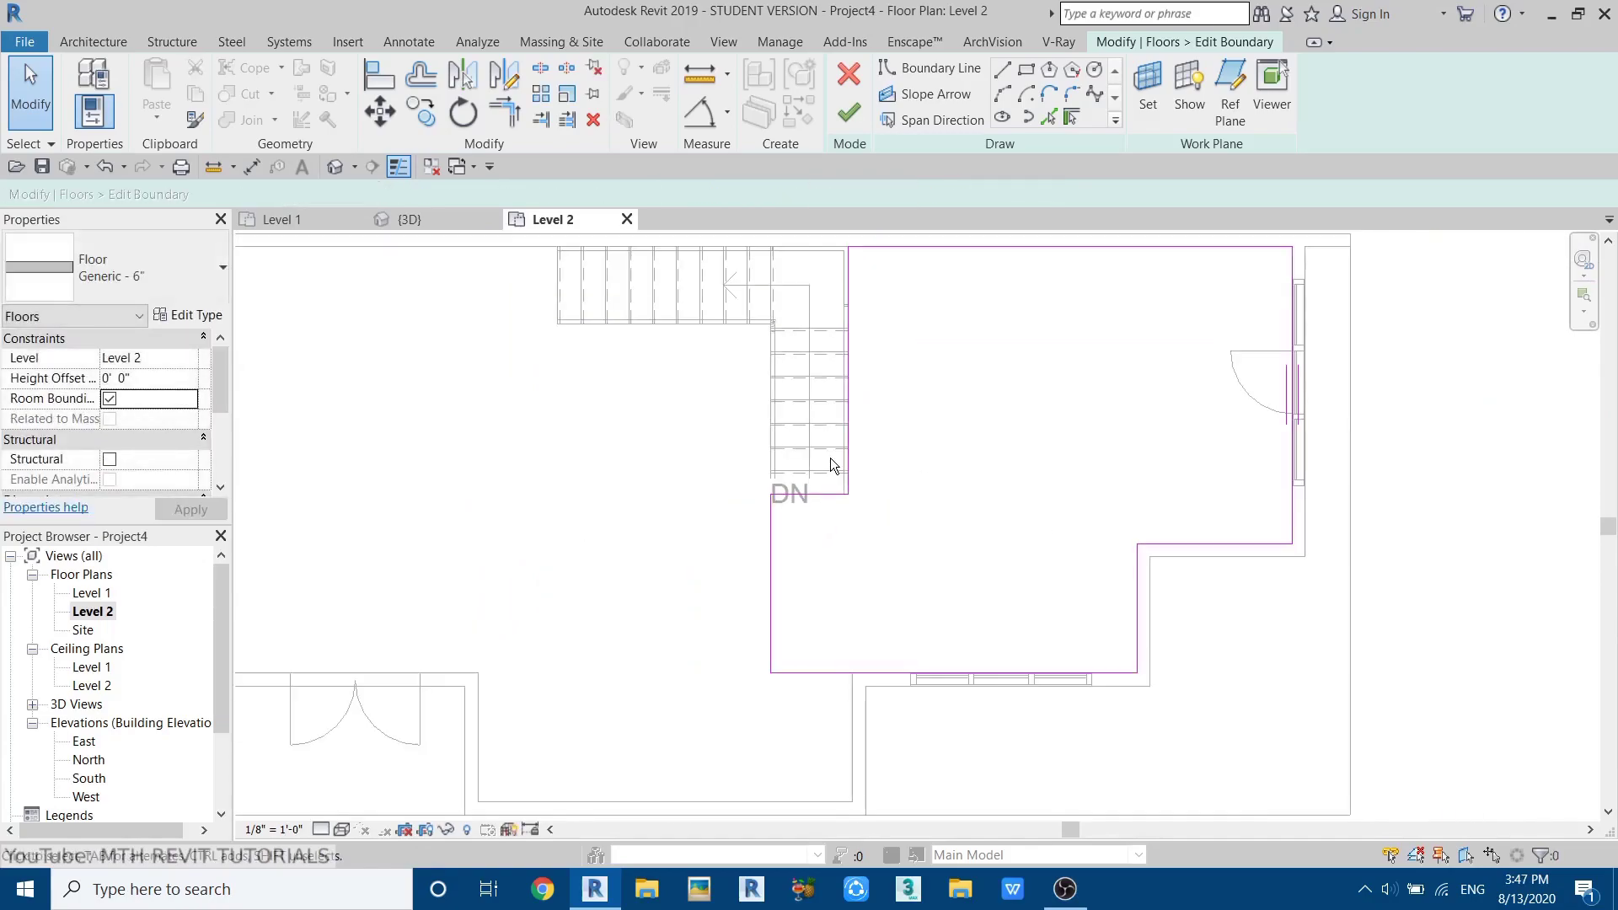
pyautogui.click(848, 112)
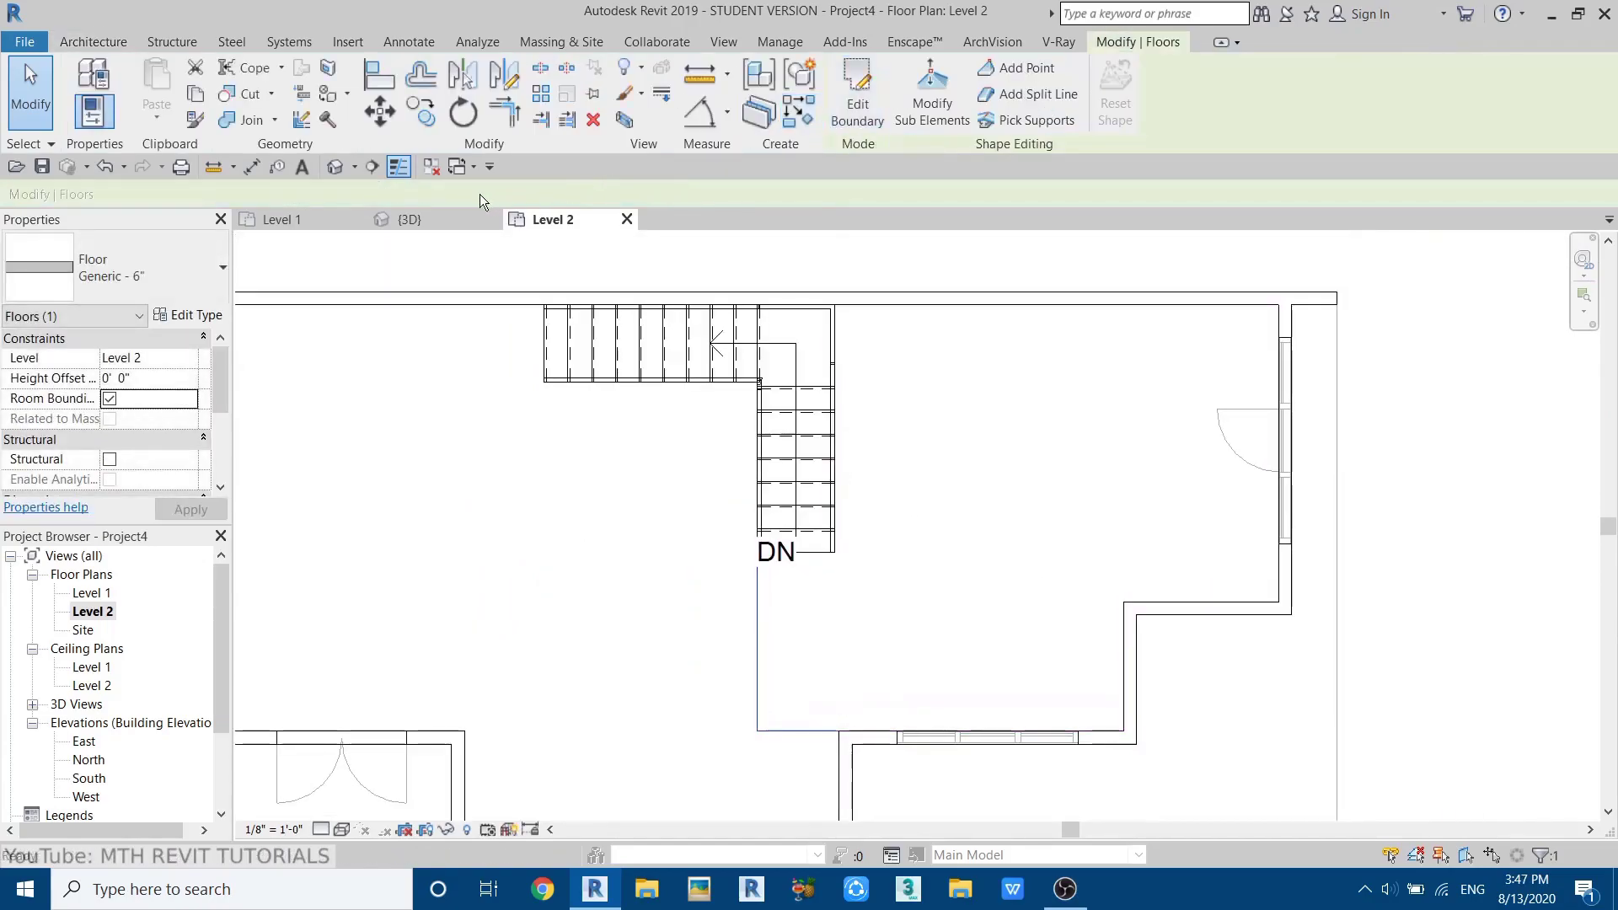
# - Delete the inner and outer handrails from the stair in the 3D view
pyautogui.click(421, 221)
pyautogui.press('Escape')
pyautogui.keyDown('shift'); pyautogui.moveTo(883, 423); pyautogui.dragTo(671, 618, button='middle'); pyautogui.keyUp('shift')
pyautogui.scroll(3, 671, 618)
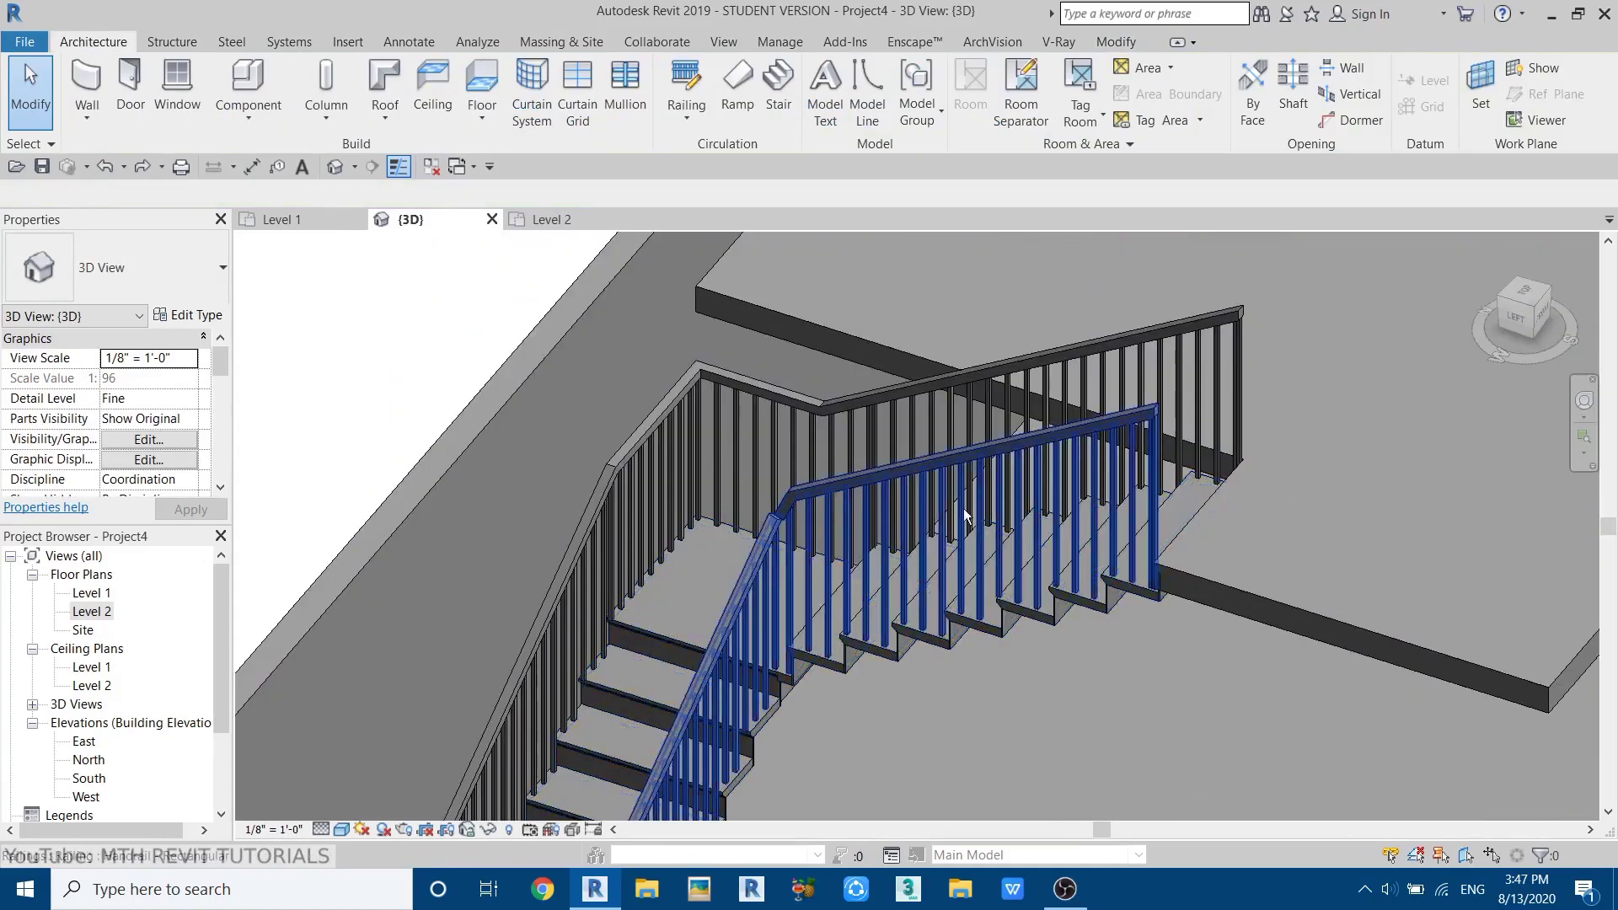
pyautogui.click(873, 515)
pyautogui.press('Delete')
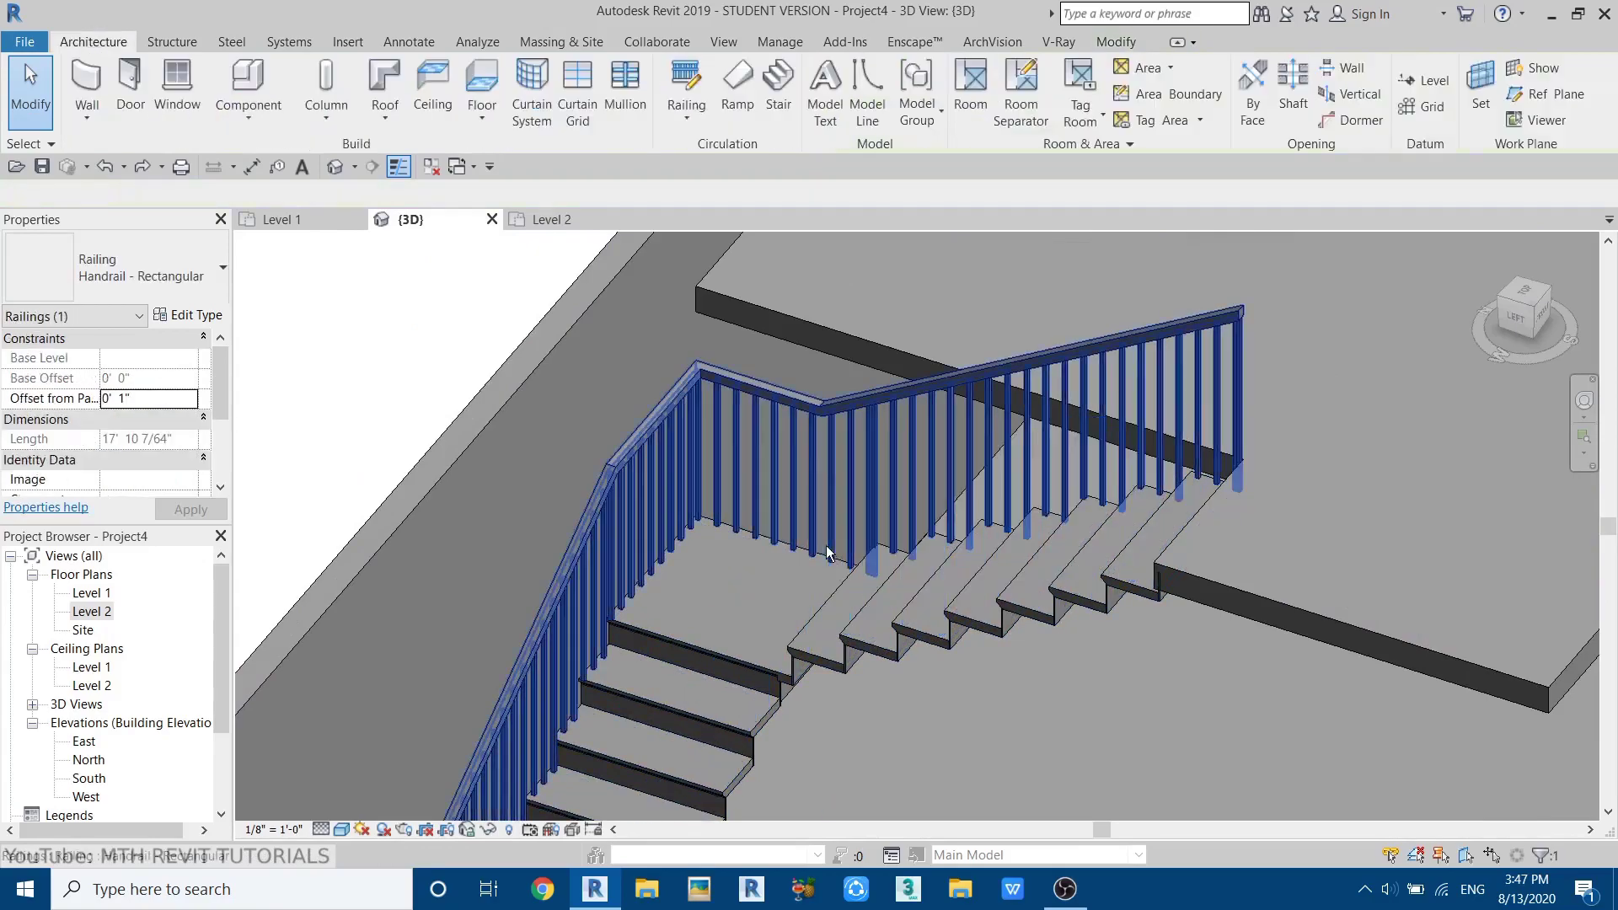
pyautogui.click(836, 436)
pyautogui.press('Delete')
# - Examine where the stair meets the Level 2 floor and the floor's open edges from several angles in 3D
pyautogui.scroll(-2, 836, 437)
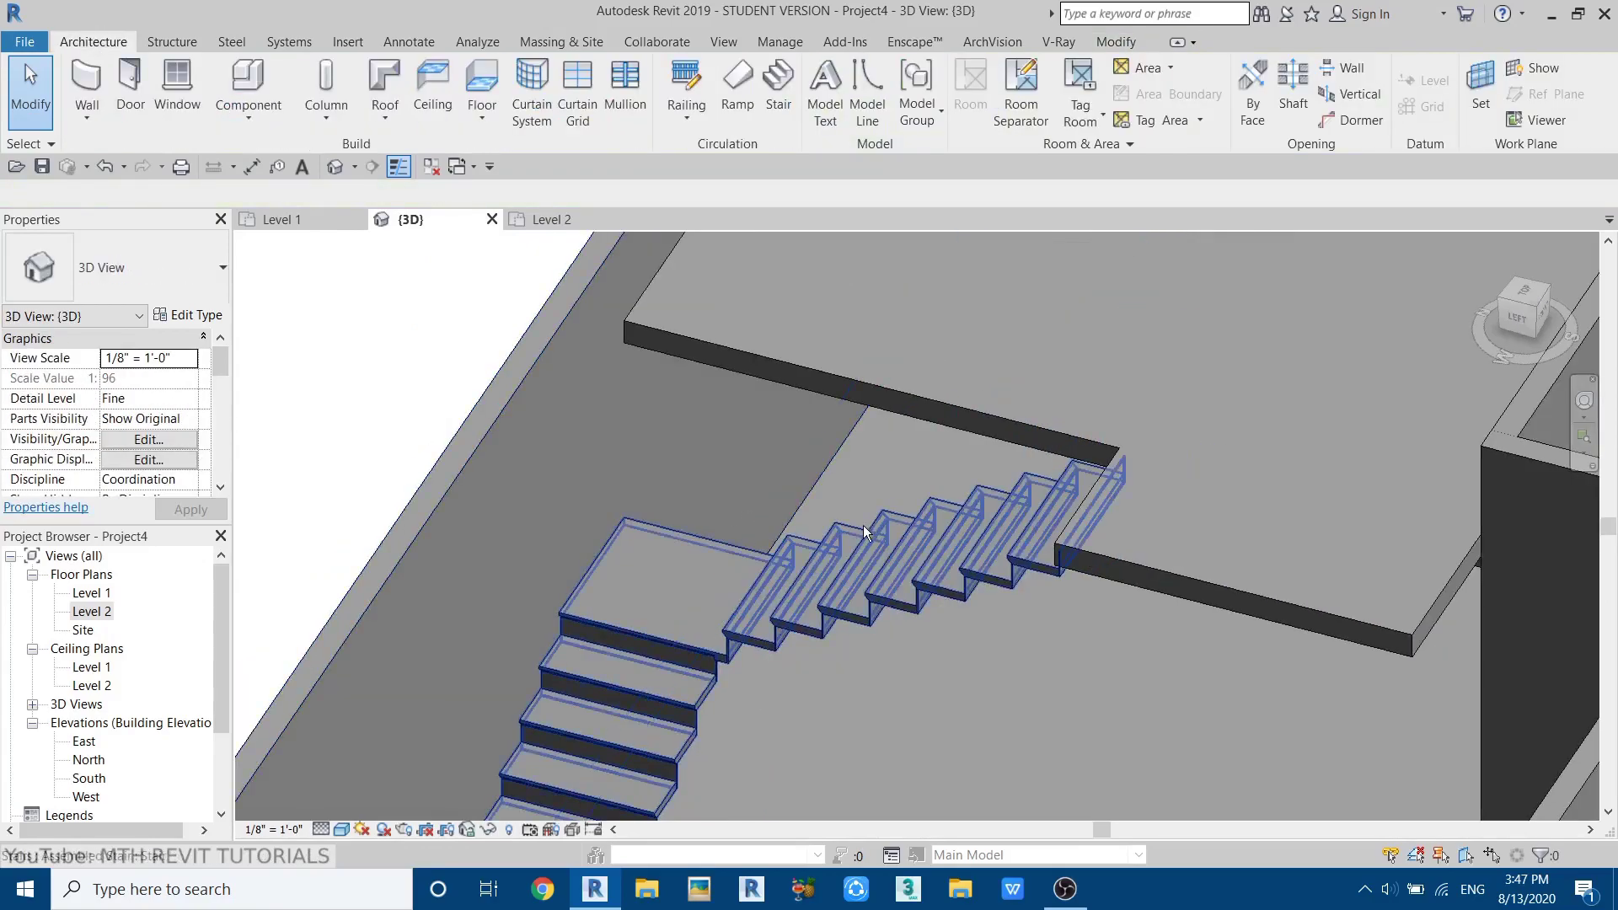
pyautogui.scroll(-3, 660, 391)
pyautogui.scroll(3, 860, 479)
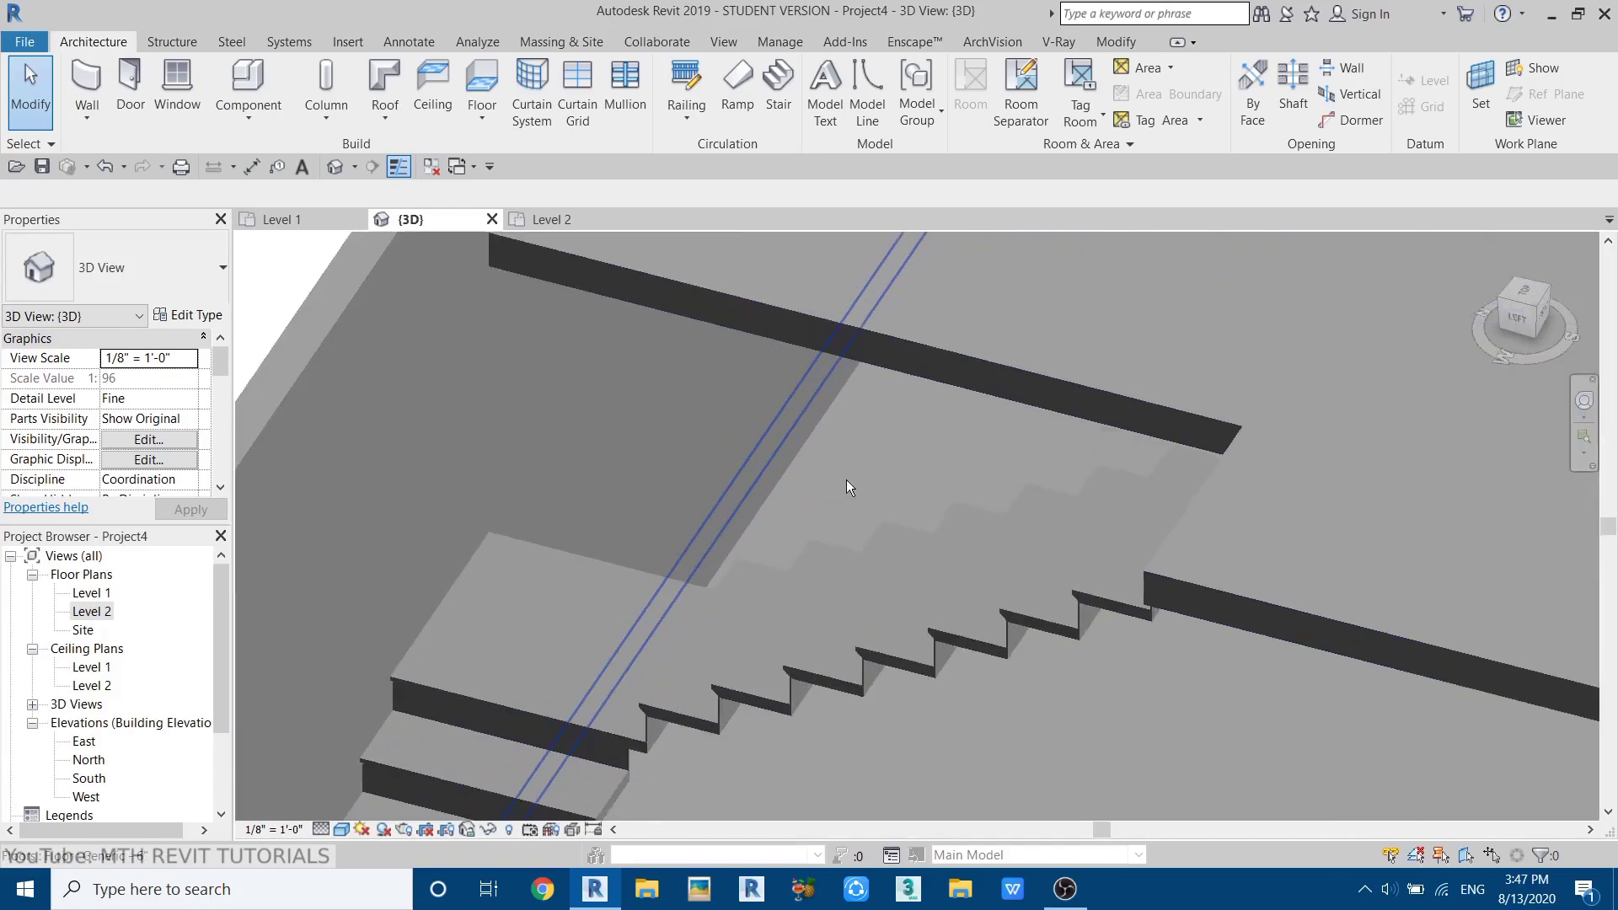
pyautogui.keyDown('shift'); pyautogui.moveTo(817, 507); pyautogui.dragTo(873, 531, button='middle'); pyautogui.keyUp('shift')
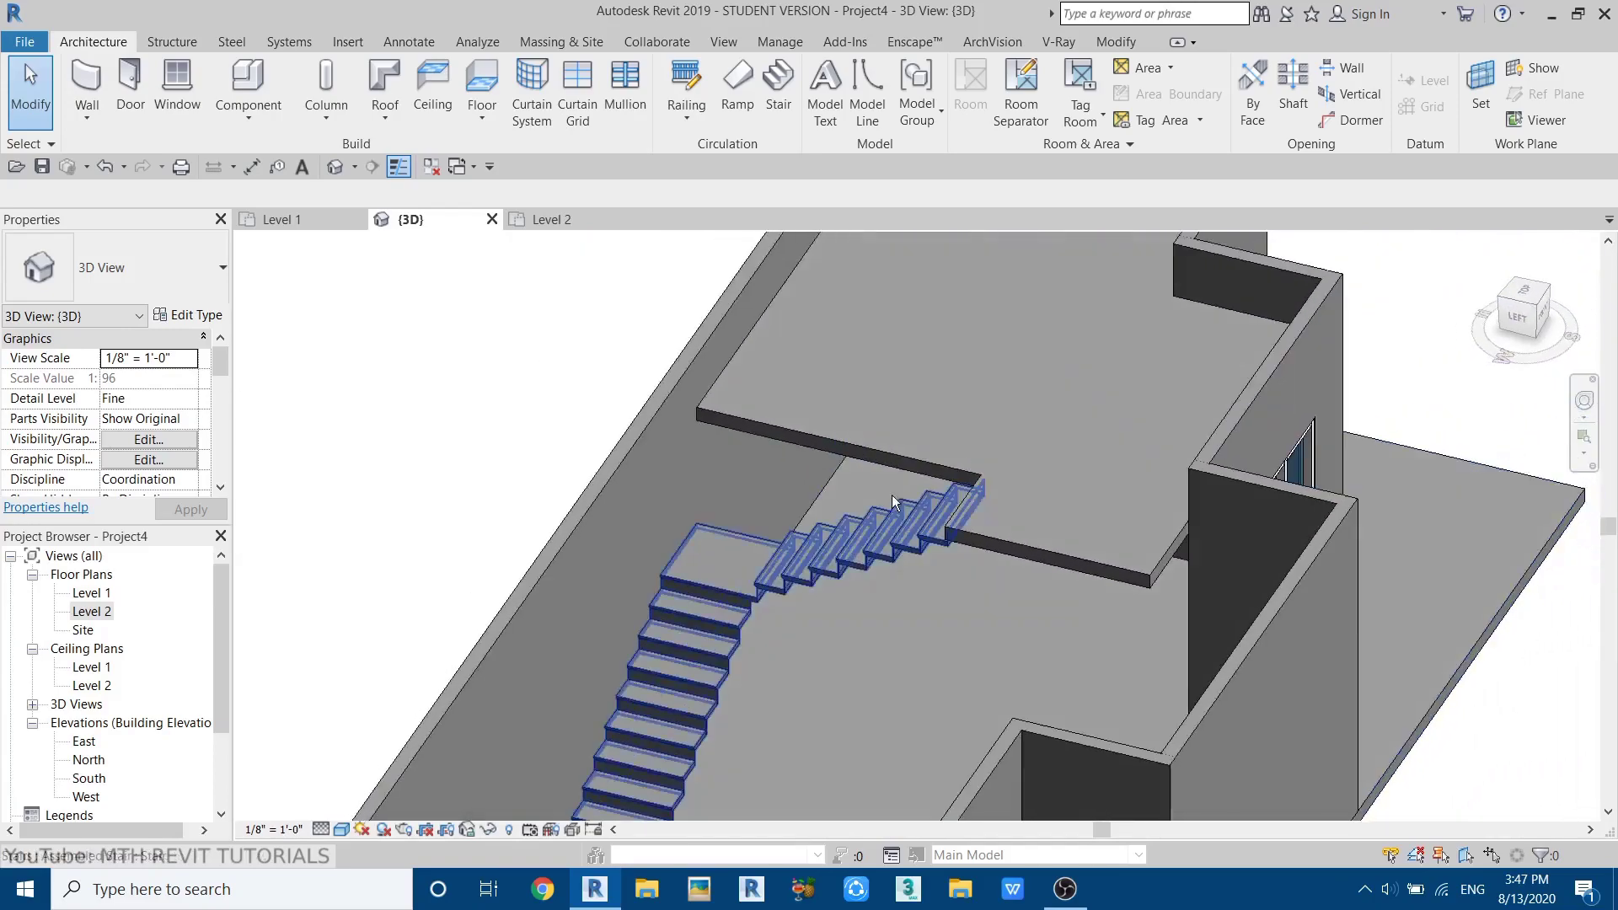
pyautogui.scroll(1, 873, 529)
pyautogui.moveTo(1325, 555)
pyautogui.keyDown('shift'); pyautogui.mouseDown(button='middle')
pyautogui.moveTo(1220, 548)
pyautogui.moveTo(1323, 552)
pyautogui.mouseUp(button='middle'); pyautogui.keyUp('shift')
pyautogui.scroll(4, 1314, 565)
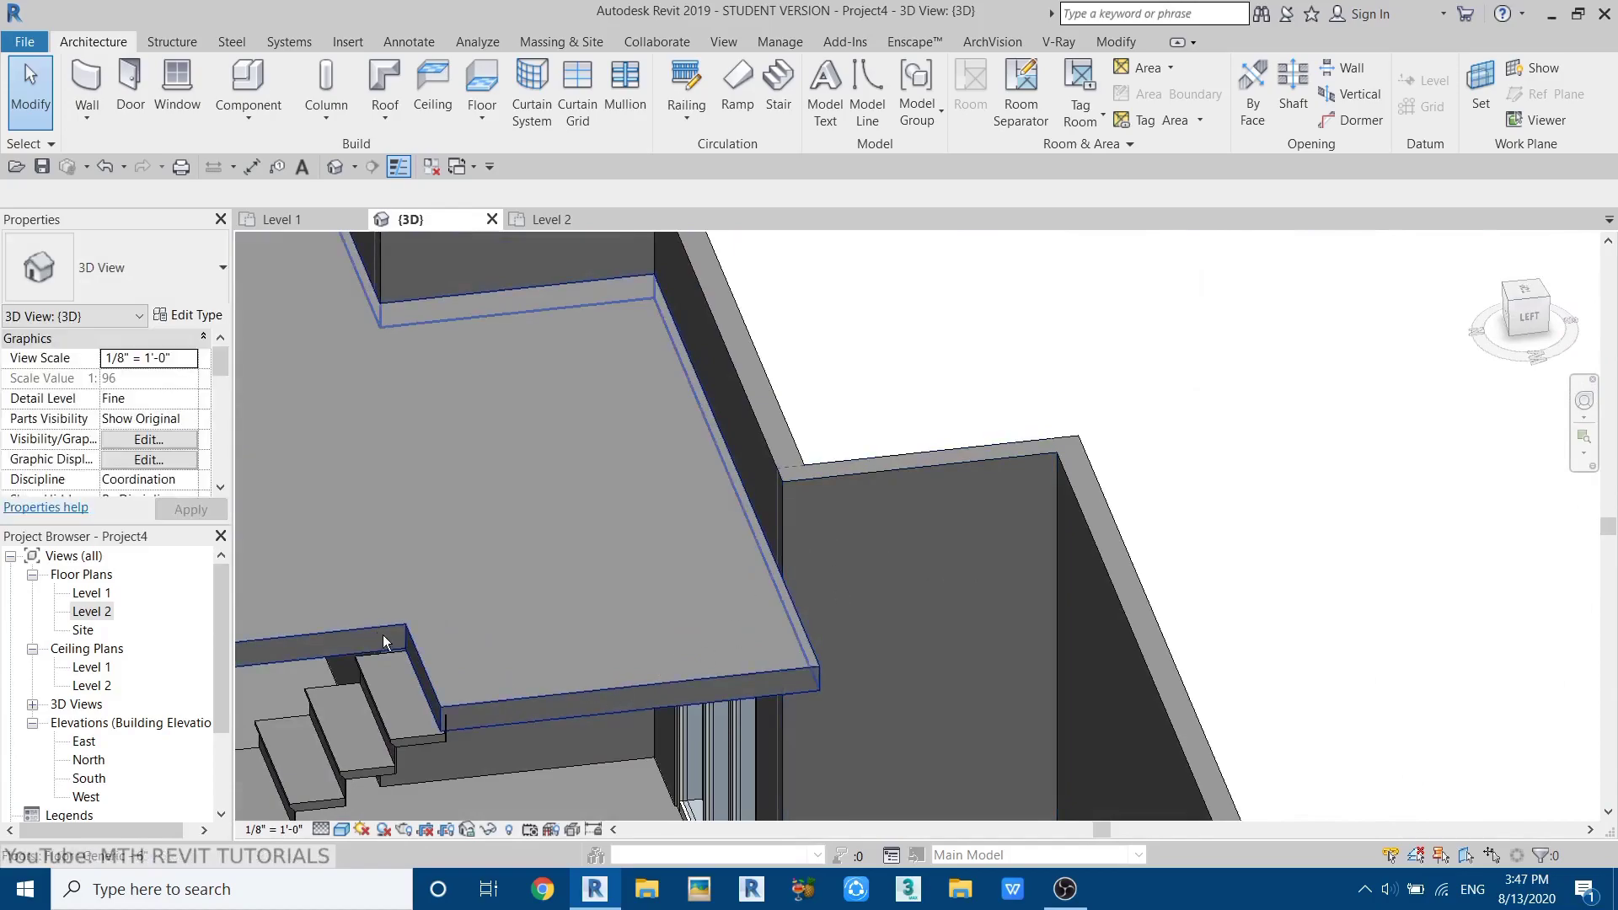
# - Start a railing path in the Level 2 plan and set its type to Glass Panel - Bottom Fill
pyautogui.click(548, 221)
pyautogui.scroll(3, 774, 654)
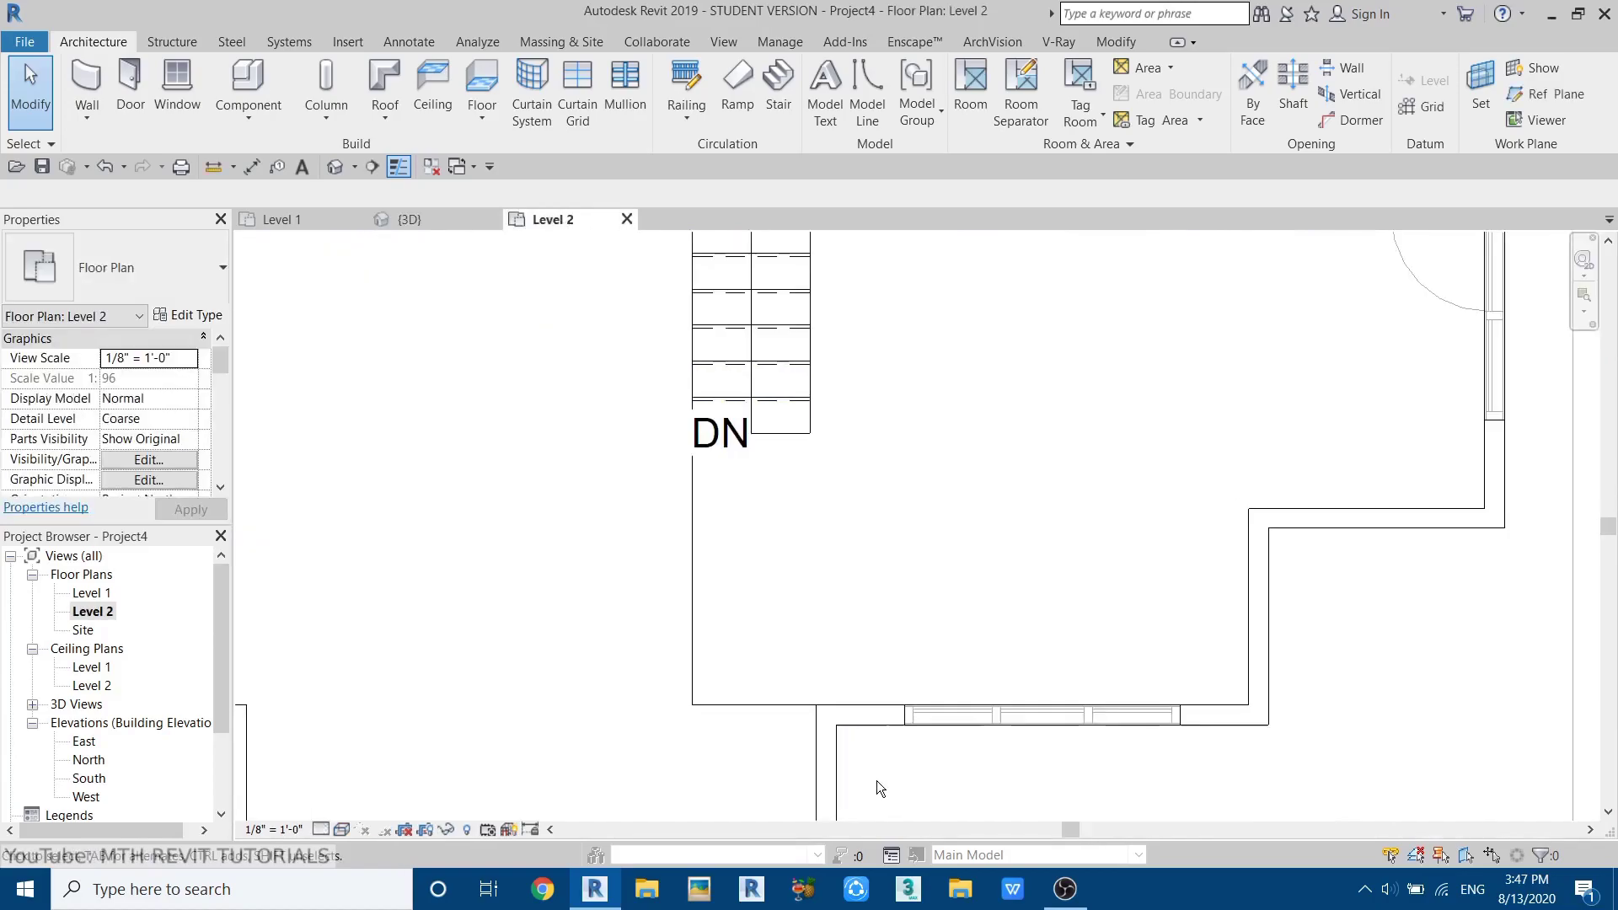
pyautogui.click(689, 84)
pyautogui.click(145, 264)
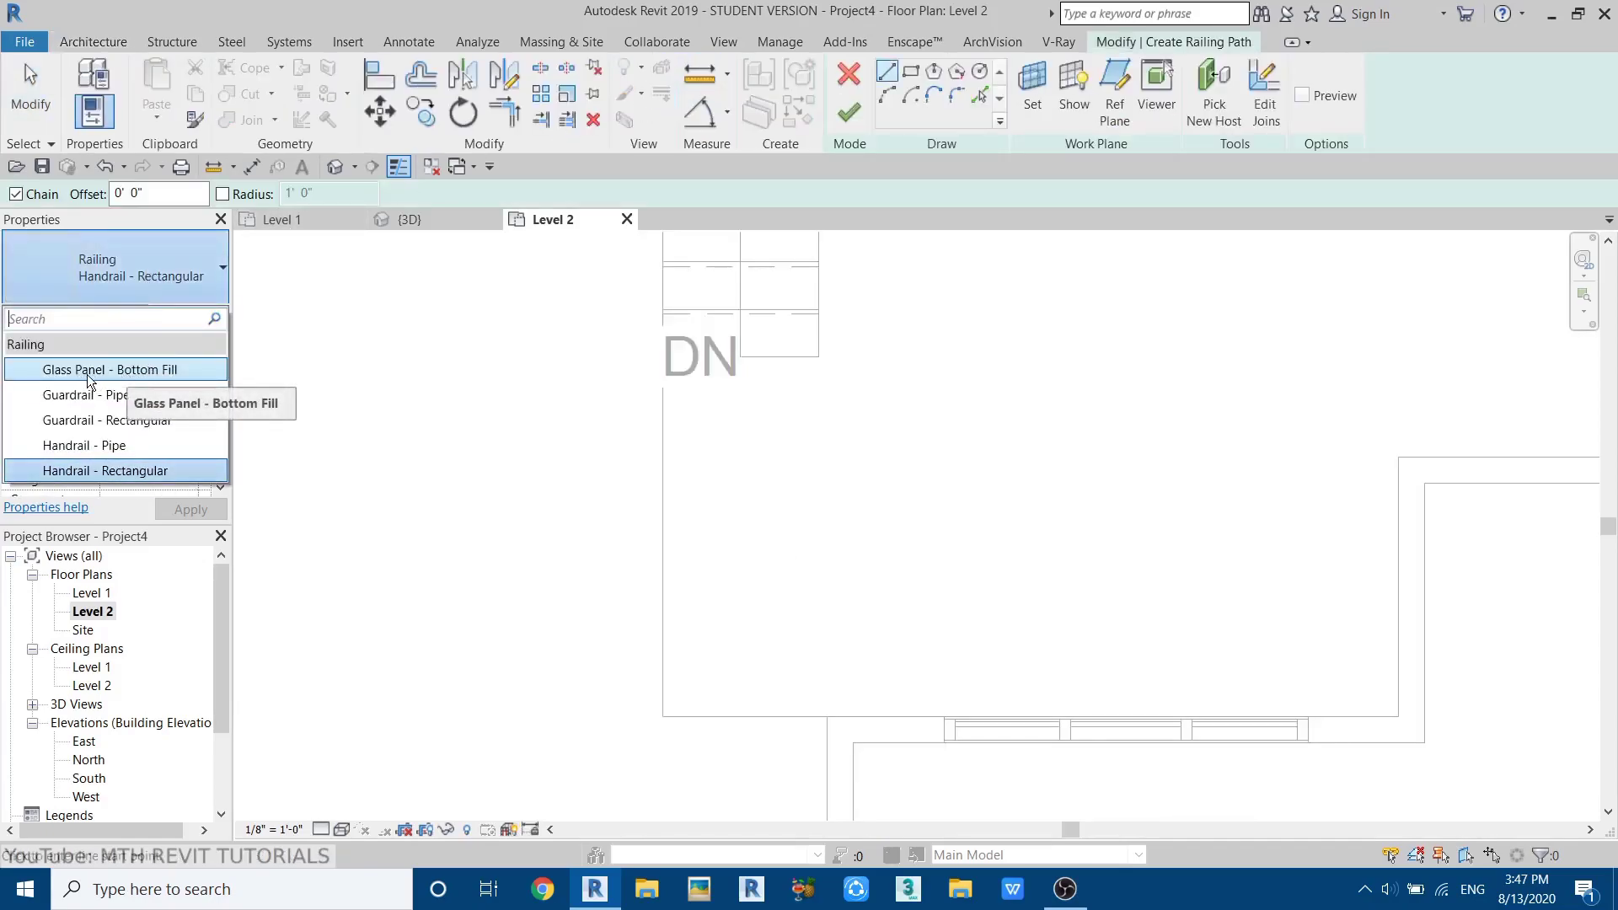
pyautogui.click(135, 370)
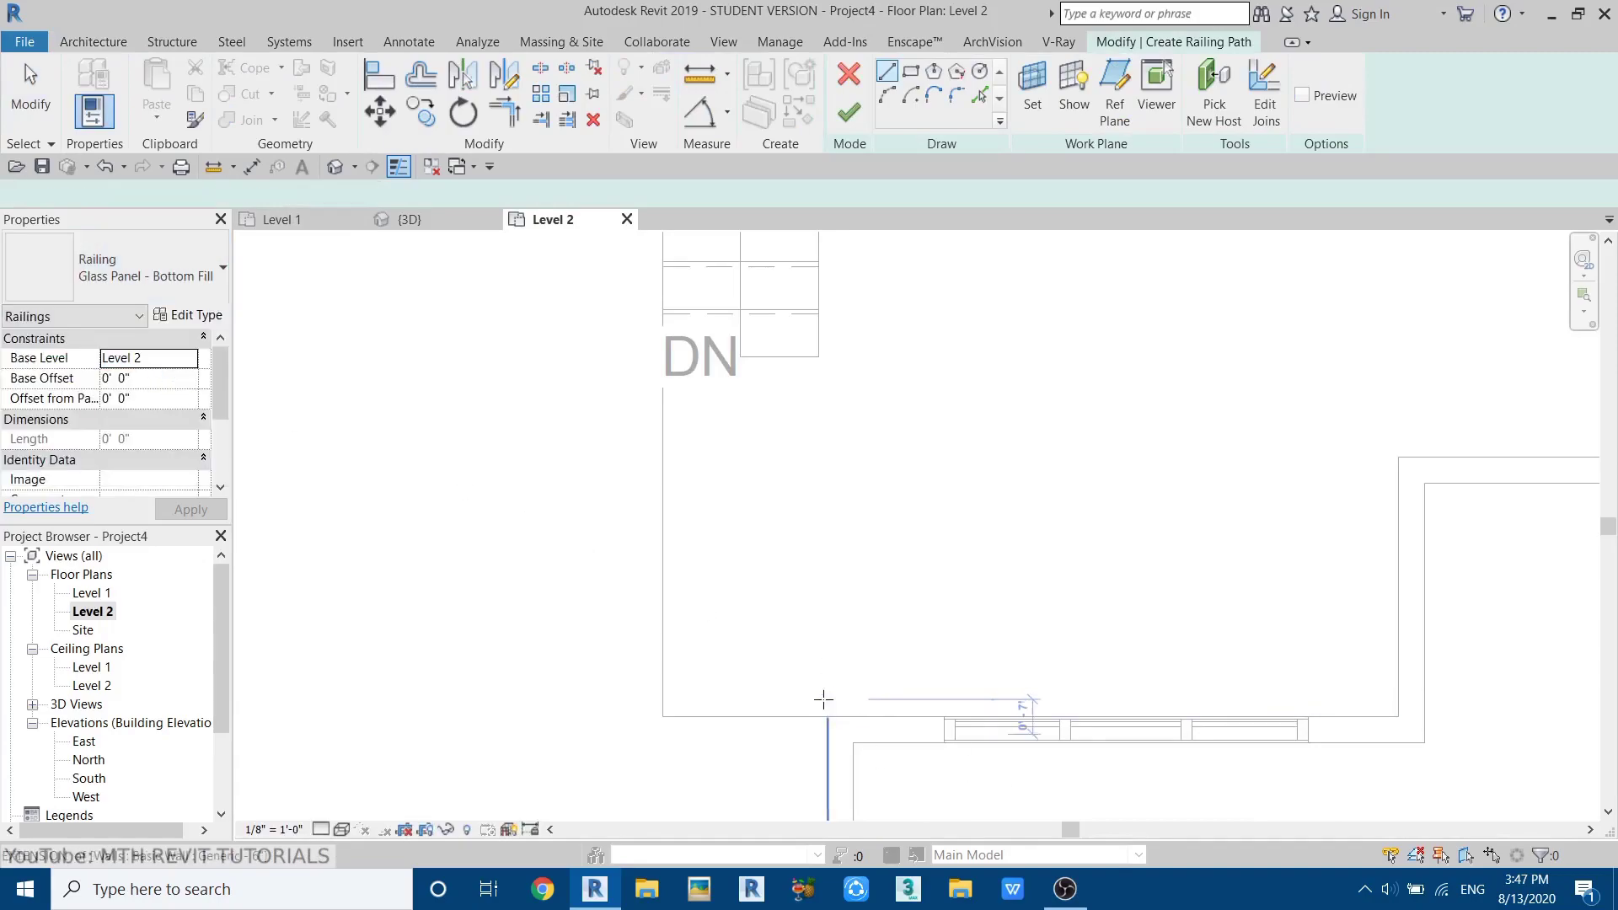
# - Draw a 3-inch railing path segment perpendicular to the floor edge, starting at the centre of the adjoining wall's end
pyautogui.scroll(2, 851, 738)
pyautogui.scroll(1, 854, 740)
pyautogui.click(858, 733)
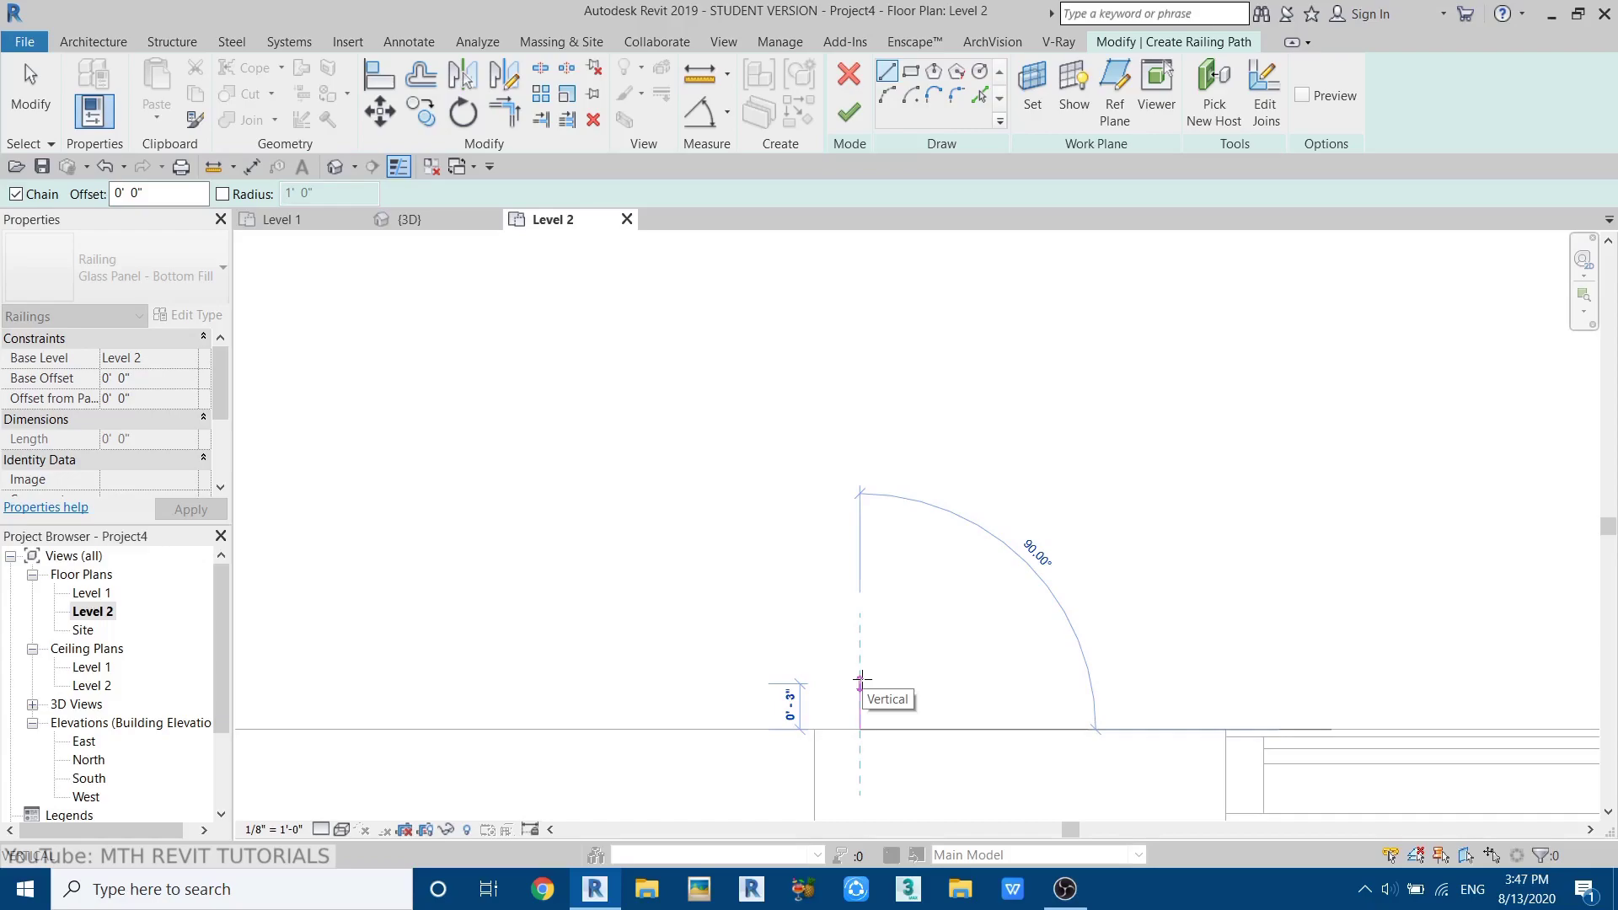
pyautogui.click(862, 680)
pyautogui.rightClick(953, 448)
pyautogui.click(973, 460)
pyautogui.rightClick(979, 460)
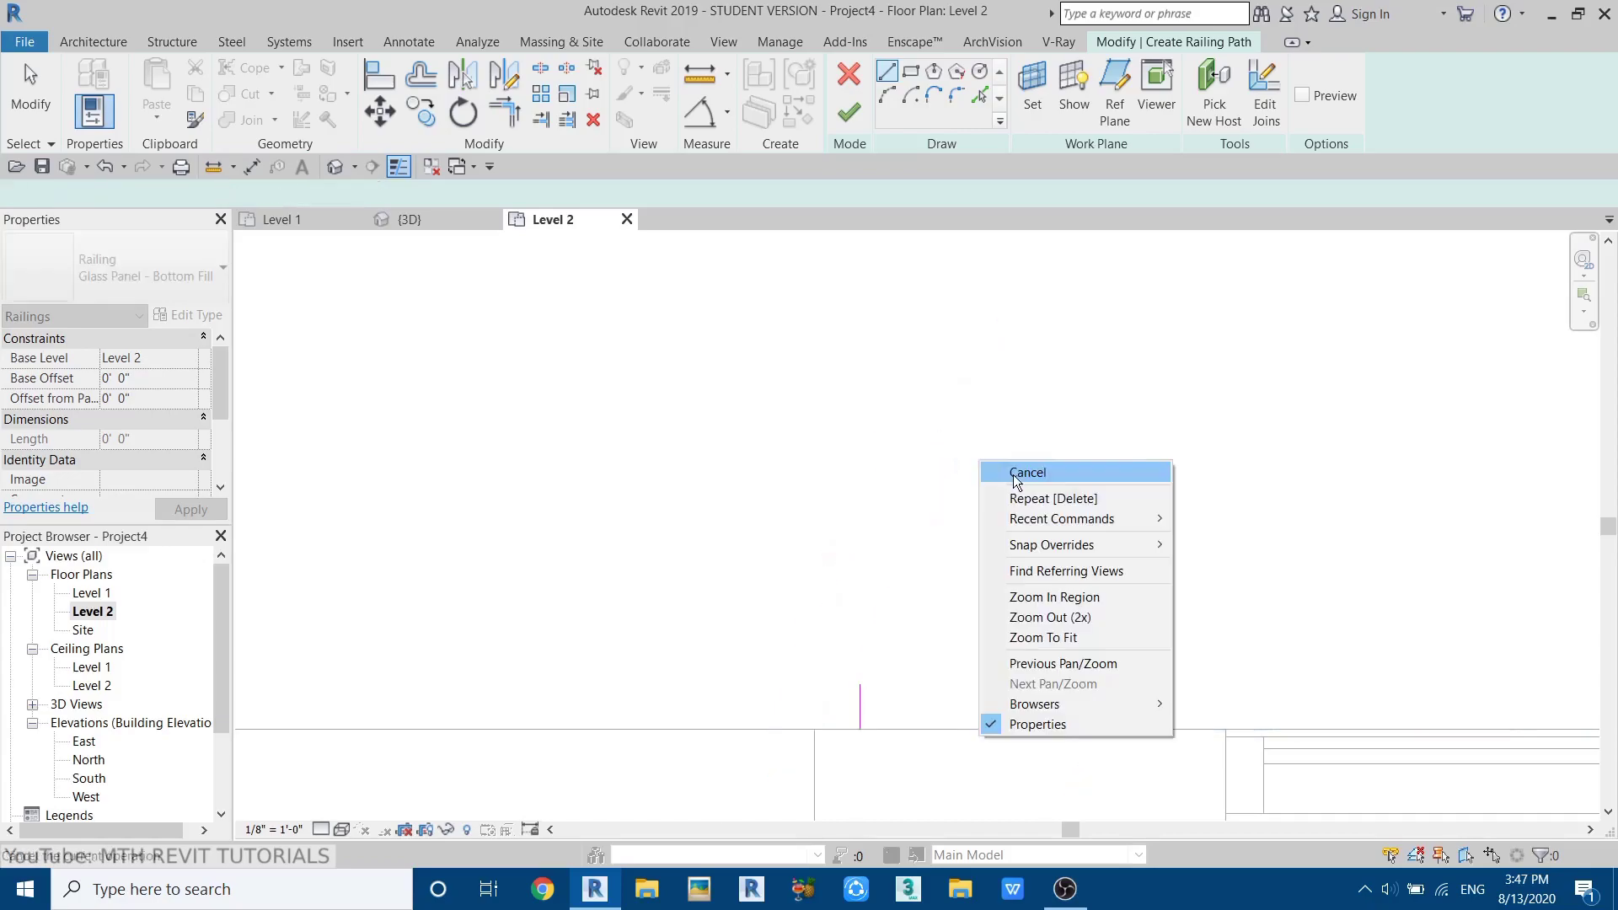
pyautogui.click(1015, 477)
# - Add railing path segments along the two open Level 2 floor edges beside the stair by picking the edges with a 3-inch offset
pyautogui.scroll(-2, 1092, 623)
pyautogui.moveTo(716, 490); pyautogui.dragTo(787, 534, button='middle')
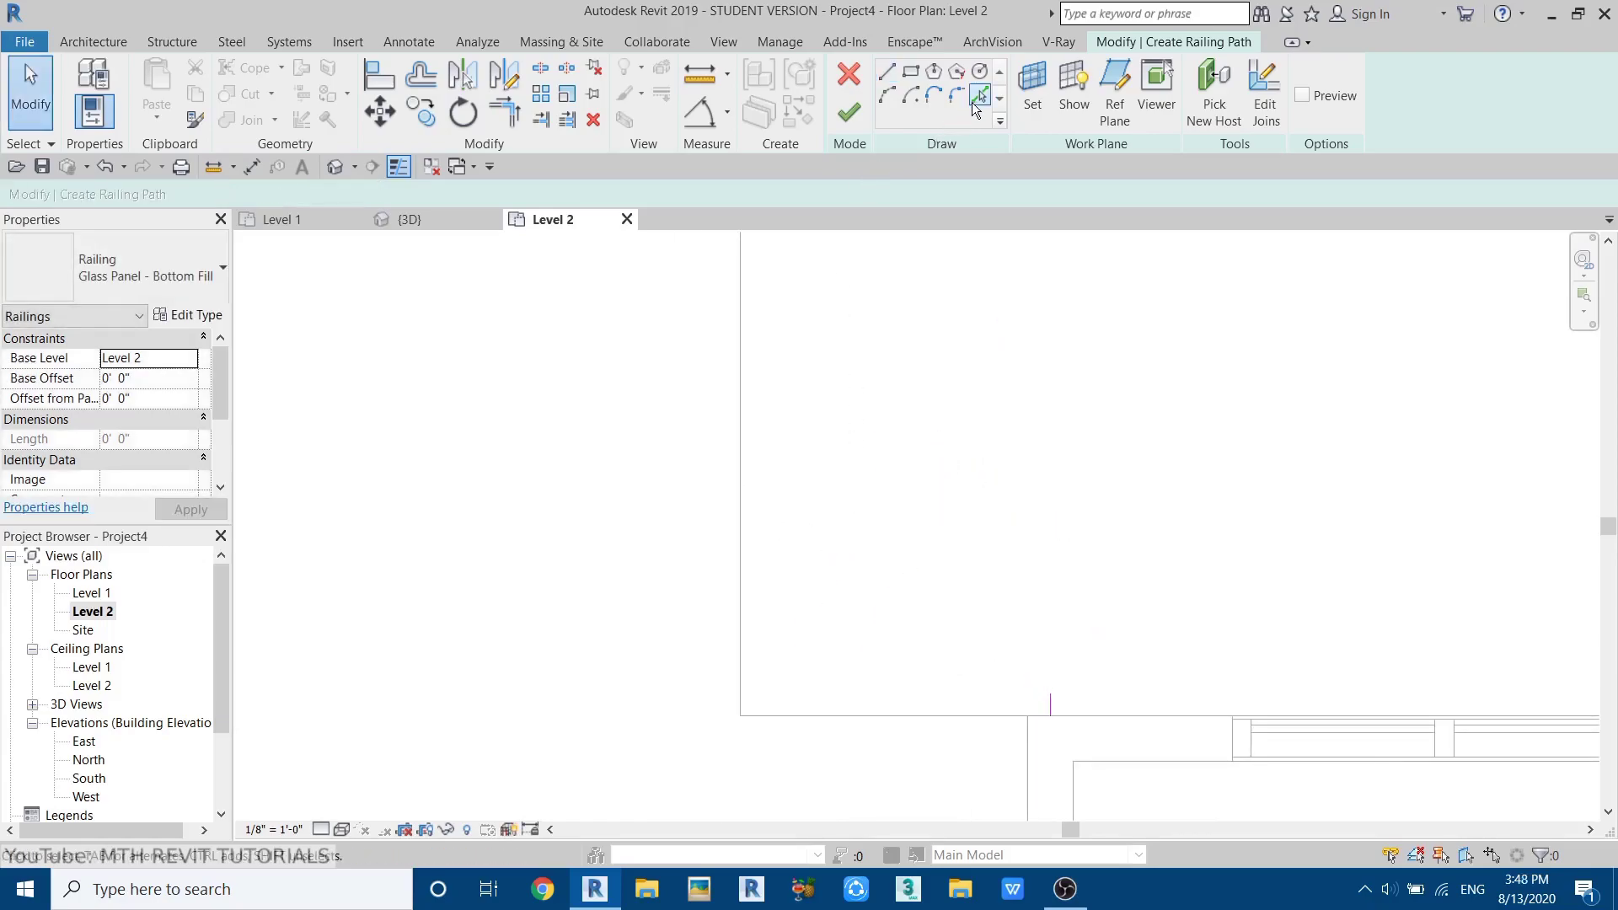
pyautogui.click(977, 98)
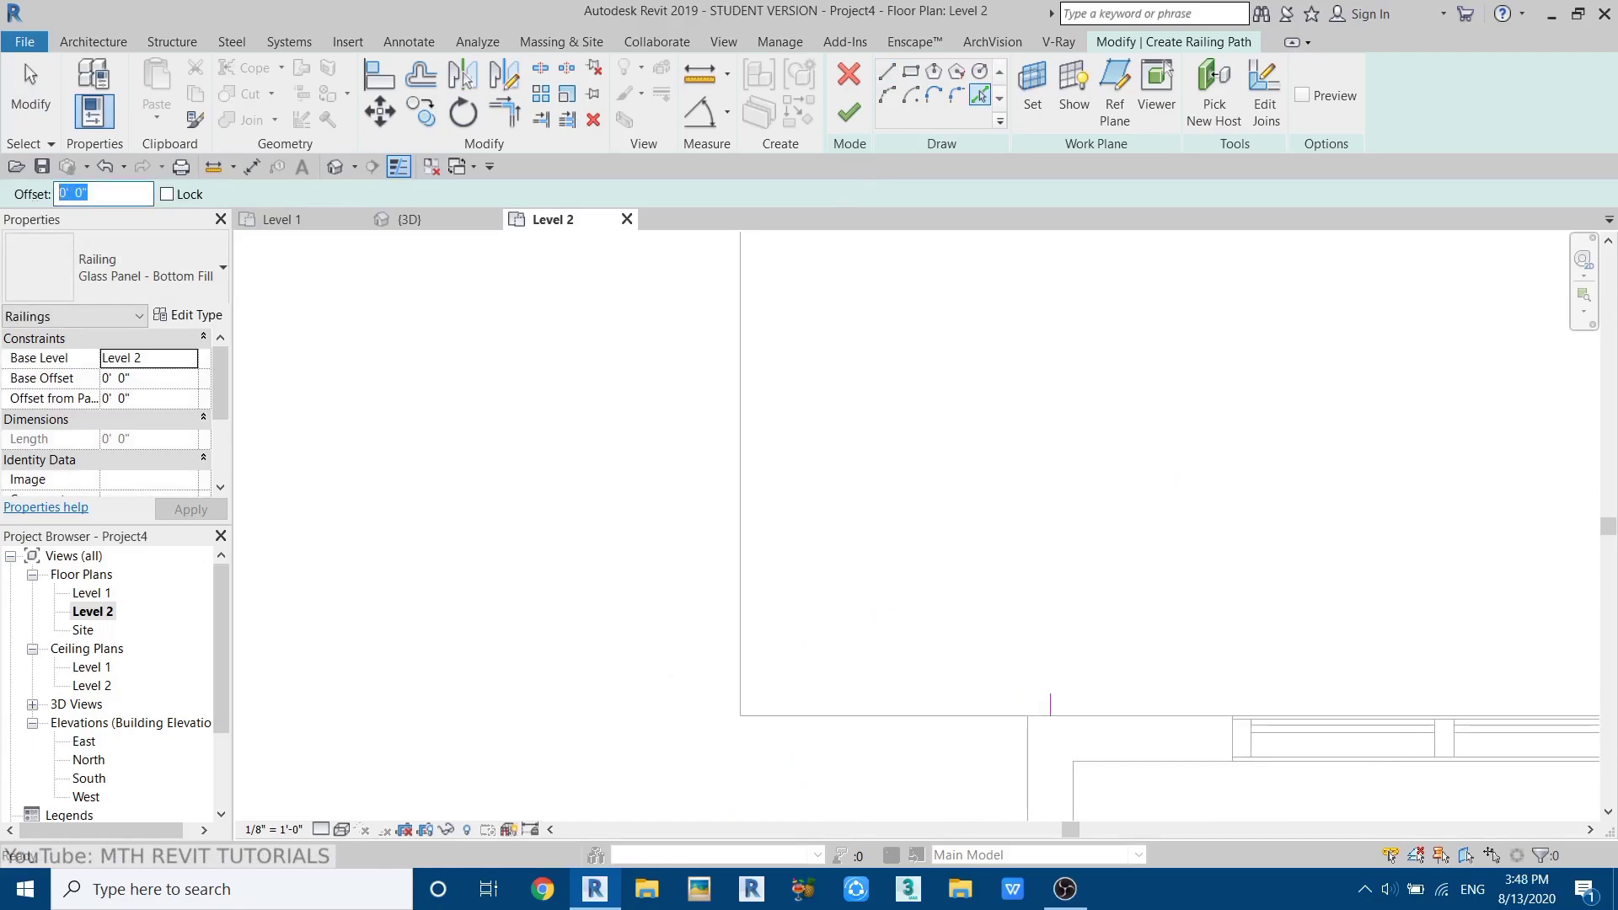
pyautogui.click(780, 710)
pyautogui.scroll(-1, 678, 674)
pyautogui.click(675, 589)
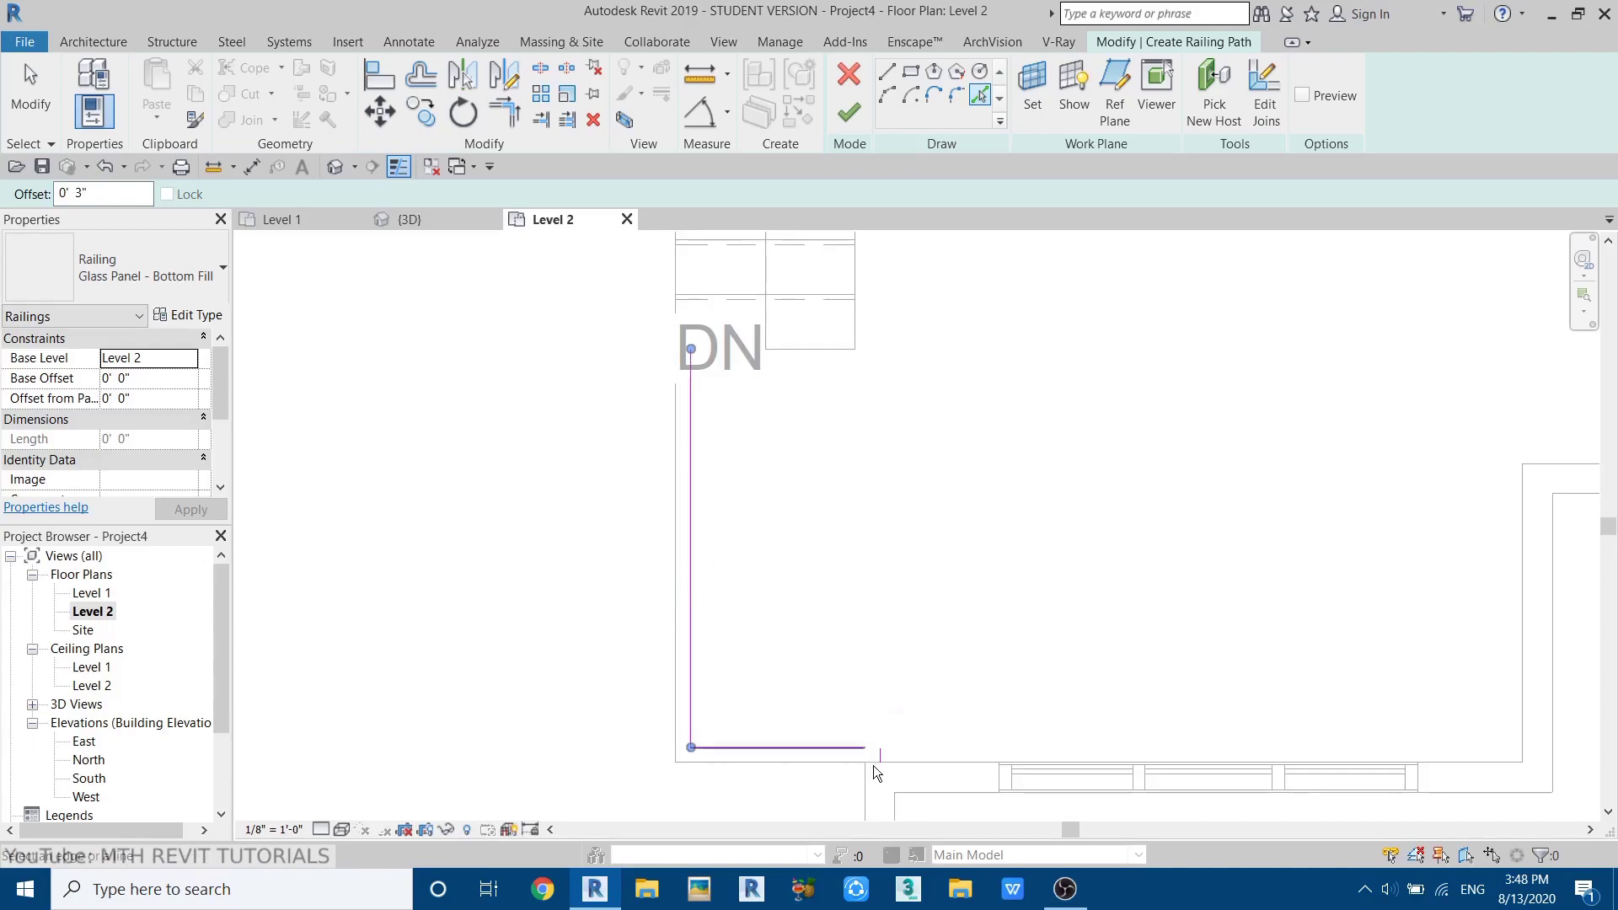
# - Trim the long path segment and the short wall-end segment to a corner, finish the railing, and check it in 3D
pyautogui.scroll(3, 868, 756)
pyautogui.press('t')
pyautogui.press('r')
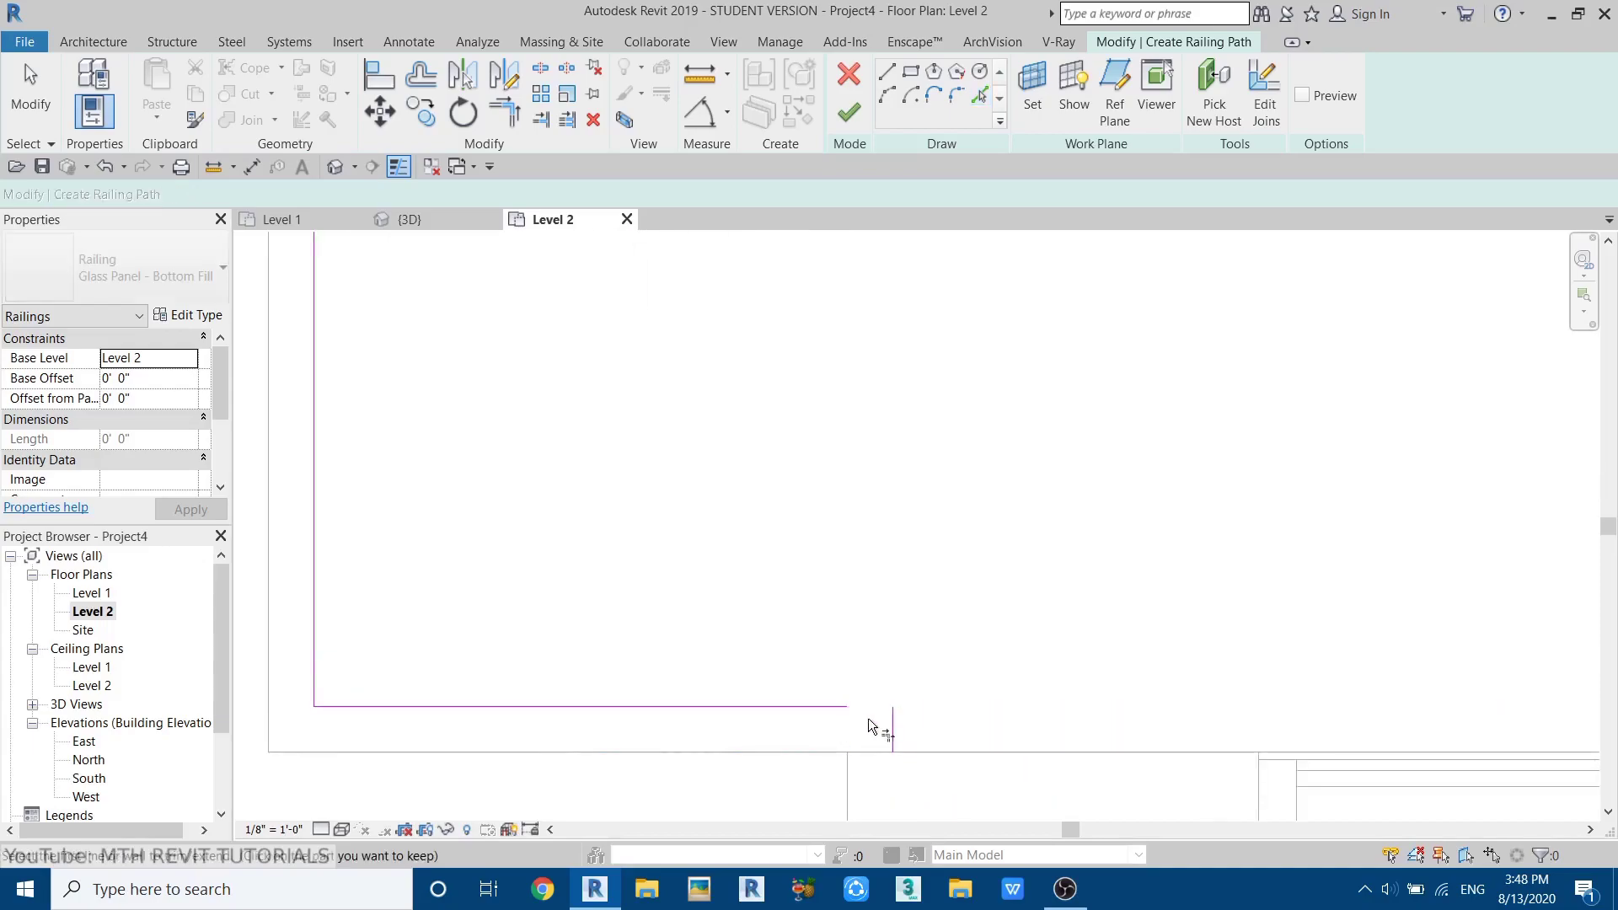
pyautogui.scroll(2, 851, 716)
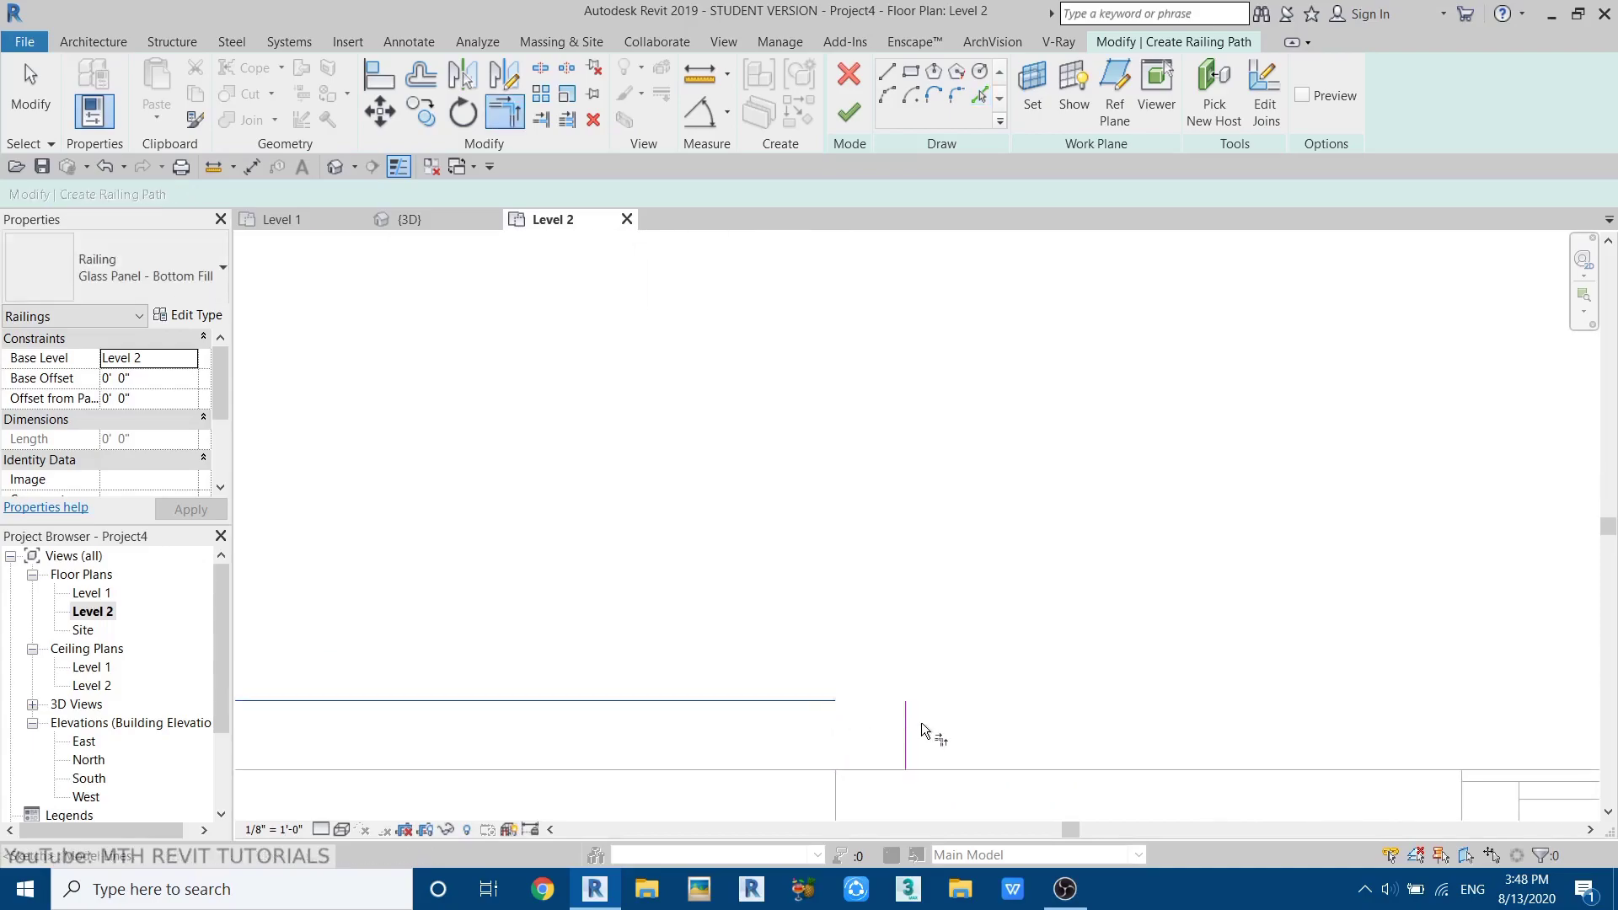
pyautogui.click(903, 726)
pyautogui.scroll(-4, 956, 658)
pyautogui.press('Escape')
pyautogui.moveTo(730, 337); pyautogui.dragTo(699, 545, button='middle')
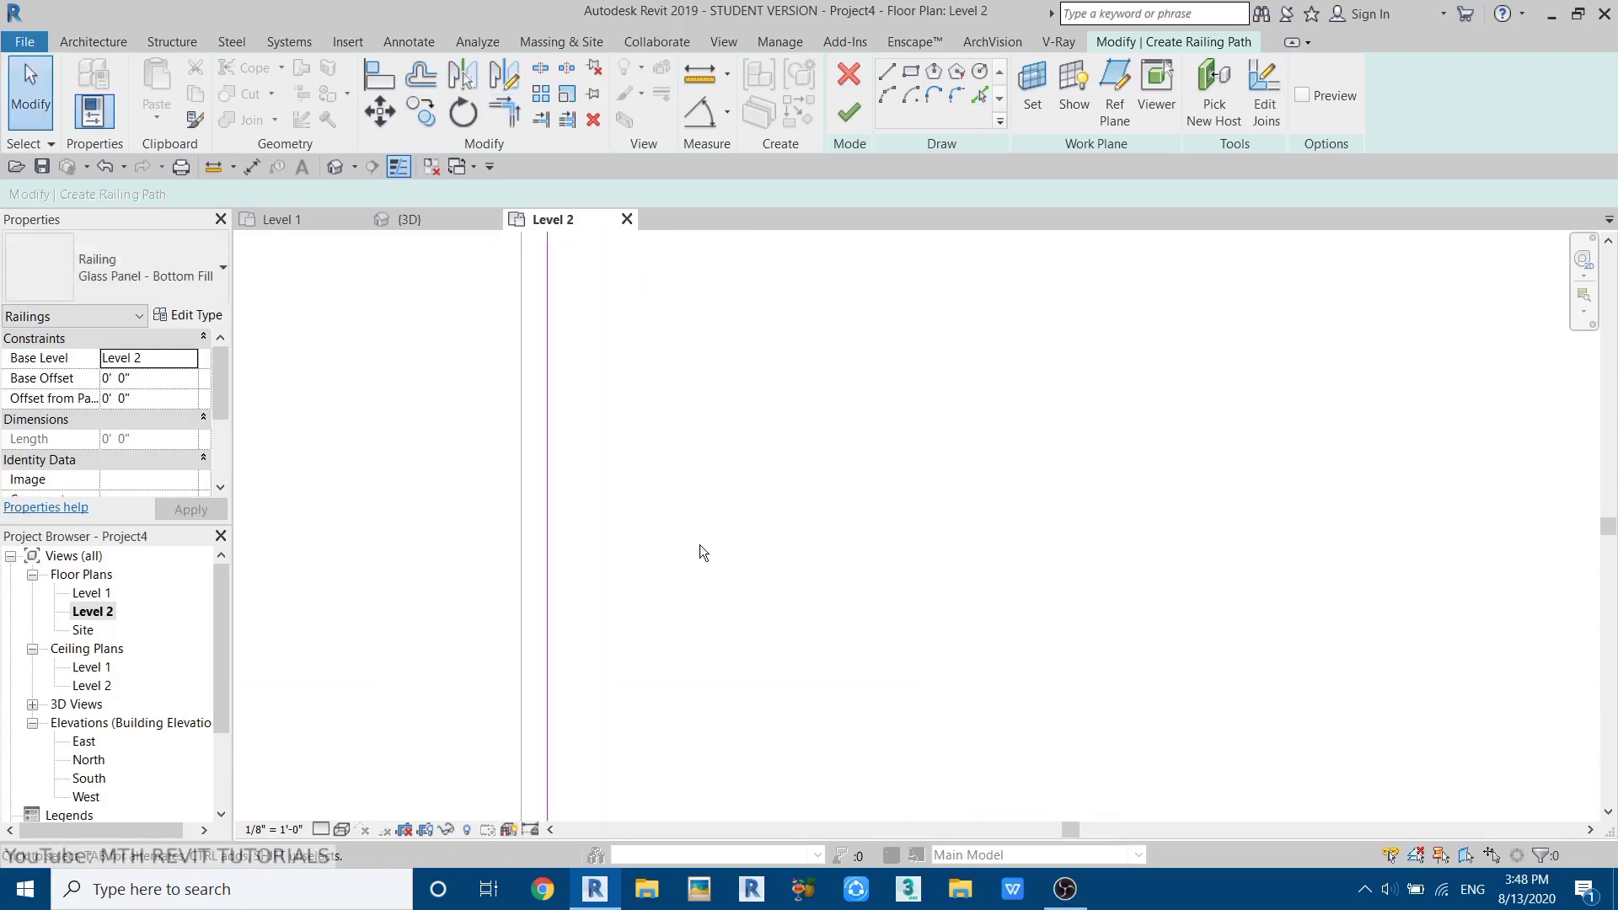
pyautogui.scroll(-2, 700, 544)
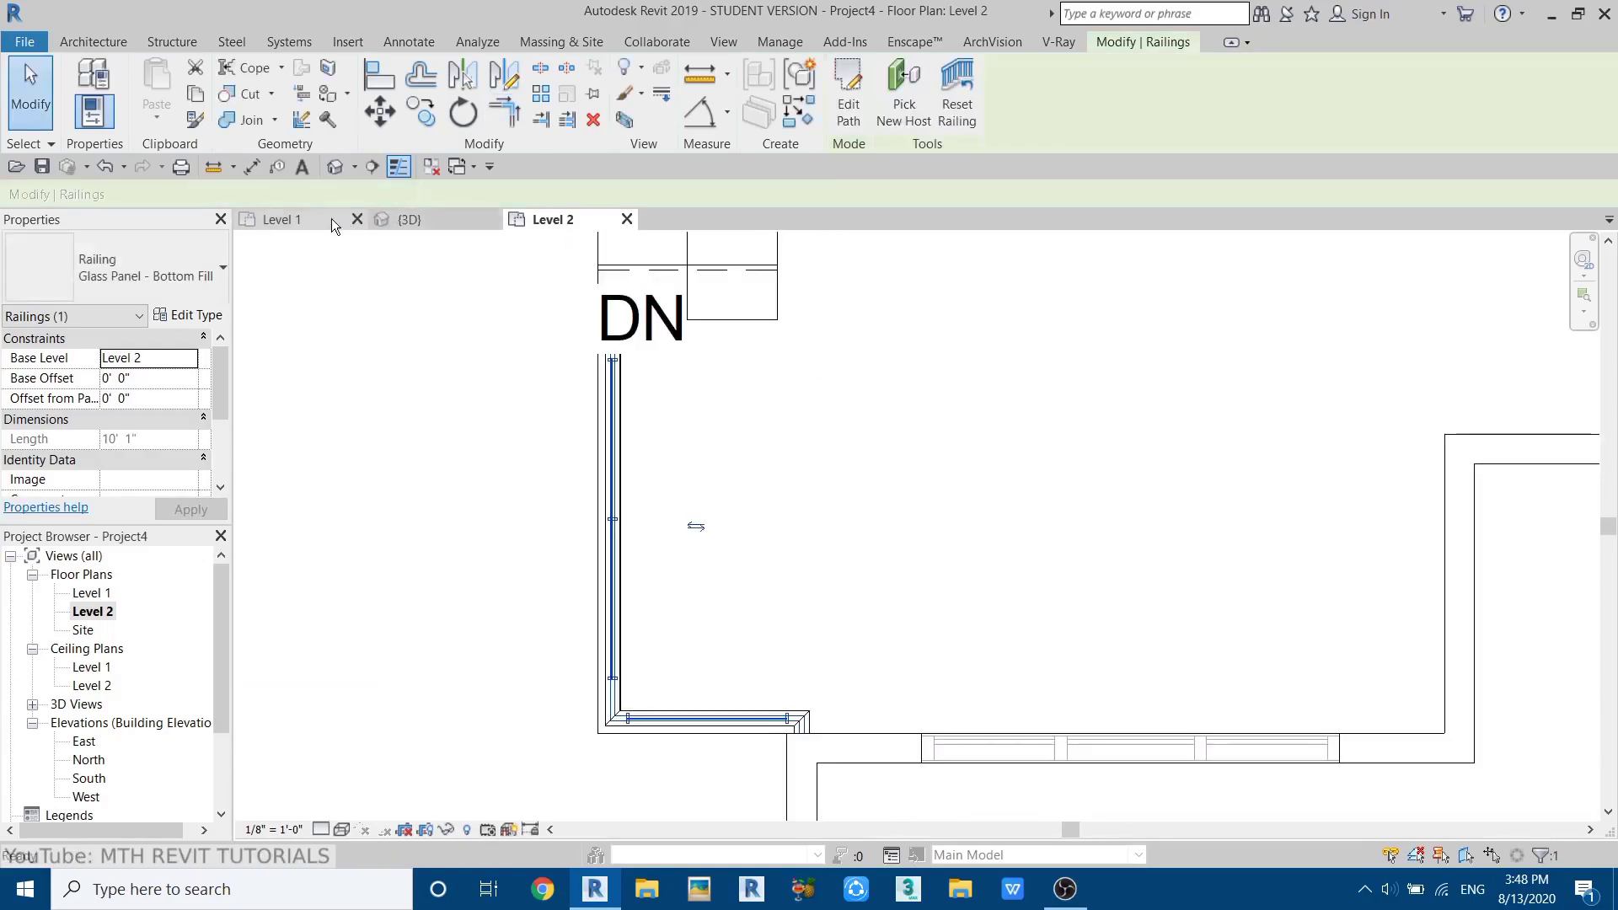
pyautogui.click(421, 219)
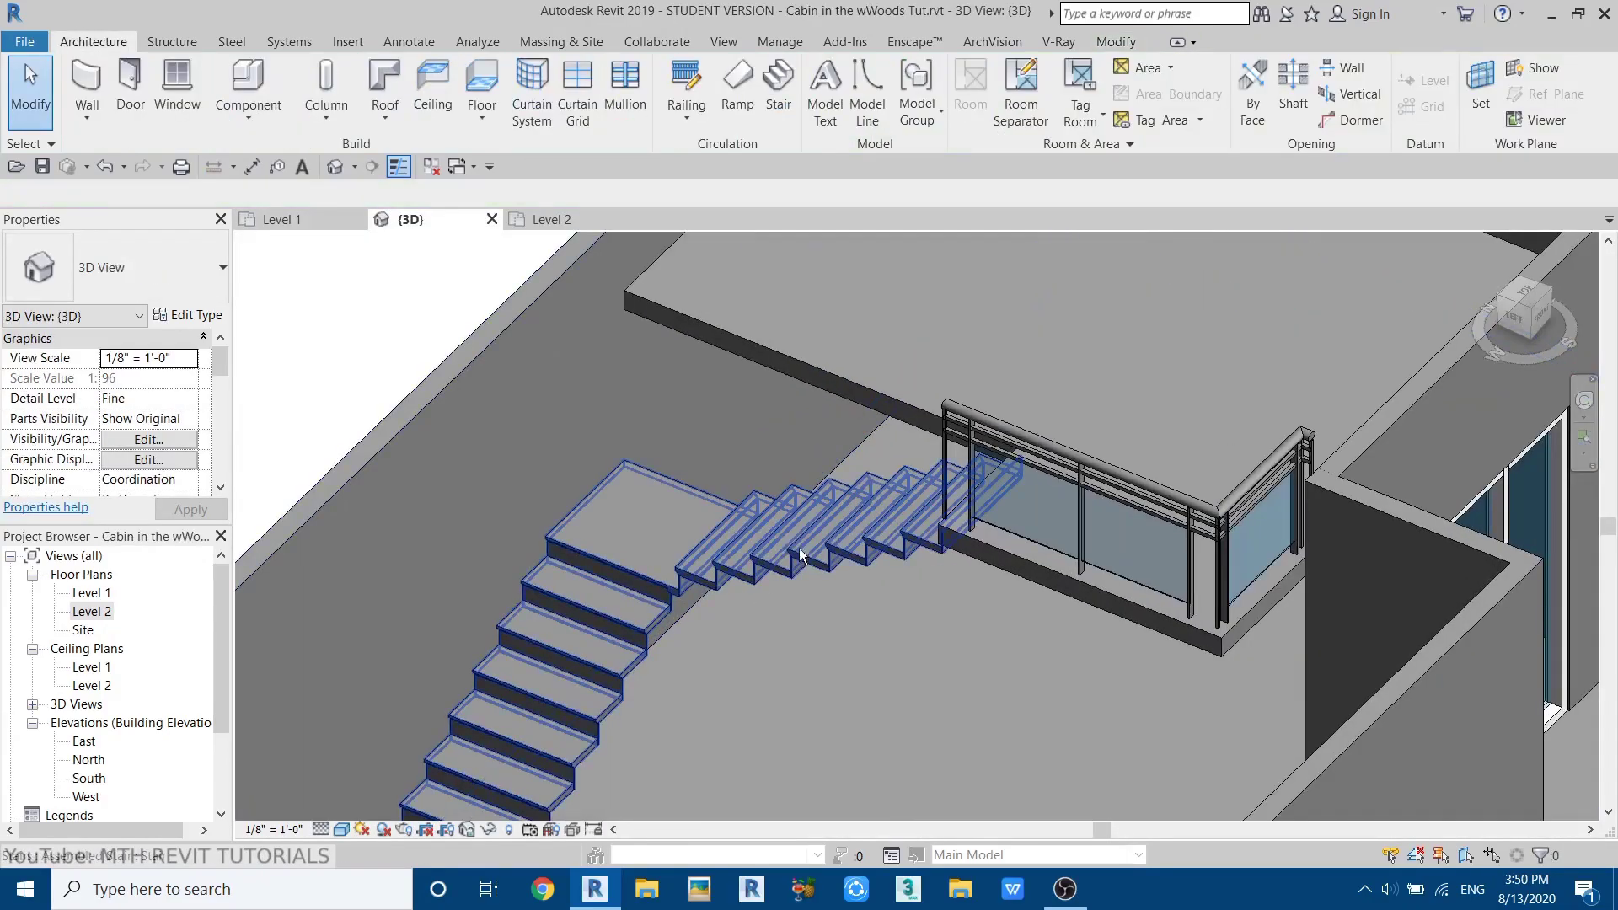
pyautogui.moveTo(925, 540); pyautogui.dragTo(911, 559, button='middle')
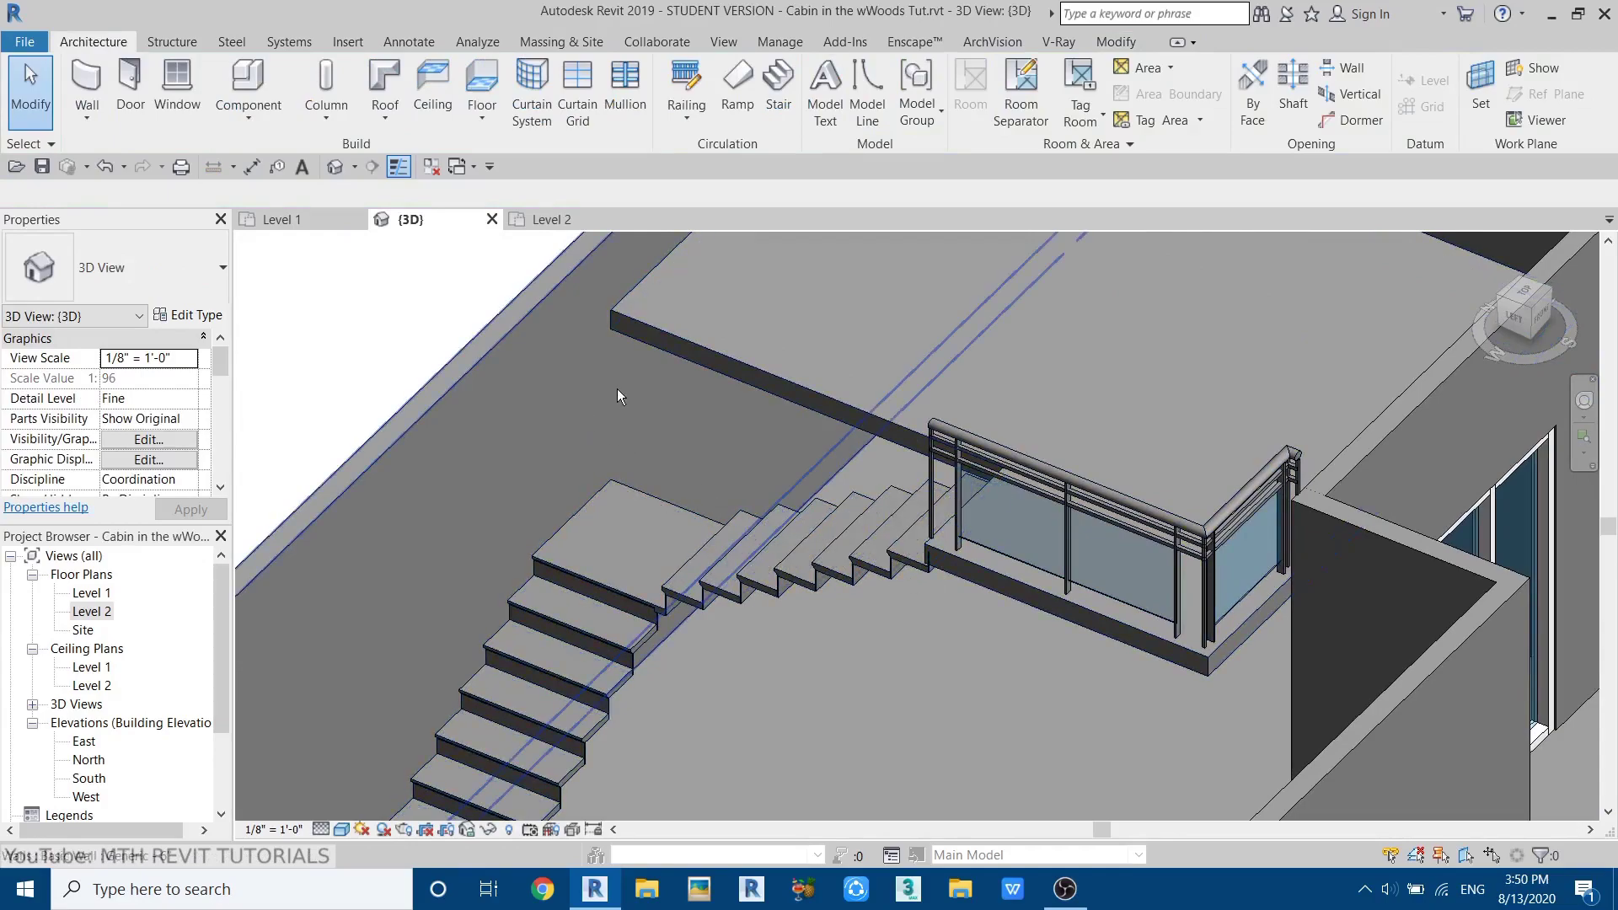
# - Start a wall in the Level 1 plan and duplicate the Storefront curtain wall type as Wood Panels
pyautogui.click(283, 221)
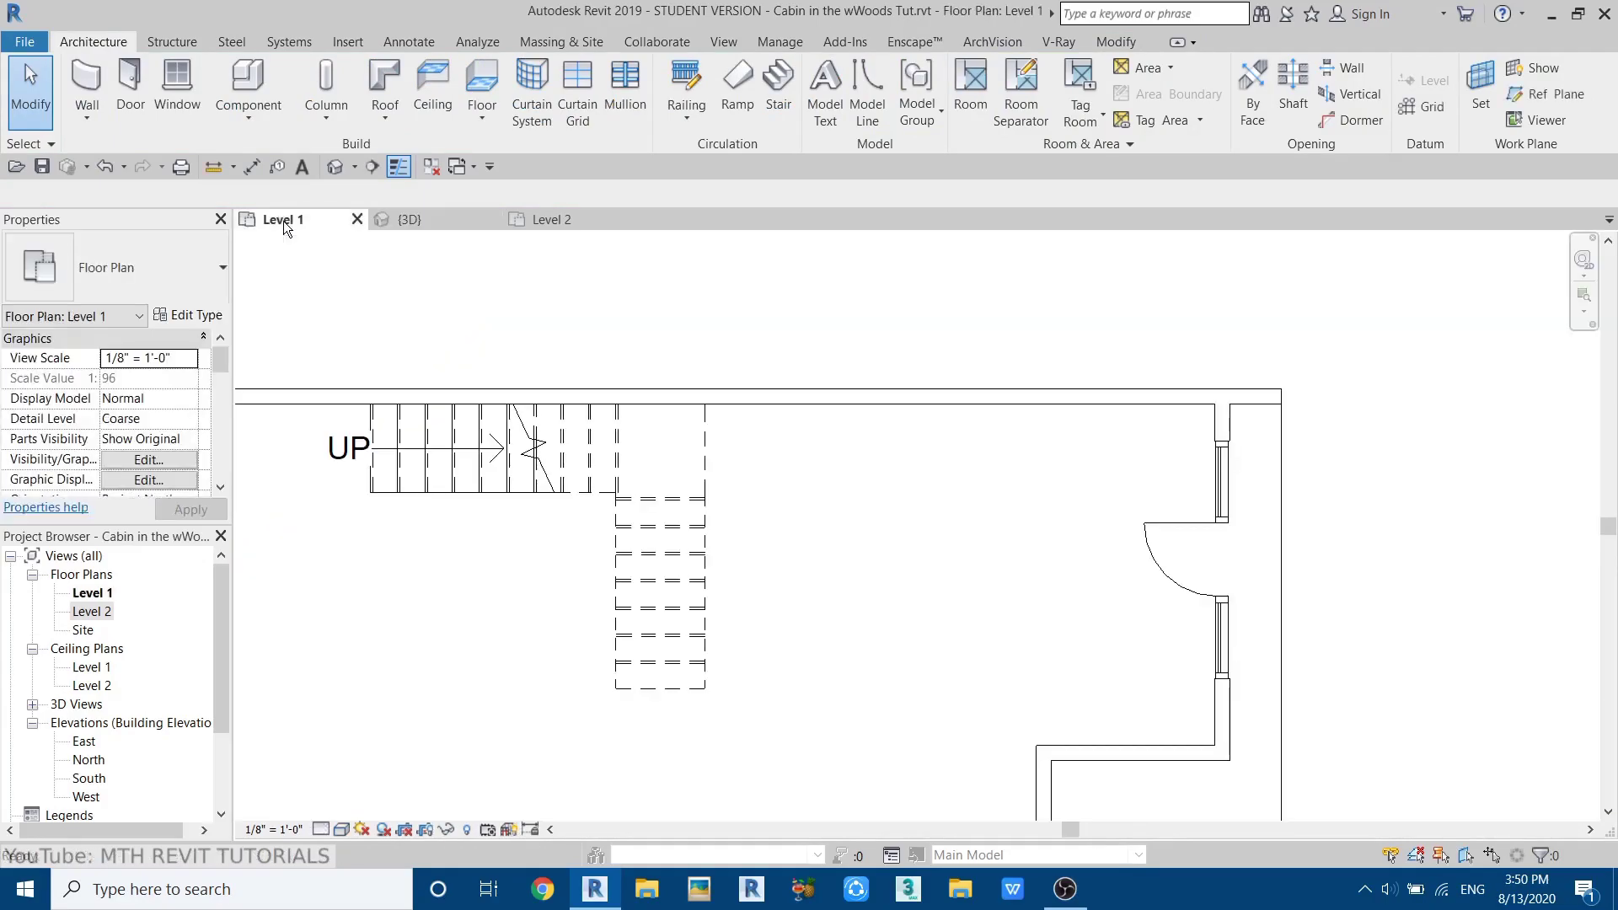
pyautogui.click(84, 82)
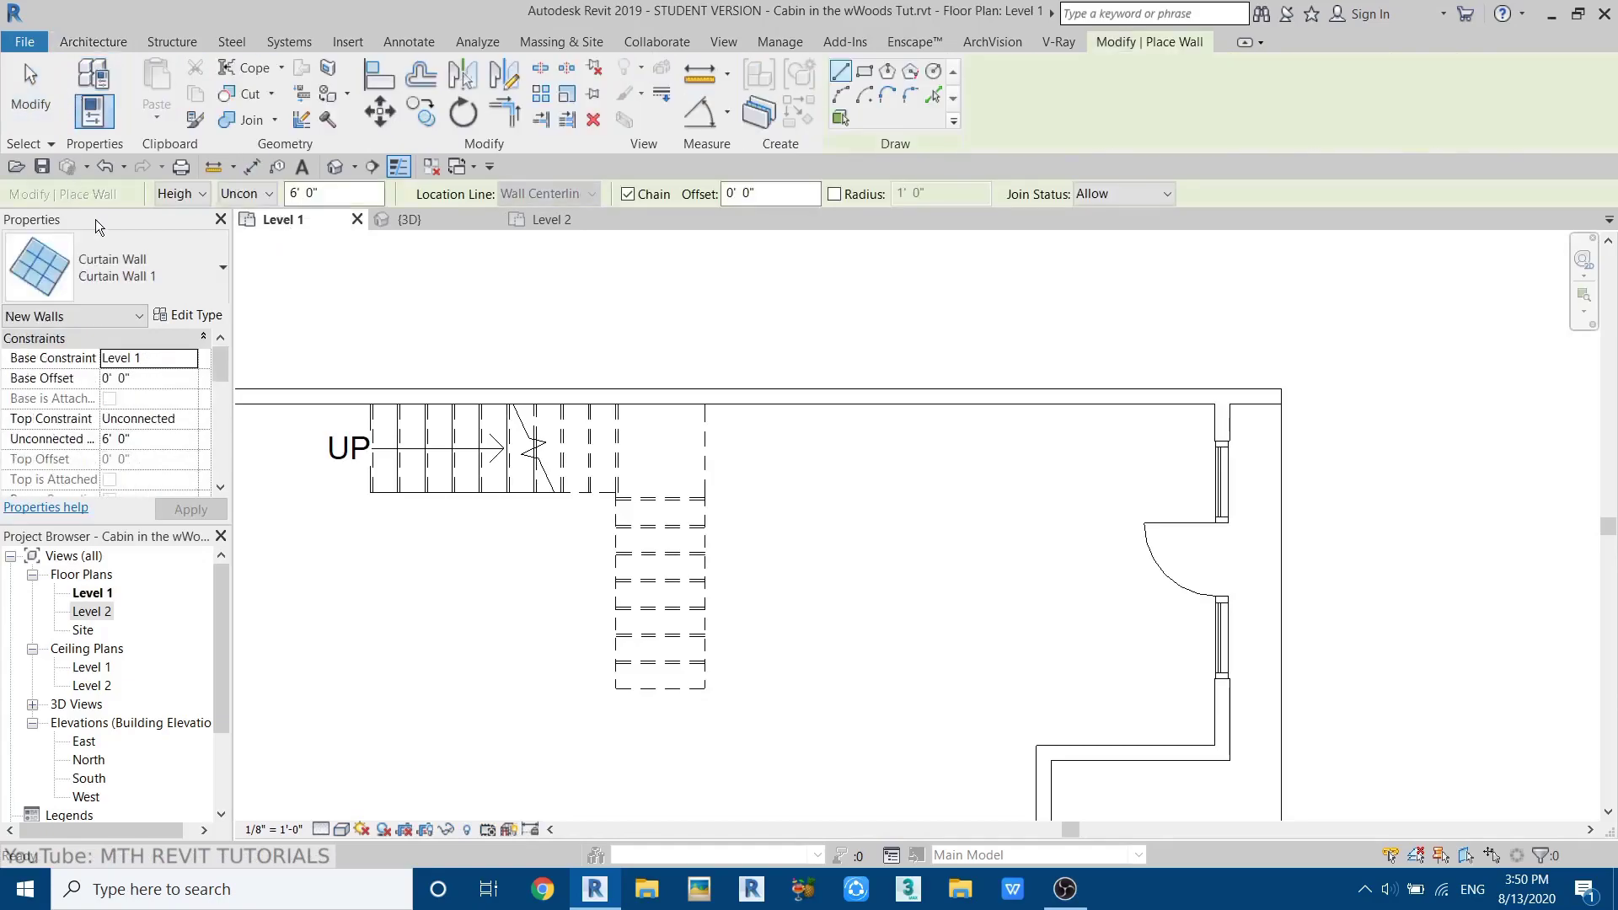
pyautogui.click(127, 267)
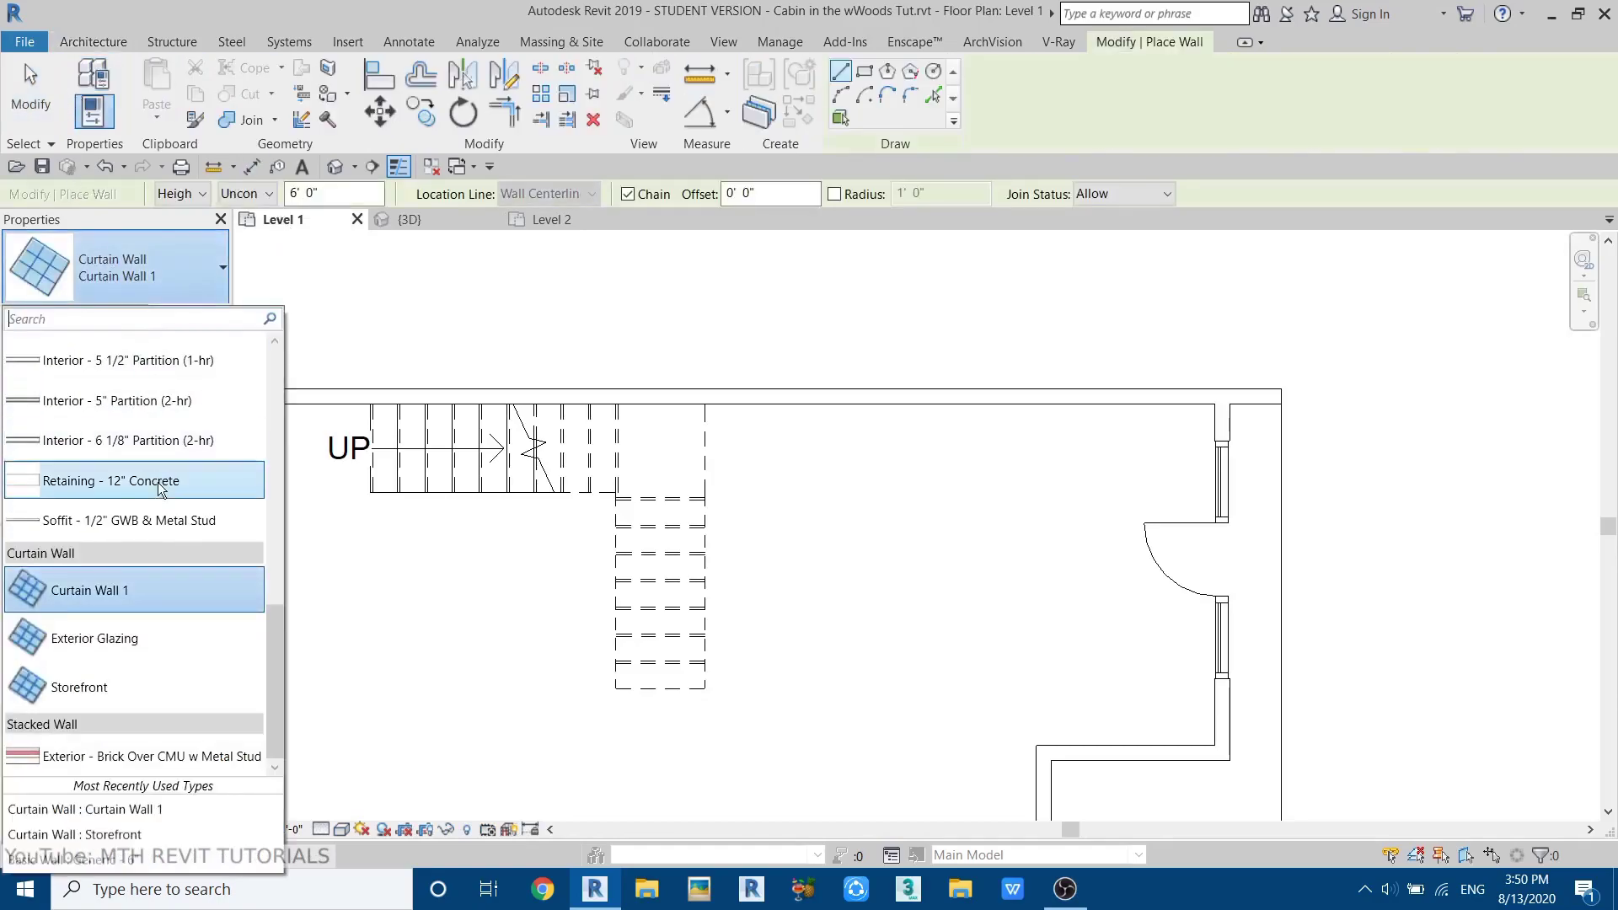
pyautogui.click(84, 697)
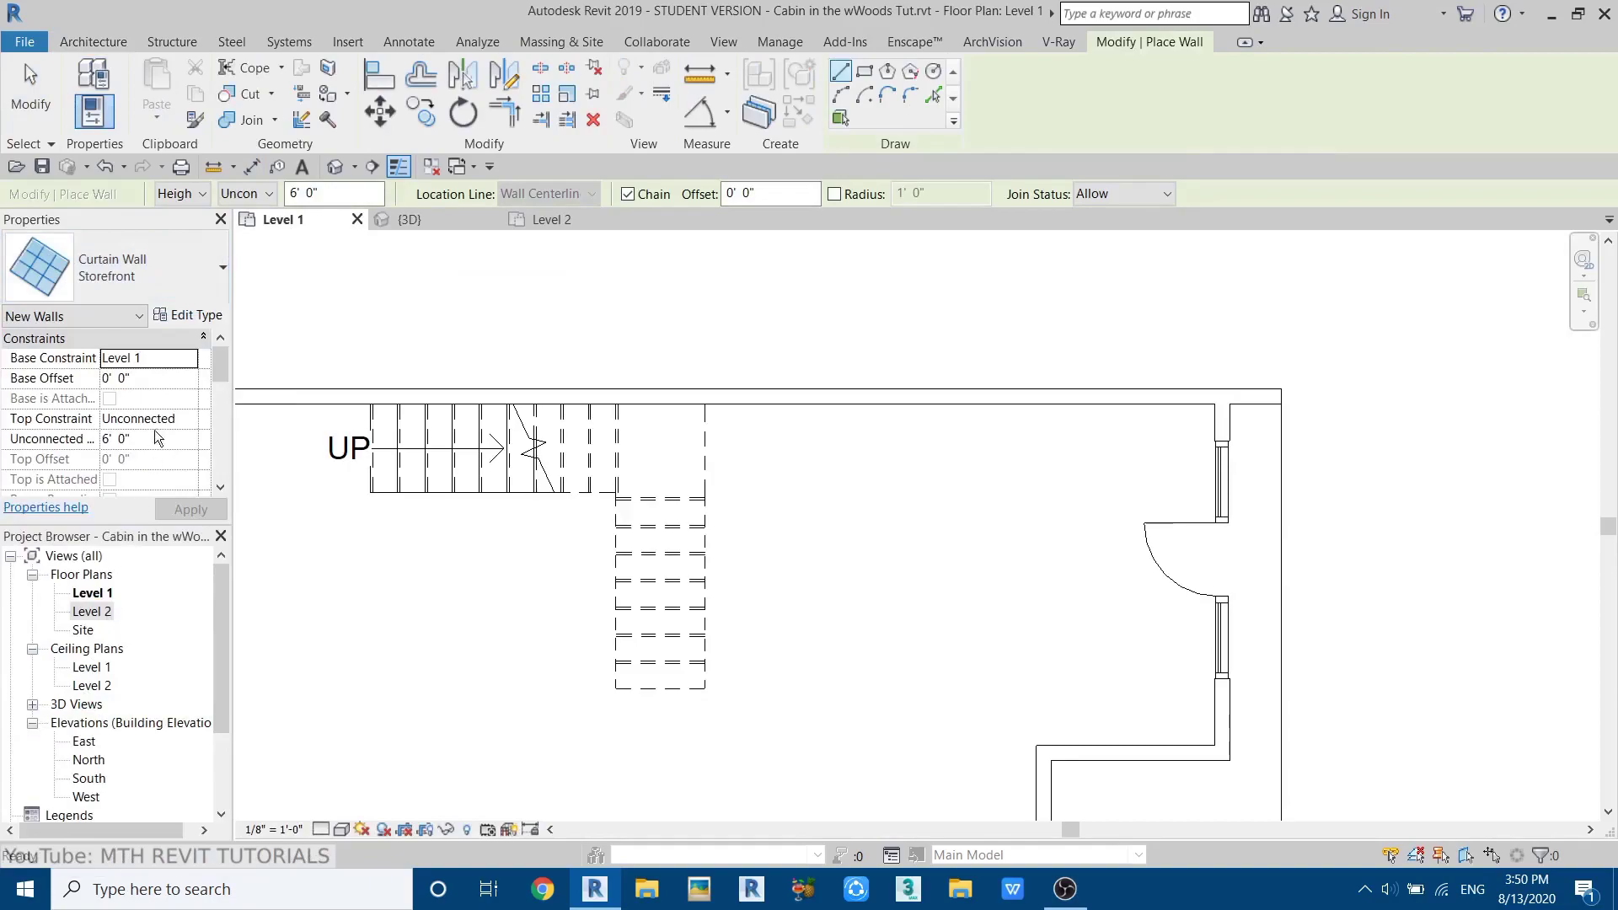
pyautogui.click(192, 315)
pyautogui.click(782, 204)
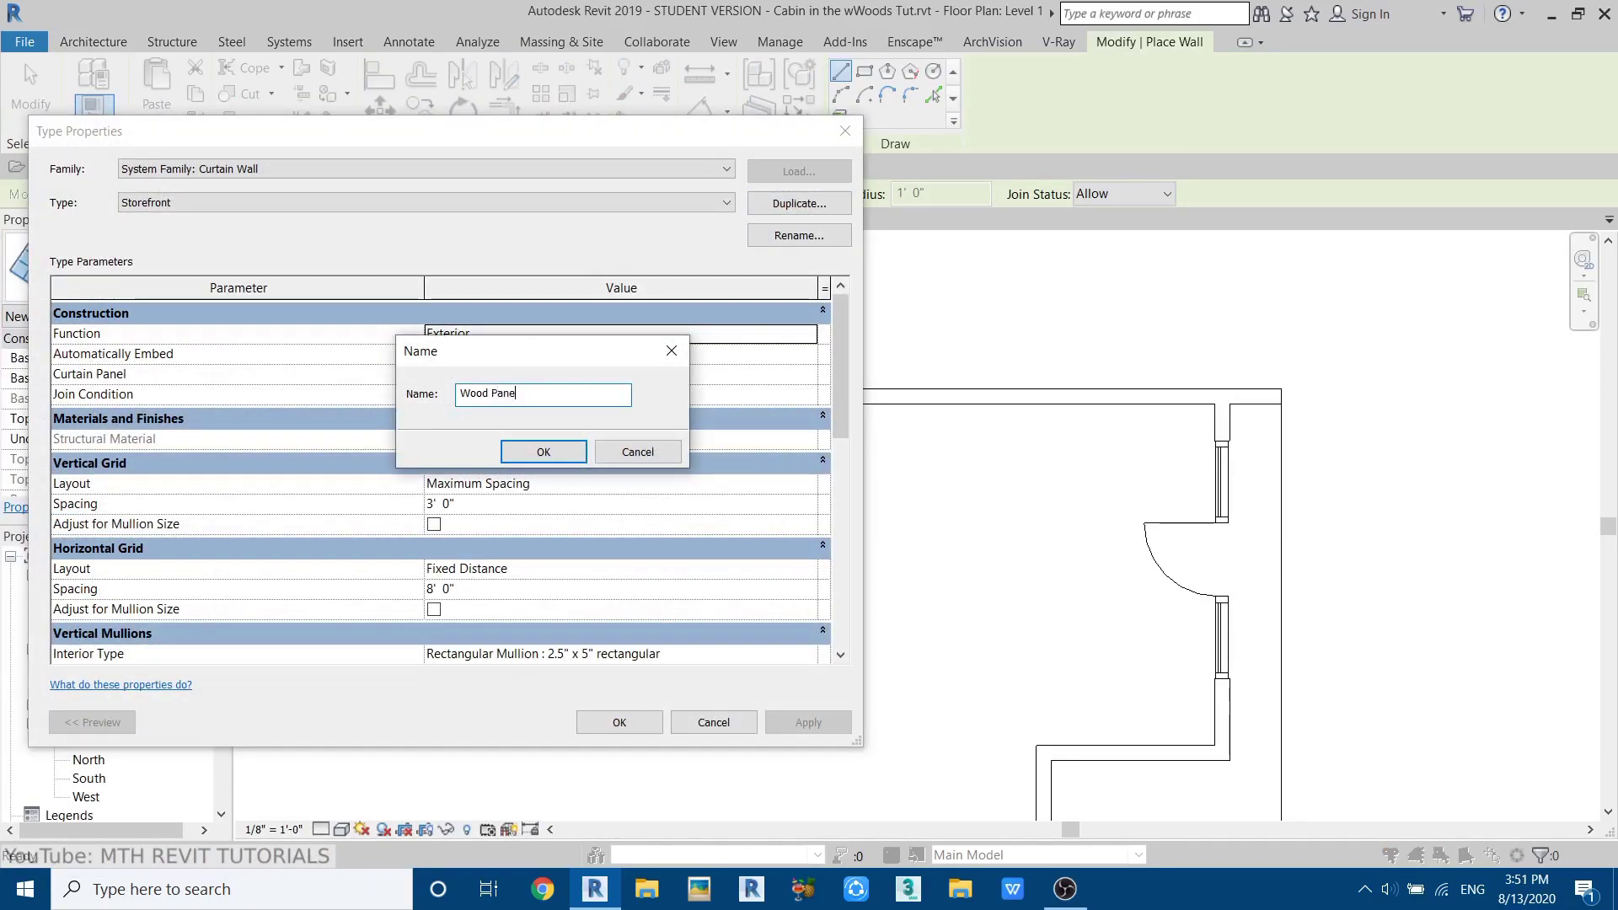
pyautogui.write('Wood Panels')
pyautogui.click(544, 451)
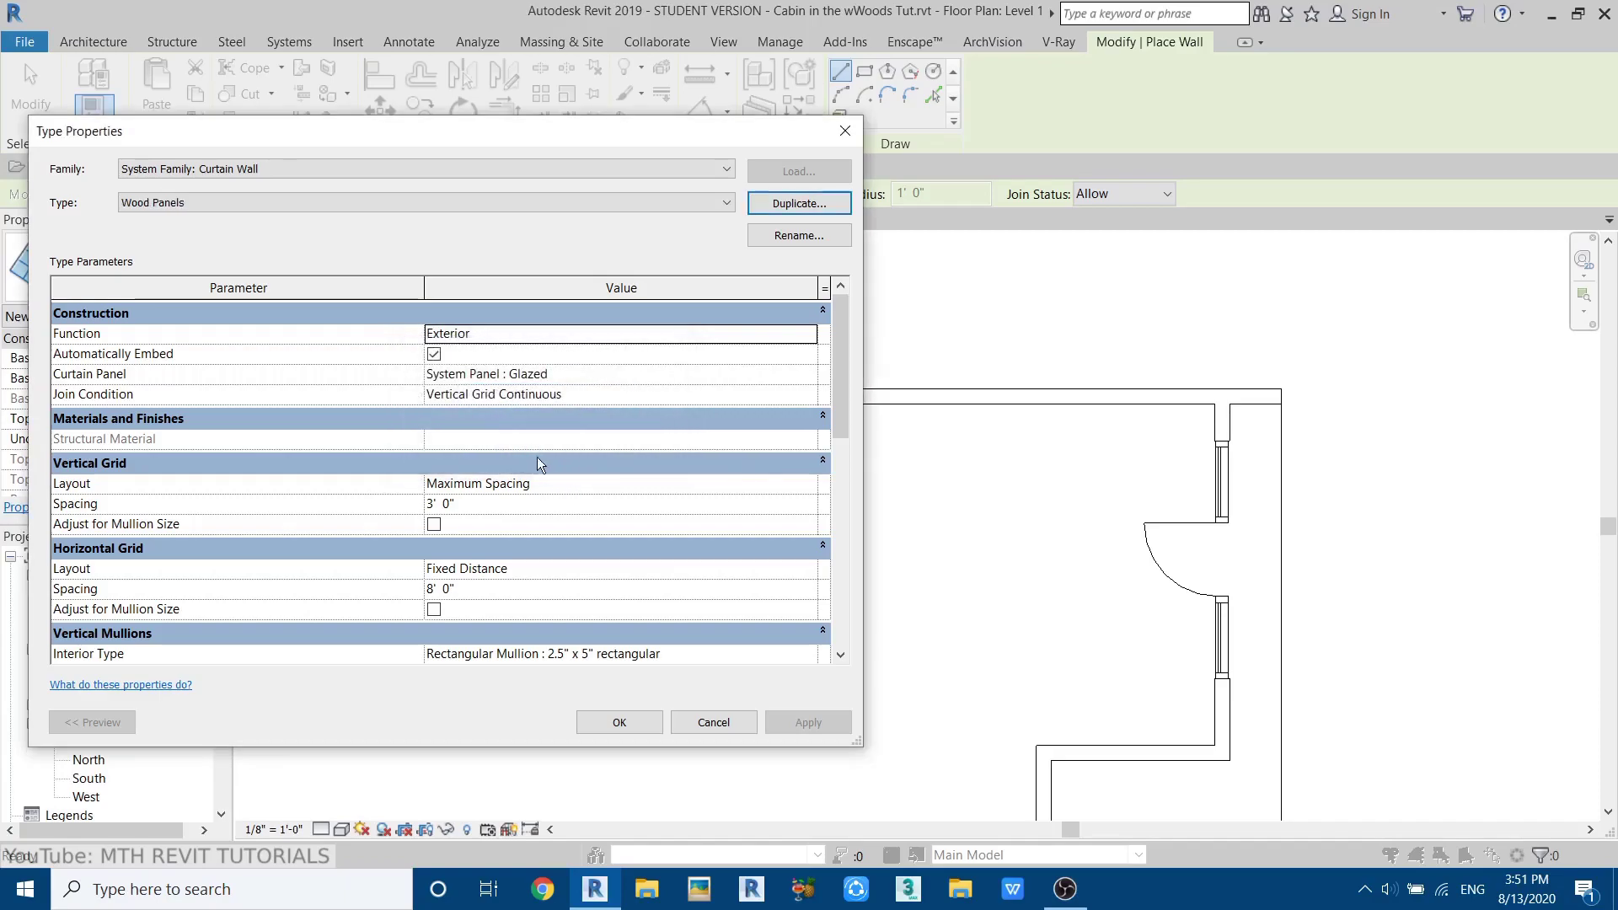
# - Set the Wood Panels type's vertical grid spacing to 5 inches and its horizontal grid layout to None
pyautogui.click(507, 505)
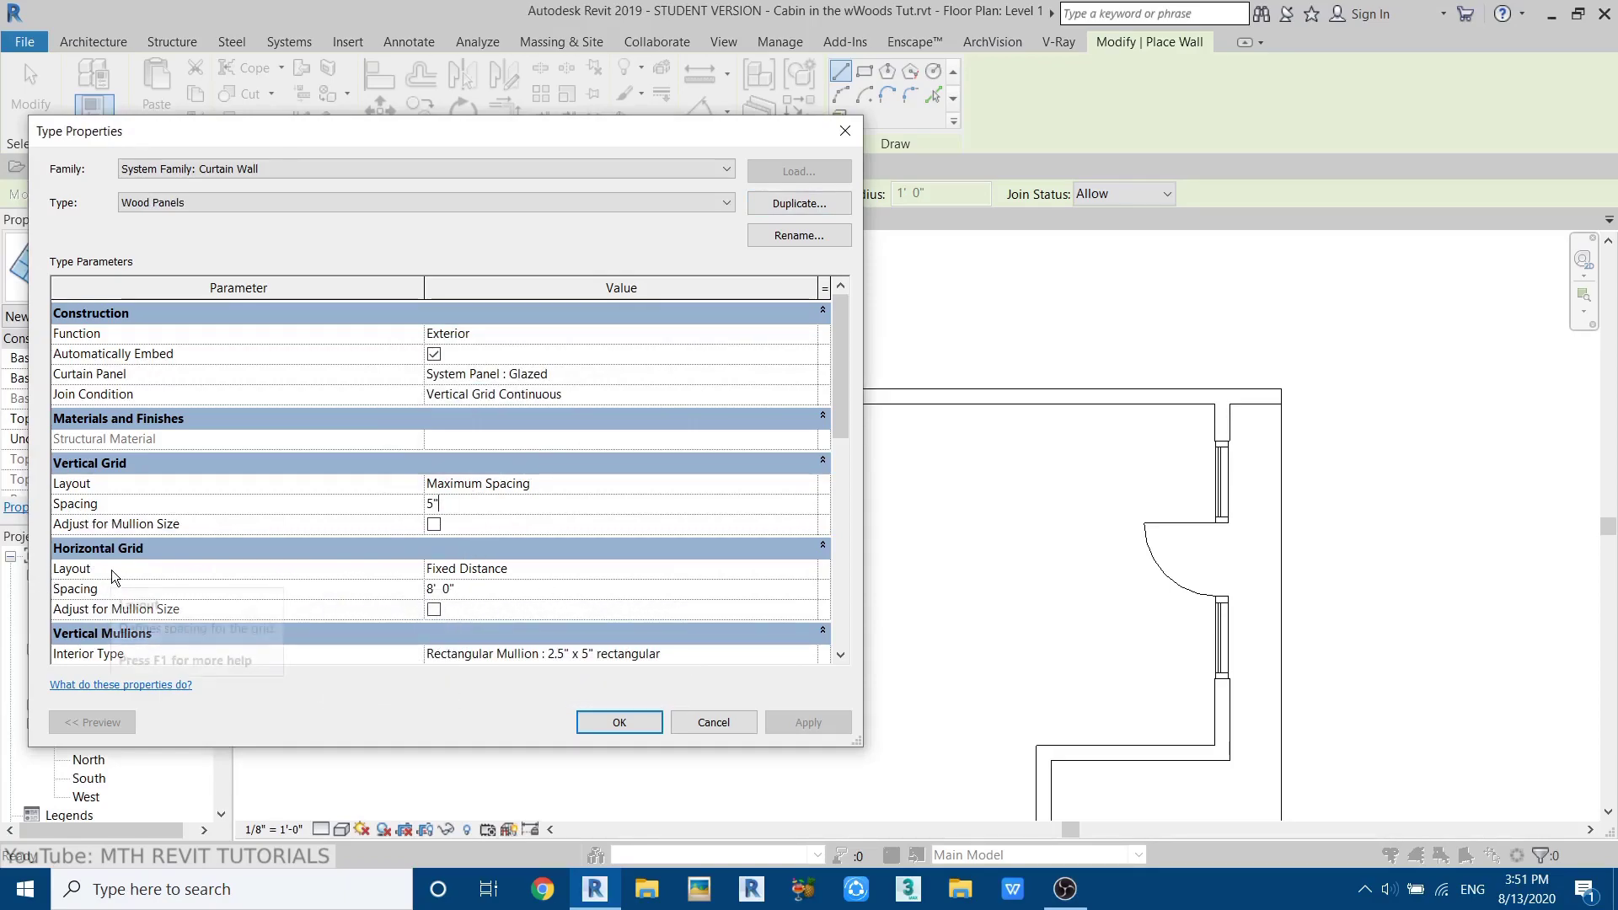
pyautogui.click(814, 570)
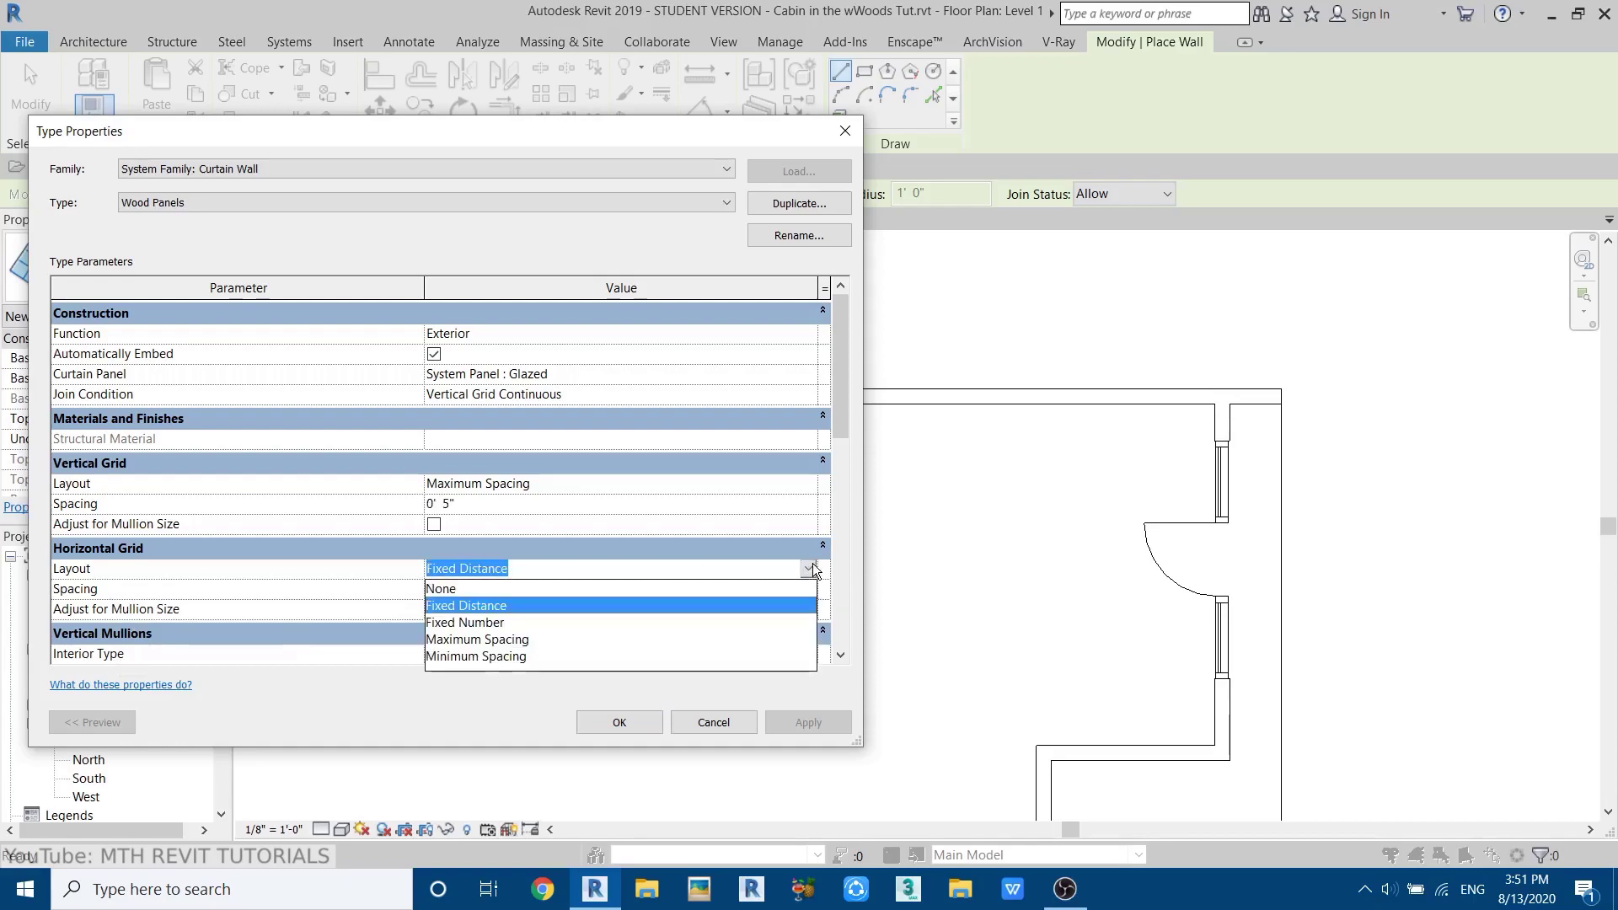
pyautogui.click(442, 590)
pyautogui.click(618, 723)
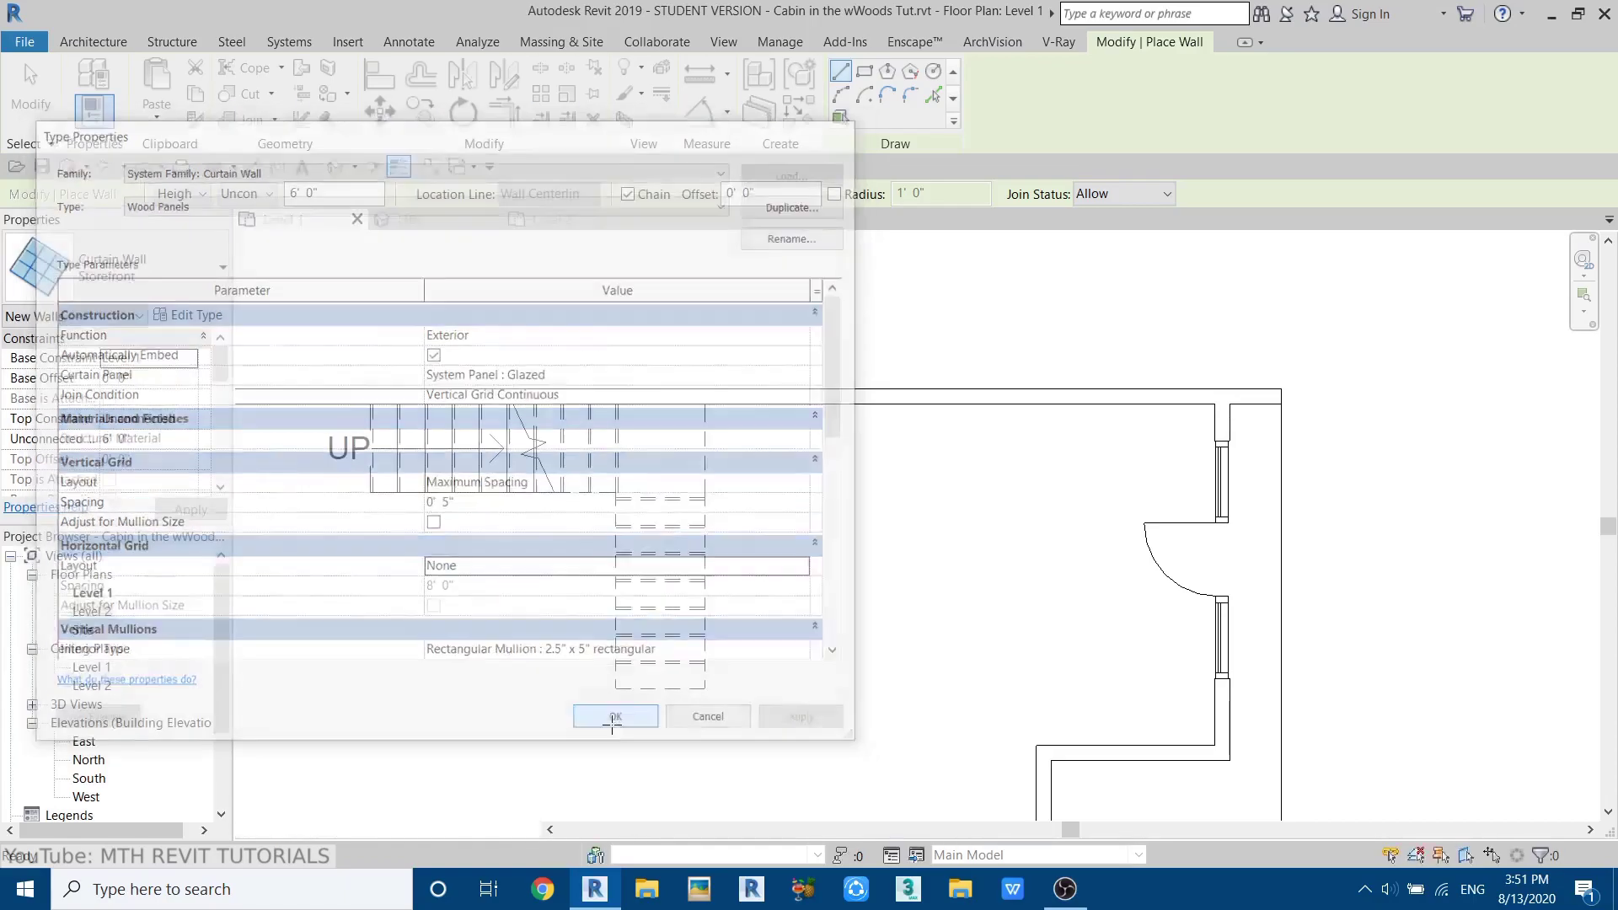
# - Draw a 10-foot-high Wood Panels wall along the outer side of the stair's upper flight, from the exterior wall to the flight's end
pyautogui.scroll(3, 733, 473)
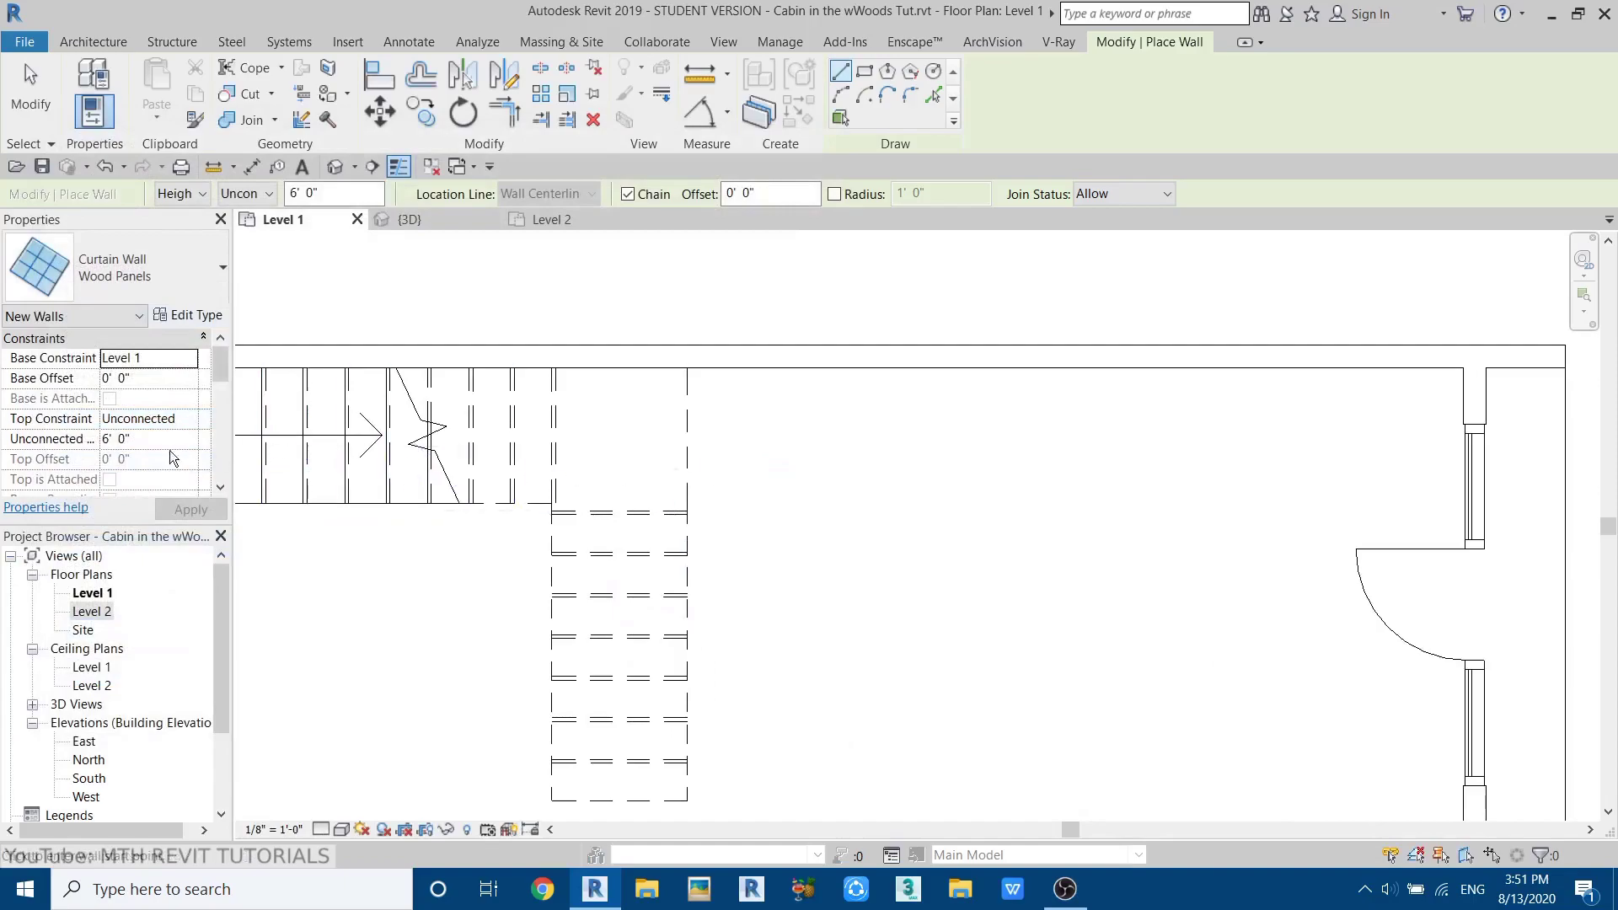
pyautogui.click(143, 439)
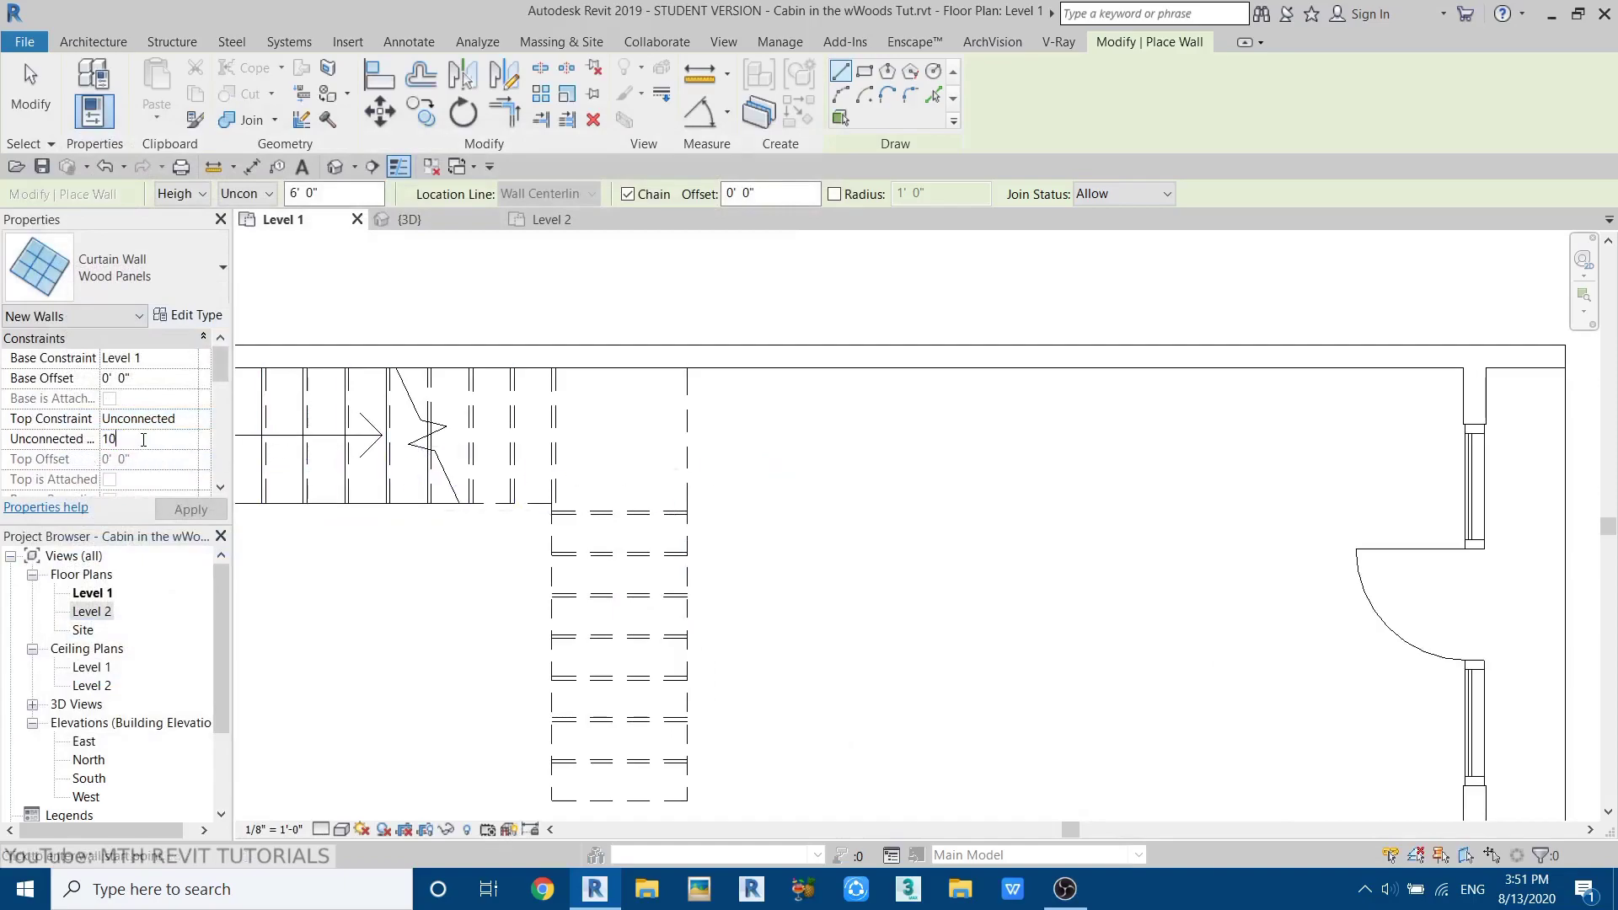
pyautogui.write('10')
pyautogui.scroll(3, 643, 390)
pyautogui.click(646, 394)
pyautogui.scroll(-2, 645, 394)
pyautogui.moveTo(641, 641); pyautogui.dragTo(631, 396, button='middle')
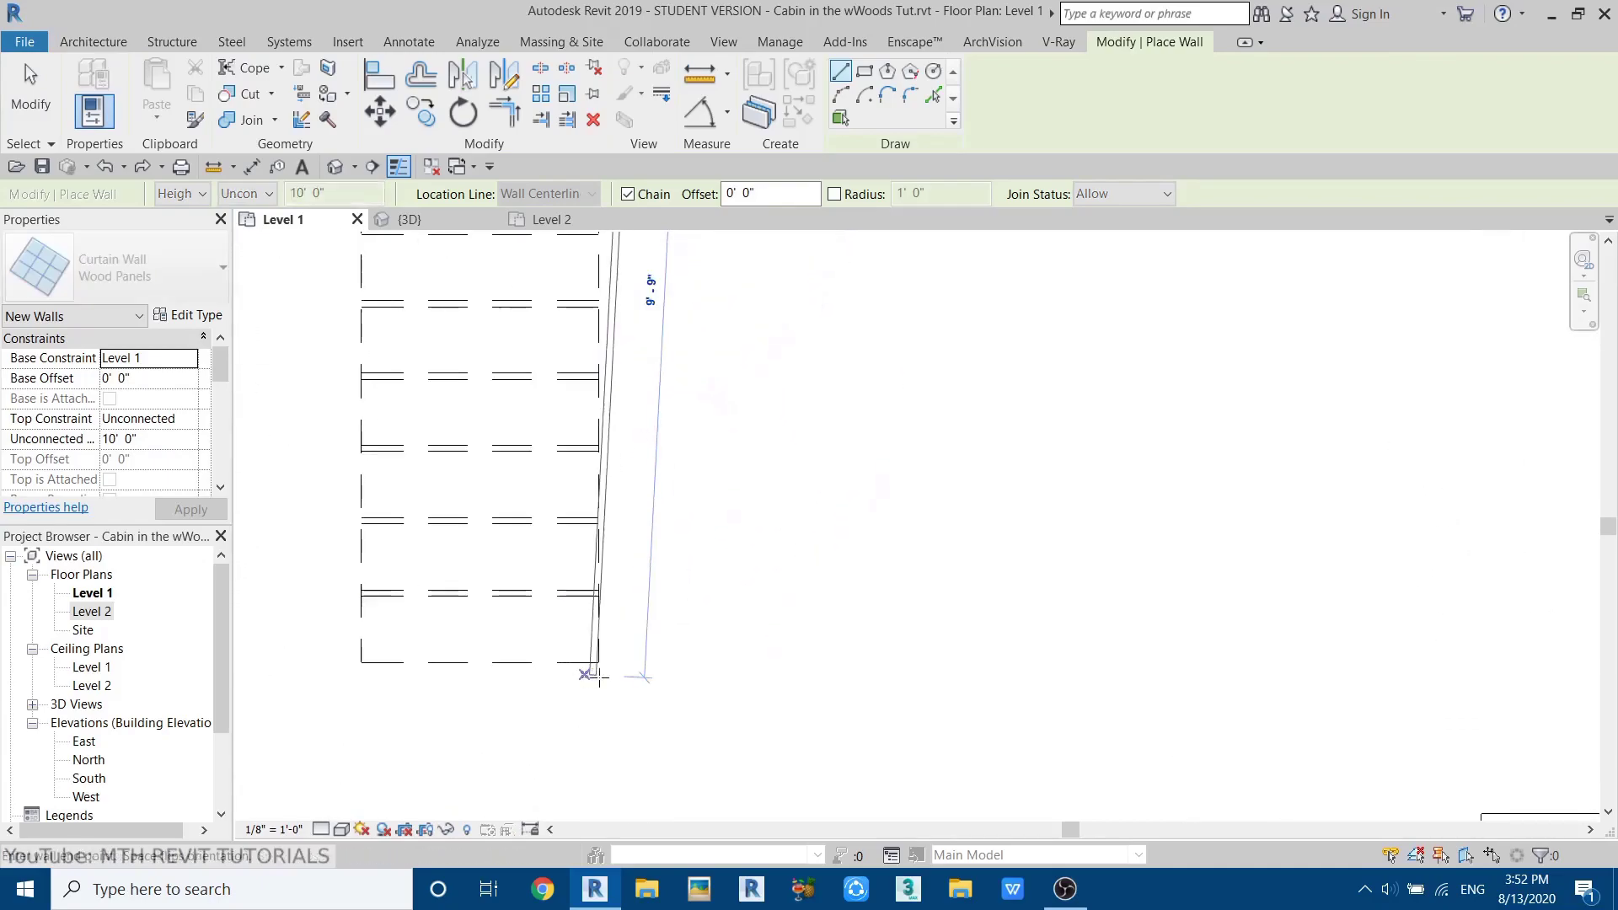
pyautogui.scroll(2, 628, 662)
pyautogui.click(629, 661)
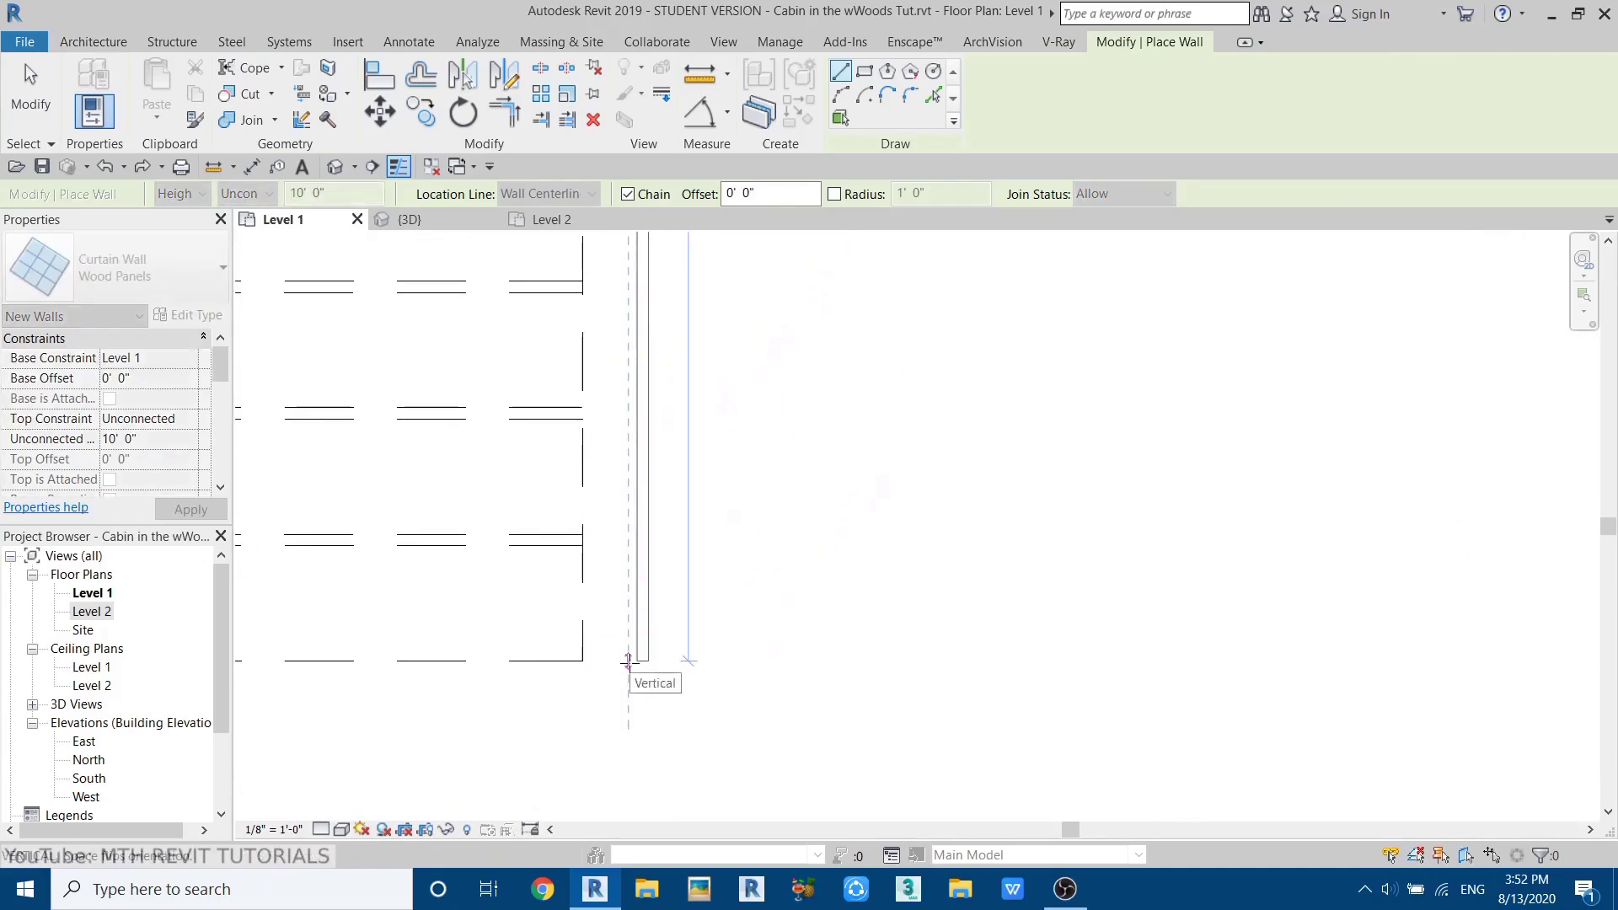
pyautogui.scroll(-3, 725, 666)
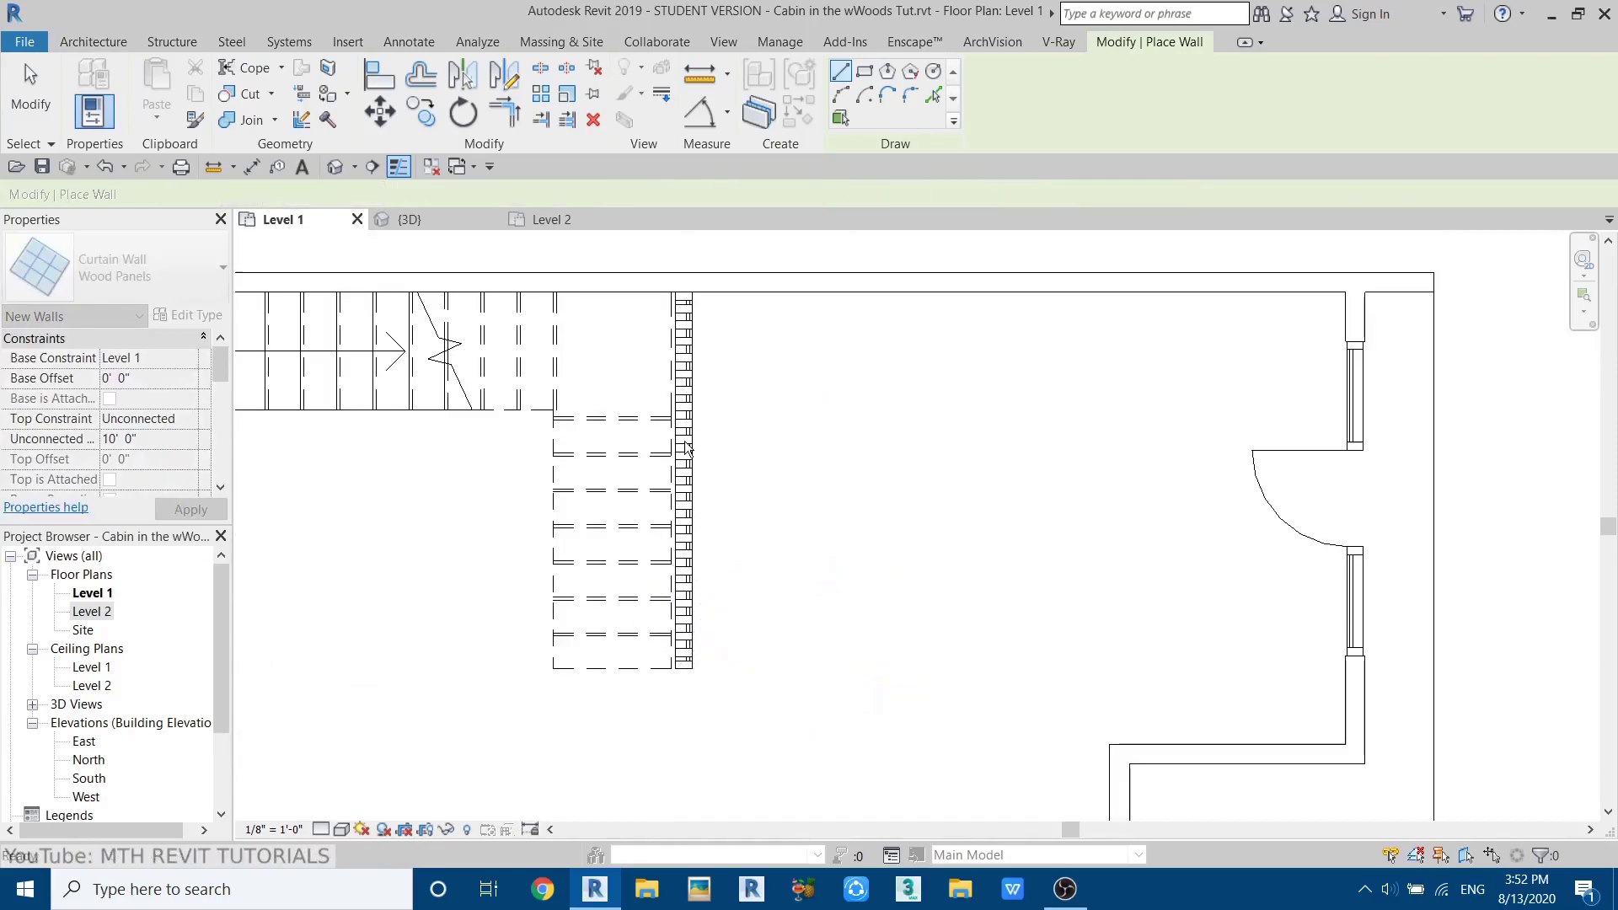
pyautogui.scroll(2, 690, 433)
pyautogui.press('Escape')
# - Select the Wood Panels wall in the 3D view and set its type's vertical grid spacing to 8 inches
pyautogui.click(409, 219)
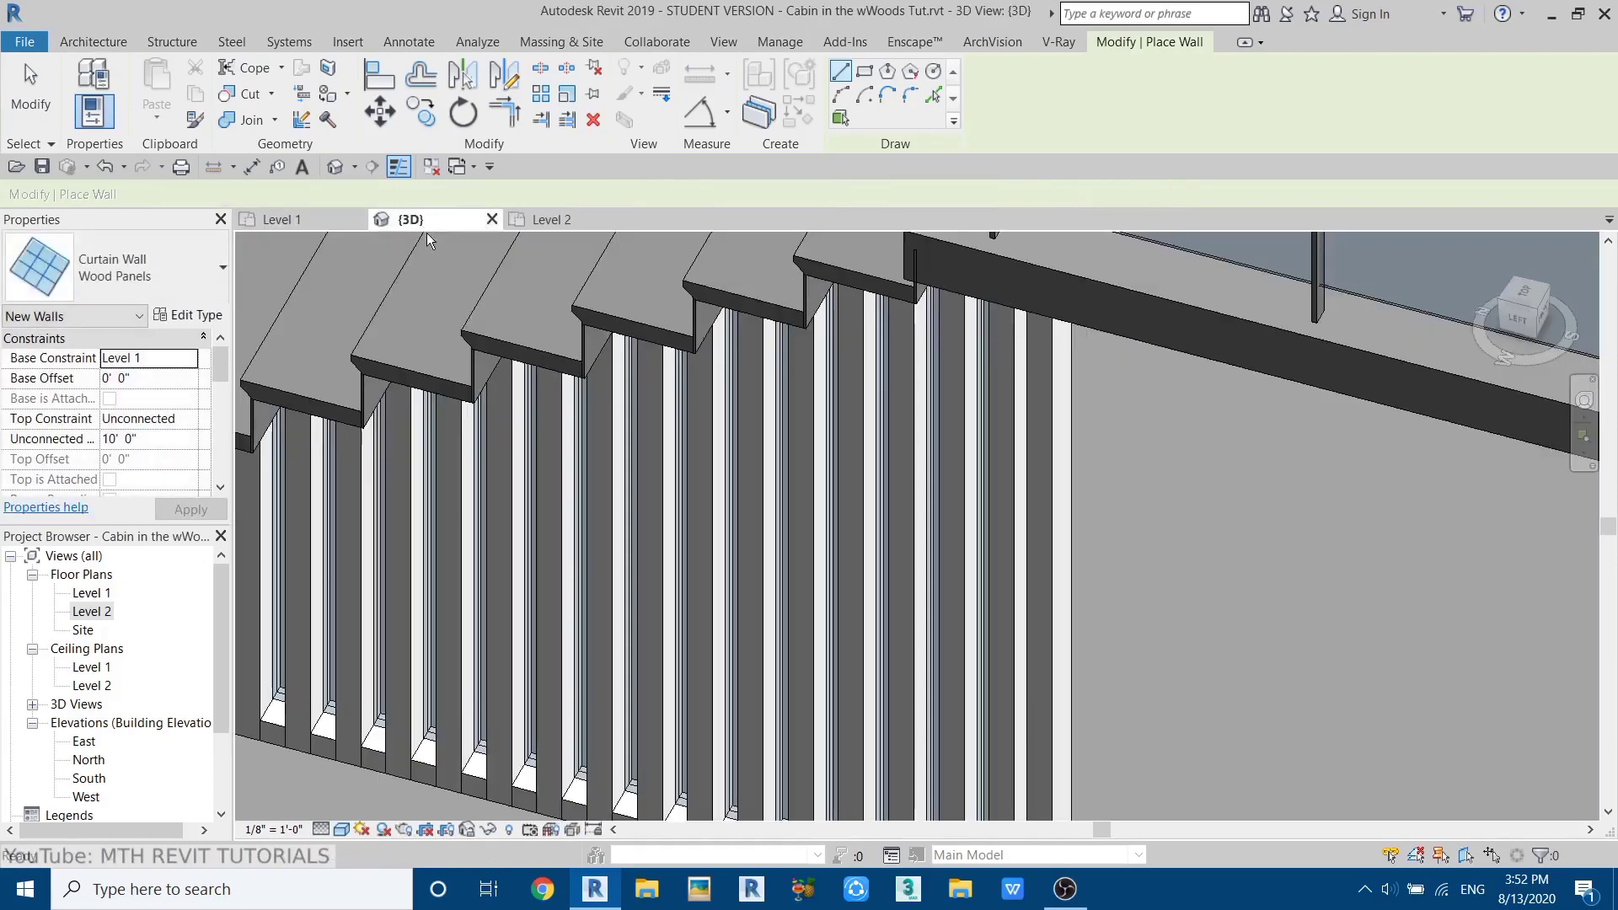
pyautogui.moveTo(506, 422); pyautogui.dragTo(709, 628, button='middle')
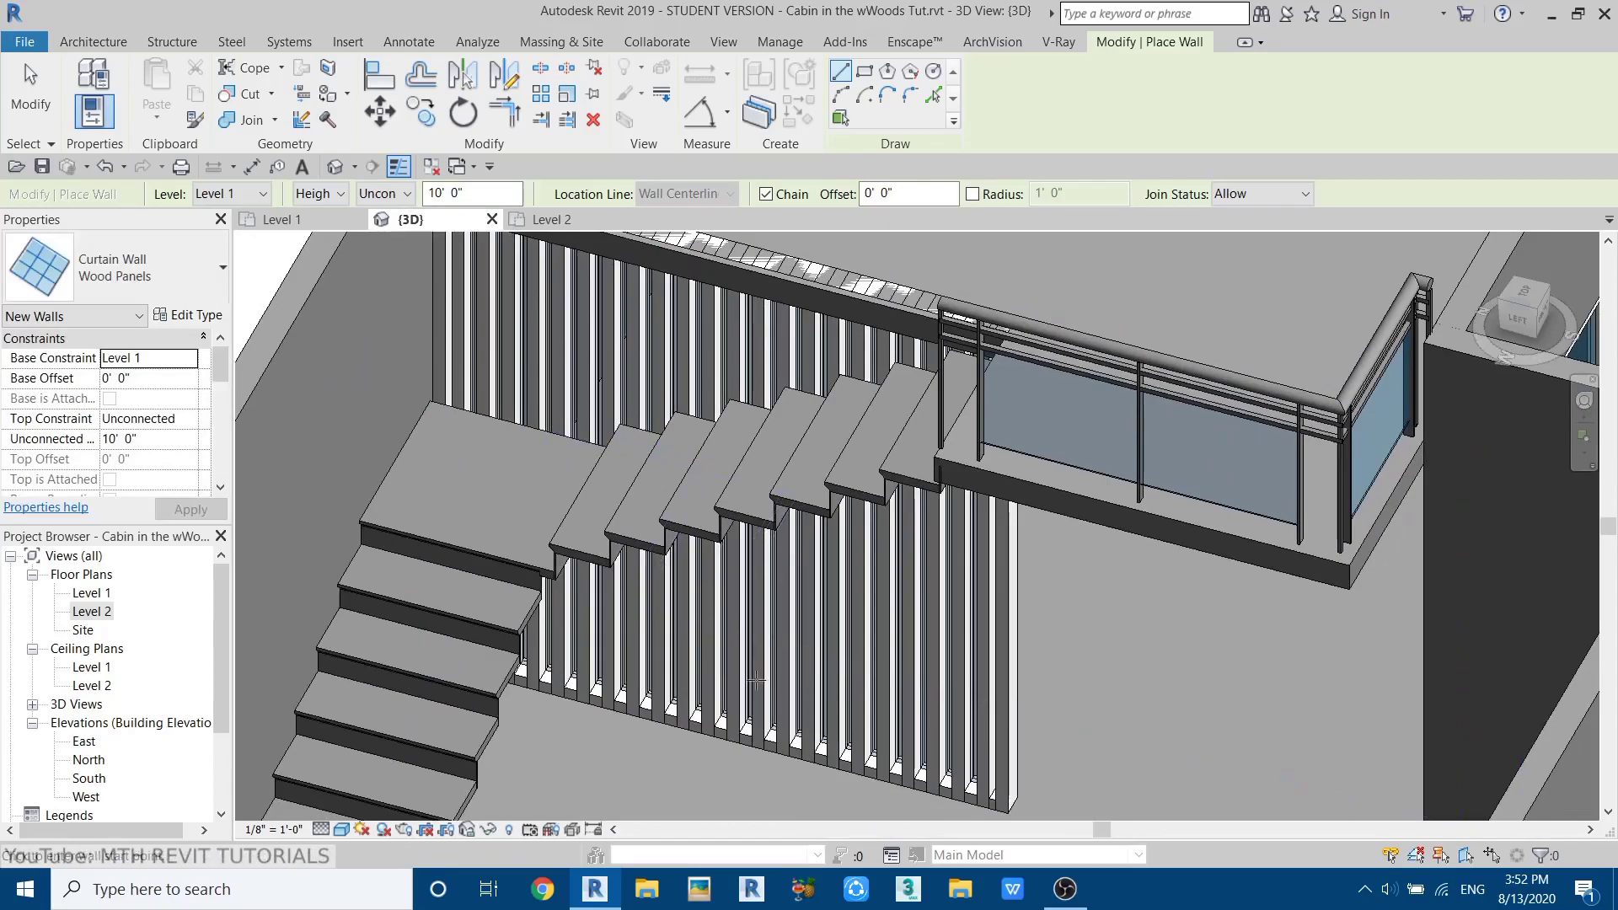
pyautogui.press('Escape')
pyautogui.press('Escape')
pyautogui.scroll(2, 832, 666)
pyautogui.moveTo(907, 680); pyautogui.dragTo(963, 748, button='middle')
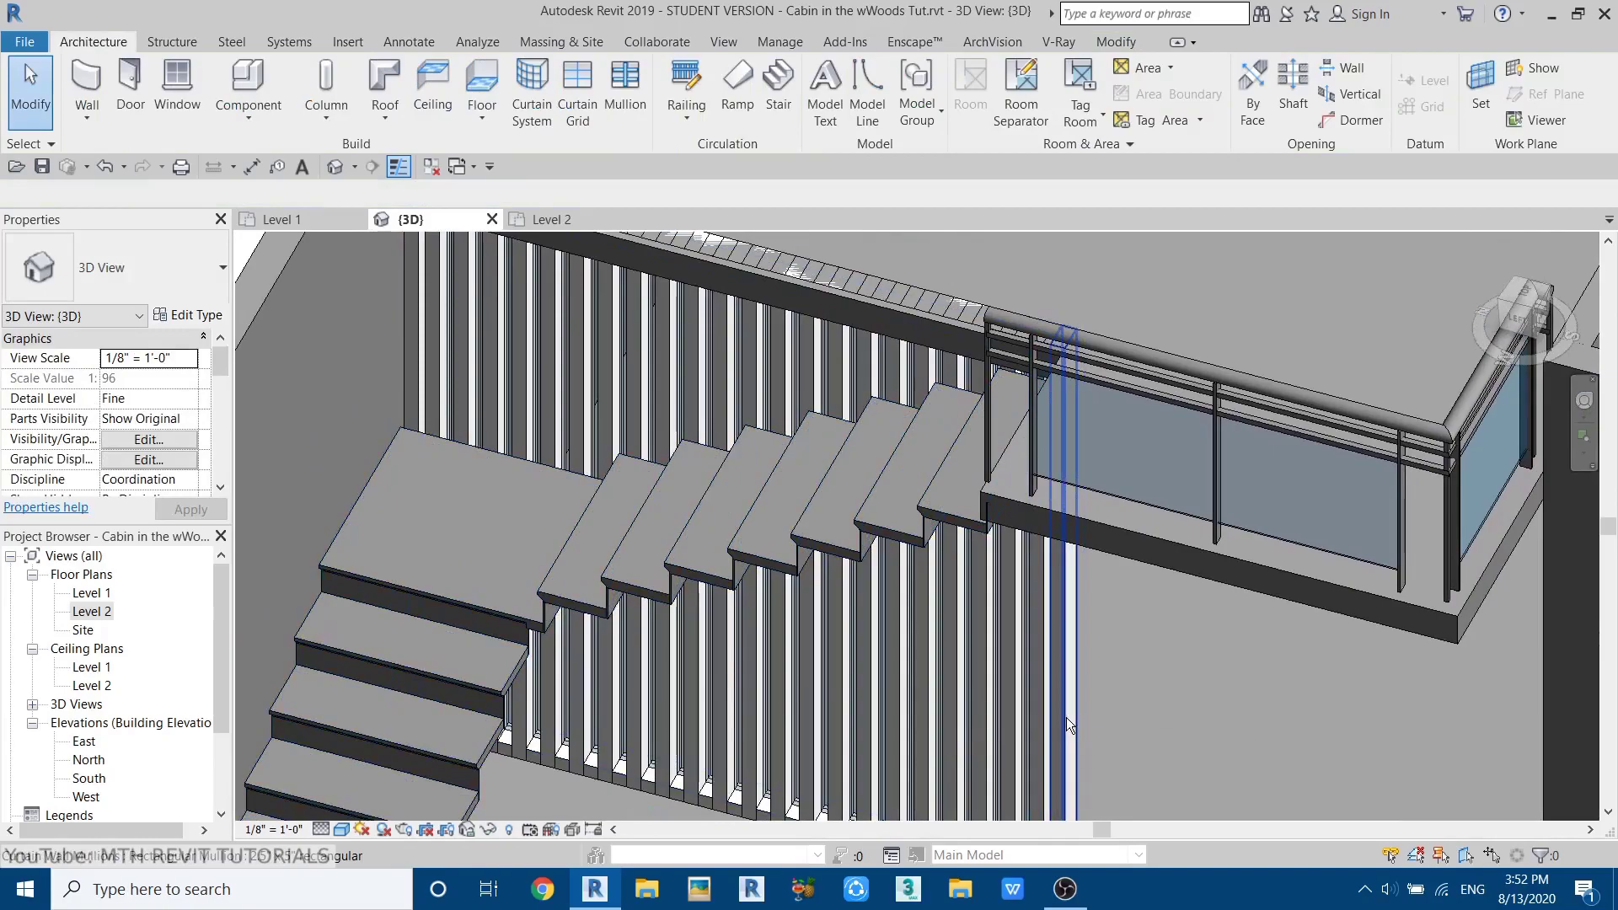
pyautogui.click(1063, 716)
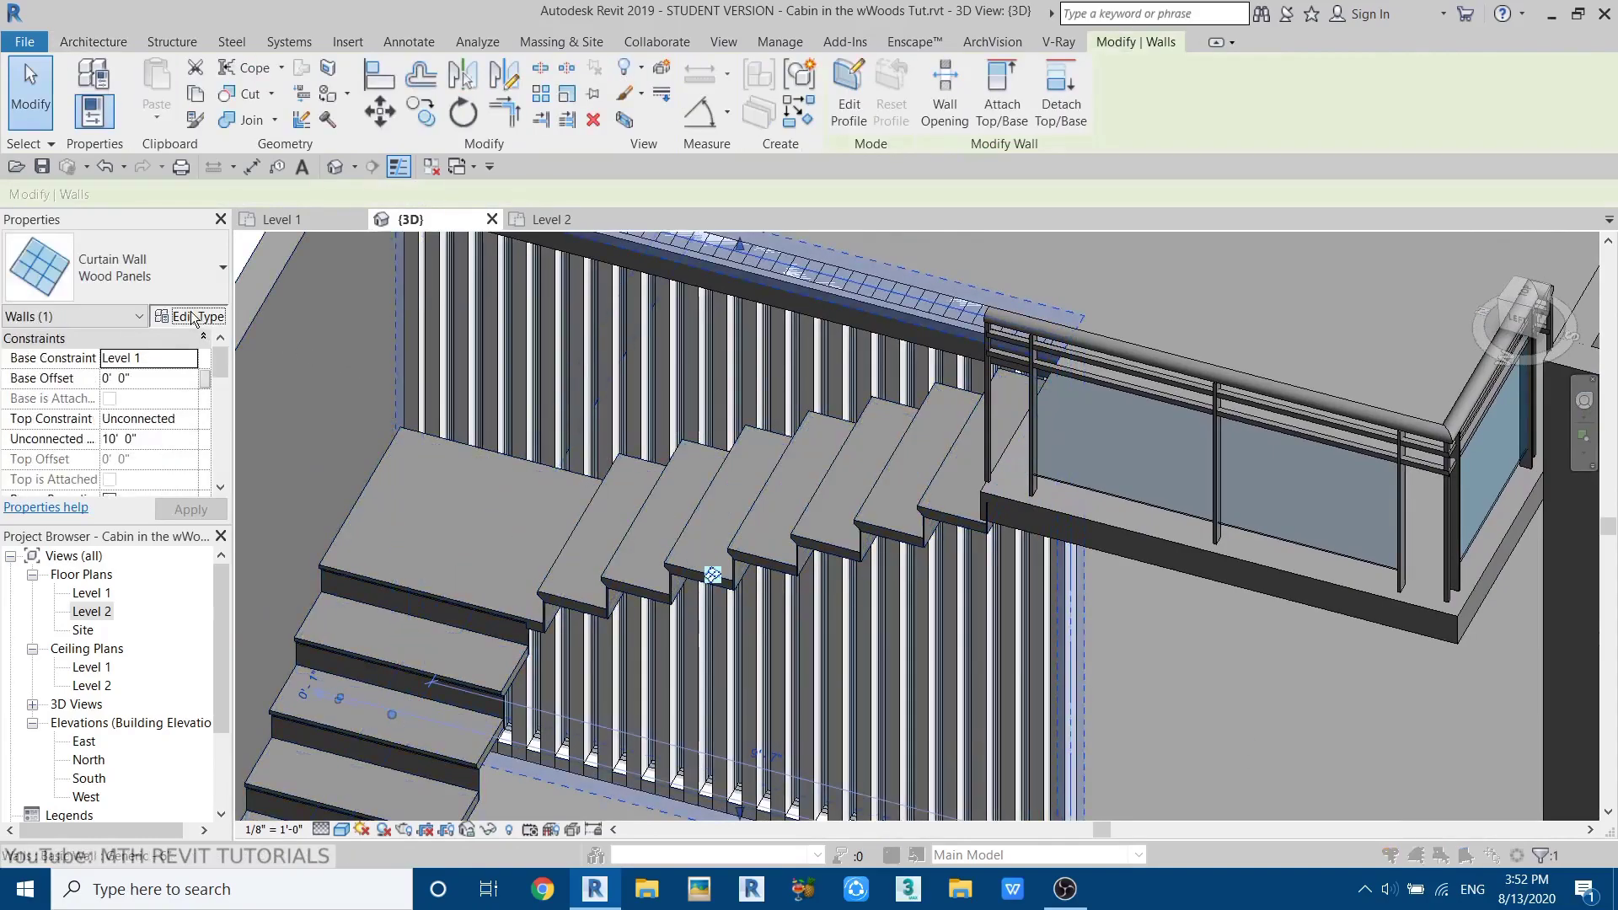
pyautogui.click(193, 314)
pyautogui.click(577, 503)
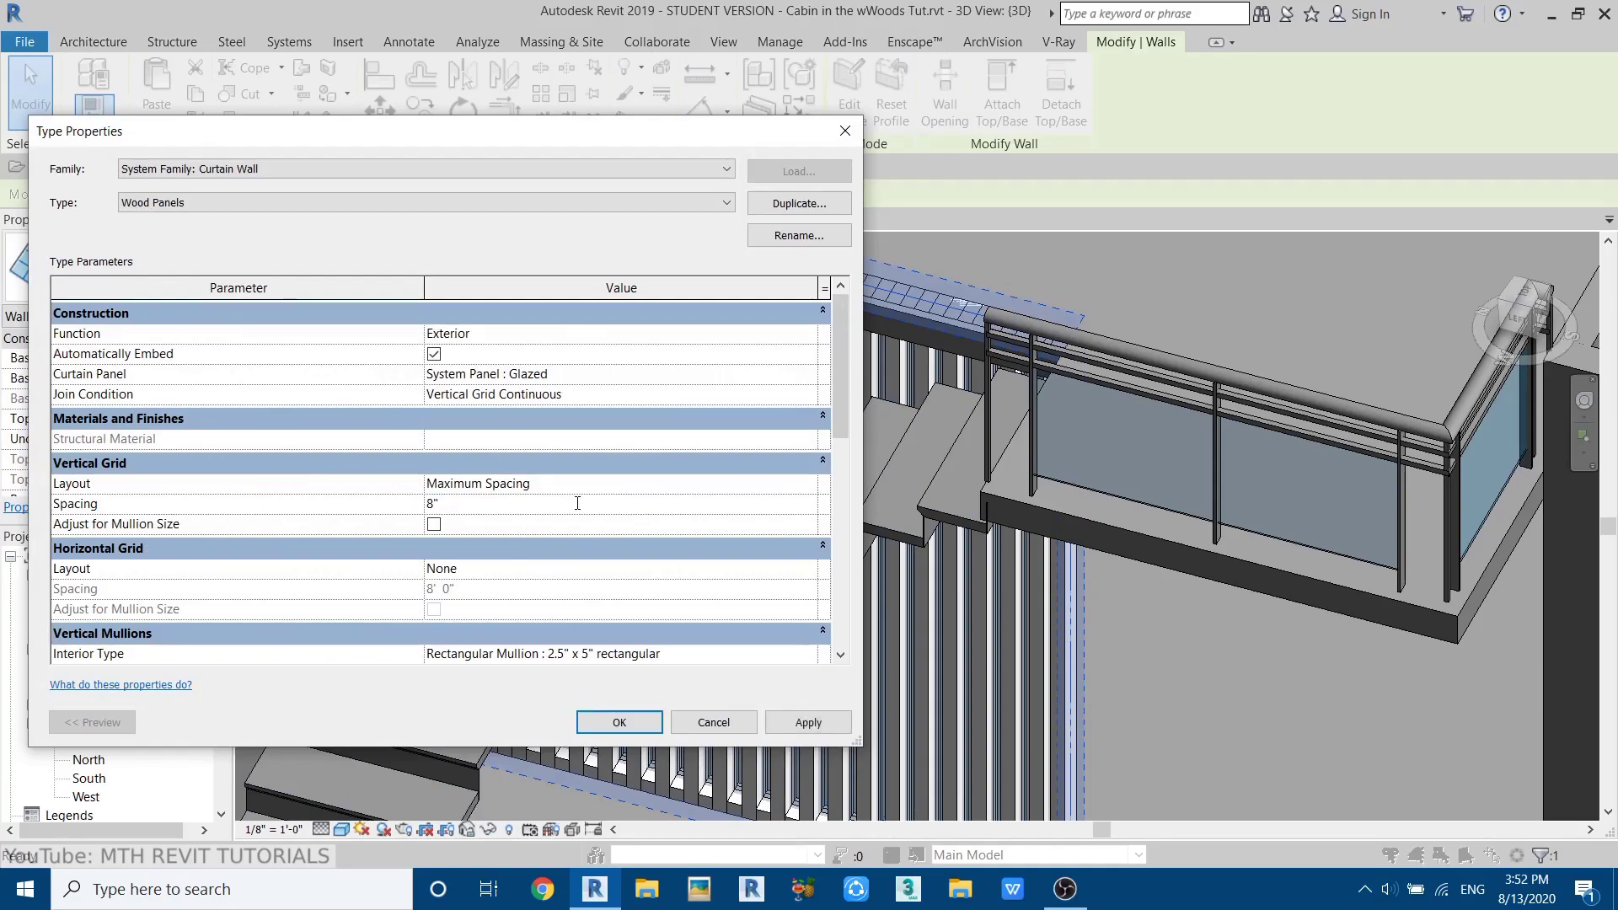
pyautogui.click(809, 725)
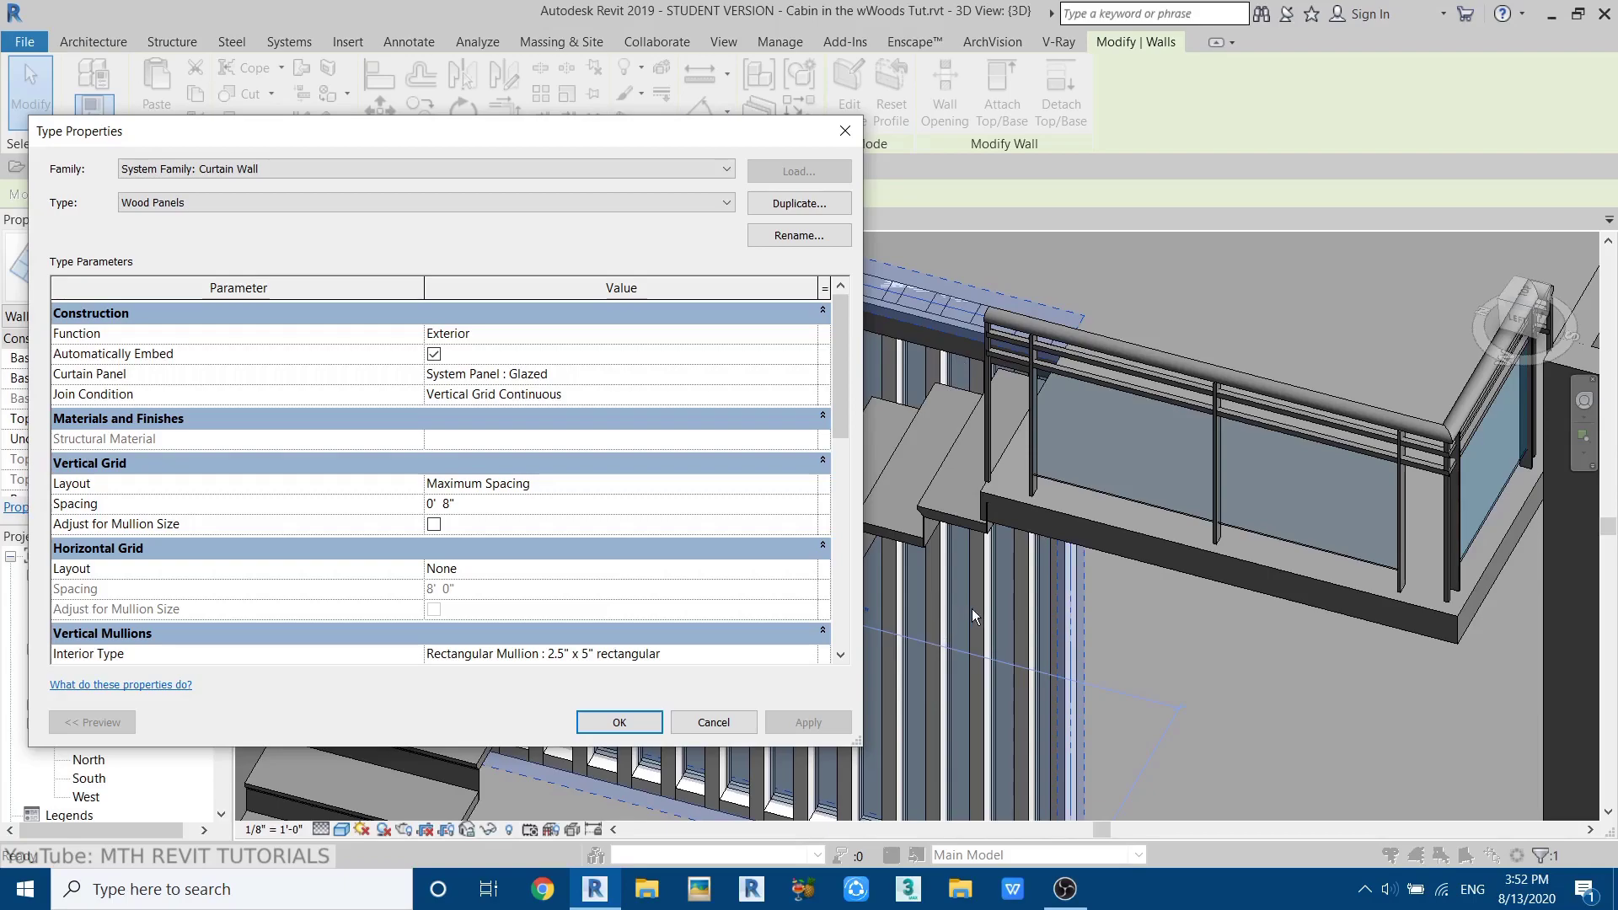
# - Change the Wood Panels type's curtain panel to Empty System Panel : Empty
pyautogui.click(809, 372)
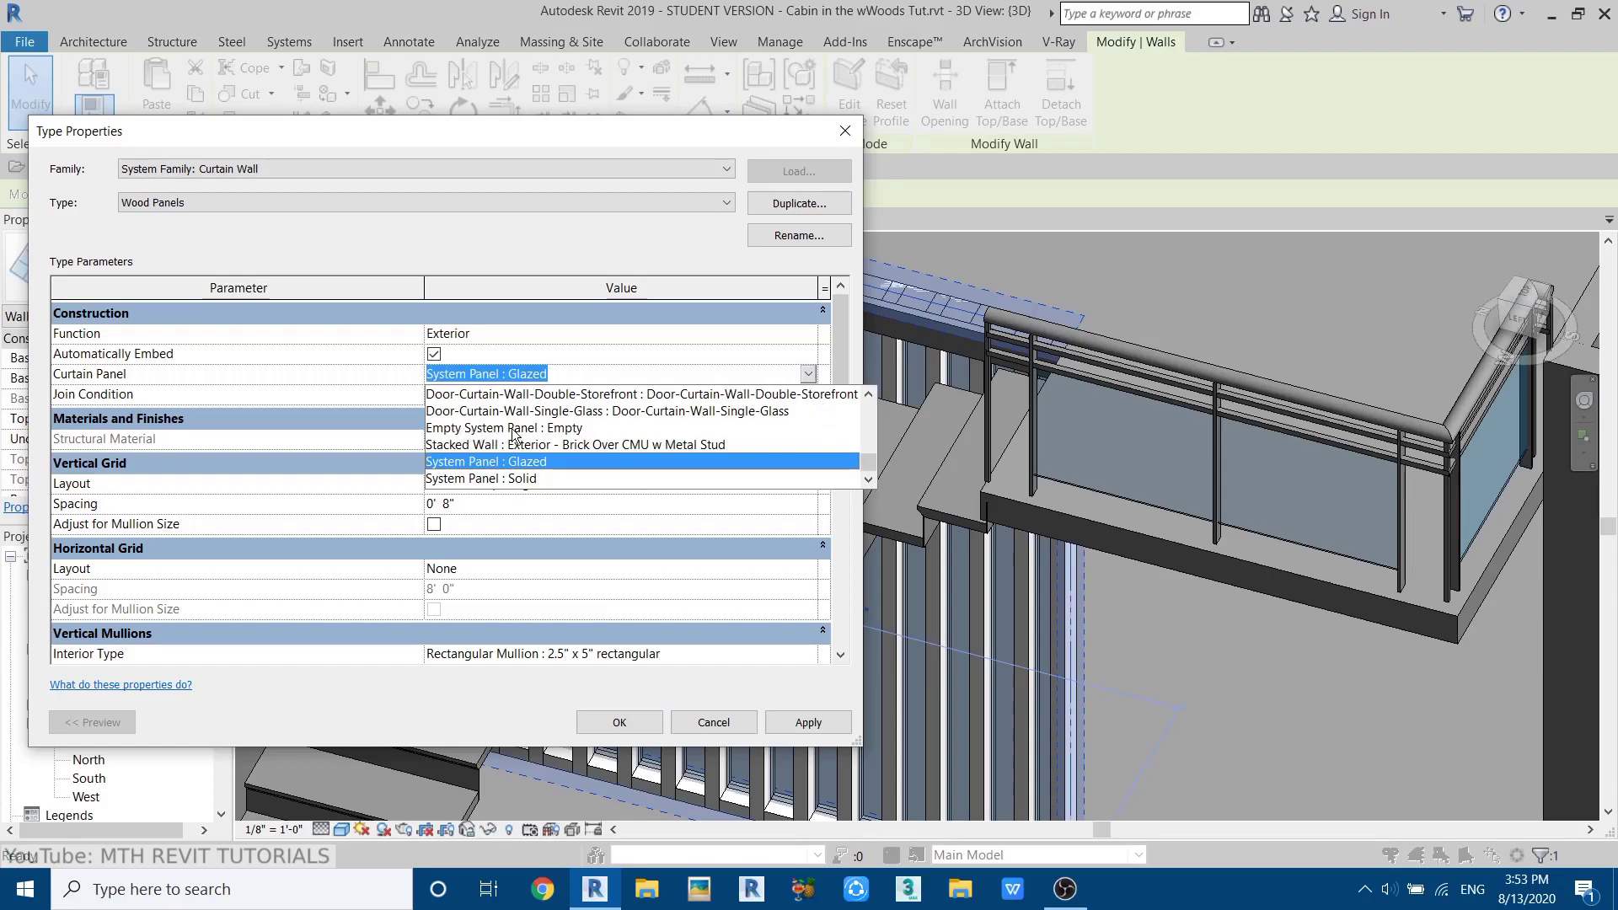
pyautogui.click(563, 429)
pyautogui.click(818, 729)
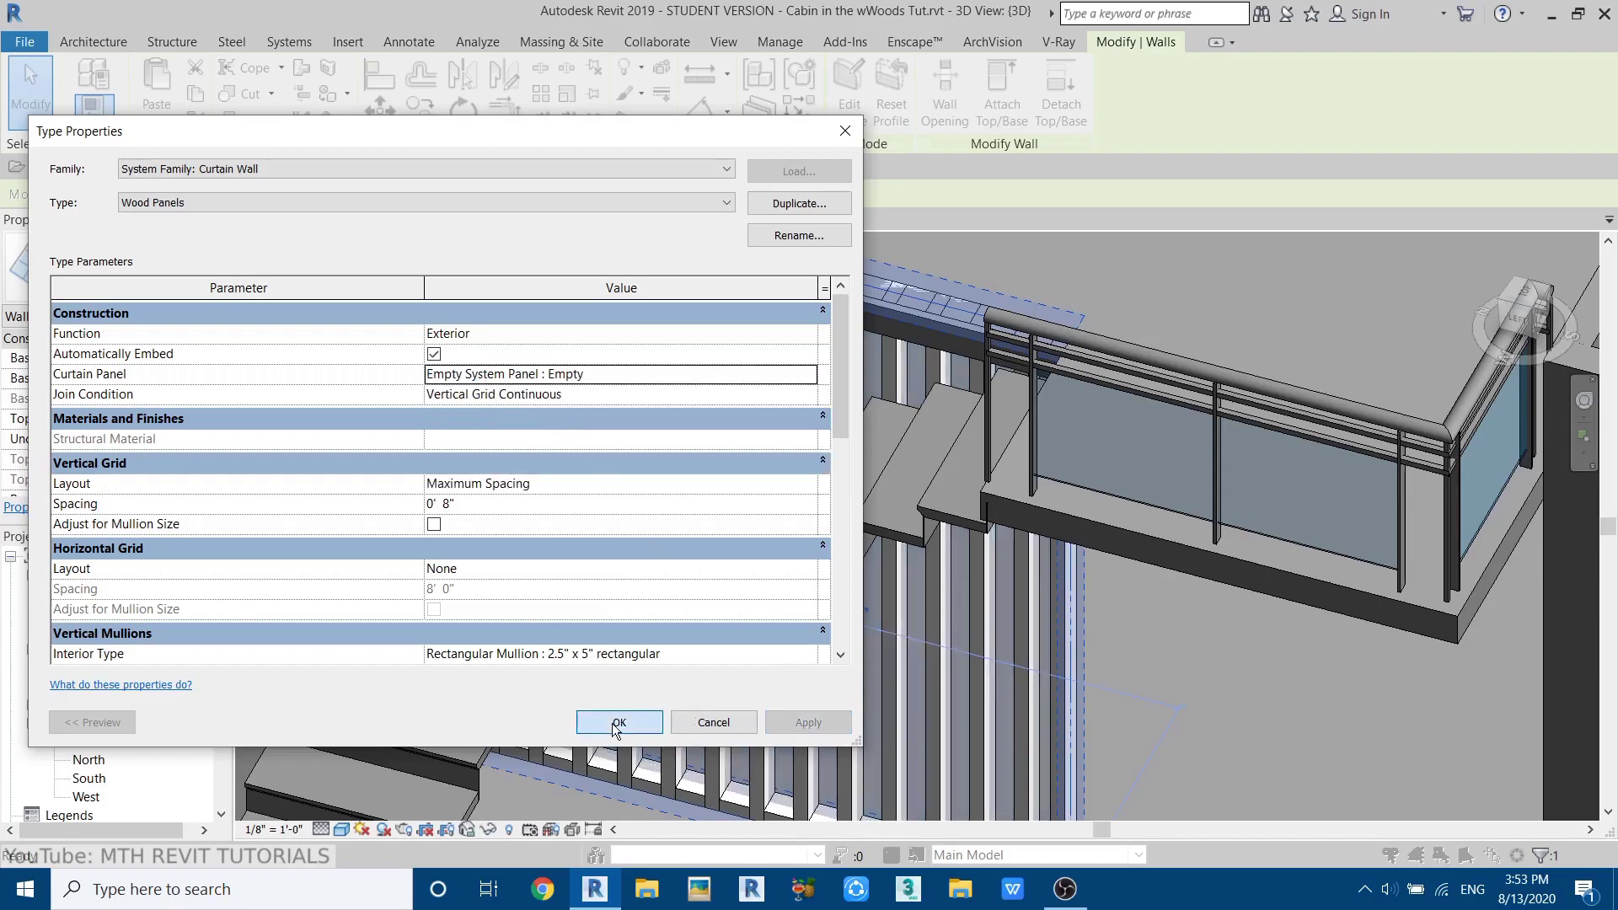
pyautogui.click(617, 722)
pyautogui.press('Escape')
# - Select the mullions along the top gridline of the Wood Panels wall, then unpin and delete them
pyautogui.scroll(3, 742, 340)
pyautogui.keyDown('shift'); pyautogui.moveTo(807, 540); pyautogui.dragTo(716, 538, button='middle'); pyautogui.keyUp('shift')
pyautogui.scroll(3, 745, 610)
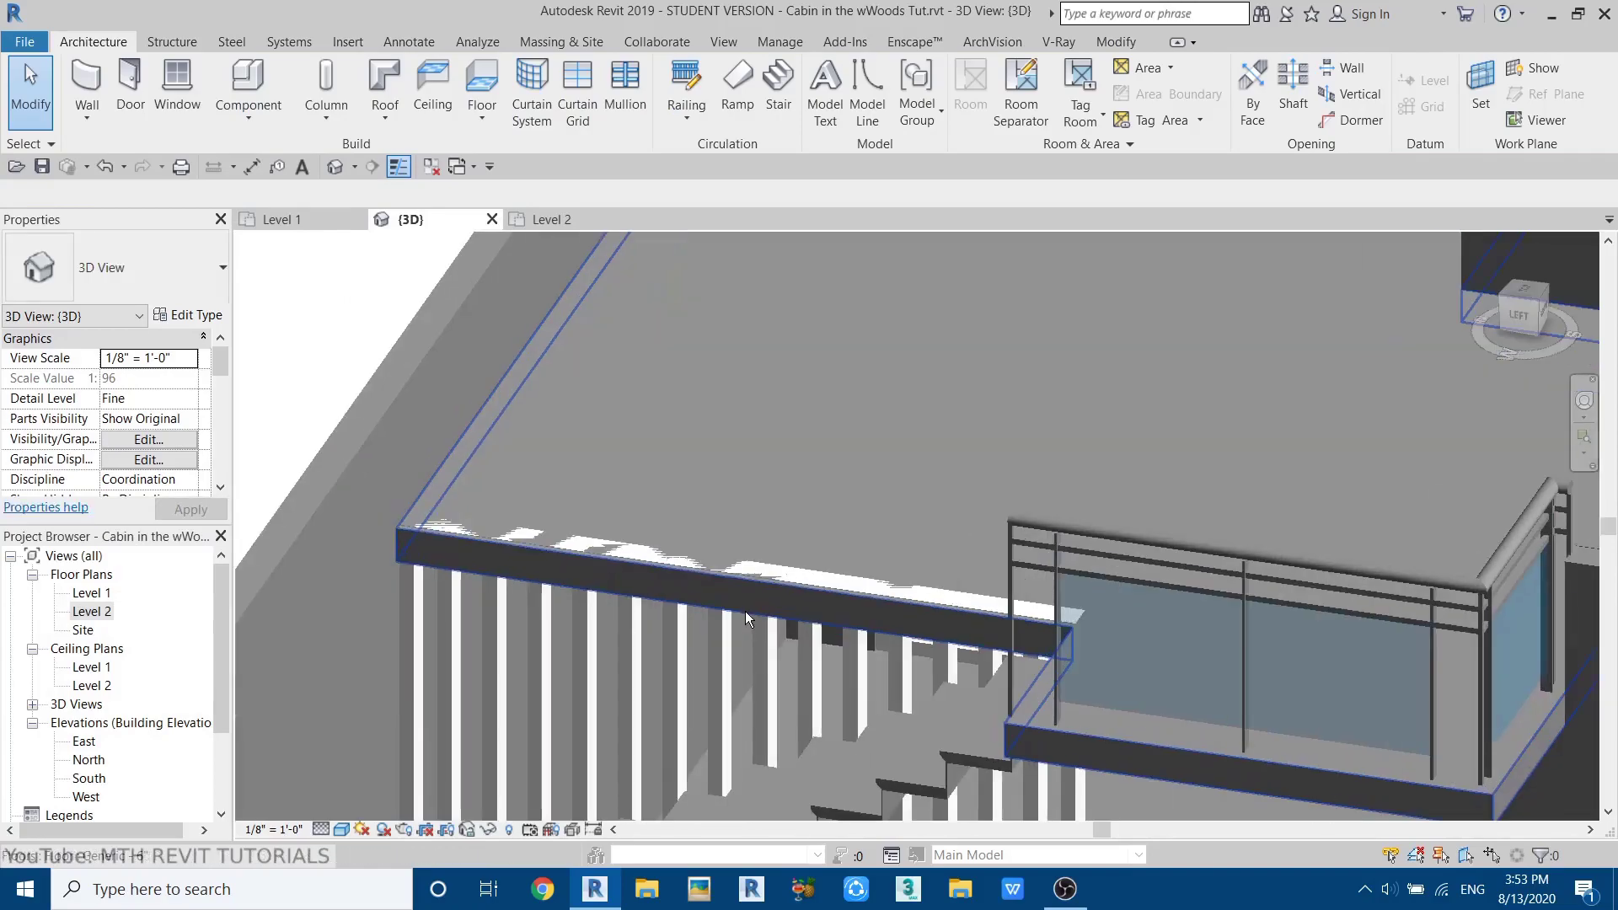
pyautogui.scroll(2, 745, 610)
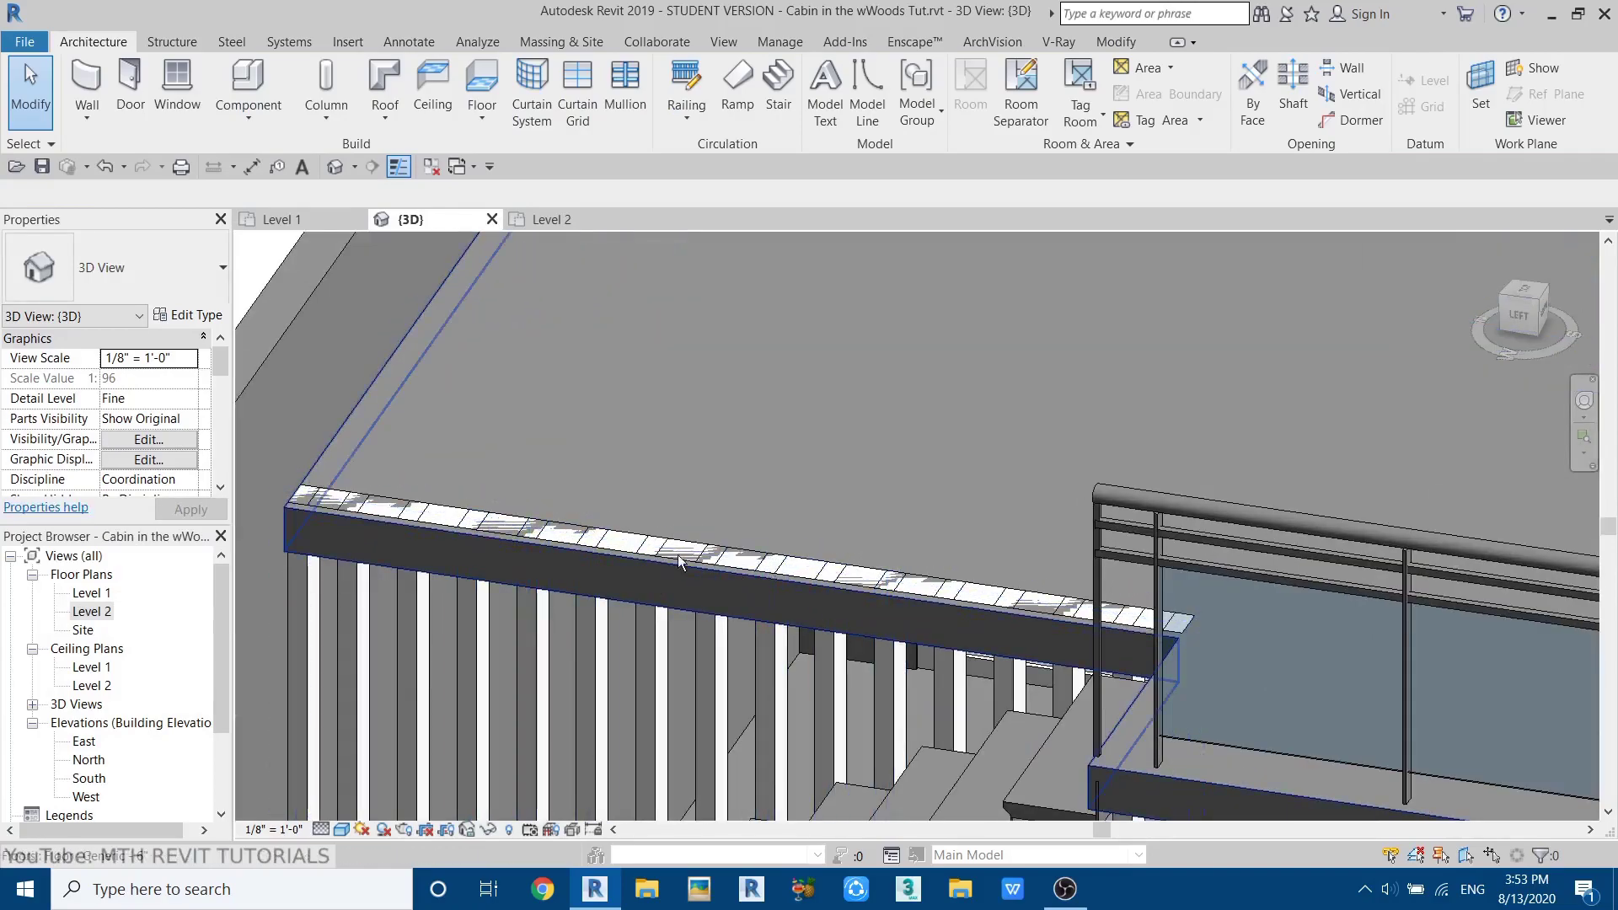
pyautogui.scroll(1, 670, 564)
pyautogui.scroll(2, 683, 564)
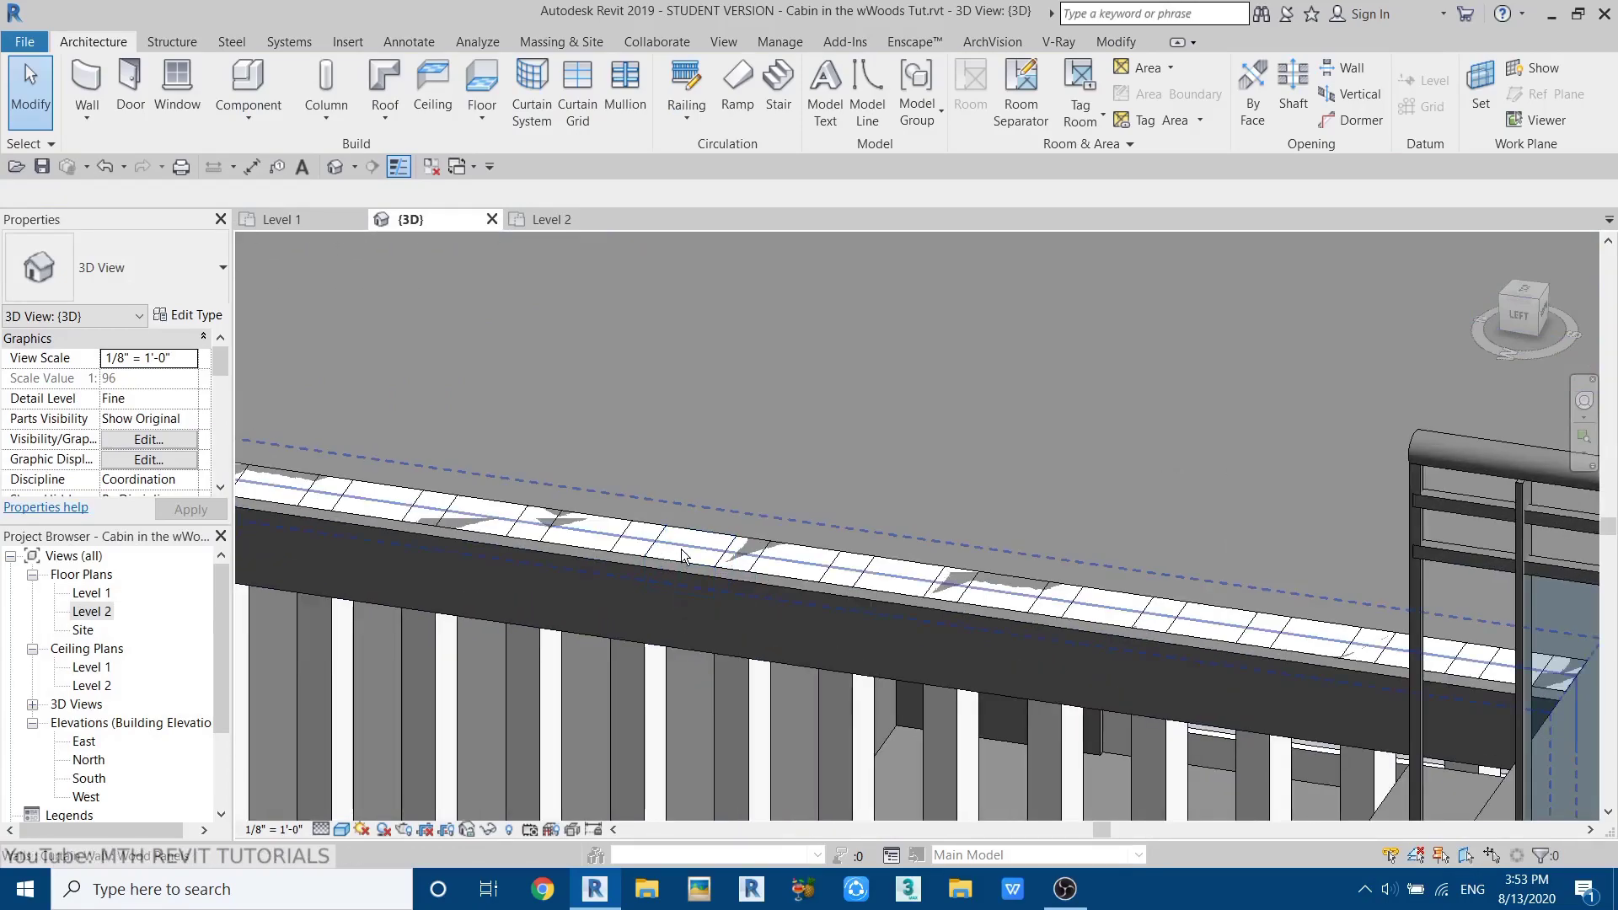
pyautogui.click(681, 559)
pyautogui.rightClick(681, 559)
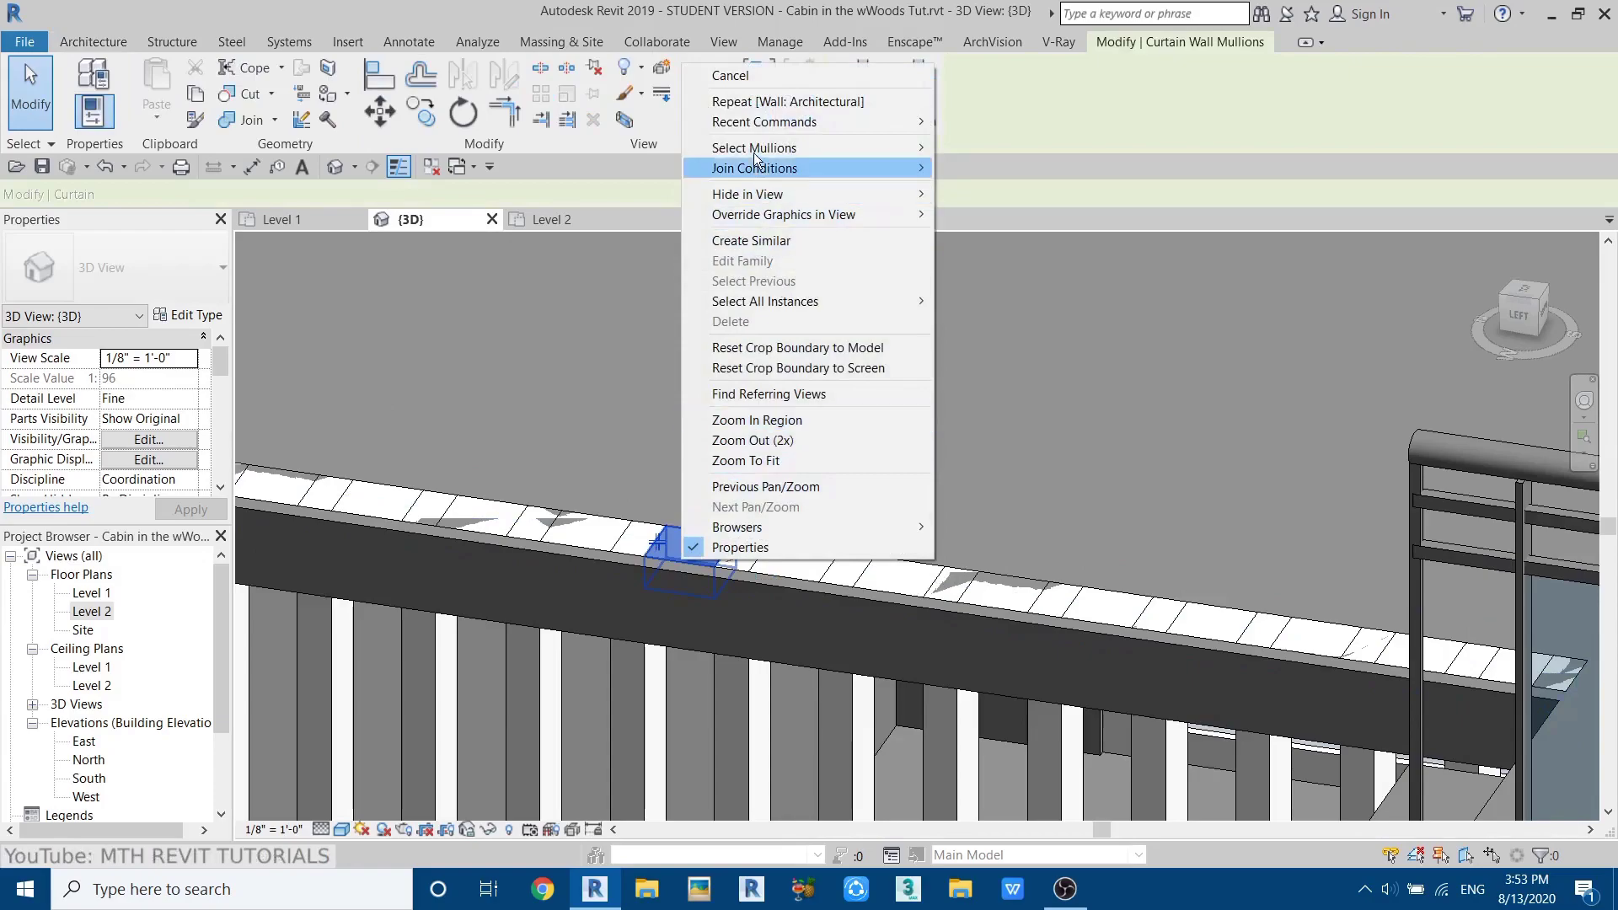
pyautogui.moveTo(758, 149)
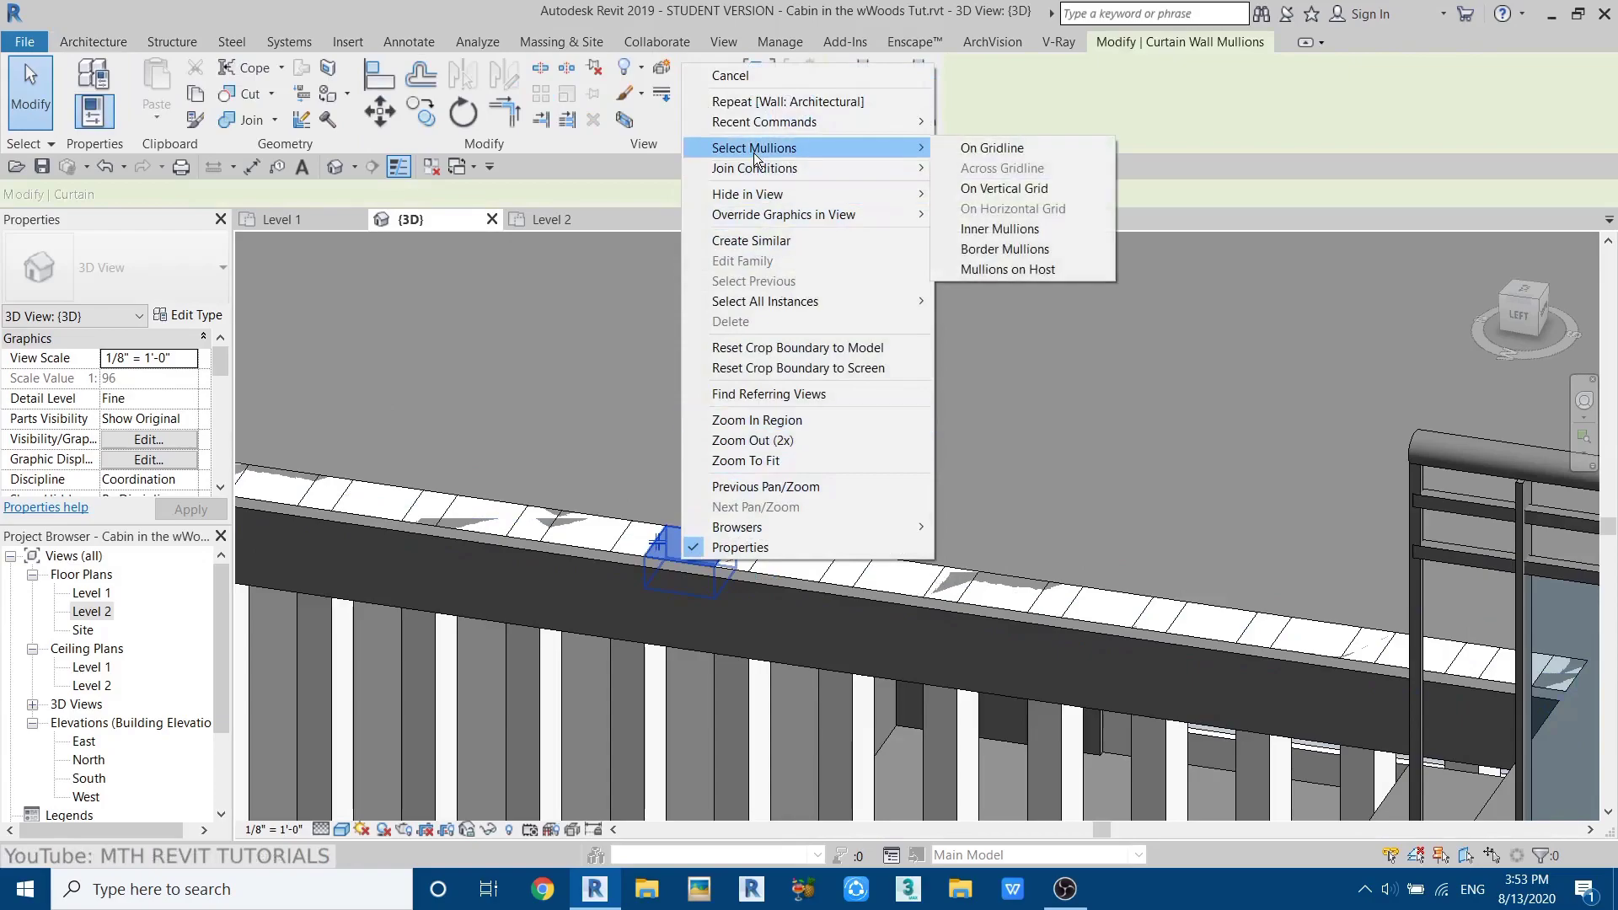
pyautogui.click(983, 150)
pyautogui.scroll(-3, 660, 533)
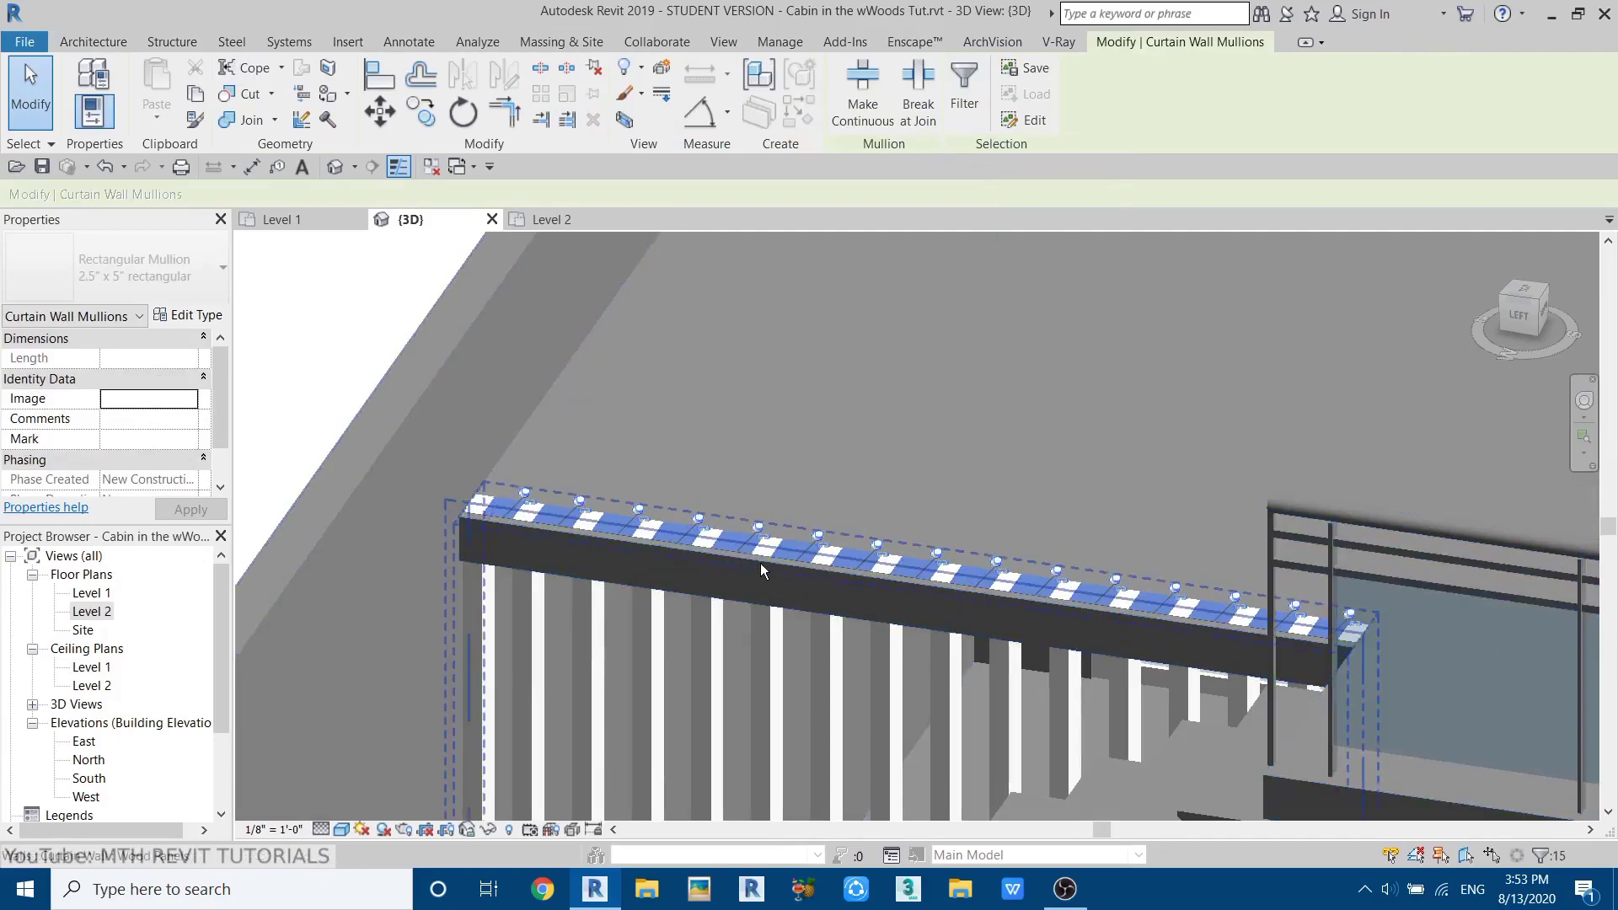
pyautogui.click(597, 71)
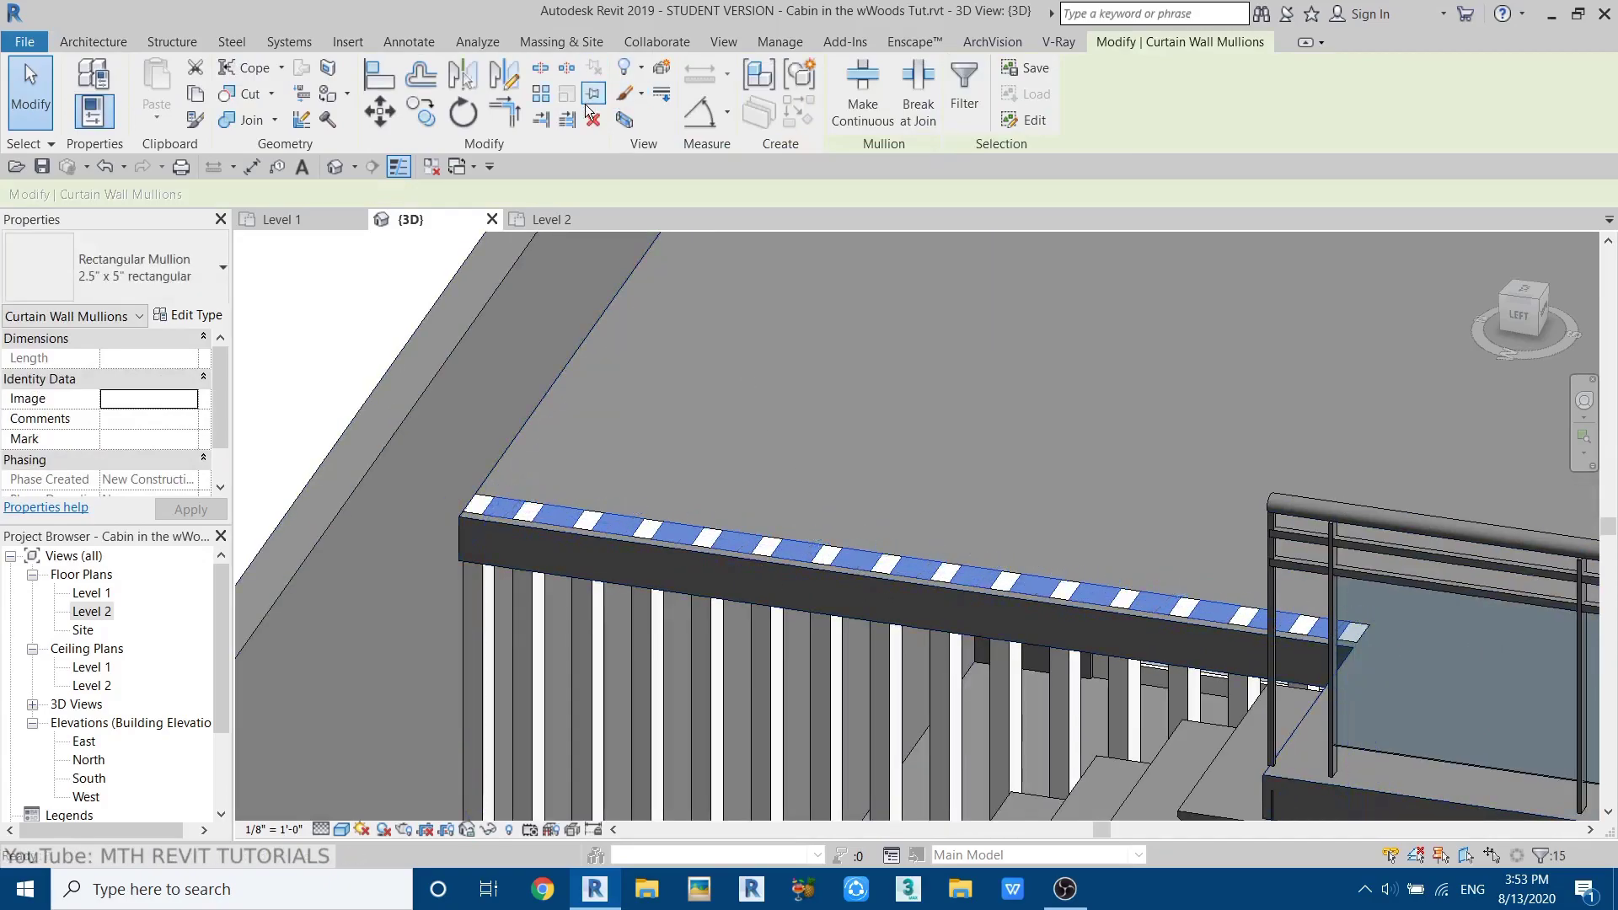
pyautogui.click(592, 121)
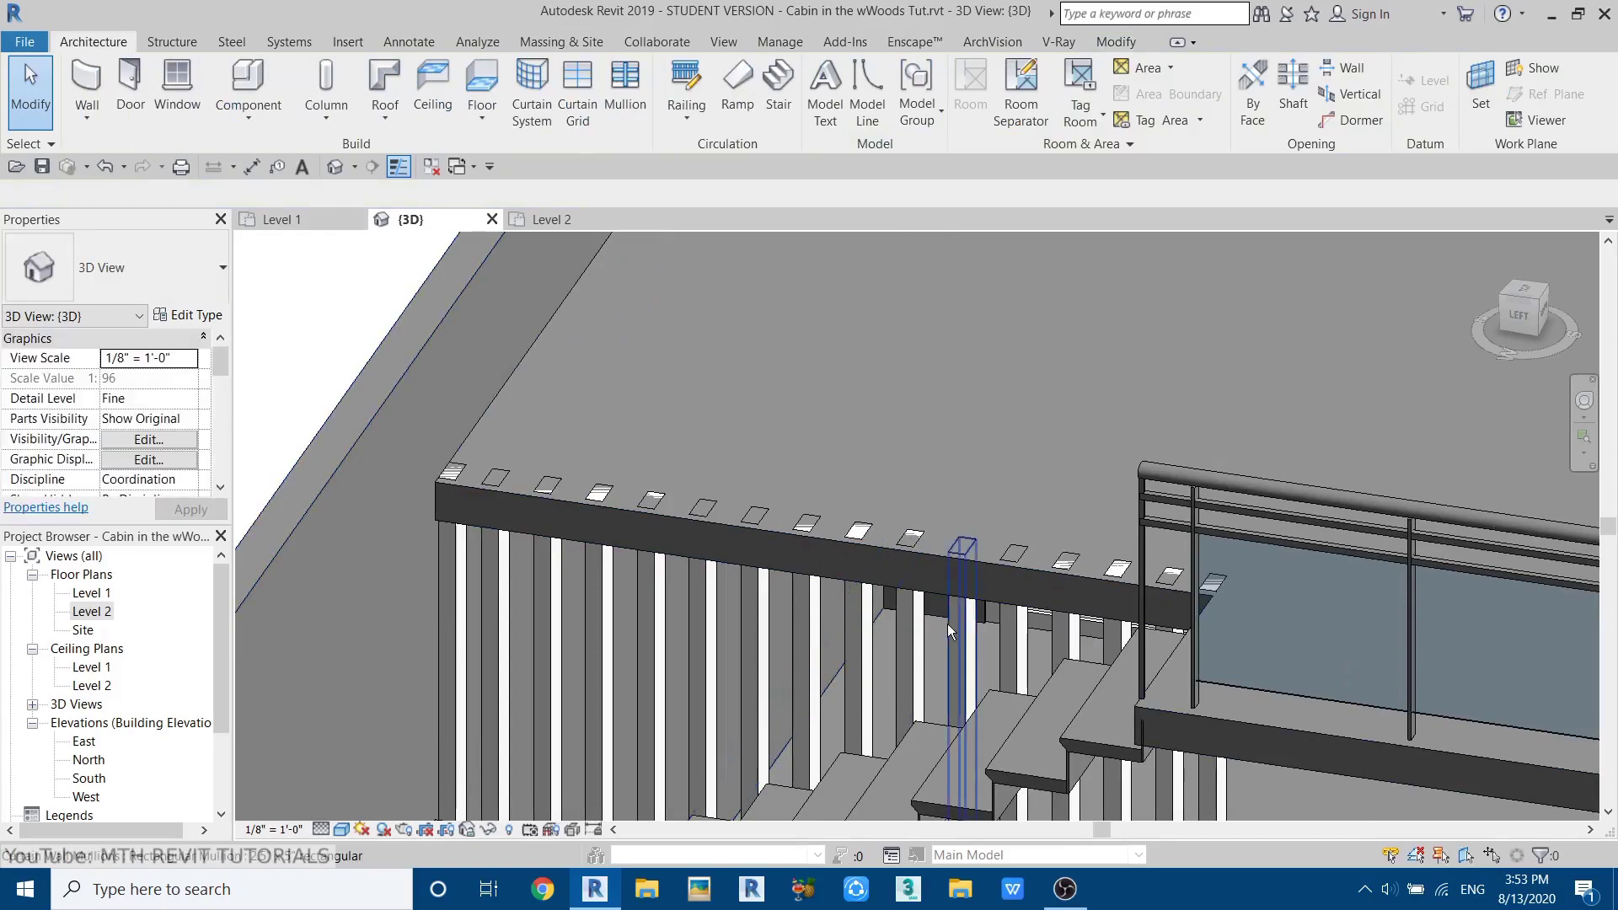
# - Select the mullions along the bottom gridline of the Wood Panels wall, then unpin and delete them
pyautogui.scroll(5, 948, 623)
pyautogui.scroll(-3, 817, 377)
pyautogui.scroll(6, 867, 696)
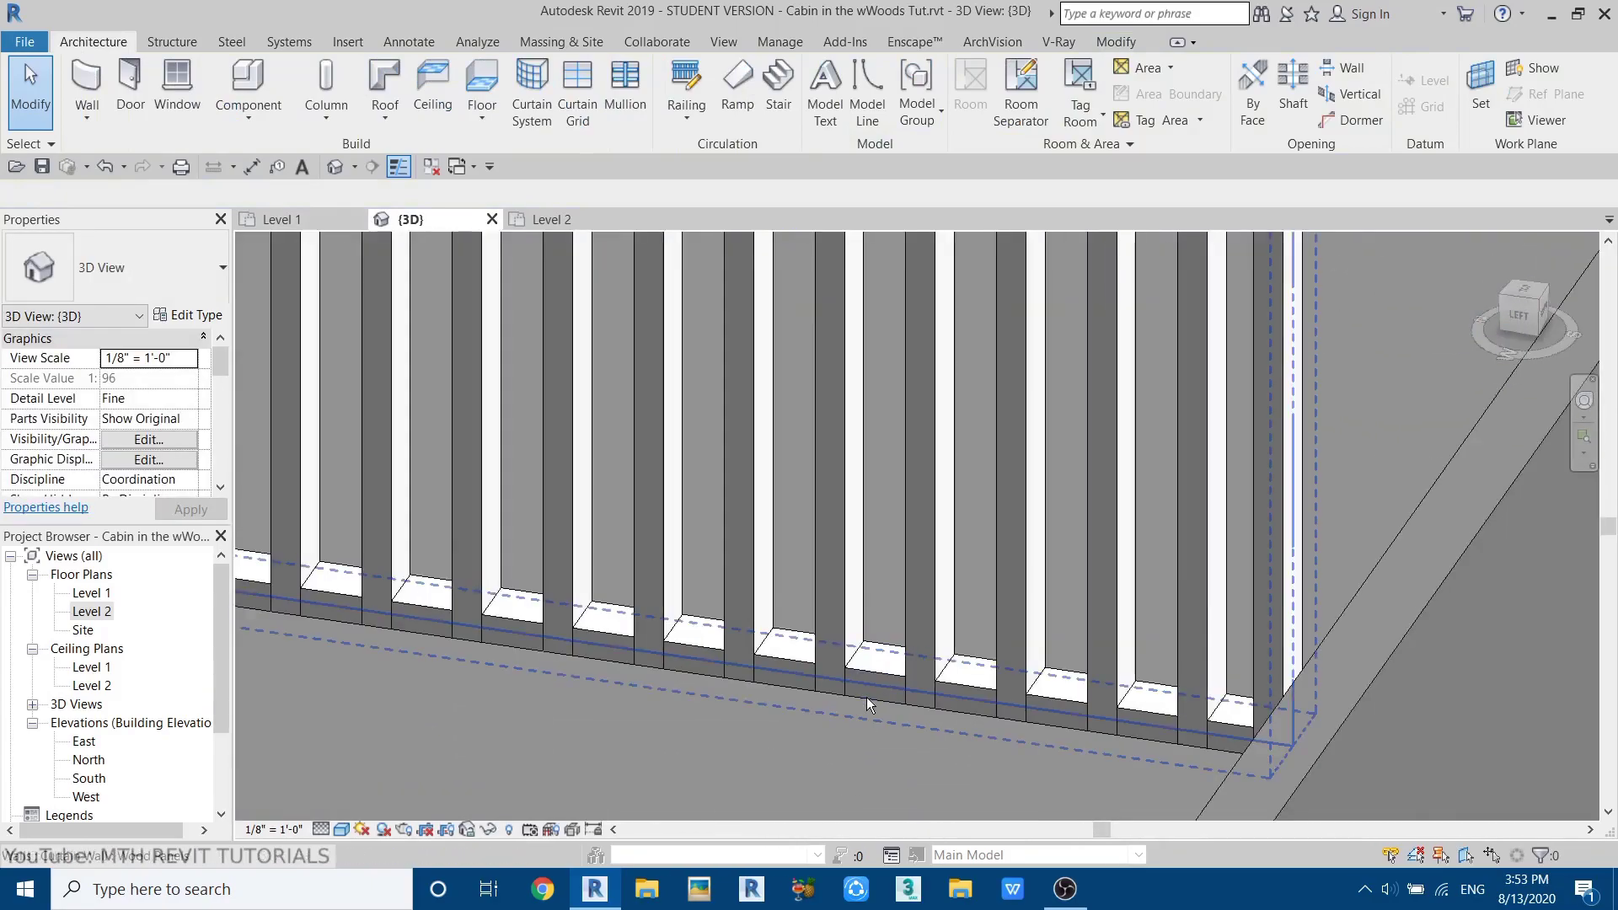
pyautogui.rightClick(887, 679)
pyautogui.moveTo(1009, 266)
pyautogui.click(1188, 267)
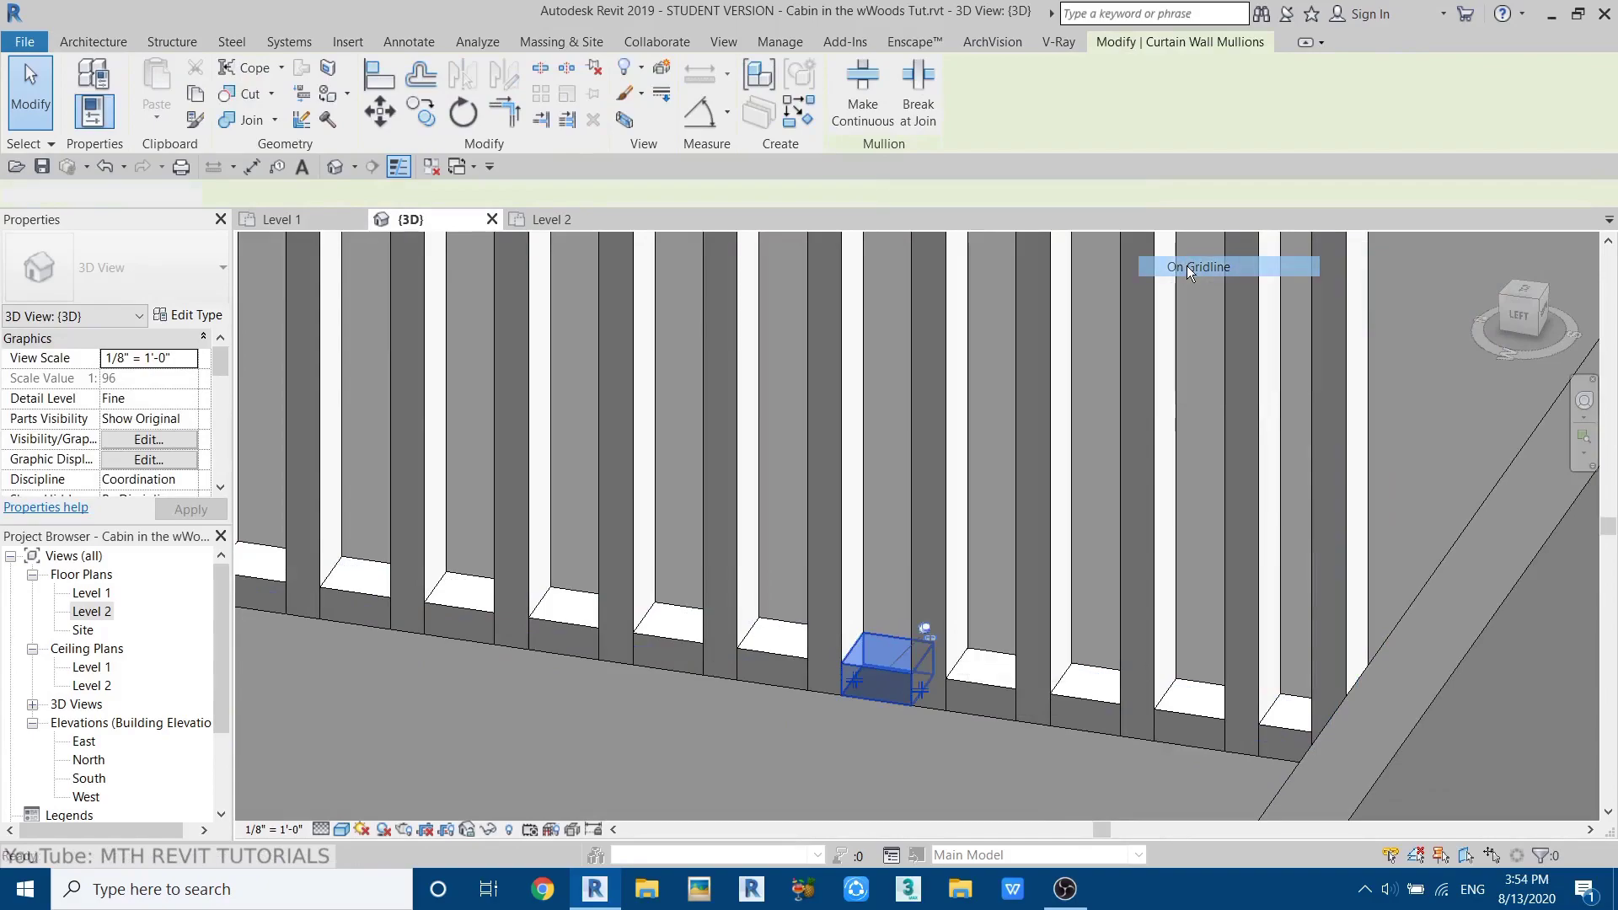
pyautogui.click(596, 72)
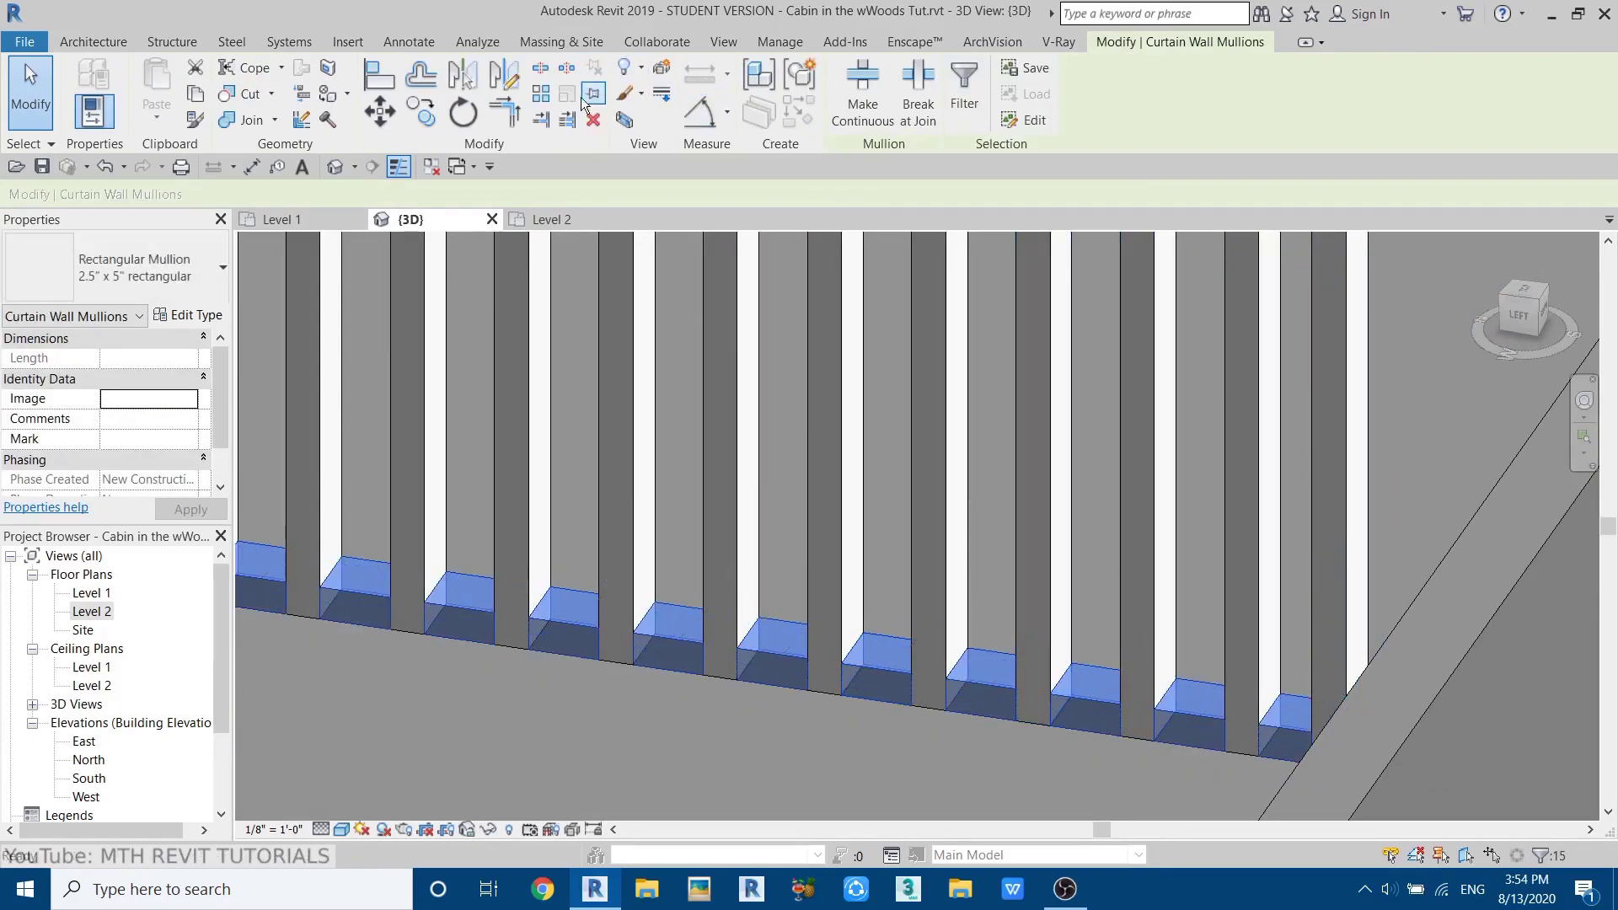
pyautogui.click(592, 122)
pyautogui.scroll(-5, 733, 624)
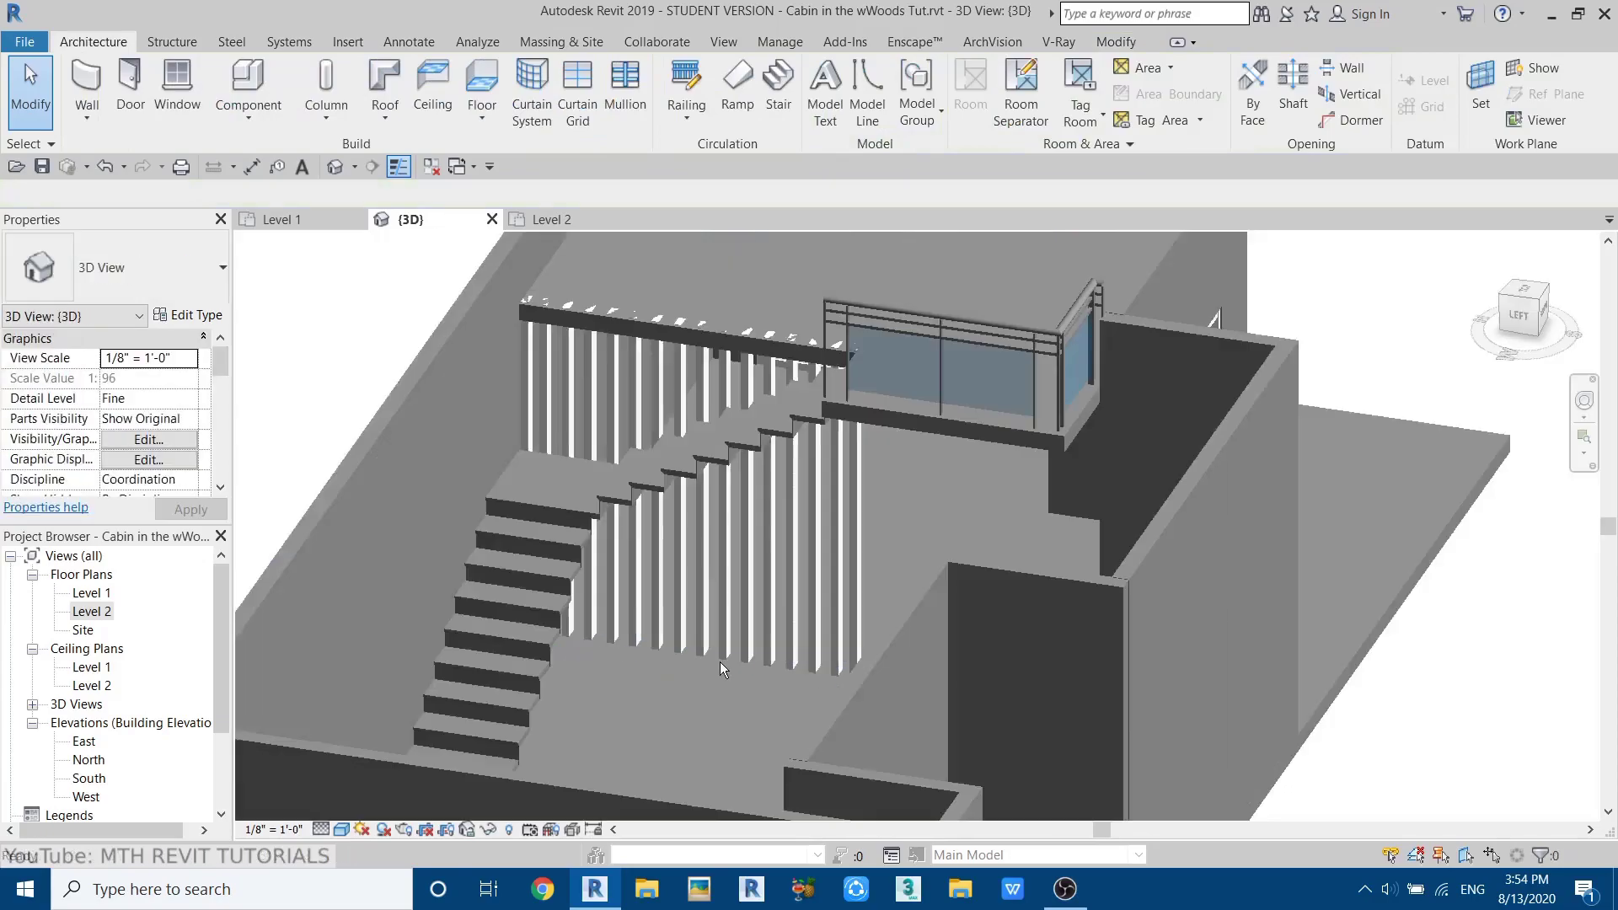
# - Set the Wood Panels wall's unconnected height to 9' 6"
pyautogui.keyDown('shift'); pyautogui.moveTo(706, 821); pyautogui.dragTo(755, 560, button='middle'); pyautogui.keyUp('shift')
pyautogui.scroll(3, 750, 560)
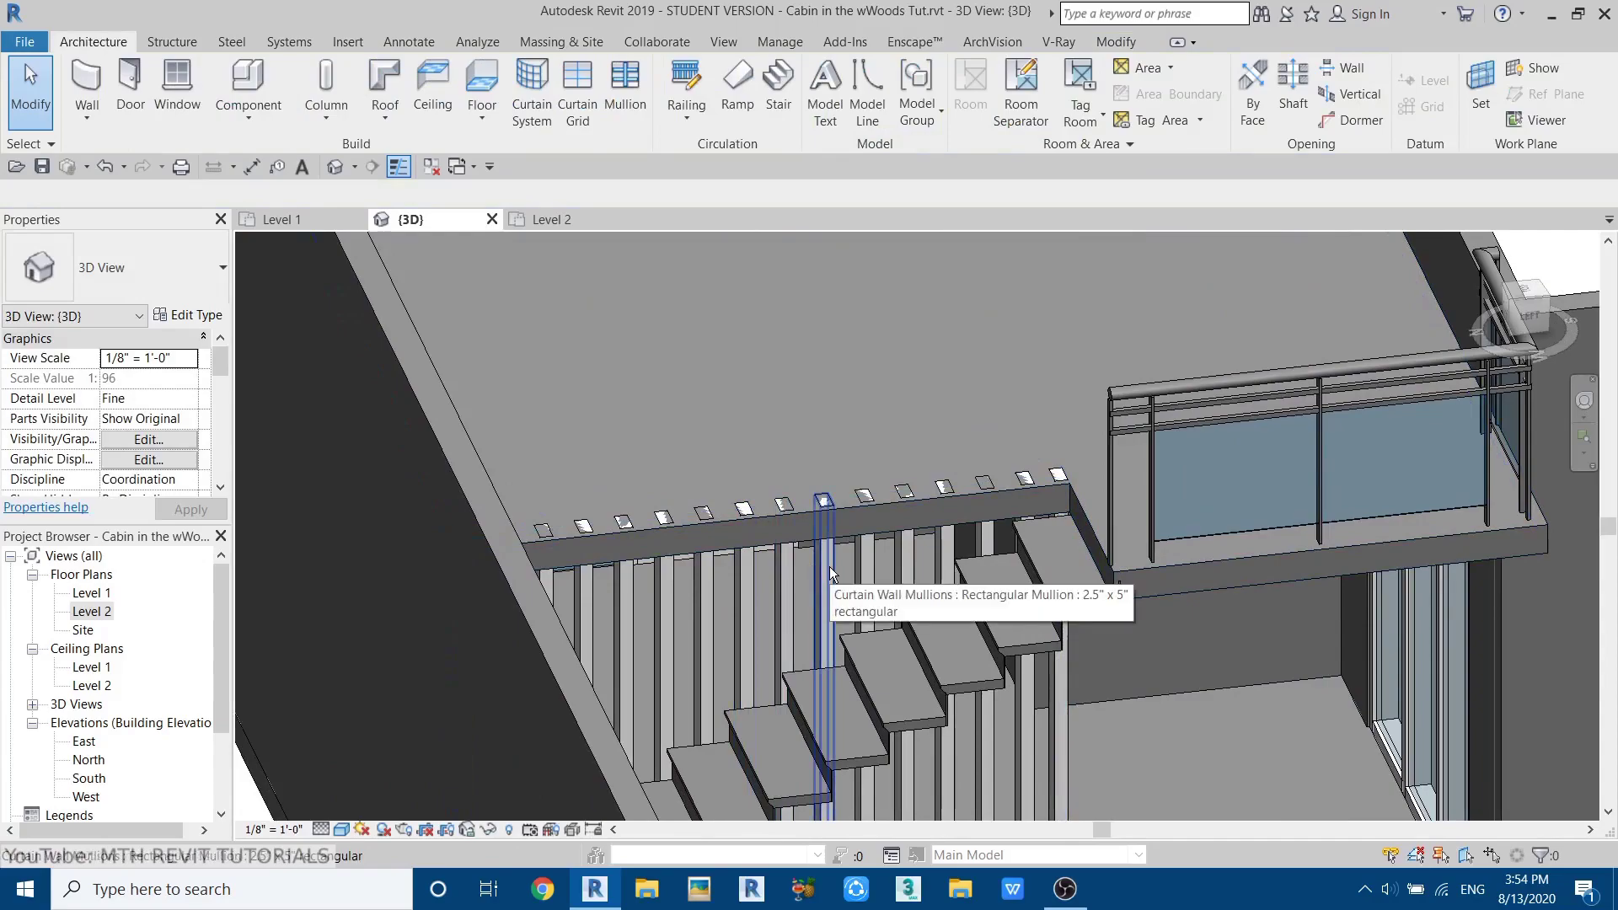
pyautogui.press('Tab')
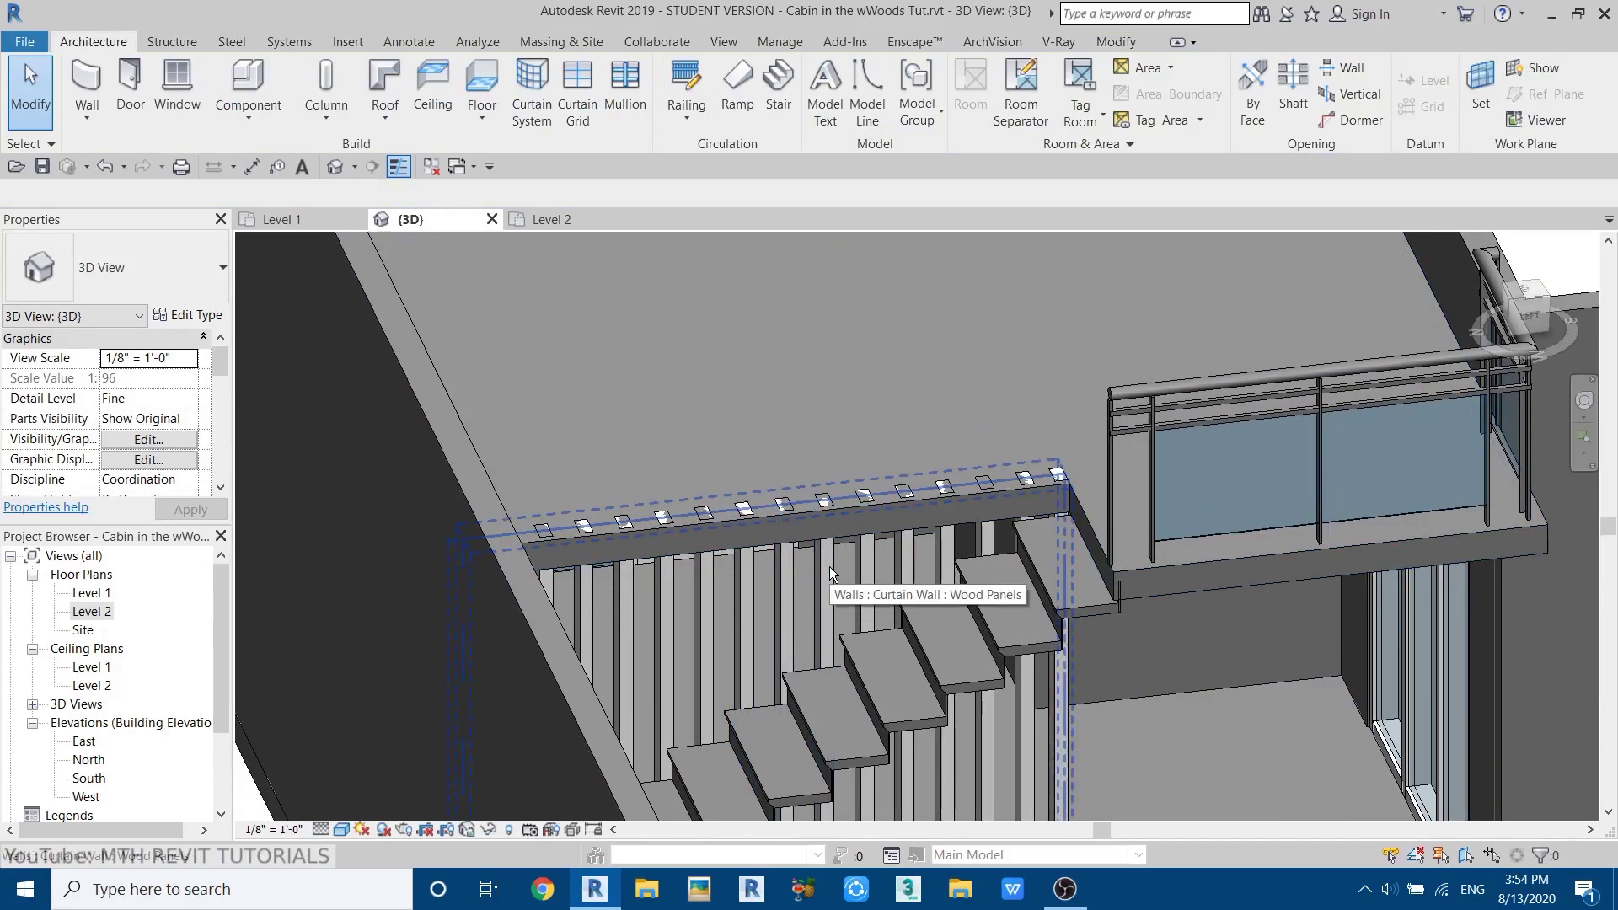
pyautogui.click(830, 570)
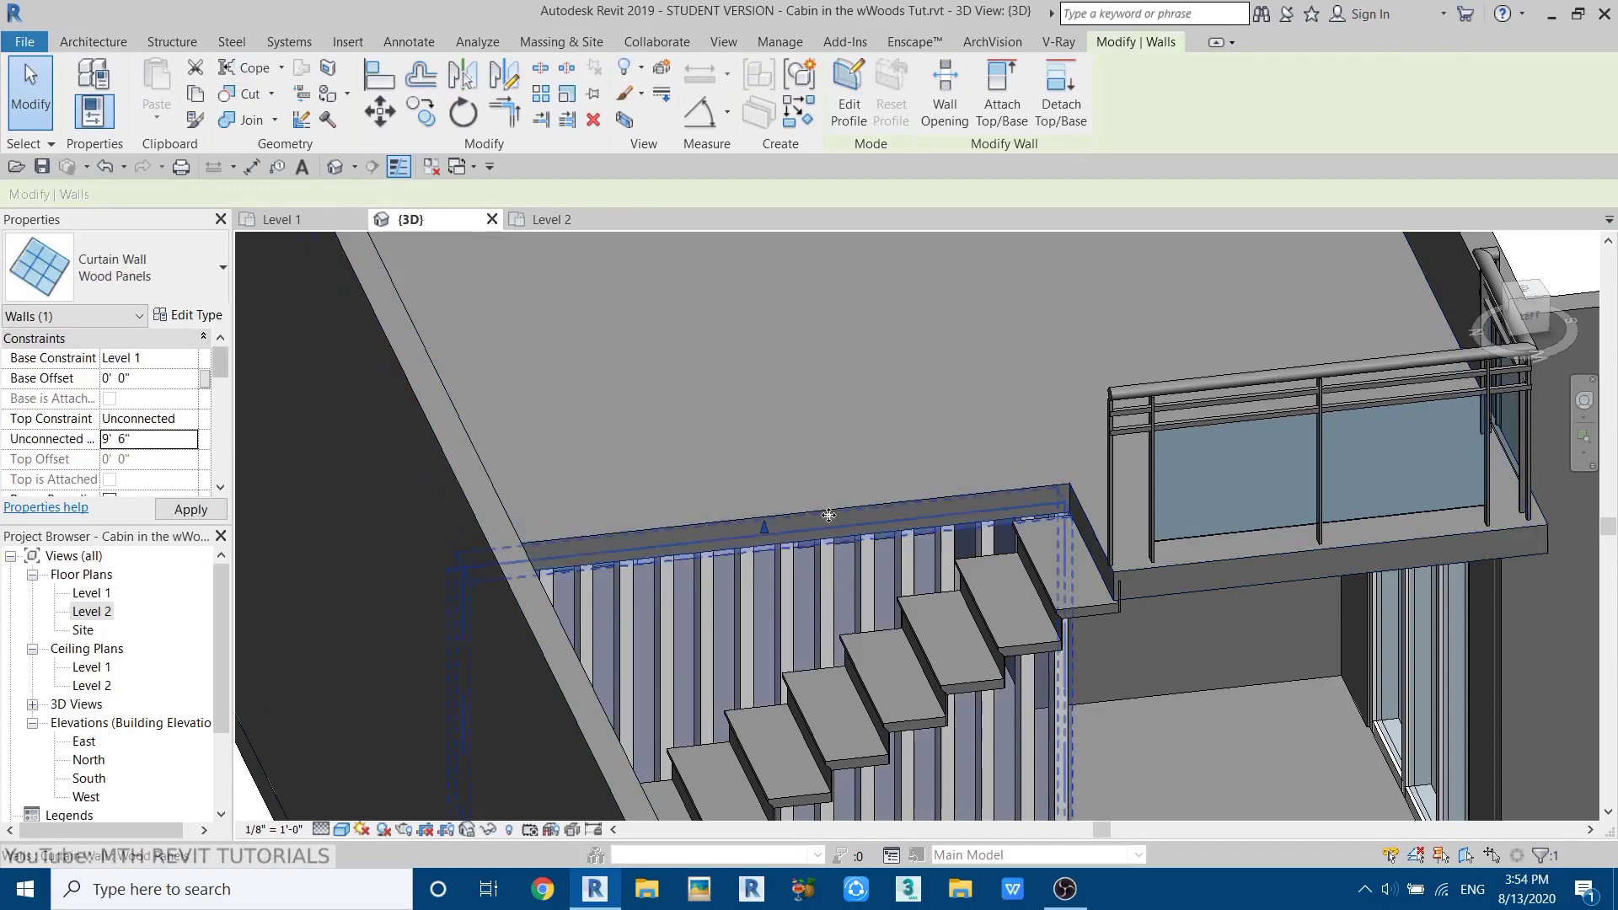
pyautogui.press('Escape')
# - Examine where the slatted screen wall meets the Level 2 floor edge, the stair and the railing
pyautogui.keyDown('shift'); pyautogui.moveTo(873, 595); pyautogui.dragTo(851, 649, button='middle'); pyautogui.keyUp('shift')
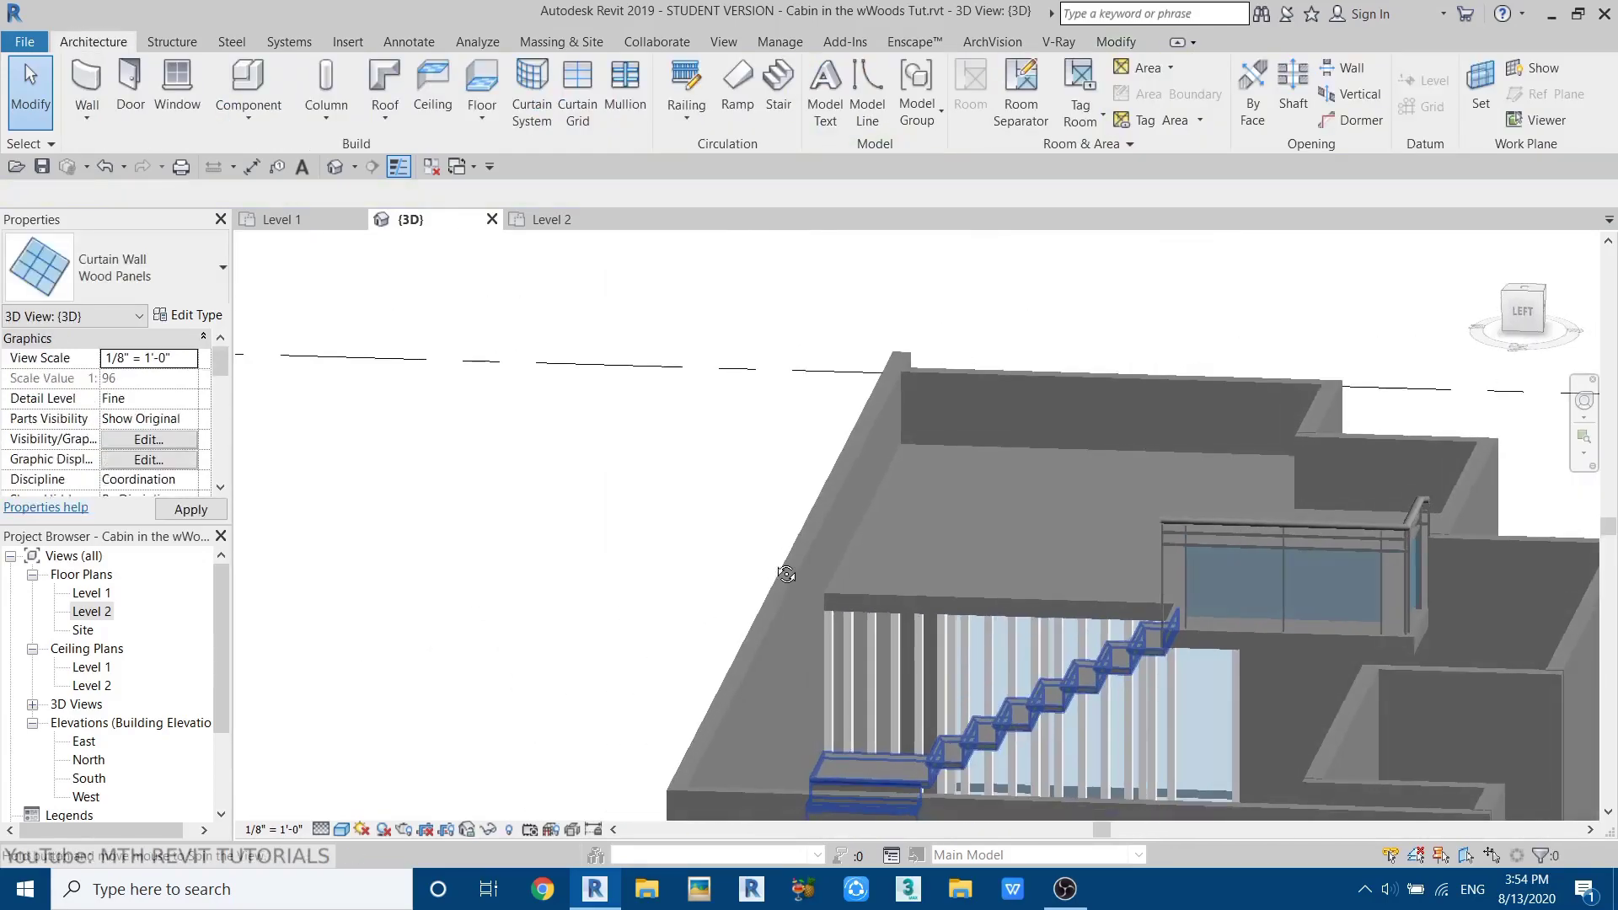
pyautogui.scroll(6, 924, 627)
pyautogui.scroll(-5, 786, 608)
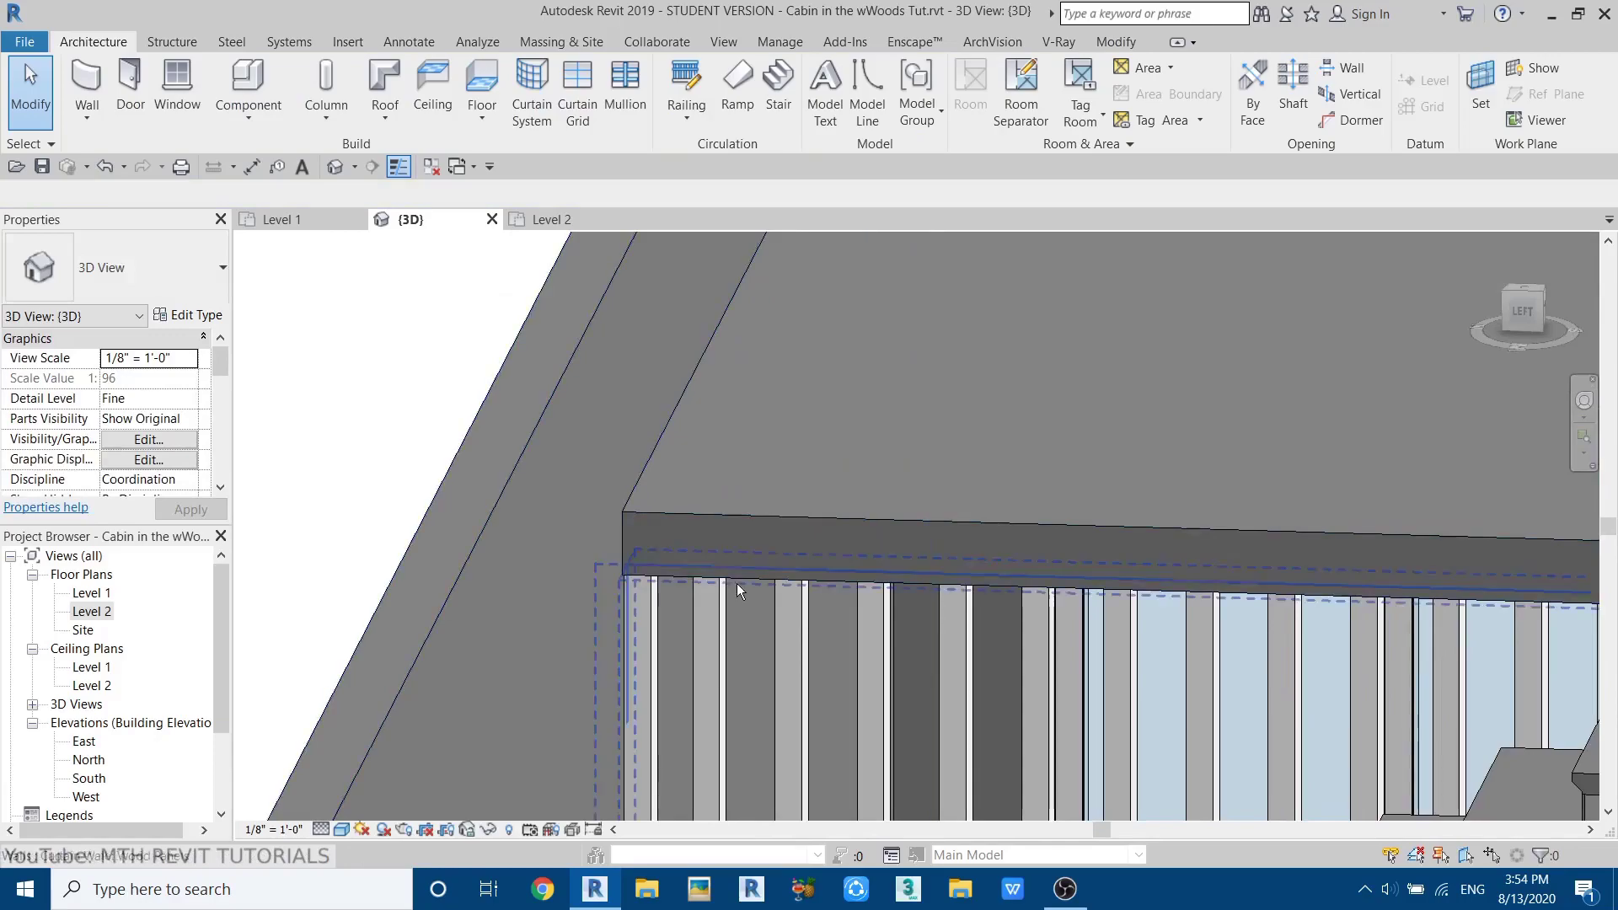
pyautogui.moveTo(673, 504); pyautogui.dragTo(871, 604, button='middle')
pyautogui.scroll(-5, 750, 477)
pyautogui.scroll(3, 777, 467)
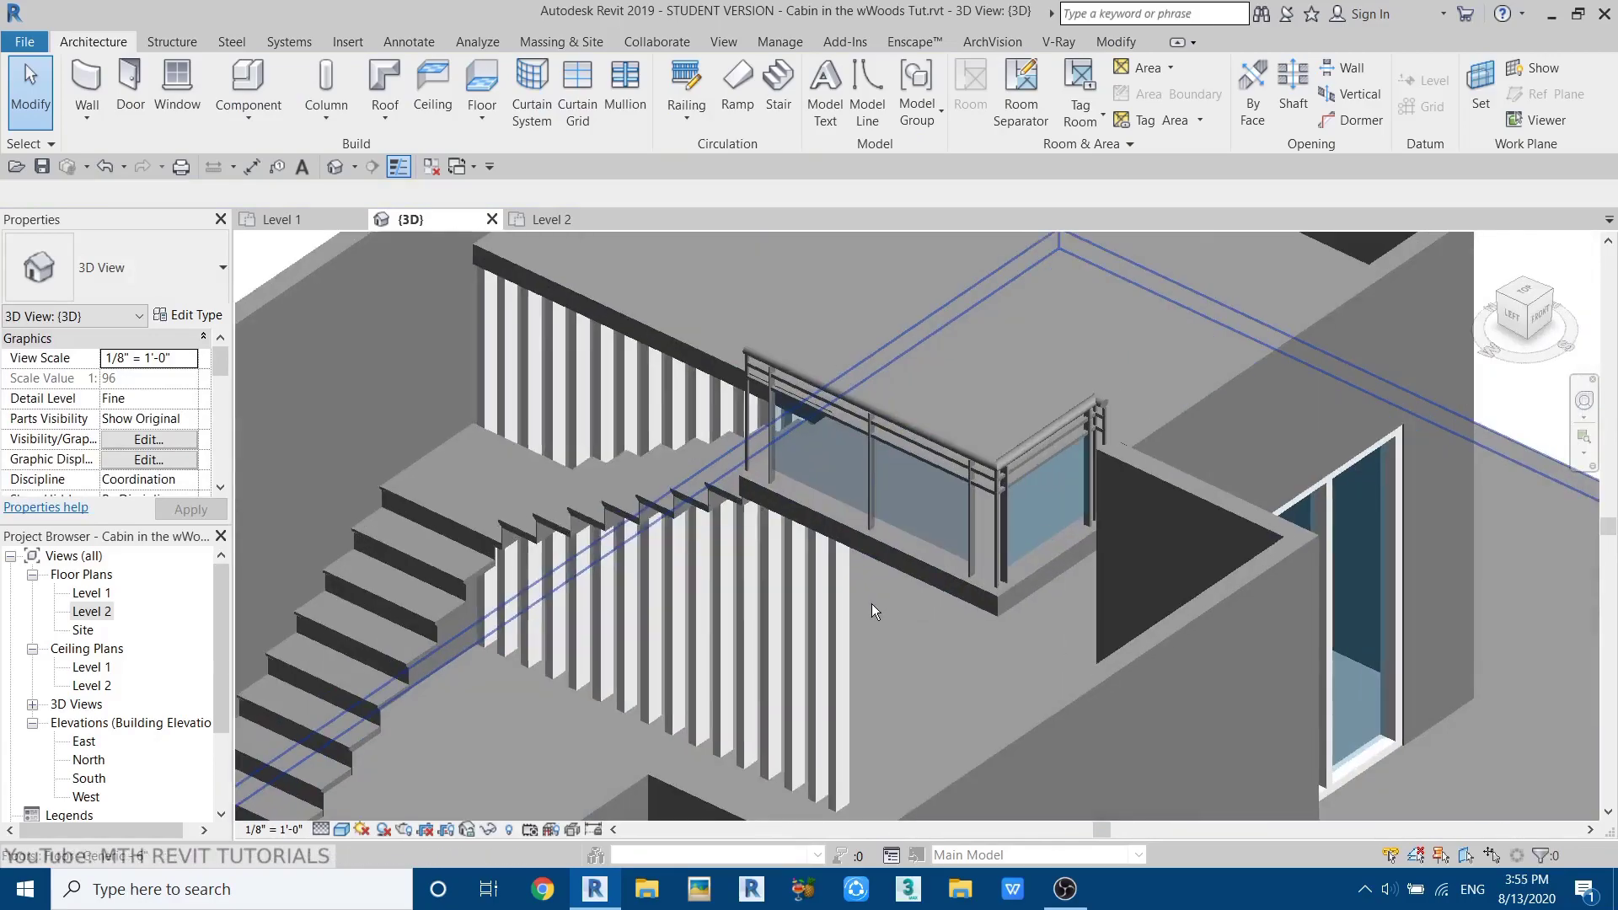
pyautogui.scroll(4, 857, 639)
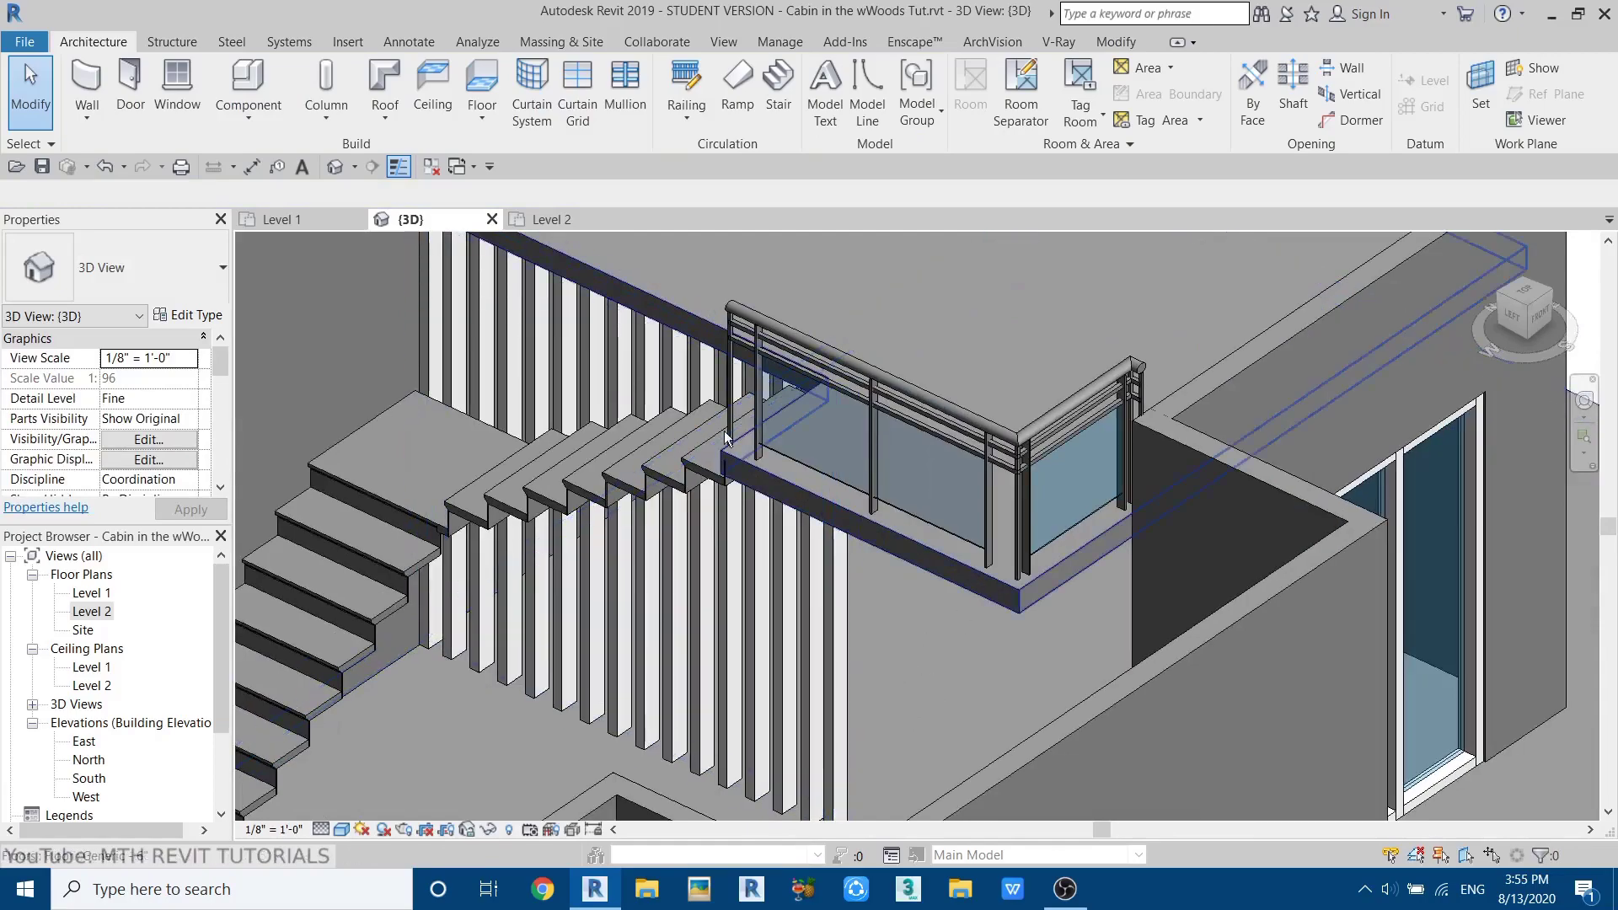
# - In the Level 1 plan, start a new wall and duplicate the Generic - 6" wall type as Generic - 4"
pyautogui.click(282, 220)
pyautogui.scroll(-4, 752, 504)
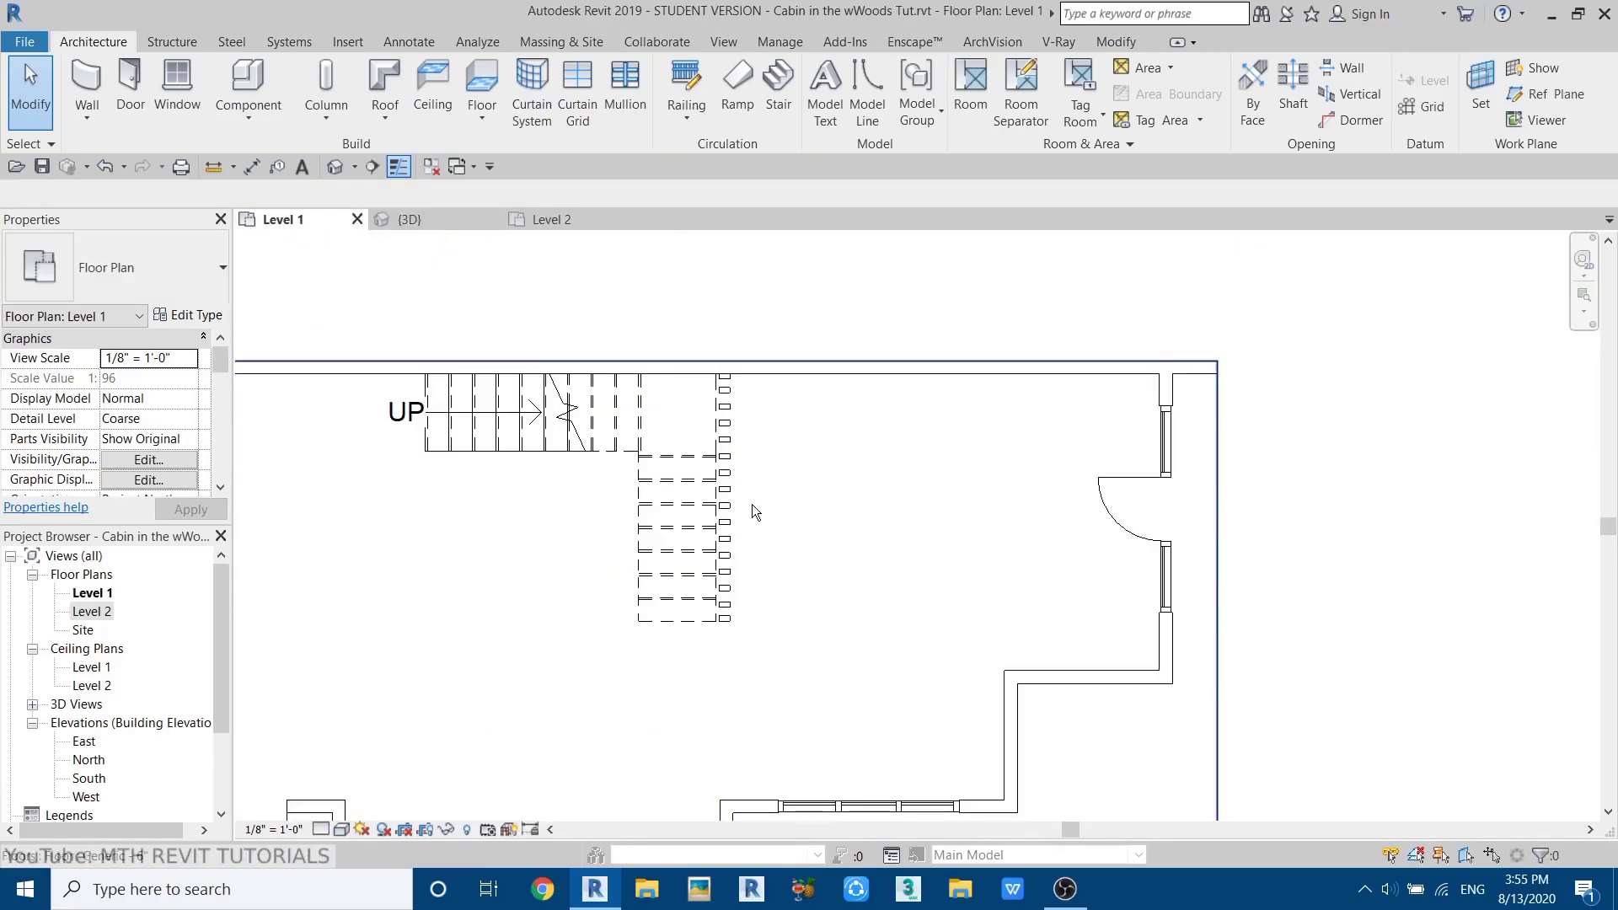
pyautogui.scroll(3, 824, 413)
pyautogui.click(824, 412)
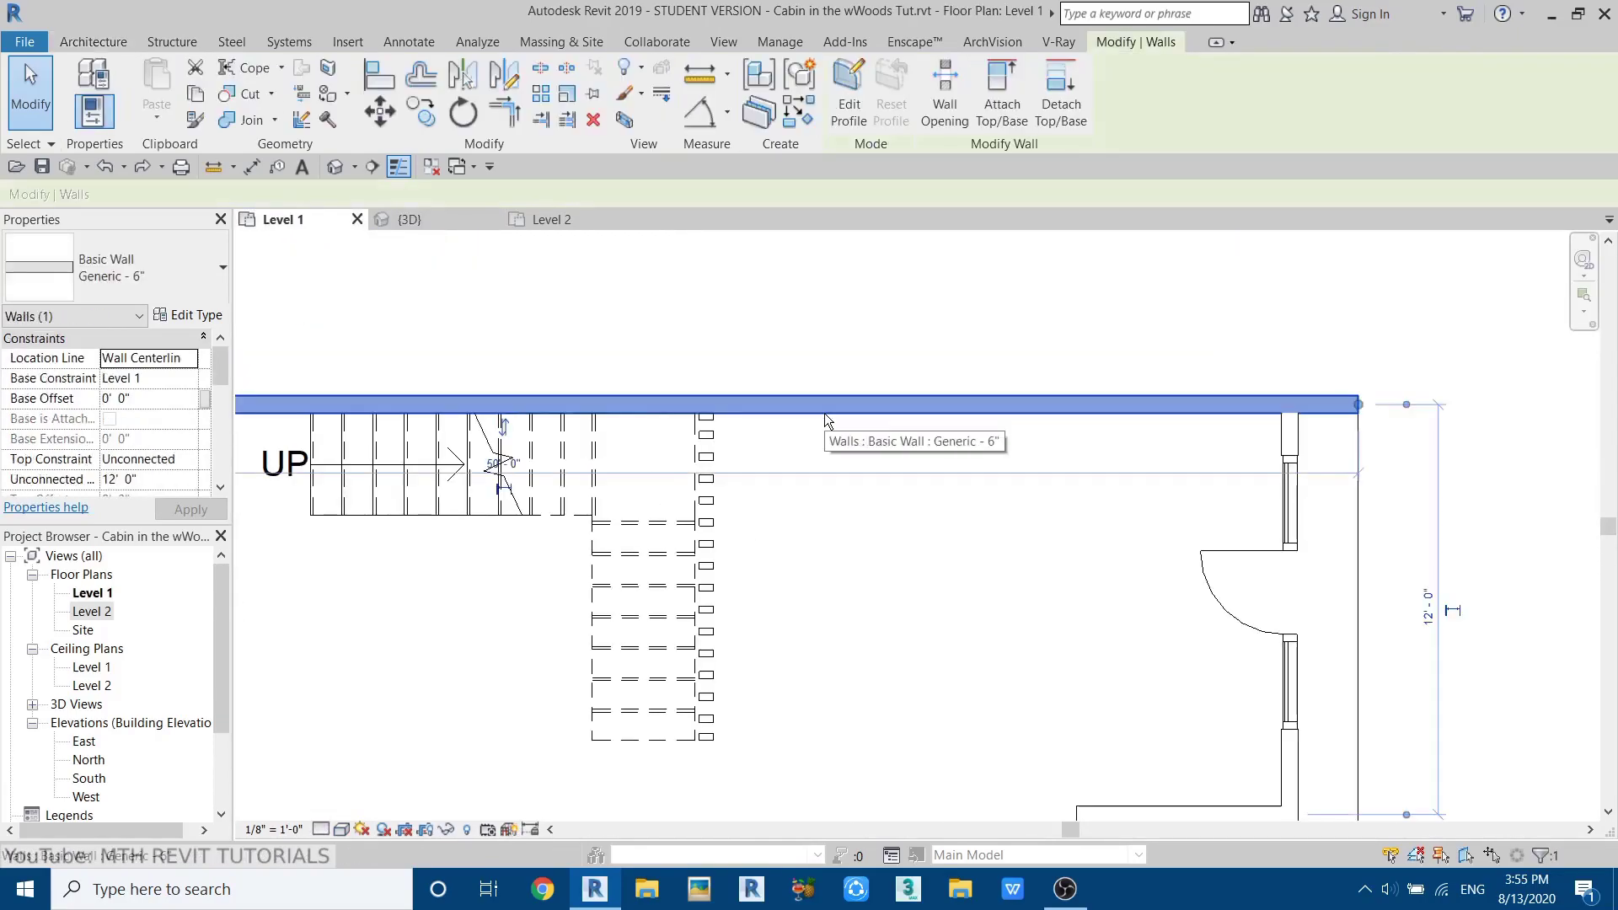
pyautogui.press('w')
pyautogui.press('a')
pyautogui.scroll(-1, 762, 455)
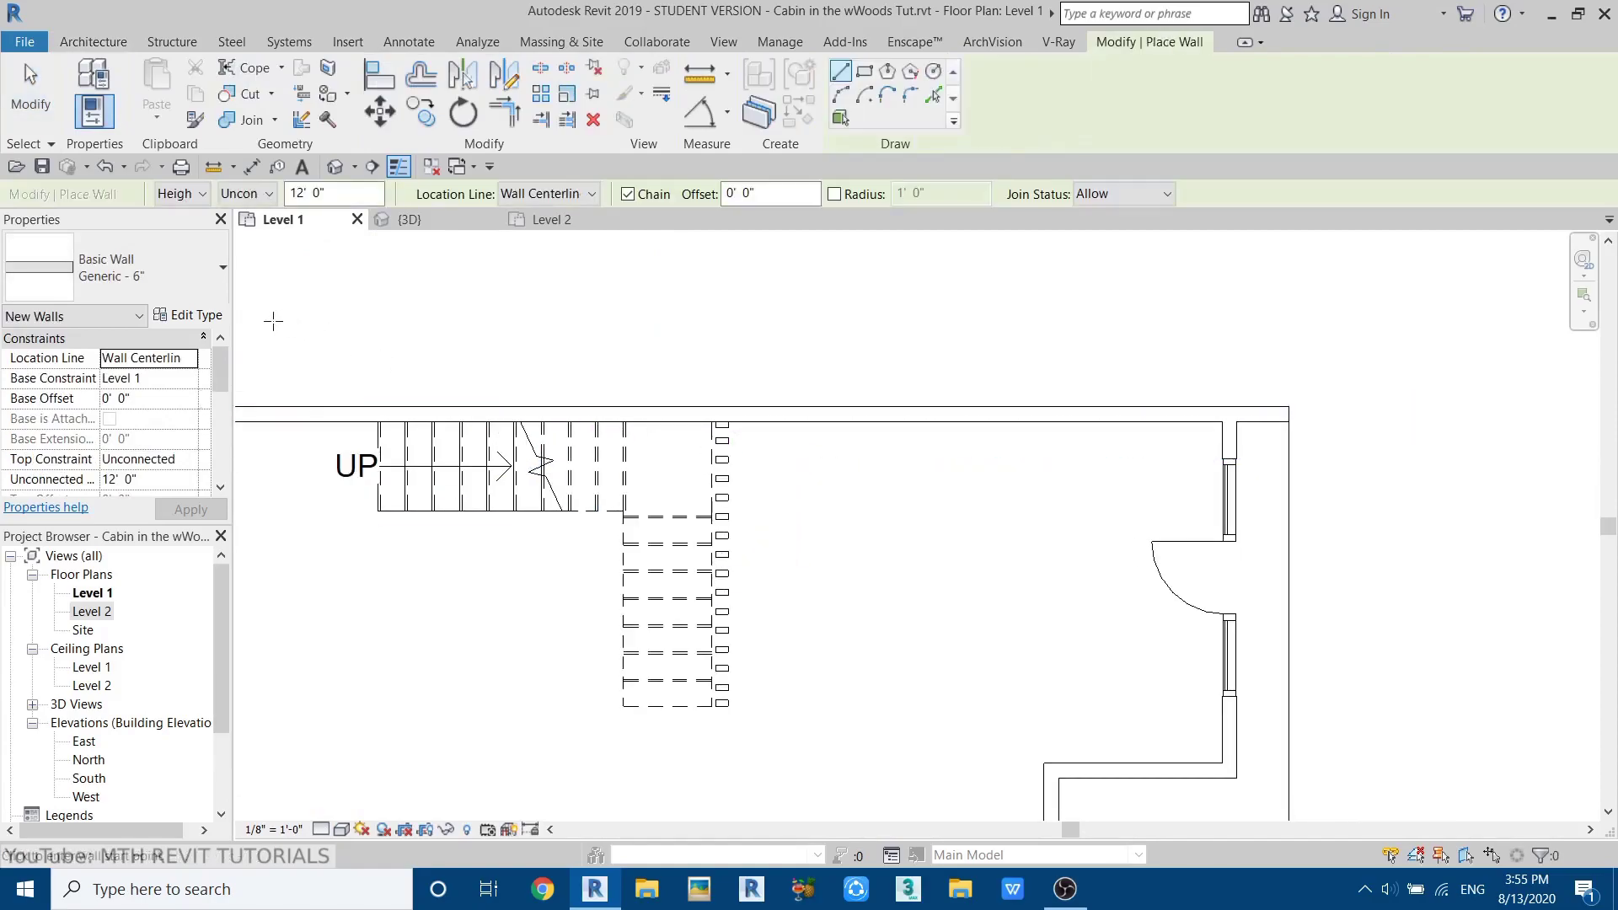
pyautogui.click(187, 315)
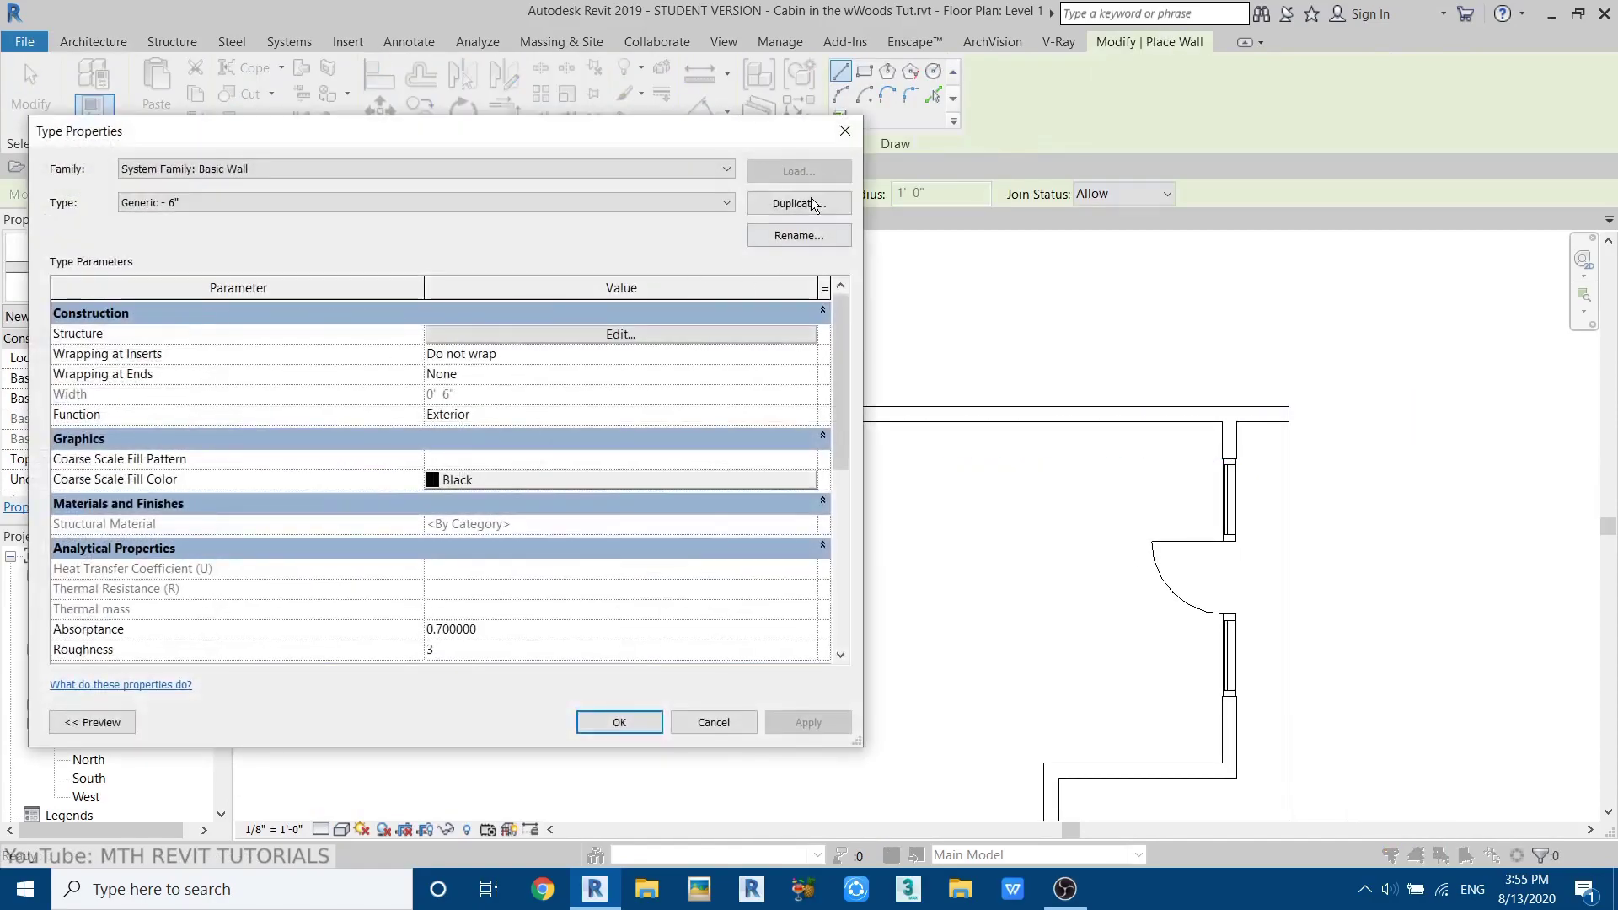
pyautogui.click(798, 203)
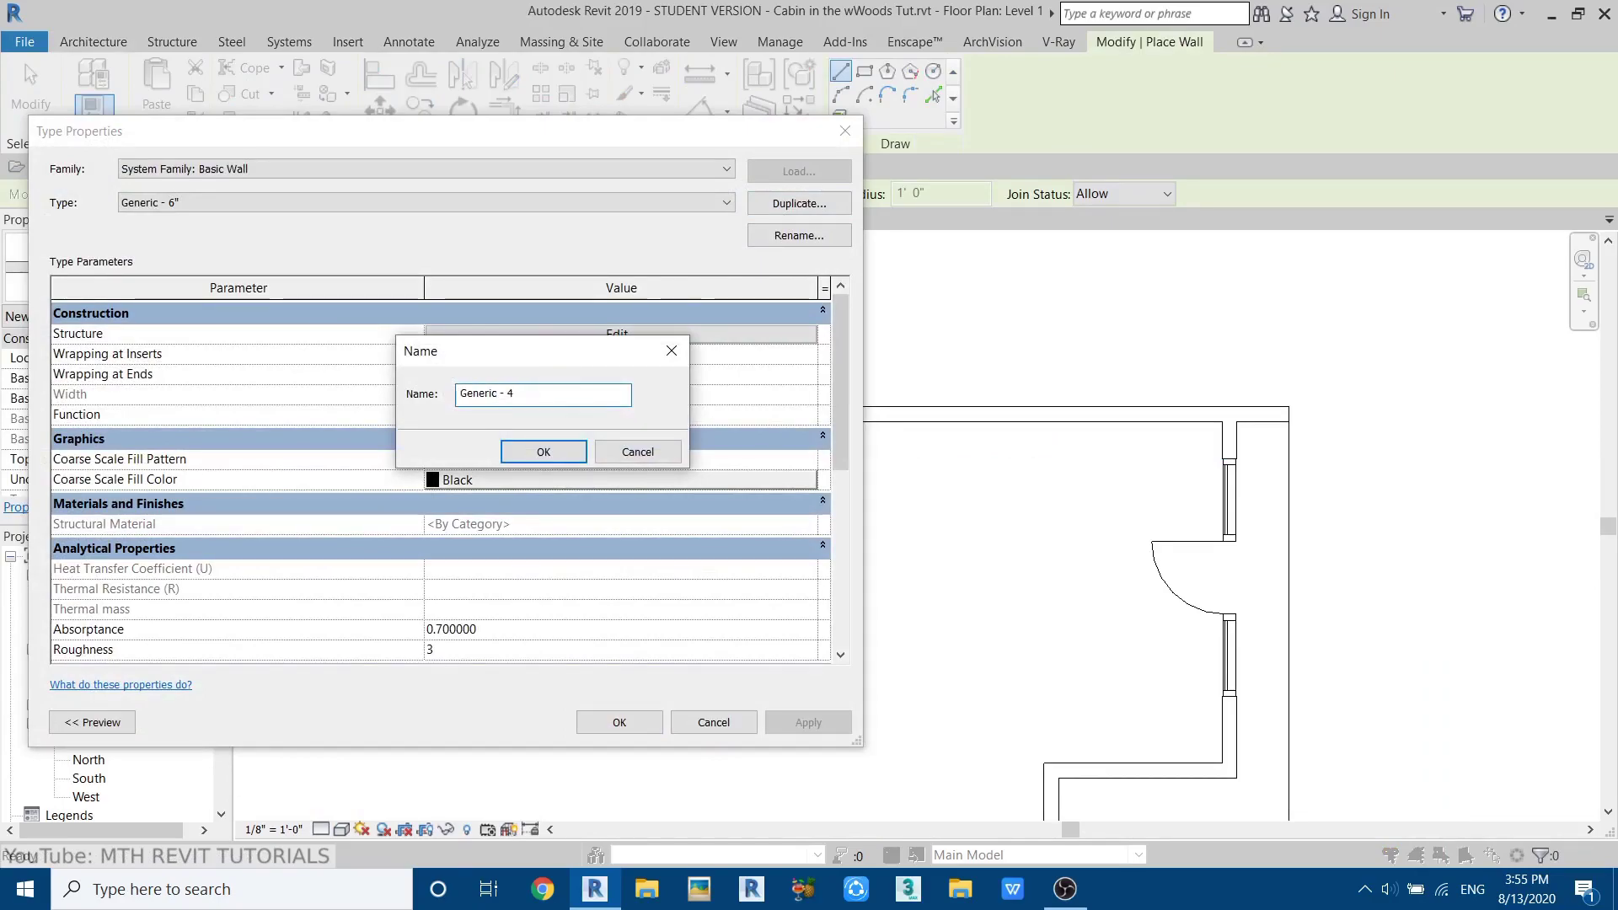
pyautogui.click(554, 445)
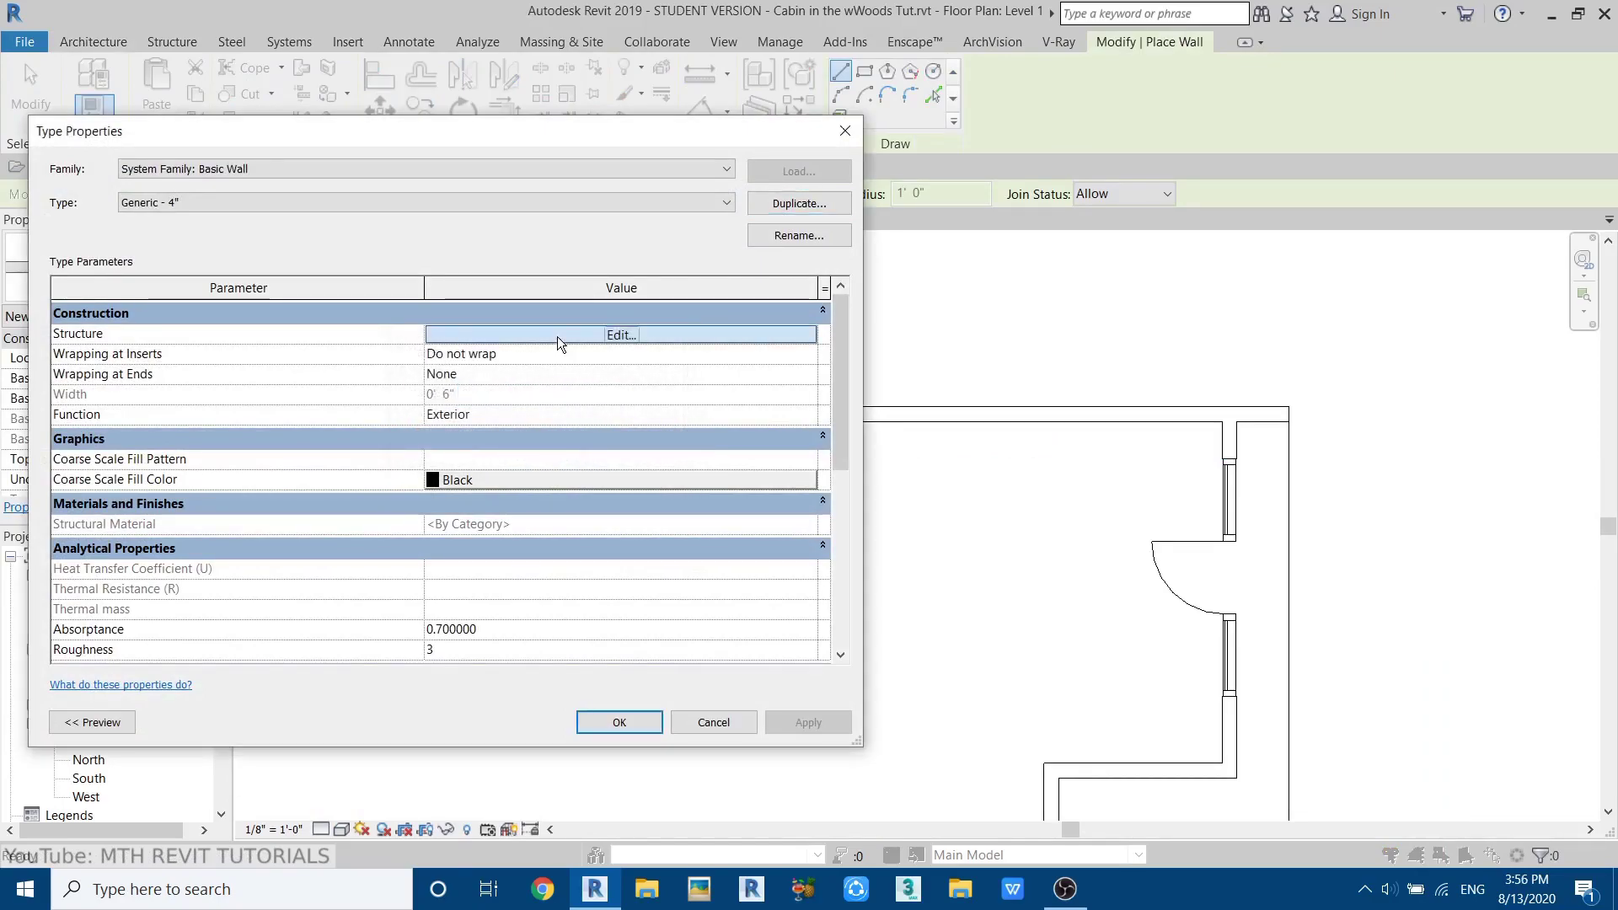
# - Set the structure layer thickness of the Generic - 4" wall type to 4"
pyautogui.click(558, 336)
pyautogui.click(509, 338)
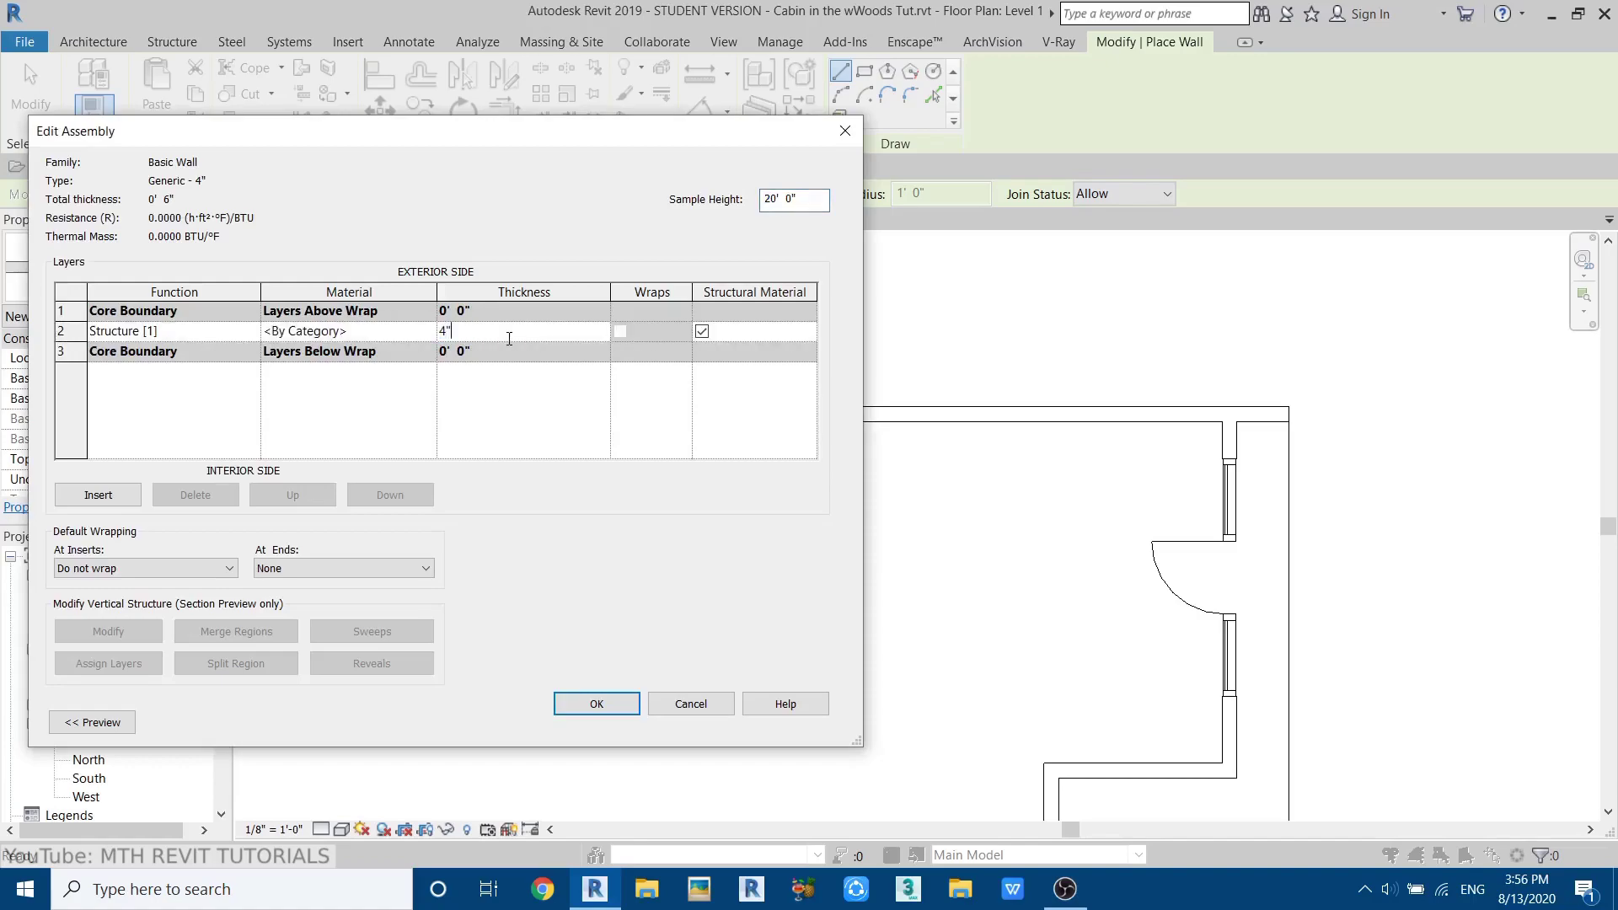
pyautogui.click(599, 704)
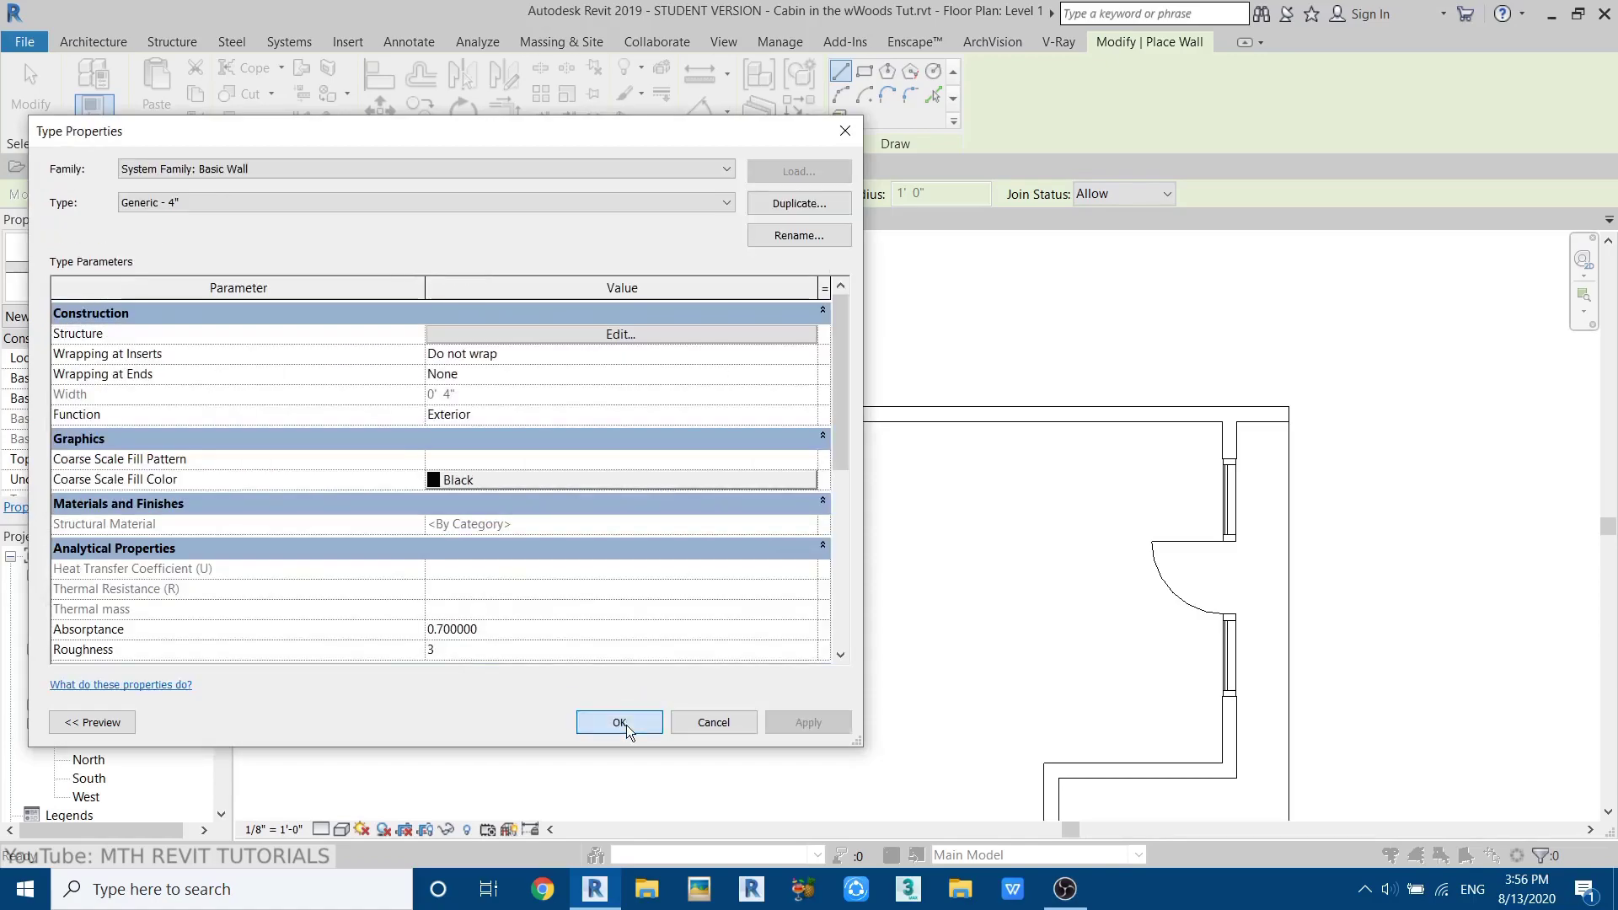
pyautogui.click(620, 724)
# - Using the Finish Face: Exterior location line, draw a Generic - 4" wall along the slatted screen from the exterior wall to the last slat
pyautogui.scroll(2, 687, 502)
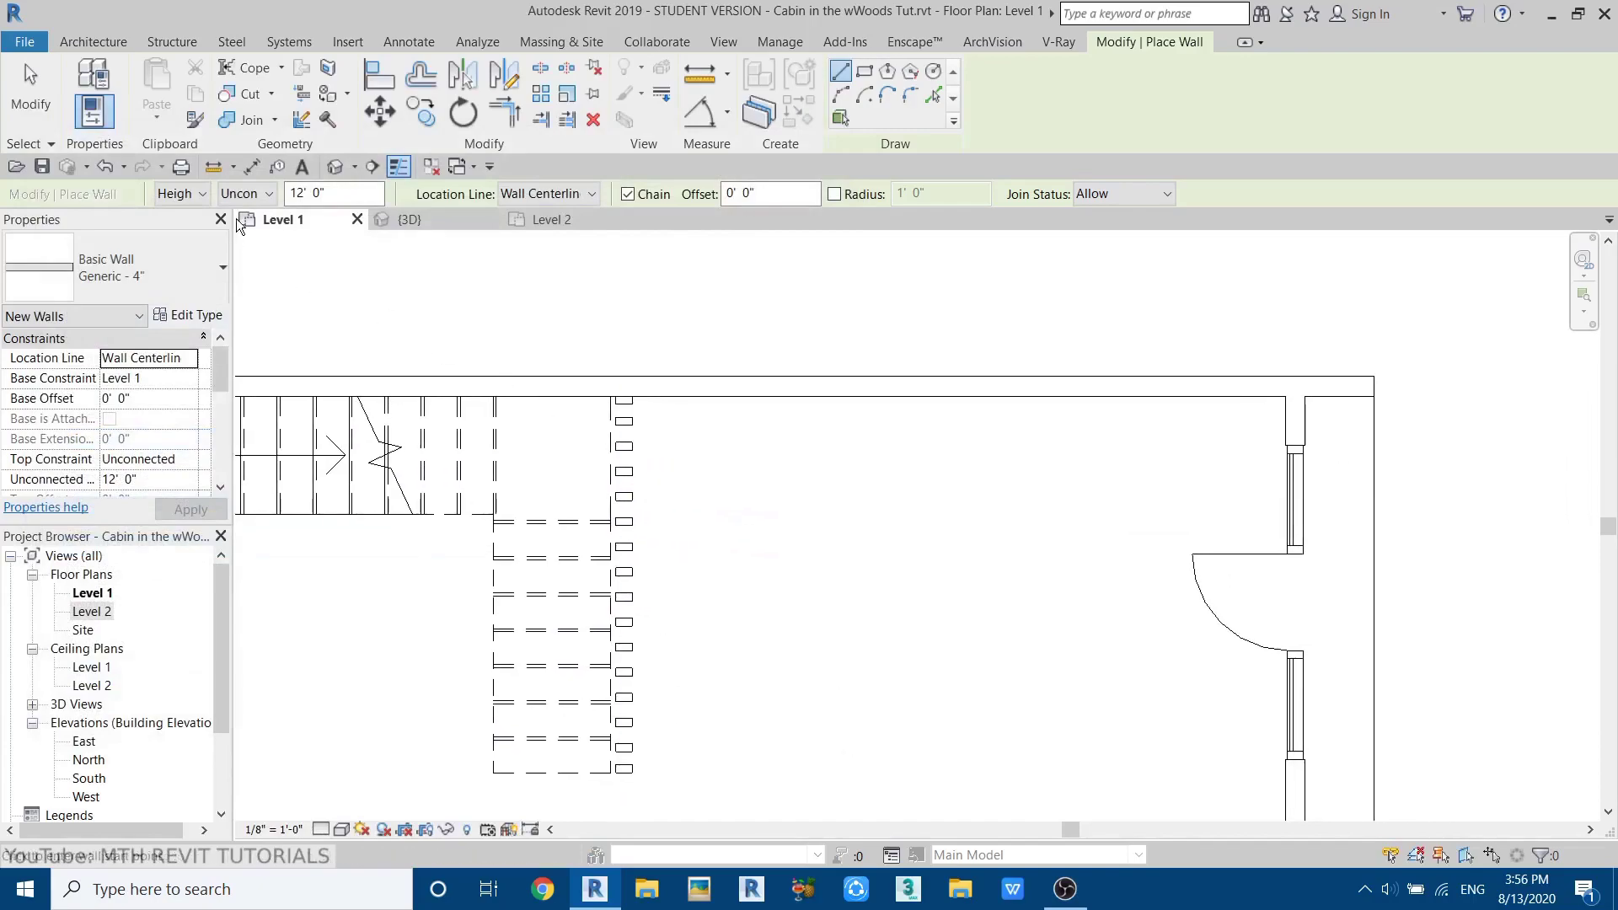
pyautogui.click(534, 196)
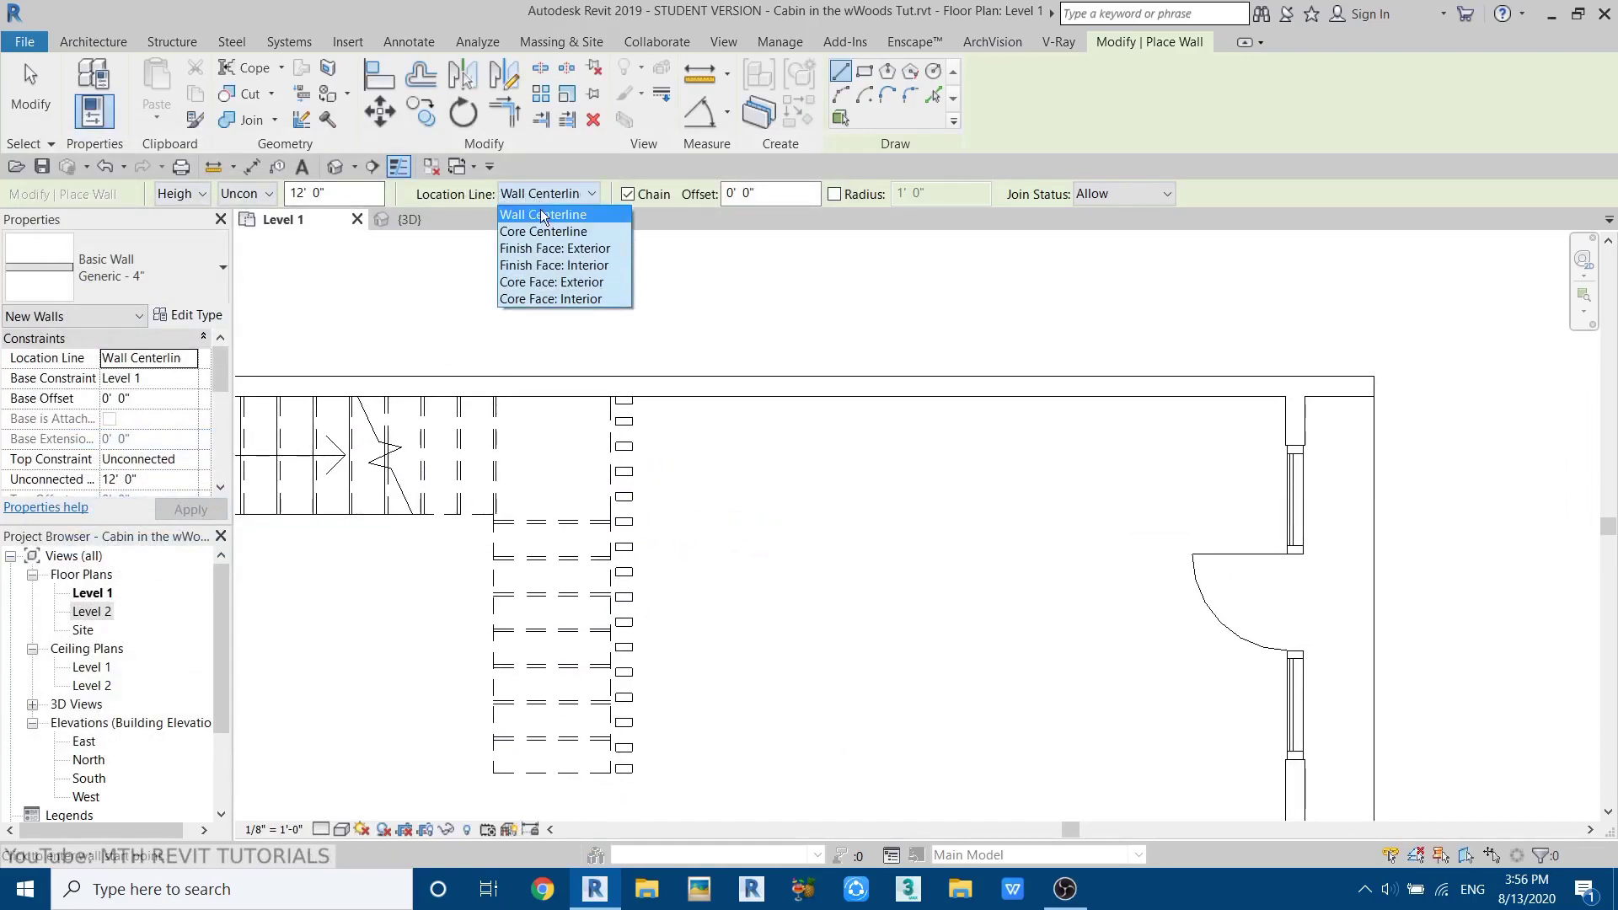
pyautogui.click(580, 249)
pyautogui.scroll(2, 645, 396)
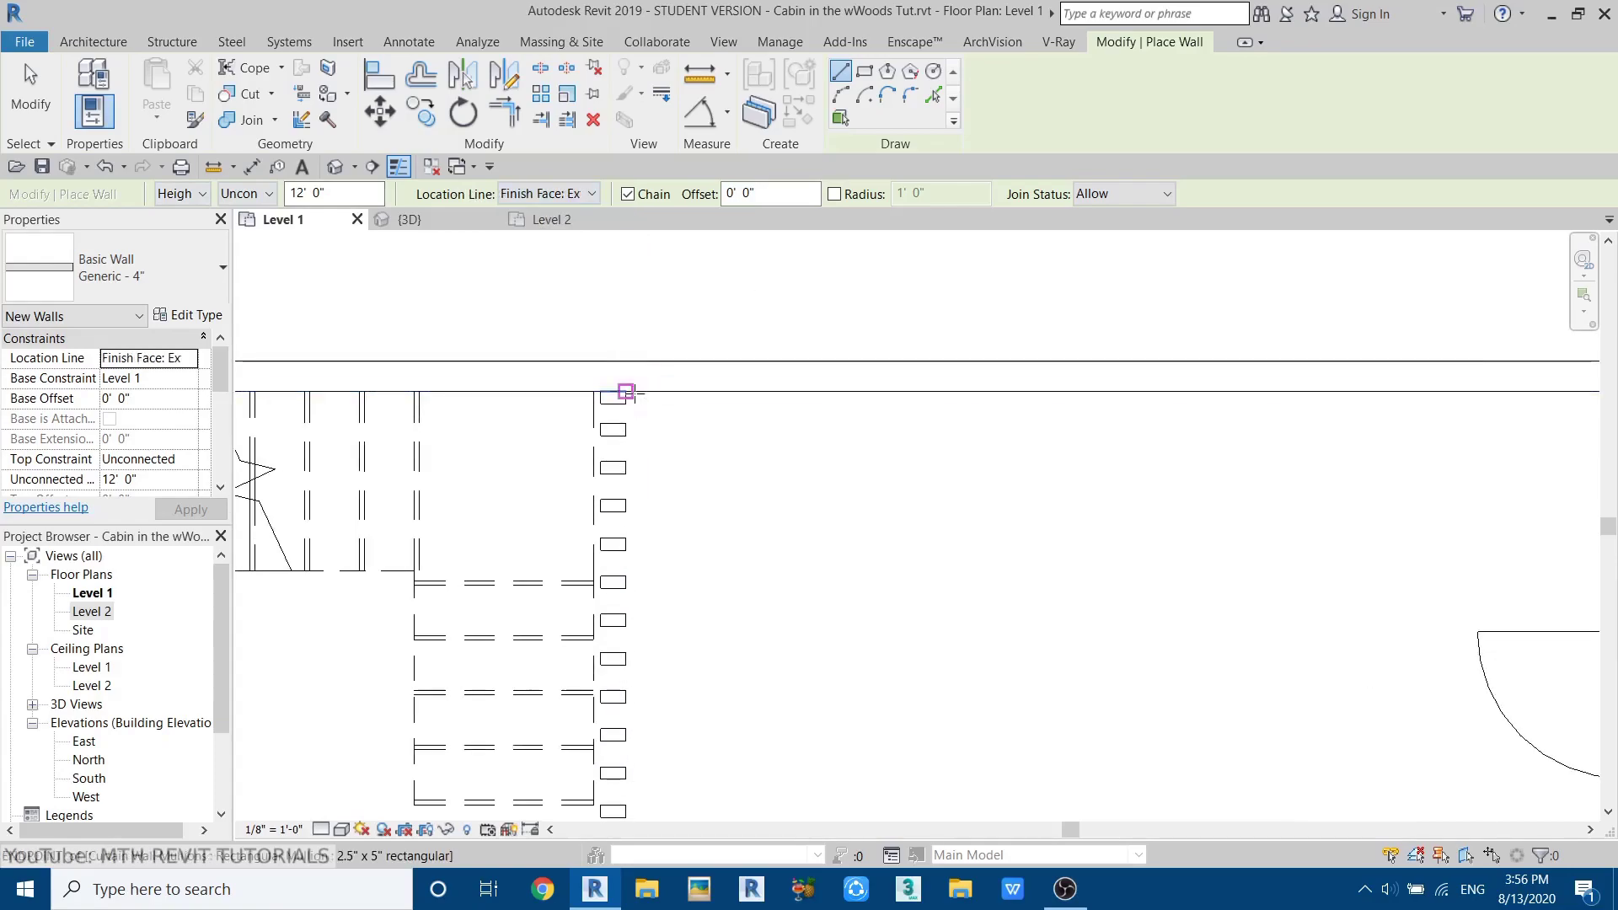
pyautogui.click(625, 391)
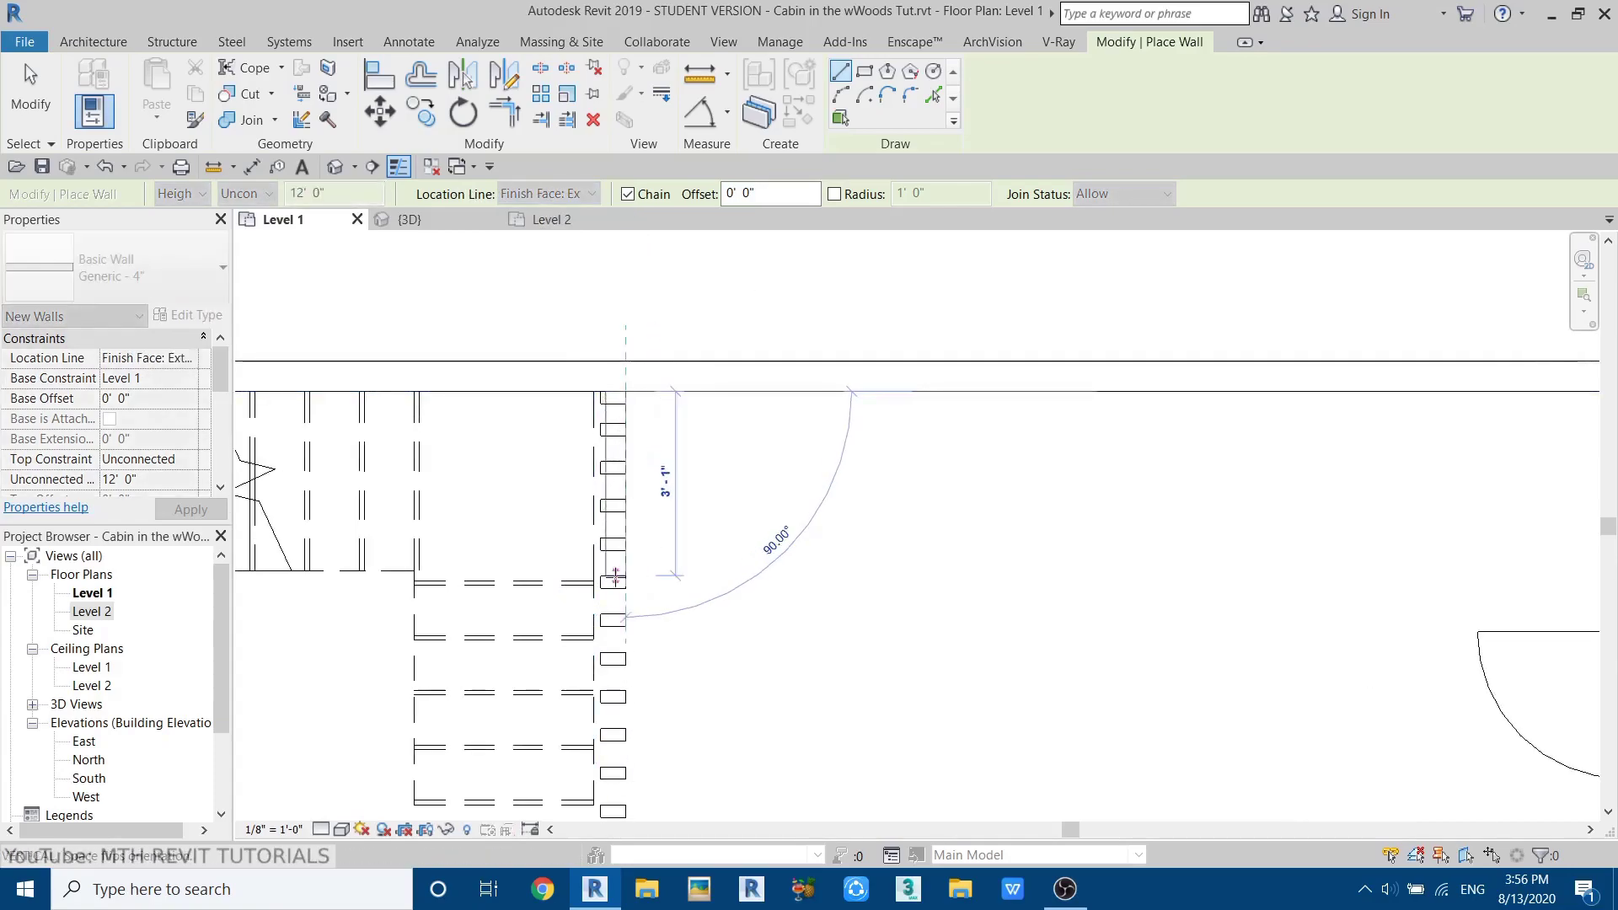
pyautogui.moveTo(615, 580); pyautogui.dragTo(578, 390, button='middle')
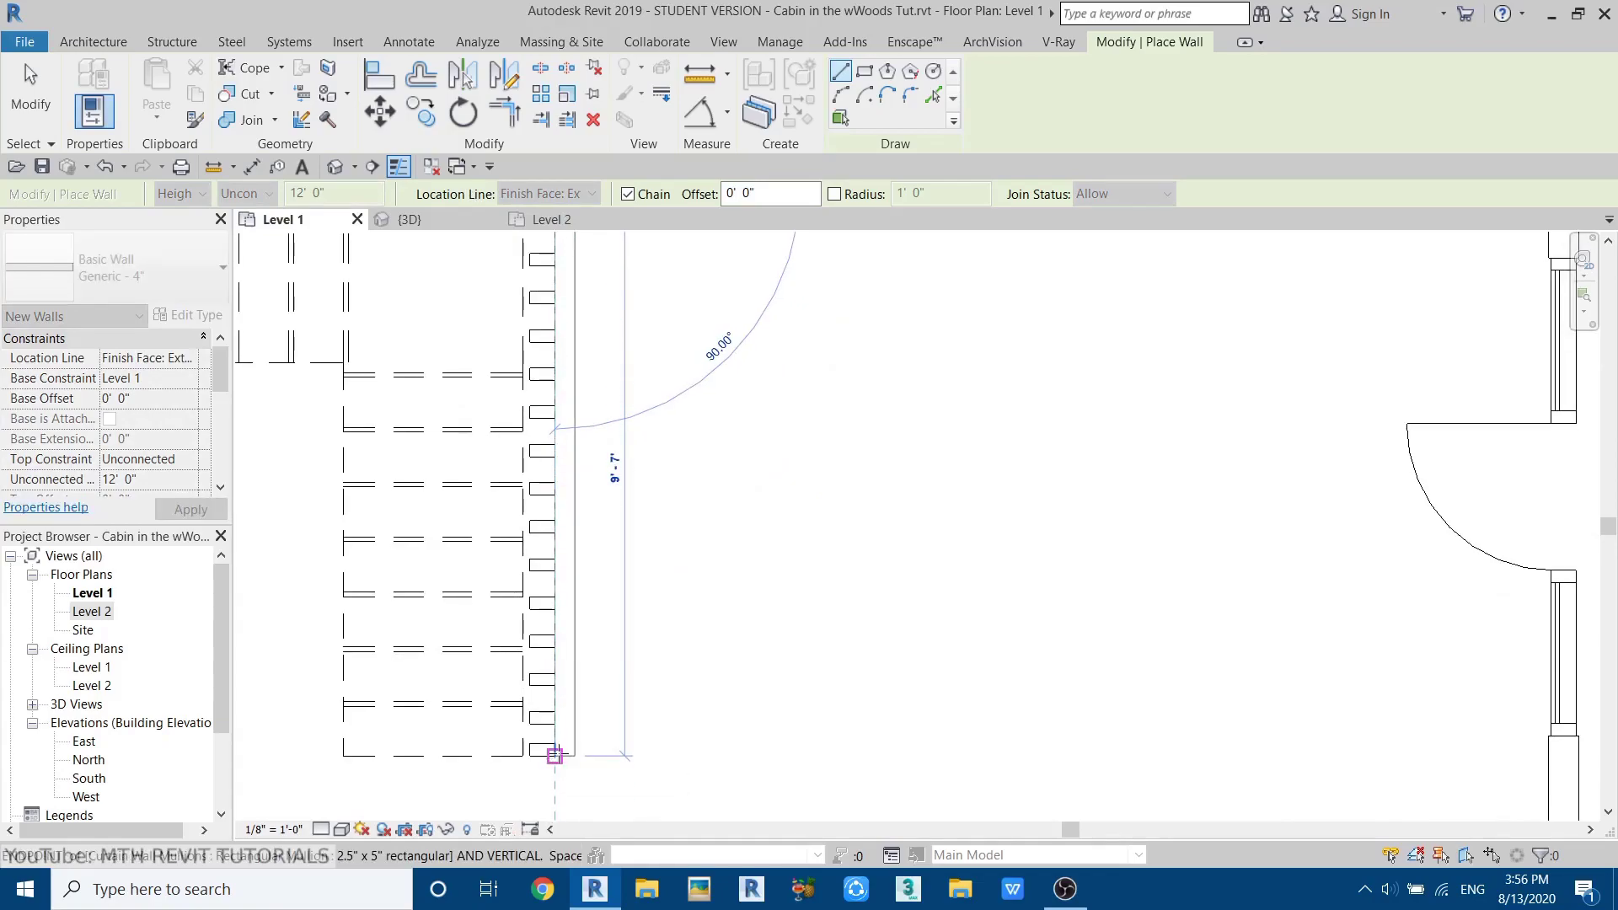
pyautogui.click(554, 756)
# - Continue the wall chain 6' 10" perpendicular to the screen, then back to the exterior wall to enclose a room beside the stair
pyautogui.scroll(-2, 784, 743)
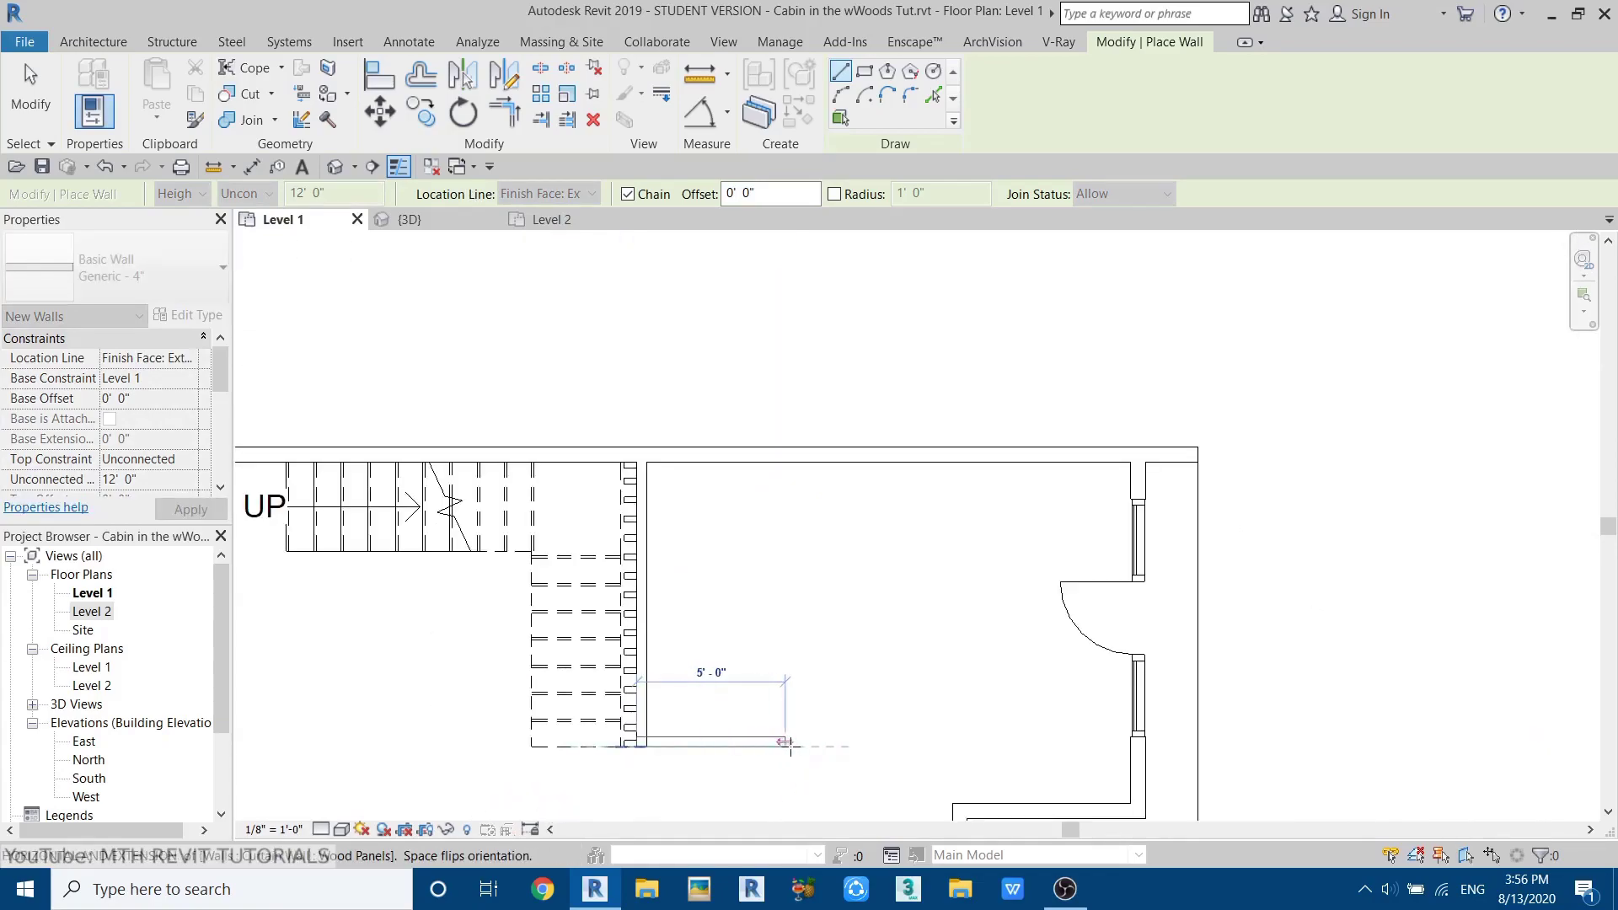
pyautogui.write("6'10")
pyautogui.press('Return')
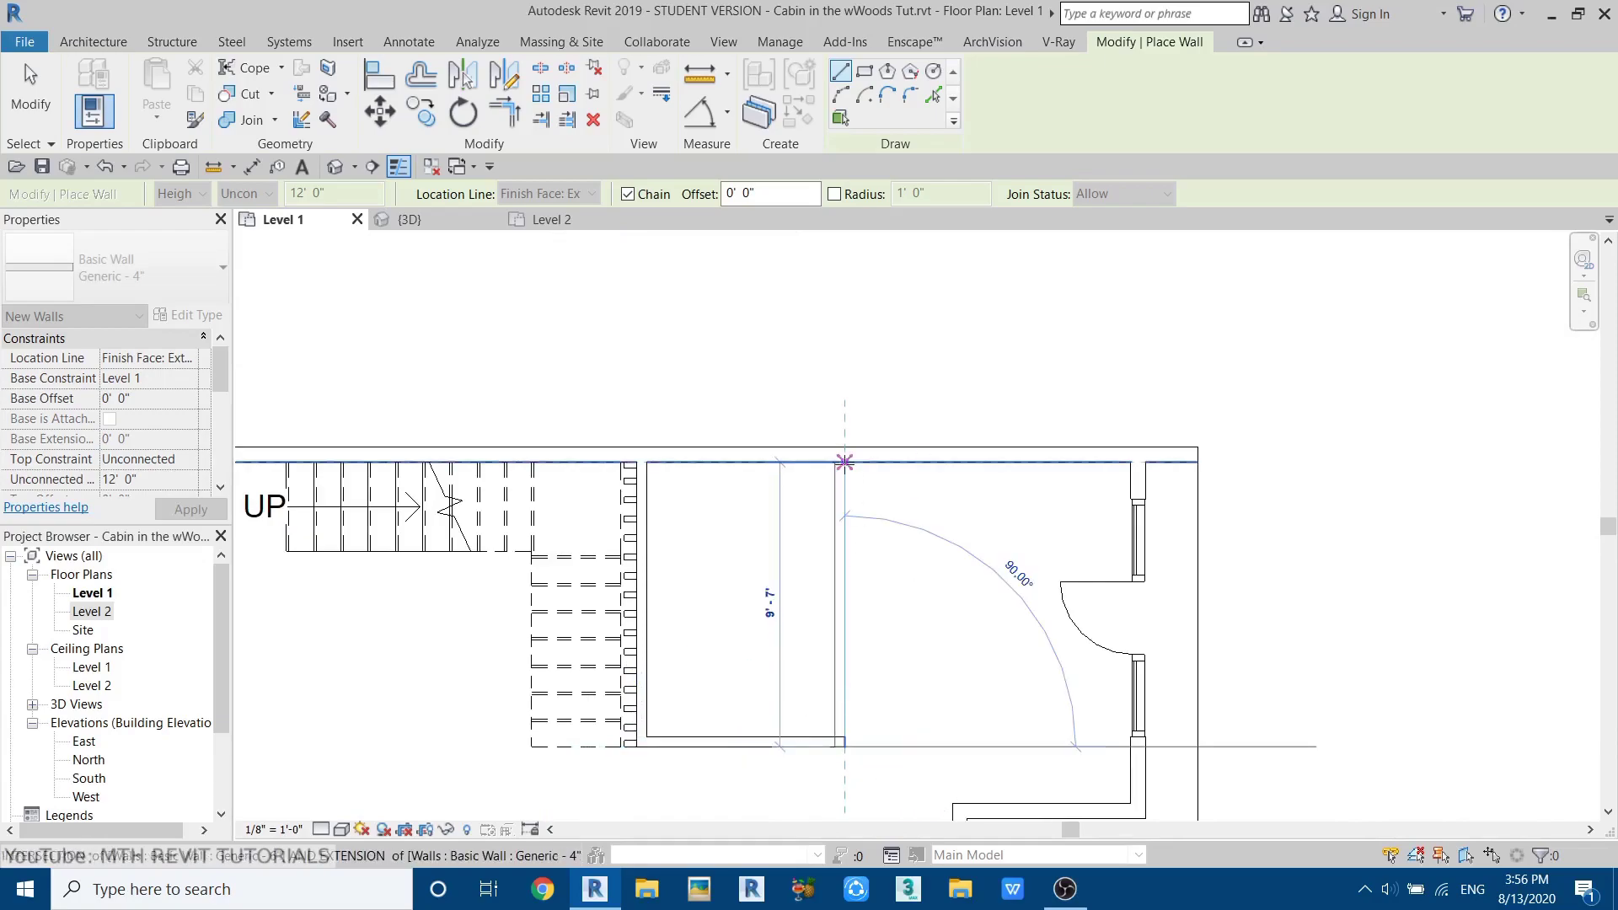
pyautogui.rightClick(838, 374)
pyautogui.click(871, 386)
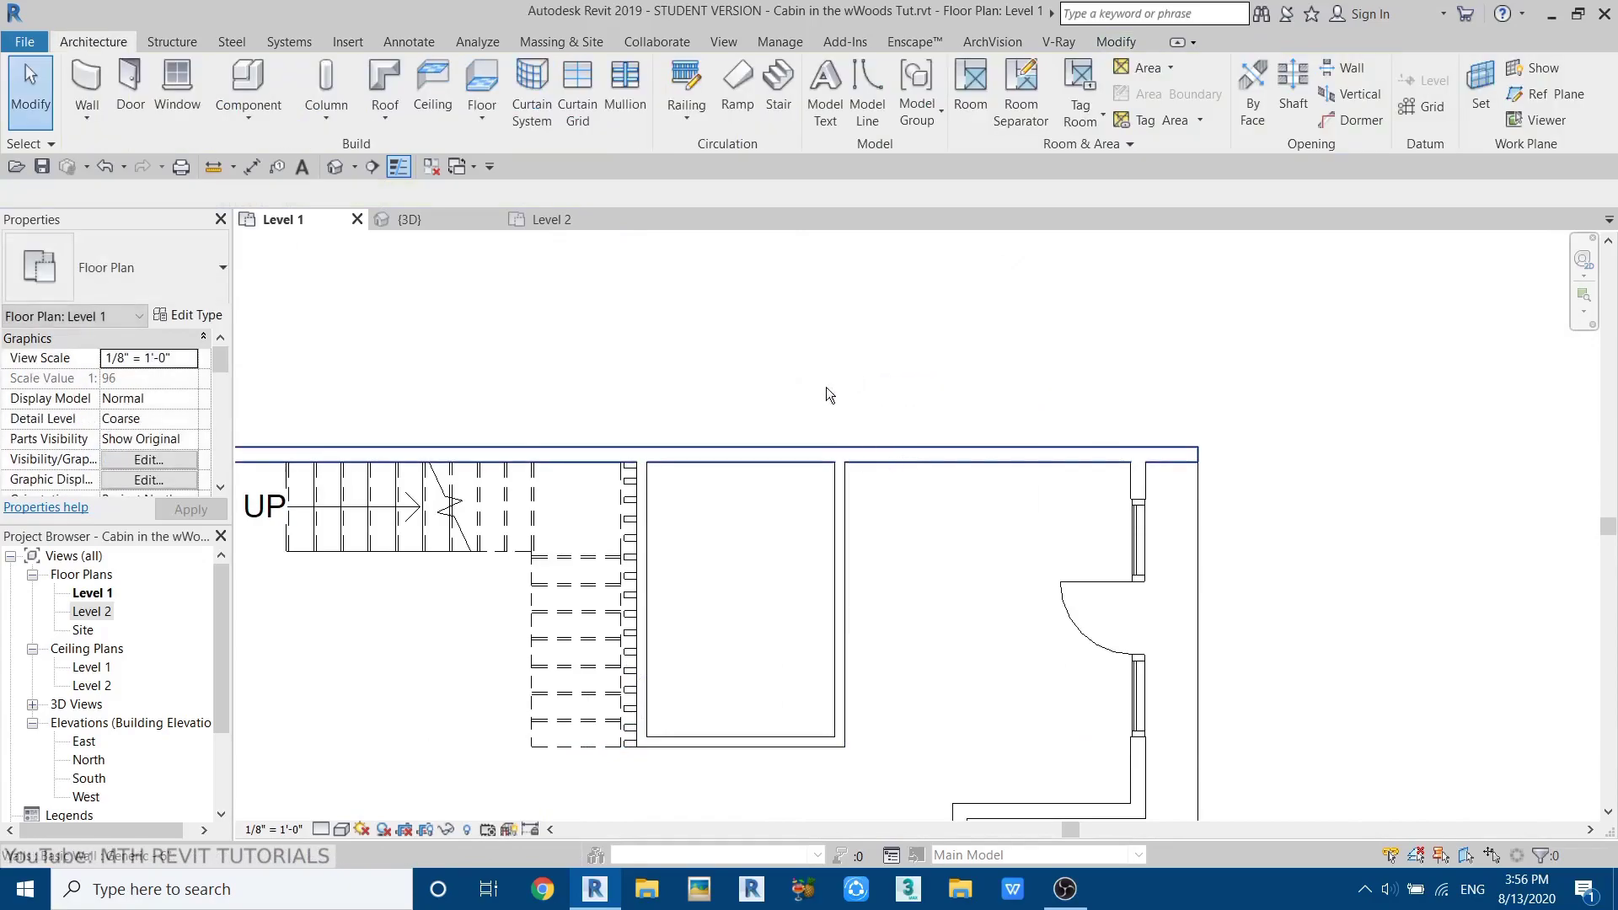
# - Place a Single-Flush 32" x 84" door in the short partition wall of the new room, swinging inward beside the corner away from the stair
pyautogui.click(130, 77)
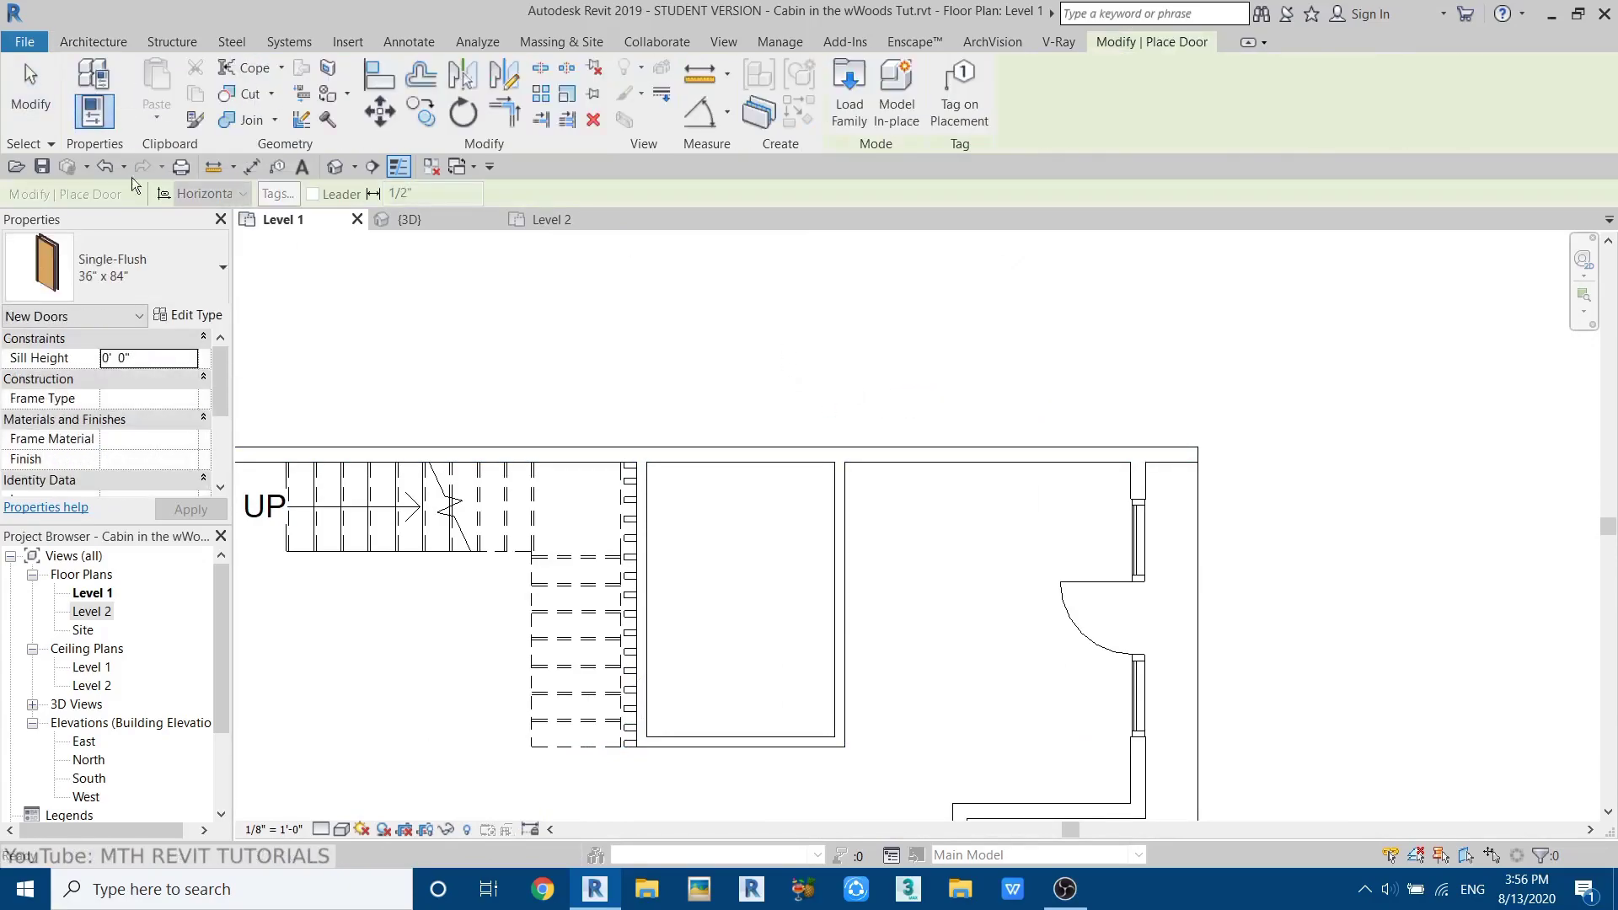
pyautogui.click(164, 253)
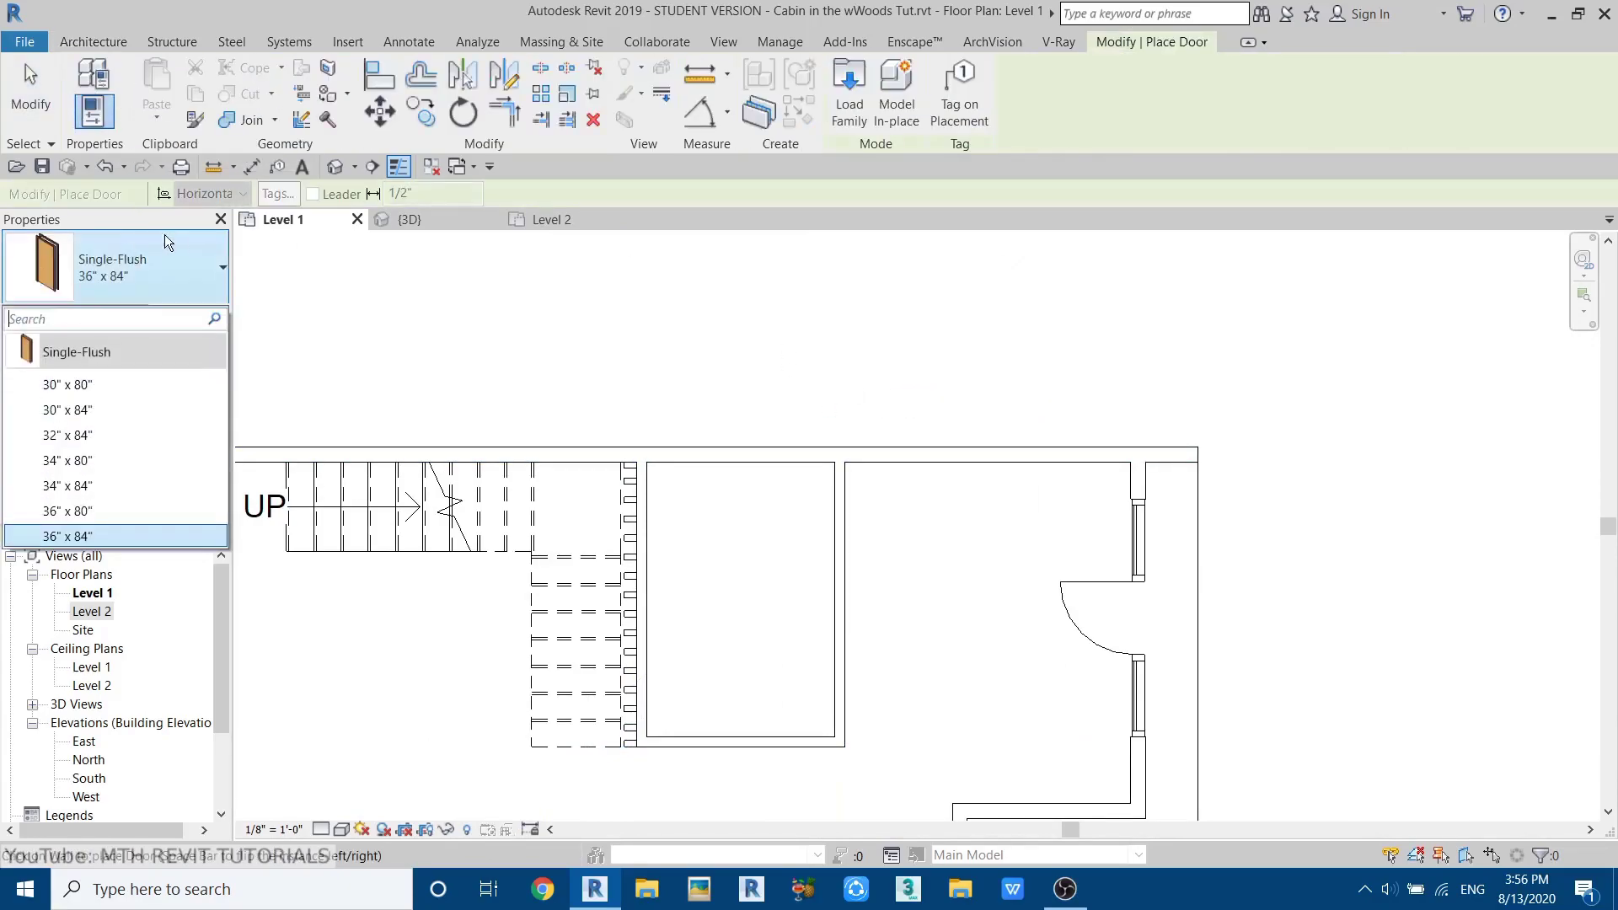
pyautogui.click(52, 437)
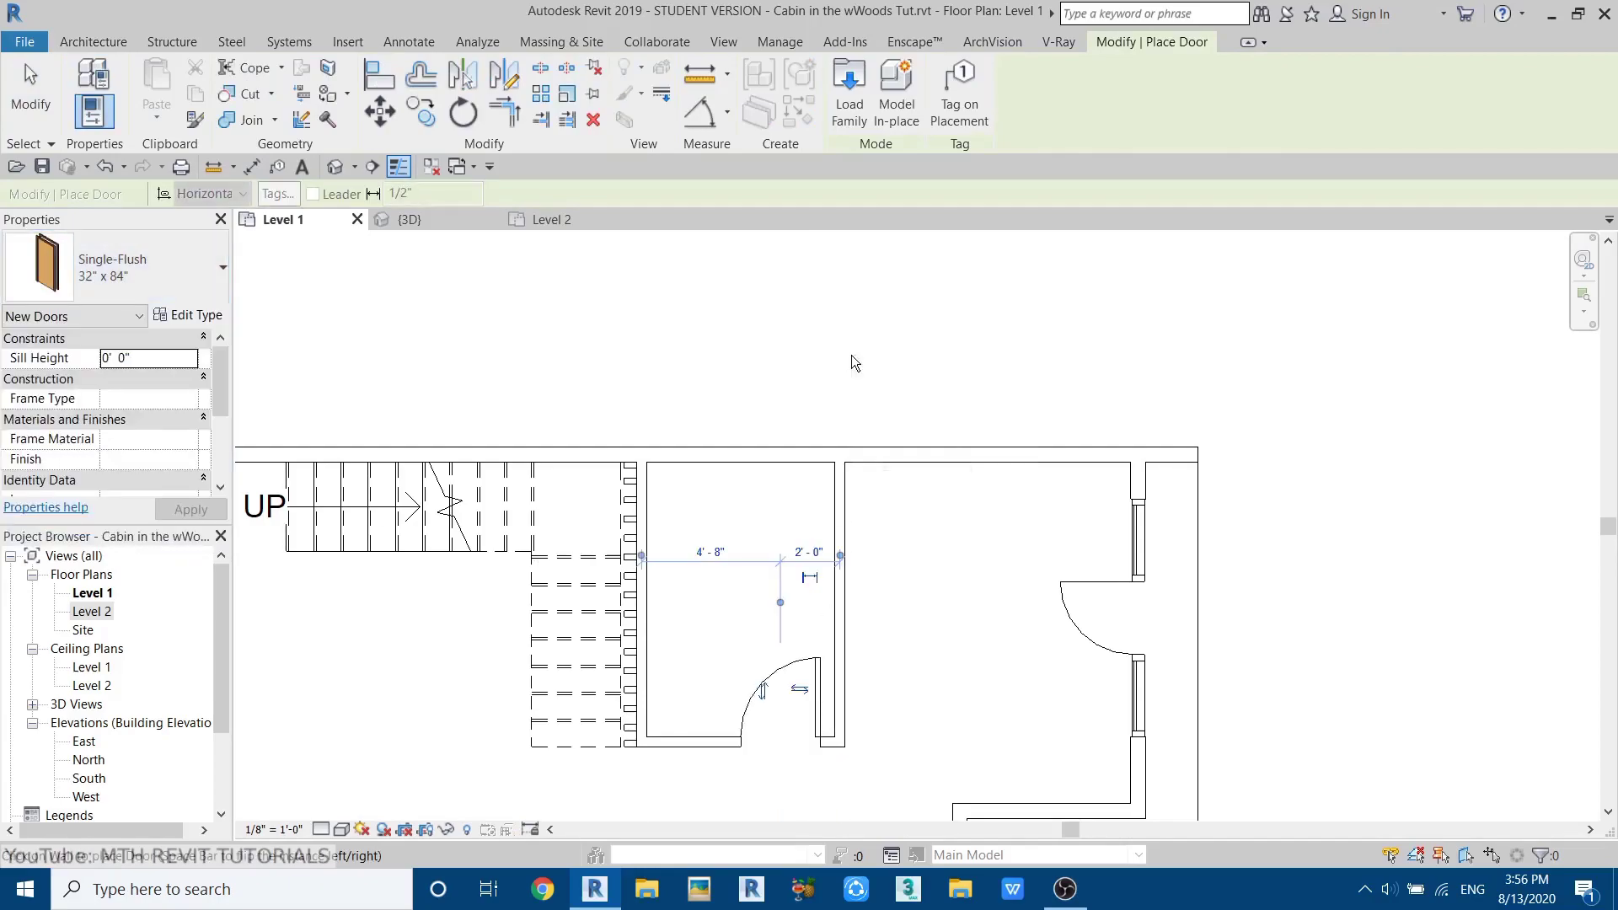
pyautogui.rightClick(851, 363)
pyautogui.click(892, 376)
# - In the 3D view, attach the tops of the three Generic - 4" partition walls to the Level 2 floor
pyautogui.click(336, 165)
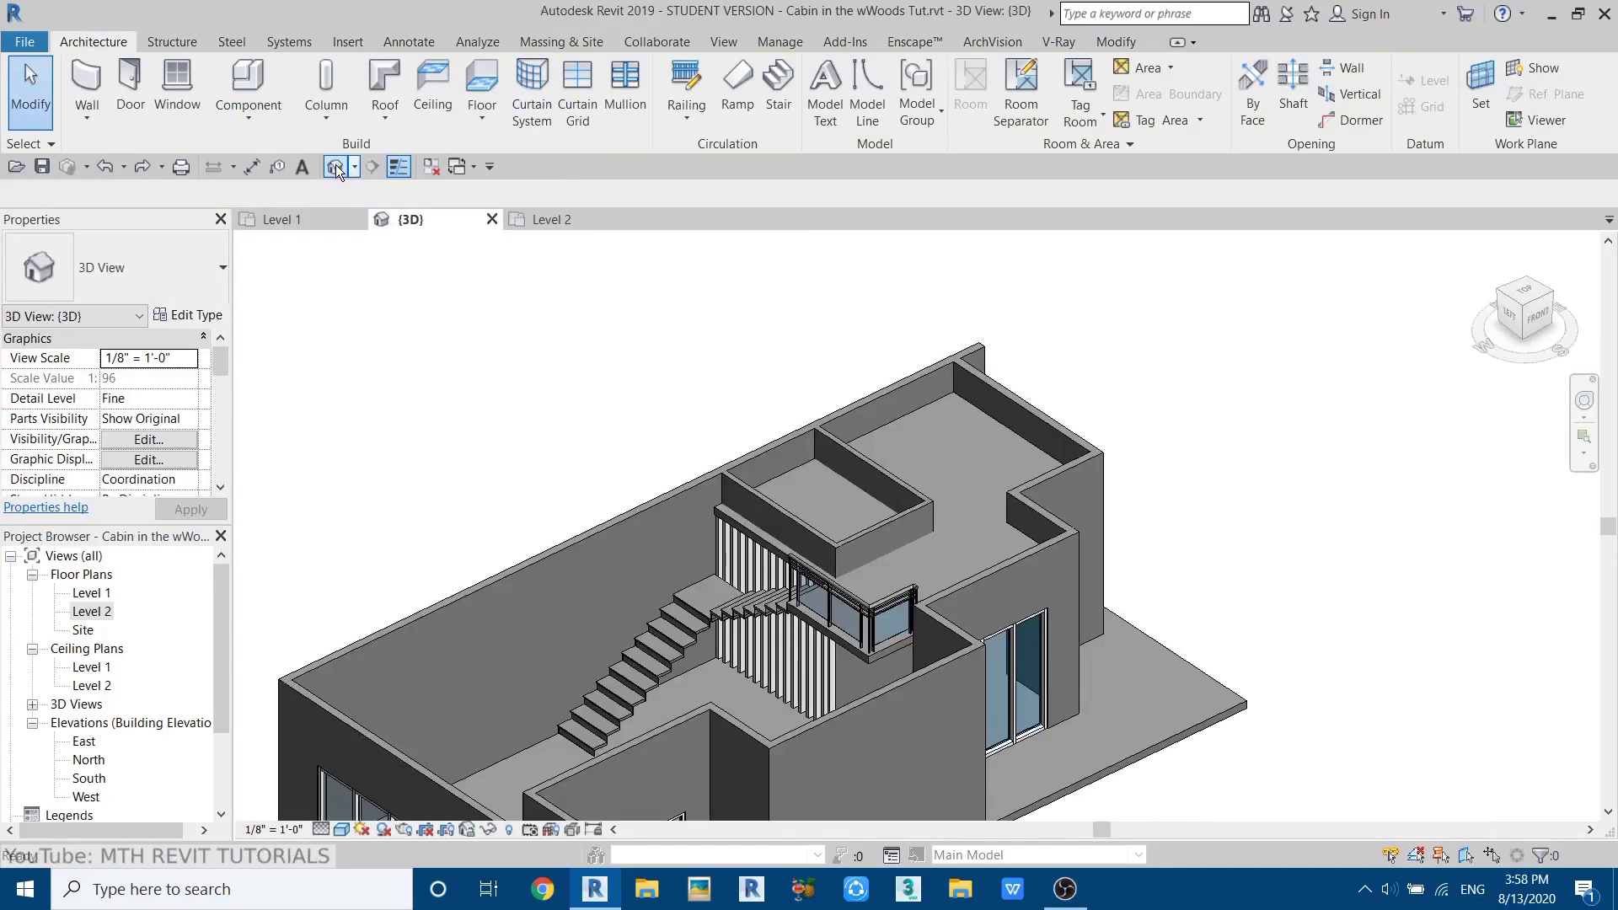
pyautogui.scroll(5, 841, 500)
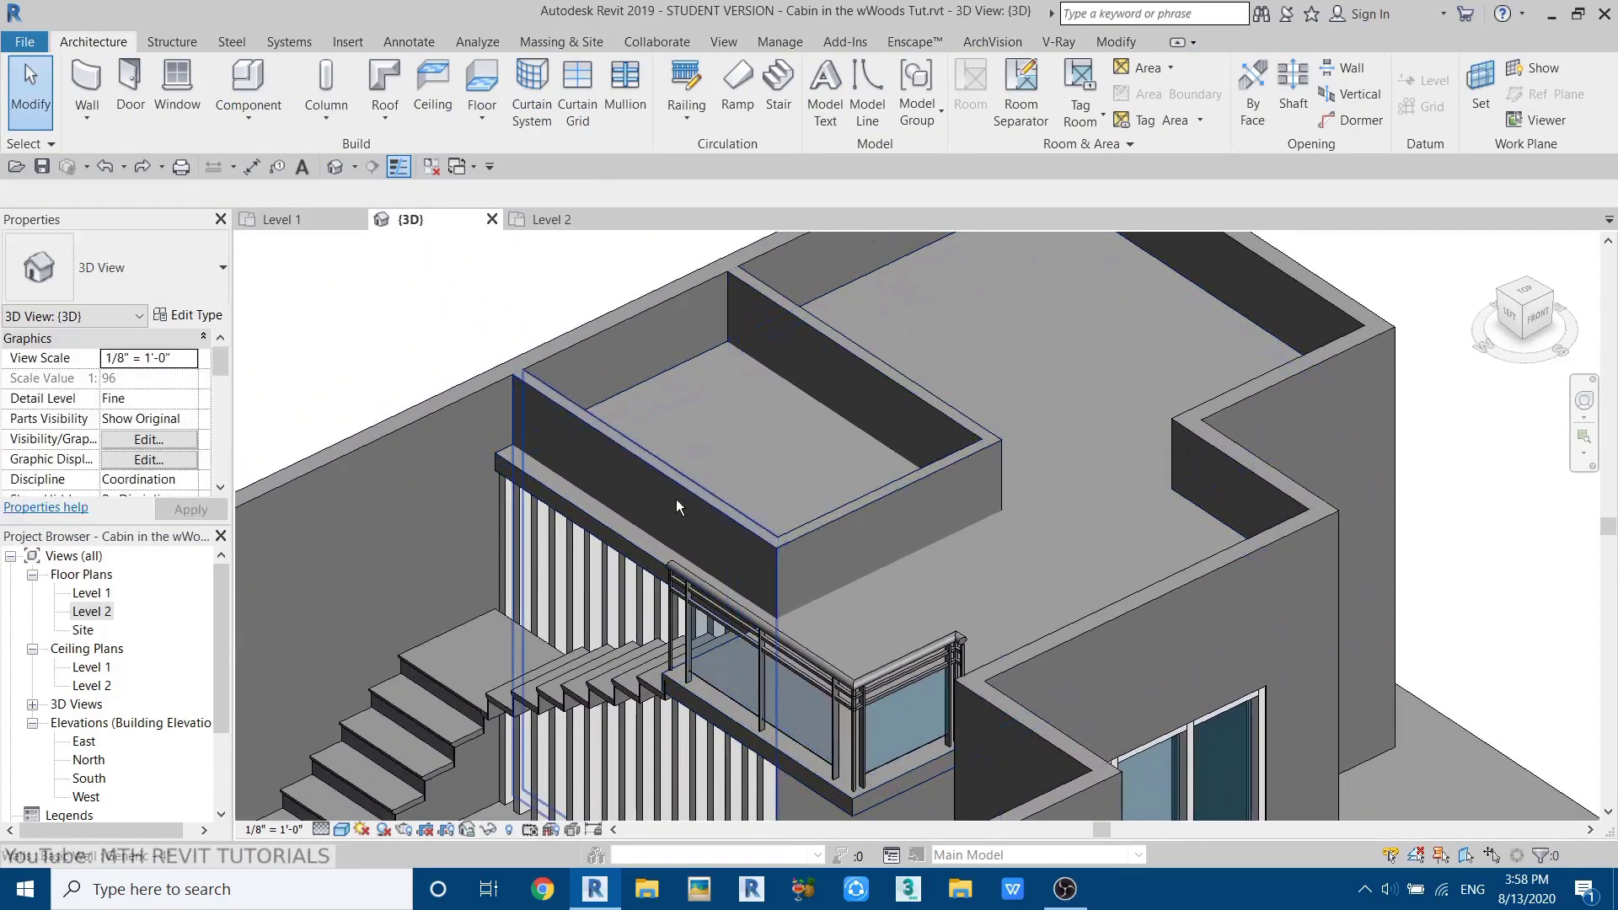
pyautogui.click(676, 499)
pyautogui.keyDown('ctrl'); pyautogui.click(817, 518); pyautogui.keyUp('ctrl')
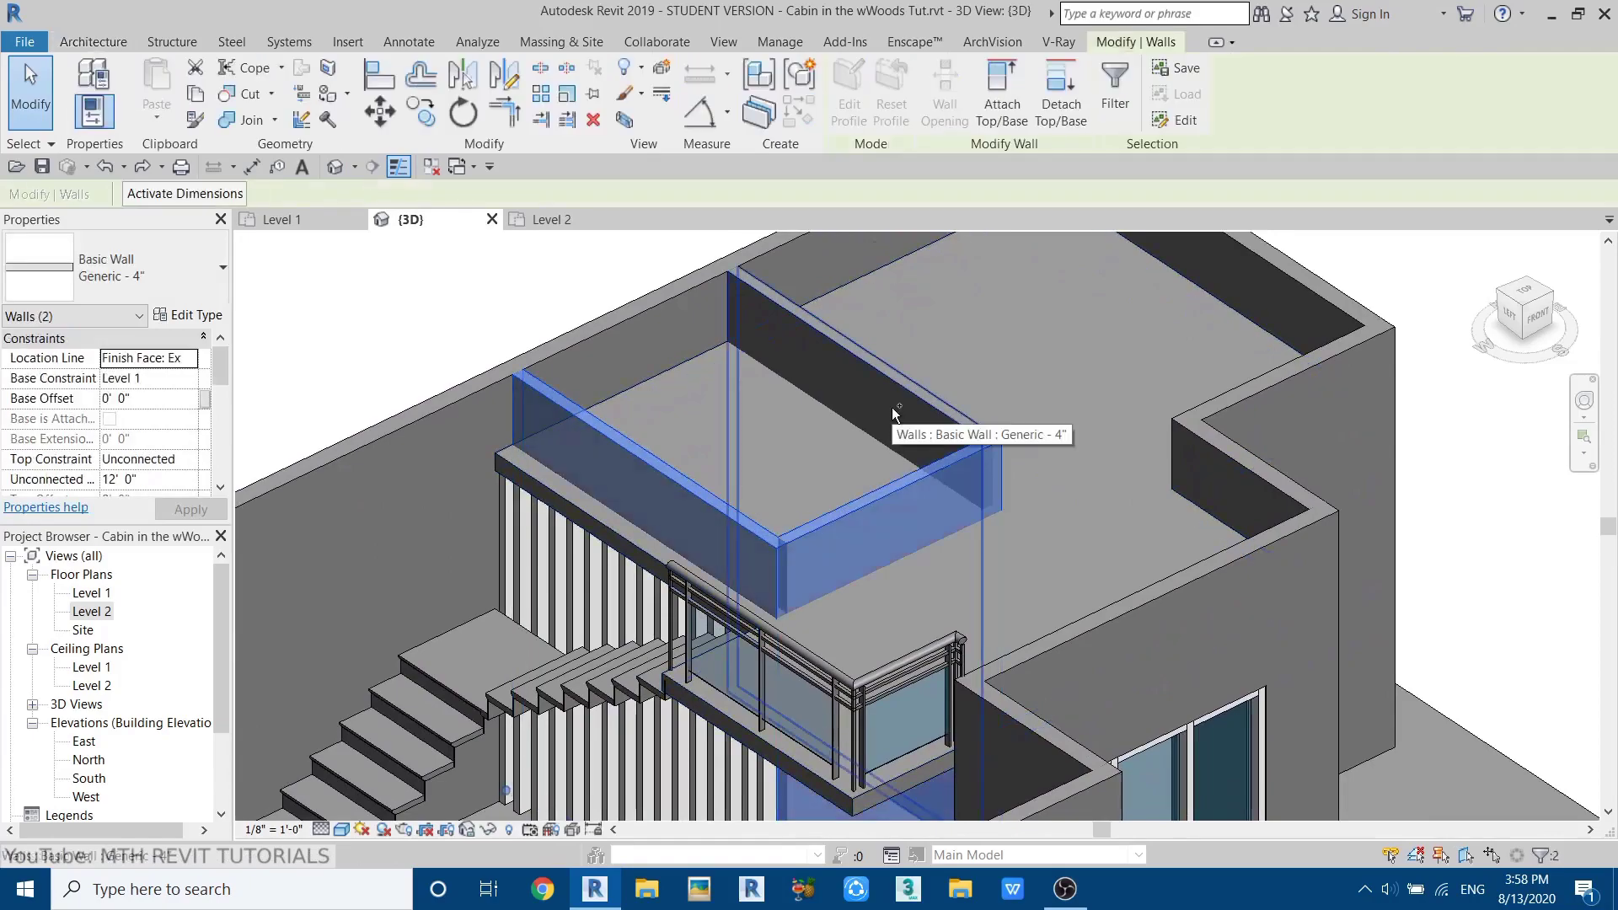
pyautogui.keyDown('ctrl'); pyautogui.click(897, 422); pyautogui.keyUp('ctrl')
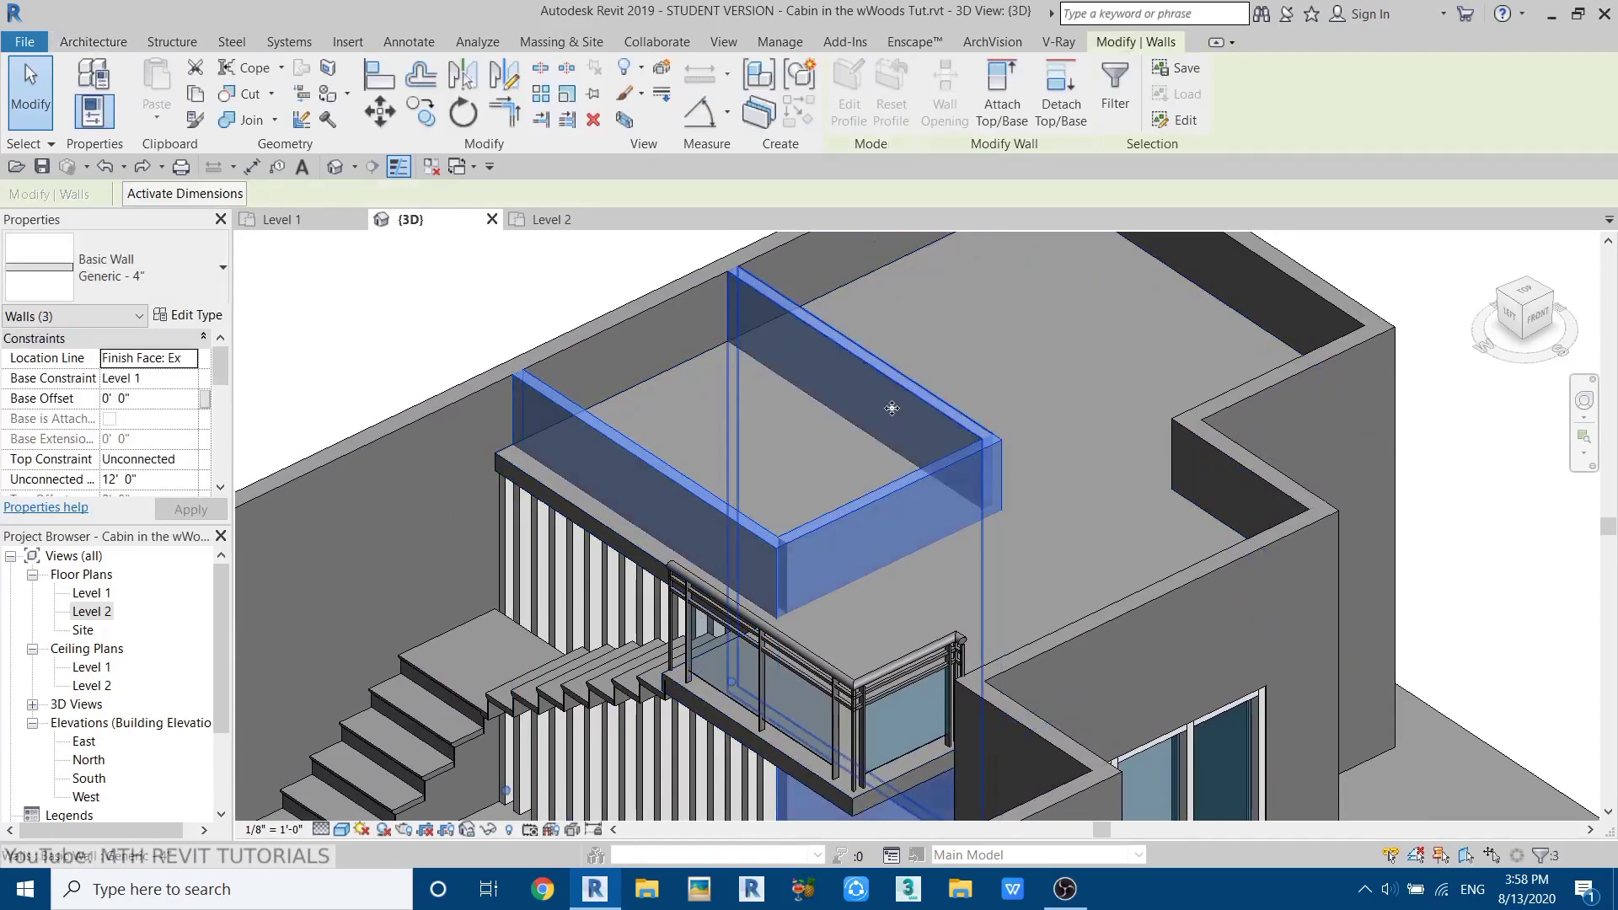
pyautogui.click(1006, 104)
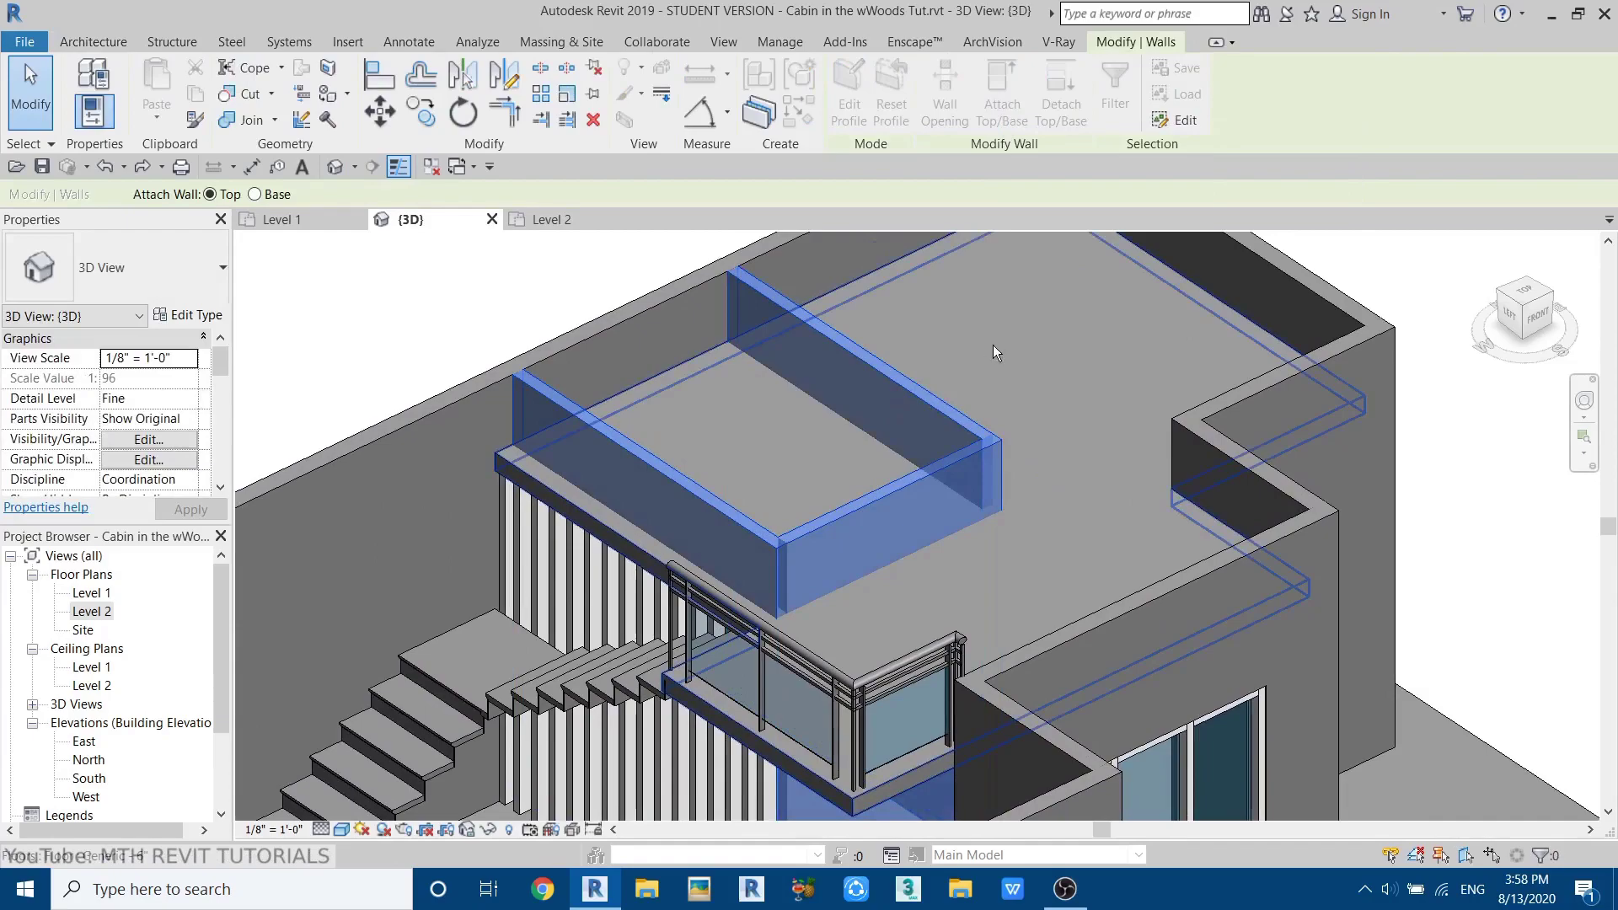
pyautogui.click(971, 322)
pyautogui.press('Escape')
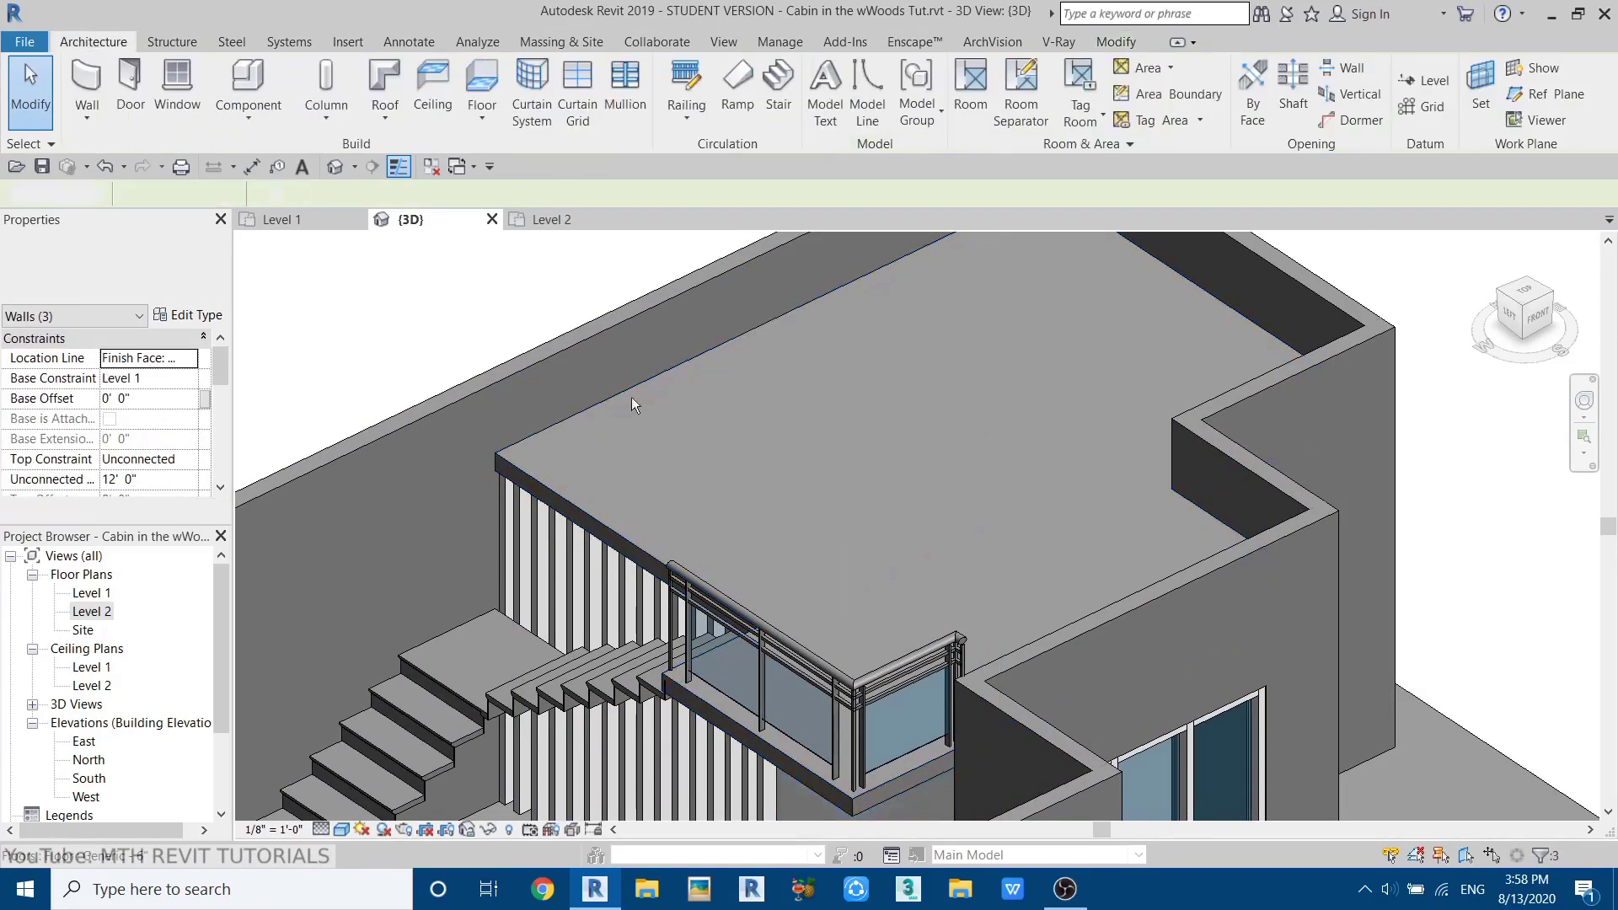
# - From the Left view, start a Roof by Extrusion on the storefront wall's face, with reference level Level 2 and offset 0' 0"
pyautogui.scroll(-3, 861, 452)
pyautogui.keyDown('shift'); pyautogui.moveTo(862, 452); pyautogui.dragTo(1138, 523, button='middle'); pyautogui.keyUp('shift')
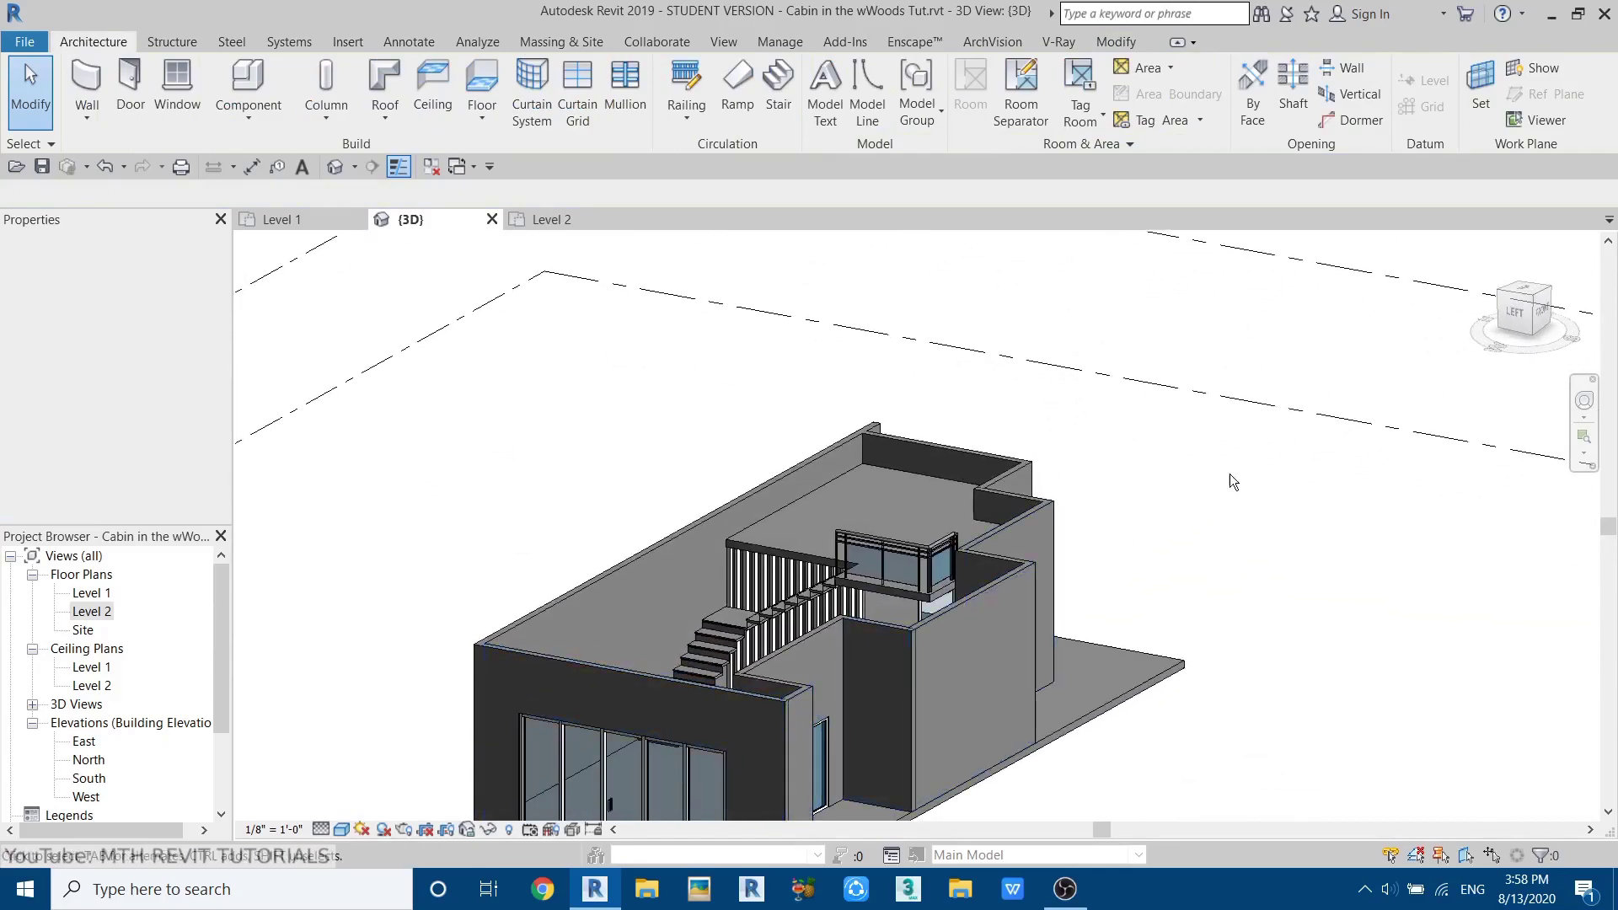
pyautogui.click(1514, 313)
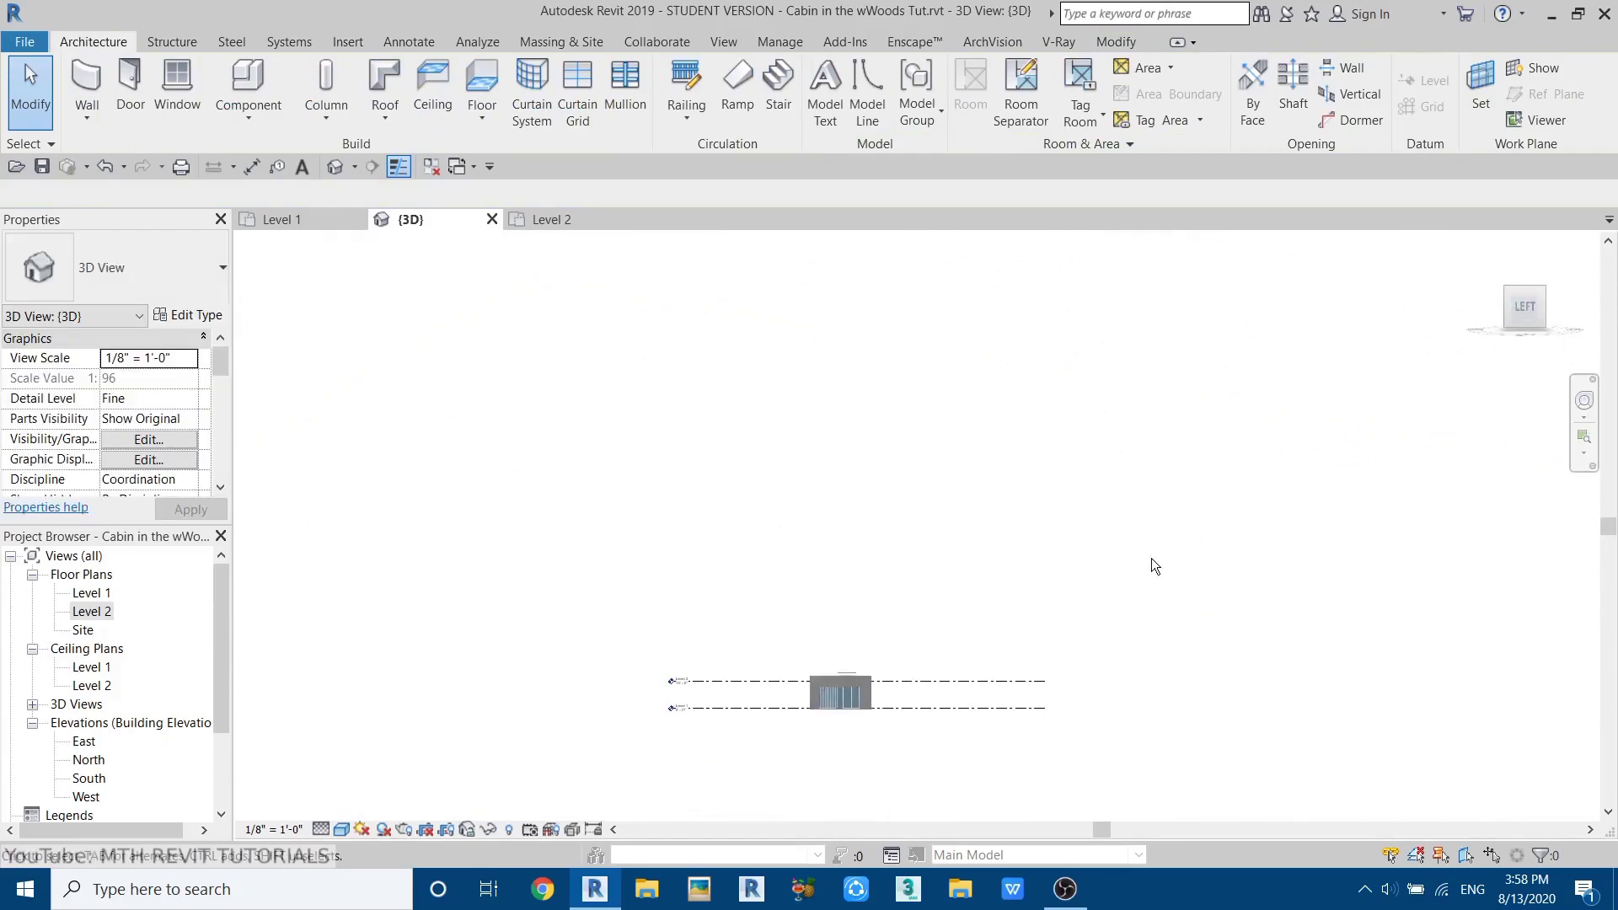
pyautogui.scroll(5, 936, 564)
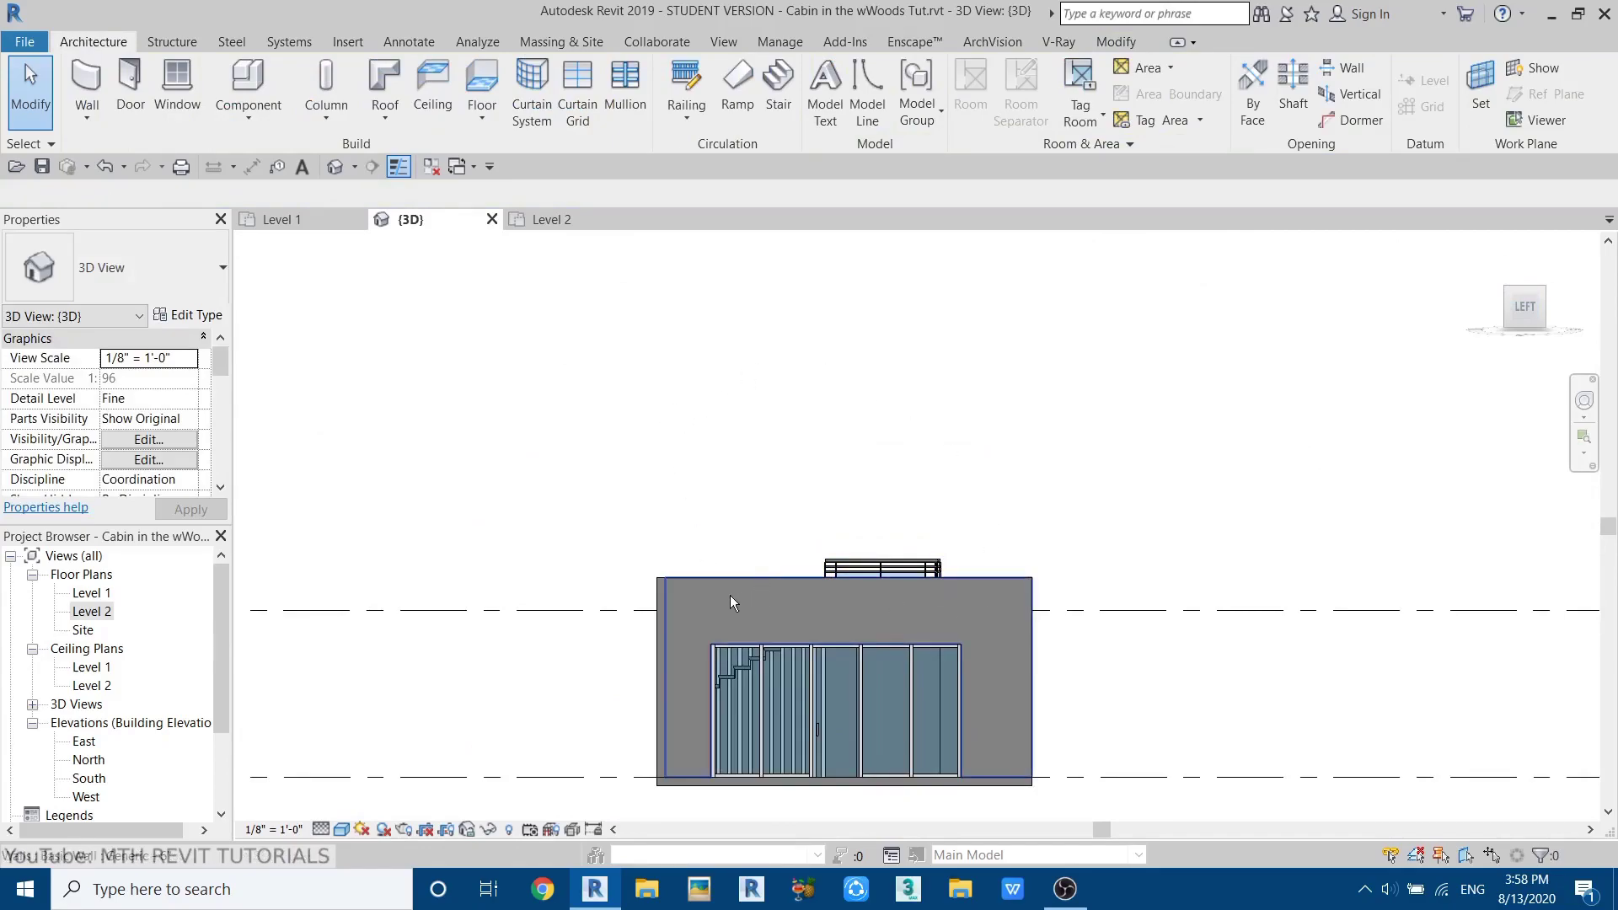
pyautogui.scroll(2, 797, 480)
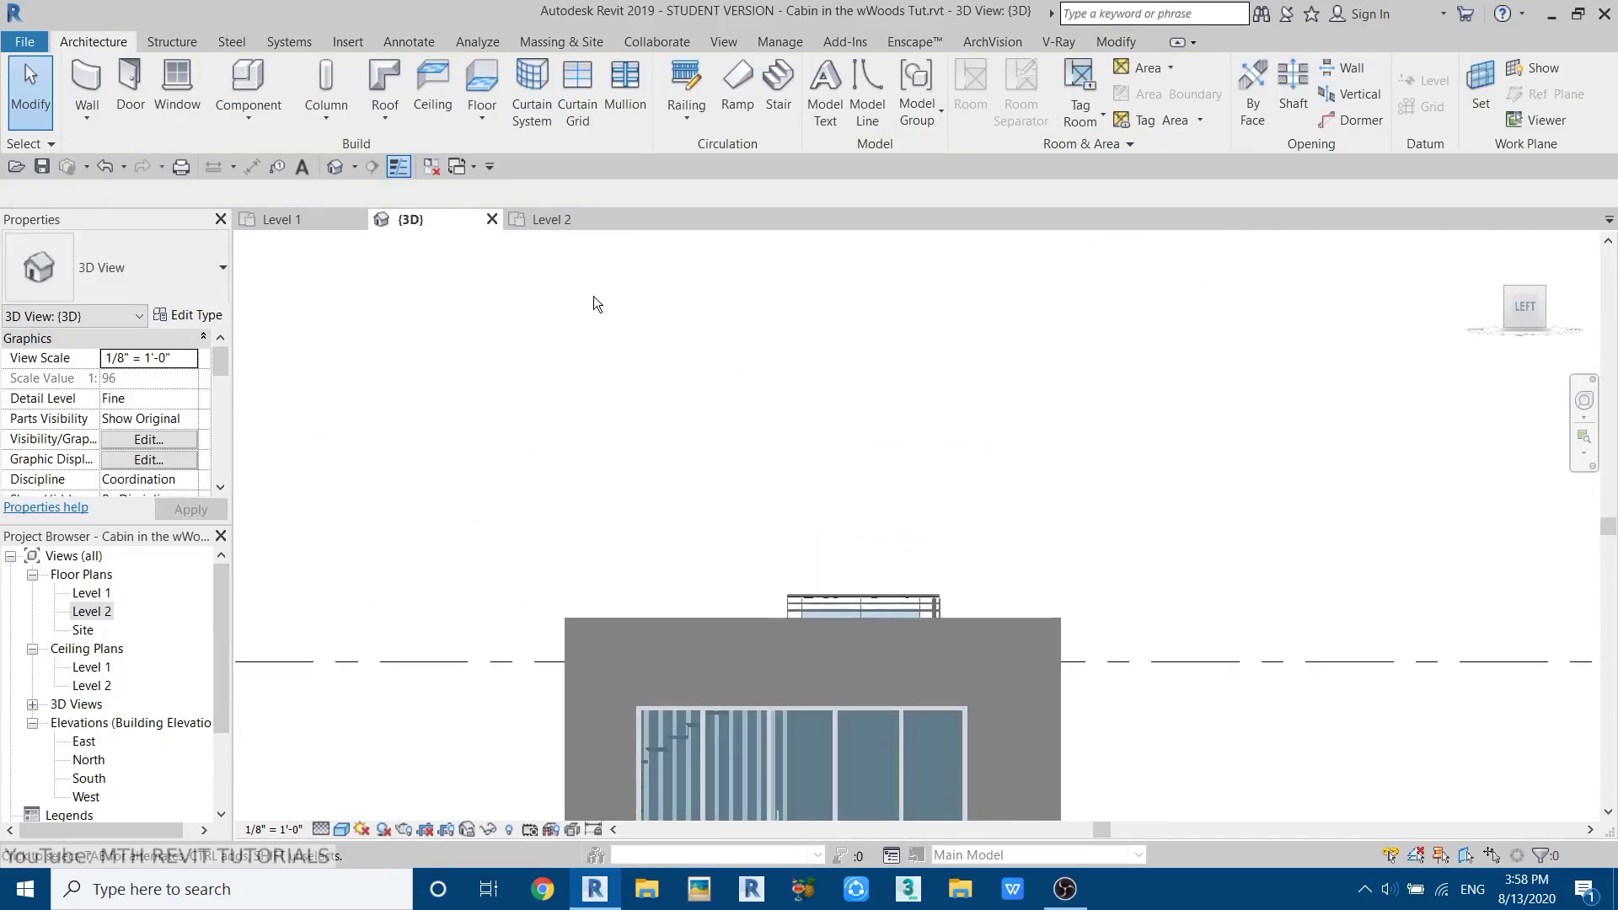
pyautogui.click(384, 123)
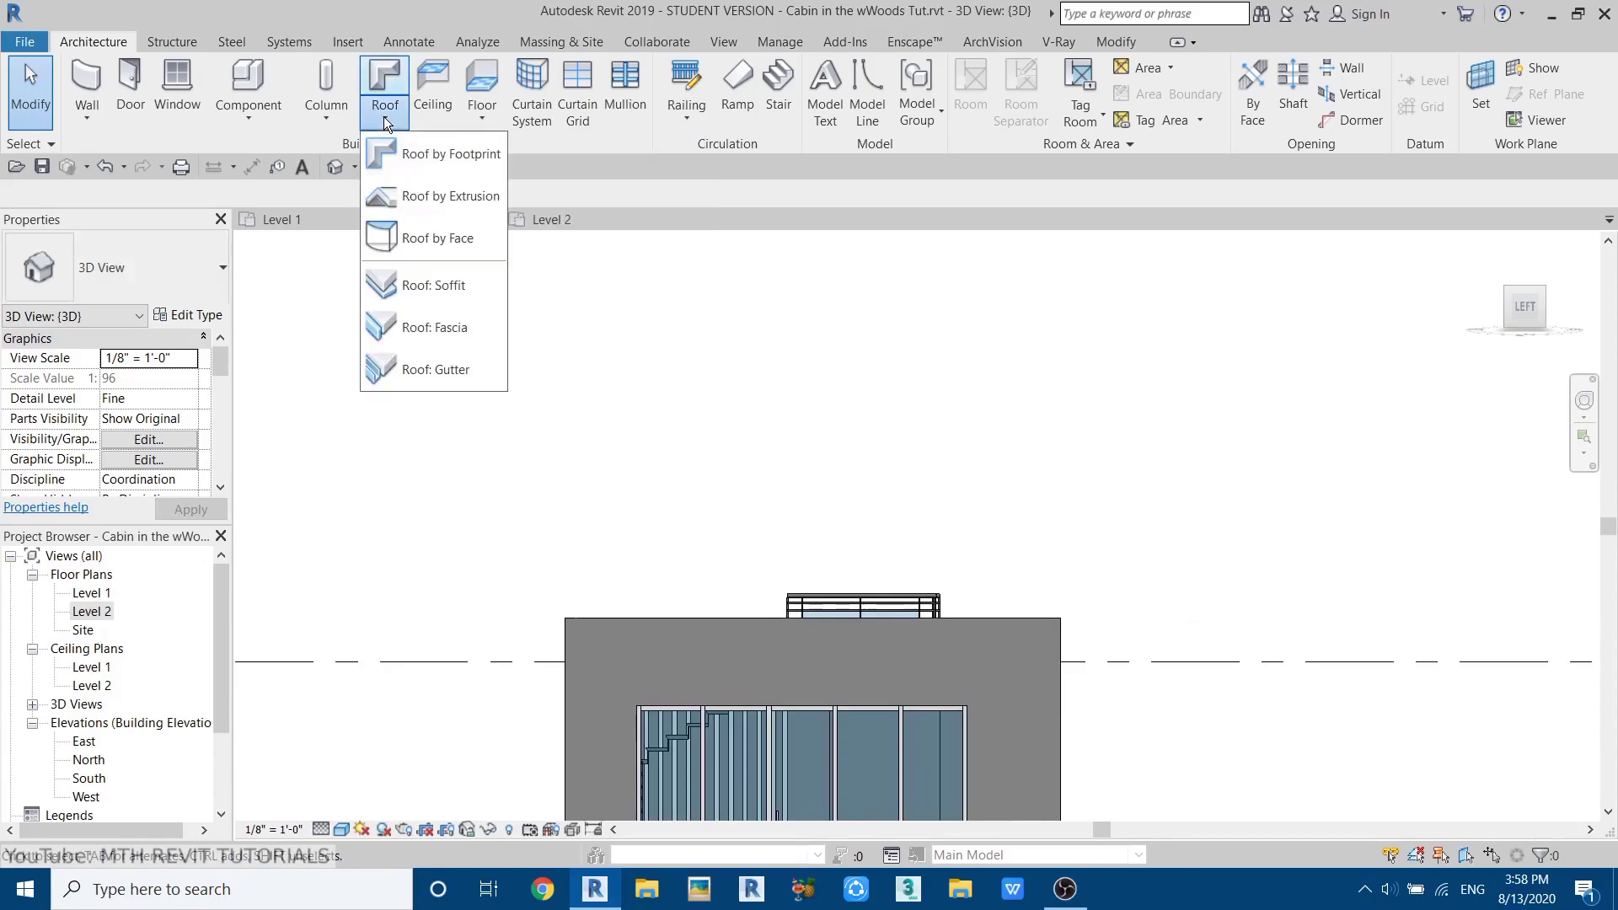
pyautogui.click(437, 201)
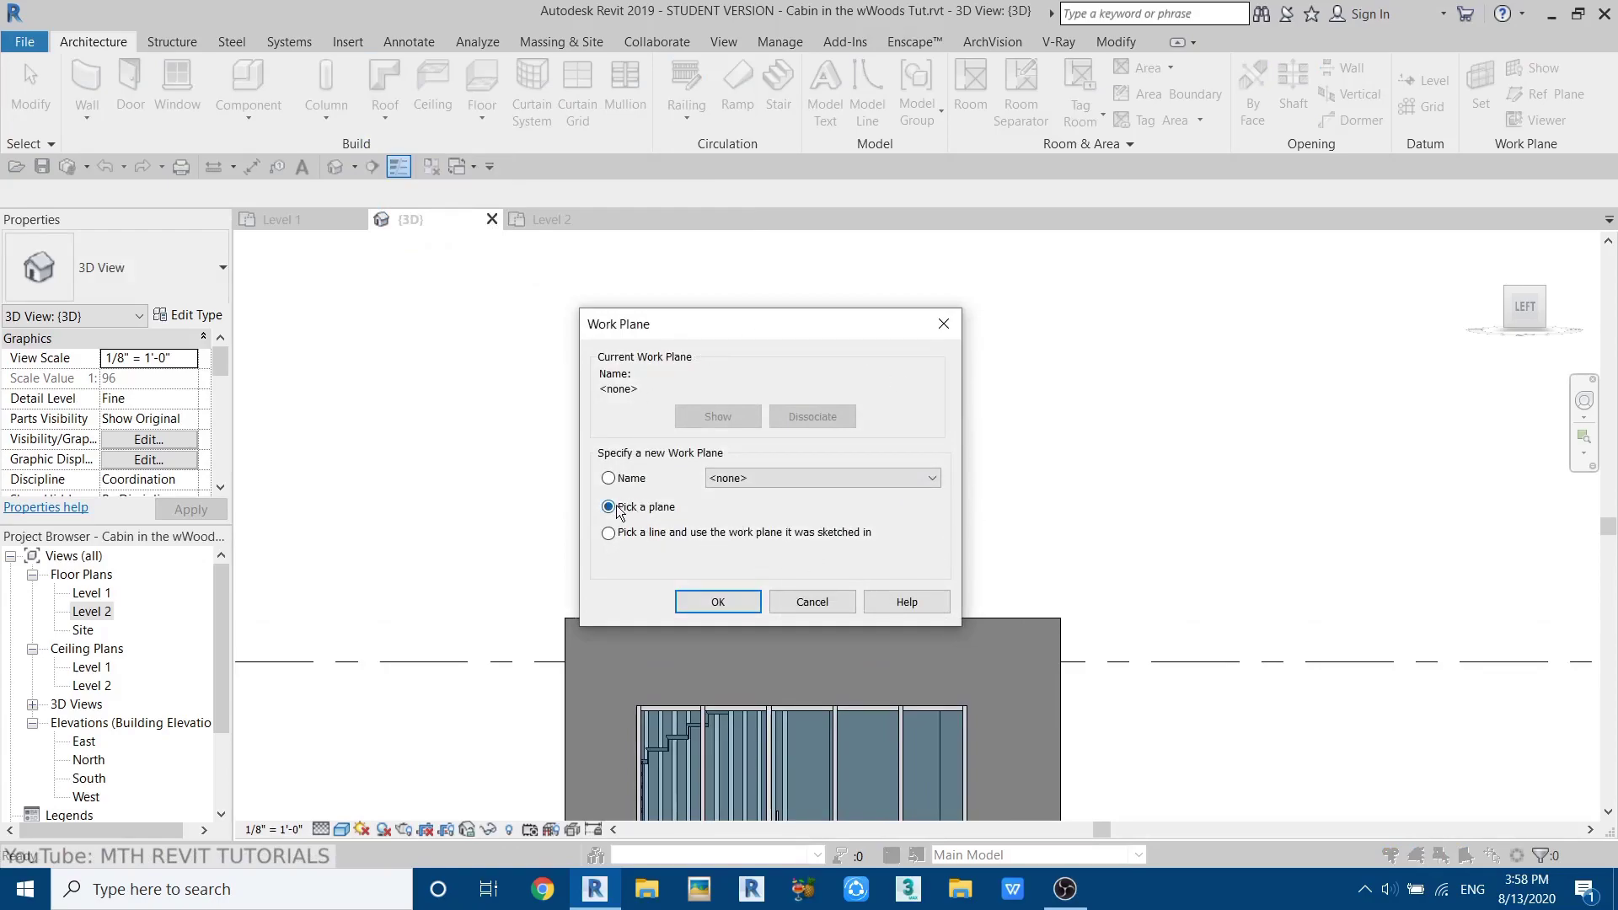
pyautogui.click(728, 605)
pyautogui.moveTo(726, 603); pyautogui.dragTo(723, 455, button='middle')
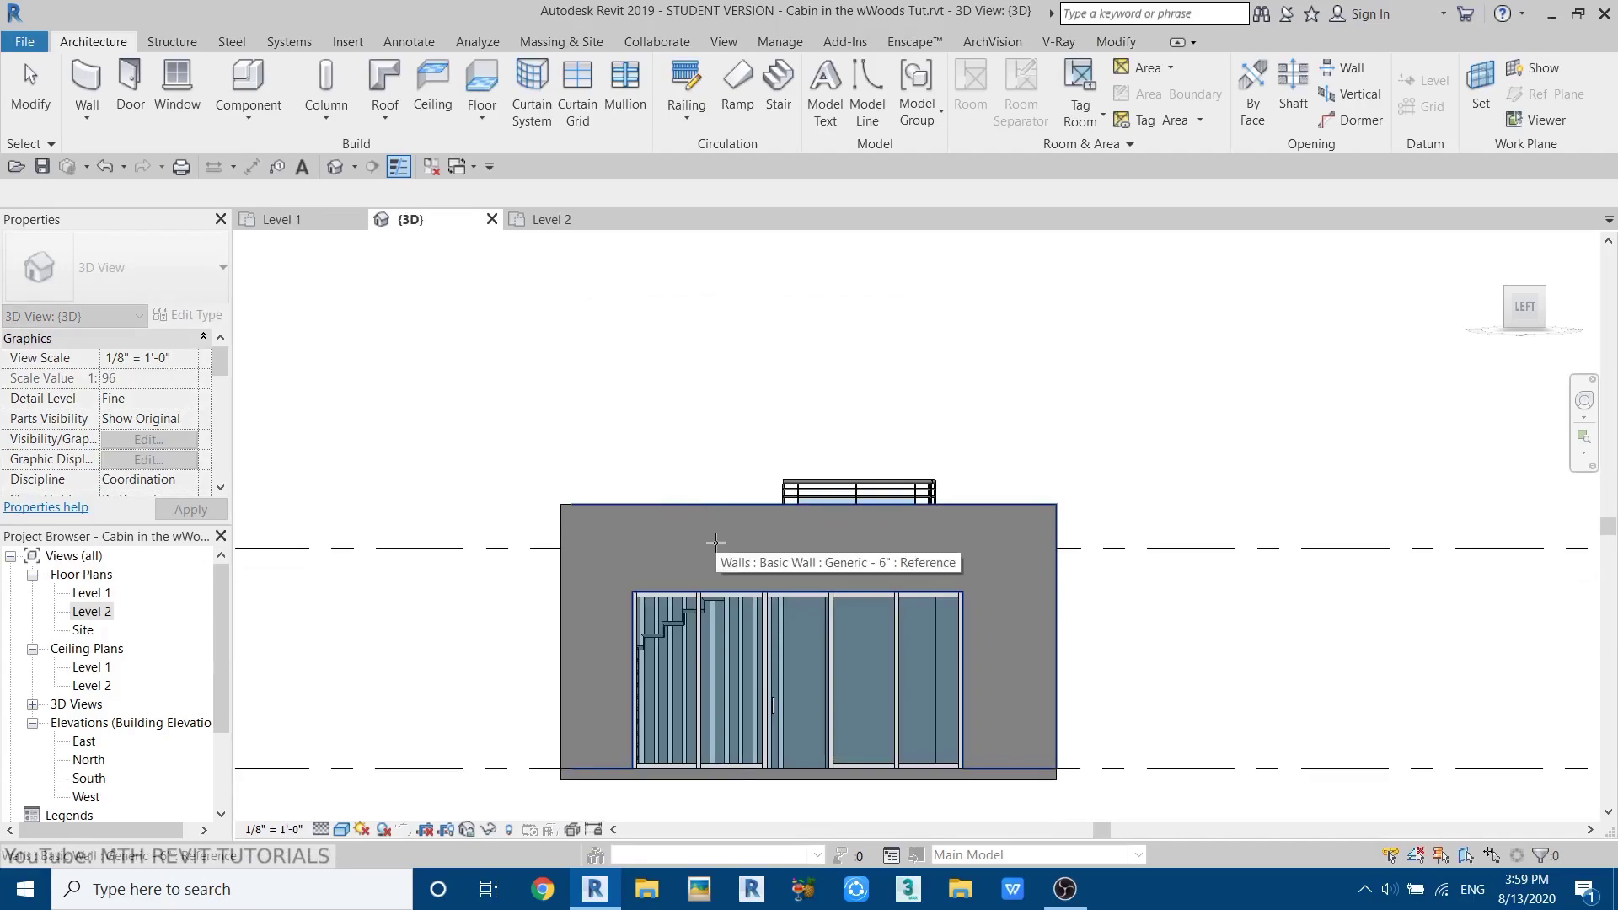
pyautogui.click(716, 543)
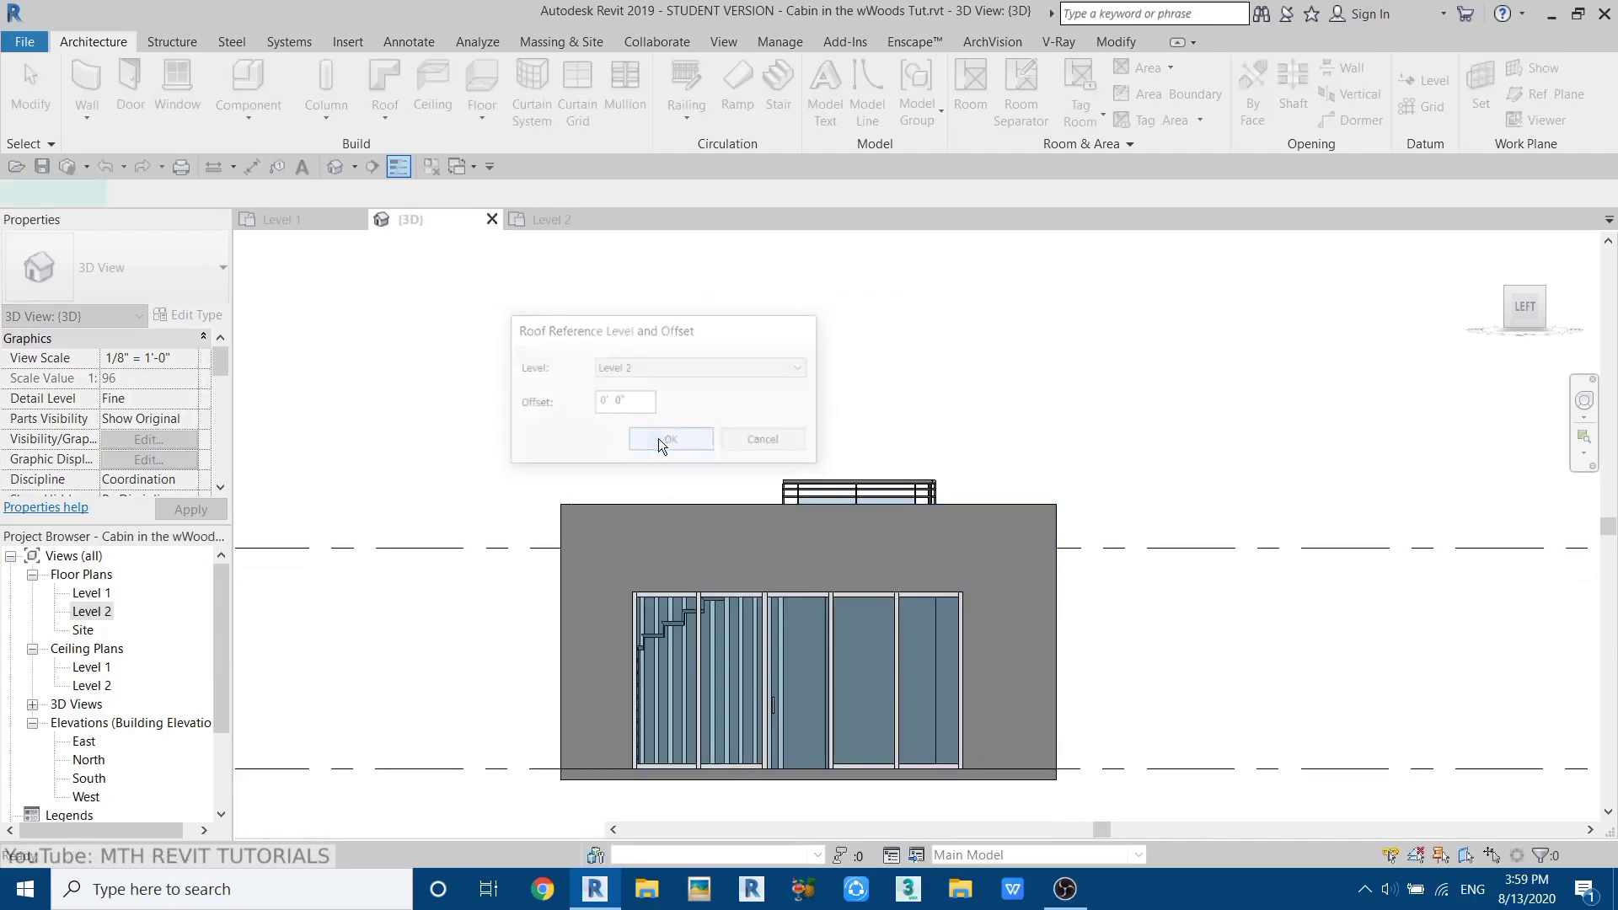
pyautogui.click(659, 438)
# - Sketch a vertical line about 10' high, rising from the midpoint of the storefront wall's top edge, in the roof profile
pyautogui.scroll(2, 742, 530)
pyautogui.moveTo(797, 590); pyautogui.dragTo(813, 675, button='middle')
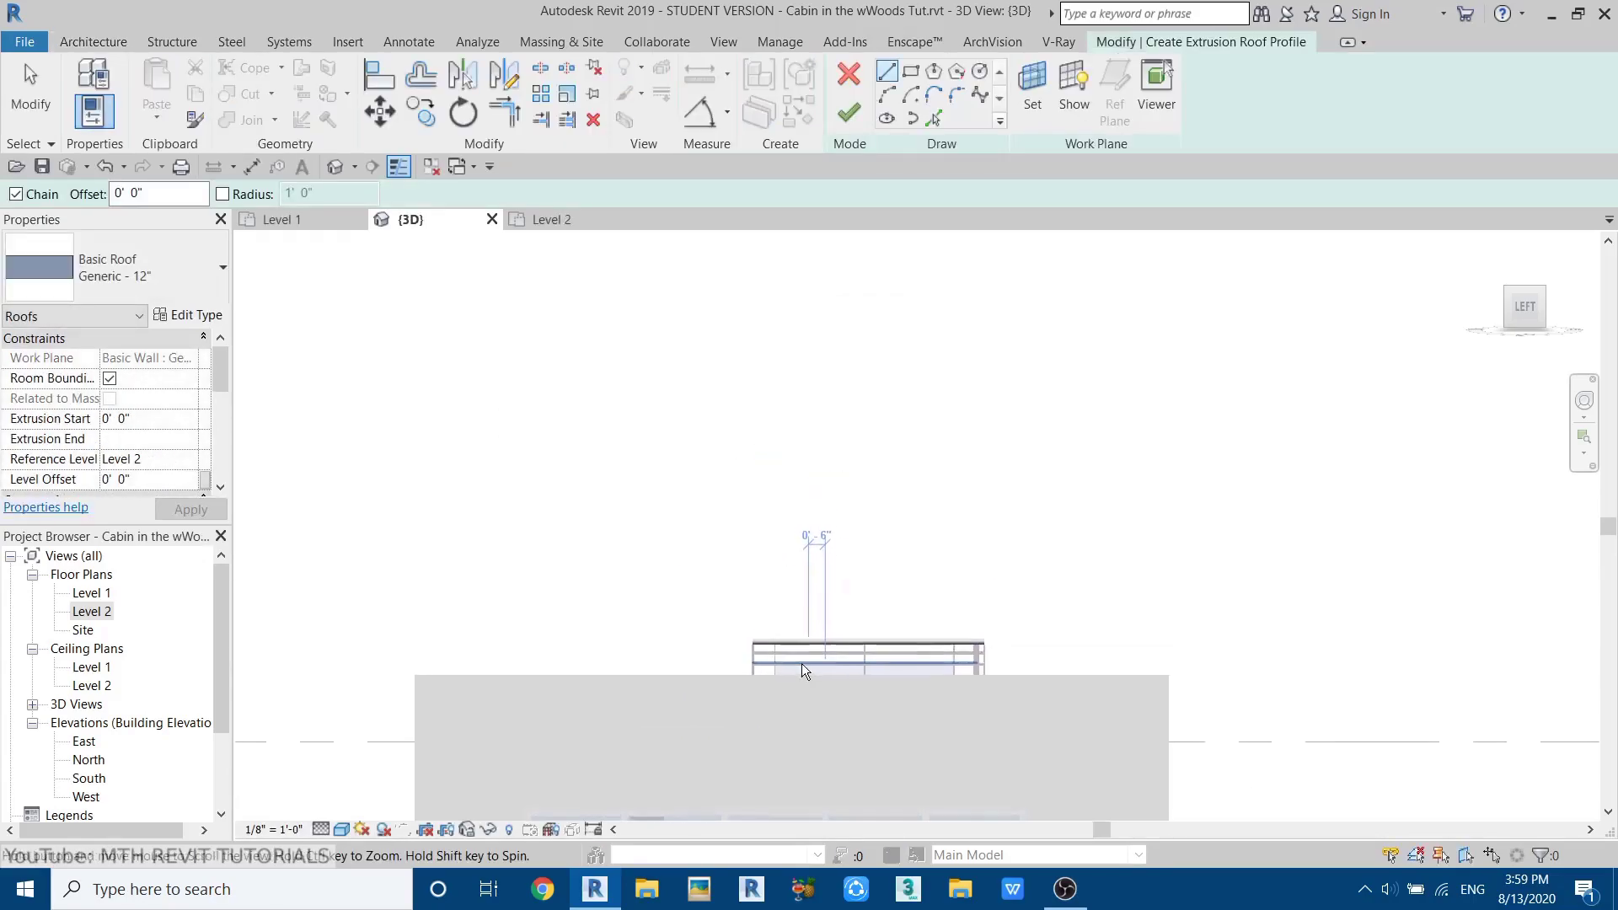
pyautogui.scroll(2, 741, 606)
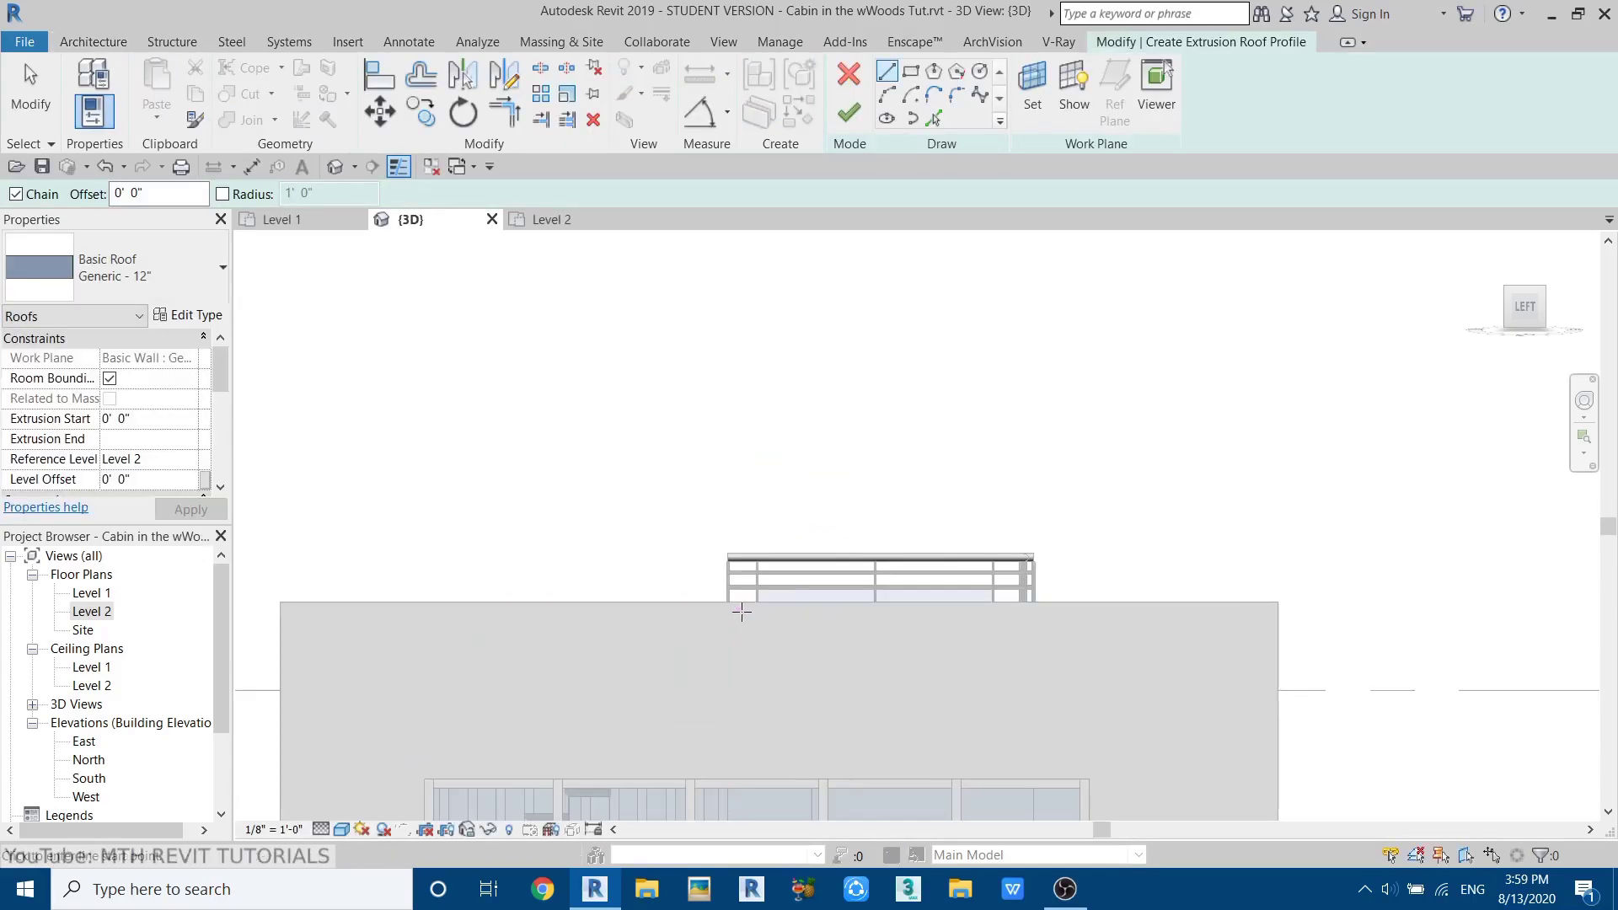
pyautogui.click(792, 602)
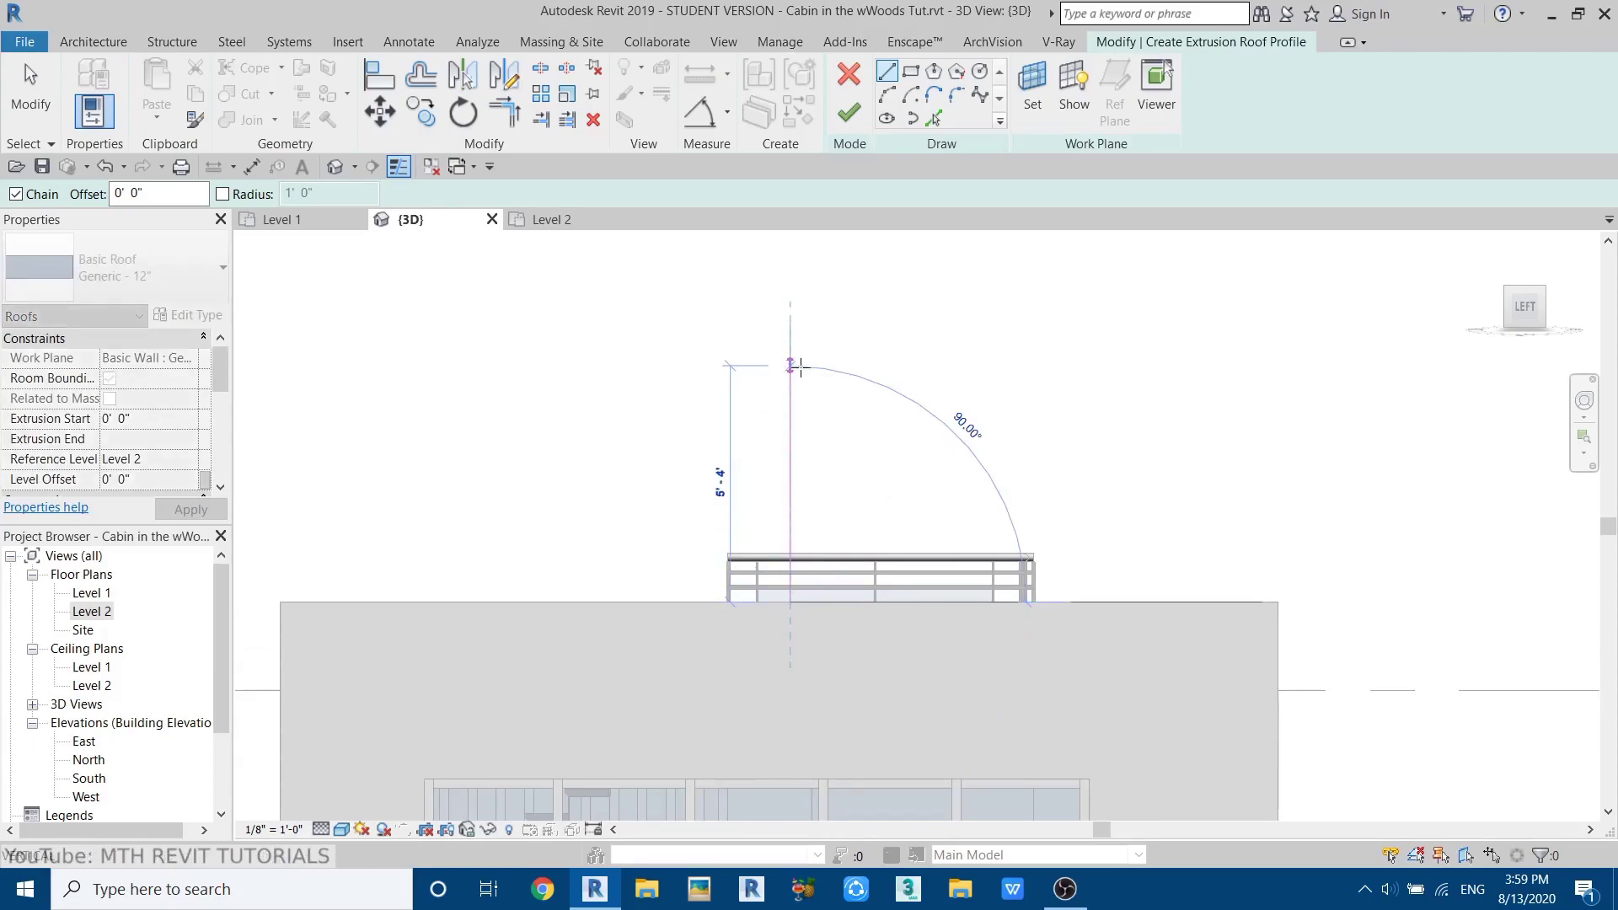
pyautogui.press('Return')
pyautogui.scroll(-2, 885, 565)
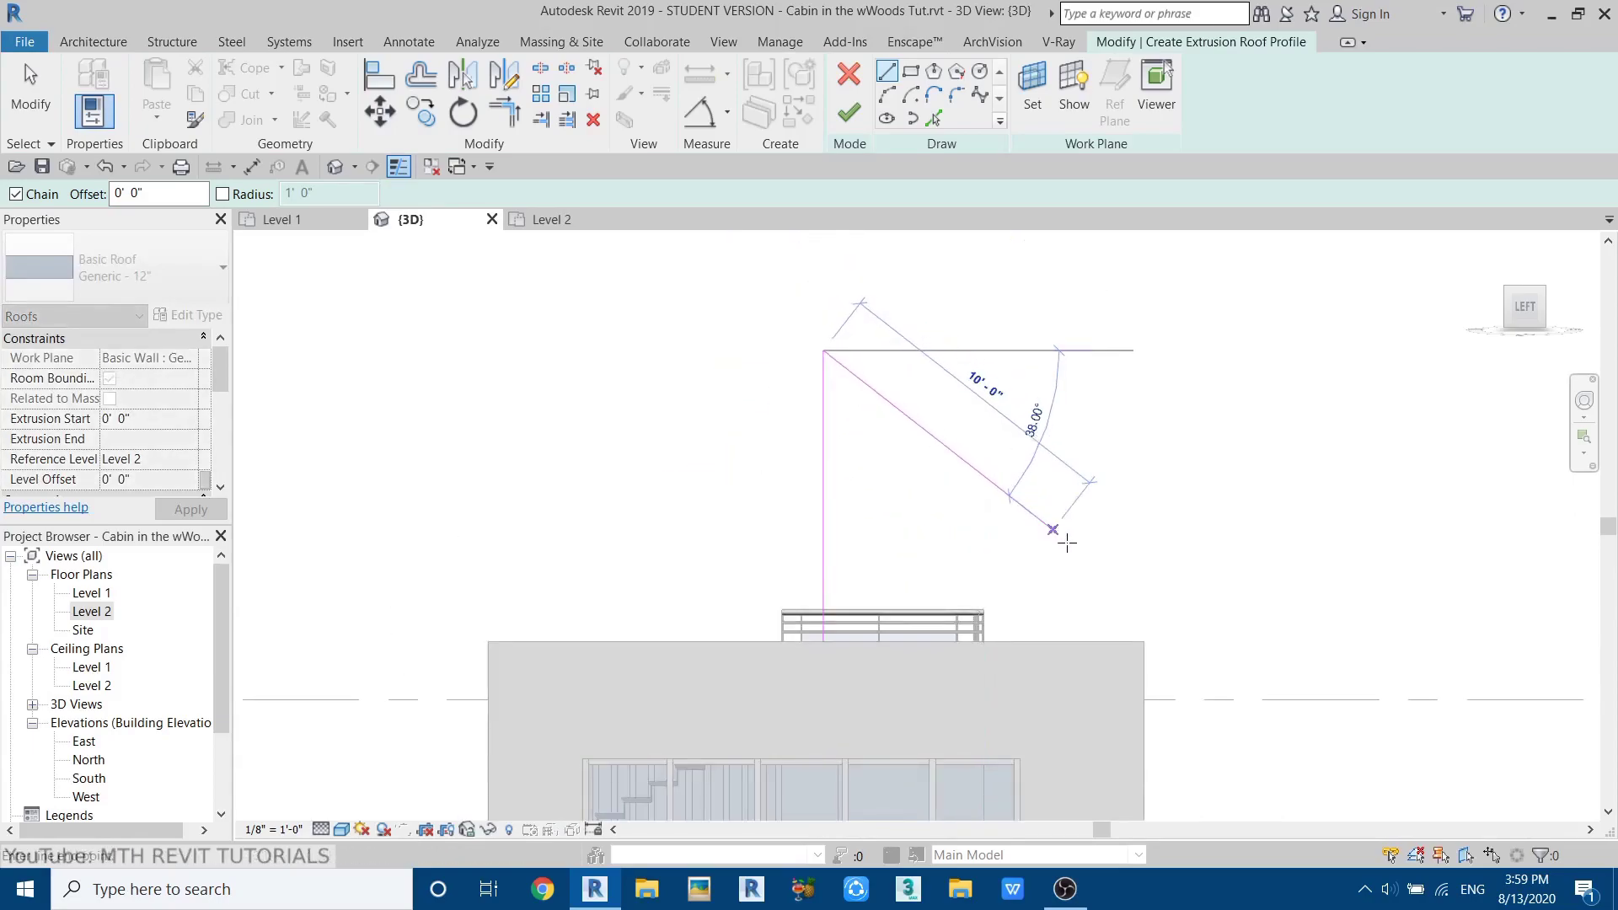
# - Sketch both sloping roof profile lines from the apex to the wall's upper corners, and delete the vertical 10' guide line
pyautogui.click(1142, 640)
pyautogui.press('Escape')
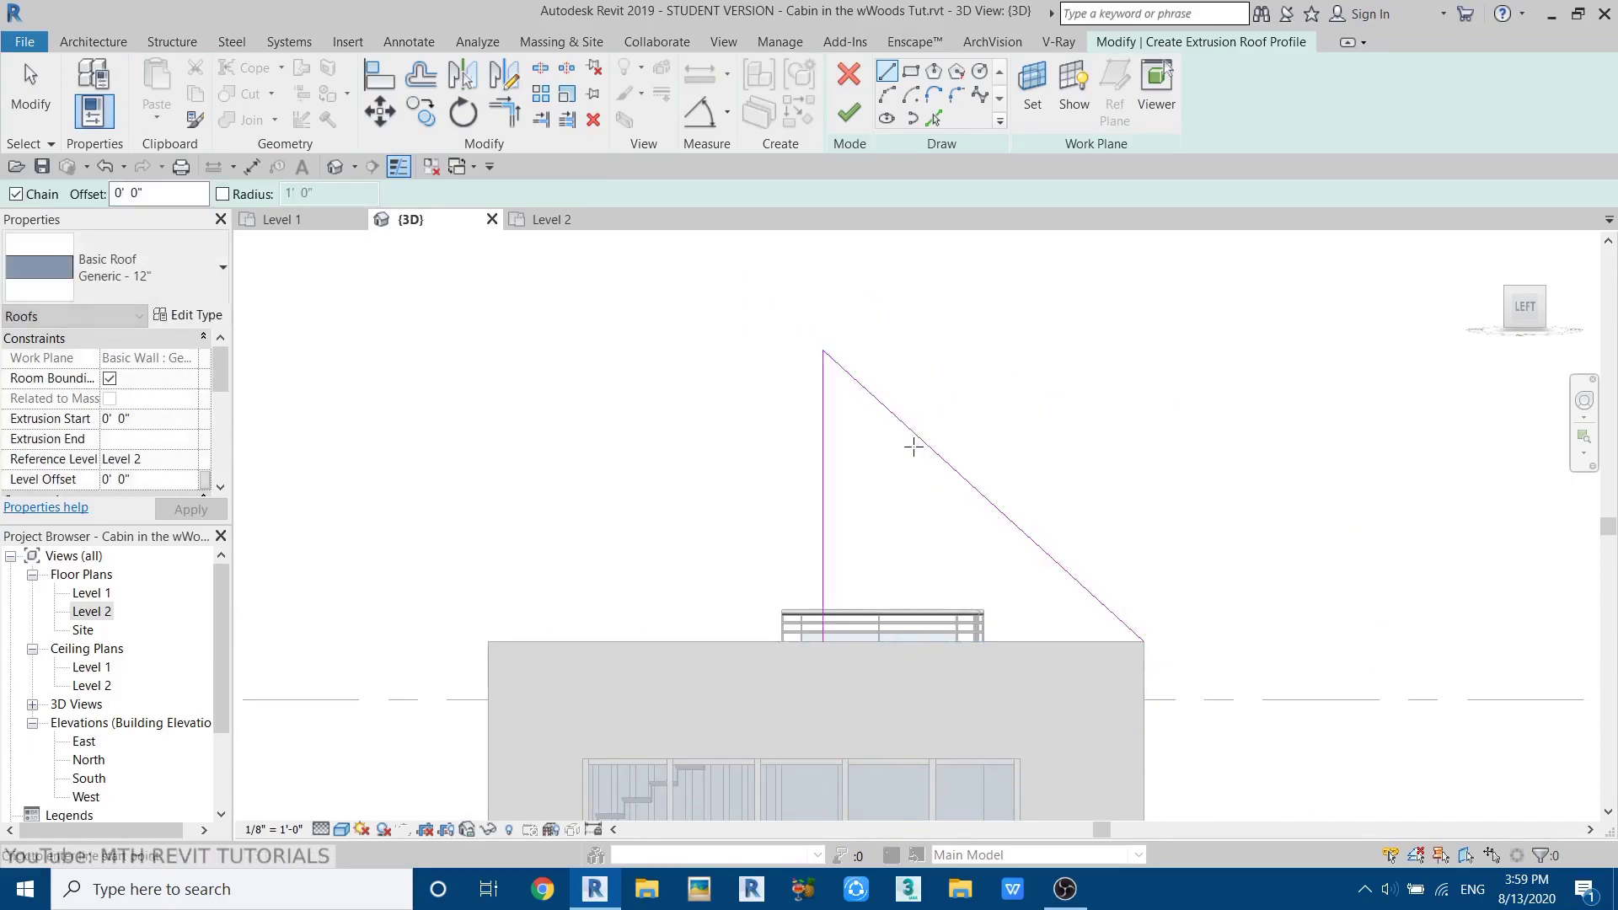
pyautogui.press('Escape')
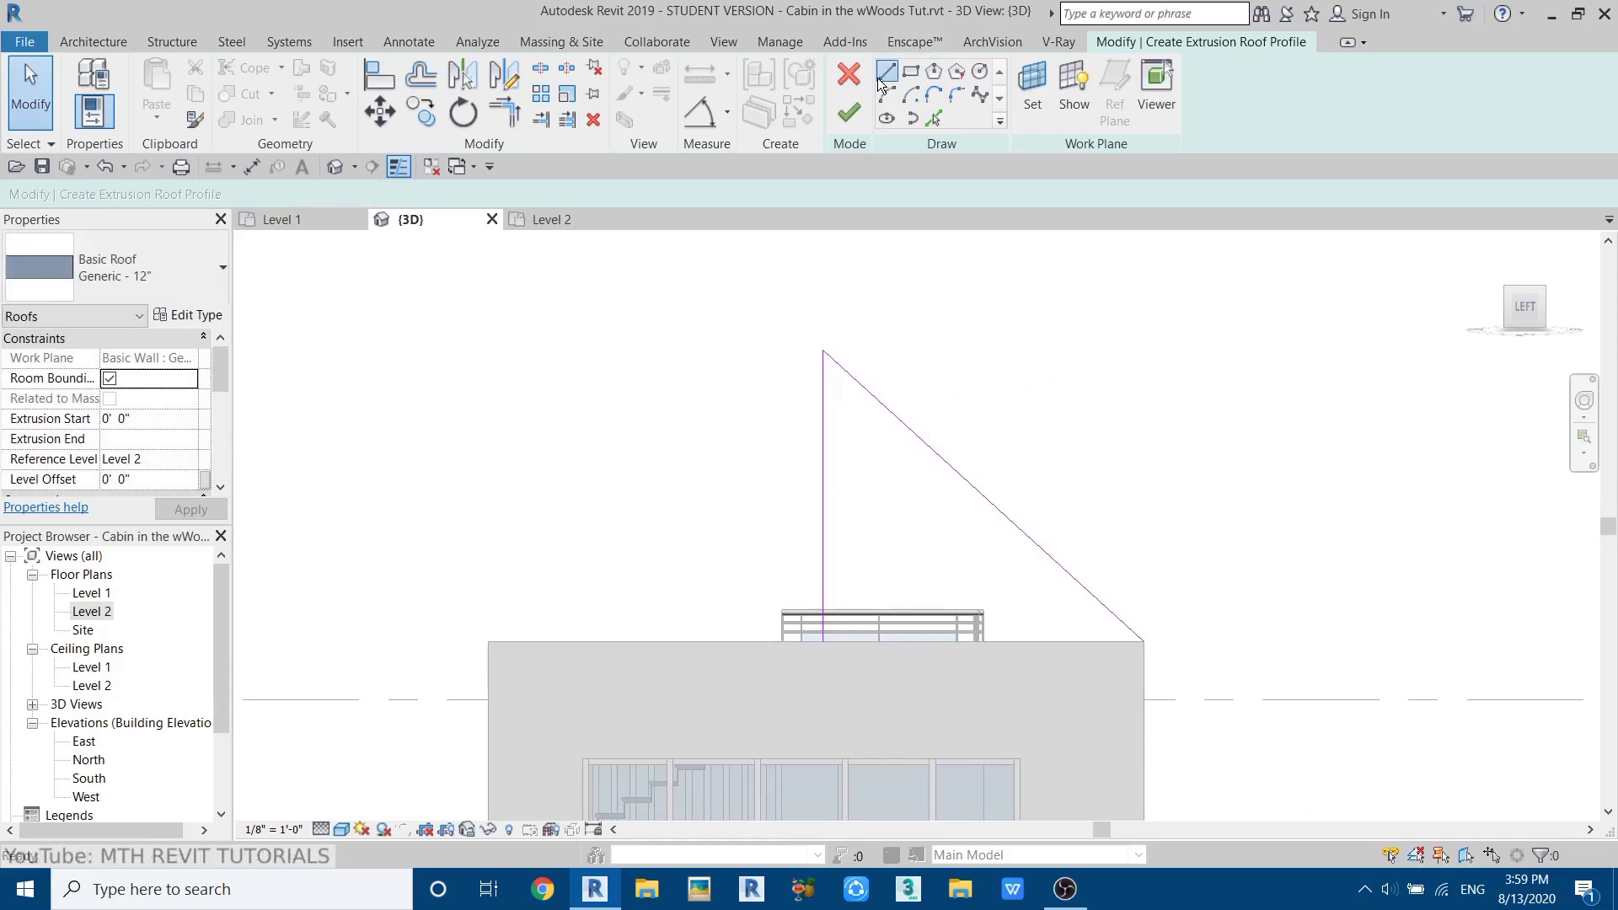
pyautogui.click(884, 75)
pyautogui.click(823, 349)
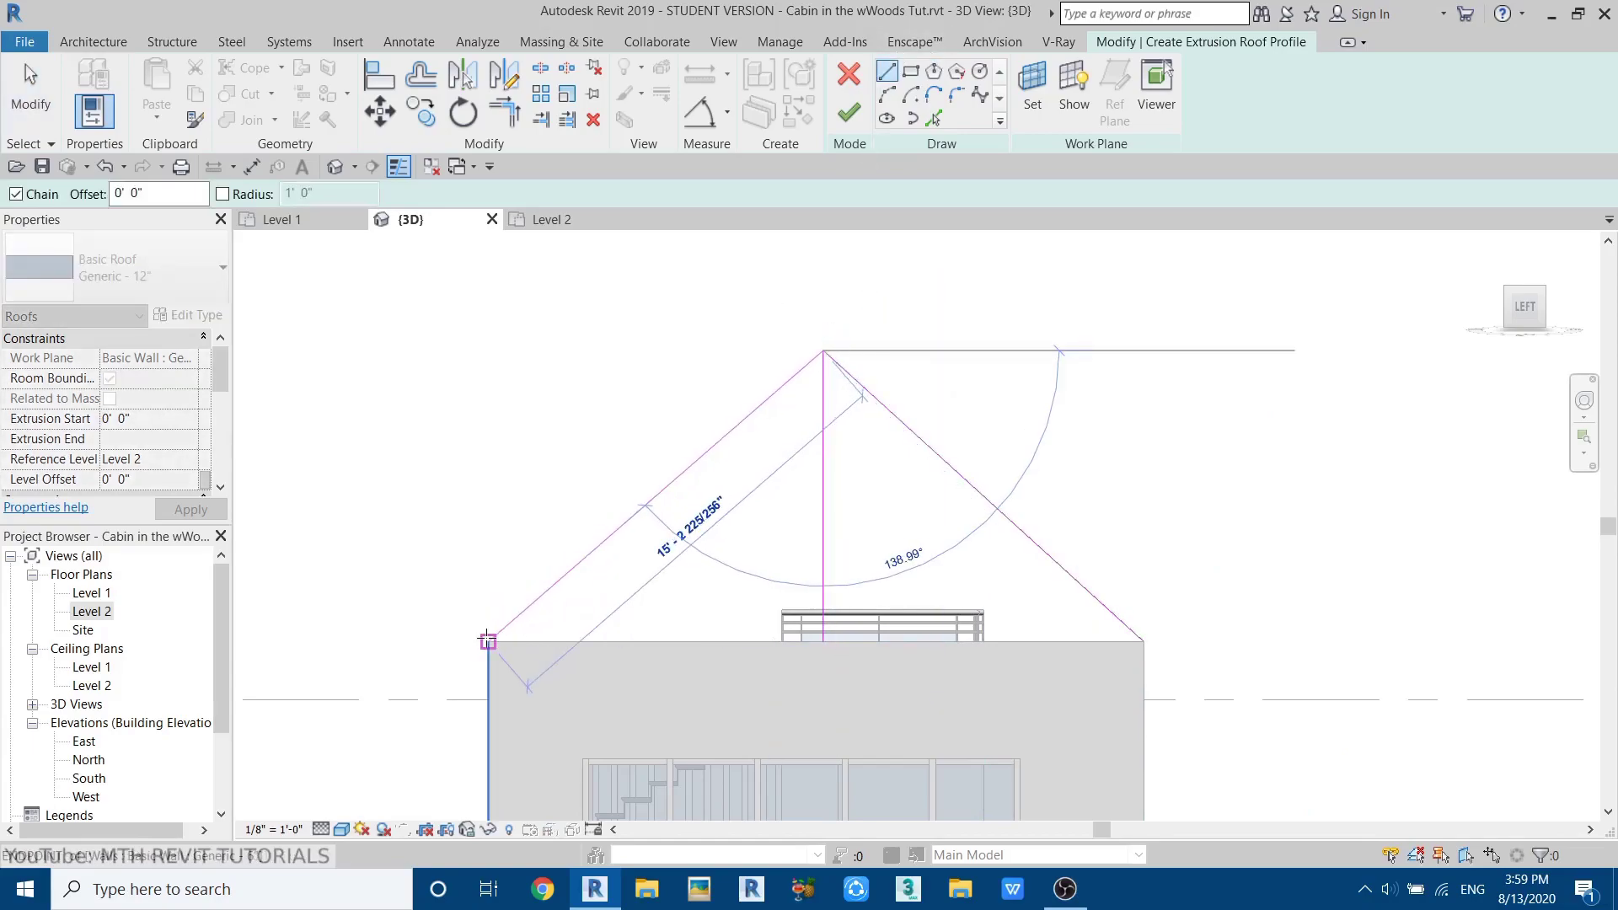
pyautogui.press('Escape')
pyautogui.press('Escape')
pyautogui.click(822, 526)
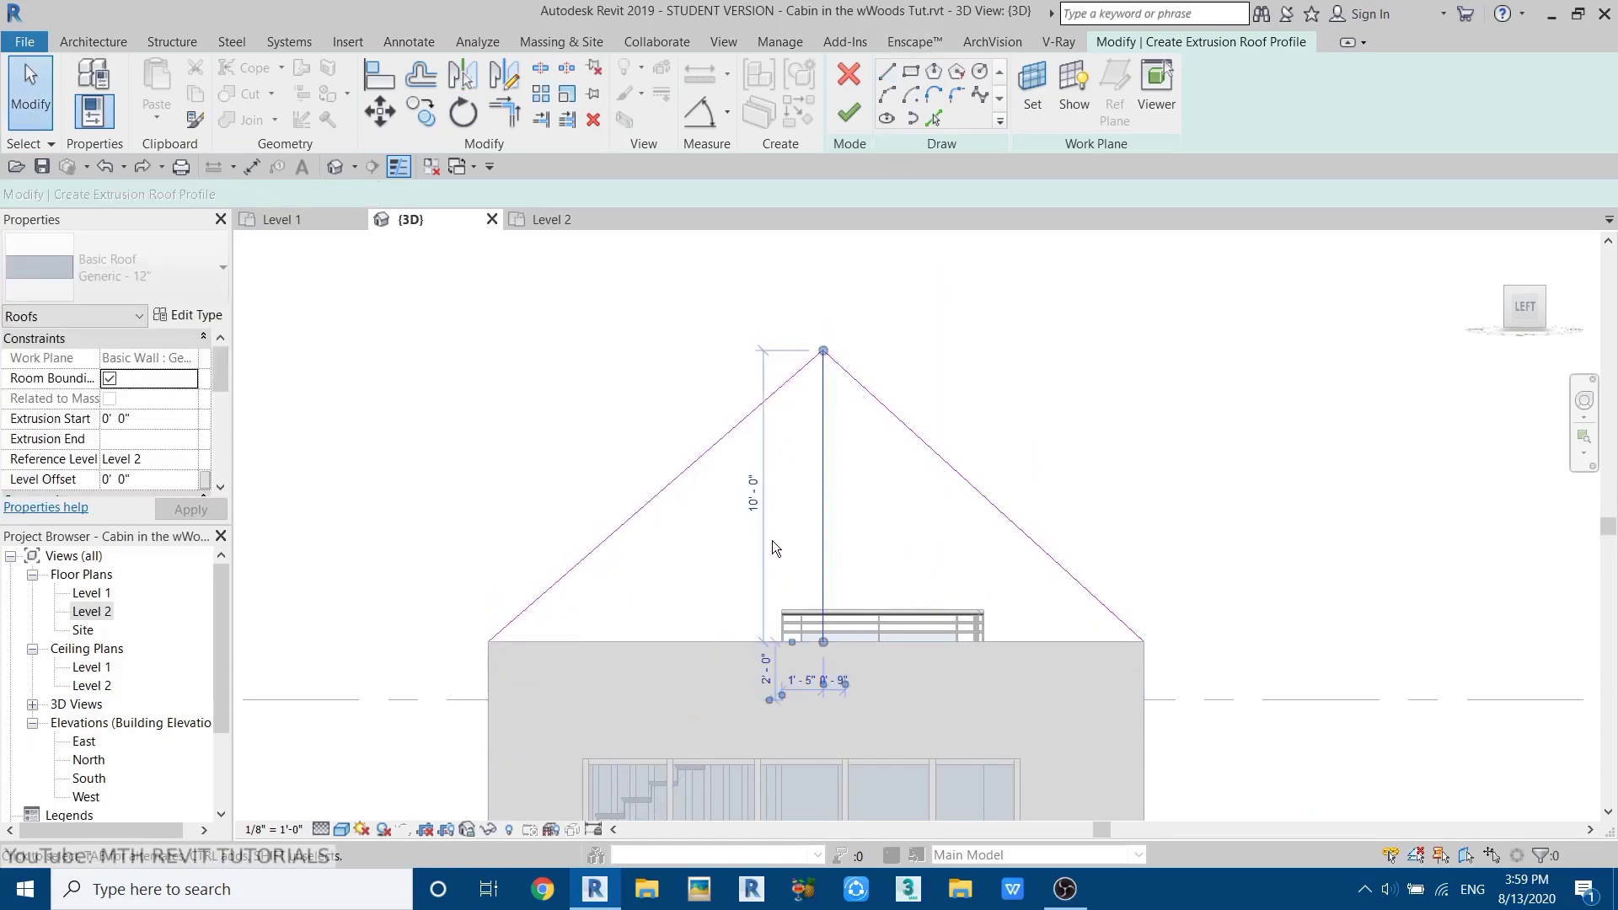
pyautogui.press('Delete')
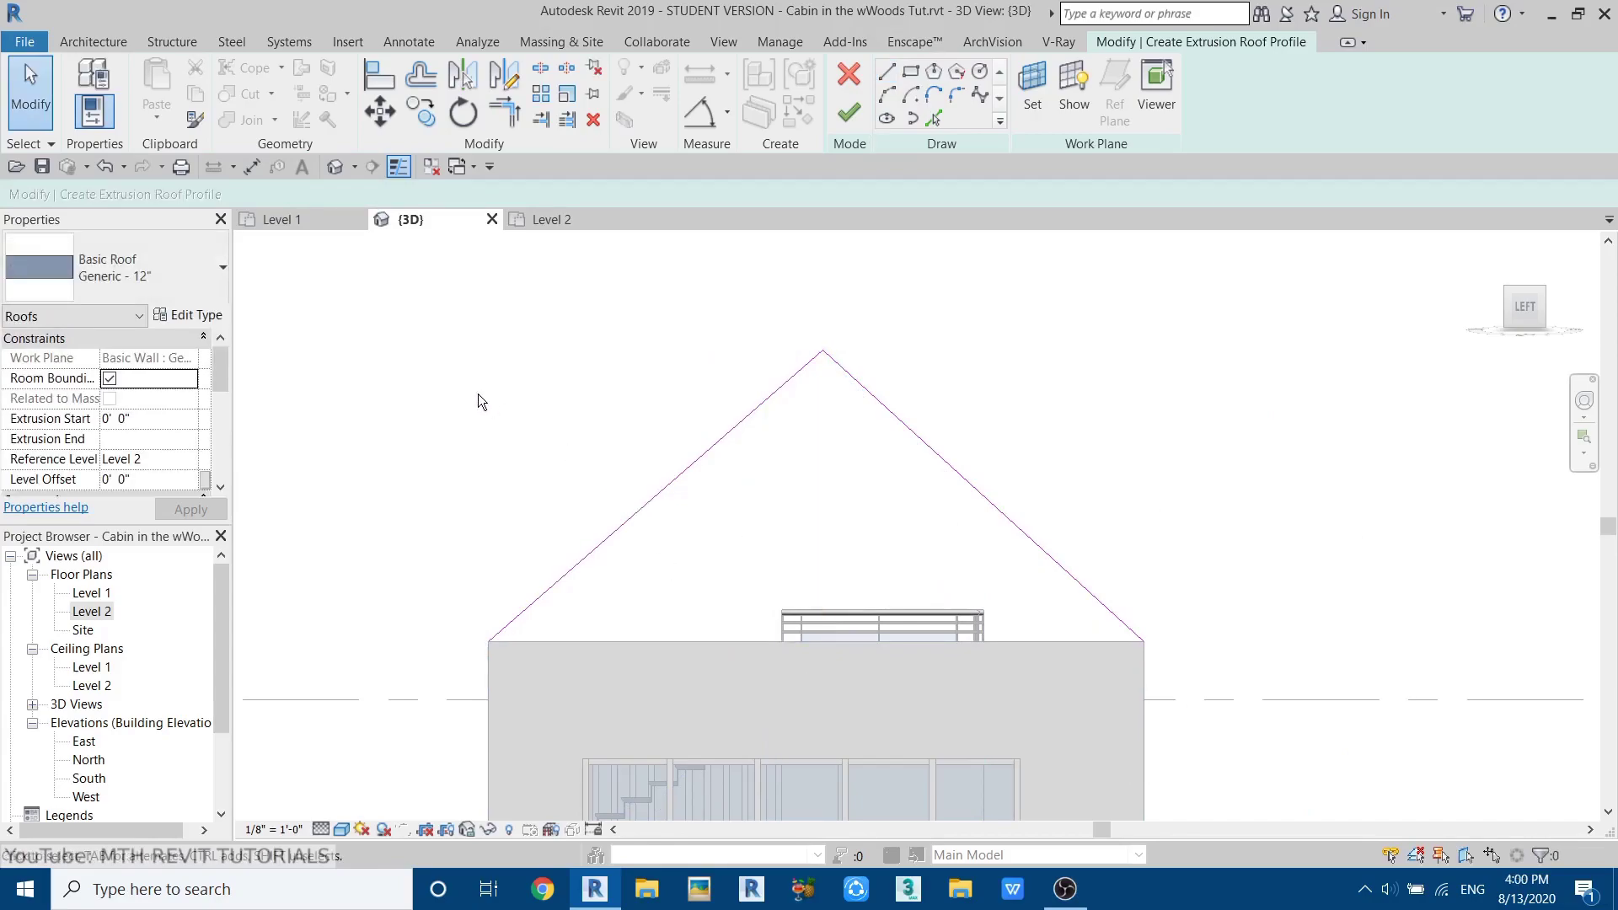
# - Duplicate the Basic Roof type under the name Generic - 6"
pyautogui.click(195, 317)
pyautogui.click(770, 207)
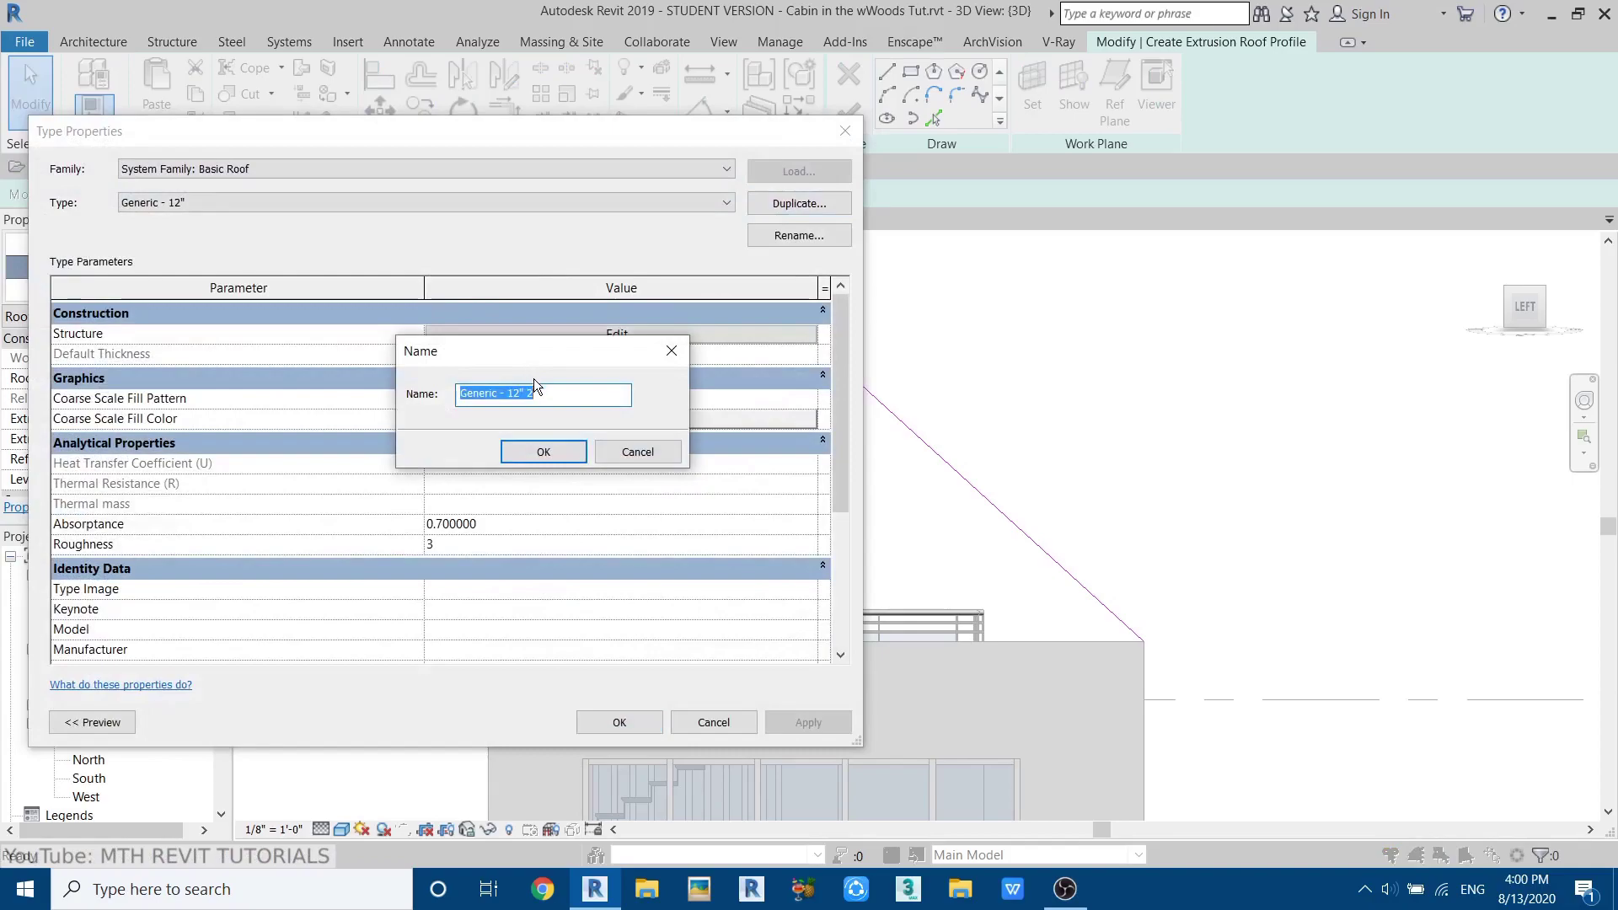
pyautogui.click(511, 395)
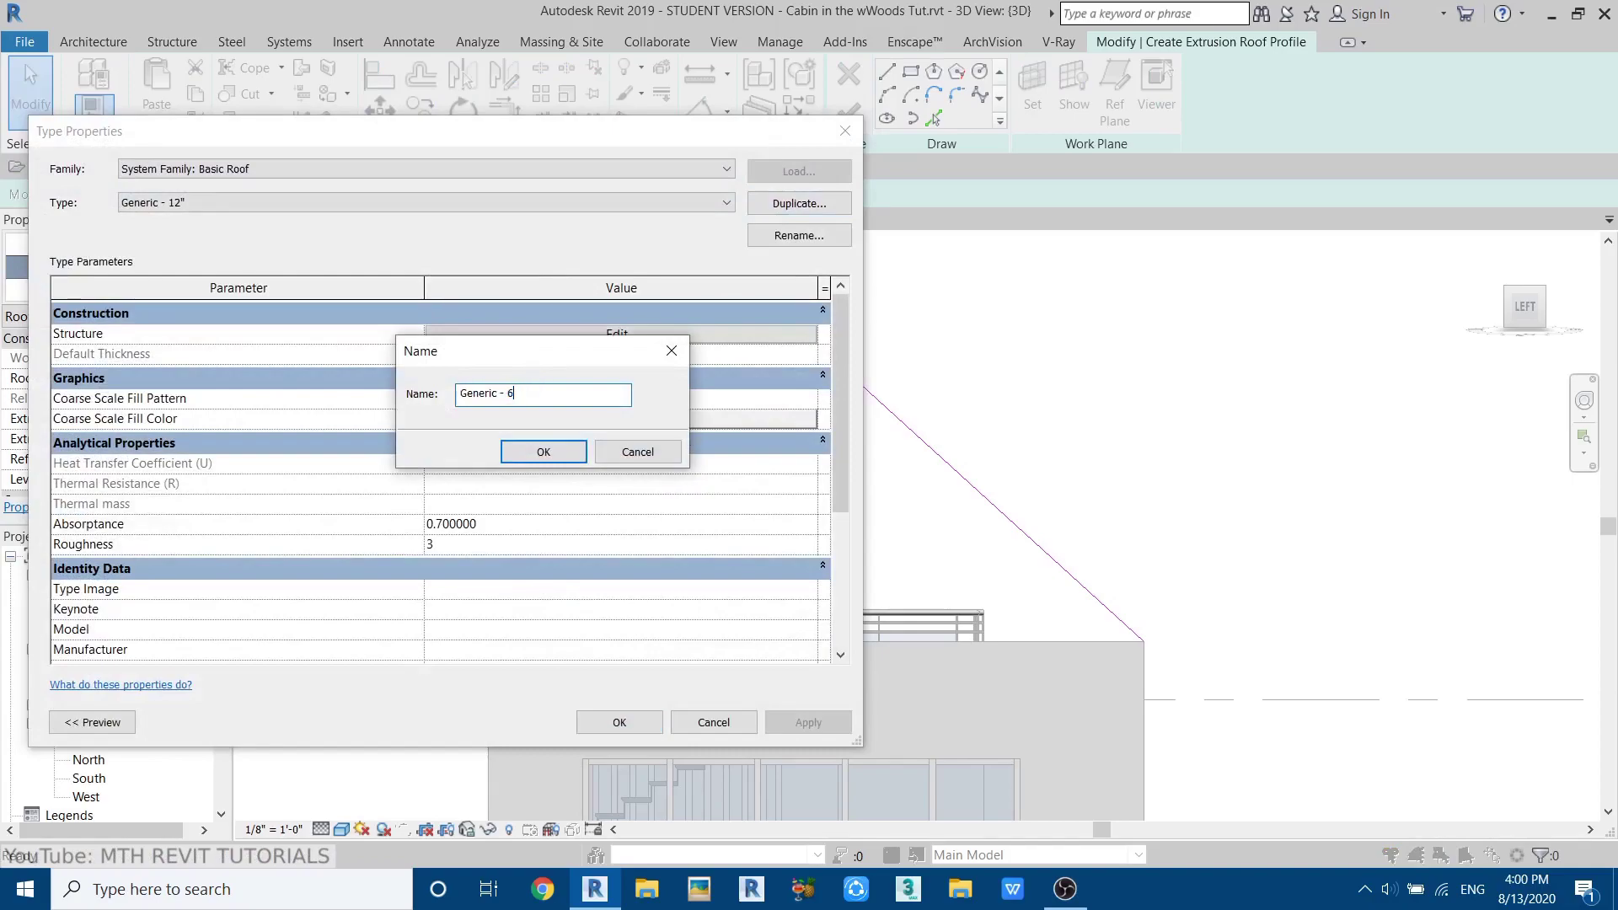
pyautogui.click(544, 455)
# - Set the new roof type's structure layer thickness to 6", apply it and finish the extrusion roof sketch
pyautogui.click(543, 332)
pyautogui.click(516, 333)
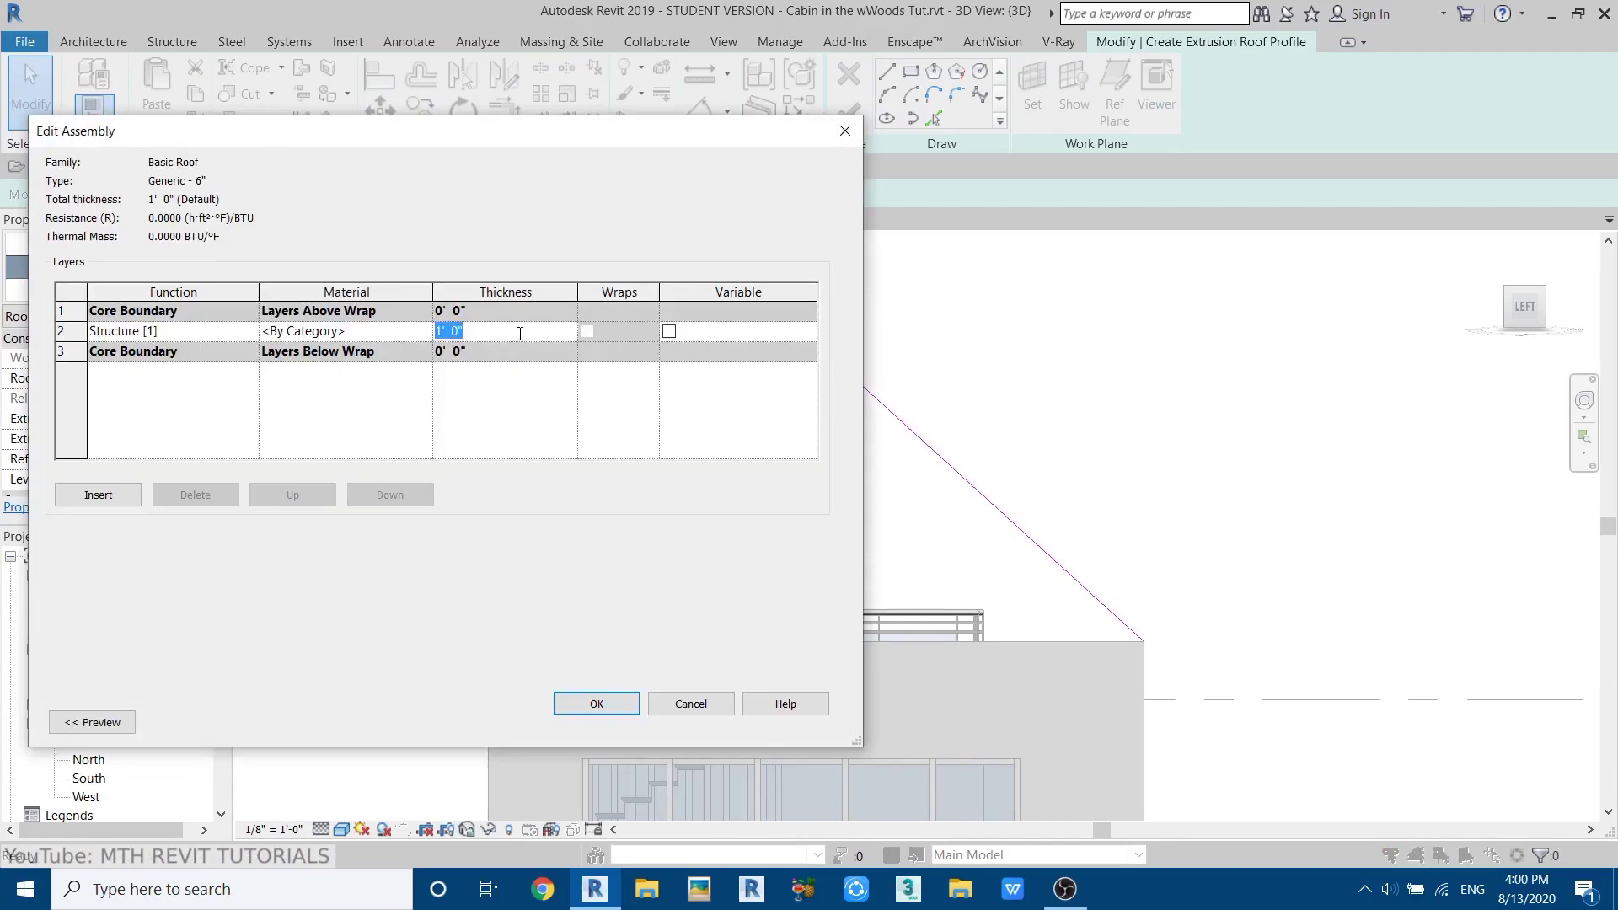
pyautogui.write('6"')
pyautogui.click(632, 708)
pyautogui.click(618, 723)
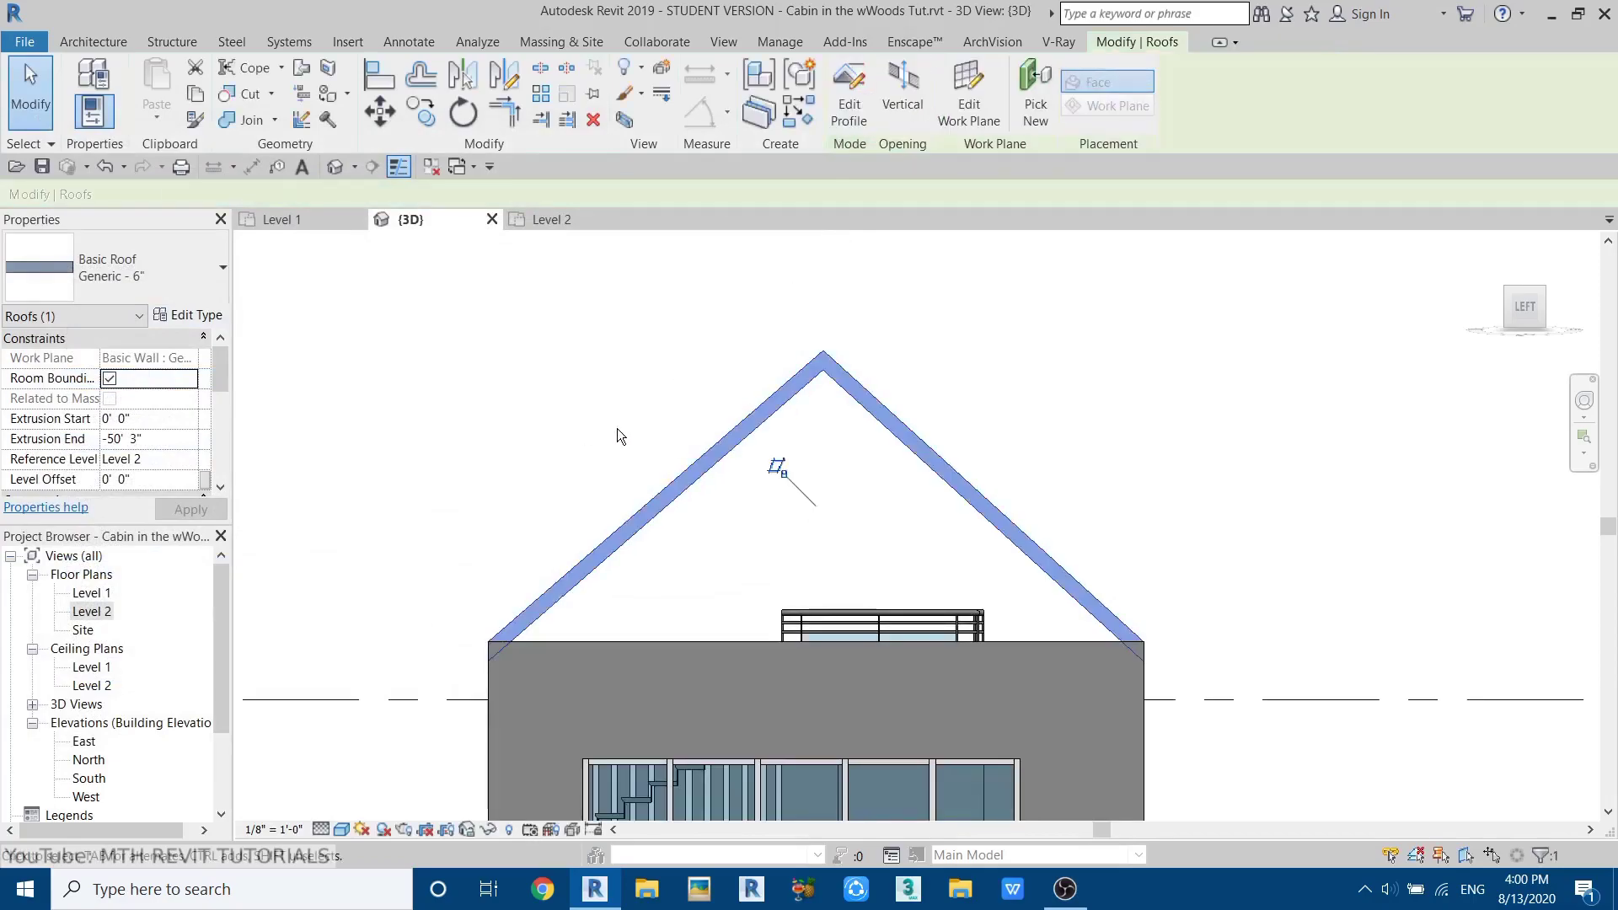
pyautogui.click(653, 428)
# - Select the whole chain of exterior walls and attach their tops to the gable roof
pyautogui.keyDown('shift'); pyautogui.moveTo(686, 419); pyautogui.dragTo(579, 628, button='middle'); pyautogui.keyUp('shift')
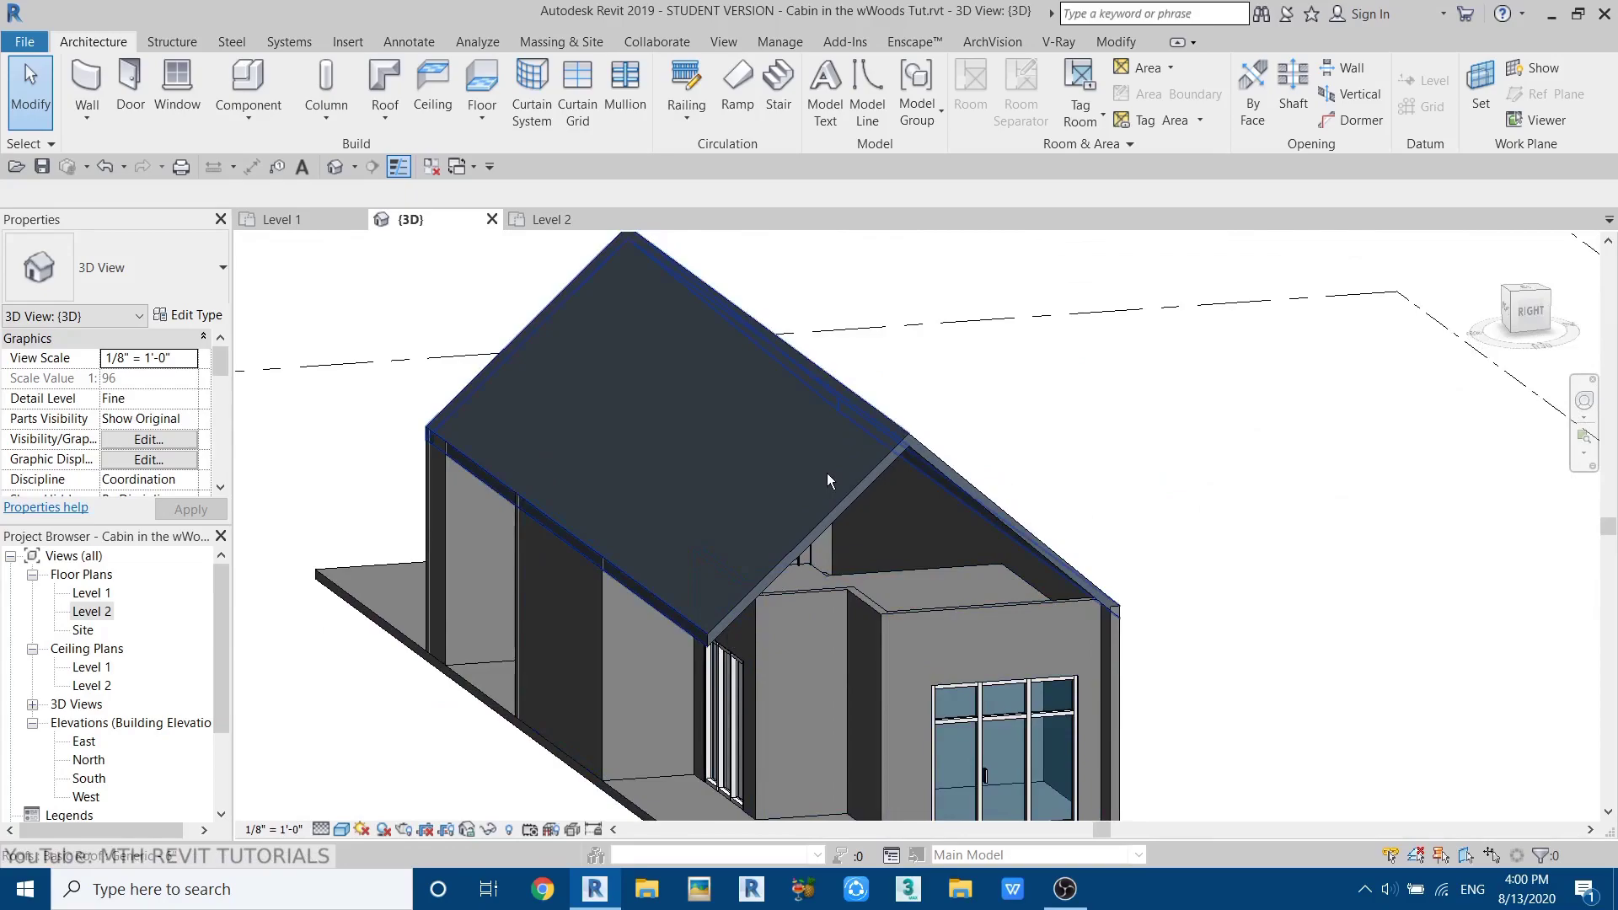
pyautogui.scroll(2, 927, 589)
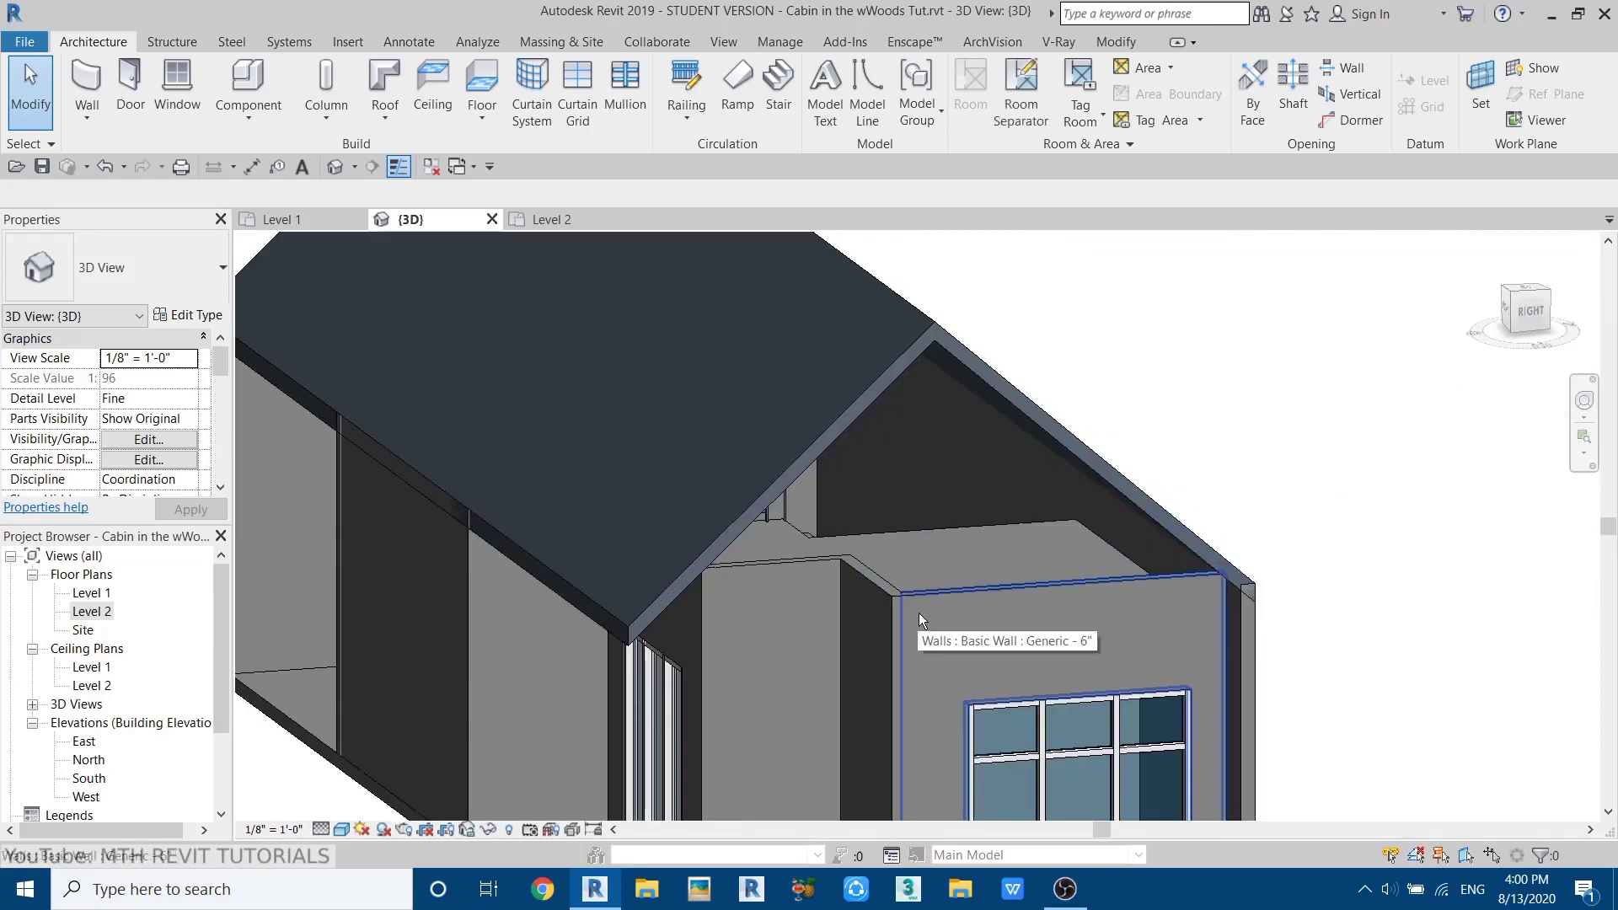
pyautogui.press('Tab')
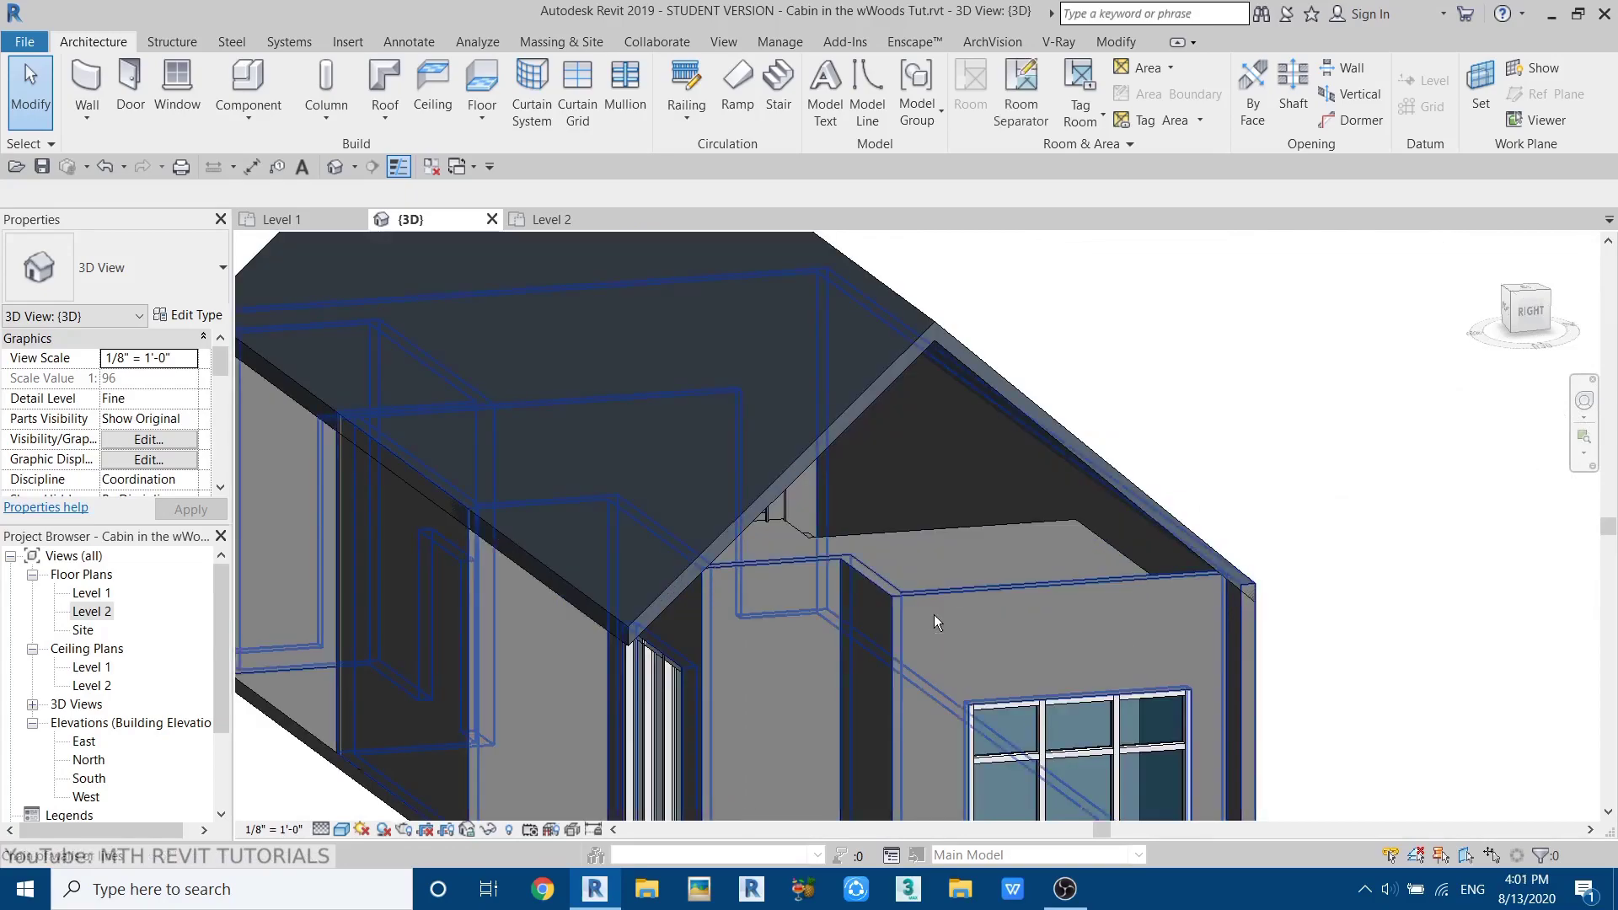
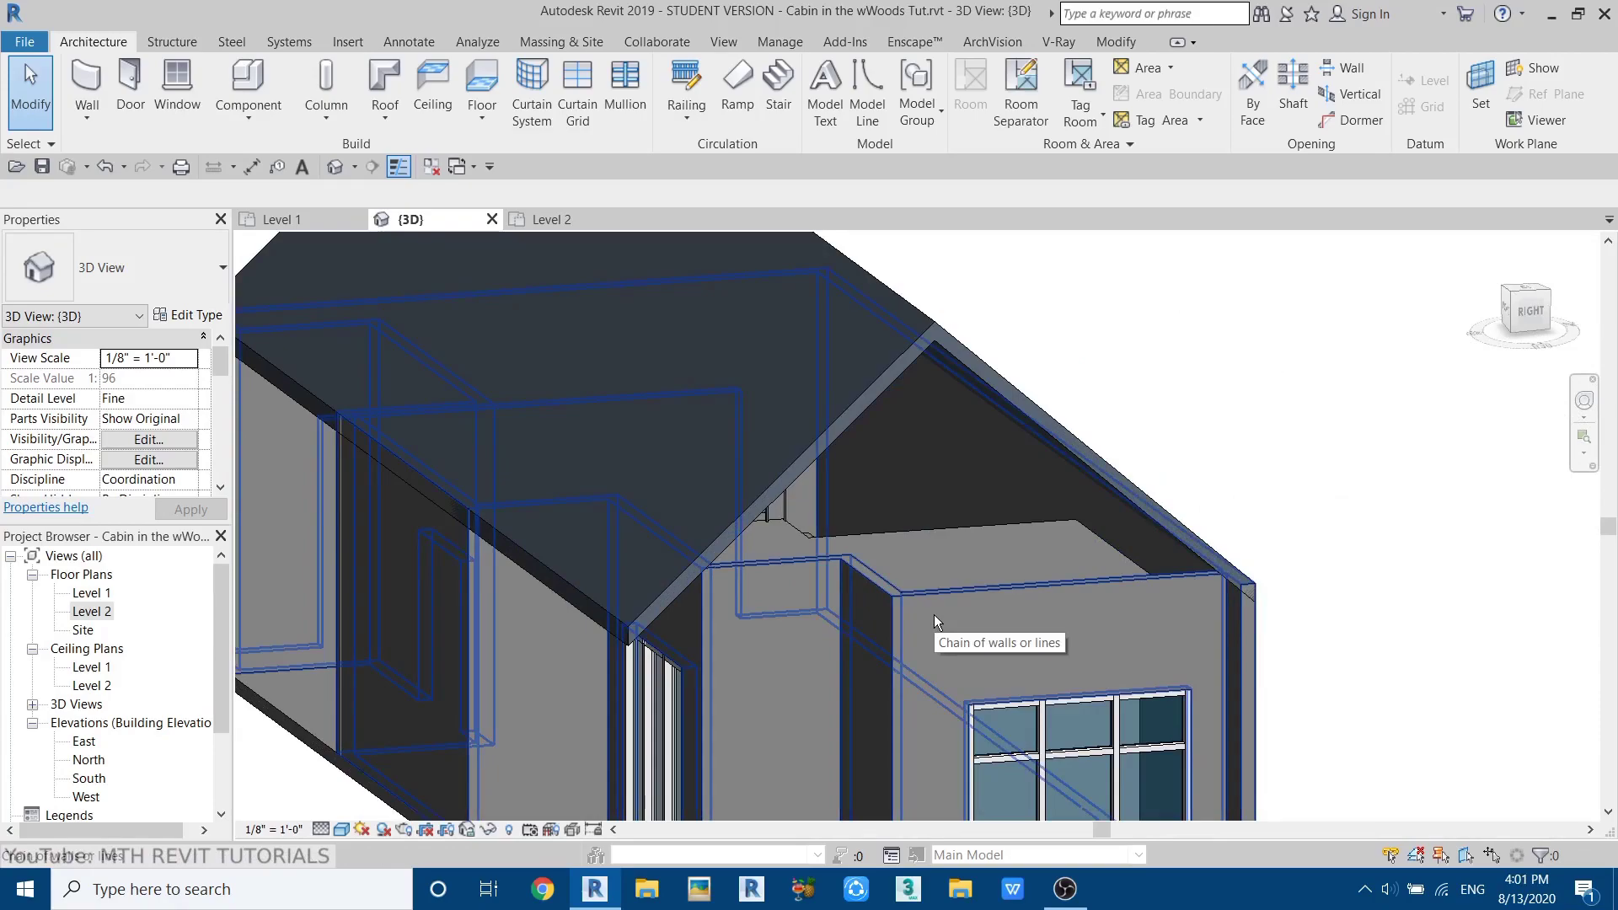
pyautogui.click(933, 621)
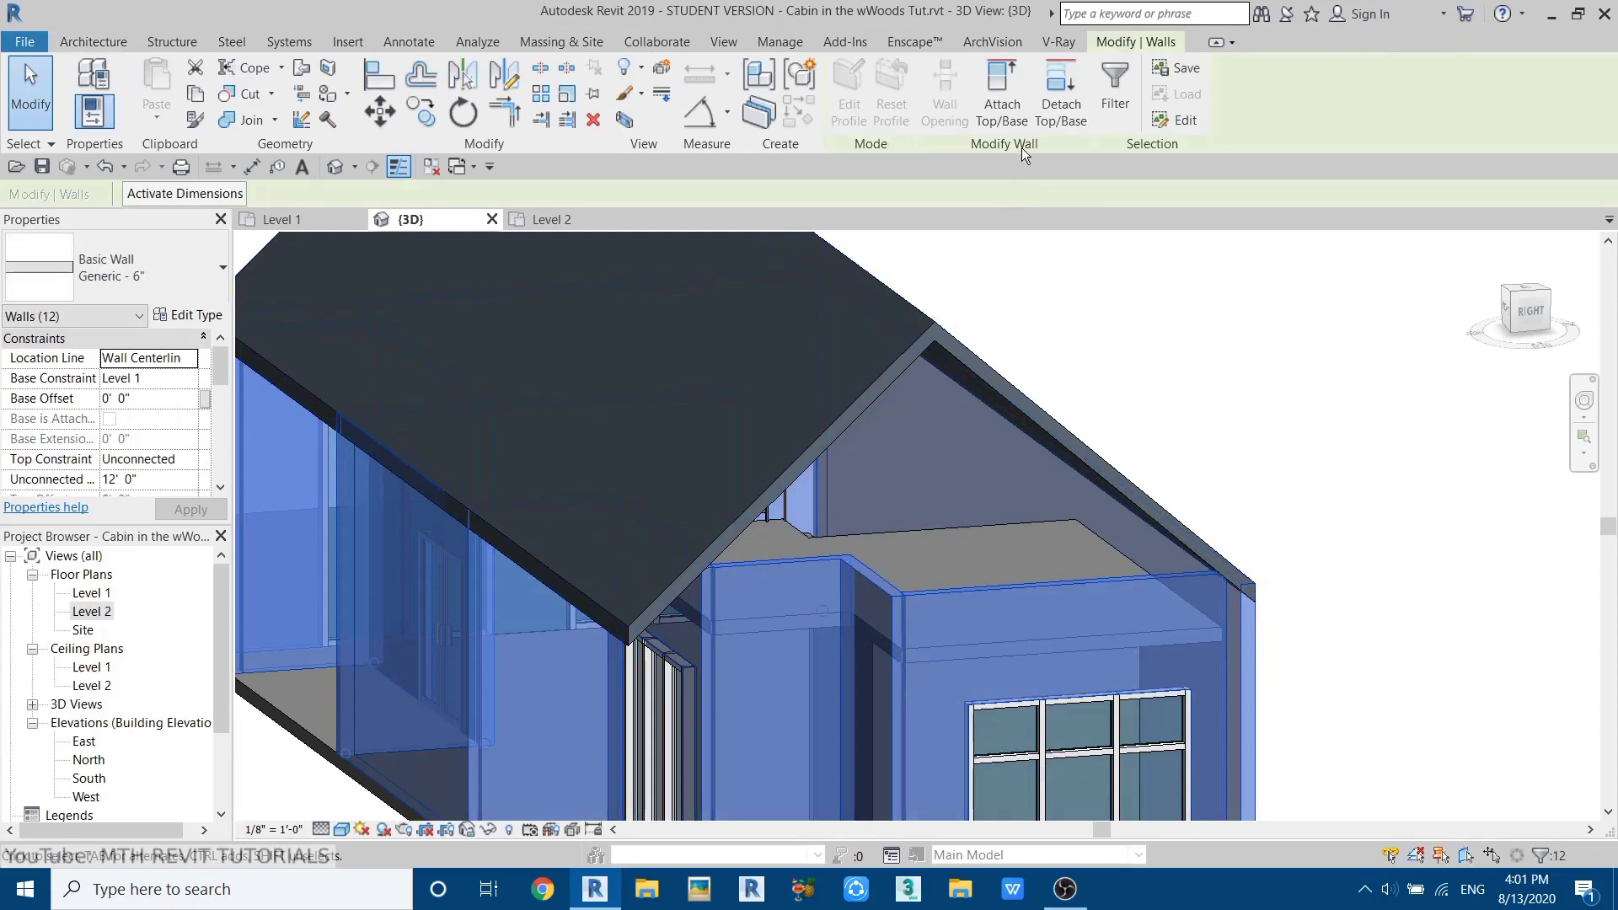
pyautogui.click(1018, 120)
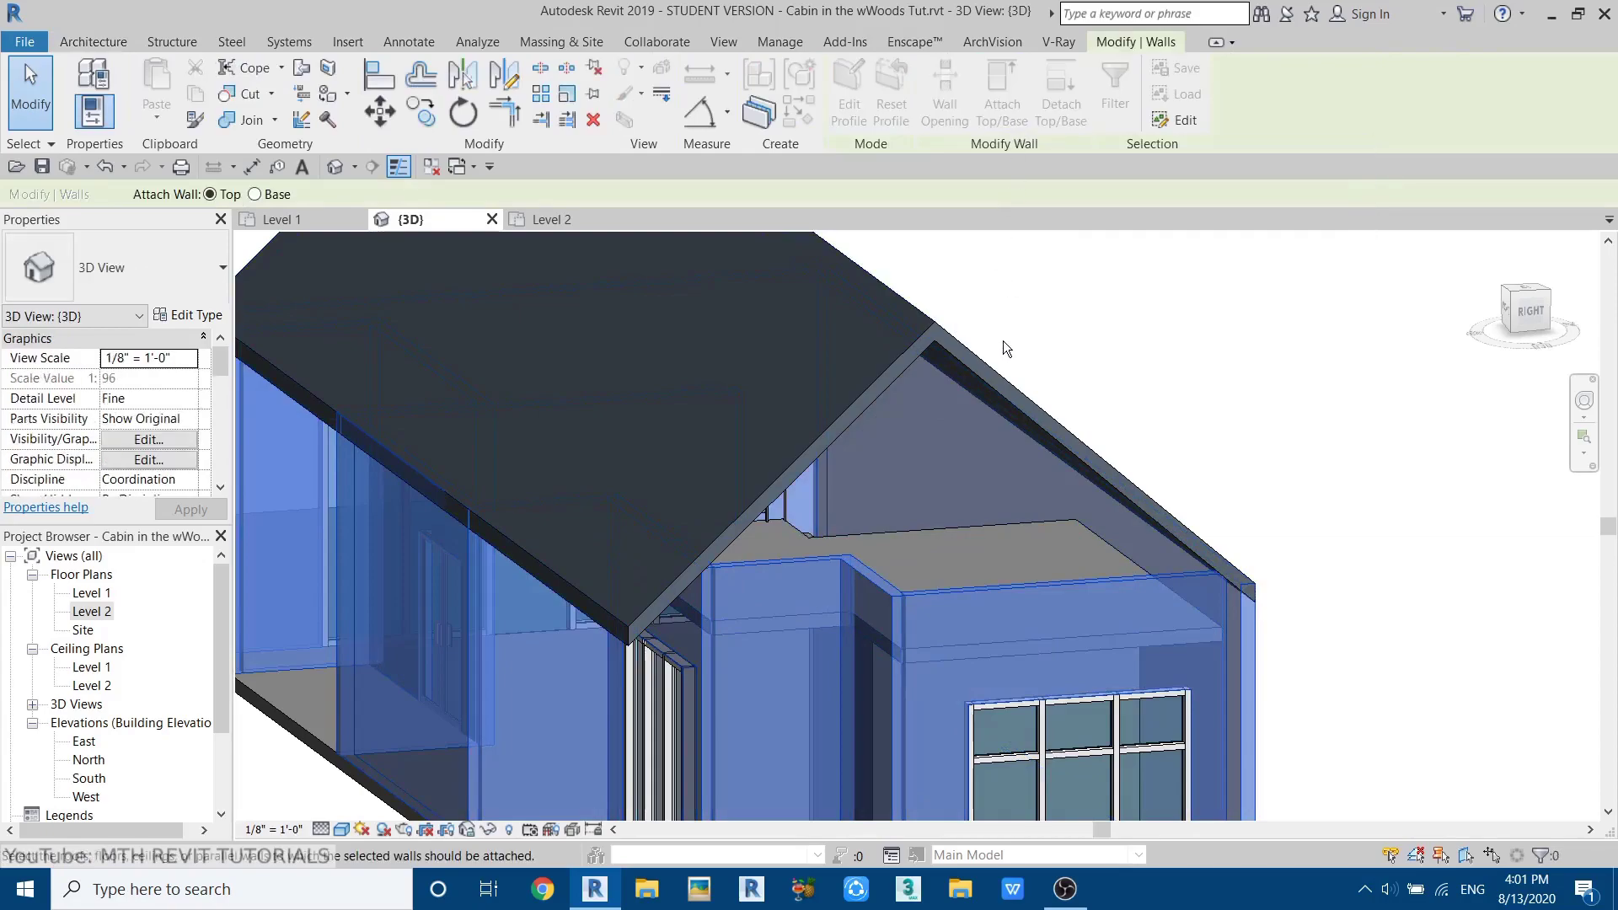
pyautogui.click(979, 367)
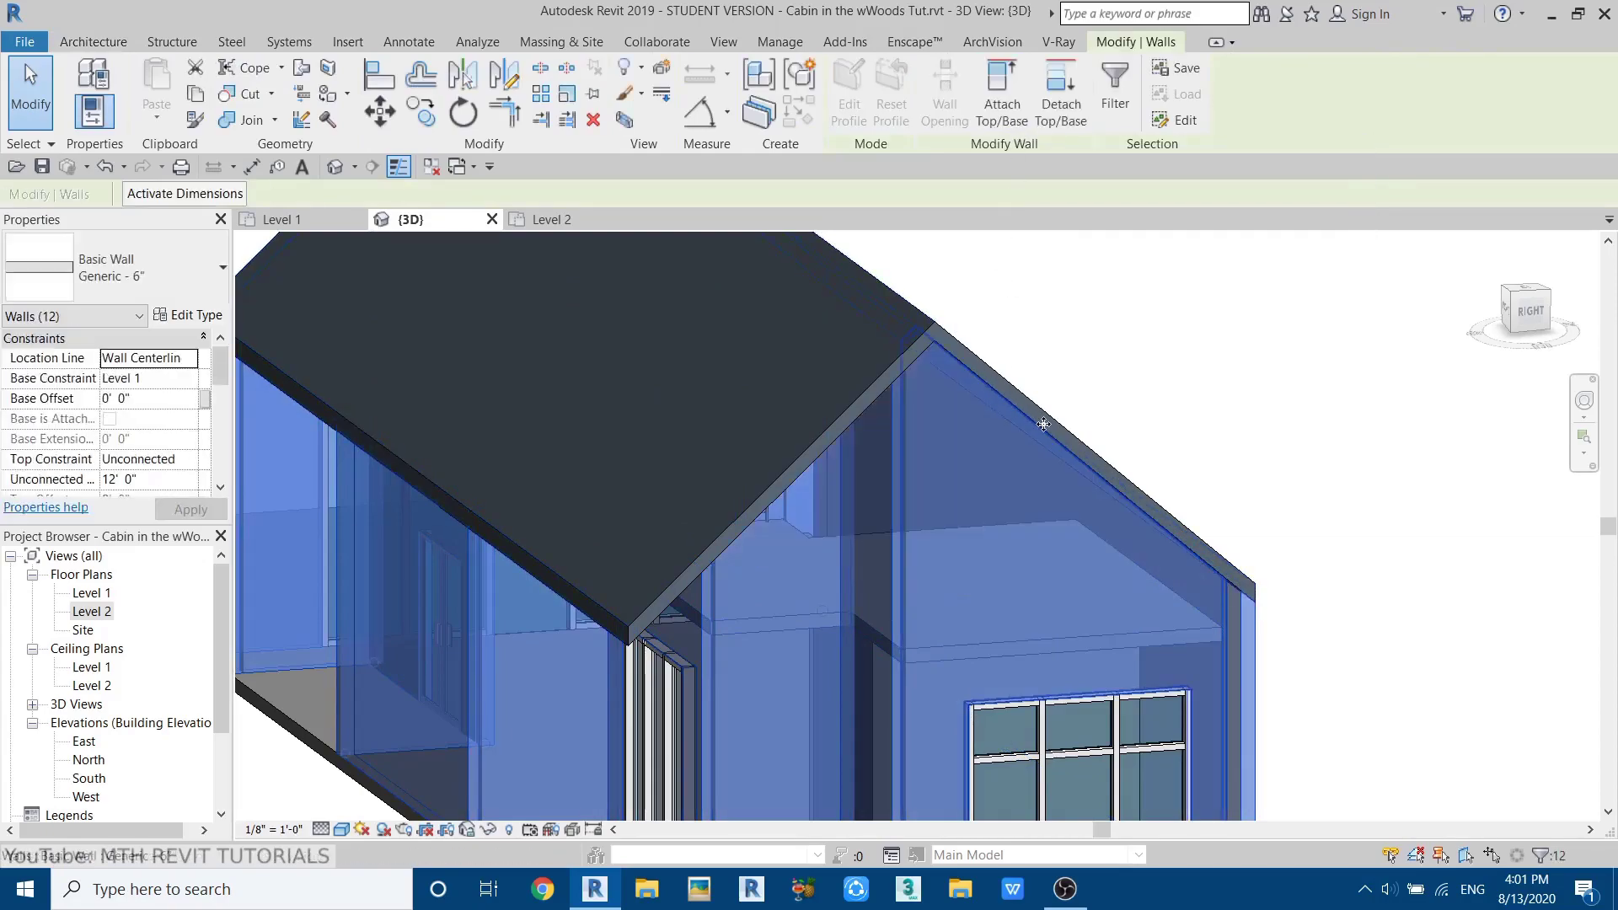
pyautogui.click(1159, 444)
# - Examine how the gable walls meet the roof at the glazed end of the cabin
pyautogui.scroll(-5, 1160, 443)
pyautogui.keyDown('shift'); pyautogui.moveTo(745, 522); pyautogui.dragTo(600, 476, button='middle'); pyautogui.keyUp('shift')
pyautogui.scroll(5, 600, 480)
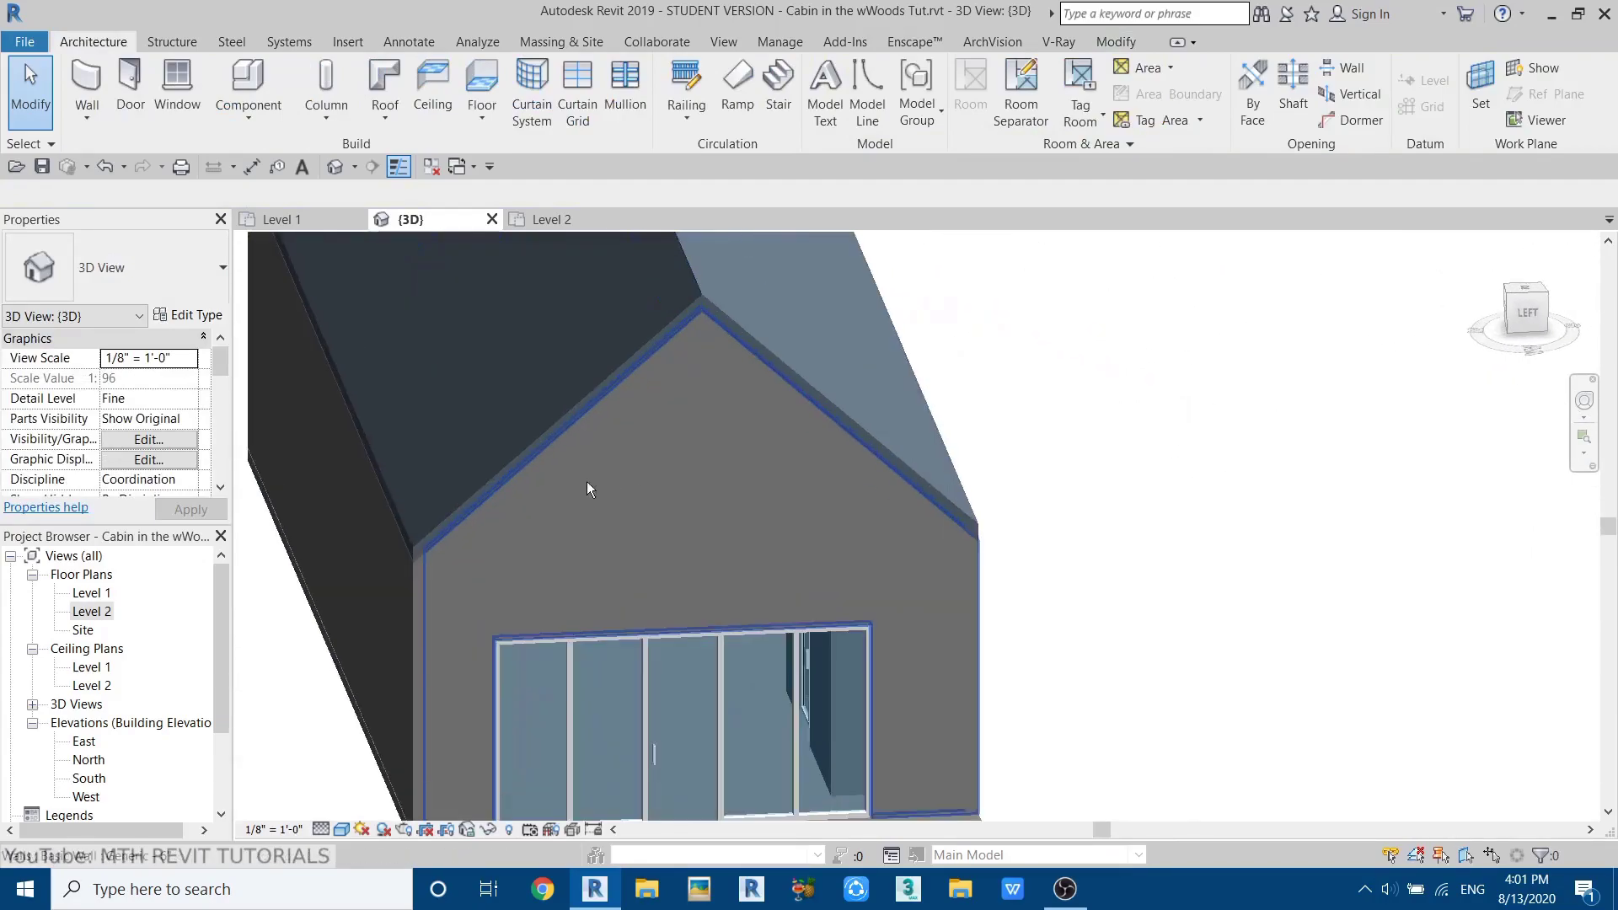
pyautogui.scroll(-5, 653, 406)
pyautogui.keyDown('shift'); pyautogui.moveTo(654, 406); pyautogui.dragTo(800, 505, button='middle'); pyautogui.keyUp('shift')
pyautogui.scroll(8, 847, 573)
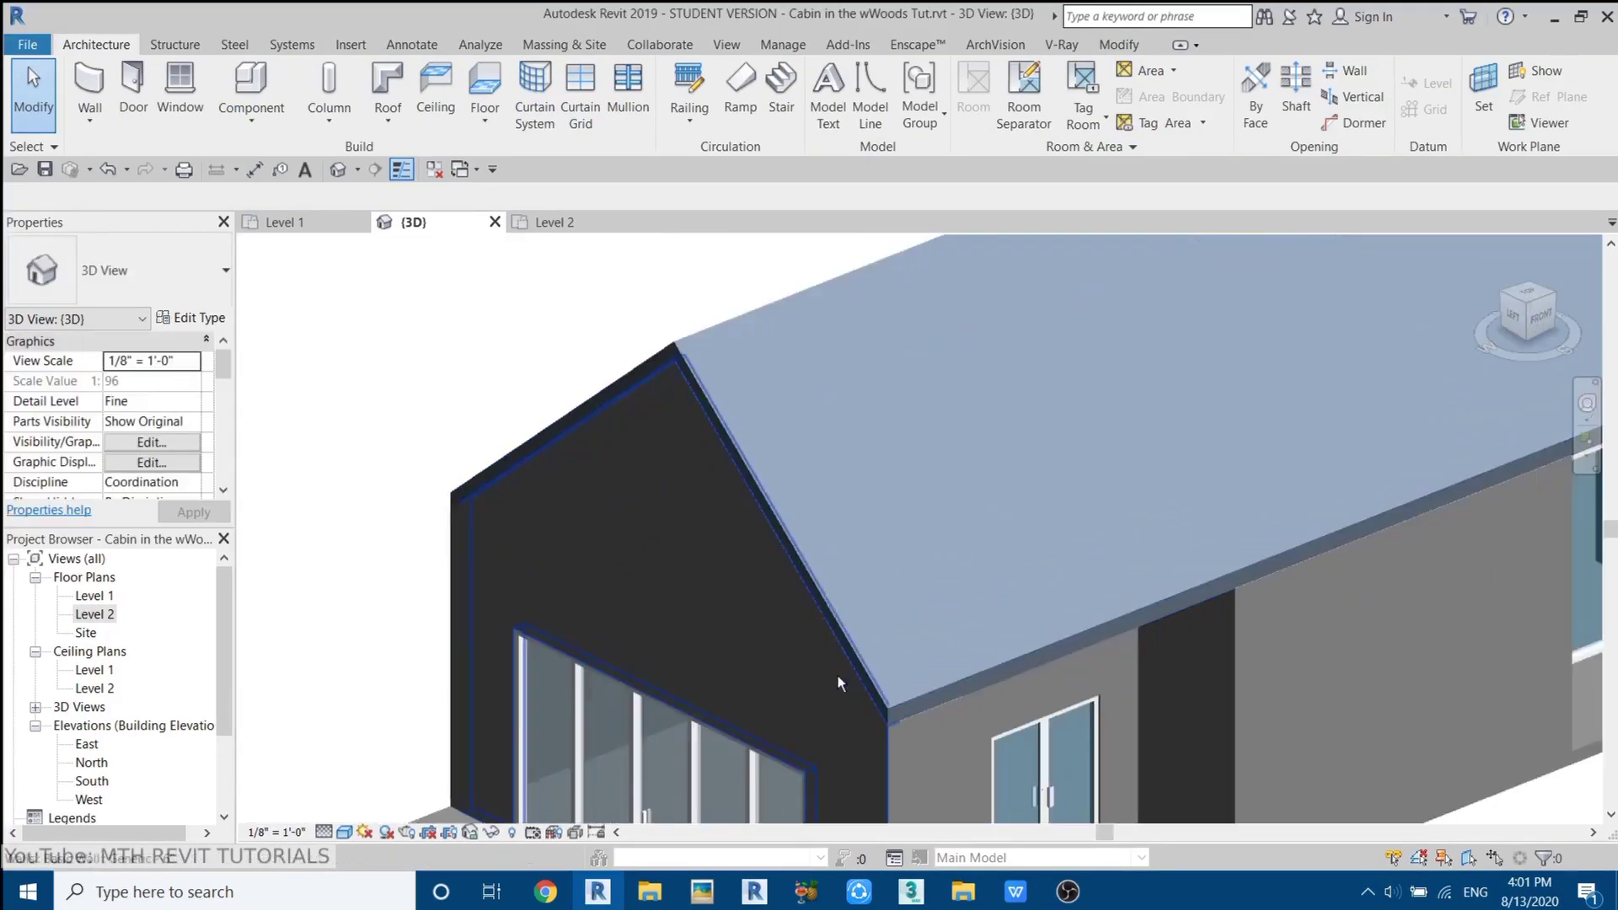
# - In the Level 2 plan, stretch the roof about 2' 3" beyond the end wall facing the terrace
pyautogui.click(515, 226)
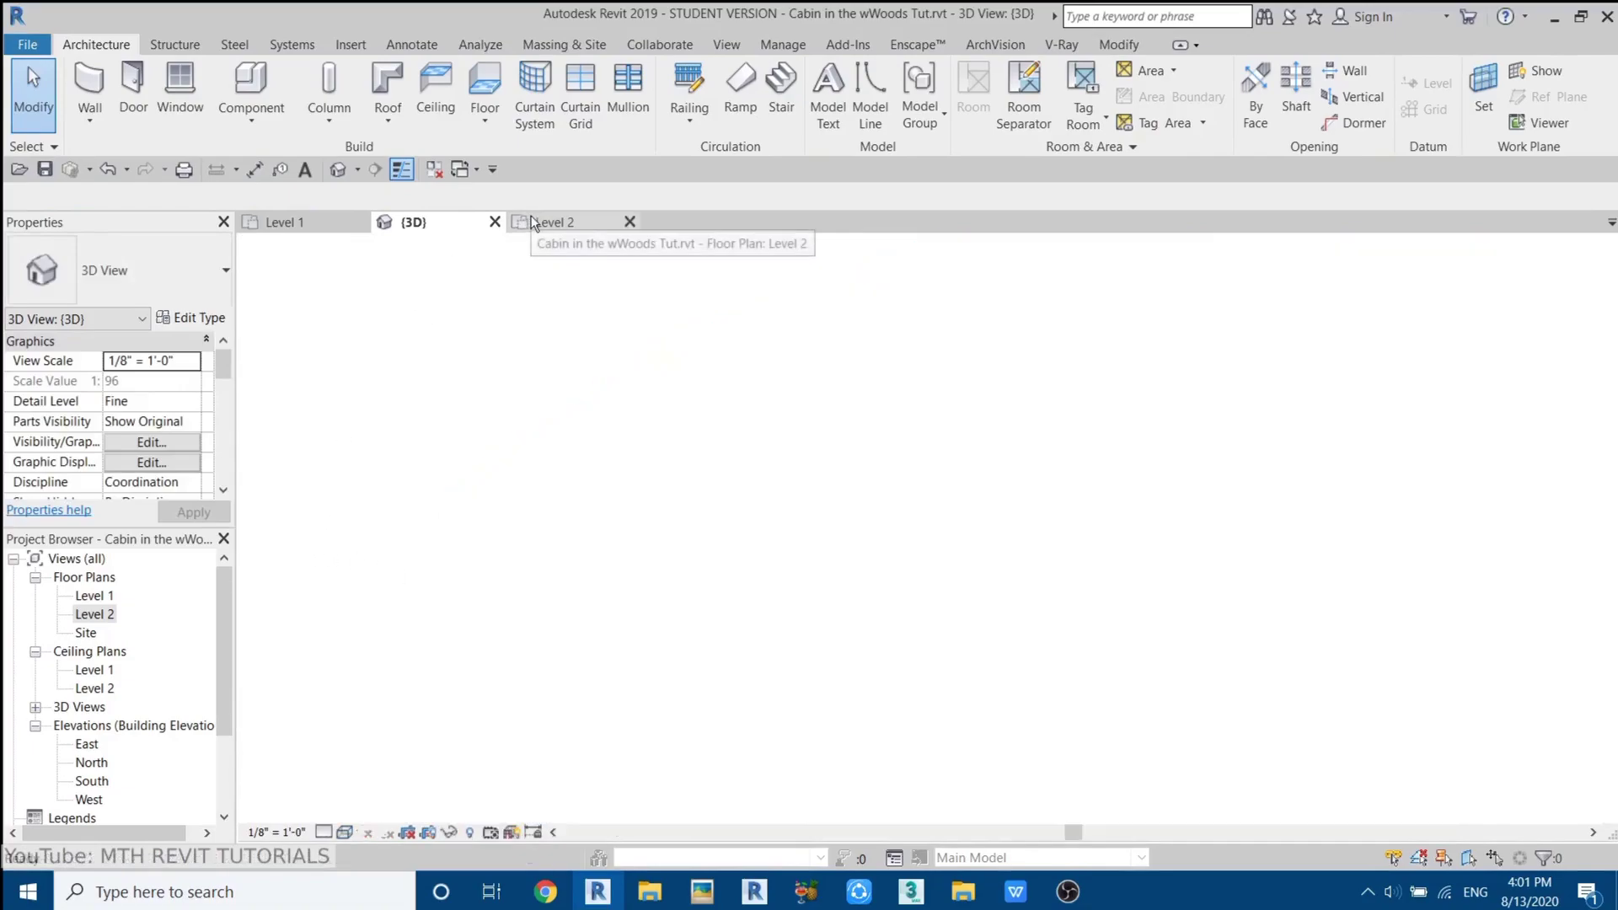
pyautogui.scroll(-4, 540, 564)
pyautogui.moveTo(897, 599); pyautogui.dragTo(1069, 761, button='middle')
pyautogui.scroll(-2, 1069, 761)
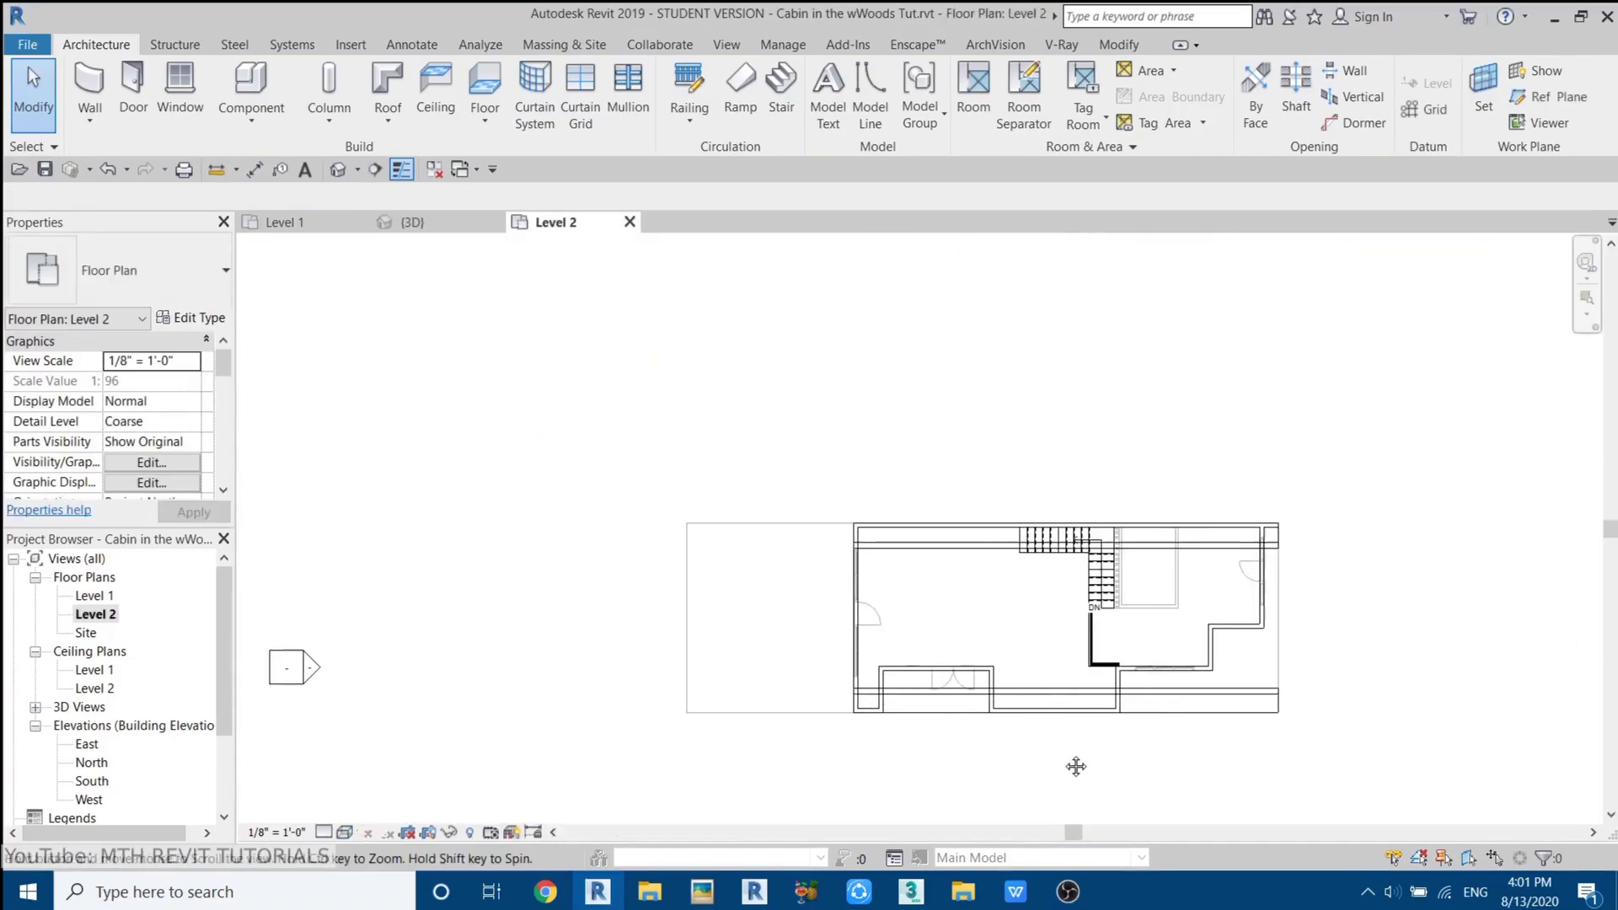
pyautogui.click(856, 628)
pyautogui.scroll(4, 855, 628)
pyautogui.scroll(2, 856, 628)
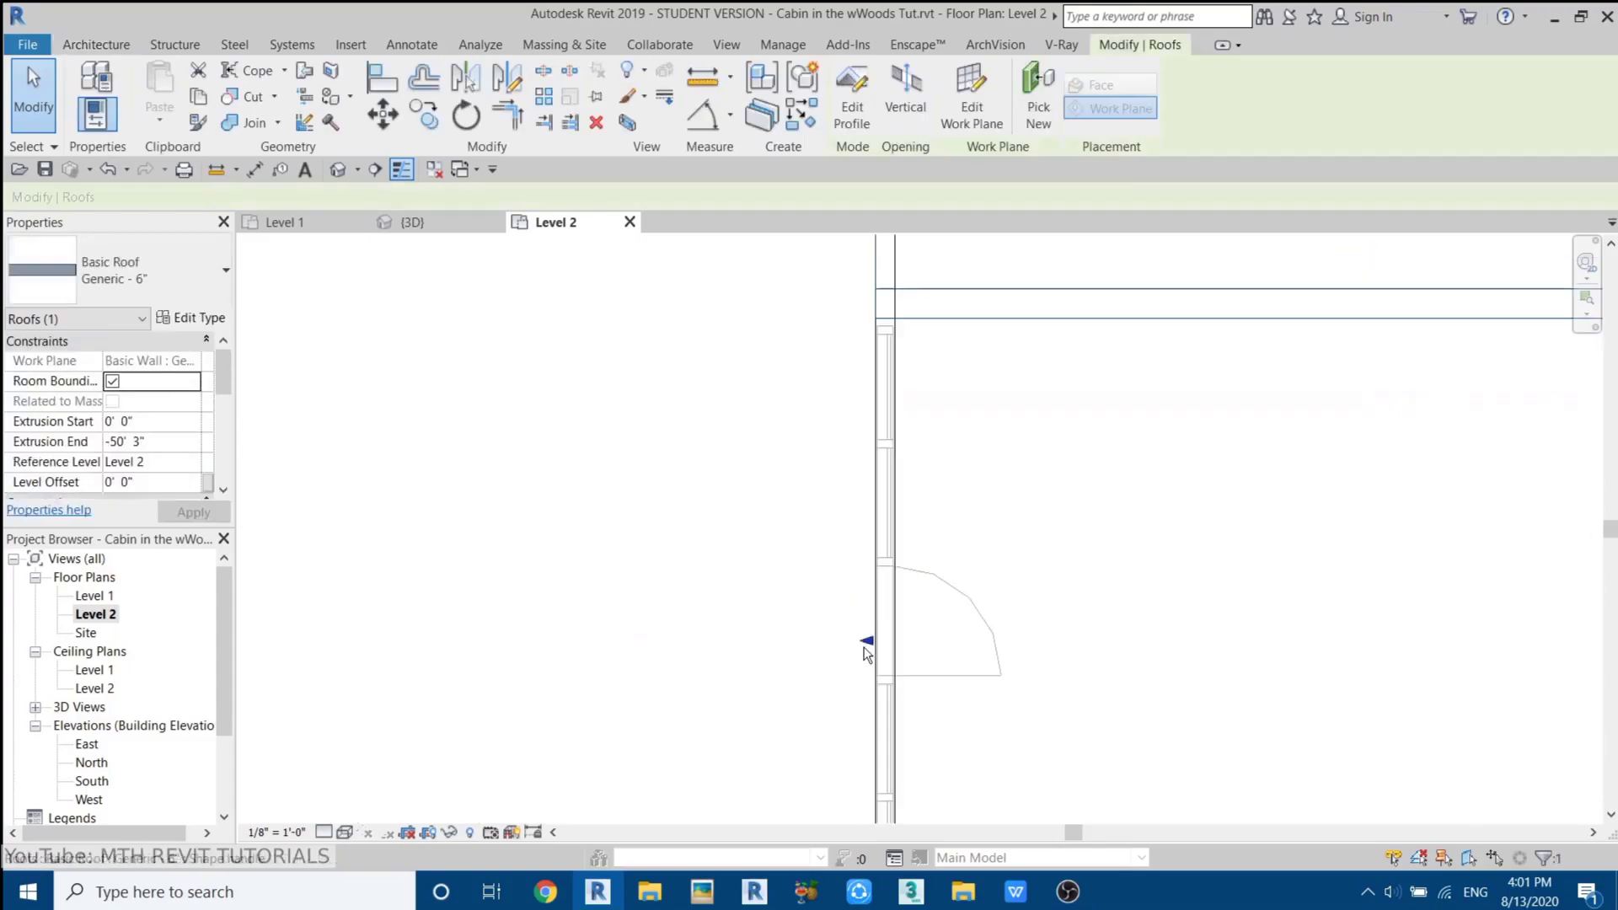
pyautogui.scroll(-2, 866, 649)
pyautogui.scroll(3, 845, 650)
pyautogui.moveTo(869, 629); pyautogui.dragTo(786, 639)
# - Stretch the opposite end of the roof slightly outward, to a total roof length of about 53'
pyautogui.scroll(-3, 784, 638)
pyautogui.moveTo(1001, 664); pyautogui.dragTo(438, 665, button='middle')
pyautogui.moveTo(1121, 631); pyautogui.dragTo(1129, 633)
pyautogui.scroll(3, 1126, 637)
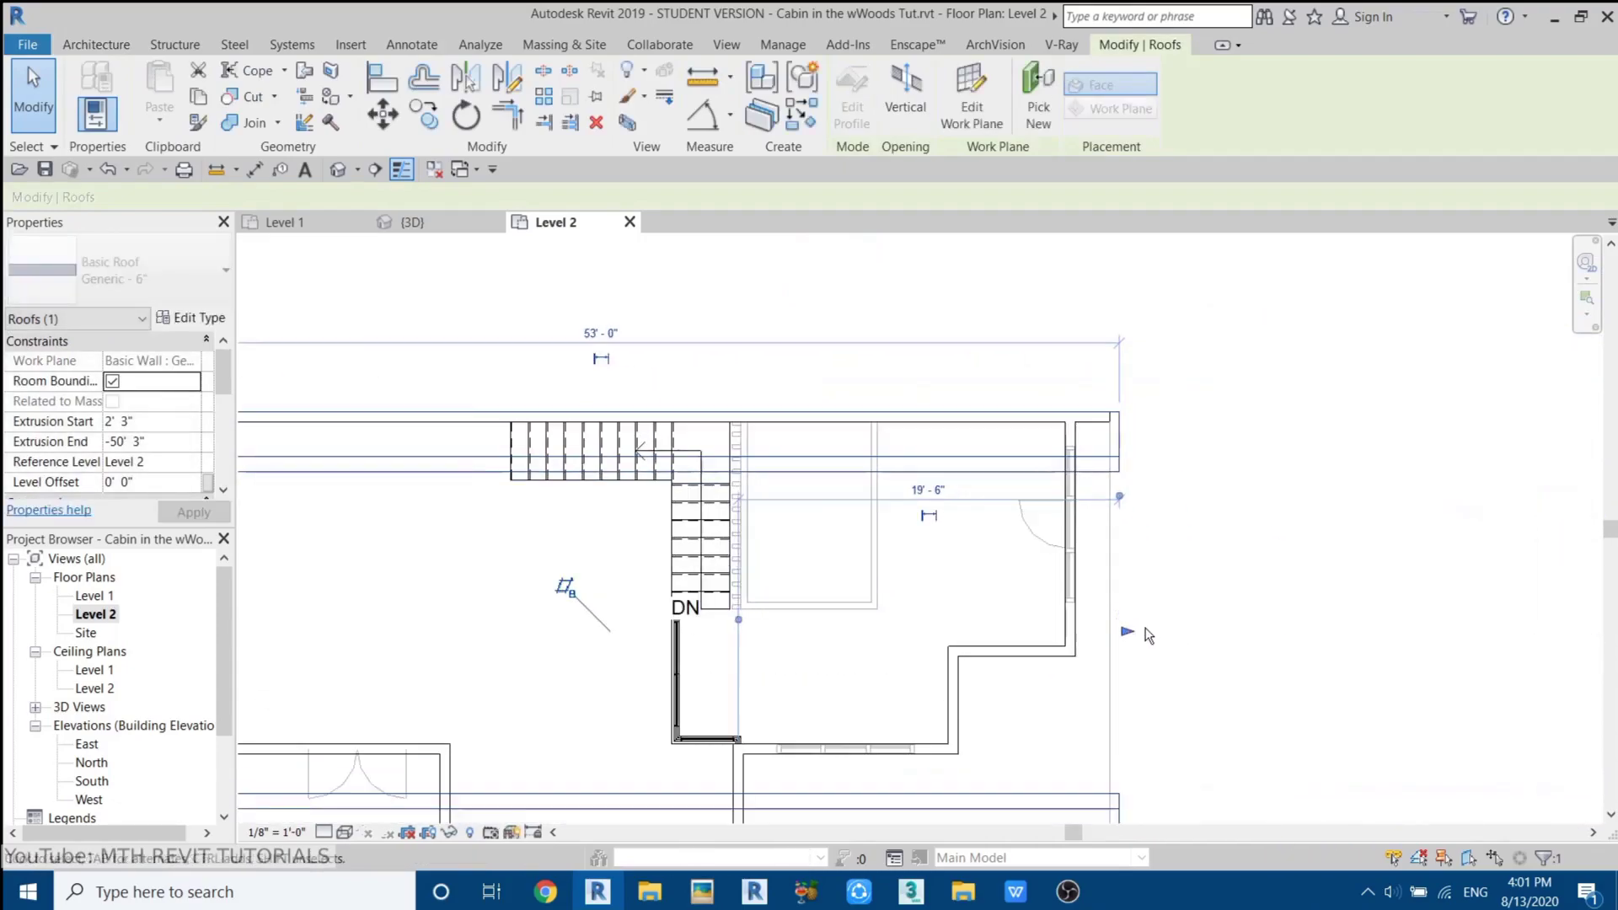
pyautogui.scroll(-3, 1078, 505)
pyautogui.press('Escape')
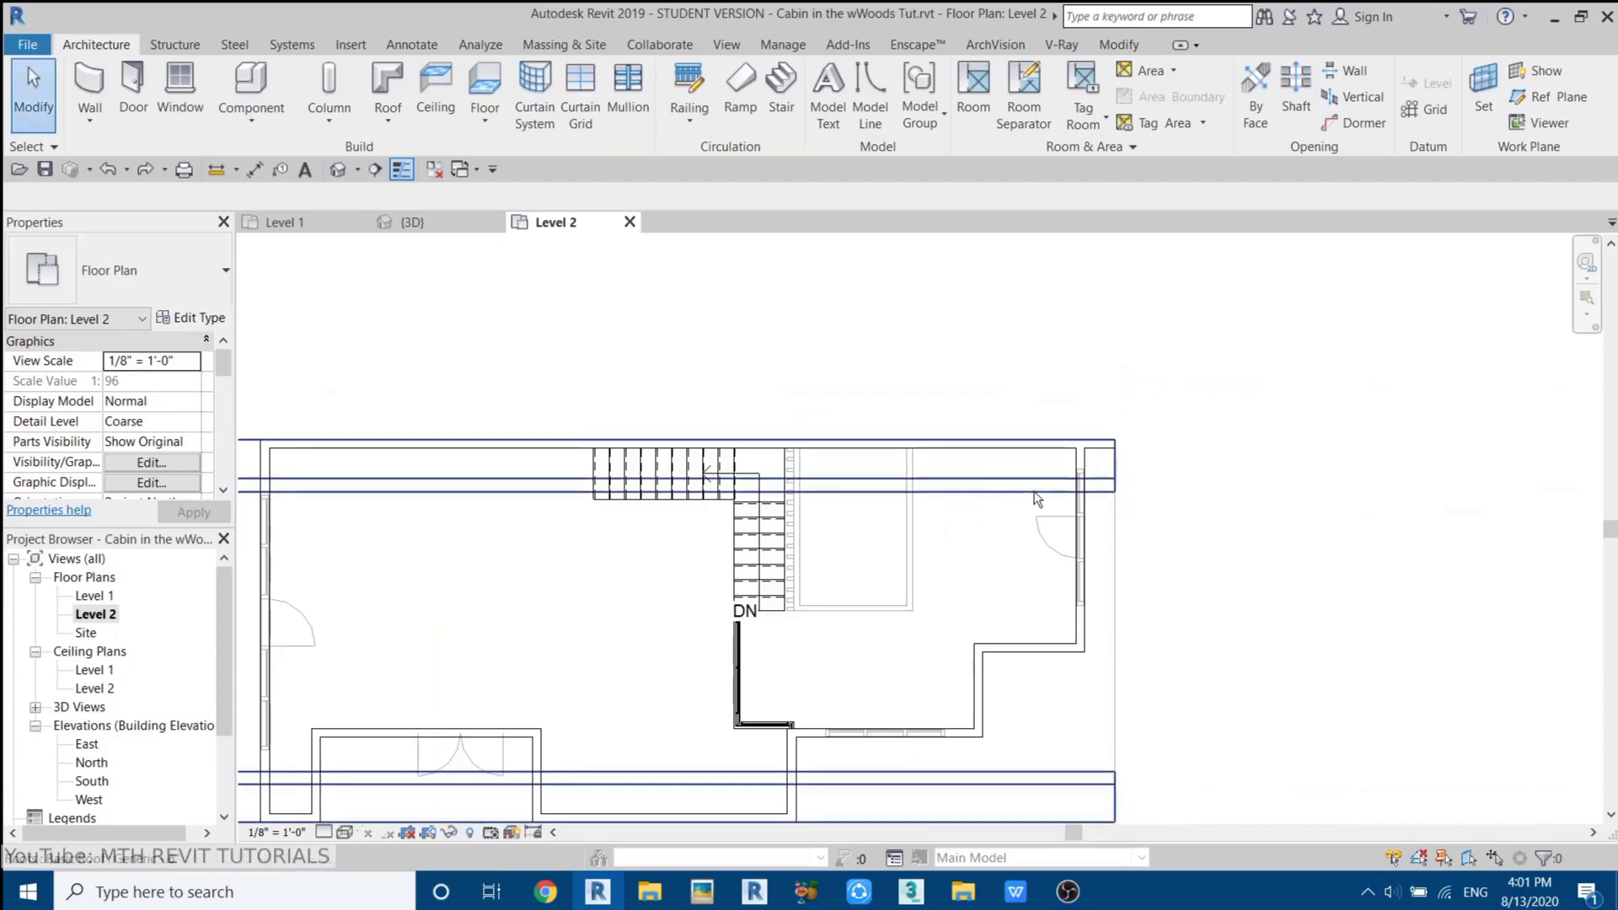
# - Examine the roof overhang at the glazed end in 3D and the wall layout in the Level 1 plan
pyautogui.click(338, 169)
pyautogui.scroll(-3, 761, 481)
pyautogui.keyDown('shift'); pyautogui.moveTo(762, 480); pyautogui.dragTo(879, 664, button='middle'); pyautogui.keyUp('shift')
pyautogui.keyDown('shift'); pyautogui.moveTo(688, 605); pyautogui.dragTo(1003, 478, button='middle'); pyautogui.keyUp('shift')
pyautogui.scroll(3, 927, 590)
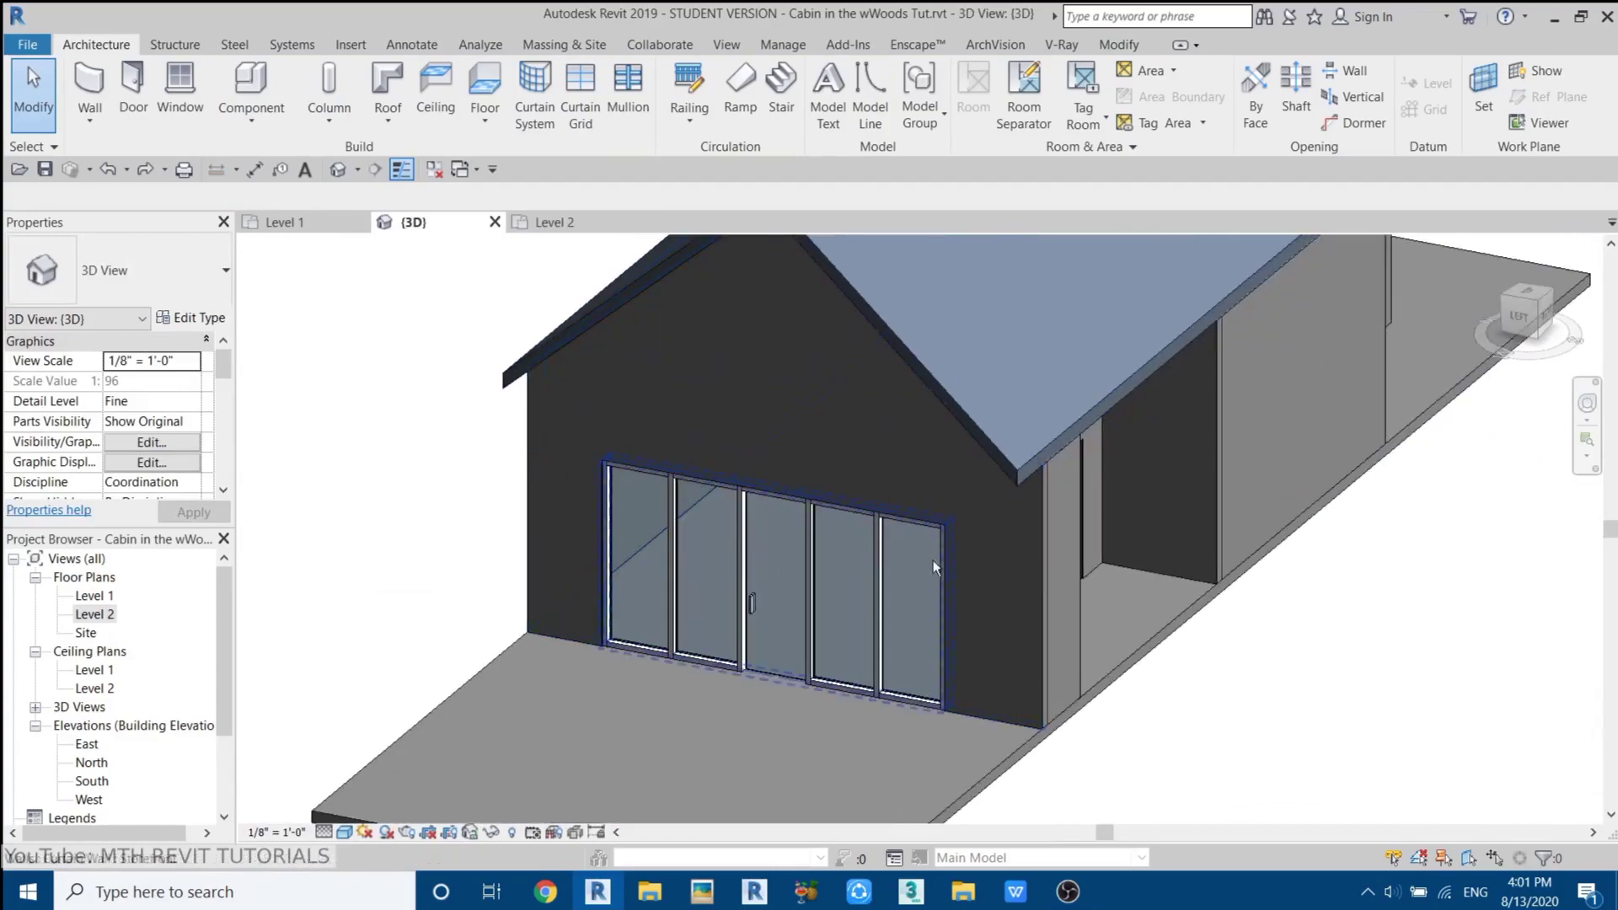
pyautogui.click(282, 222)
pyautogui.scroll(-4, 514, 624)
pyautogui.moveTo(677, 610); pyautogui.dragTo(740, 491, button='middle')
# - In the Level 2 plan, extend the long rear wall past the glazed end wall to the edge of the roof overhang
pyautogui.click(552, 222)
pyautogui.scroll(5, 888, 516)
pyautogui.click(1009, 489)
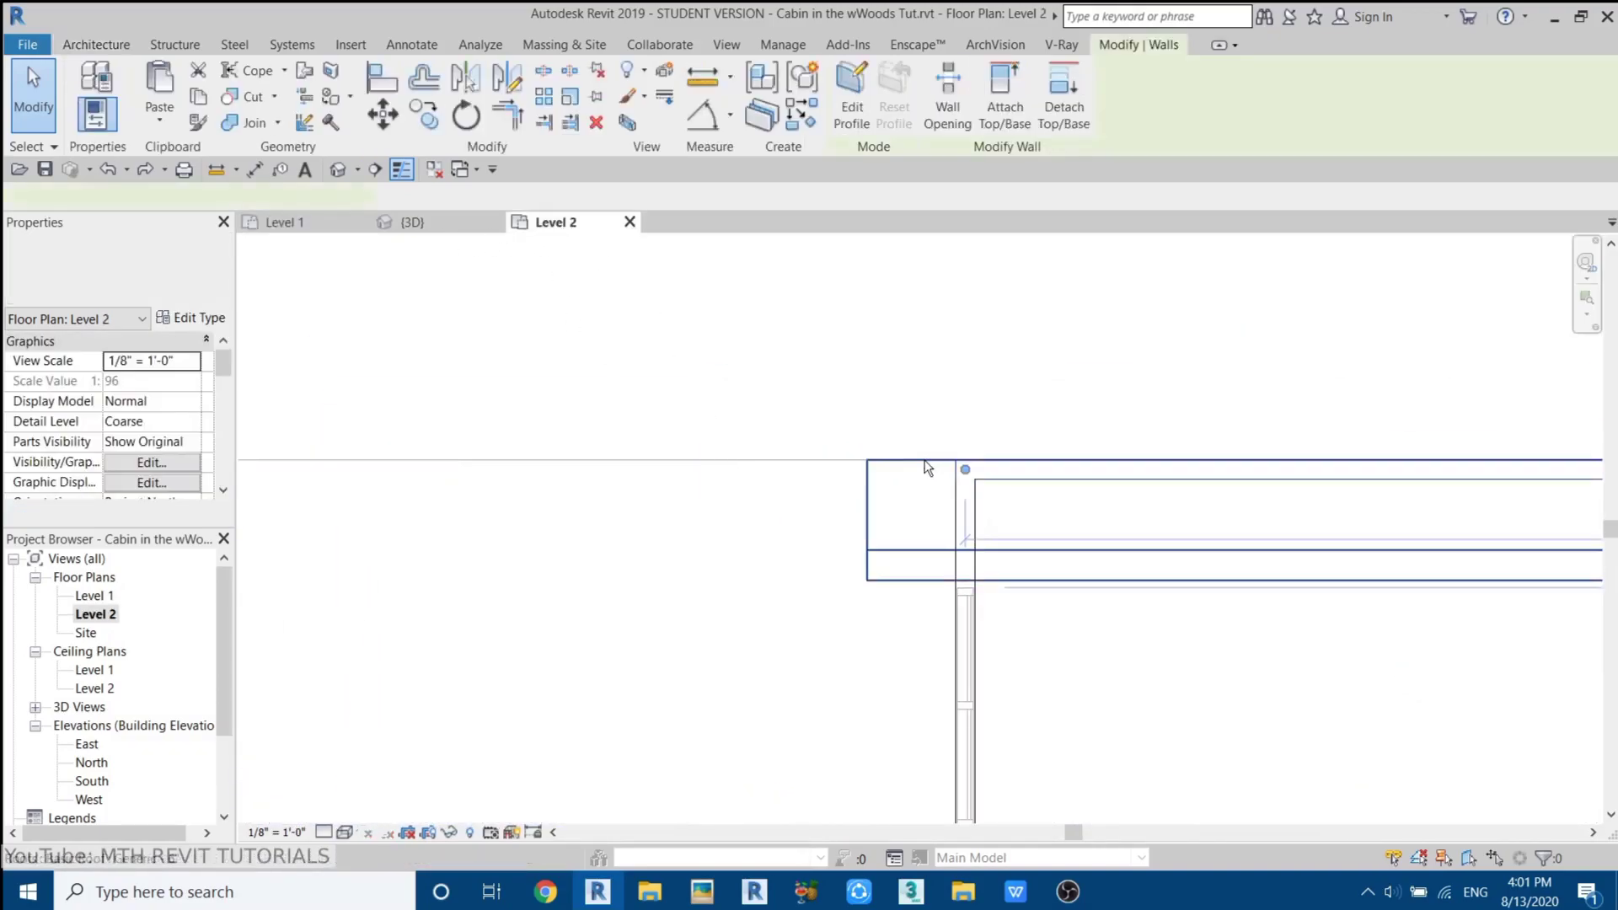
pyautogui.scroll(2, 1005, 479)
pyautogui.moveTo(997, 480); pyautogui.dragTo(824, 478)
# - Extend the short wall on the opposite long side to the same roof overhang edge, about 5' 6" long
pyautogui.scroll(-4, 790, 383)
pyautogui.scroll(2, 816, 659)
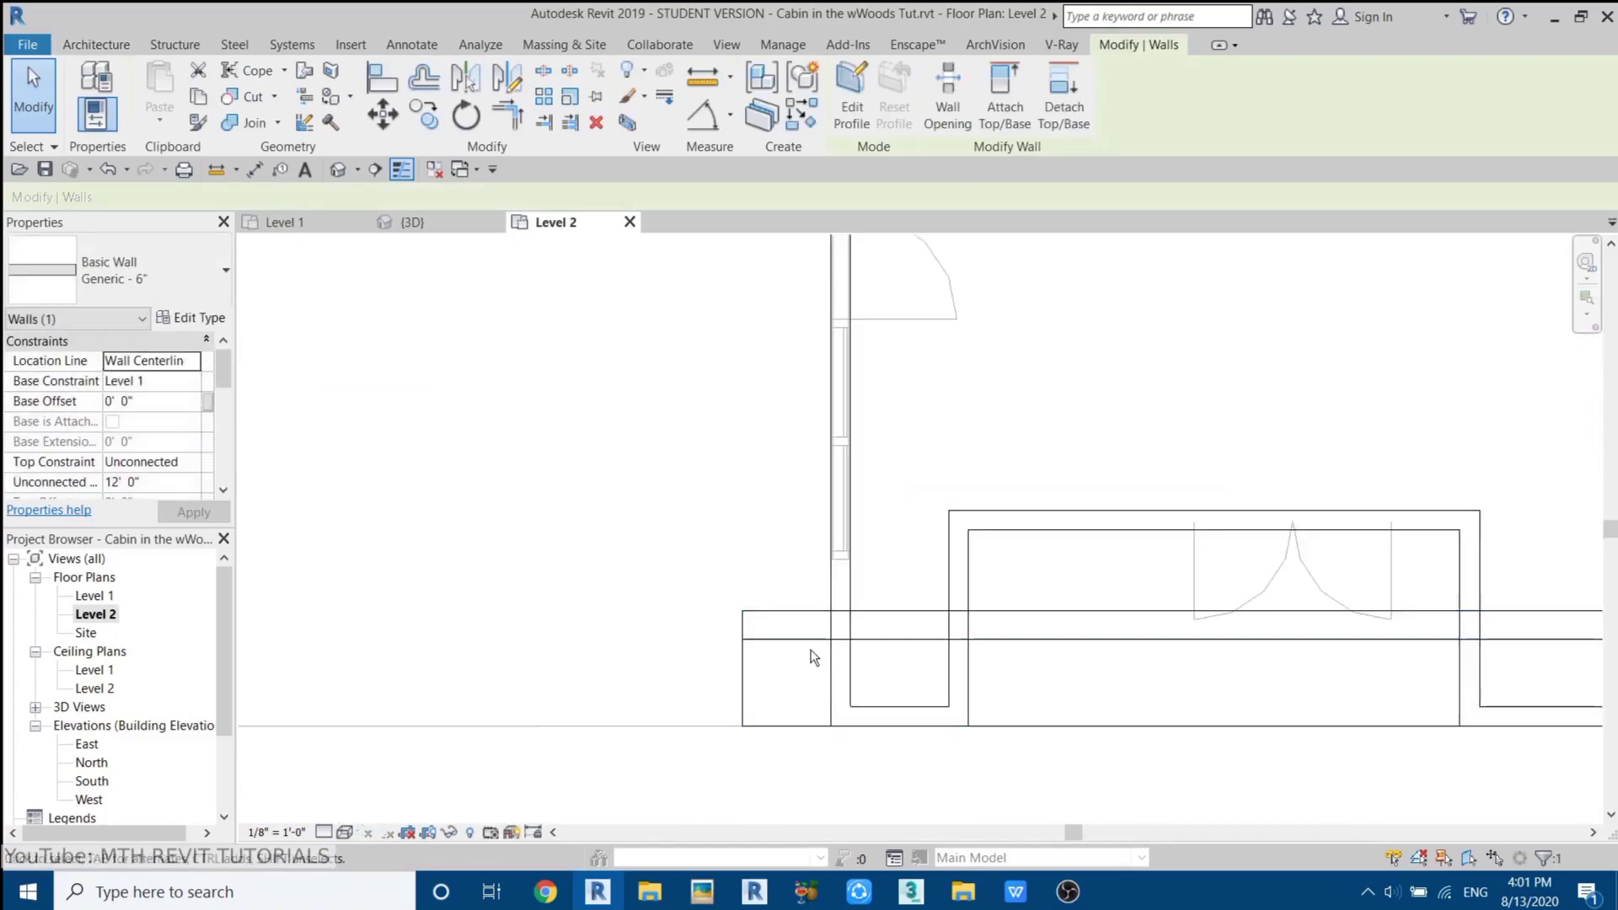
pyautogui.click(884, 717)
pyautogui.scroll(2, 885, 717)
pyautogui.moveTo(853, 714); pyautogui.dragTo(675, 707)
pyautogui.scroll(-3, 675, 707)
pyautogui.scroll(3, 741, 658)
pyautogui.scroll(-3, 812, 784)
pyautogui.scroll(3, 798, 328)
pyautogui.scroll(-3, 823, 371)
pyautogui.moveTo(842, 703); pyautogui.dragTo(983, 711, button='middle')
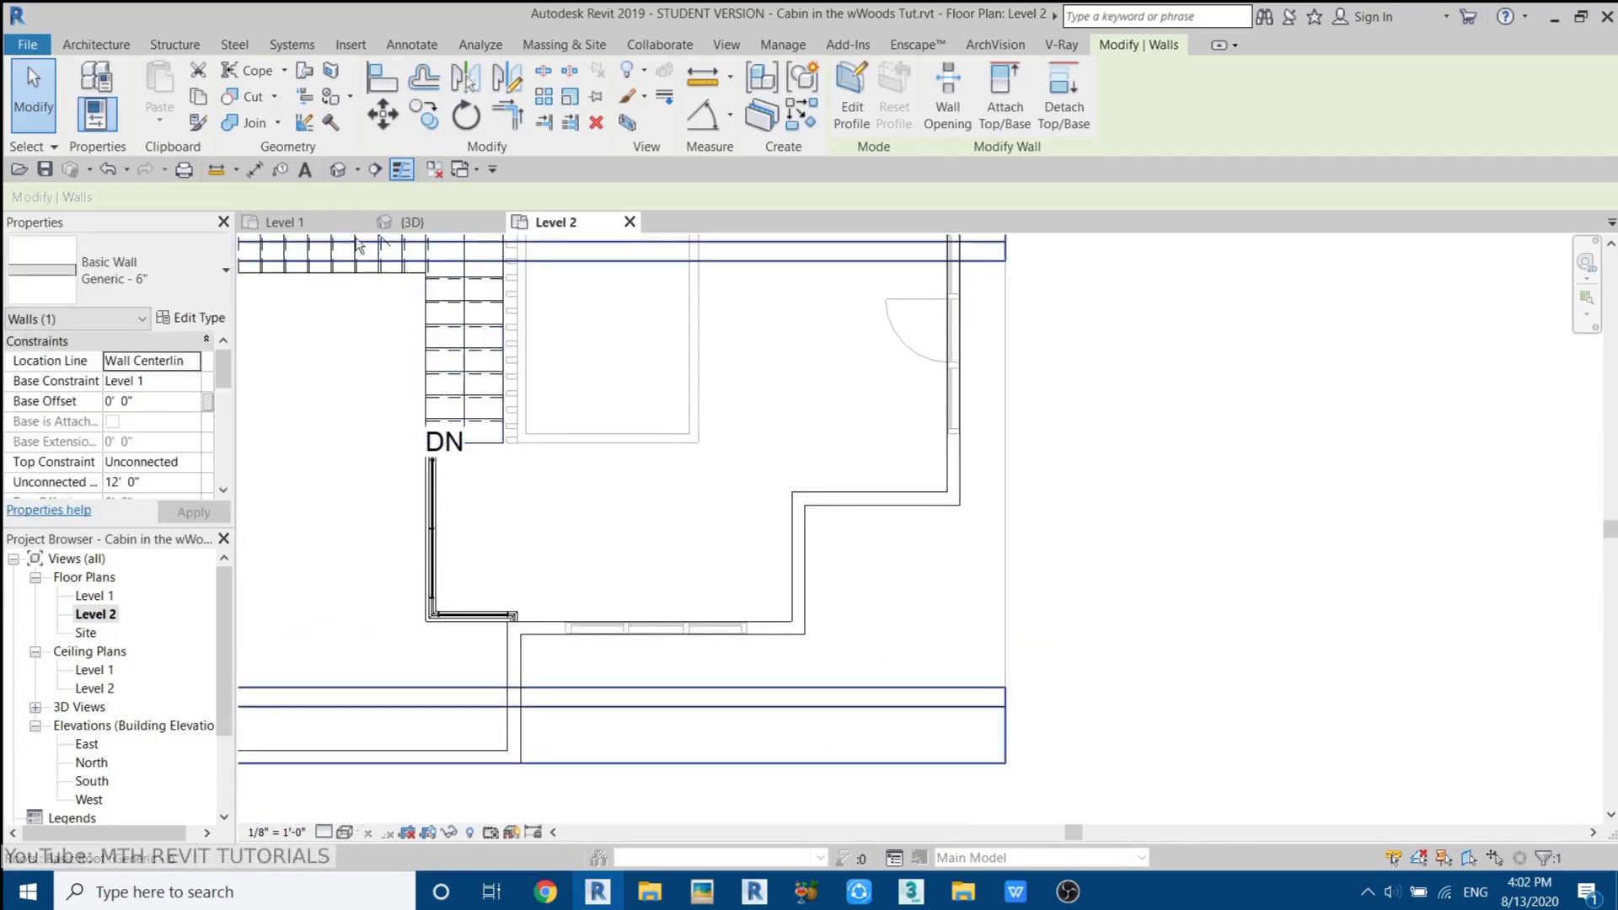
# - In Level 1, create a similar Generic - 6" wall with location line Finish Face: Exterior along the slab edge outside the stepped corner
pyautogui.click(303, 226)
pyautogui.scroll(-4, 661, 426)
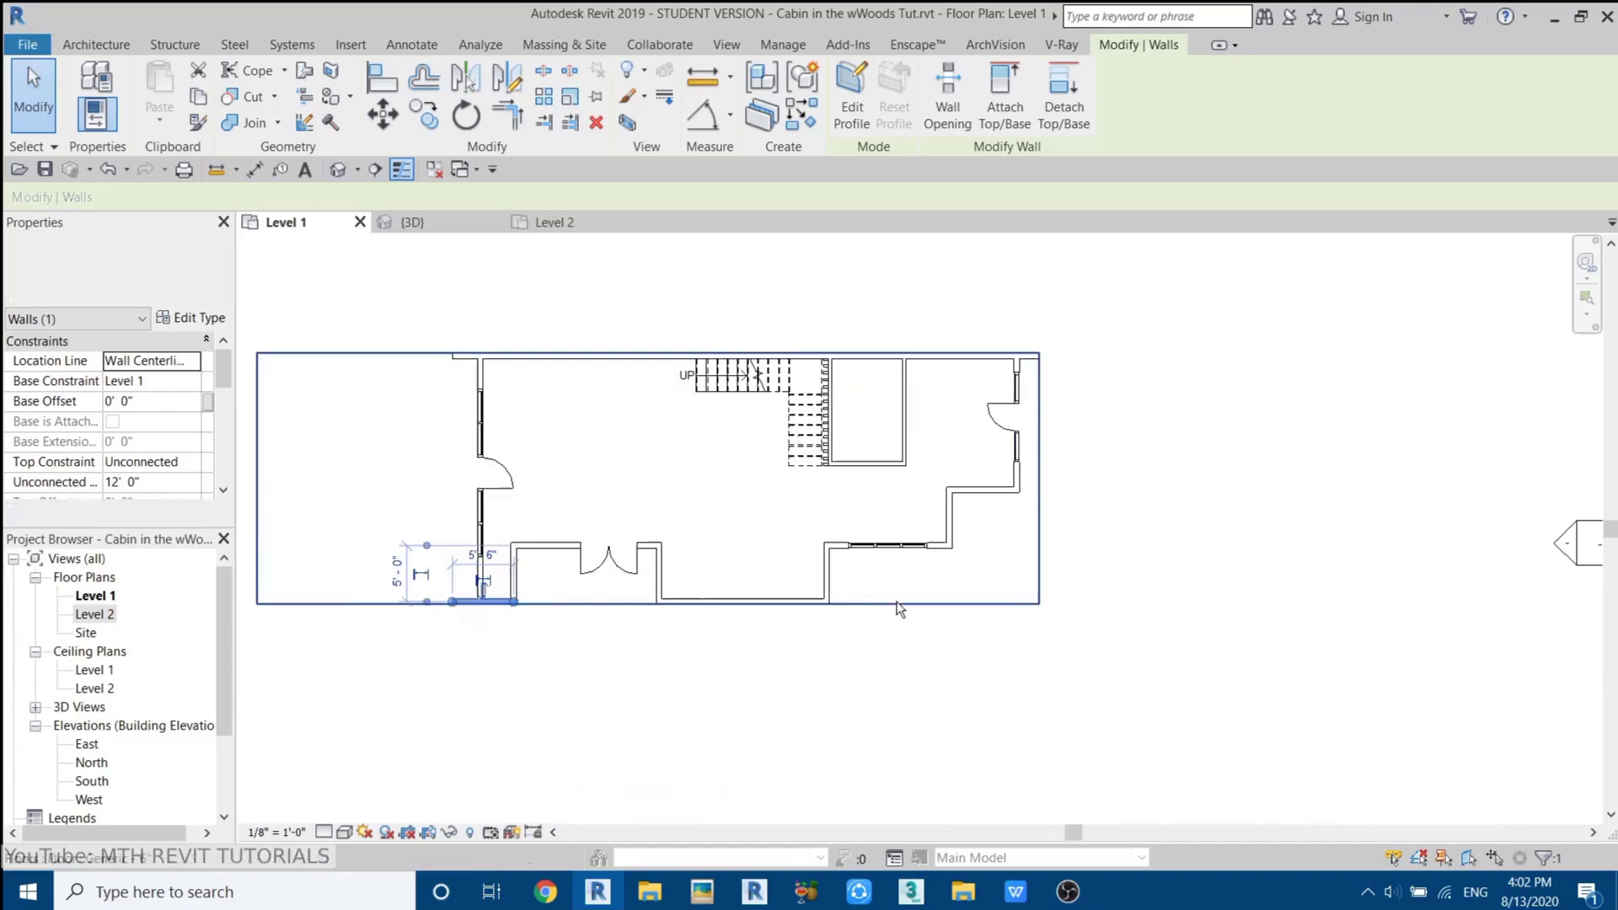
pyautogui.scroll(5, 1109, 546)
pyautogui.click(1045, 412)
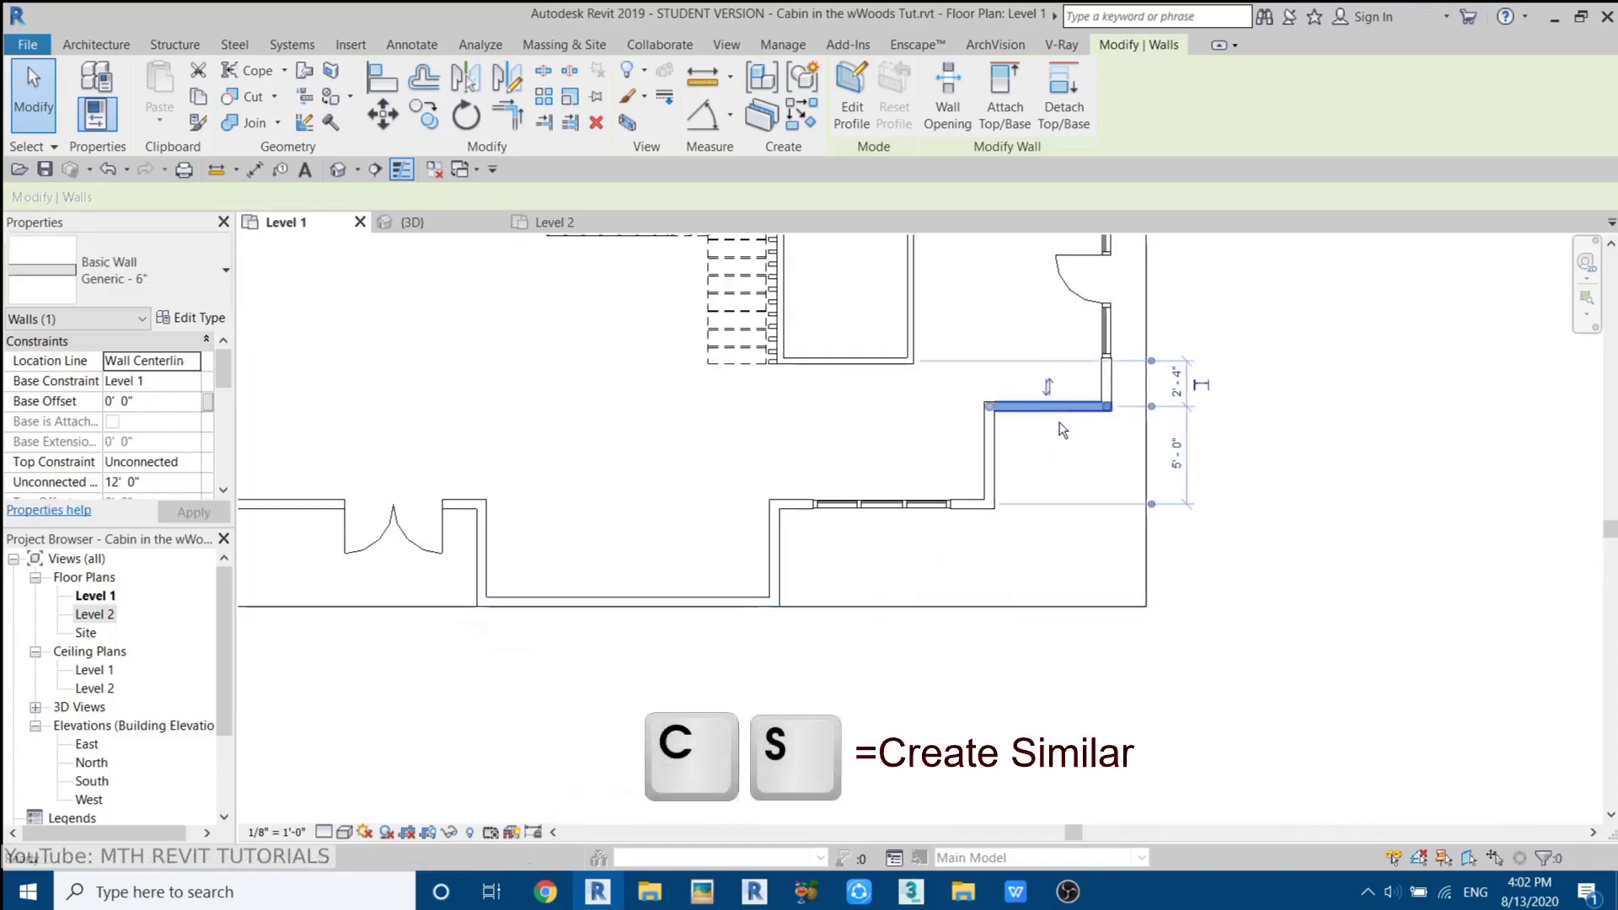
pyautogui.press('c')
pyautogui.press('s')
pyautogui.scroll(2, 1105, 576)
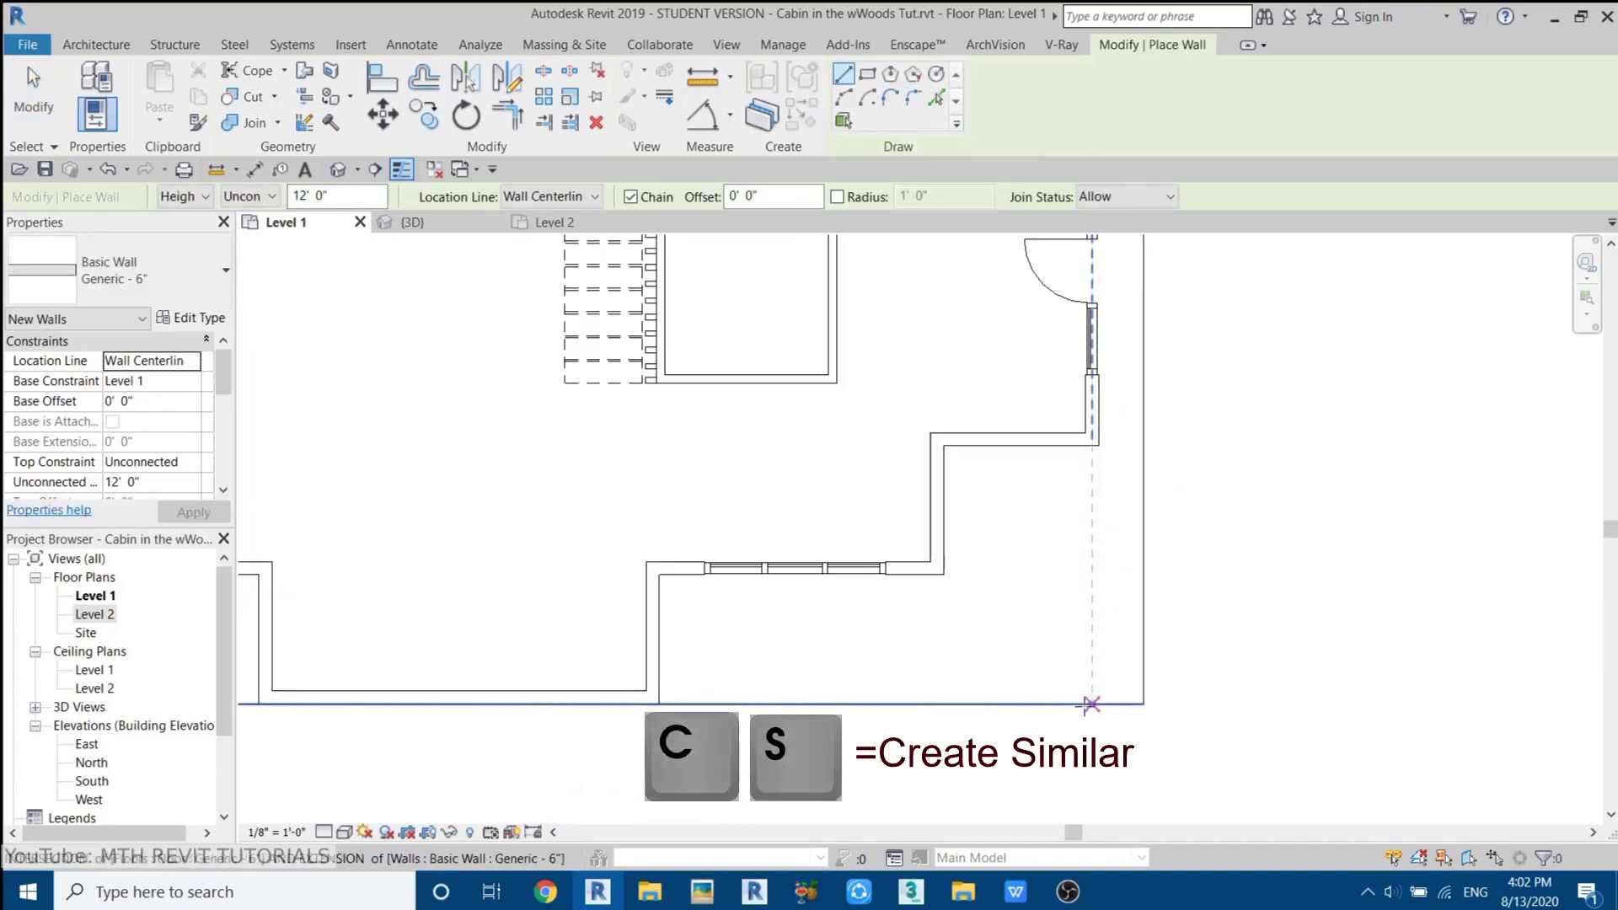
pyautogui.click(1093, 703)
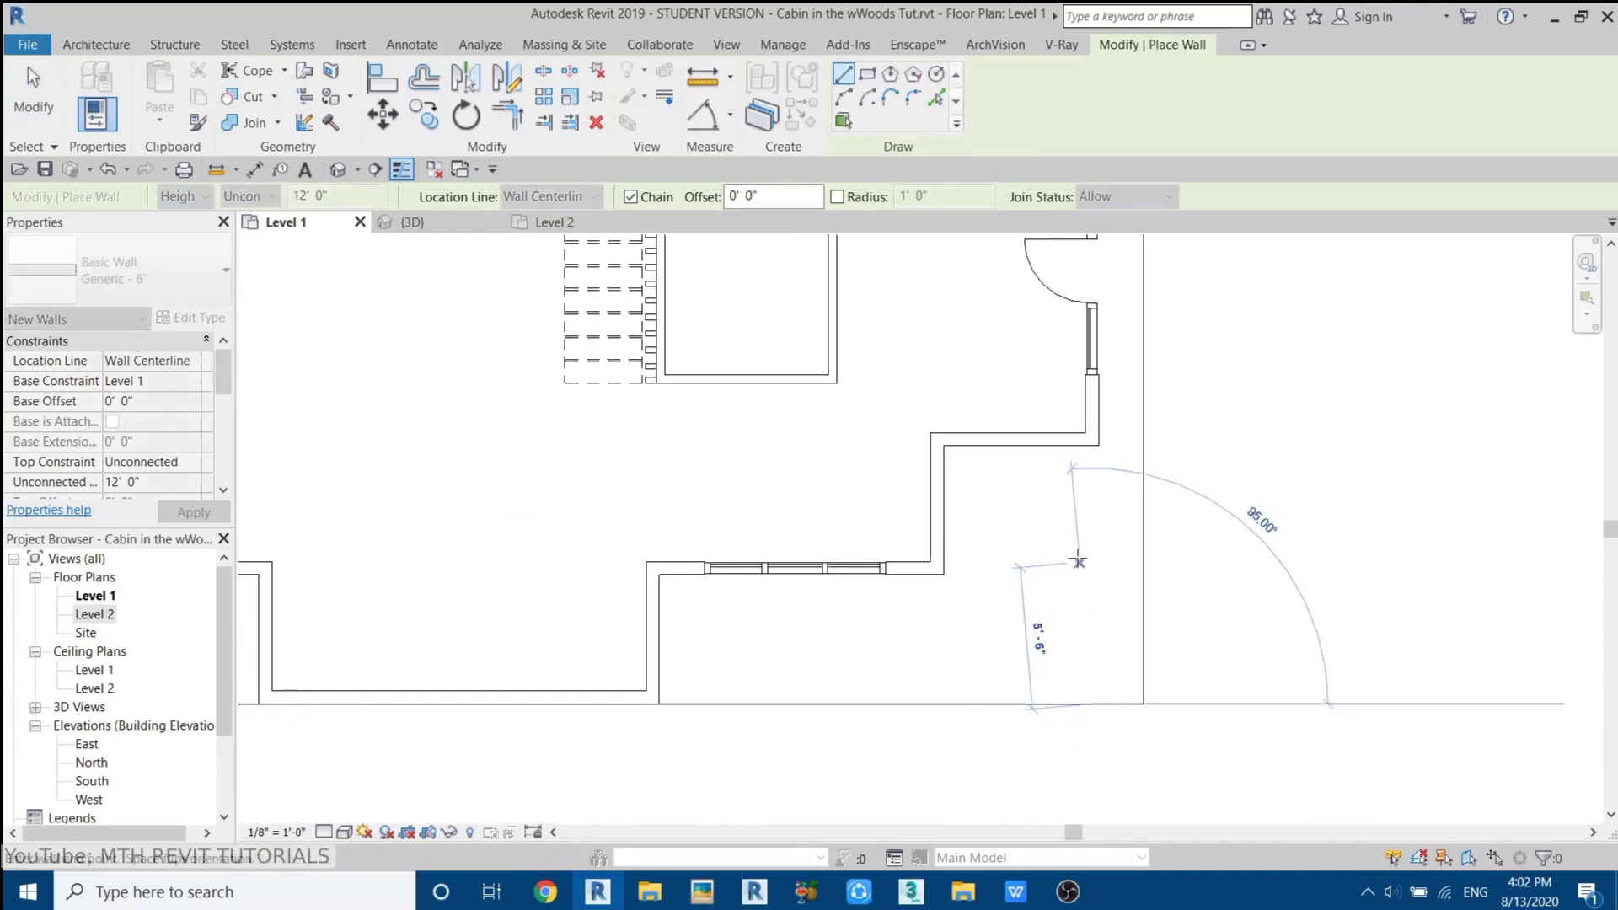
pyautogui.press('Escape')
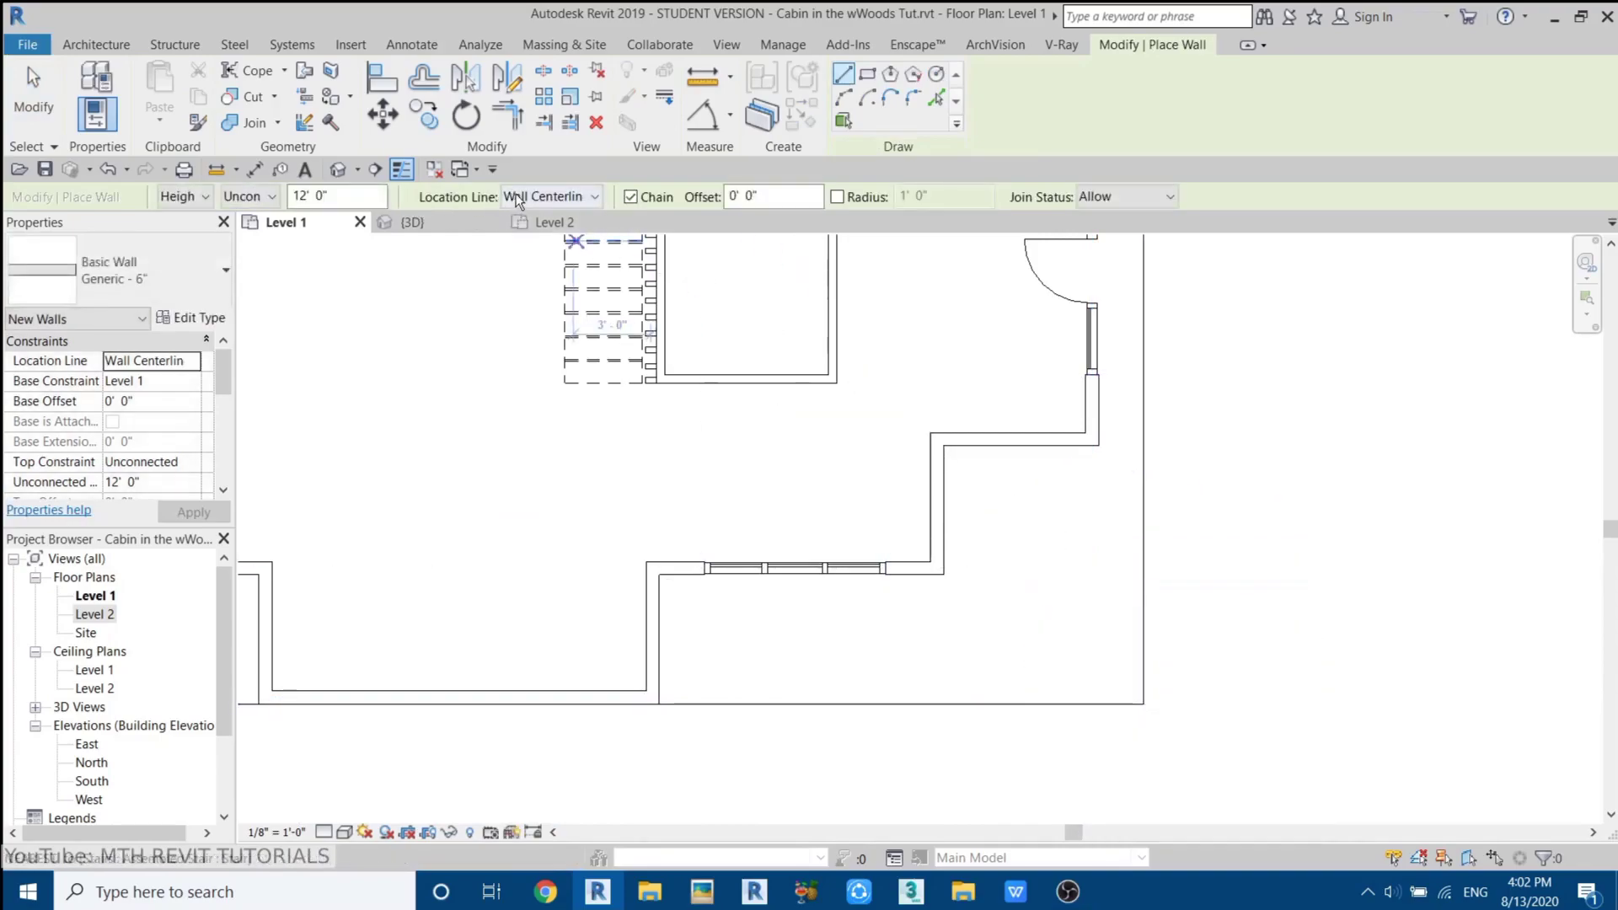
pyautogui.click(521, 200)
pyautogui.click(553, 253)
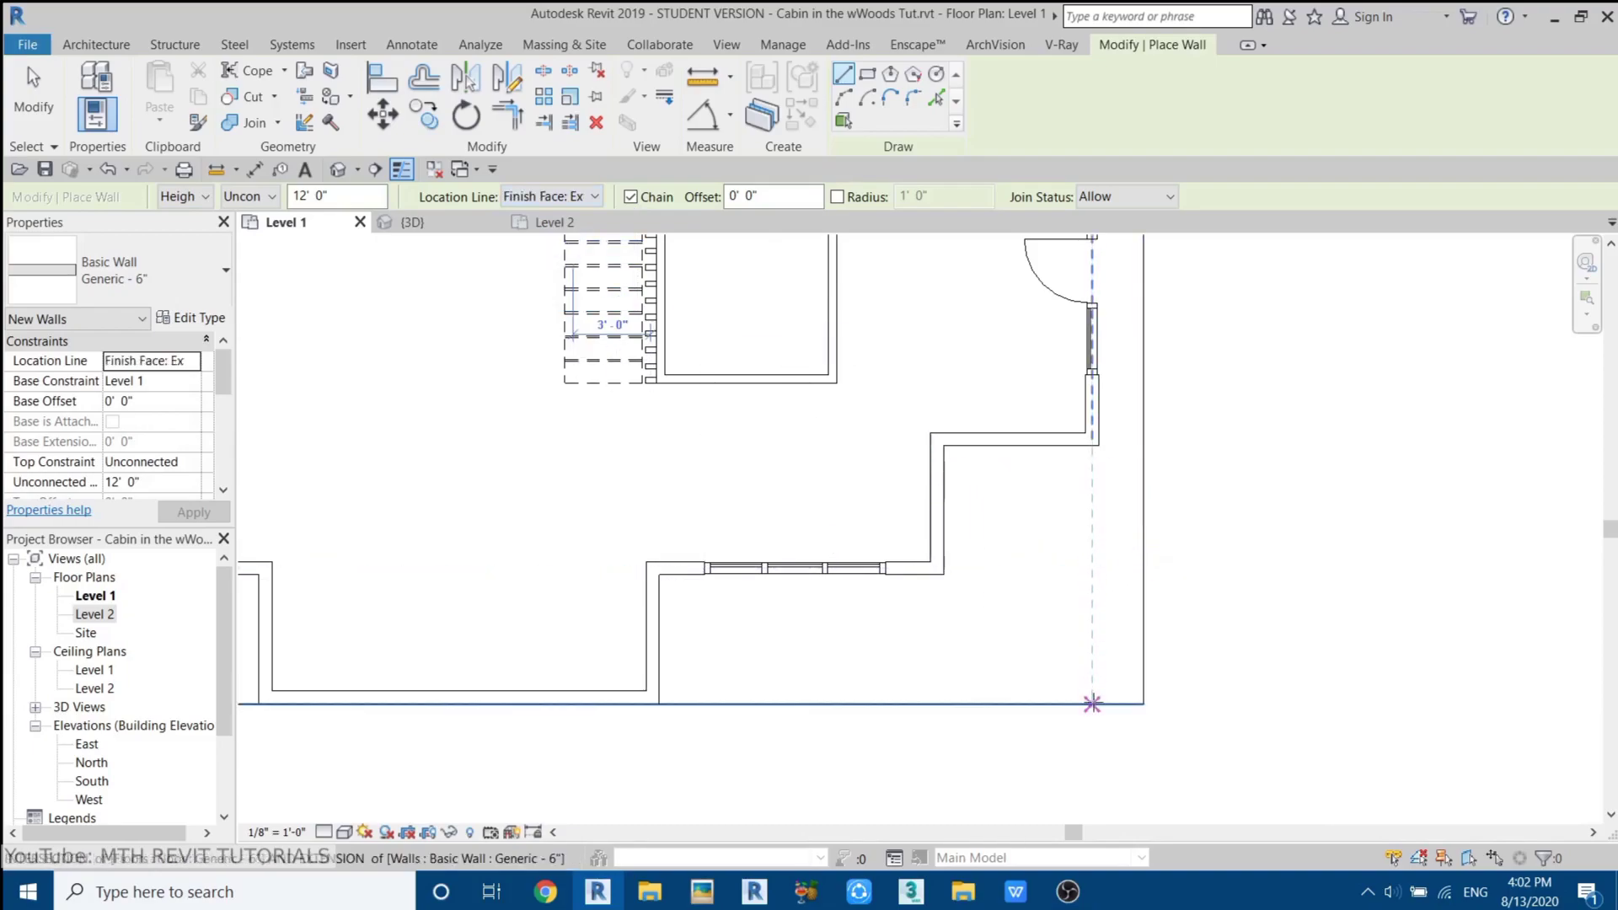
pyautogui.click(1092, 704)
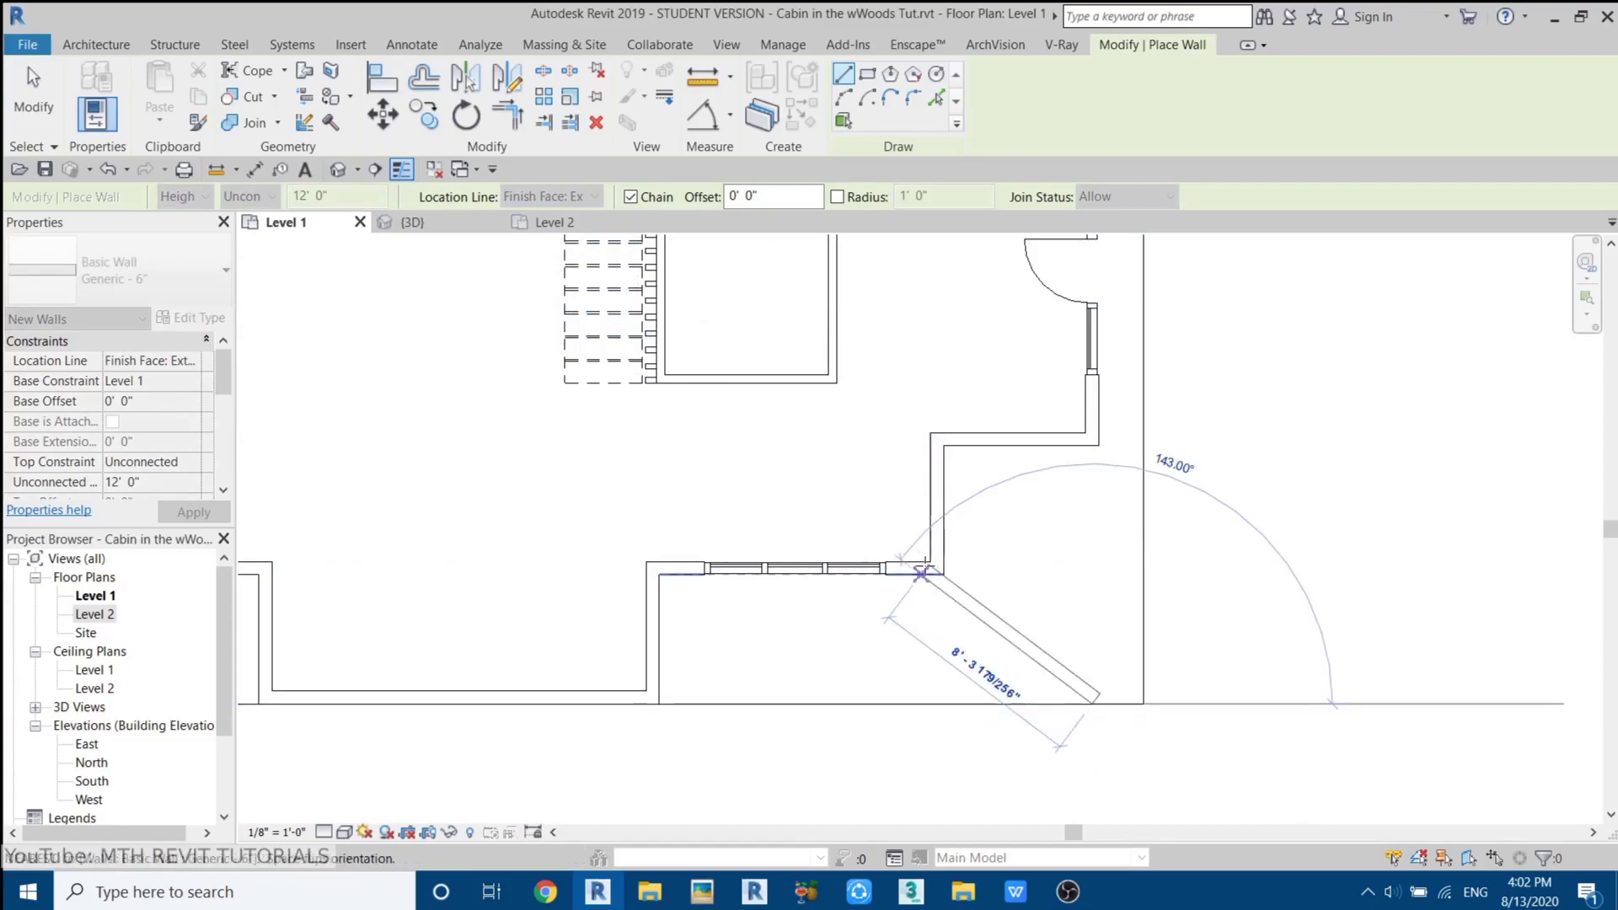
pyautogui.press('Escape')
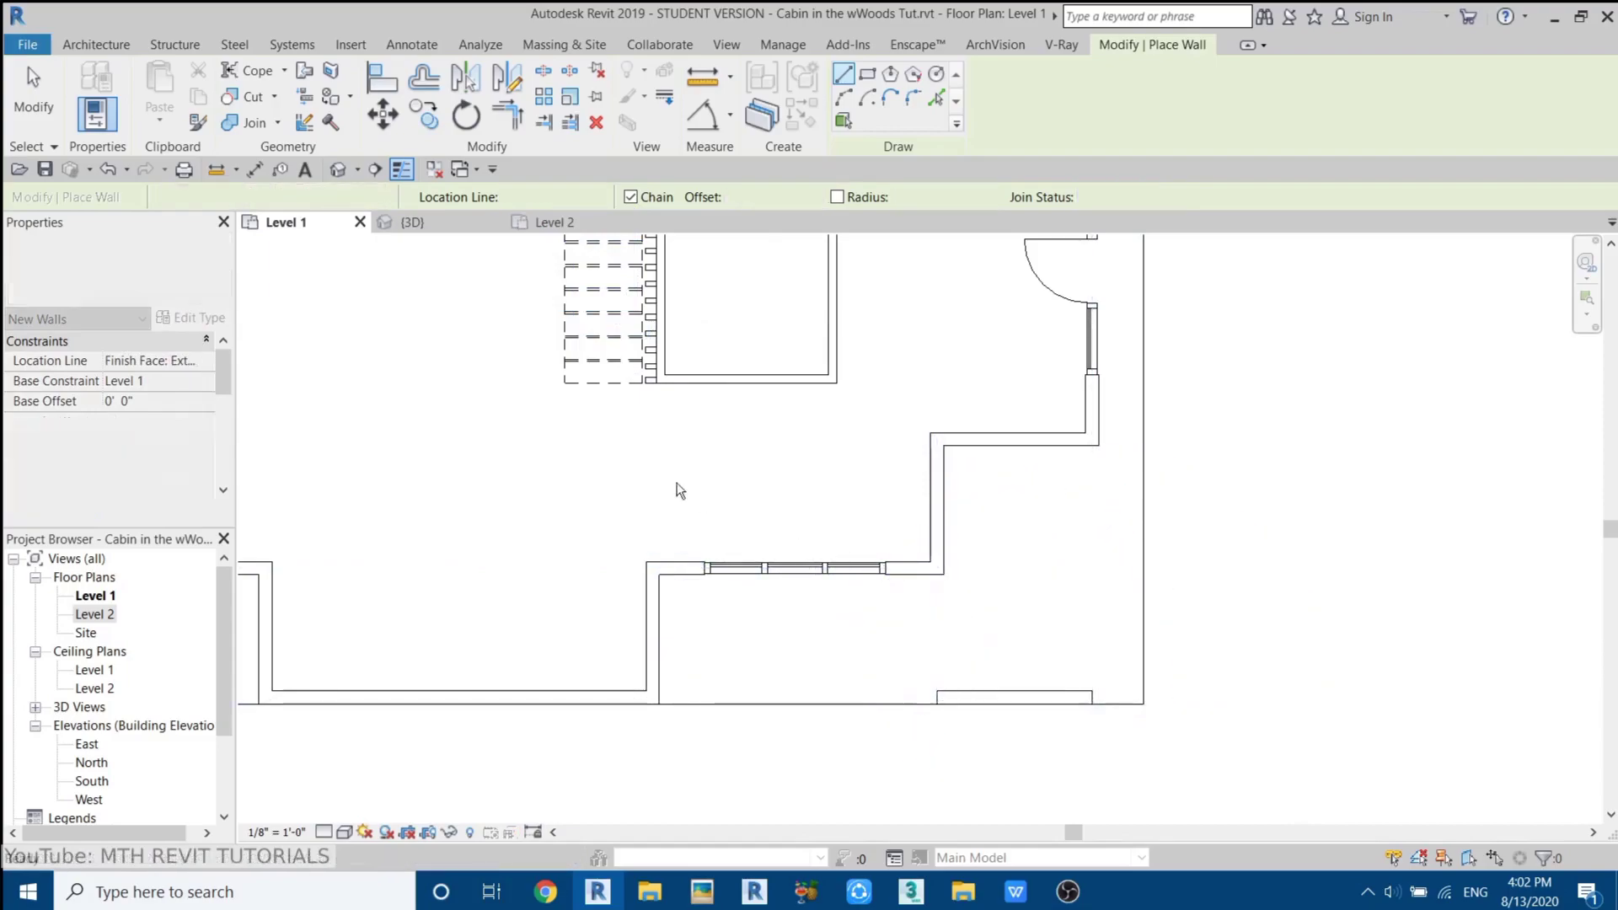
# - In the Level 1 plan, extend the new short wall along the slab edge to the slab's outer corner
pyautogui.press('Escape')
pyautogui.moveTo(926, 703); pyautogui.dragTo(801, 767, button='middle')
pyautogui.click(800, 767)
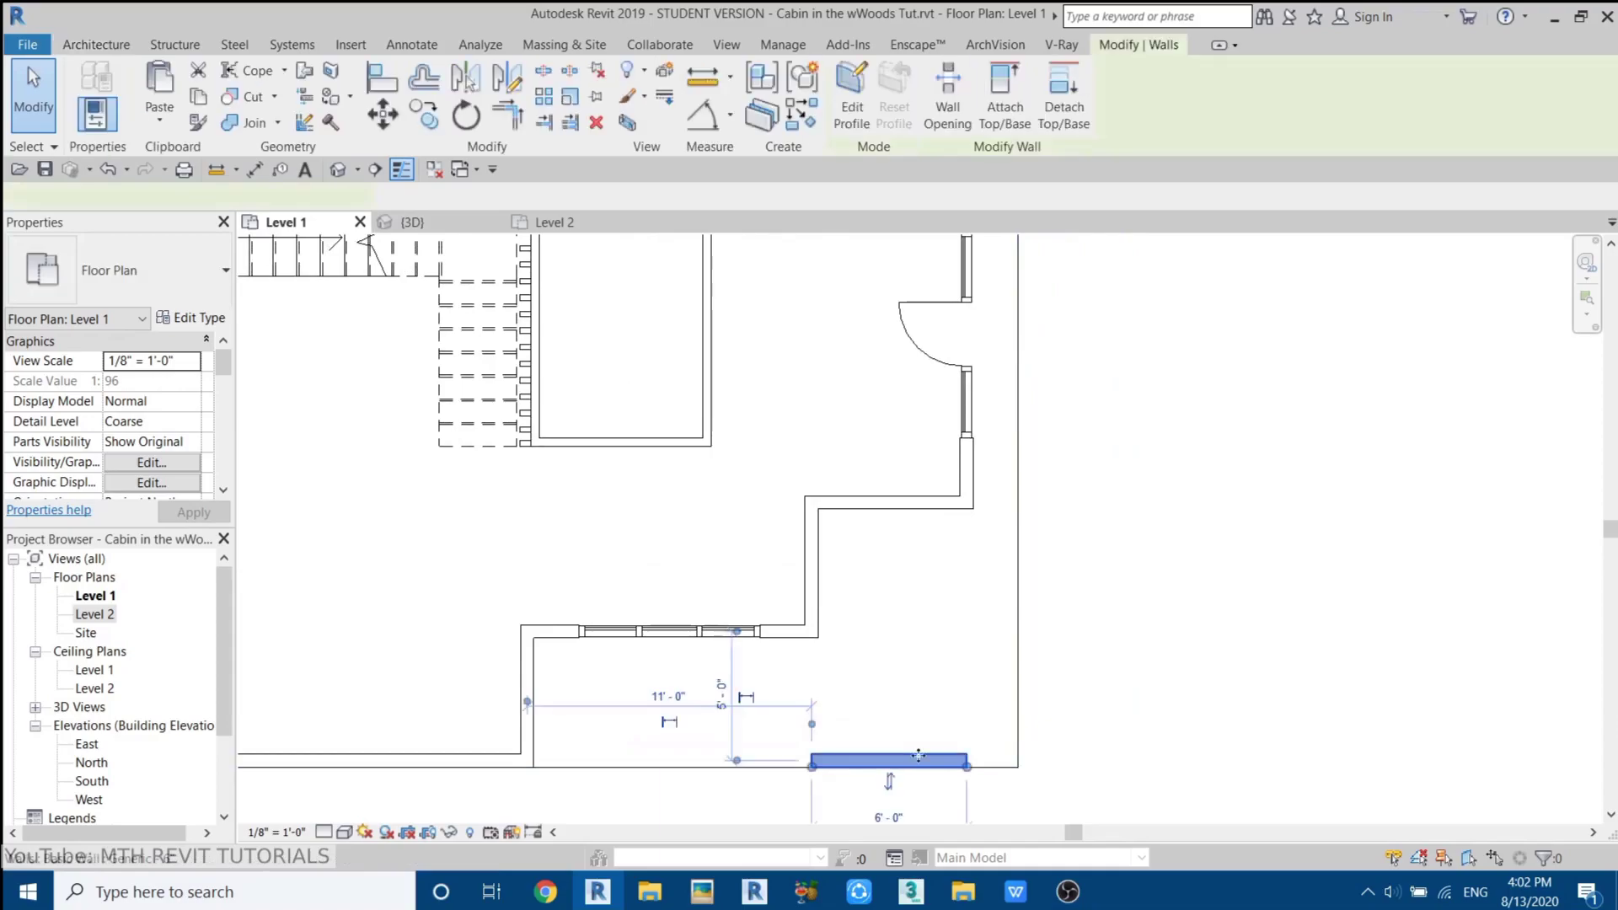
pyautogui.click(1017, 767)
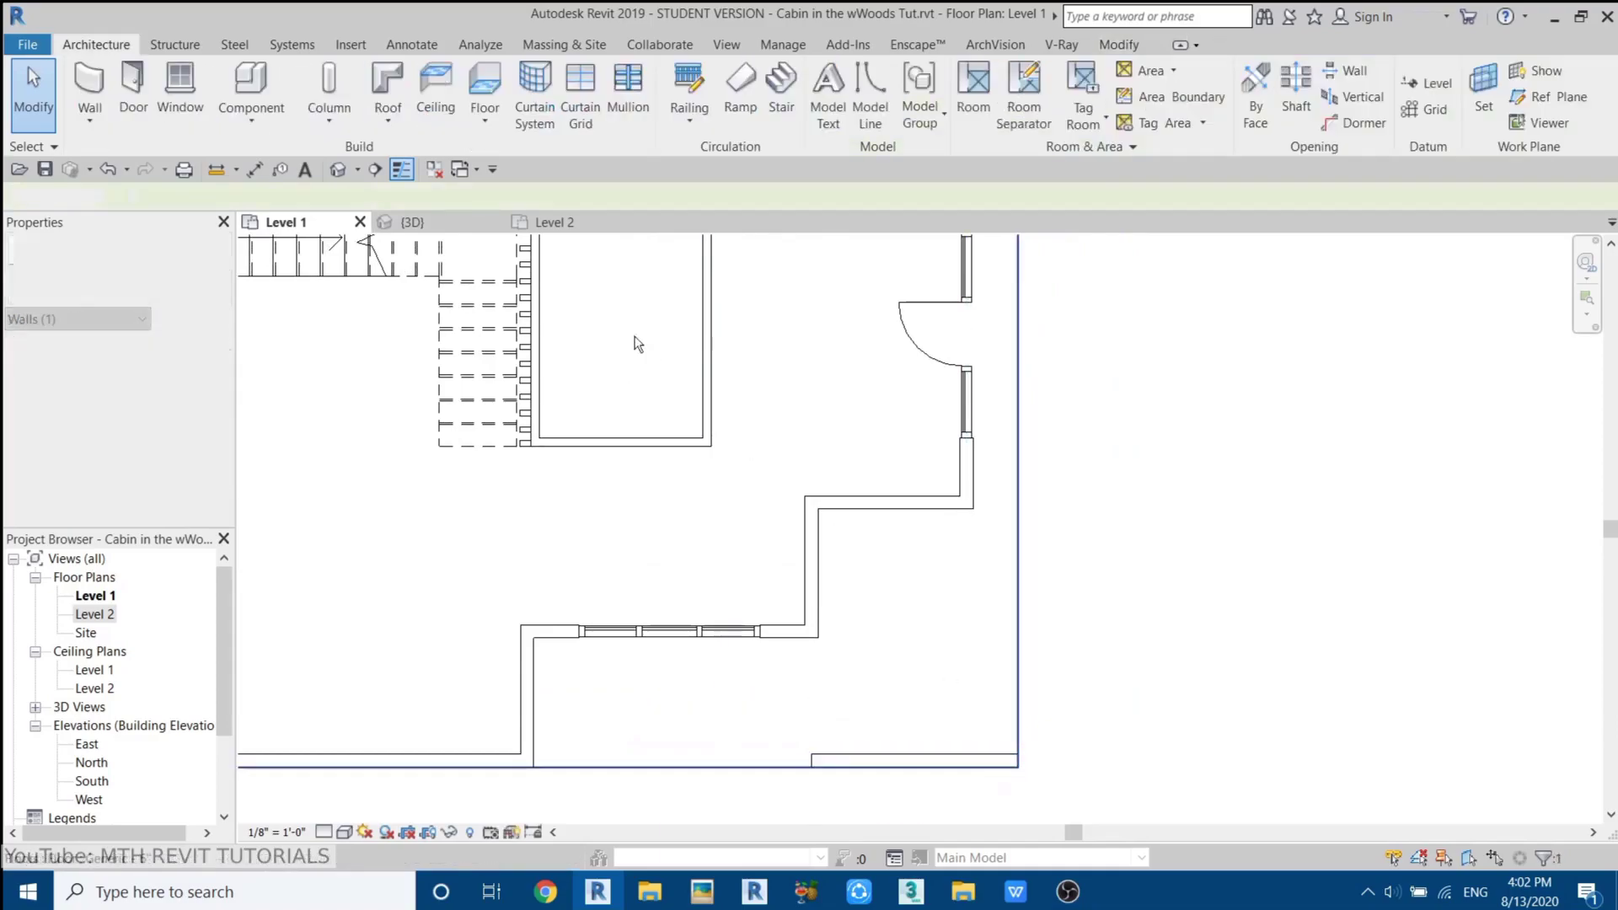
# - In the 3D view, attach the top of the new Generic - 6" corner wall to the gable roof
pyautogui.click(338, 169)
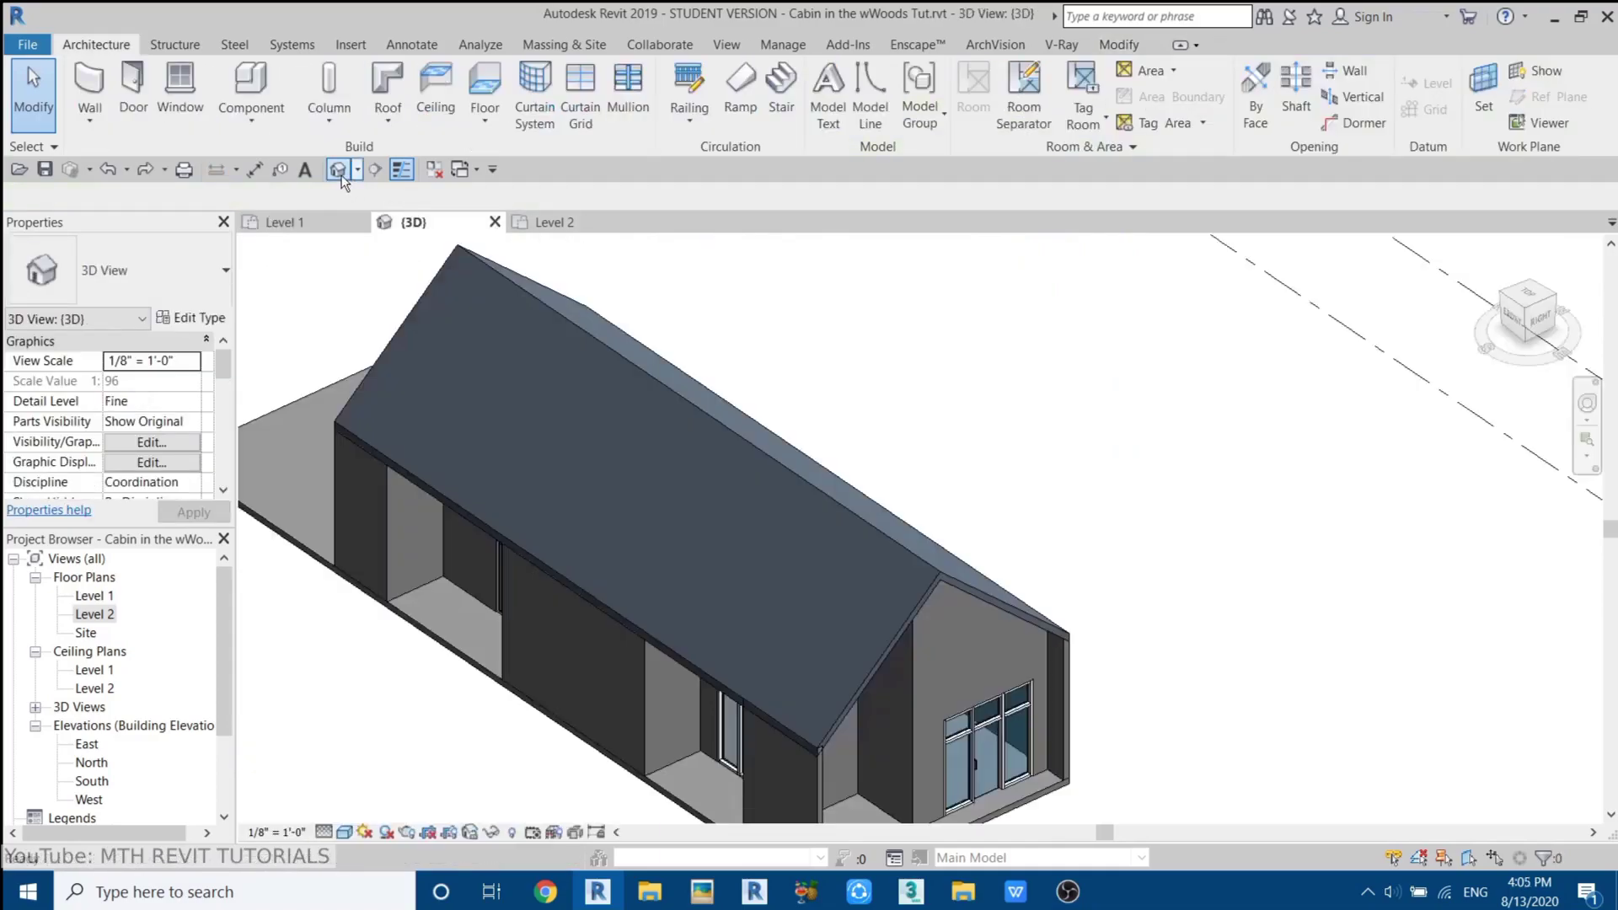
pyautogui.scroll(5, 639, 555)
pyautogui.scroll(4, 672, 613)
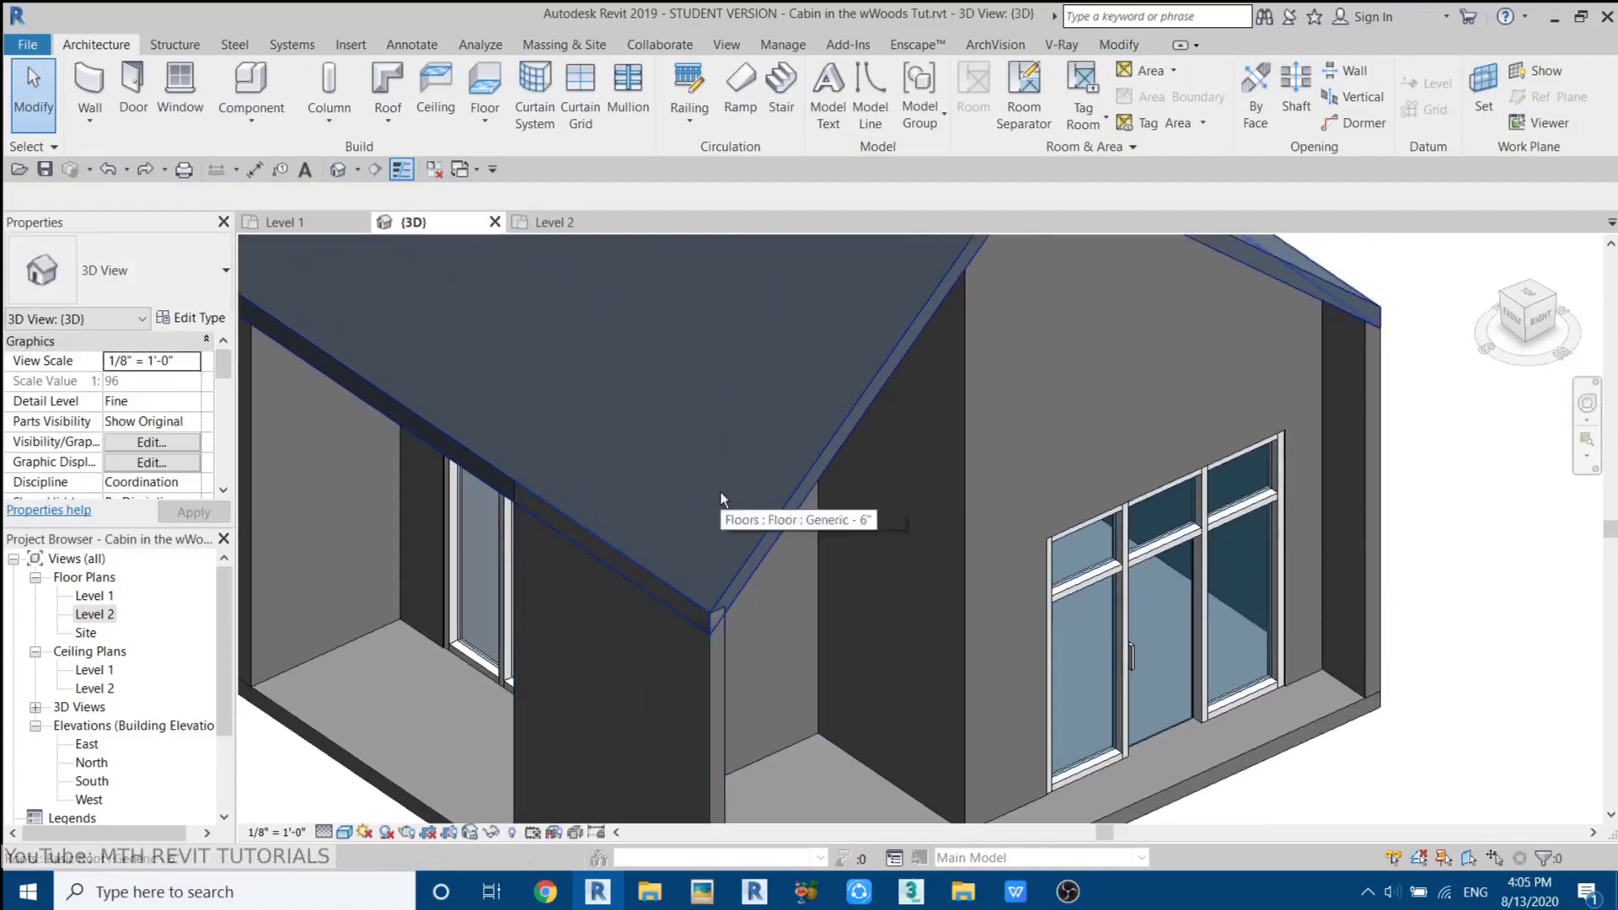
pyautogui.click(691, 657)
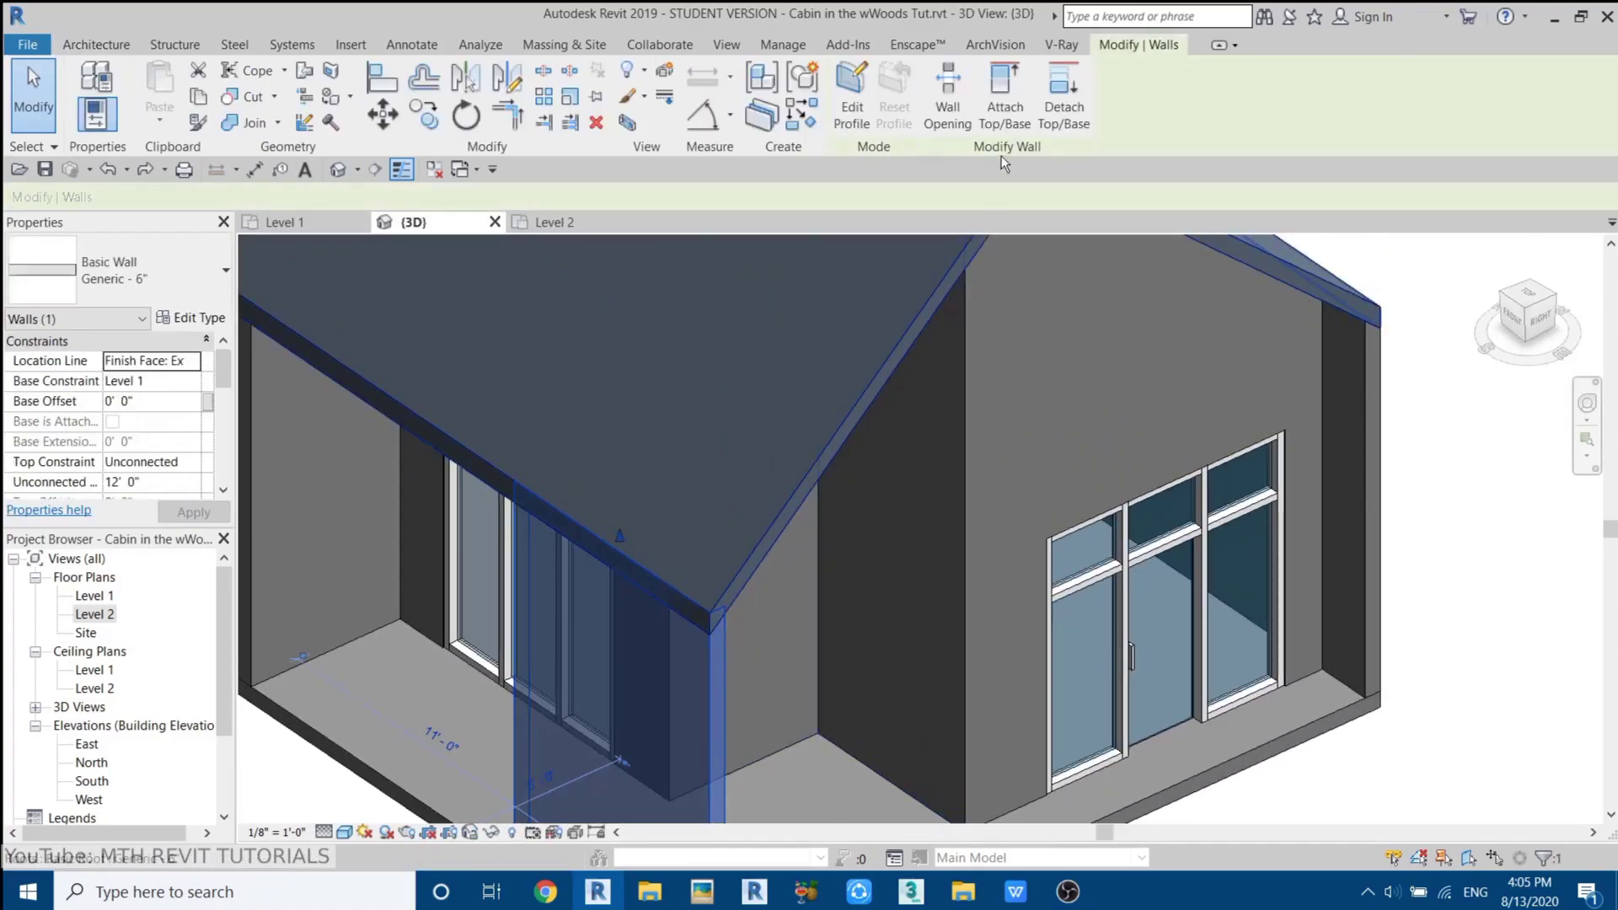
pyautogui.click(1005, 118)
pyautogui.click(862, 388)
pyautogui.press('Escape')
# - Copy the Storefront curtain walls on both gable ends and the front side, and paste them aligned to Level 2
pyautogui.scroll(-2, 653, 658)
pyautogui.keyDown('shift'); pyautogui.moveTo(652, 644); pyautogui.dragTo(738, 718, button='middle'); pyautogui.keyUp('shift')
pyautogui.scroll(-5, 916, 710)
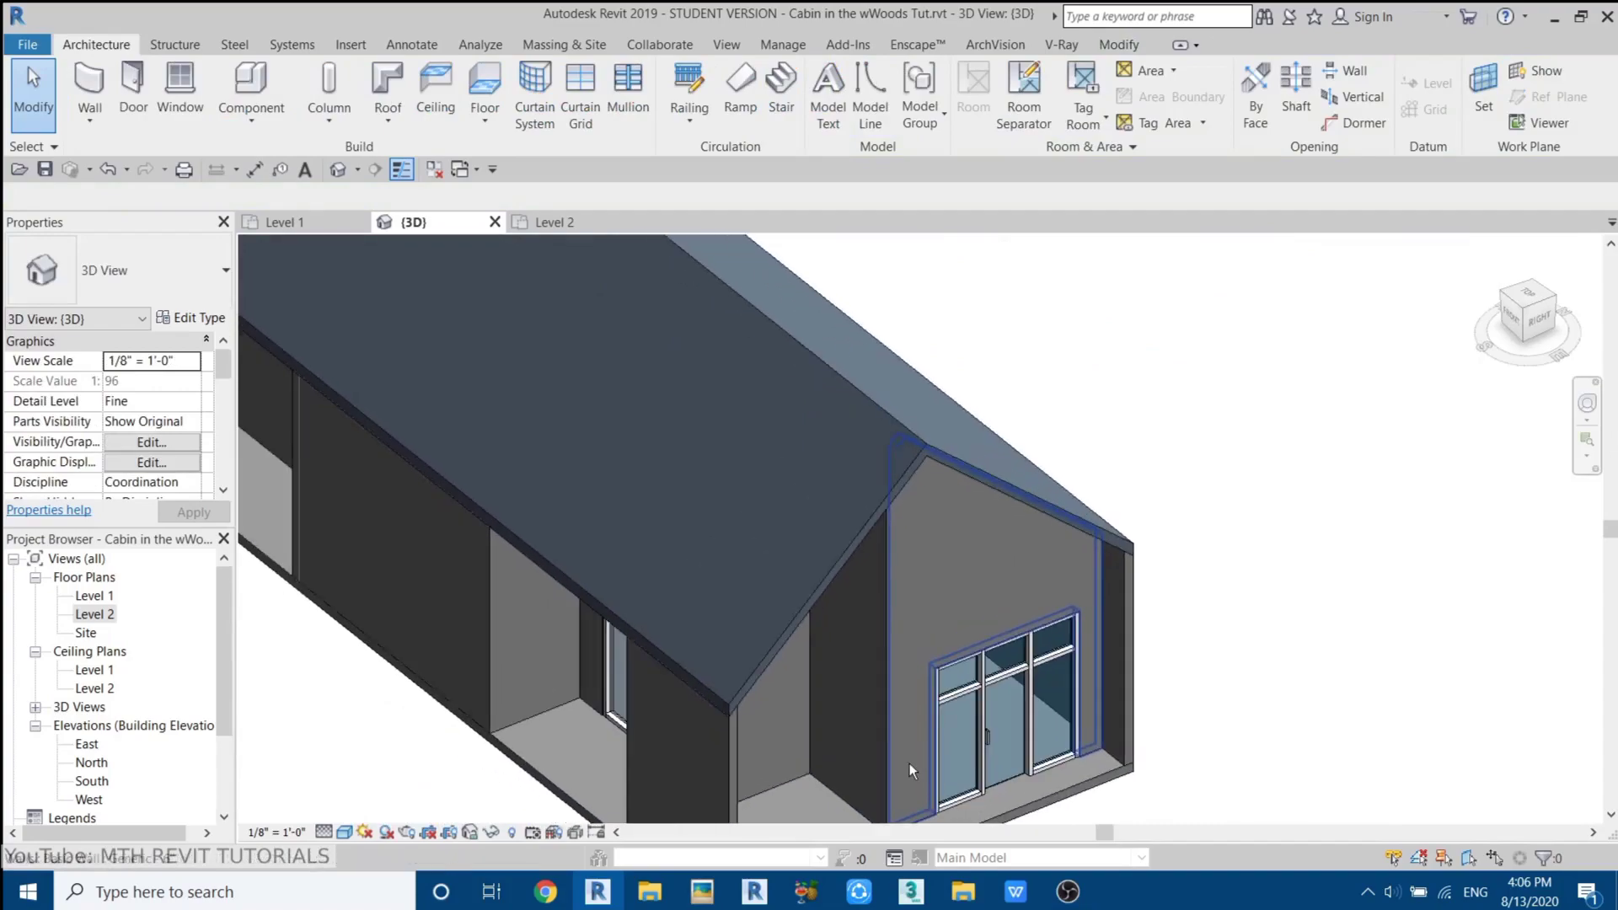
pyautogui.keyDown('shift'); pyautogui.moveTo(539, 539); pyautogui.dragTo(826, 657, button='middle'); pyautogui.keyUp('shift')
pyautogui.scroll(6, 806, 672)
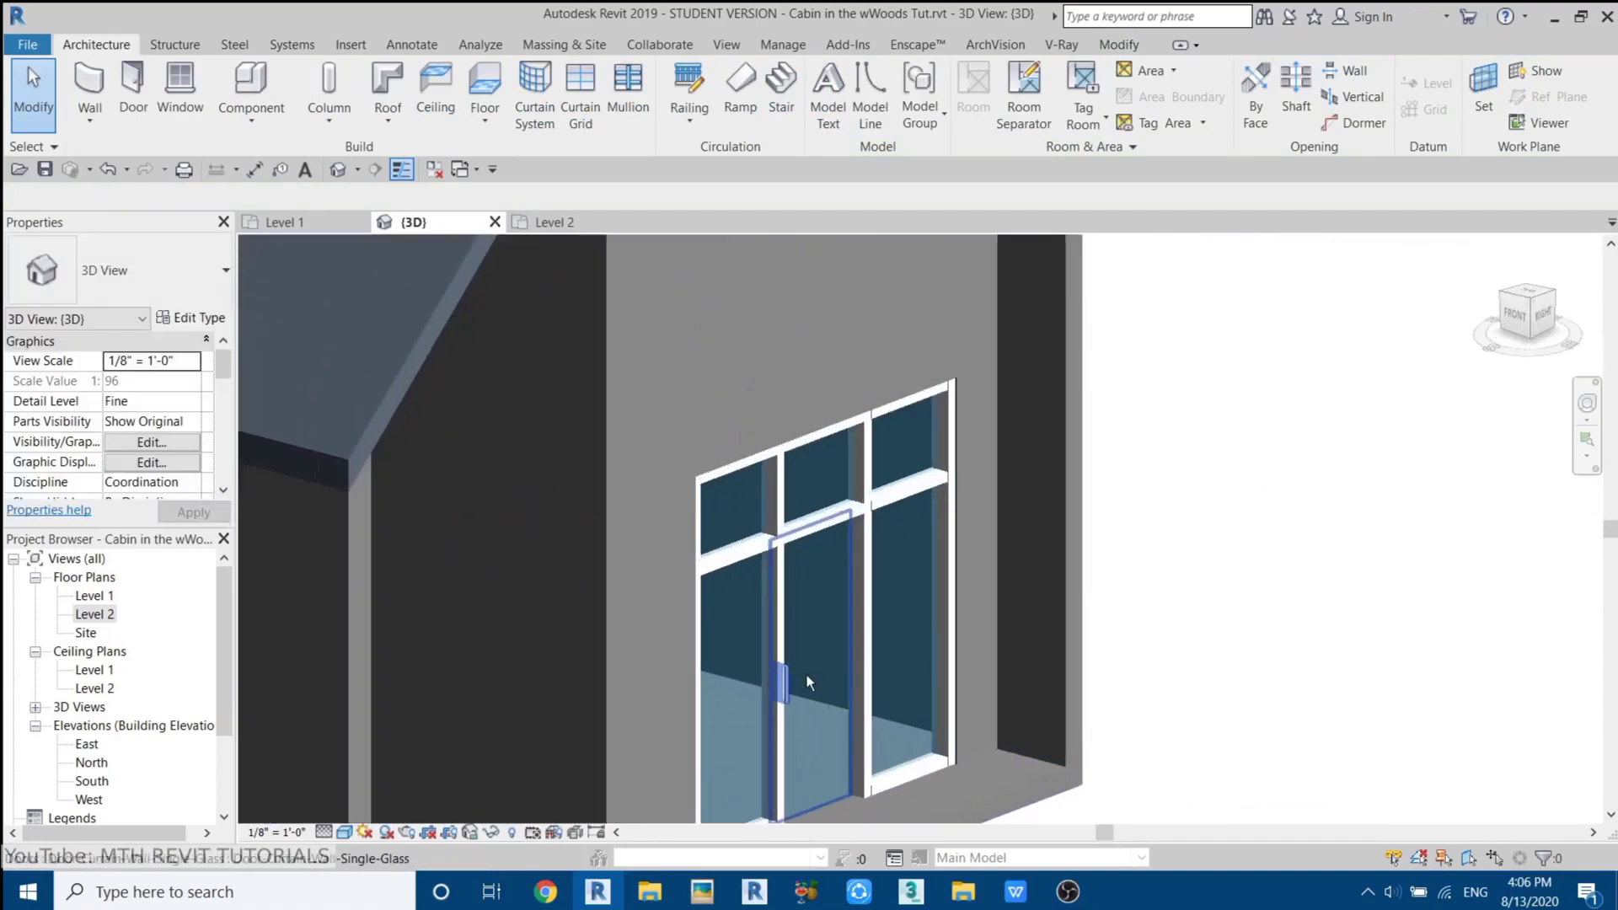
pyautogui.click(926, 556)
pyautogui.scroll(-3, 1112, 523)
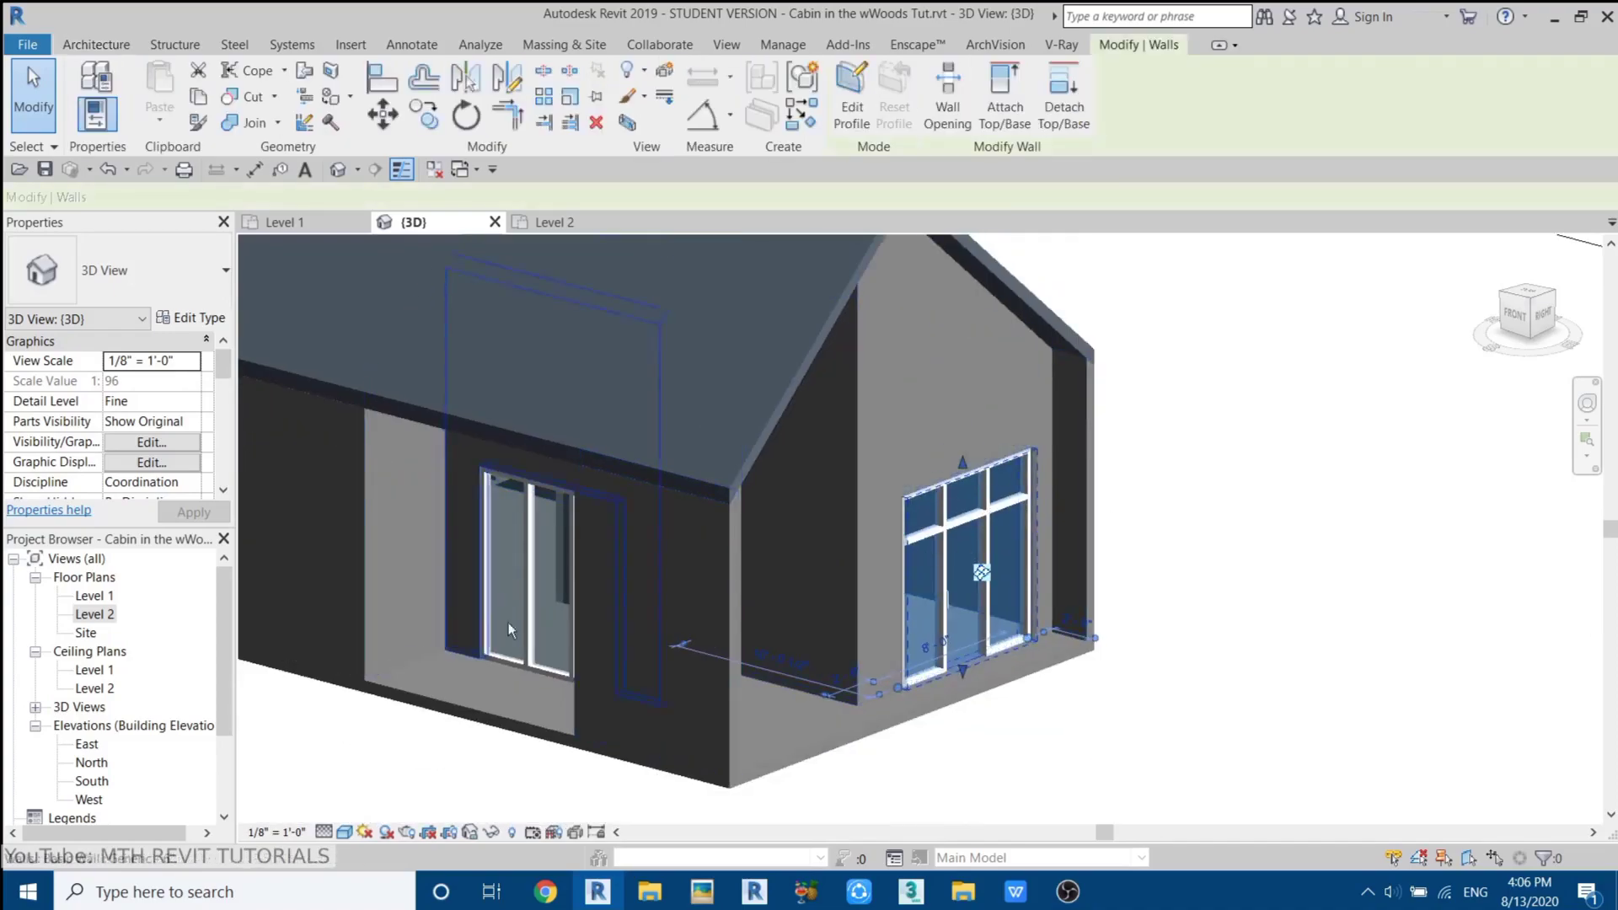
pyautogui.keyDown('shift'); pyautogui.moveTo(530, 624); pyautogui.dragTo(643, 660, button='middle'); pyautogui.keyUp('shift')
pyautogui.scroll(5, 657, 623)
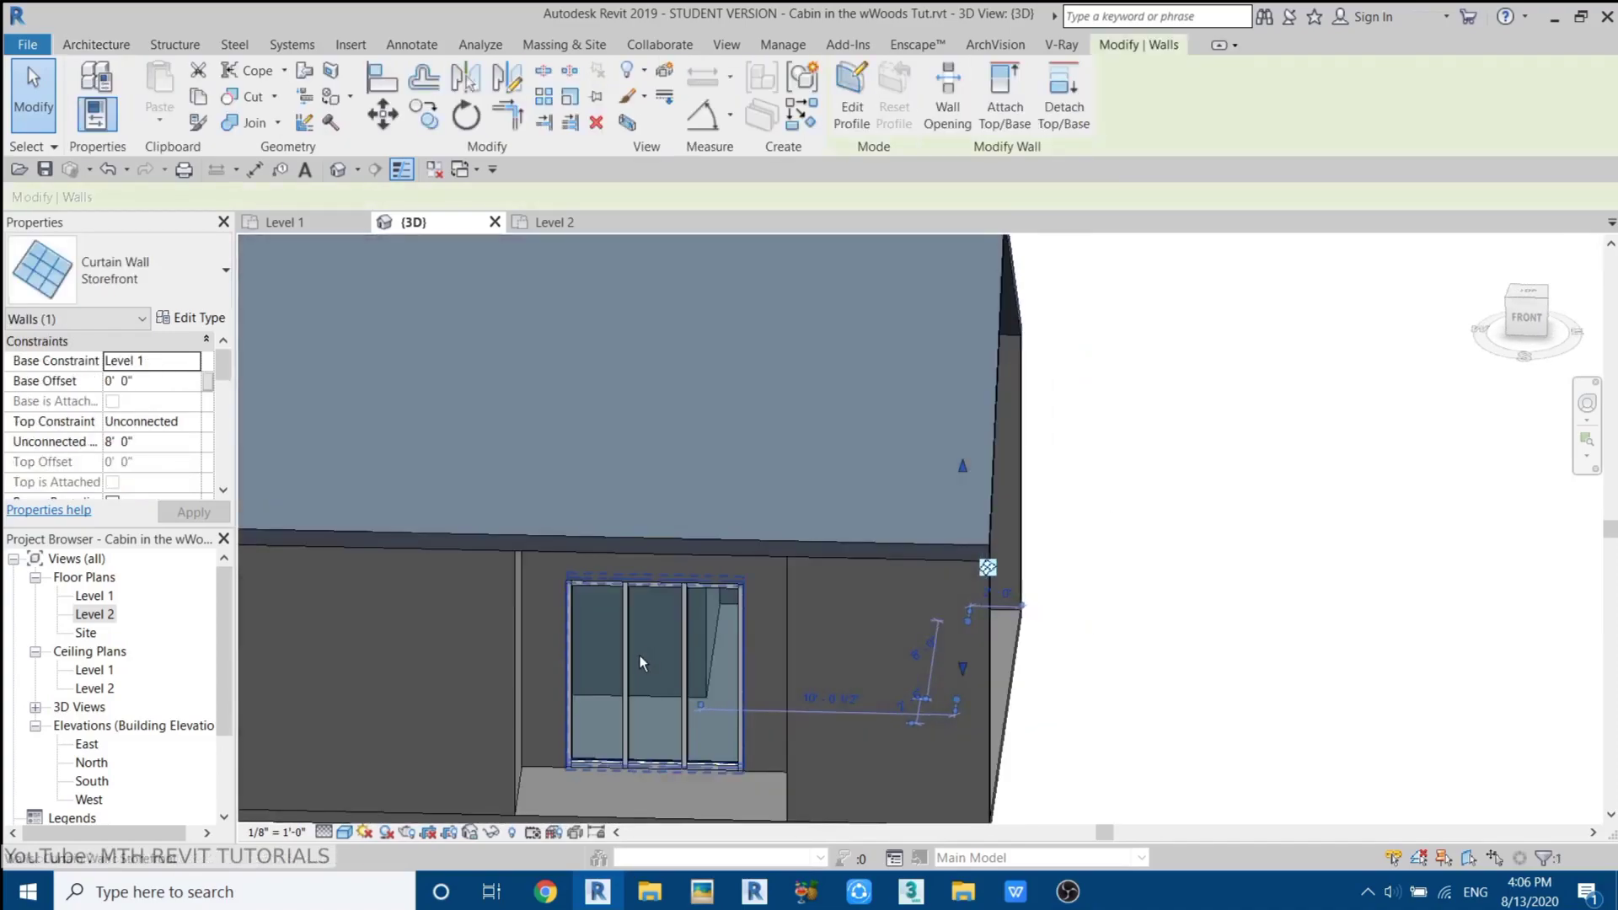
pyautogui.moveTo(672, 590); pyautogui.dragTo(748, 487, button='middle')
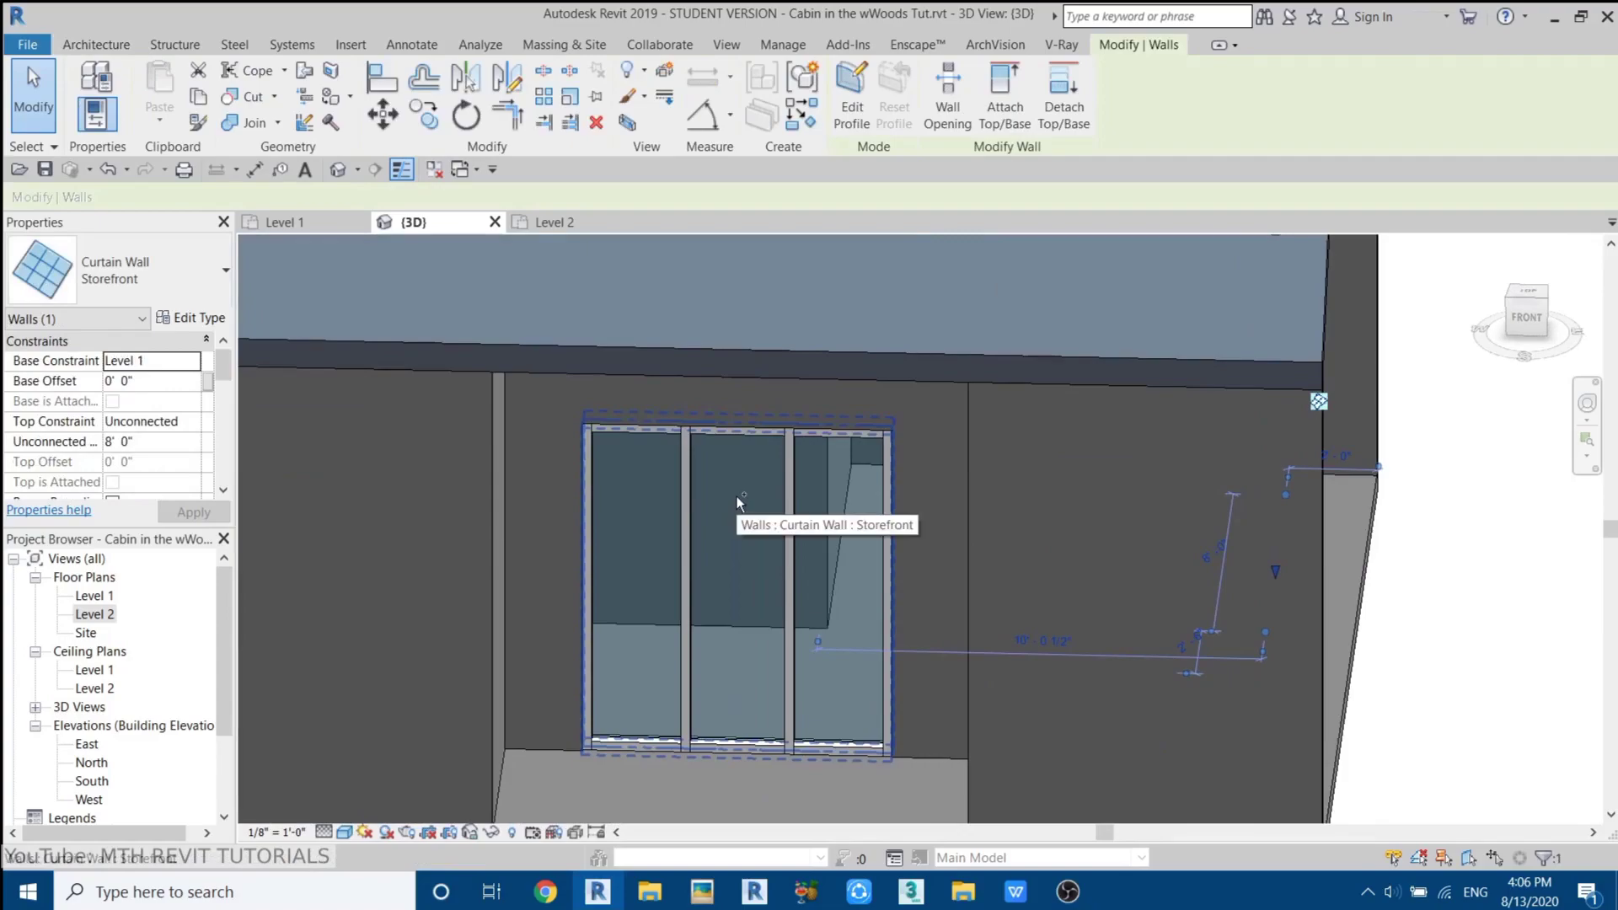
pyautogui.keyDown('ctrl'); pyautogui.click(737, 498); pyautogui.keyUp('ctrl')
pyautogui.scroll(-5, 868, 677)
pyautogui.keyDown('shift'); pyautogui.moveTo(500, 690); pyautogui.dragTo(548, 691, button='middle'); pyautogui.keyUp('shift')
pyautogui.scroll(6, 602, 662)
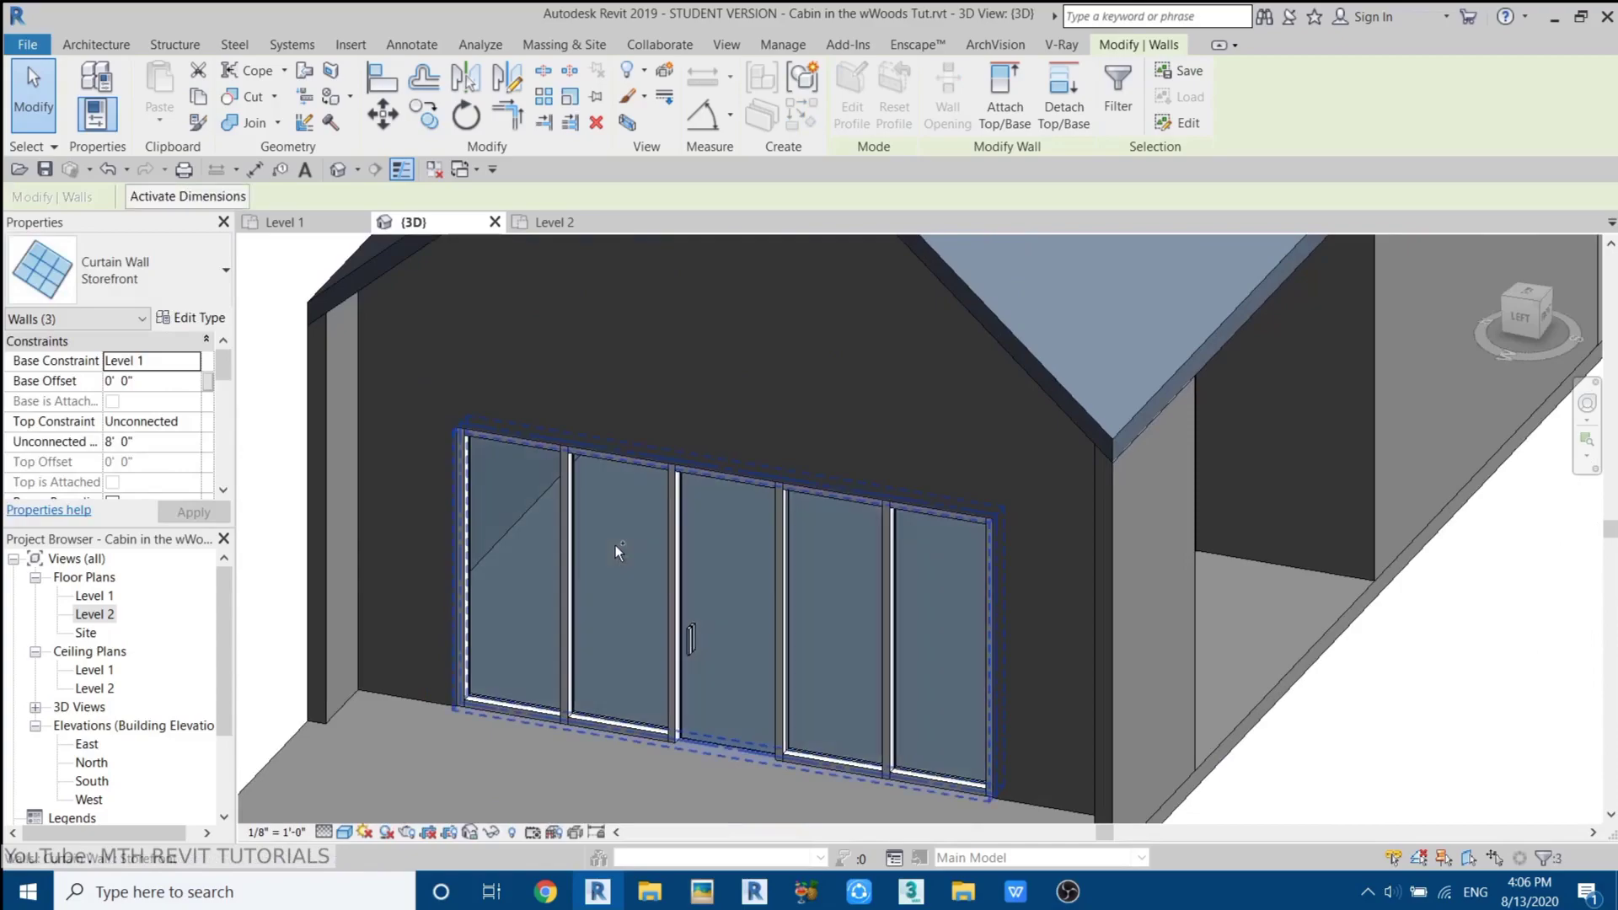
pyautogui.keyDown('ctrl'); pyautogui.click(619, 441); pyautogui.keyUp('ctrl')
pyautogui.moveTo(620, 440); pyautogui.dragTo(621, 517, button='middle')
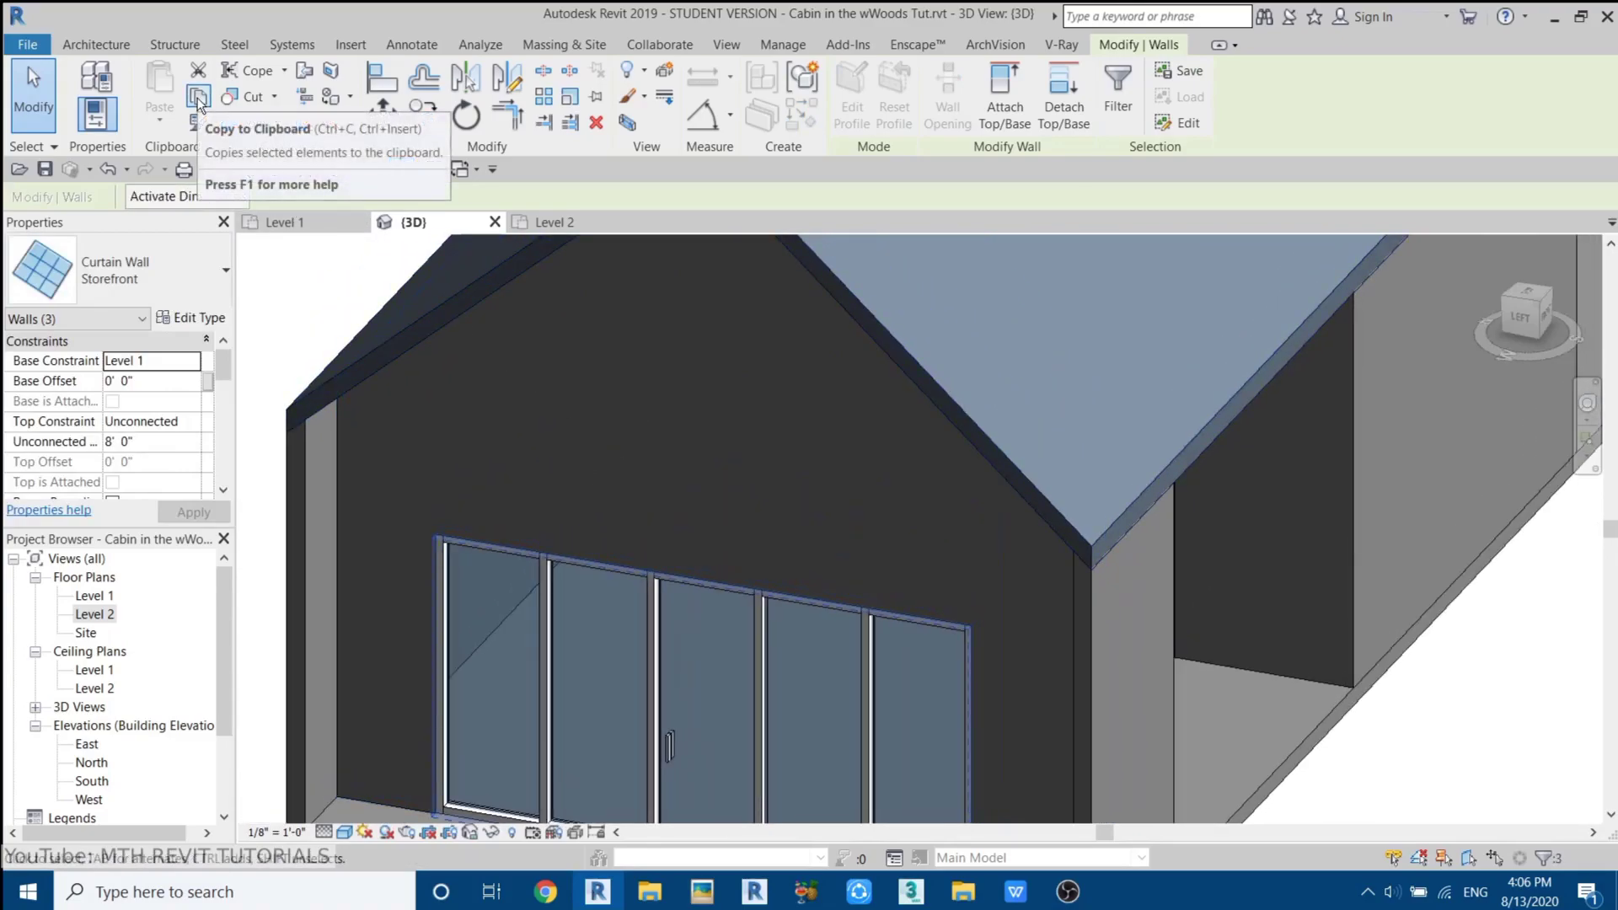
pyautogui.click(199, 98)
pyautogui.click(158, 123)
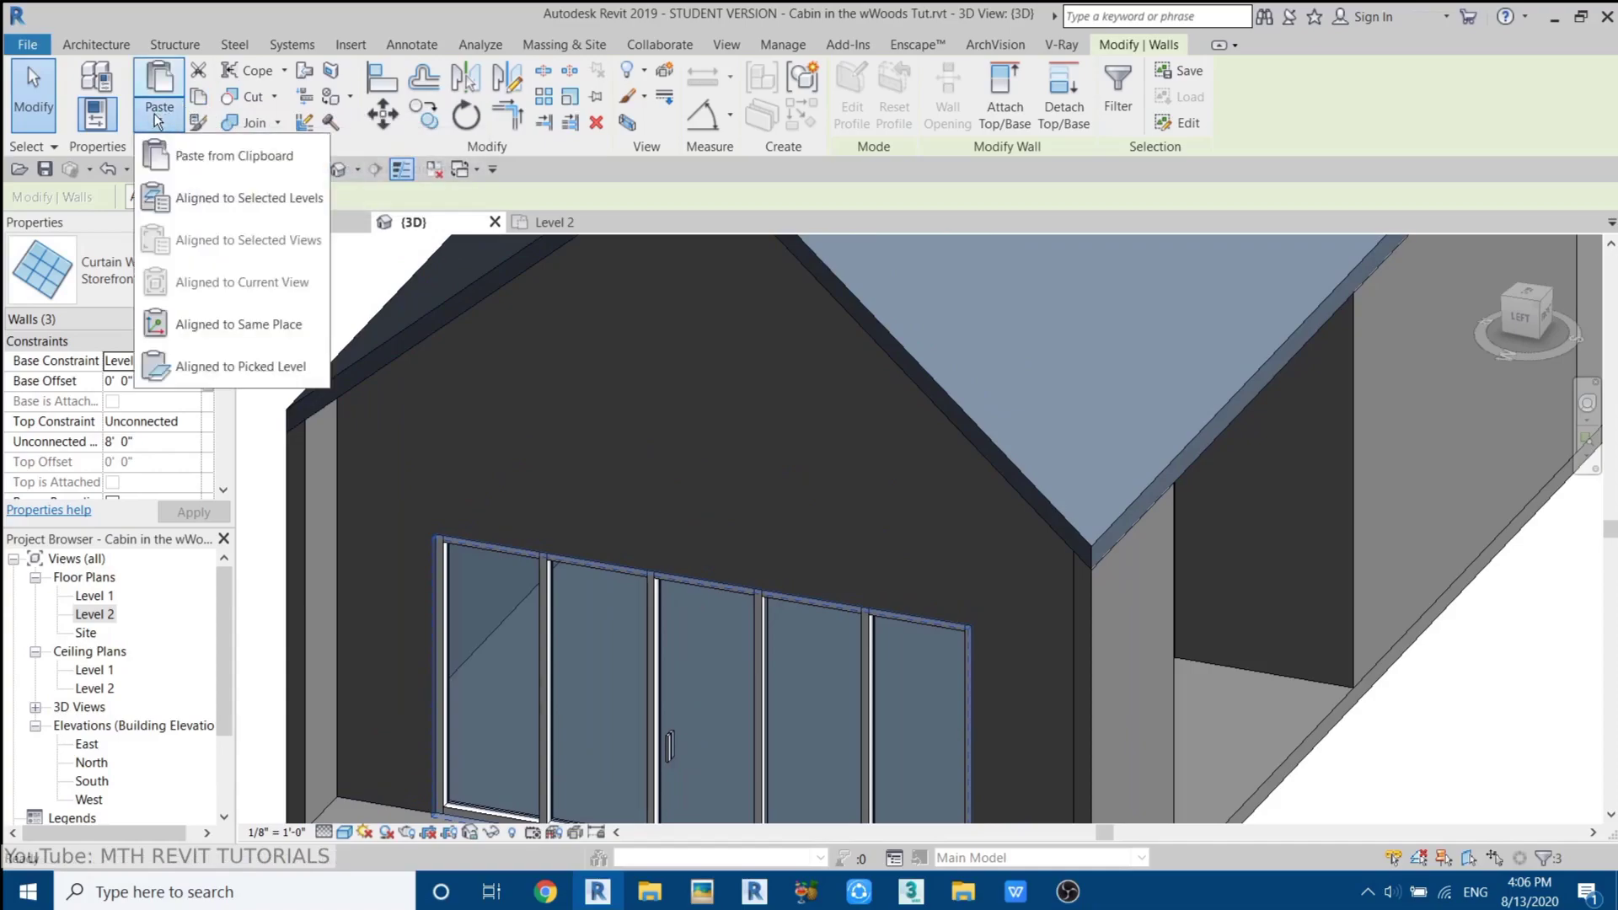
pyautogui.click(201, 200)
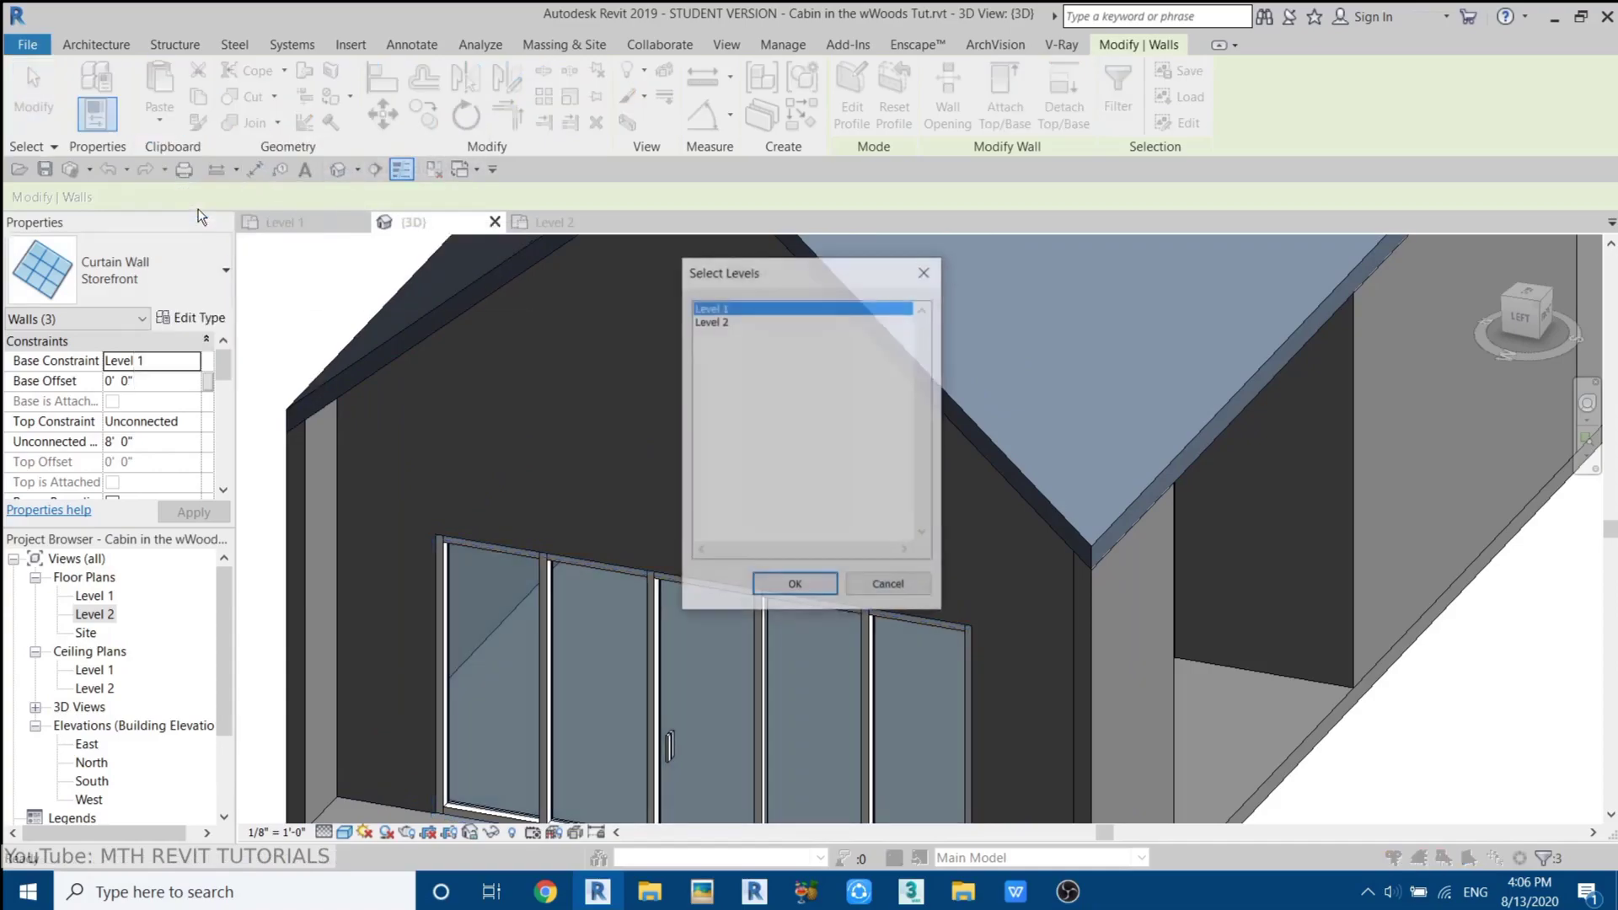
pyautogui.click(712, 323)
pyautogui.click(795, 587)
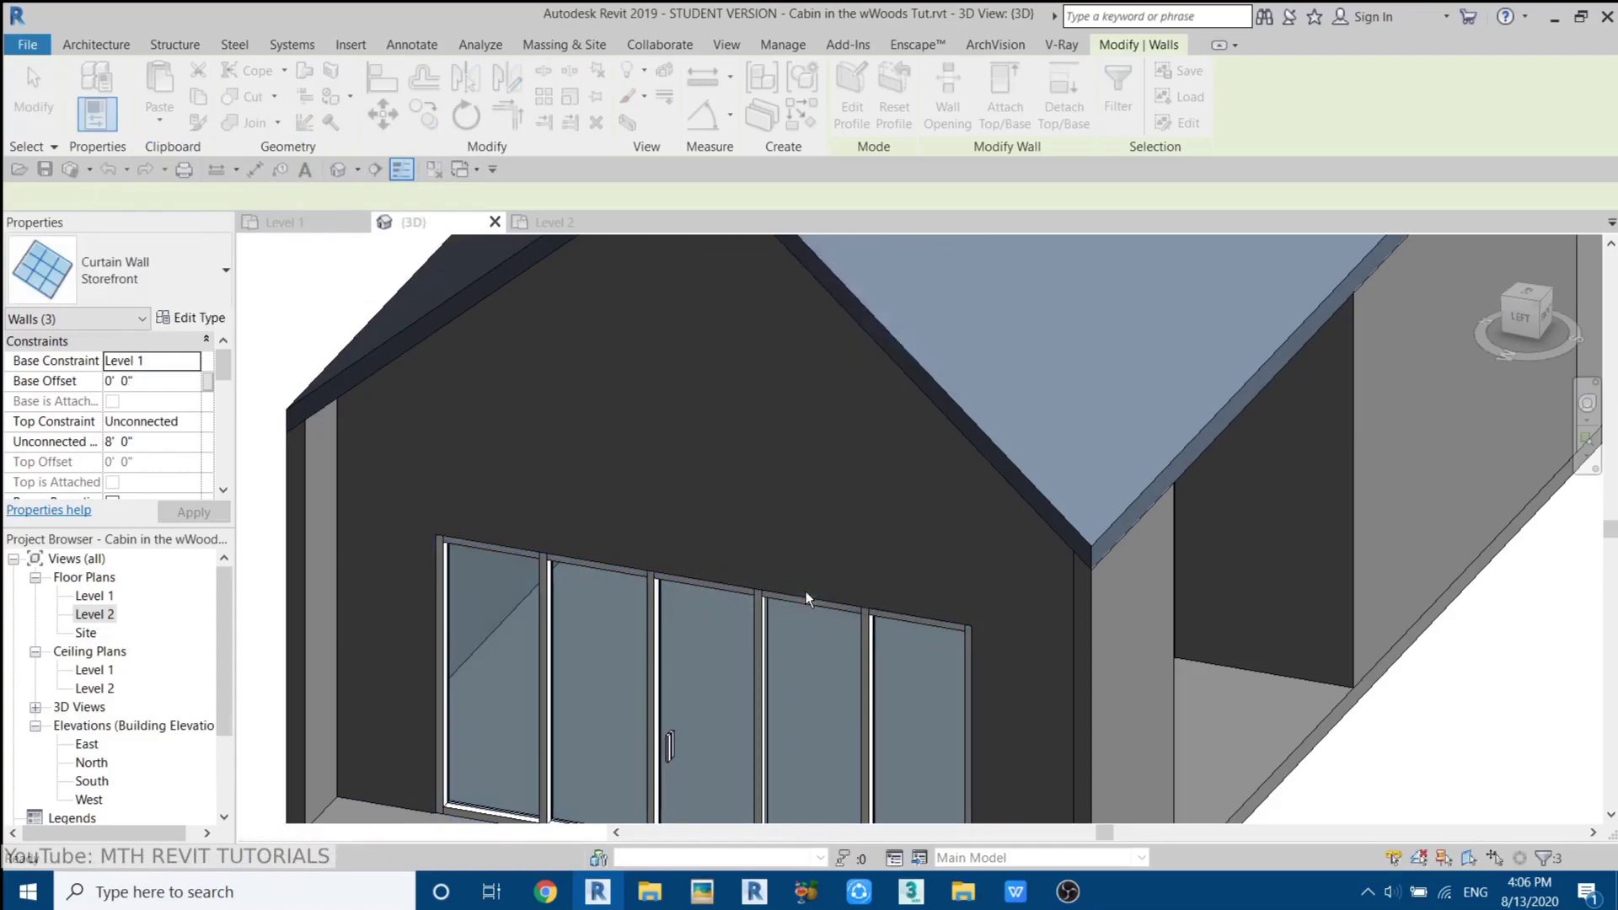
pyautogui.press('Escape')
# - Start editing the profile of the Level 2 curtain wall on the right gable end, facing it in Hidden Line style
pyautogui.scroll(-5, 707, 546)
pyautogui.keyDown('shift'); pyautogui.moveTo(706, 546); pyautogui.dragTo(830, 609, button='middle'); pyautogui.keyUp('shift')
pyautogui.scroll(5, 830, 608)
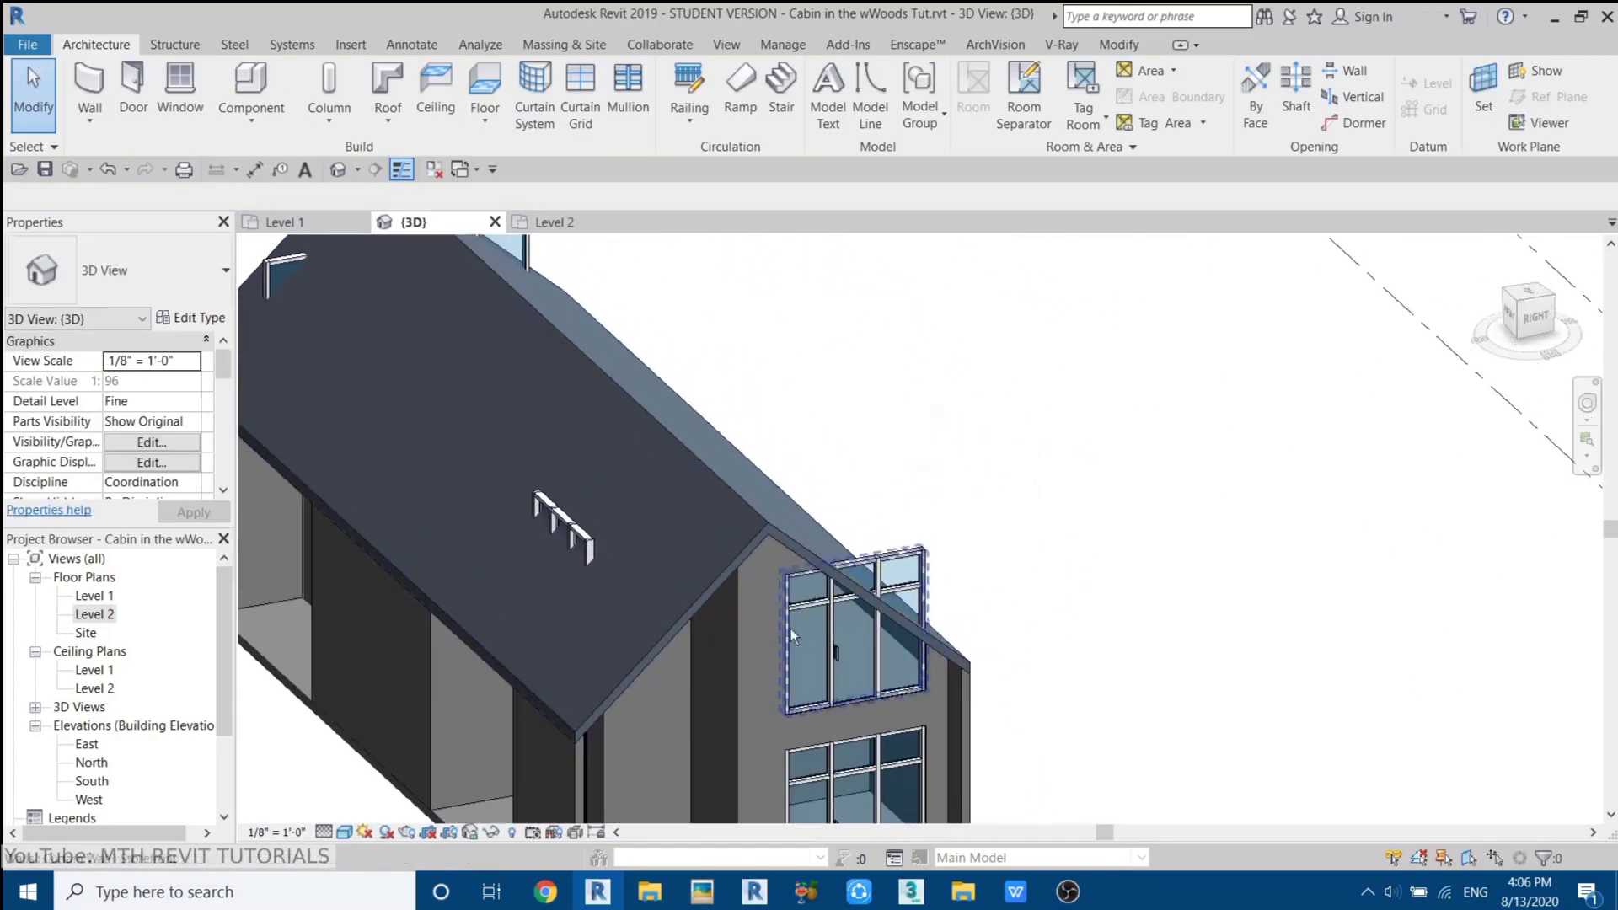
pyautogui.keyDown('shift'); pyautogui.moveTo(822, 606); pyautogui.dragTo(599, 549, button='middle'); pyautogui.keyUp('shift')
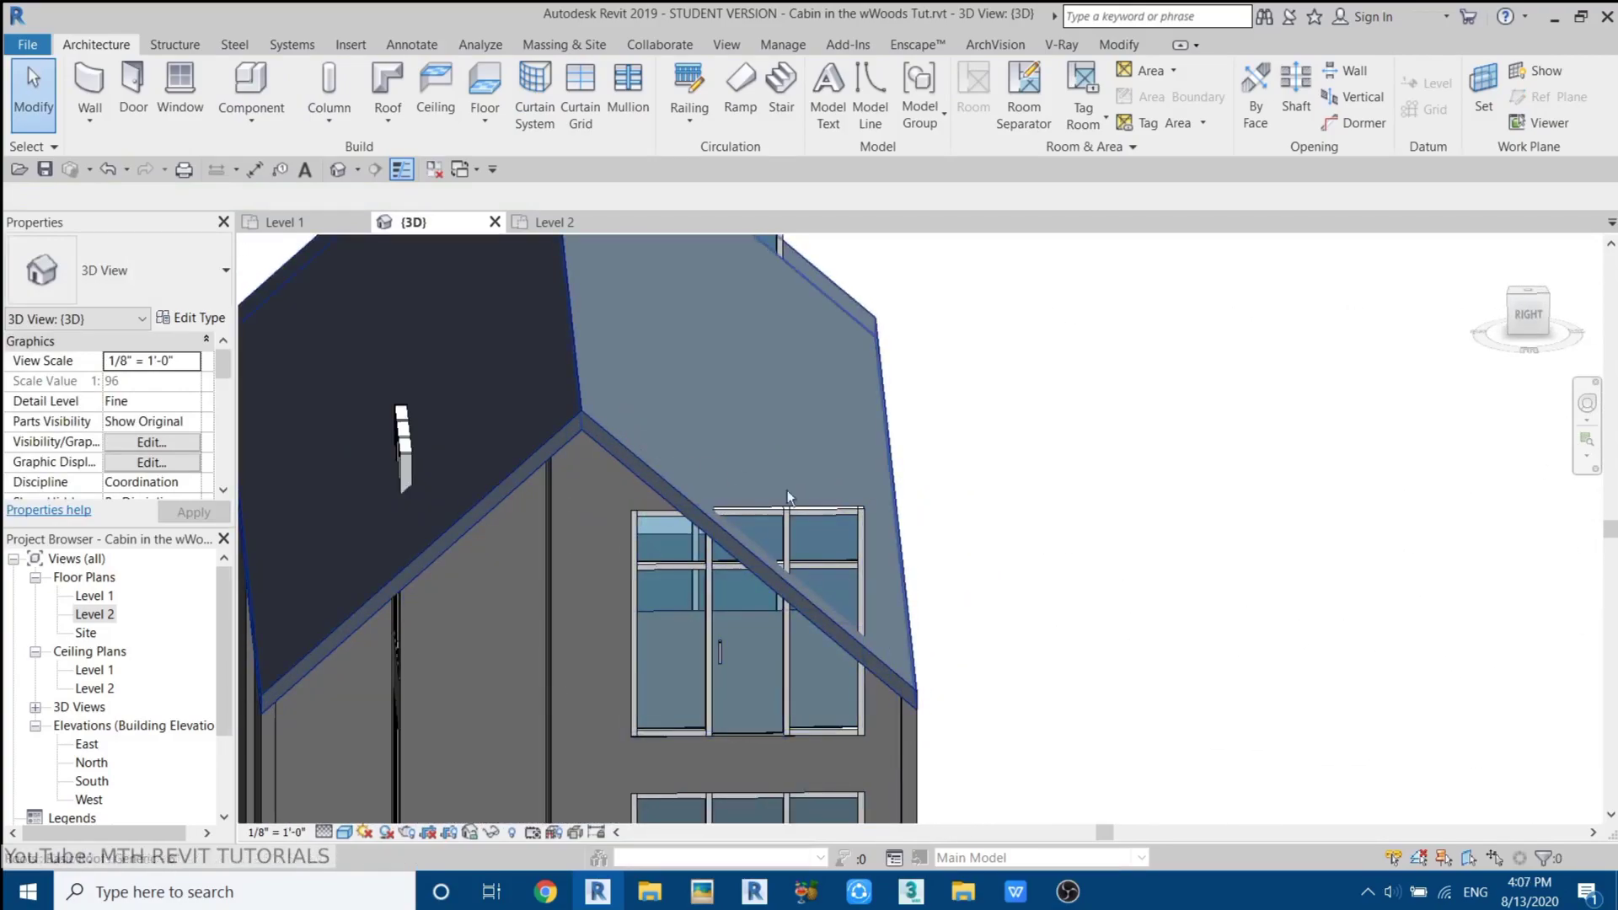
pyautogui.scroll(2, 874, 517)
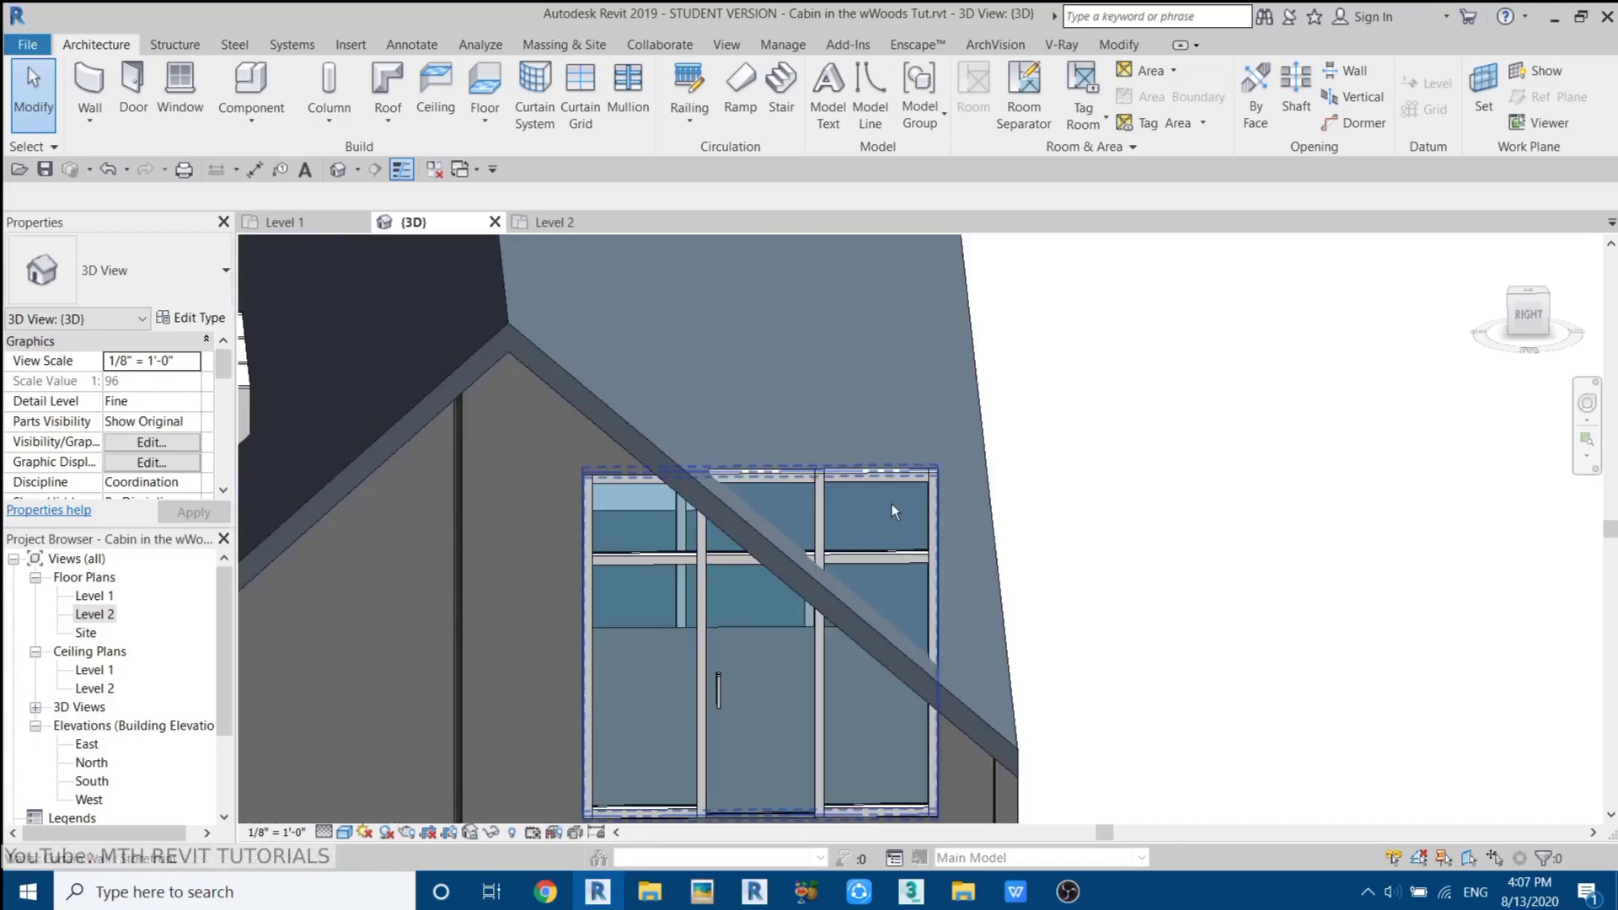
pyautogui.click(874, 518)
pyautogui.click(858, 114)
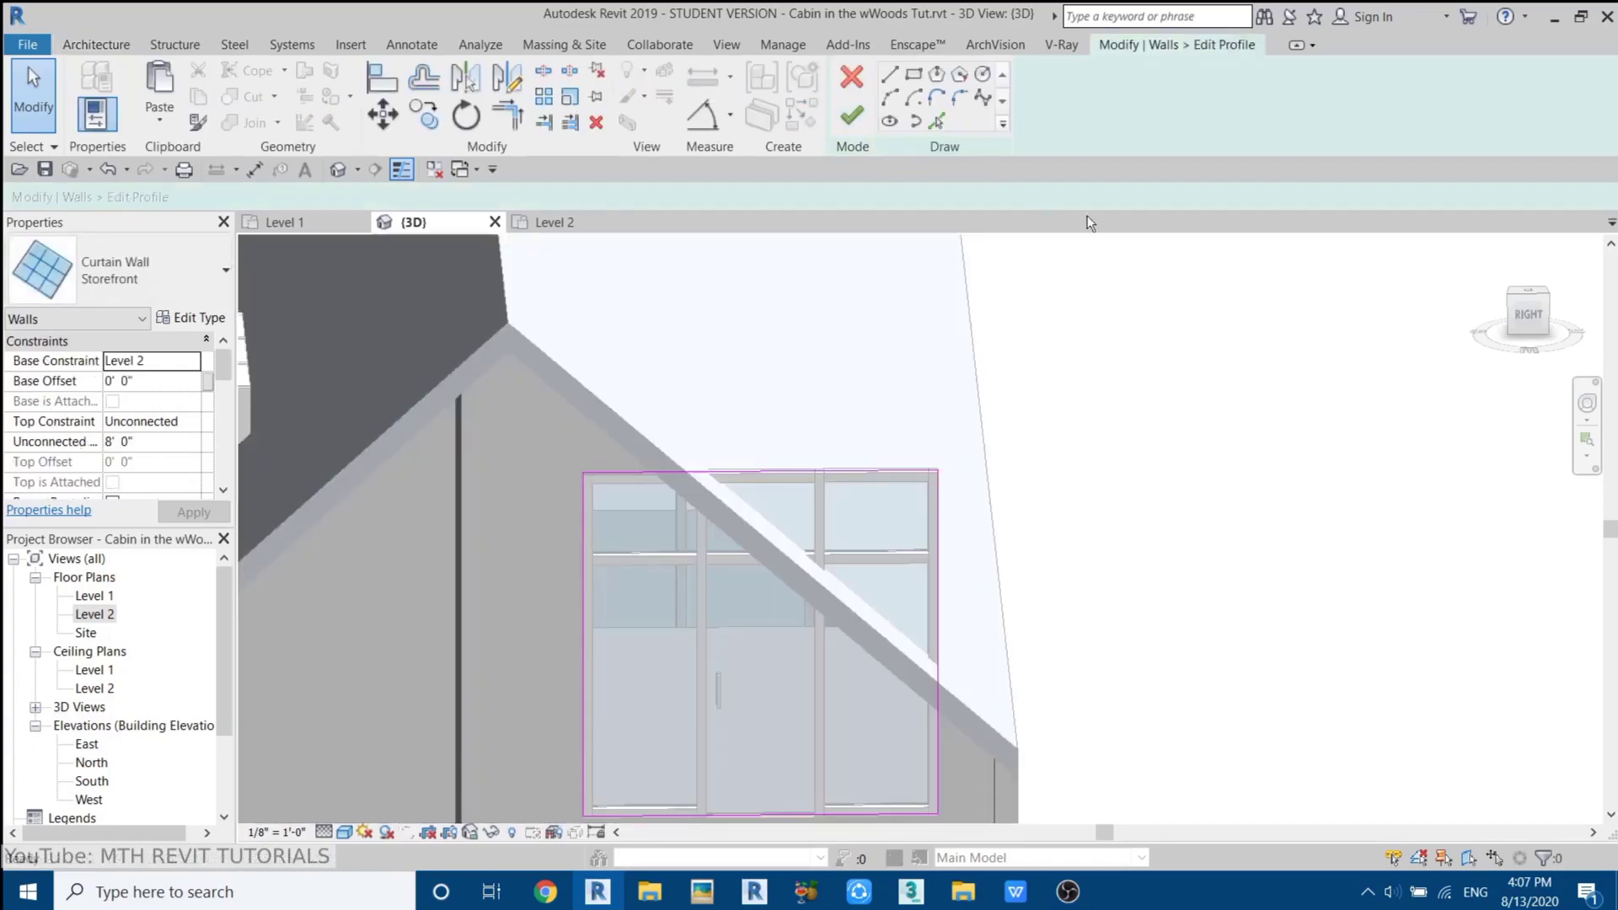
pyautogui.click(1525, 316)
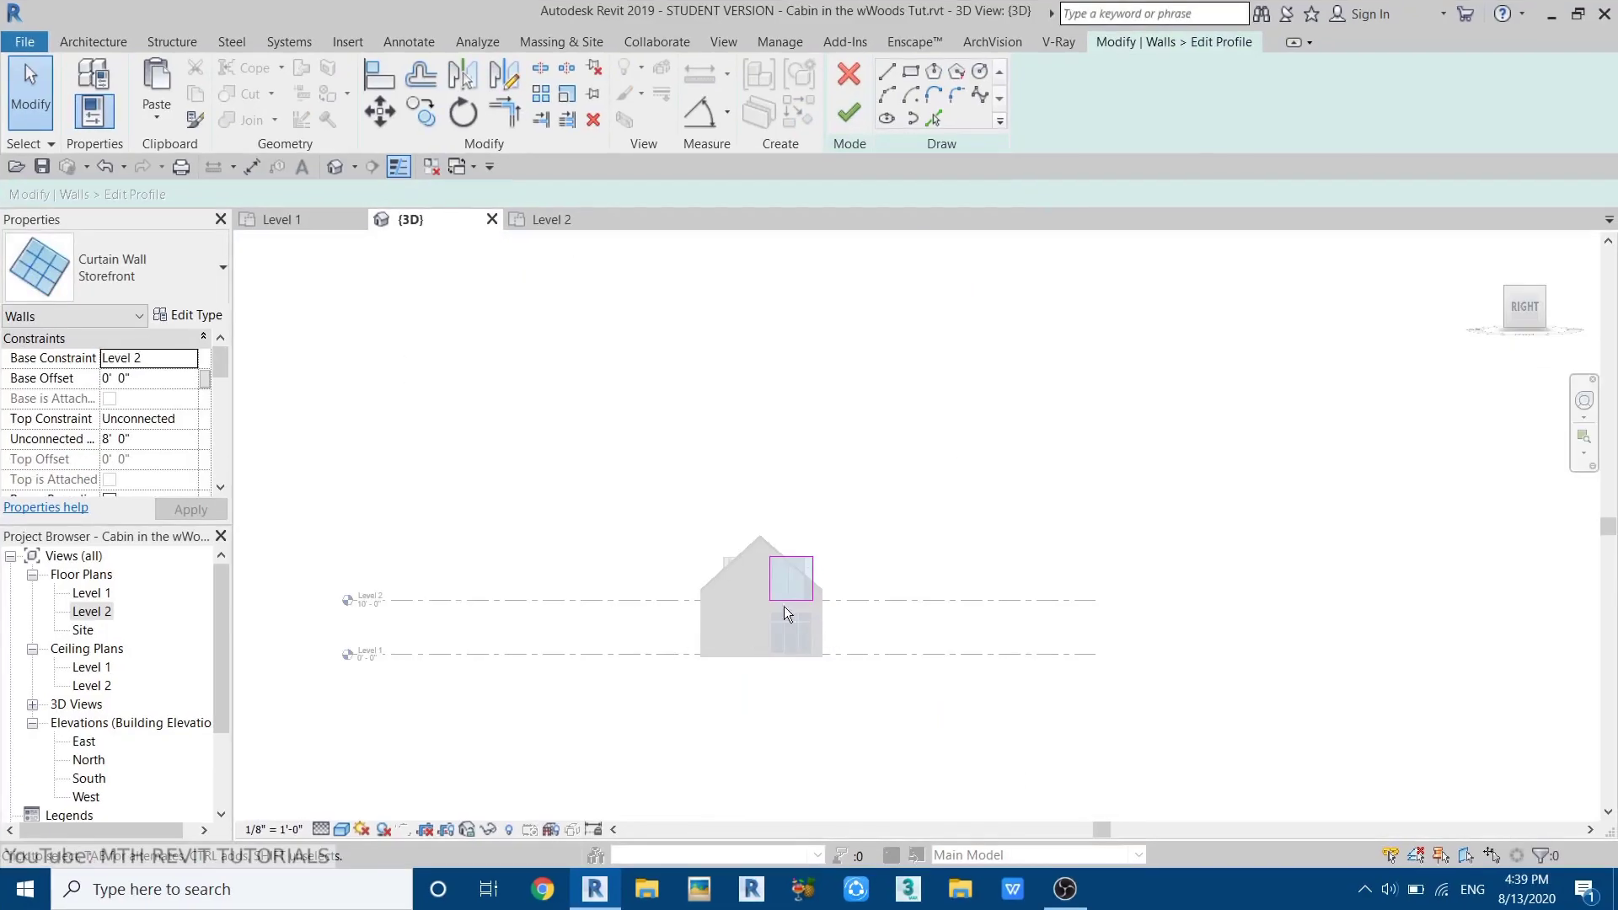
pyautogui.scroll(5, 784, 604)
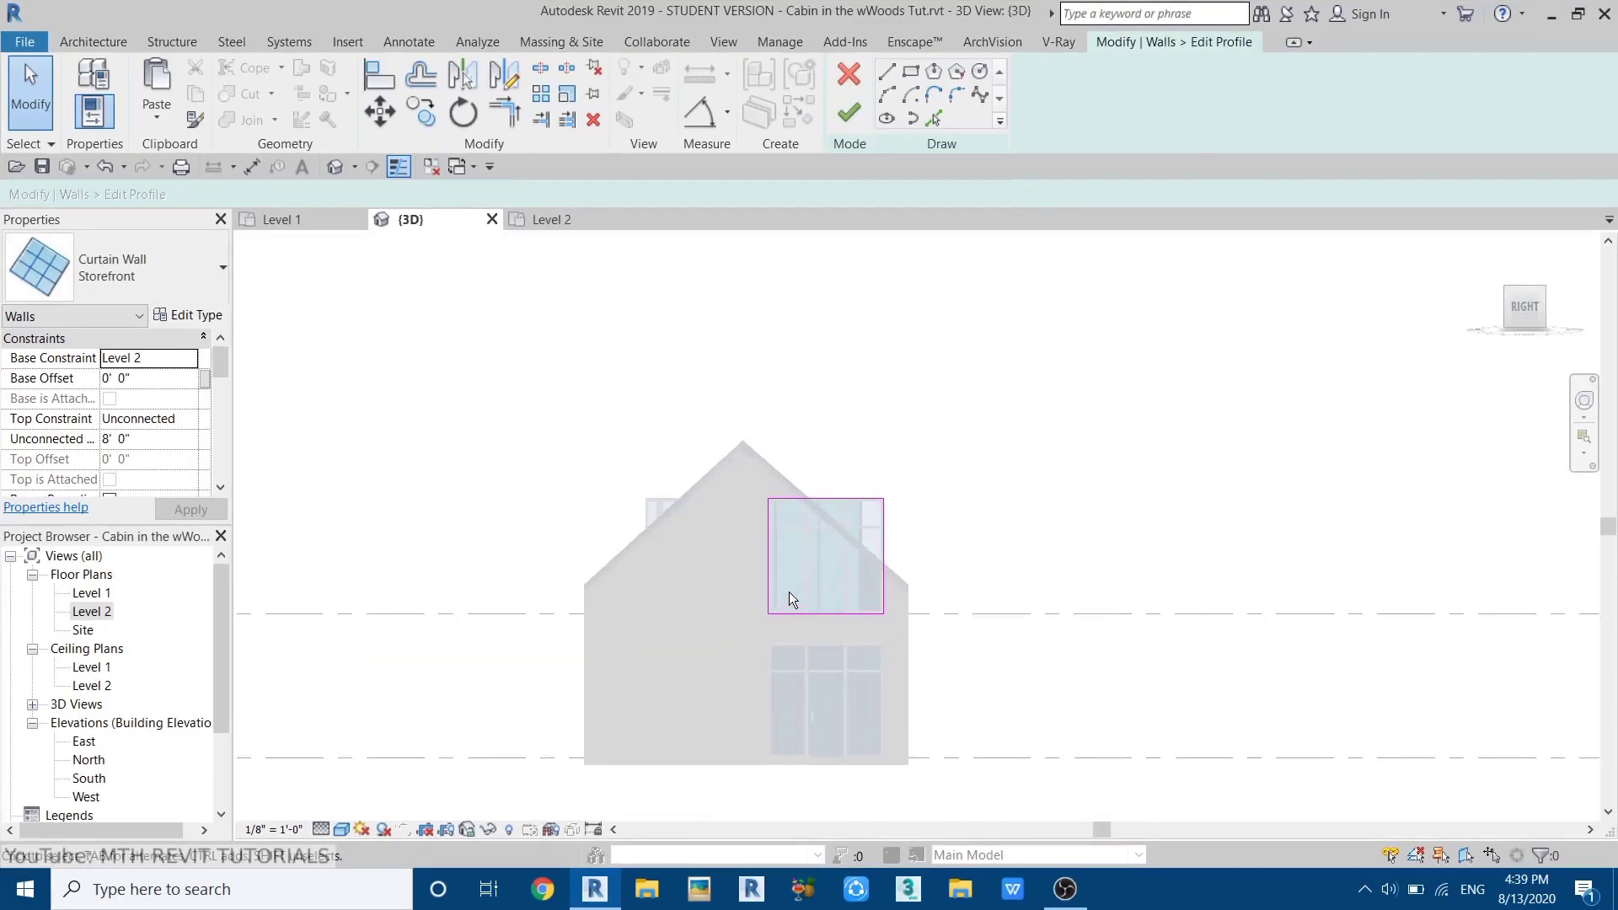
pyautogui.scroll(5, 789, 595)
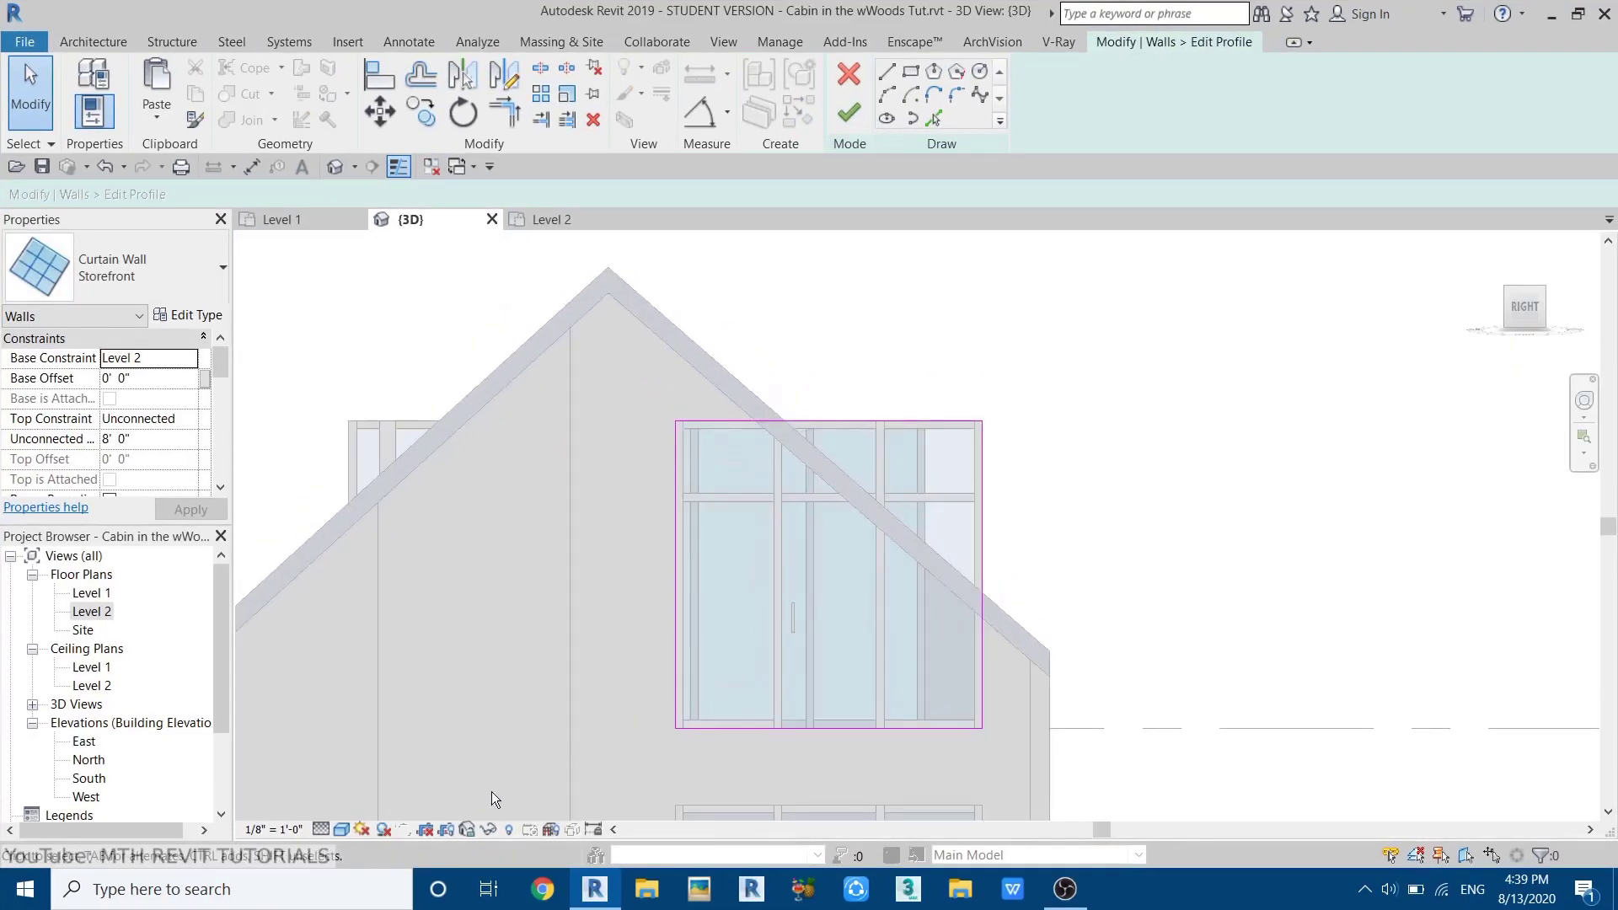
pyautogui.click(343, 828)
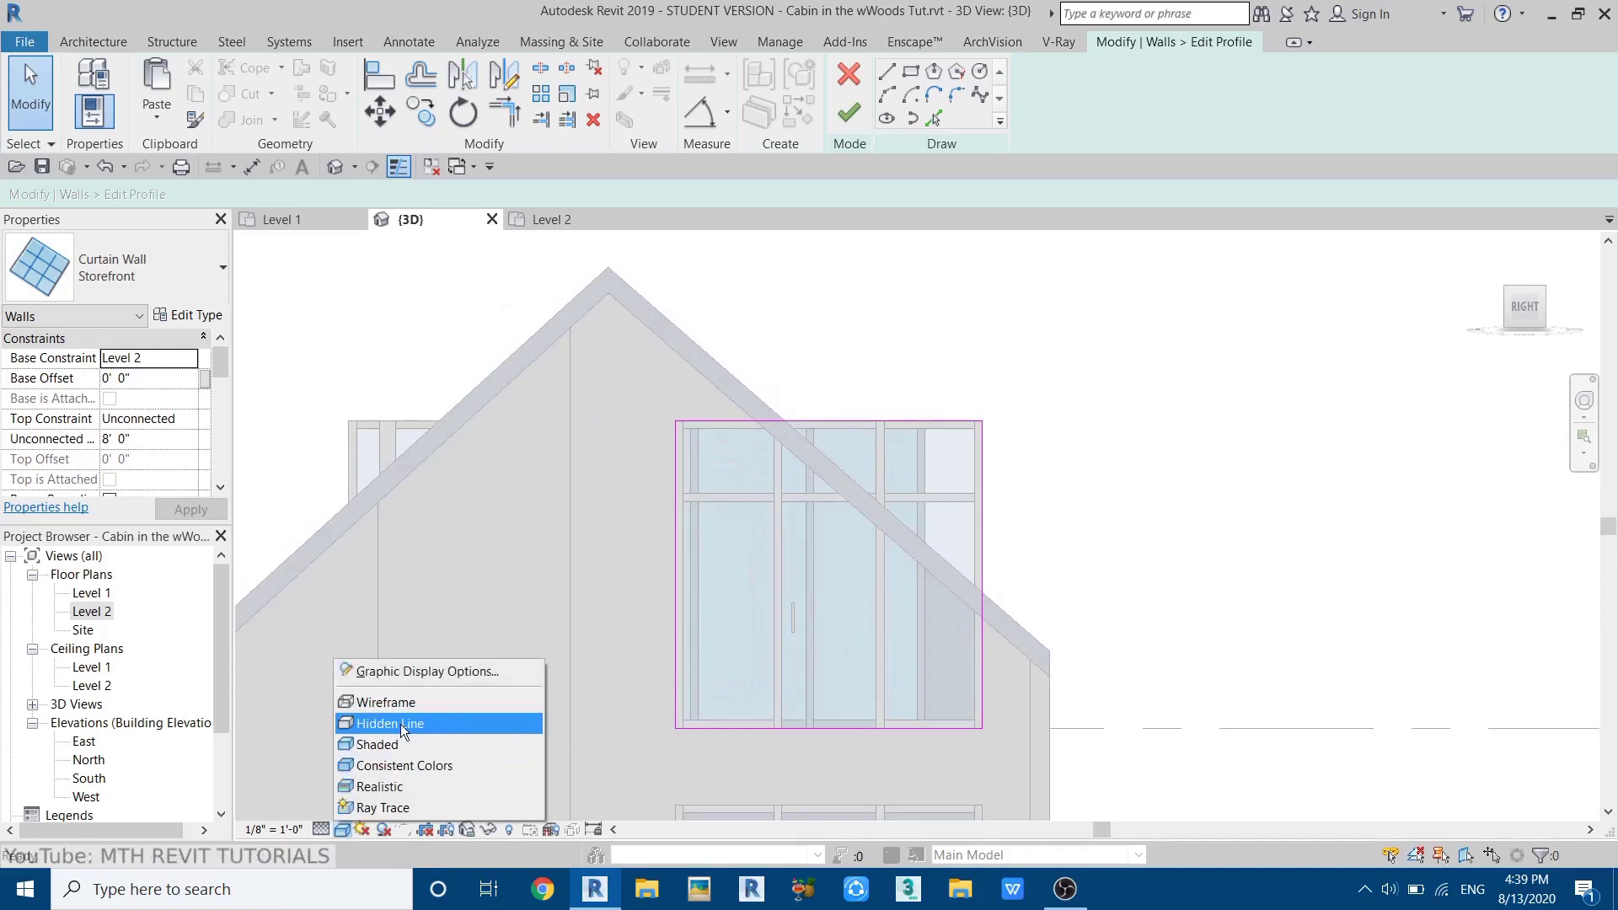
pyautogui.click(401, 725)
# - Replace the profile's top and outer side lines with lines offset 1' 6" inside the roof underside and the side wall's inner face
pyautogui.click(1026, 411)
pyautogui.moveTo(872, 546); pyautogui.dragTo(872, 546)
pyautogui.click(593, 119)
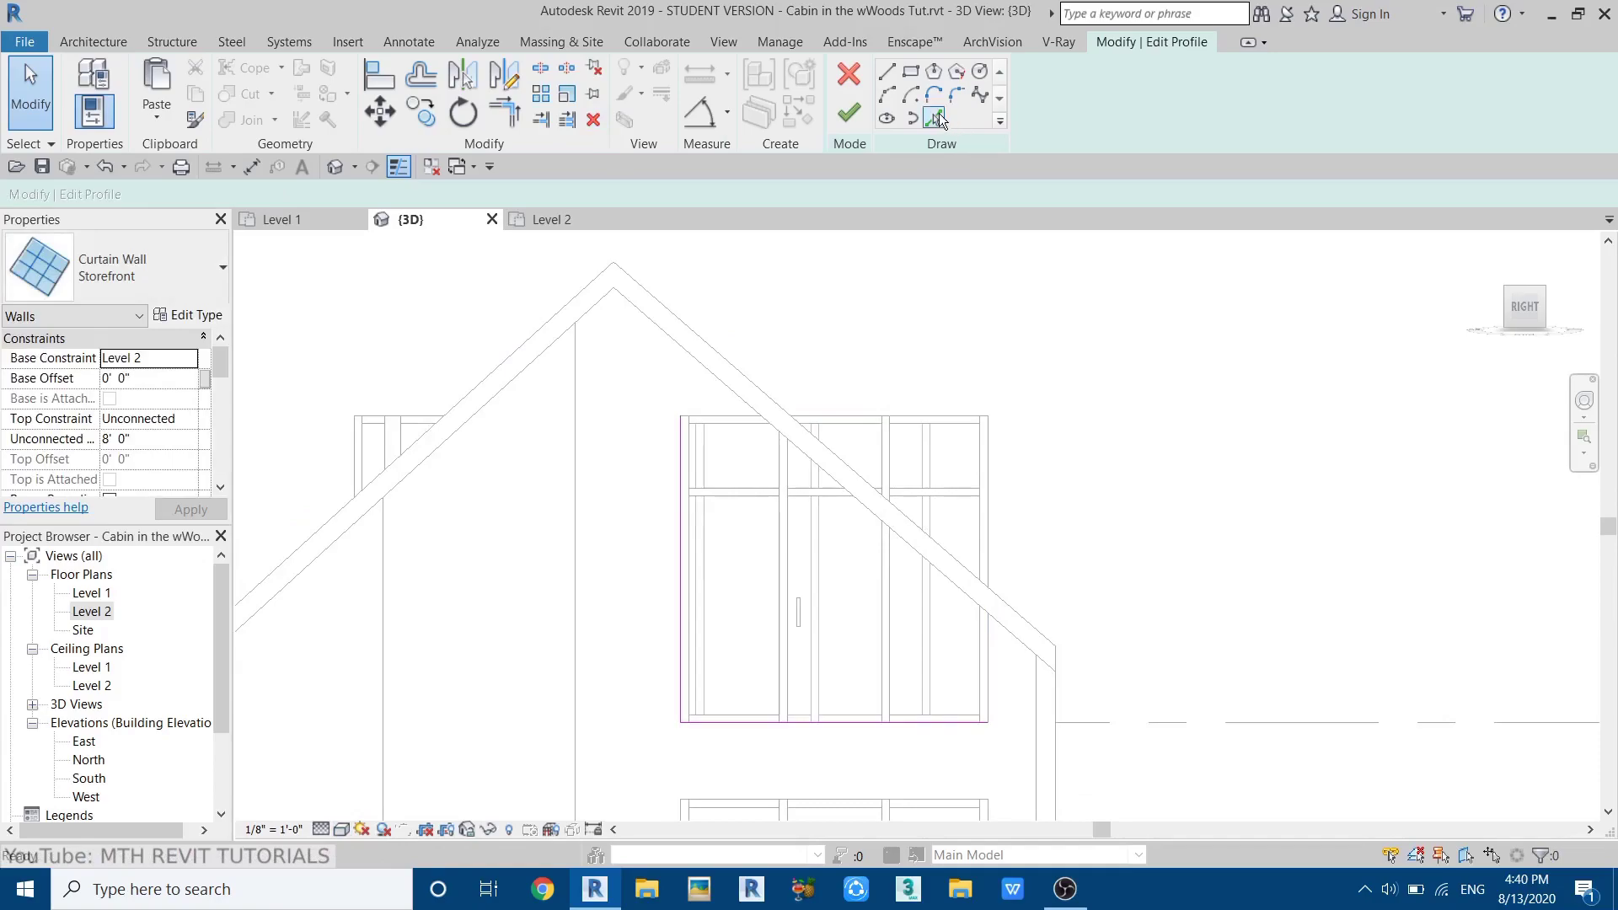
pyautogui.click(935, 117)
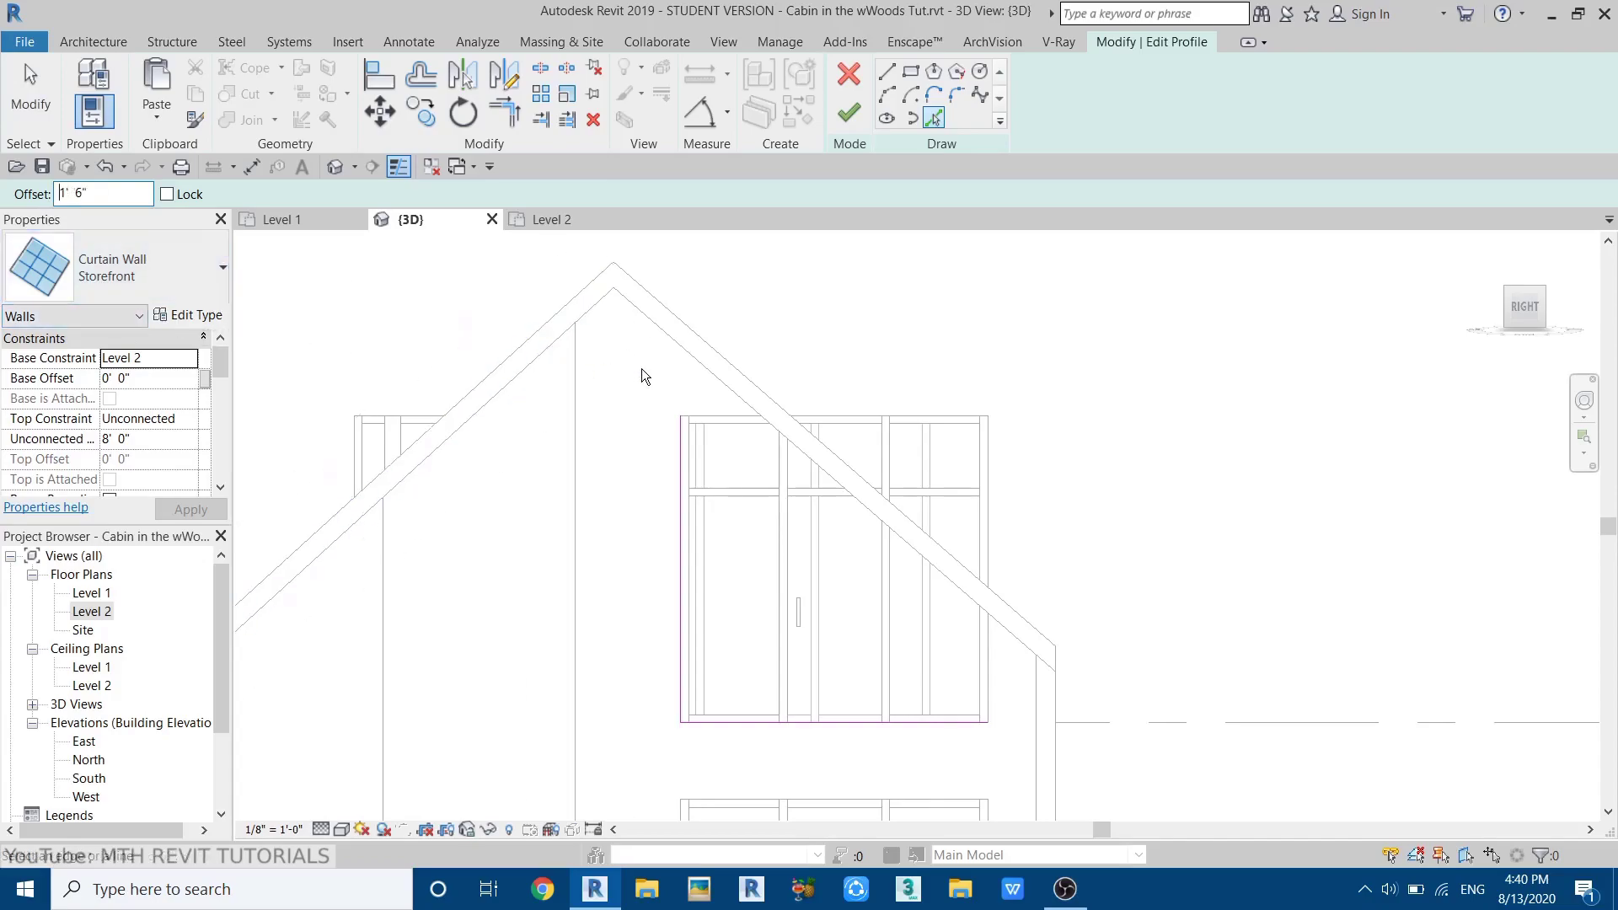
pyautogui.click(701, 375)
pyautogui.scroll(-1, 871, 549)
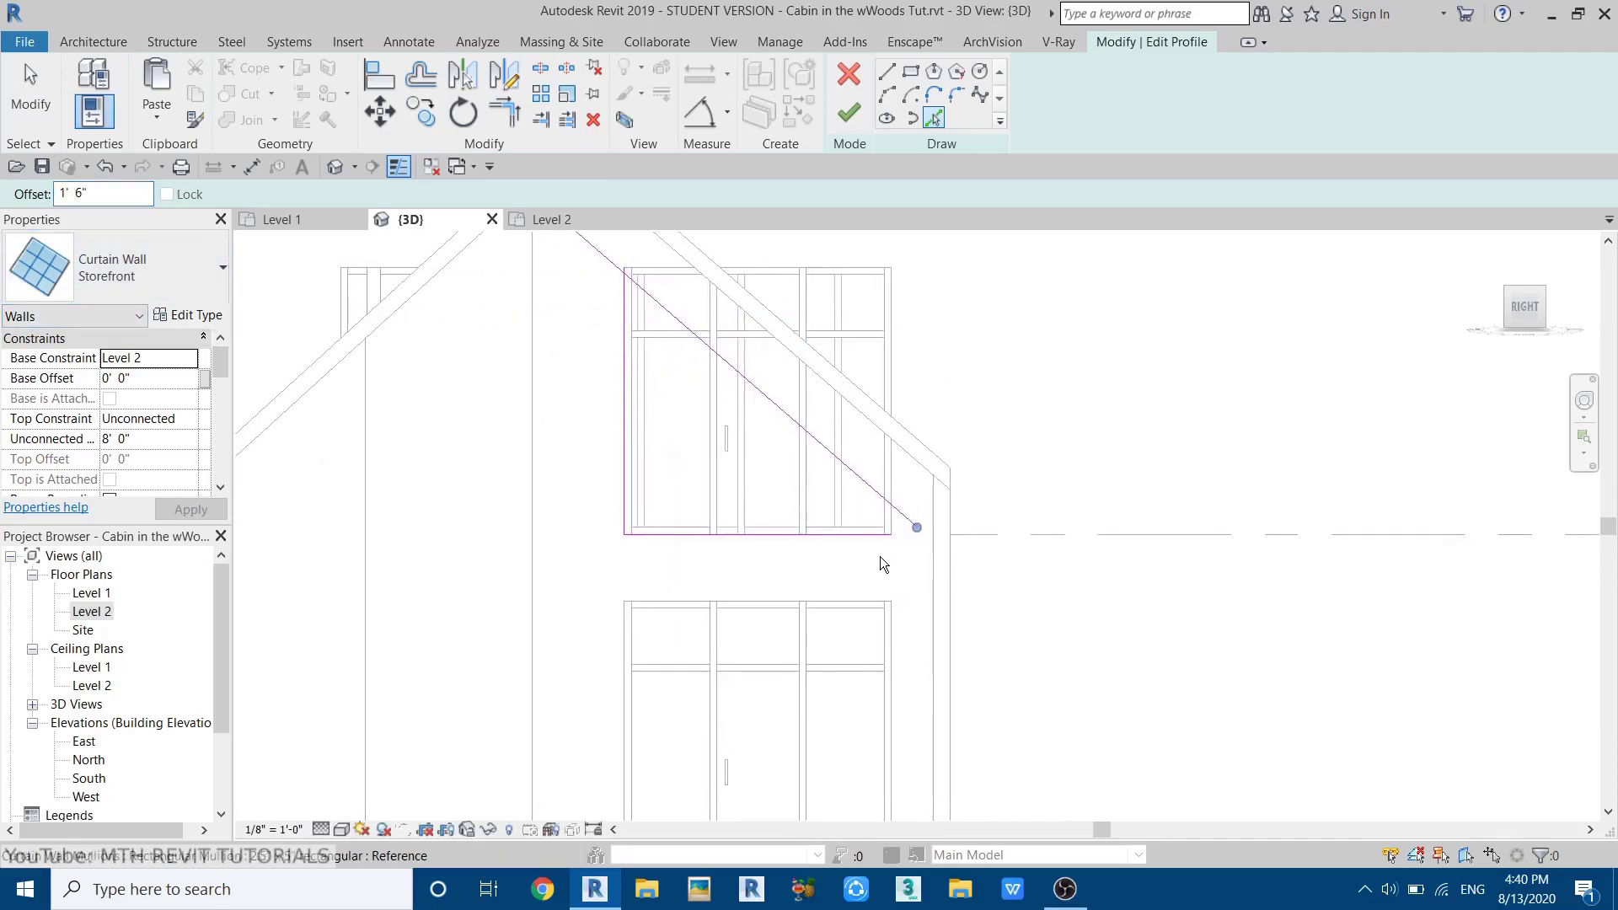
pyautogui.click(923, 570)
# - Trim the profile lines to corners, forming a closed outline with a sloped top, and finish the profile edit
pyautogui.scroll(4, 898, 563)
pyautogui.scroll(1, 893, 590)
pyautogui.press('t')
pyautogui.press('r')
pyautogui.click(897, 623)
pyautogui.click(876, 568)
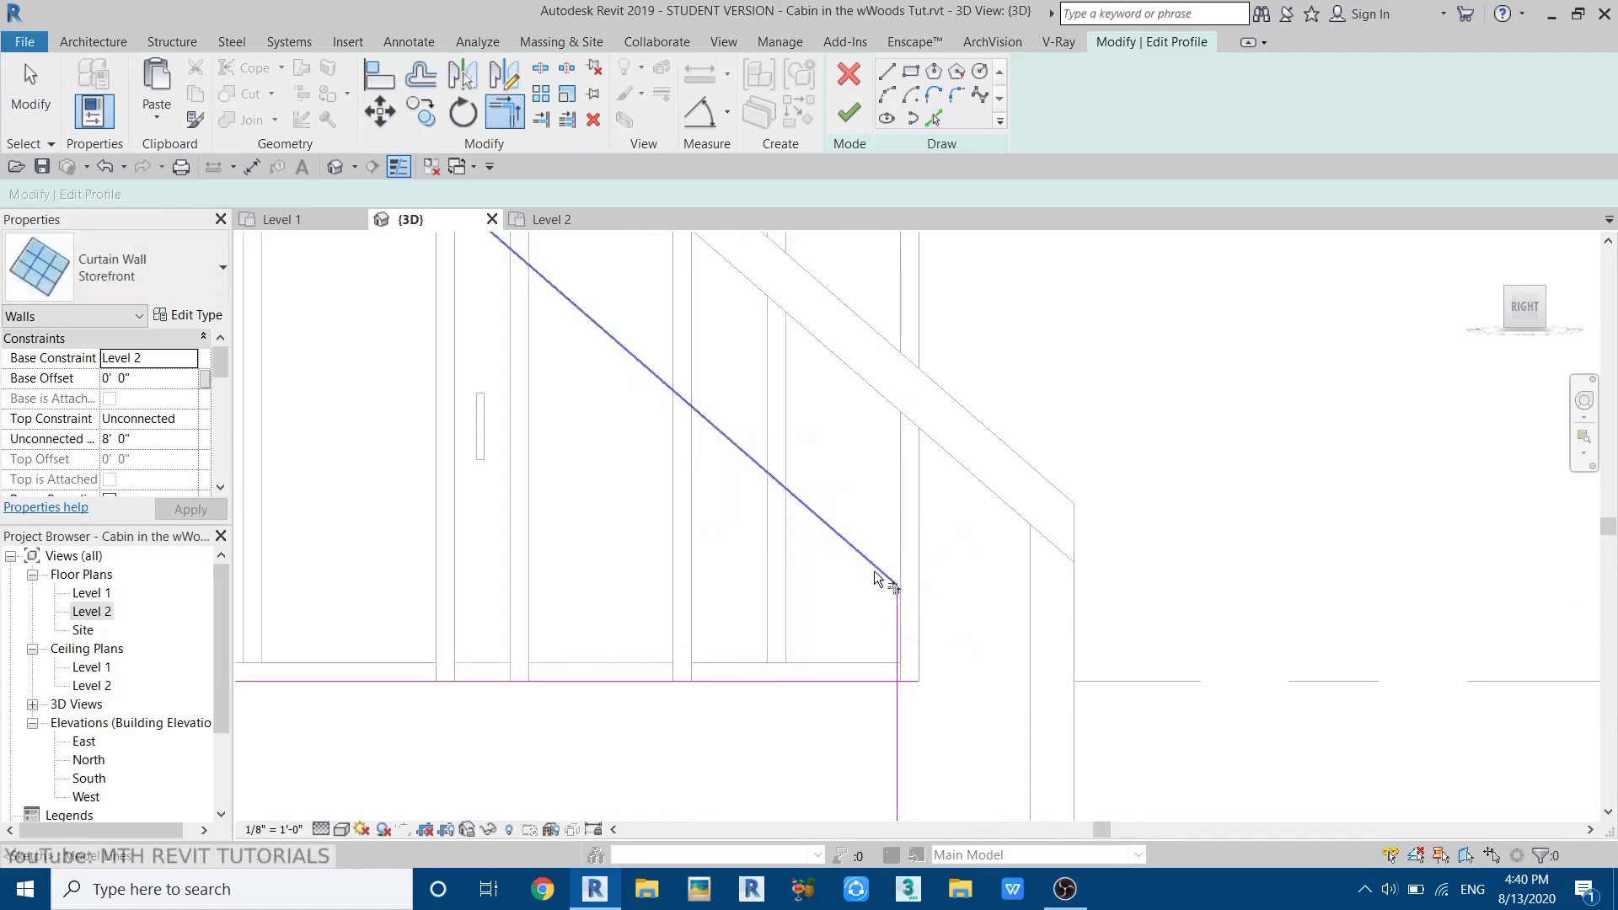
pyautogui.scroll(-3, 741, 463)
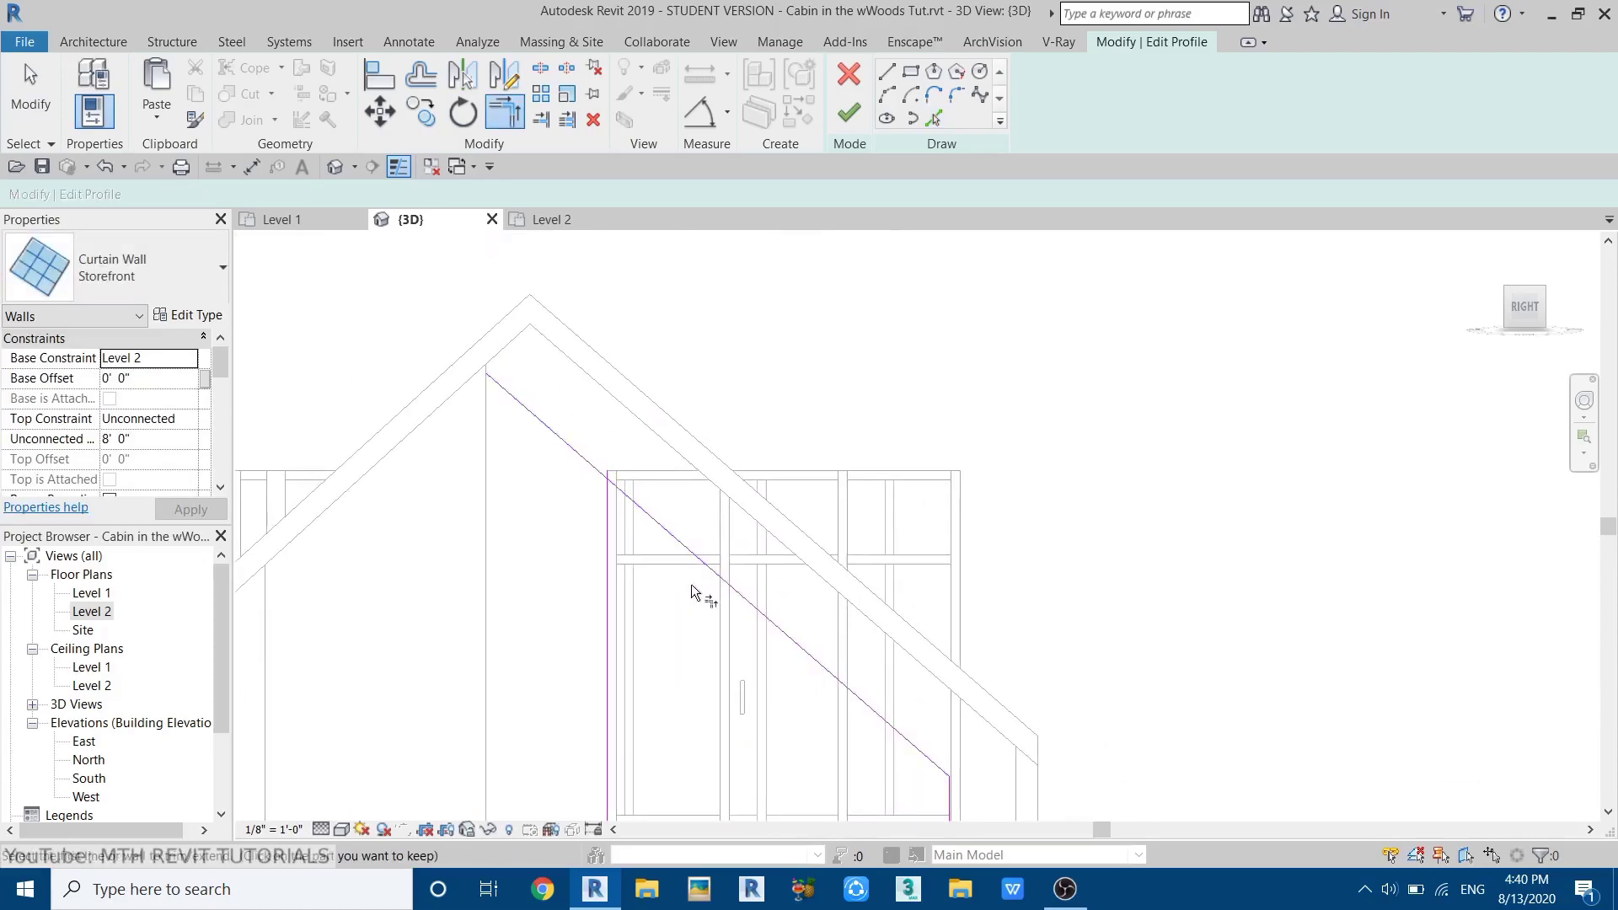
pyautogui.scroll(2, 651, 488)
pyautogui.hotkey('ctrl', 'z')
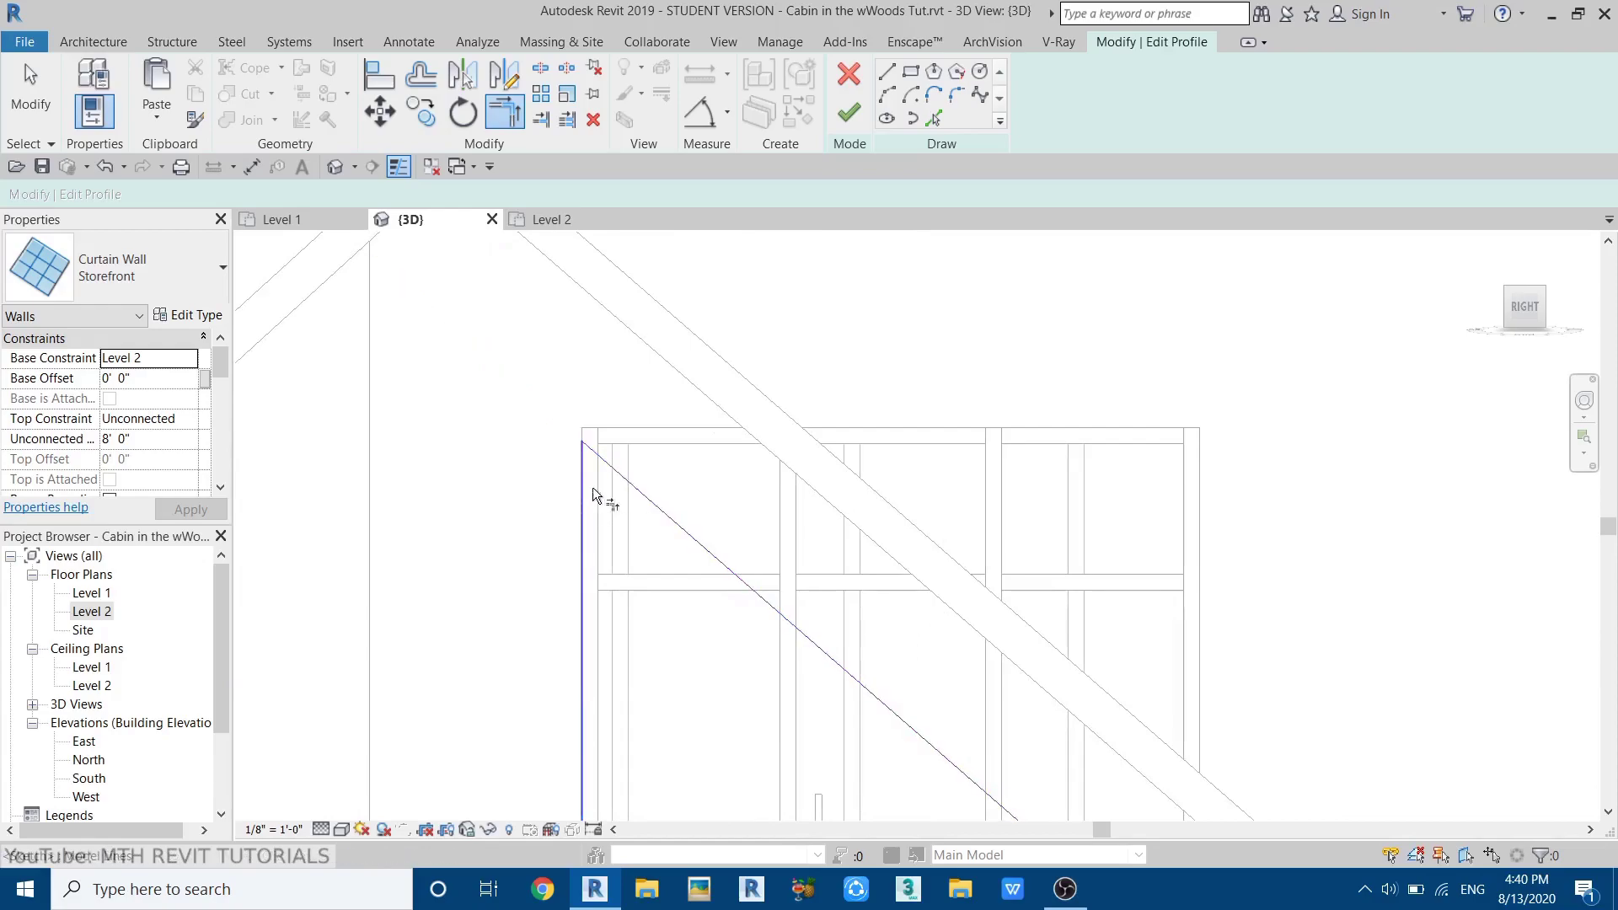
pyautogui.scroll(-2, 596, 494)
pyautogui.click(848, 116)
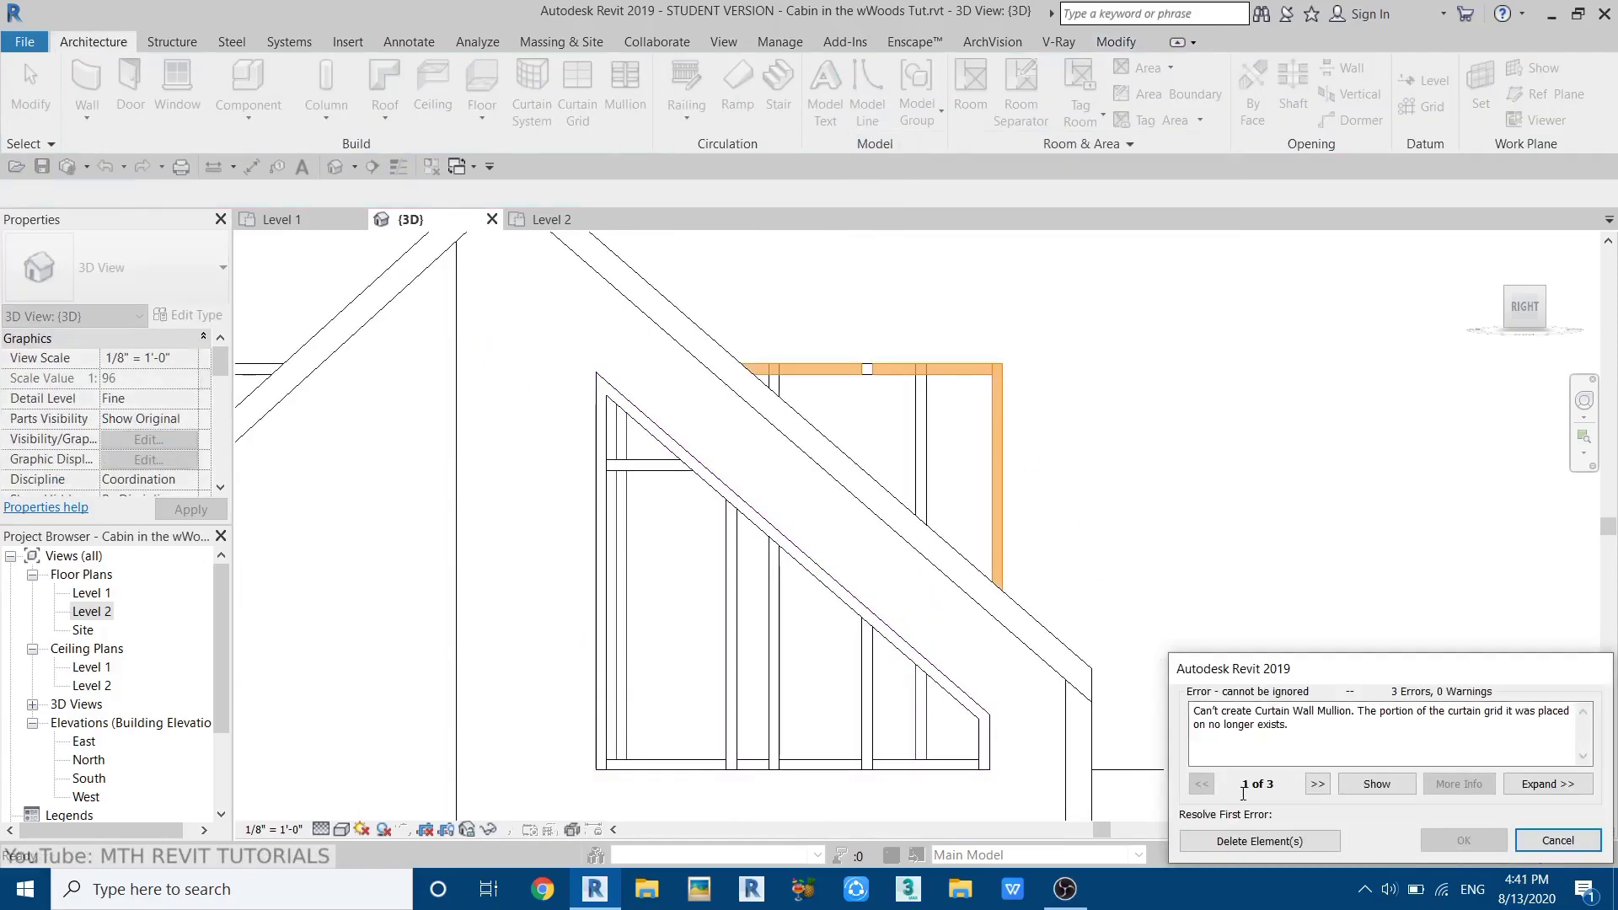
# - Resolve the profile errors by deleting the conflicting curtain wall mullions and the Door-Curtain-Wall-Single-Glass type
pyautogui.click(1253, 840)
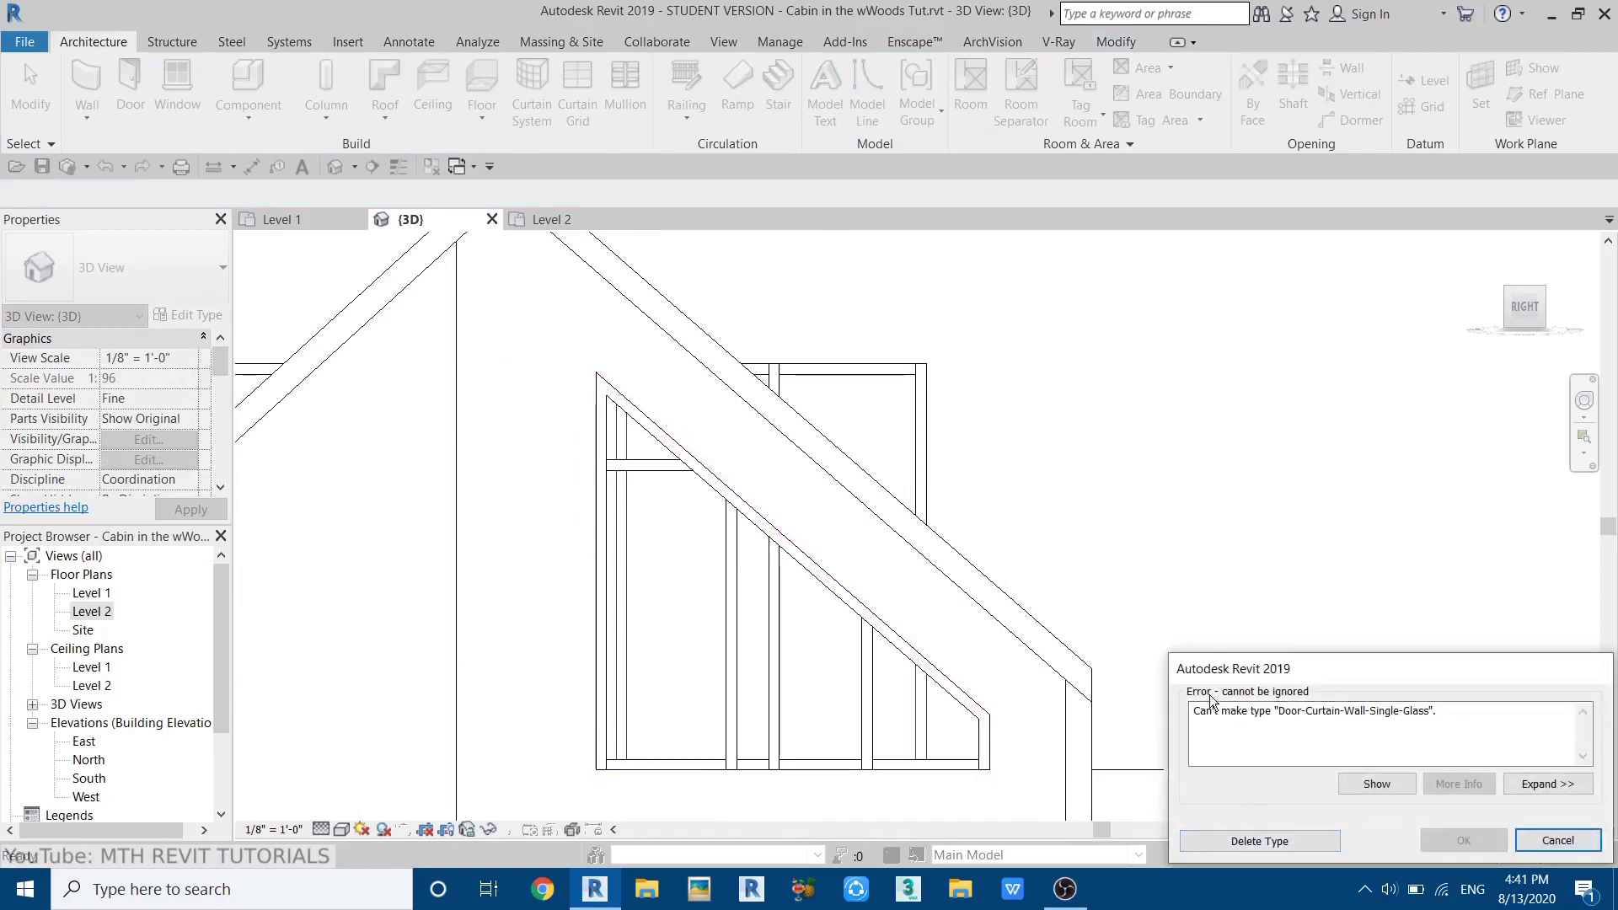
pyautogui.scroll(-2, 776, 618)
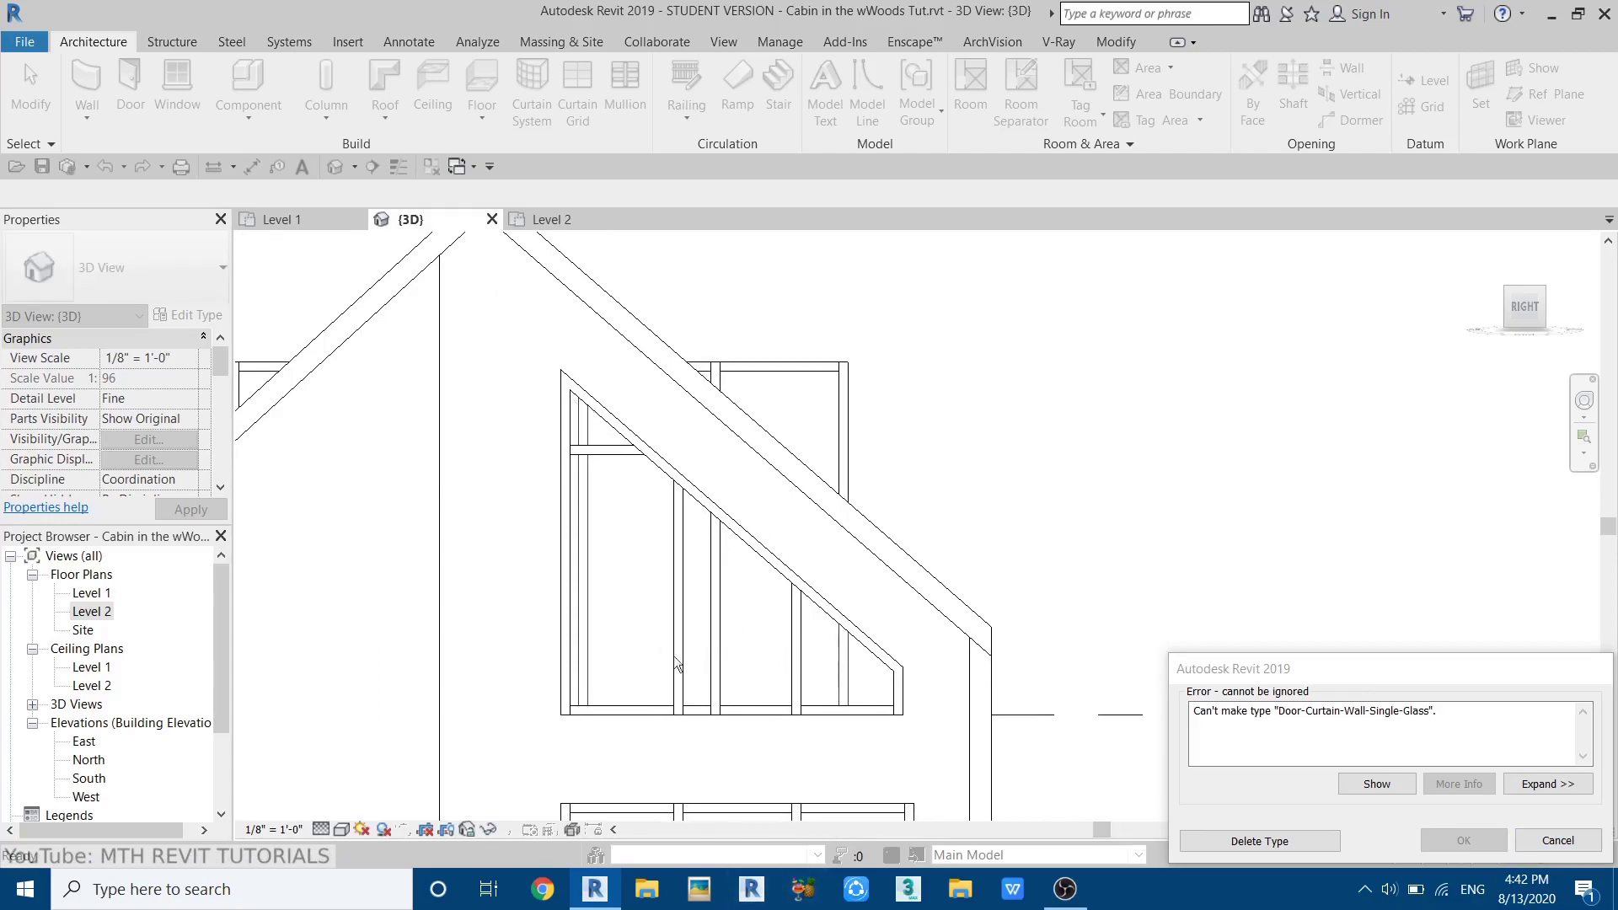
pyautogui.click(1253, 841)
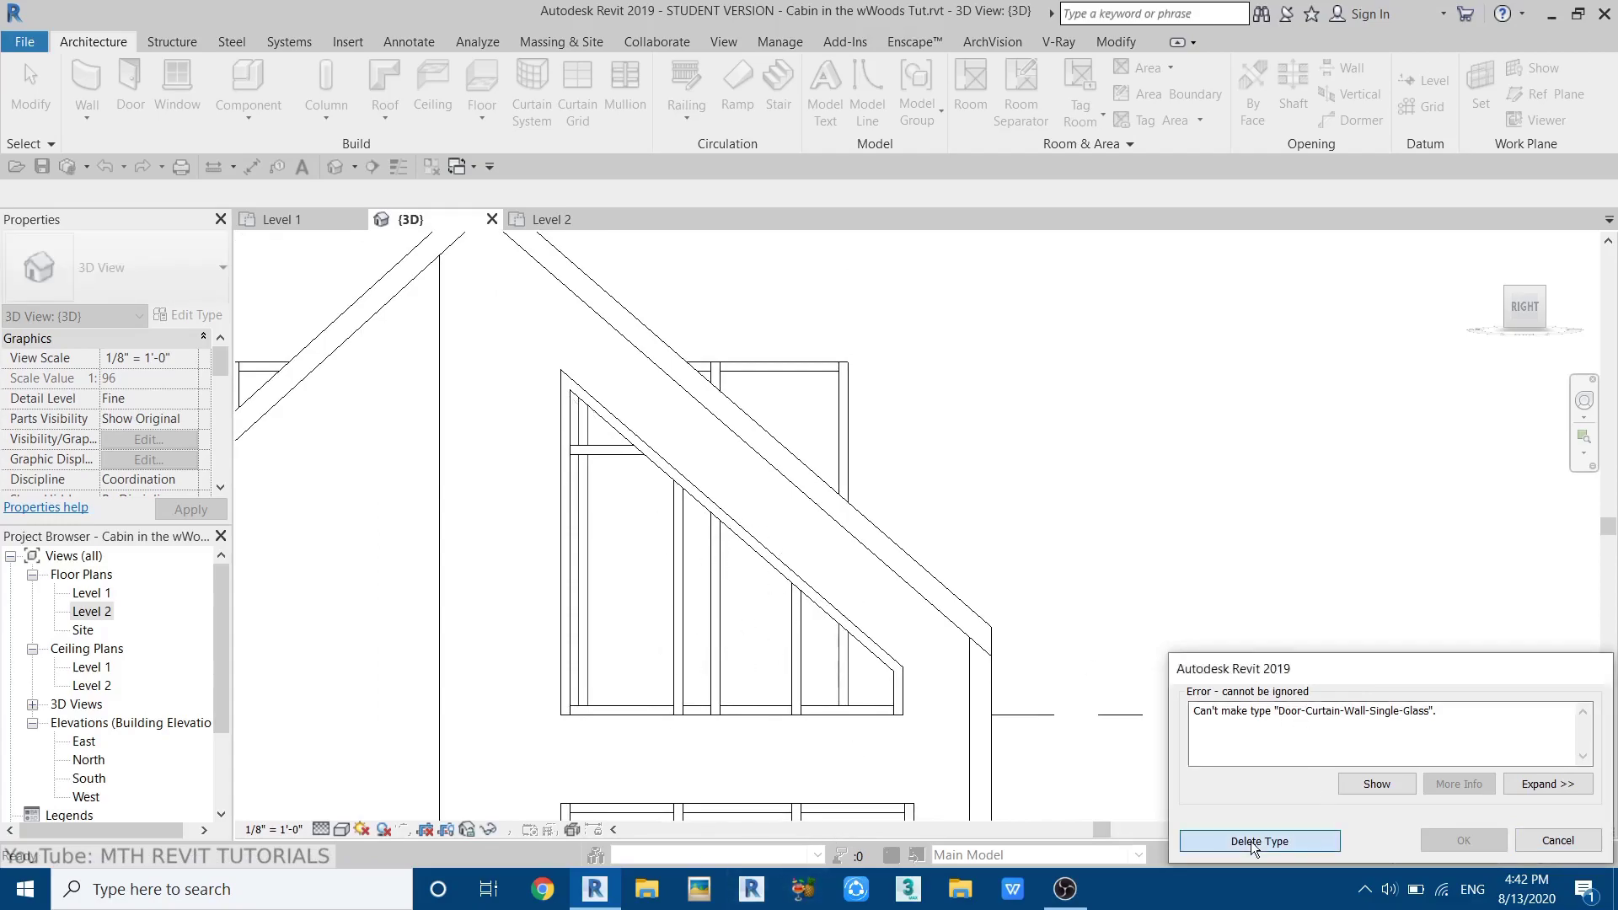
pyautogui.click(1258, 841)
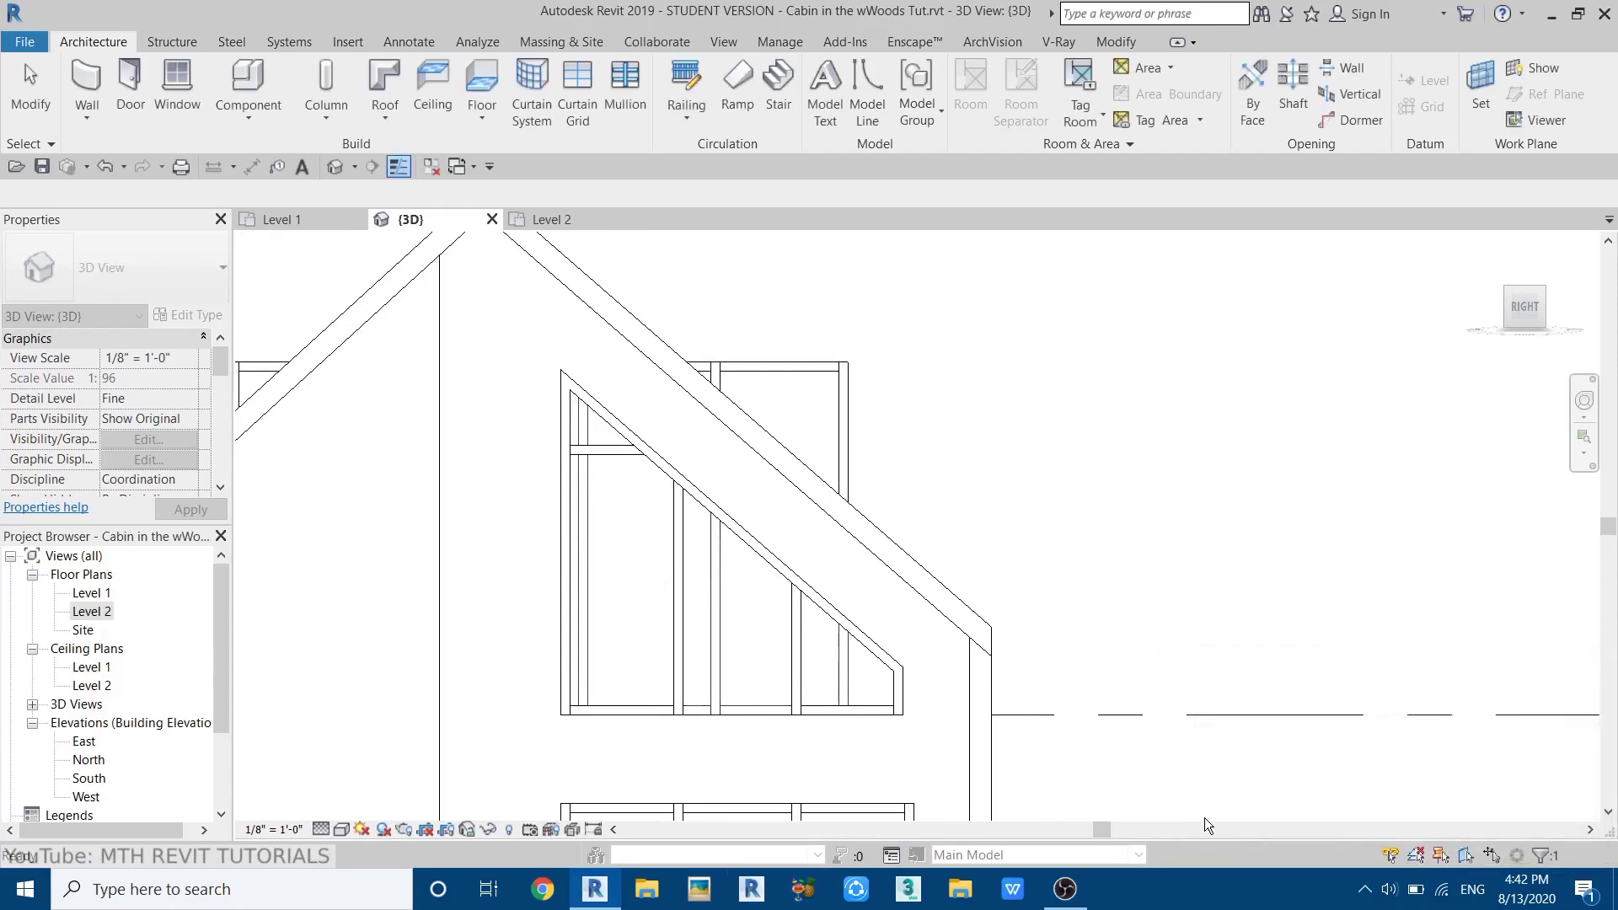
pyautogui.scroll(-3, 941, 595)
pyautogui.keyDown('shift'); pyautogui.moveTo(942, 594); pyautogui.dragTo(896, 639, button='middle'); pyautogui.keyUp('shift')
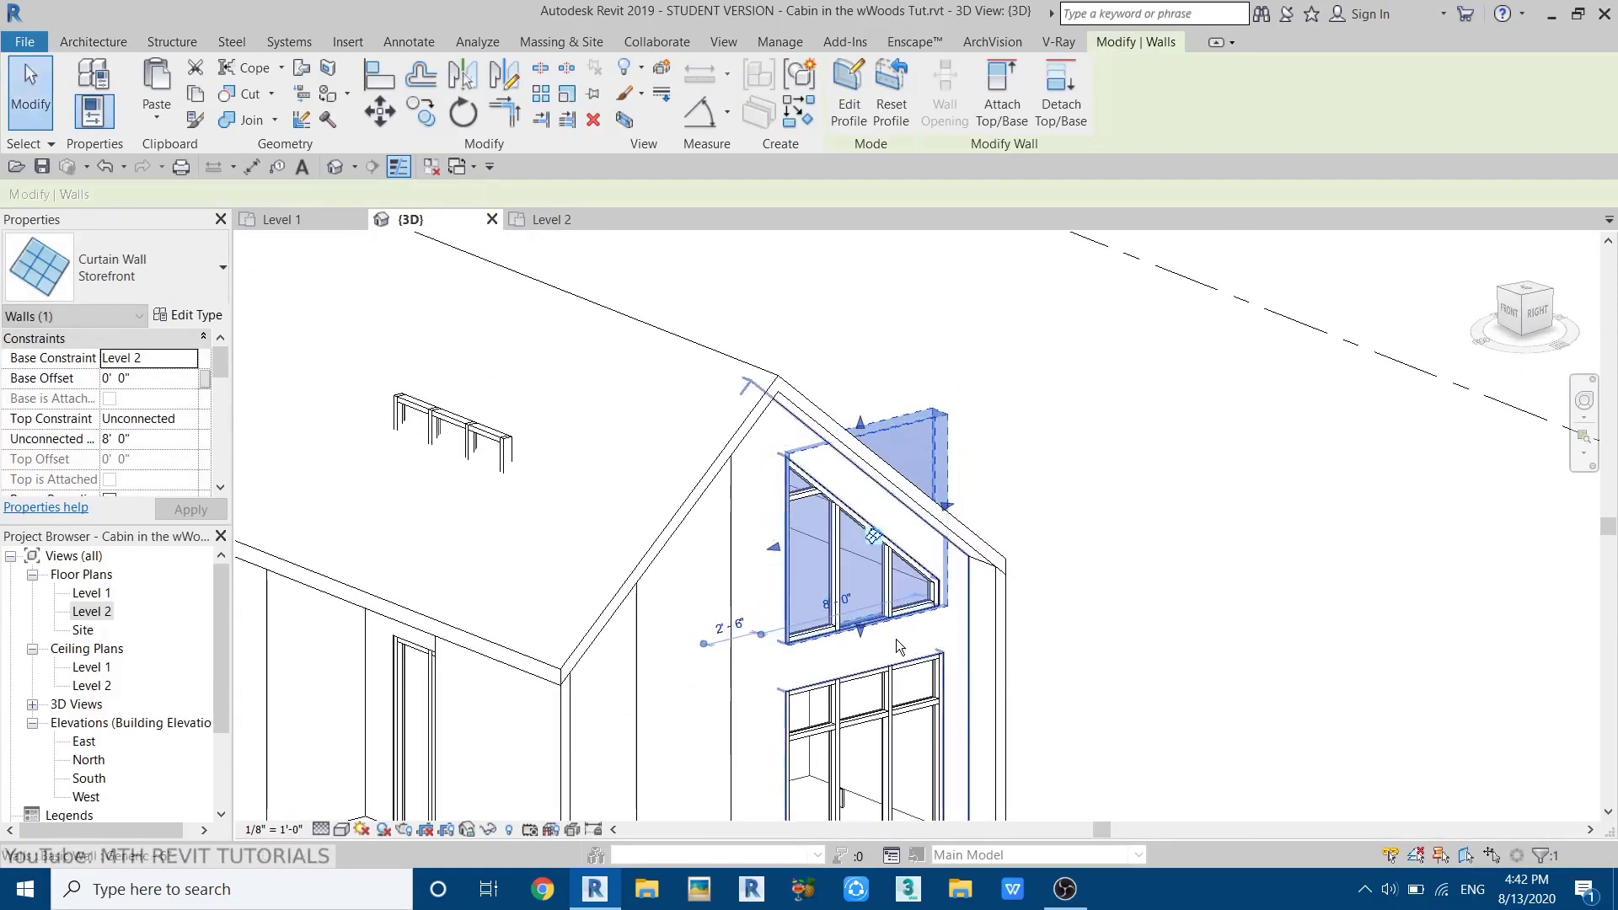
# - Add a 2.5" x 5" rectangular mullion along the bottom edge of the middle panel in the sloped Level 2 curtain wall
pyautogui.press('Escape')
pyautogui.scroll(4, 809, 511)
pyautogui.scroll(5, 874, 654)
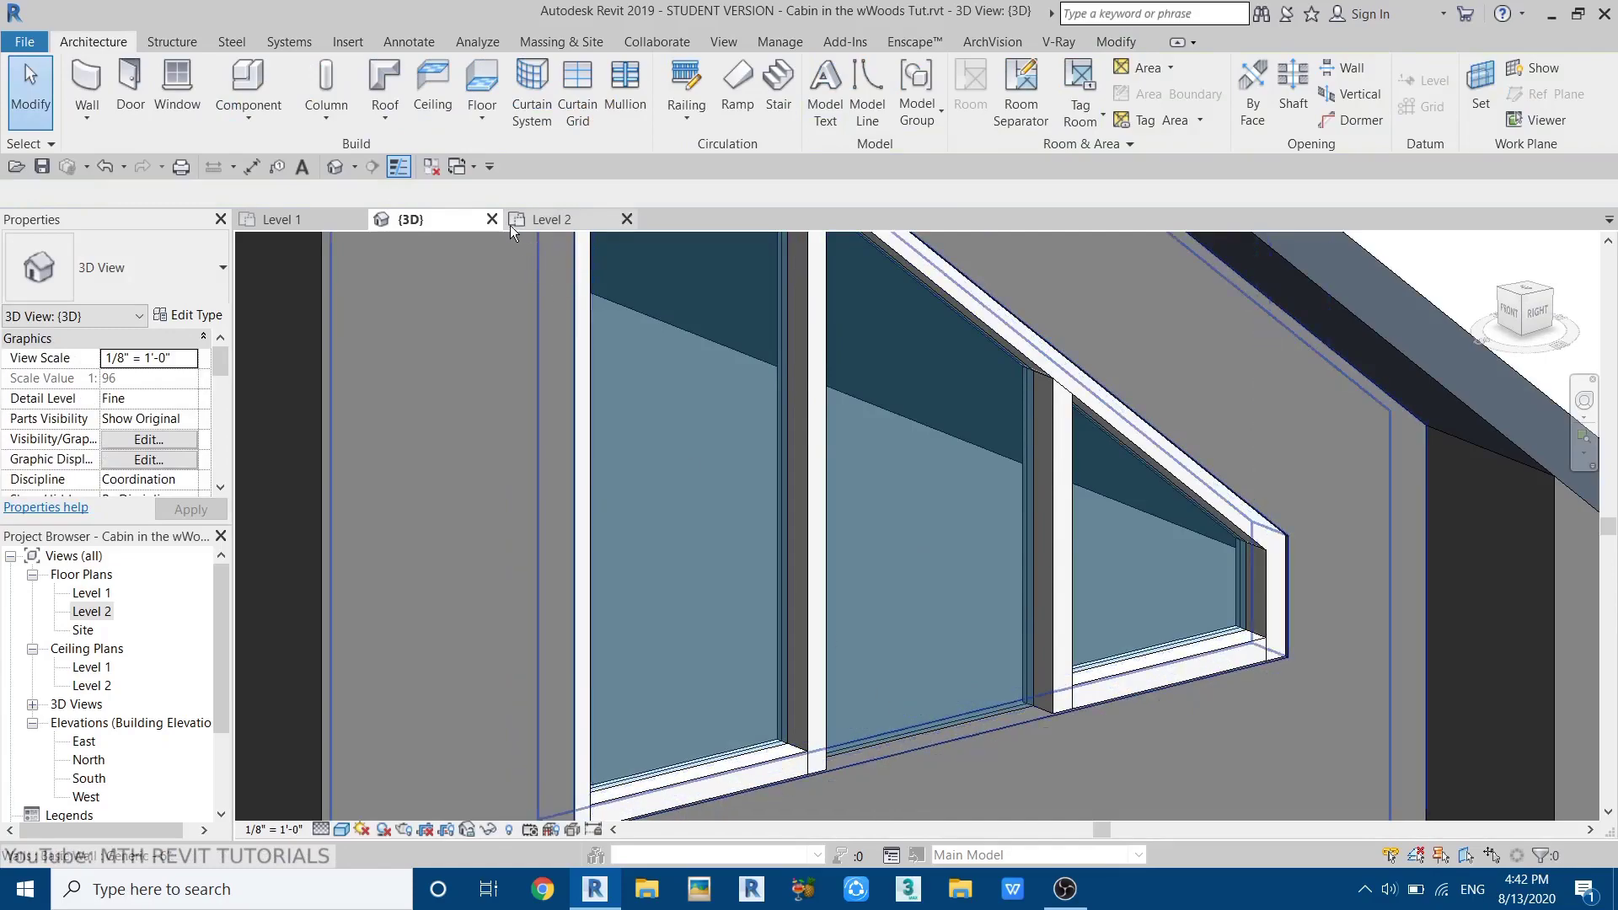
pyautogui.click(624, 89)
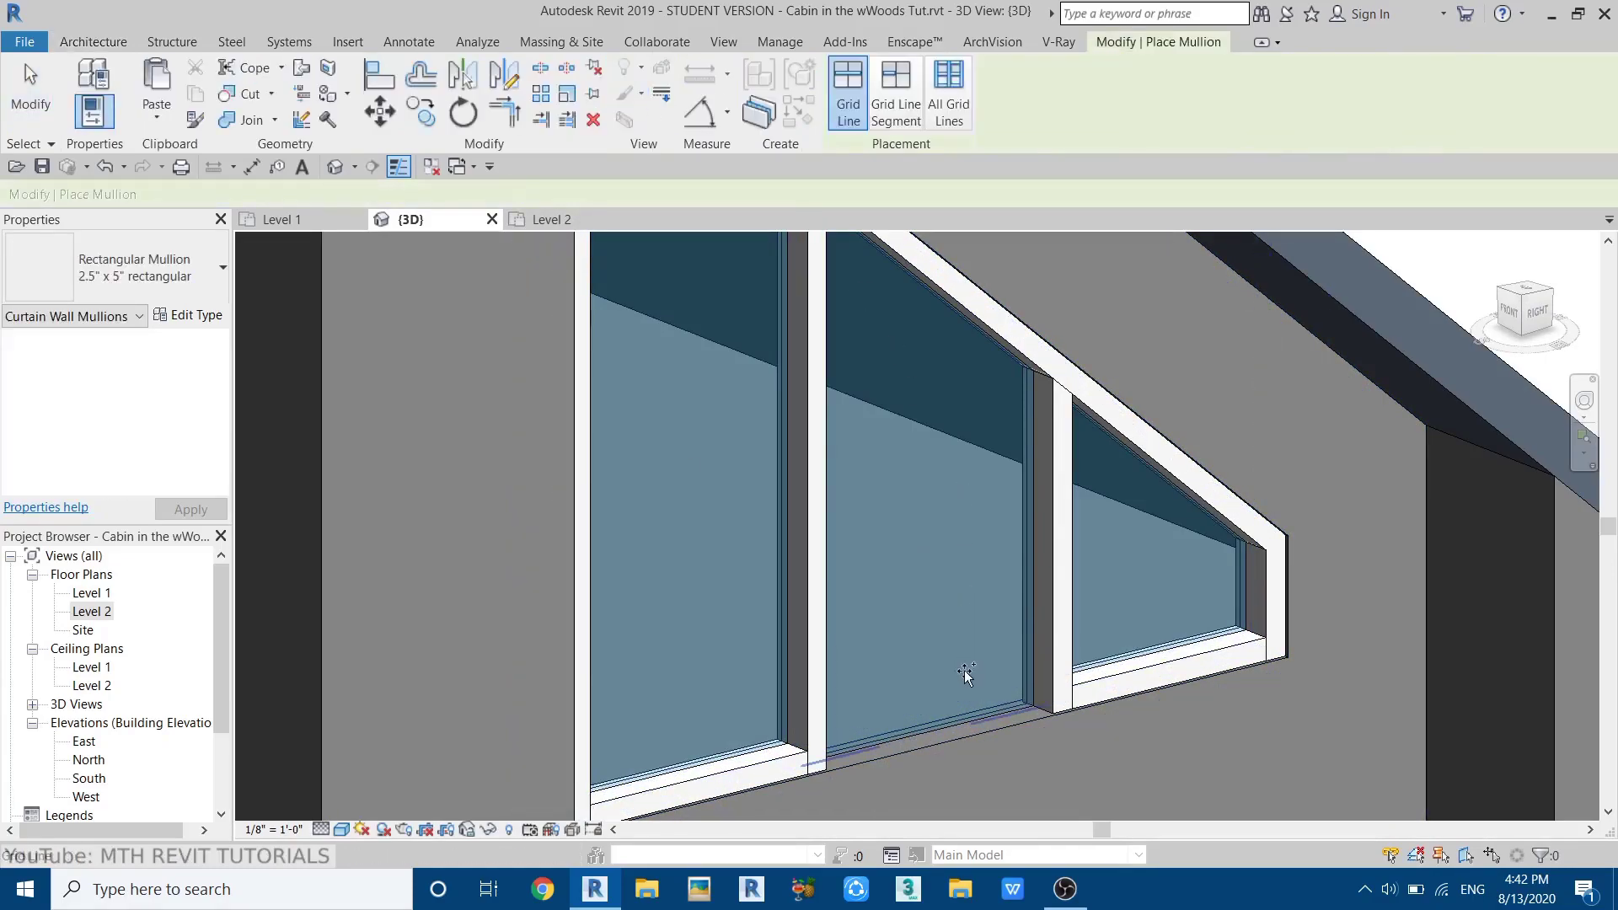
pyautogui.click(878, 744)
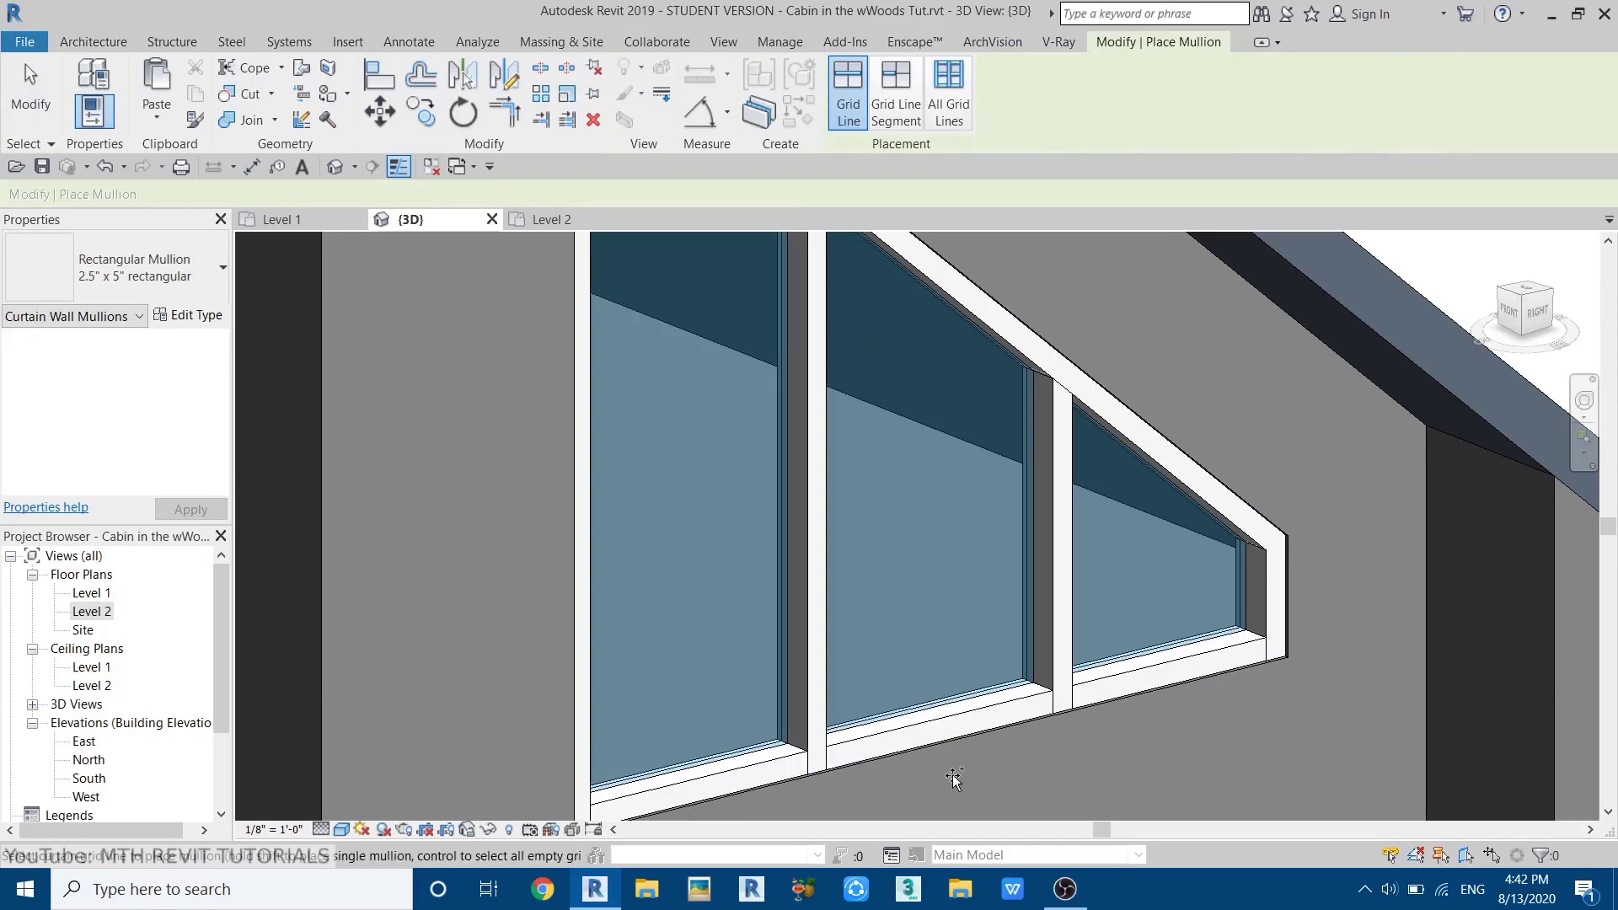
pyautogui.scroll(-3, 893, 750)
pyautogui.scroll(5, 820, 631)
pyautogui.scroll(1, 820, 631)
pyautogui.press('Escape')
pyautogui.press('Escape')
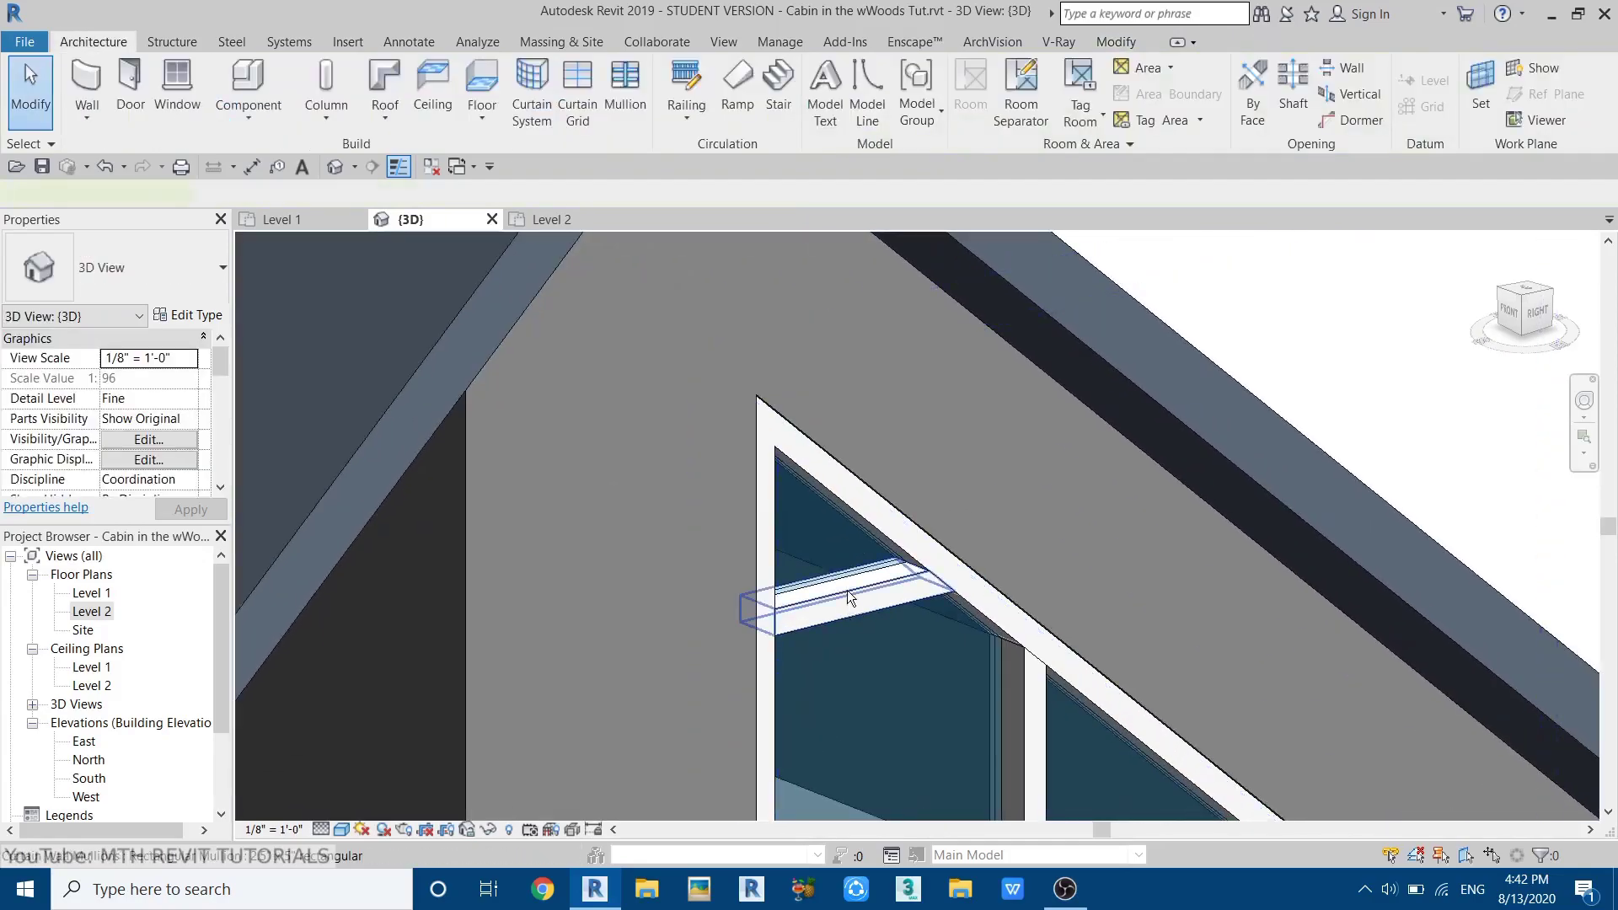
# - Delete the short horizontal mullion and its grid line near the peak of the sloped Level 2 curtain wall
pyautogui.click(847, 594)
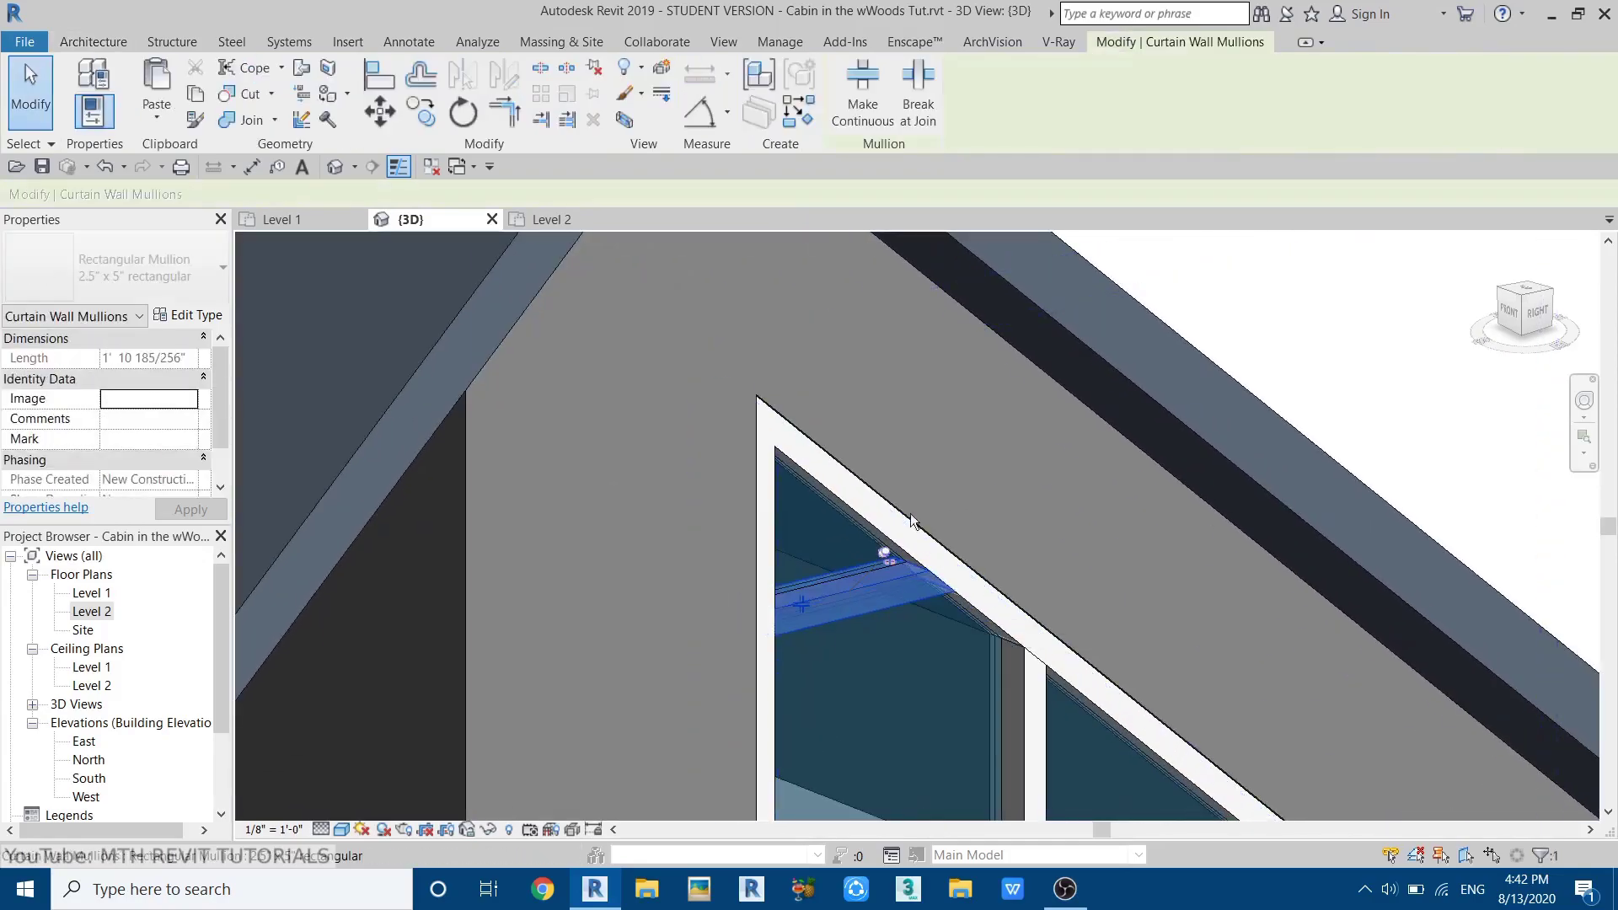
pyautogui.click(591, 121)
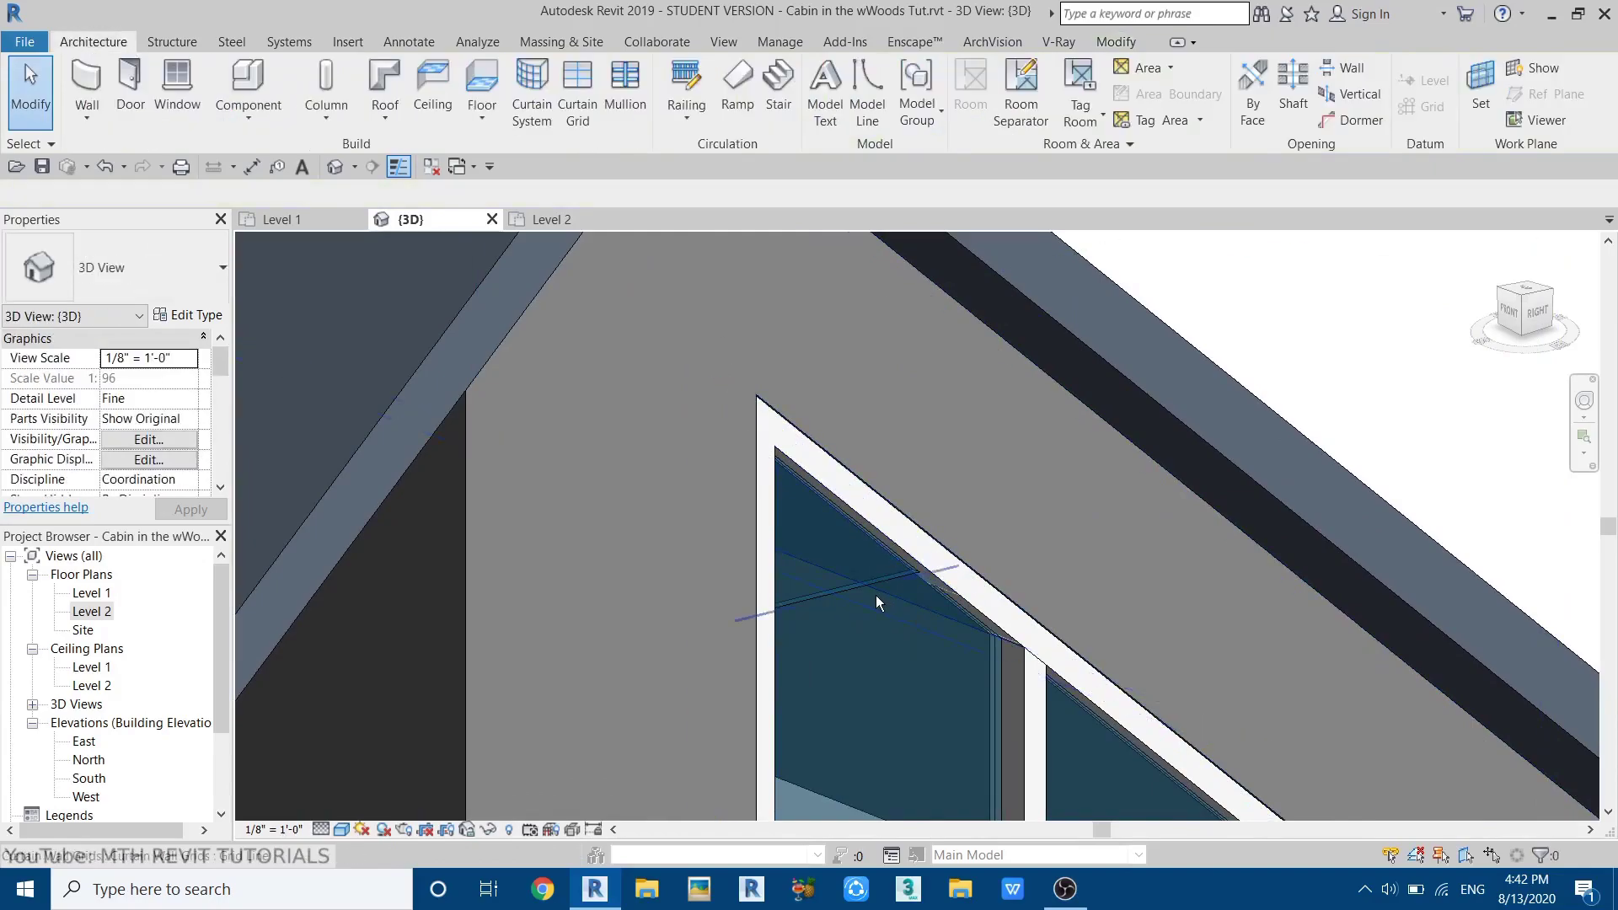
pyautogui.scroll(2, 877, 595)
pyautogui.click(873, 590)
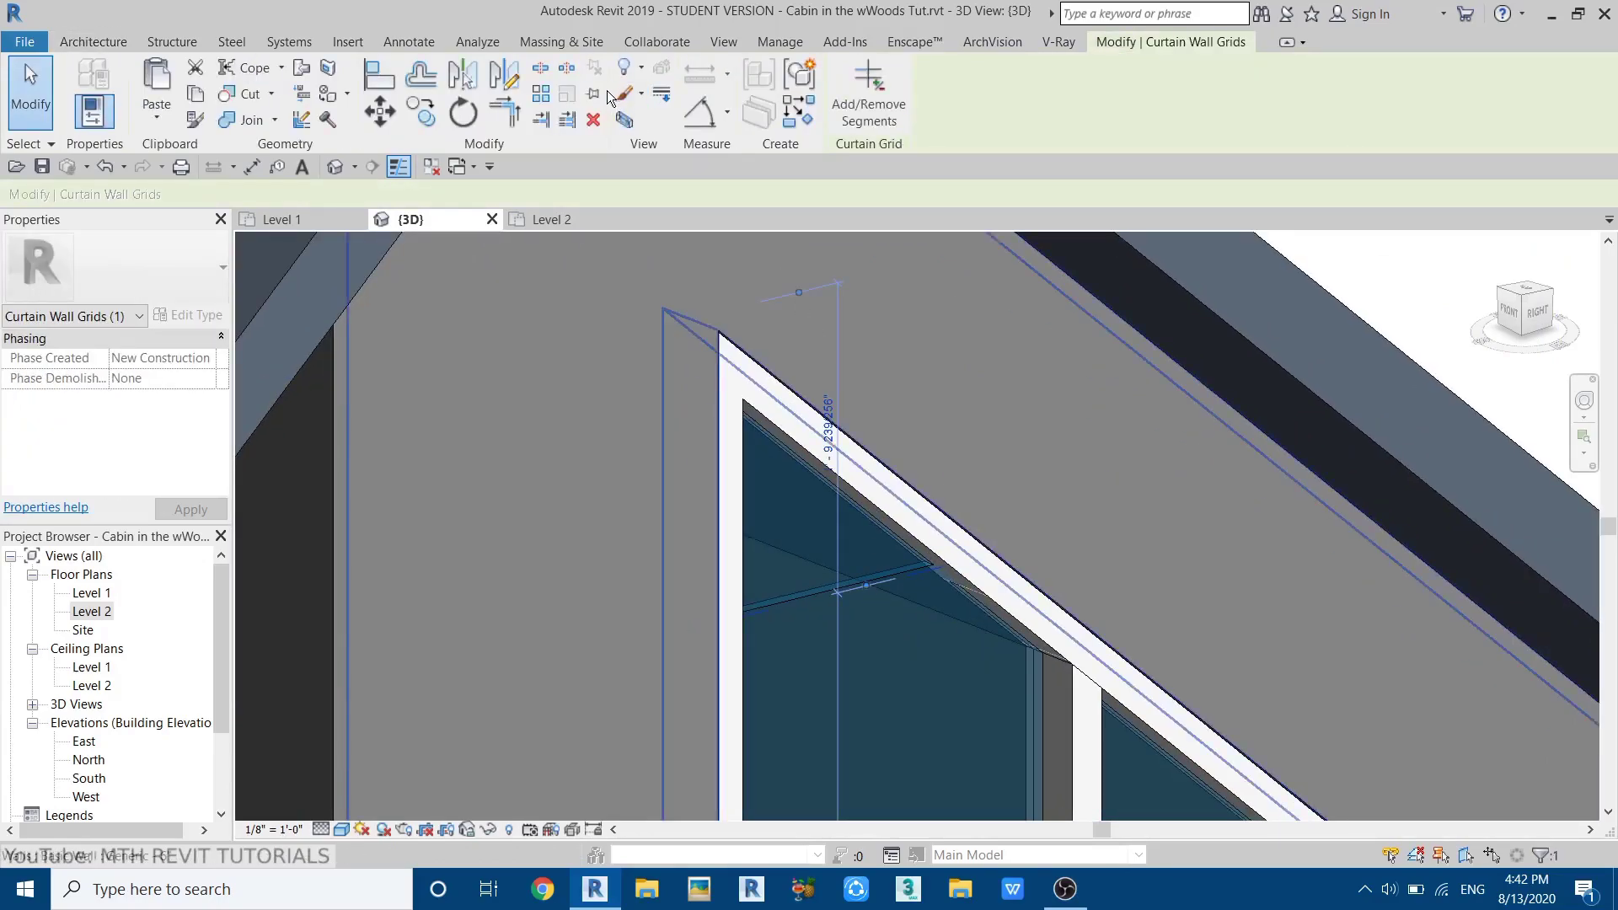
pyautogui.click(595, 118)
pyautogui.scroll(-4, 882, 503)
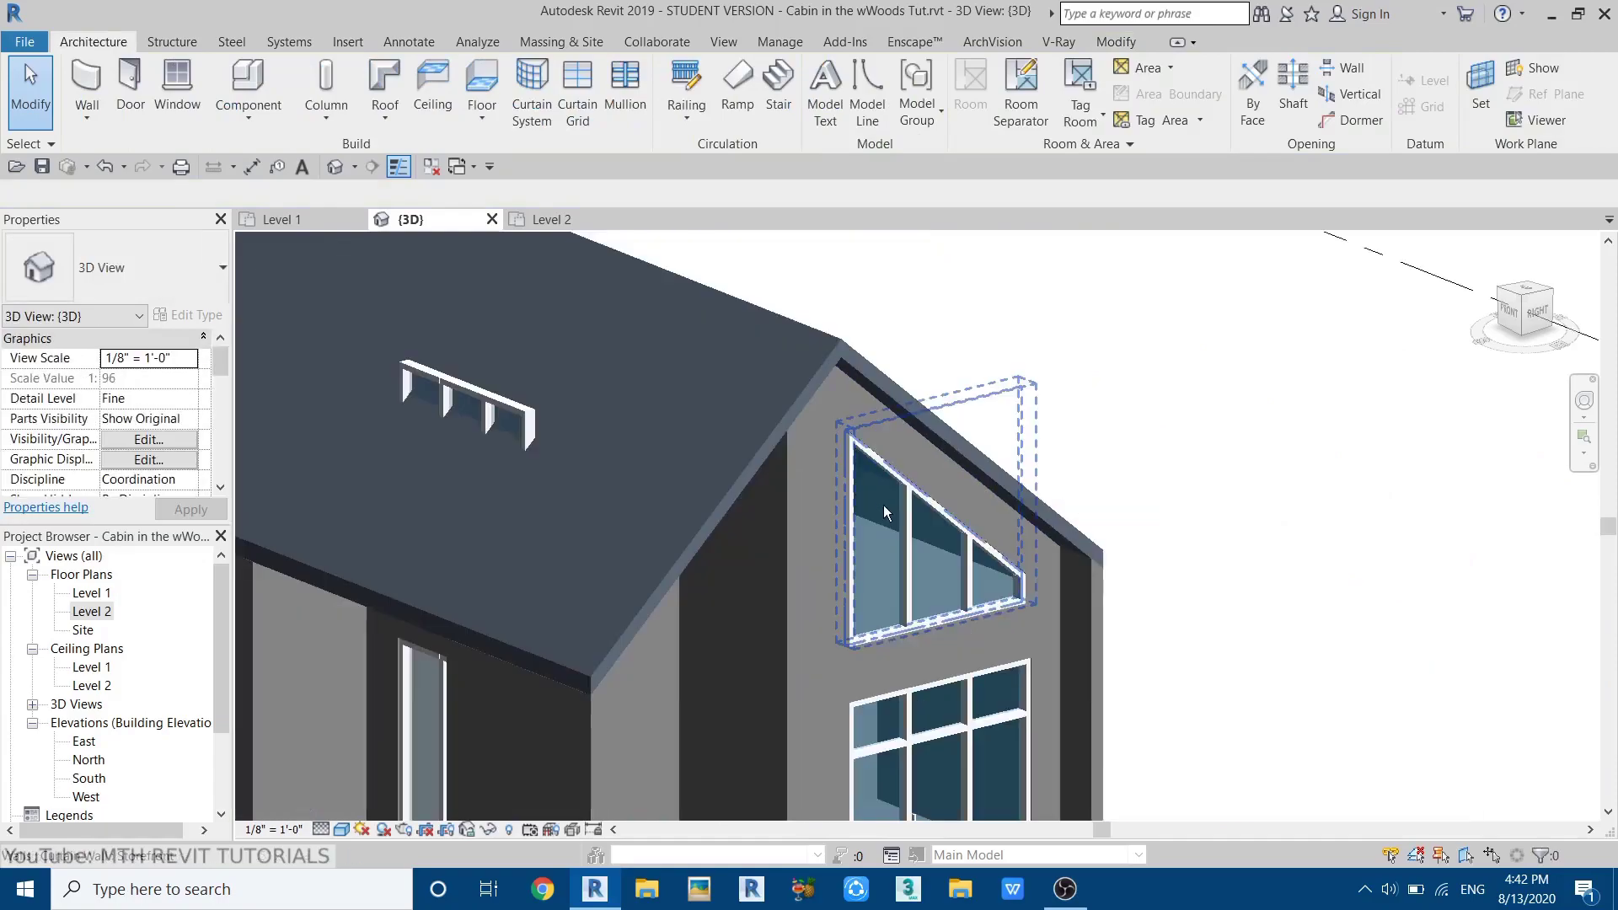
# - Set the unconnected height of the front Level 2 curtain wall protruding through the roof to 6' 0"
pyautogui.scroll(-3, 863, 564)
pyautogui.keyDown('shift'); pyautogui.moveTo(863, 564); pyautogui.dragTo(627, 518, button='middle'); pyautogui.keyUp('shift')
pyautogui.scroll(4, 625, 516)
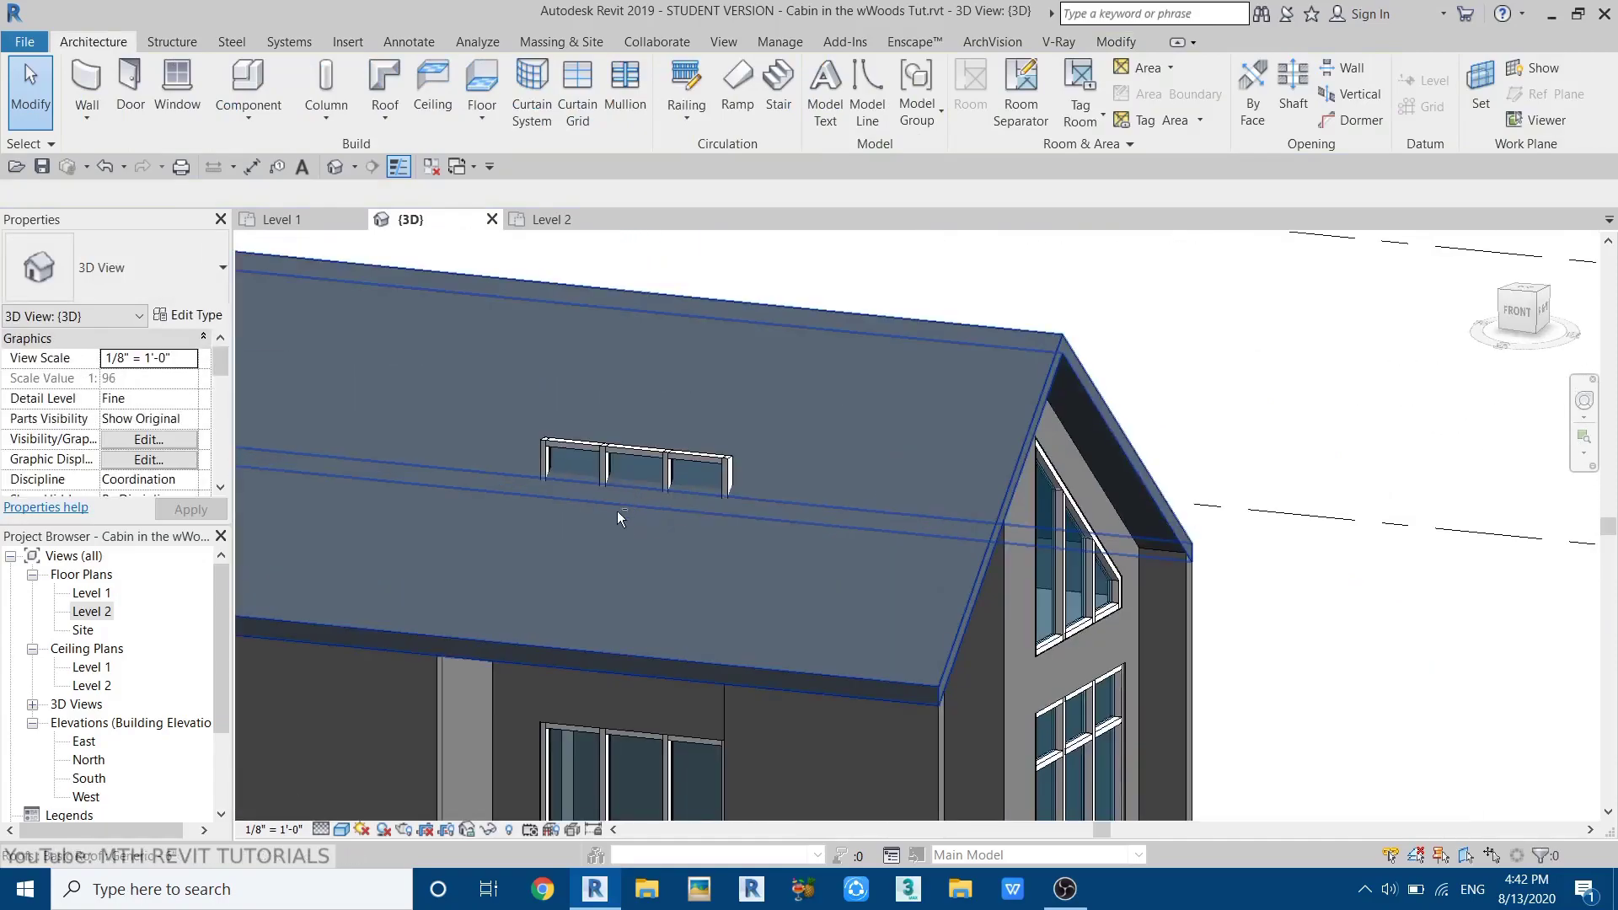
pyautogui.scroll(-3, 618, 507)
pyautogui.keyDown('shift'); pyautogui.moveTo(650, 422); pyautogui.dragTo(654, 376, button='middle'); pyautogui.keyUp('shift')
pyautogui.scroll(5, 654, 376)
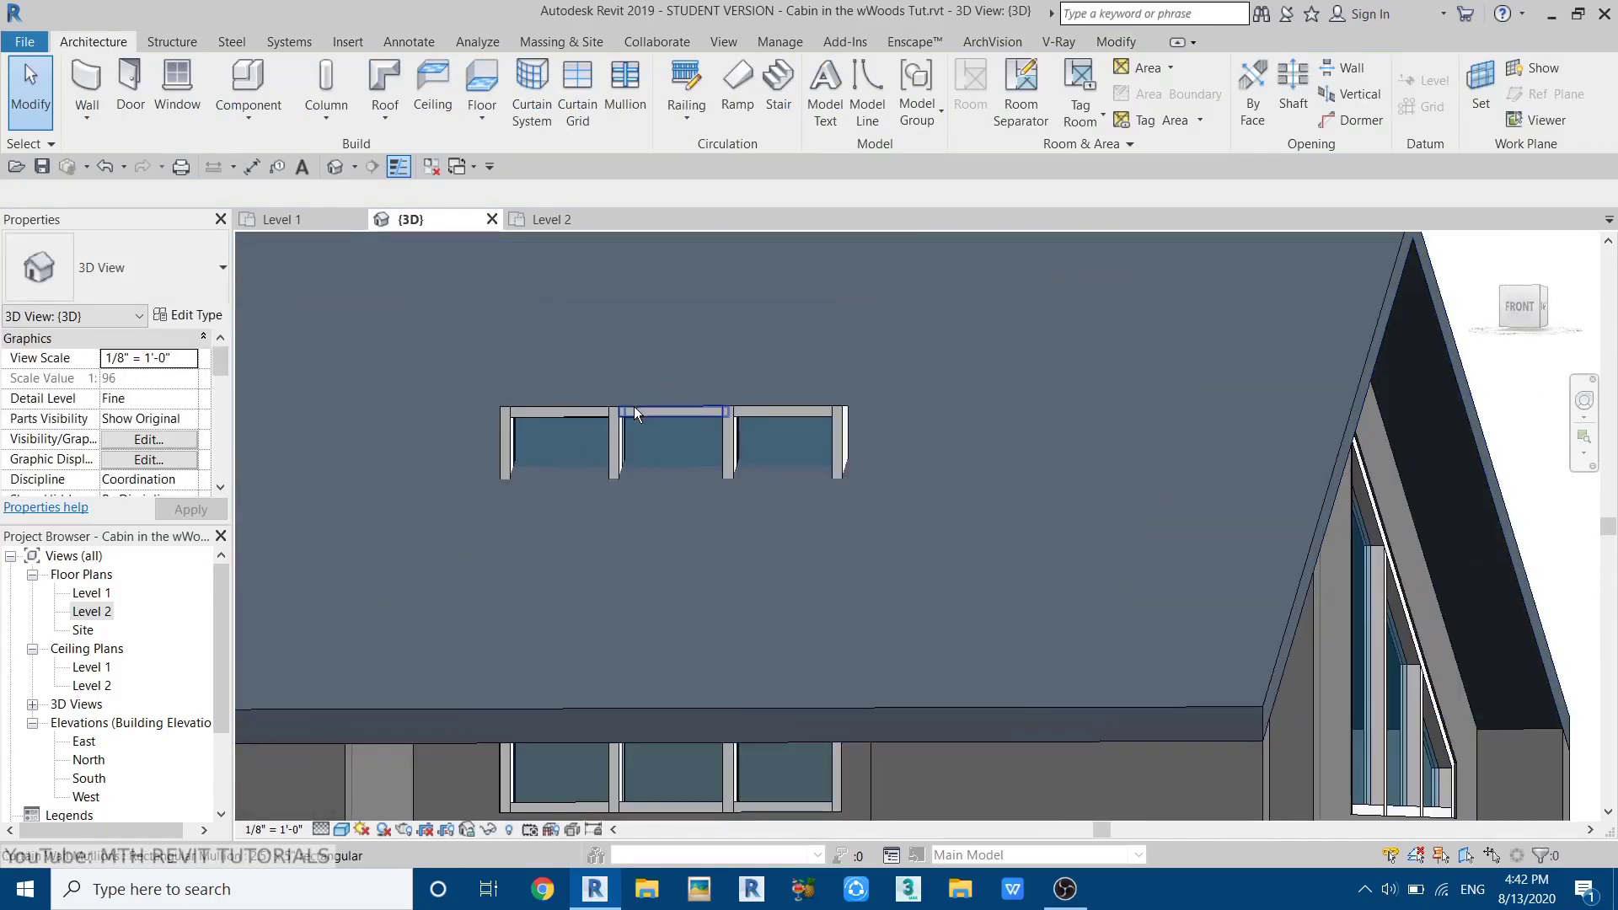
pyautogui.press('Tab')
pyautogui.click(636, 403)
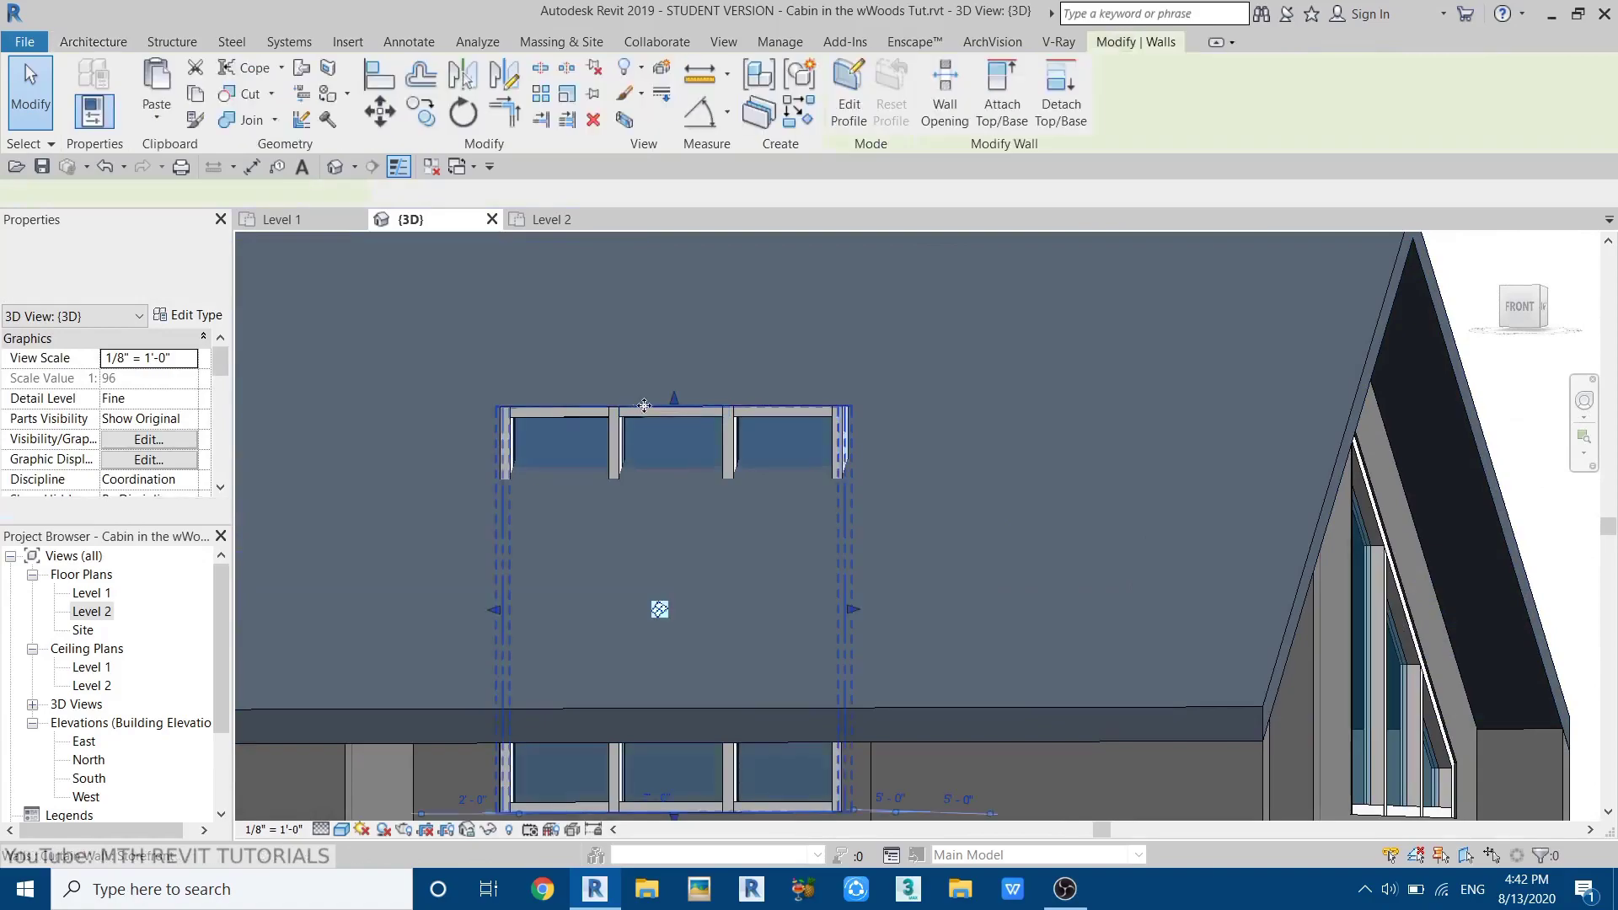
pyautogui.click(159, 438)
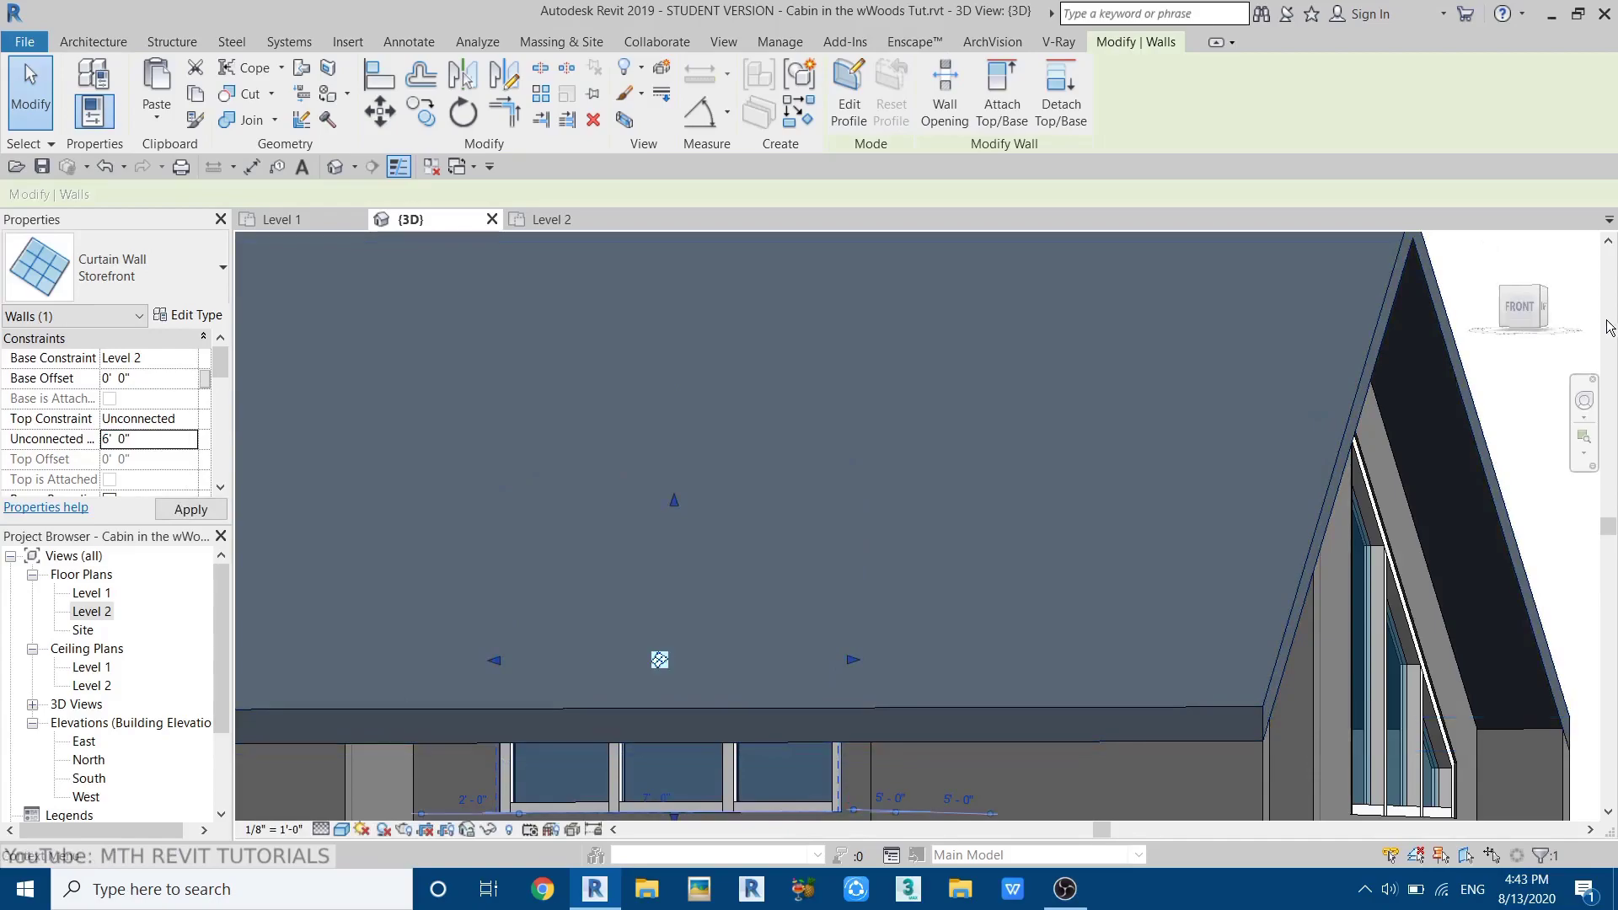
# - View the front curtain wall head-on in Wireframe style and set its unconnected height to 5' 0"
pyautogui.click(1526, 308)
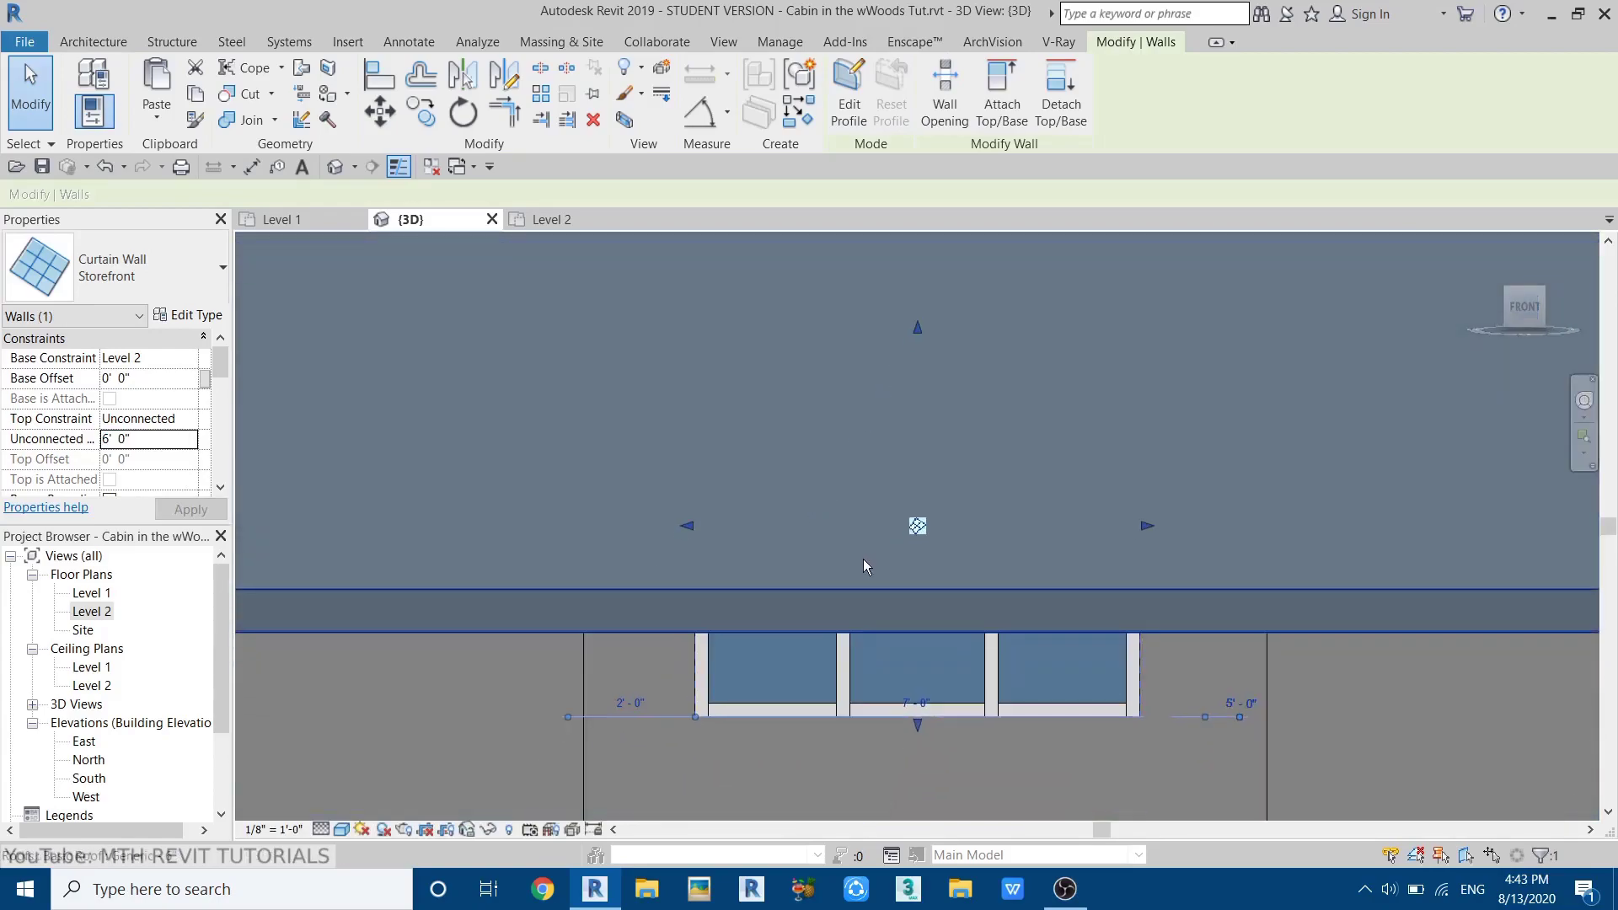
pyautogui.click(347, 831)
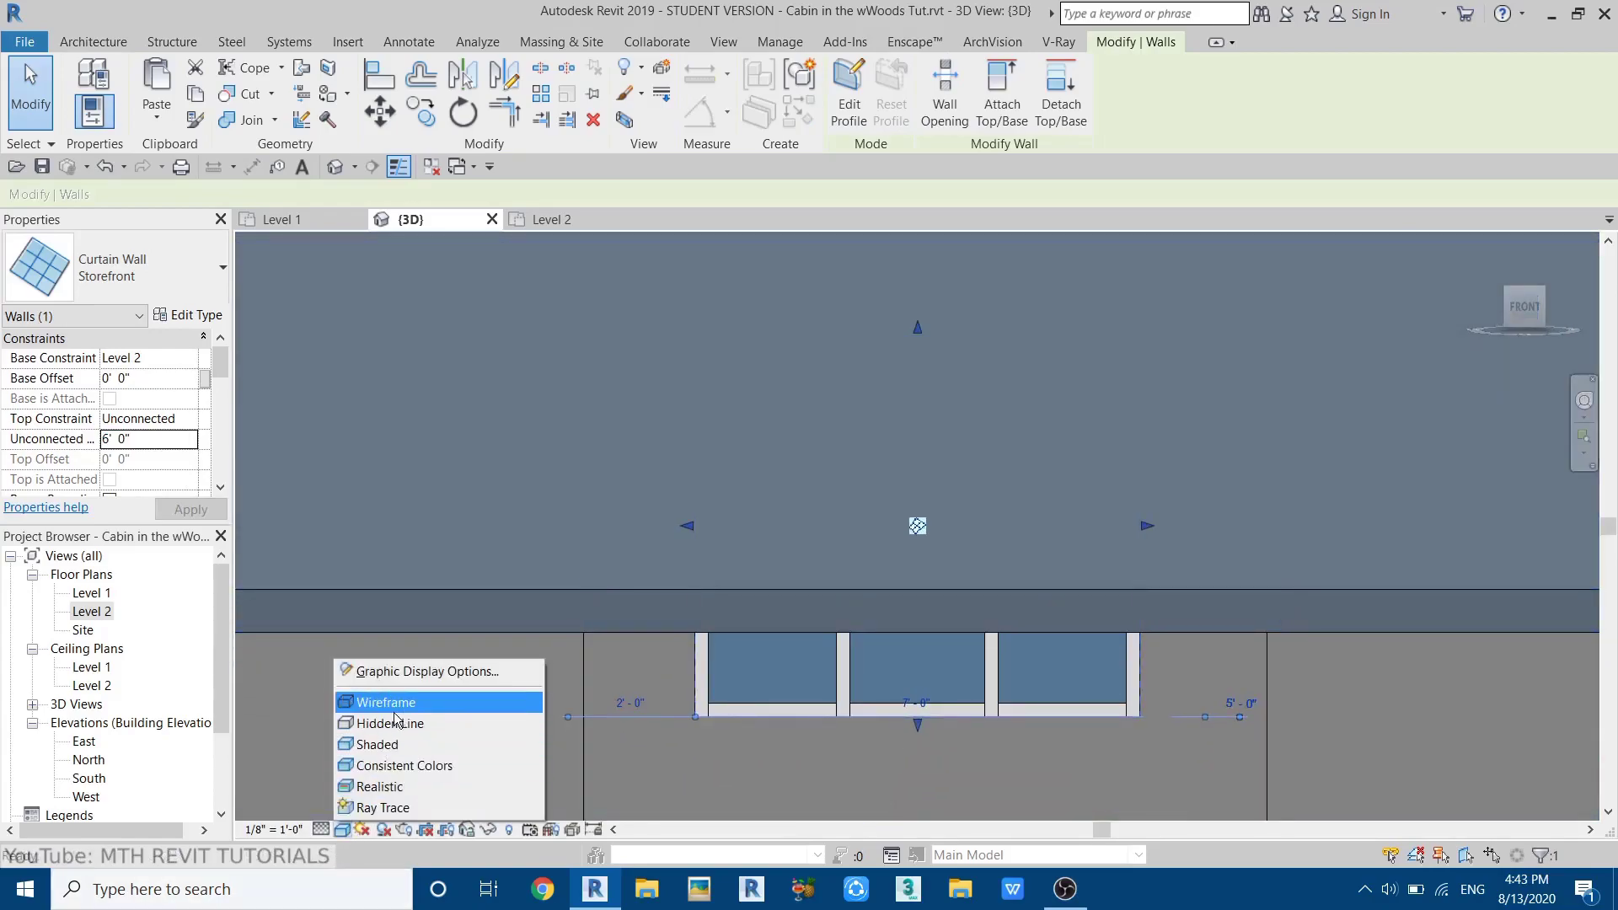
pyautogui.click(391, 703)
pyautogui.scroll(1, 922, 323)
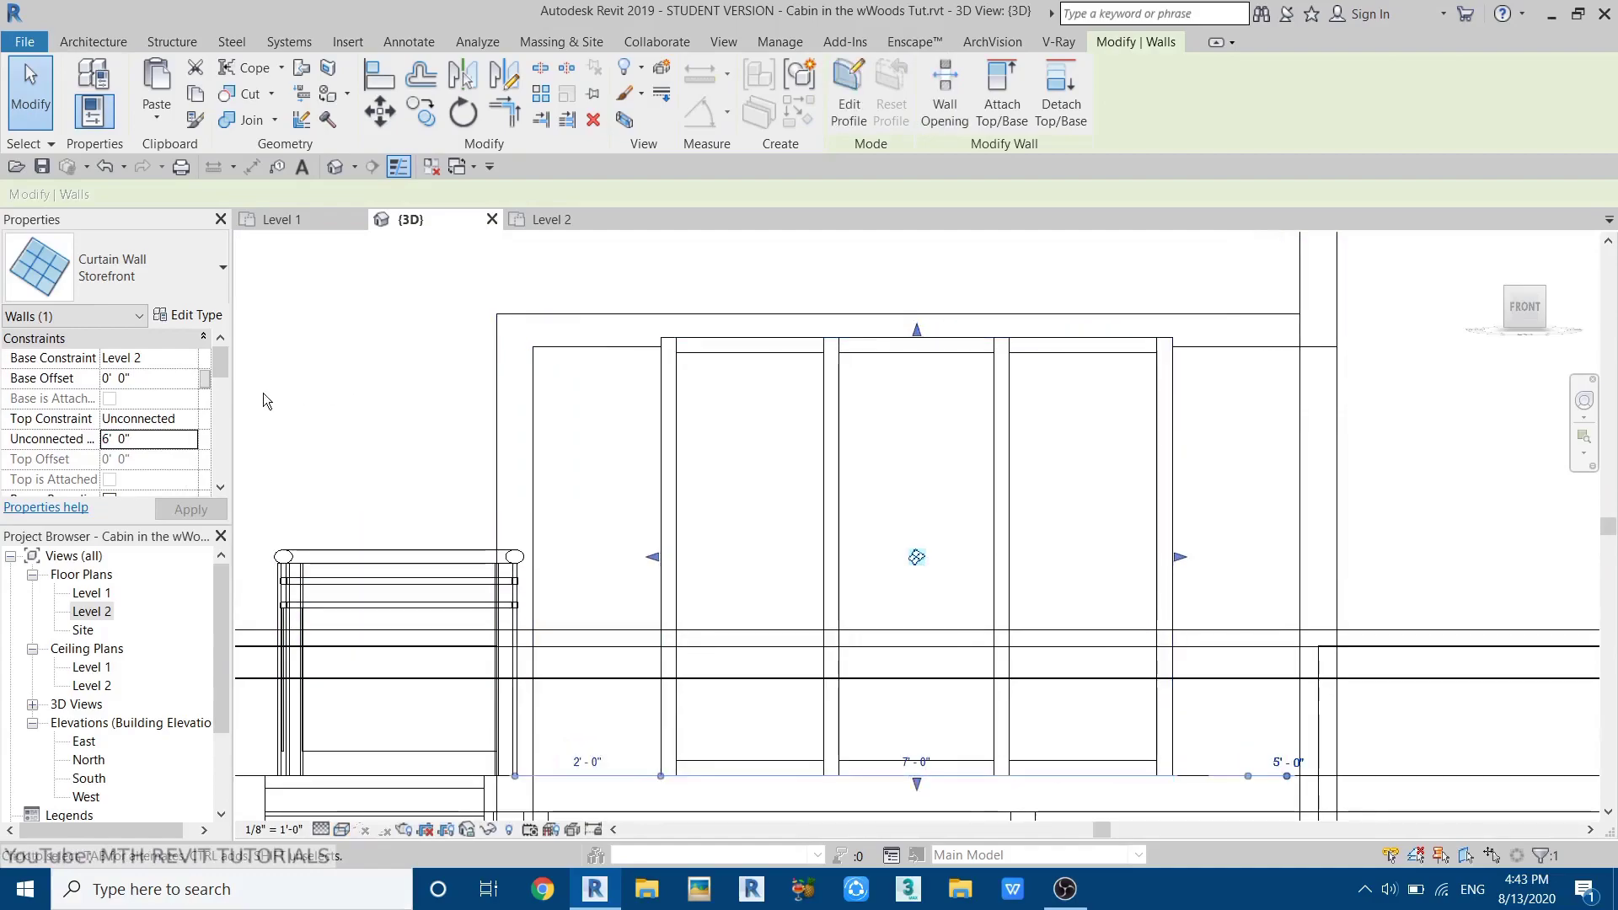
pyautogui.click(177, 447)
pyautogui.press('Return')
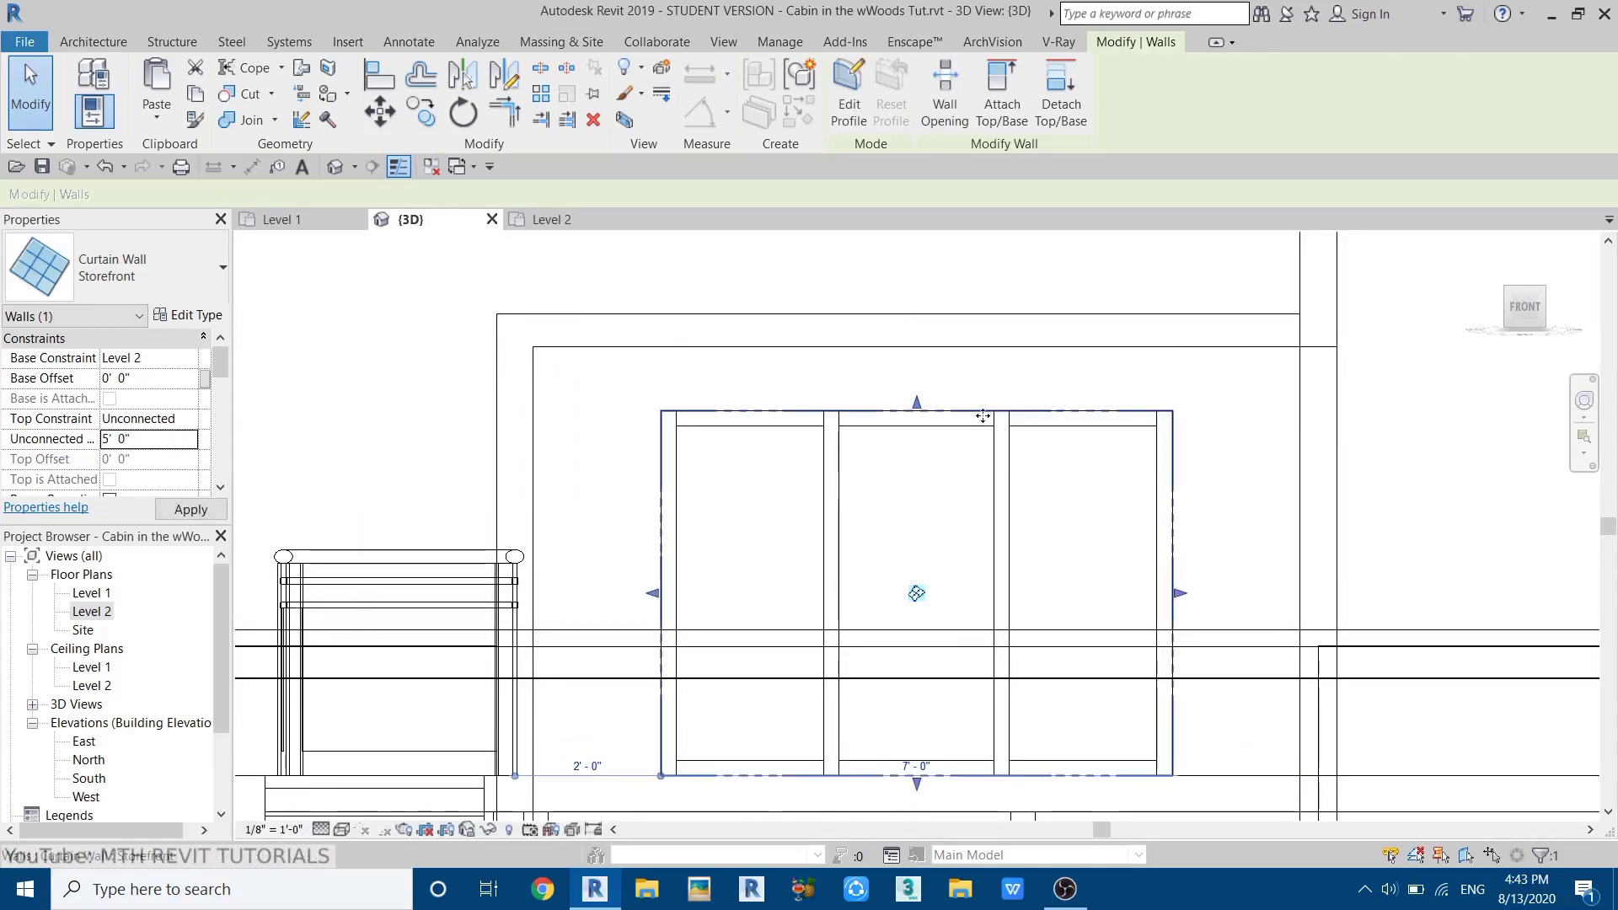
pyautogui.press('Escape')
pyautogui.scroll(-2, 1020, 484)
pyautogui.scroll(1, 969, 502)
pyautogui.scroll(1, 969, 502)
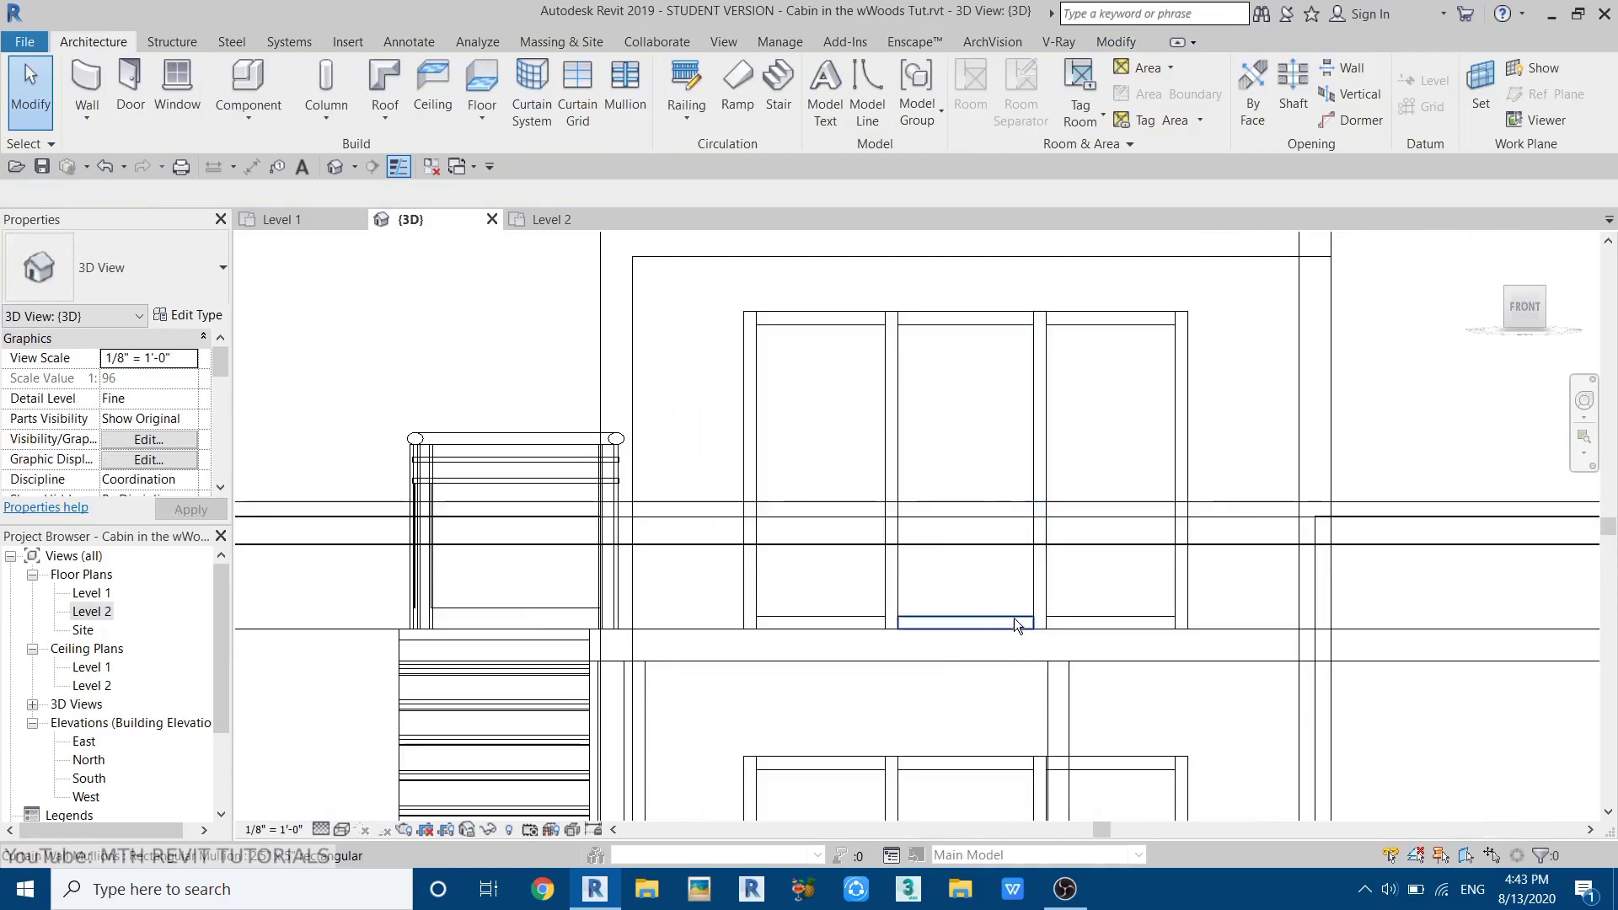
pyautogui.click(998, 629)
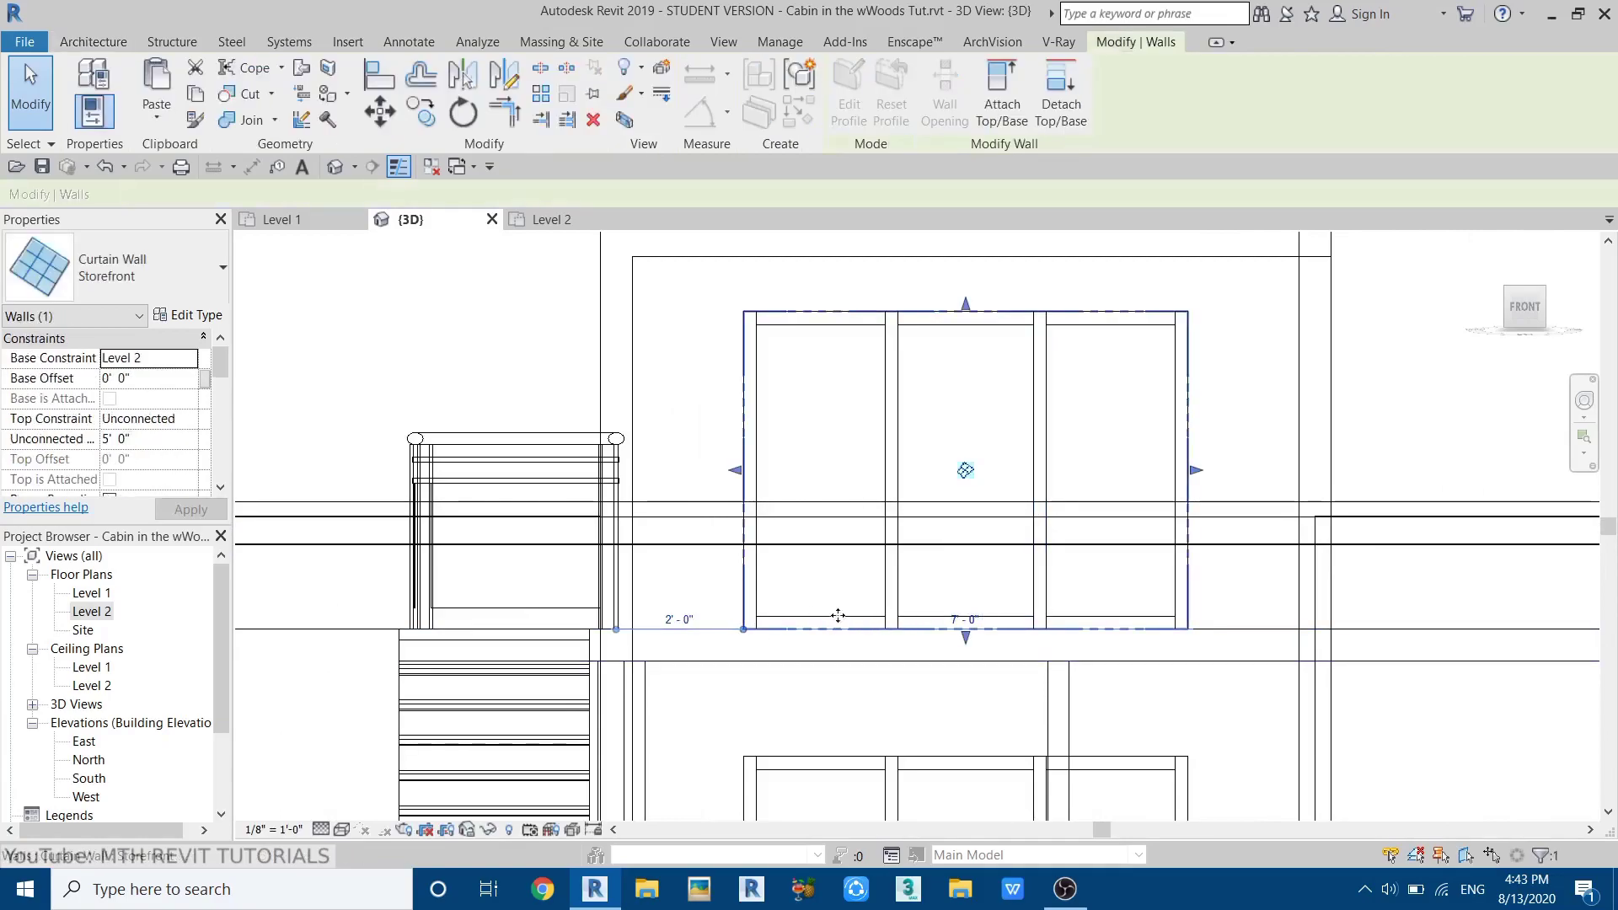
pyautogui.click(169, 438)
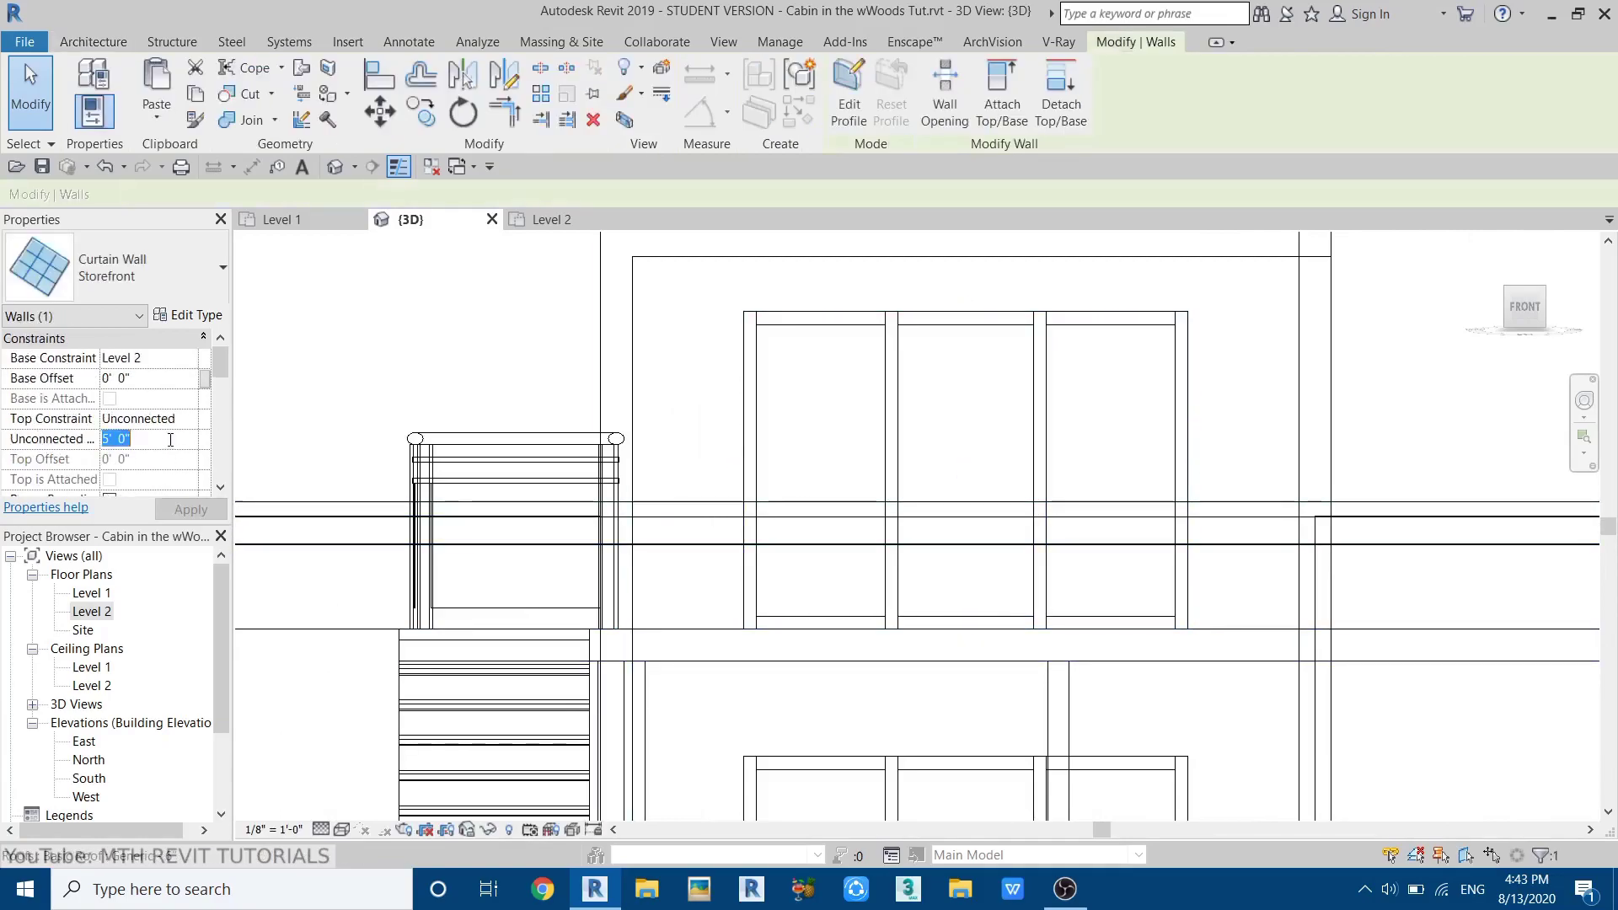
pyautogui.press('Escape')
# - Switch to Shaded style and start editing the profile of the Level 2 curtain wall on the left gable end, facing it
pyautogui.scroll(-5, 883, 358)
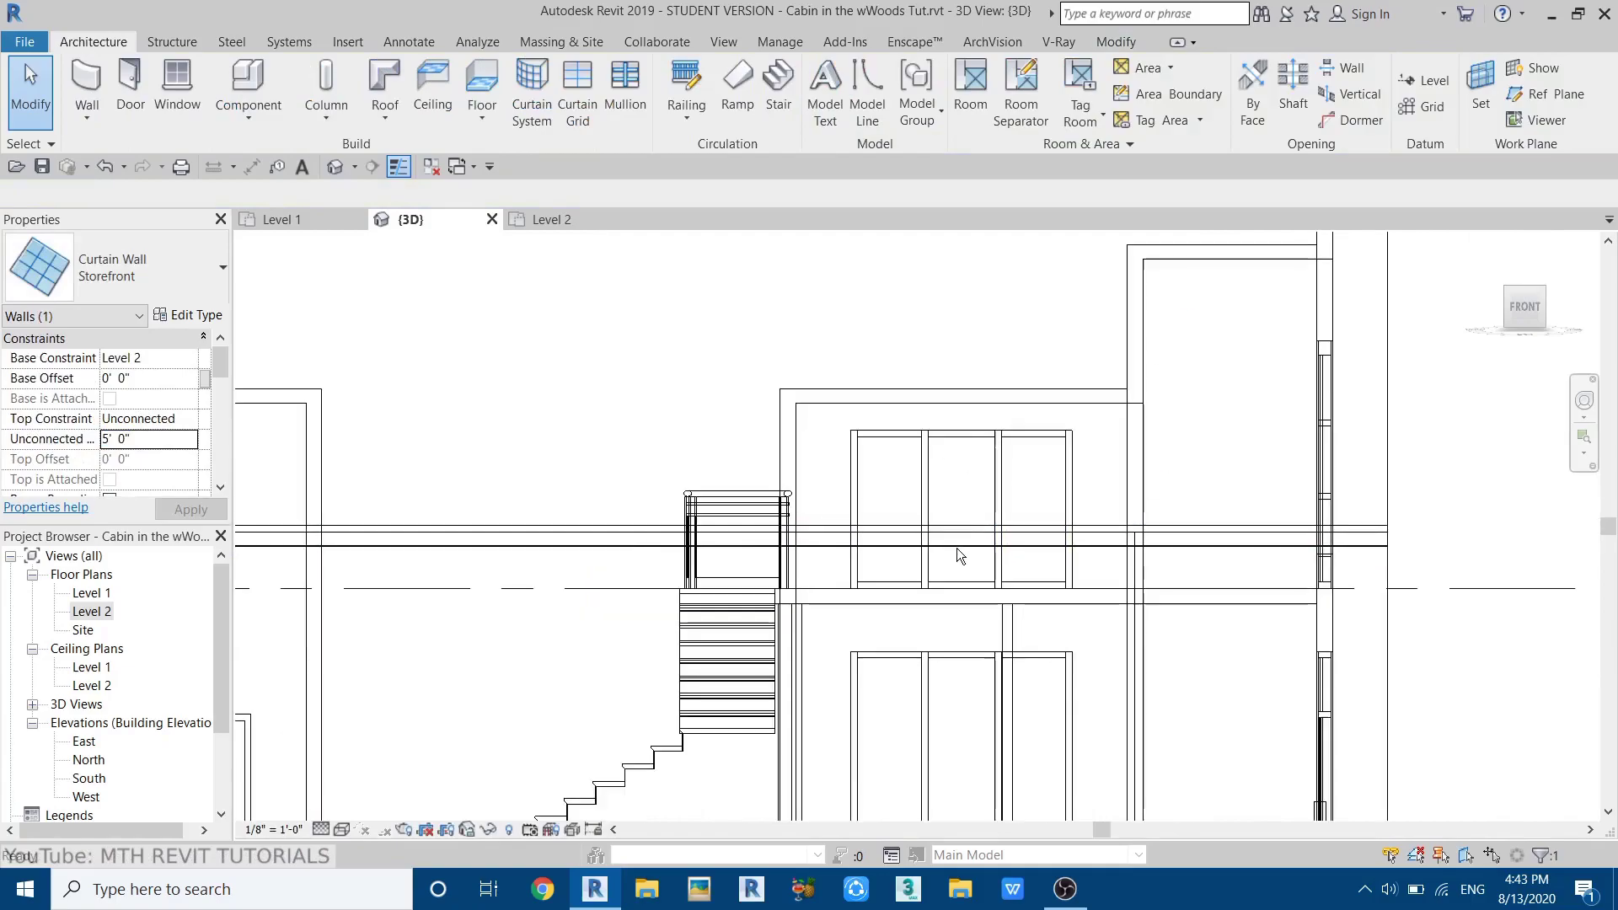
pyautogui.keyDown('shift'); pyautogui.moveTo(741, 632); pyautogui.dragTo(547, 589, button='middle'); pyautogui.keyUp('shift')
pyautogui.scroll(3, 547, 590)
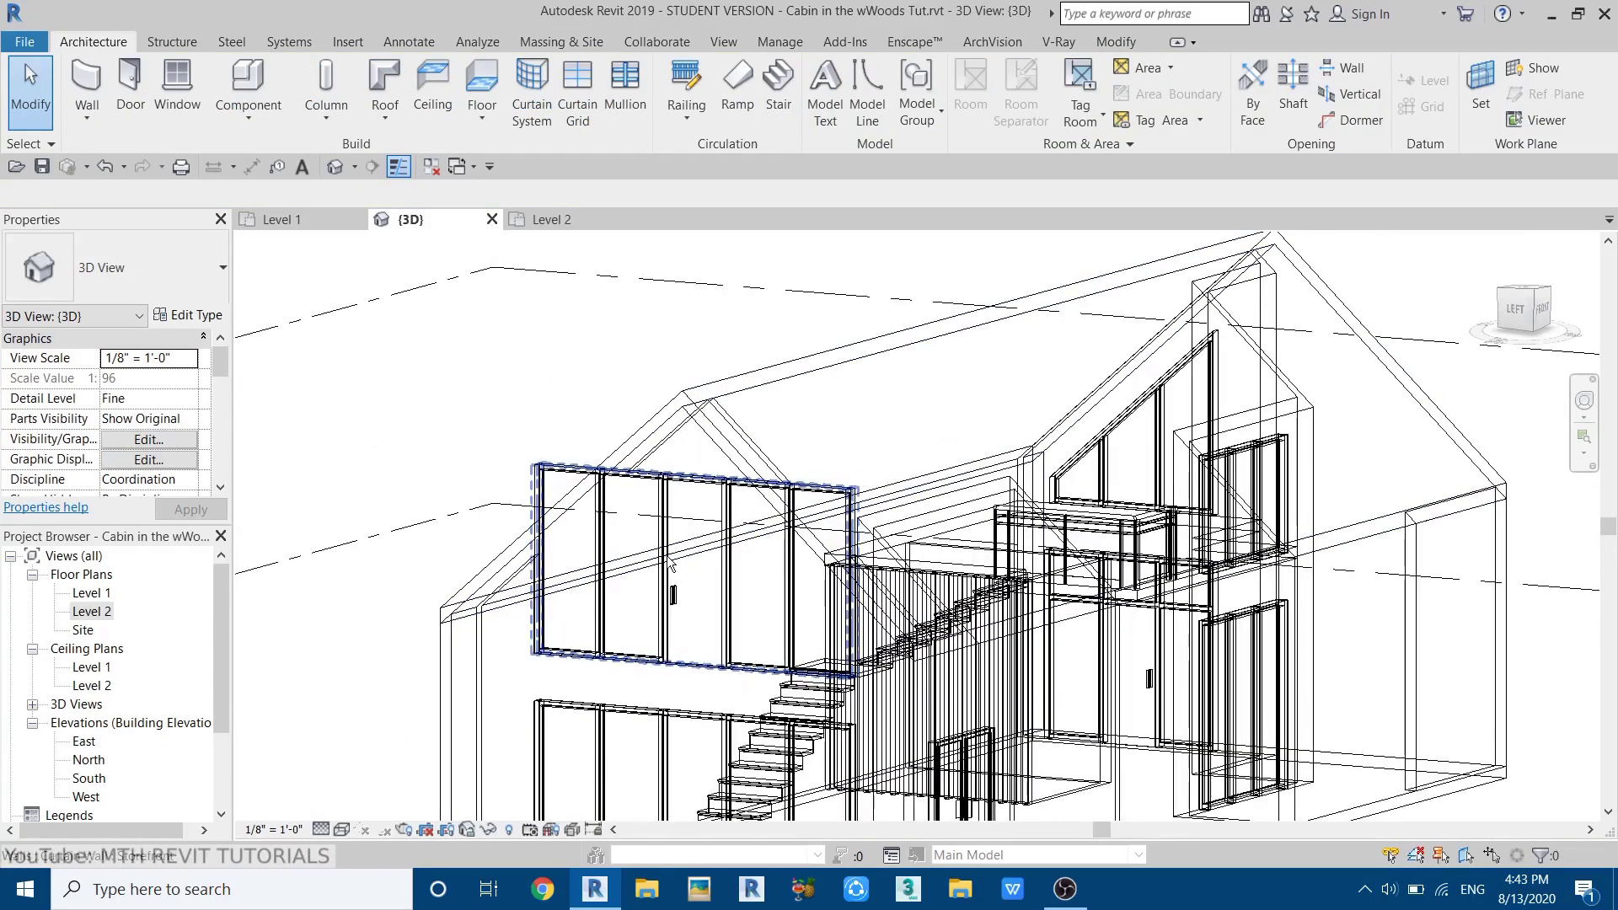
pyautogui.press('s')
pyautogui.press('d')
pyautogui.keyDown('shift'); pyautogui.moveTo(672, 563); pyautogui.dragTo(972, 651, button='middle'); pyautogui.keyUp('shift')
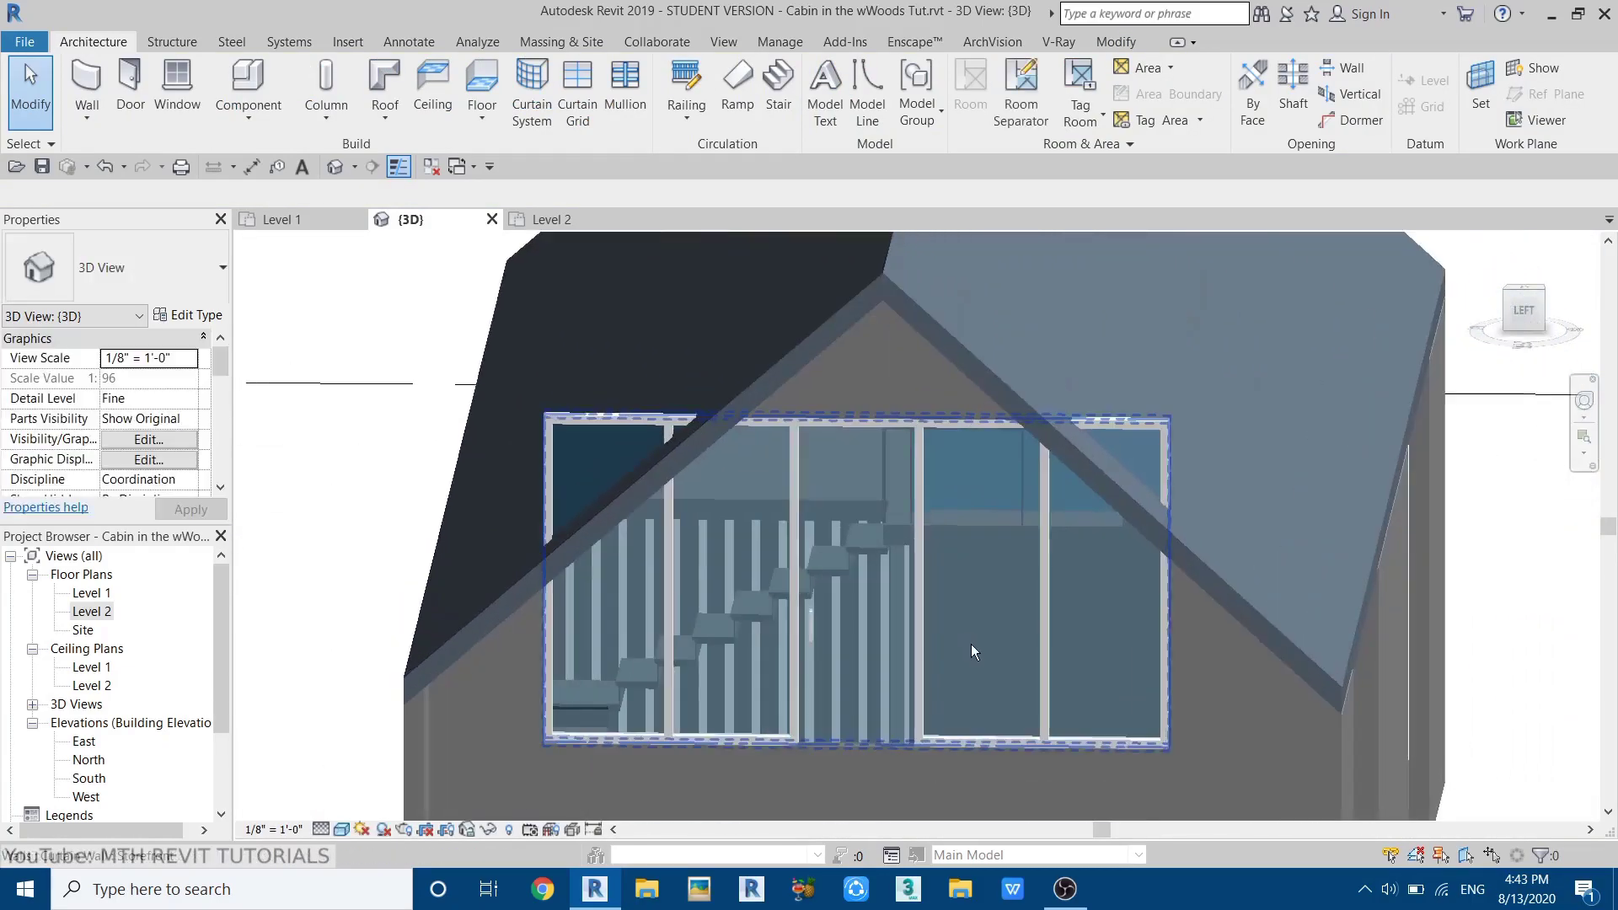
pyautogui.click(986, 543)
pyautogui.click(855, 120)
pyautogui.scroll(-4, 1485, 318)
pyautogui.click(1485, 319)
pyautogui.scroll(6, 957, 434)
# - Replace the profile's top and side lines with lines offset 1' 6" inside the right roof slope's underside and the right side wall's inner face
pyautogui.moveTo(1227, 343)
pyautogui.mouseDown()
pyautogui.moveTo(722, 548)
pyautogui.moveTo(405, 653)
pyautogui.mouseUp()
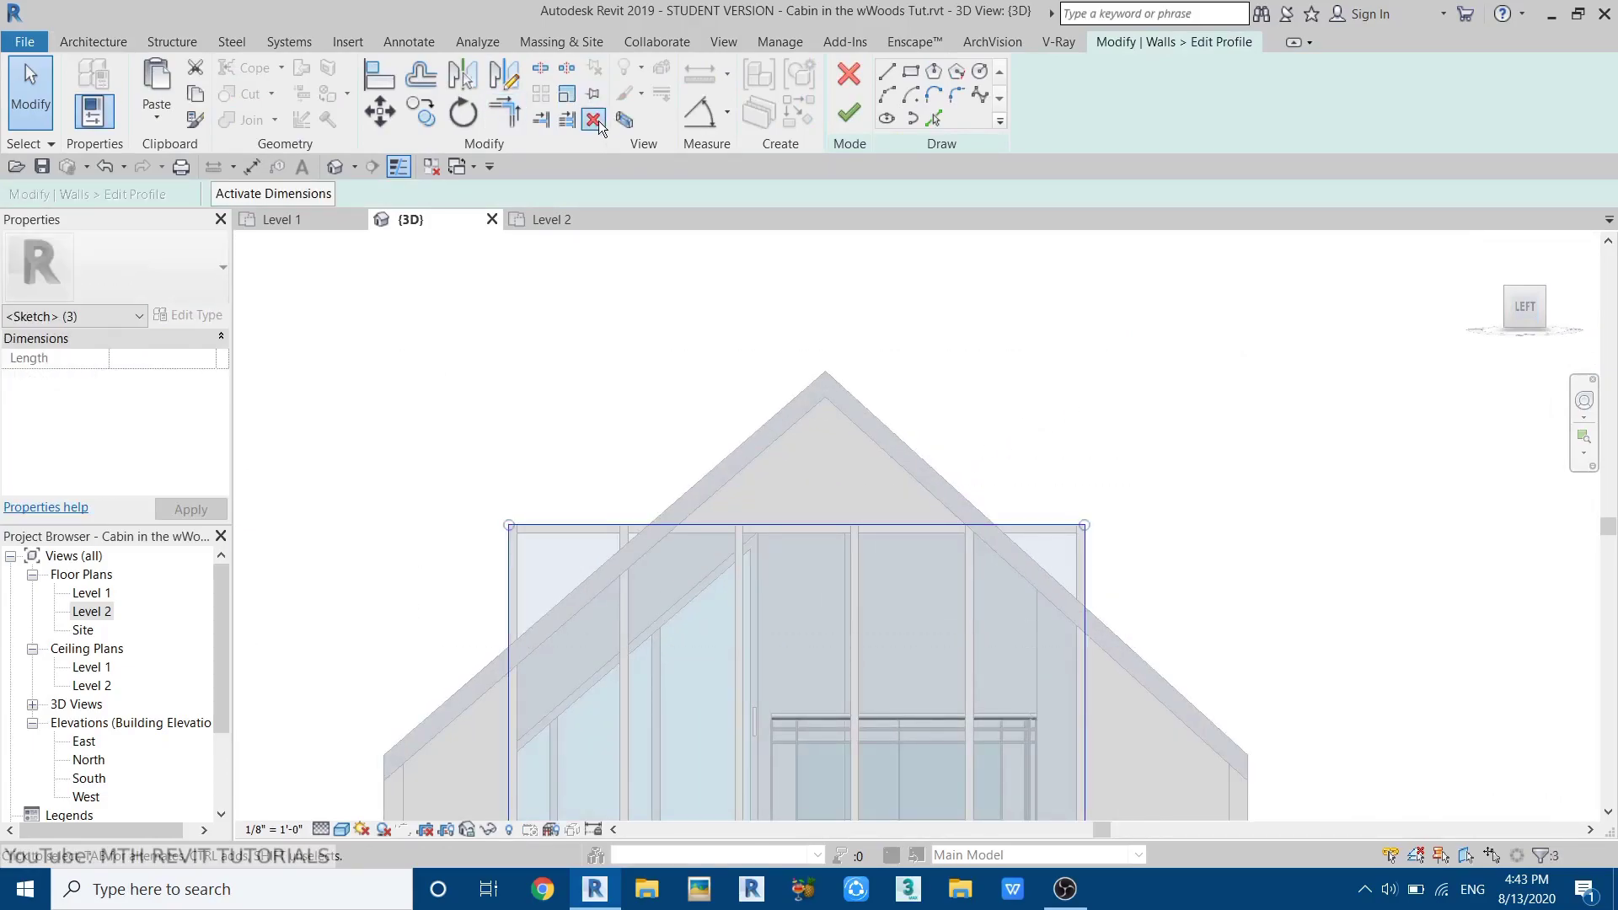
pyautogui.click(594, 121)
pyautogui.click(933, 118)
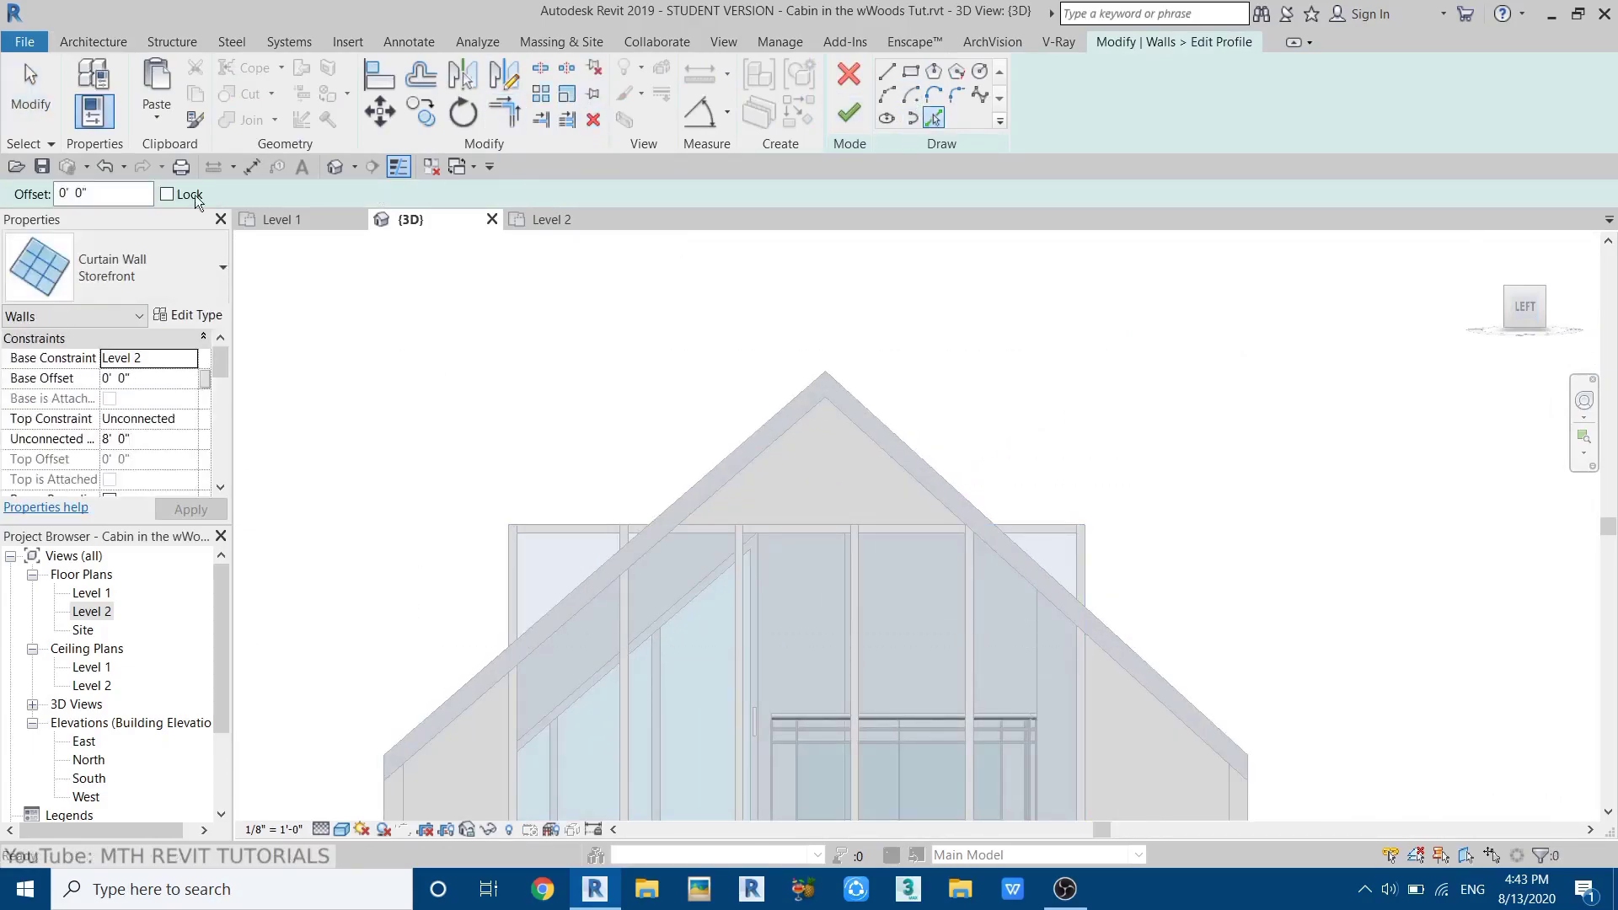
pyautogui.write("1'6")
pyautogui.press('Return')
pyautogui.moveTo(986, 516); pyautogui.dragTo(986, 278, button='middle')
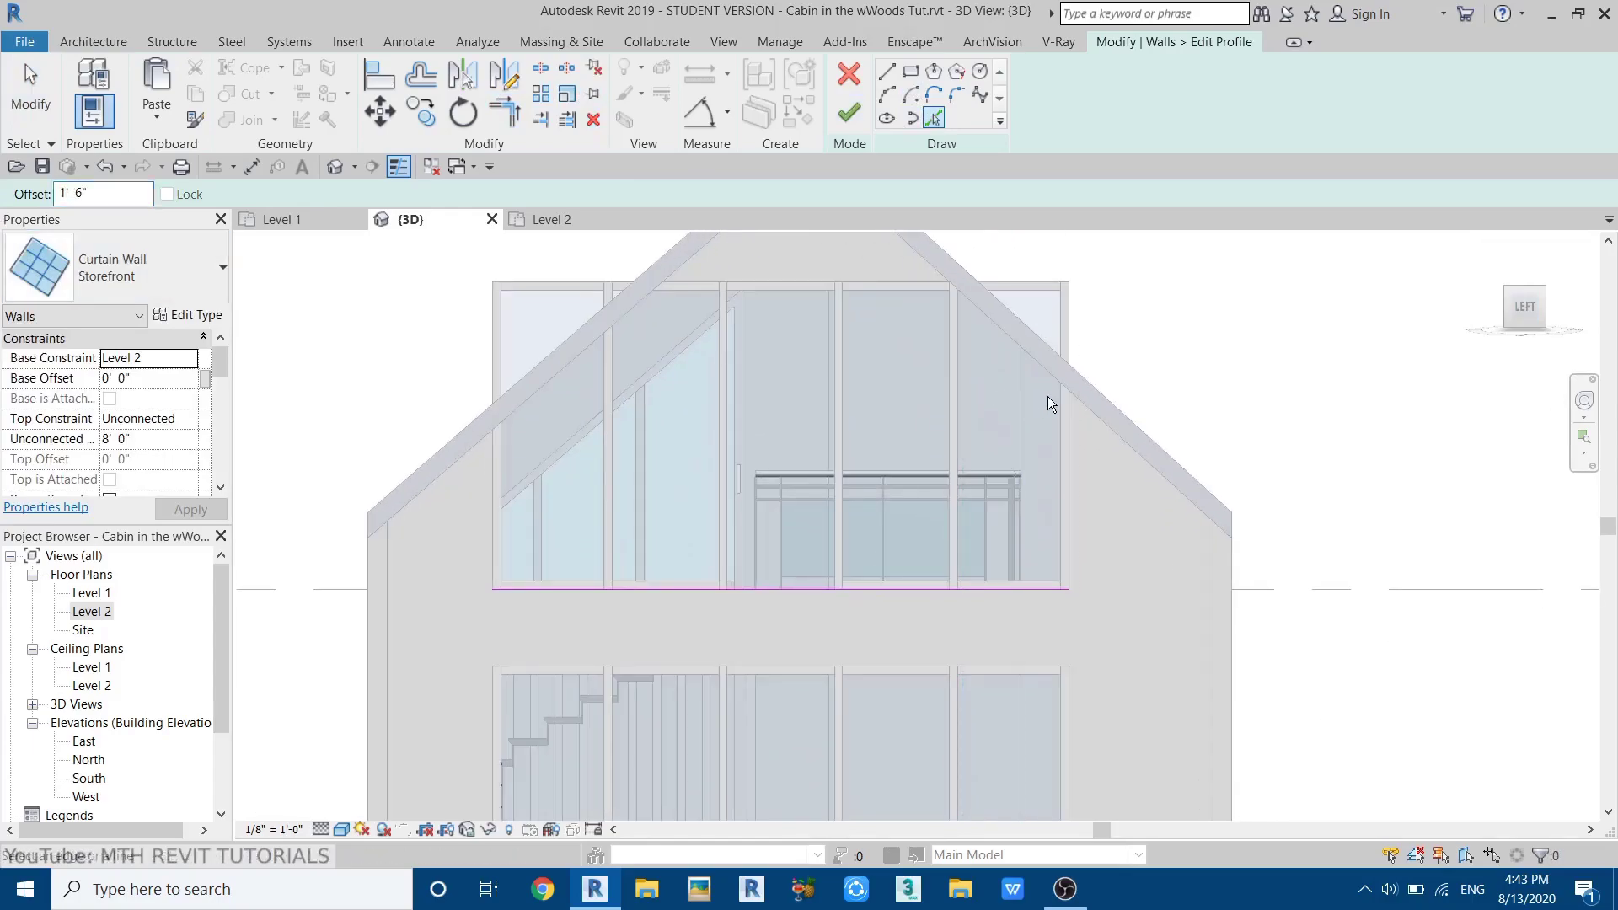
pyautogui.click(1127, 482)
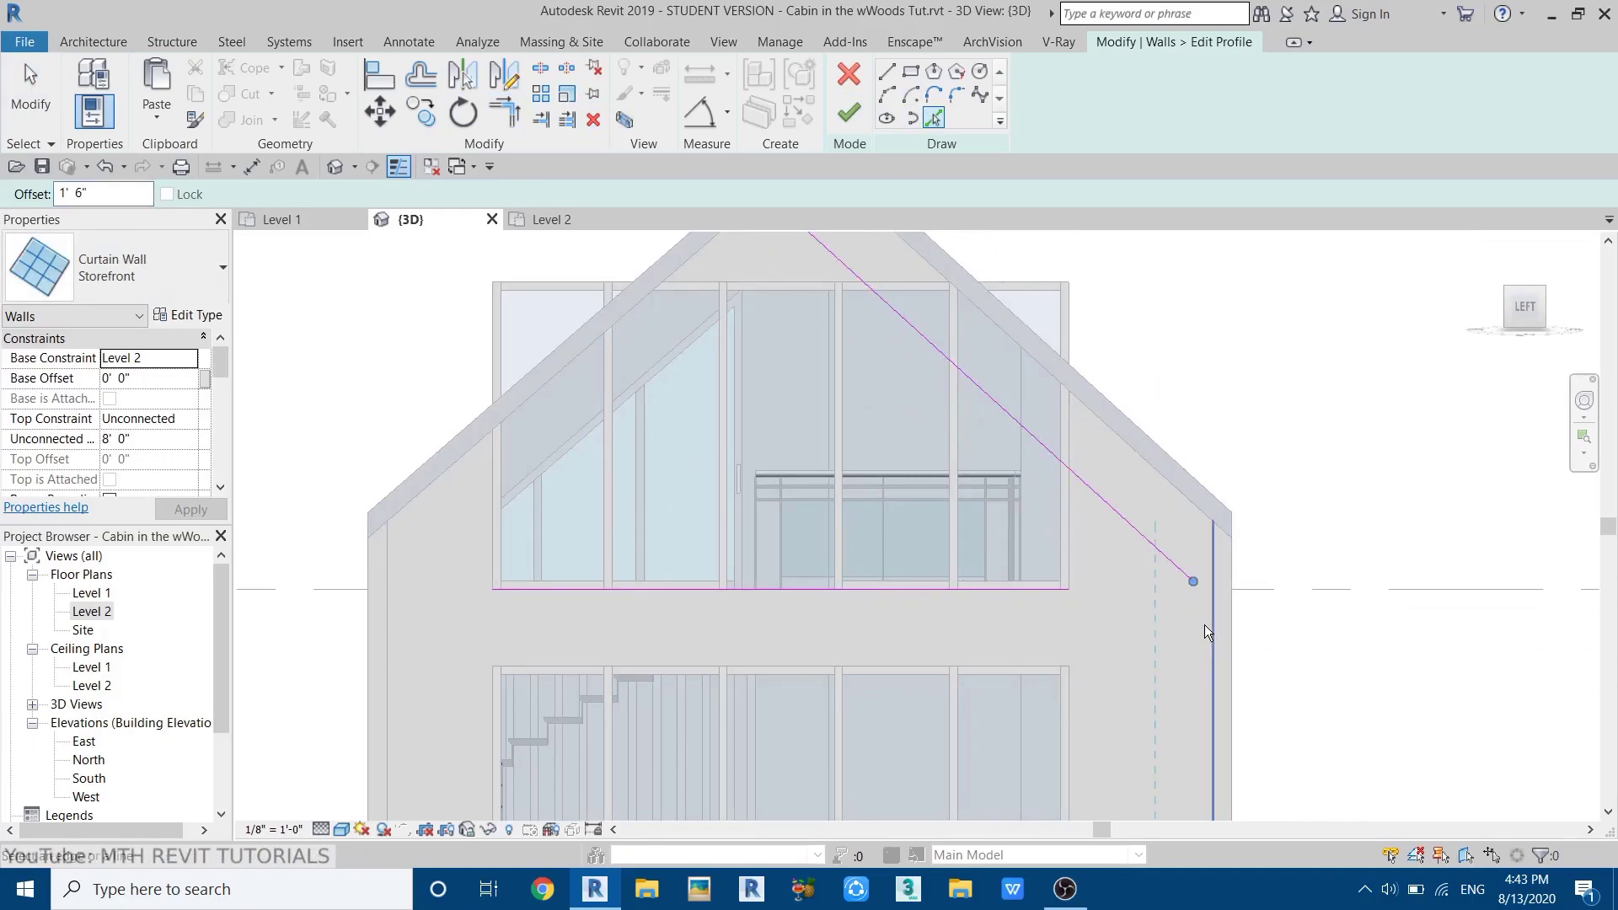
pyautogui.click(1207, 638)
pyautogui.scroll(2, 975, 607)
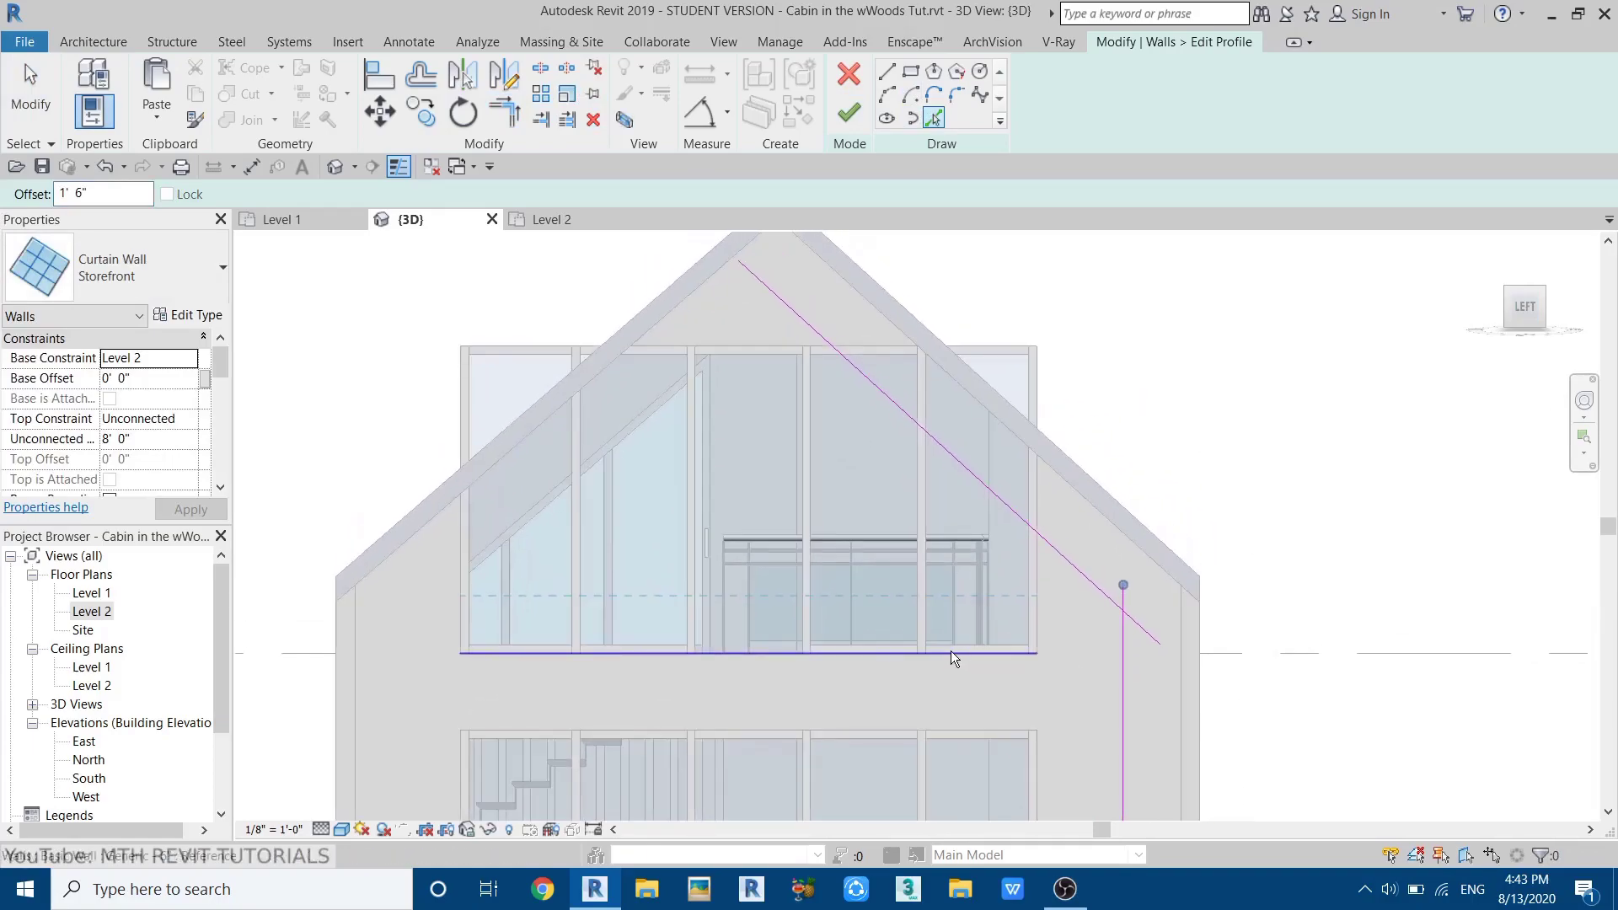
# - Trim the profile's bottom line, right side line and sloped line to corners, working in Hidden Line style
pyautogui.press('t')
pyautogui.press('r')
pyautogui.click(1031, 652)
pyautogui.click(1148, 647)
pyautogui.click(342, 829)
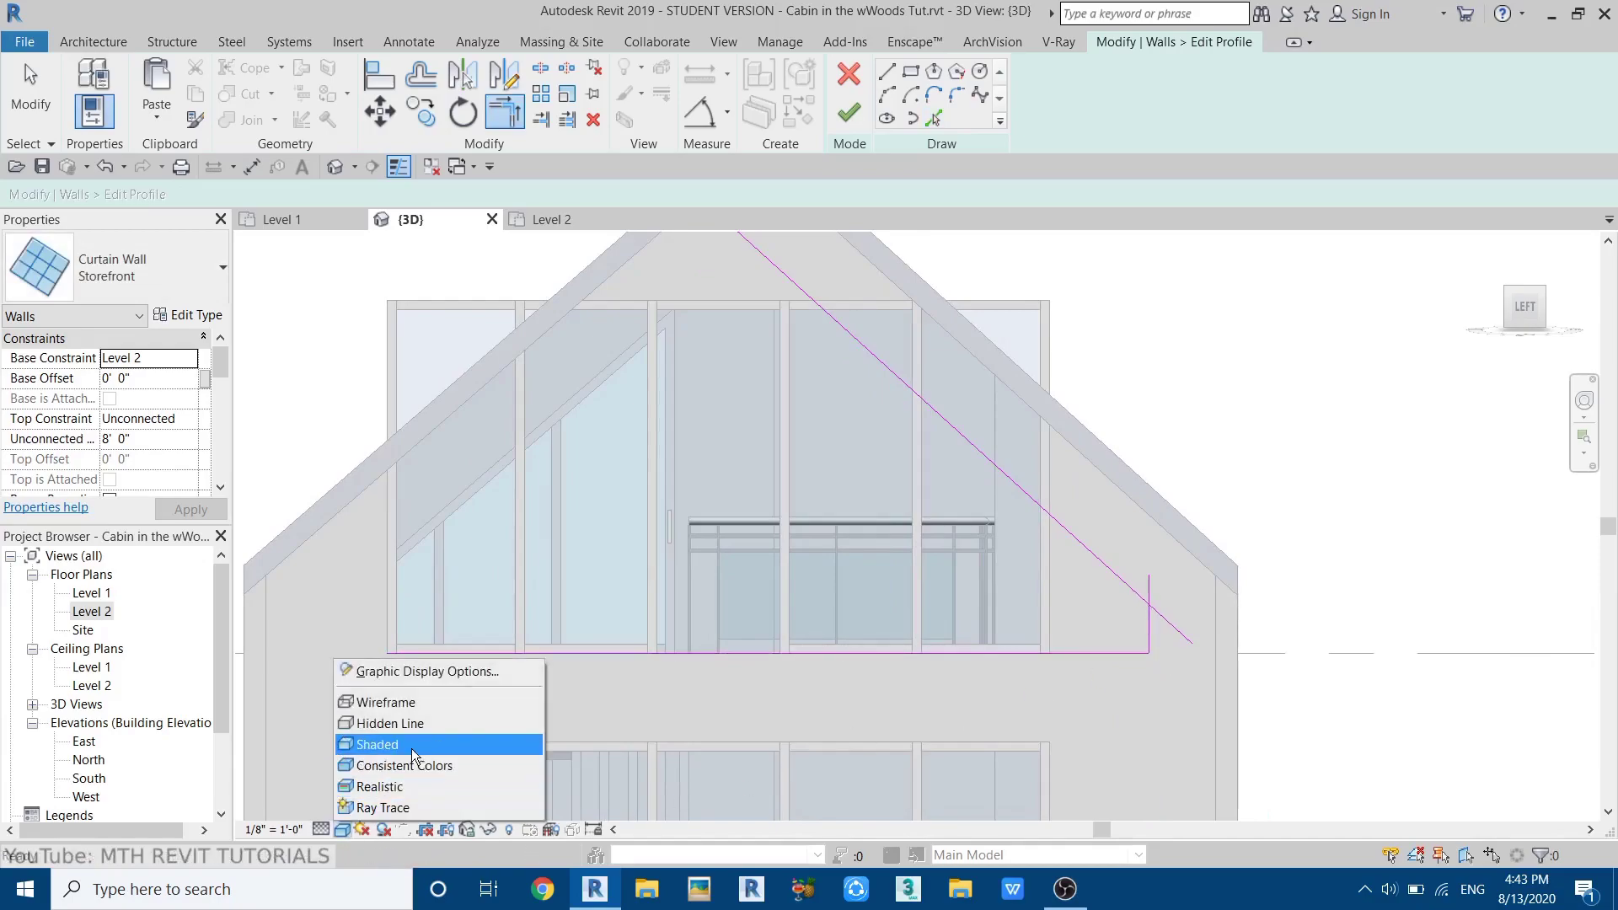
pyautogui.click(497, 725)
pyautogui.click(1149, 628)
pyautogui.click(1127, 583)
pyautogui.moveTo(888, 392); pyautogui.dragTo(931, 509, button='middle')
pyautogui.press('Escape')
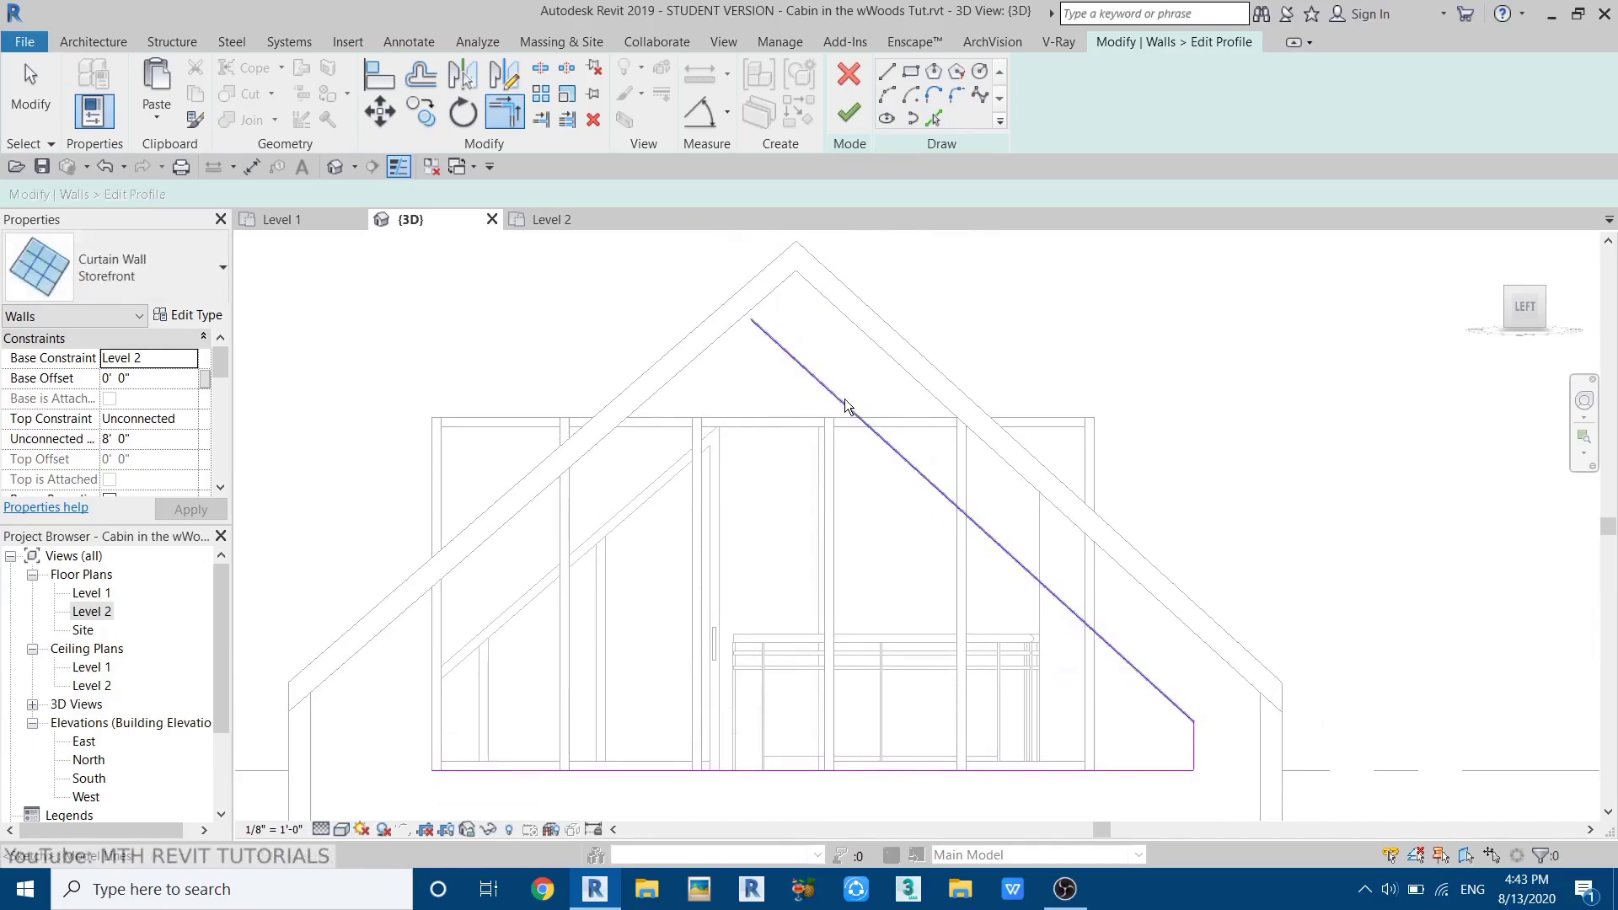
pyautogui.press('Escape')
# - Draw a vertical line about 5' 11 3/4" long along the rightmost interior mullion and trim the profile to it as a closed outline
pyautogui.click(887, 71)
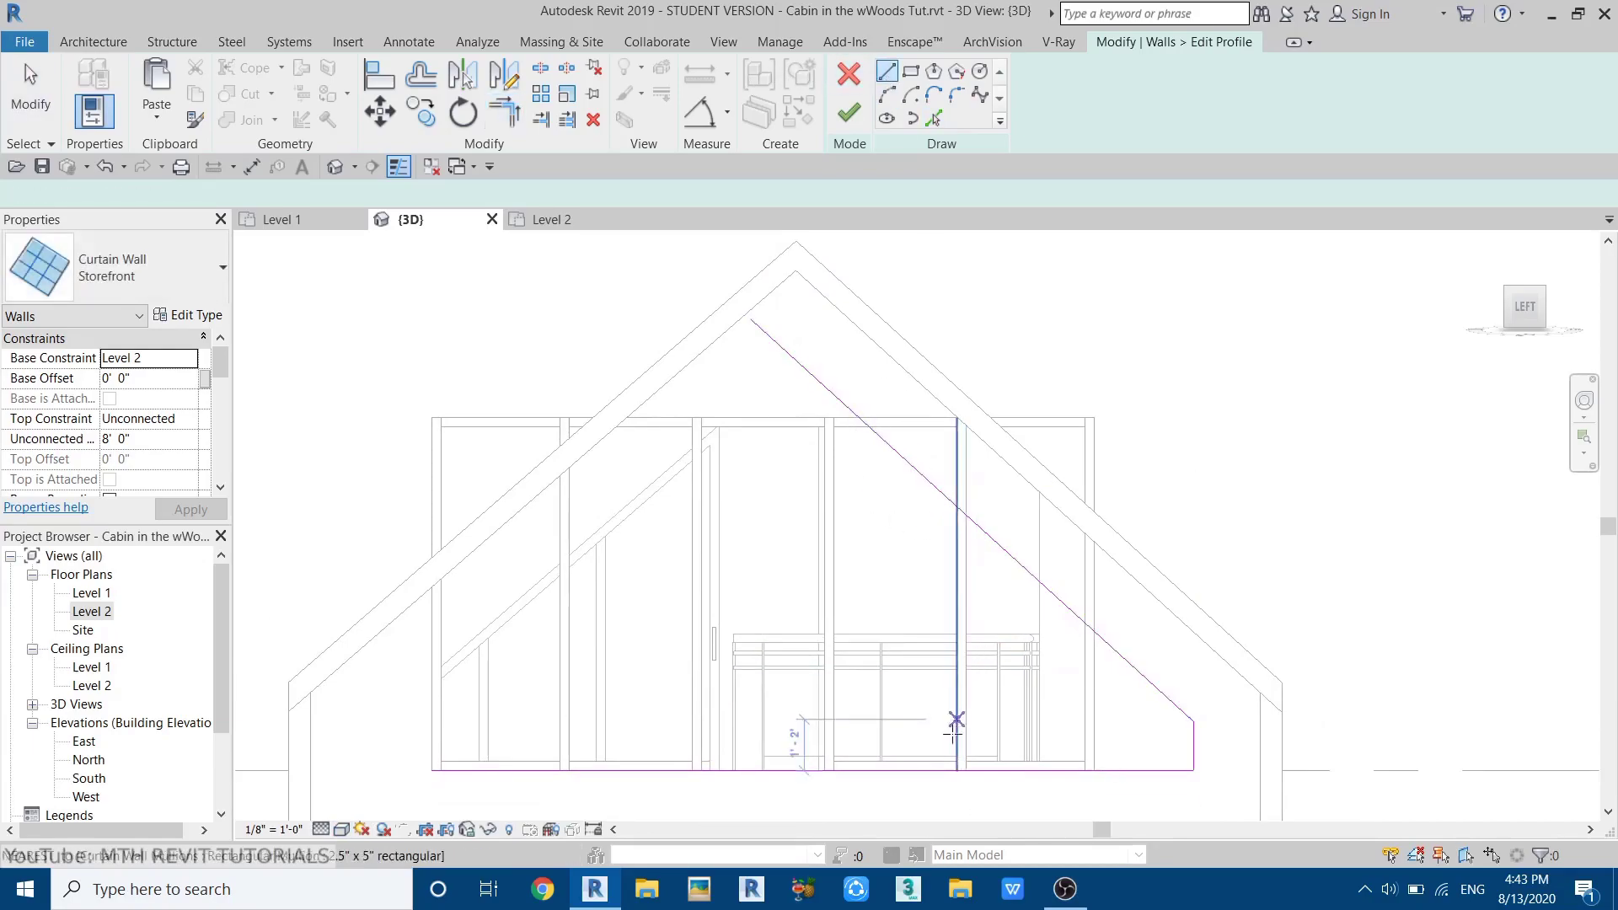
pyautogui.click(956, 769)
pyautogui.click(957, 509)
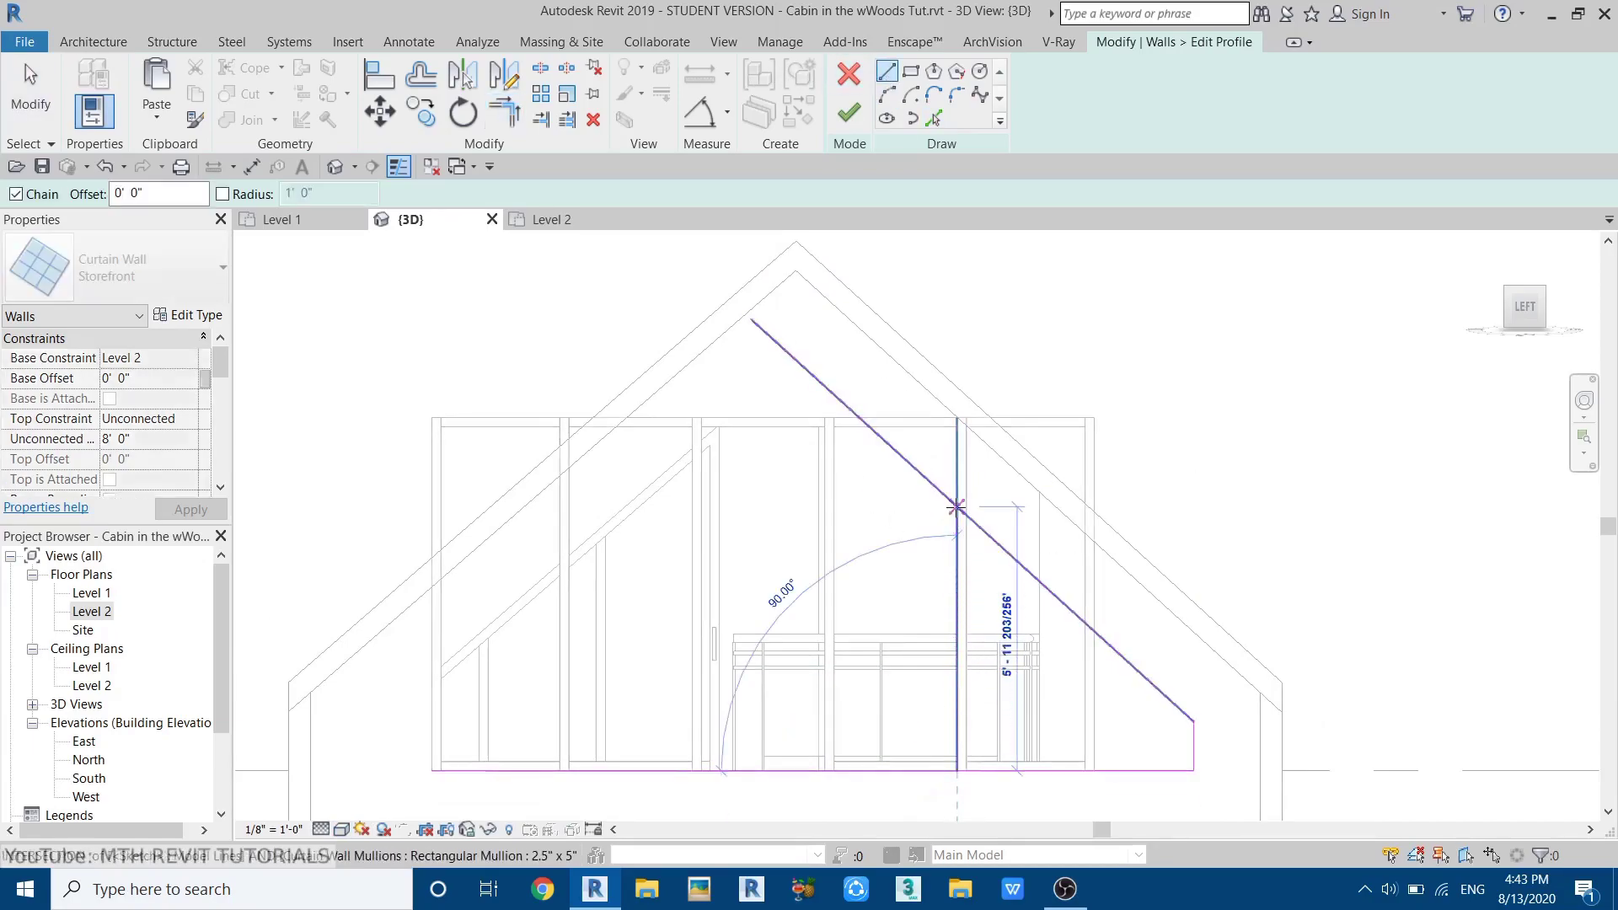
pyautogui.press('Escape')
pyautogui.press('Escape')
pyautogui.press('t')
pyautogui.press('r')
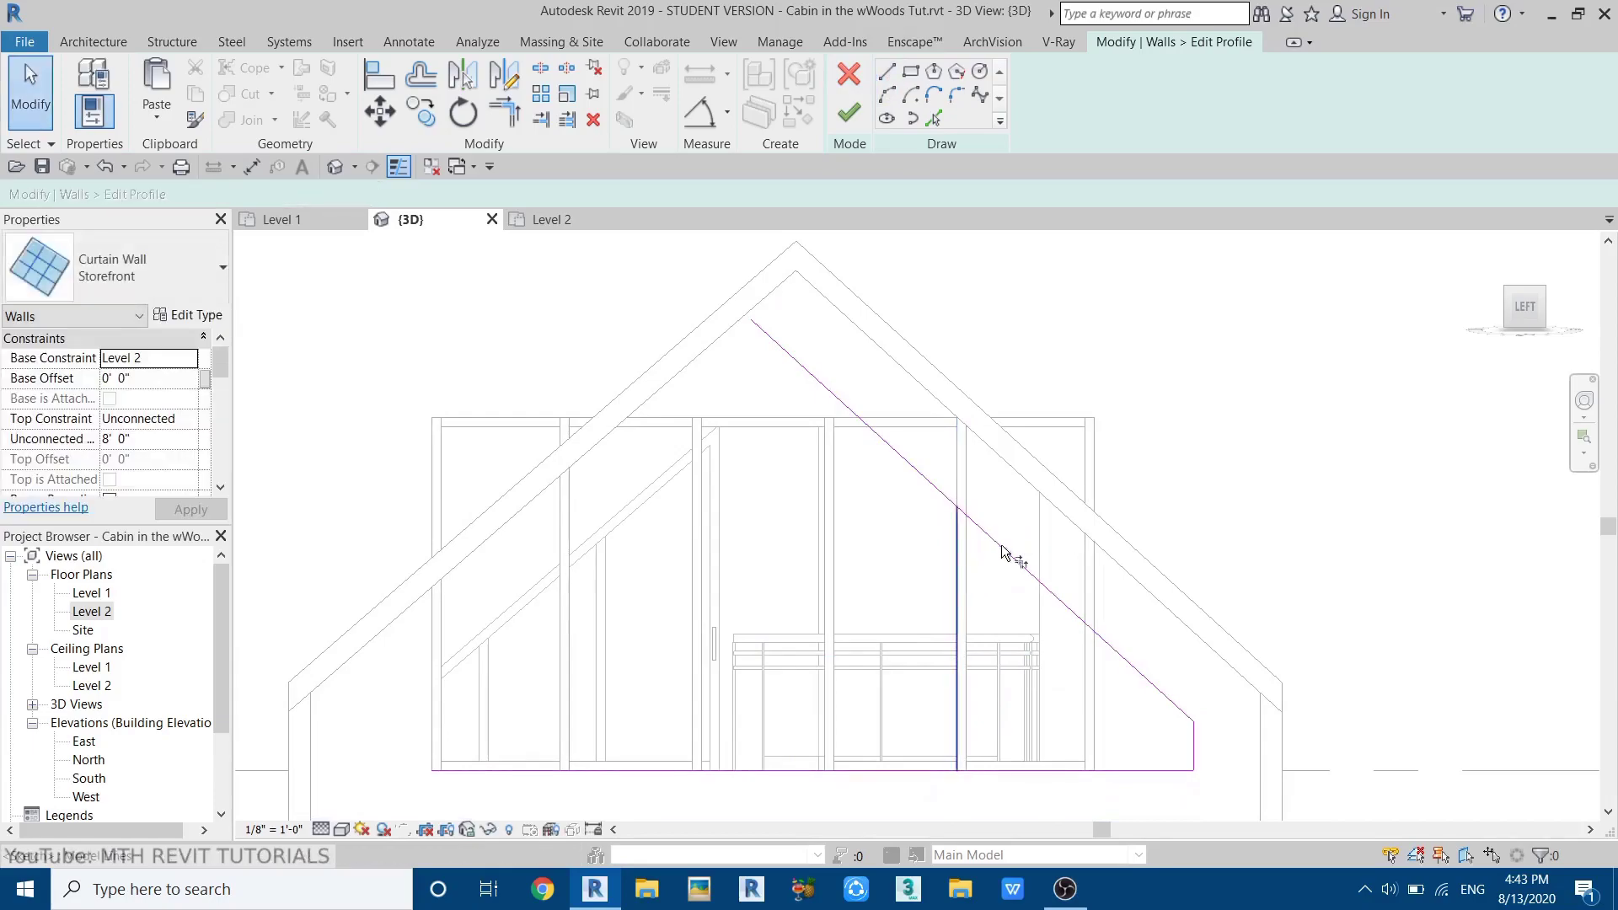
pyautogui.click(992, 550)
pyautogui.click(958, 594)
pyautogui.click(991, 768)
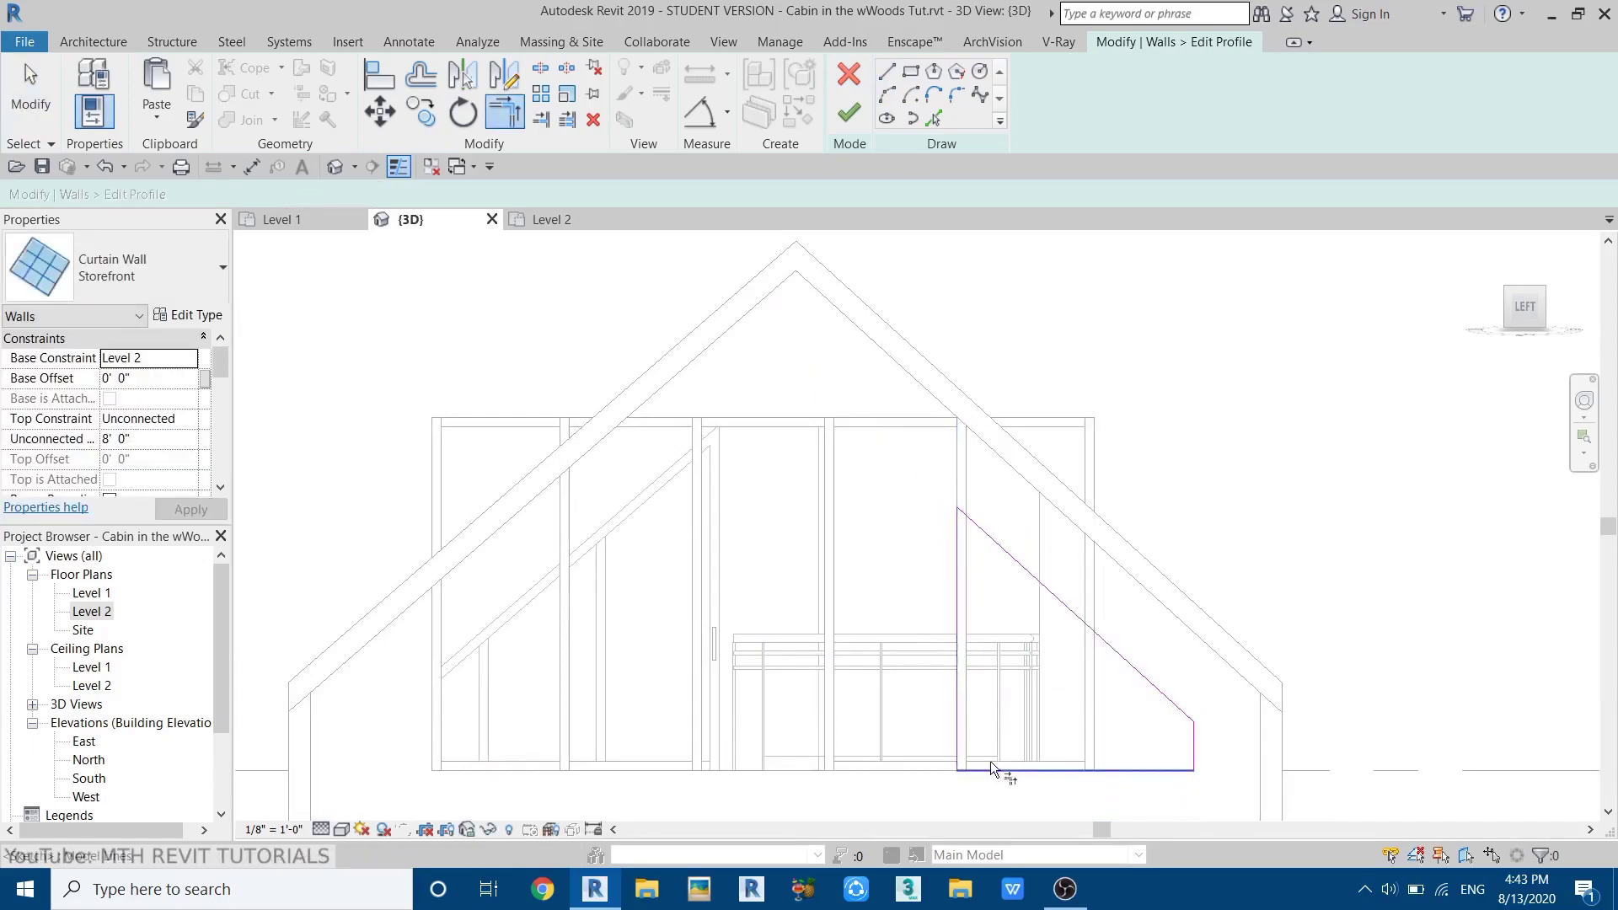
# - Mirror the closed right-hand outline to the other half of the gable about a vertical axis drawn down from the roof ridge
pyautogui.moveTo(814, 456); pyautogui.dragTo(952, 344, button='middle')
pyautogui.press('Escape')
pyautogui.moveTo(952, 337)
pyautogui.mouseDown()
pyautogui.moveTo(1322, 657)
pyautogui.moveTo(1410, 761)
pyautogui.mouseUp()
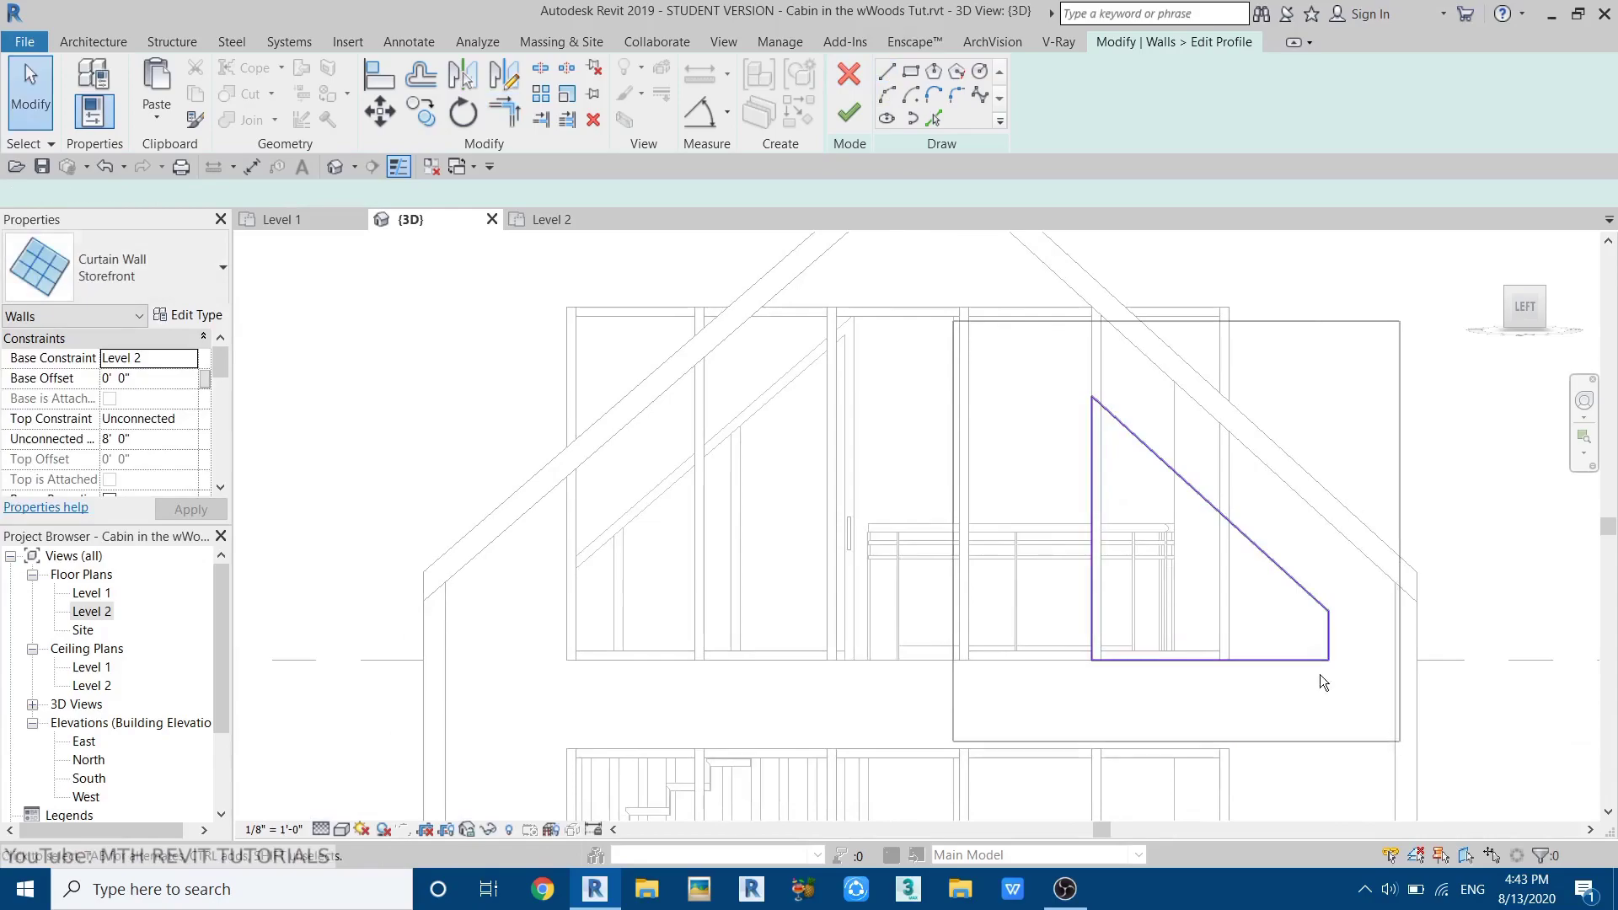
pyautogui.moveTo(1182, 500); pyautogui.dragTo(1121, 604, button='middle')
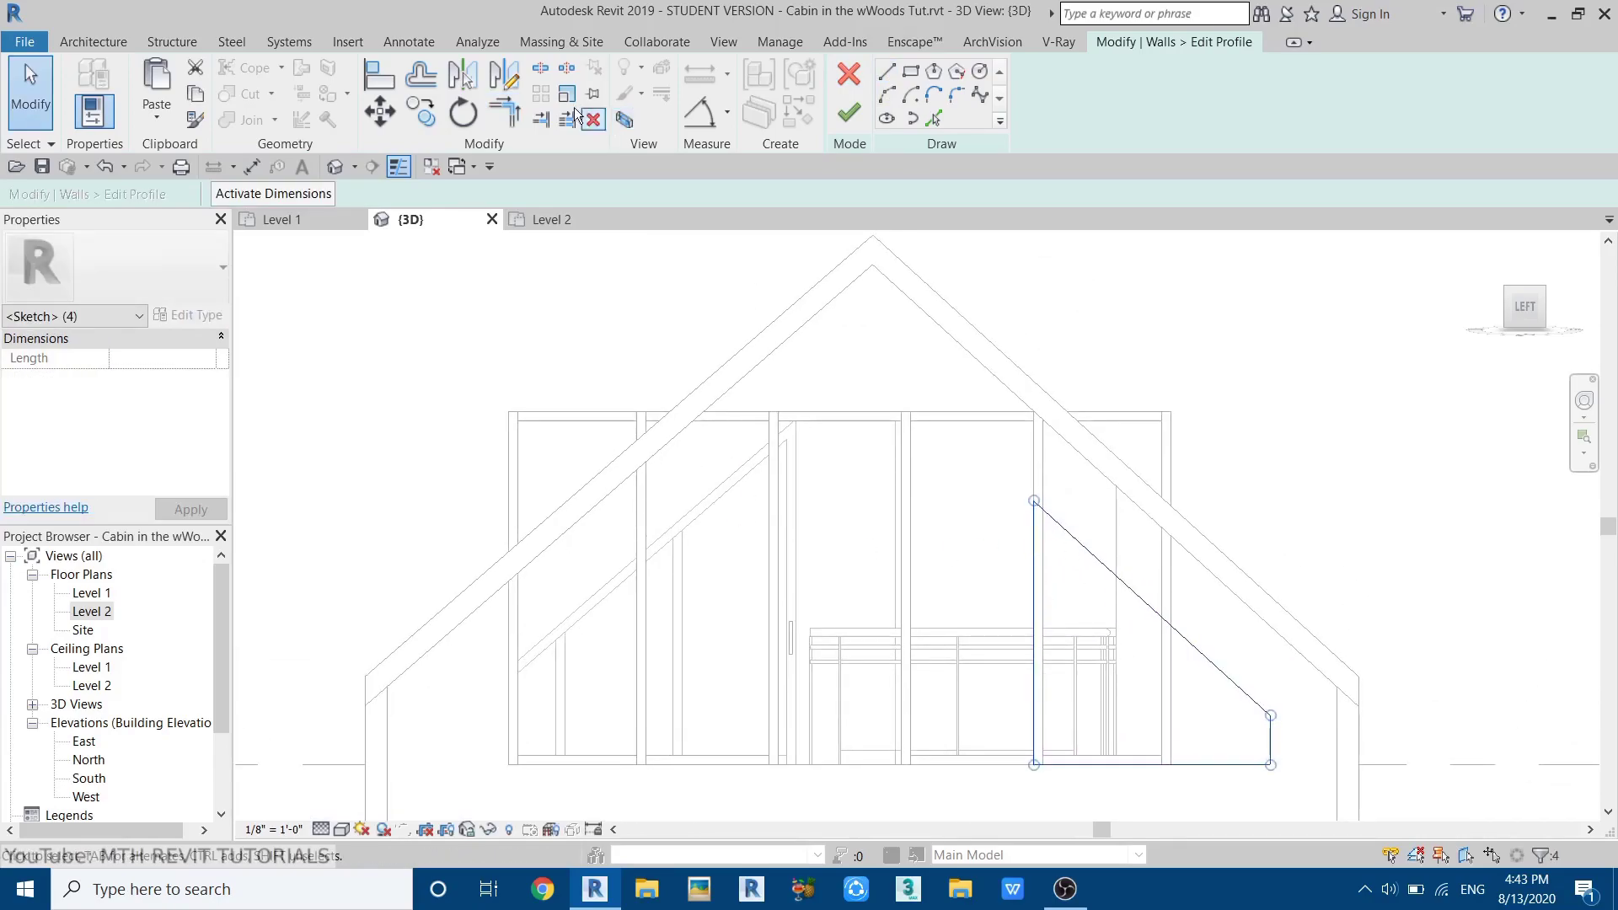
pyautogui.click(510, 77)
pyautogui.click(872, 261)
pyautogui.click(876, 388)
pyautogui.moveTo(859, 480); pyautogui.dragTo(867, 447, button='middle')
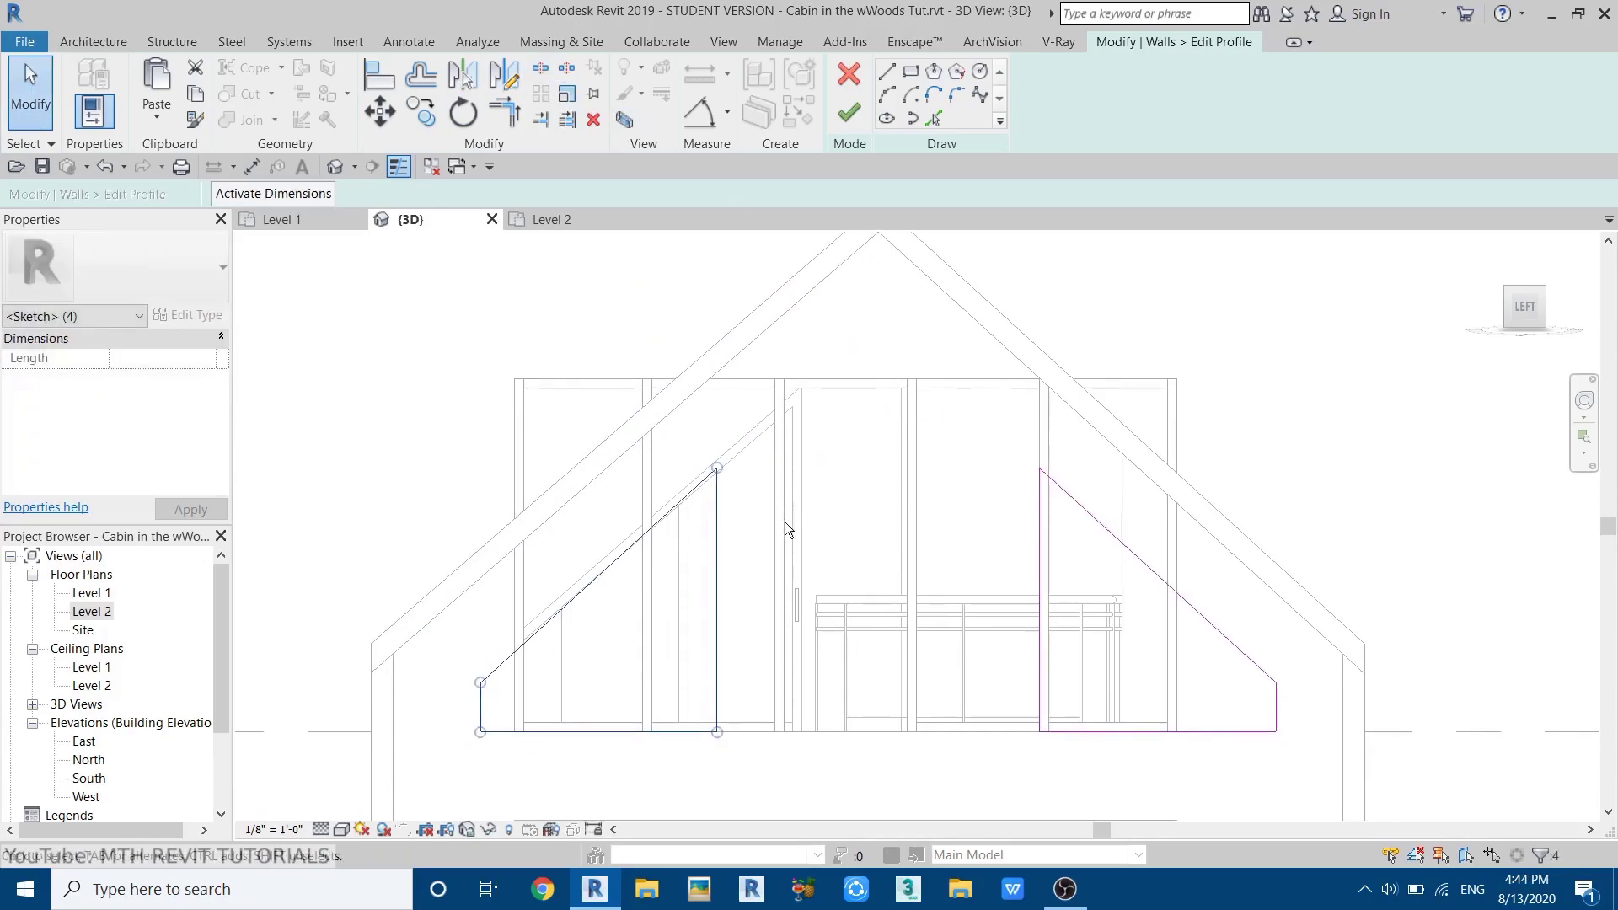
# - Add lines for a central outline, offset 1' 6" inward from both side outlines' vertical edges and from both roof slope undersides
pyautogui.click(910, 70)
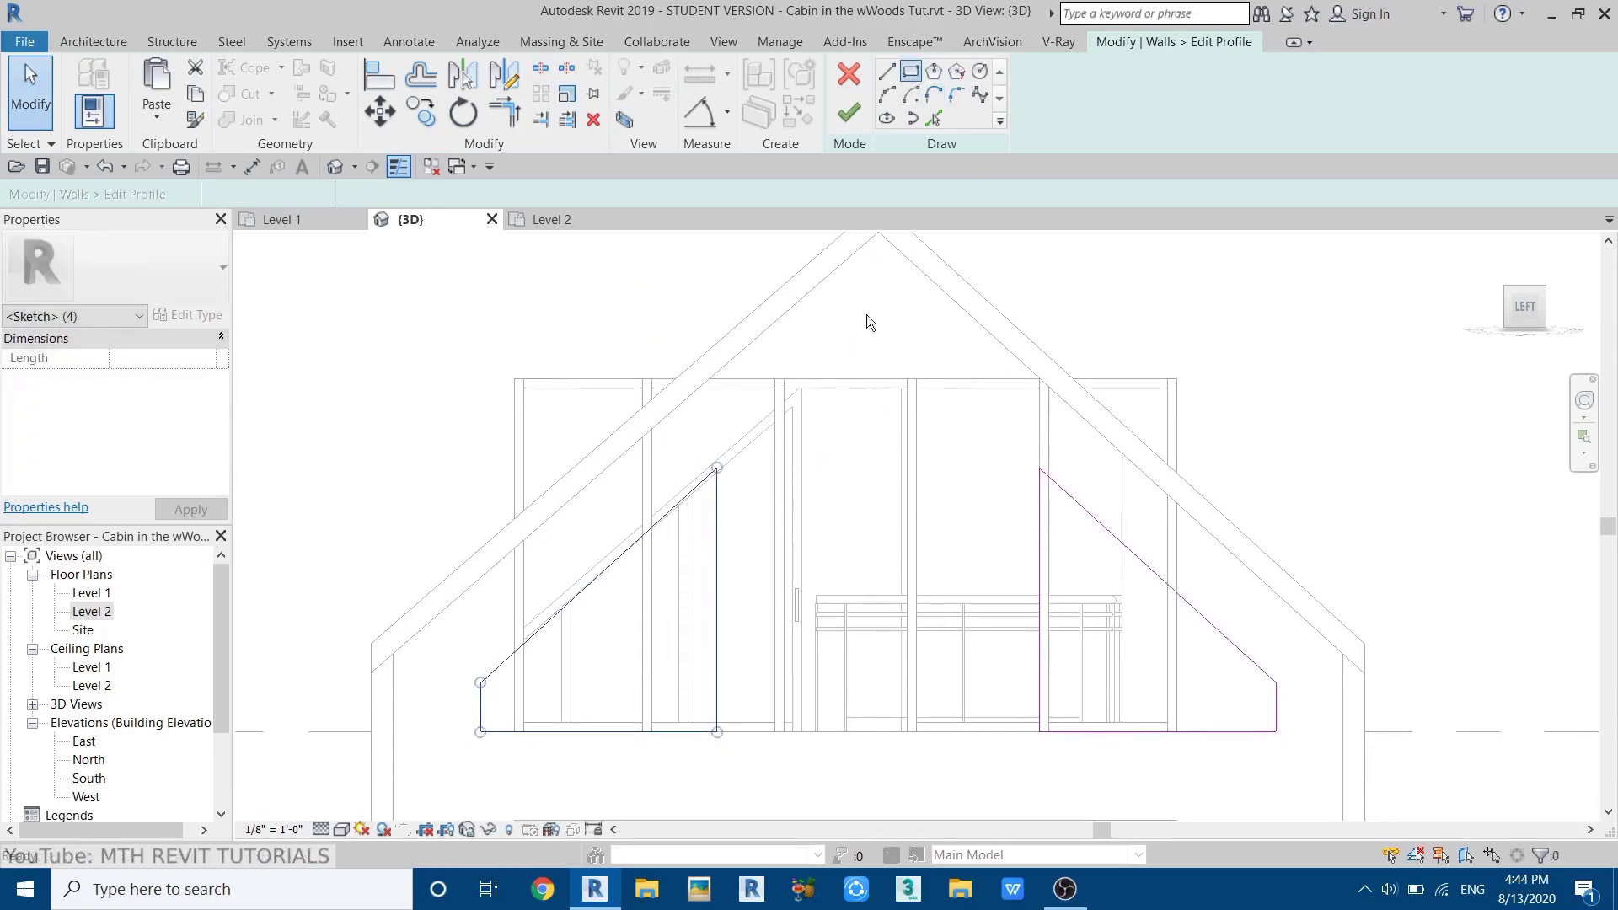
pyautogui.click(934, 117)
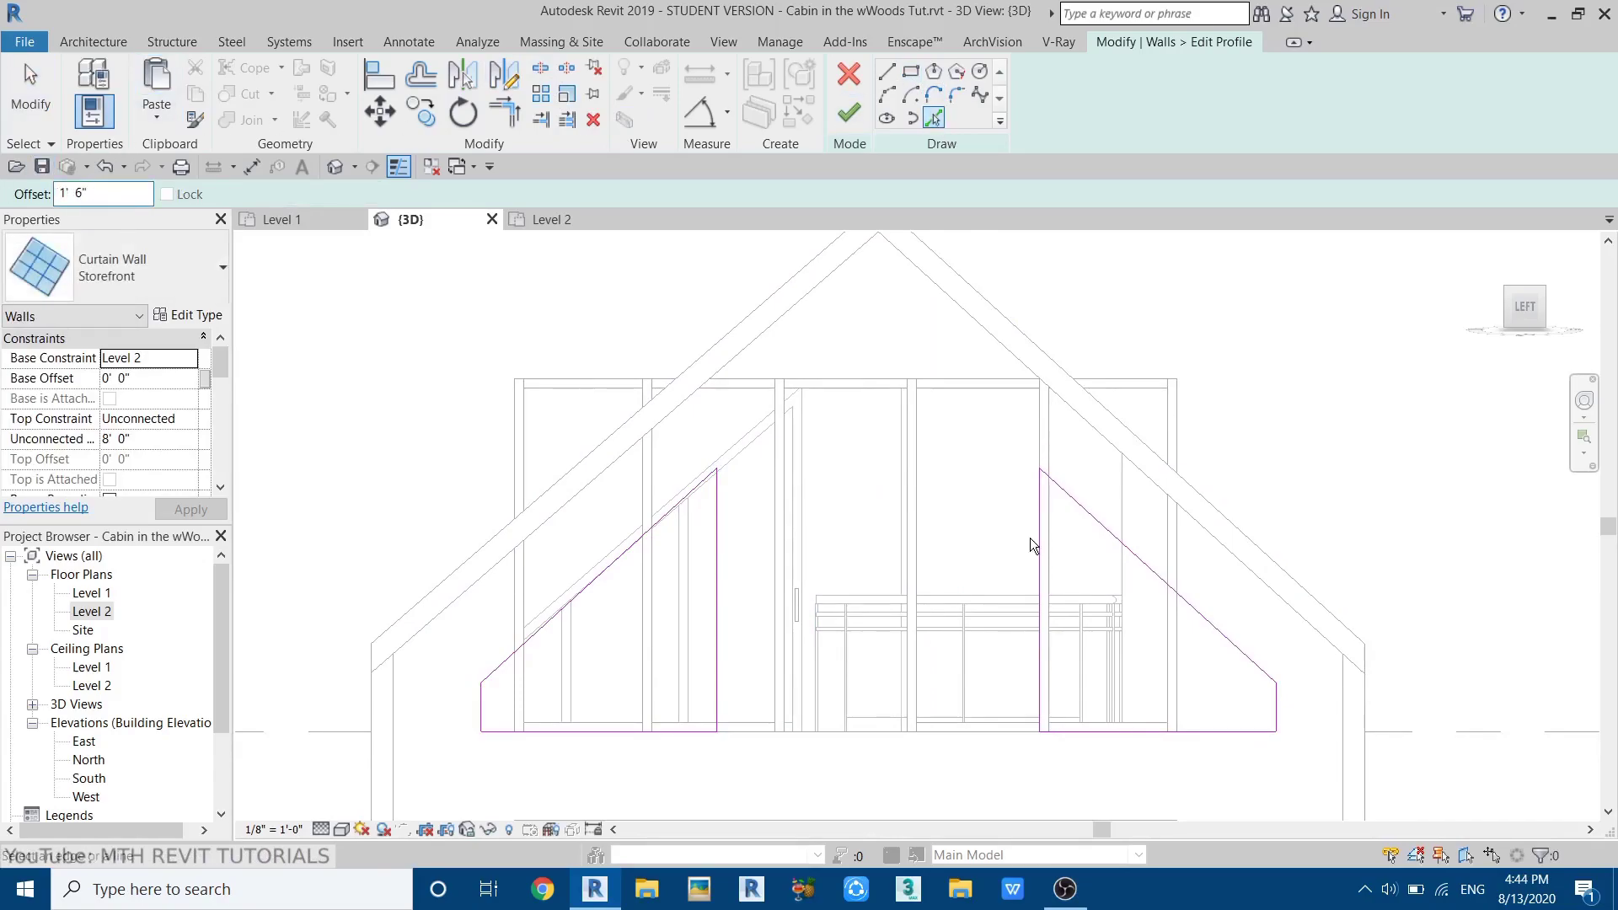
pyautogui.click(721, 548)
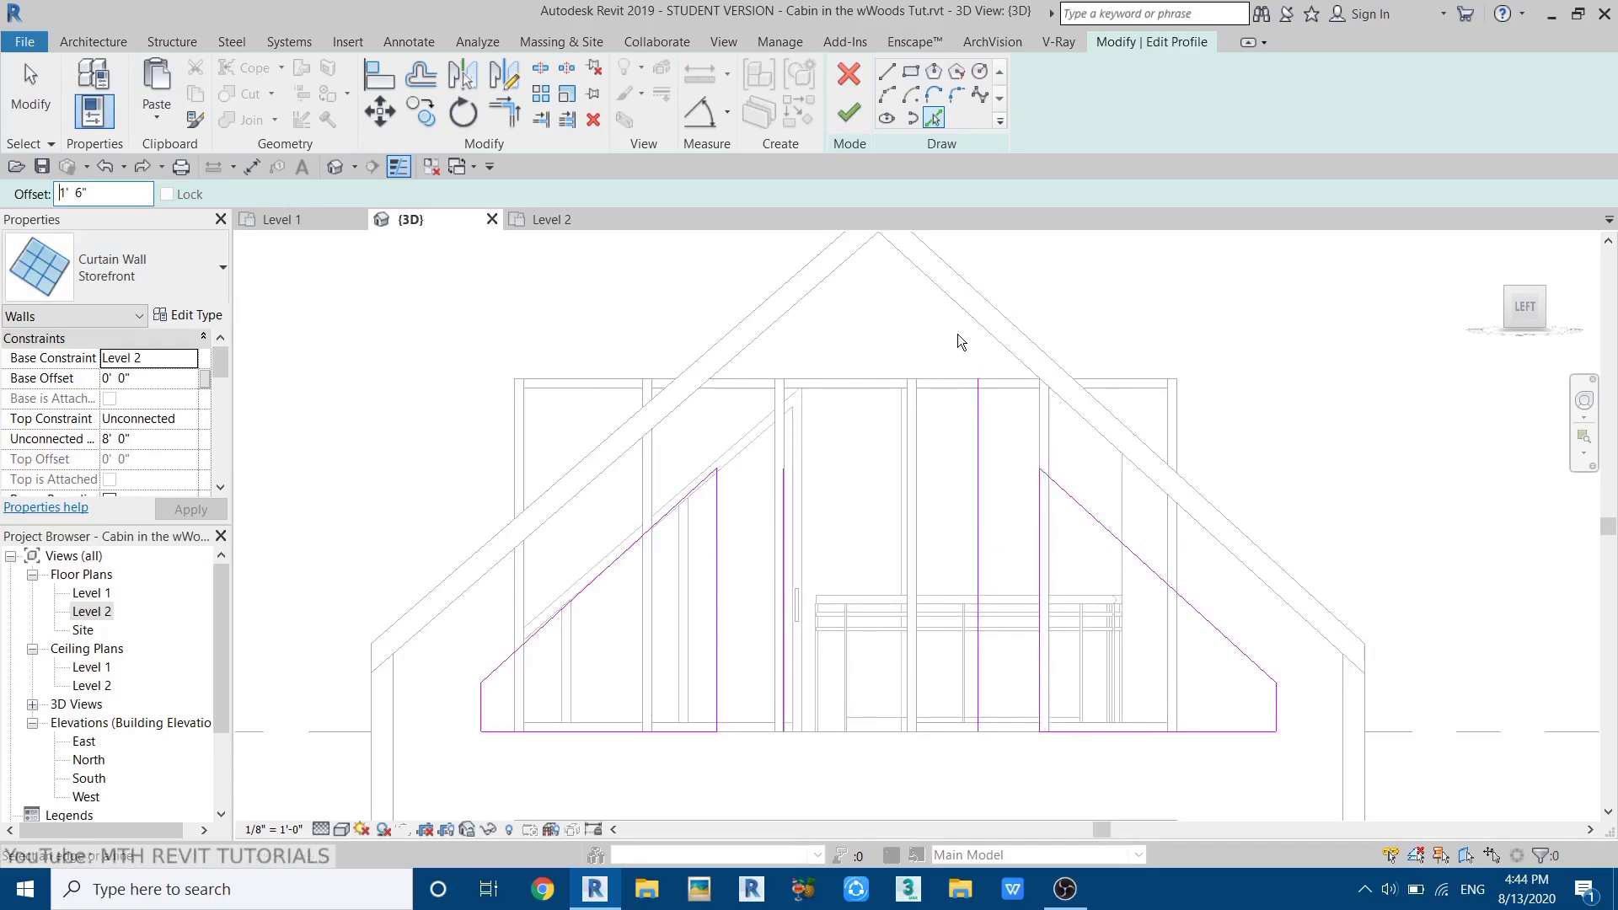
pyautogui.click(937, 327)
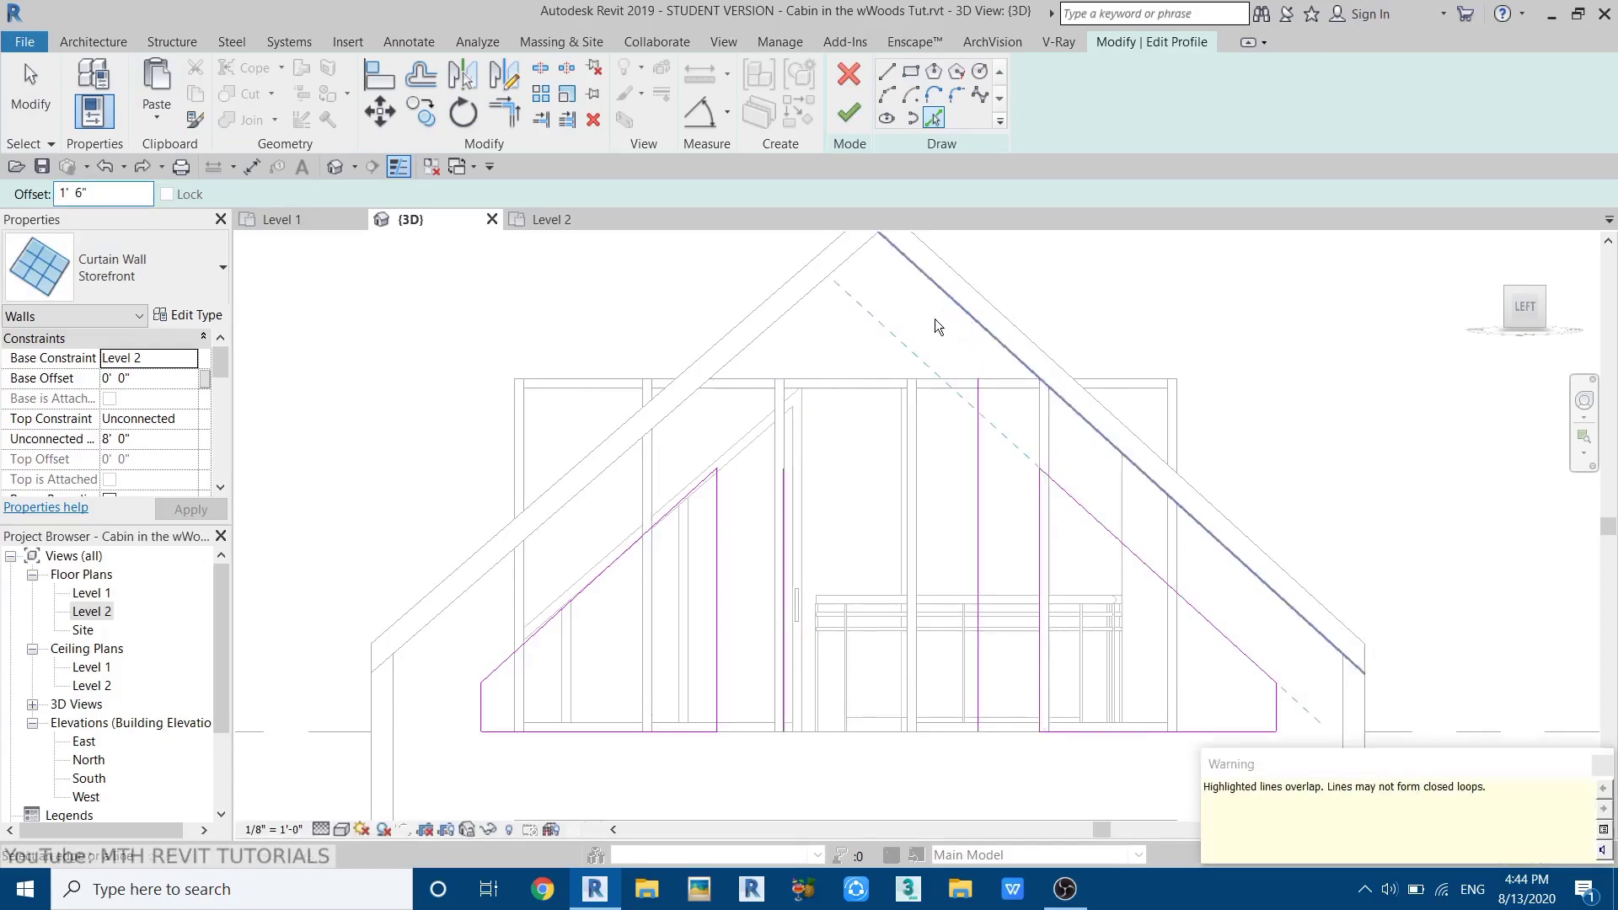
pyautogui.click(799, 323)
pyautogui.press('Escape')
pyautogui.press('Escape')
# - Trim the central outline's sloped top lines and vertical side lines to each other so they meet in corners
pyautogui.moveTo(998, 538); pyautogui.dragTo(982, 575, button='middle')
pyautogui.press('t')
pyautogui.press('r')
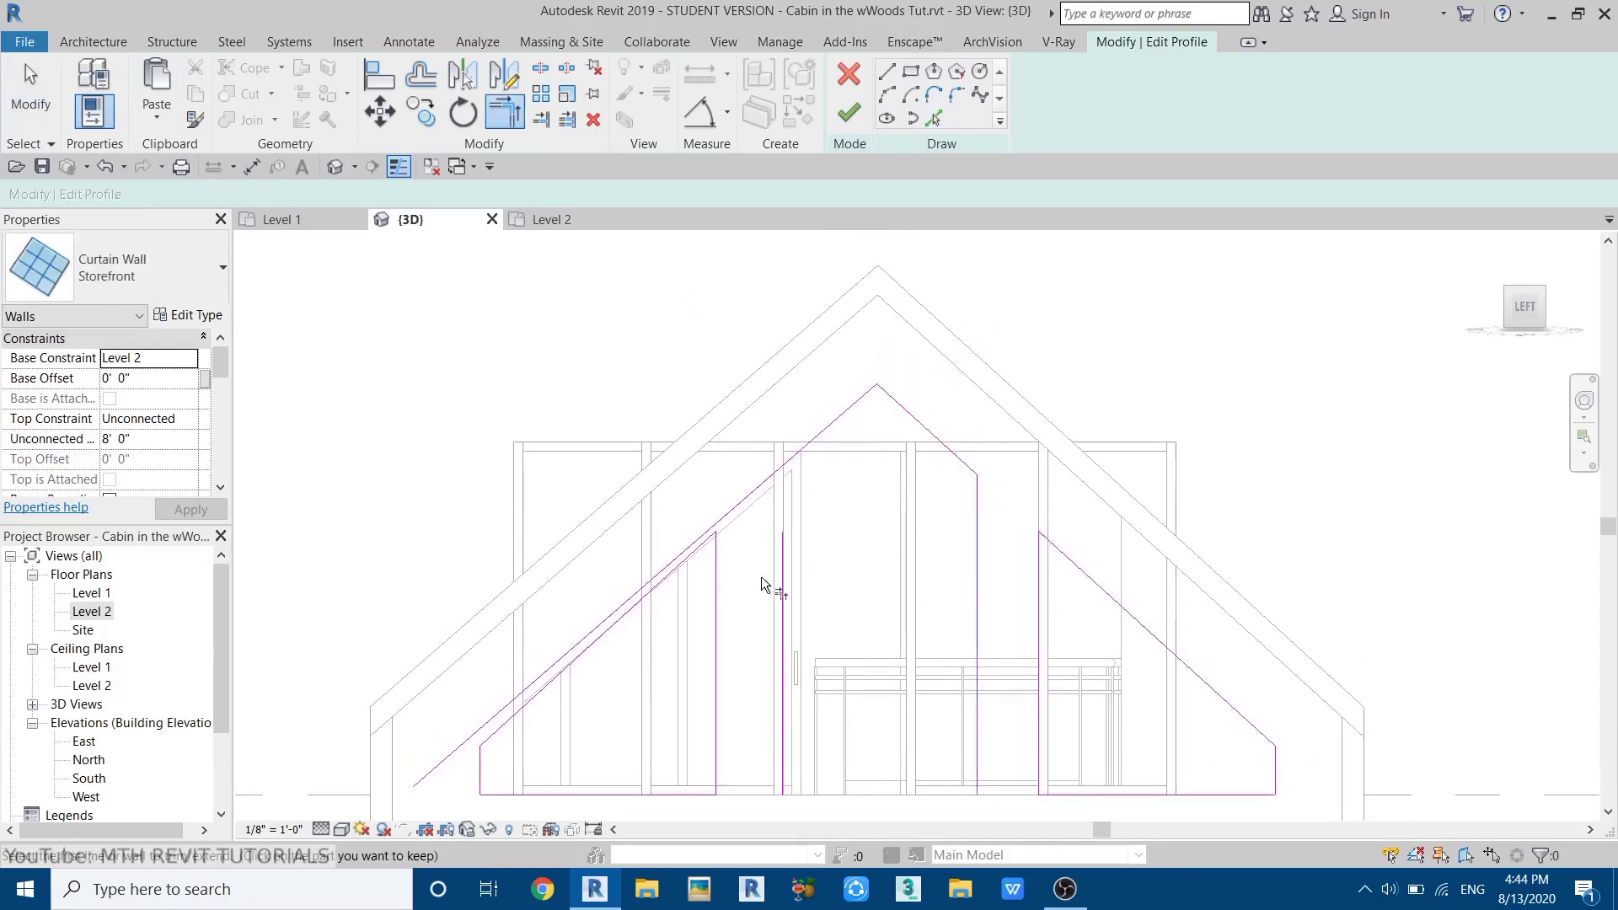
pyautogui.click(785, 503)
pyautogui.click(805, 451)
pyautogui.press('Escape')
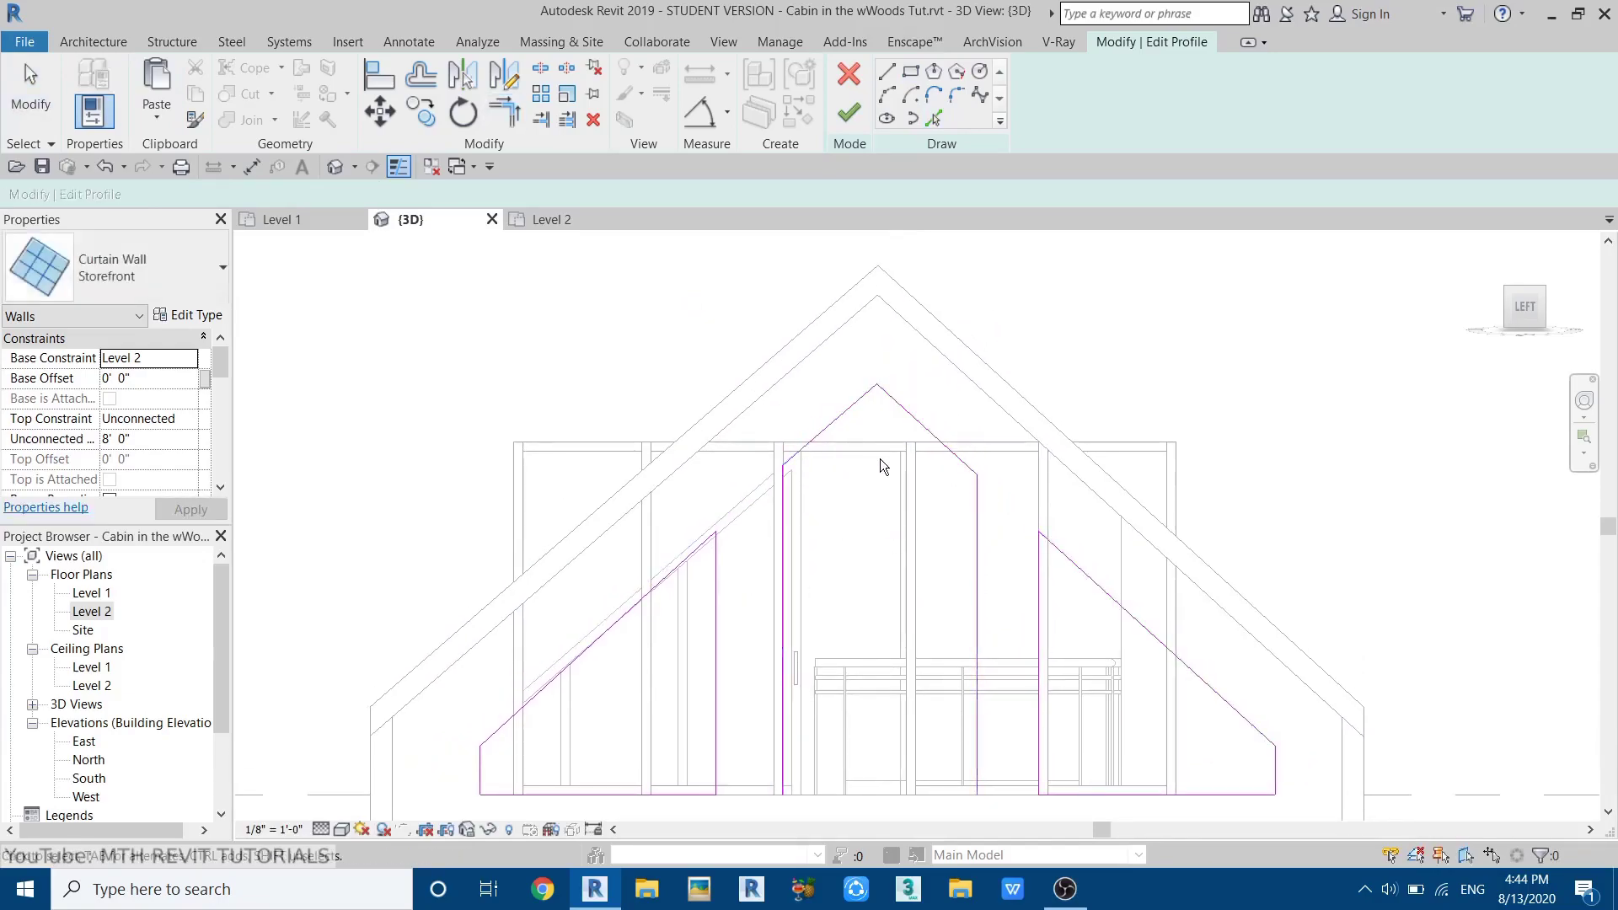
# - Close the central outline with a bottom line between its two vertical sides along the Level 2 line
pyautogui.click(848, 112)
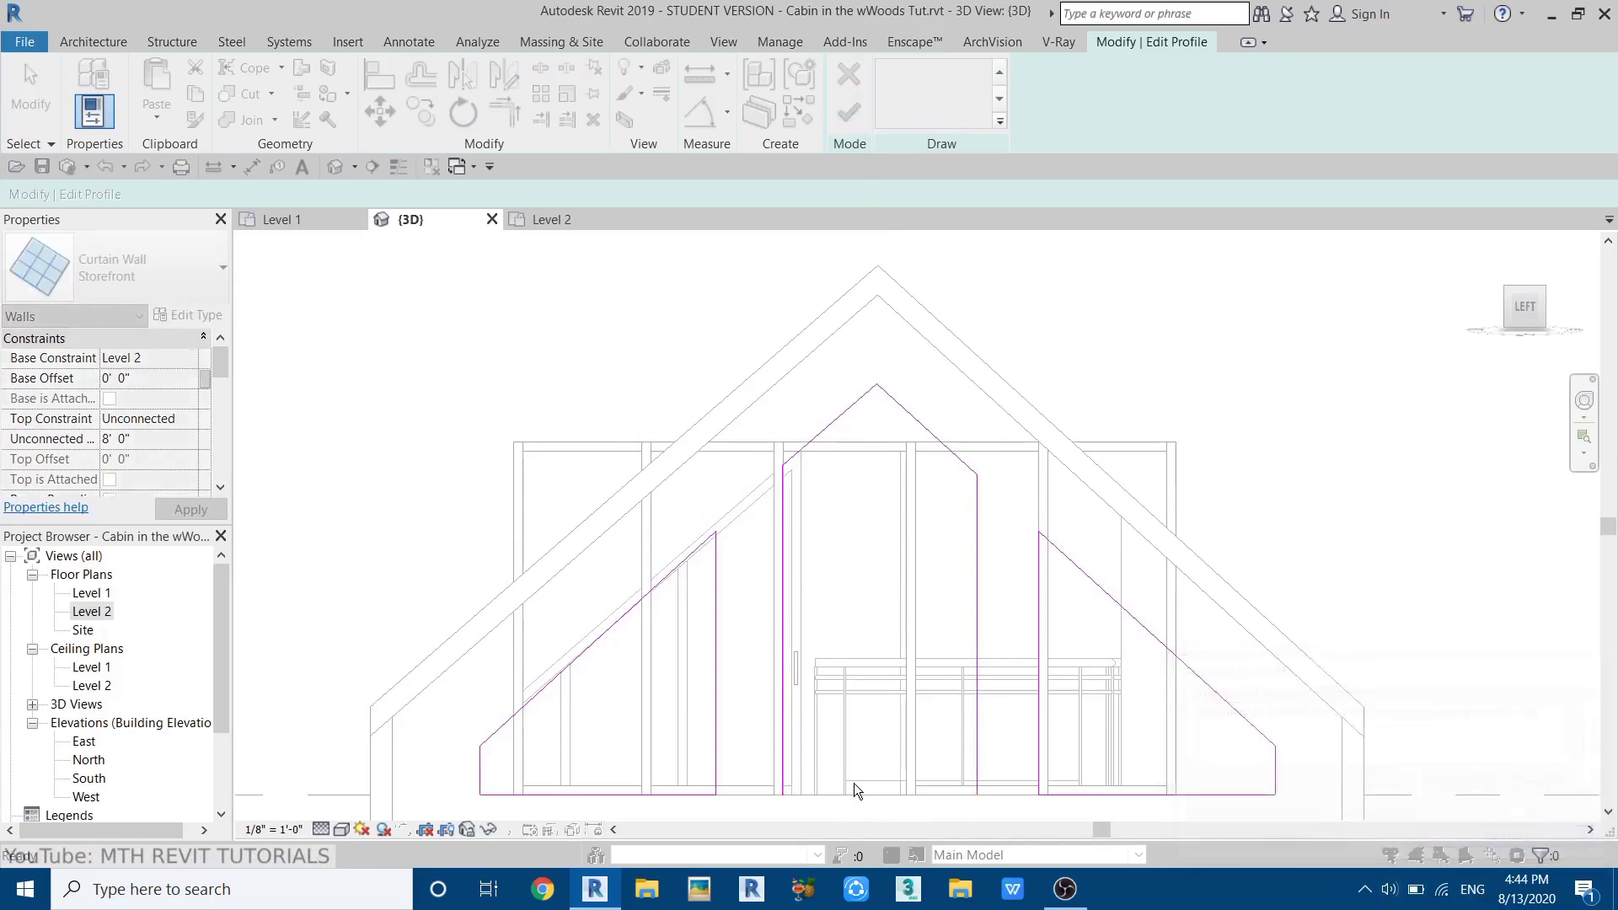
pyautogui.scroll(3, 853, 790)
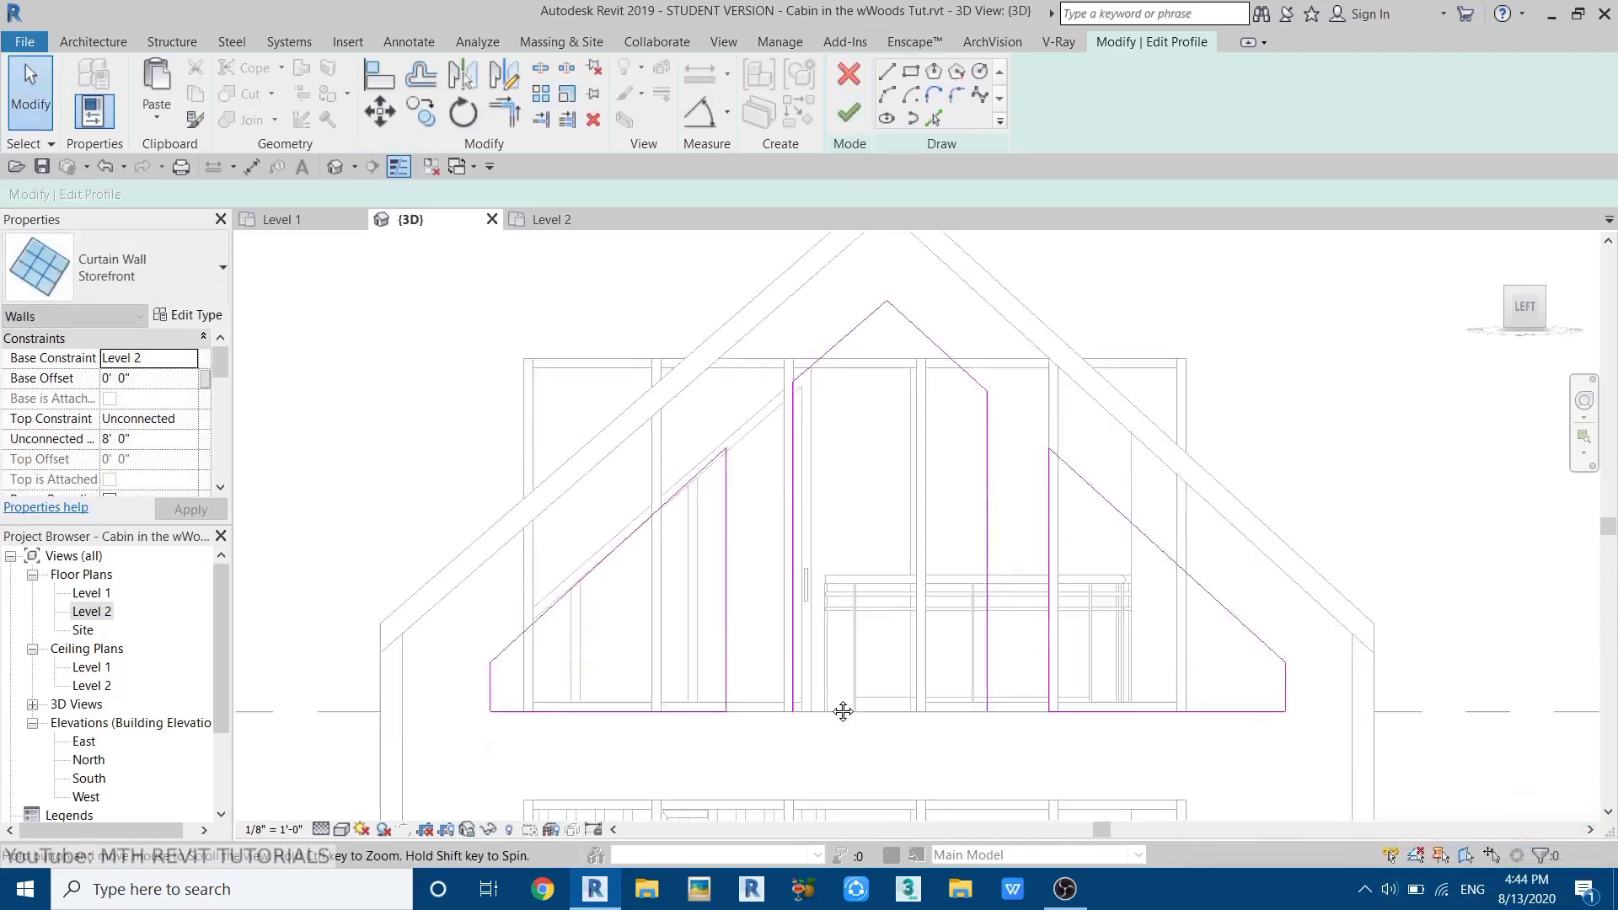
pyautogui.click(886, 78)
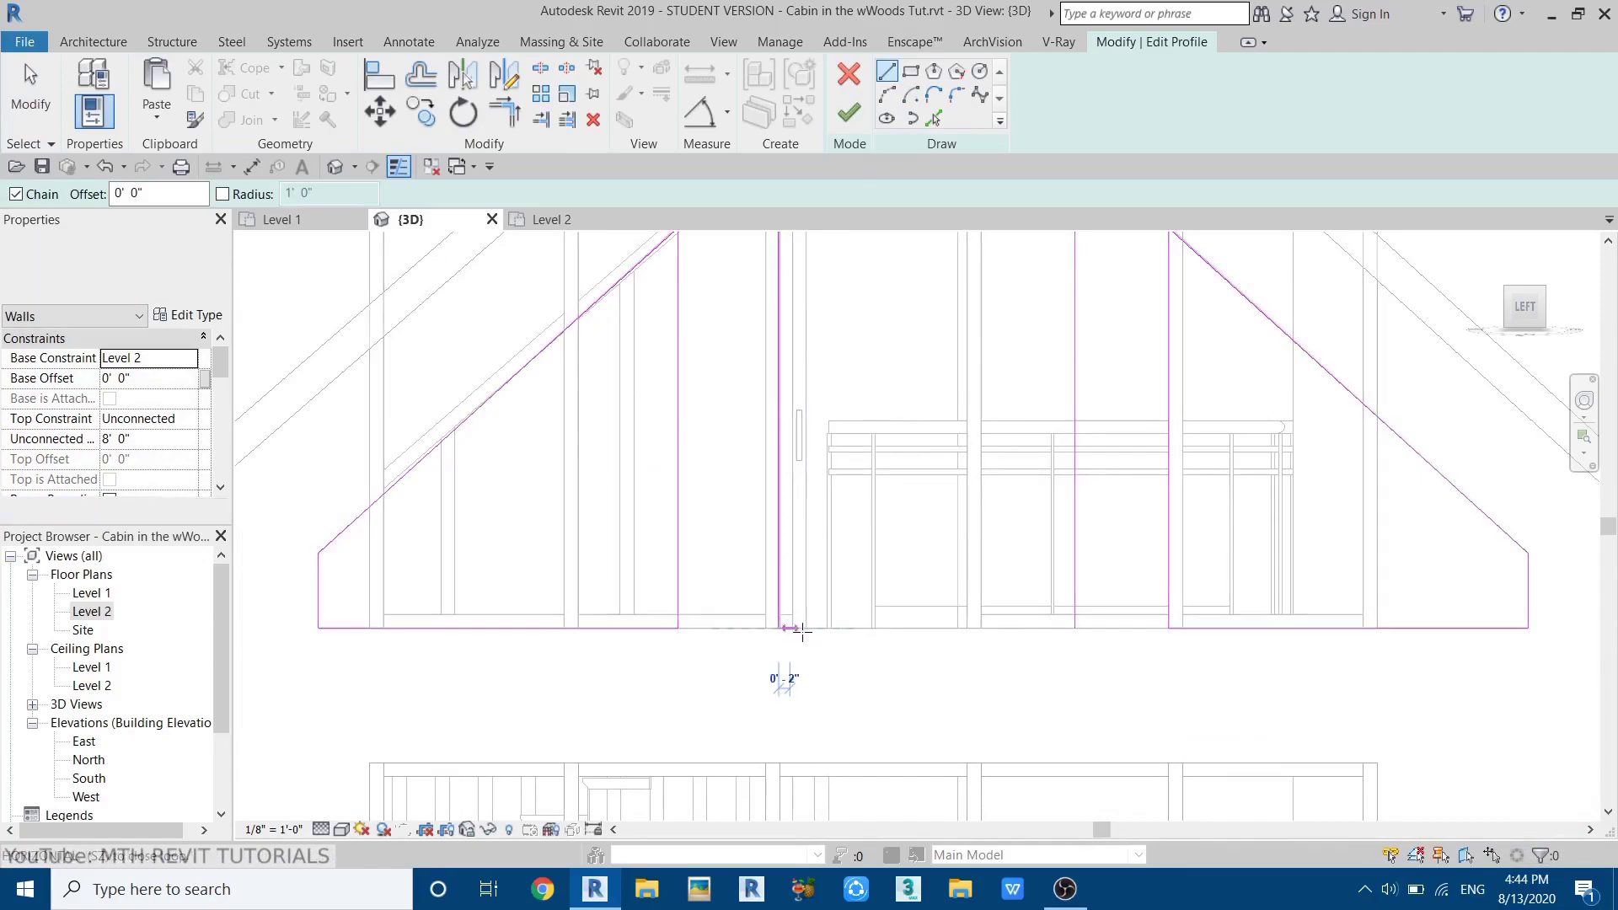
pyautogui.click(1074, 629)
# - Finish the profile edit, deleting the invalid mullions and the Door-Curtain-Wall-Single-Glass type and replacing missing panels with system panels
pyautogui.click(845, 116)
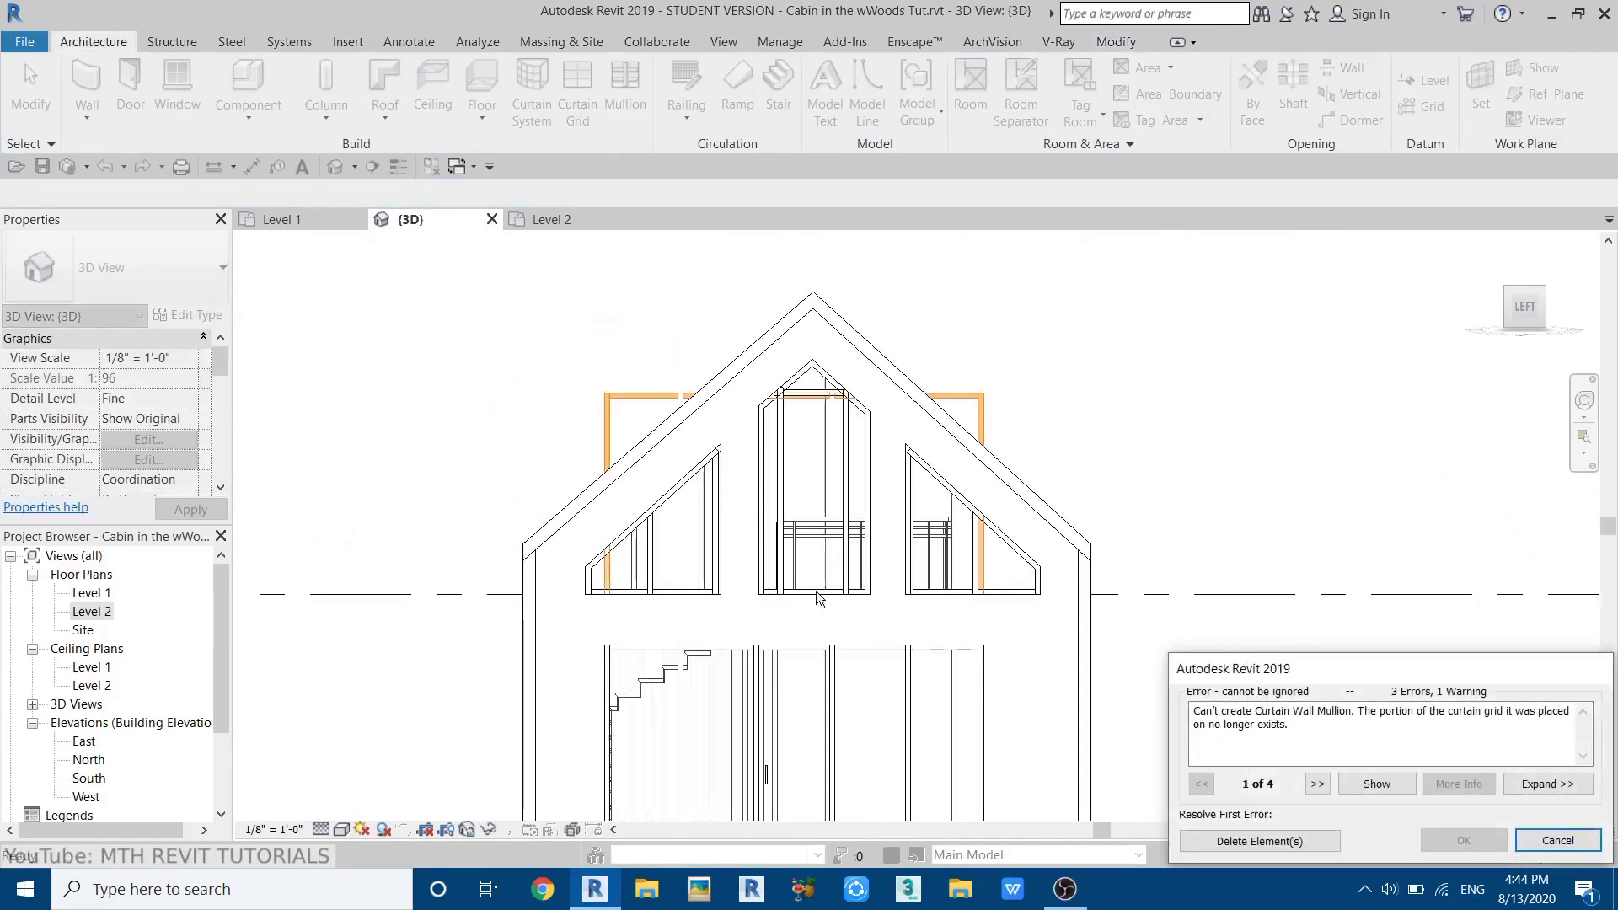
pyautogui.click(1301, 838)
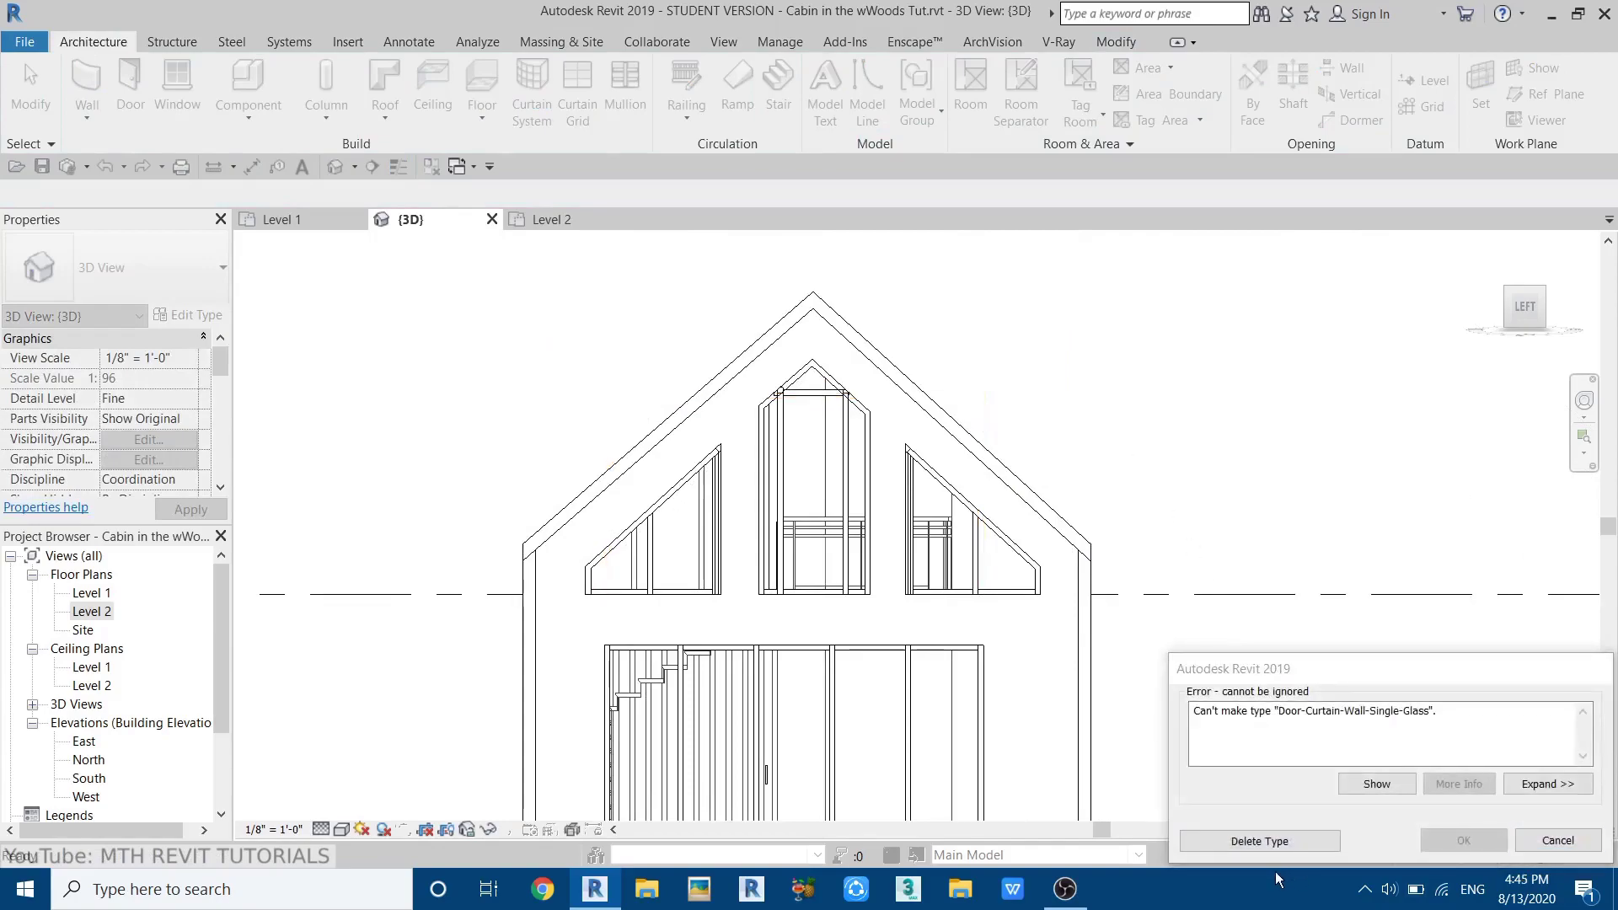
pyautogui.click(1264, 842)
pyautogui.click(1260, 841)
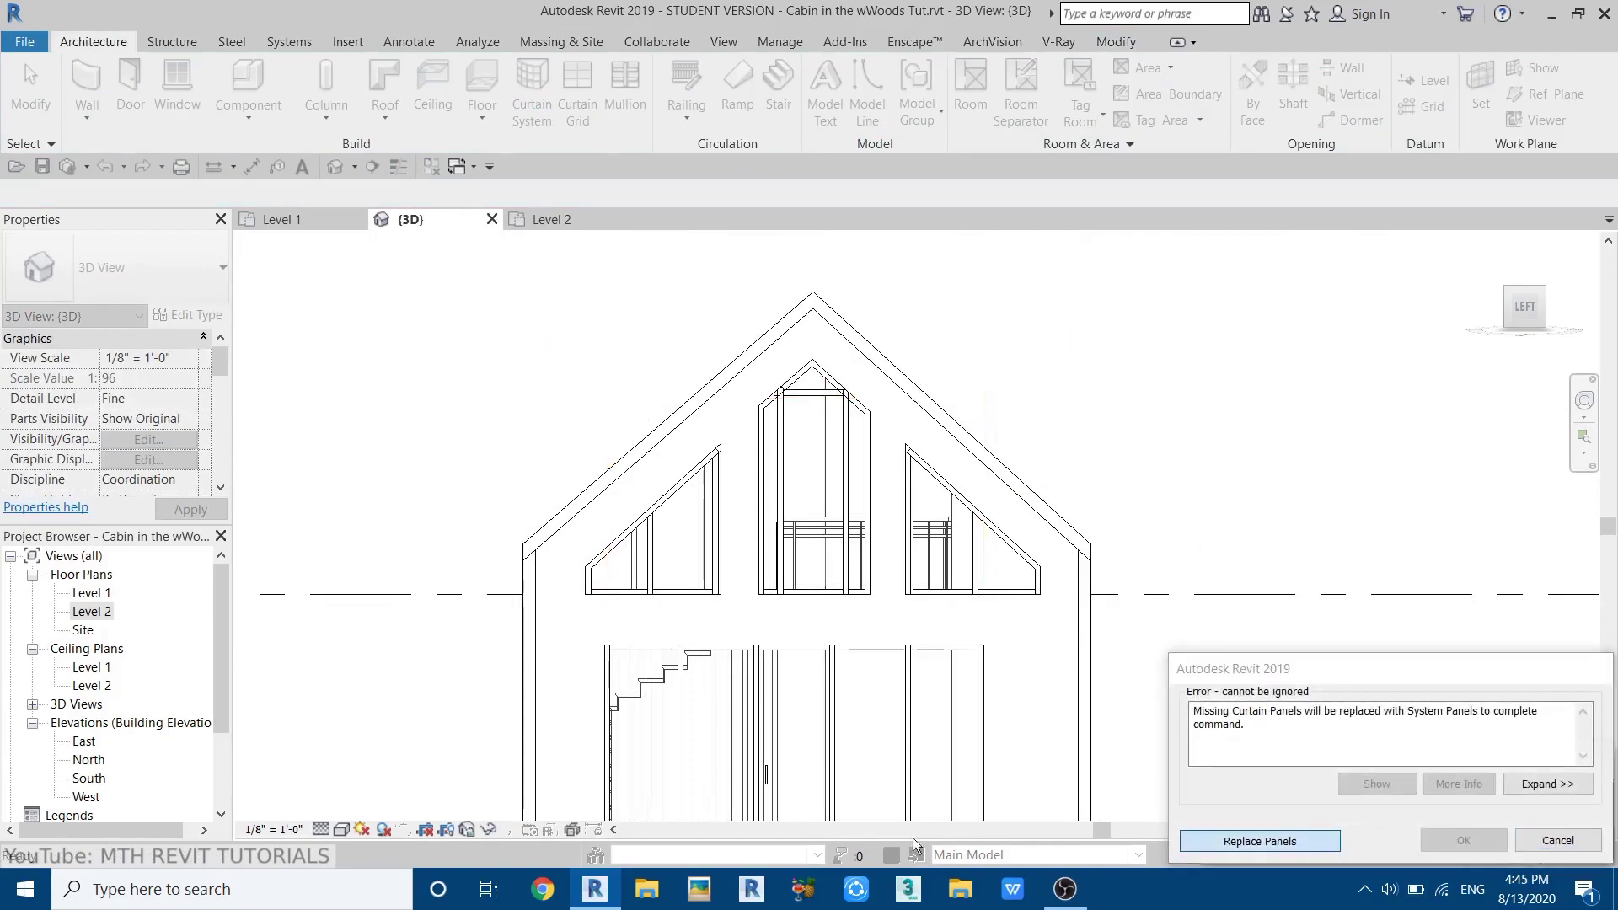
pyautogui.click(1178, 513)
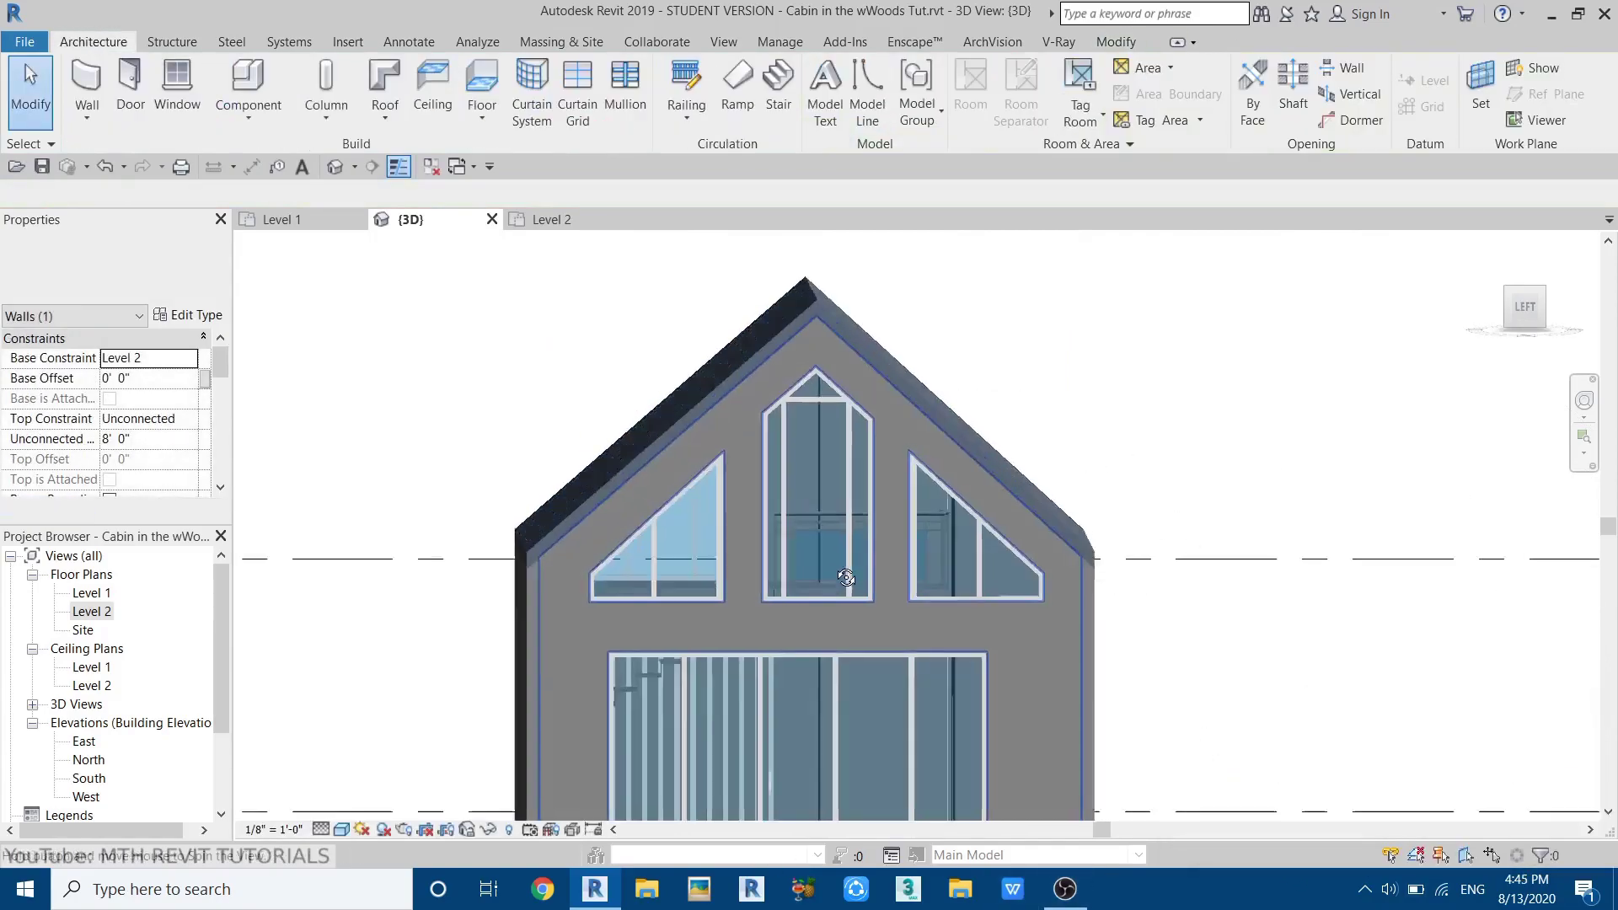
# - Delete the two interior vertical mullions and the horizontal mullion from the central gable window
pyautogui.keyDown('shift'); pyautogui.moveTo(1178, 513); pyautogui.dragTo(891, 620, button='middle'); pyautogui.keyUp('shift')
pyautogui.scroll(5, 927, 662)
pyautogui.scroll(2, 991, 433)
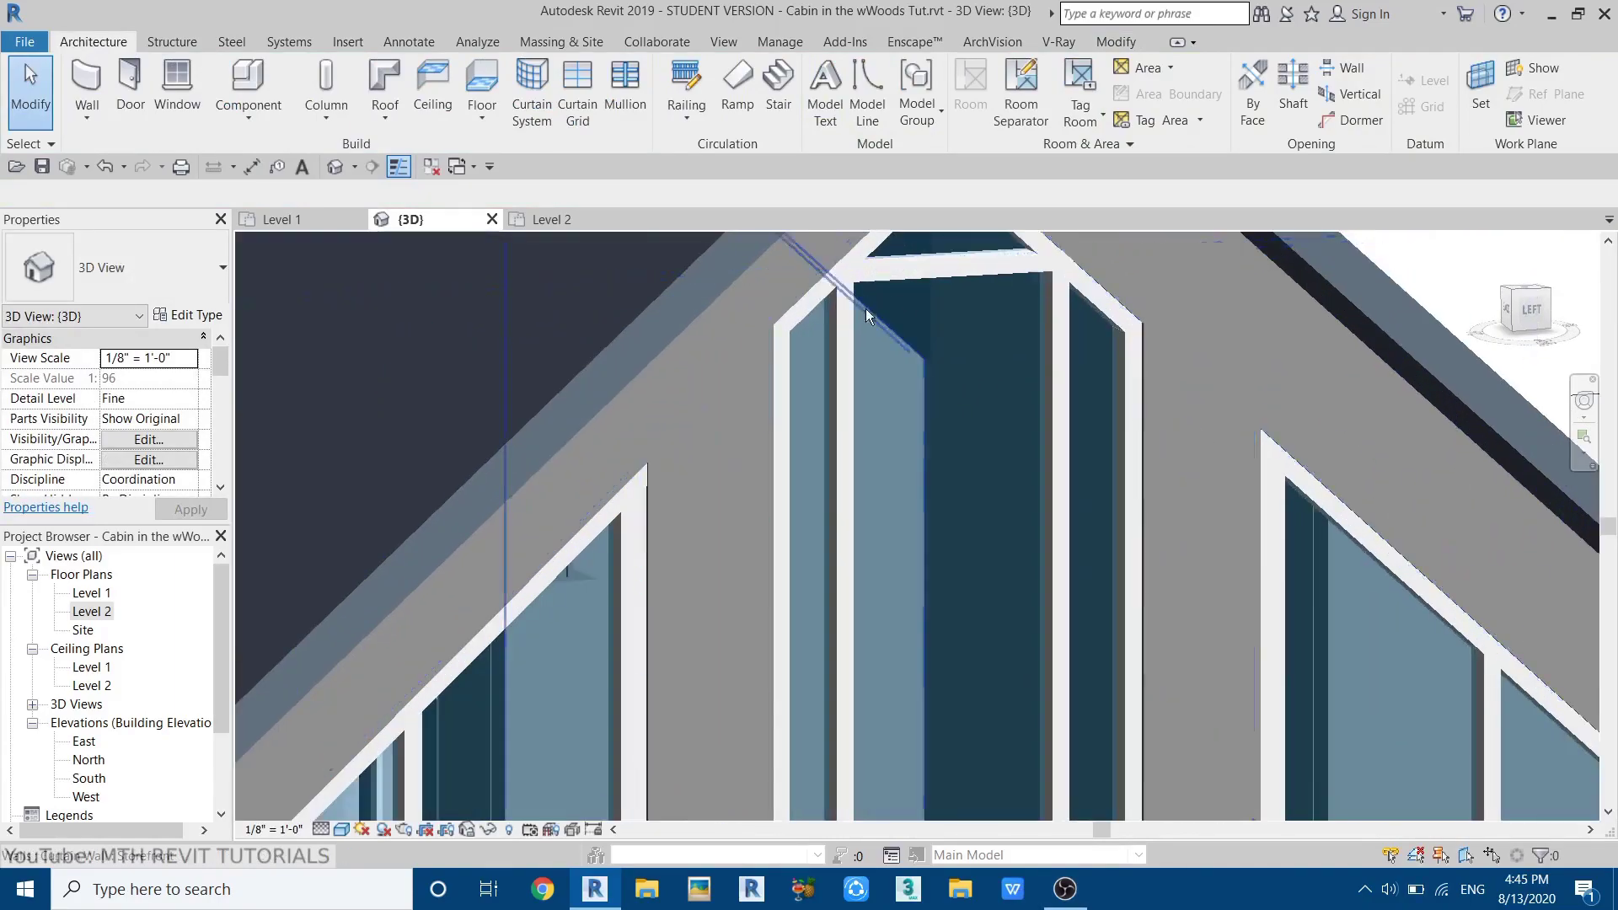
pyautogui.click(848, 365)
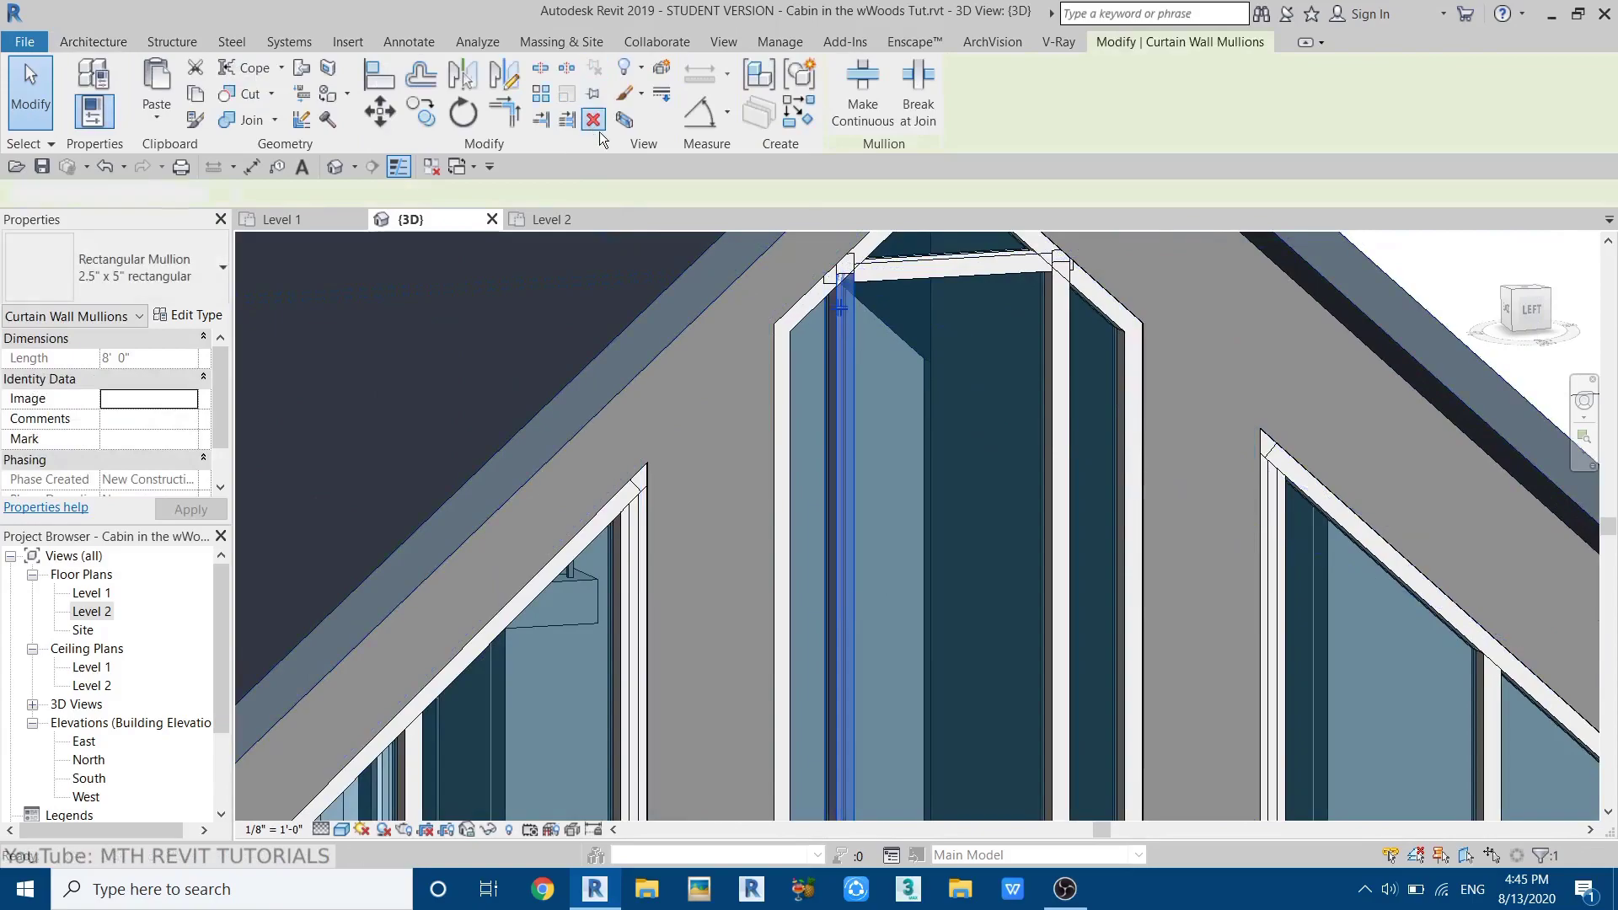
pyautogui.click(593, 120)
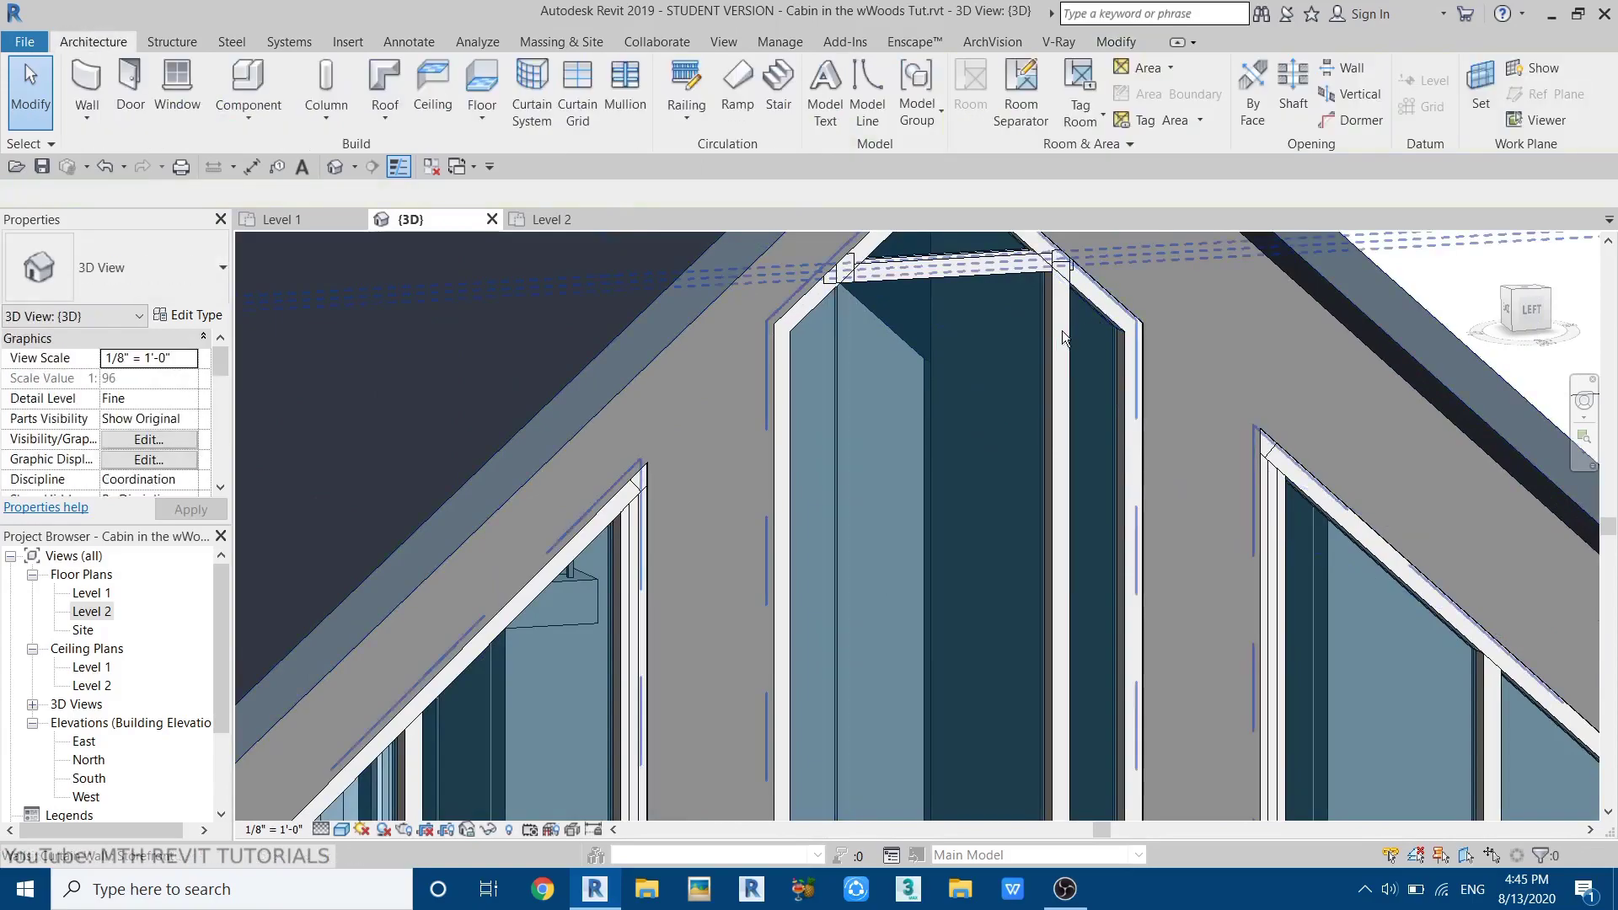
pyautogui.click(1060, 375)
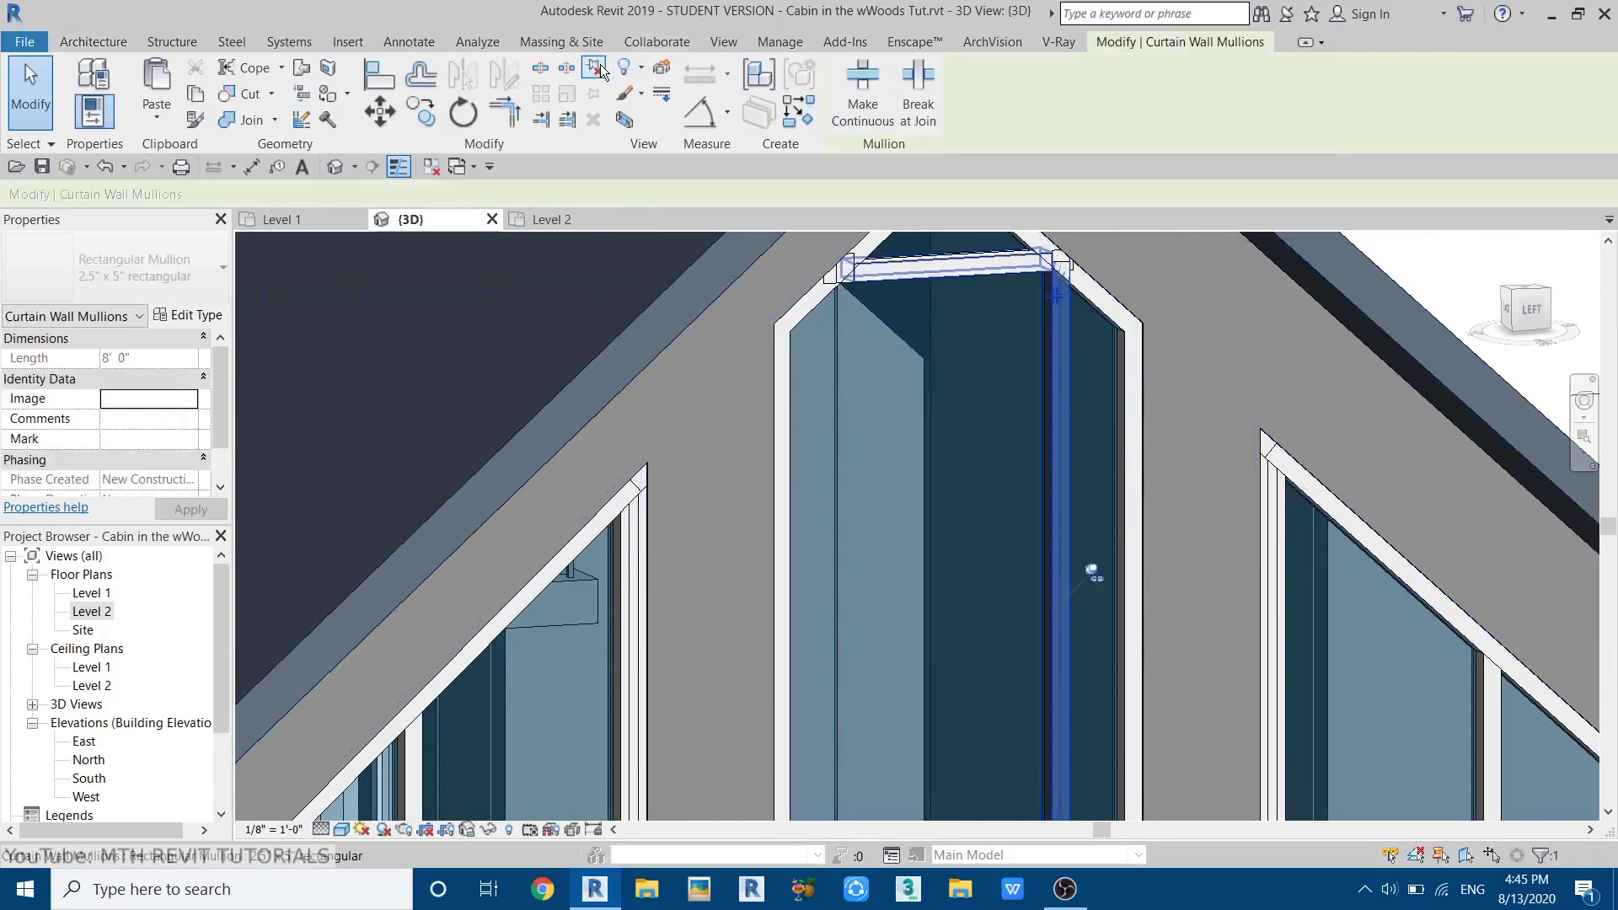
pyautogui.click(593, 121)
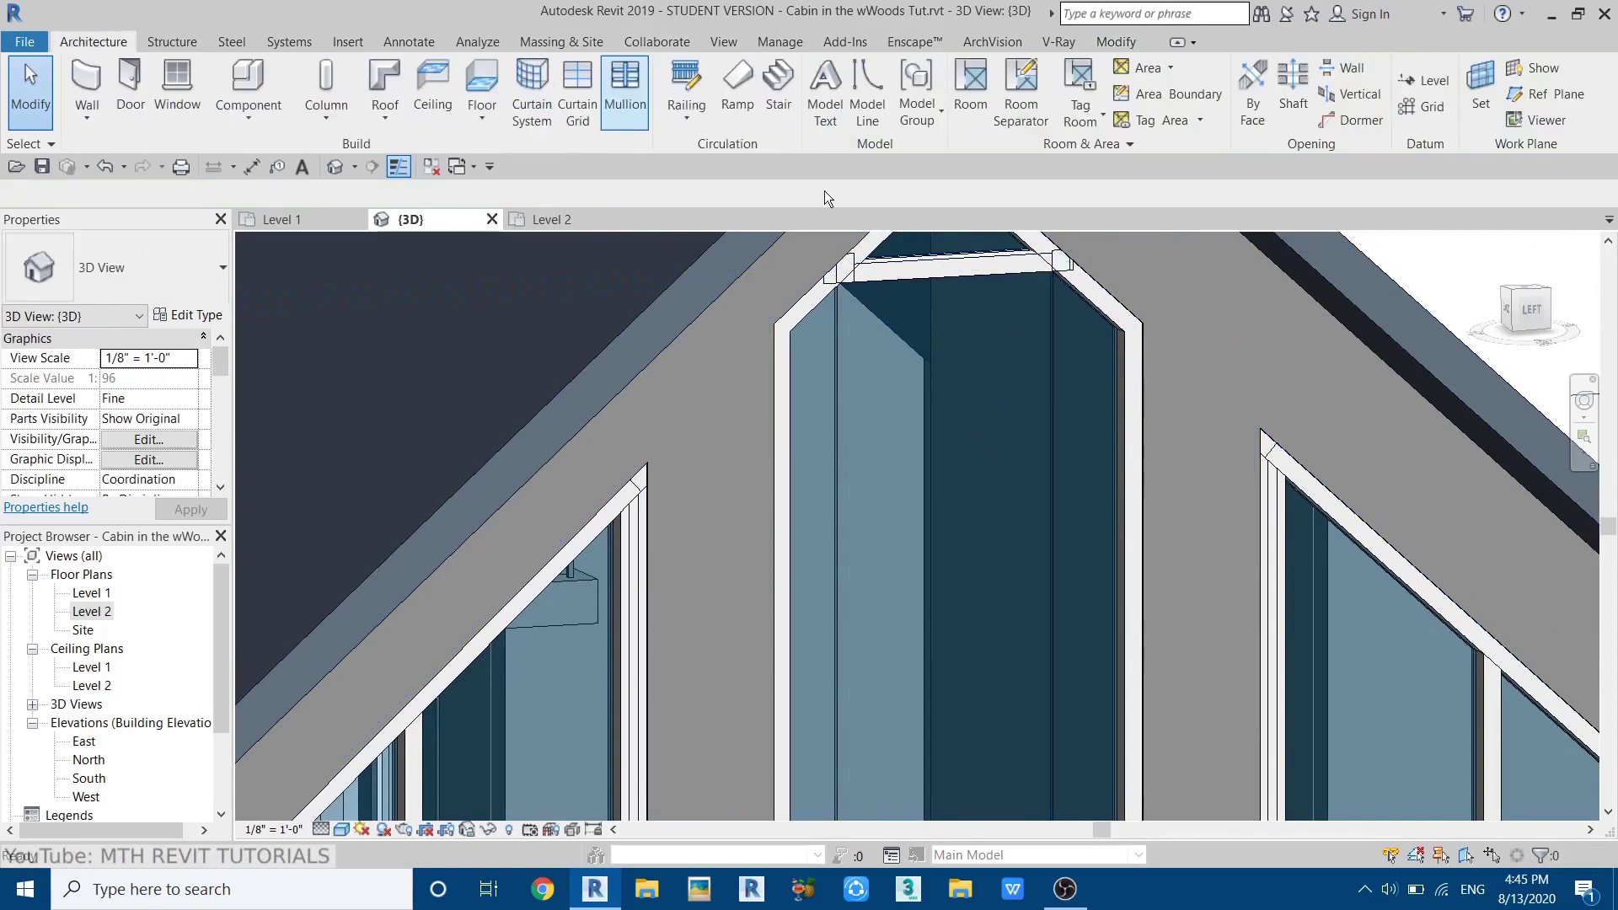
pyautogui.click(975, 261)
pyautogui.click(593, 69)
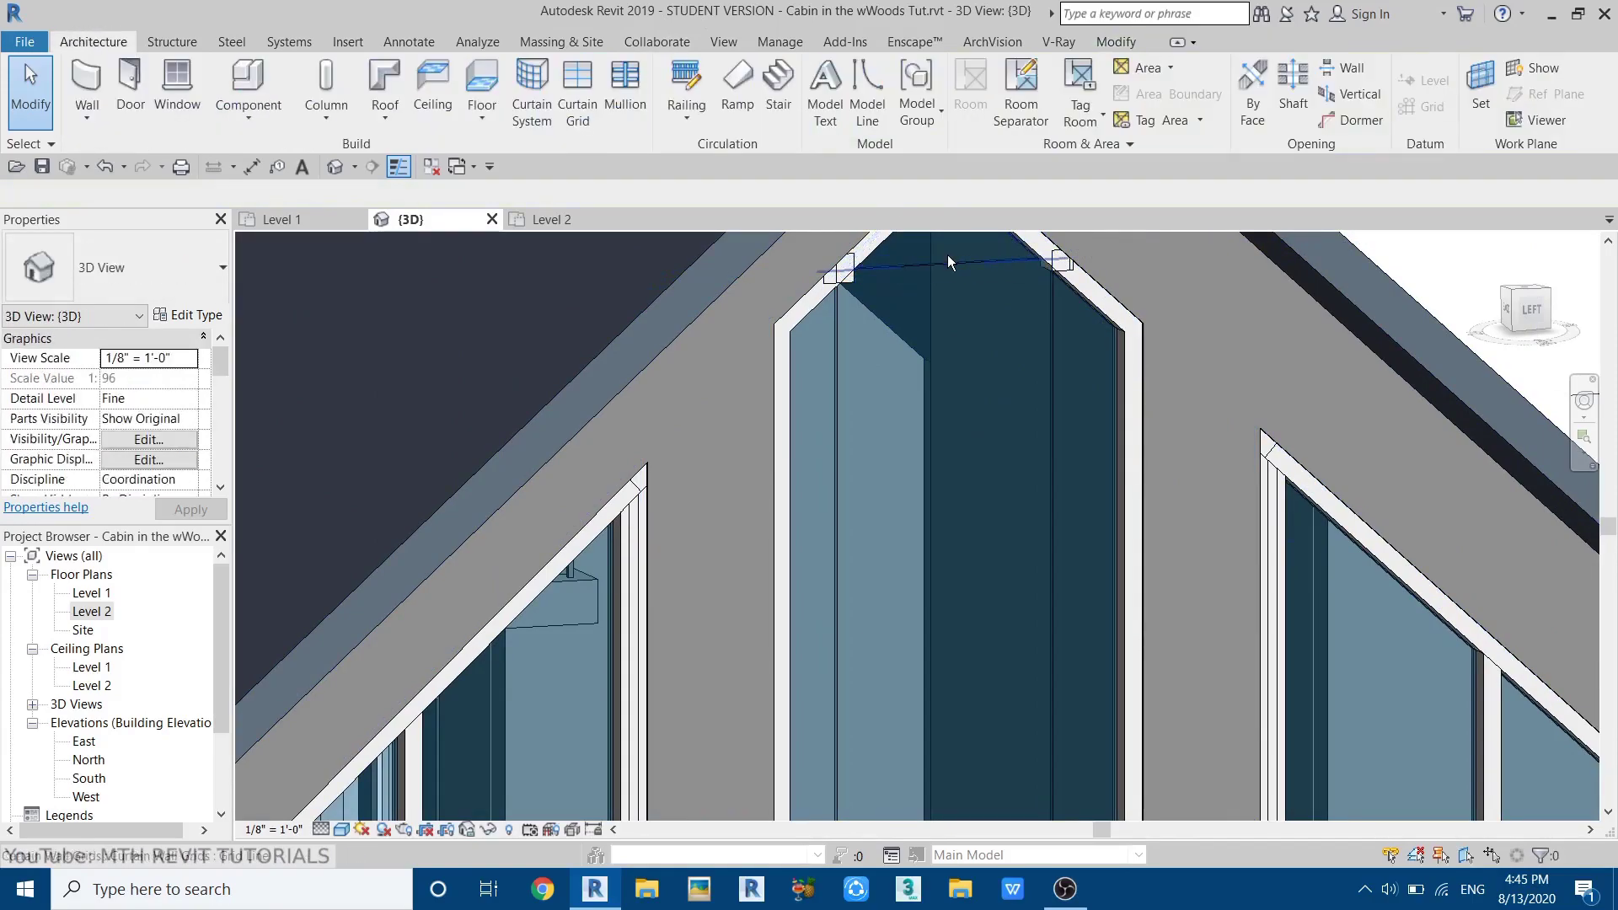
# - Try to unpin the central window's horizontal gridline and select its remaining vertical gridline
pyautogui.click(947, 256)
pyautogui.click(593, 69)
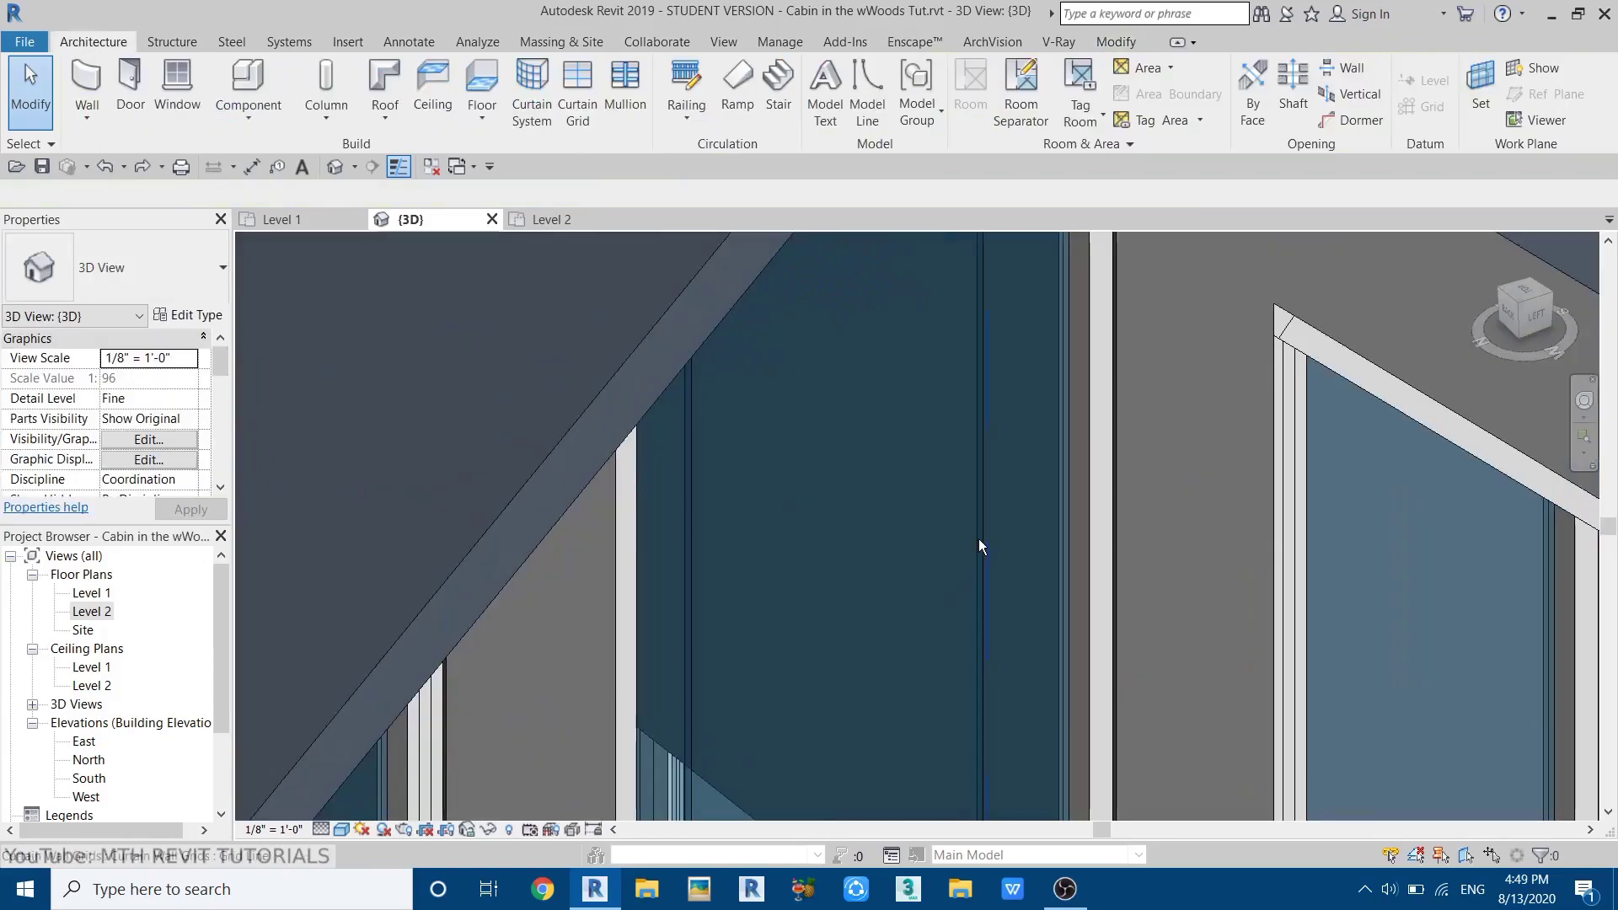
pyautogui.click(984, 600)
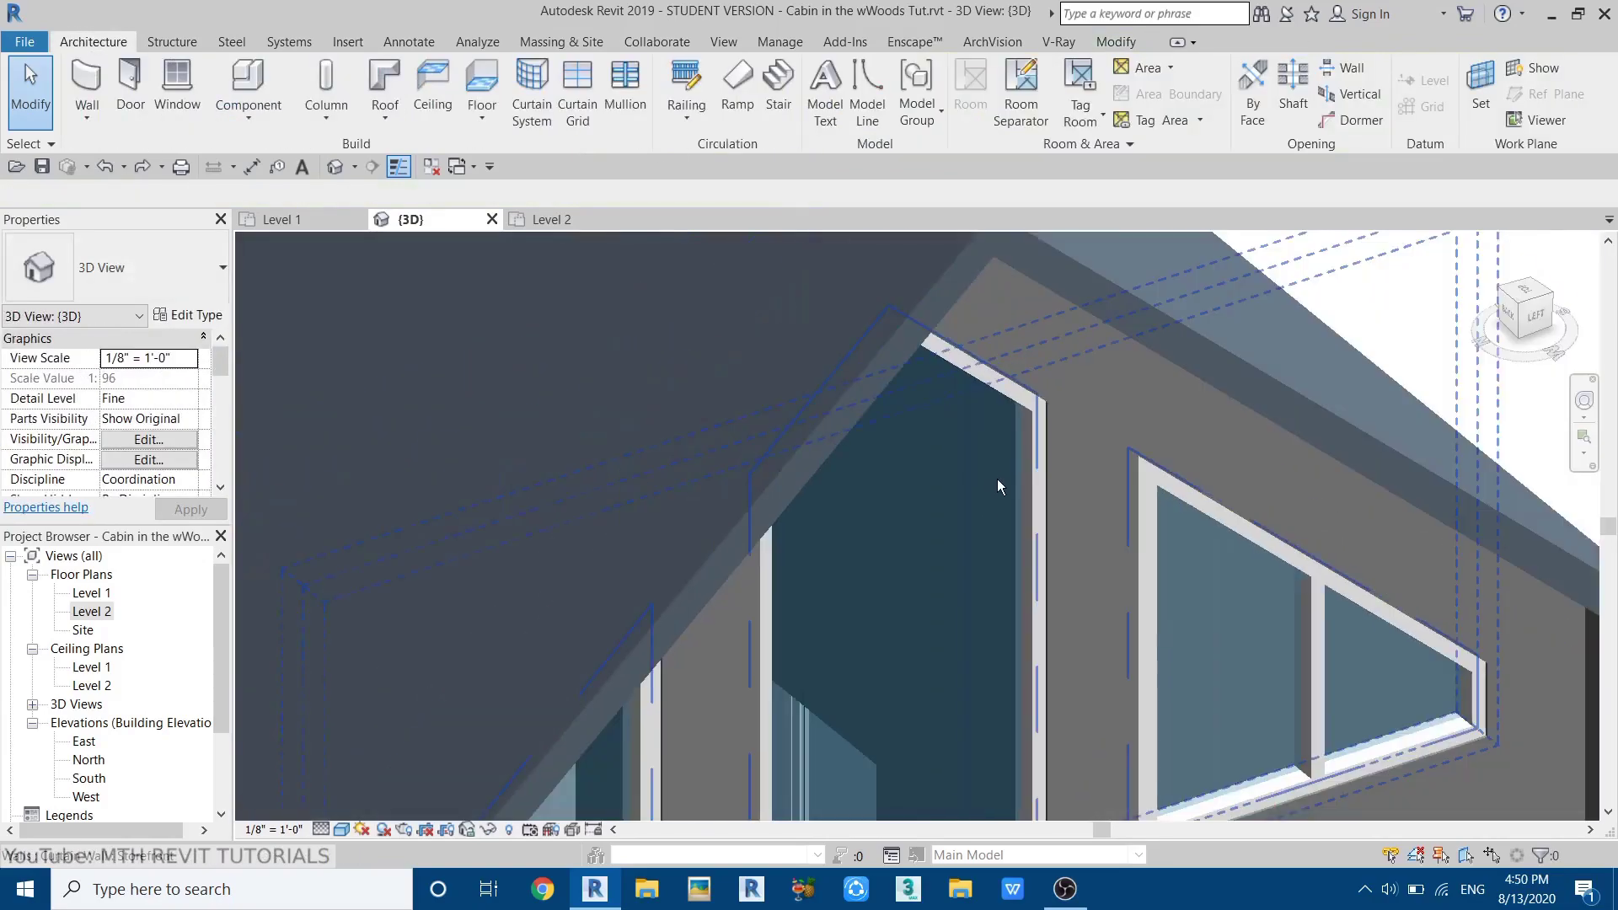
# - Examine the central gable window's glazing for leftover gridlines
pyautogui.scroll(-2, 998, 487)
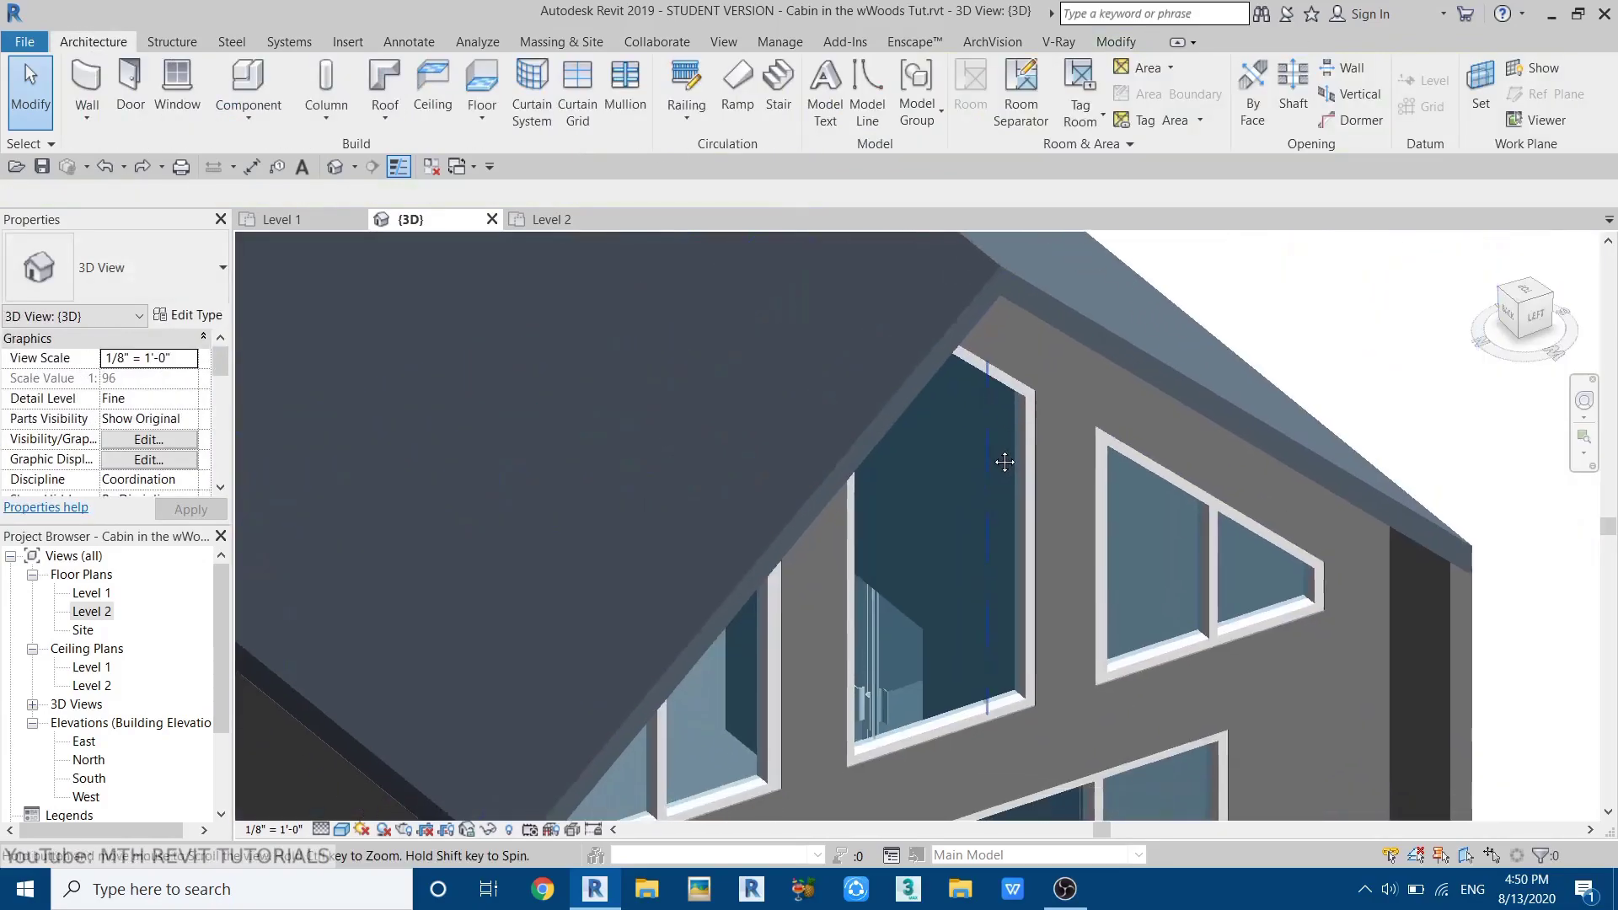
pyautogui.scroll(3, 1000, 514)
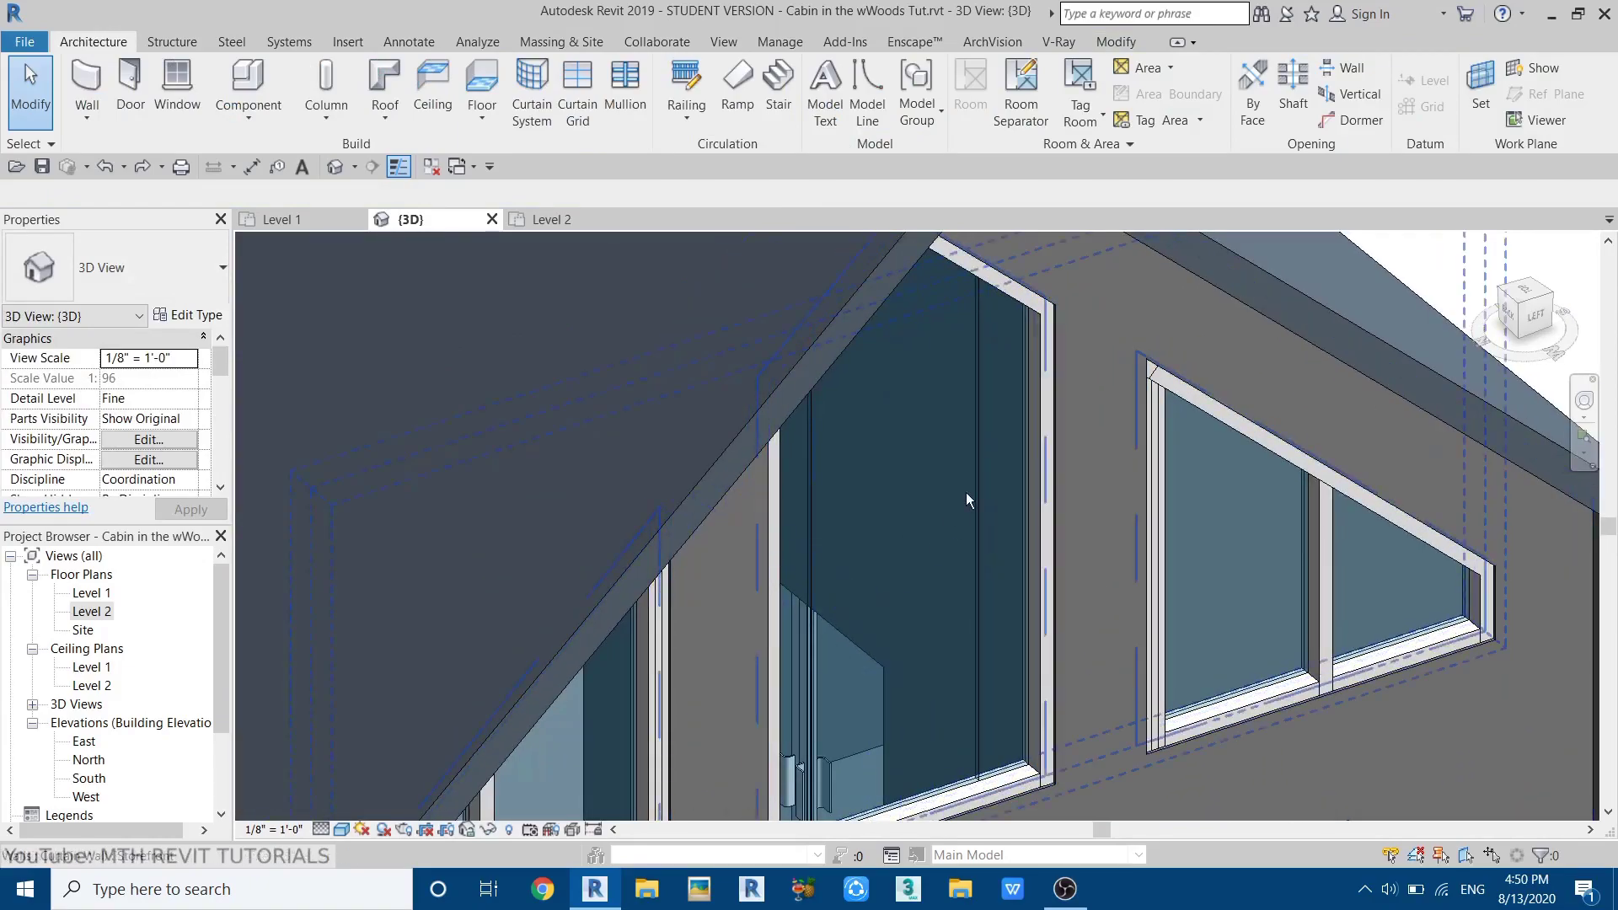
pyautogui.scroll(-3, 966, 492)
pyautogui.scroll(2, 945, 617)
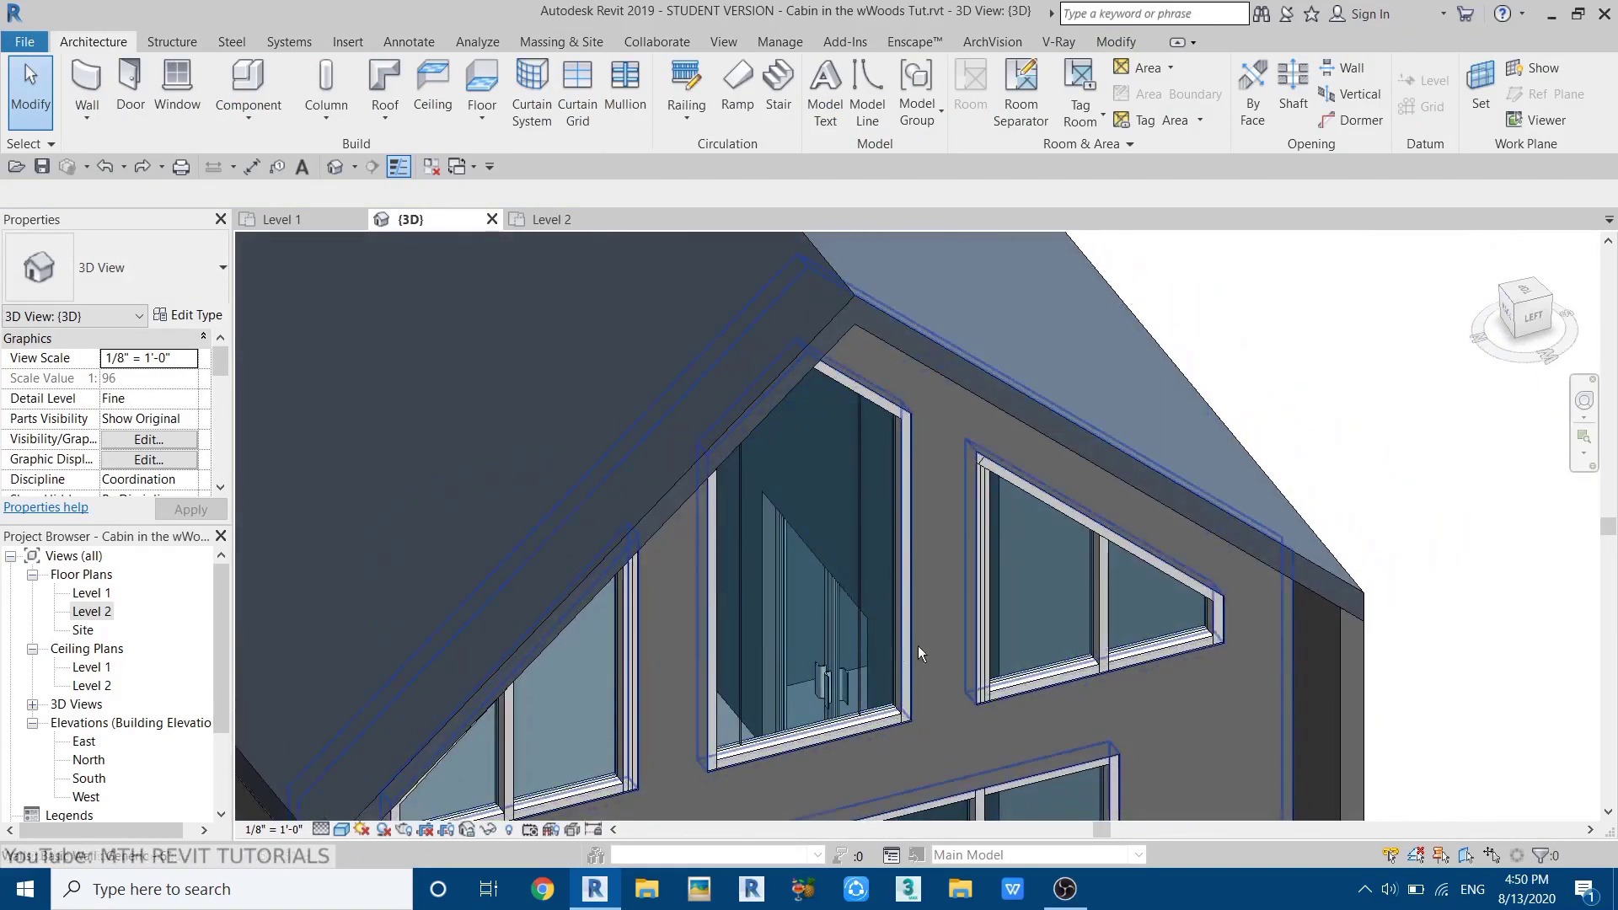
pyautogui.scroll(-1, 929, 649)
pyautogui.scroll(3, 828, 529)
pyautogui.scroll(2, 741, 563)
pyautogui.scroll(-3, 861, 486)
pyautogui.scroll(2, 823, 522)
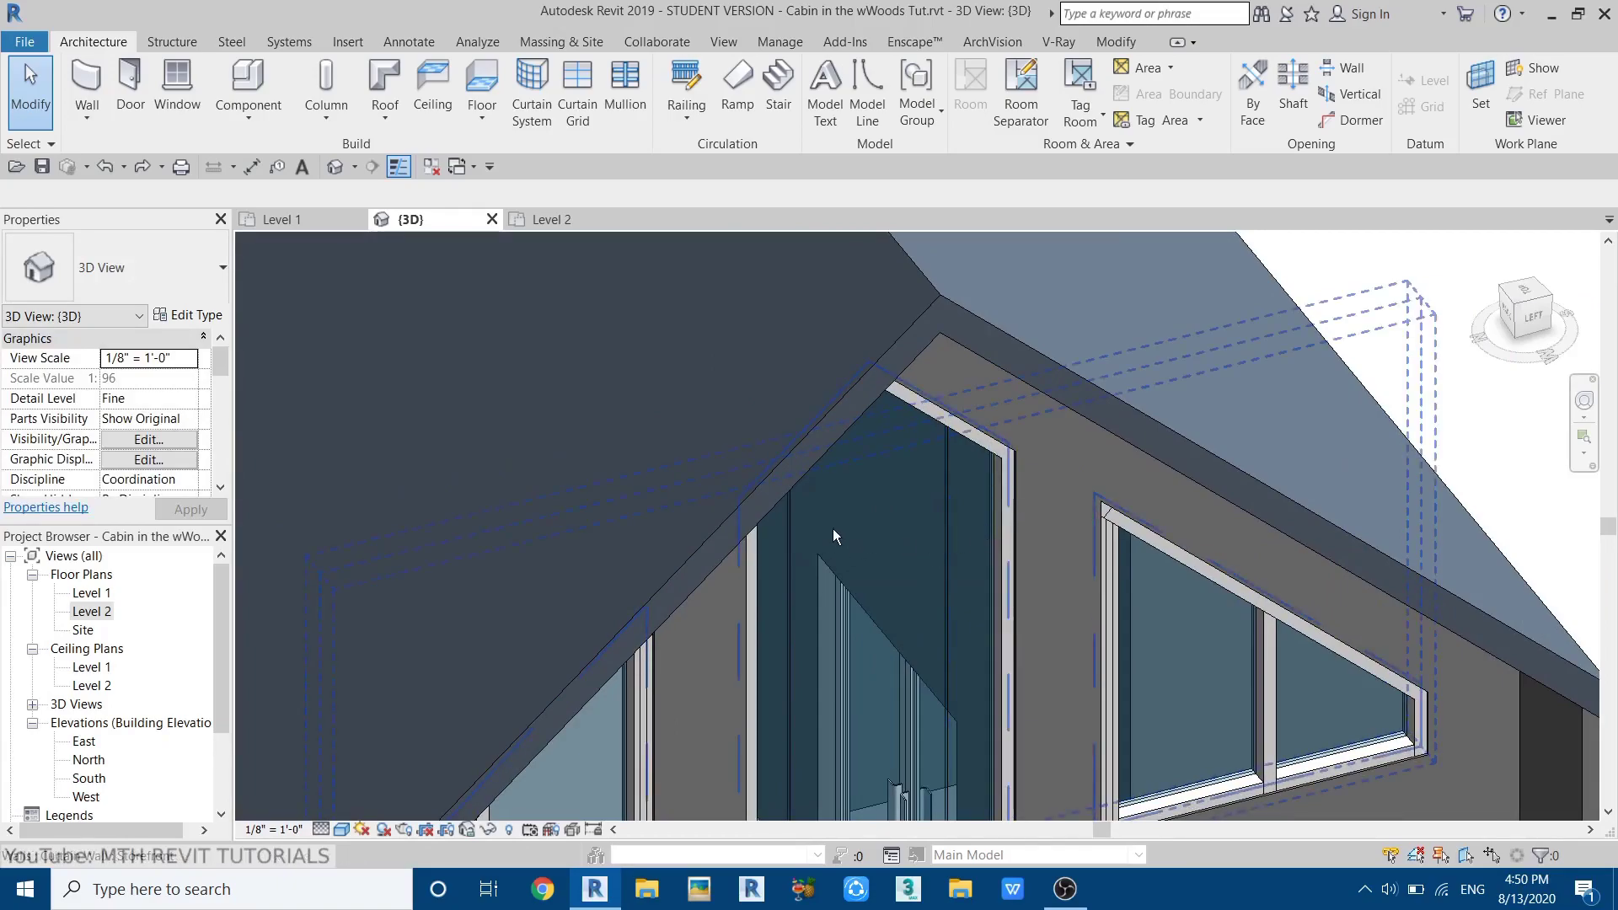
# - Duplicate the type of the left gable's Level 2 curtain wall as Storefront 5
pyautogui.click(903, 476)
pyautogui.click(182, 314)
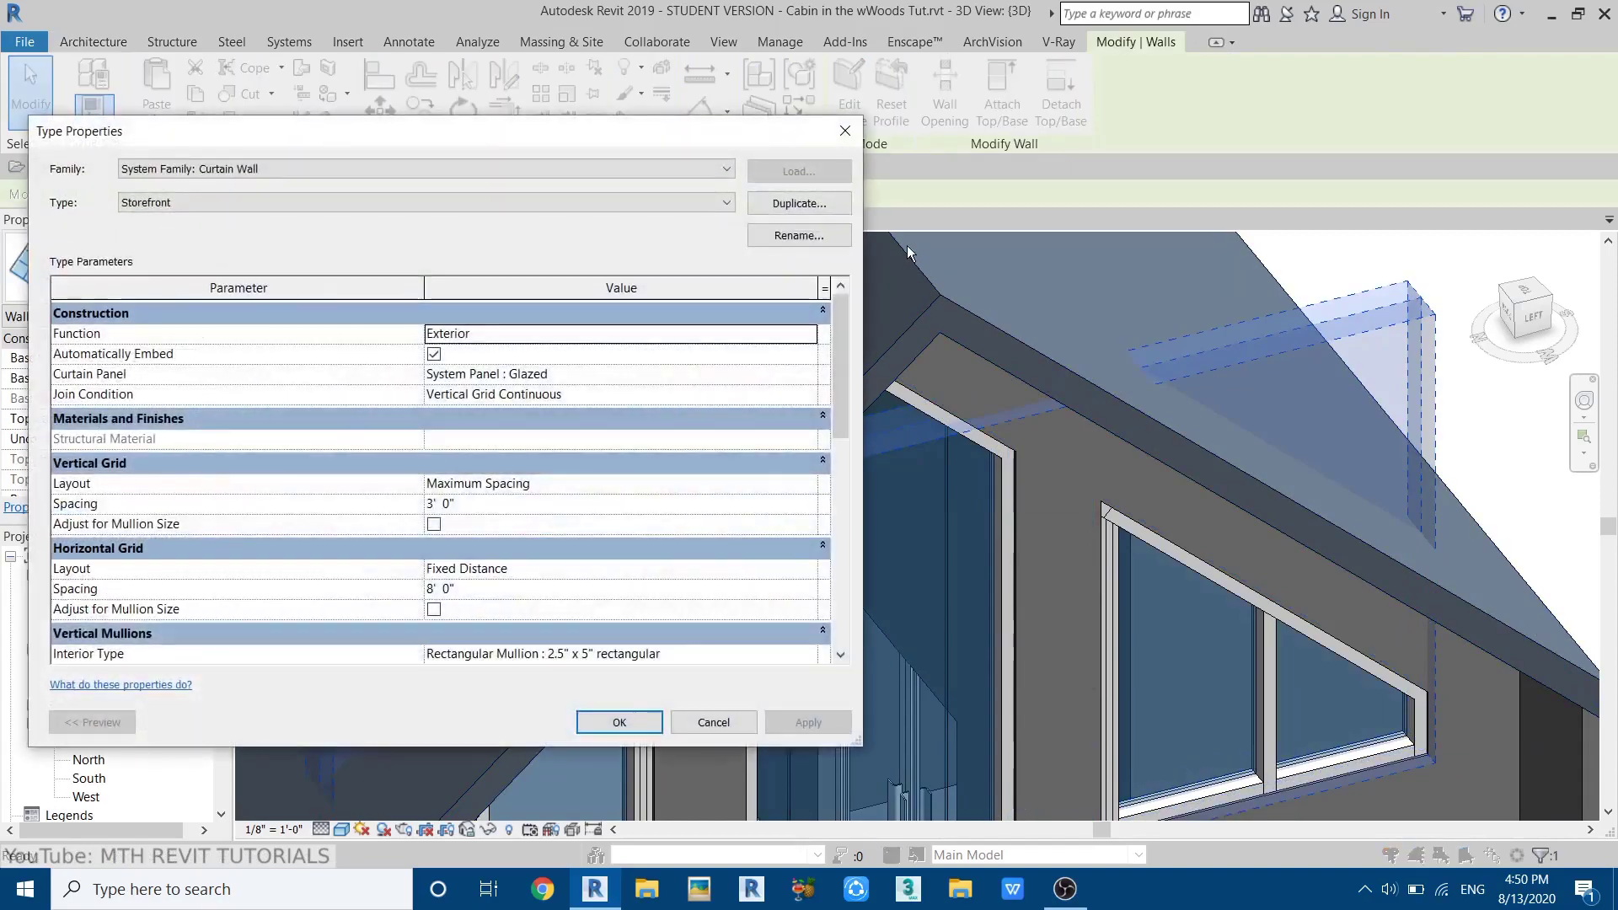
pyautogui.click(797, 207)
pyautogui.click(519, 453)
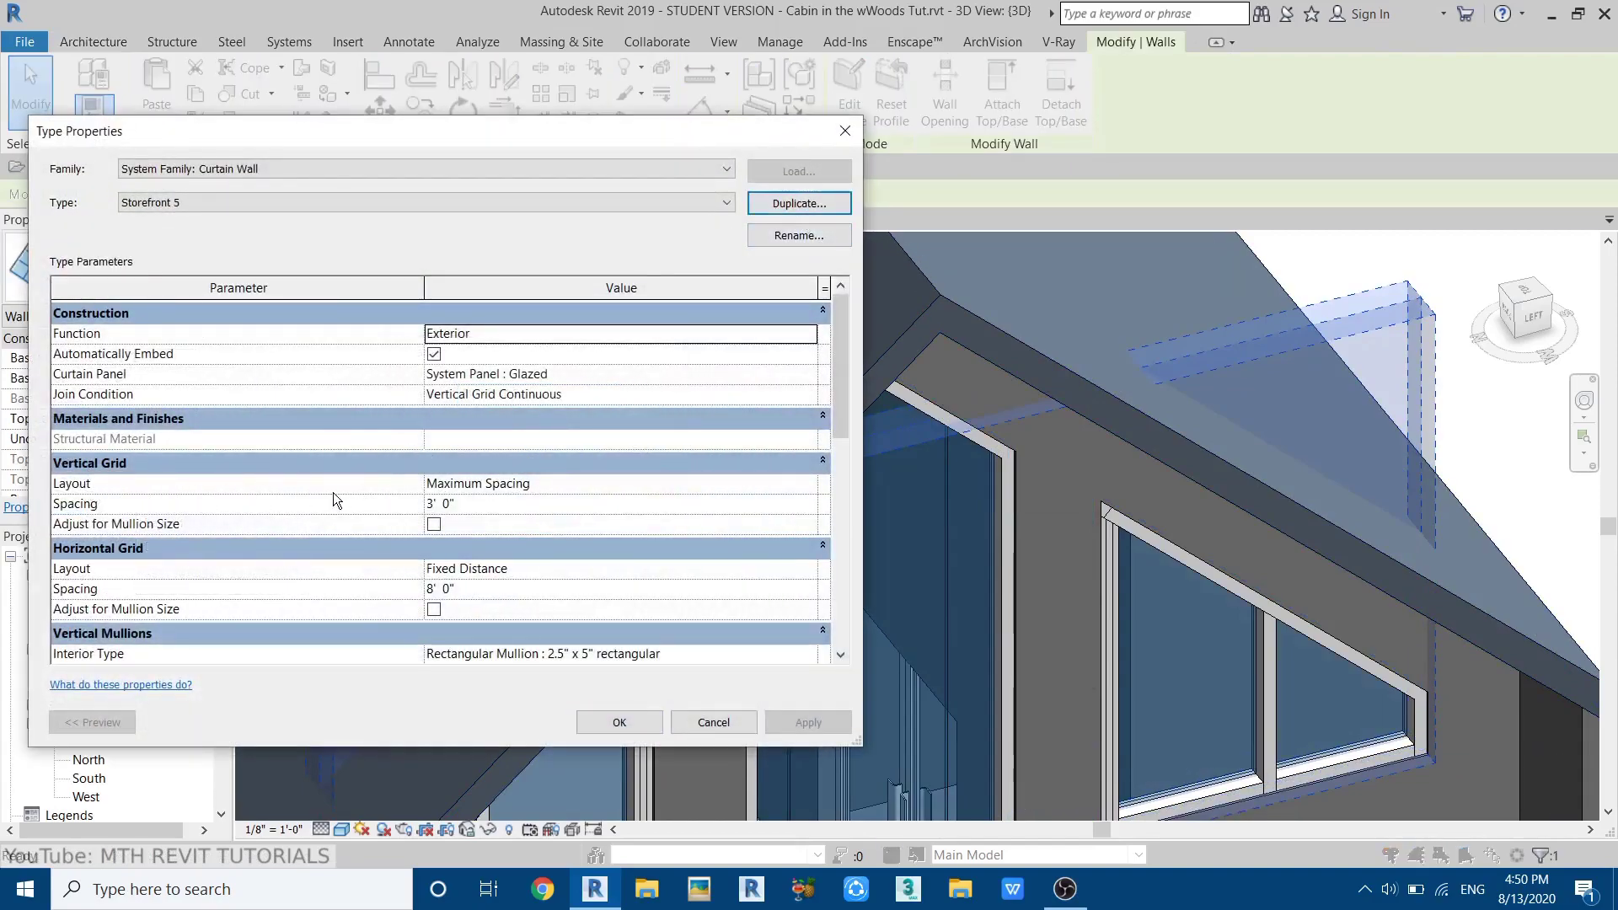
# - Set the type's vertical and horizontal grid layouts to None and delete the resulting non-associated gridlines
pyautogui.click(804, 485)
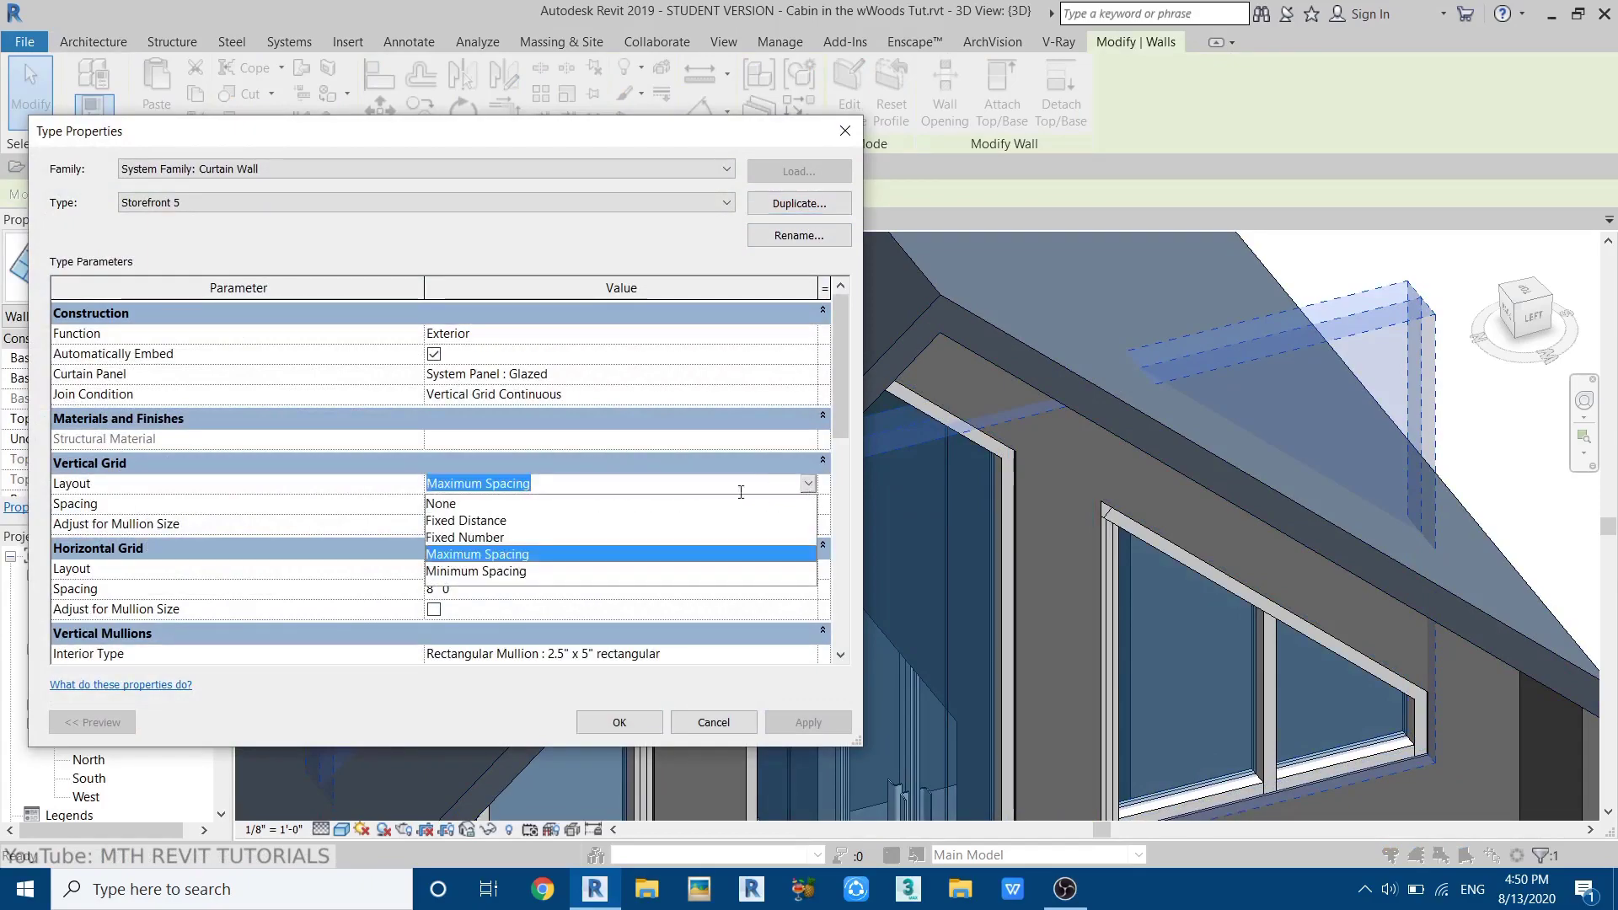
pyautogui.click(492, 502)
pyautogui.click(809, 570)
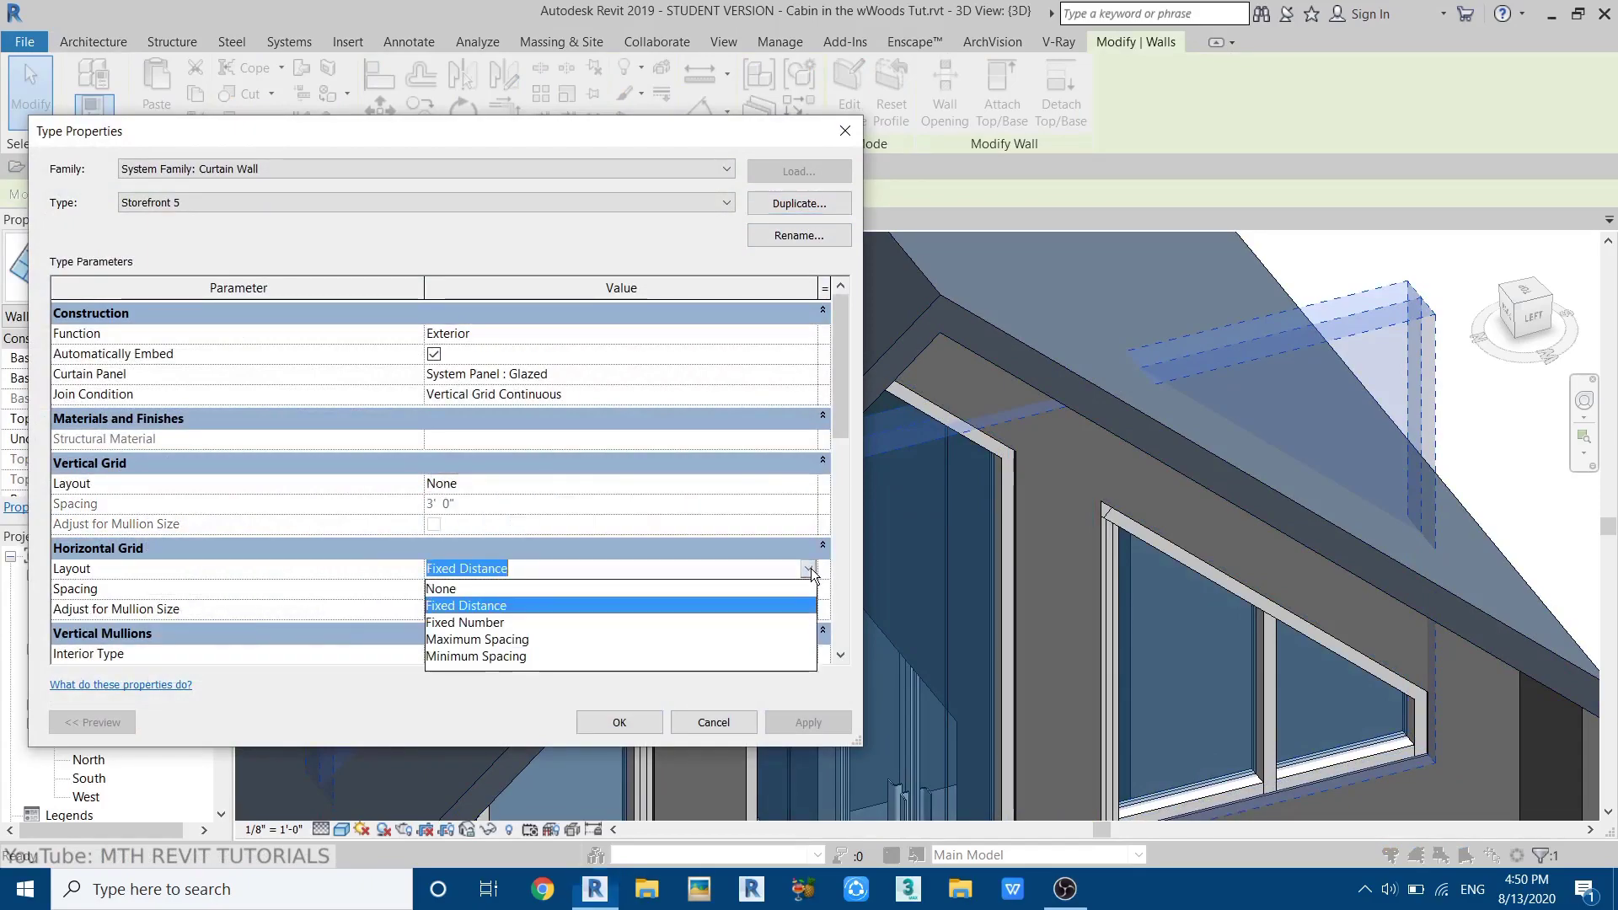
pyautogui.click(442, 589)
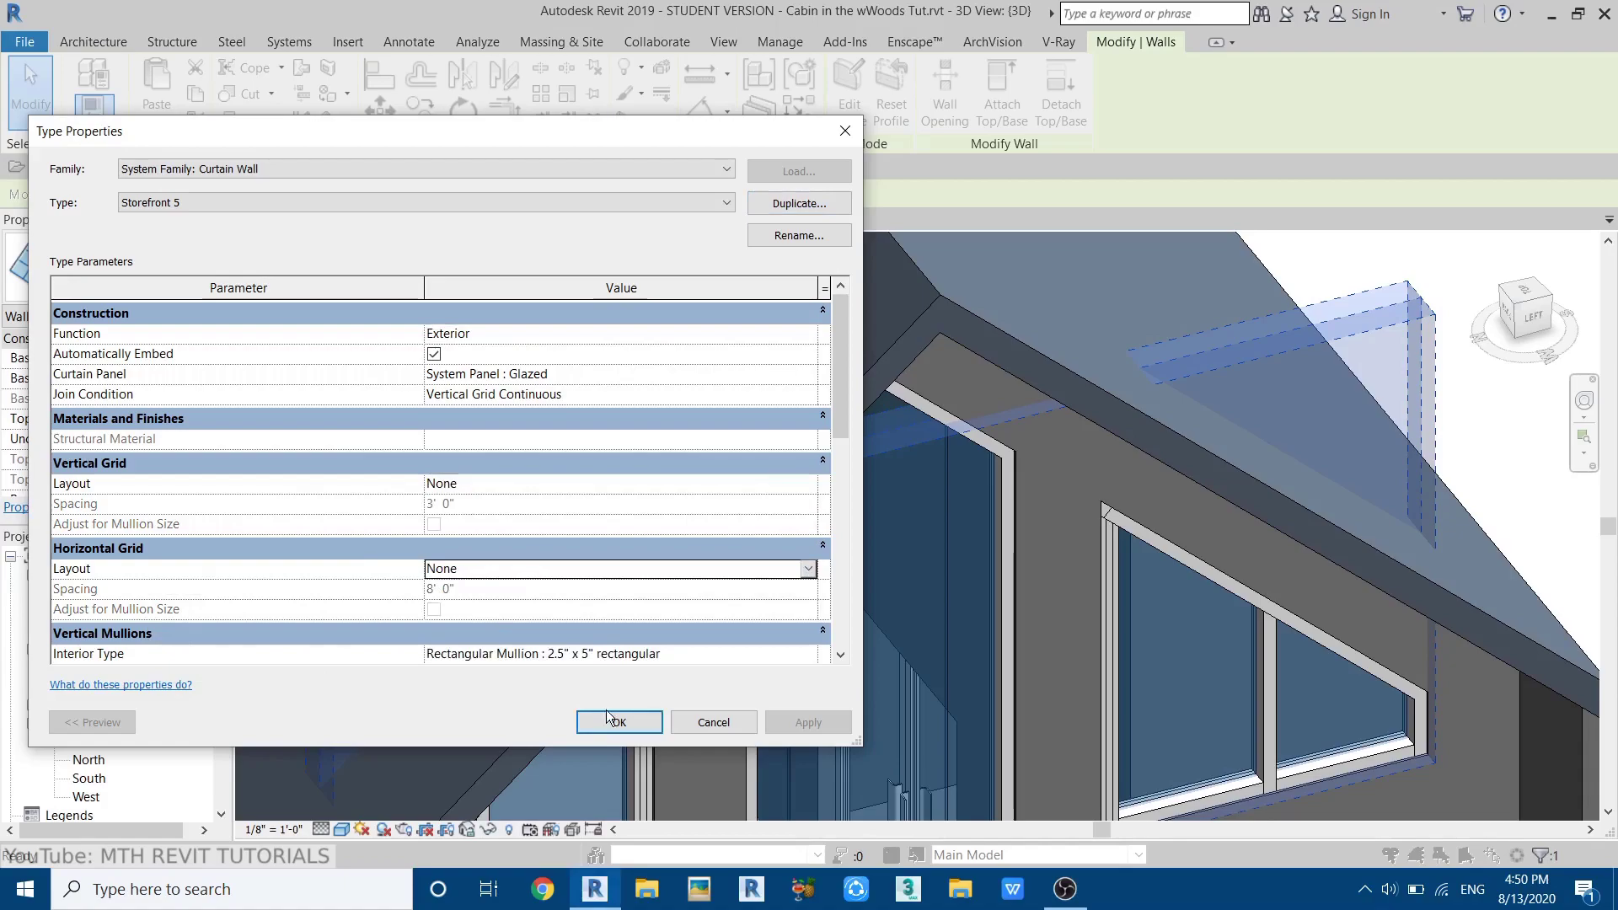
pyautogui.click(609, 713)
pyautogui.click(716, 514)
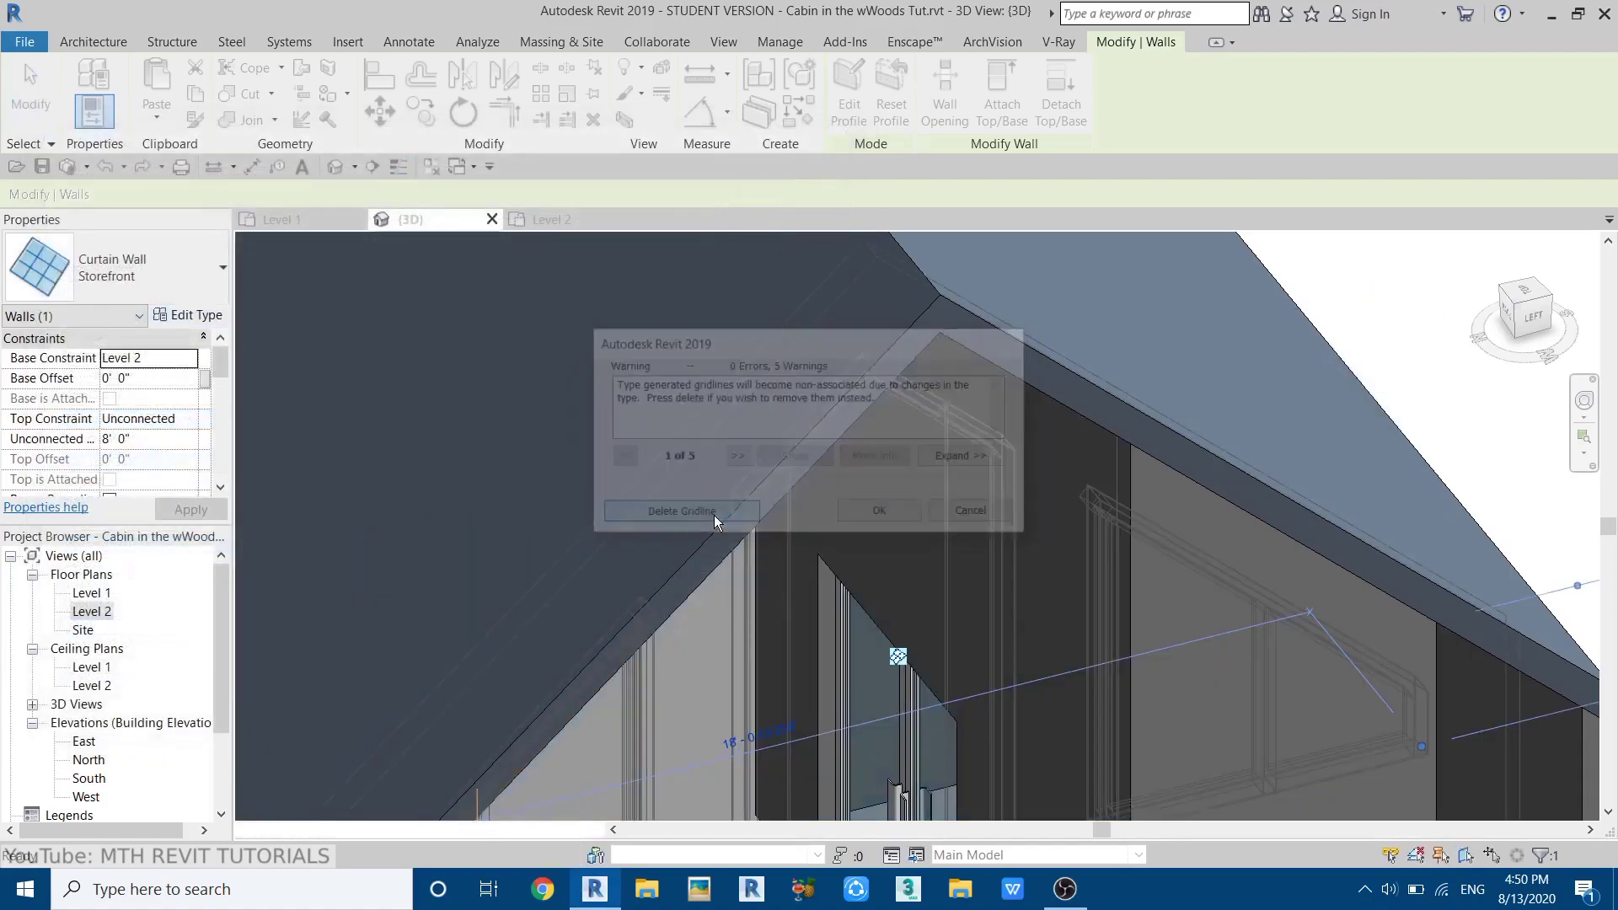
pyautogui.press('Escape')
pyautogui.keyDown('shift'); pyautogui.moveTo(831, 580); pyautogui.dragTo(564, 532, button='middle'); pyautogui.keyUp('shift')
pyautogui.scroll(3, 575, 446)
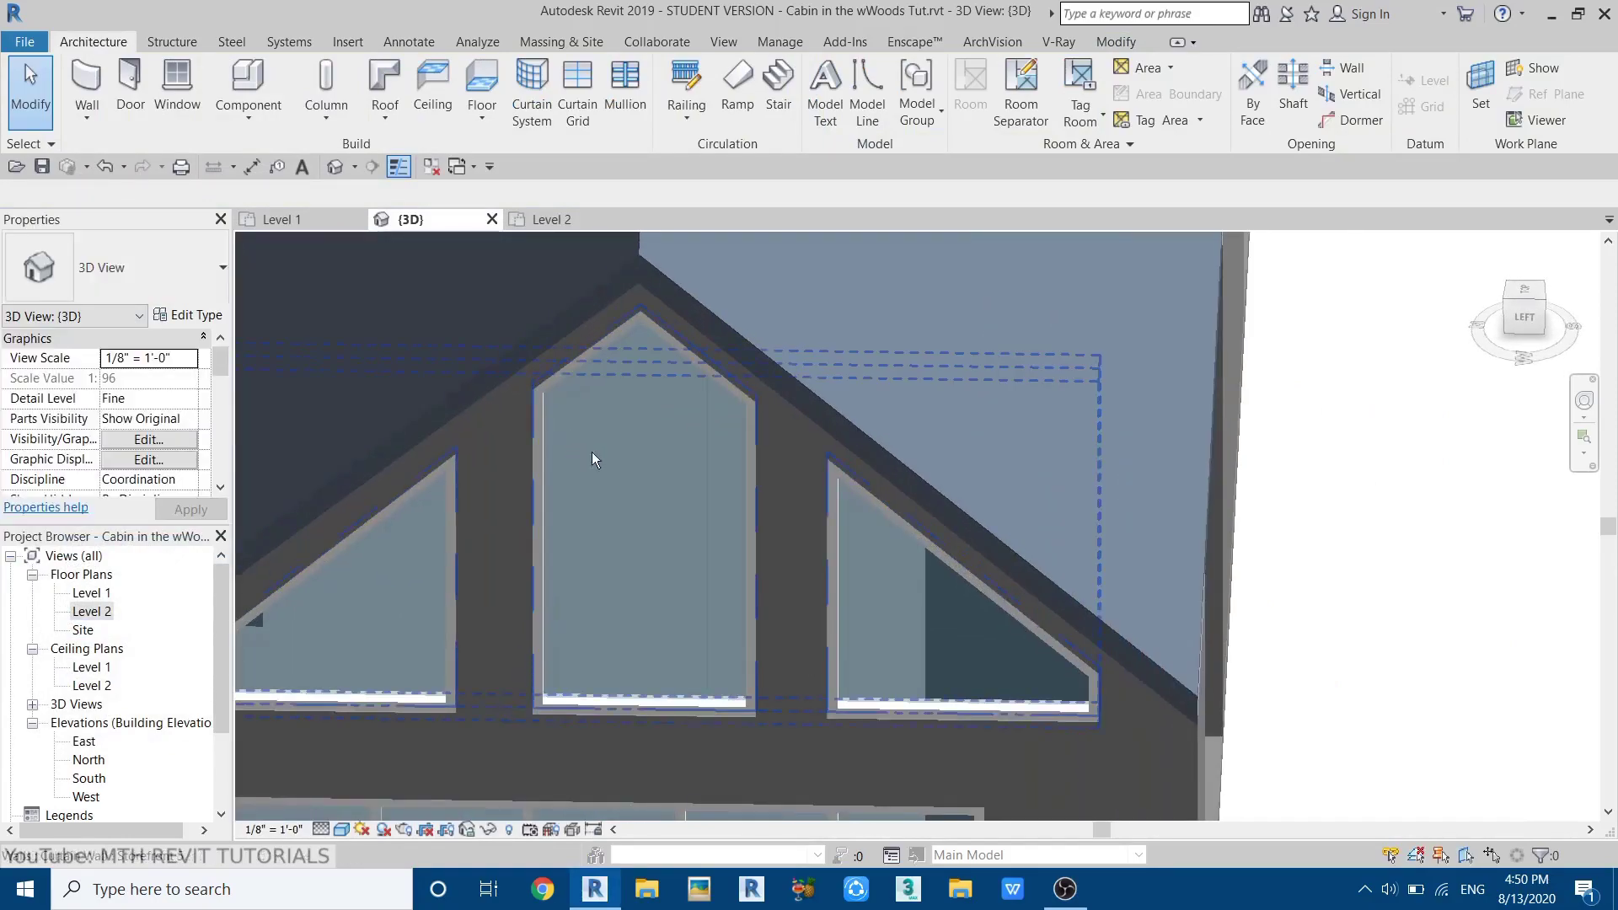
# - Delete the leftover vertical gridline from the central gable window's glazing
pyautogui.scroll(3, 623, 434)
pyautogui.scroll(1, 706, 397)
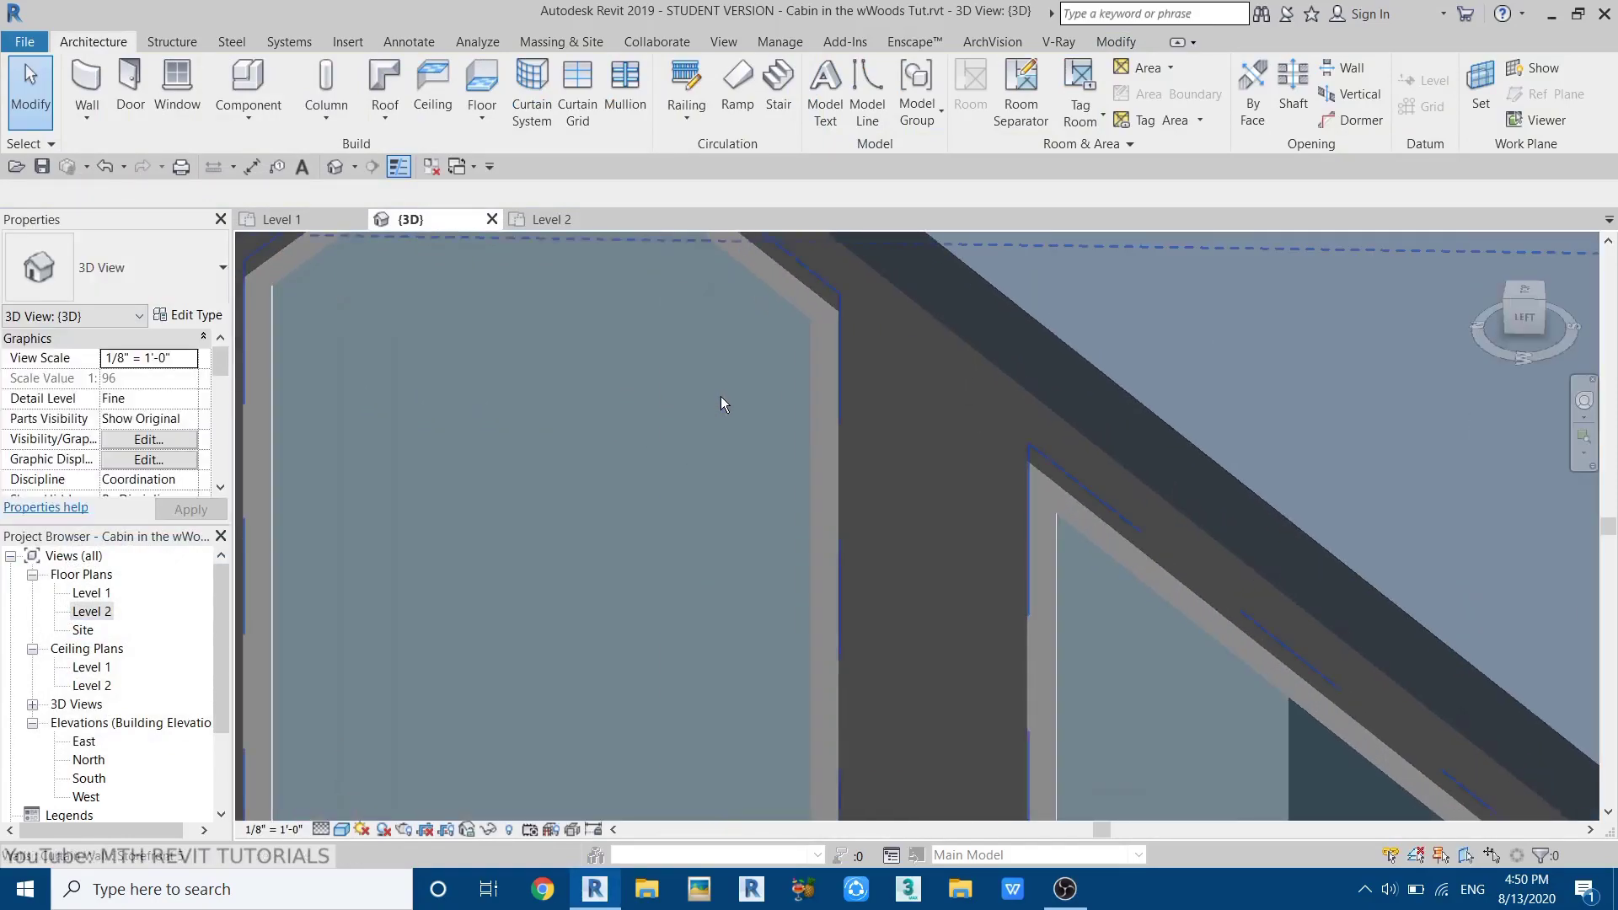
pyautogui.click(711, 402)
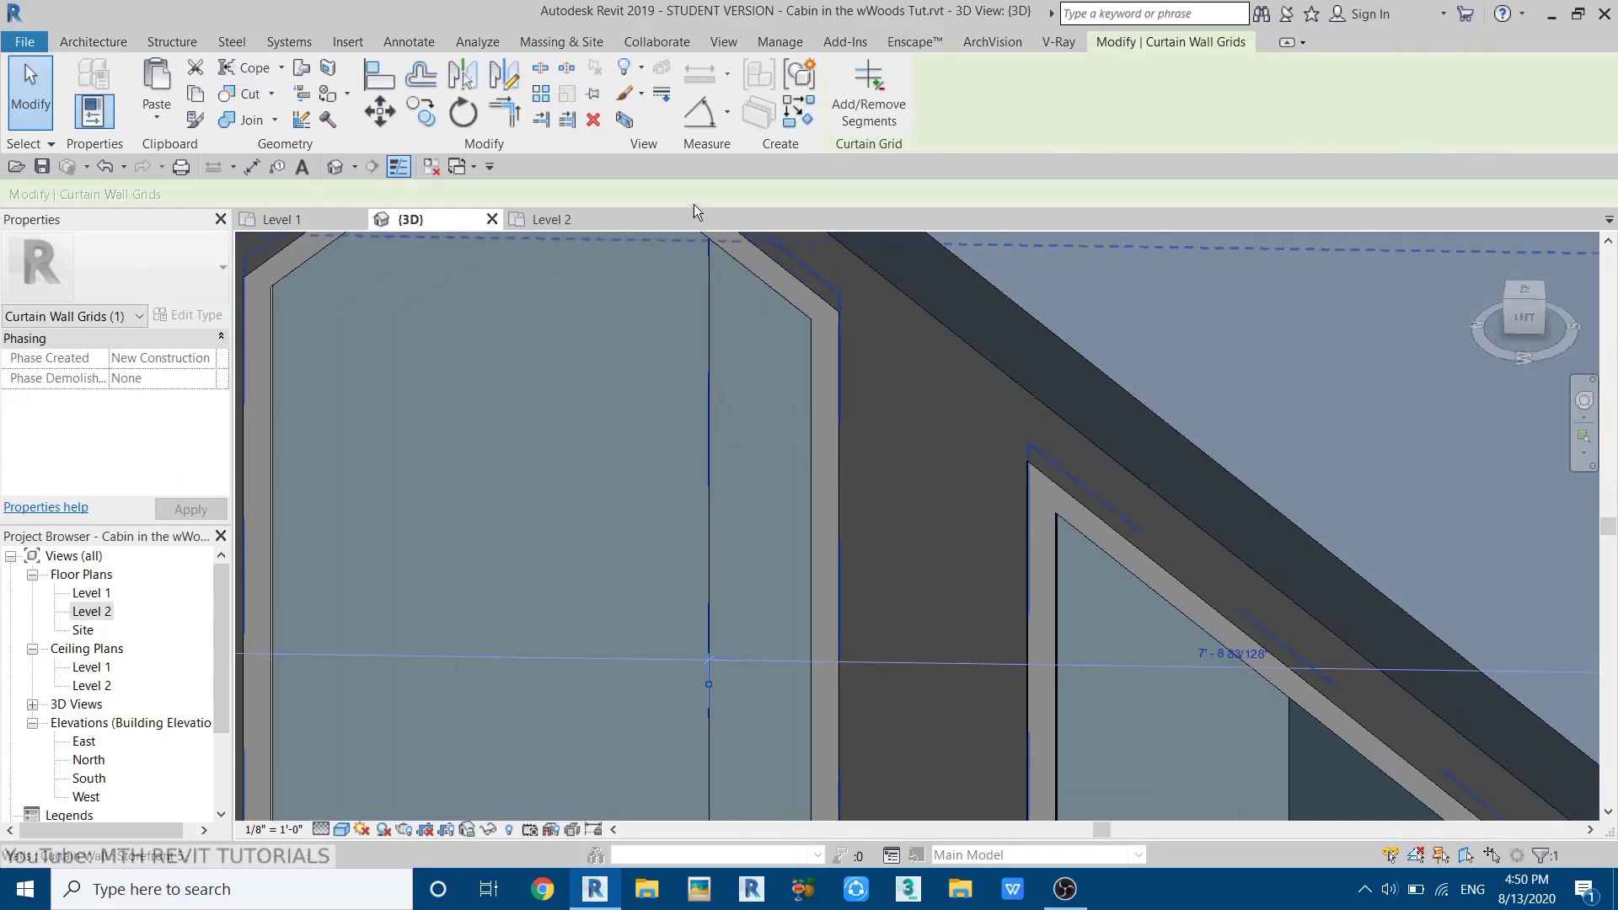
pyautogui.click(596, 119)
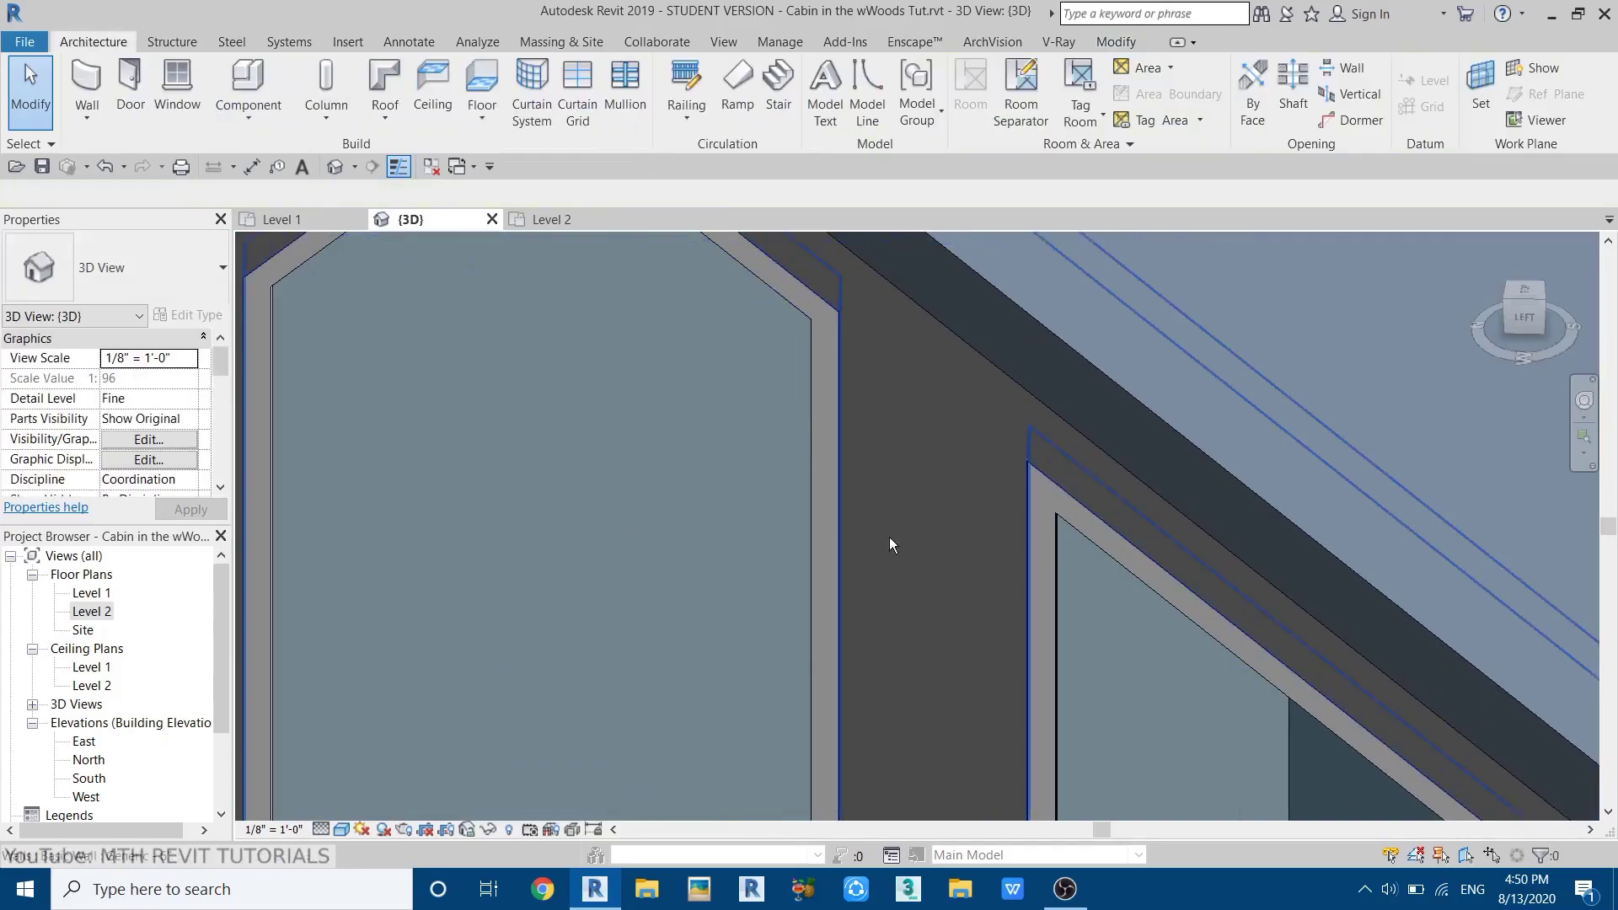
pyautogui.scroll(-6, 885, 522)
pyautogui.keyDown('shift'); pyautogui.moveTo(925, 583); pyautogui.dragTo(604, 532, button='middle'); pyautogui.keyUp('shift')
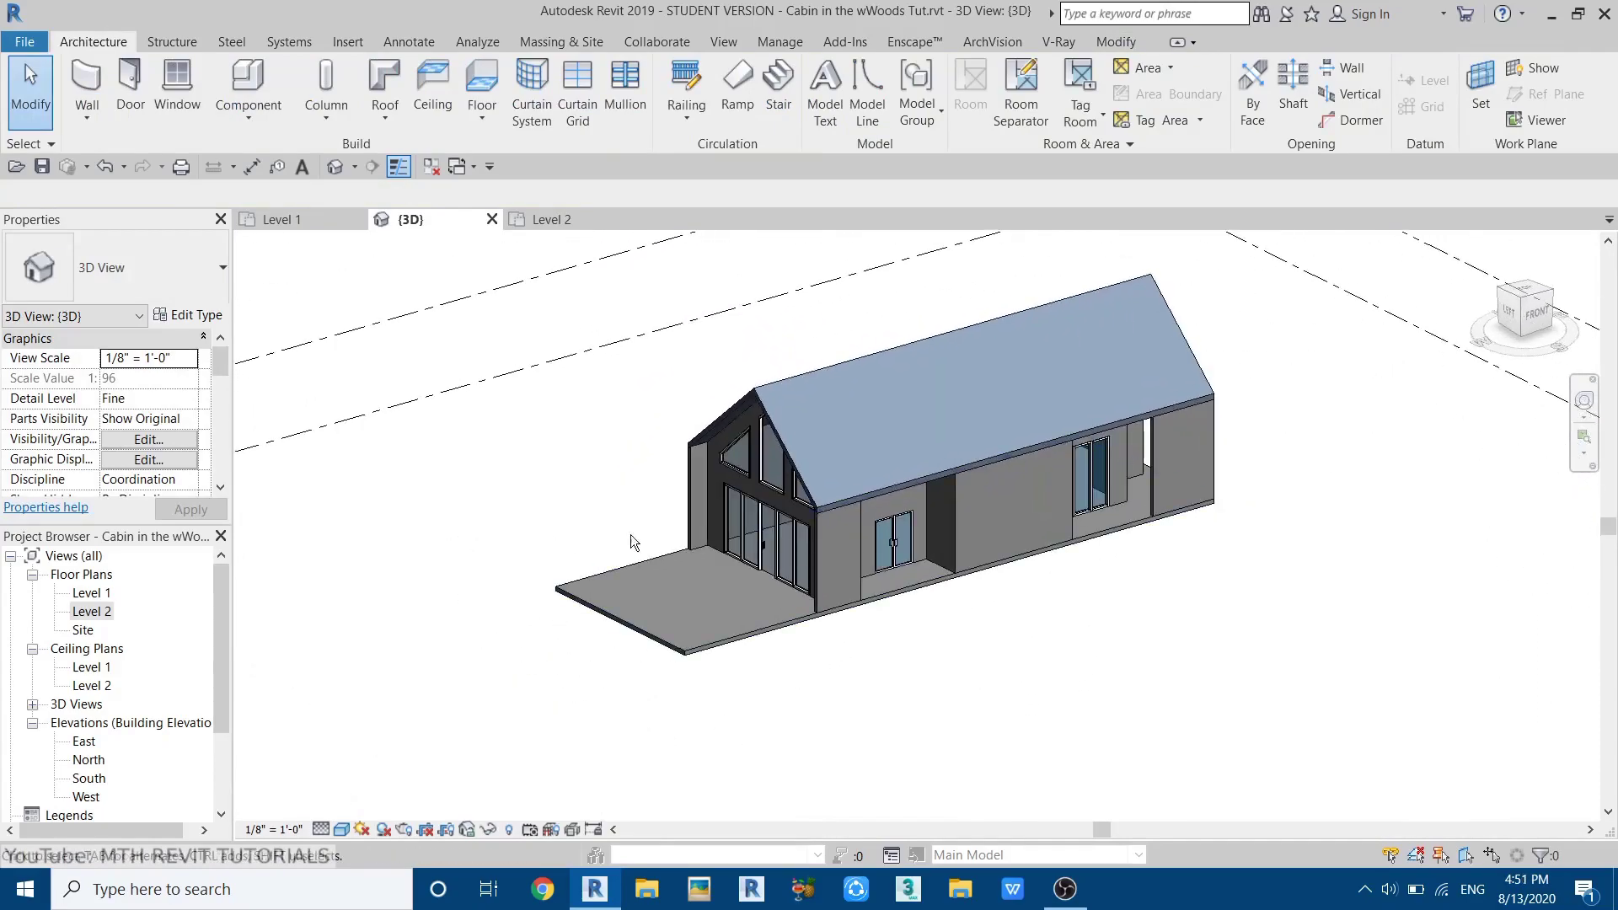
# - Open the Site floor plan and start placing an architectural column
pyautogui.doubleClick(77, 631)
pyautogui.scroll(6, 868, 438)
pyautogui.click(354, 108)
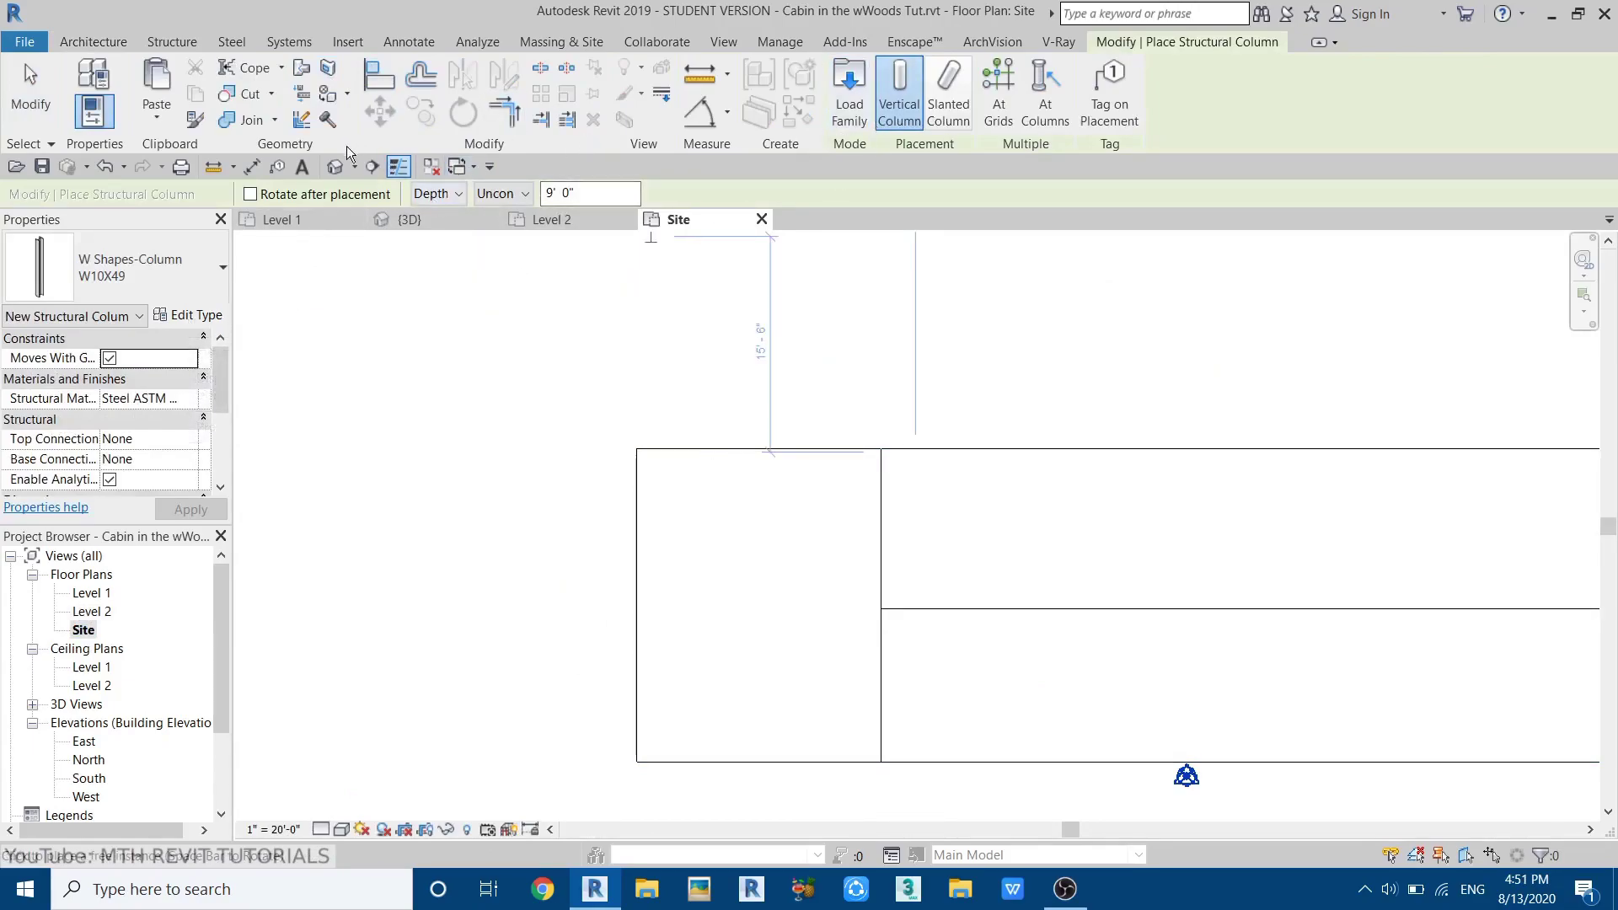
pyautogui.press('Escape')
pyautogui.click(328, 119)
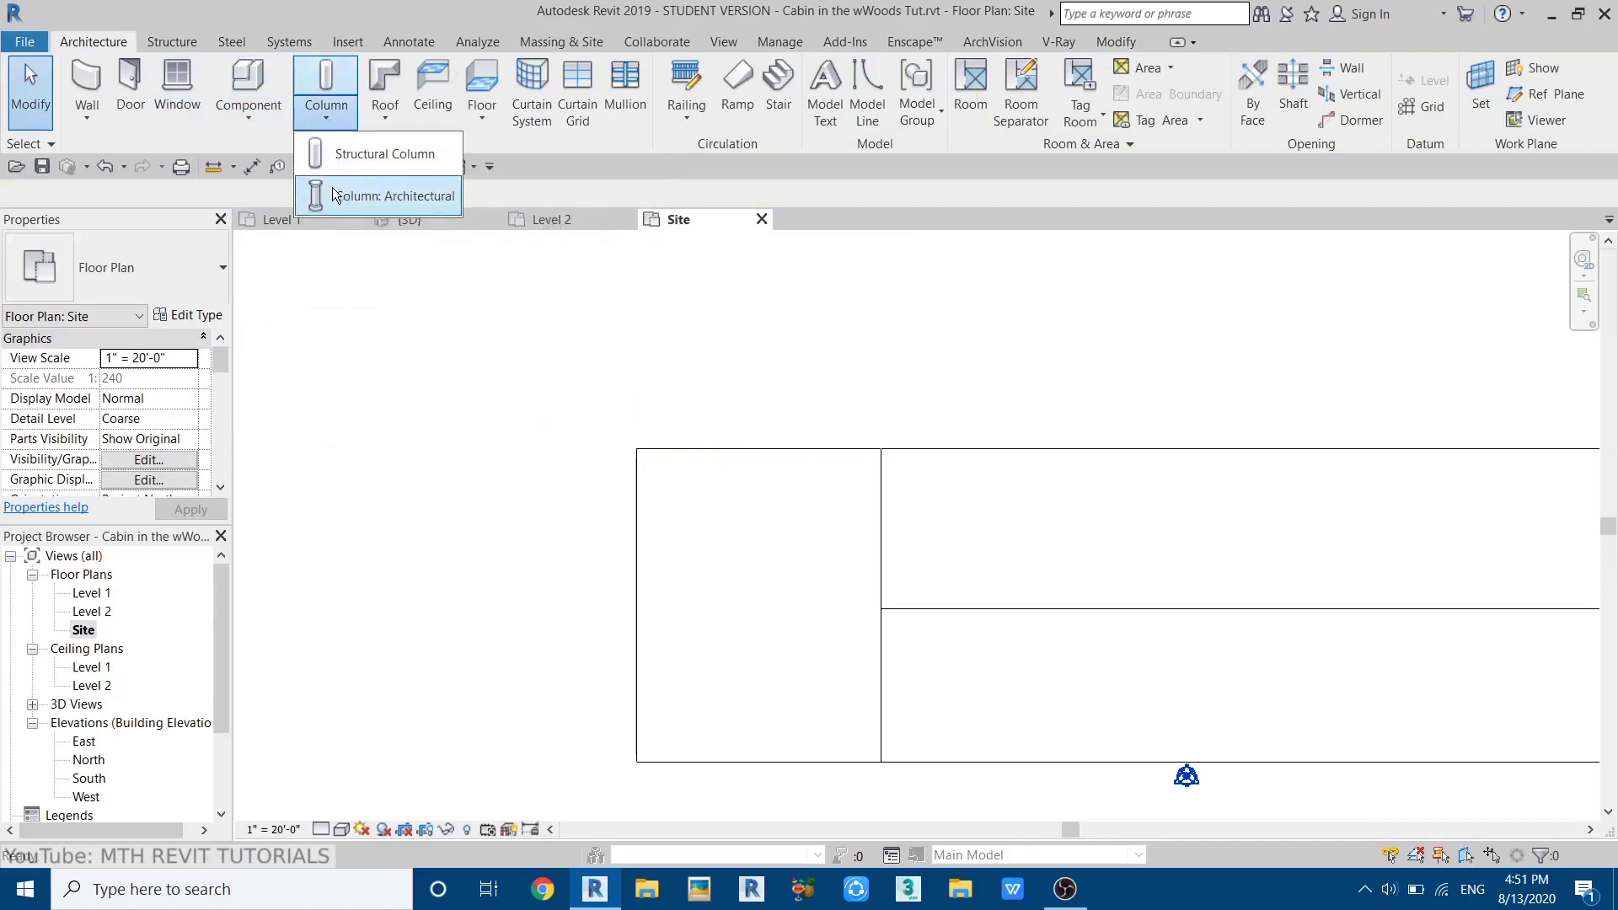
pyautogui.click(337, 196)
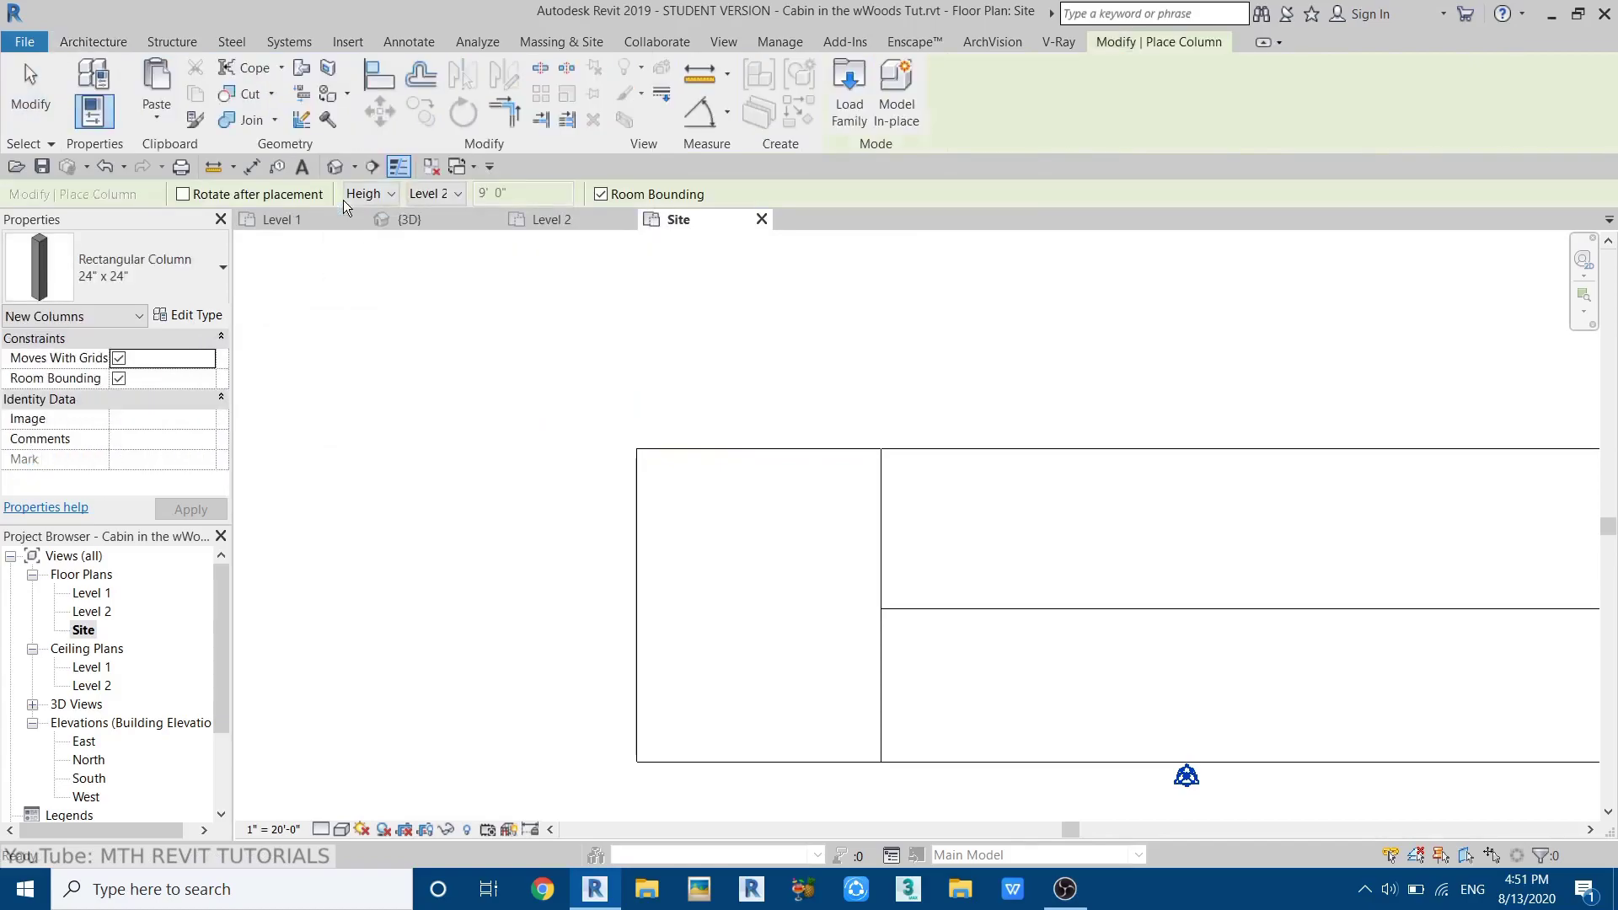
# - Duplicate the rectangular column type as 6"X6" and set its depth and width to 6"
pyautogui.click(190, 315)
pyautogui.click(798, 203)
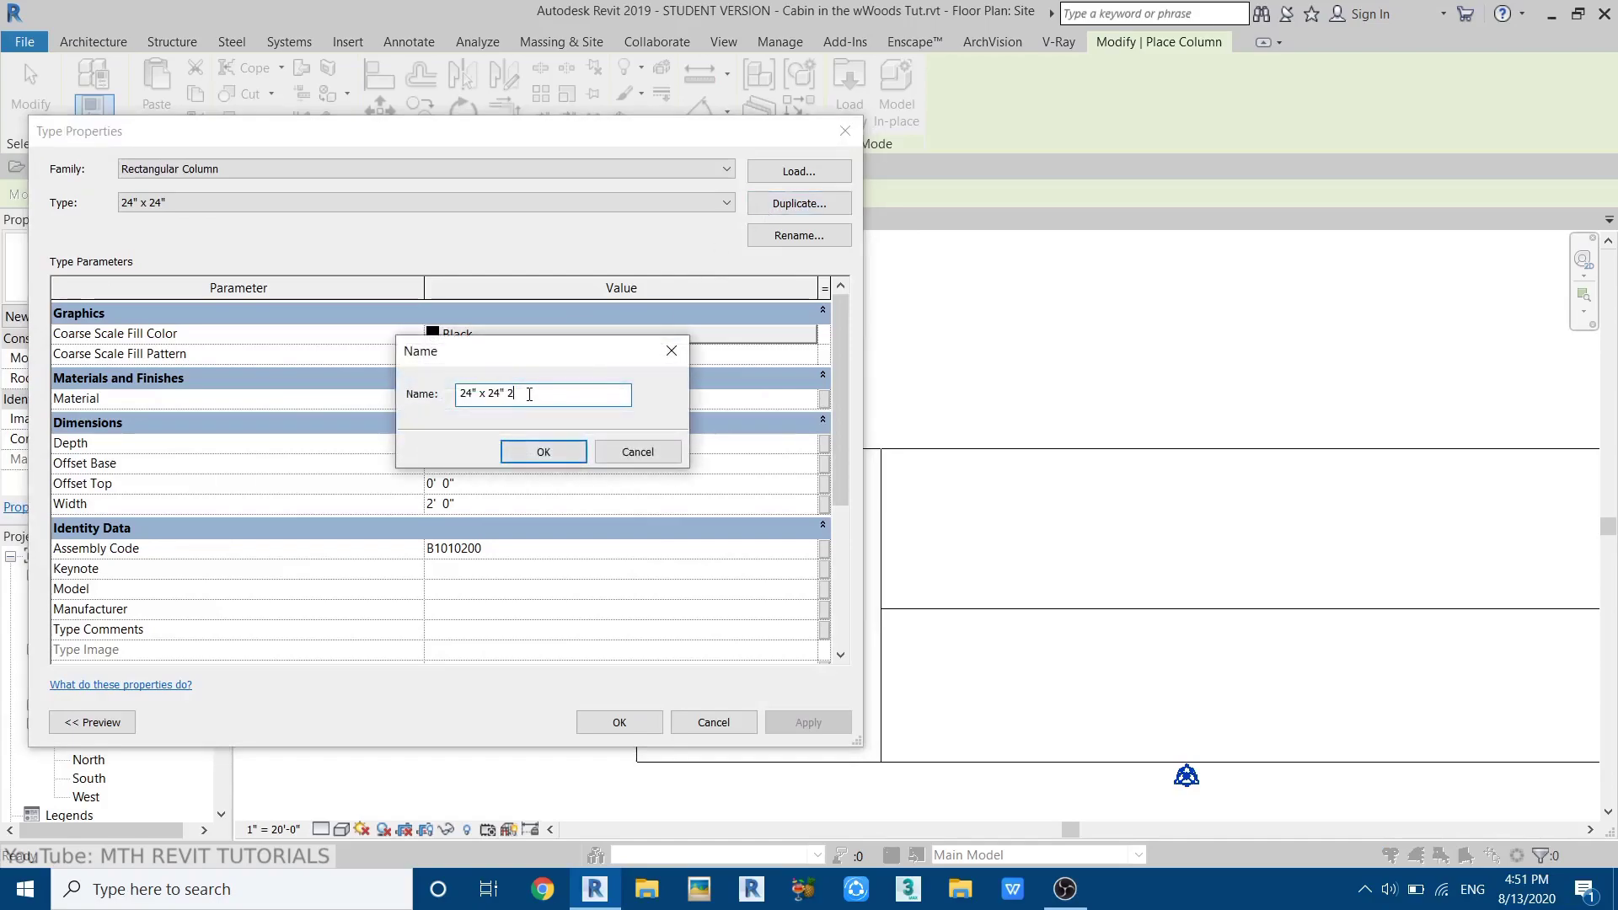
pyautogui.write('6"X6')
pyautogui.click(542, 451)
pyautogui.click(482, 426)
pyautogui.click(481, 424)
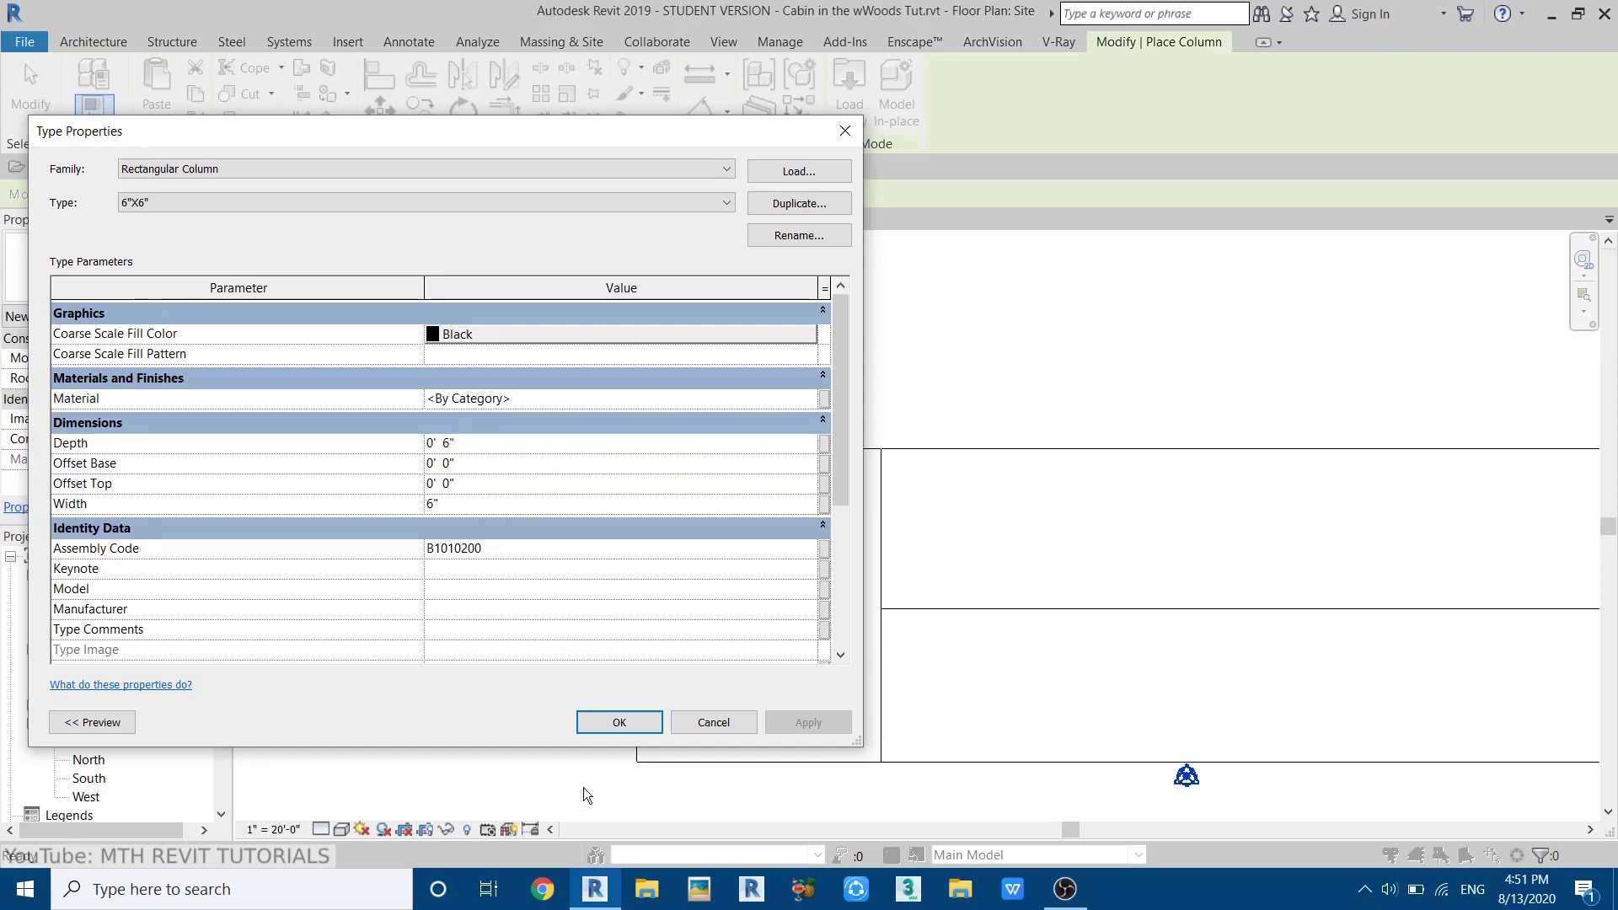
pyautogui.click(608, 717)
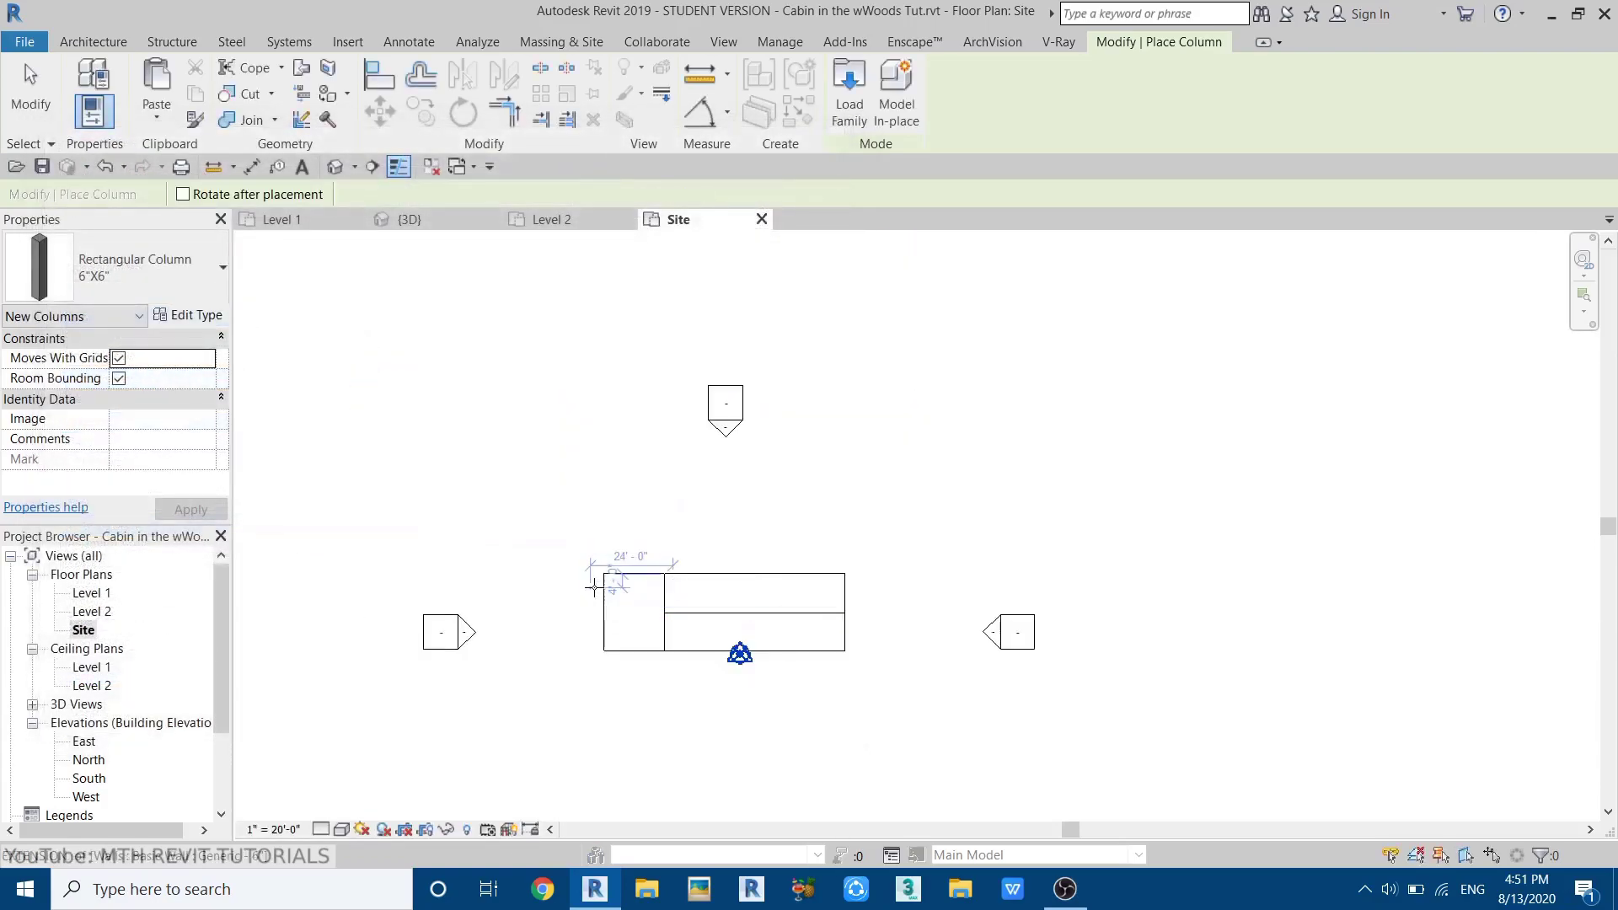
# - Place one 6"X6" column just inside the deck's upper-left corner in the plan
pyautogui.scroll(3, 644, 550)
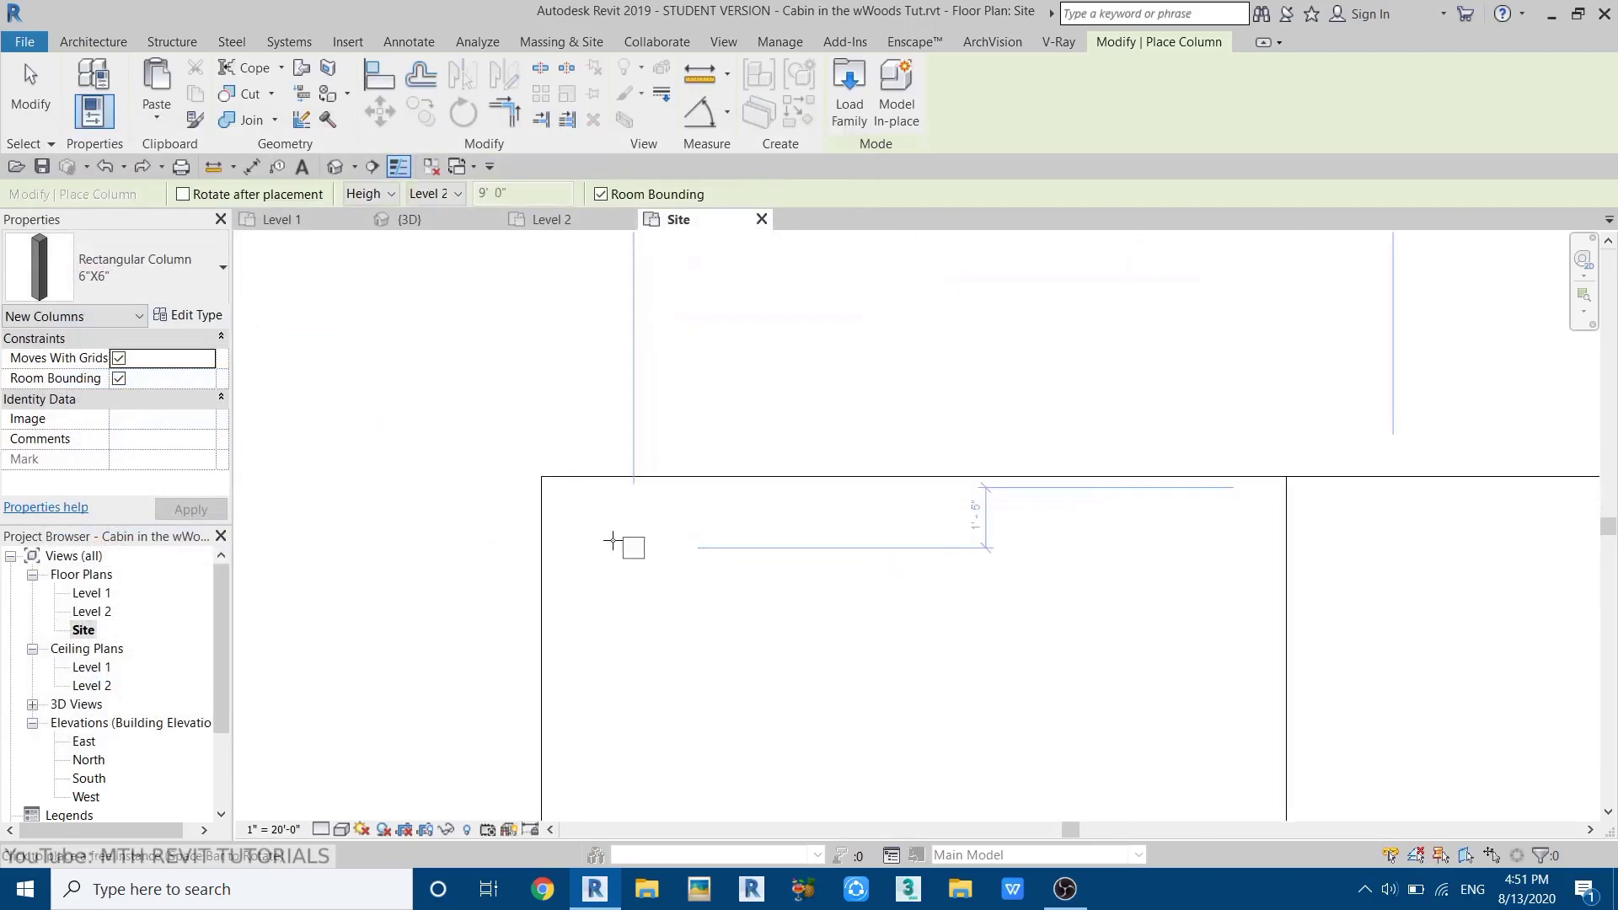
pyautogui.click(602, 541)
pyautogui.press('Escape')
pyautogui.press('Escape')
# - Copy the corner column three times along the deck's upper edge at 5' spacing, with Constrain and Multiple enabled
pyautogui.moveTo(444, 494); pyautogui.dragTo(666, 574)
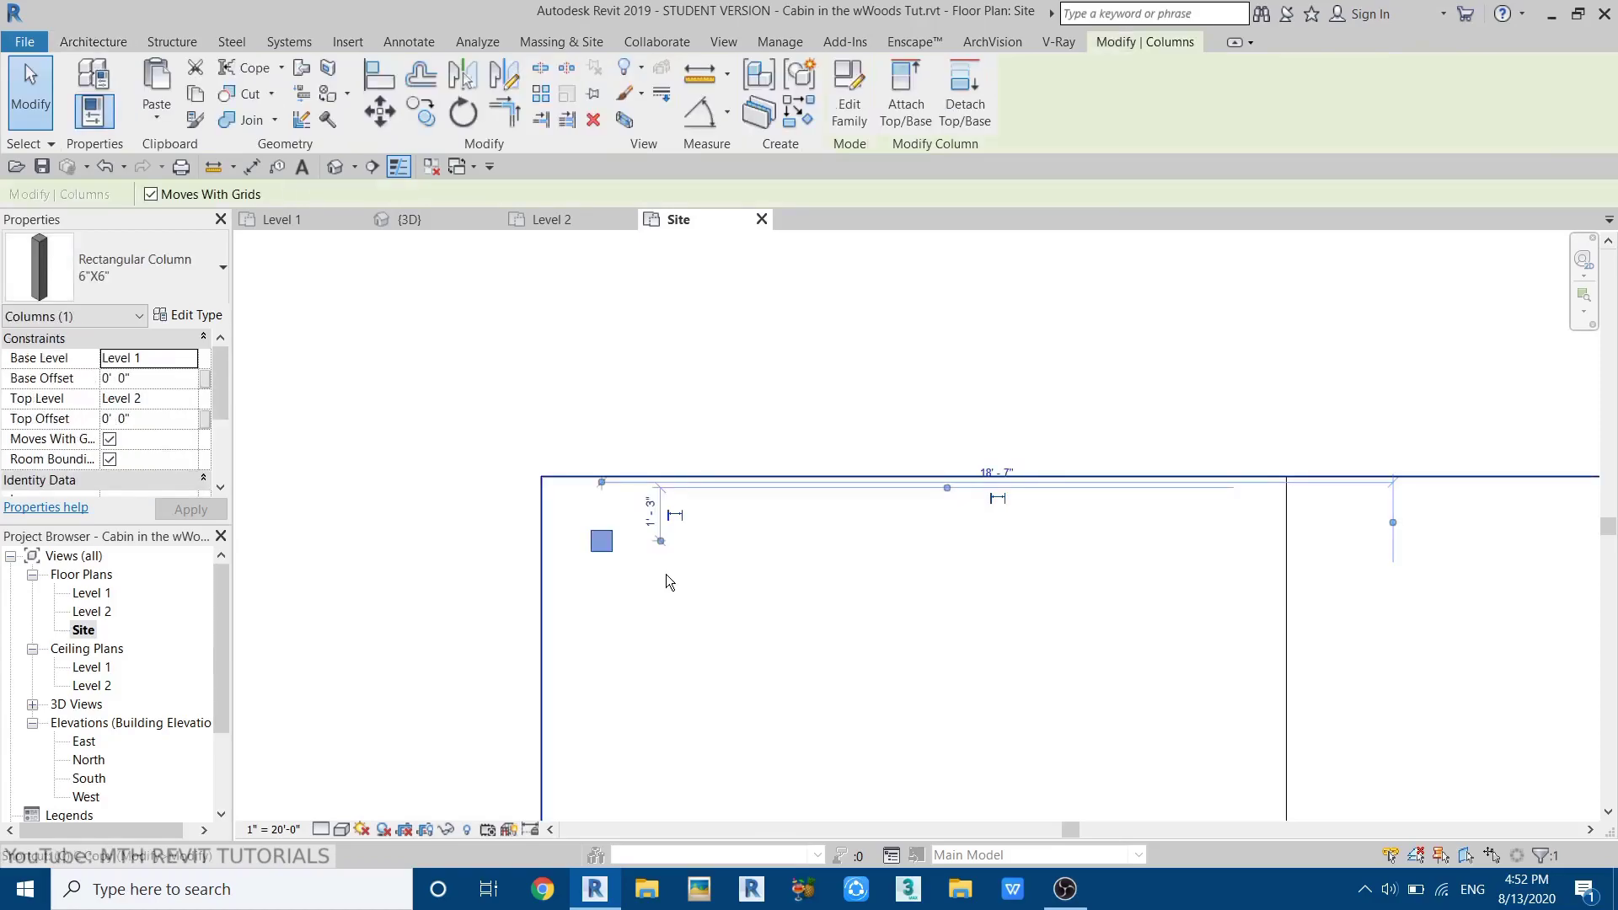
pyautogui.press('c')
pyautogui.press('c')
pyautogui.click(601, 551)
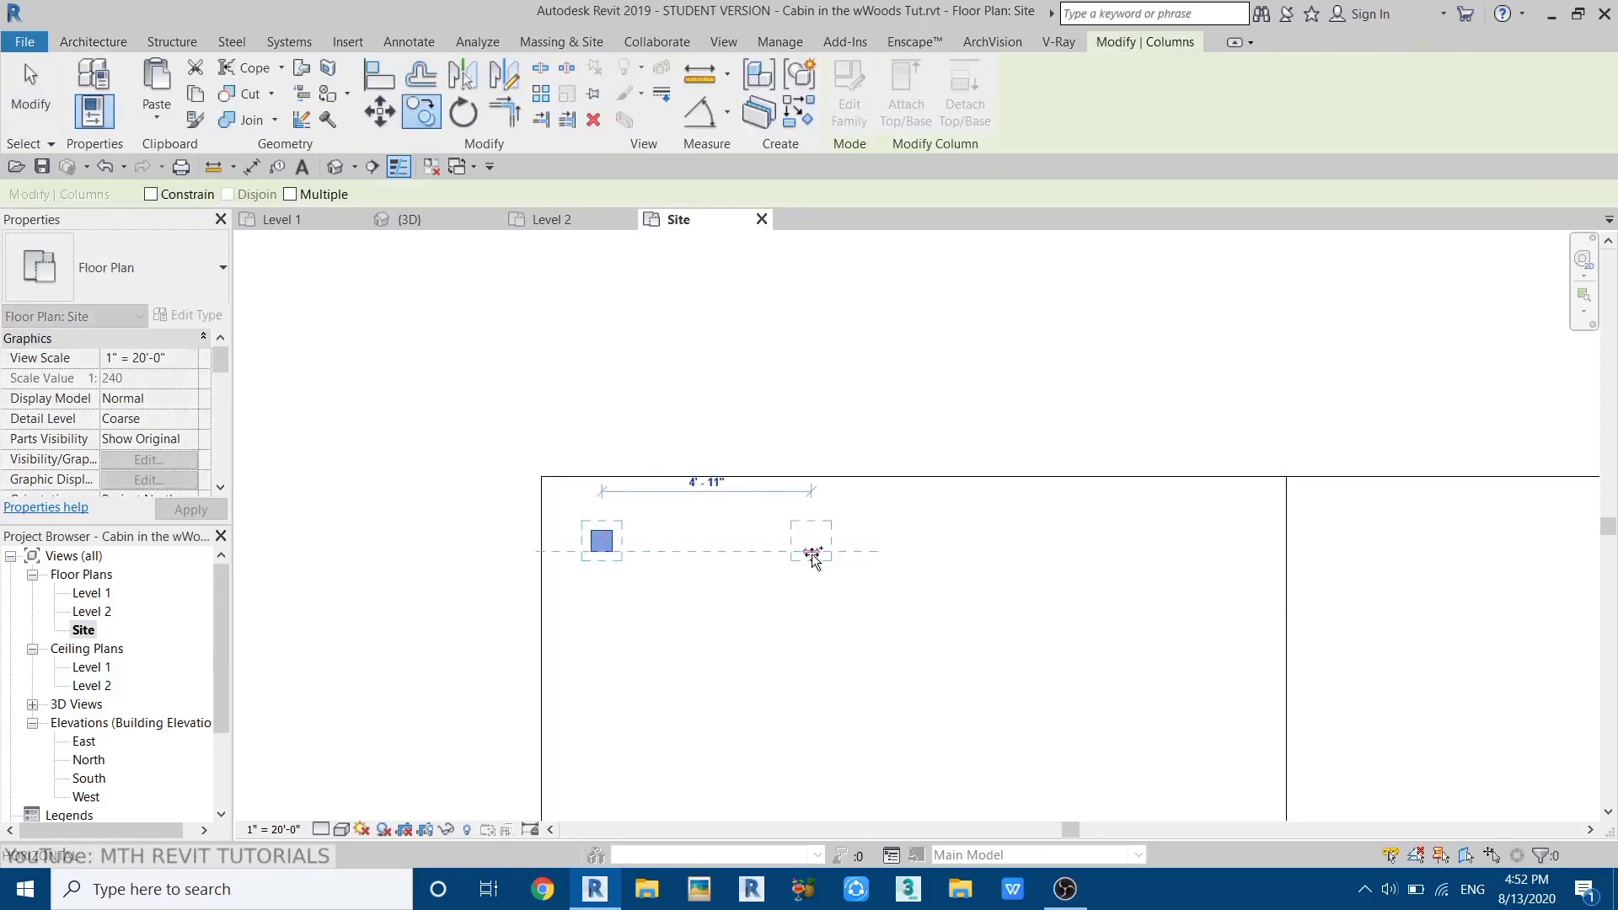
pyautogui.click(289, 193)
pyautogui.click(164, 197)
pyautogui.press('Return')
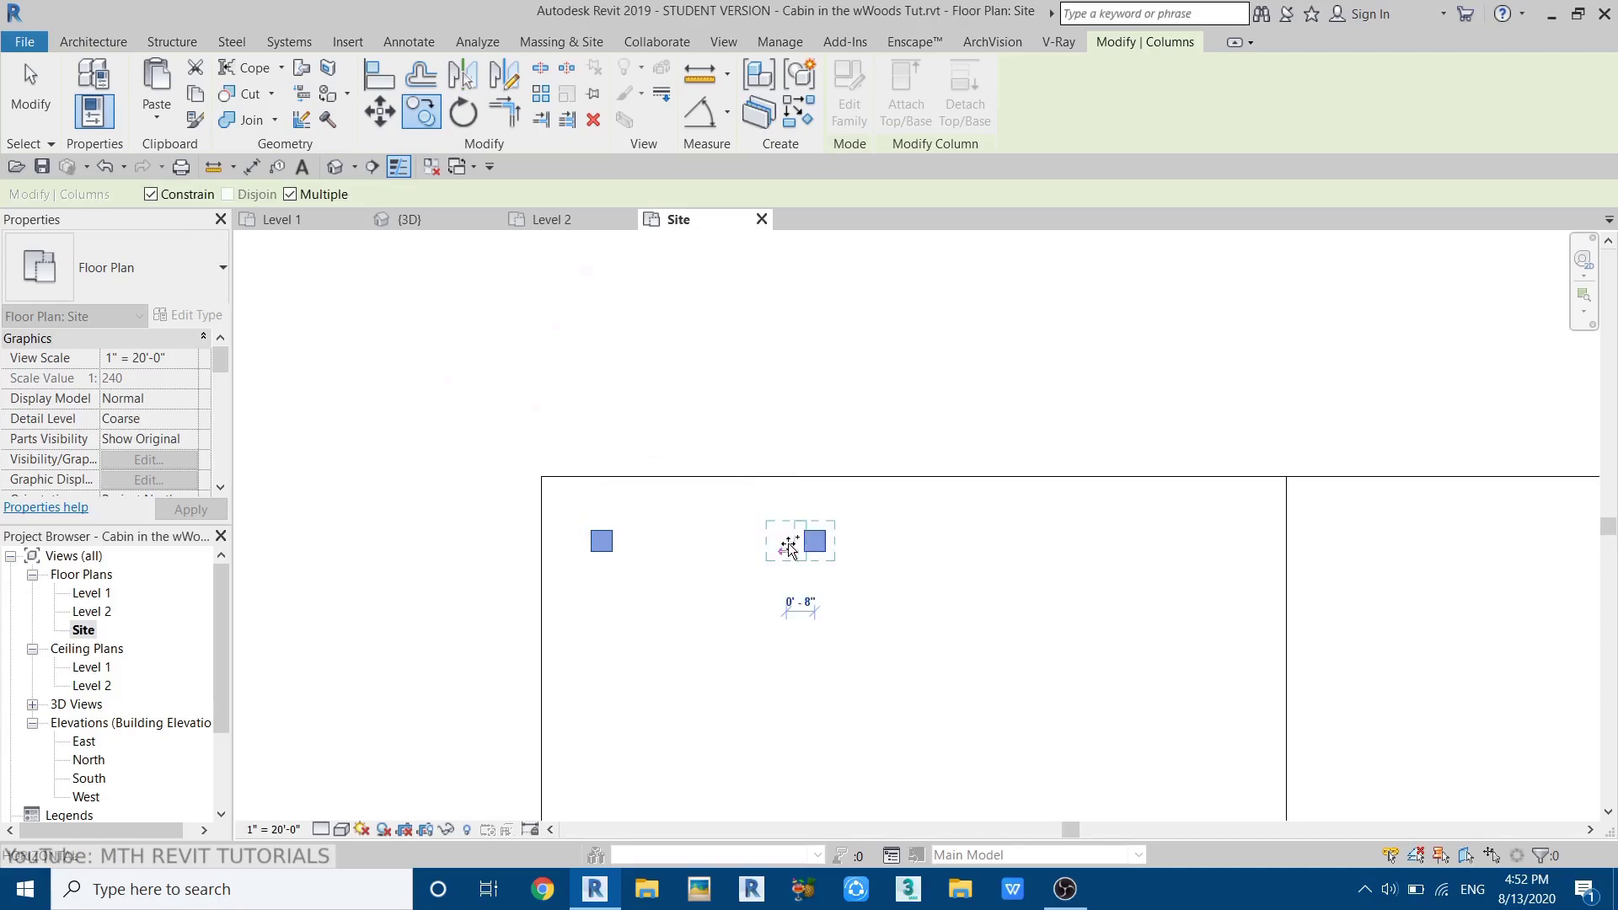
pyautogui.press('Return')
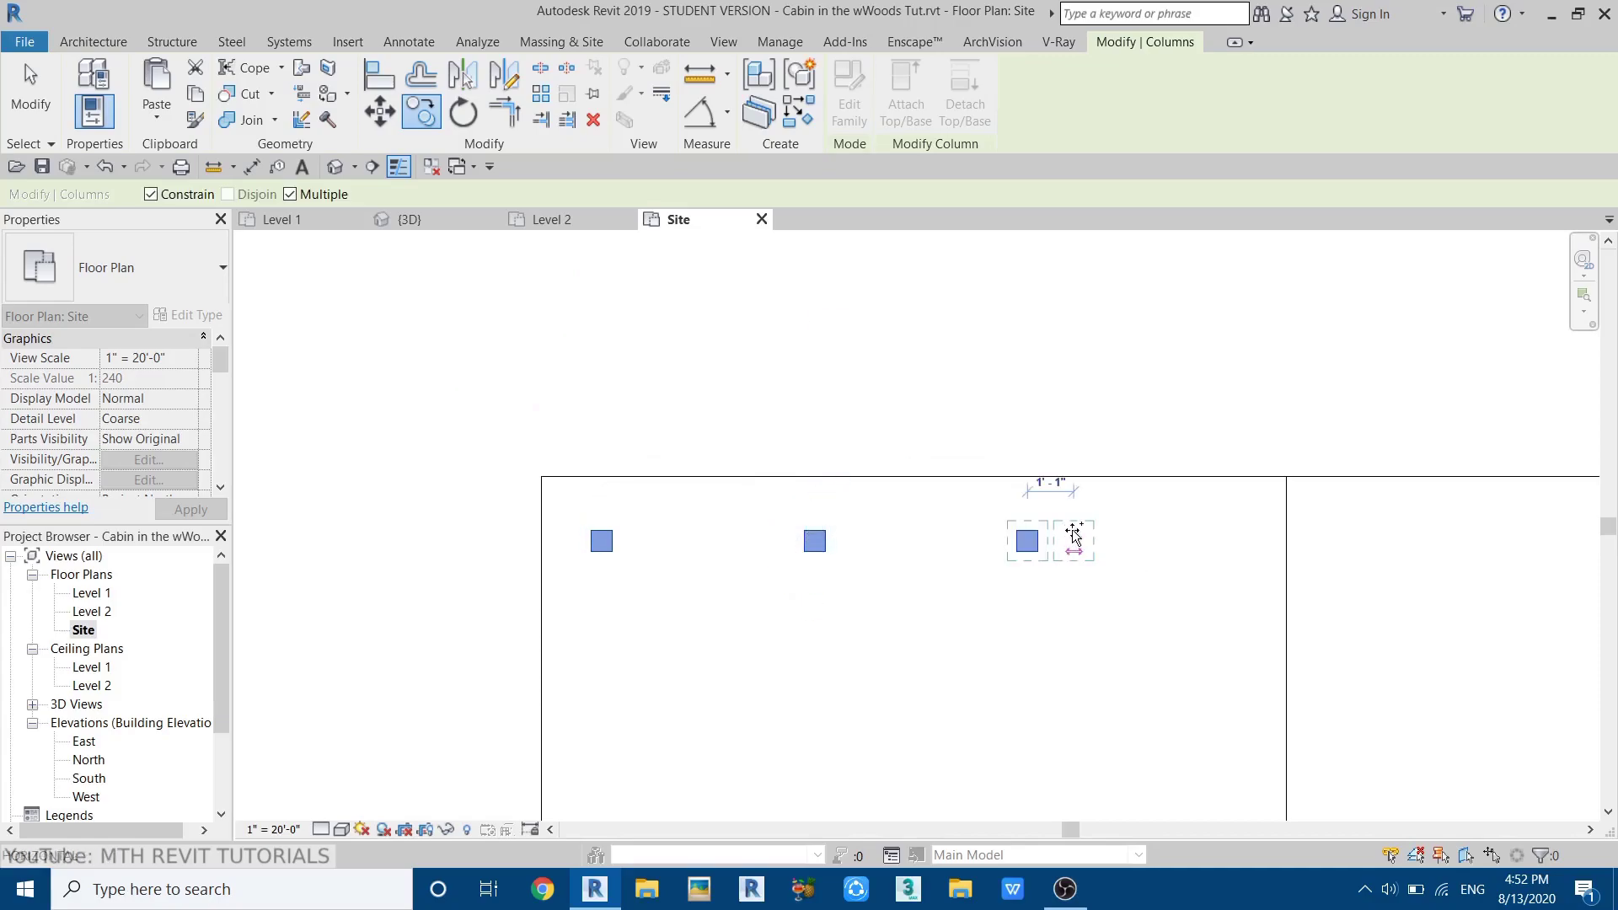
pyautogui.write('5')
pyautogui.press('Return')
pyautogui.press('Escape')
pyautogui.press('Escape')
# - Mirror the row of four columns to the deck's opposite long edge about a horizontal axis through the building's centre
pyautogui.scroll(-3, 649, 369)
pyautogui.moveTo(649, 369); pyautogui.dragTo(663, 299, button='middle')
pyautogui.moveTo(462, 322); pyautogui.dragTo(912, 404)
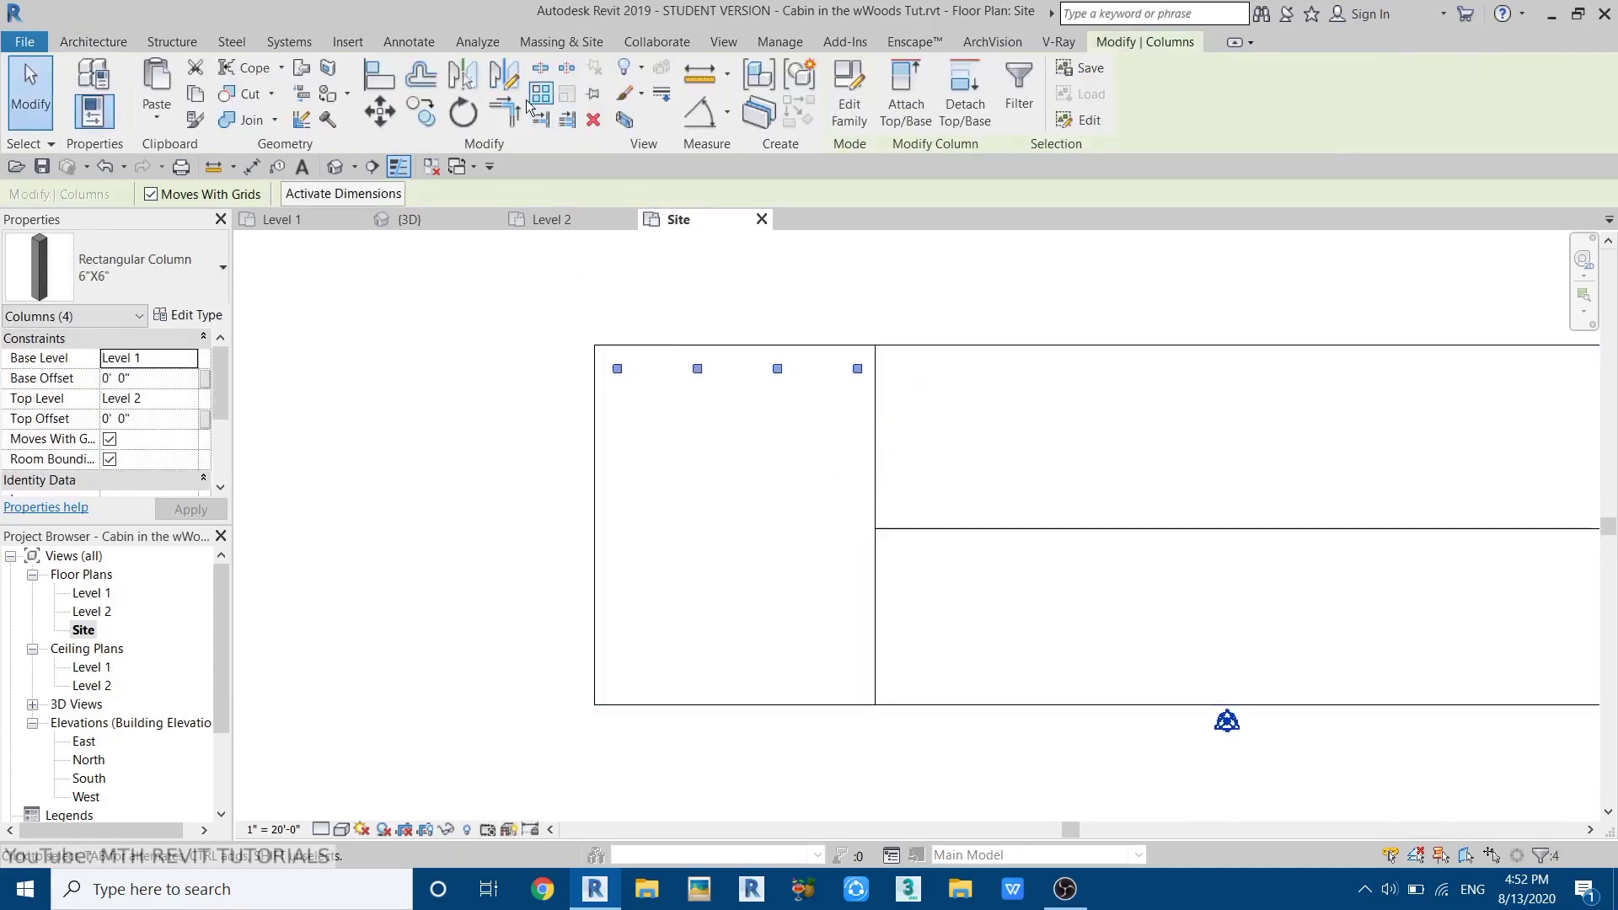
pyautogui.click(504, 74)
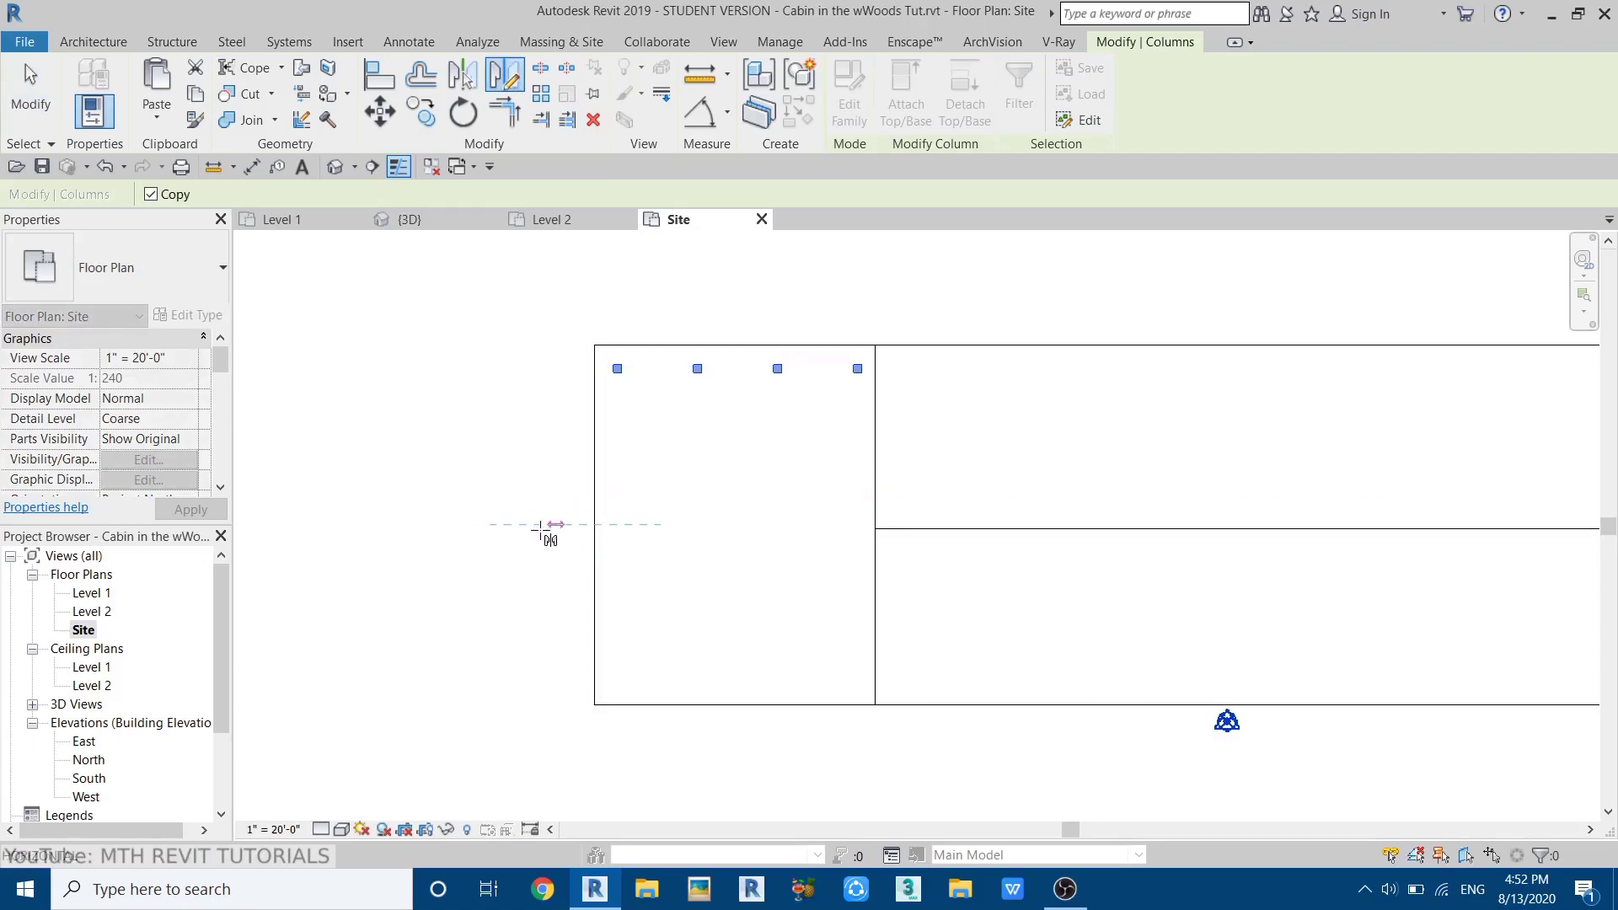
pyautogui.click(495, 531)
pyautogui.press('Escape')
# - Copy the upper-left corner column three times down the deck's outer short edge at constrained 5' spacing
pyautogui.moveTo(538, 325); pyautogui.dragTo(650, 405)
pyautogui.click(437, 114)
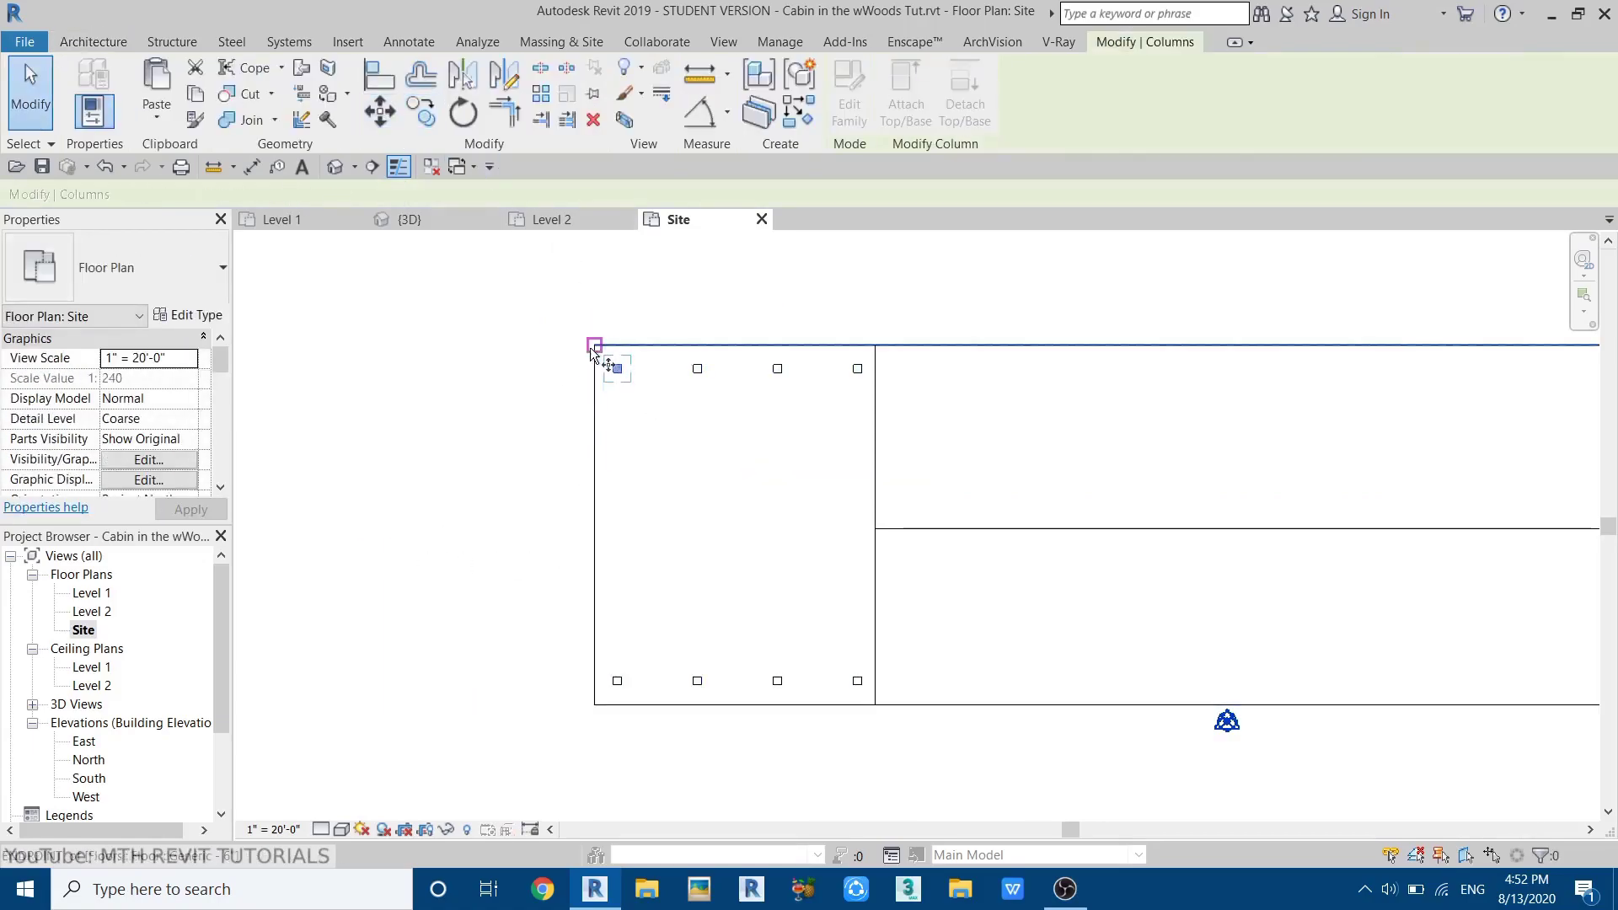
pyautogui.scroll(1, 611, 371)
pyautogui.click(623, 374)
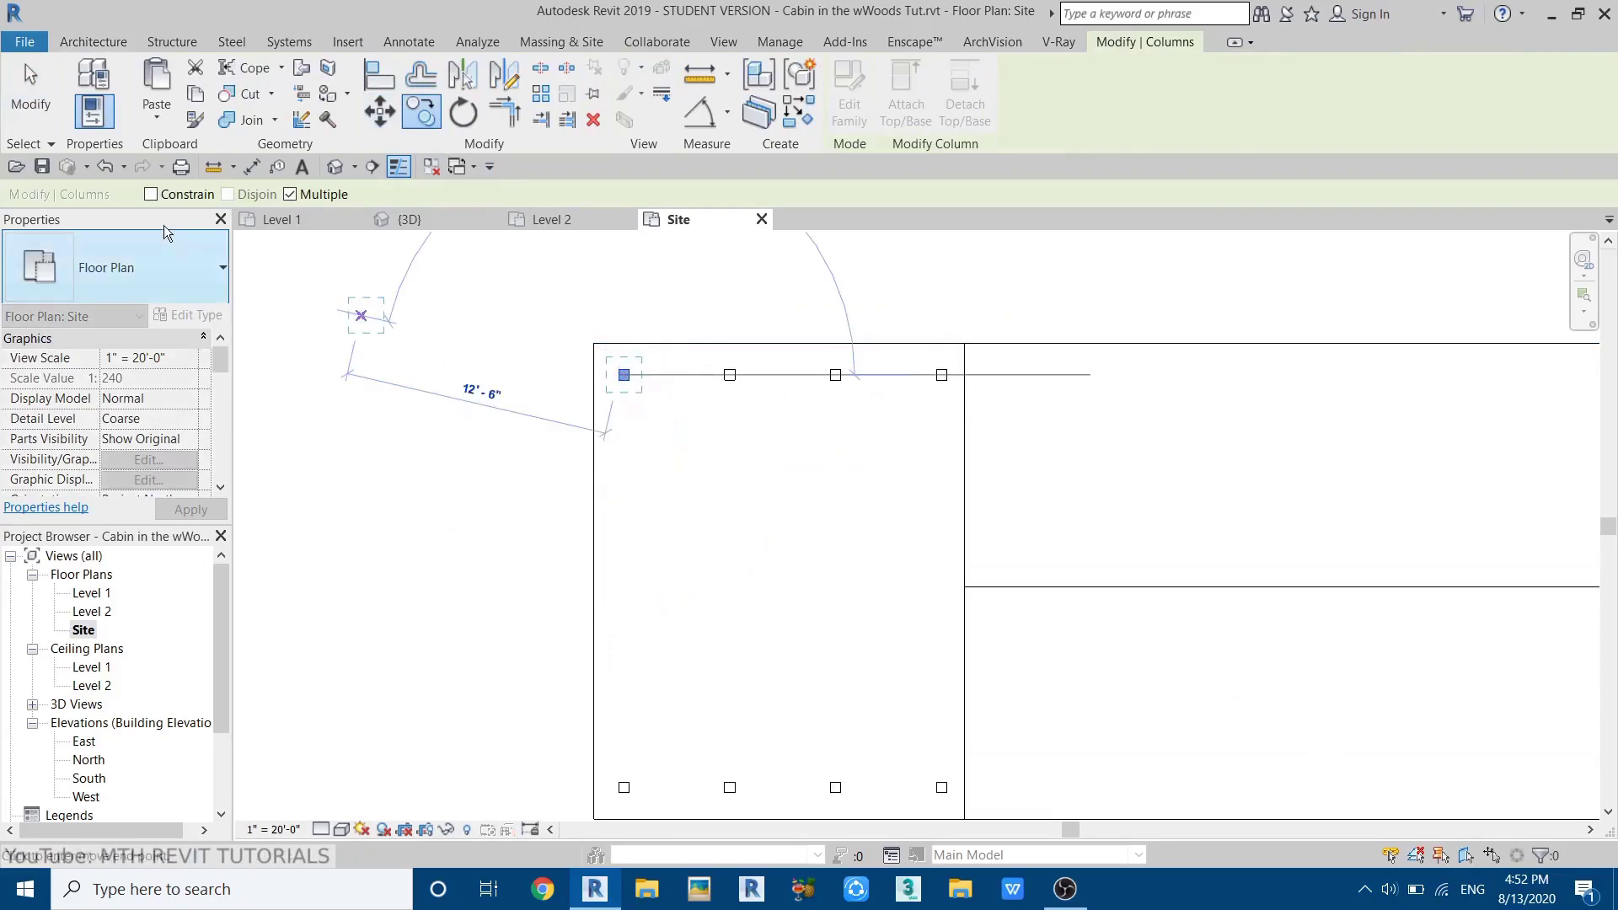
pyautogui.click(152, 194)
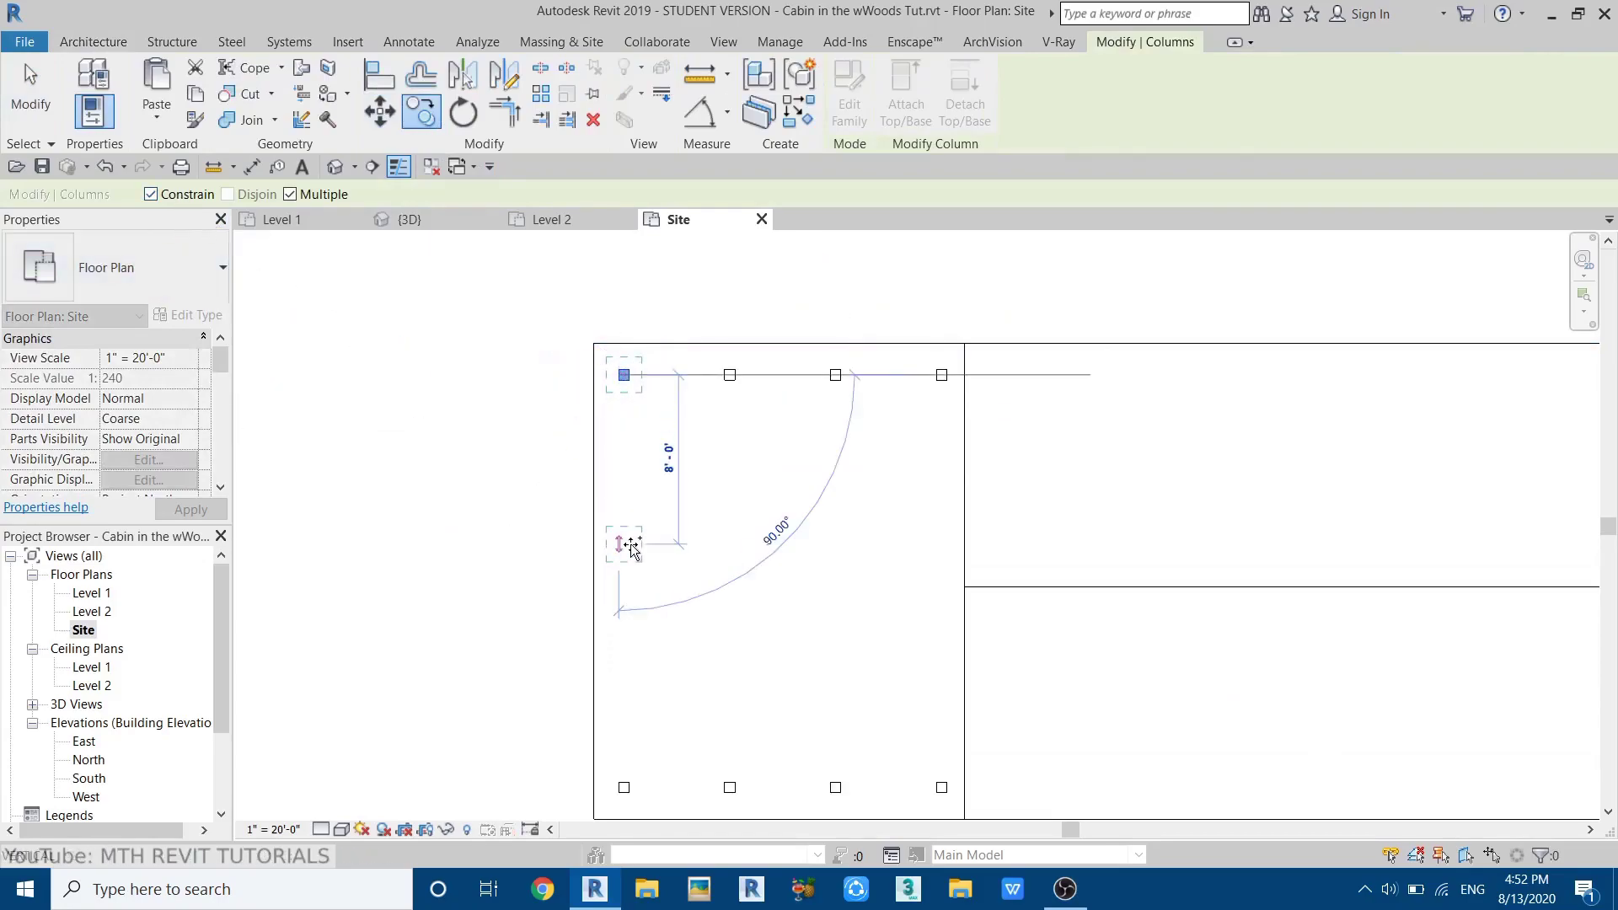
pyautogui.write('5')
pyautogui.press('Return')
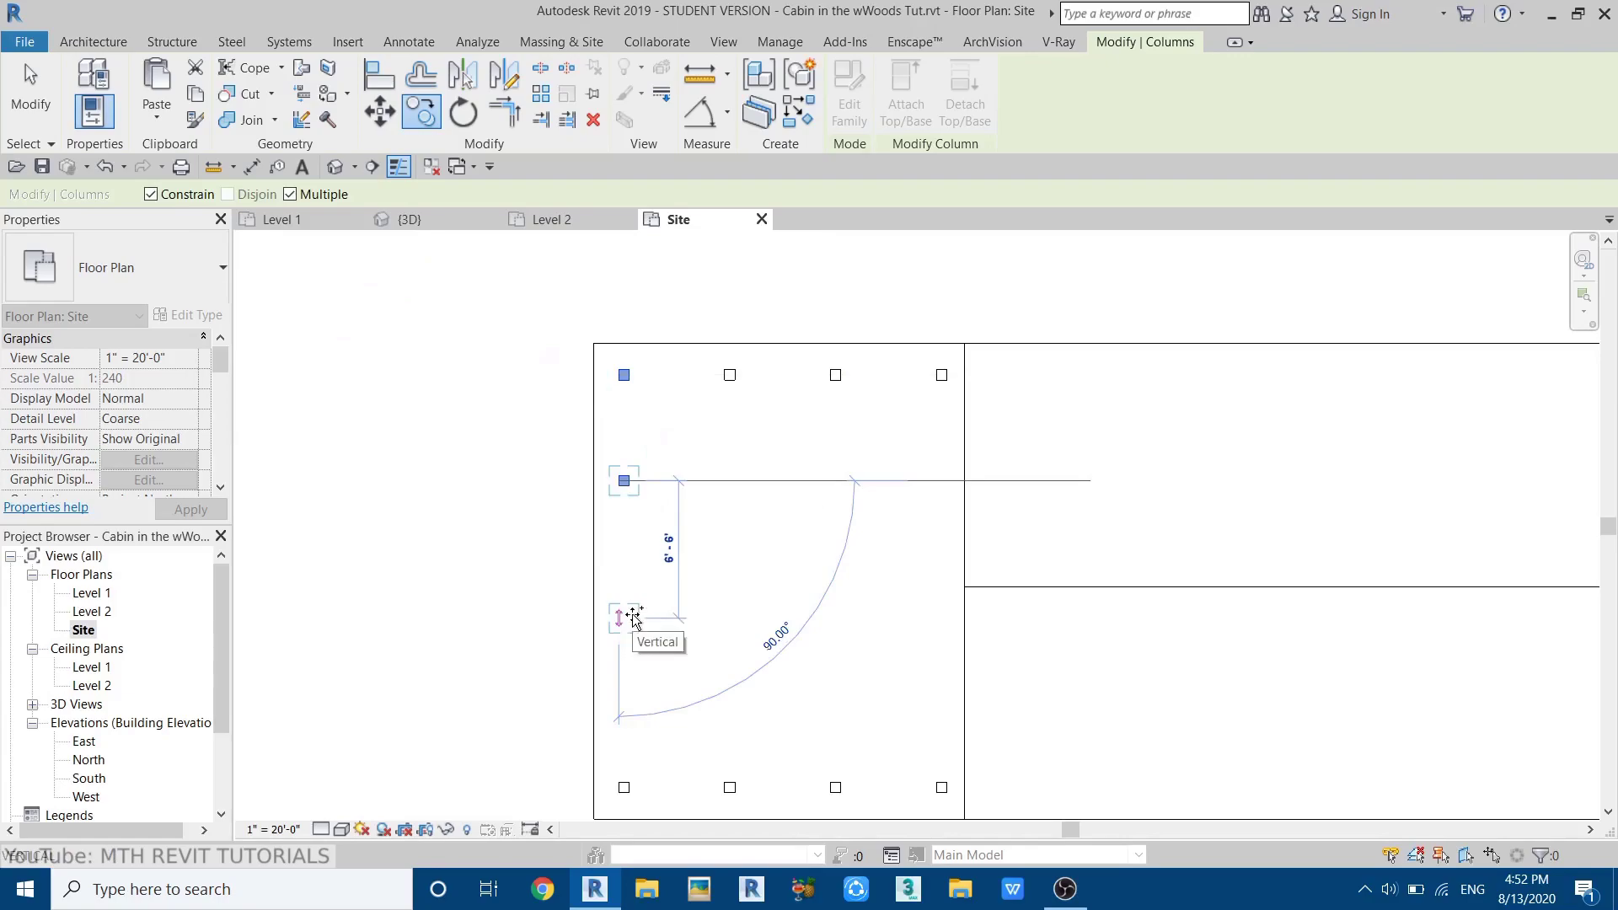
pyautogui.write('5')
pyautogui.press('Return')
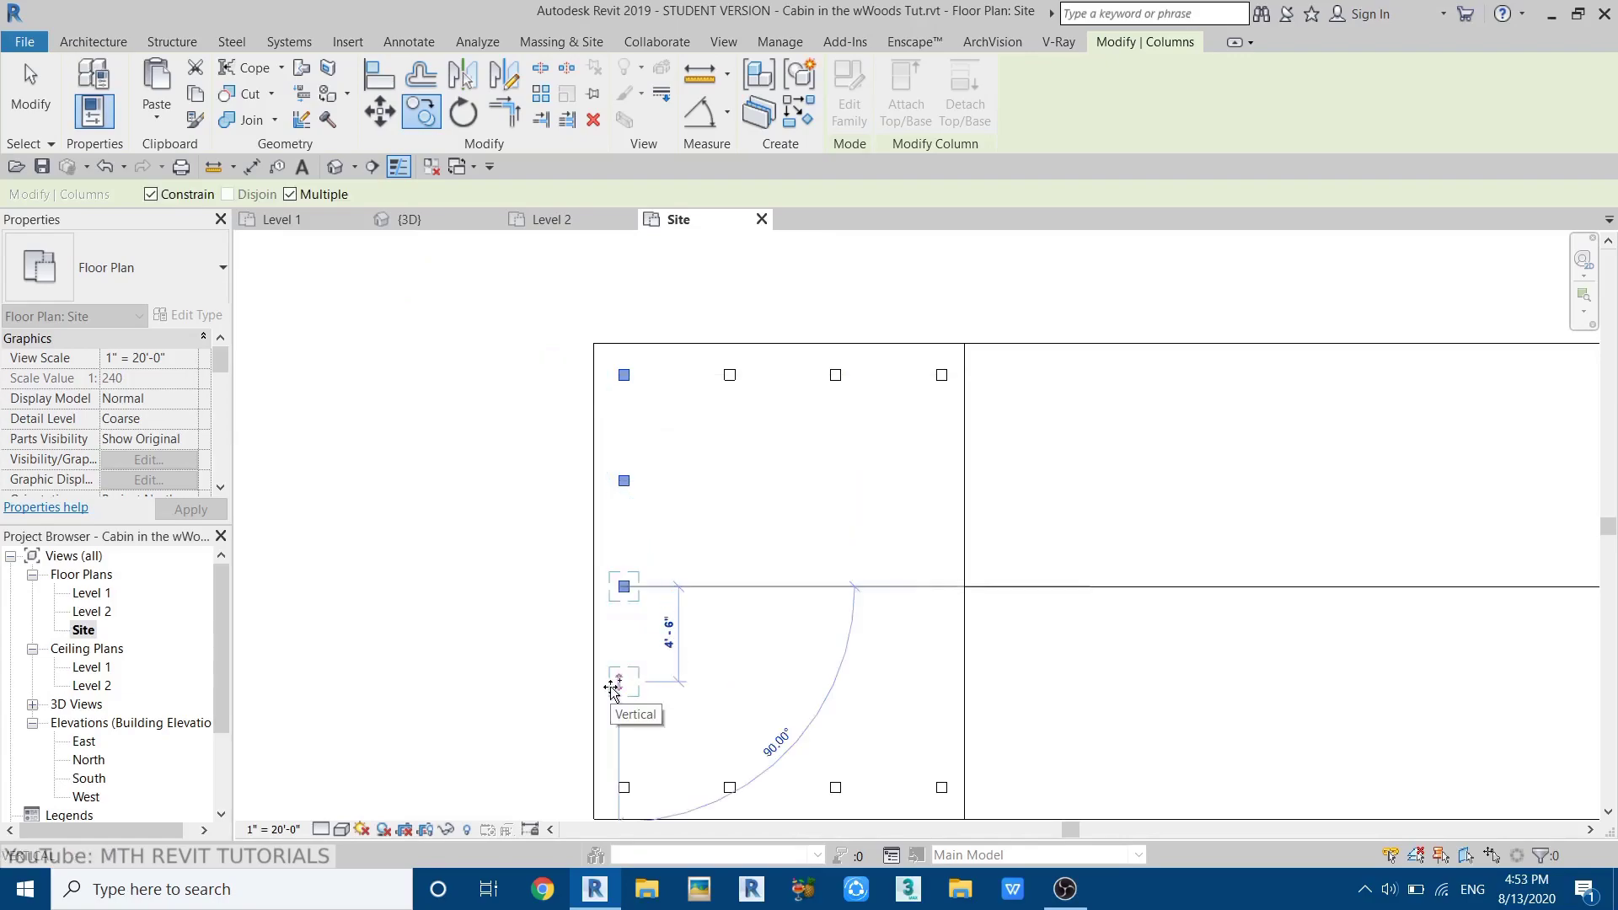
pyautogui.write("5'")
pyautogui.press('Return')
pyautogui.press('Escape')
pyautogui.press('Escape')
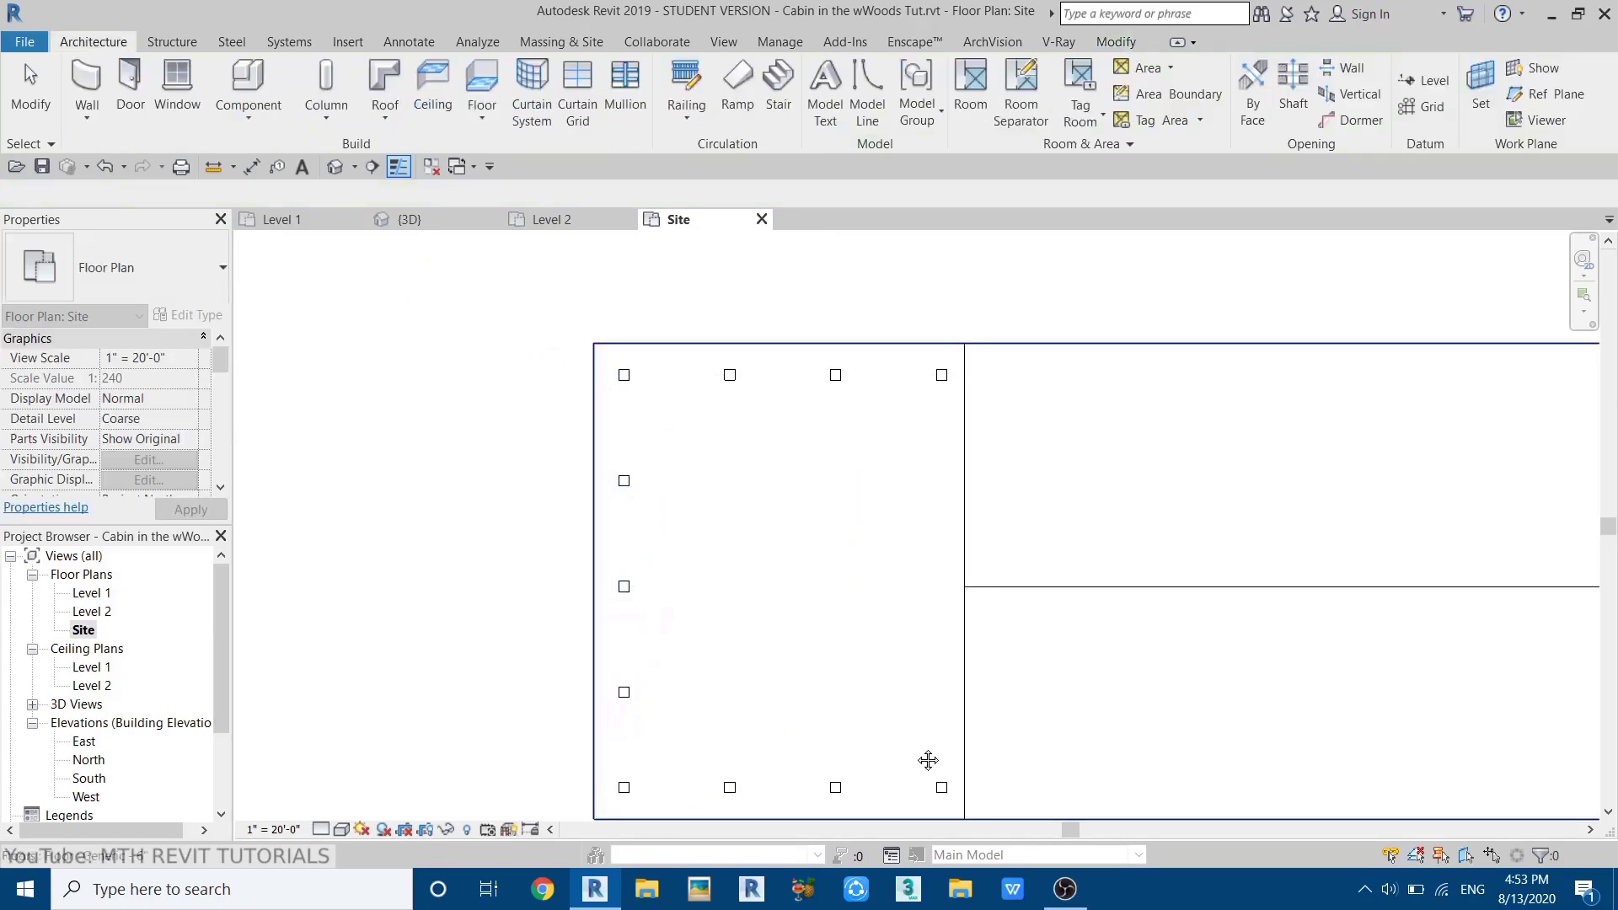
# - Examine the deck columns' placement and height in the 3D view
pyautogui.moveTo(917, 757); pyautogui.dragTo(897, 676, button='middle')
pyautogui.click(335, 166)
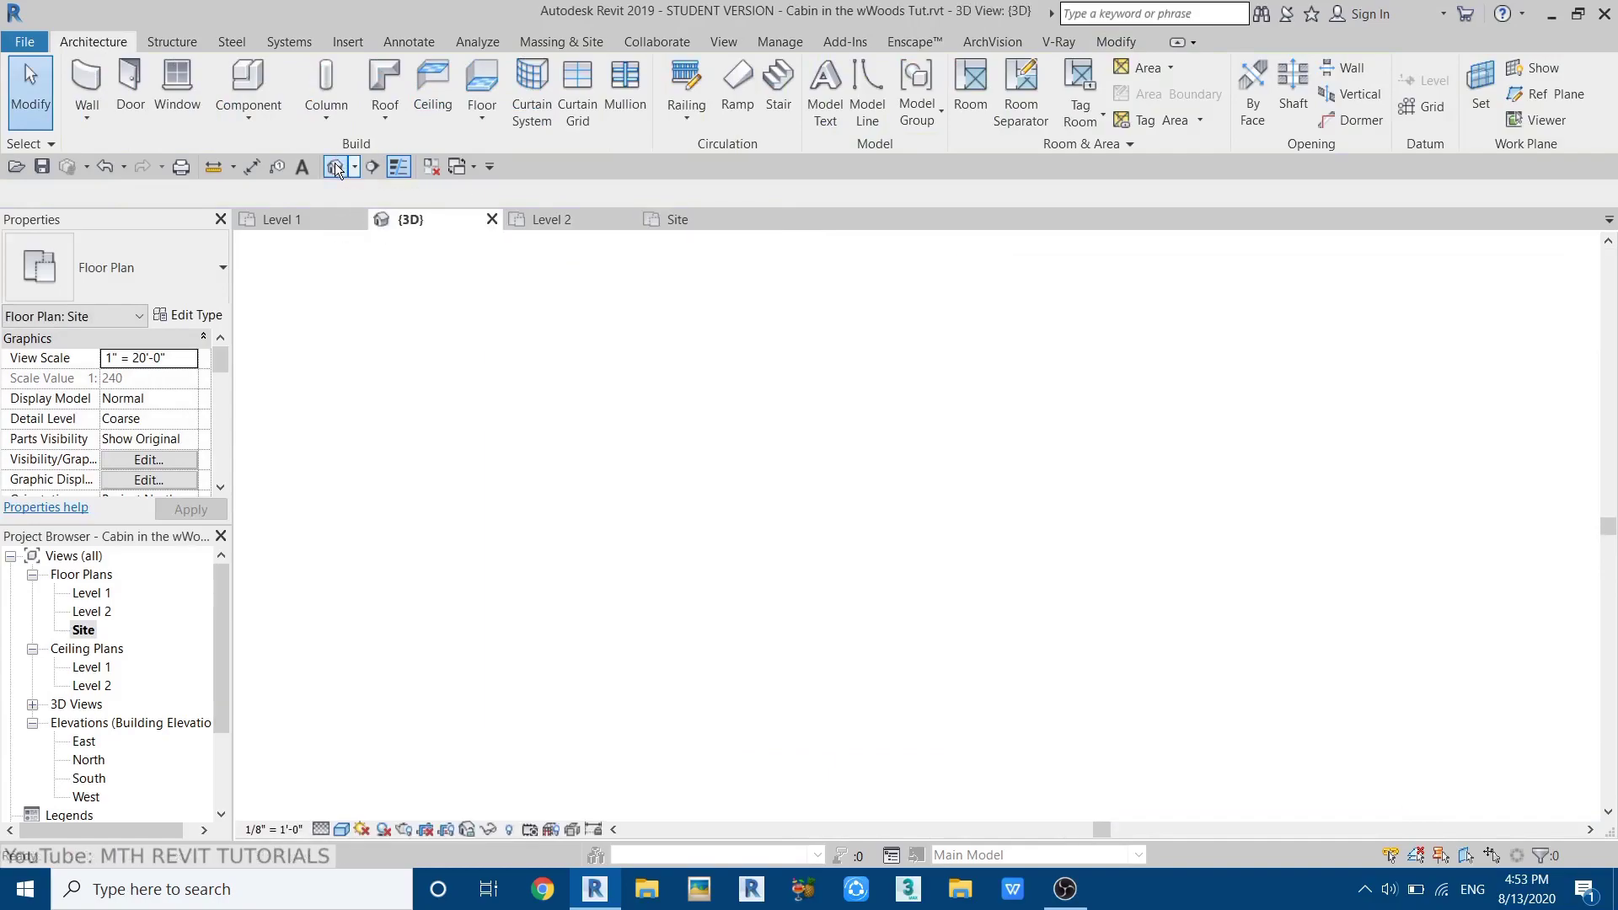
pyautogui.scroll(5, 640, 548)
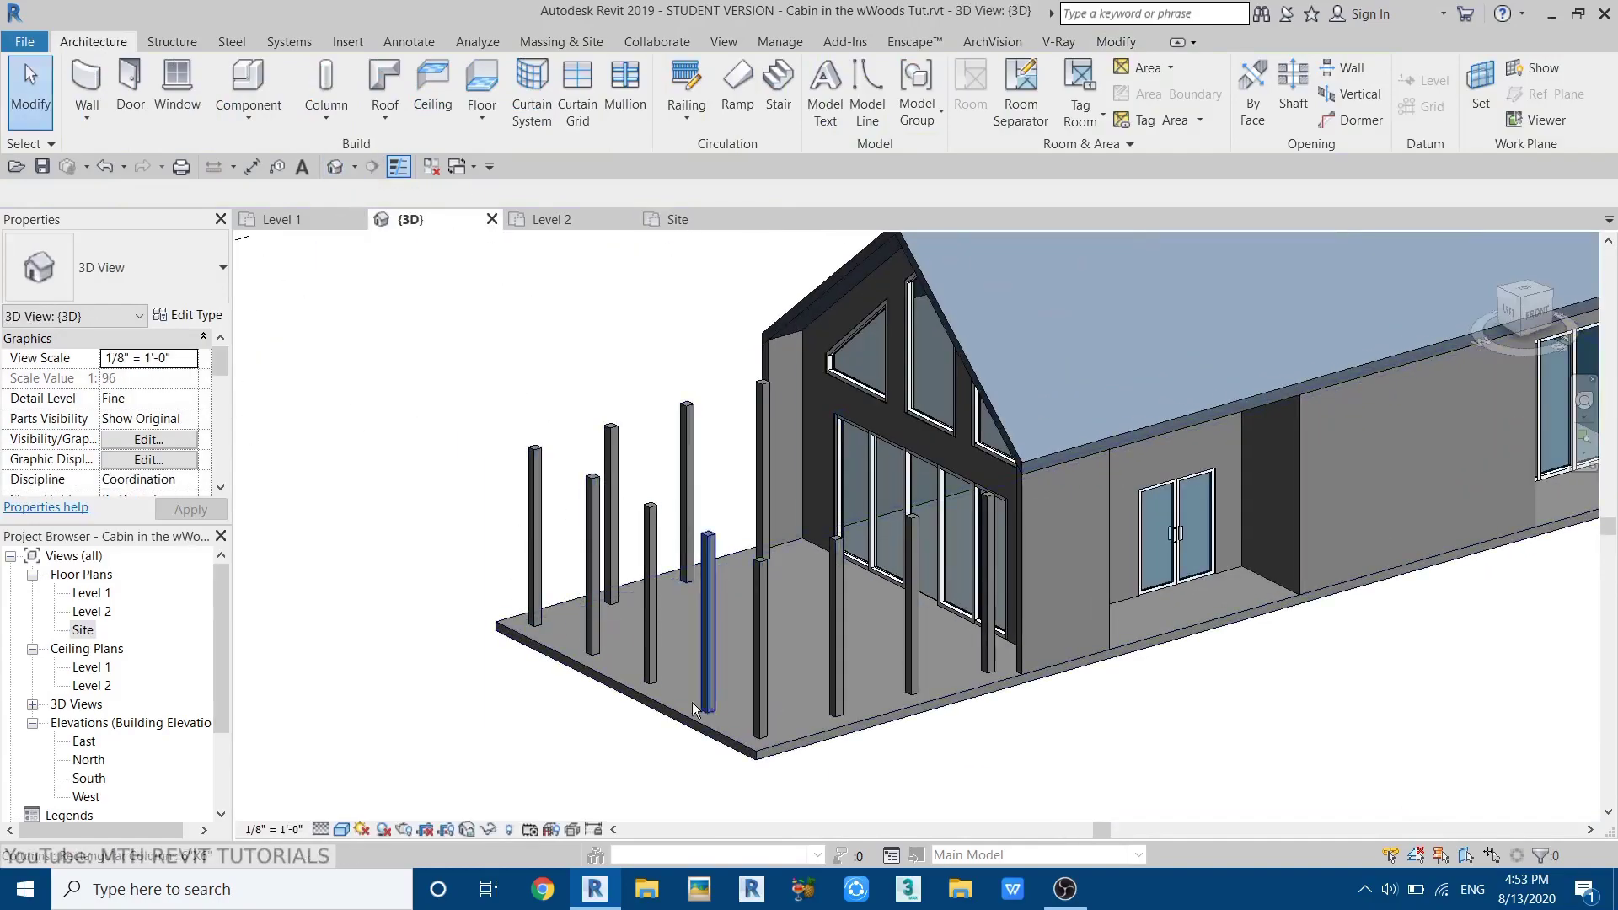
pyautogui.scroll(2, 586, 455)
pyautogui.click(626, 438)
pyautogui.click(710, 404)
pyautogui.scroll(-2, 843, 392)
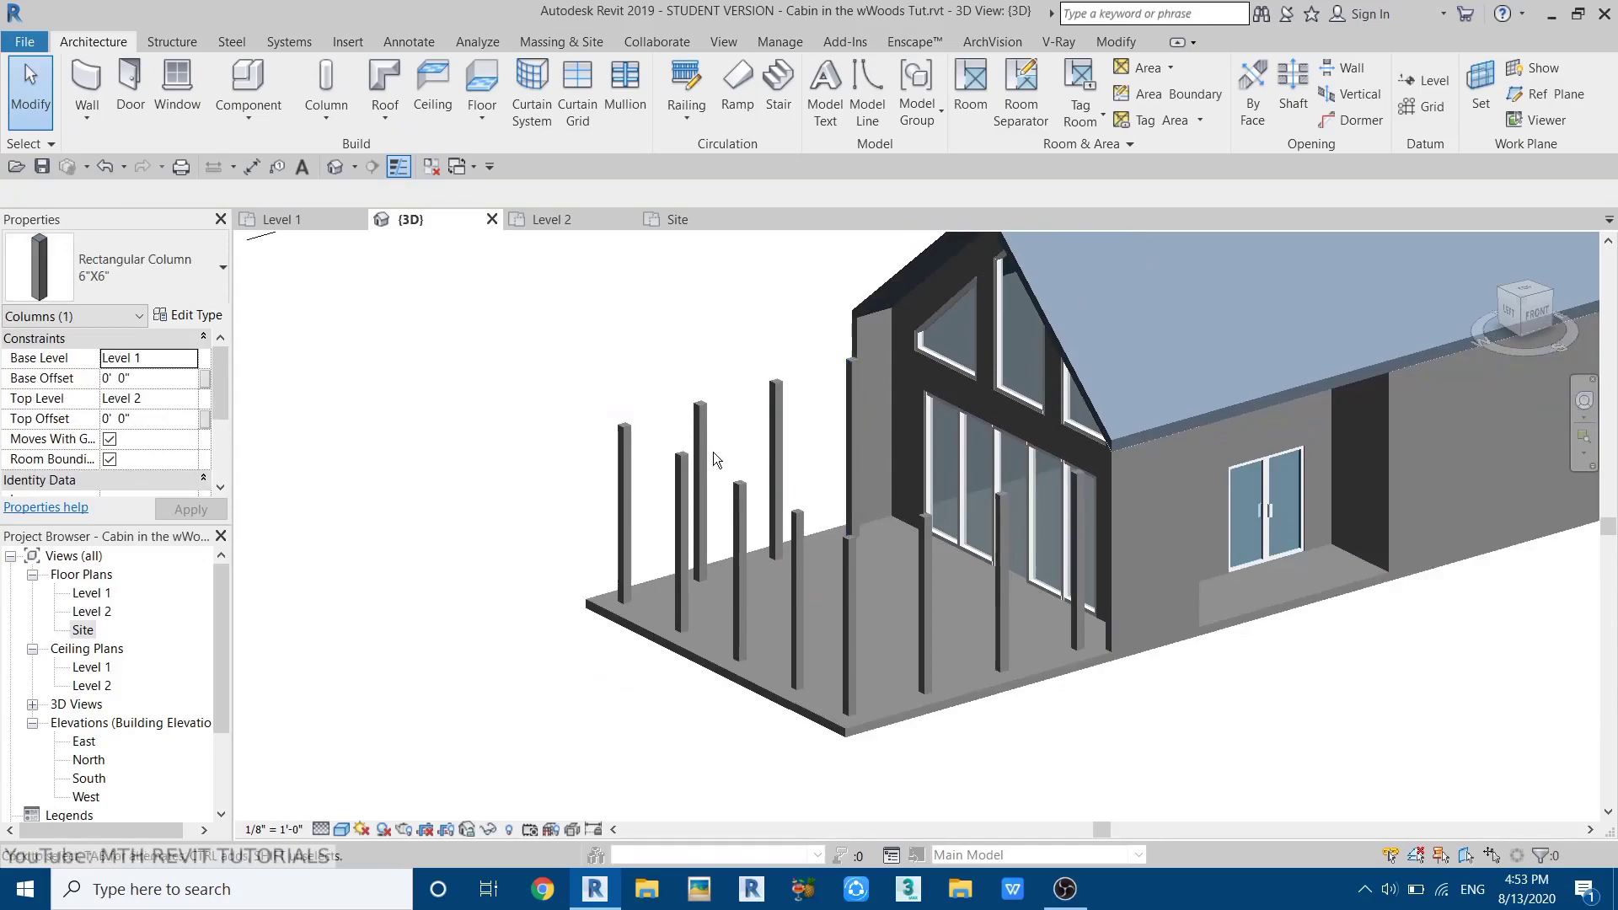
pyautogui.keyDown('shift'); pyautogui.moveTo(708, 562); pyautogui.dragTo(870, 600, button='middle'); pyautogui.keyUp('shift')
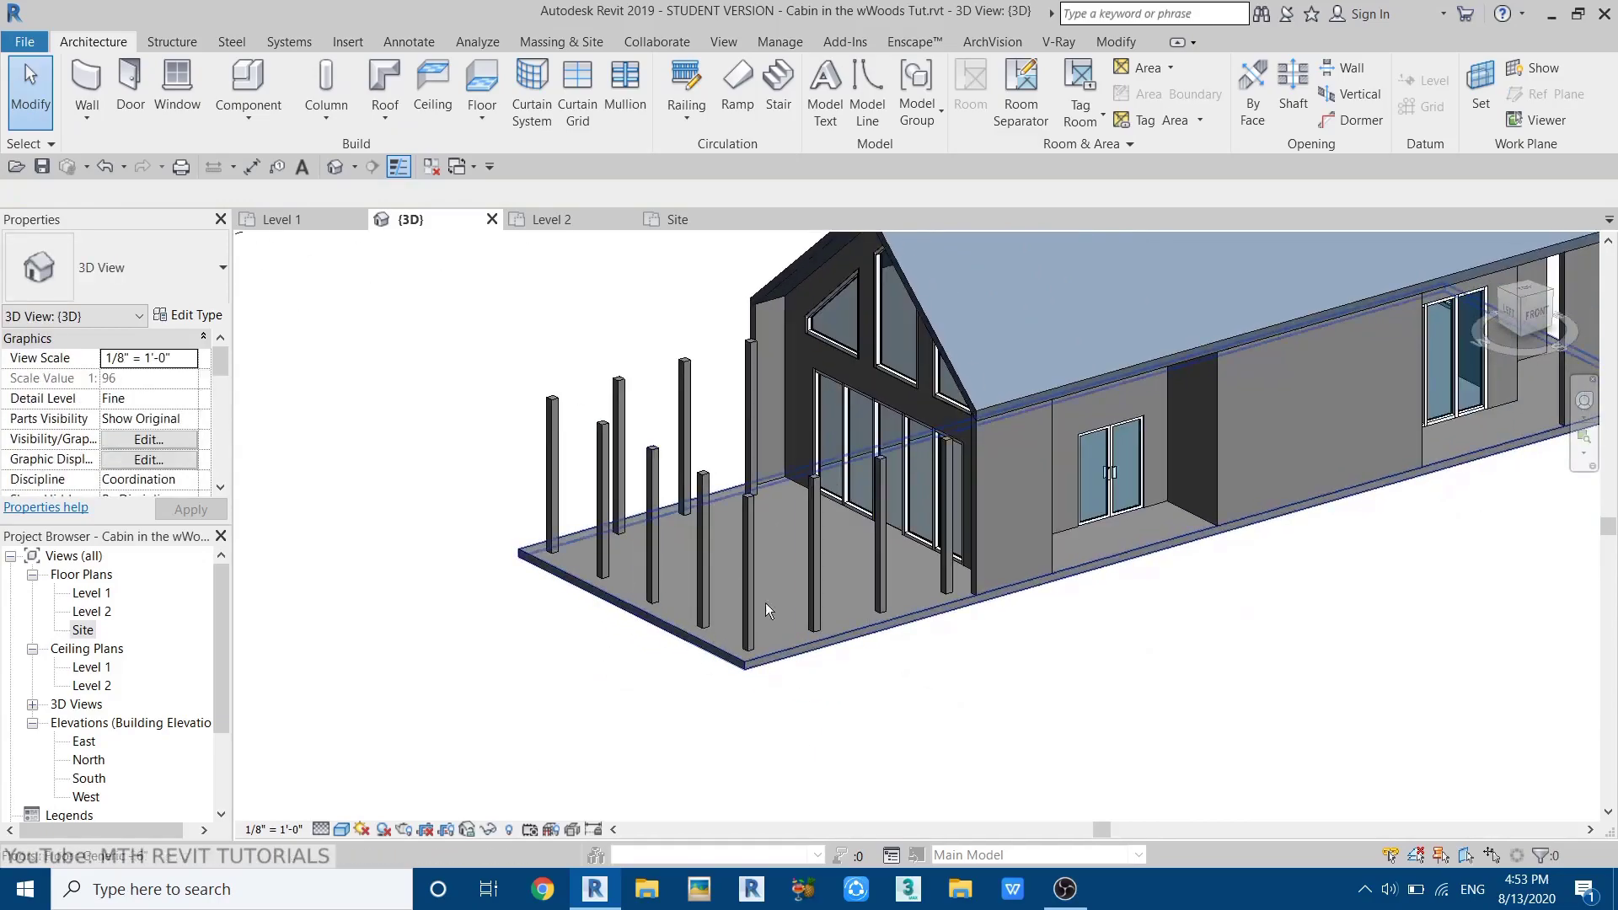
pyautogui.scroll(2, 615, 640)
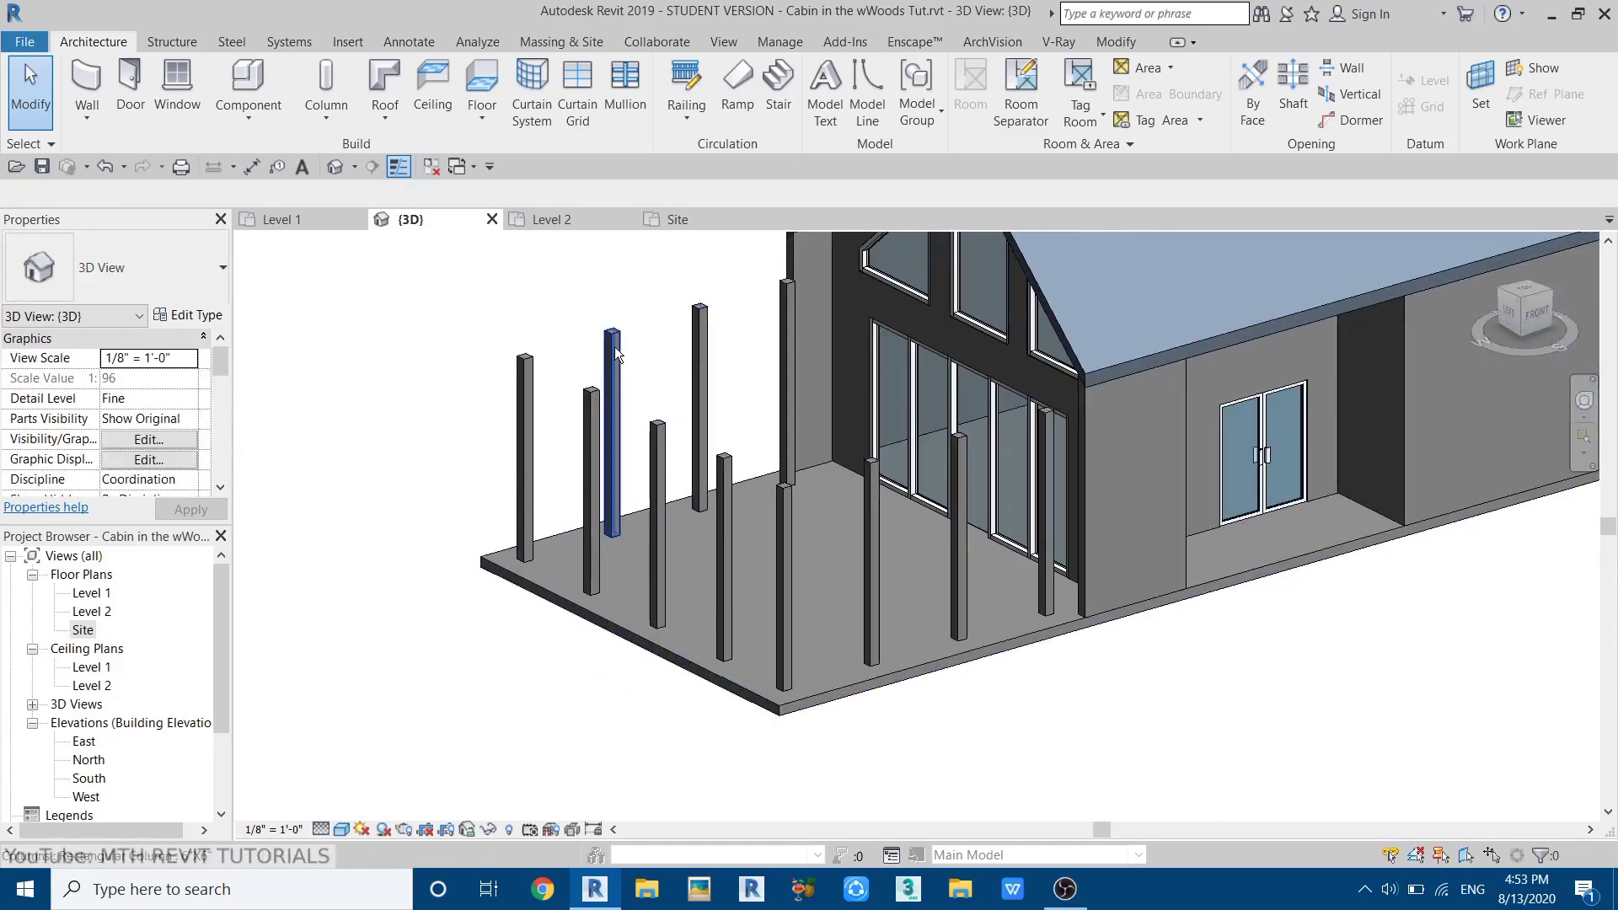
# - Select all 6"X6" column instances visible in the view and set their base offset to -6'
pyautogui.rightClick(616, 363)
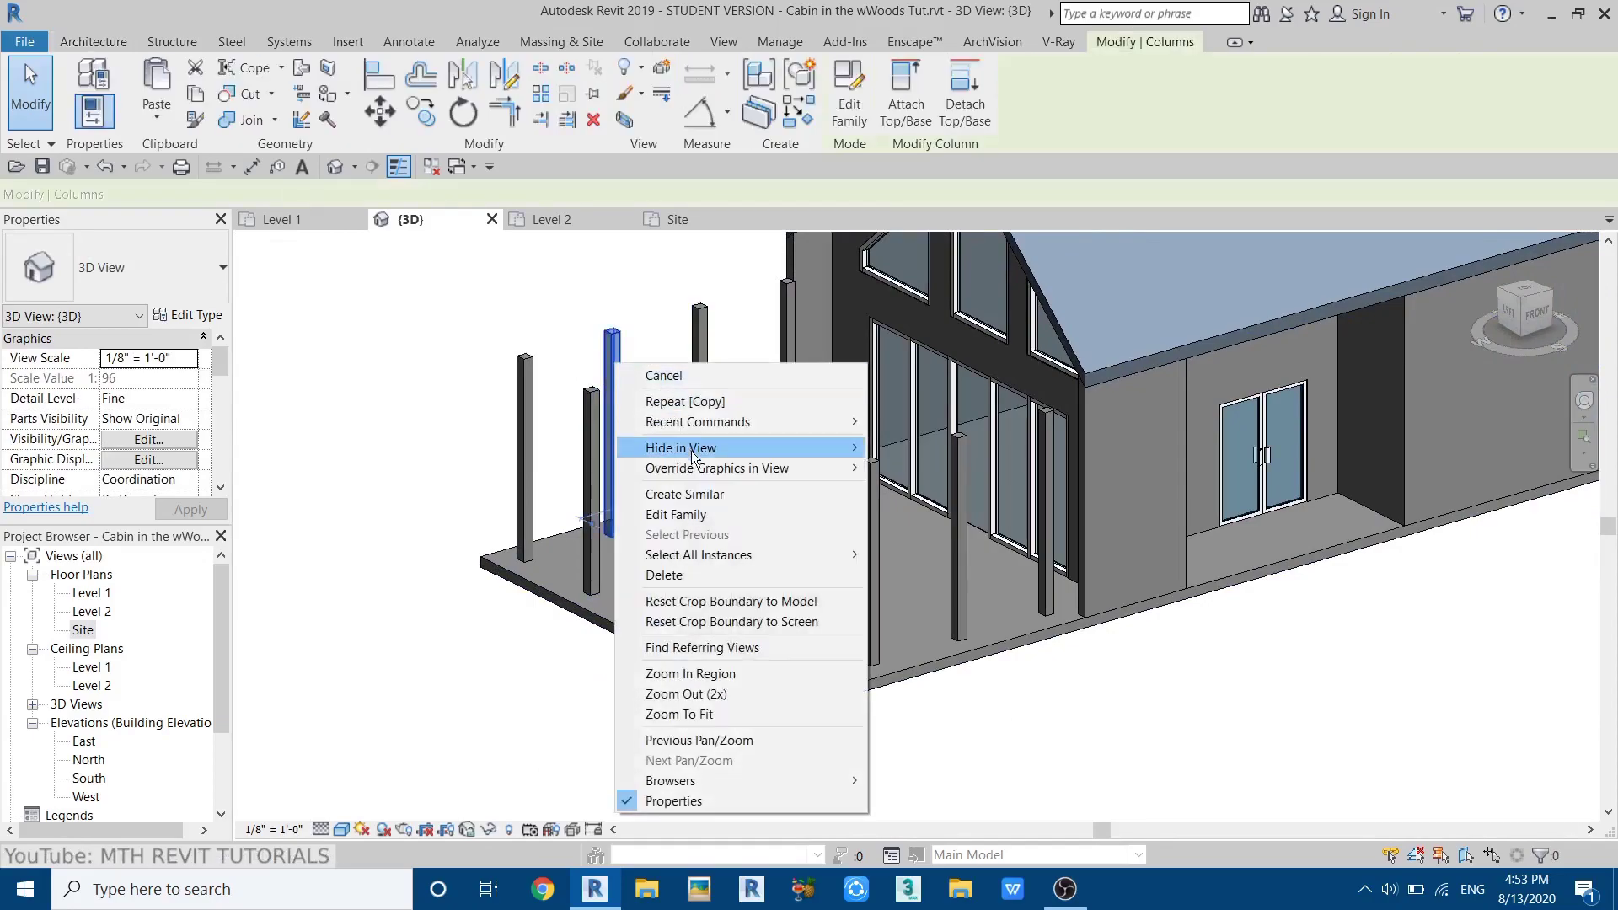
pyautogui.moveTo(706, 558)
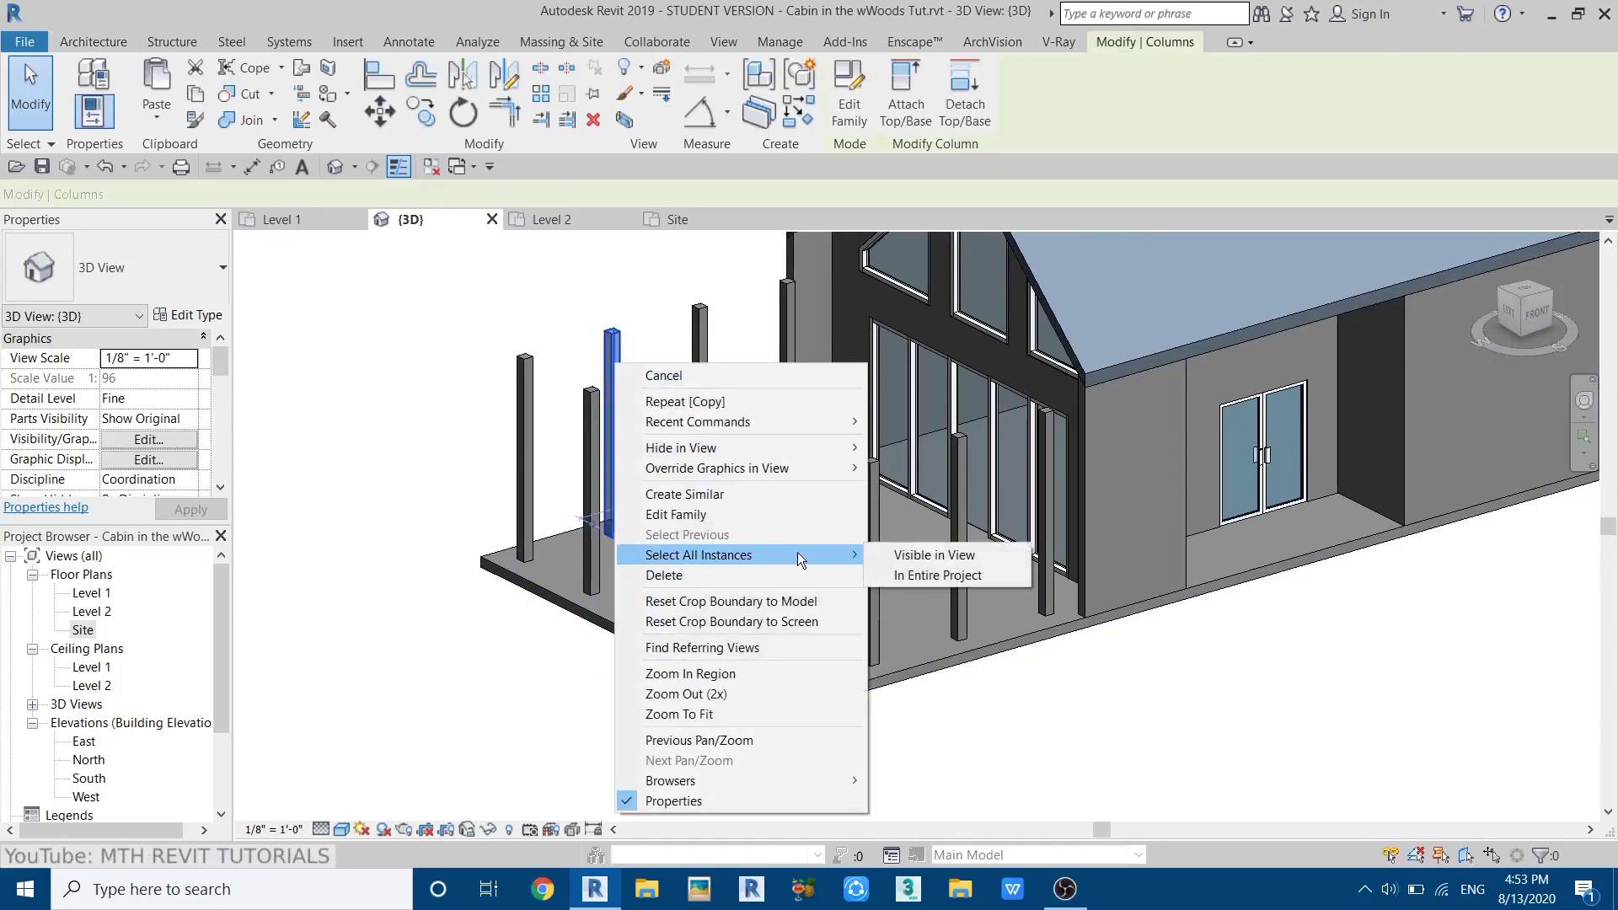
pyautogui.click(894, 553)
pyautogui.scroll(-1, 893, 552)
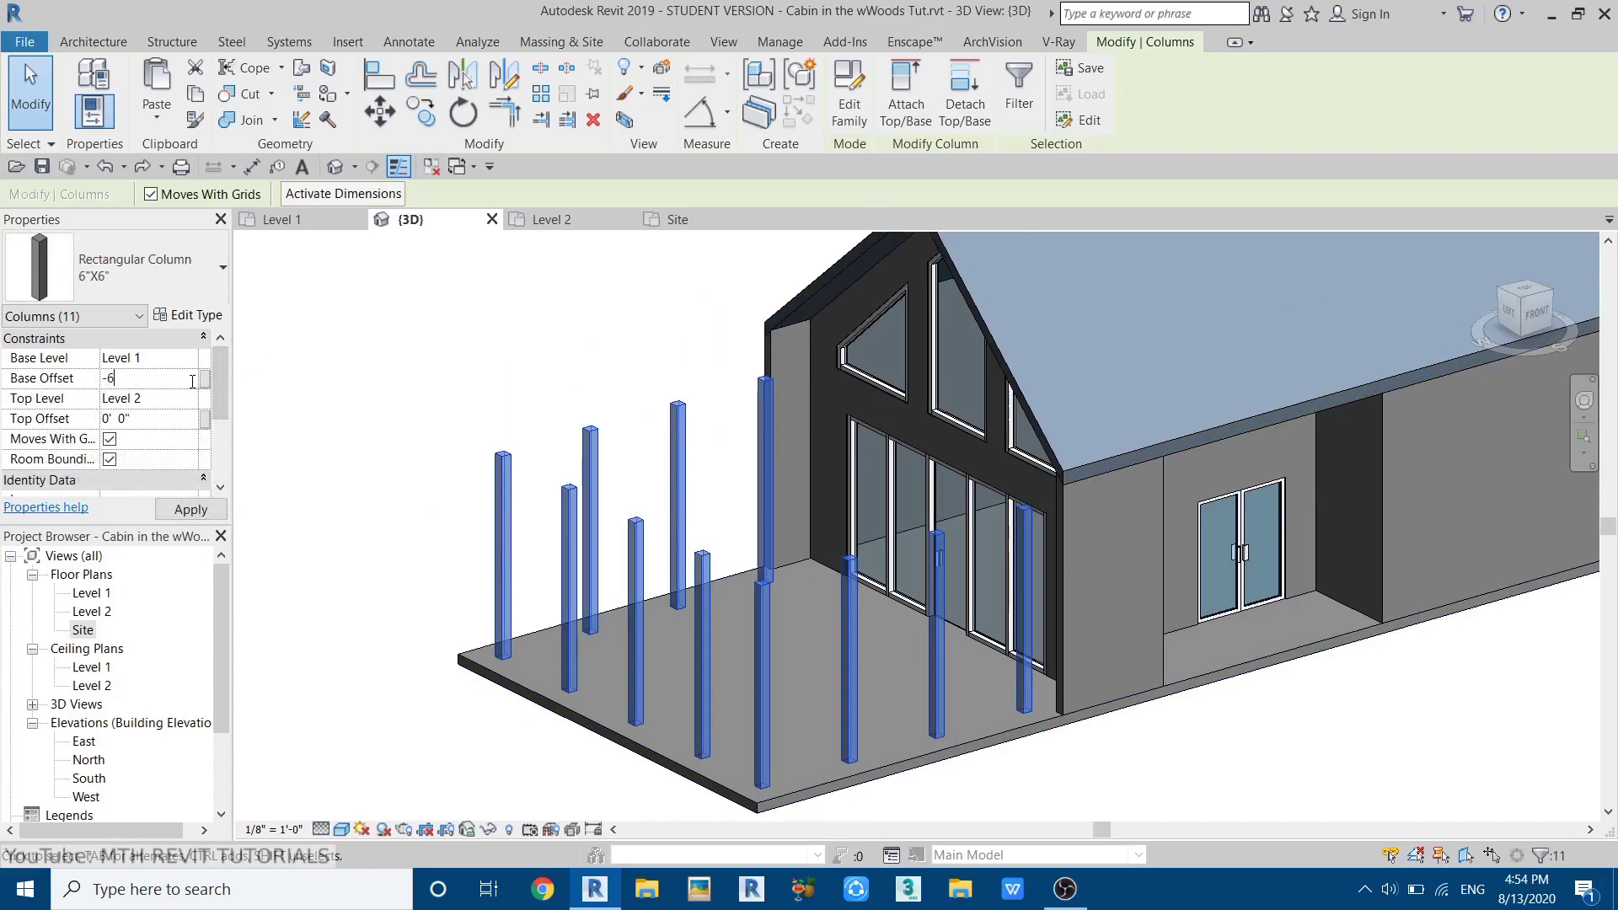
pyautogui.moveTo(660, 669)
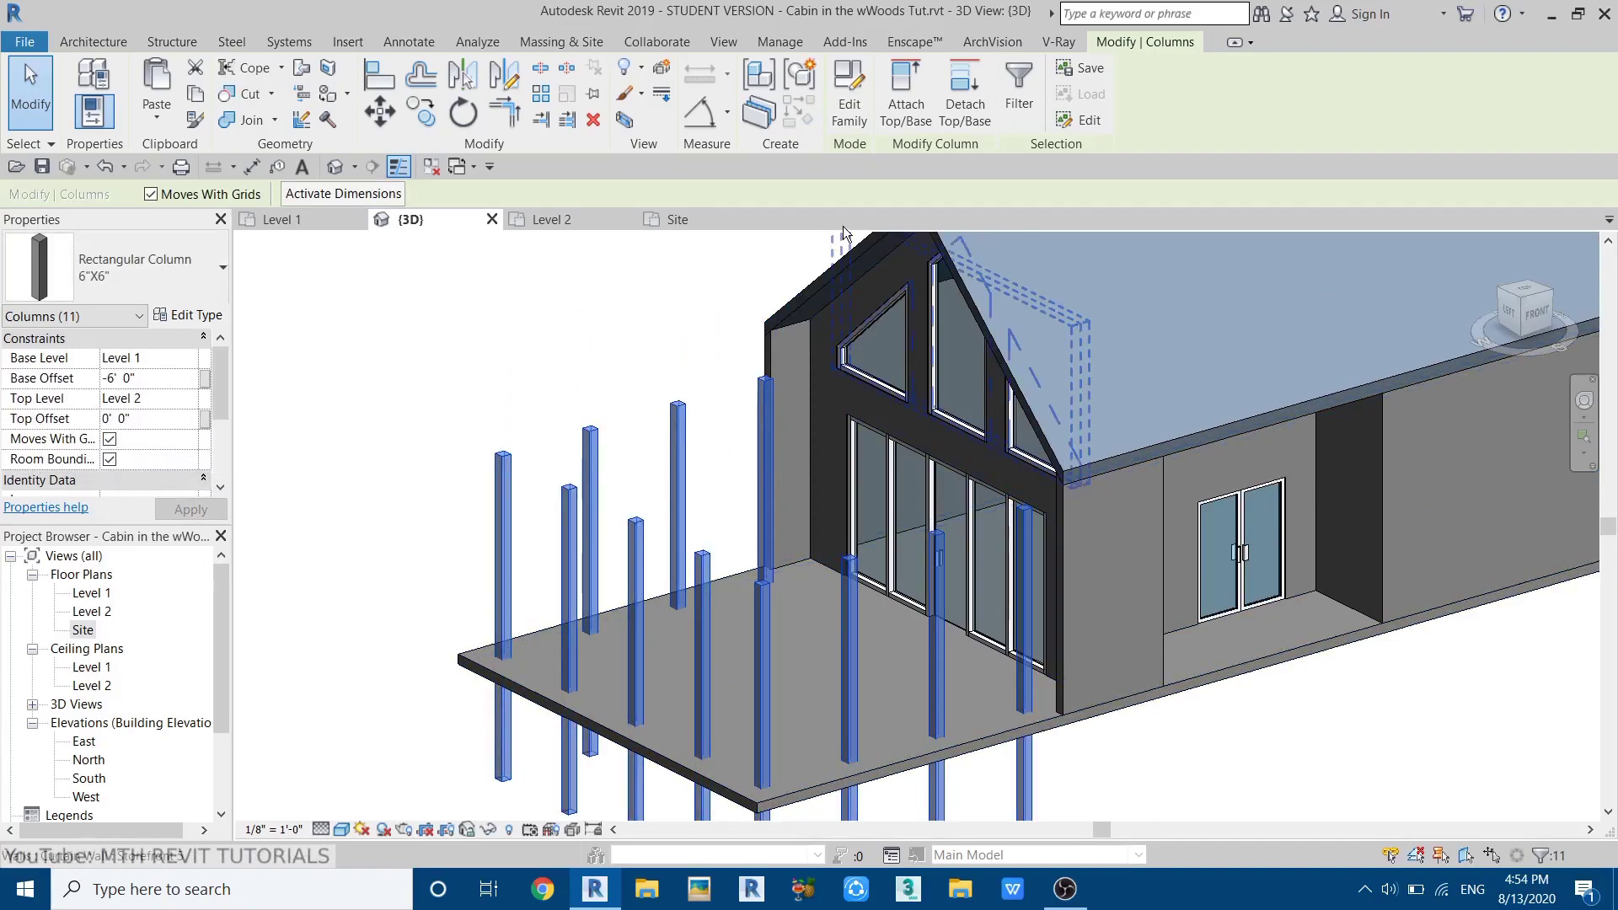
# - Attach the tops of the selected columns to the deck floor slab
pyautogui.click(906, 118)
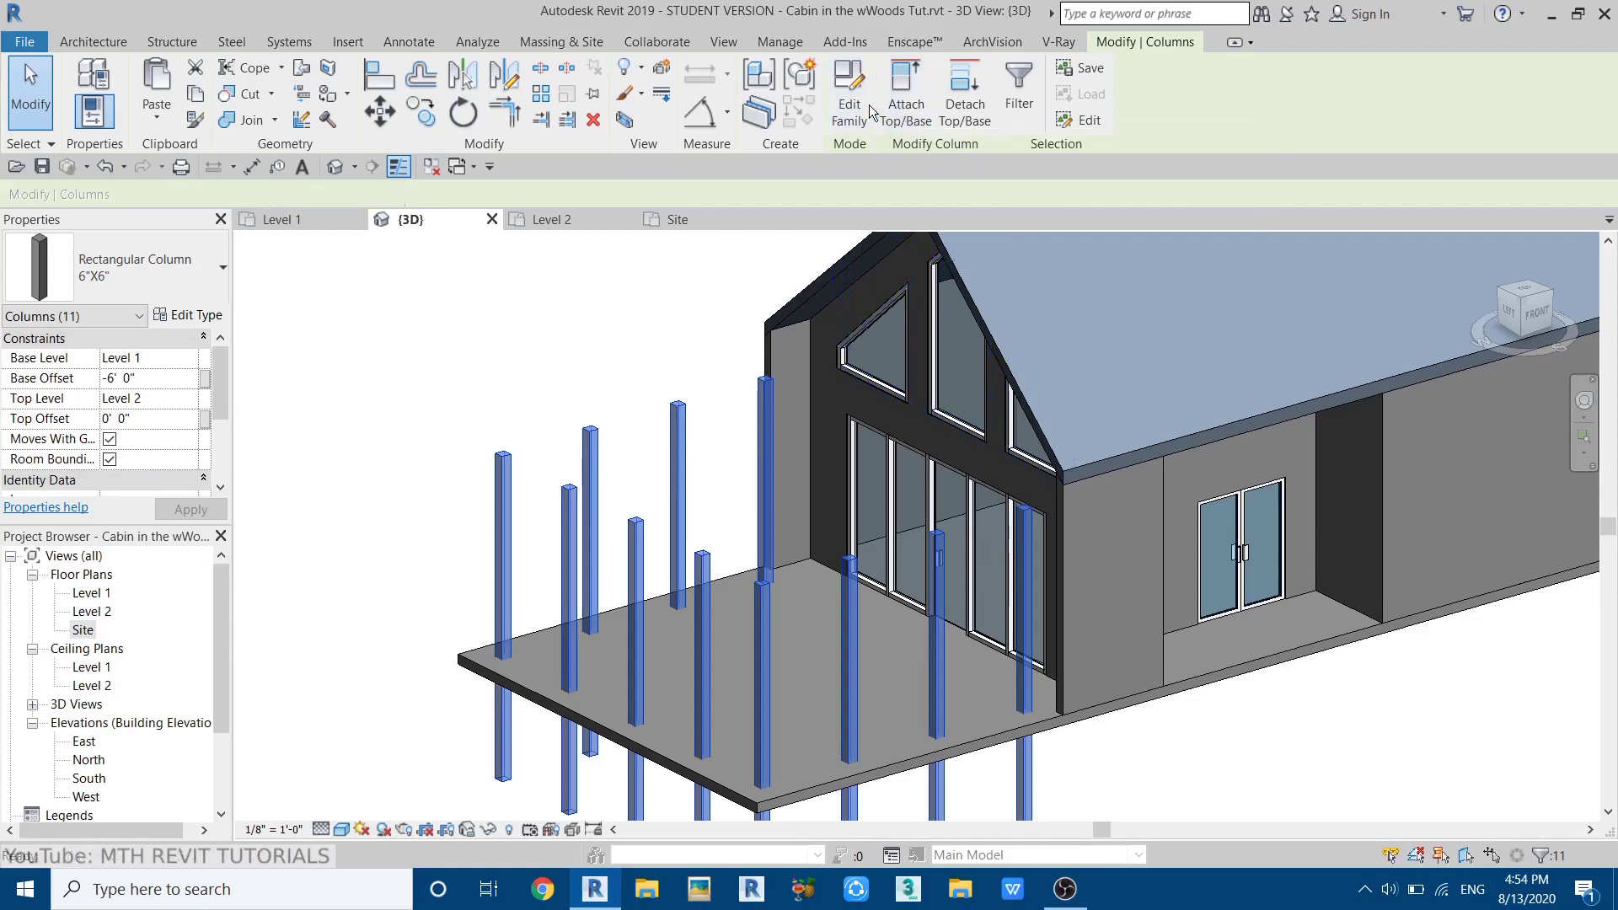
pyautogui.click(727, 765)
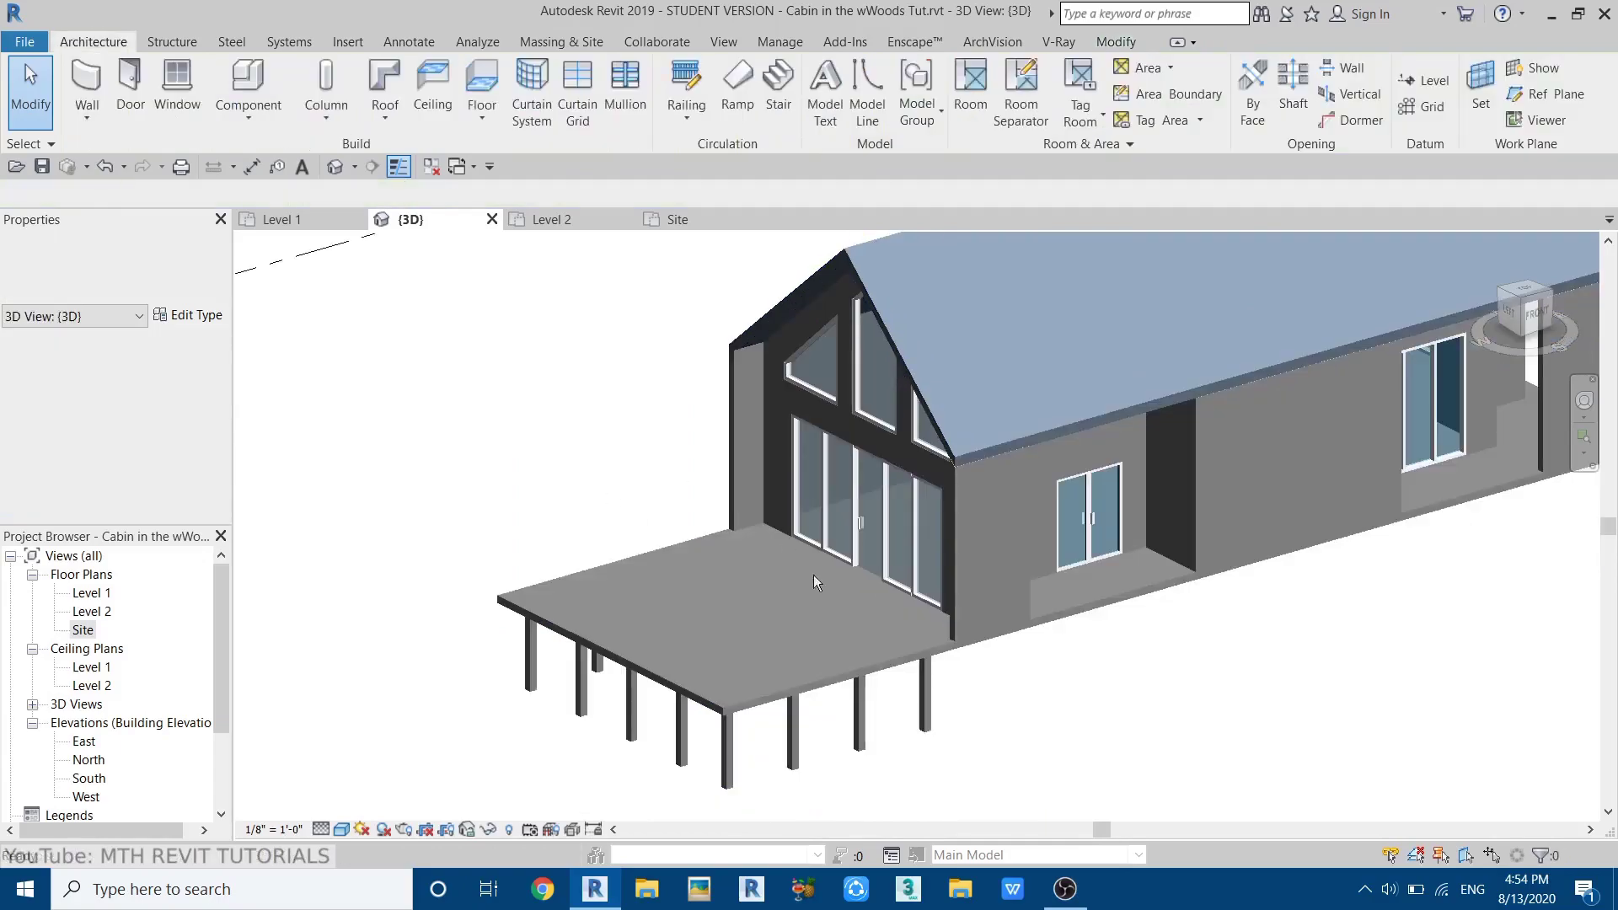
pyautogui.keyDown('shift'); pyautogui.moveTo(902, 769); pyautogui.dragTo(585, 584, button='middle'); pyautogui.keyUp('shift')
pyautogui.scroll(8, 585, 584)
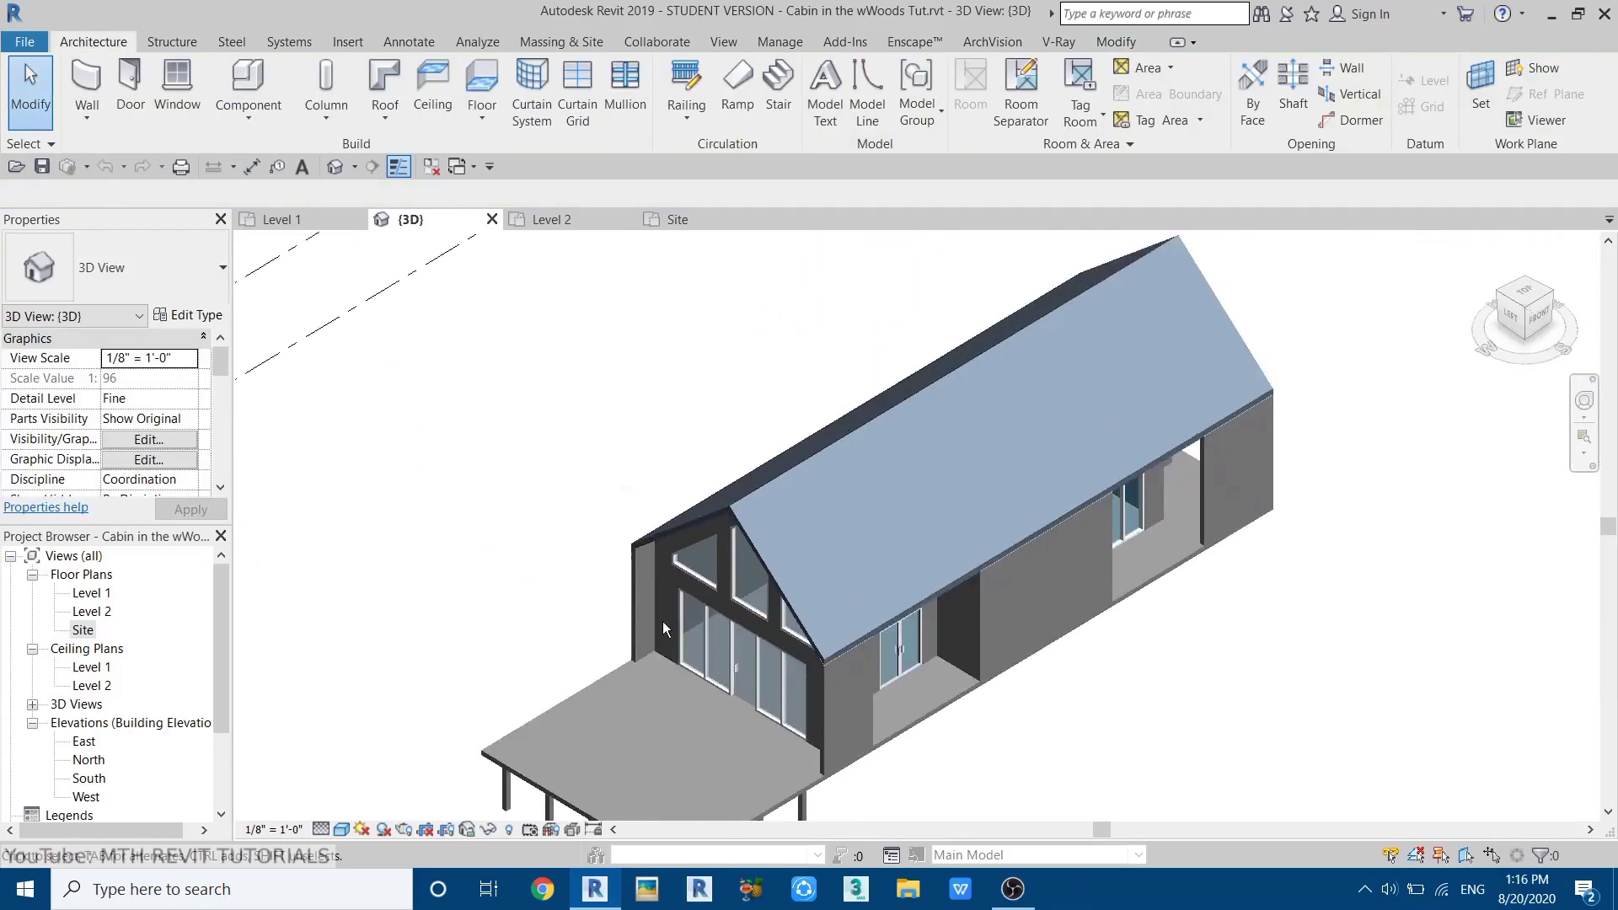
# - Copy the interior Wood Panels curtain wall behind the staircase and paste it aligned to Level 2
pyautogui.keyDown('shift'); pyautogui.moveTo(918, 634); pyautogui.dragTo(800, 467, button='middle'); pyautogui.keyUp('shift')
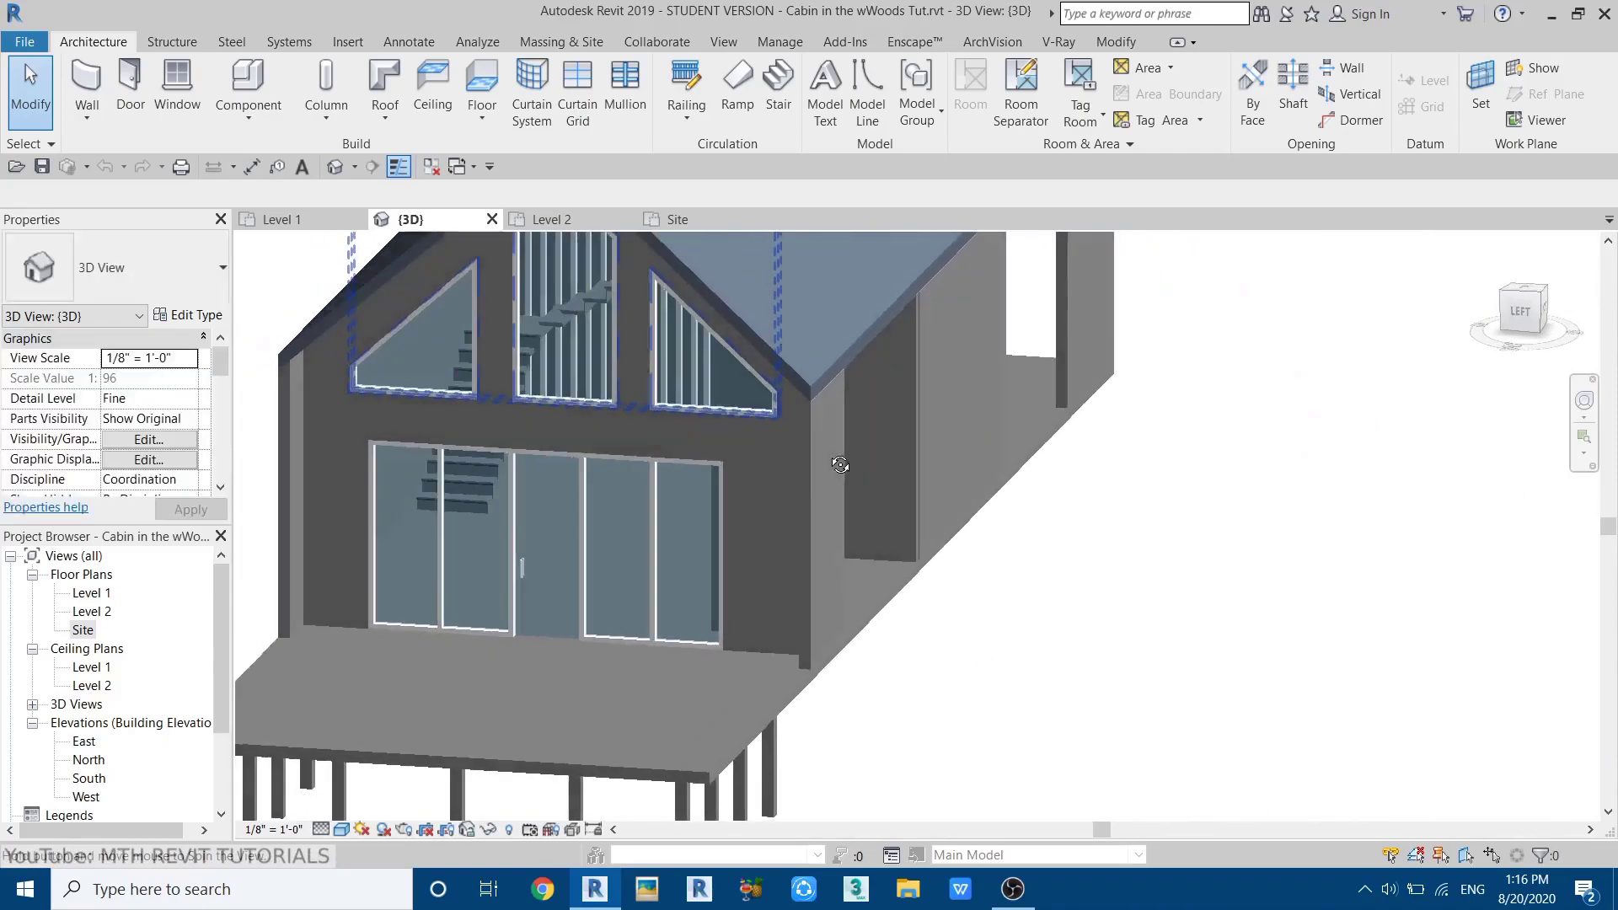
pyautogui.scroll(10, 797, 471)
pyautogui.scroll(-5, 831, 414)
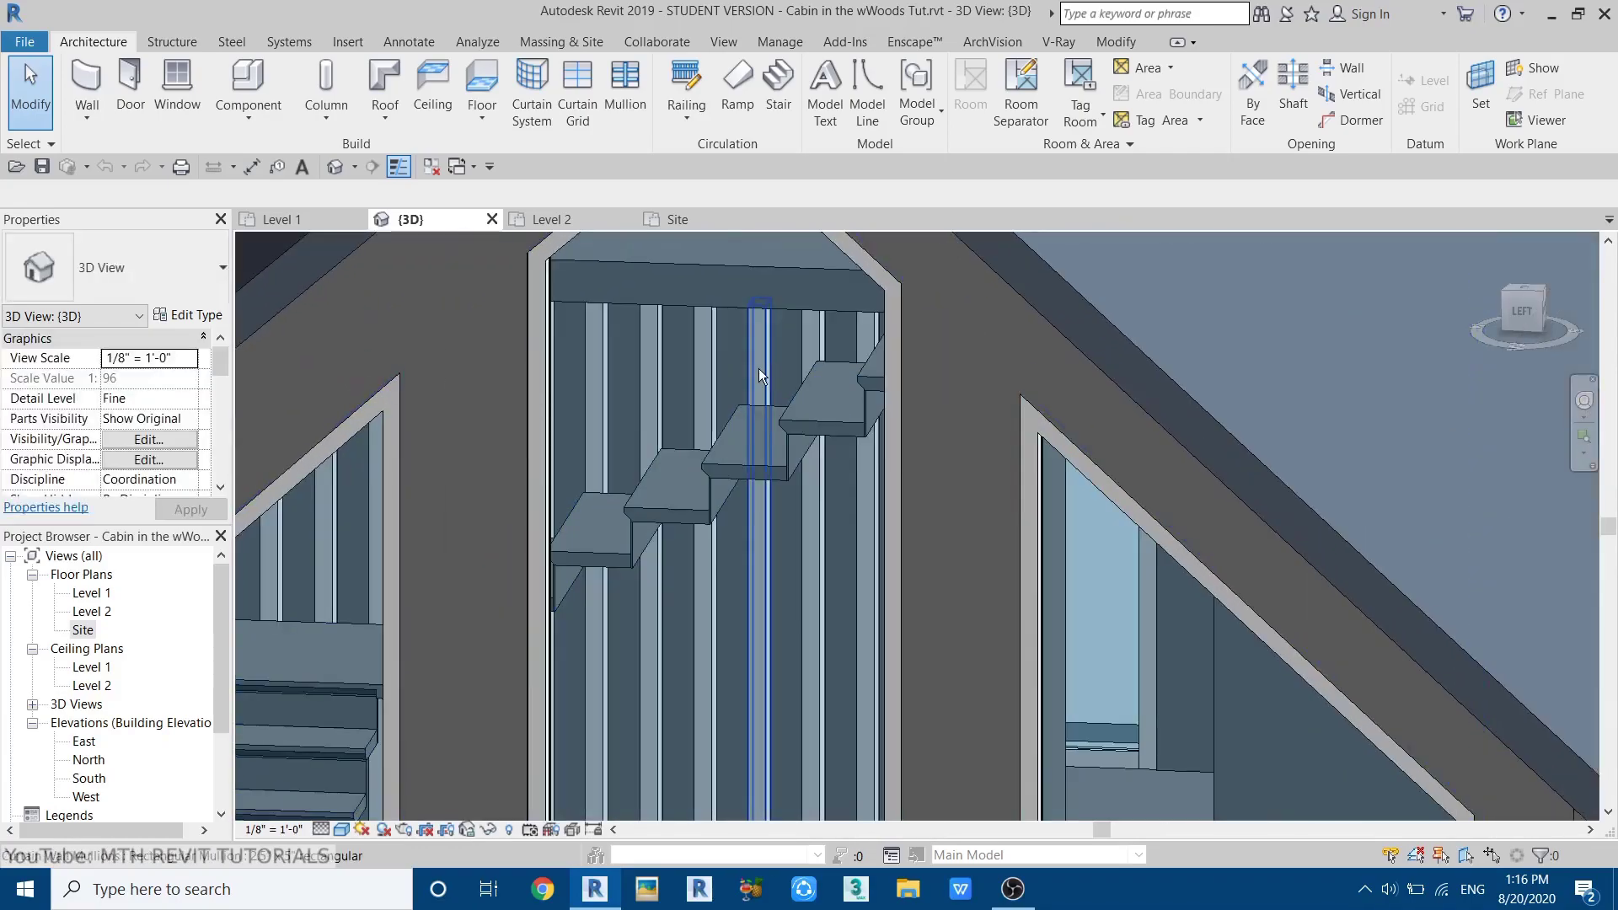
pyautogui.scroll(3, 812, 473)
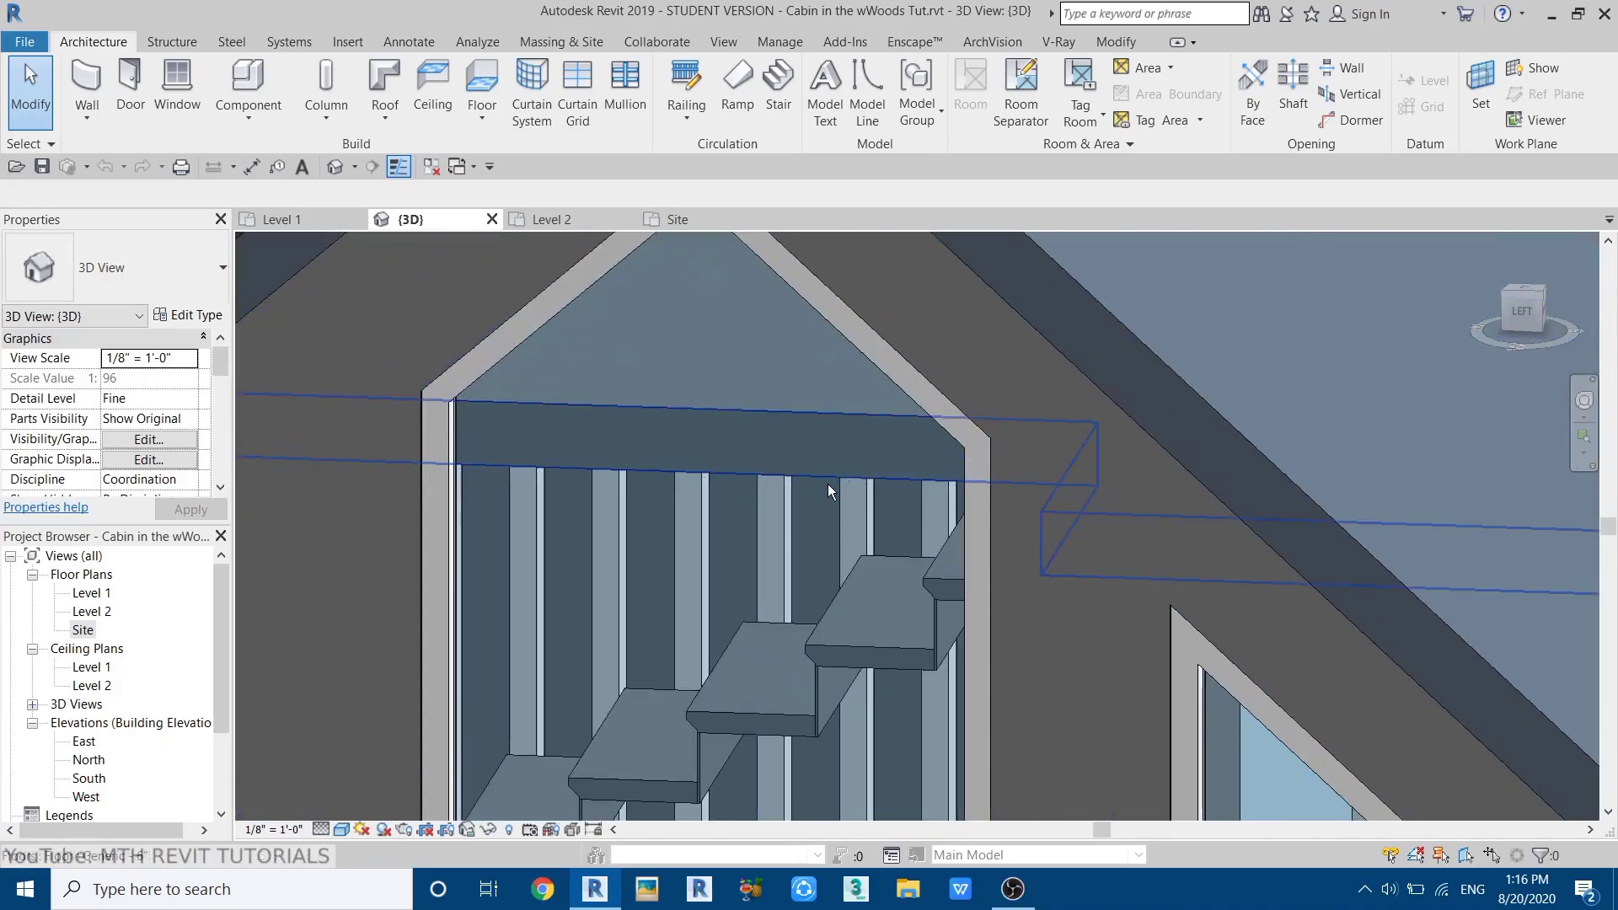
pyautogui.click(811, 484)
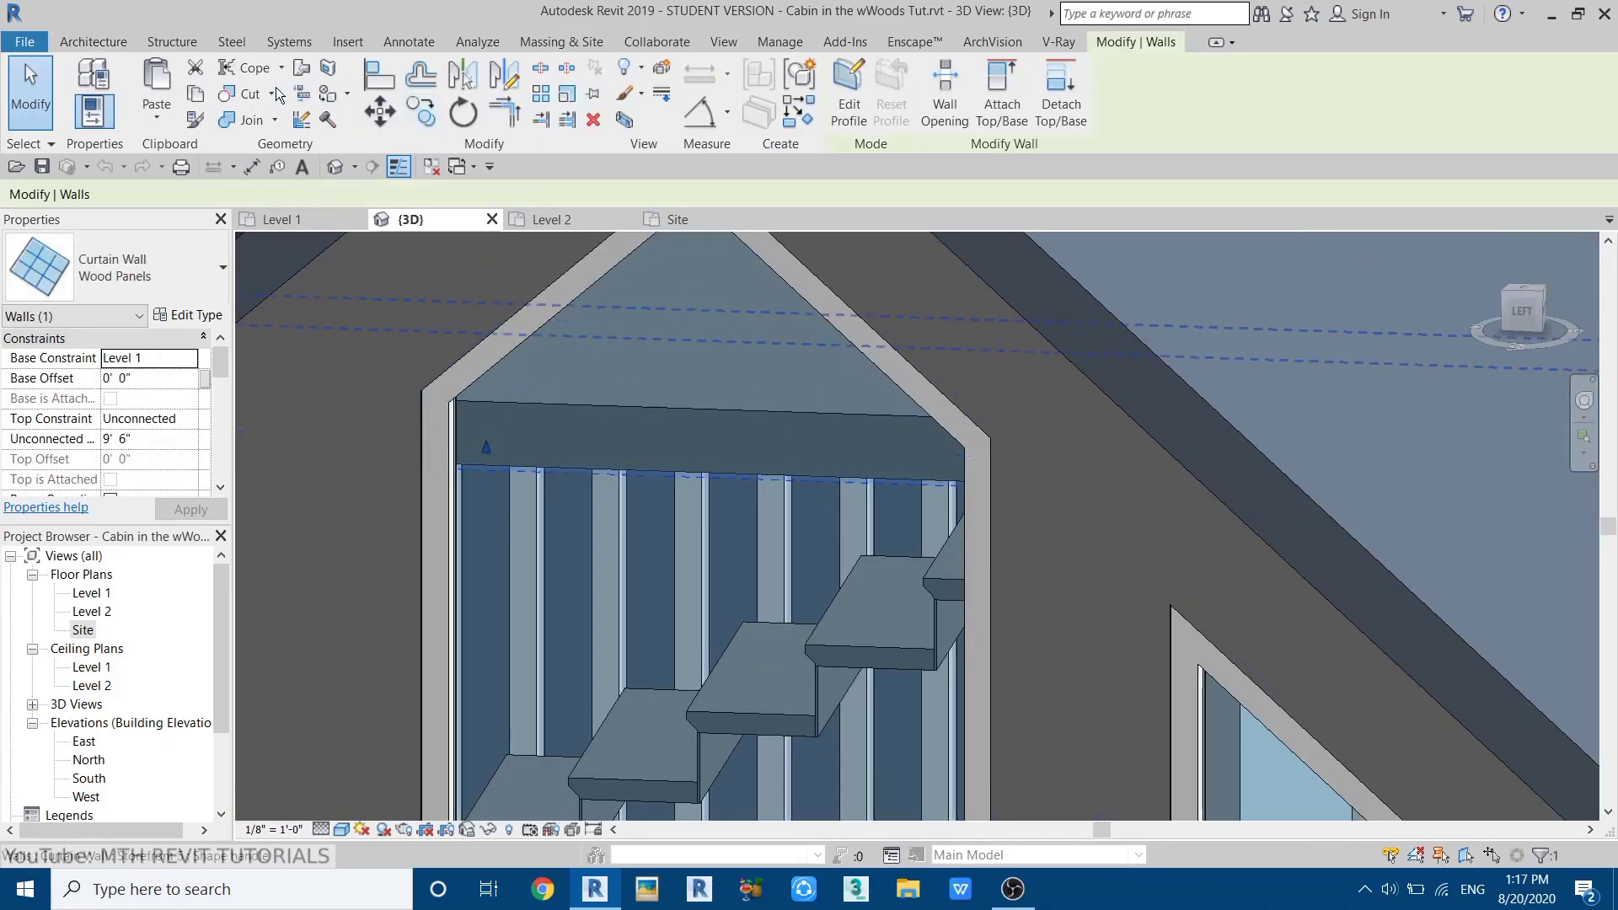
pyautogui.click(170, 117)
pyautogui.click(184, 188)
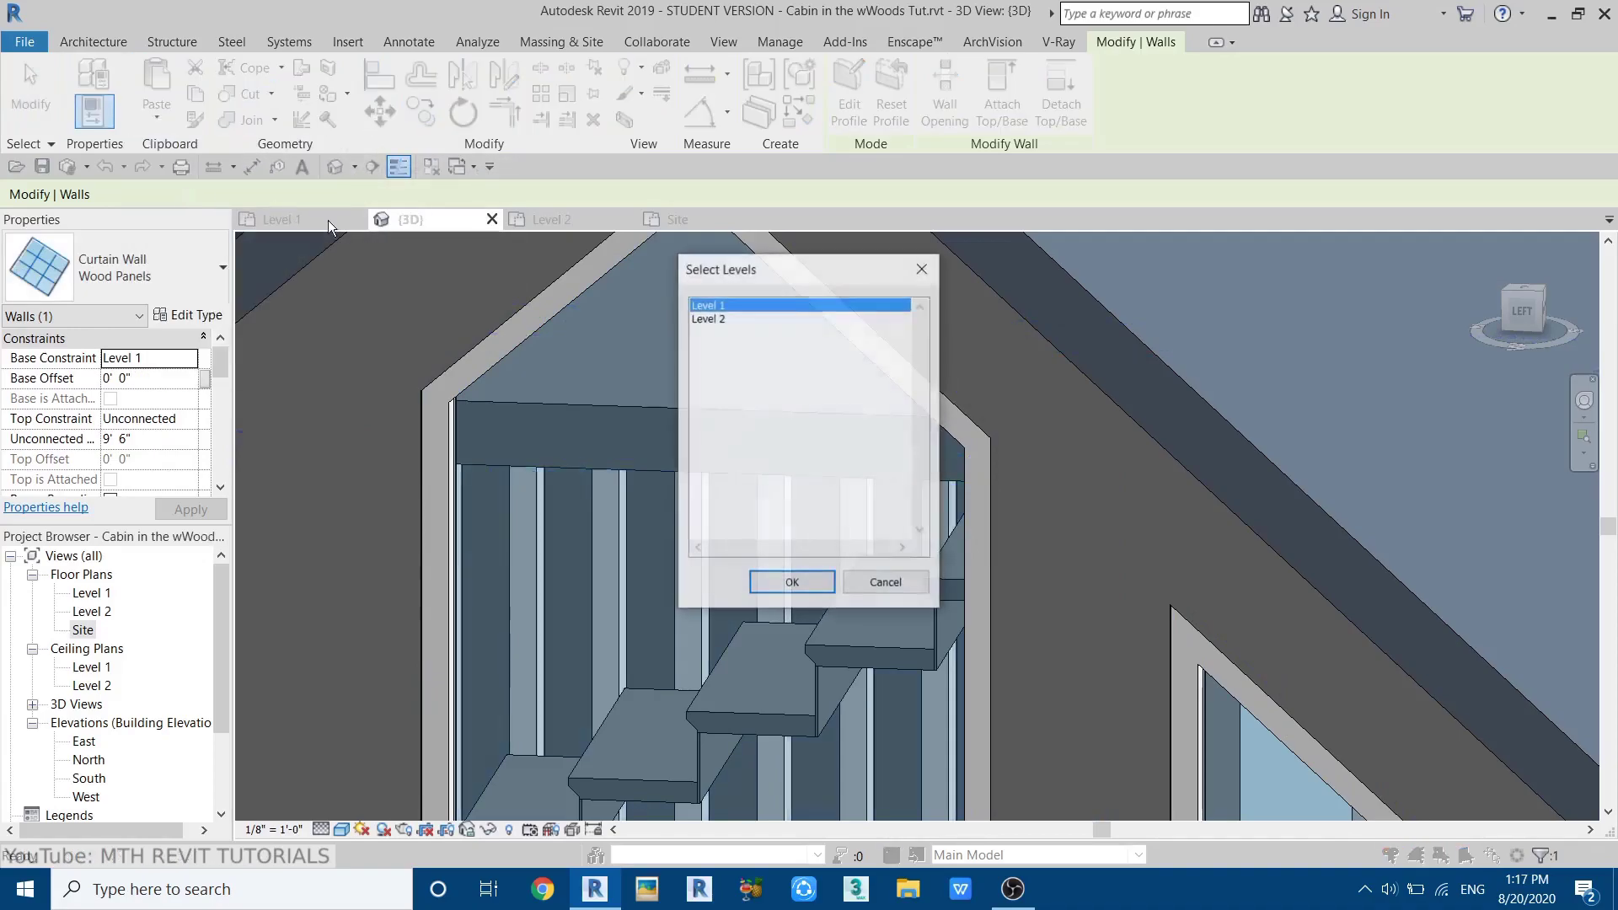
pyautogui.click(700, 319)
pyautogui.click(802, 579)
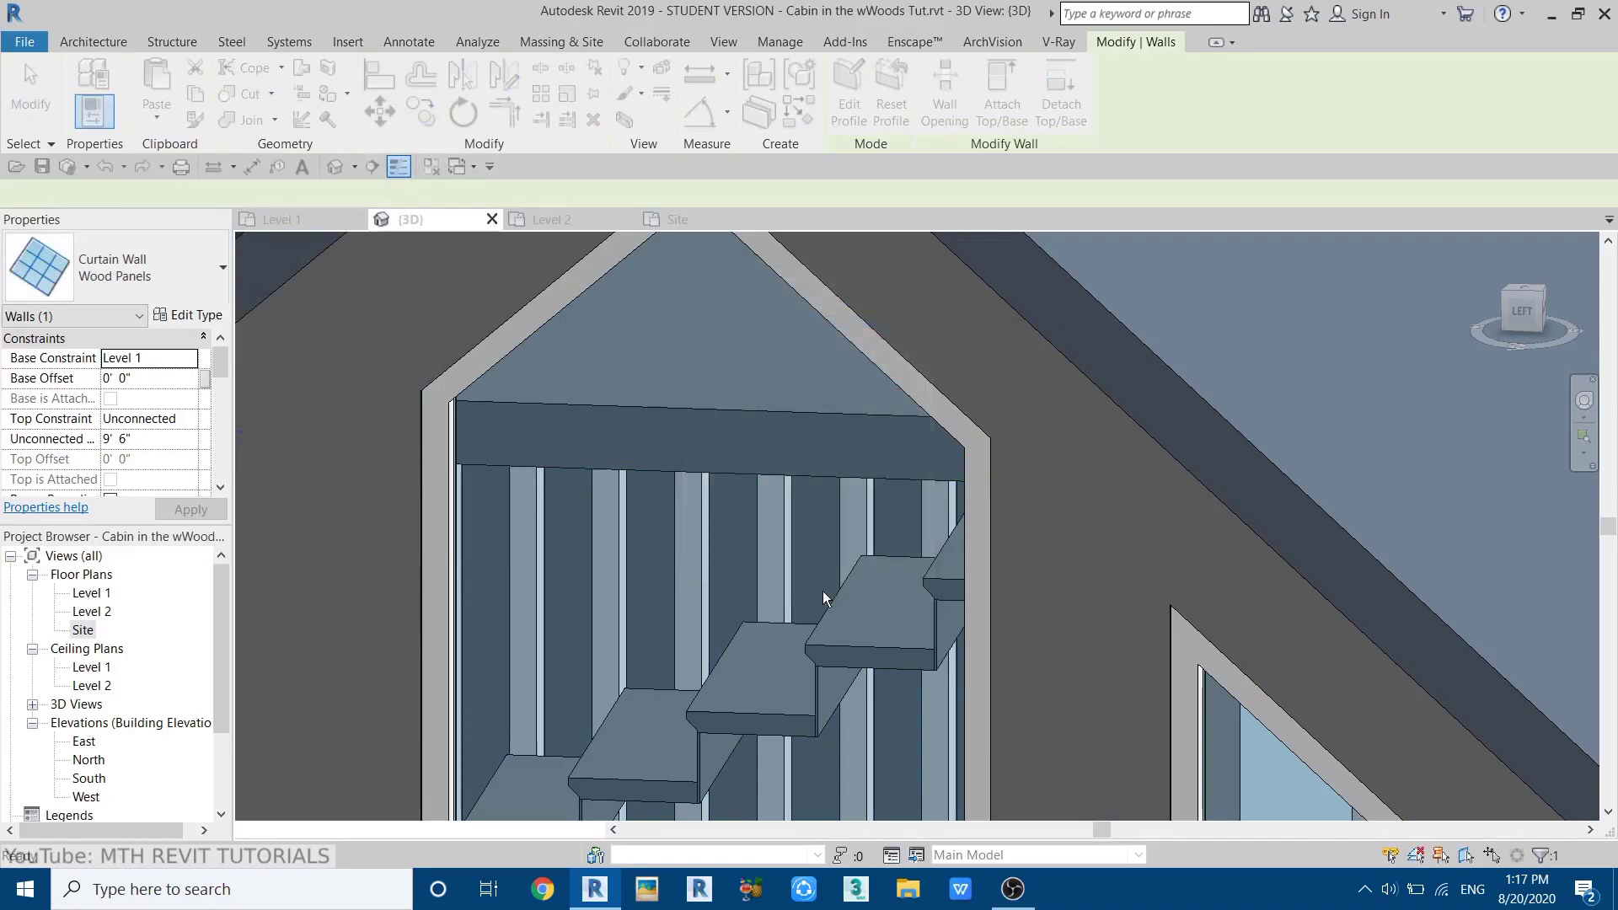
# - Attach the top of the Level 2 Wood Panels curtain wall to the gable roof
pyautogui.scroll(-3, 822, 590)
pyautogui.moveTo(757, 464)
pyautogui.mouseDown(button='middle')
pyautogui.moveTo(804, 610)
pyautogui.moveTo(812, 488)
pyautogui.moveTo(795, 430)
pyautogui.moveTo(758, 472)
pyautogui.mouseUp(button='middle')
pyautogui.click(439, 391)
pyautogui.moveTo(683, 434); pyautogui.dragTo(664, 528, button='middle')
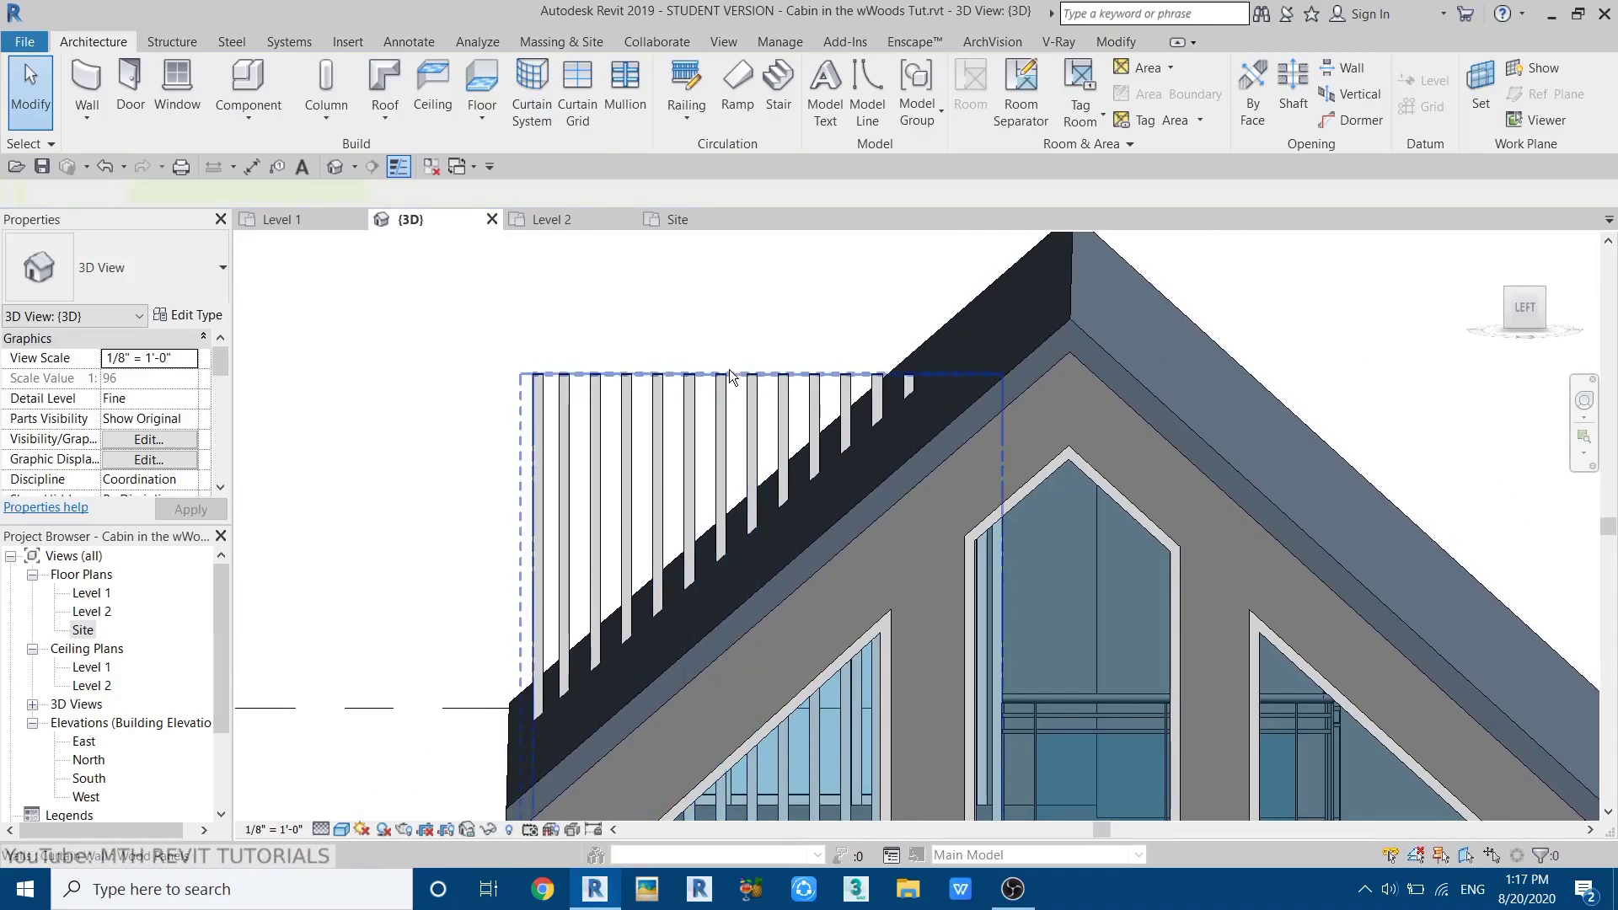
pyautogui.click(730, 369)
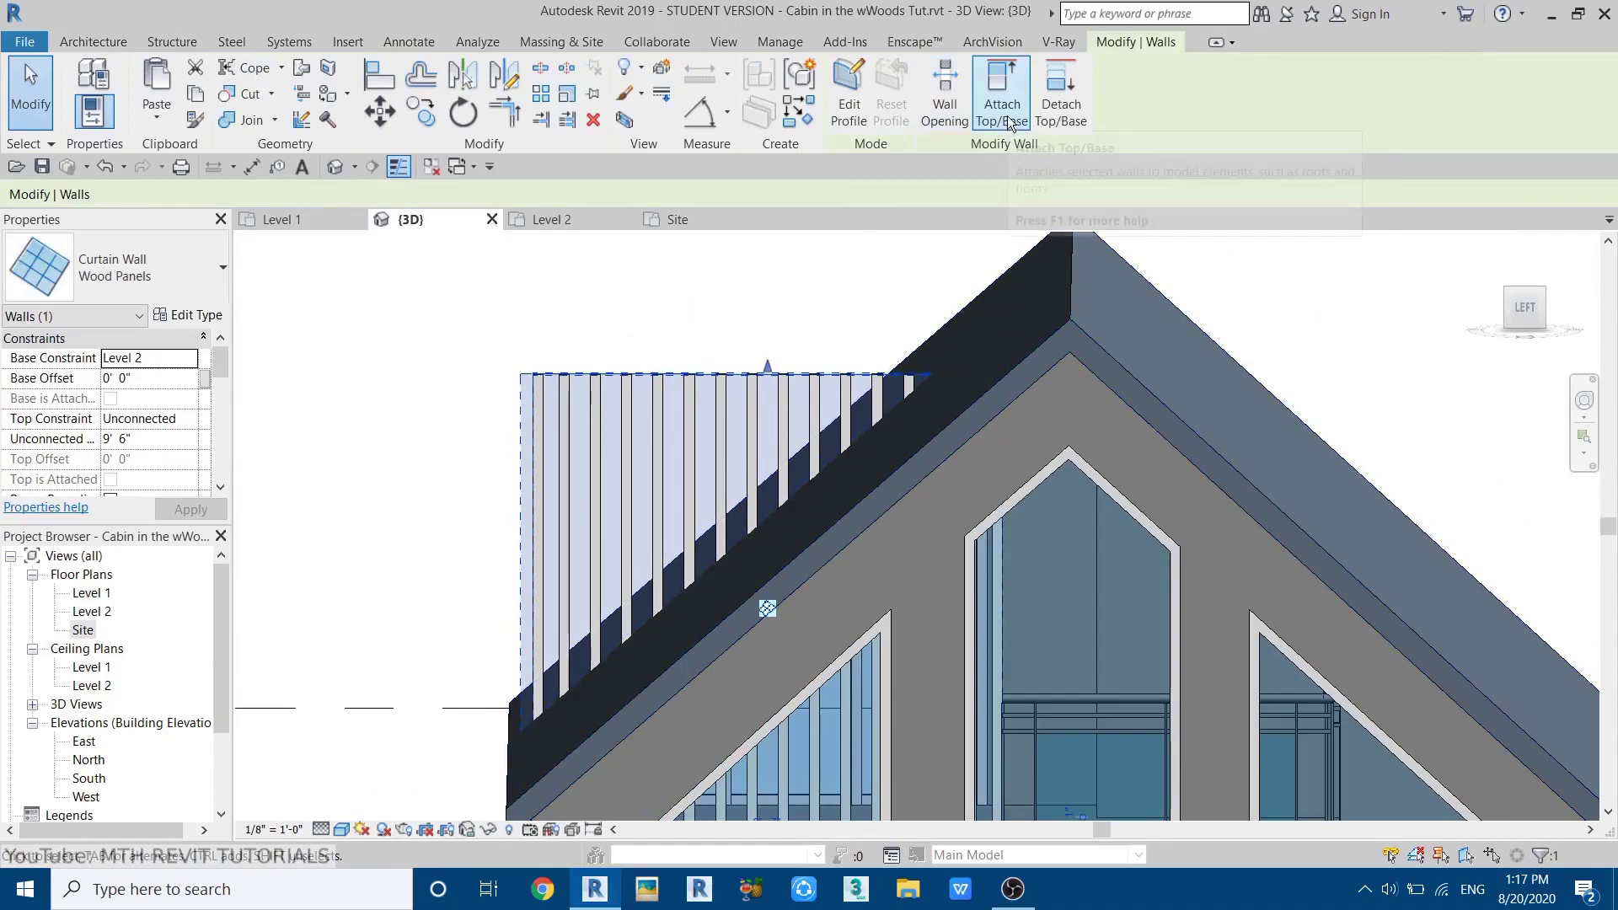
pyautogui.click(999, 92)
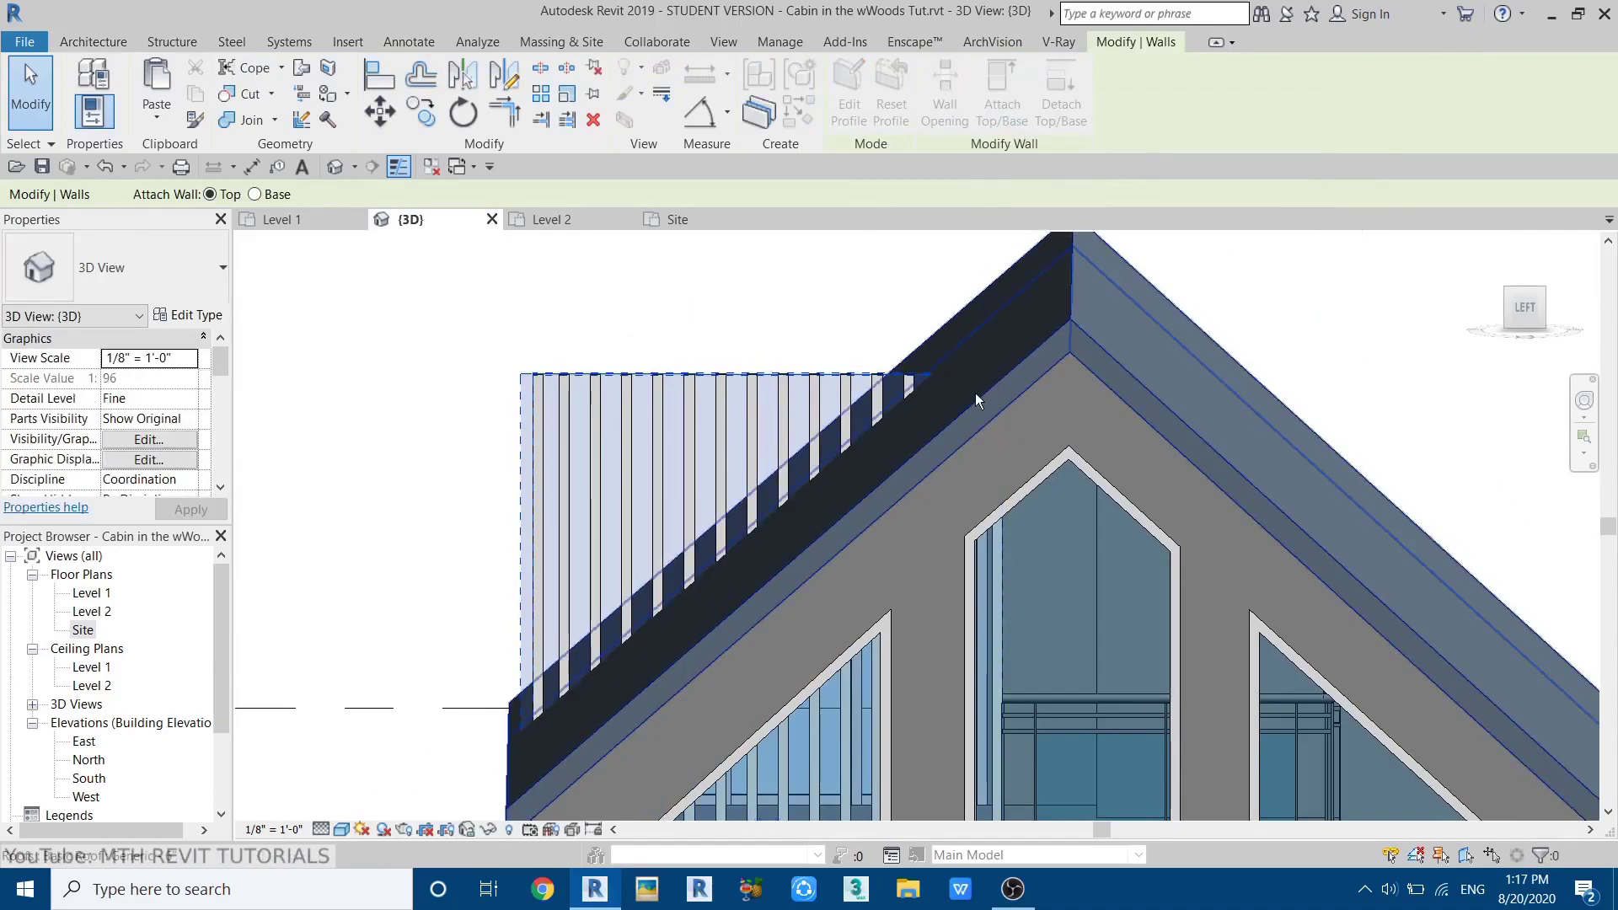
pyautogui.click(968, 398)
pyautogui.keyDown('shift'); pyautogui.moveTo(795, 530); pyautogui.dragTo(771, 556, button='middle'); pyautogui.keyUp('shift')
pyautogui.press('Escape')
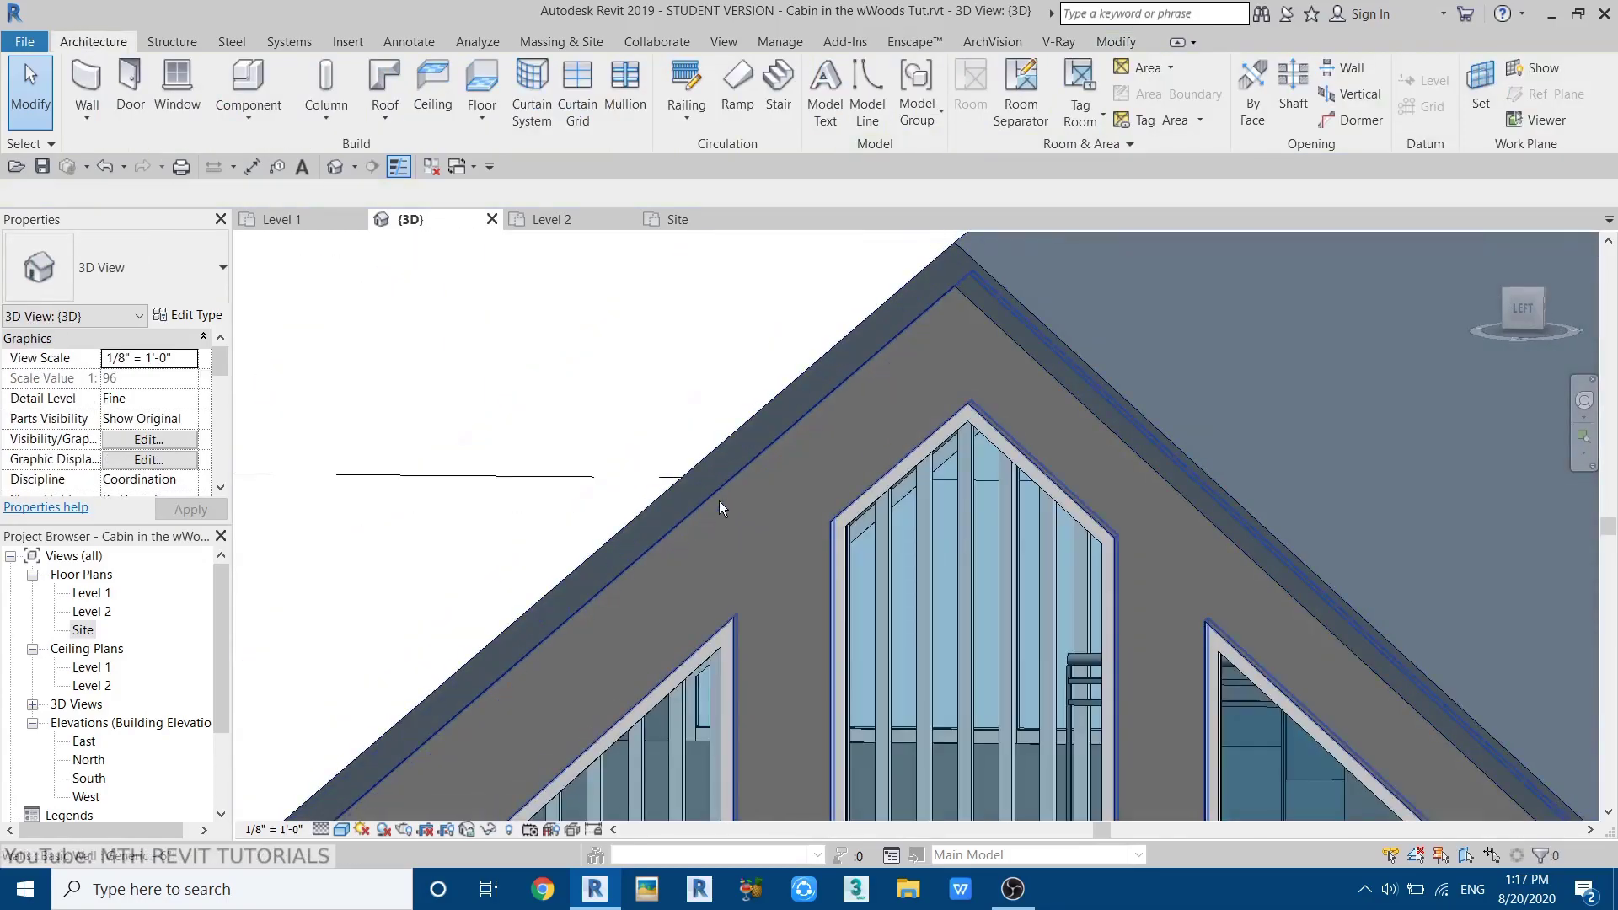
pyautogui.scroll(-4, 807, 356)
pyautogui.keyDown('shift'); pyautogui.moveTo(923, 476); pyautogui.dragTo(818, 577, button='middle'); pyautogui.keyUp('shift')
pyautogui.moveTo(1028, 394); pyautogui.dragTo(985, 400, button='middle')
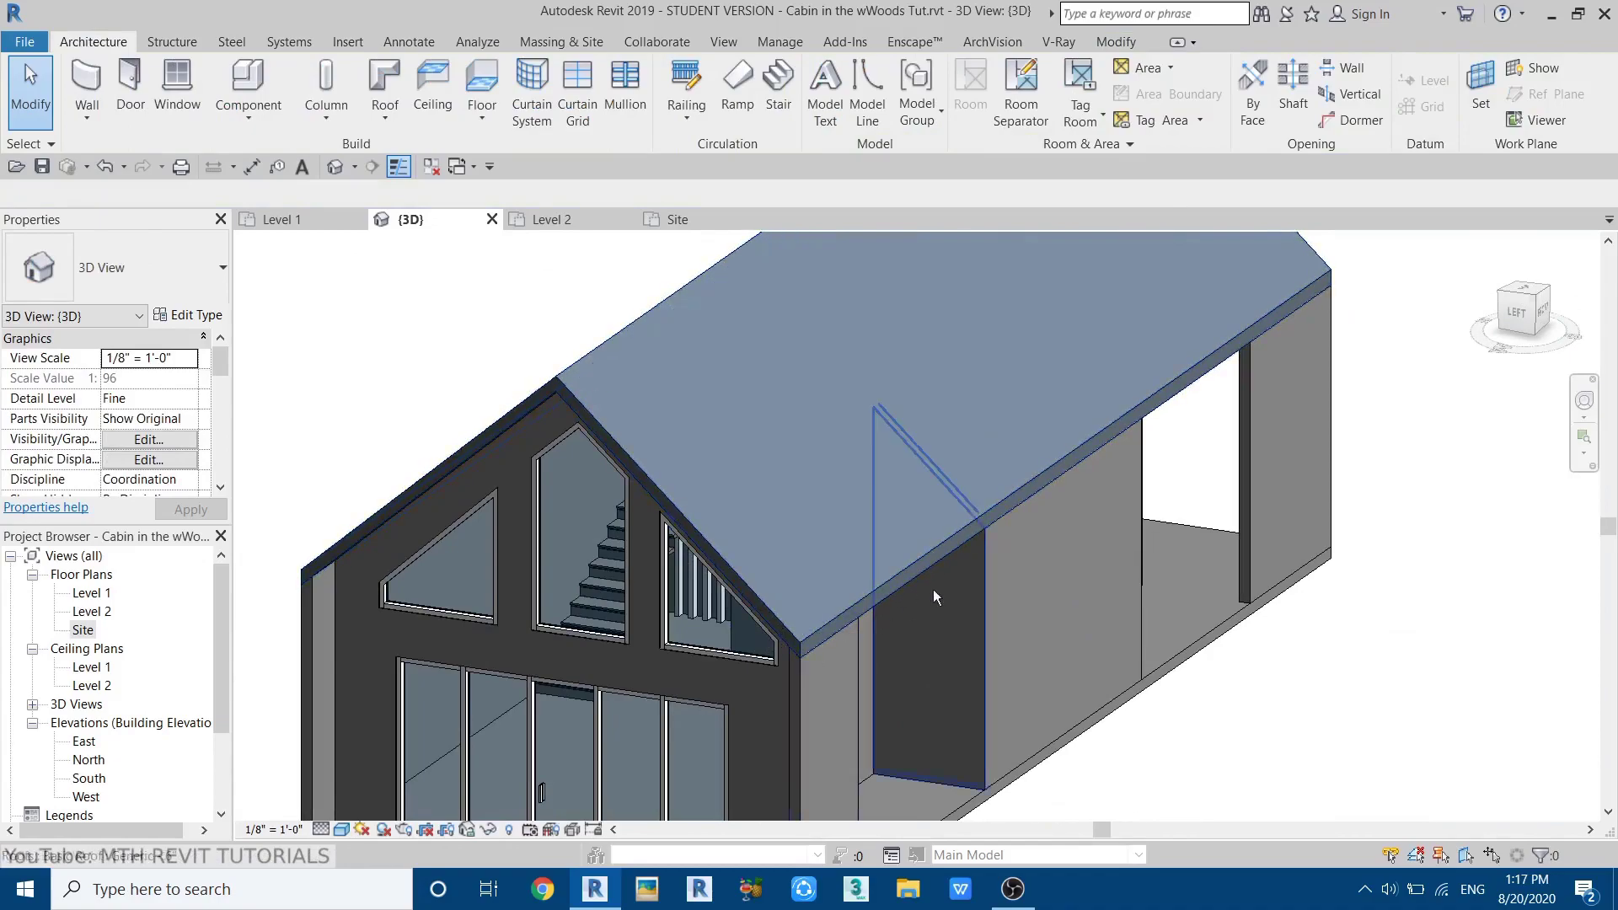
pyautogui.scroll(3, 1104, 437)
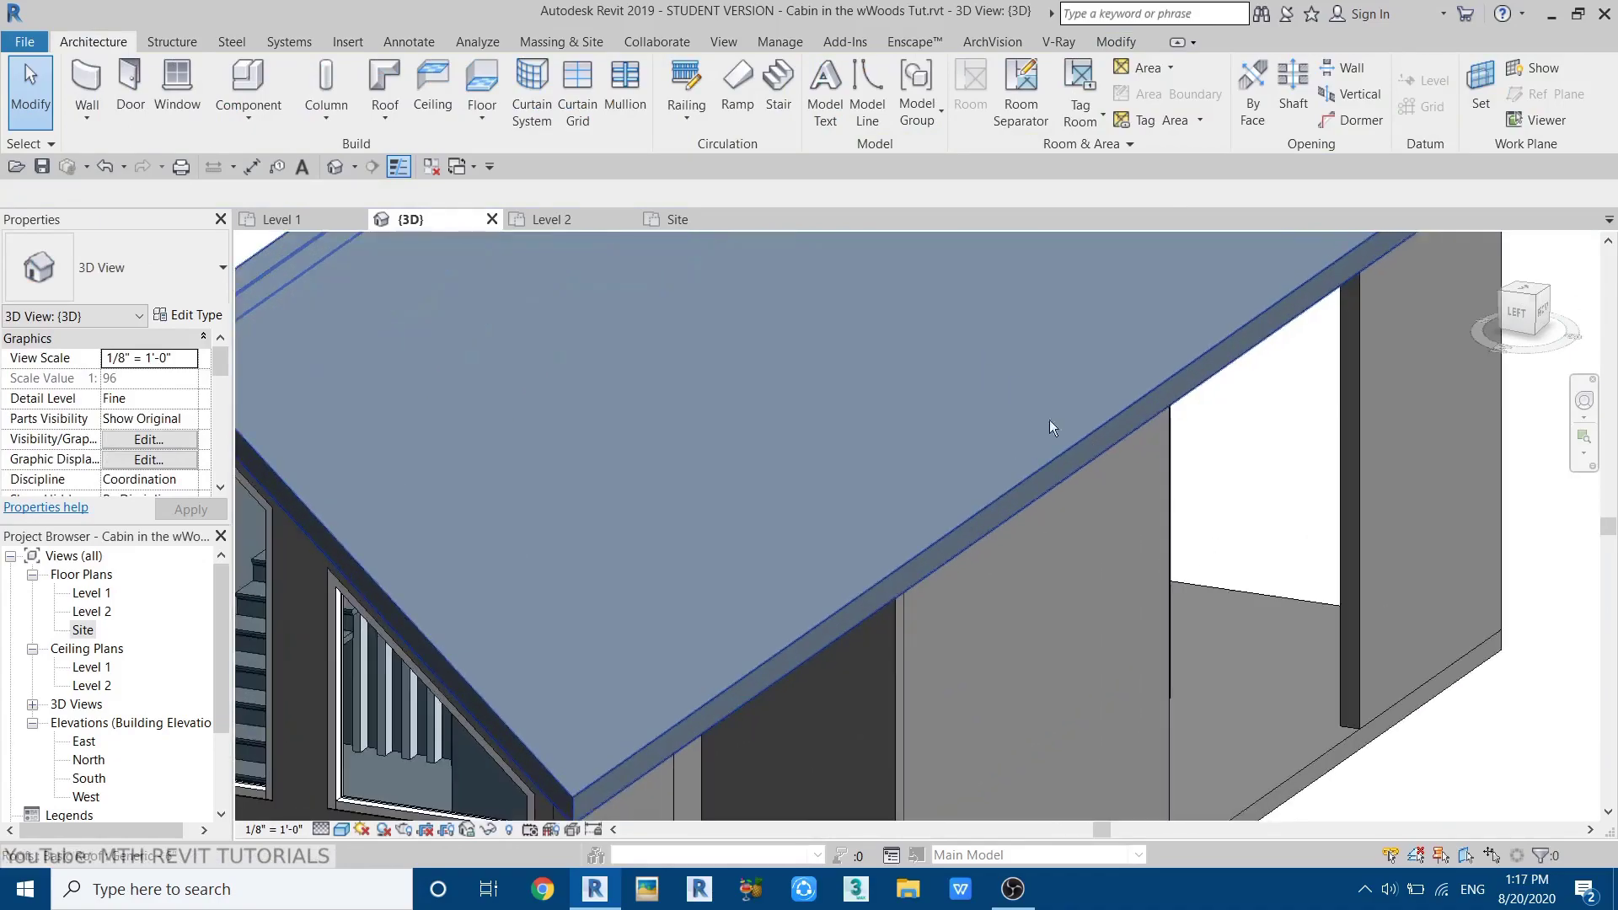
pyautogui.scroll(-3, 978, 522)
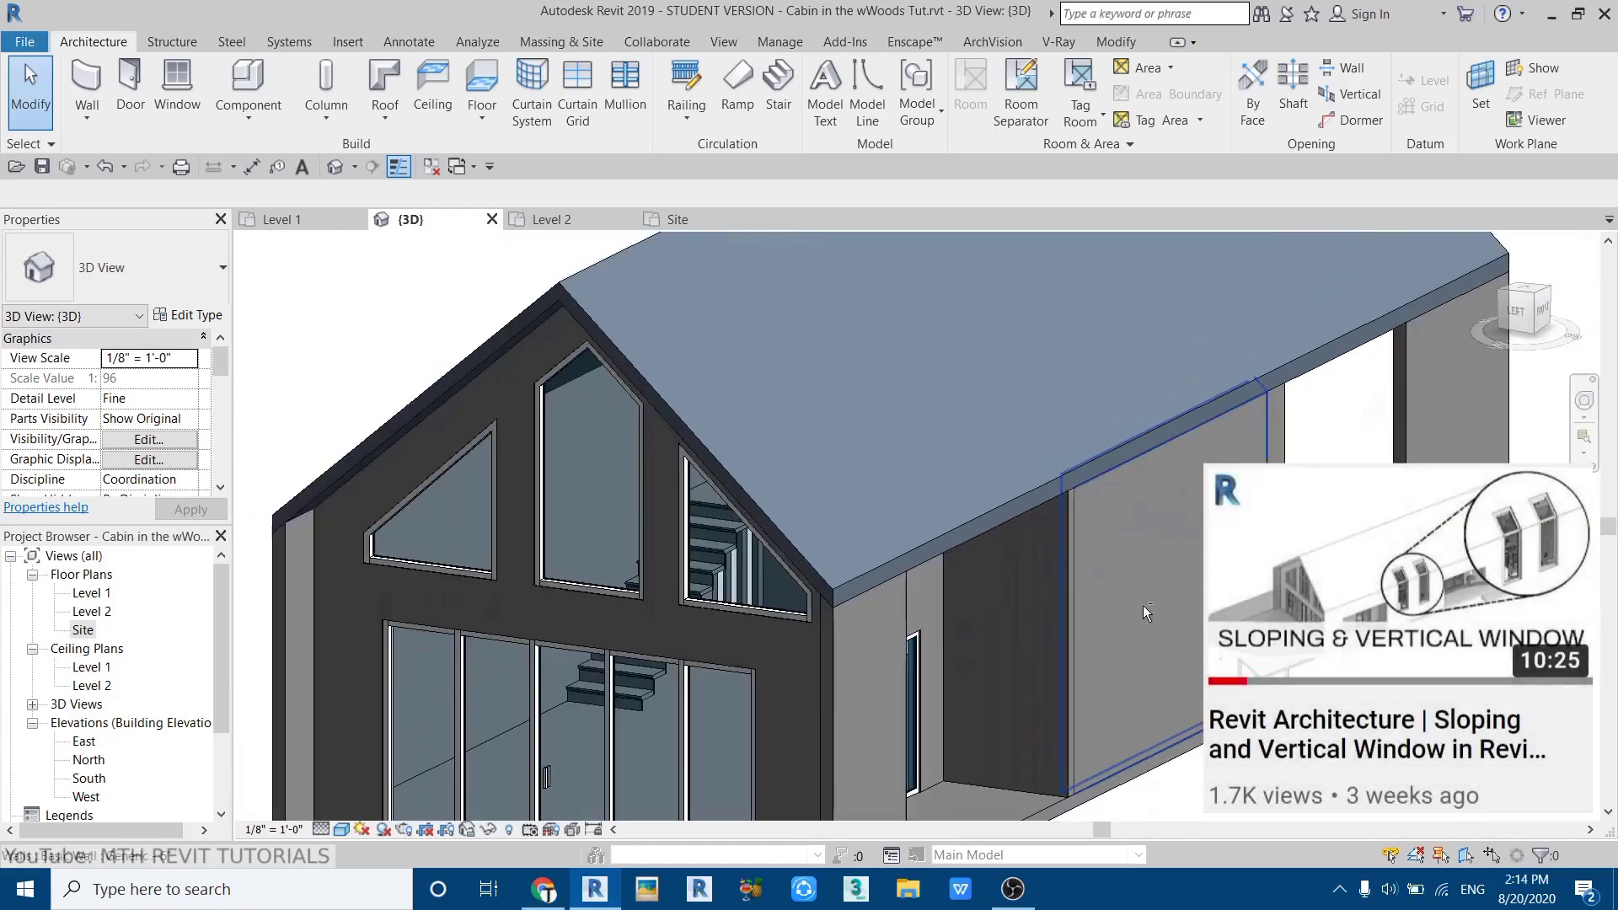
# - In wireframe display, start a Roof by Extrusion on the front gable wall's face, with reference level Level 2 and offset 0' 0"
pyautogui.click(1514, 312)
pyautogui.scroll(-5, 994, 503)
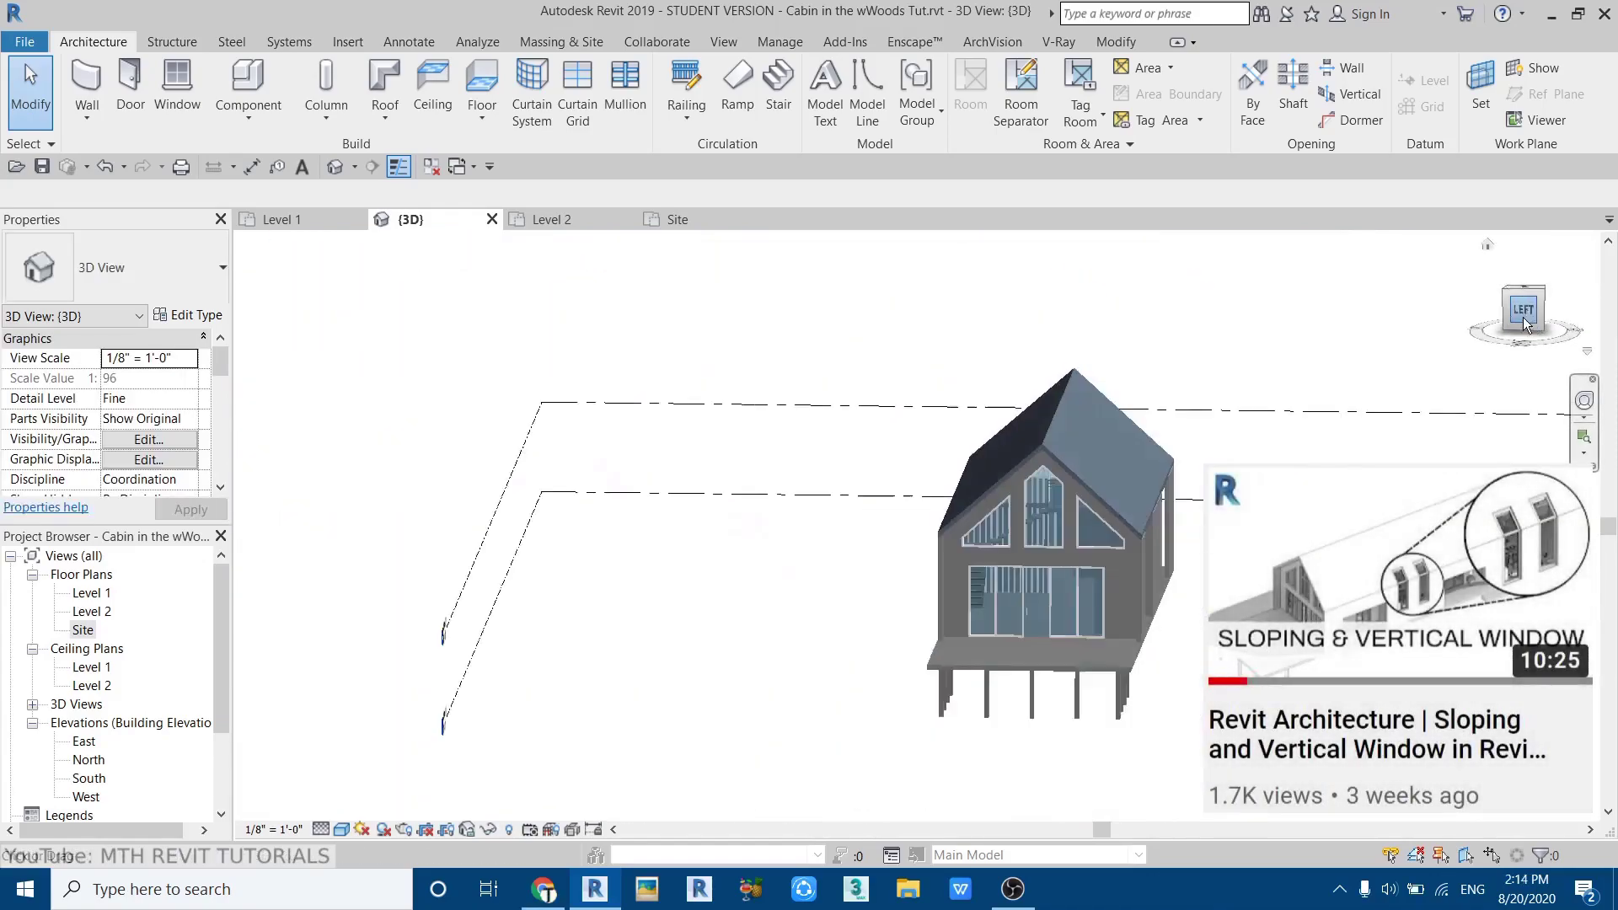
pyautogui.scroll(4, 999, 553)
pyautogui.scroll(3, 999, 553)
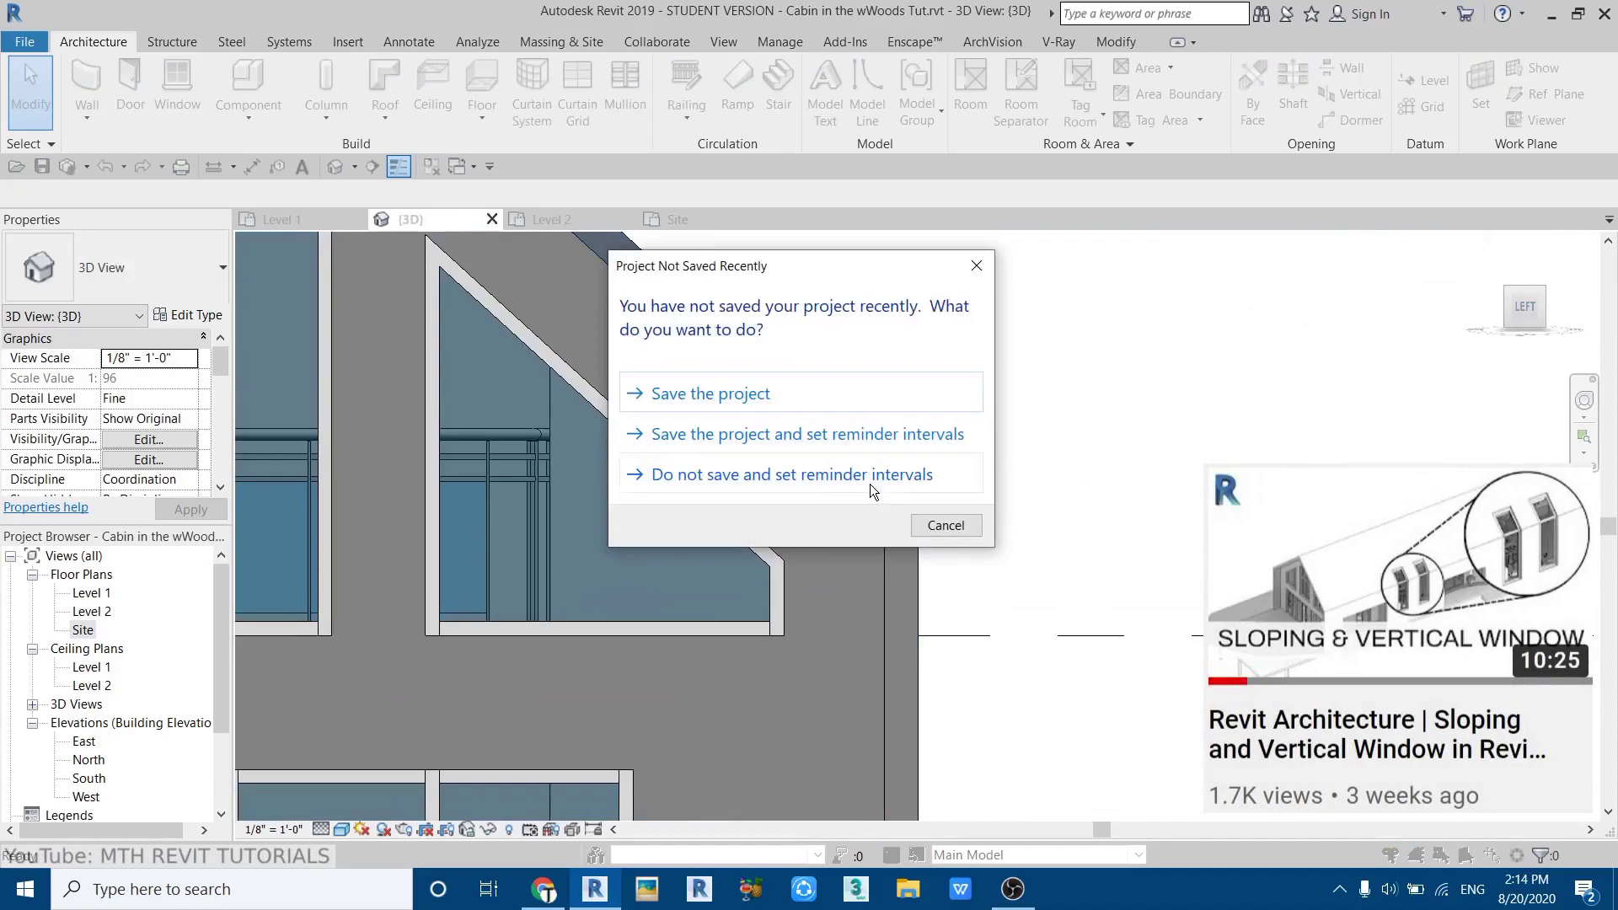
pyautogui.press('Escape')
pyautogui.scroll(2, 971, 574)
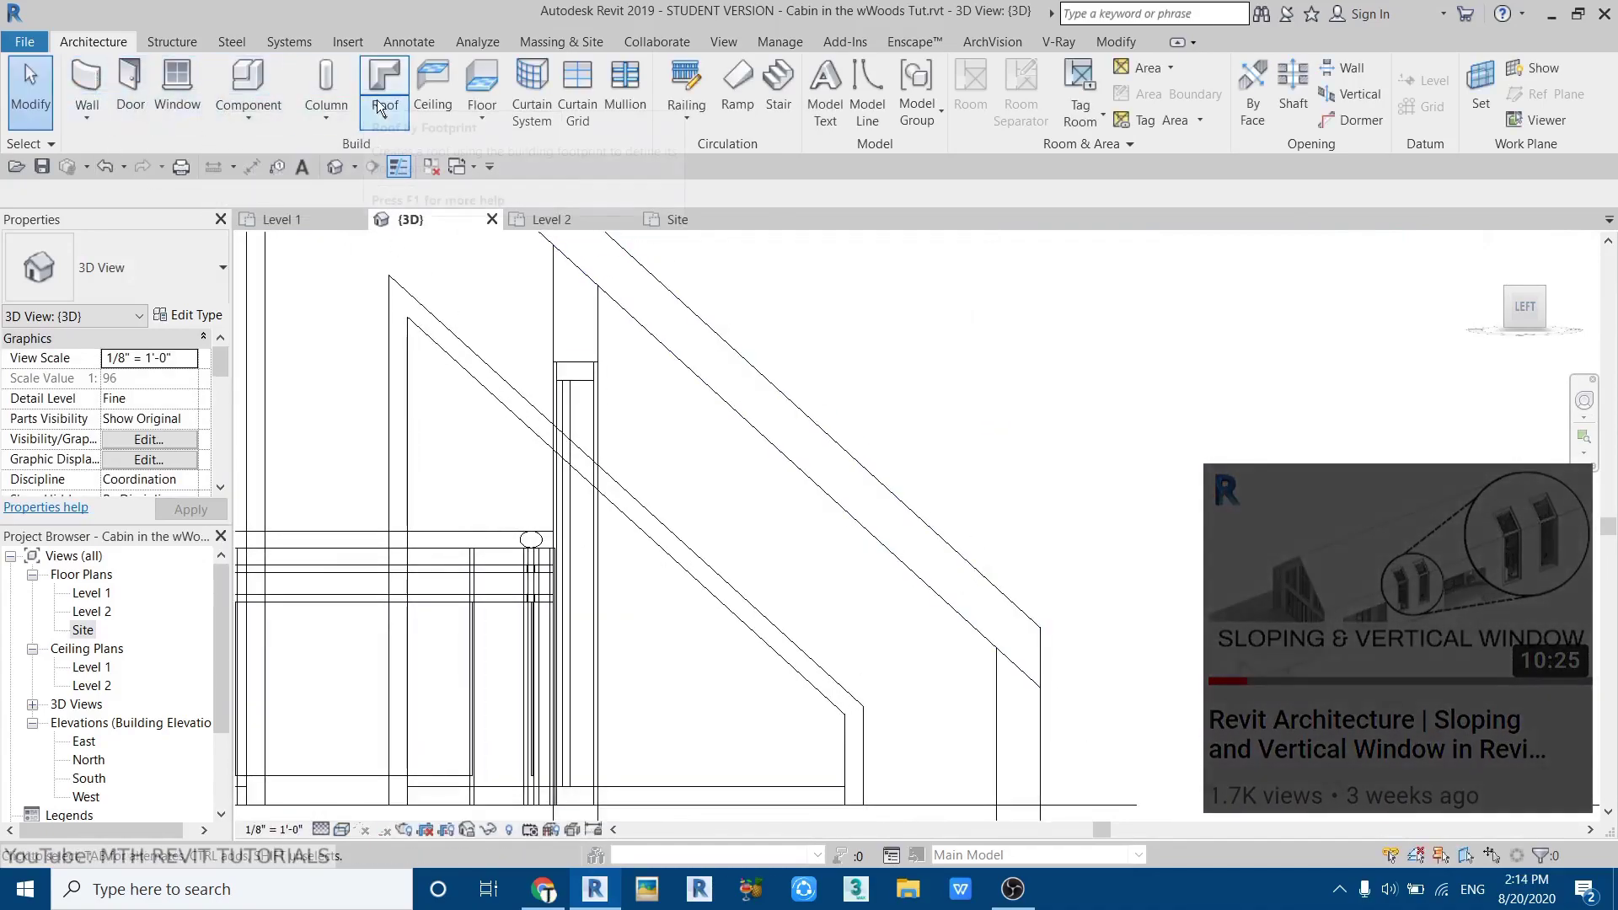
pyautogui.click(385, 118)
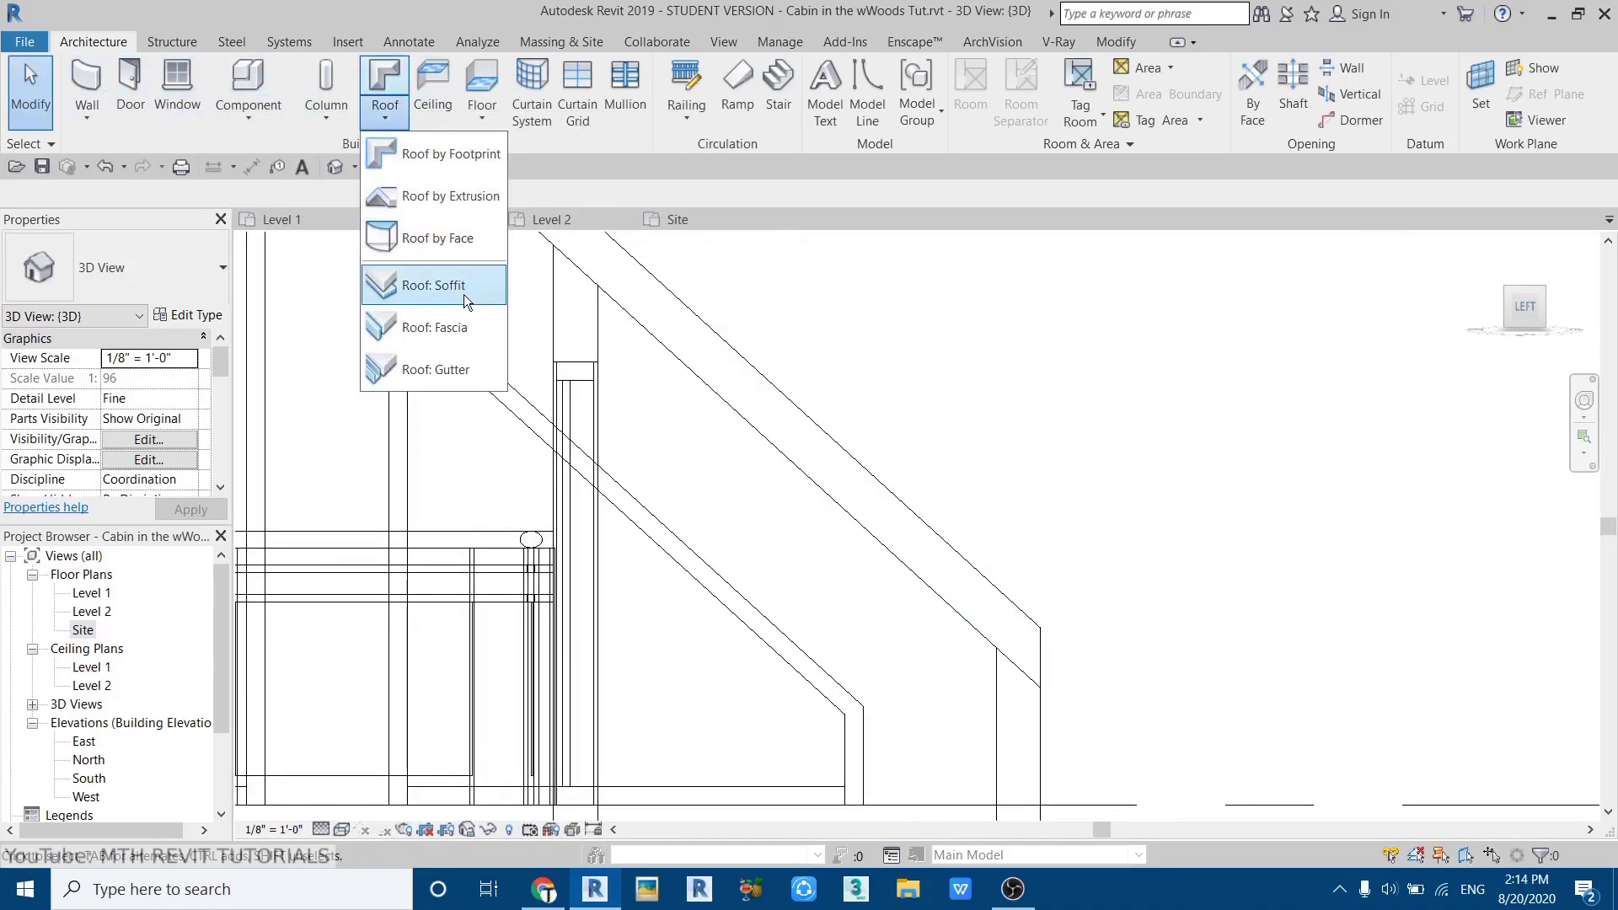
pyautogui.click(478, 204)
pyautogui.click(706, 598)
pyautogui.click(1003, 698)
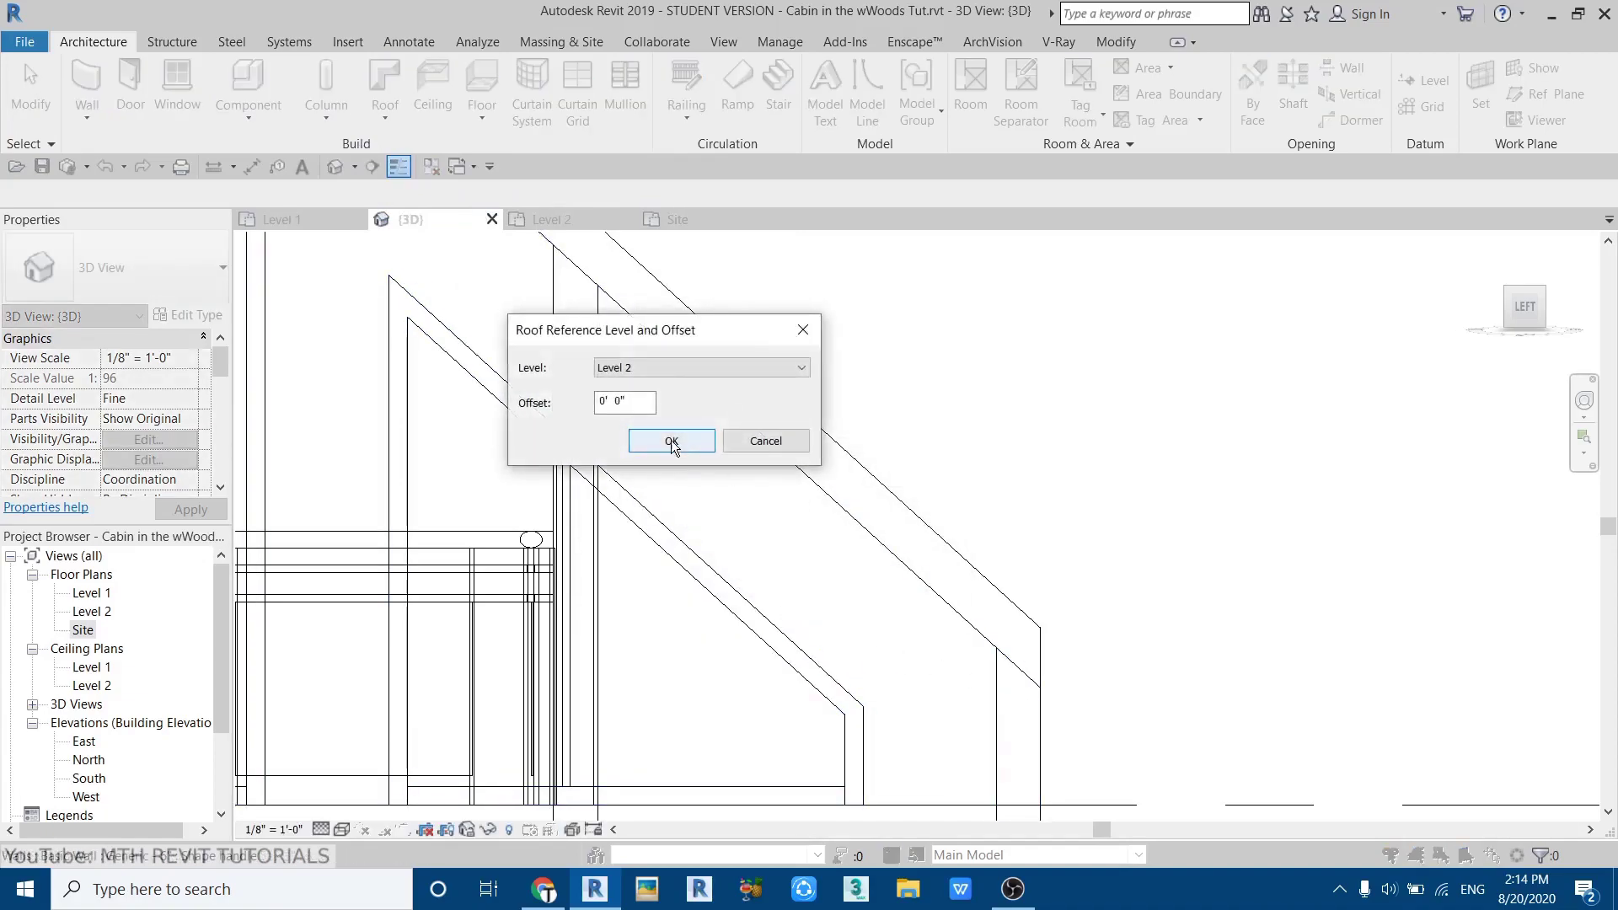
pyautogui.click(671, 439)
# - Sketch the sloped profile line along the middle of the roof thickness down to the eave and set its length to 3'
pyautogui.write('3')
pyautogui.press('Escape')
pyautogui.press('Escape')
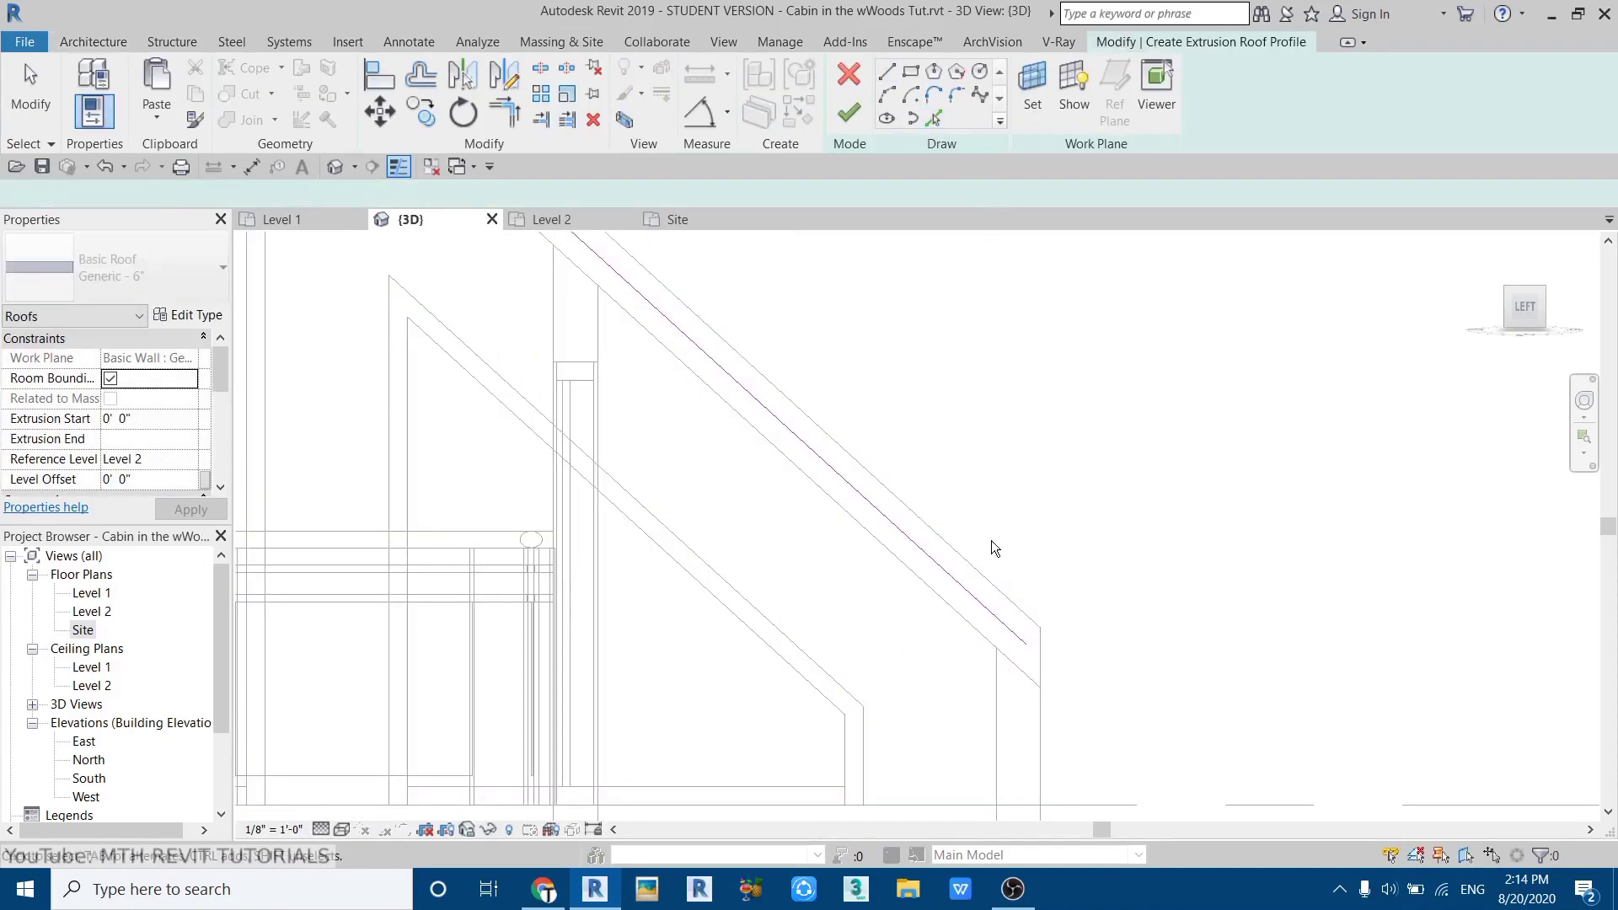
pyautogui.click(953, 579)
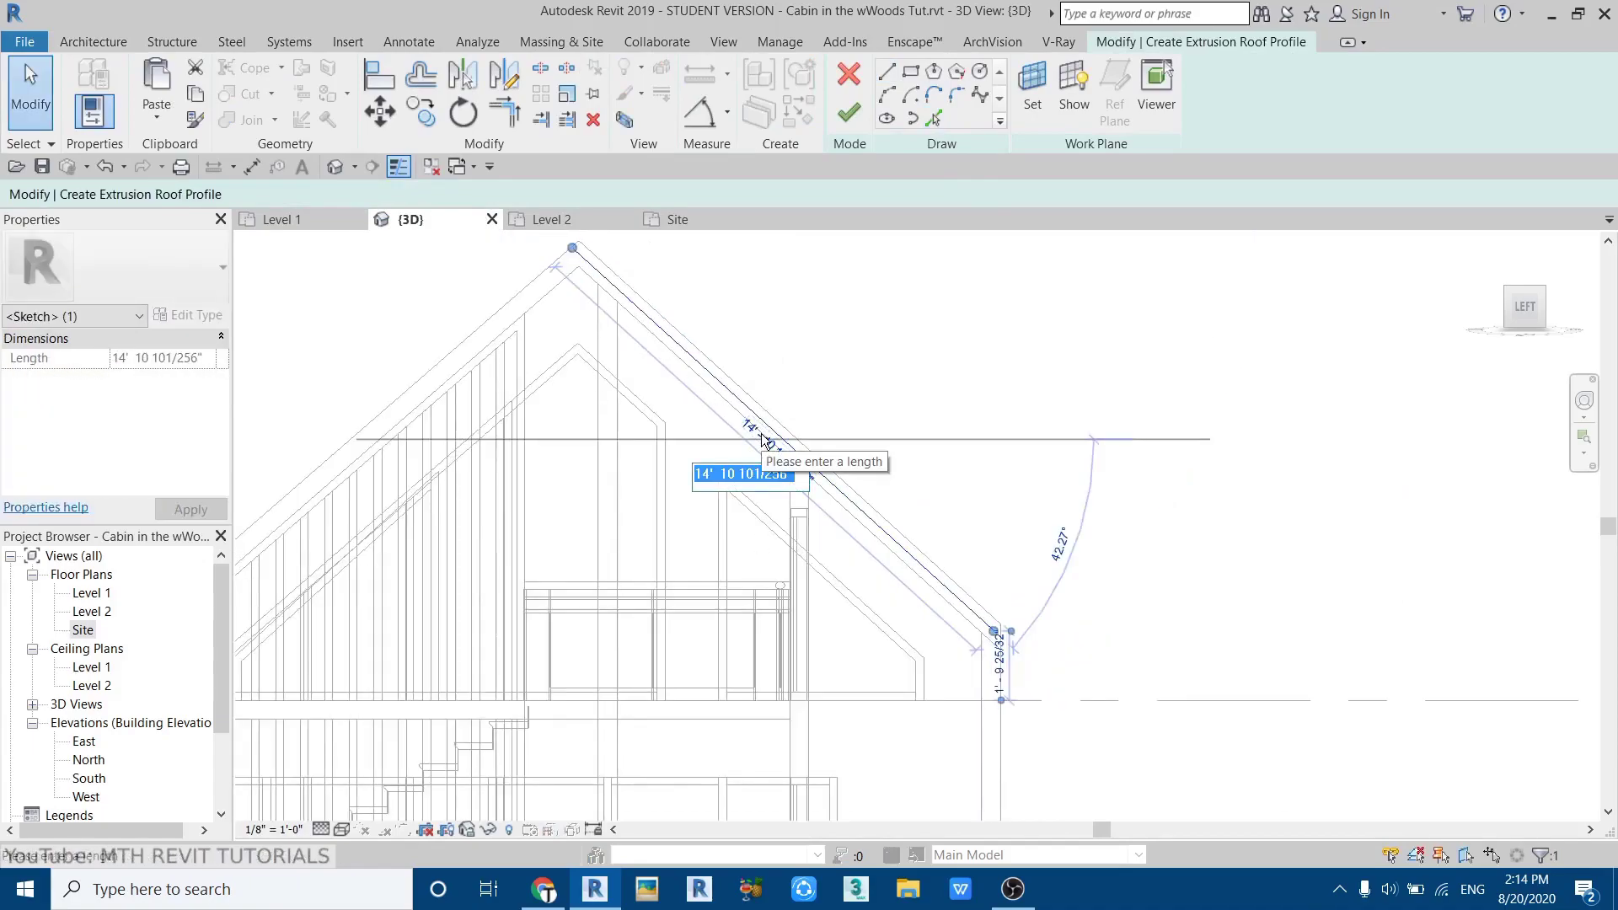
pyautogui.press('Escape')
pyautogui.press('l')
pyautogui.press('i')
pyautogui.click(1001, 700)
pyautogui.scroll(2, 843, 510)
pyautogui.scroll(2, 843, 511)
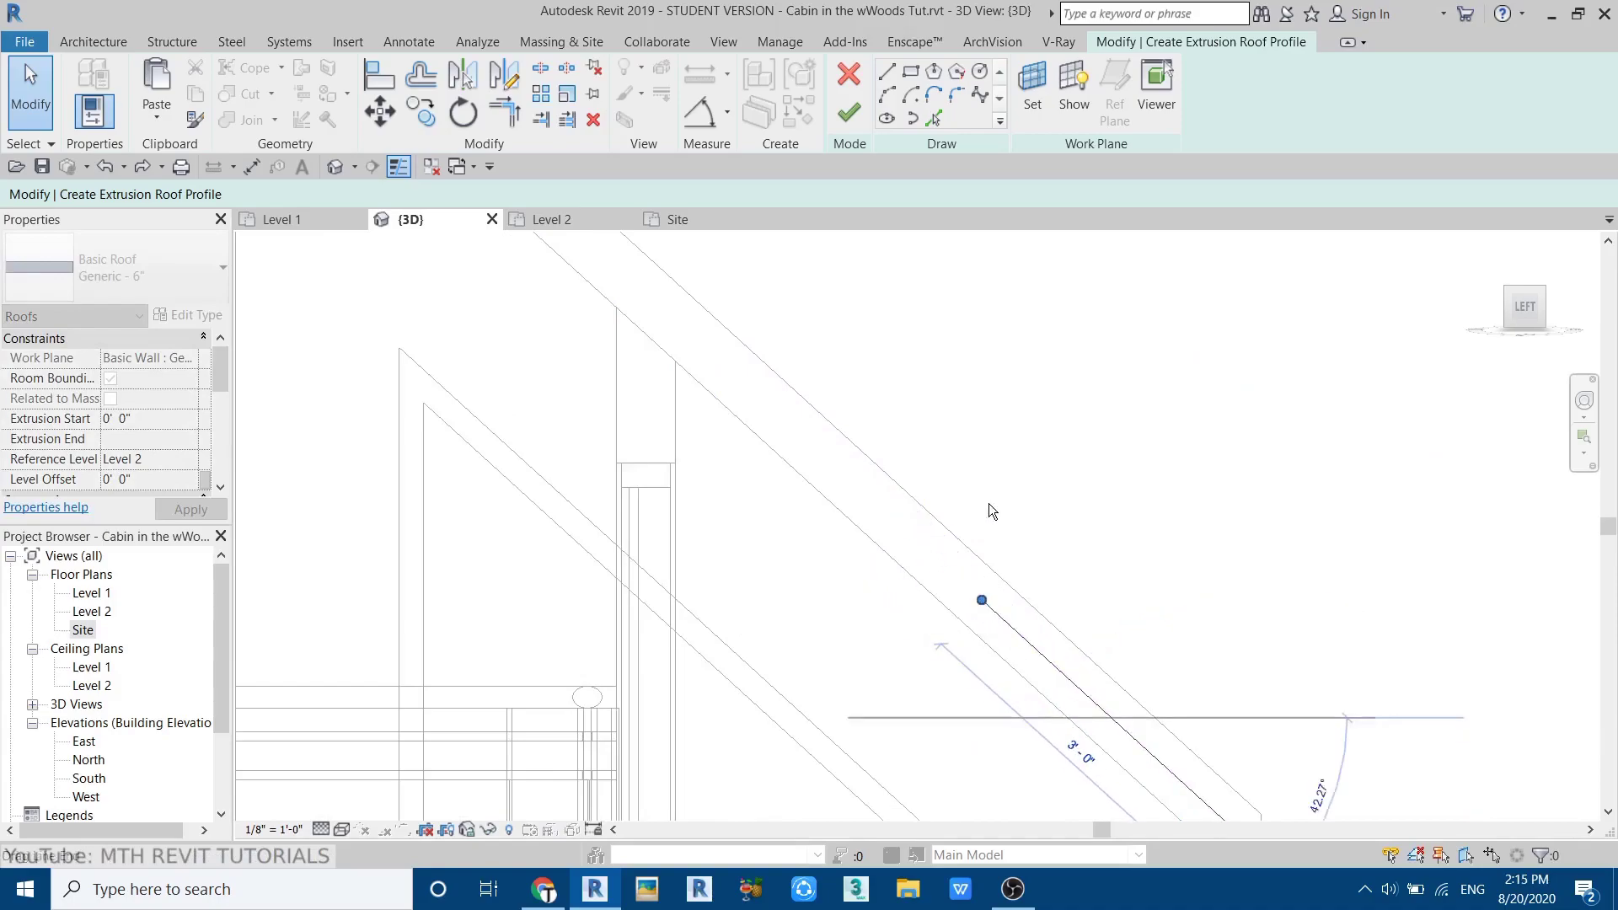
pyautogui.moveTo(991, 523); pyautogui.dragTo(974, 433, button='middle')
pyautogui.press('Escape')
pyautogui.press('Escape')
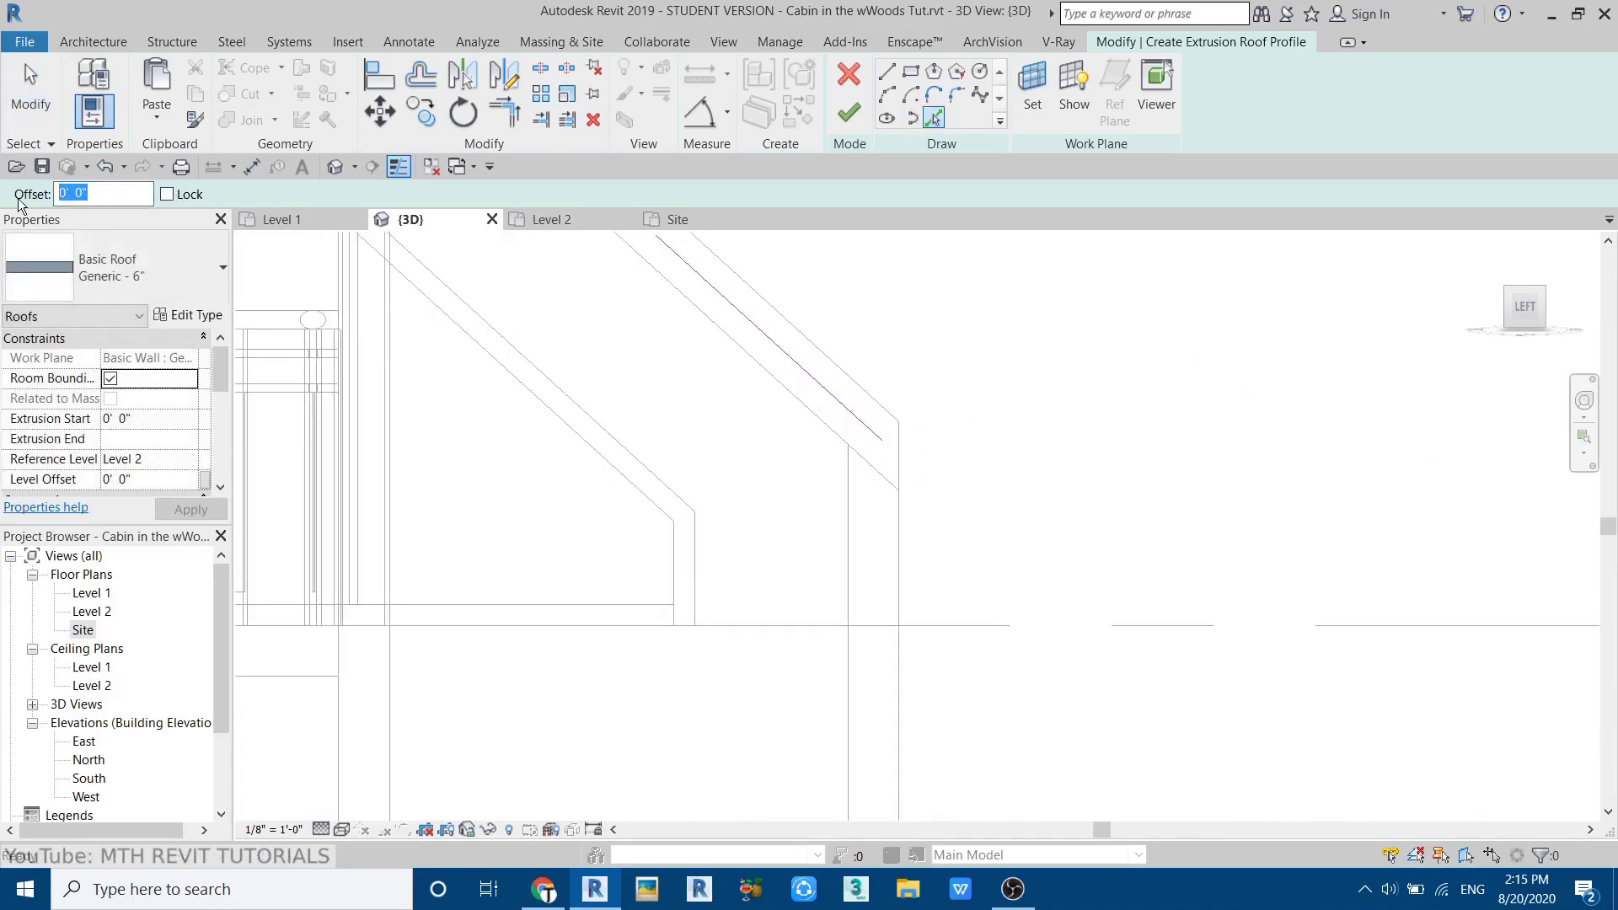
# - Add a vertical profile line down the middle of the side wall's thickness, meeting the sloped line at the eave, and shorten its lower end
pyautogui.click(897, 561)
pyautogui.press('Escape')
pyautogui.scroll(-2, 873, 517)
pyautogui.click(863, 607)
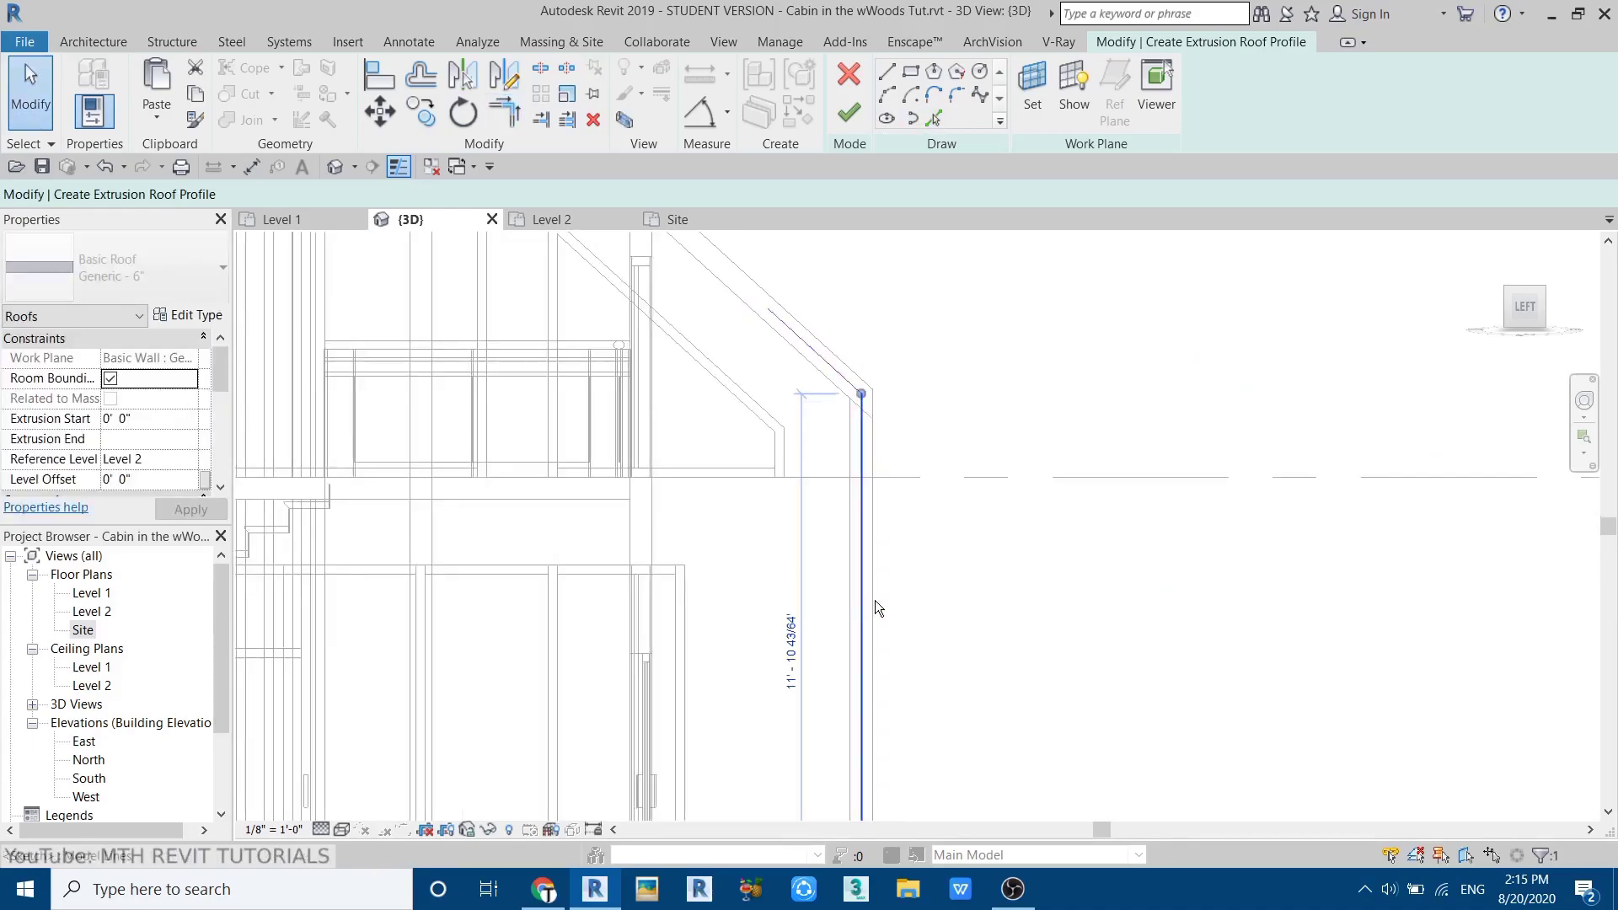
pyautogui.click(781, 650)
pyautogui.click(781, 650)
pyautogui.moveTo(781, 651); pyautogui.dragTo(760, 707, button='middle')
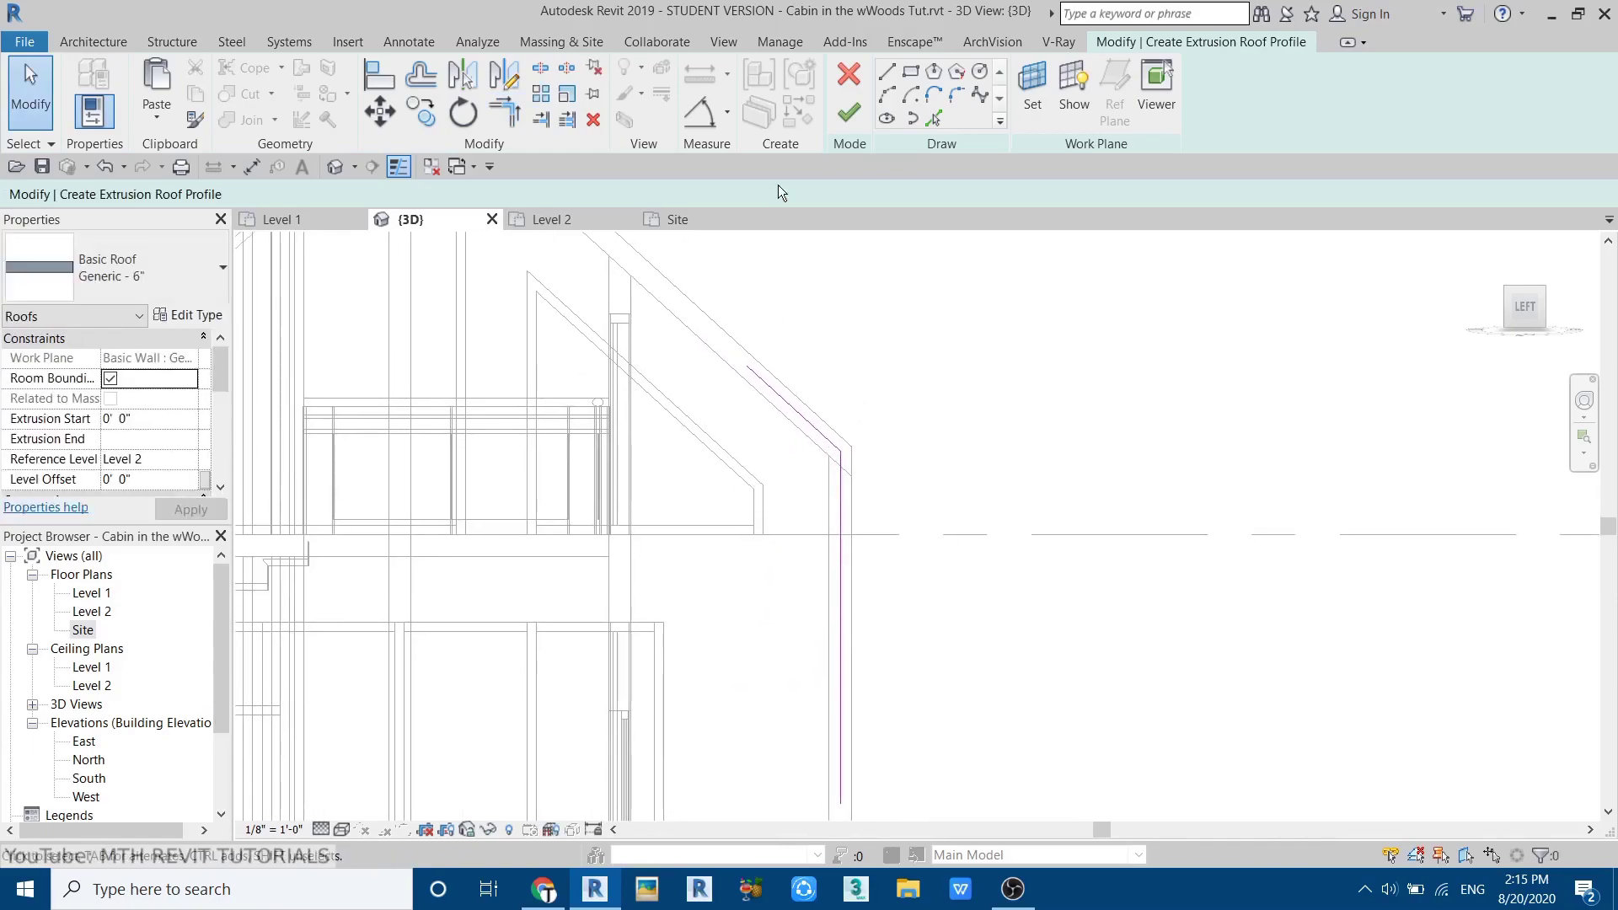
# - Finish the extrusion roof profile and change the new roof's type to Sloped Glazing
pyautogui.click(848, 112)
pyautogui.click(154, 268)
pyautogui.click(93, 686)
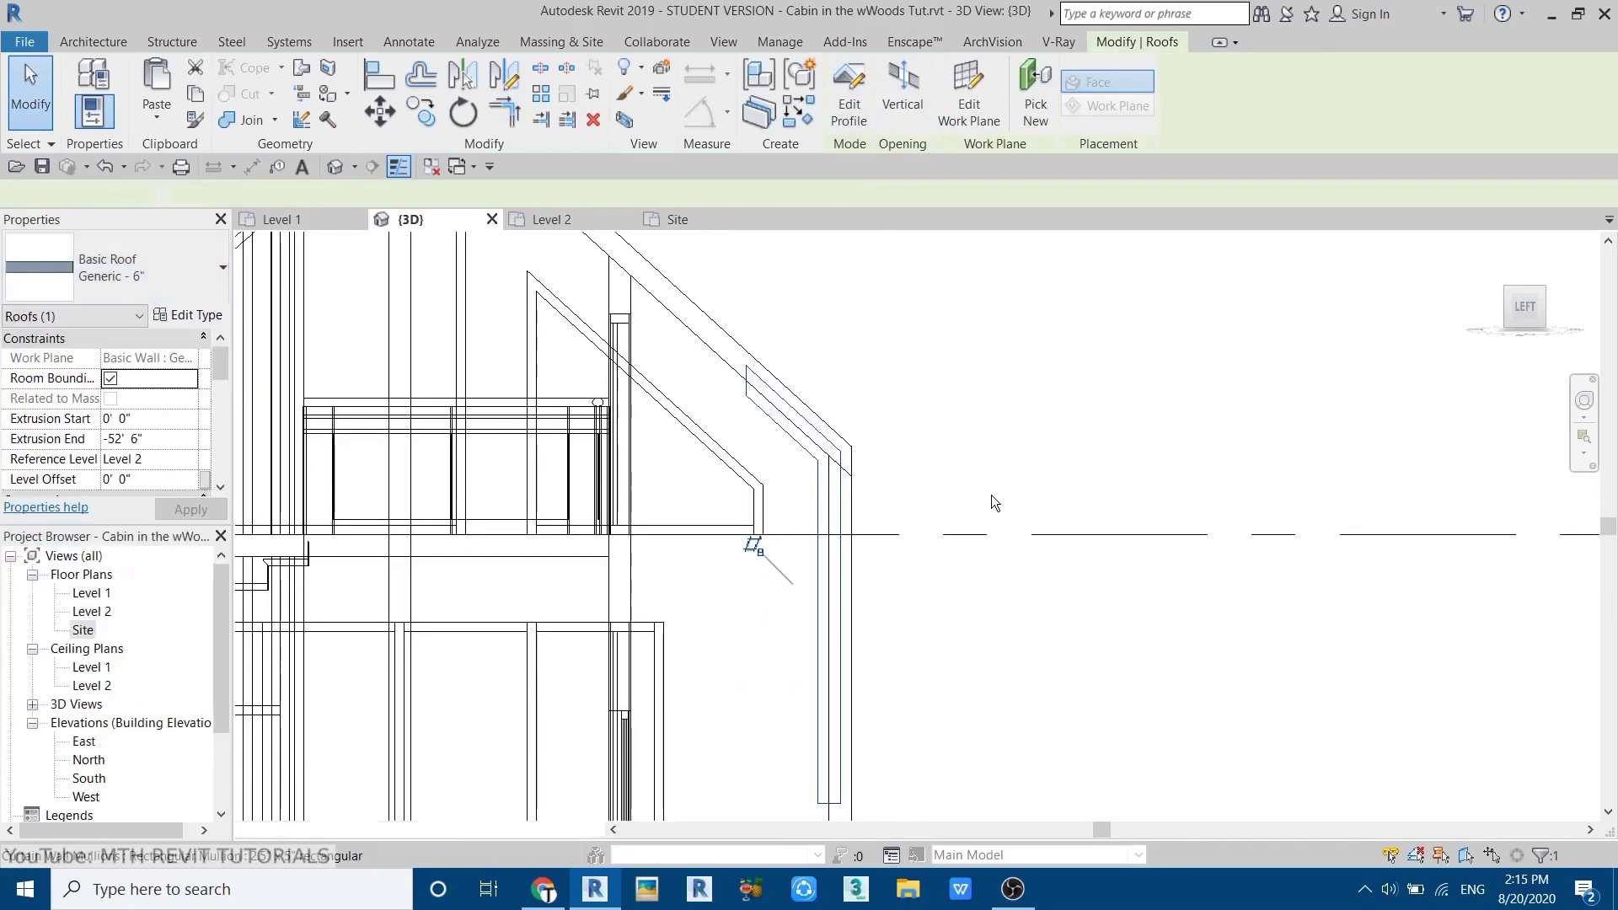
pyautogui.scroll(2, 1018, 450)
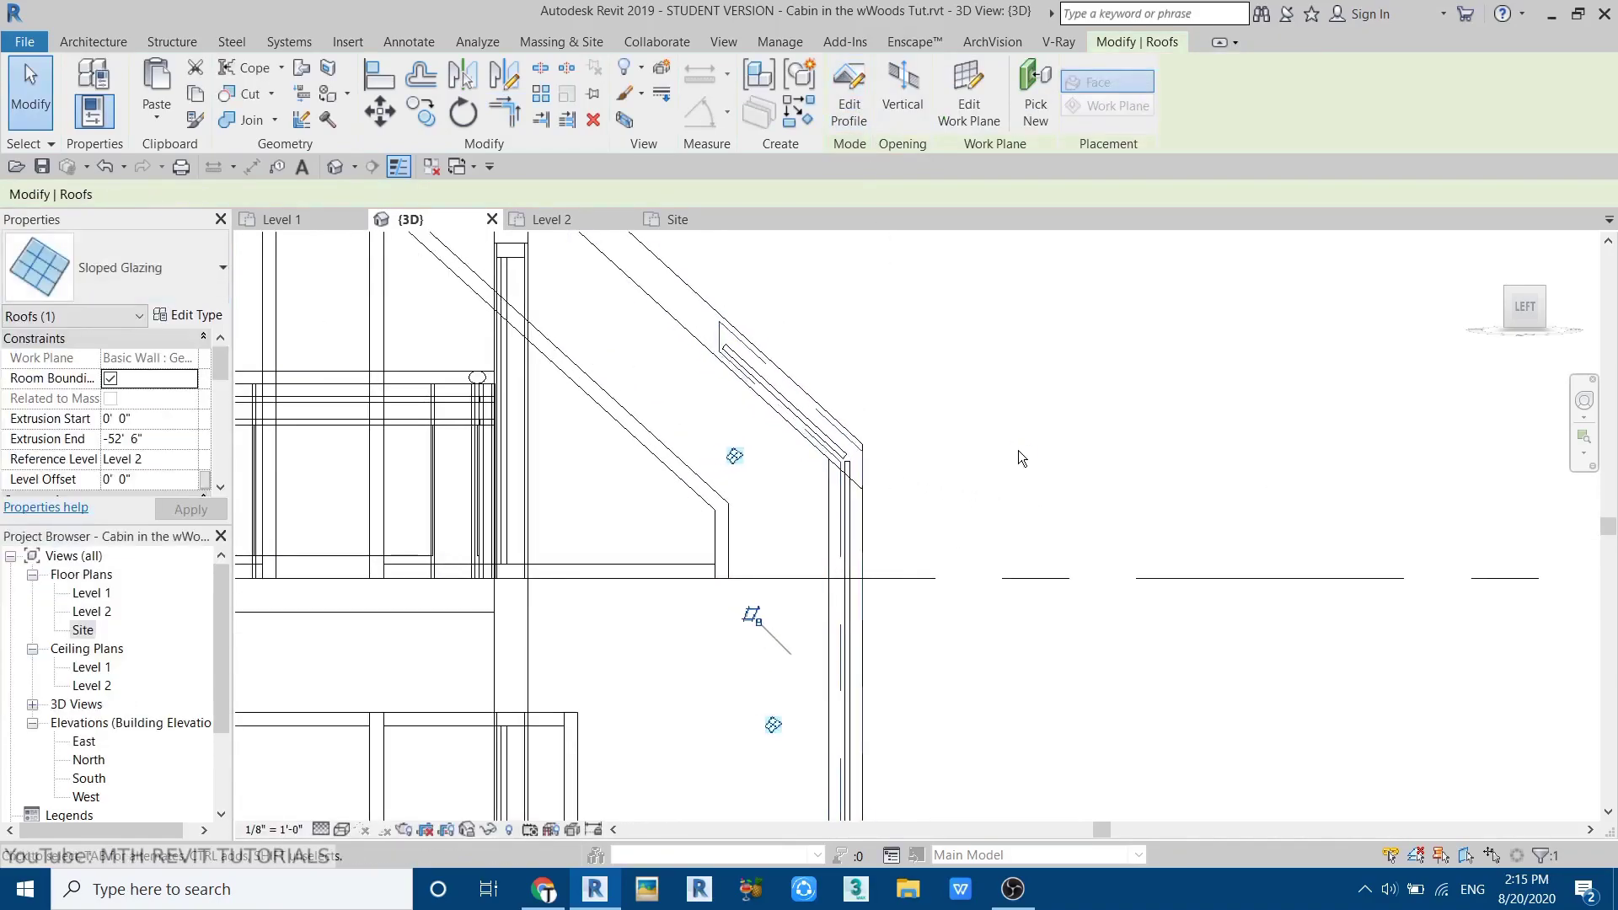
pyautogui.press('Escape')
# - Shorten the sloped glazing's extrusion to a 3' width, running from -24' 9" to -27' 9"
pyautogui.scroll(-5, 1015, 550)
pyautogui.scroll(5, 1150, 477)
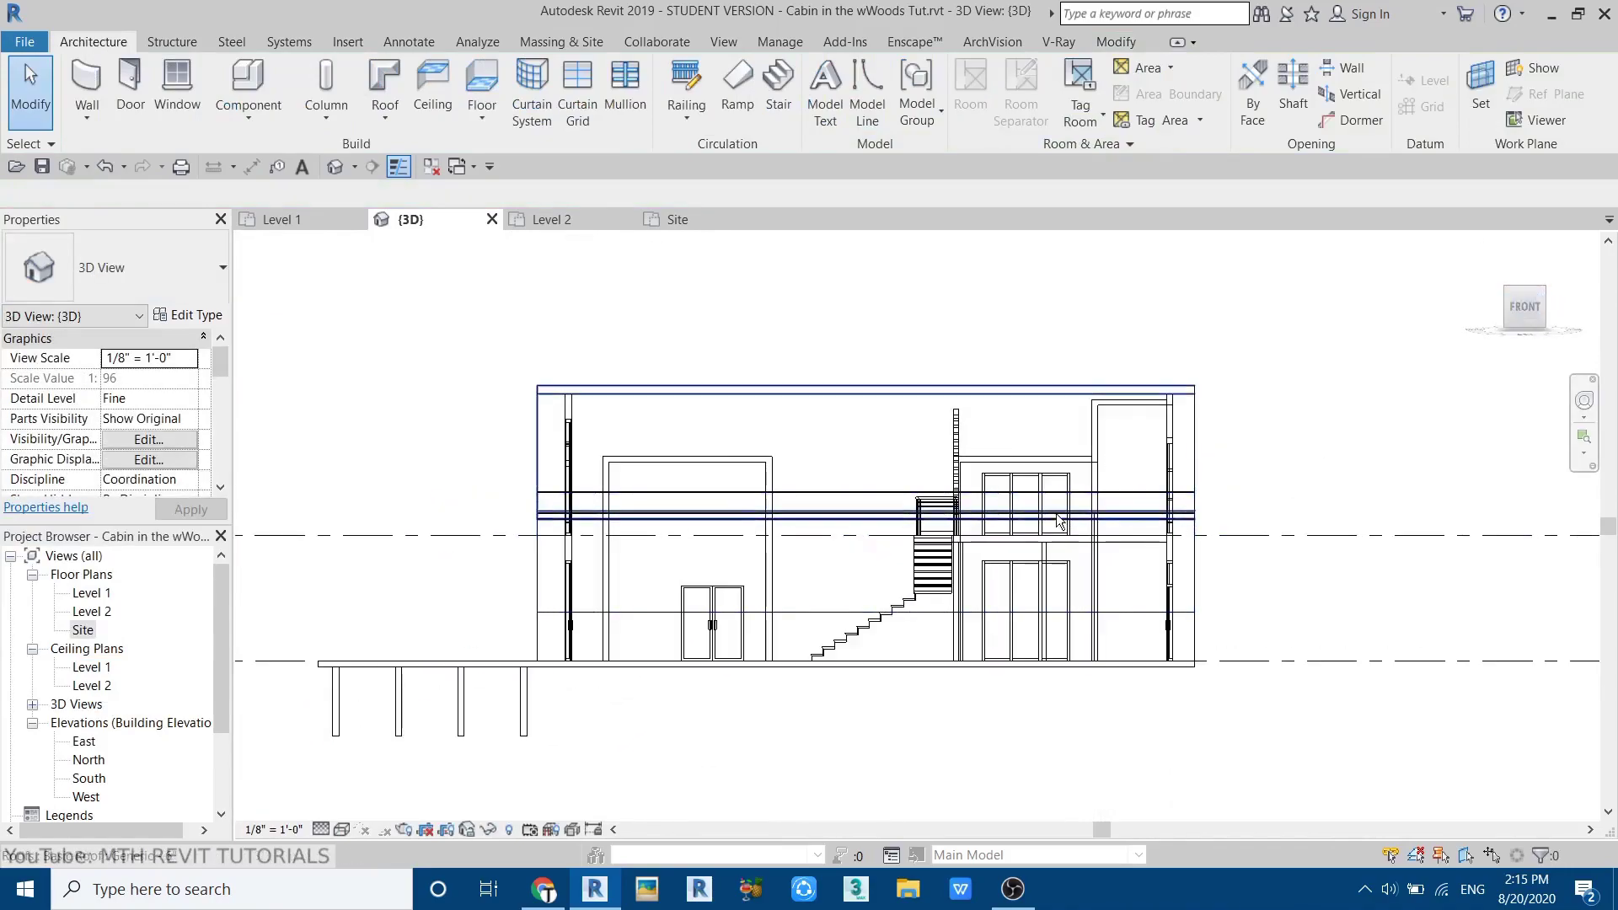
pyautogui.click(636, 546)
pyautogui.click(674, 450)
pyautogui.write('3')
pyautogui.press('Return')
pyautogui.scroll(2, 650, 588)
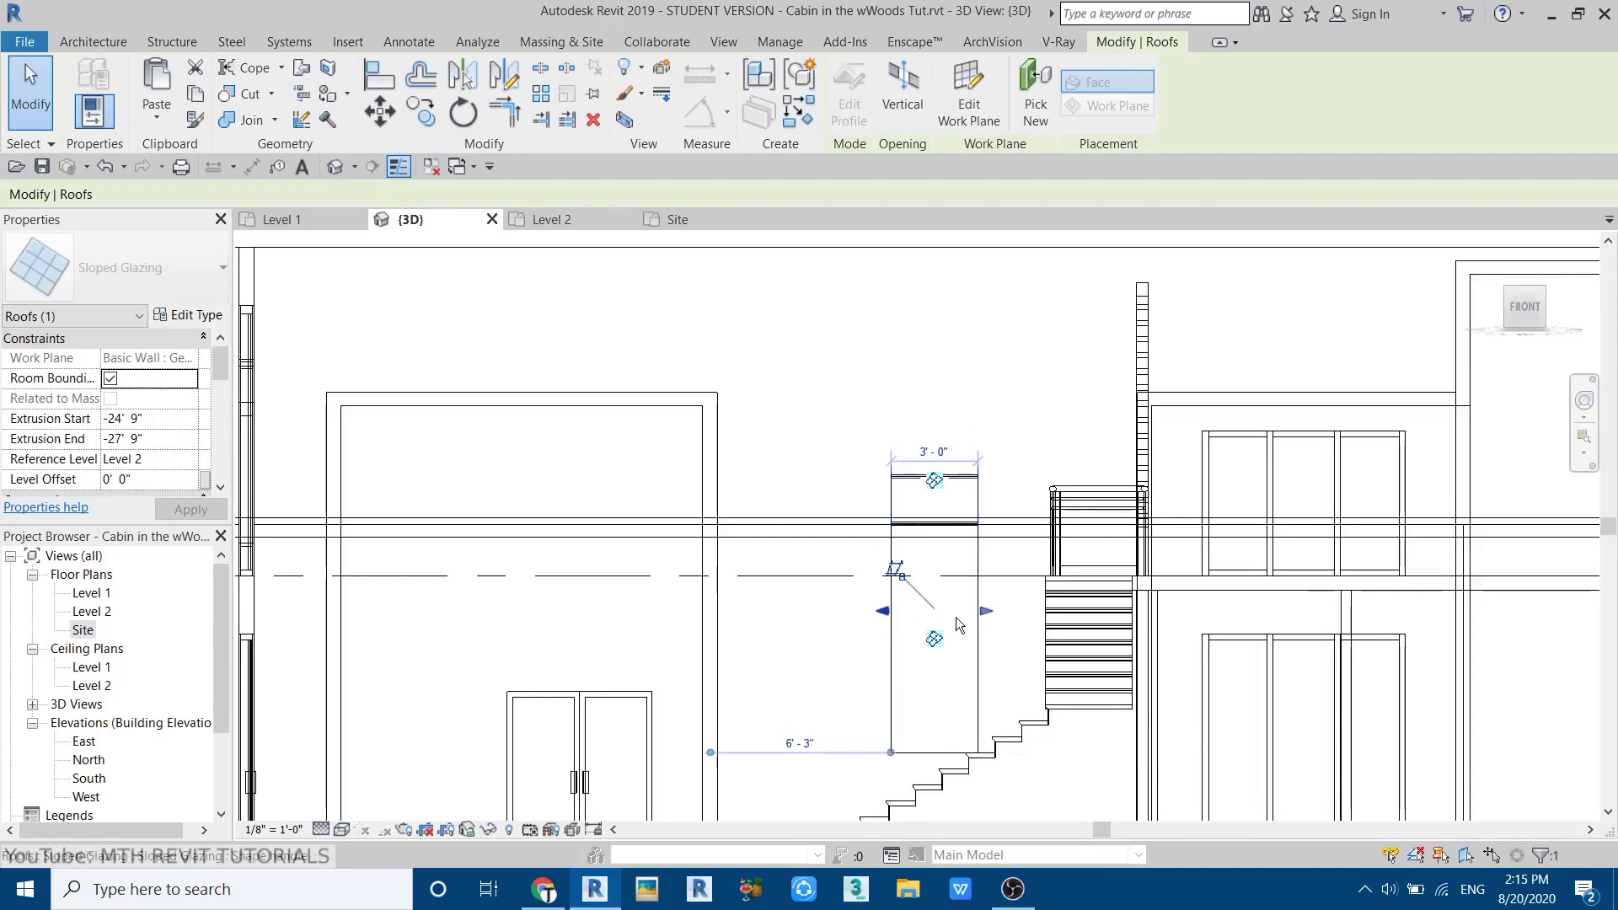
# - Dissociate the sloped glazing from its work plane and shift it away from the stairs to 2'-3" from the adjacent recess edge
pyautogui.click(969, 97)
pyautogui.click(846, 416)
pyautogui.press('Left')
pyautogui.press('Left')
pyautogui.press('Left')
pyautogui.press('Left')
pyautogui.press('Left')
pyautogui.press('Left')
pyautogui.press('Left')
pyautogui.press('Left')
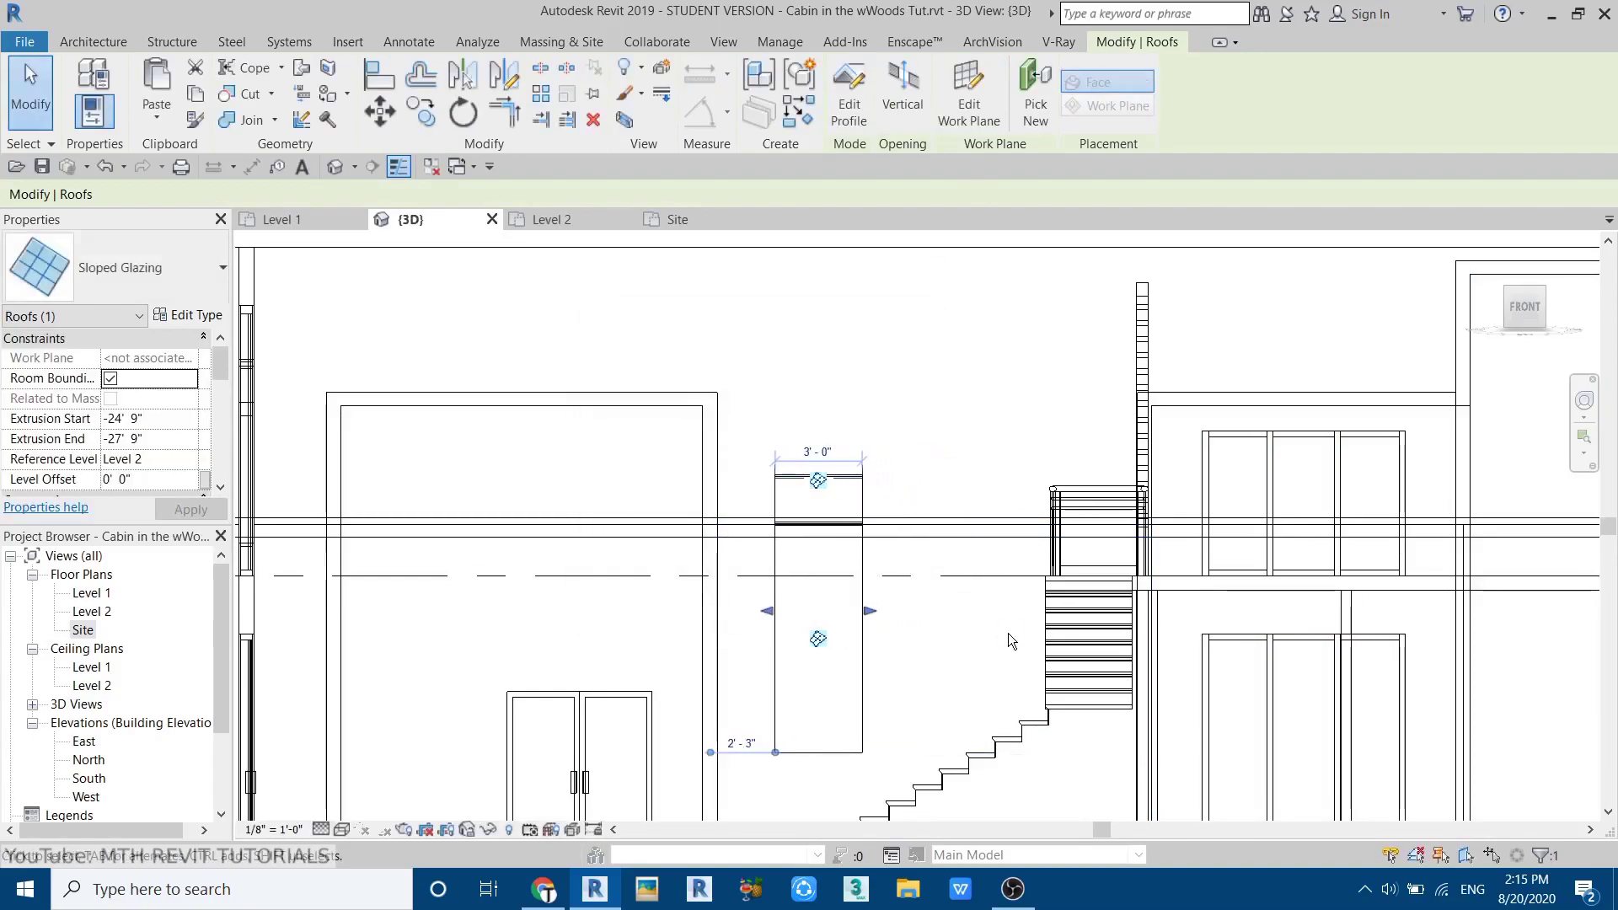
pyautogui.press('Escape')
# - Copy the sloped glazing horizontally 7' towards the staircase
pyautogui.scroll(1, 858, 455)
pyautogui.press('c')
pyautogui.press('o')
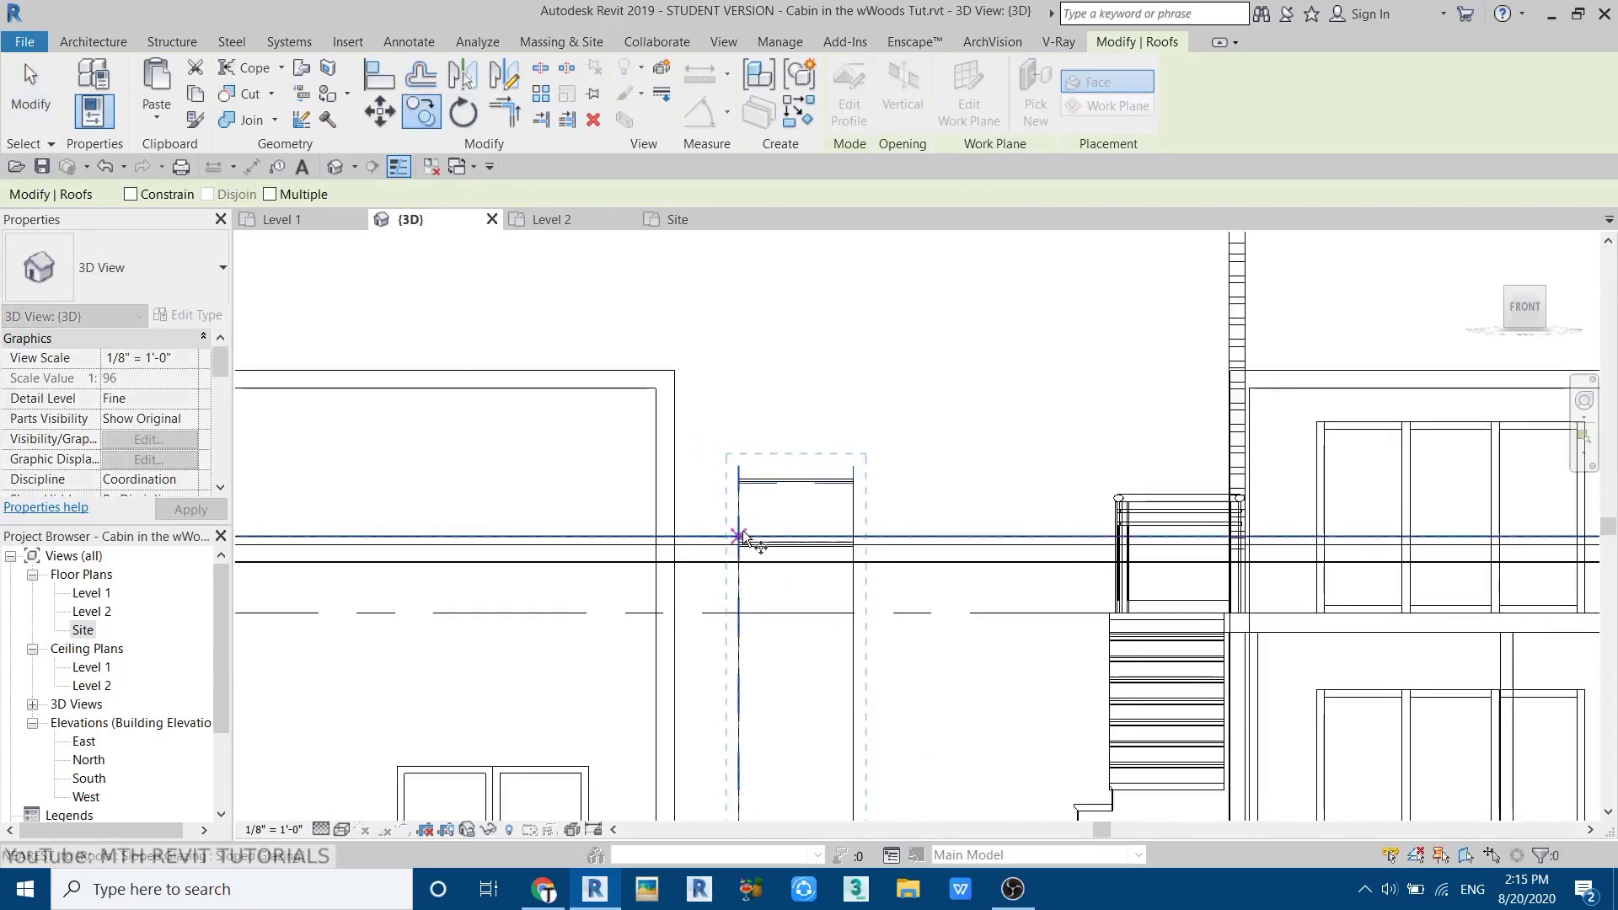
pyautogui.scroll(-1, 990, 543)
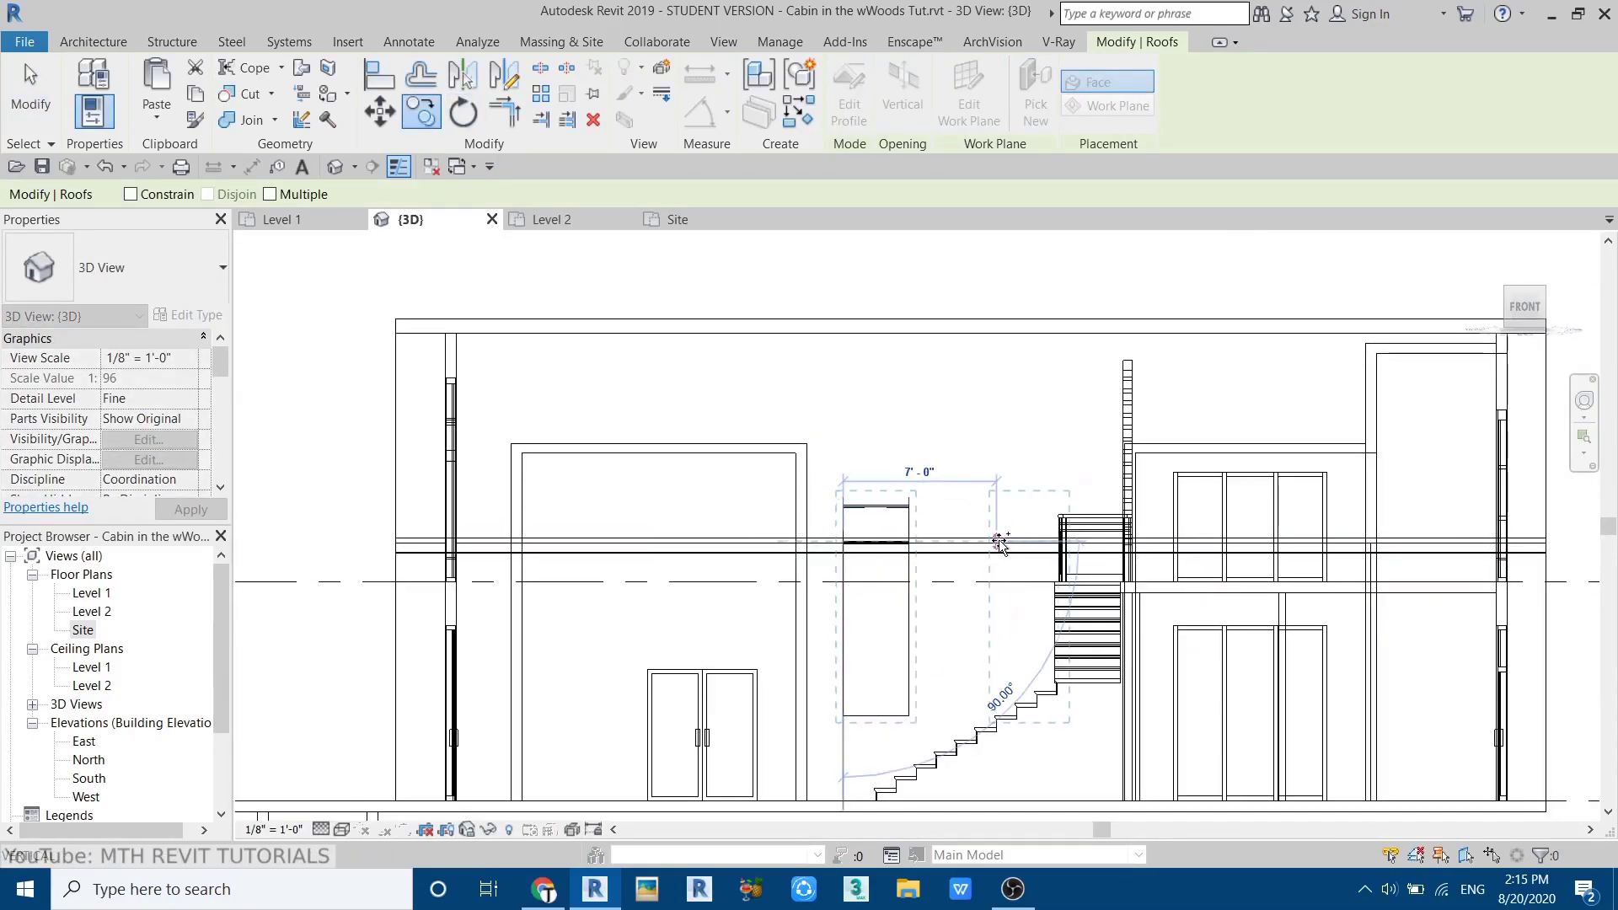
pyautogui.click(997, 539)
pyautogui.press('Escape')
pyautogui.scroll(3, 1043, 654)
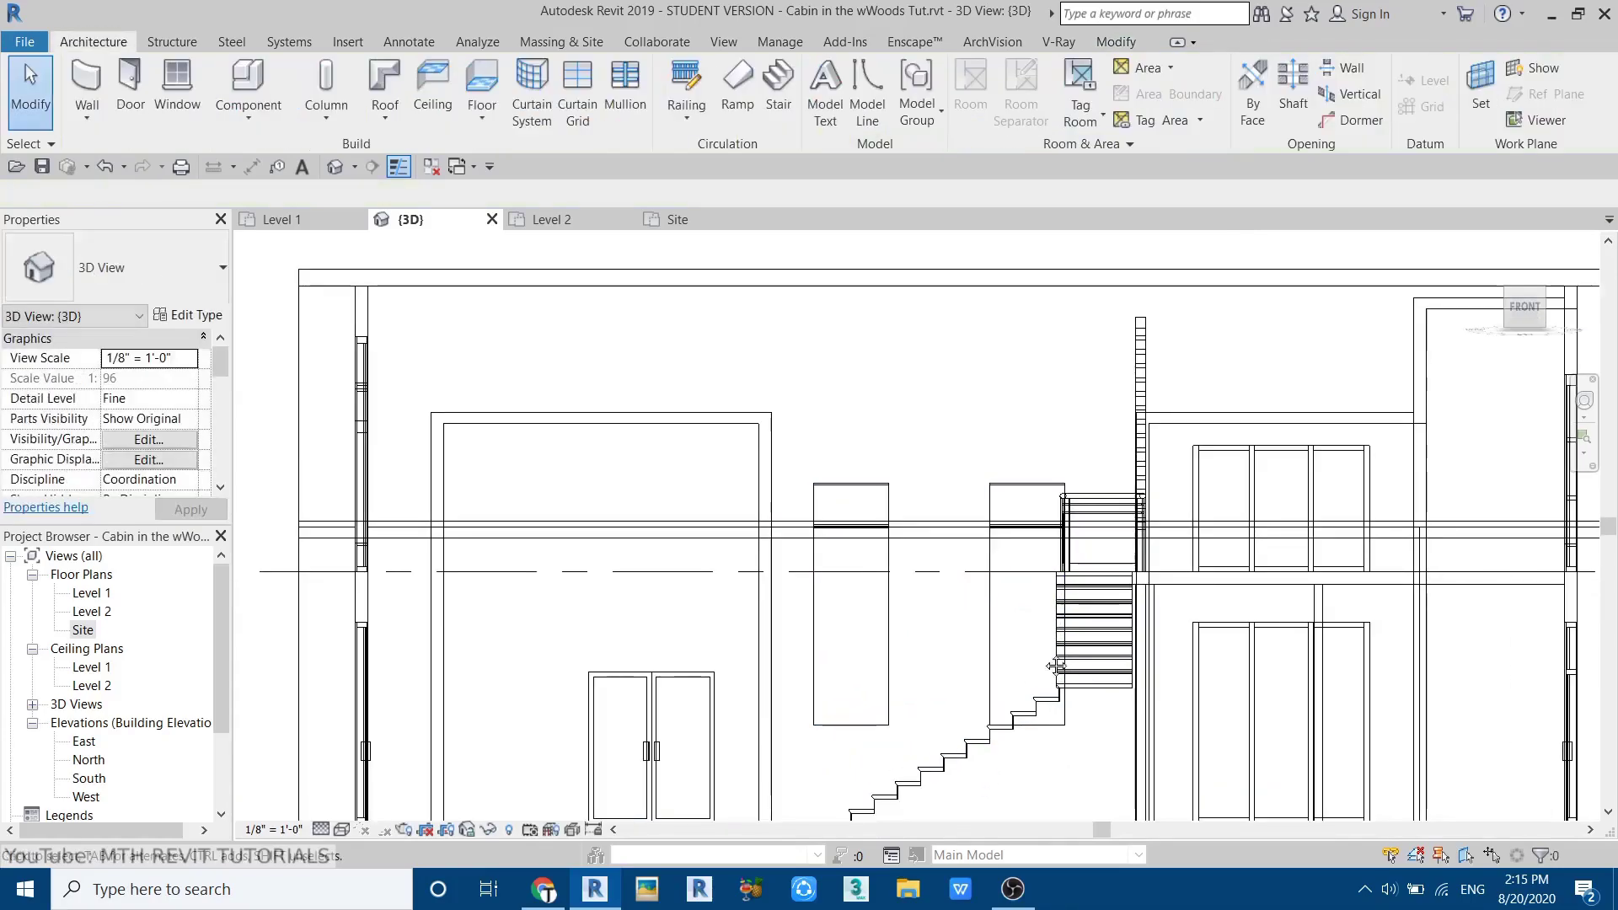
pyautogui.click(1094, 498)
pyautogui.press('Escape')
pyautogui.click(877, 404)
pyautogui.press('Escape')
# - Start a By Face opening on the roof slope and pick boundary lines along the edges of one sloped glazing unit
pyautogui.moveTo(985, 444); pyautogui.dragTo(900, 551, button='middle')
pyautogui.scroll(-5, 900, 551)
pyautogui.click(1253, 92)
pyautogui.scroll(-2, 769, 444)
pyautogui.click(769, 452)
pyautogui.scroll(6, 1093, 532)
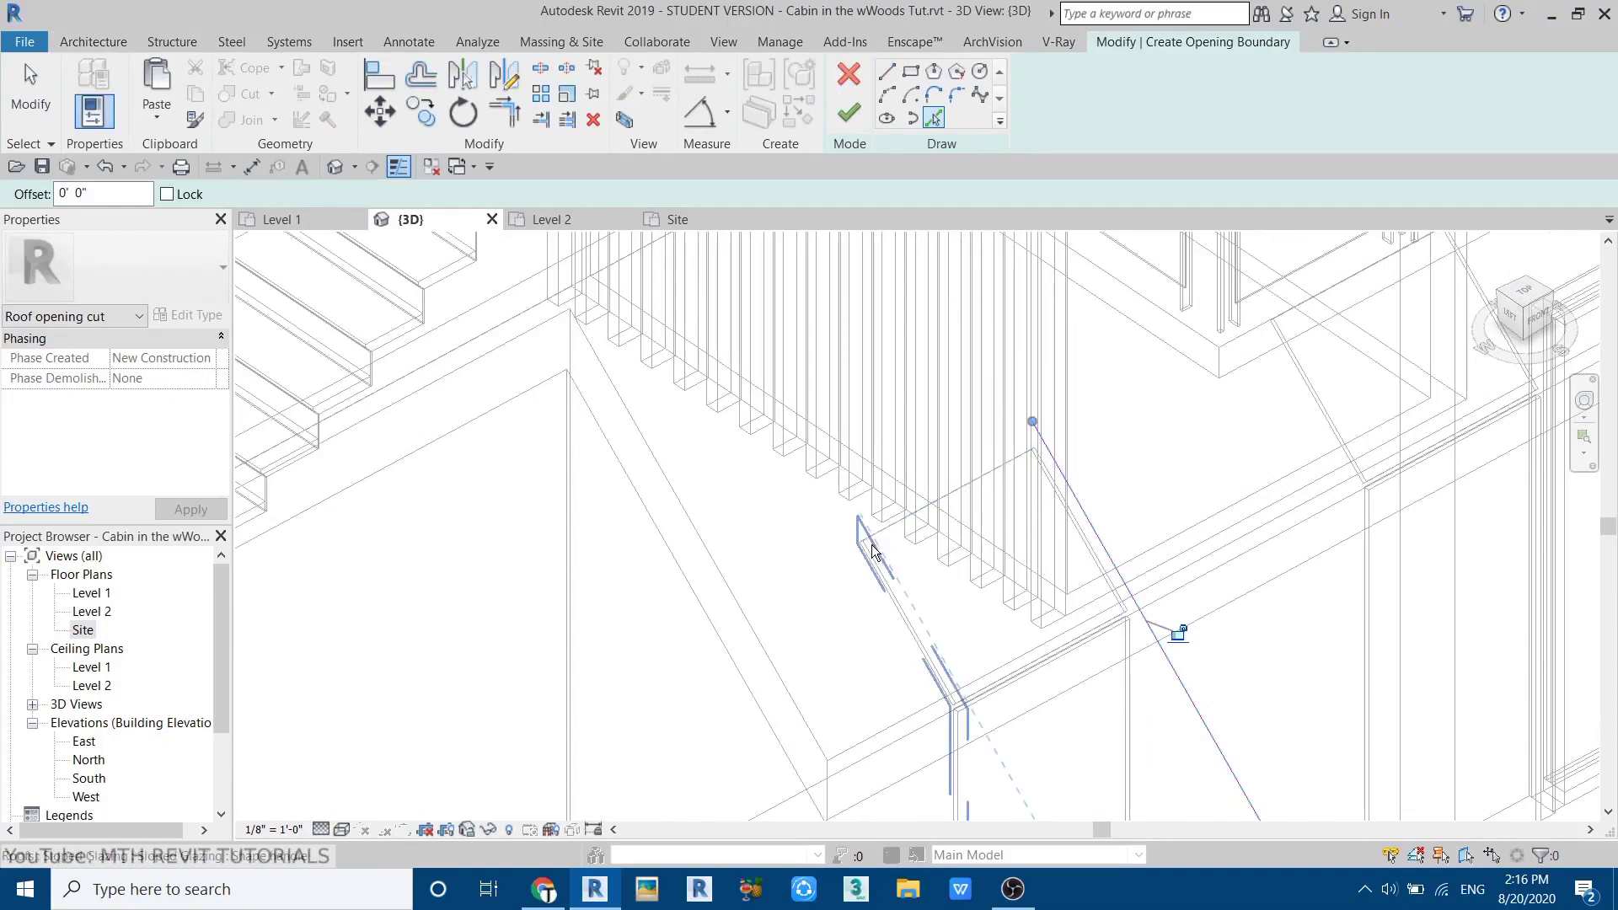
pyautogui.scroll(3, 895, 539)
pyautogui.press('Escape')
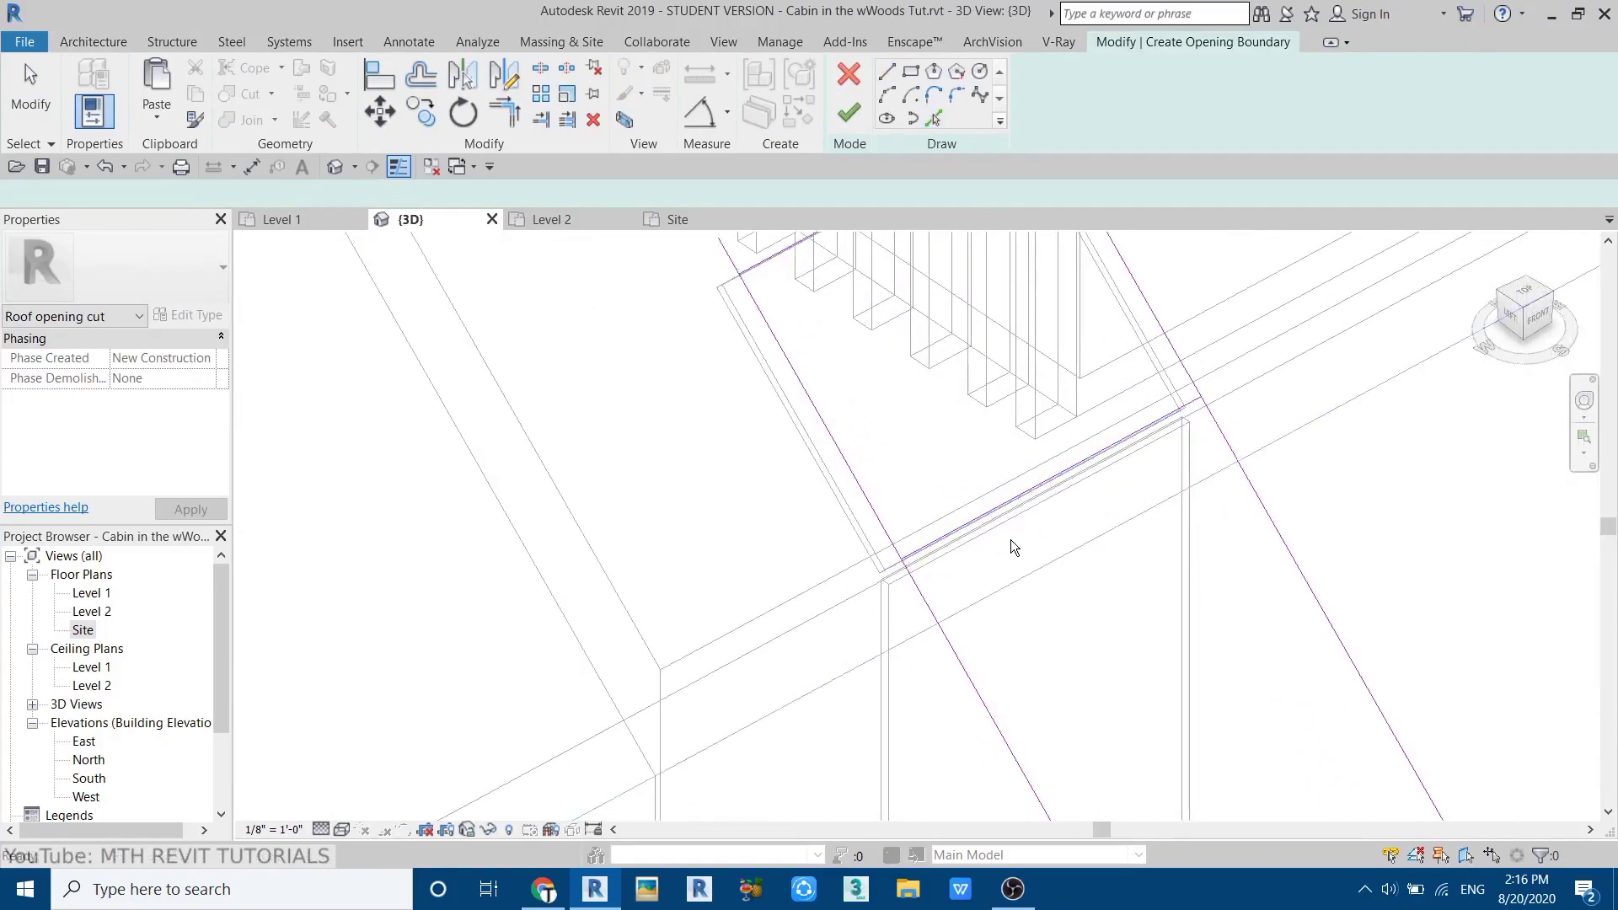
# - Trim the opening's boundary lines at their corners into a closed rectangle around the sloped glazing
pyautogui.click(1184, 385)
pyautogui.scroll(-3, 1105, 426)
pyautogui.scroll(1, 1031, 434)
pyautogui.scroll(2, 876, 520)
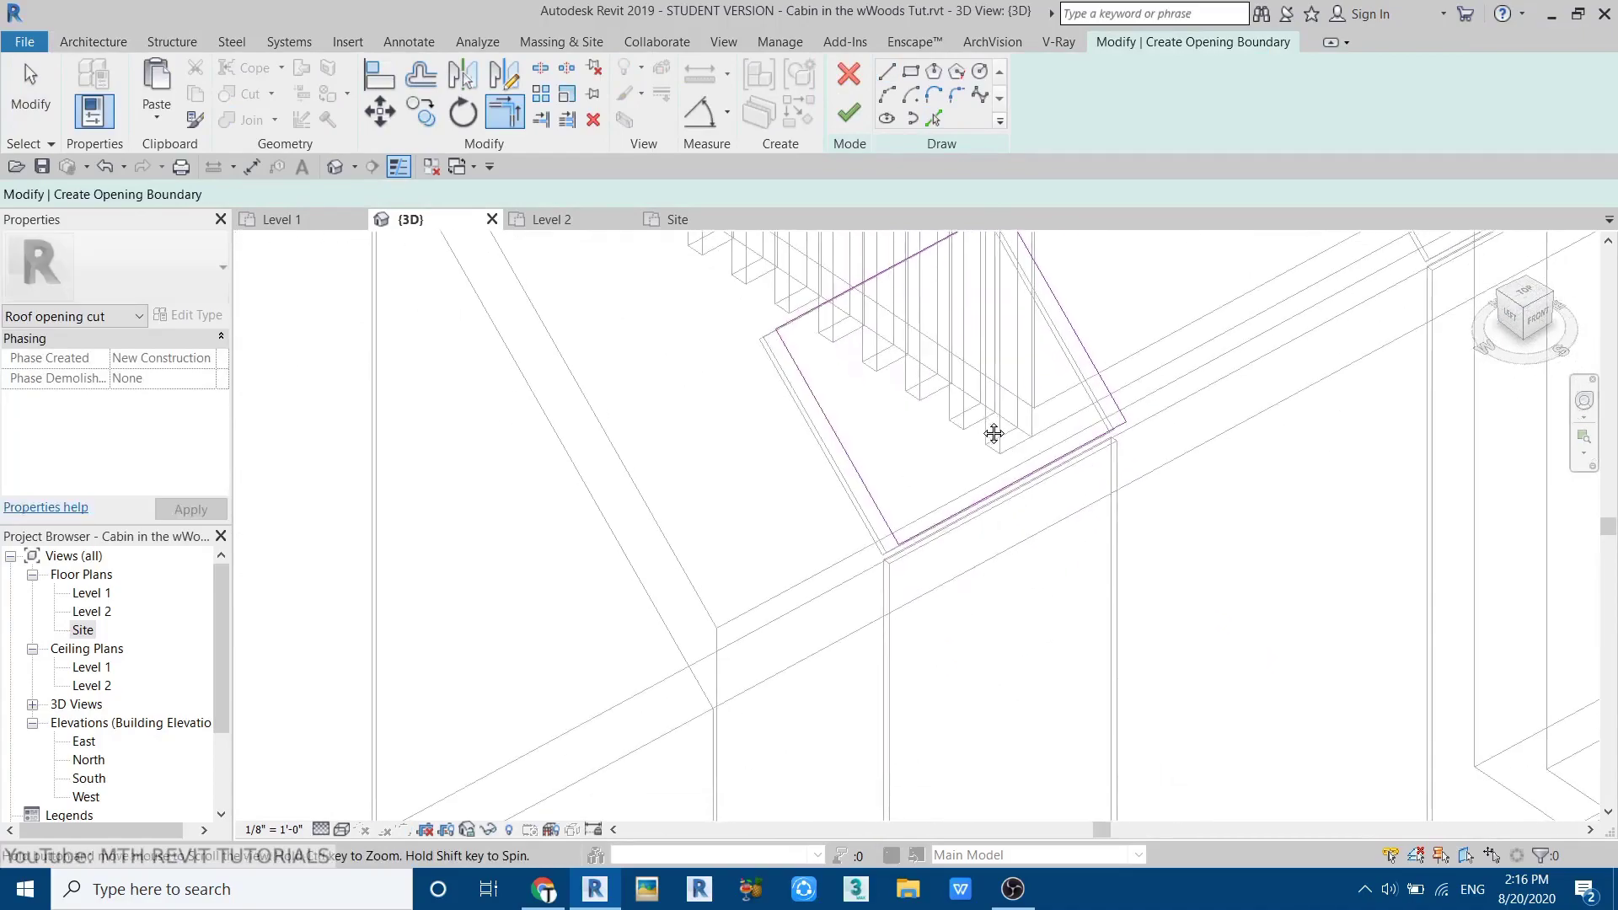
# - Finish the opening sketch to cut the roof around the first sloped glazing unit
pyautogui.press('Escape')
pyautogui.press('Escape')
pyautogui.click(1004, 498)
pyautogui.click(849, 112)
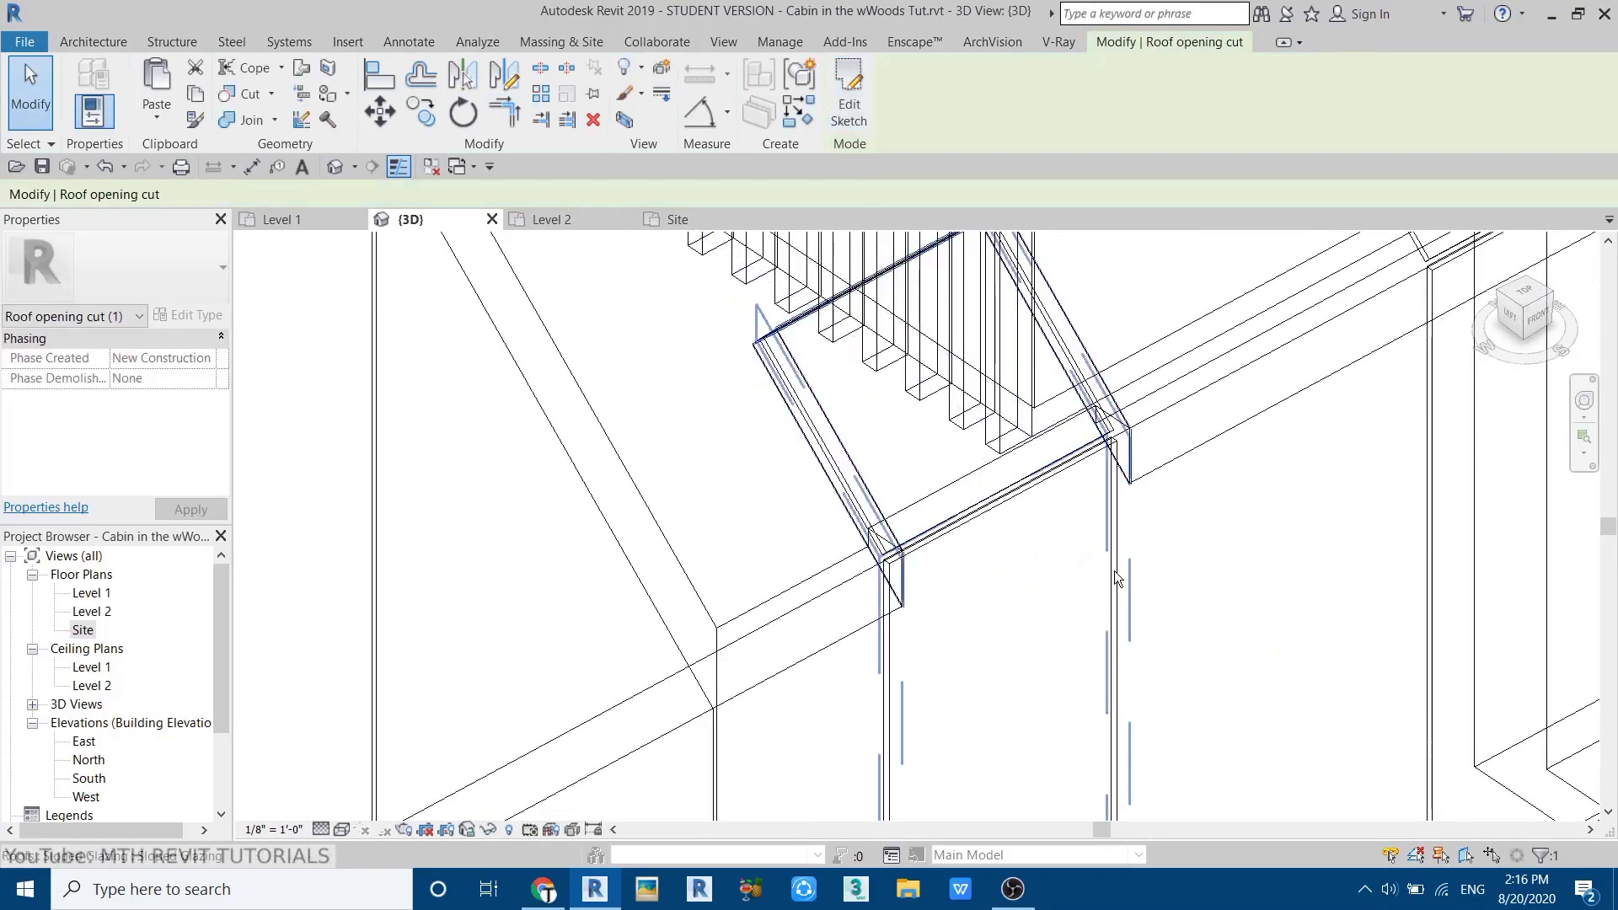
# - Cut a By Face opening in the roof slope around the other sloped glazing, trimming boundary lines picked along its edges
pyautogui.scroll(3, 927, 522)
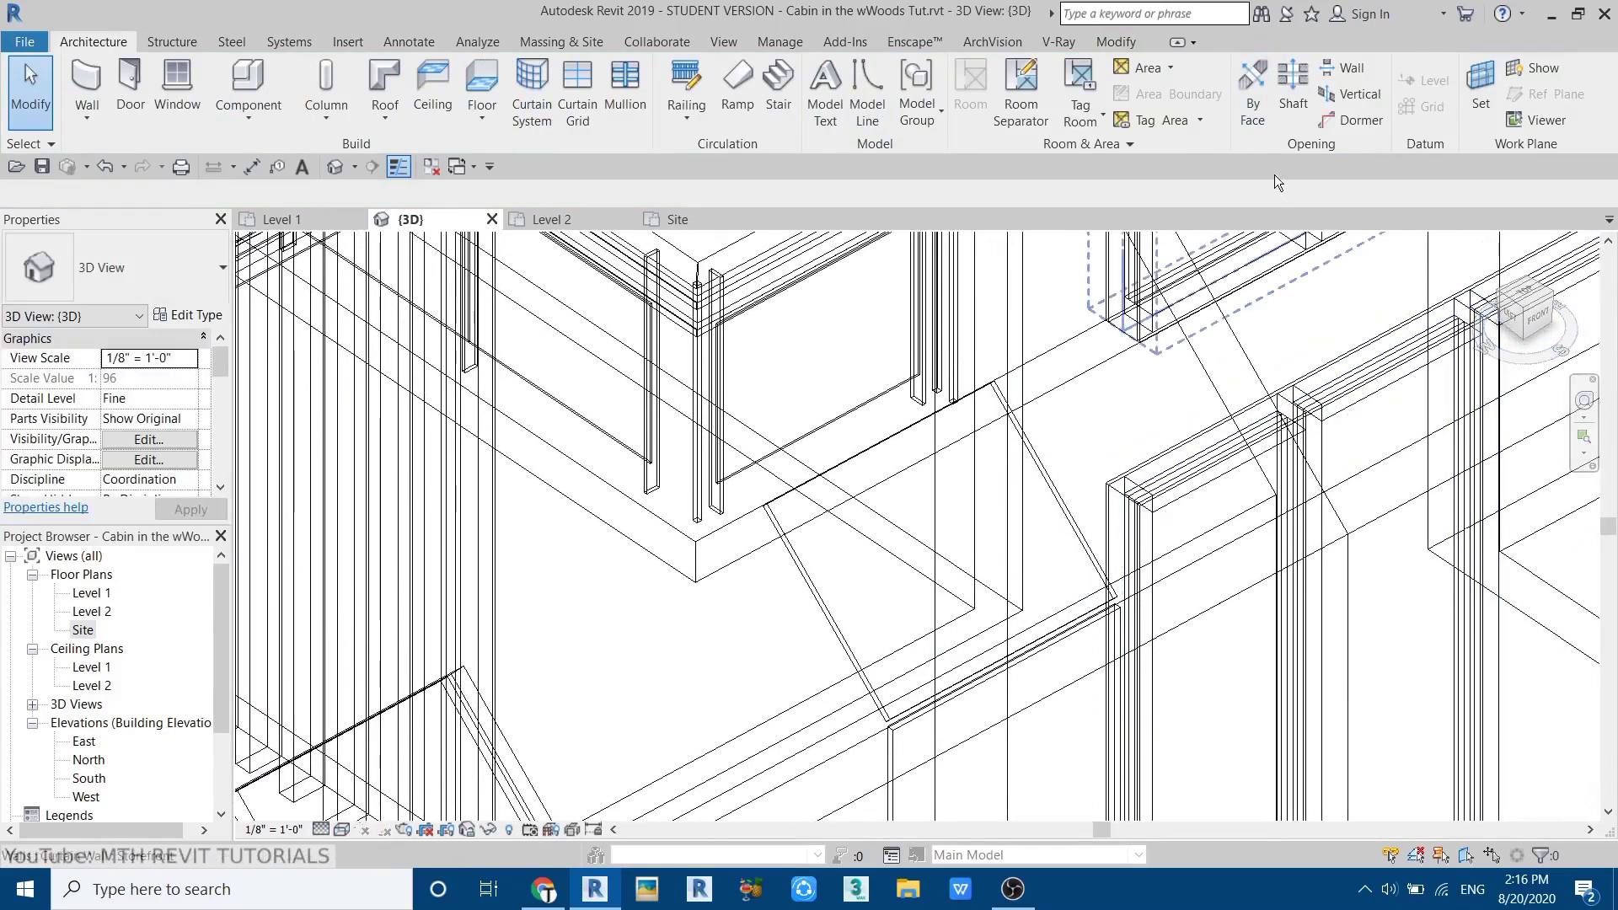
pyautogui.click(1253, 91)
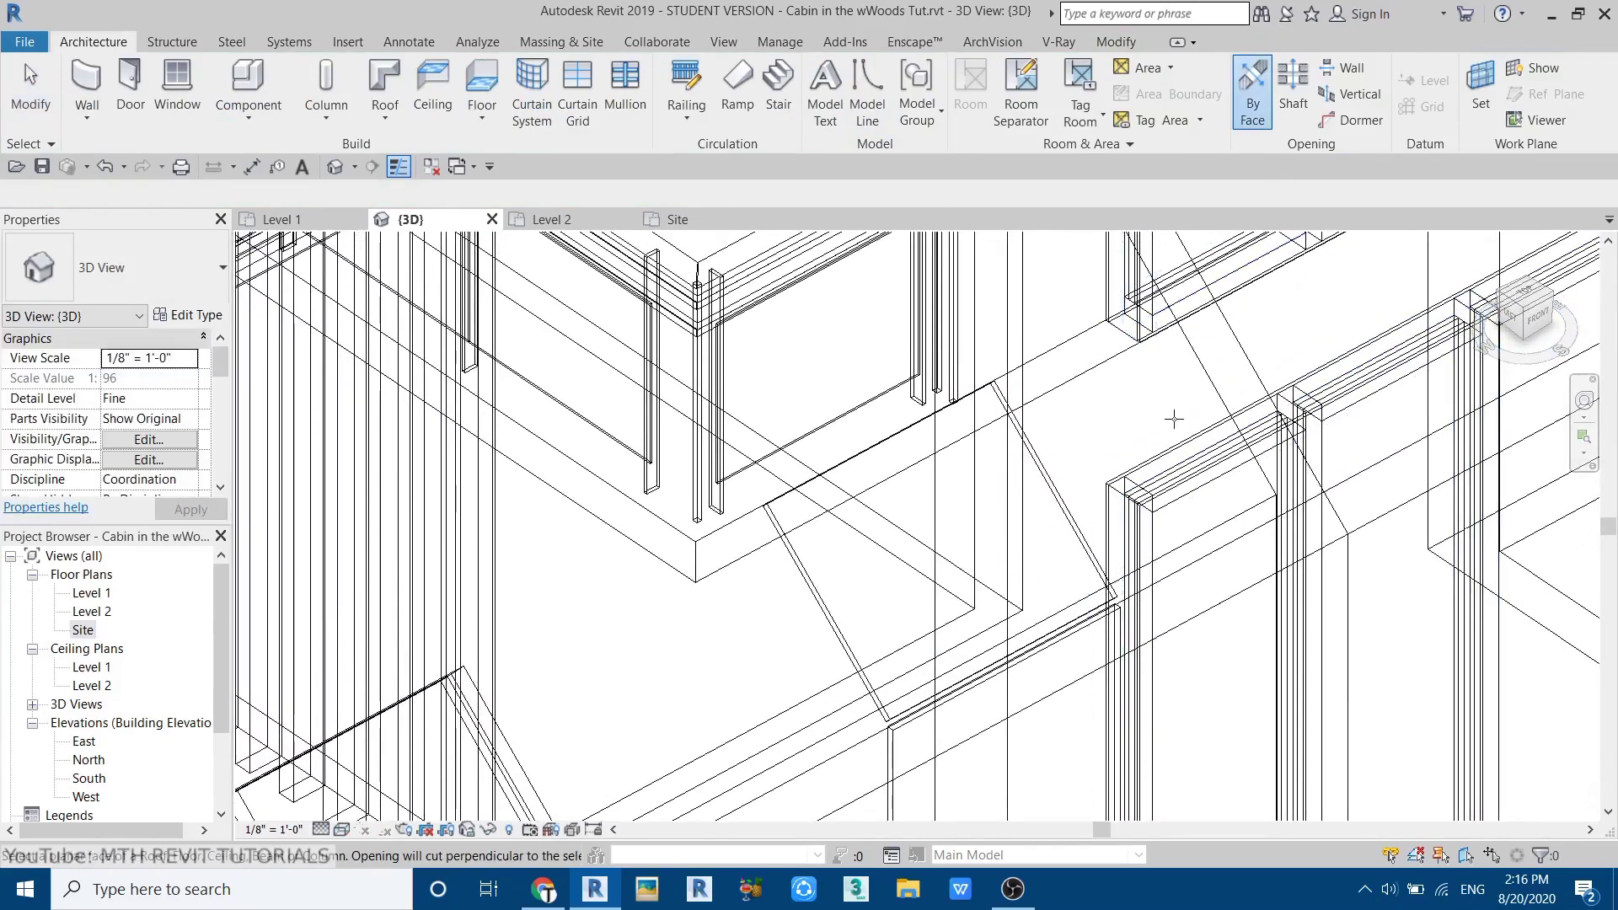
pyautogui.click(1184, 564)
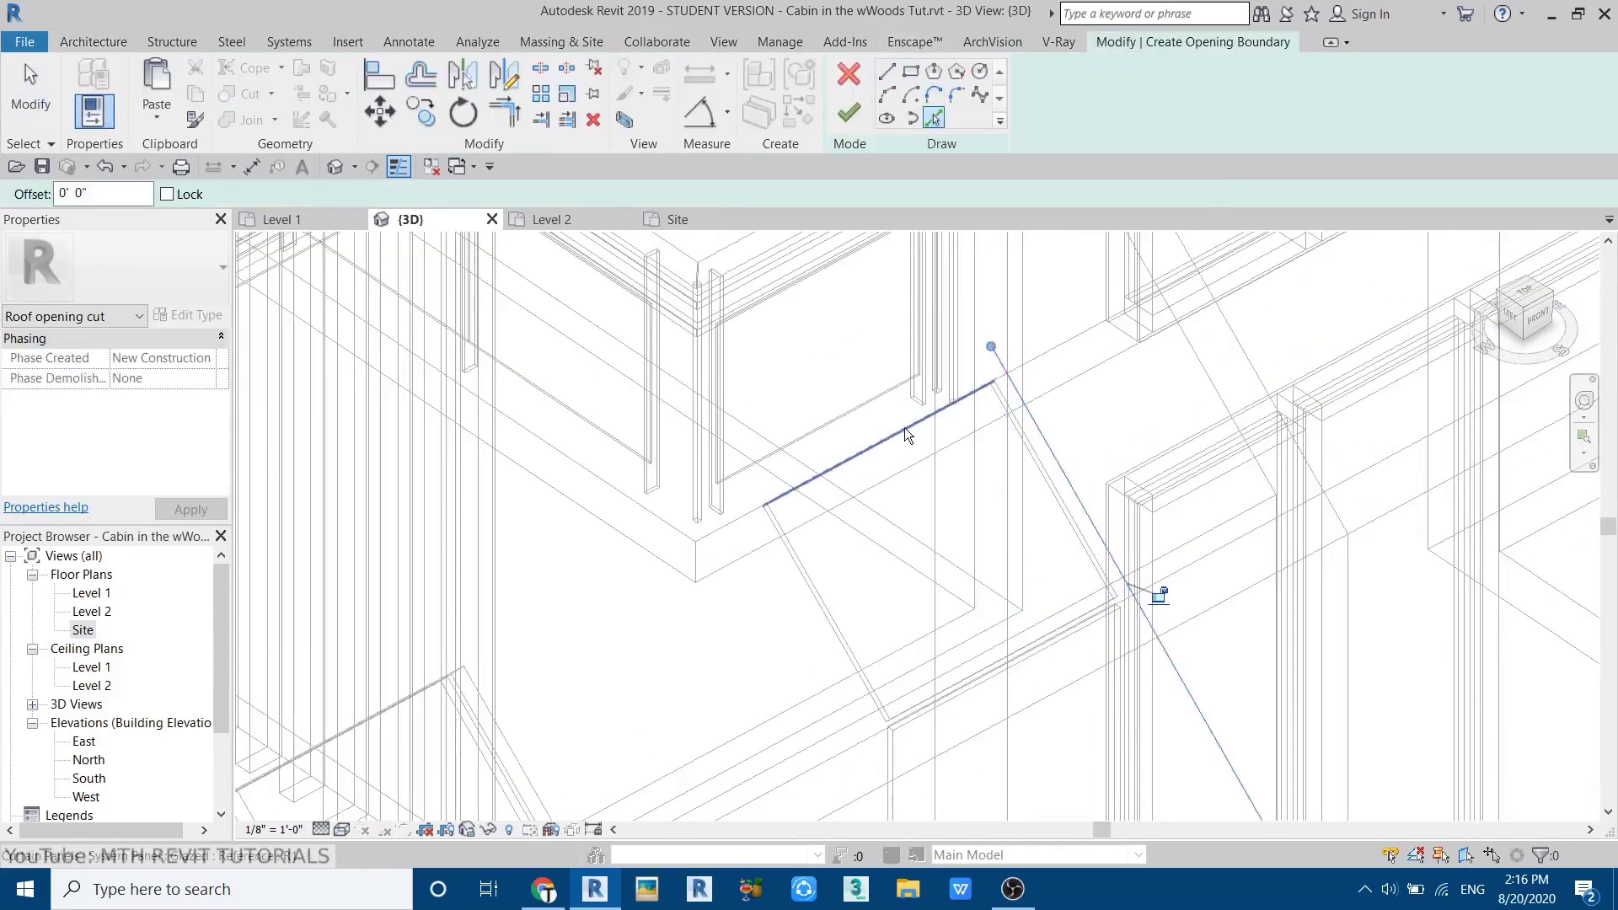
pyautogui.click(959, 671)
pyautogui.press('t')
pyautogui.press('r')
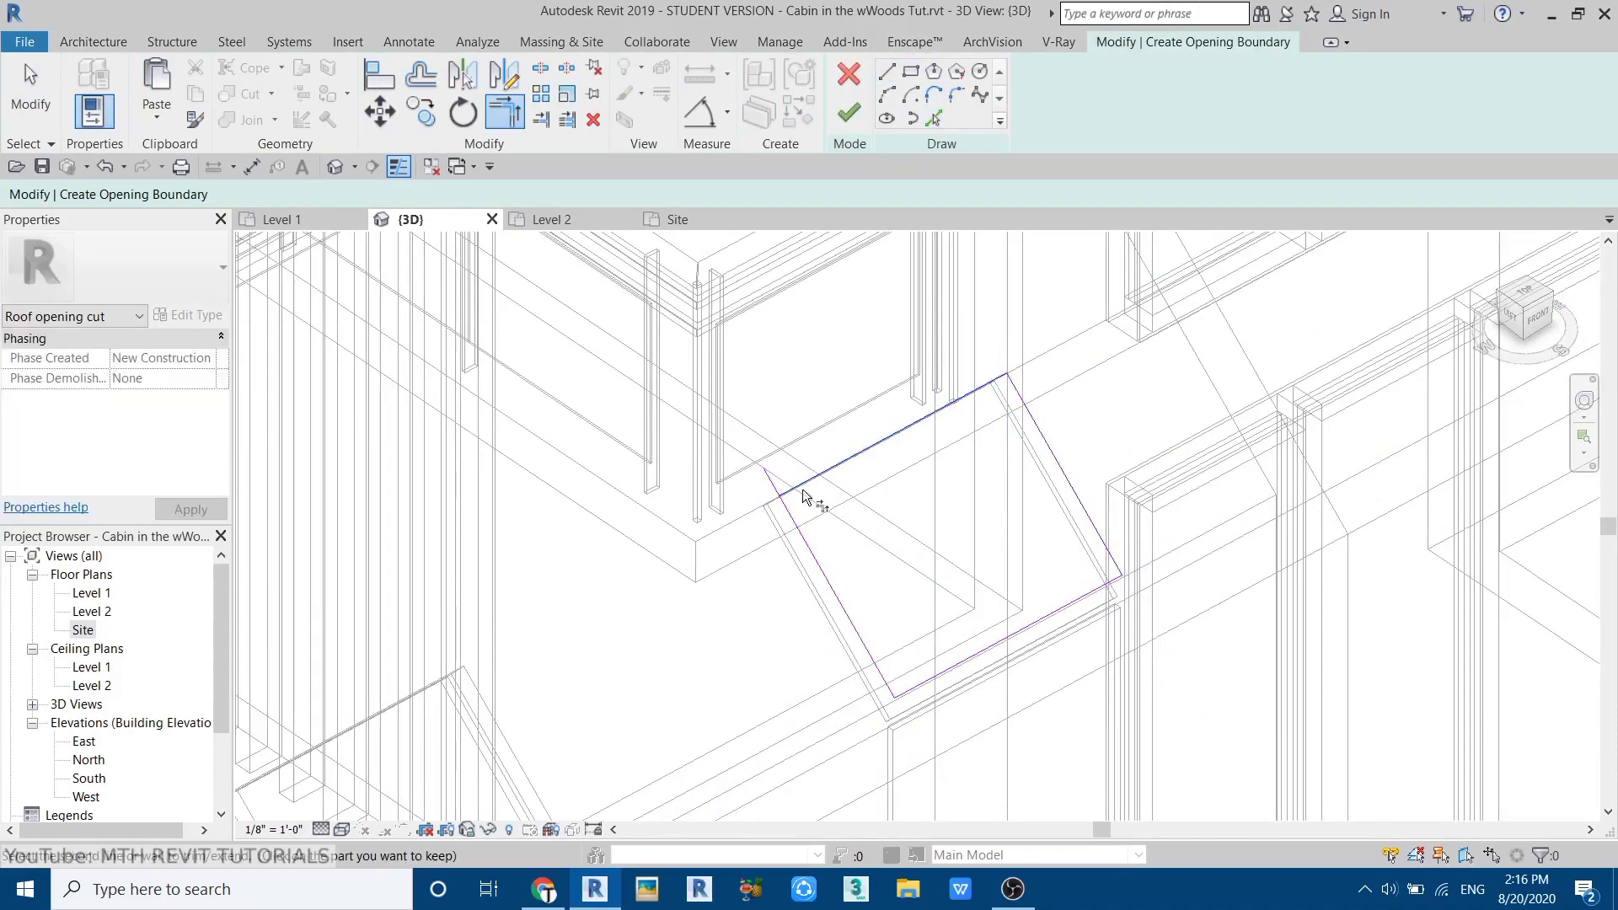
pyautogui.click(849, 113)
# - Start an in-place component in the Generic Models category, keeping the suggested name
pyautogui.moveTo(1201, 568)
pyautogui.mouseDown(button='middle')
pyautogui.moveTo(1151, 335)
pyautogui.moveTo(1226, 210)
pyautogui.mouseUp(button='middle')
pyautogui.click(262, 117)
pyautogui.click(300, 214)
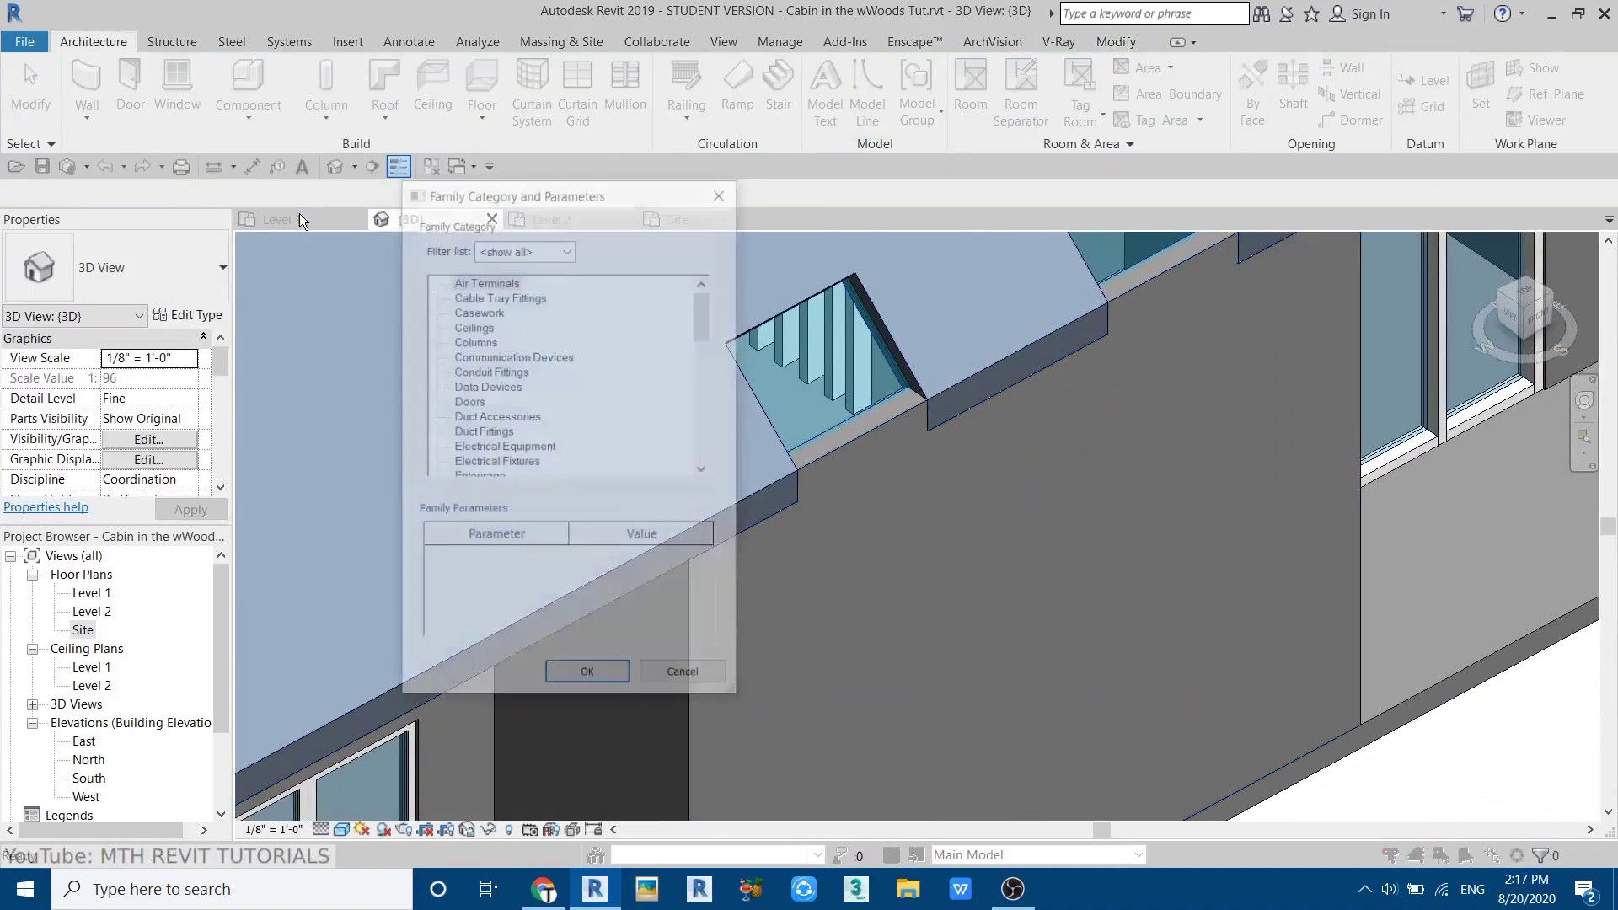
pyautogui.click(582, 675)
pyautogui.click(545, 452)
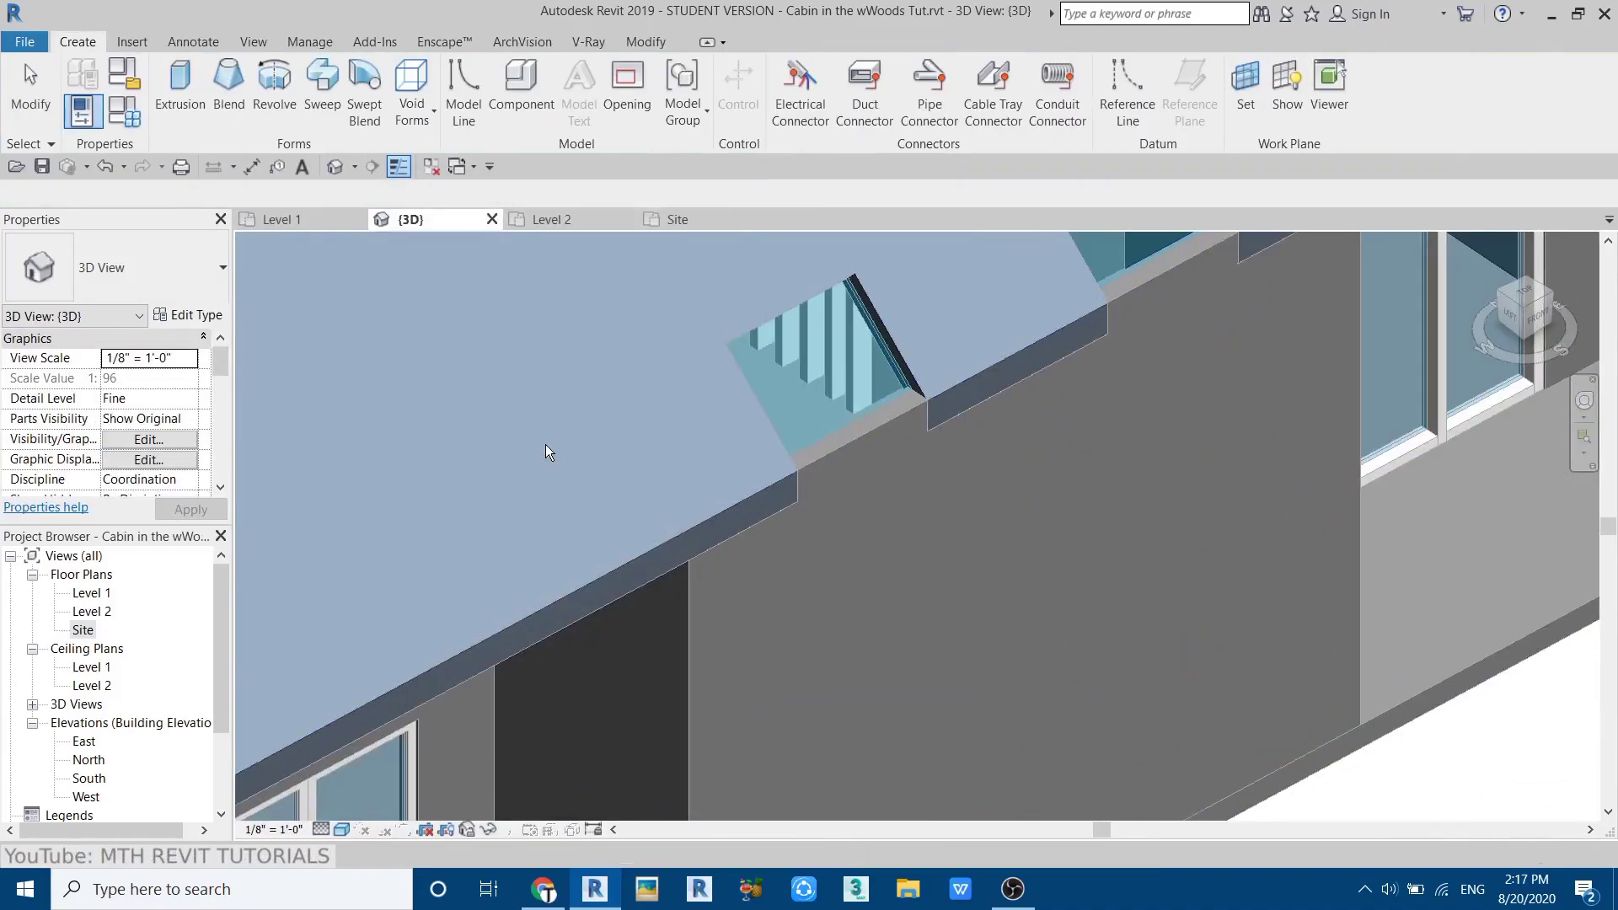
# - Start a void extrusion with the outer face of the side wall as its work plane
pyautogui.click(411, 94)
pyautogui.click(421, 159)
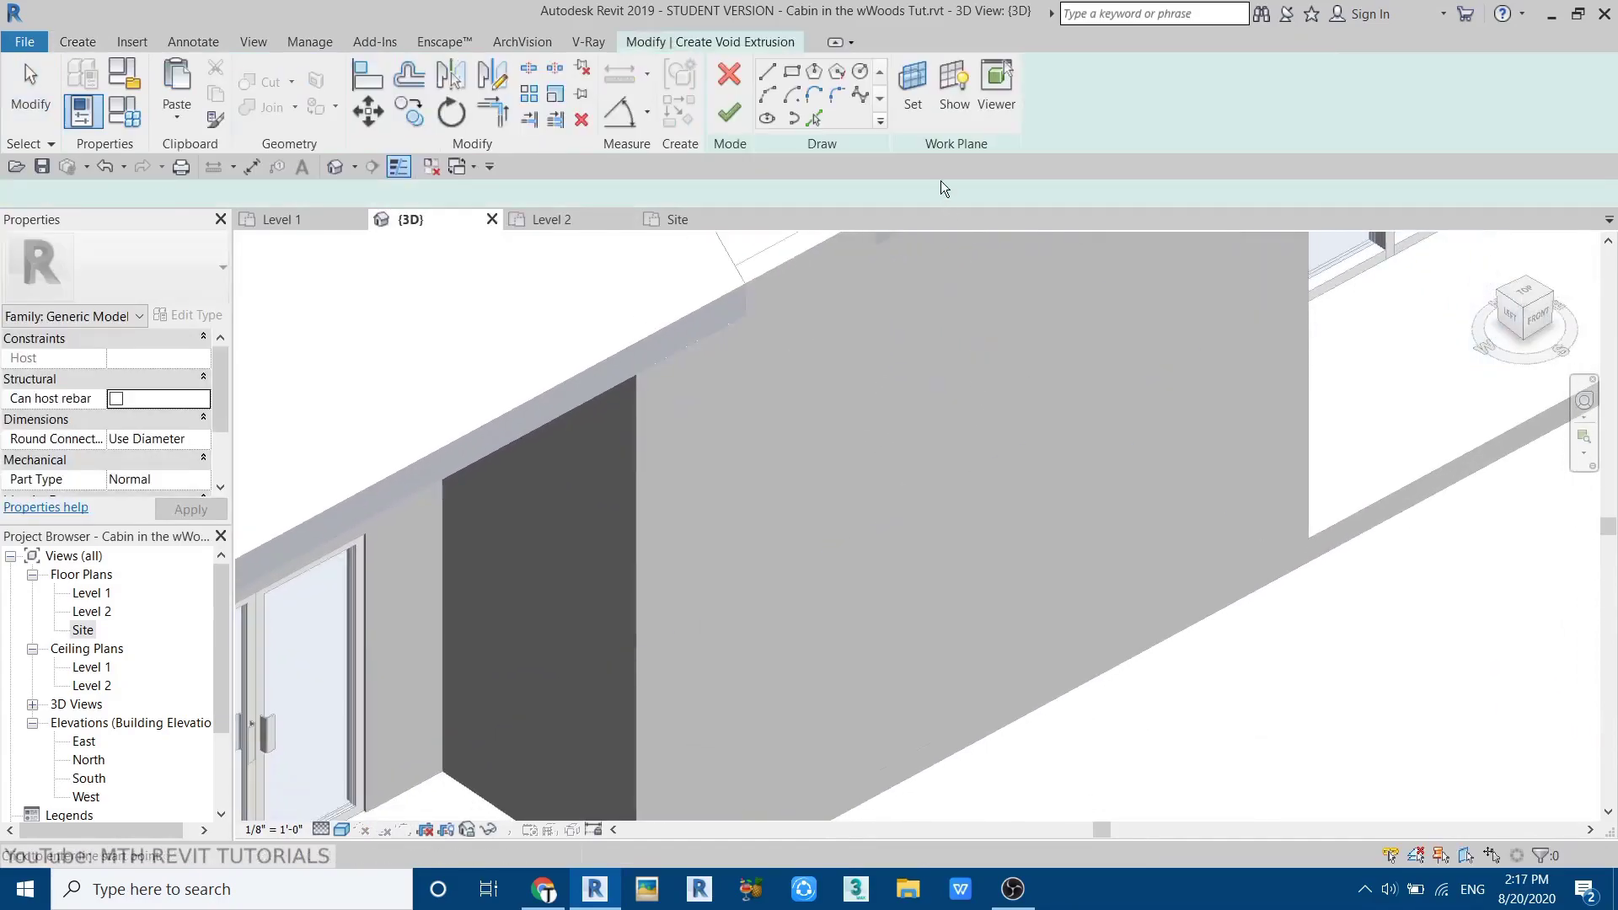
pyautogui.click(743, 605)
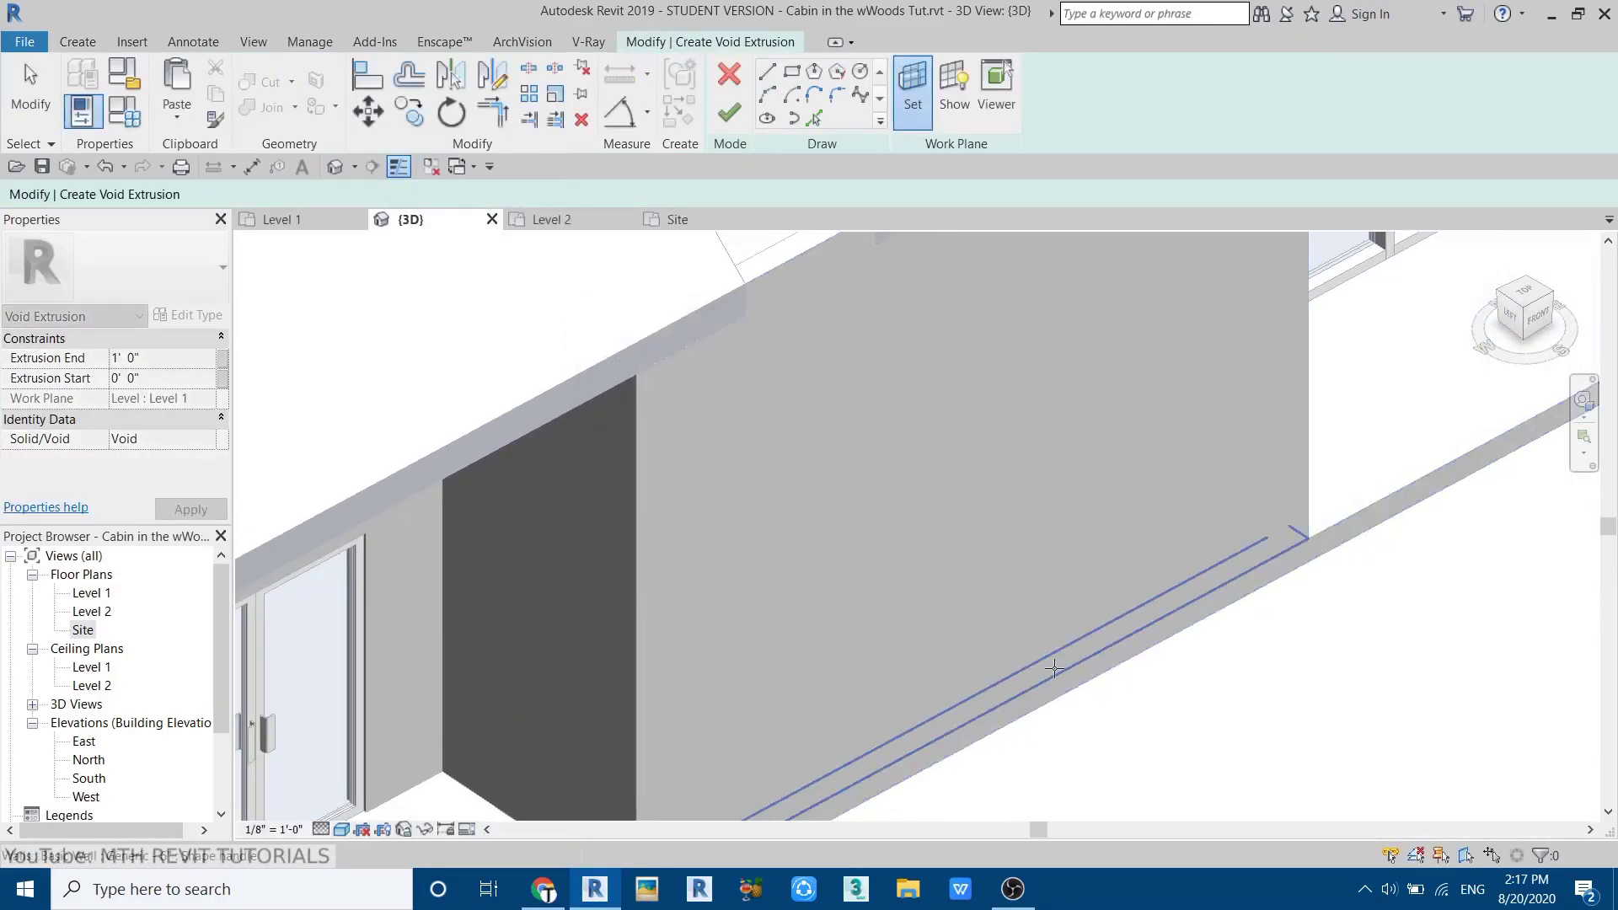
pyautogui.click(1056, 675)
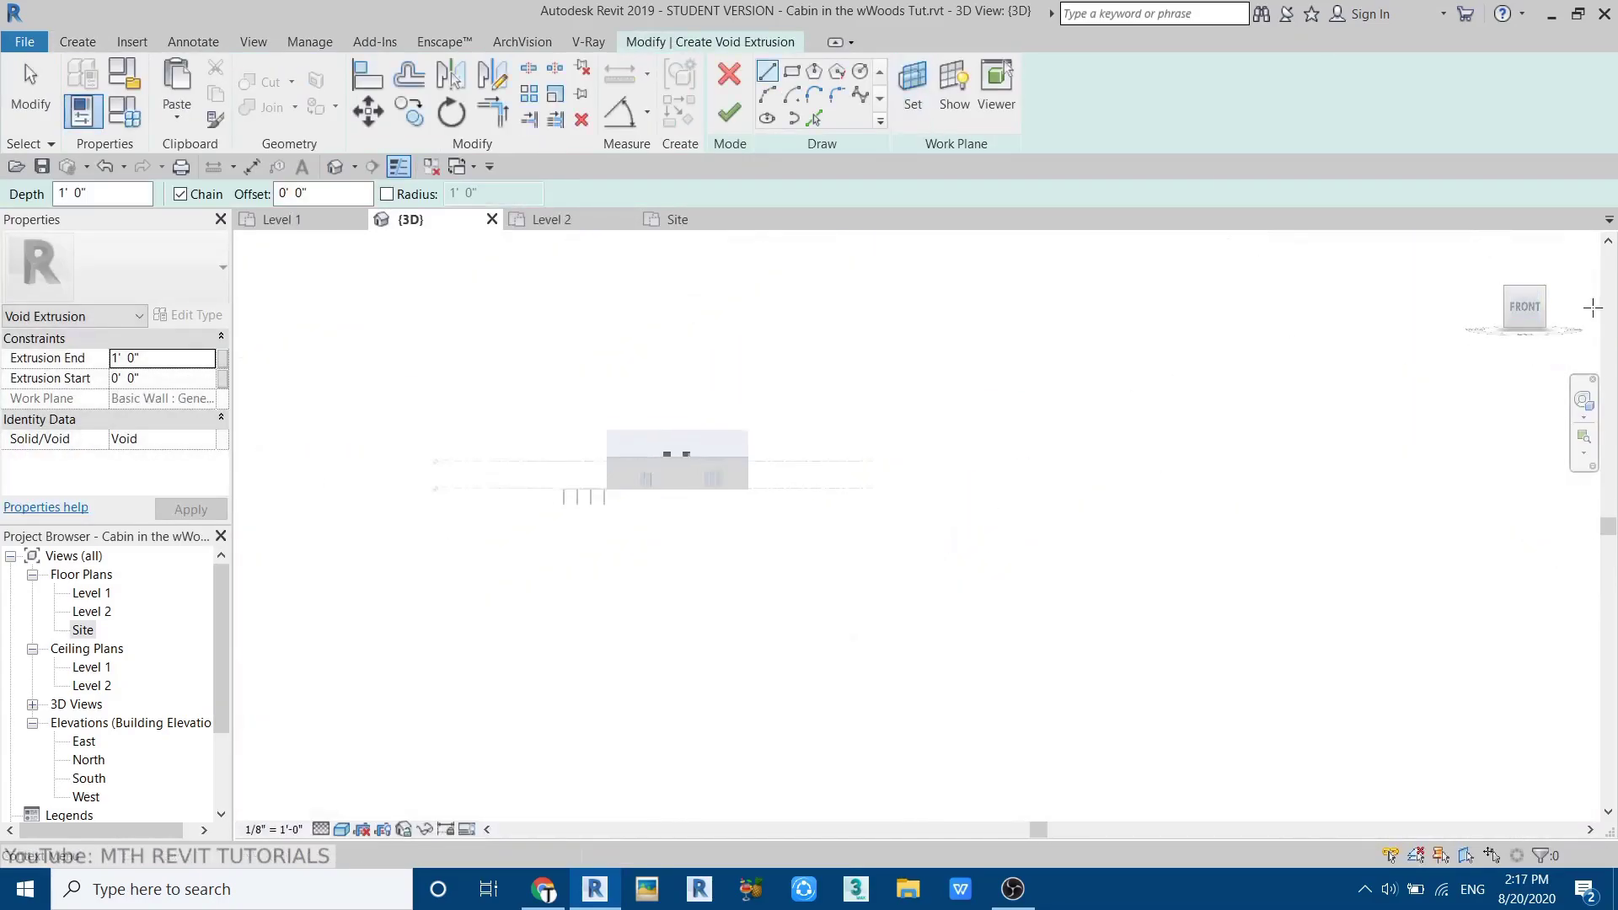
# - Outline the vertical window farther from the stairs with picked lines and trim them into a closed rectangle
pyautogui.scroll(10, 844, 520)
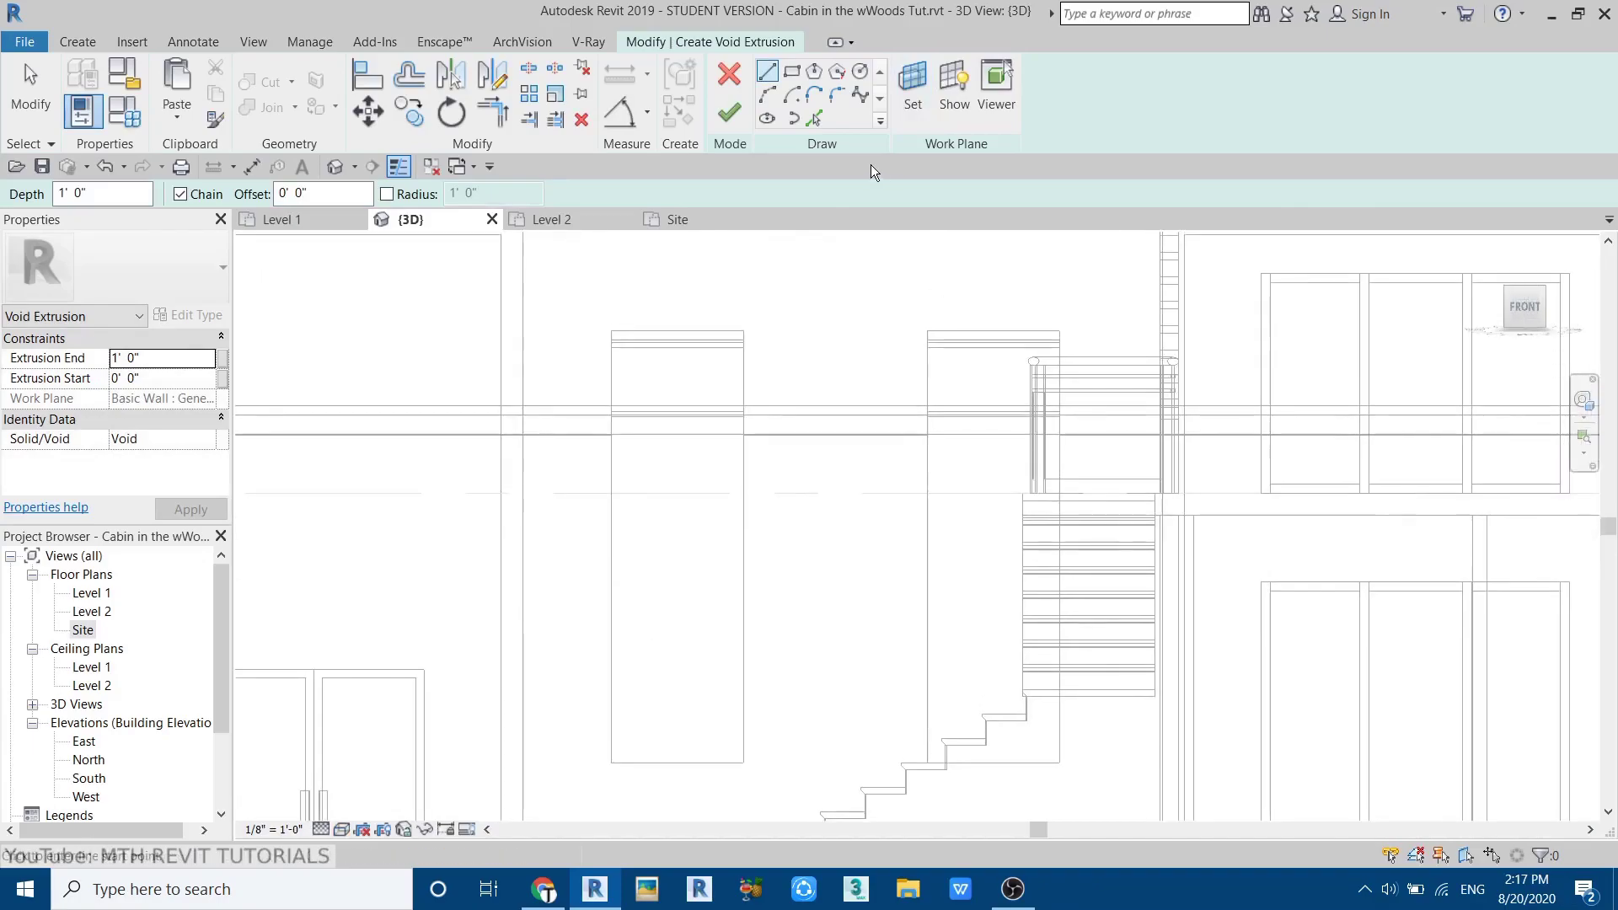
pyautogui.click(620, 513)
pyautogui.scroll(3, 644, 406)
pyautogui.click(636, 406)
pyautogui.press('t')
pyautogui.press('r')
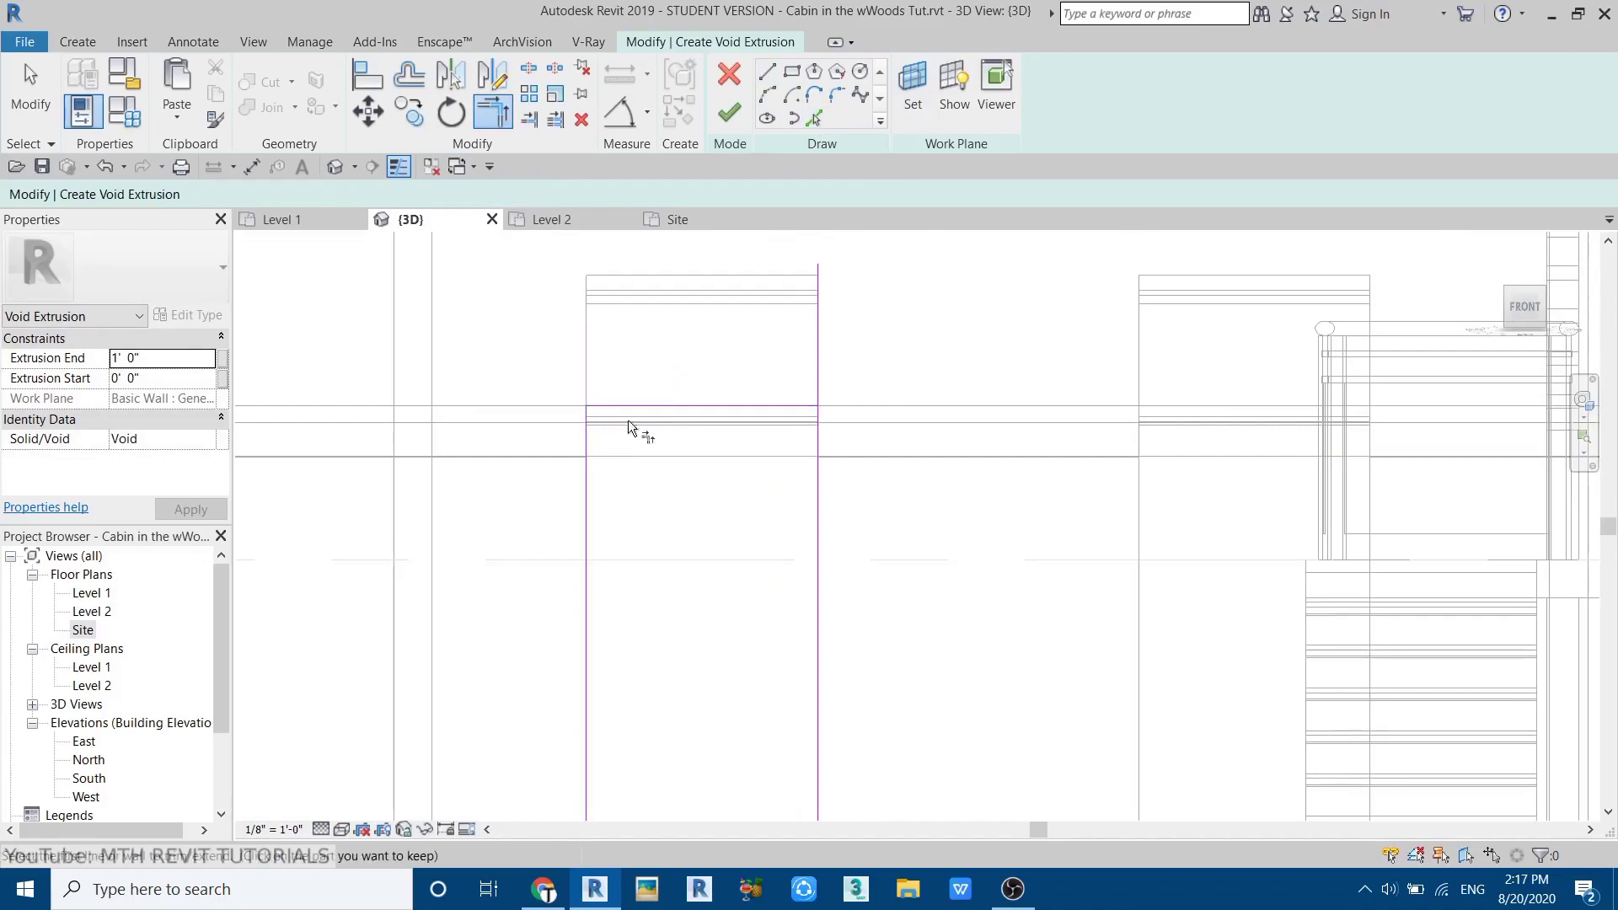
pyautogui.scroll(-2, 754, 394)
pyautogui.press('Escape')
# - Copy the rectangular void outline onto the vertical window next to the stairs
pyautogui.moveTo(583, 355); pyautogui.dragTo(891, 763)
pyautogui.press('c')
pyautogui.press('o')
pyautogui.scroll(1, 836, 768)
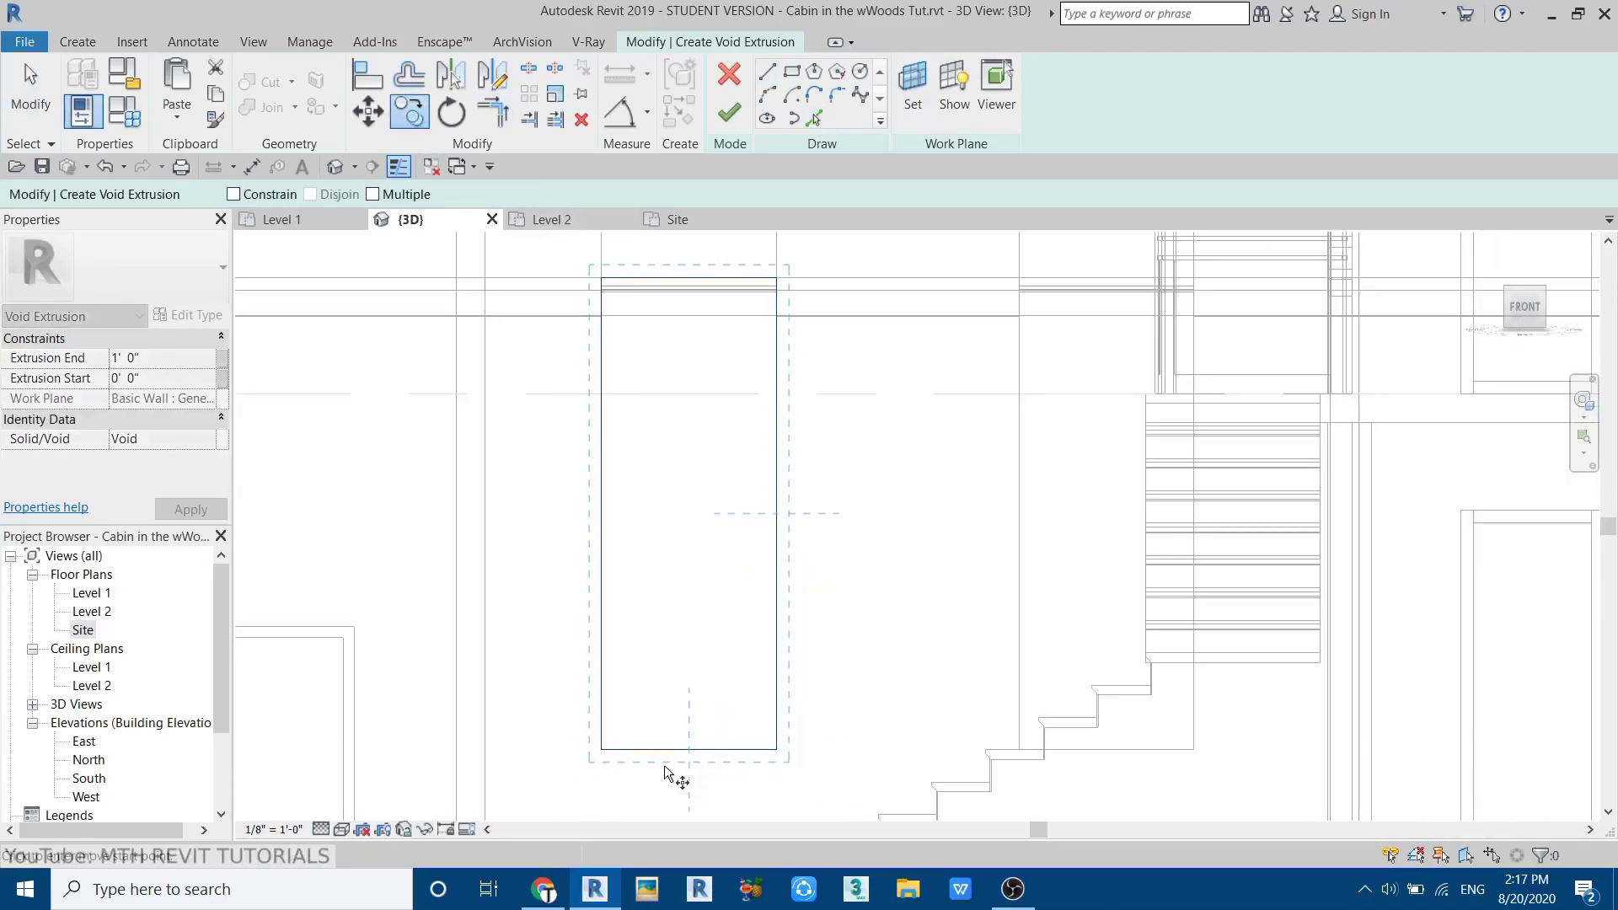
pyautogui.scroll(1, 1193, 818)
pyautogui.click(1186, 728)
pyautogui.press('Escape')
# - Finish the void extrusion of the two window outlines so that it passes through the side wall
pyautogui.scroll(-2, 971, 422)
pyautogui.moveTo(972, 421)
pyautogui.mouseDown(button='middle')
pyautogui.moveTo(935, 650)
pyautogui.moveTo(1125, 735)
pyautogui.mouseUp(button='middle')
pyautogui.click(729, 112)
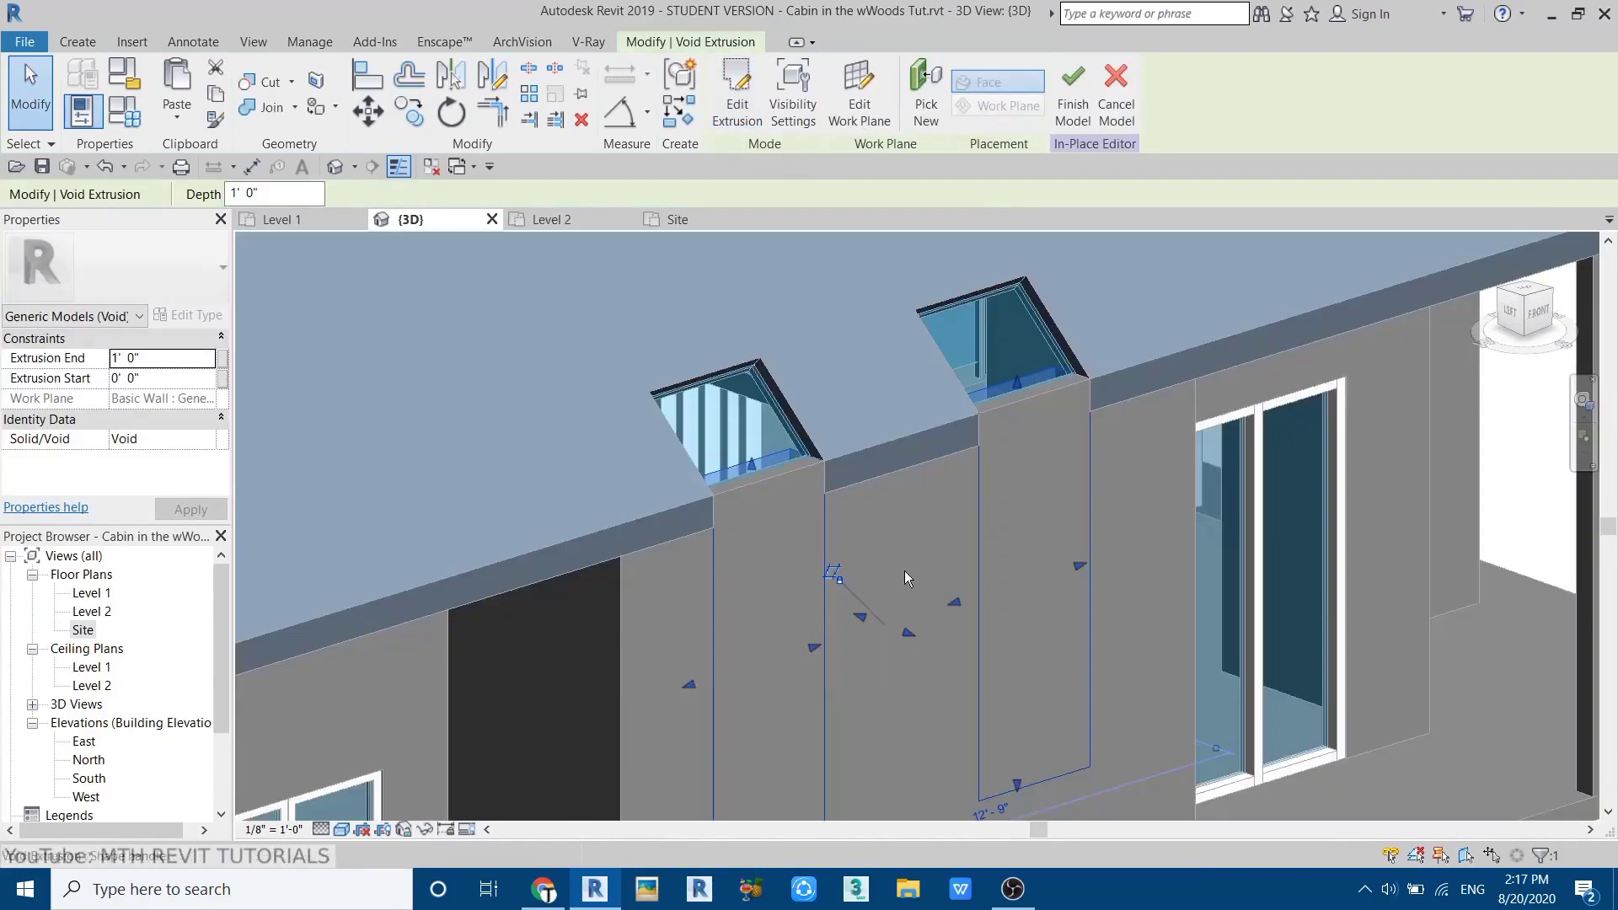
pyautogui.click(956, 654)
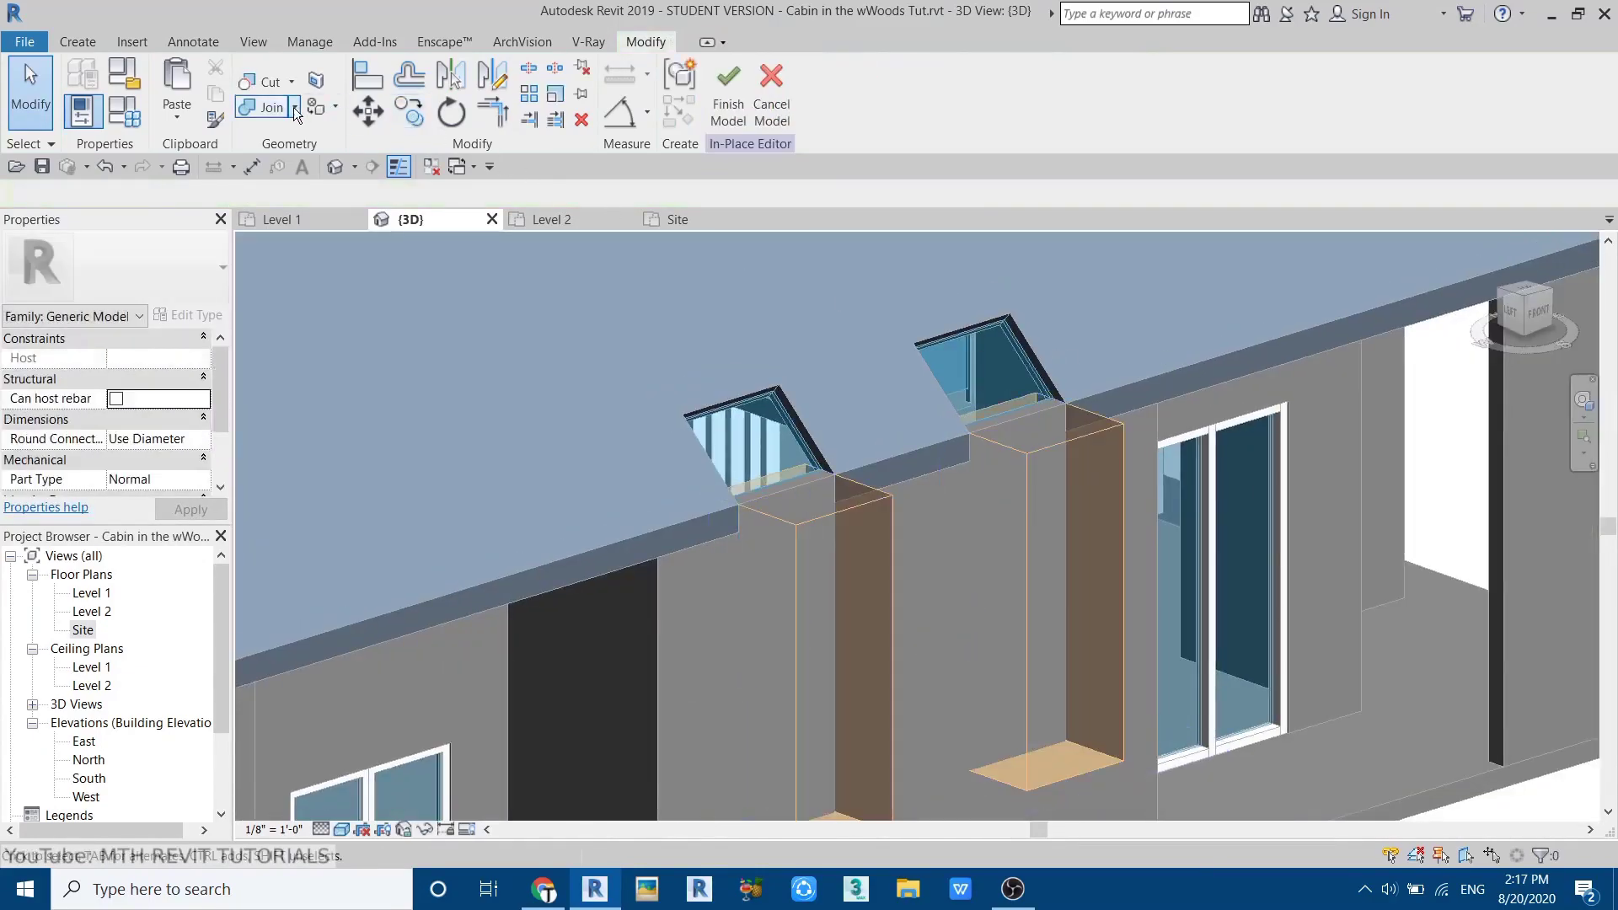
# - Cut the side wall with the void at both vertical windows and finish the in-place model
pyautogui.click(259, 81)
pyautogui.click(745, 288)
pyautogui.click(1095, 754)
pyautogui.press('Escape')
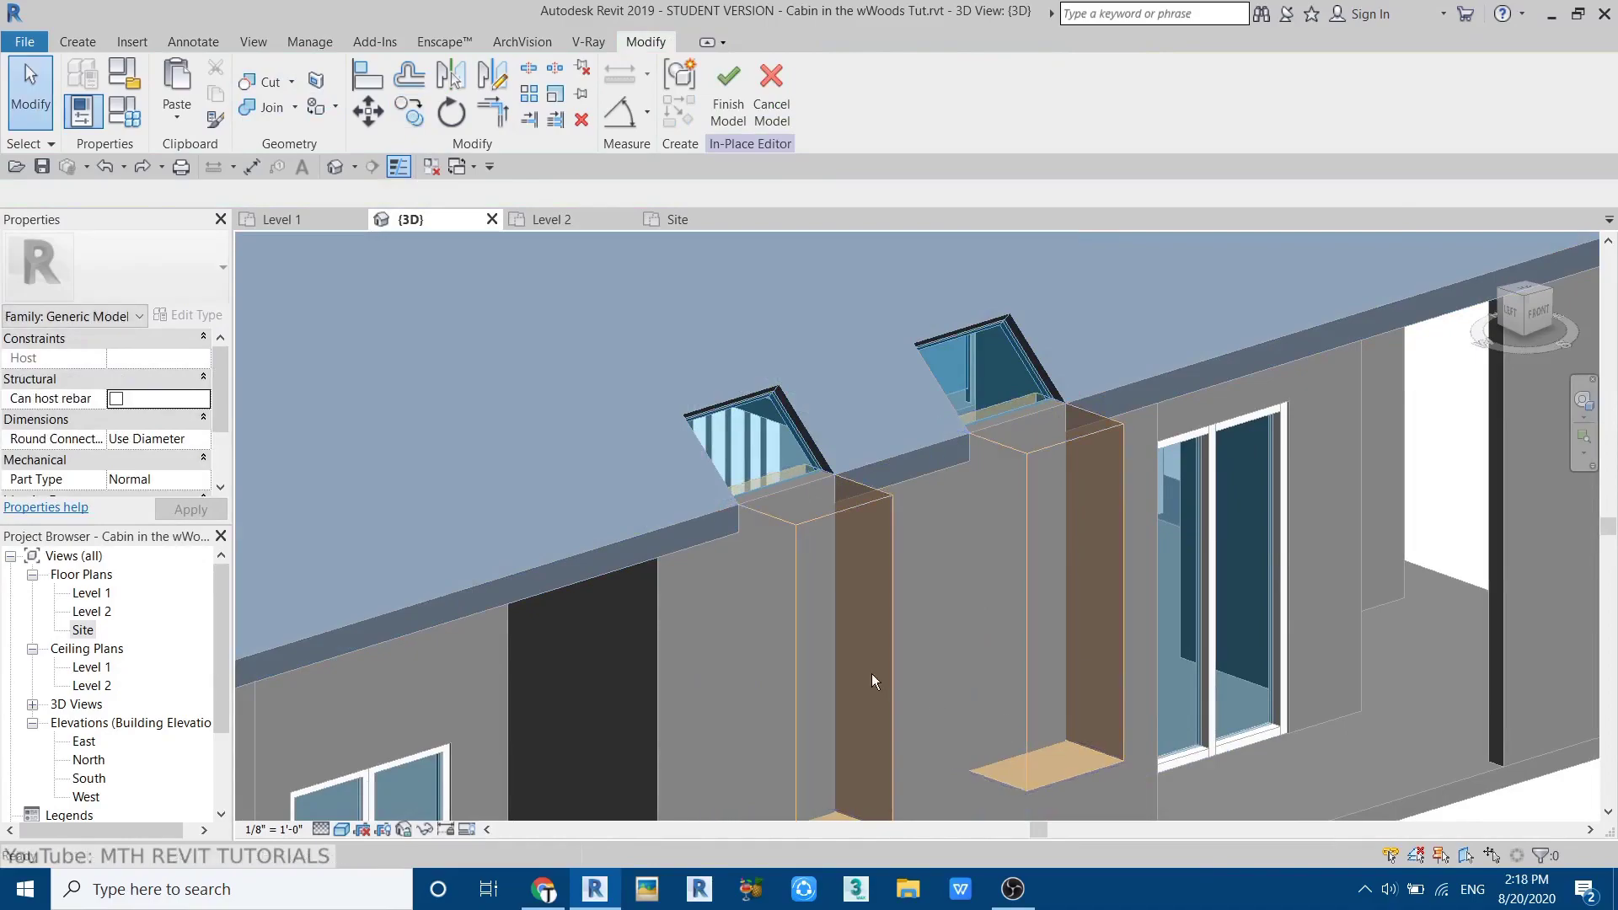
pyautogui.click(990, 543)
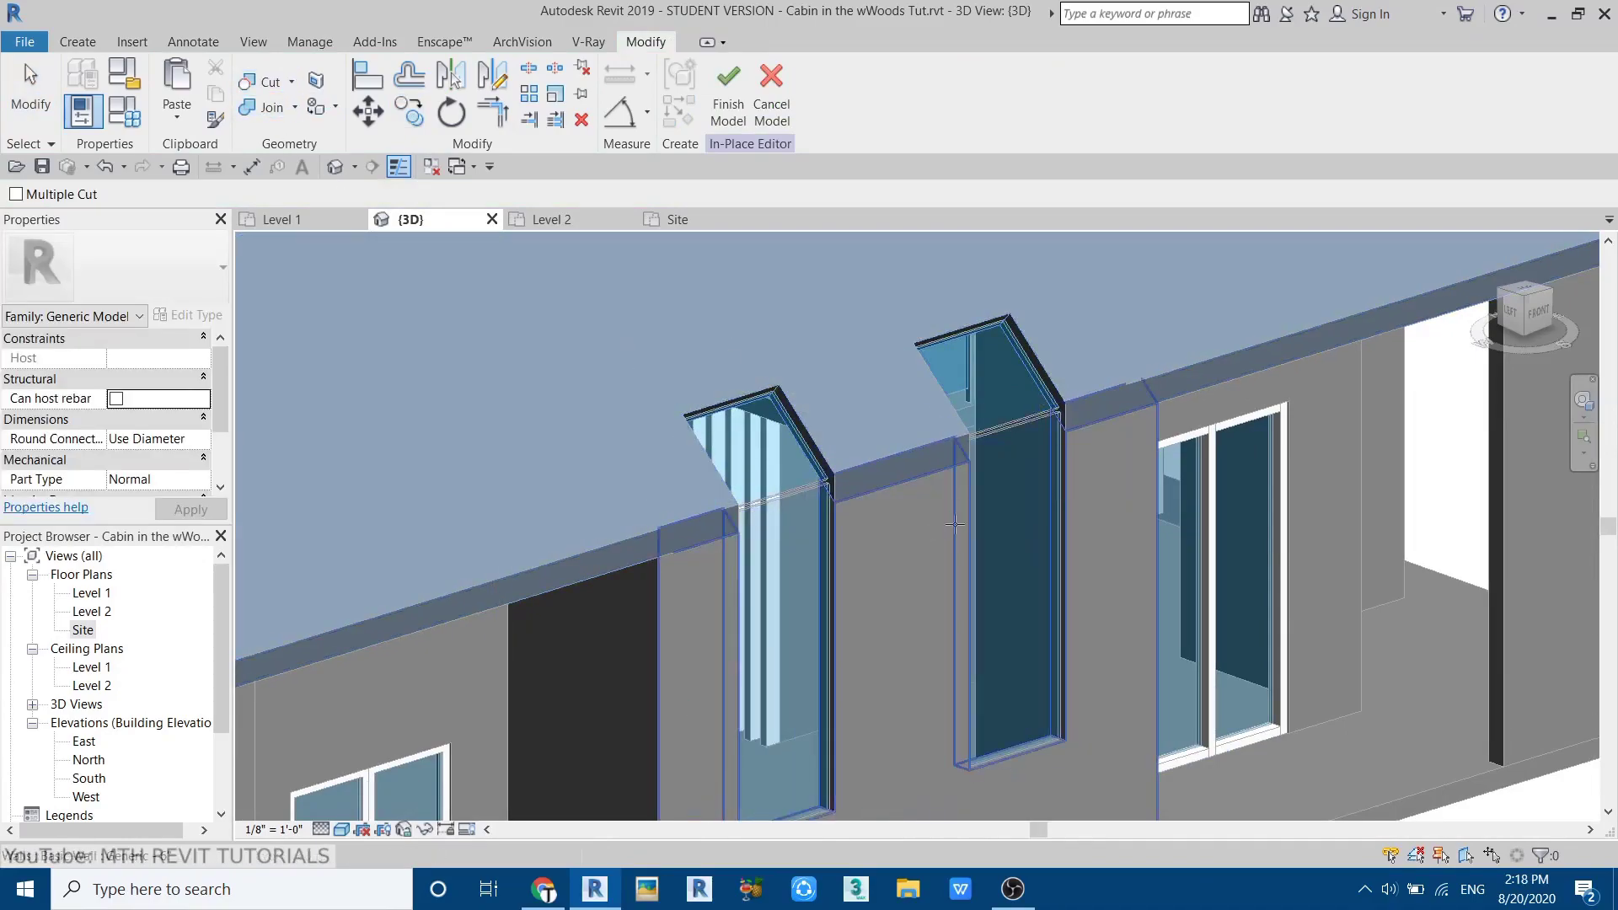
pyautogui.press('Escape')
pyautogui.keyDown('shift'); pyautogui.moveTo(993, 542); pyautogui.dragTo(973, 652, button='middle'); pyautogui.keyUp('shift')
pyautogui.click(722, 105)
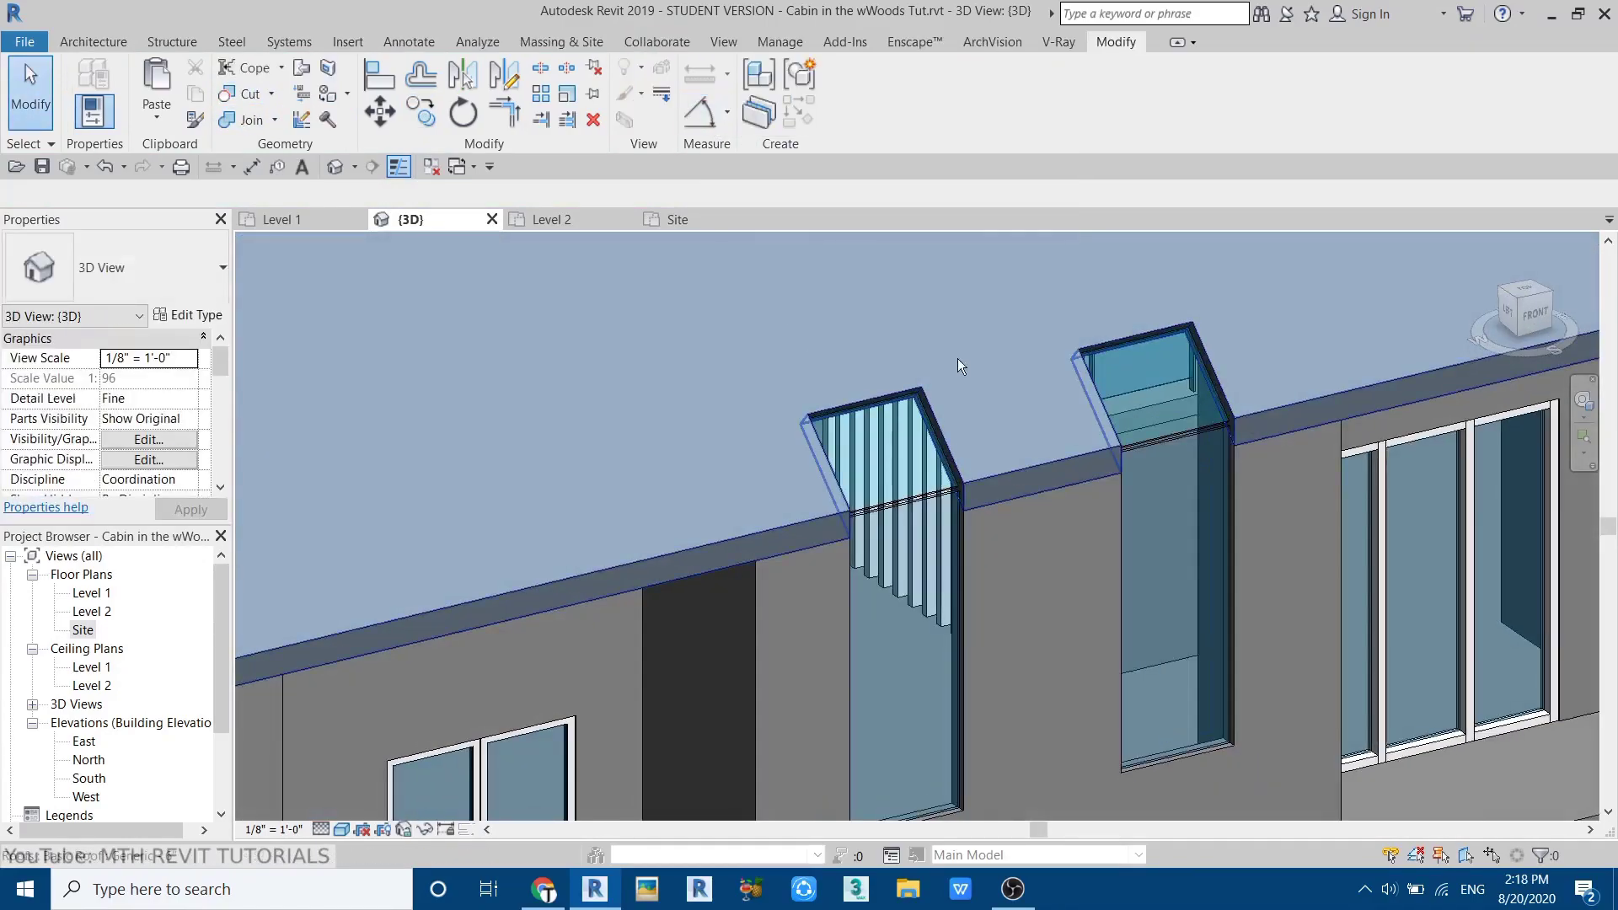
# - Add 2.5" x 5" rectangular mullions to all grid lines of both sloped and both vertical window panels
pyautogui.scroll(2, 935, 505)
pyautogui.click(92, 41)
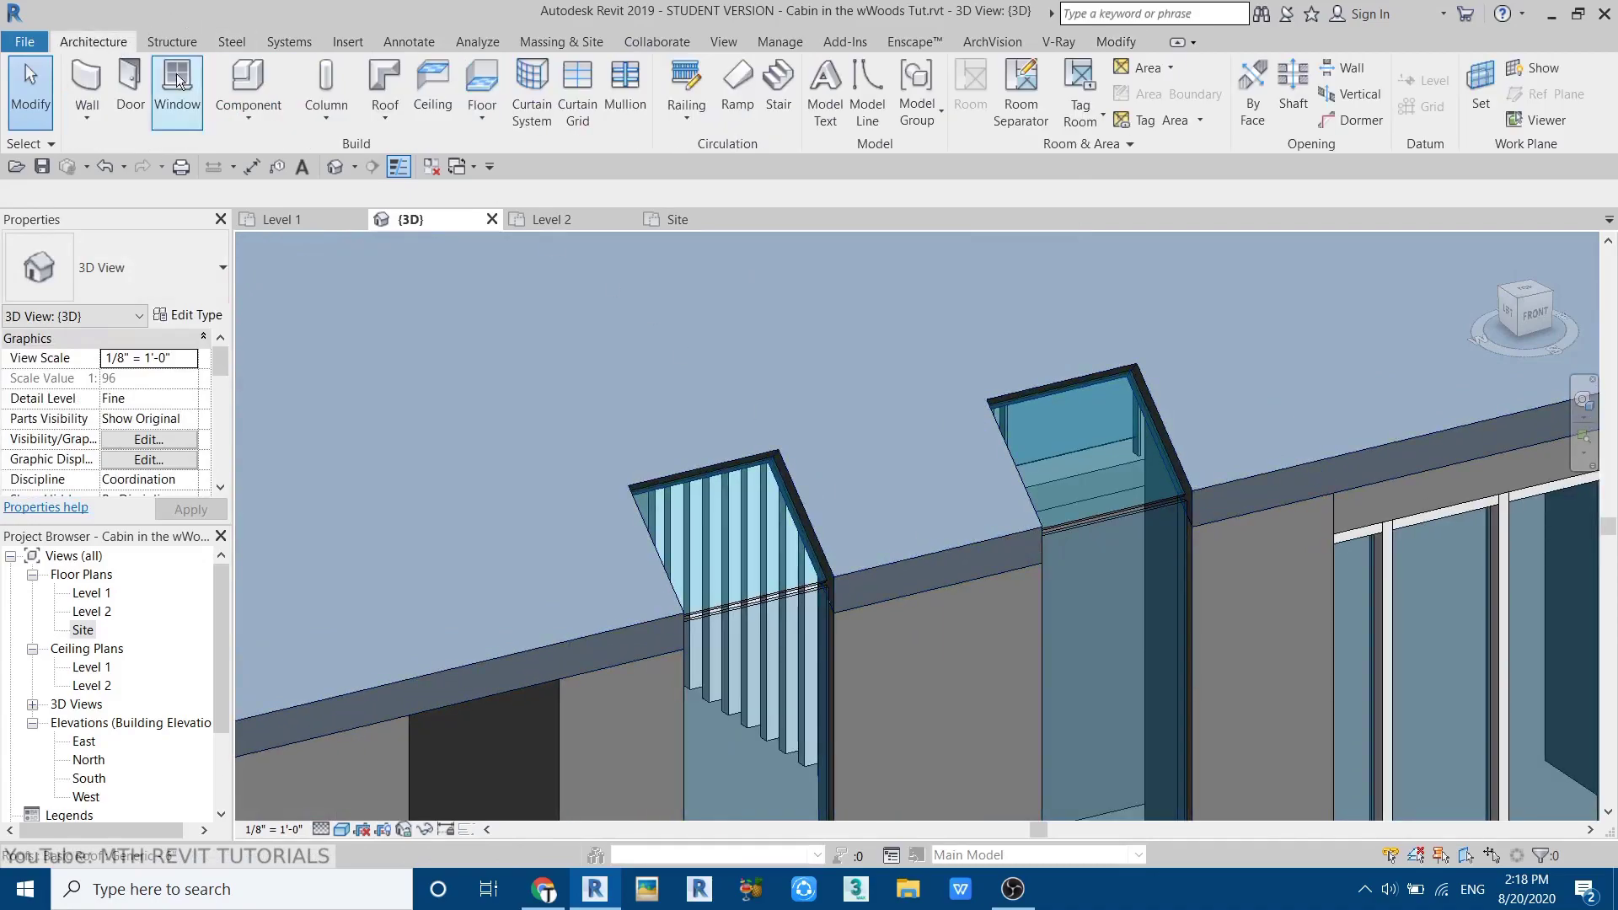
pyautogui.click(623, 99)
pyautogui.click(949, 95)
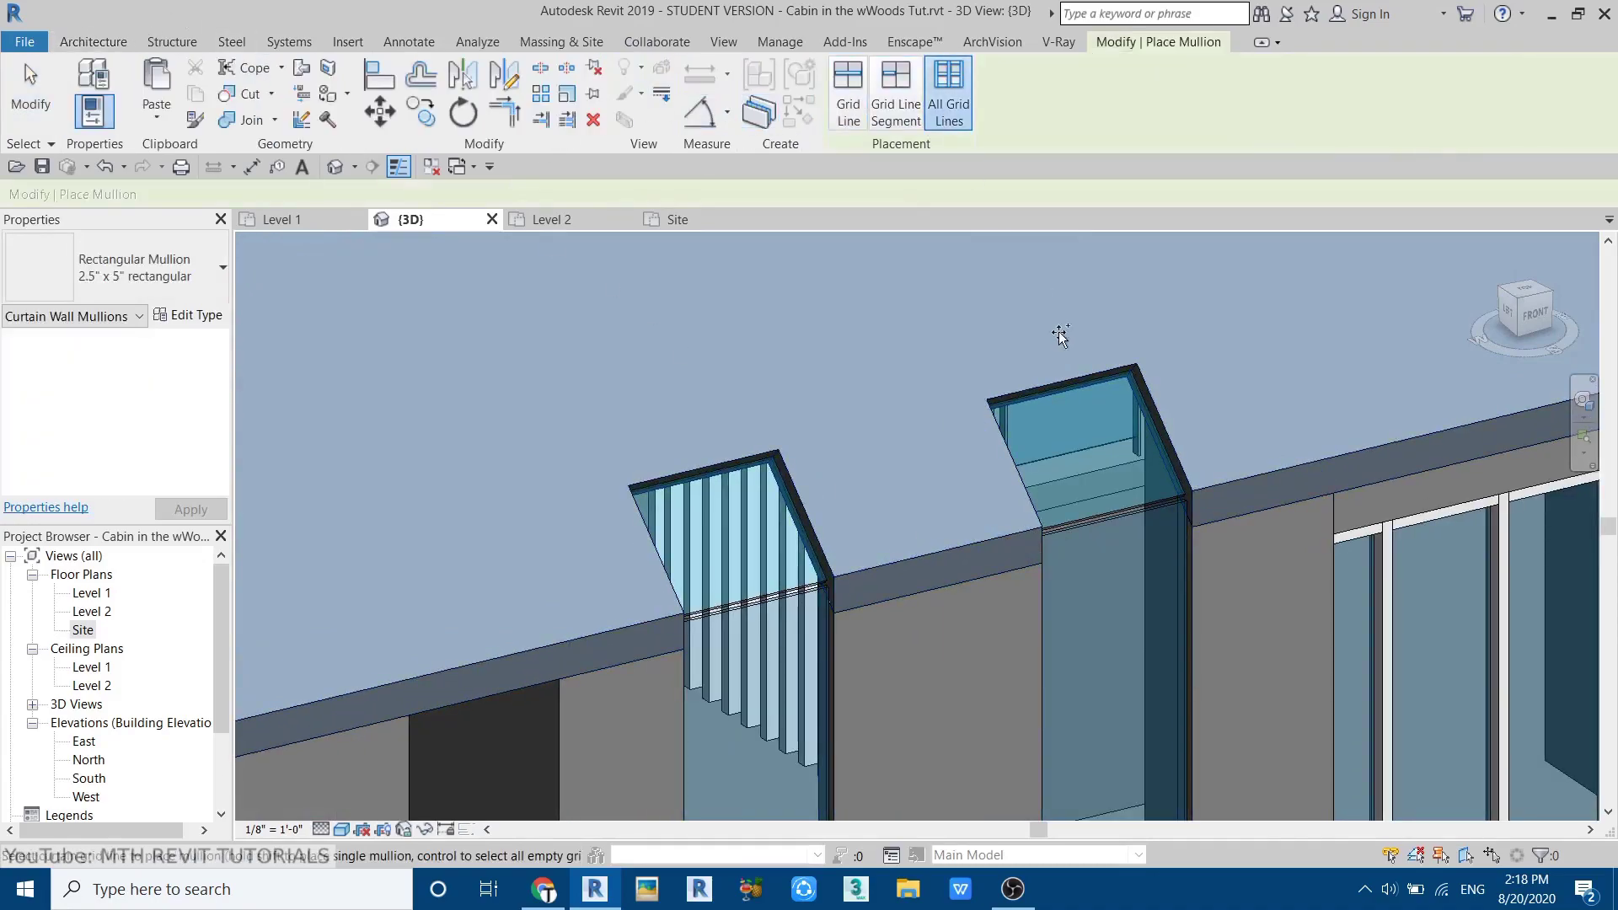
pyautogui.click(1179, 525)
pyautogui.click(822, 581)
pyautogui.scroll(3, 902, 498)
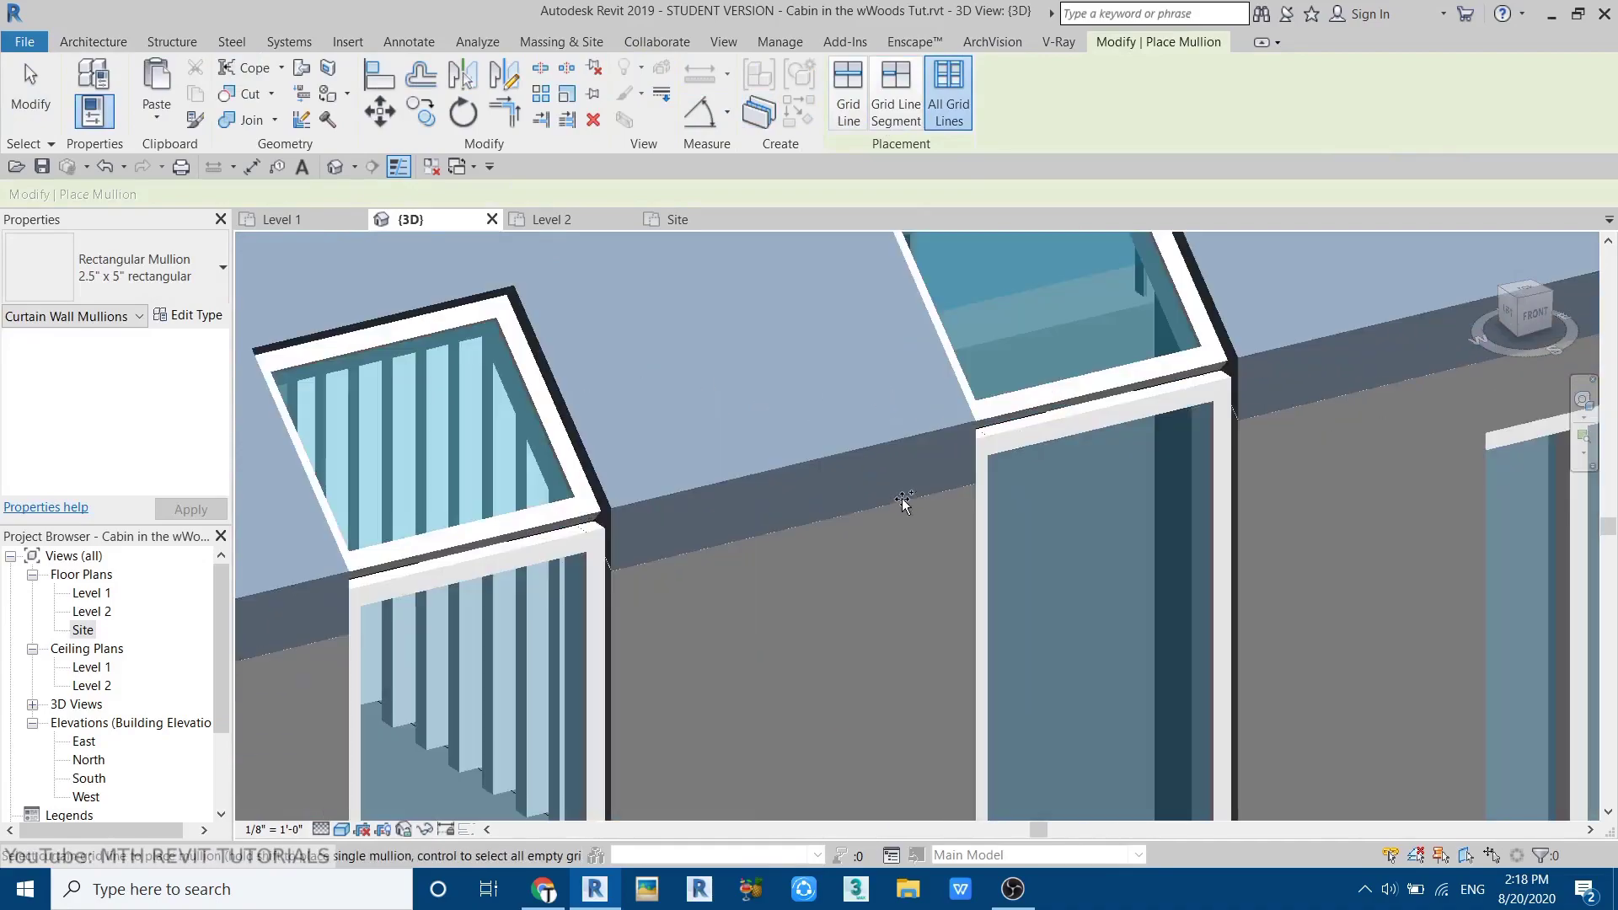
pyautogui.press('Escape')
# - Start another in-place component in the Generic Models category for the gap between the sloped and vertical frames
pyautogui.moveTo(822, 467); pyautogui.dragTo(995, 527, button='middle')
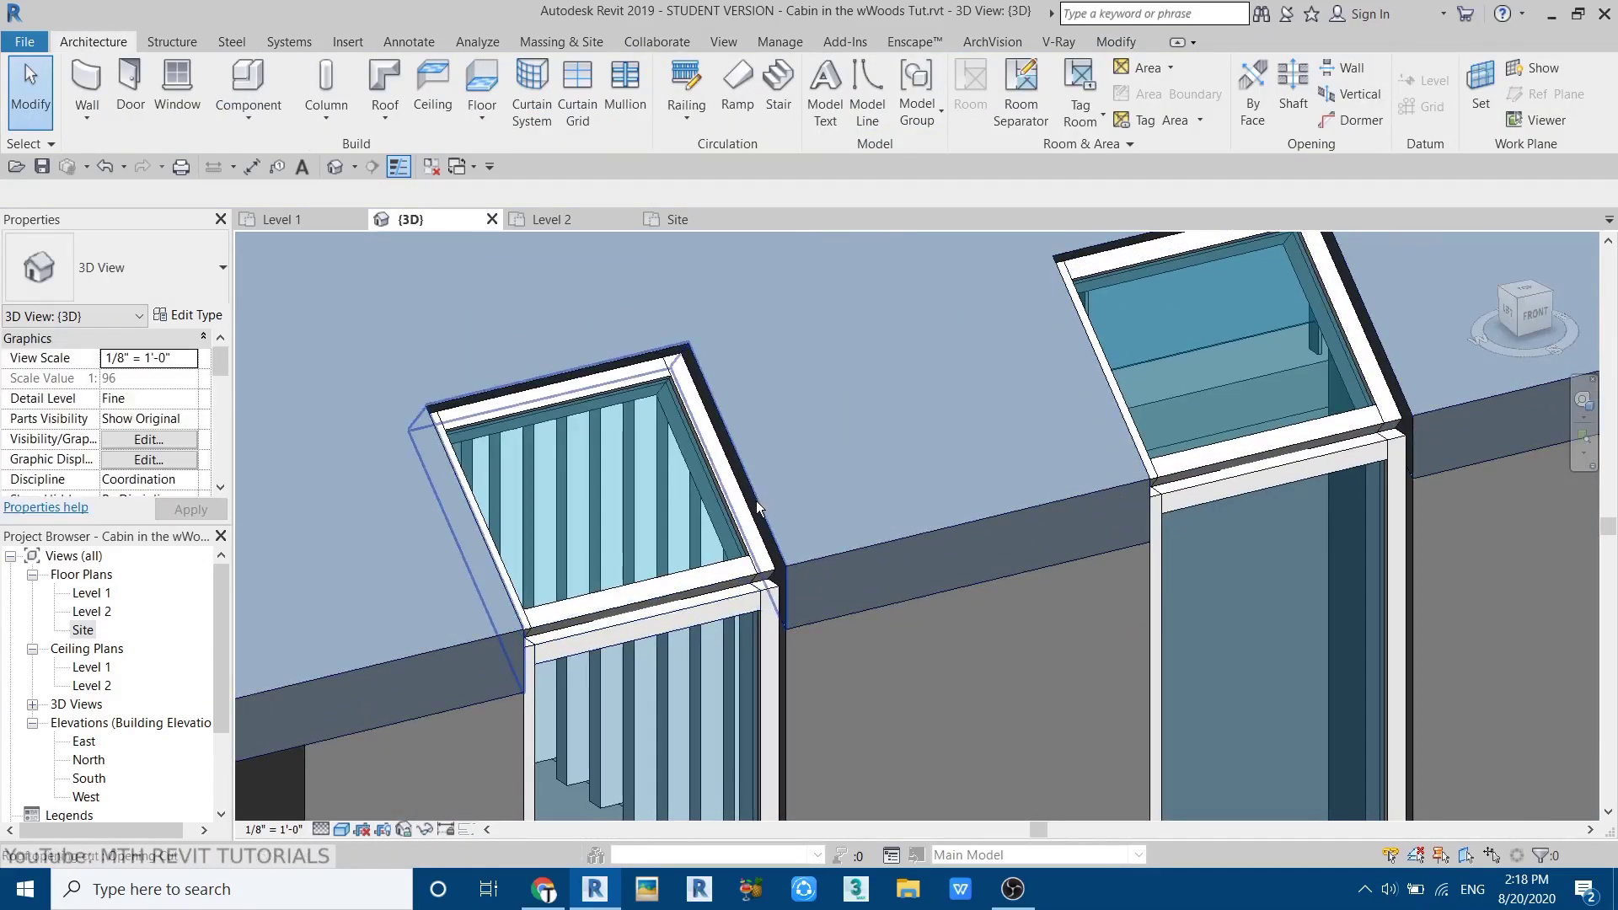
pyautogui.click(248, 111)
pyautogui.click(330, 199)
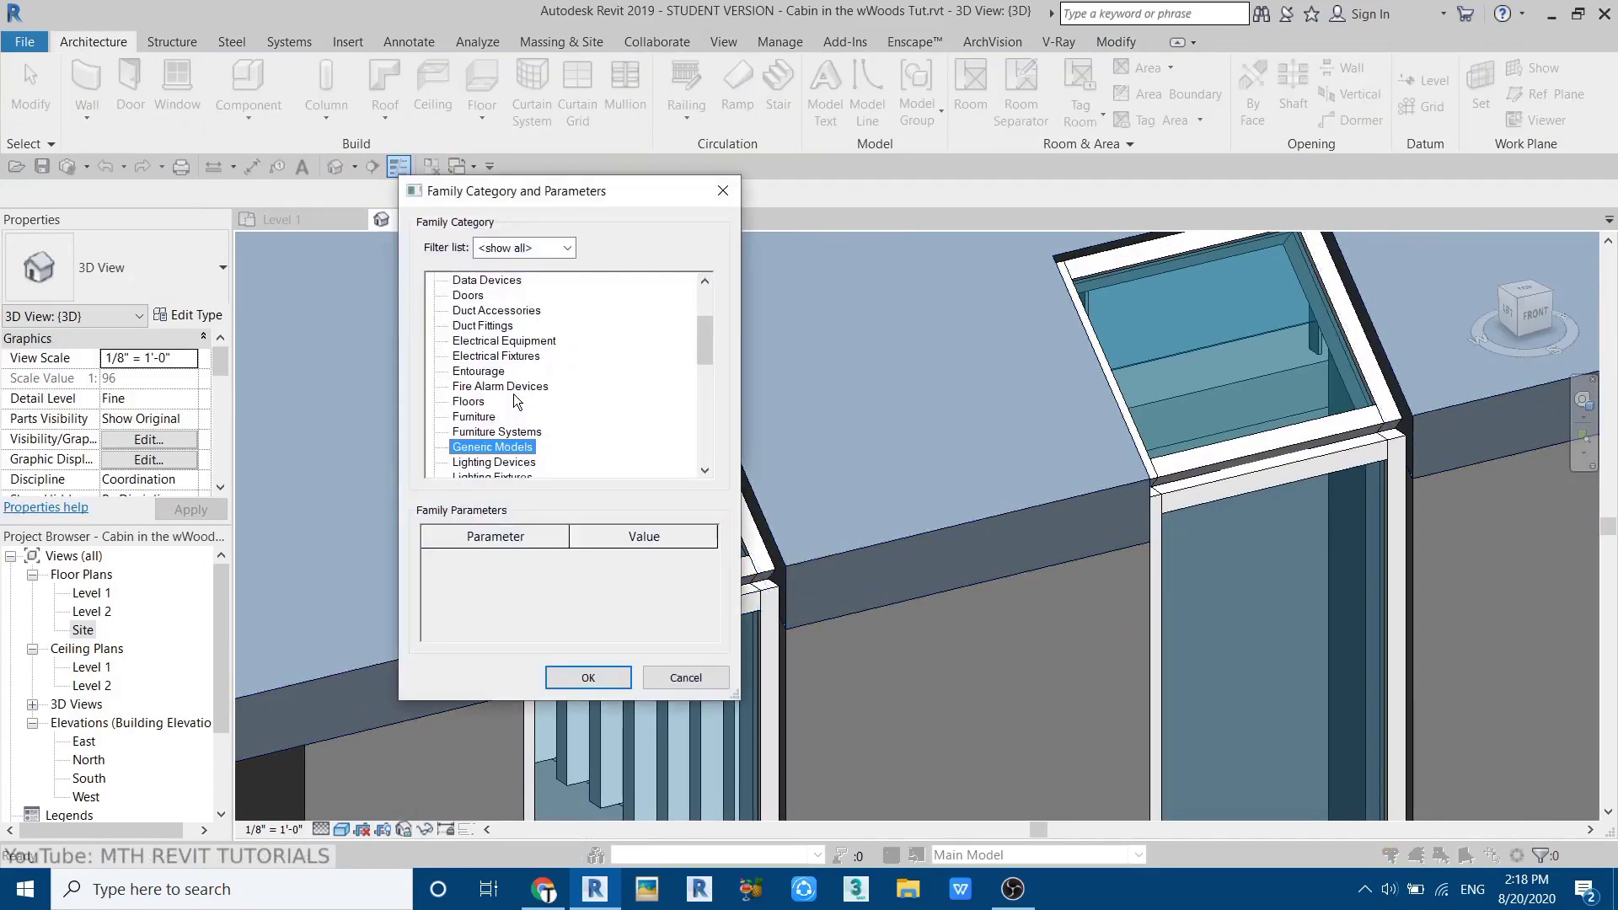
pyautogui.click(588, 678)
pyautogui.click(546, 455)
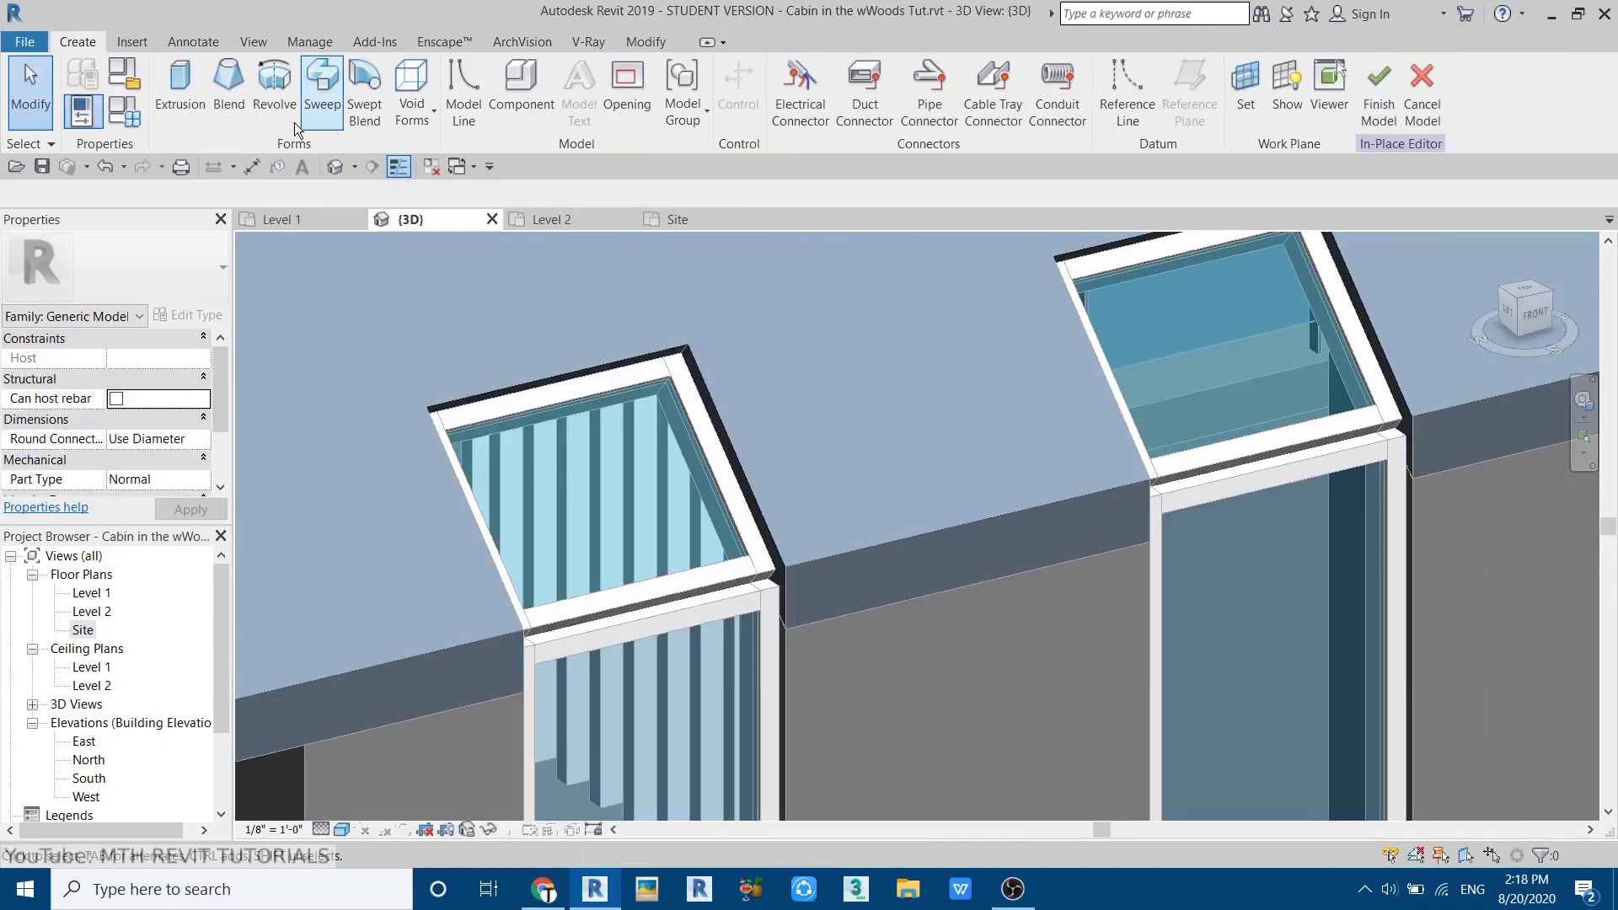
# - Start a sweep and pick the outer top edge of the first vertical window's frame as its path
pyautogui.click(322, 89)
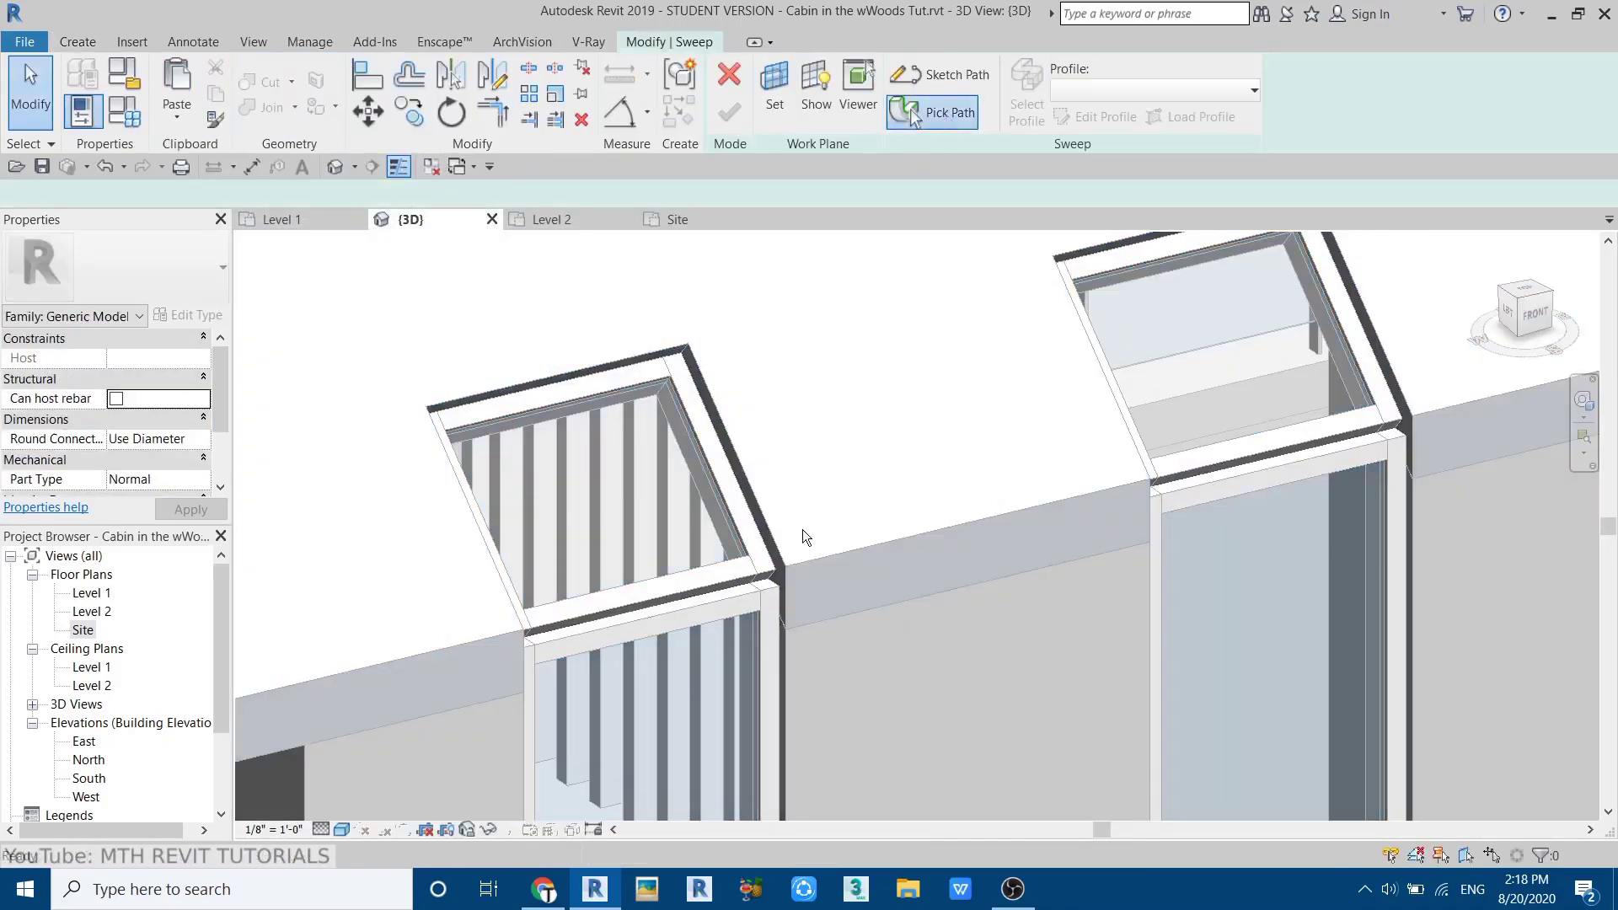
pyautogui.scroll(5, 788, 594)
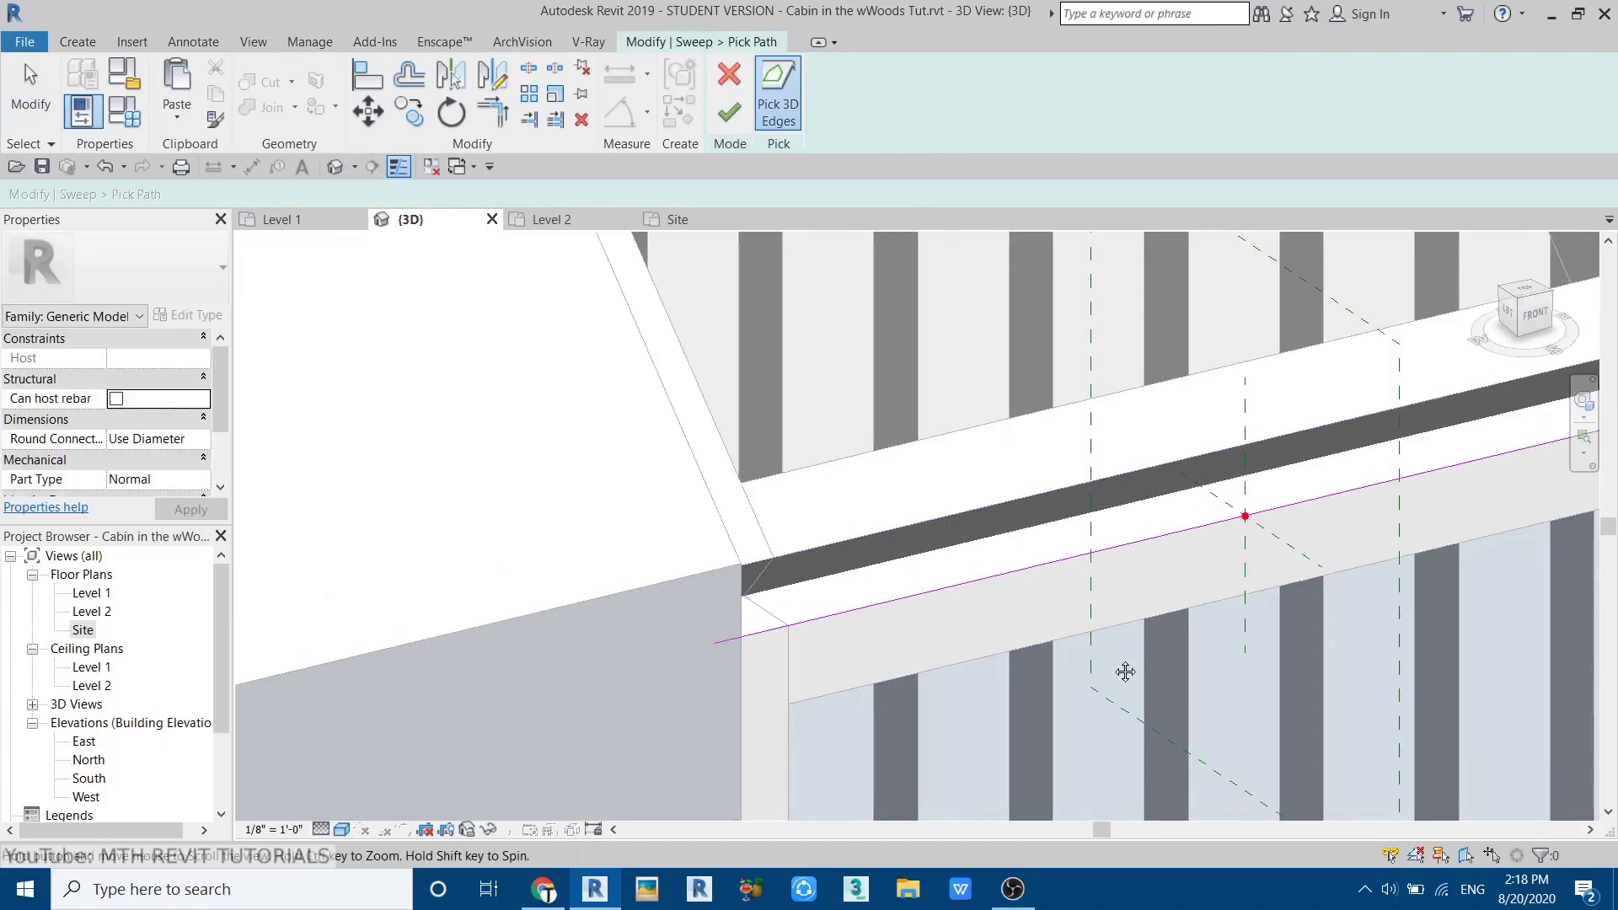
pyautogui.moveTo(1130, 667); pyautogui.dragTo(757, 780, button='middle')
pyautogui.click(739, 122)
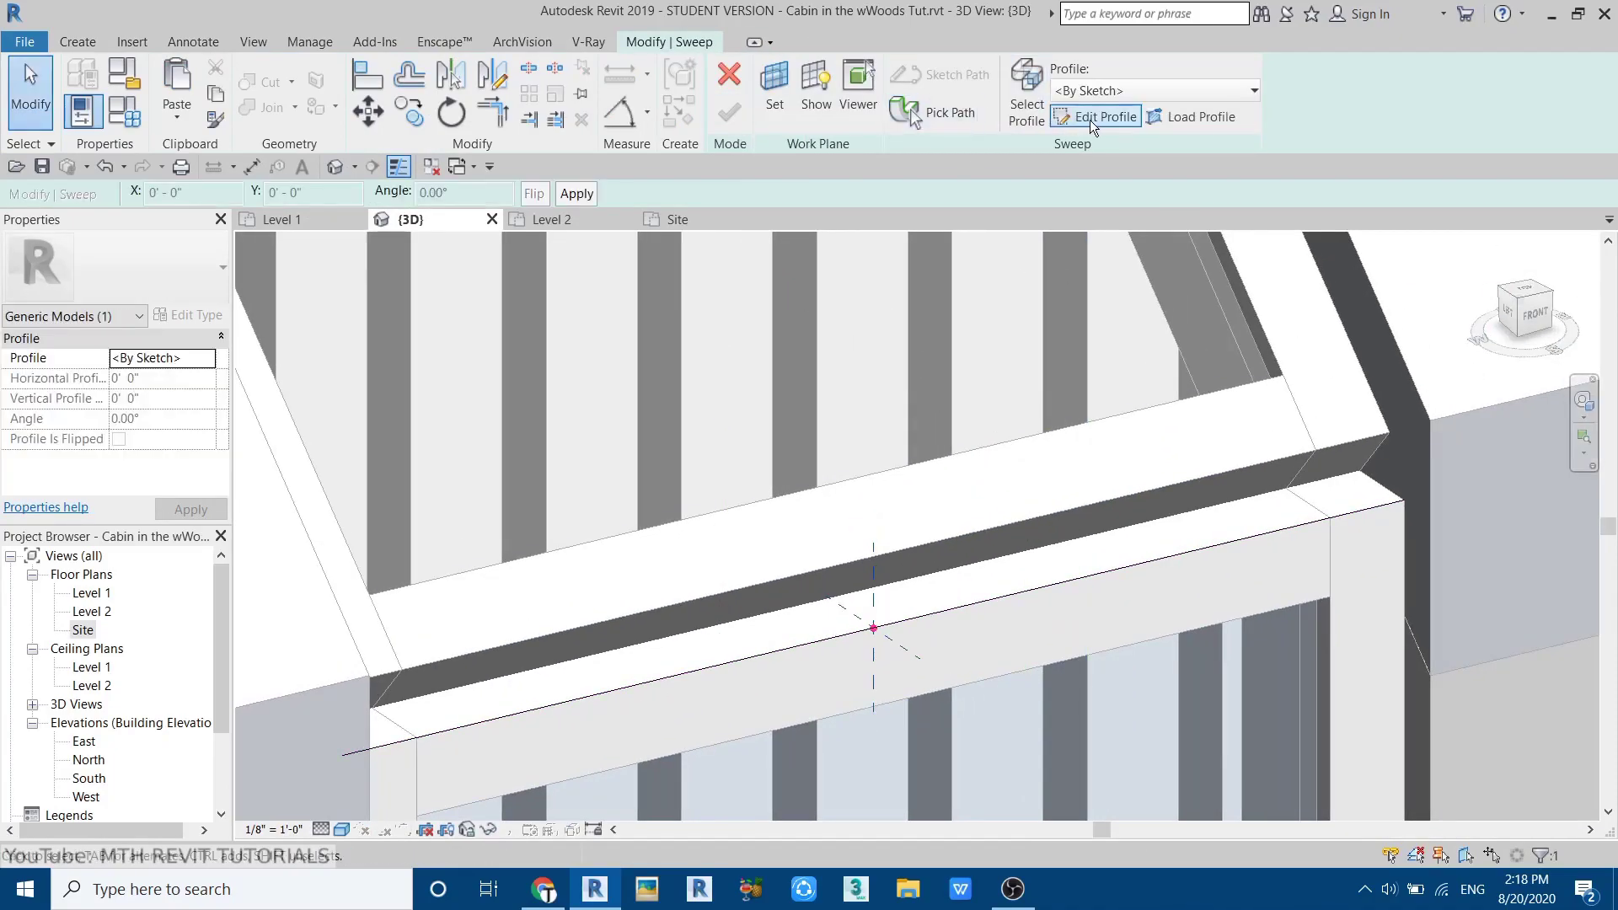
# - Sketch a closed four-sided sweep profile filling the gap between the sloped and vertical frames, and finish the sweep
pyautogui.click(1084, 120)
pyautogui.click(1509, 314)
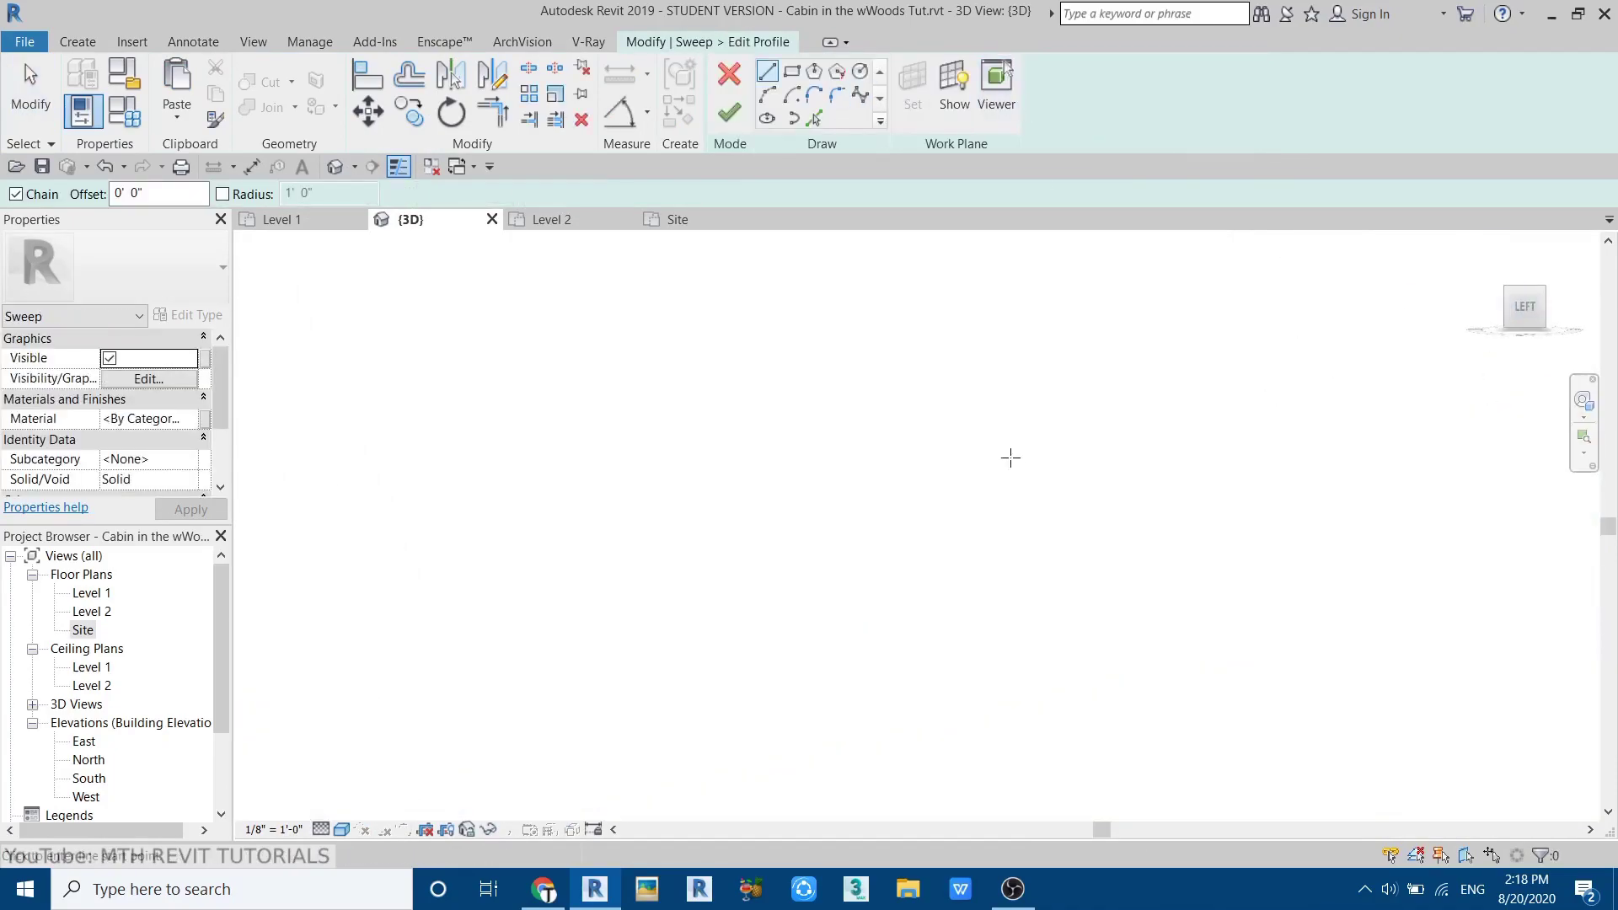
pyautogui.scroll(5, 883, 508)
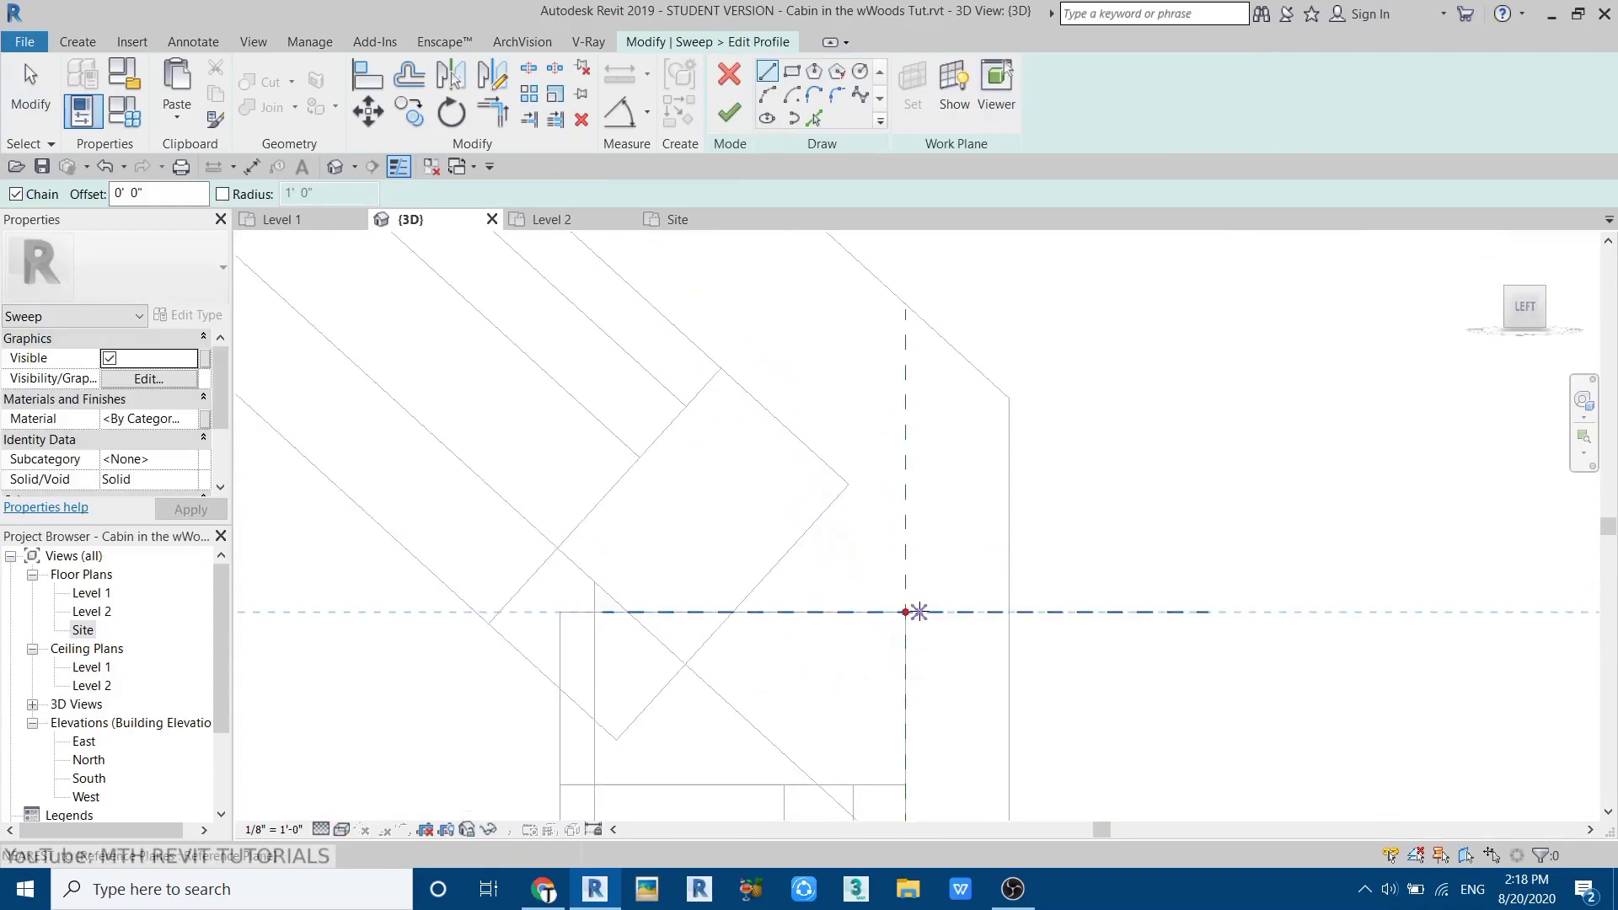
pyautogui.click(733, 612)
pyautogui.click(849, 484)
pyautogui.click(905, 537)
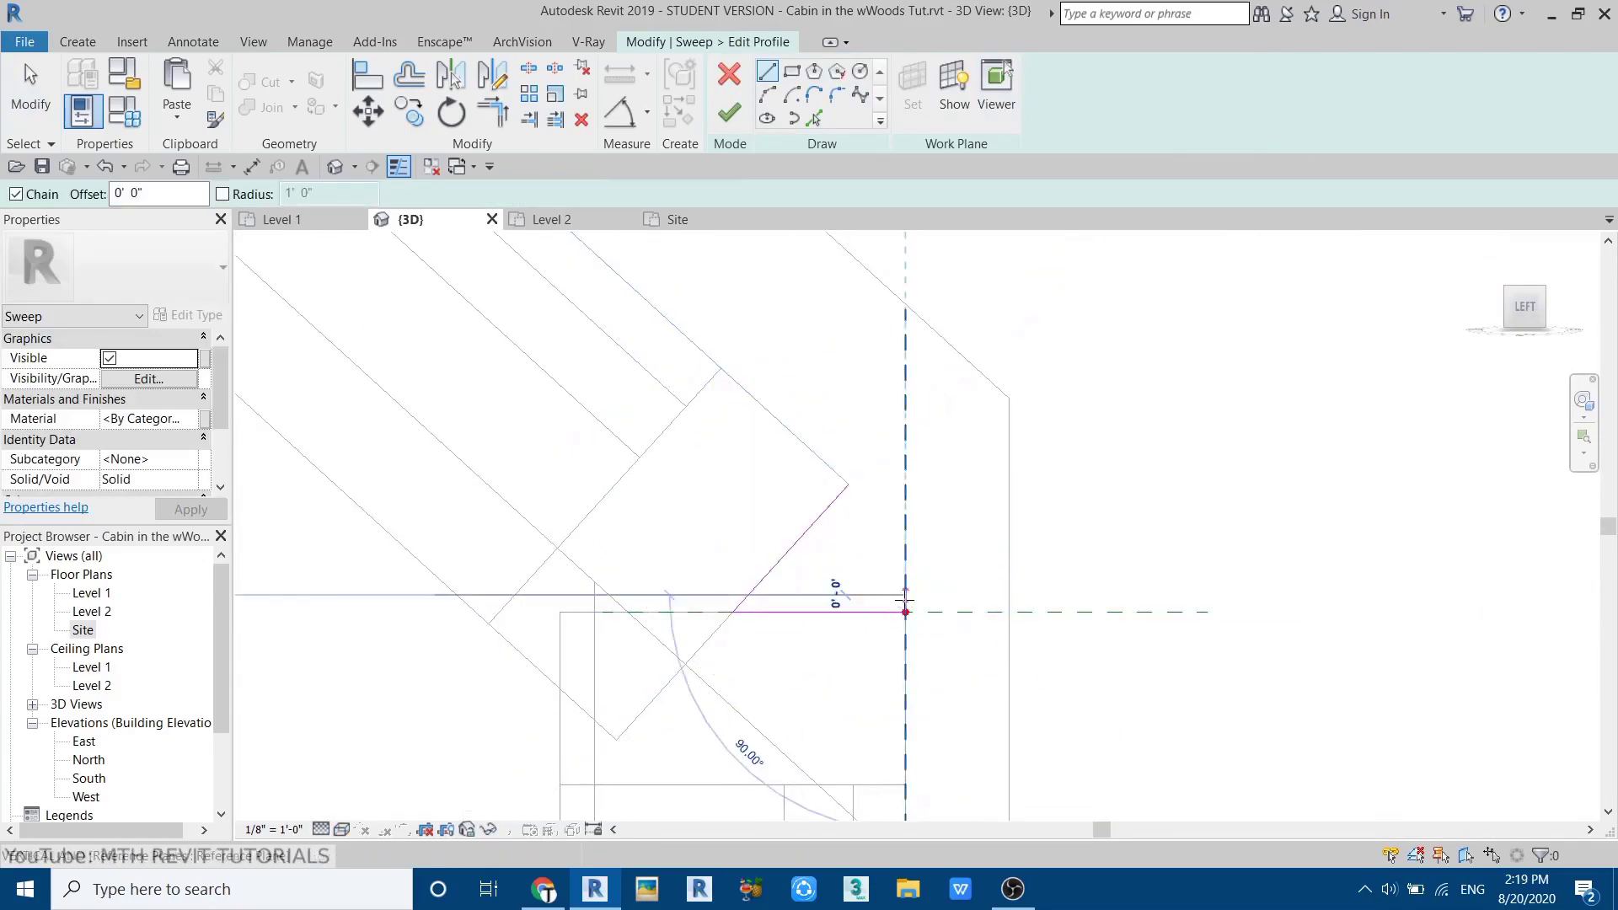
pyautogui.click(905, 611)
pyautogui.press('Escape')
pyautogui.press('Escape')
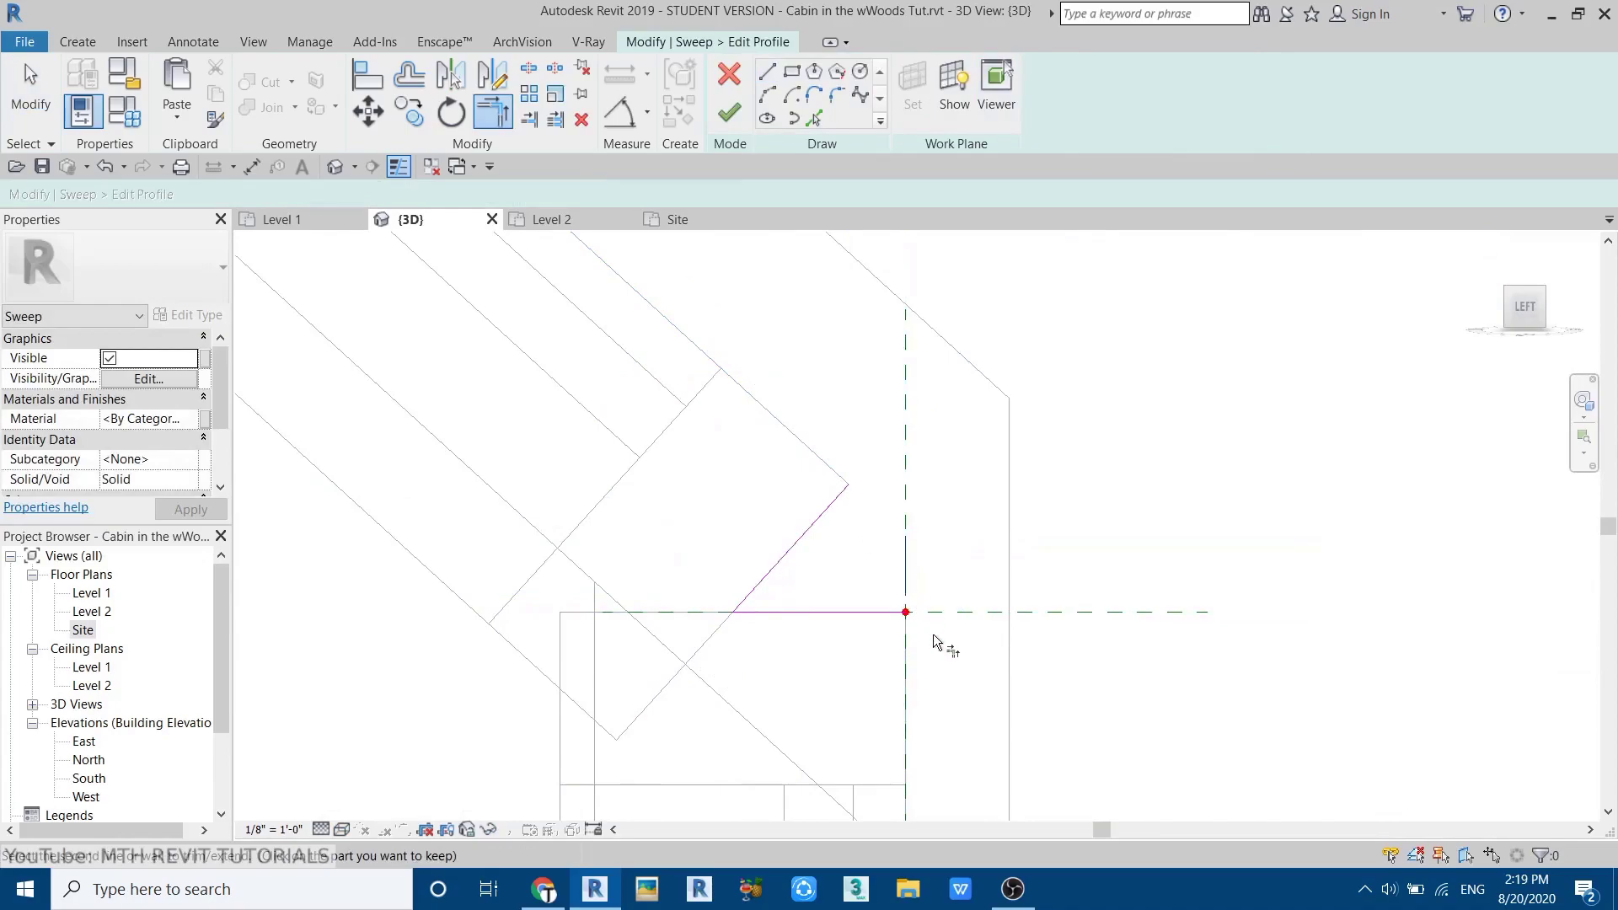
pyautogui.click(814, 118)
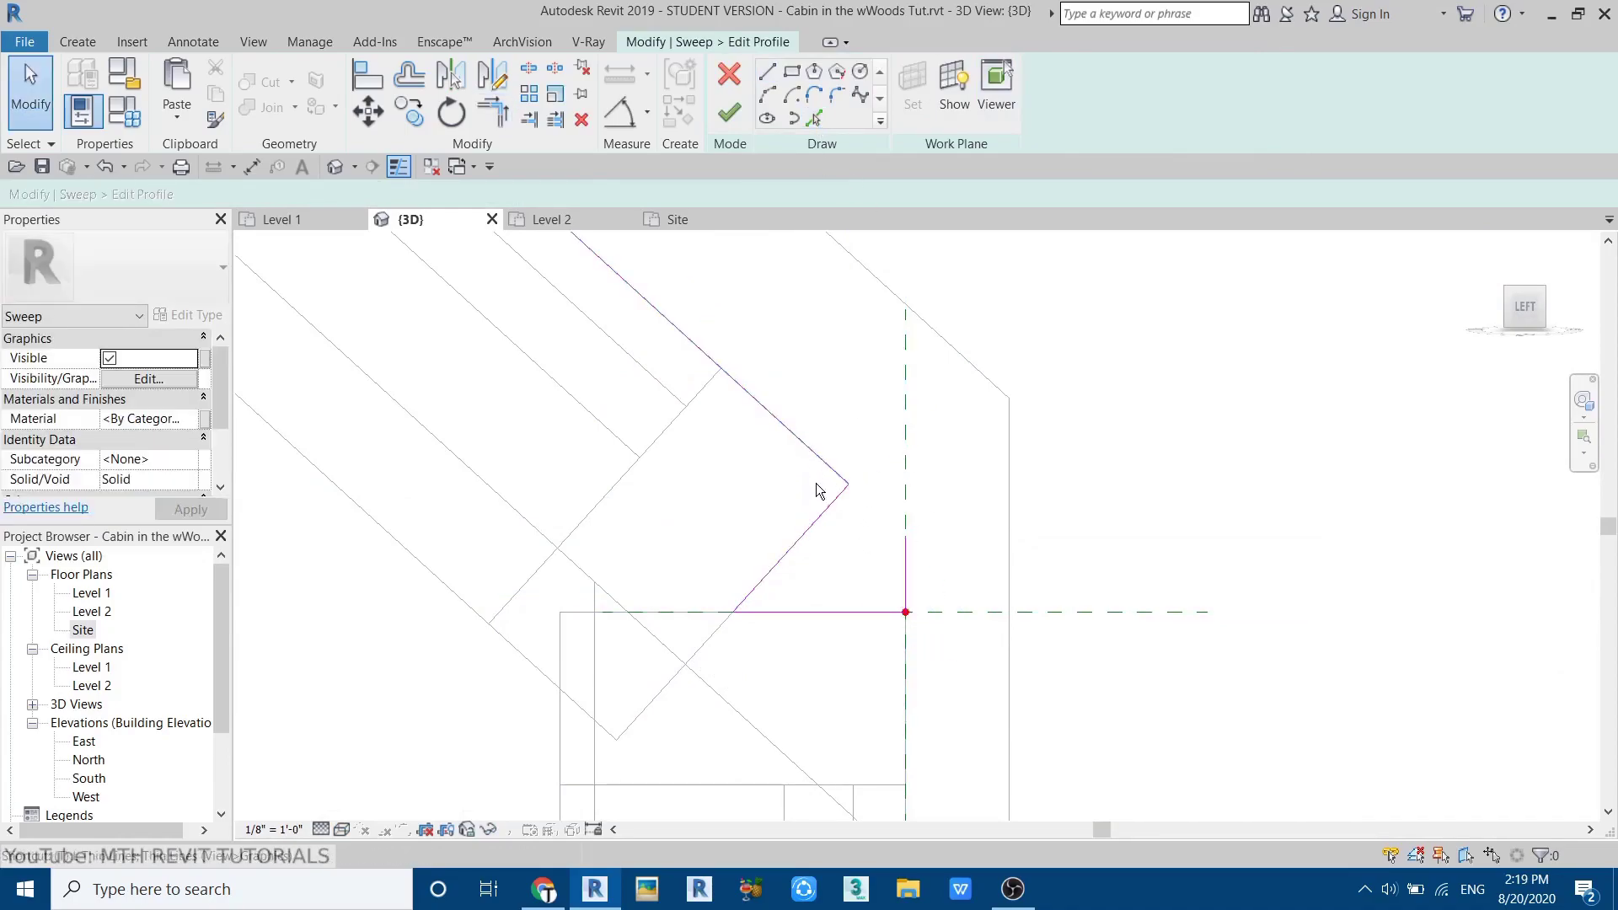
pyautogui.click(738, 118)
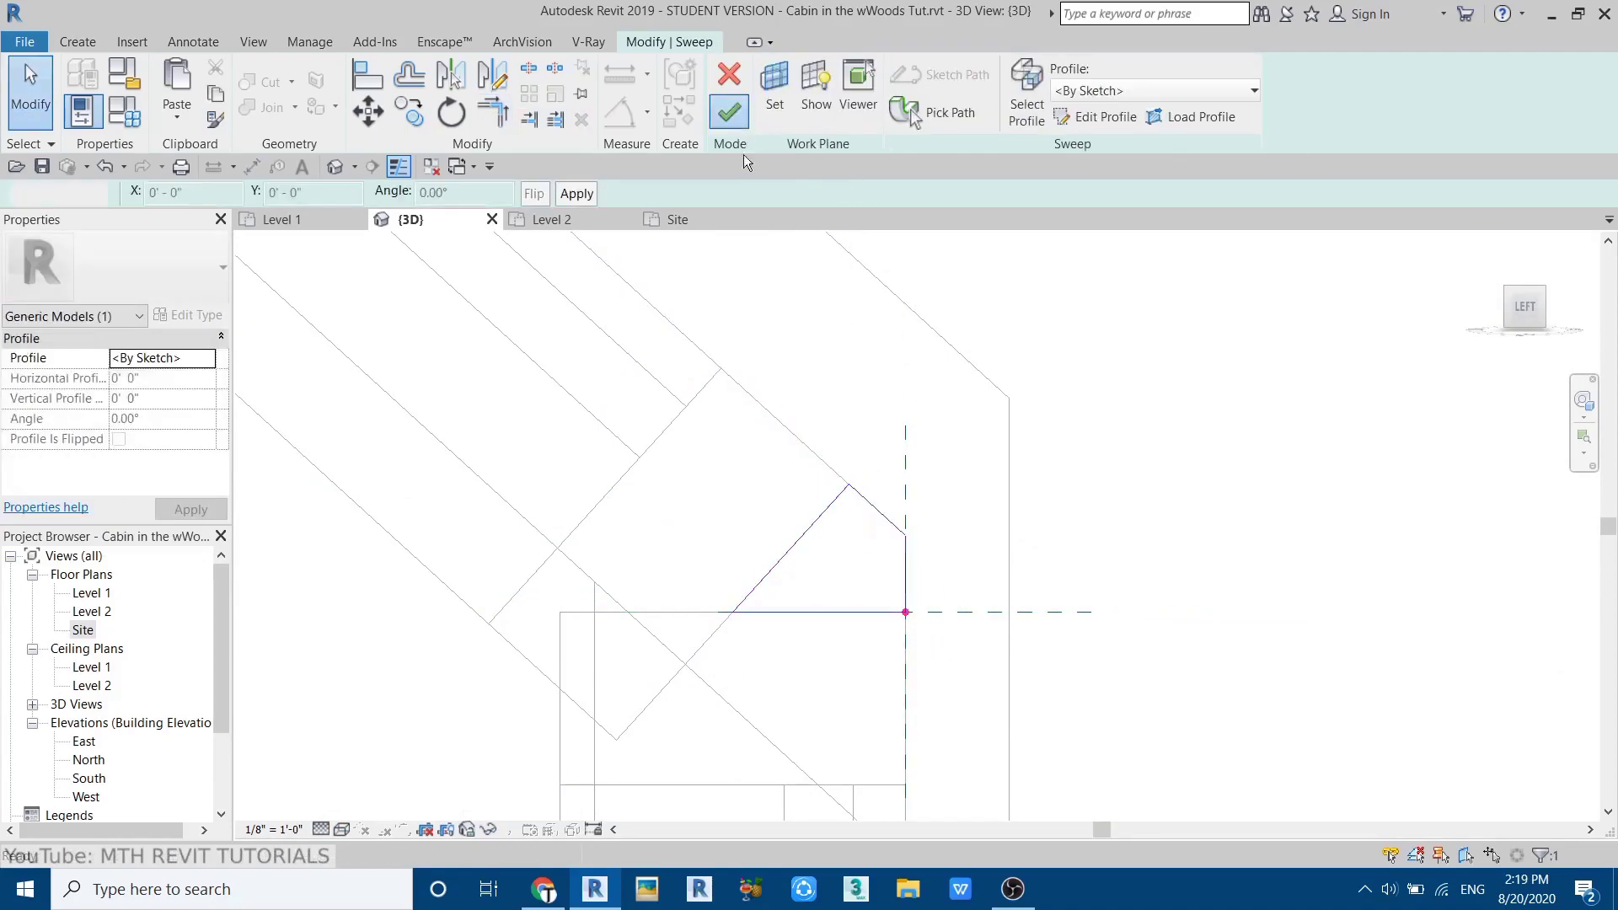
pyautogui.click(729, 118)
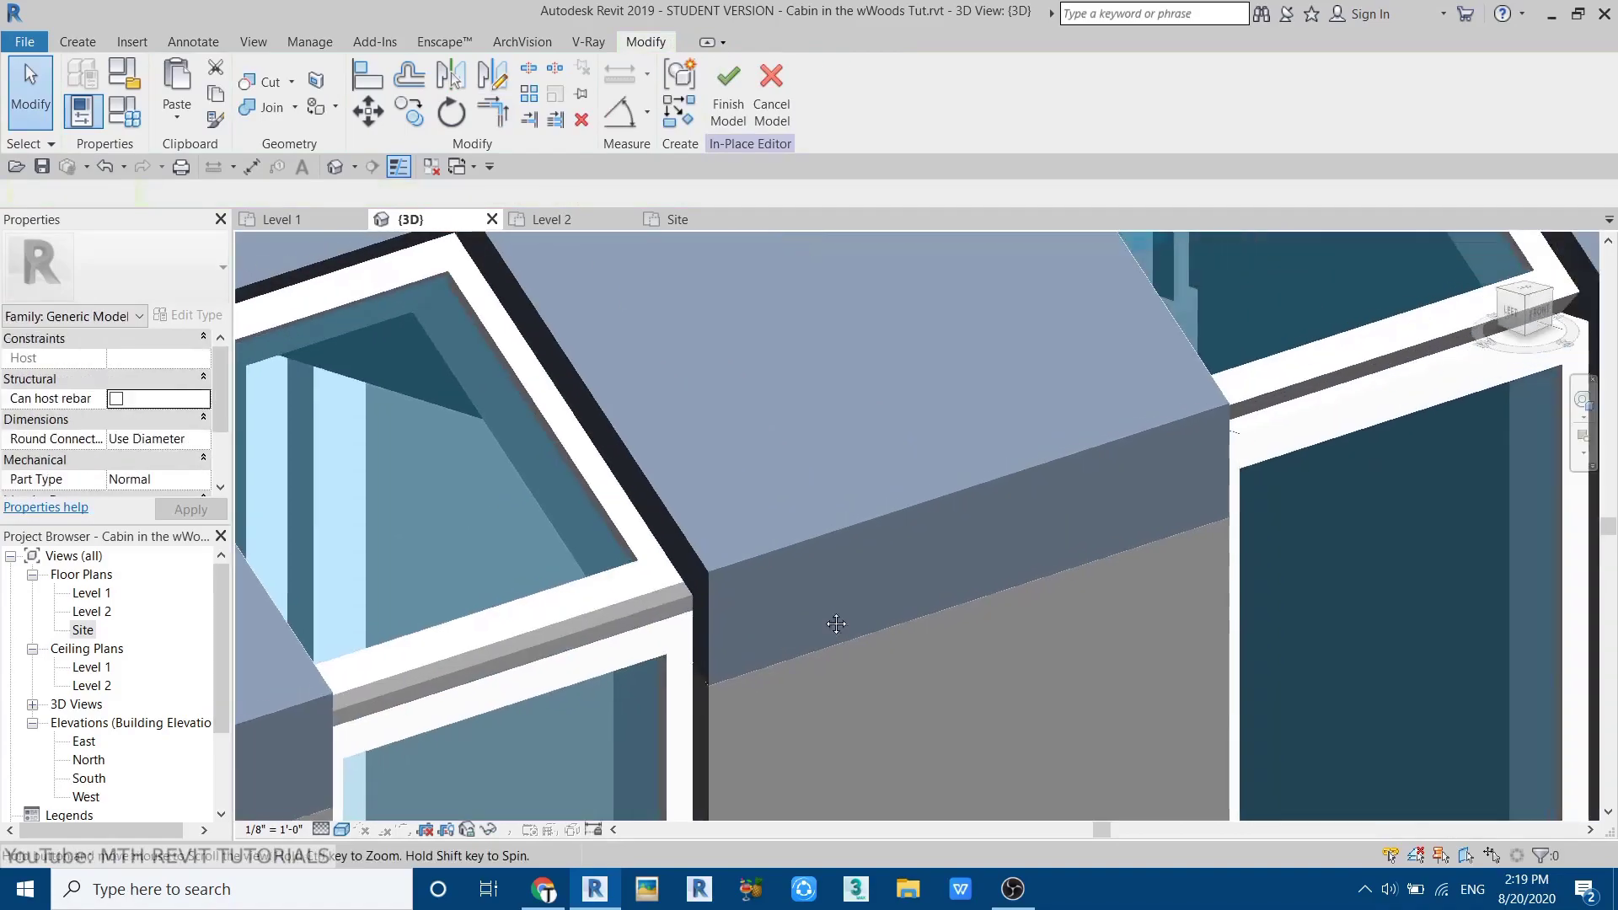
# - Start a second sweep and pick the outer top edge of the other vertical window's frame as its path
pyautogui.moveTo(835, 623); pyautogui.dragTo(1180, 472, button='middle')
pyautogui.click(77, 42)
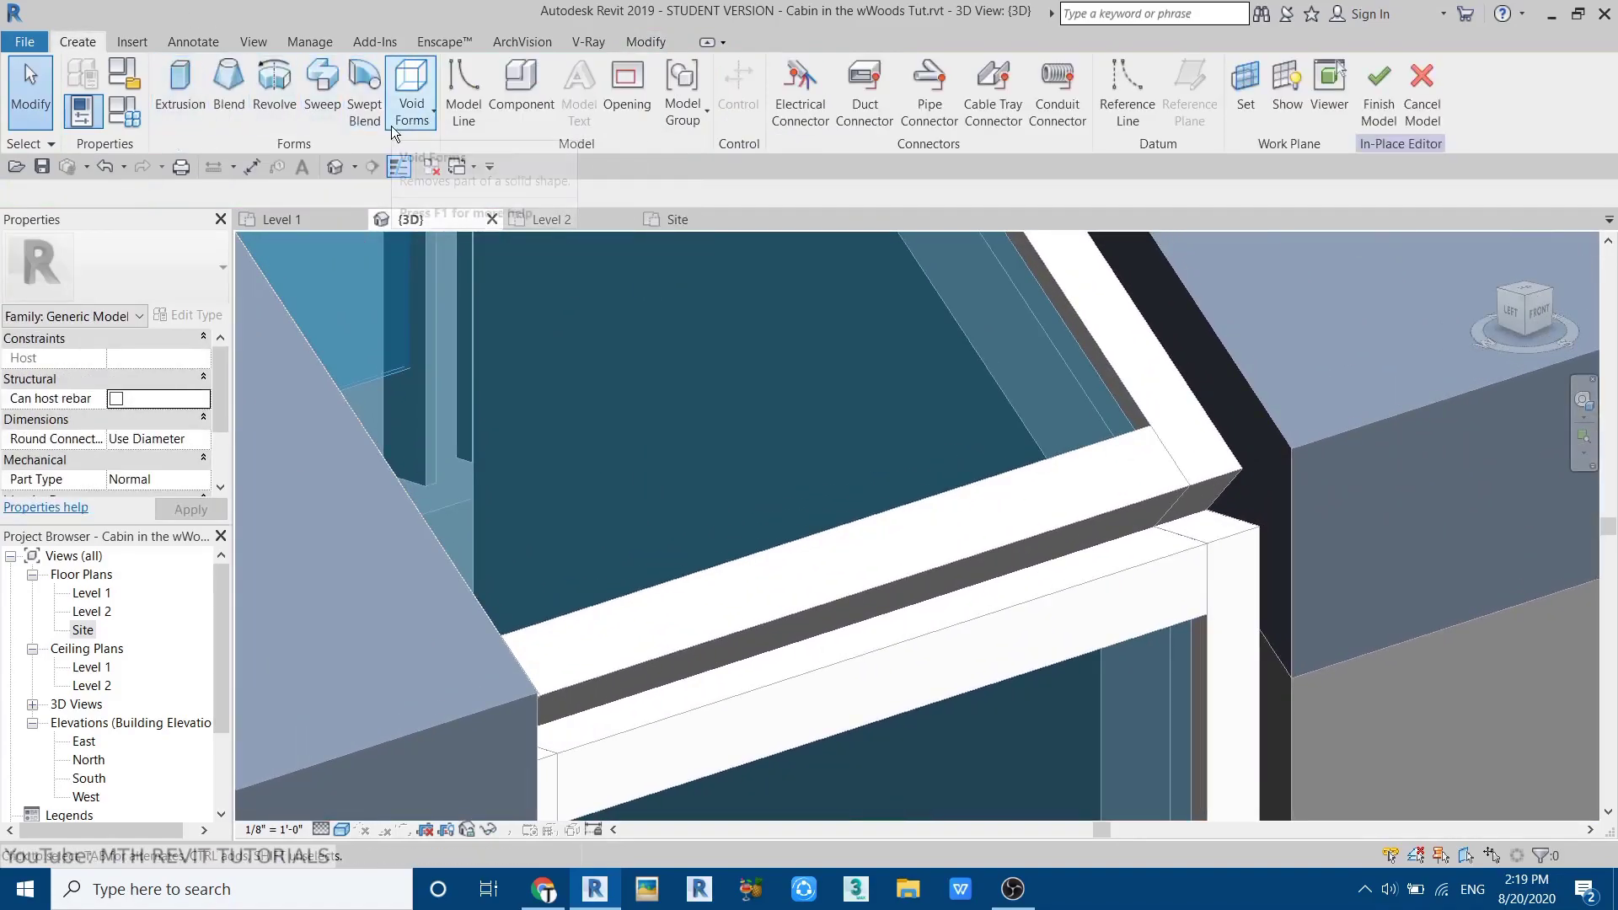
pyautogui.click(335, 114)
pyautogui.click(948, 123)
pyautogui.moveTo(684, 636); pyautogui.dragTo(981, 445, button='middle')
pyautogui.click(846, 573)
pyautogui.click(1511, 311)
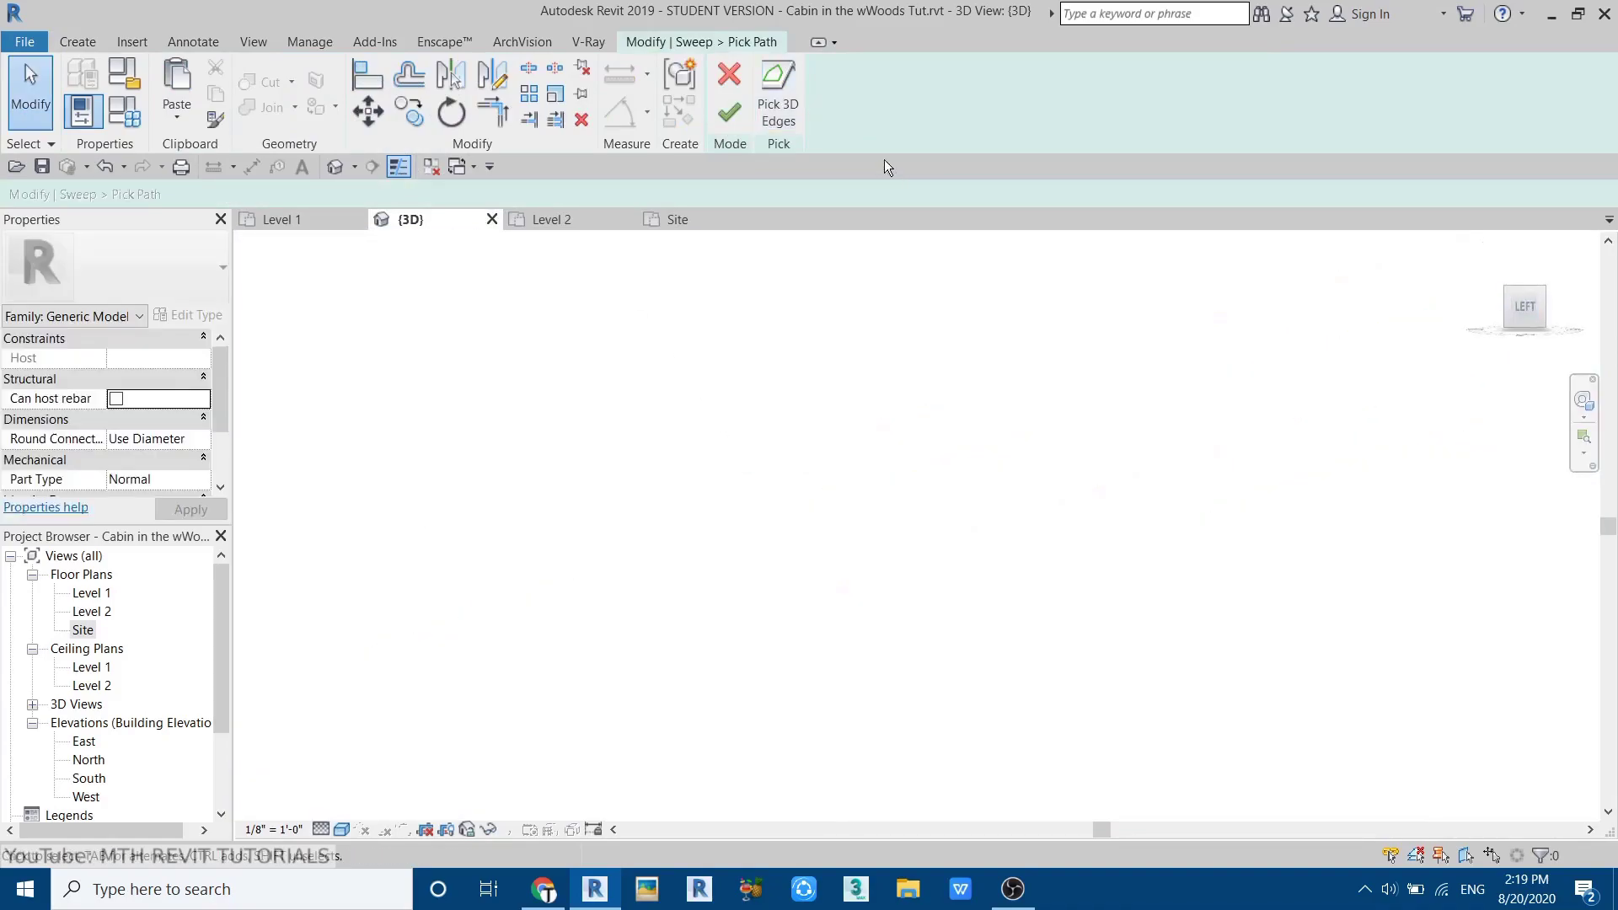
pyautogui.scroll(8, 868, 558)
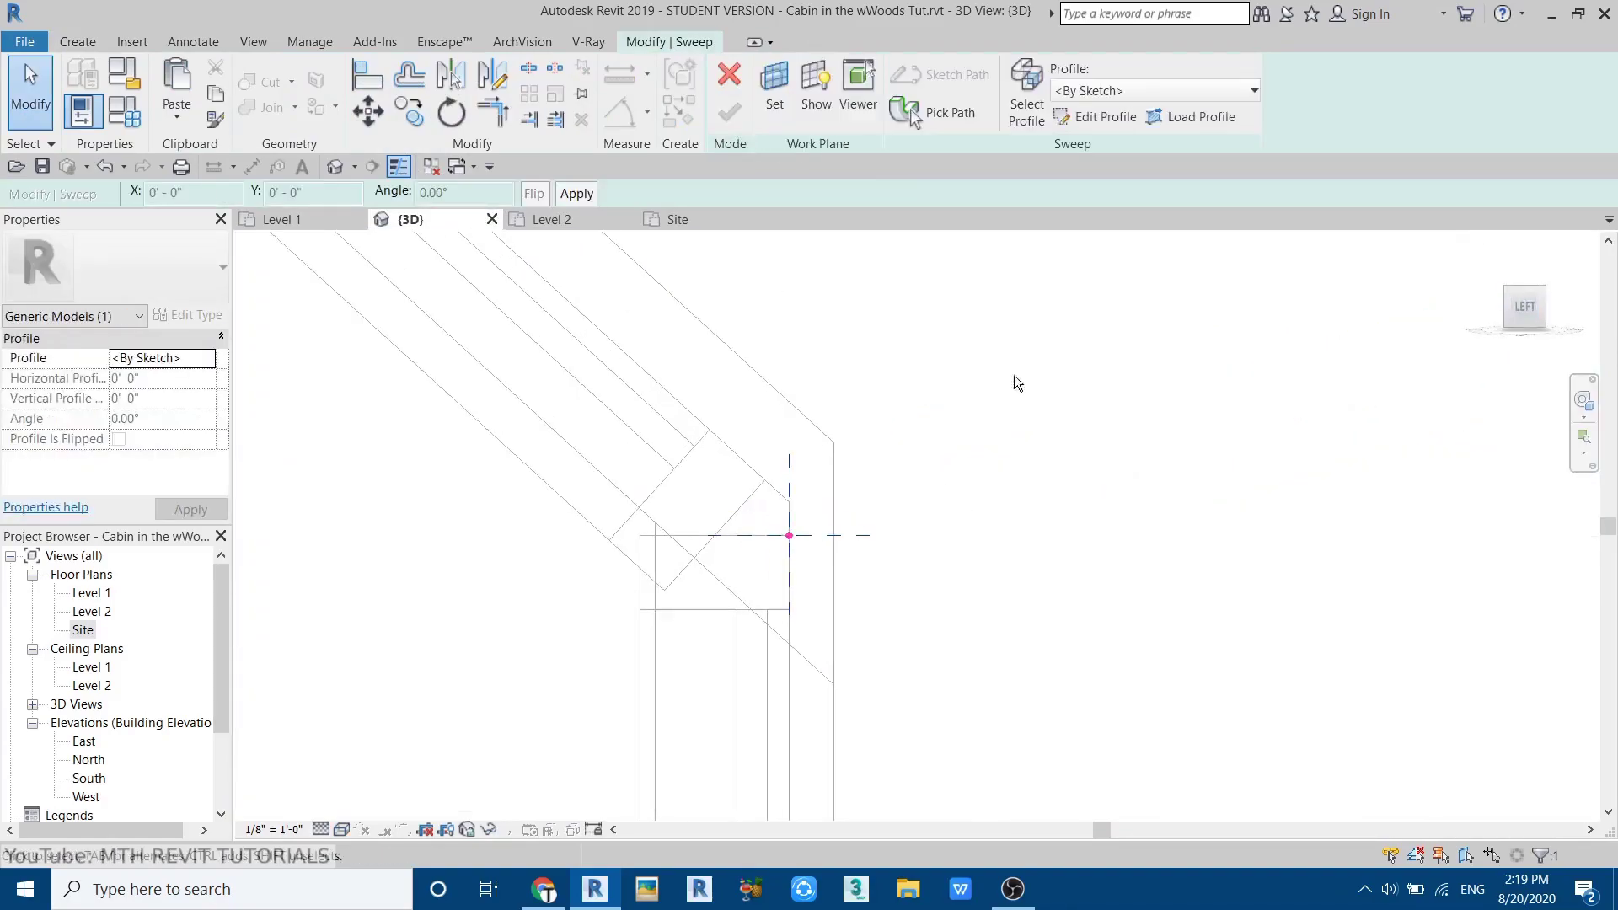
# - Sketch a closed four-sided sweep profile filling the gap between the second window's sloped and vertical frames, and finish the sweep
pyautogui.click(1096, 117)
pyautogui.scroll(3, 761, 539)
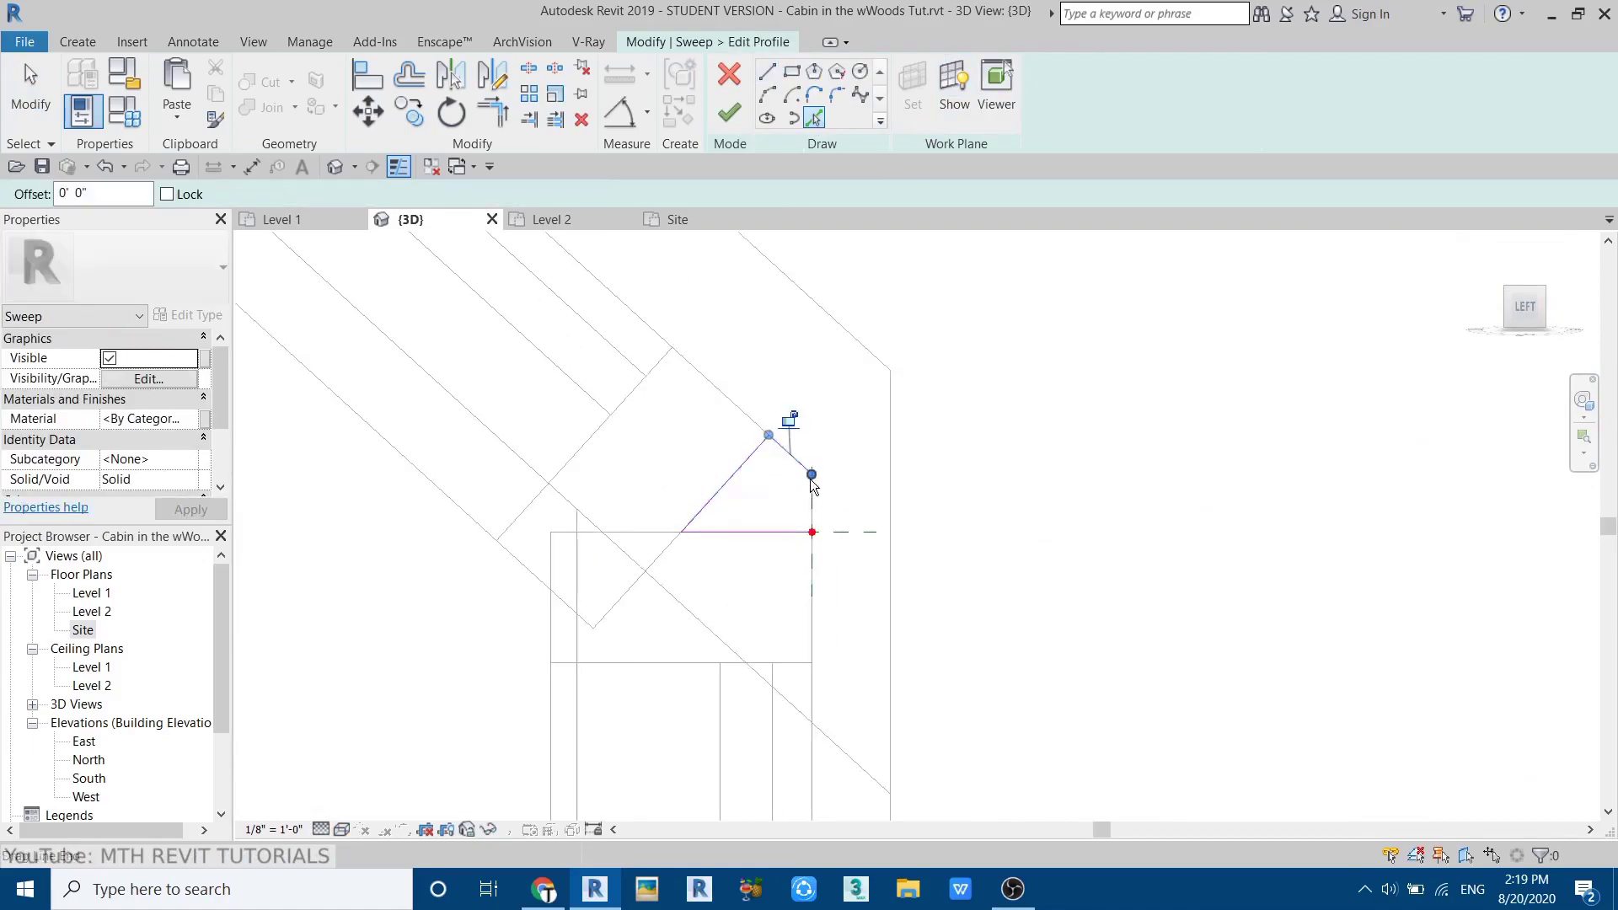
pyautogui.click(729, 112)
pyautogui.click(734, 110)
# - Assign the Aluminum material to both filler sweeps and finish the in-place model
pyautogui.moveTo(938, 505)
pyautogui.keyDown('shift'); pyautogui.mouseDown(button='middle')
pyautogui.moveTo(943, 599)
pyautogui.moveTo(572, 736)
pyautogui.mouseUp(button='middle'); pyautogui.keyUp('shift')
pyautogui.click(1170, 492)
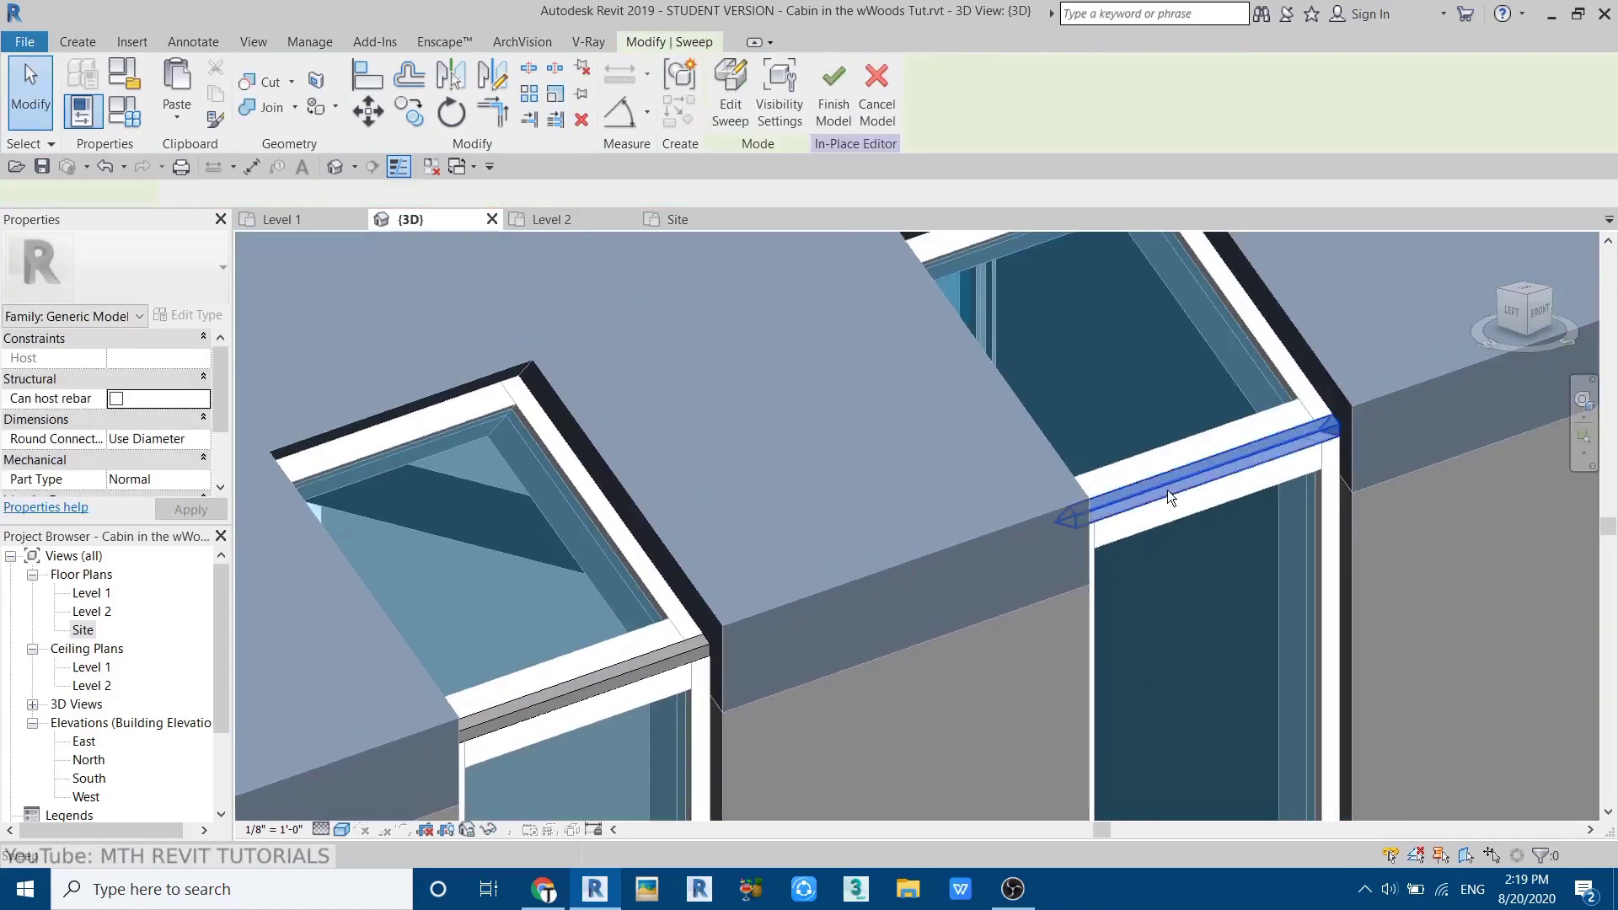
pyautogui.keyDown('ctrl'); pyautogui.click(646, 666); pyautogui.keyUp('ctrl')
pyautogui.click(188, 420)
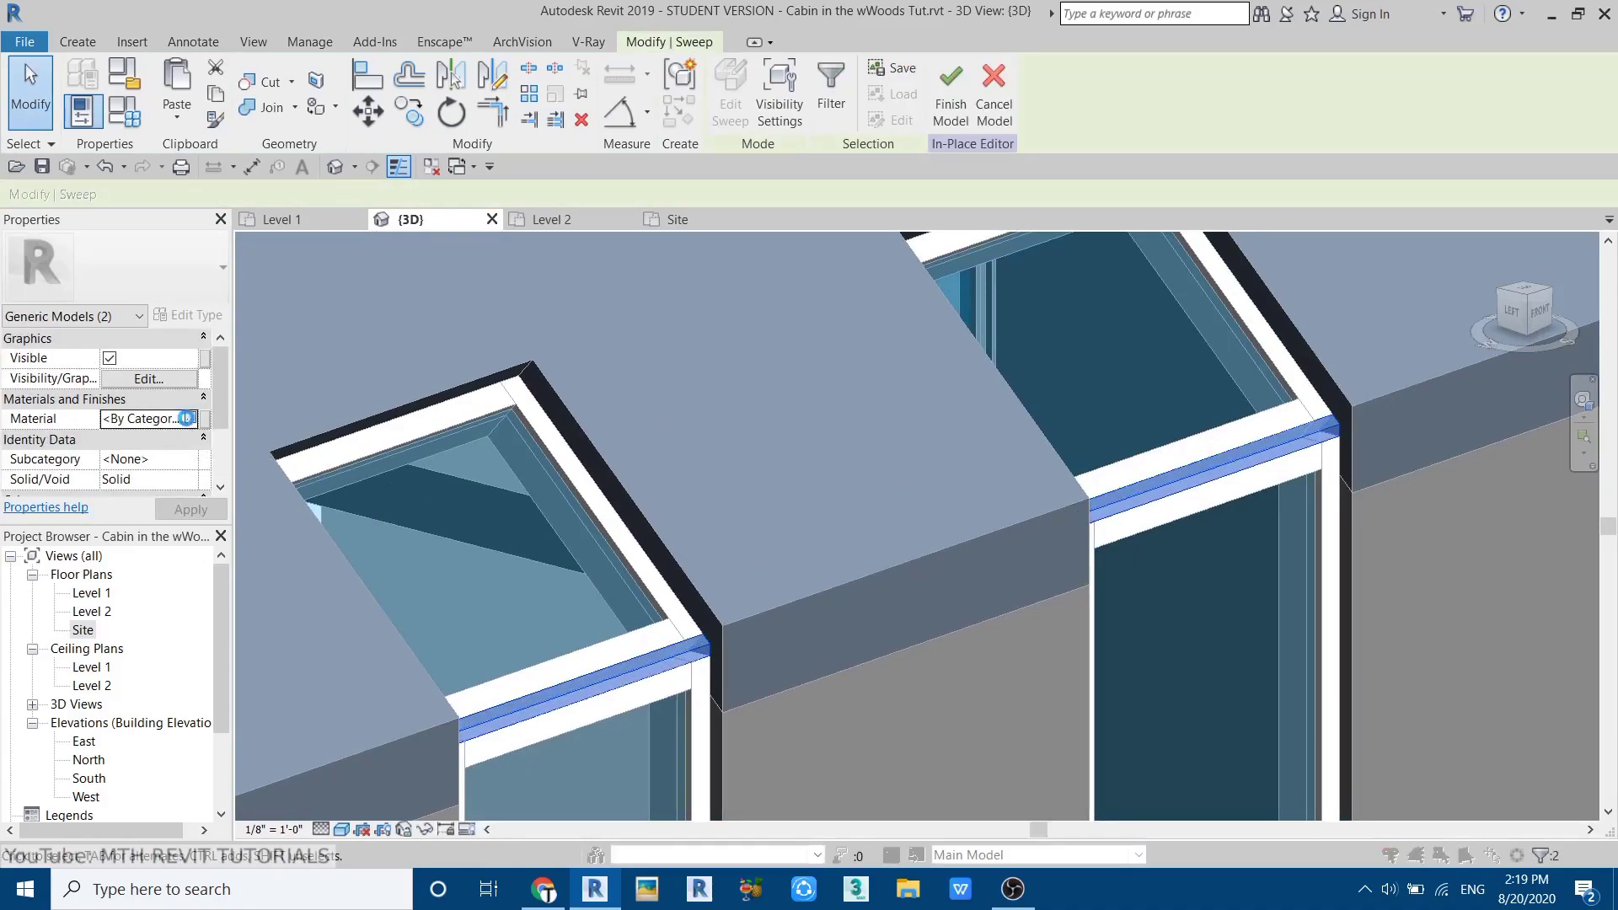
pyautogui.click(186, 418)
pyautogui.click(152, 455)
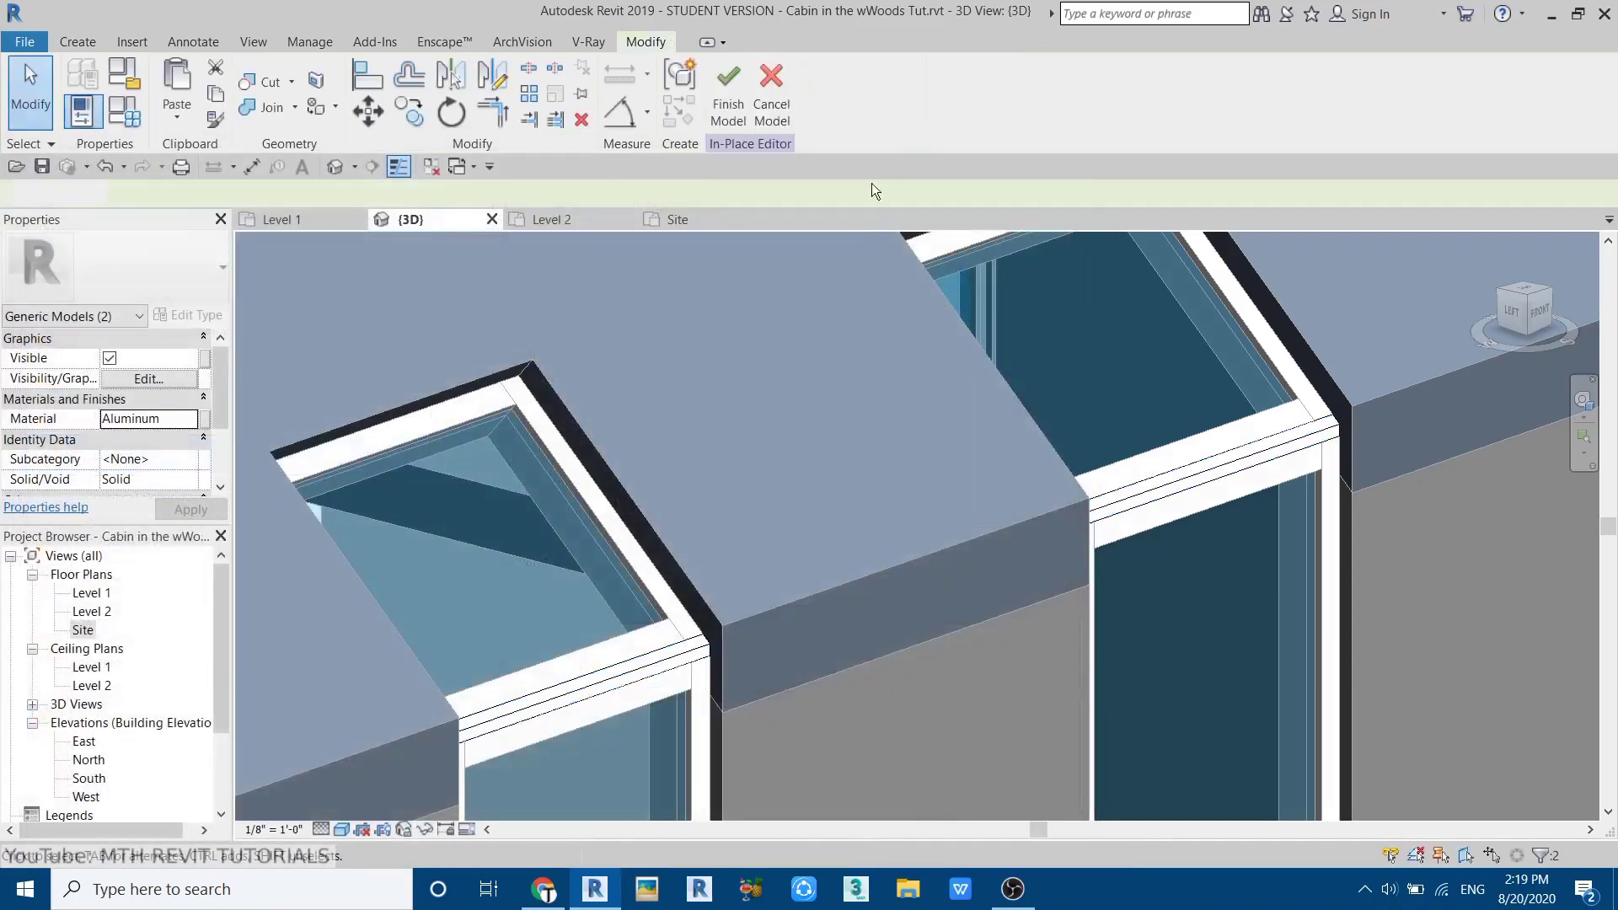
pyautogui.click(748, 92)
# - Use Linework with the <Invisible lines> style to hide the joint lines between filler and frame on one combined window
pyautogui.click(663, 96)
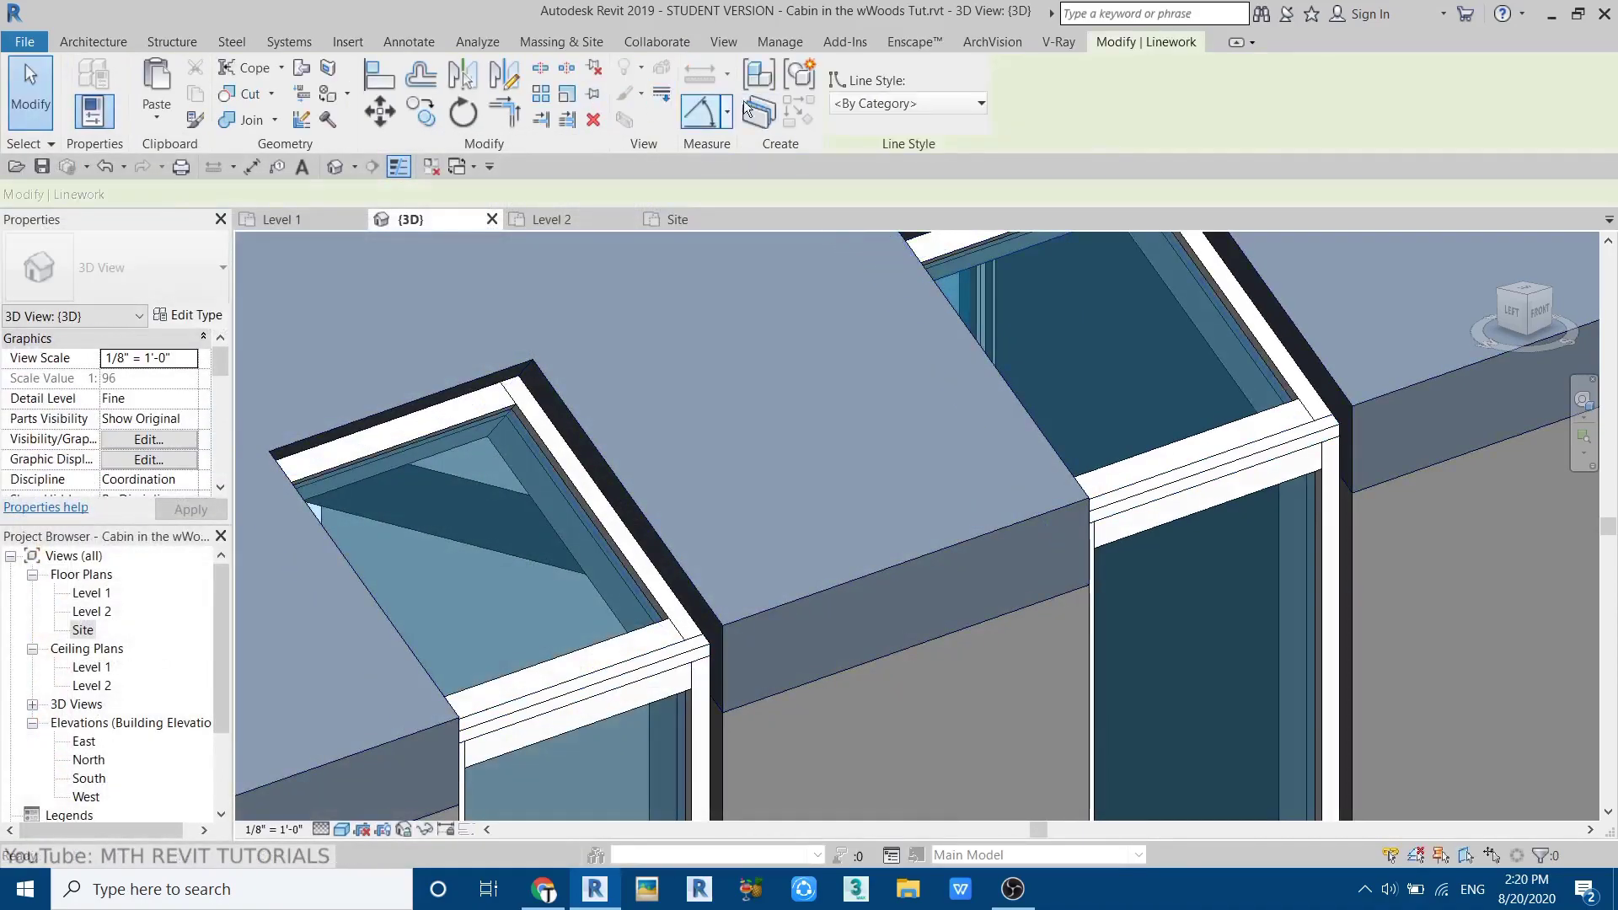
pyautogui.click(906, 103)
pyautogui.click(913, 247)
pyautogui.scroll(5, 1376, 457)
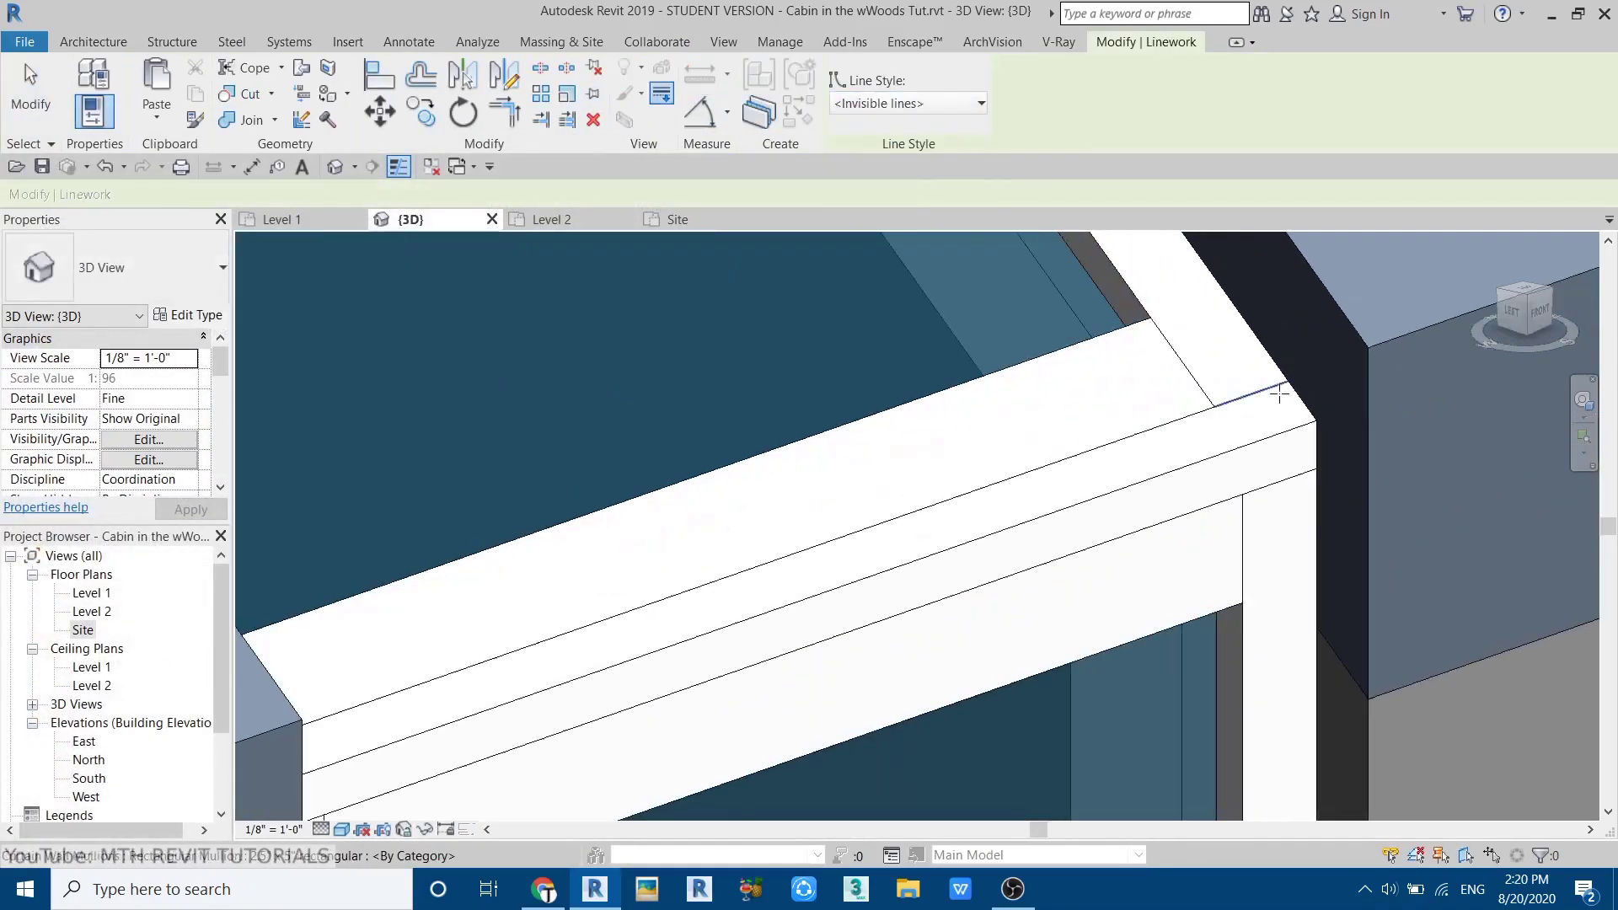
pyautogui.click(1192, 411)
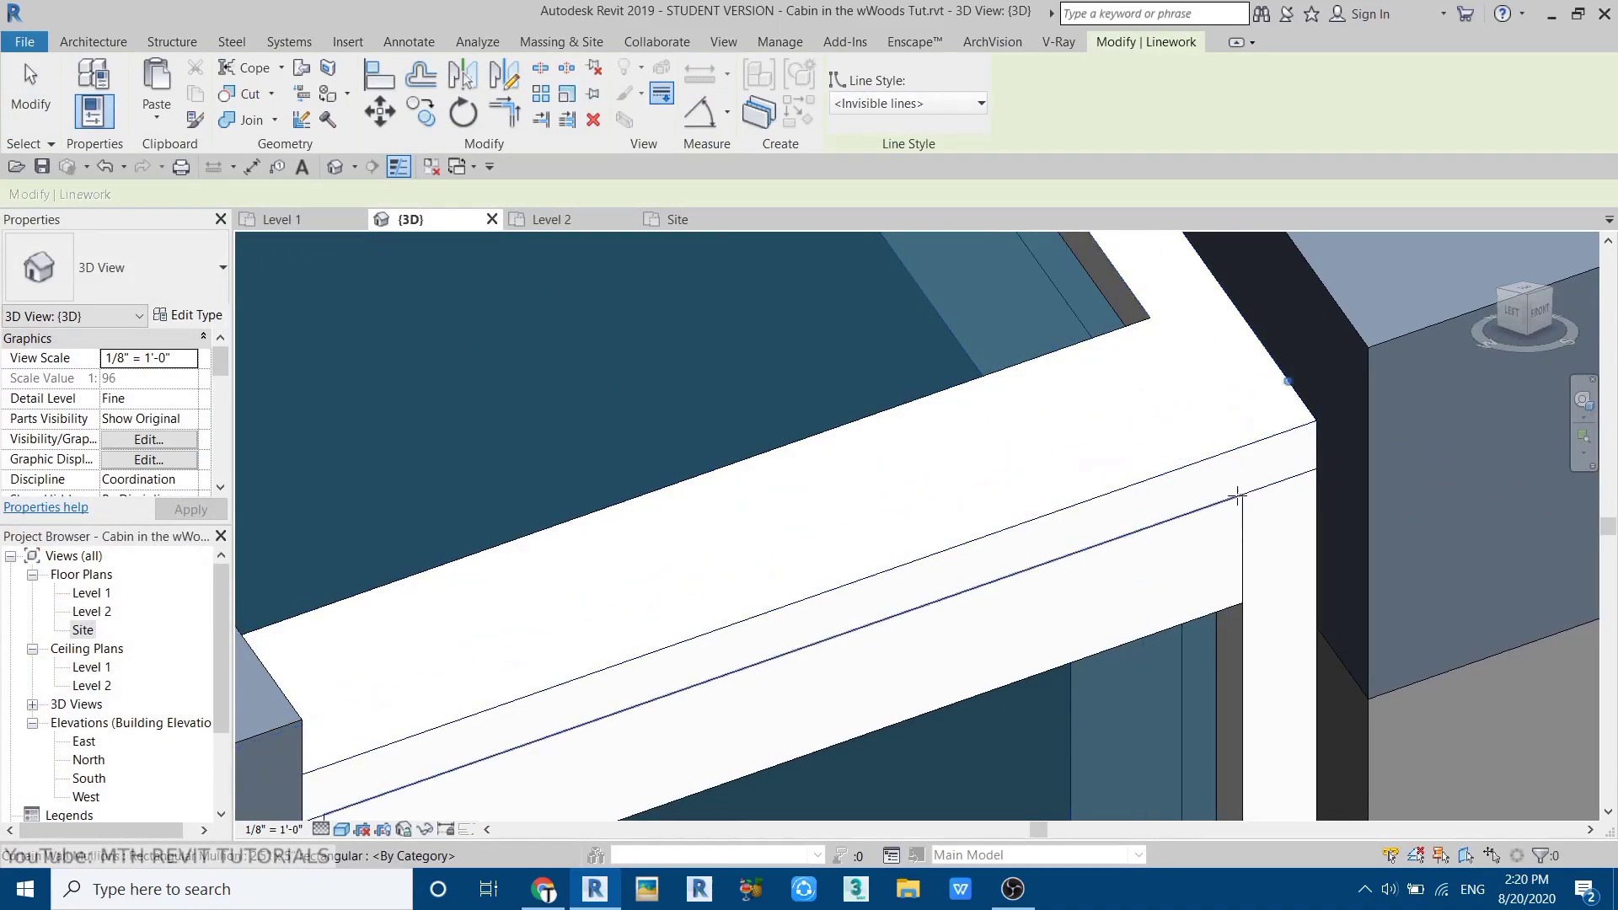
pyautogui.click(1261, 487)
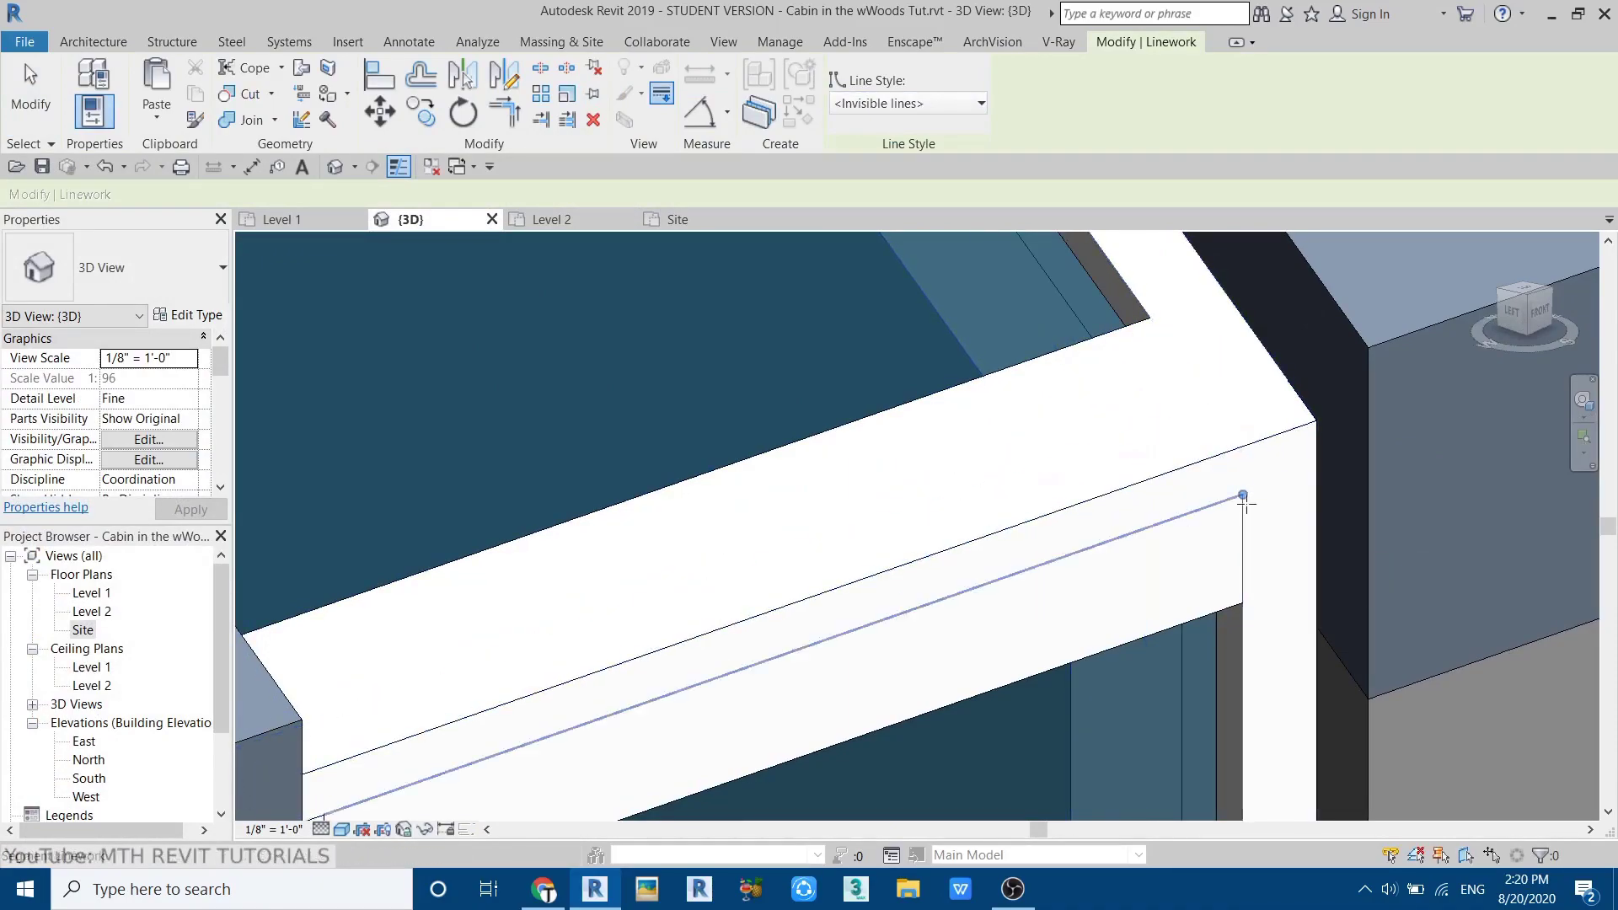
pyautogui.click(1243, 527)
pyautogui.scroll(-2, 1242, 388)
pyautogui.keyDown('shift'); pyautogui.moveTo(1235, 401); pyautogui.dragTo(1036, 438, button='middle'); pyautogui.keyUp('shift')
pyautogui.moveTo(1028, 724); pyautogui.dragTo(475, 505, button='middle')
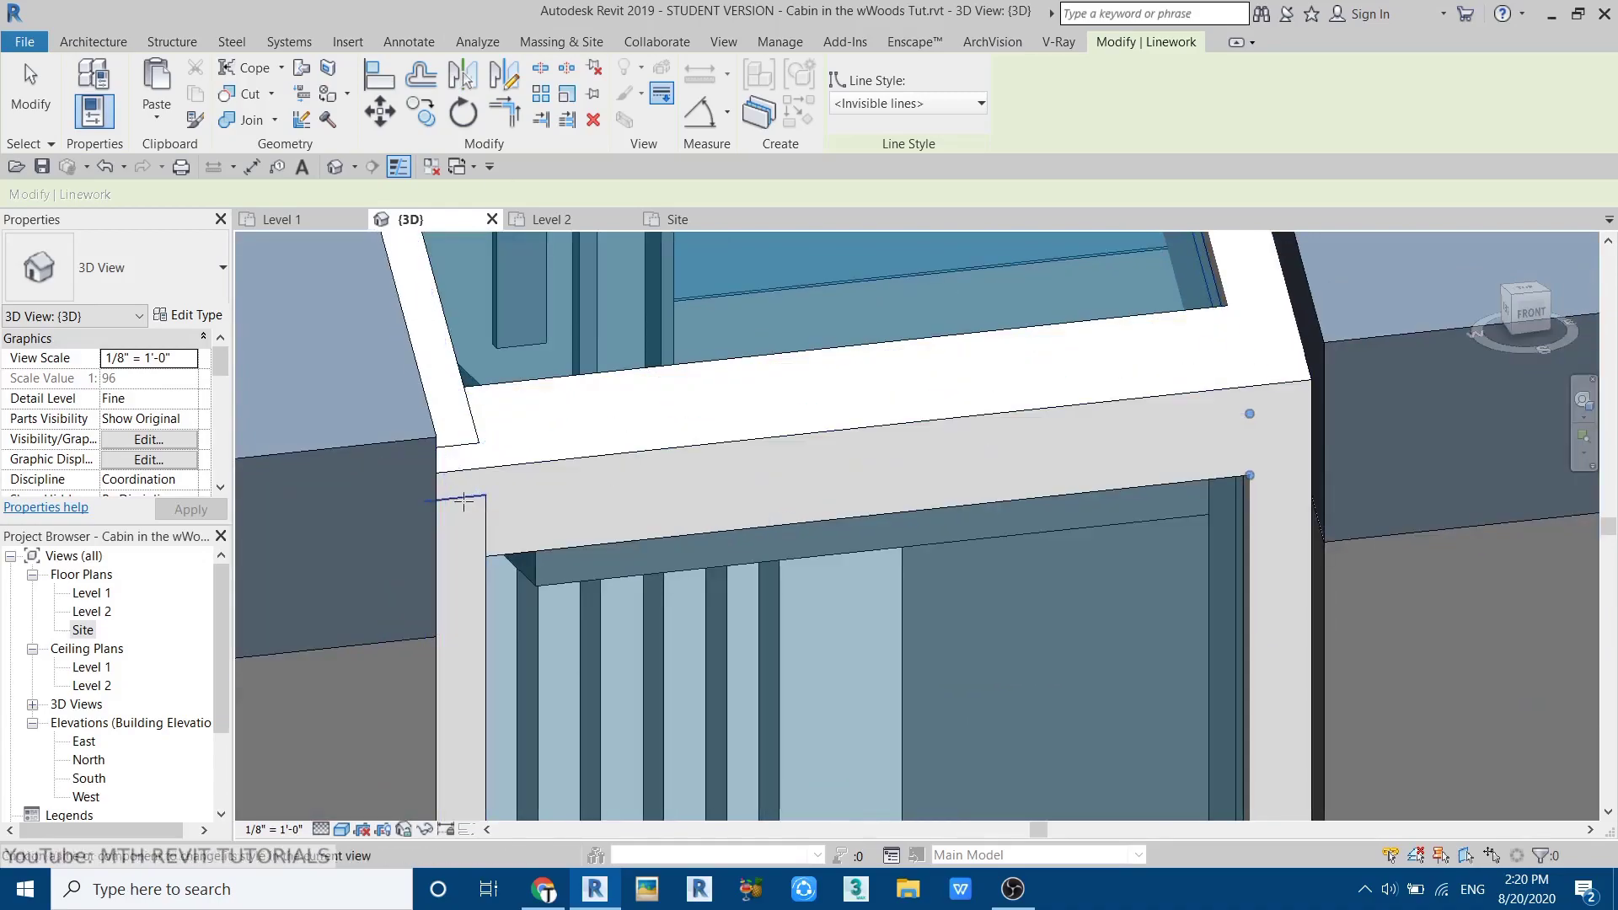
# - Hide the remaining filler and mullion joint lines on the other combined window with the same invisible line style, and end Linework
pyautogui.scroll(-3, 1018, 687)
pyautogui.moveTo(1018, 686); pyautogui.dragTo(659, 557, button='middle')
pyautogui.scroll(3, 662, 557)
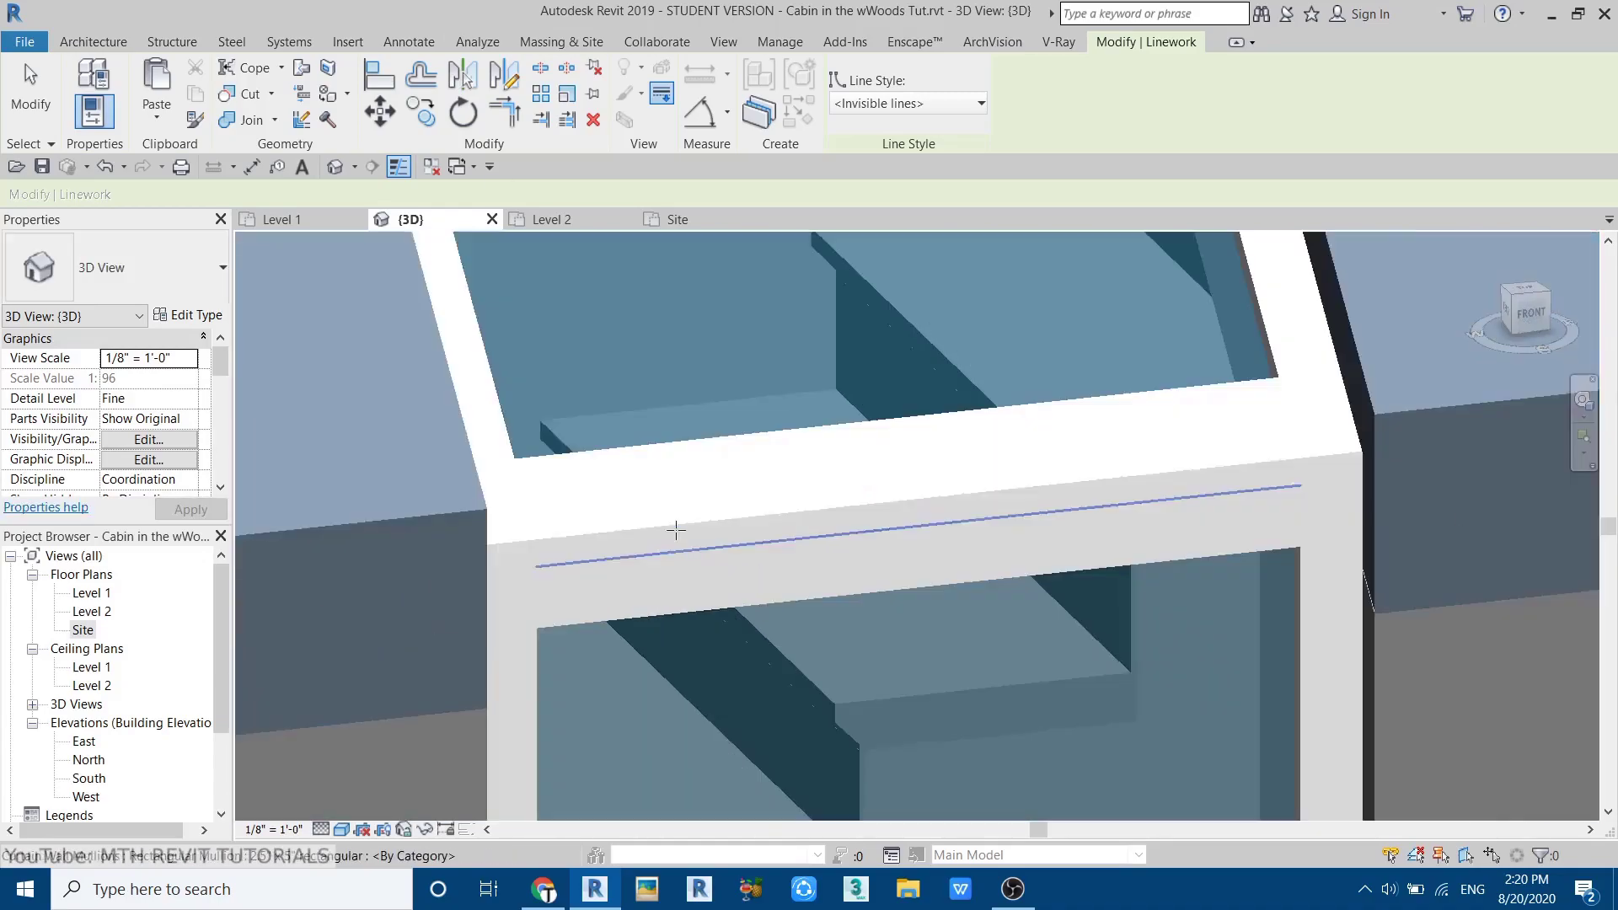
pyautogui.click(610, 557)
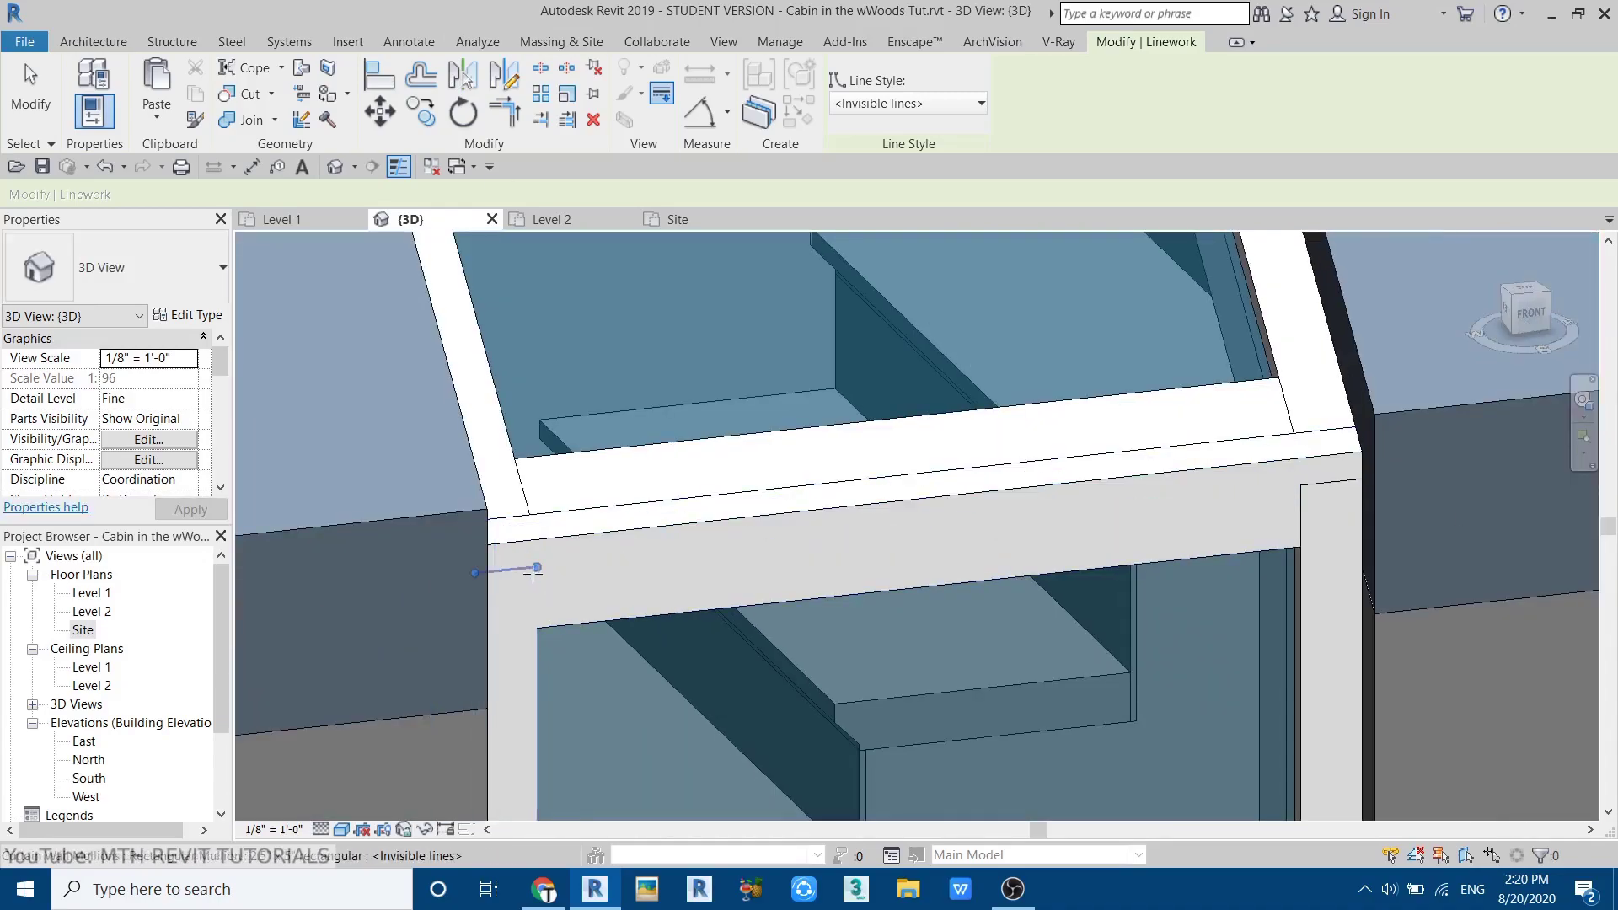
pyautogui.click(591, 513)
pyautogui.keyDown('shift'); pyautogui.moveTo(679, 518); pyautogui.dragTo(1127, 584, button='middle'); pyautogui.keyUp('shift')
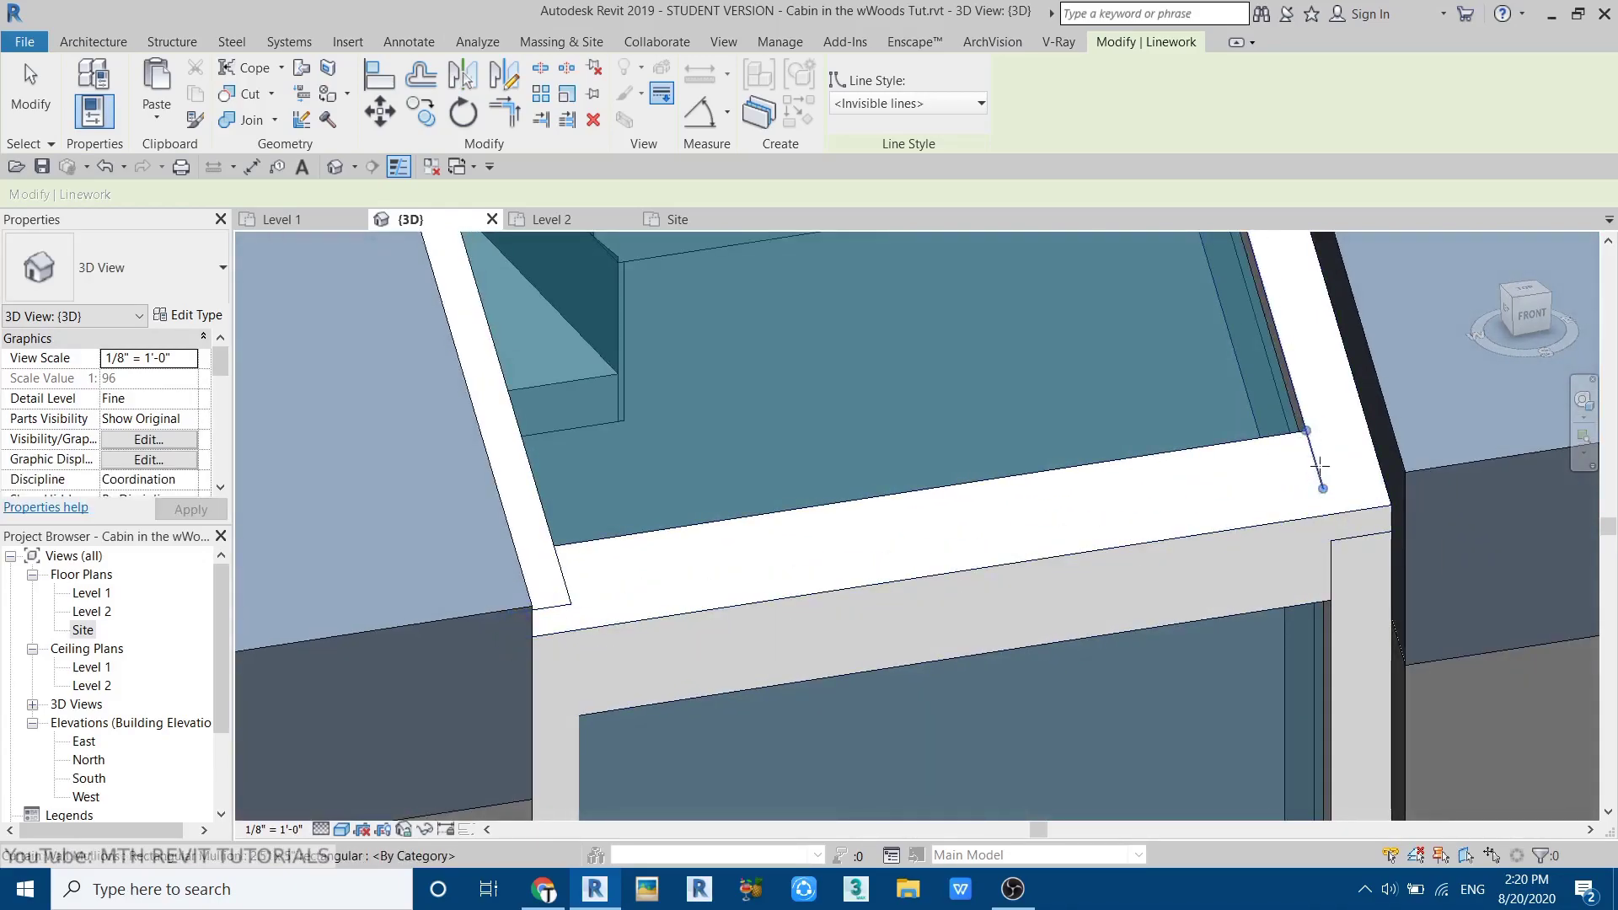
pyautogui.click(1364, 535)
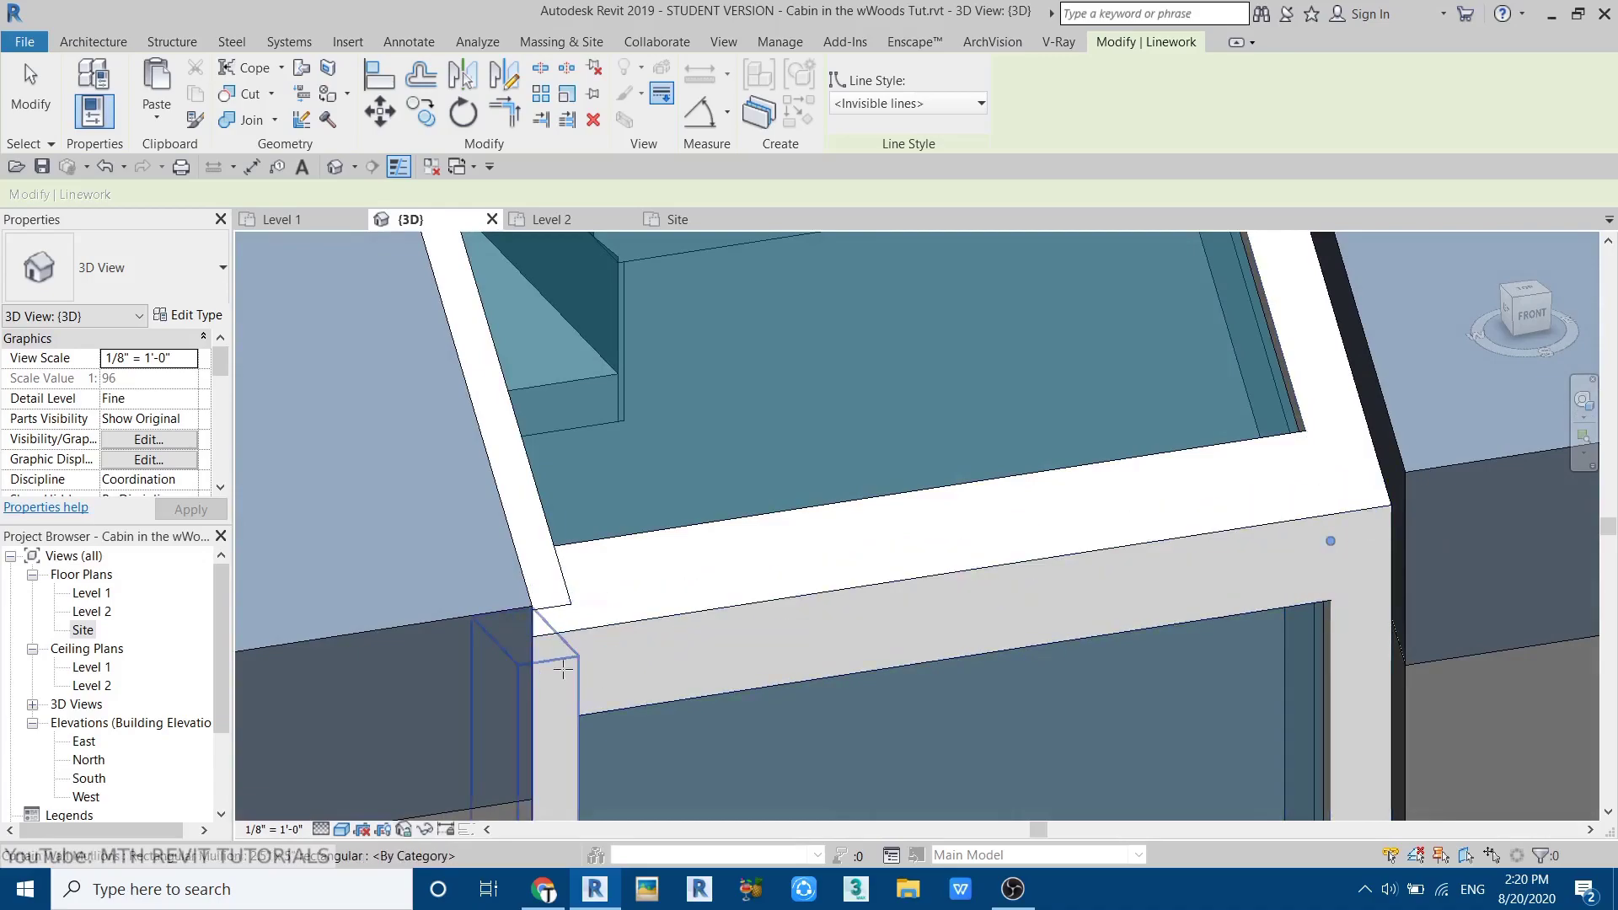
pyautogui.click(561, 579)
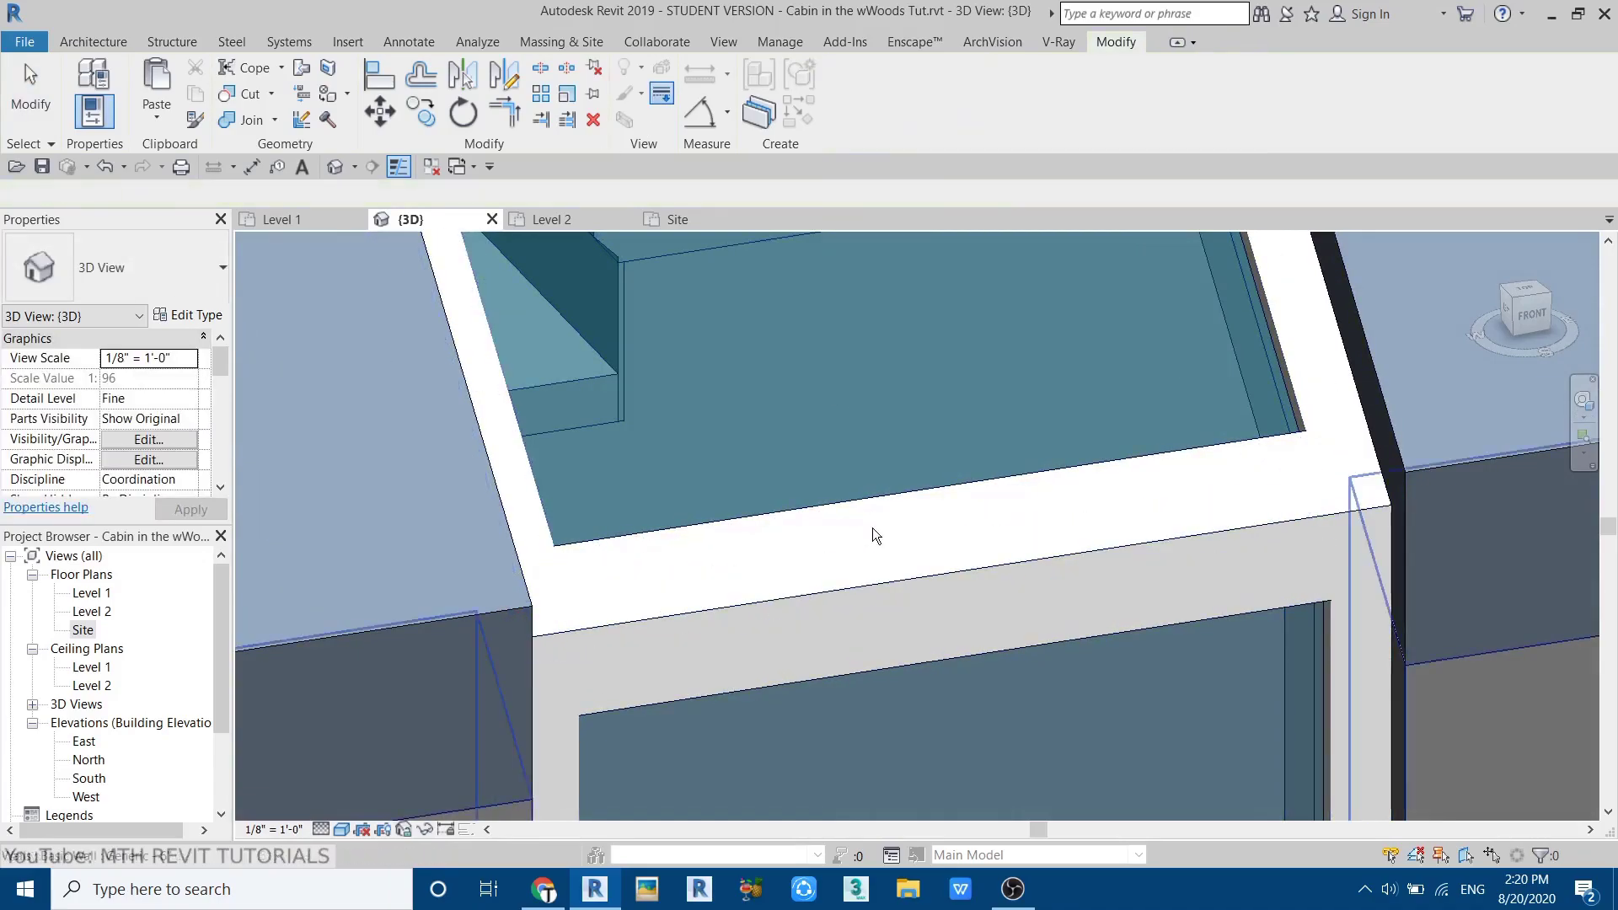
pyautogui.press('Escape')
pyautogui.scroll(-5, 874, 497)
pyautogui.scroll(-6, 874, 497)
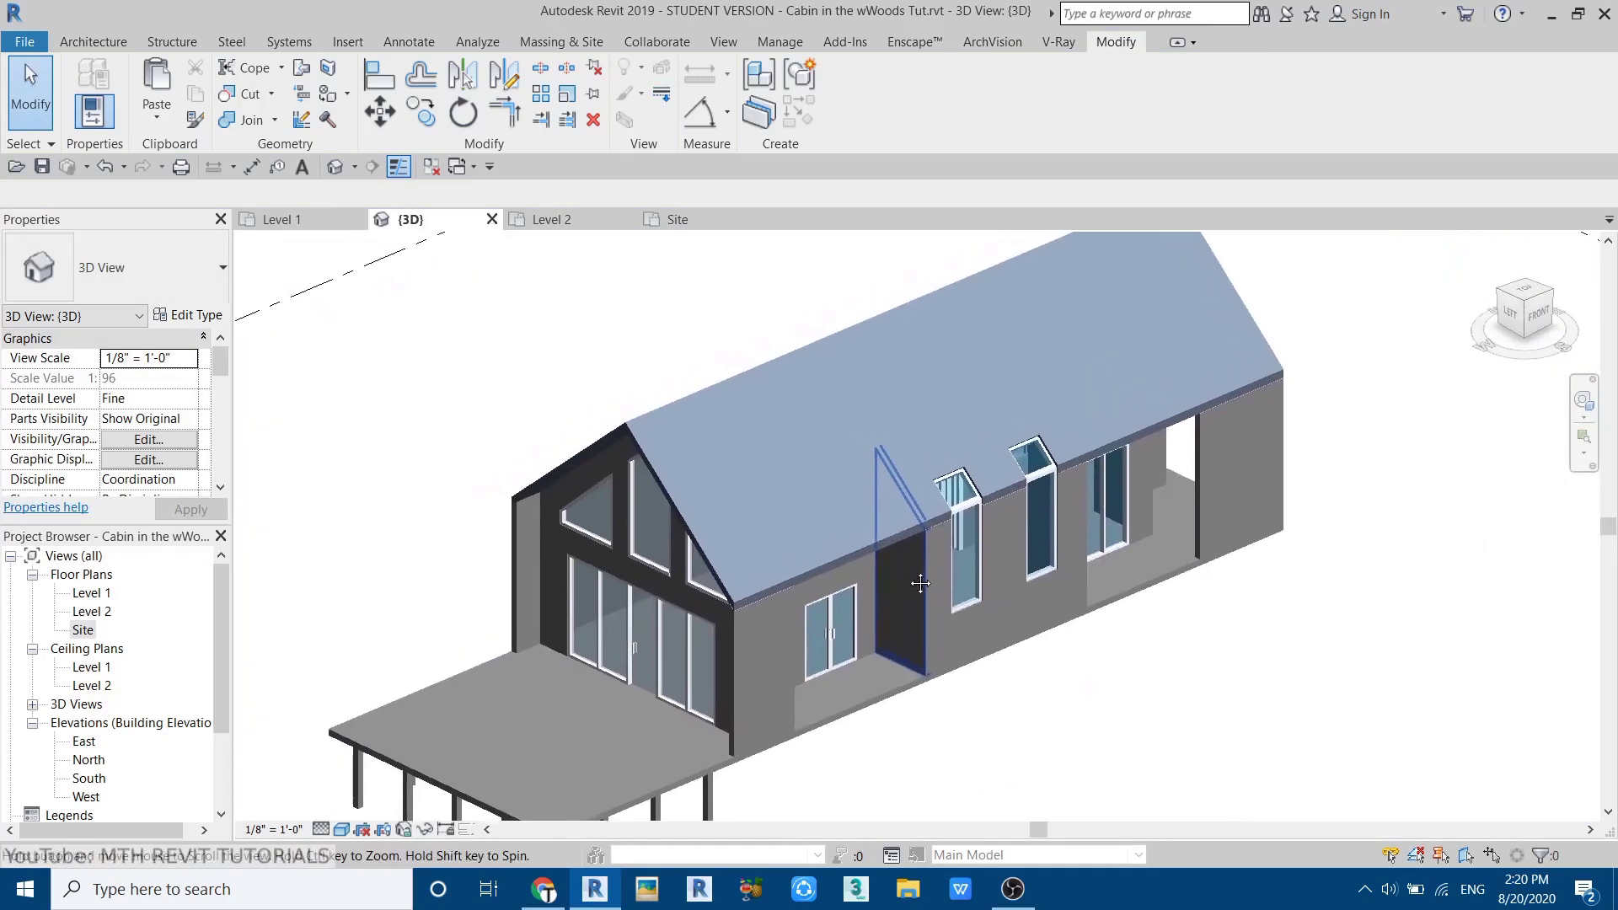